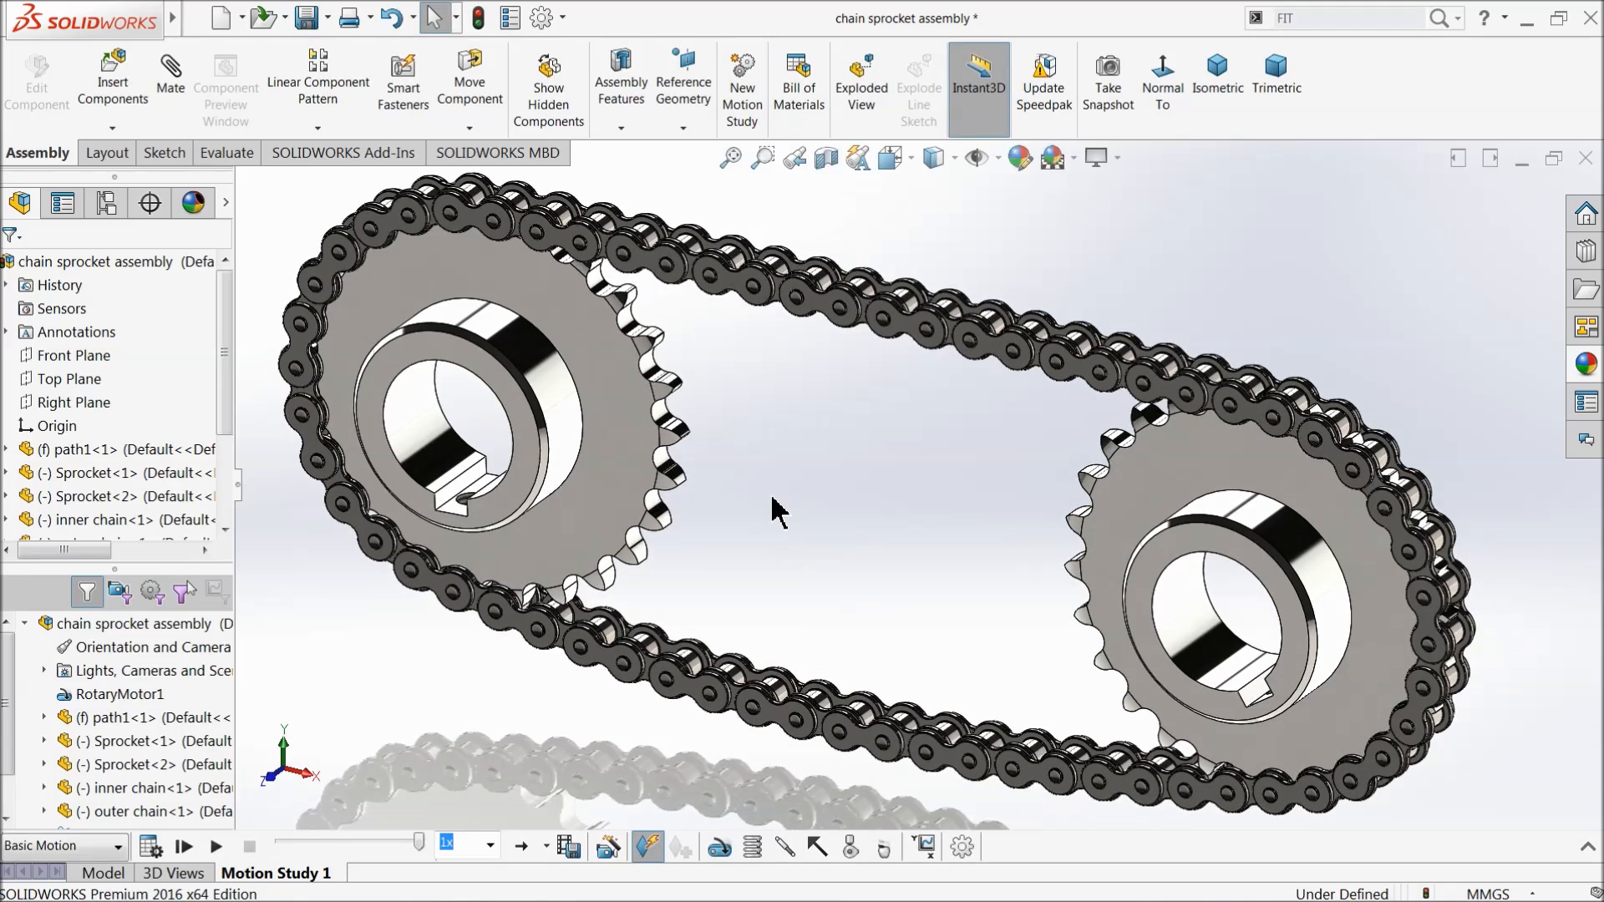
Change the motion study's playback mode and play the chain and sprocket animation
{"action": "left_click", "coordinate": [546, 847]}
{"action": "left_click", "coordinate": [559, 815]}
{"action": "left_click", "coordinate": [216, 847]}
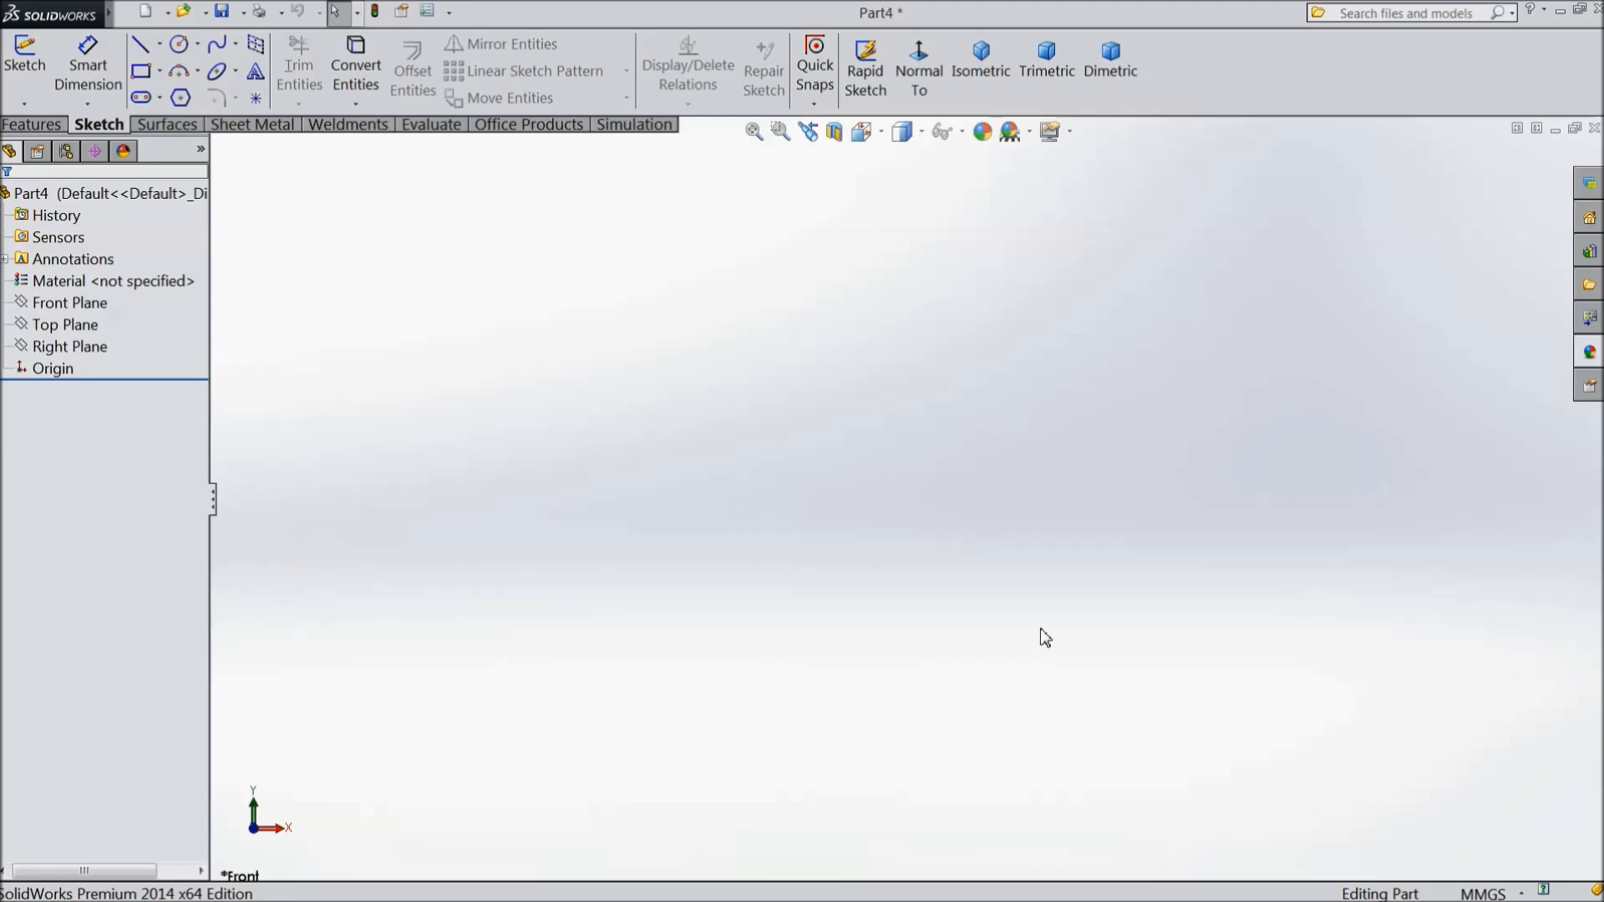
Set the part's units to IPS (inch, pound, second) and start a sketch on the Front Plane
{"action": "left_click", "coordinate": [1488, 895]}
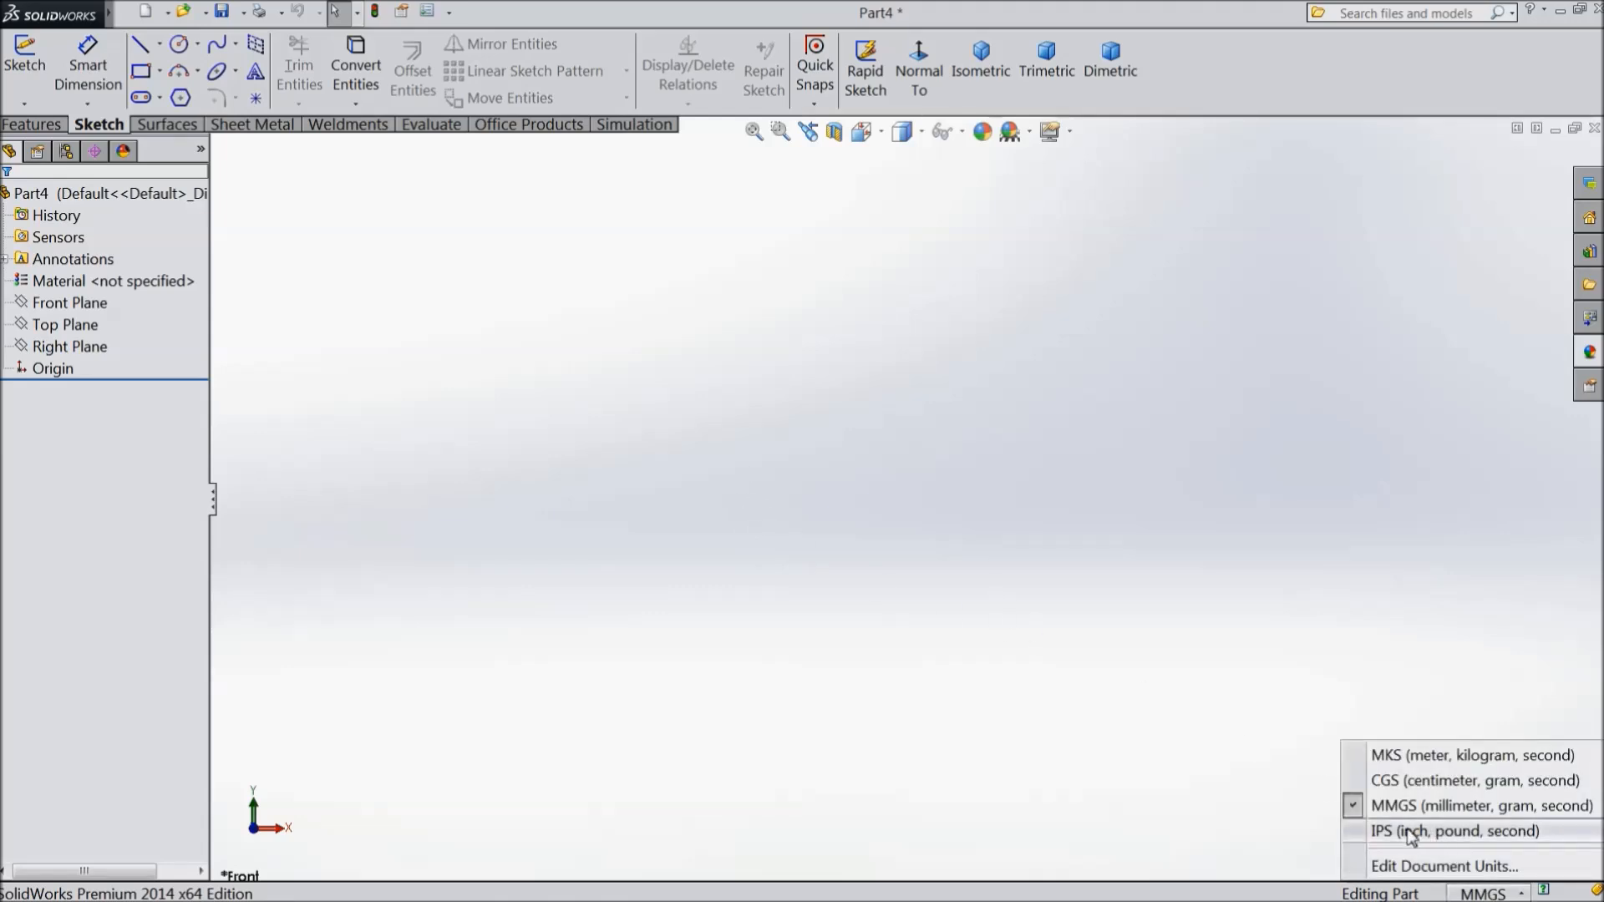
{"action": "left_click", "coordinate": [1412, 836]}
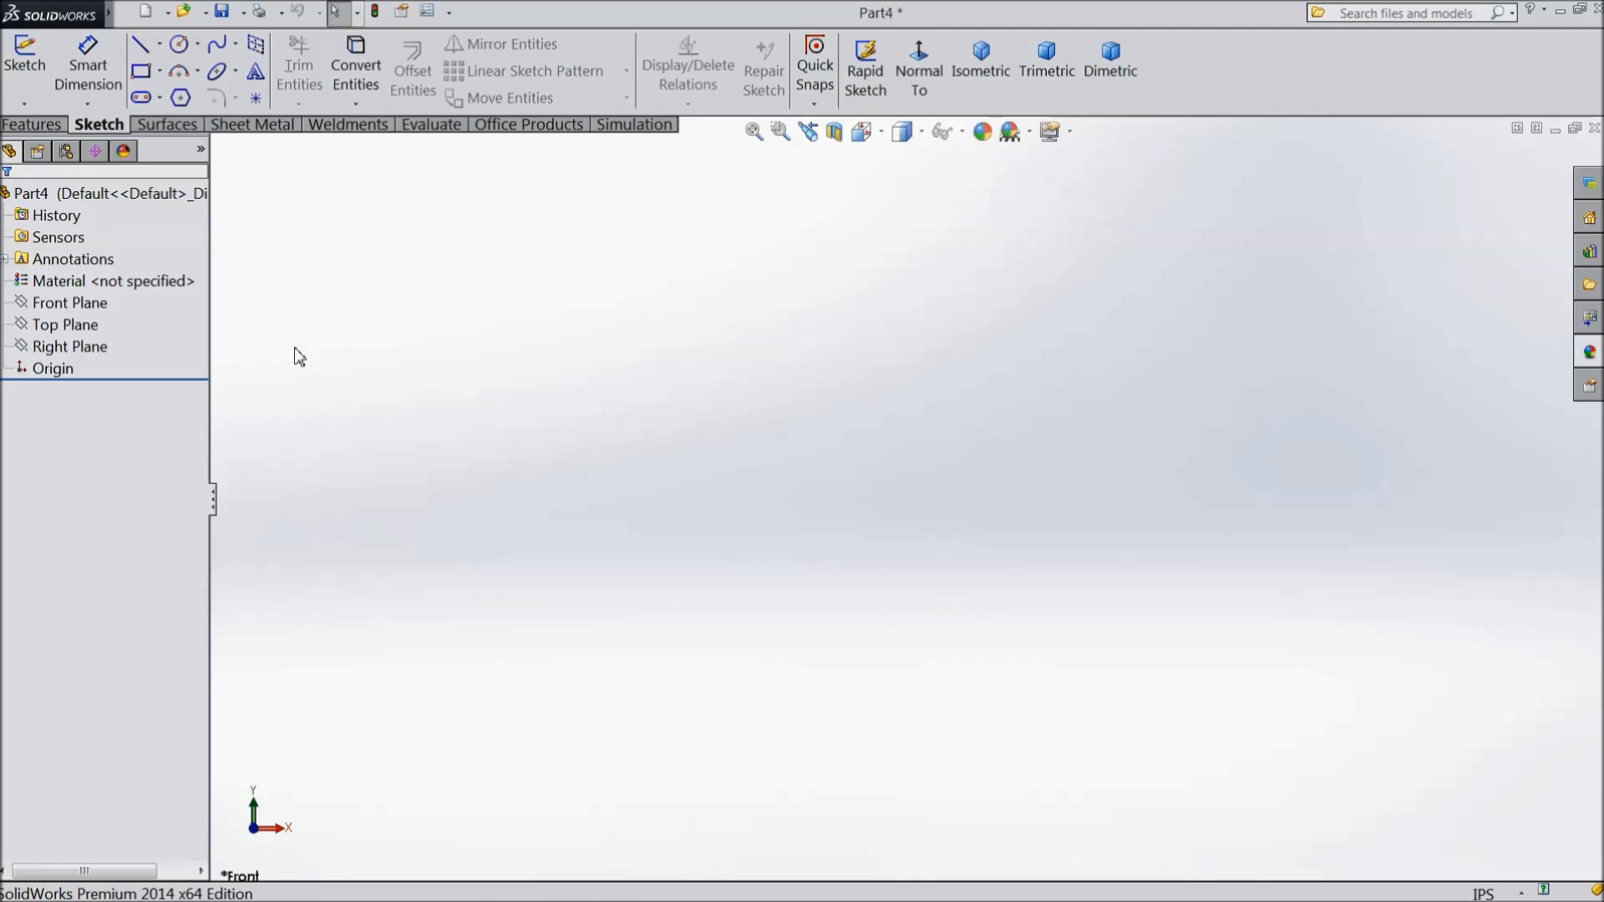
{"action": "left_click", "coordinate": [79, 302]}
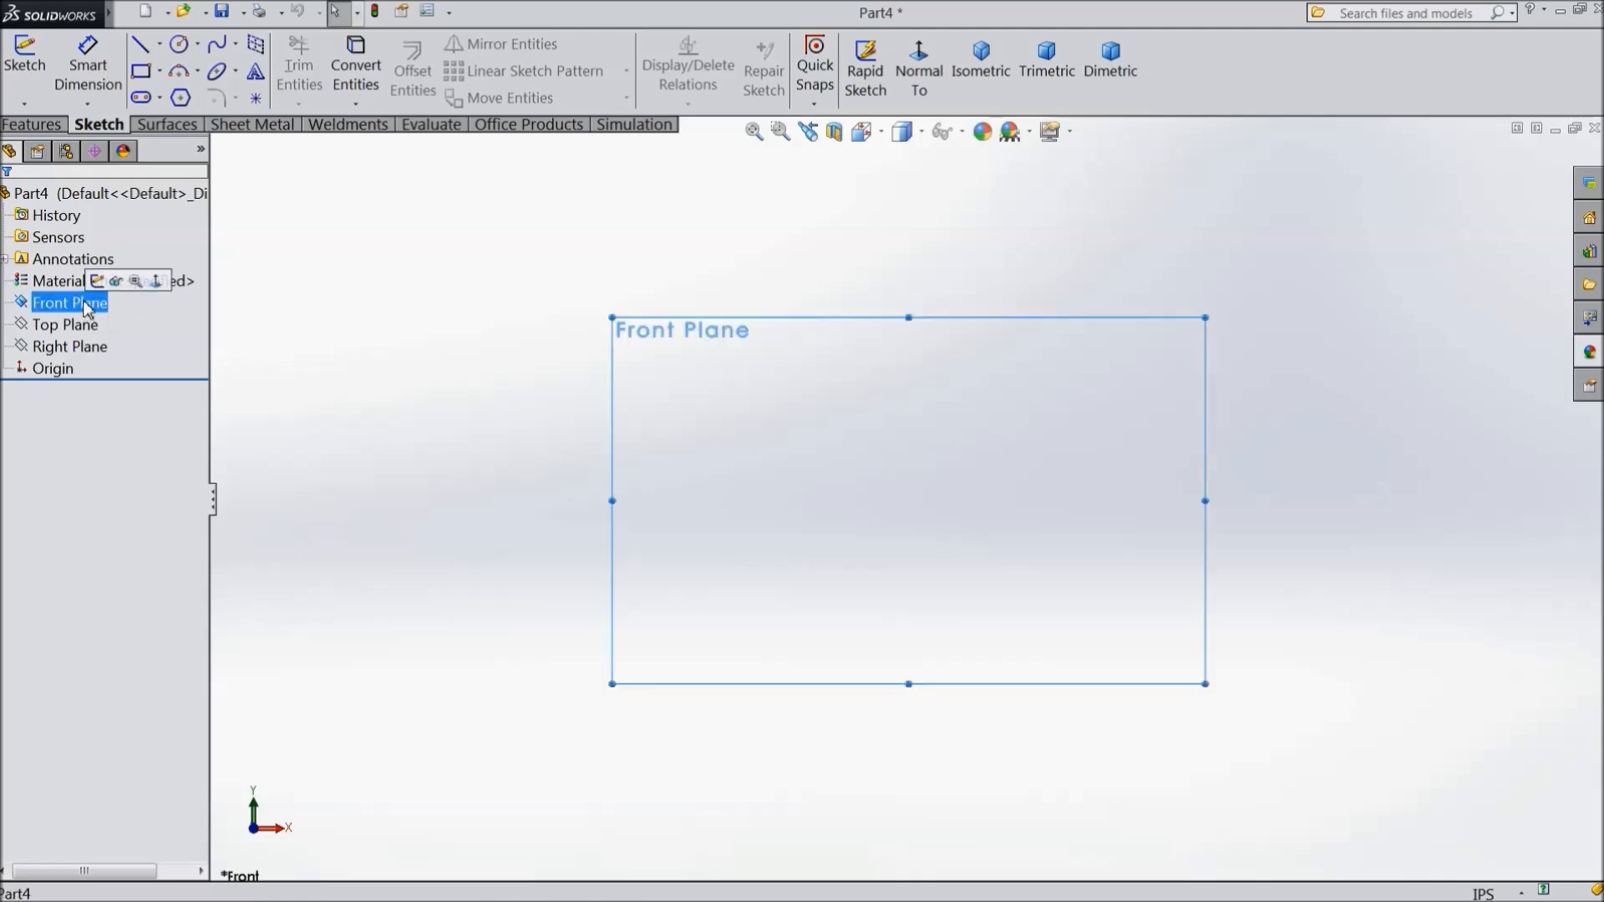
{"action": "left_click", "coordinate": [98, 282]}
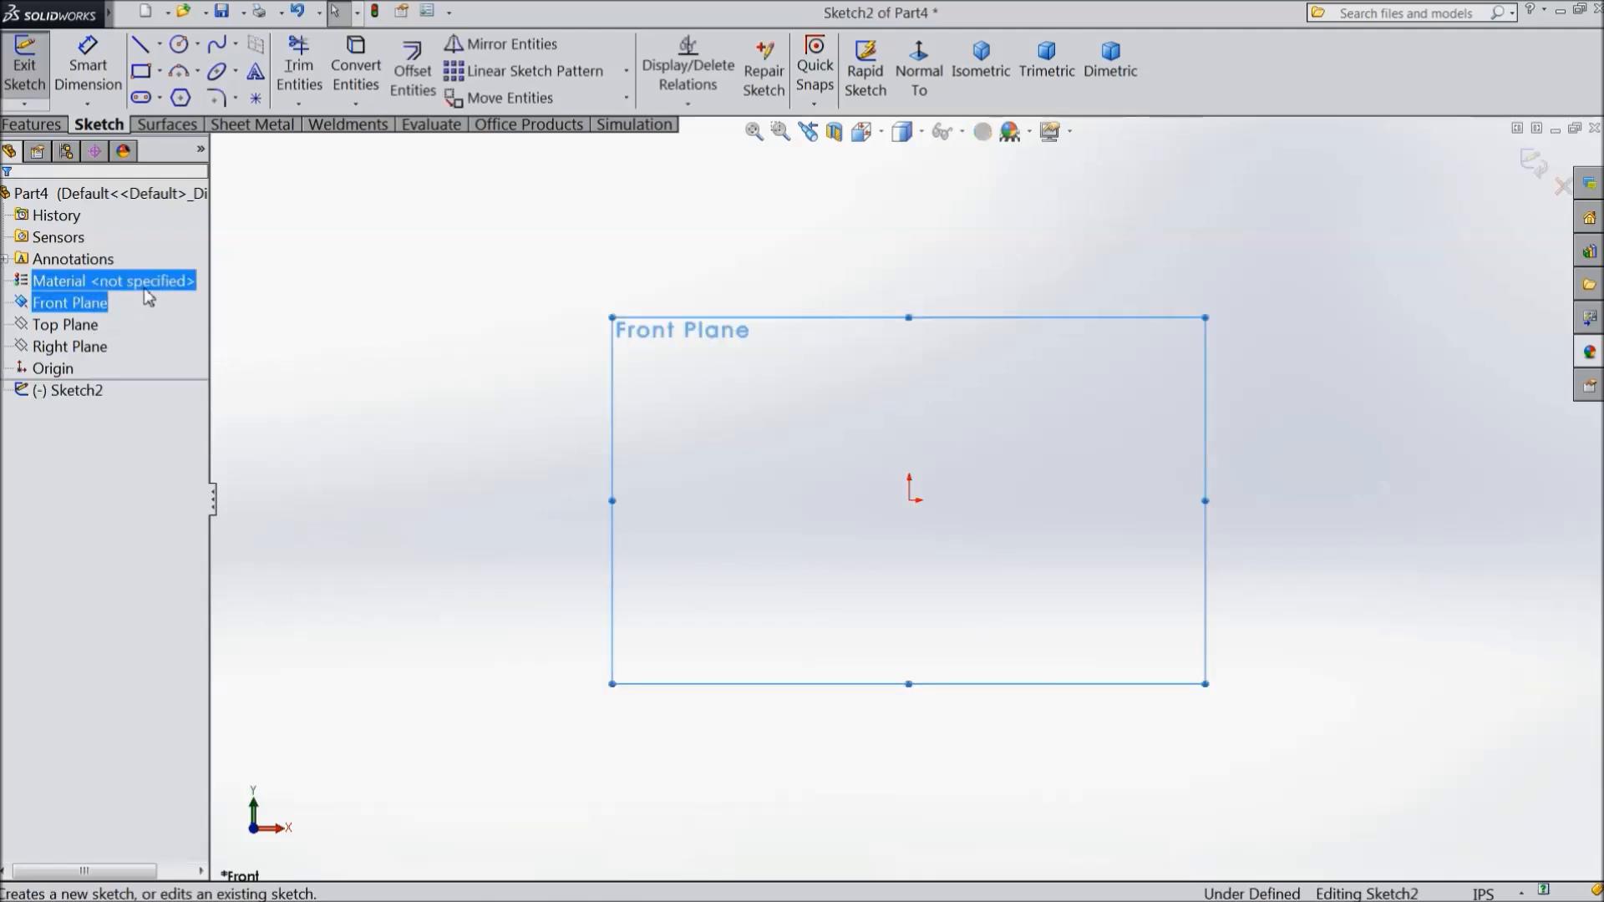
Sketch a vertical centerline about 4.3 in long passing through the origin
{"action": "left_click", "coordinate": [159, 44]}
{"action": "left_click", "coordinate": [189, 97]}
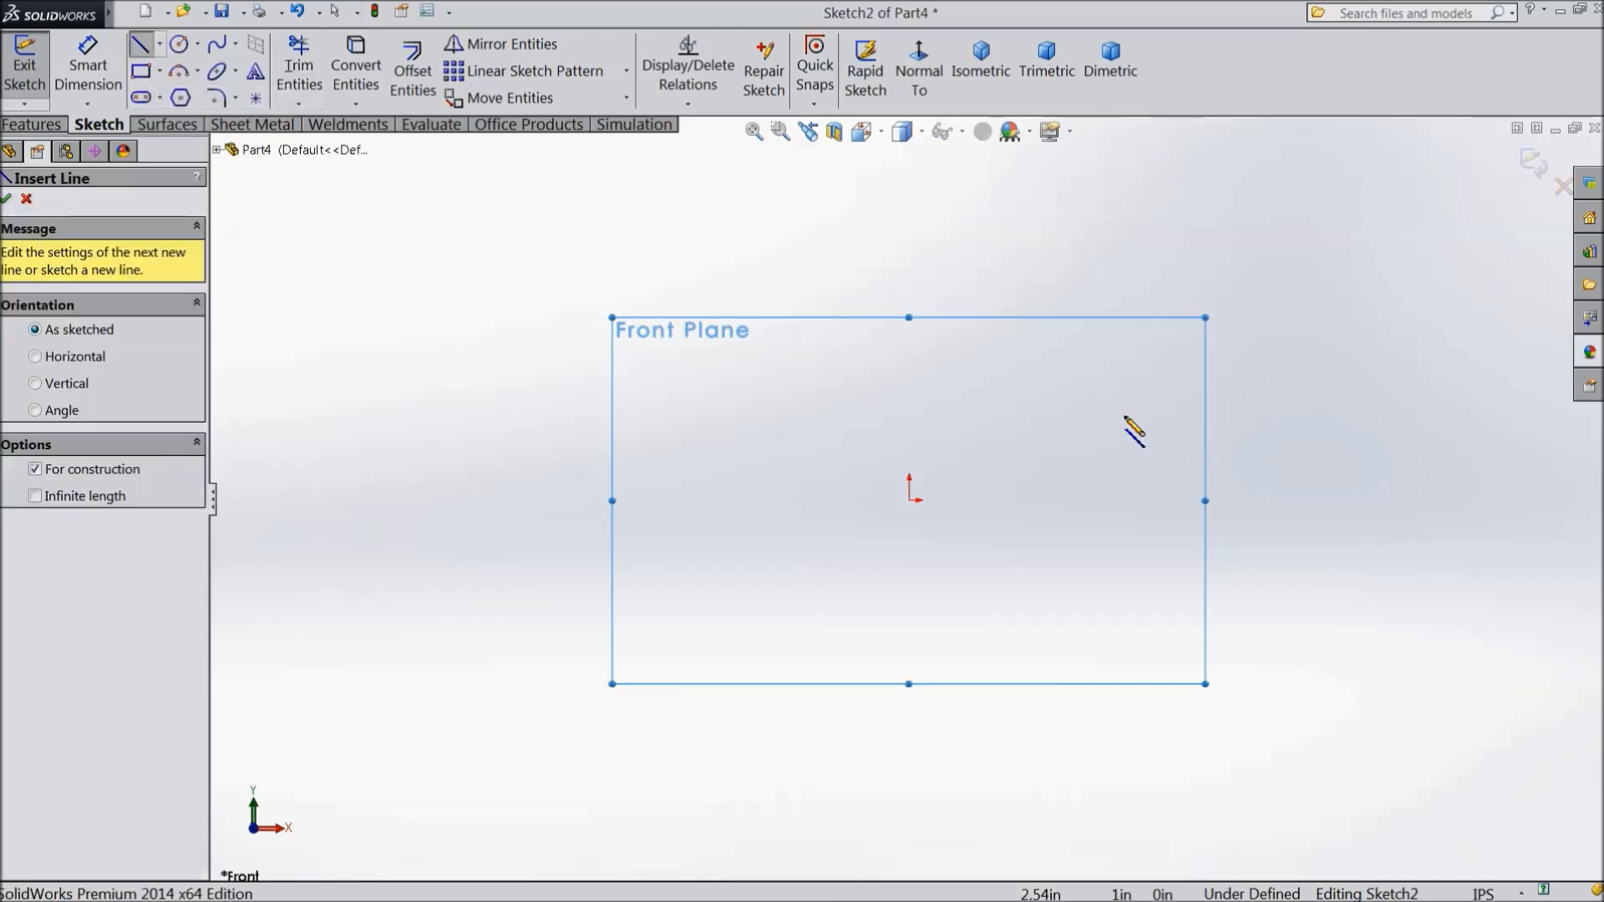
{"action": "left_click", "coordinate": [909, 279]}
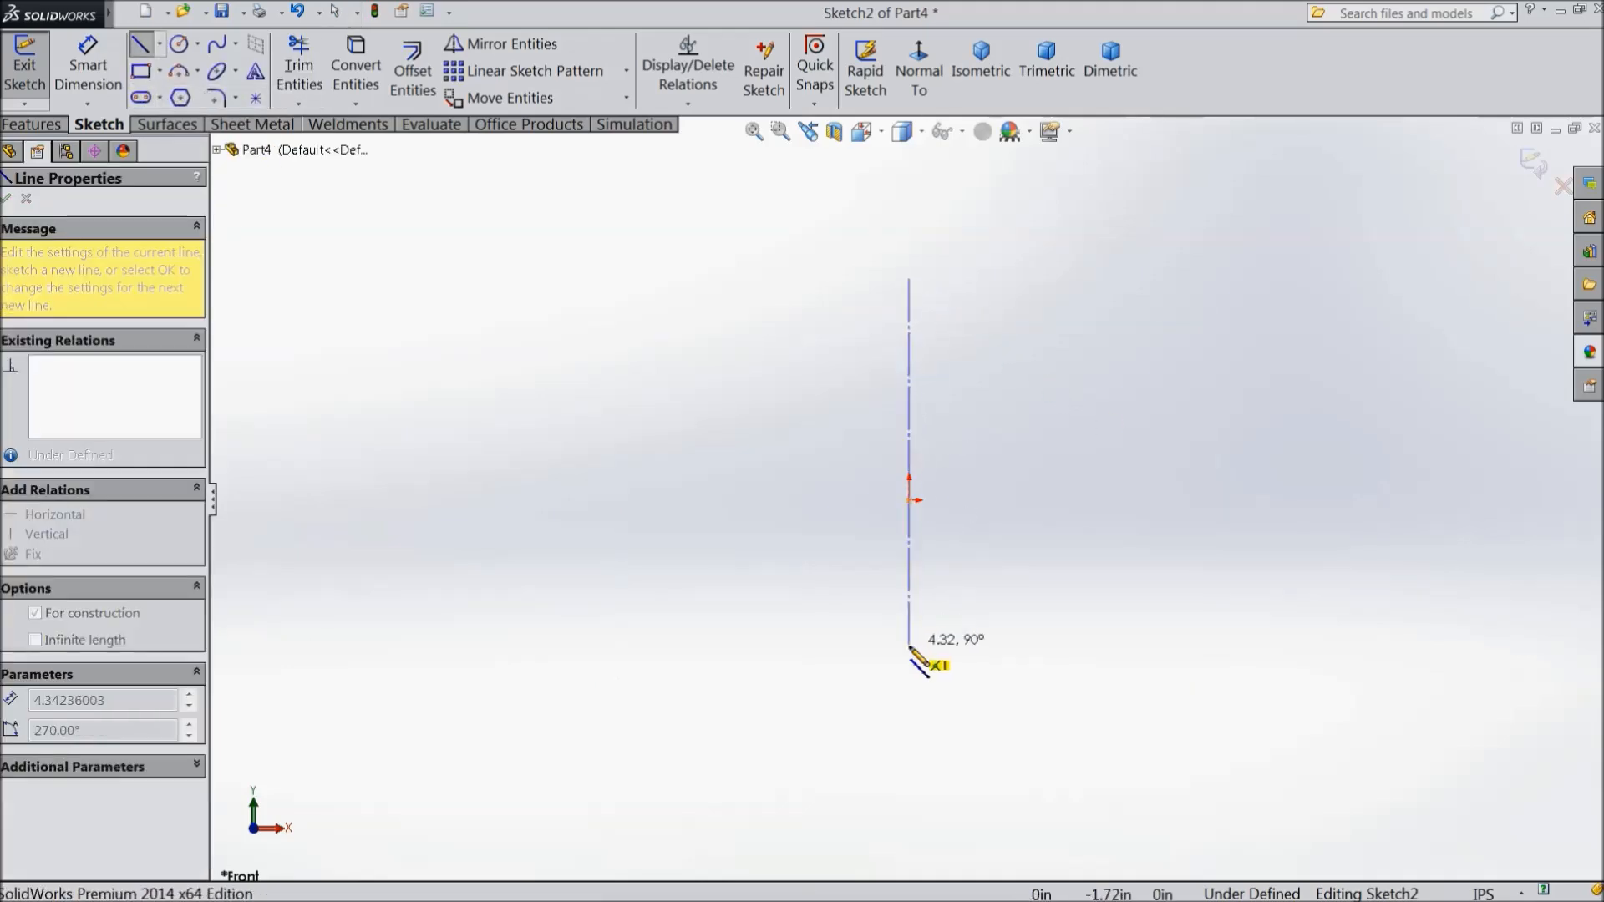
{"action": "left_click", "coordinate": [909, 645]}
{"action": "right_click", "coordinate": [1020, 635]}
{"action": "left_click", "coordinate": [1087, 165]}
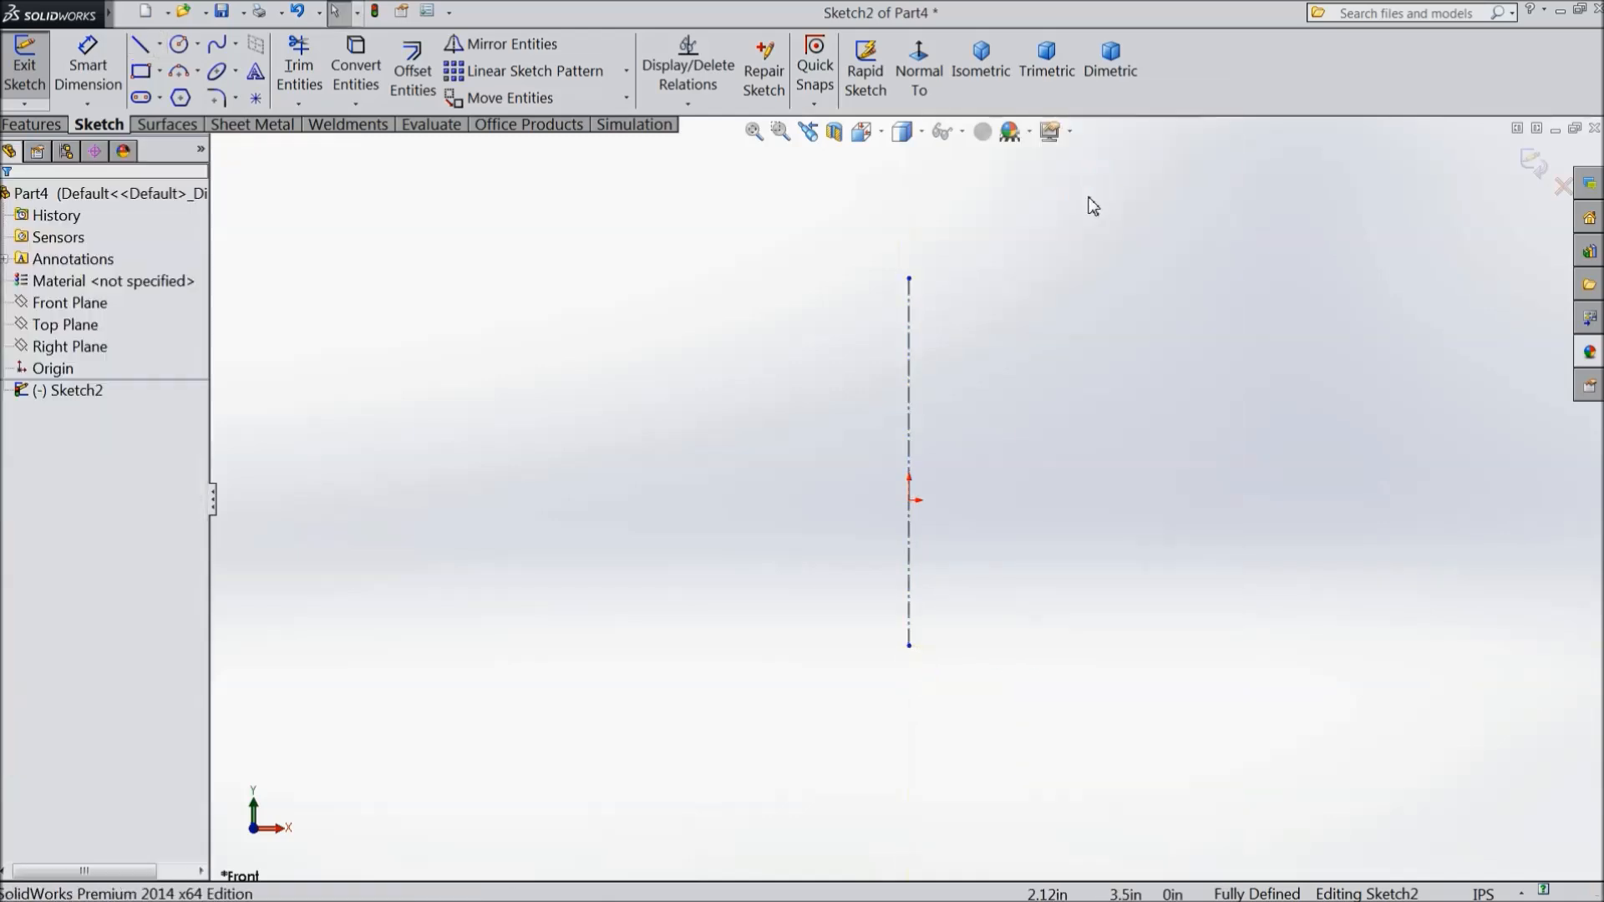
Sketch a horizontal centerline through the origin, crossing the vertical centerline and extending to both sides of it
{"action": "left_click", "coordinate": [160, 47]}
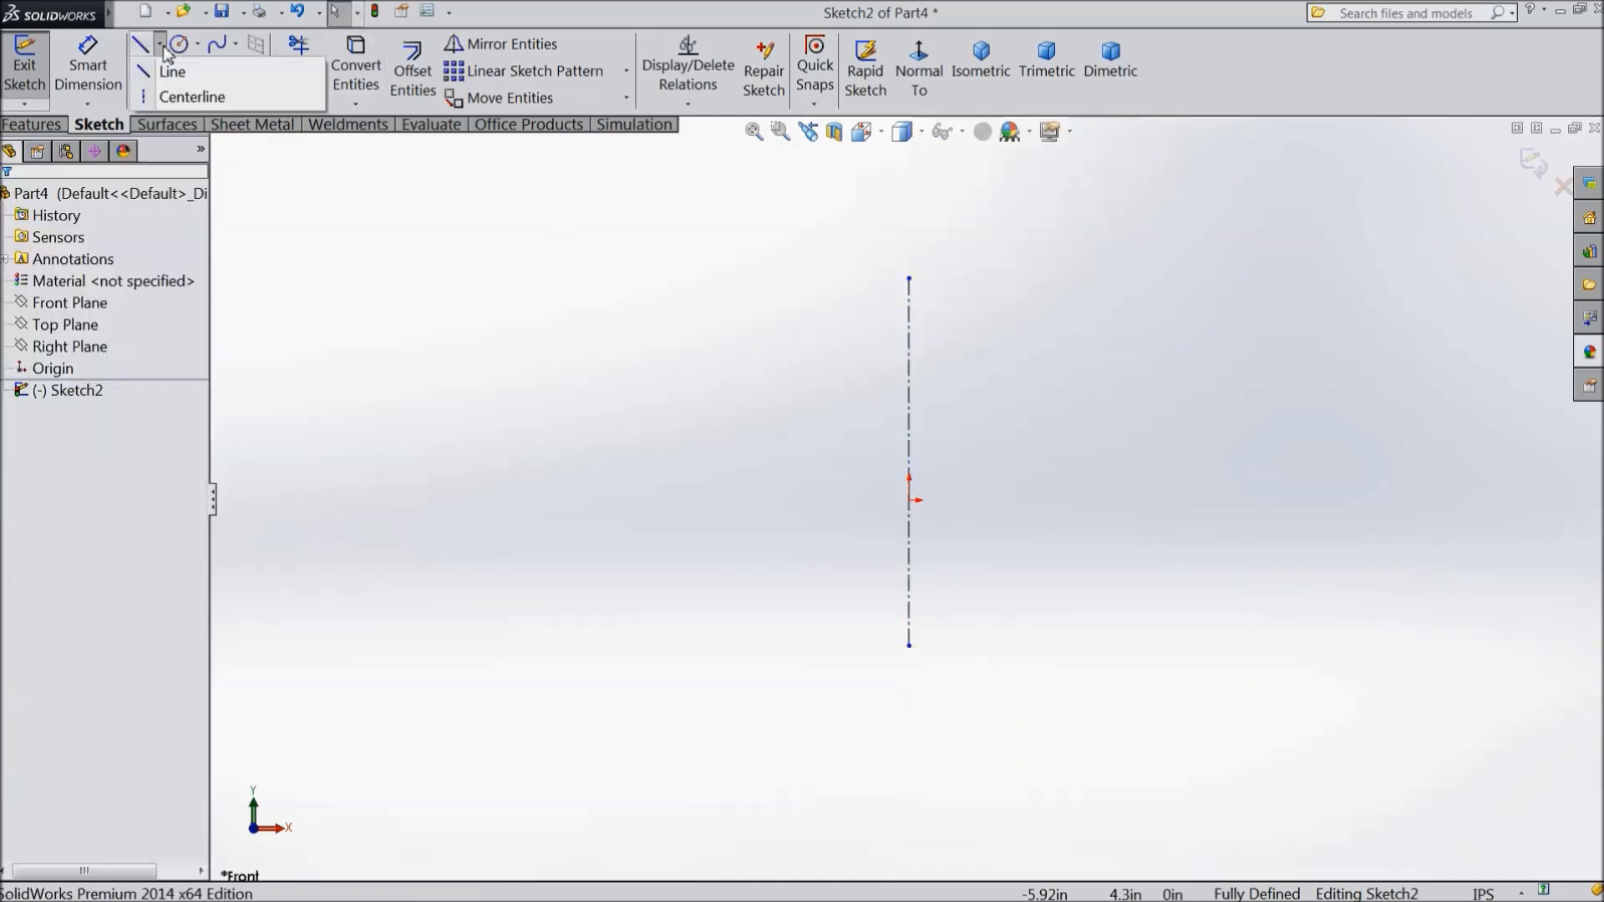
{"action": "left_click", "coordinate": [186, 97]}
{"action": "left_click", "coordinate": [1201, 500]}
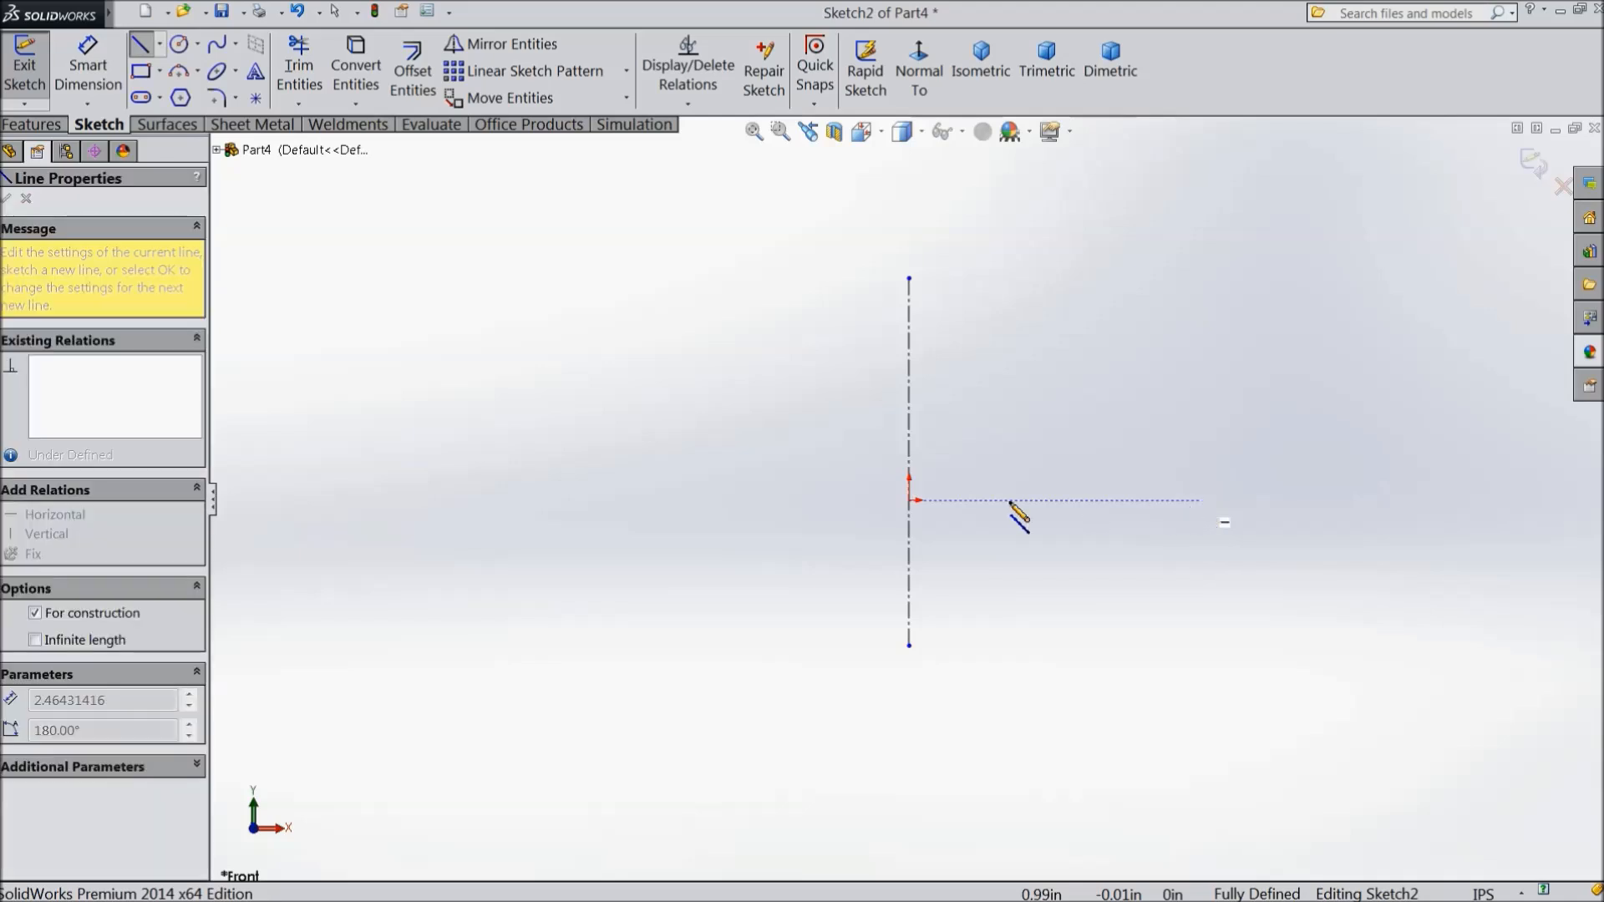
{"action": "left_click", "coordinate": [632, 500]}
{"action": "right_click", "coordinate": [628, 495]}
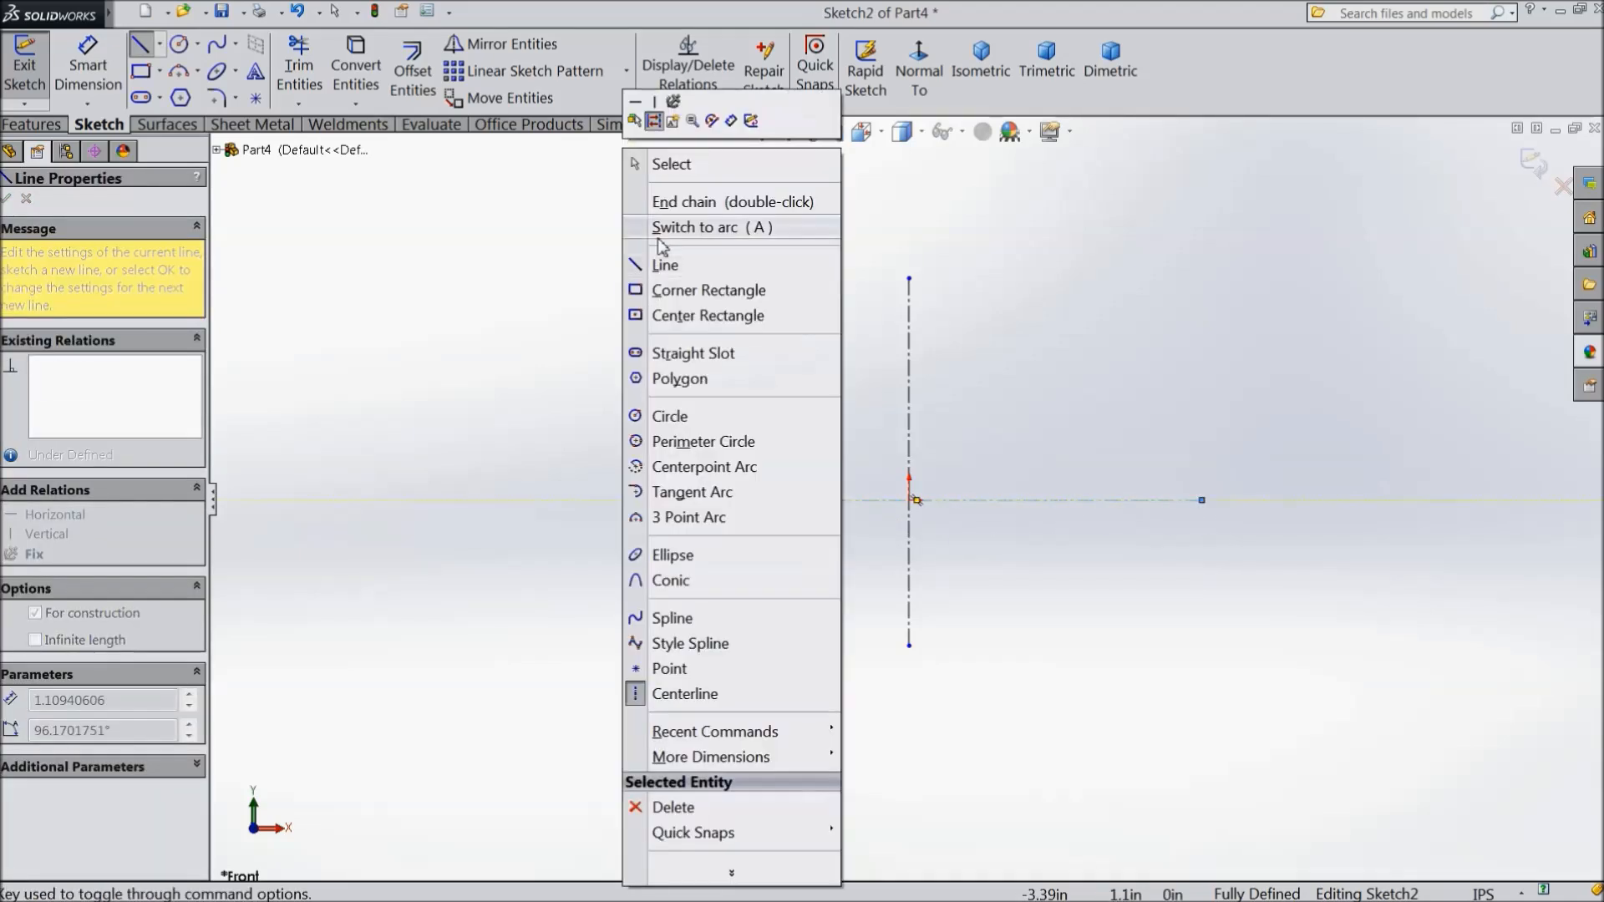
{"action": "left_click", "coordinate": [663, 162]}
Sketch two concentric circles with radii about 0.51 in and 1.17 in, centred on the horizontal centerline left of the origin
{"action": "left_click", "coordinate": [179, 44]}
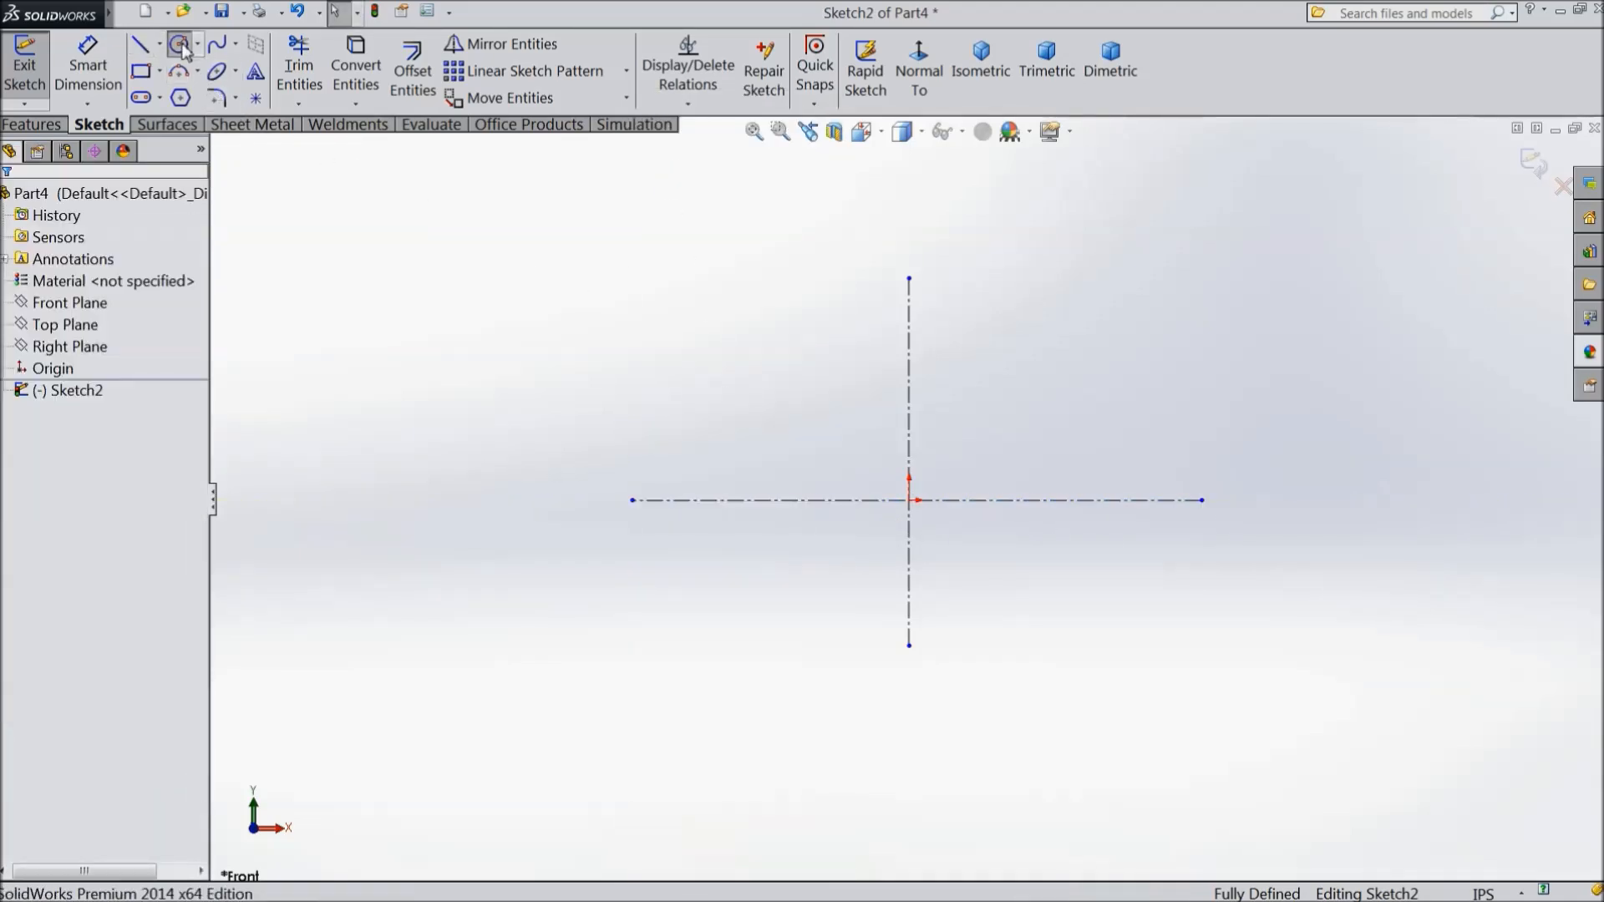
{"action": "left_click", "coordinate": [756, 499]}
{"action": "left_click", "coordinate": [764, 547]}
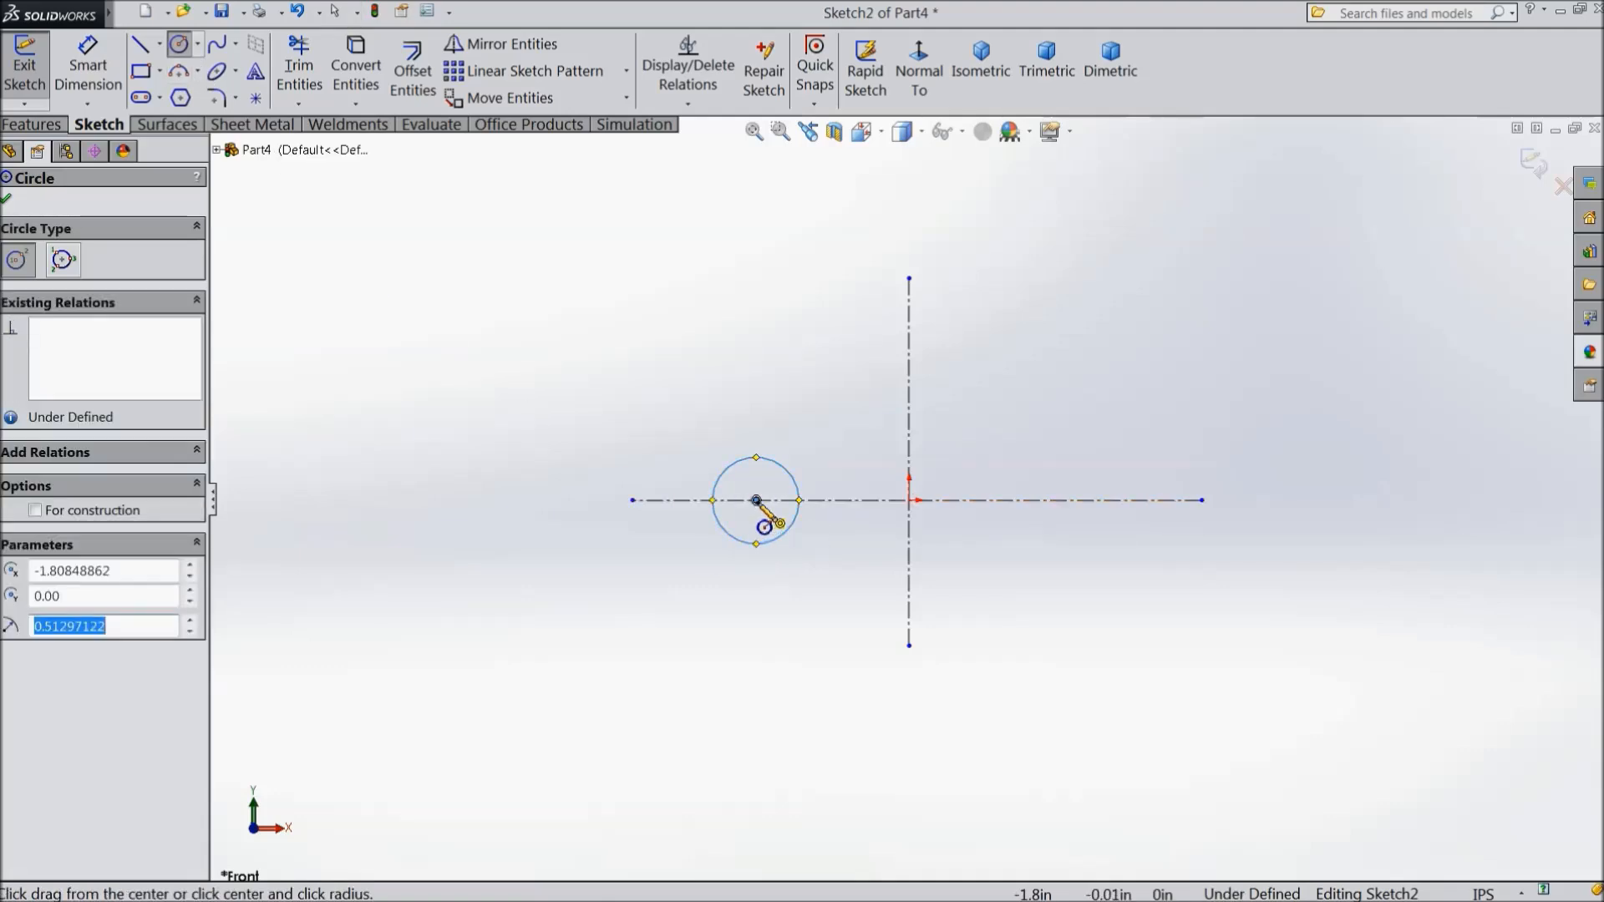
{"action": "left_click", "coordinate": [756, 499]}
{"action": "left_click", "coordinate": [768, 601]}
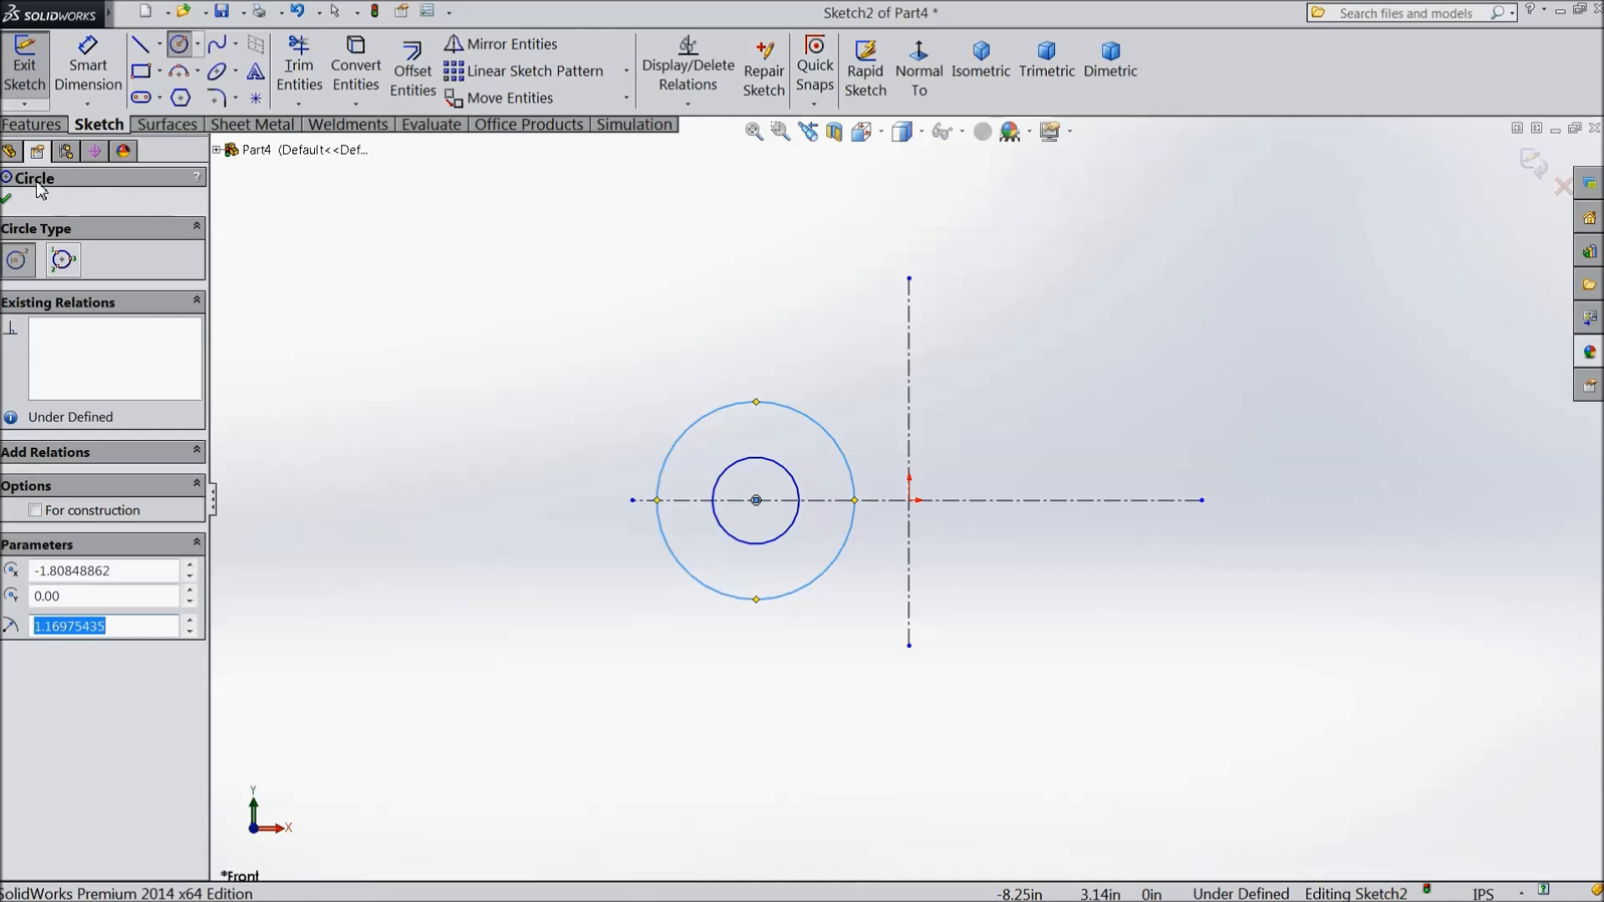
{"action": "left_click", "coordinate": [8, 200]}
Dimension the inner circle's diameter as 0.16 in
{"action": "left_click", "coordinate": [88, 66]}
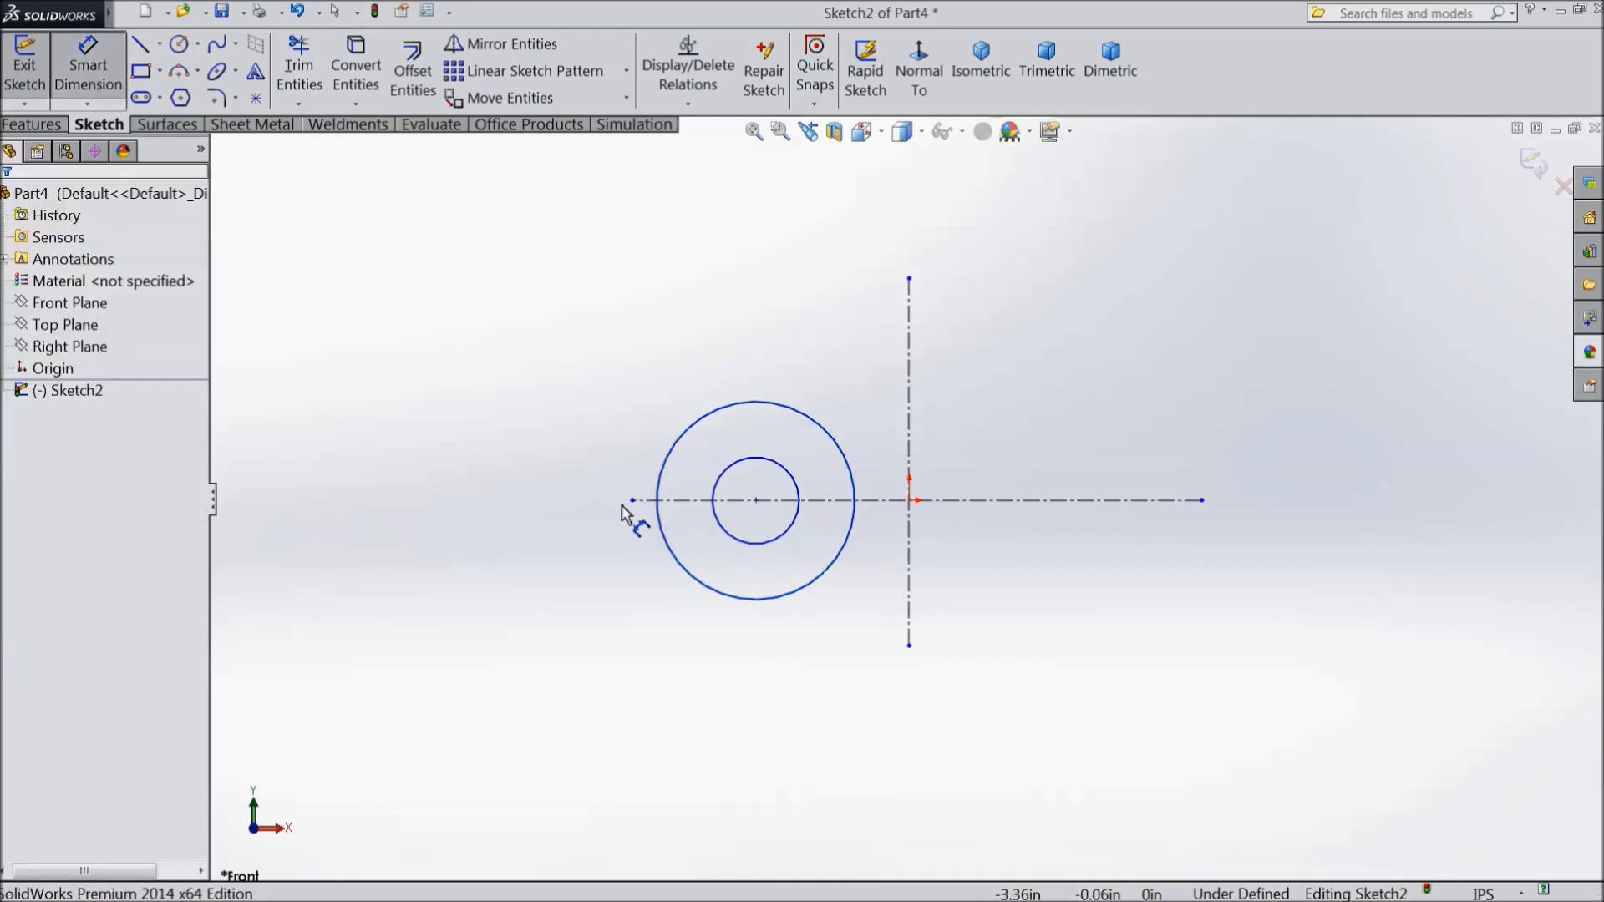
{"action": "left_click", "coordinate": [735, 543]}
{"action": "left_click", "coordinate": [468, 585]}
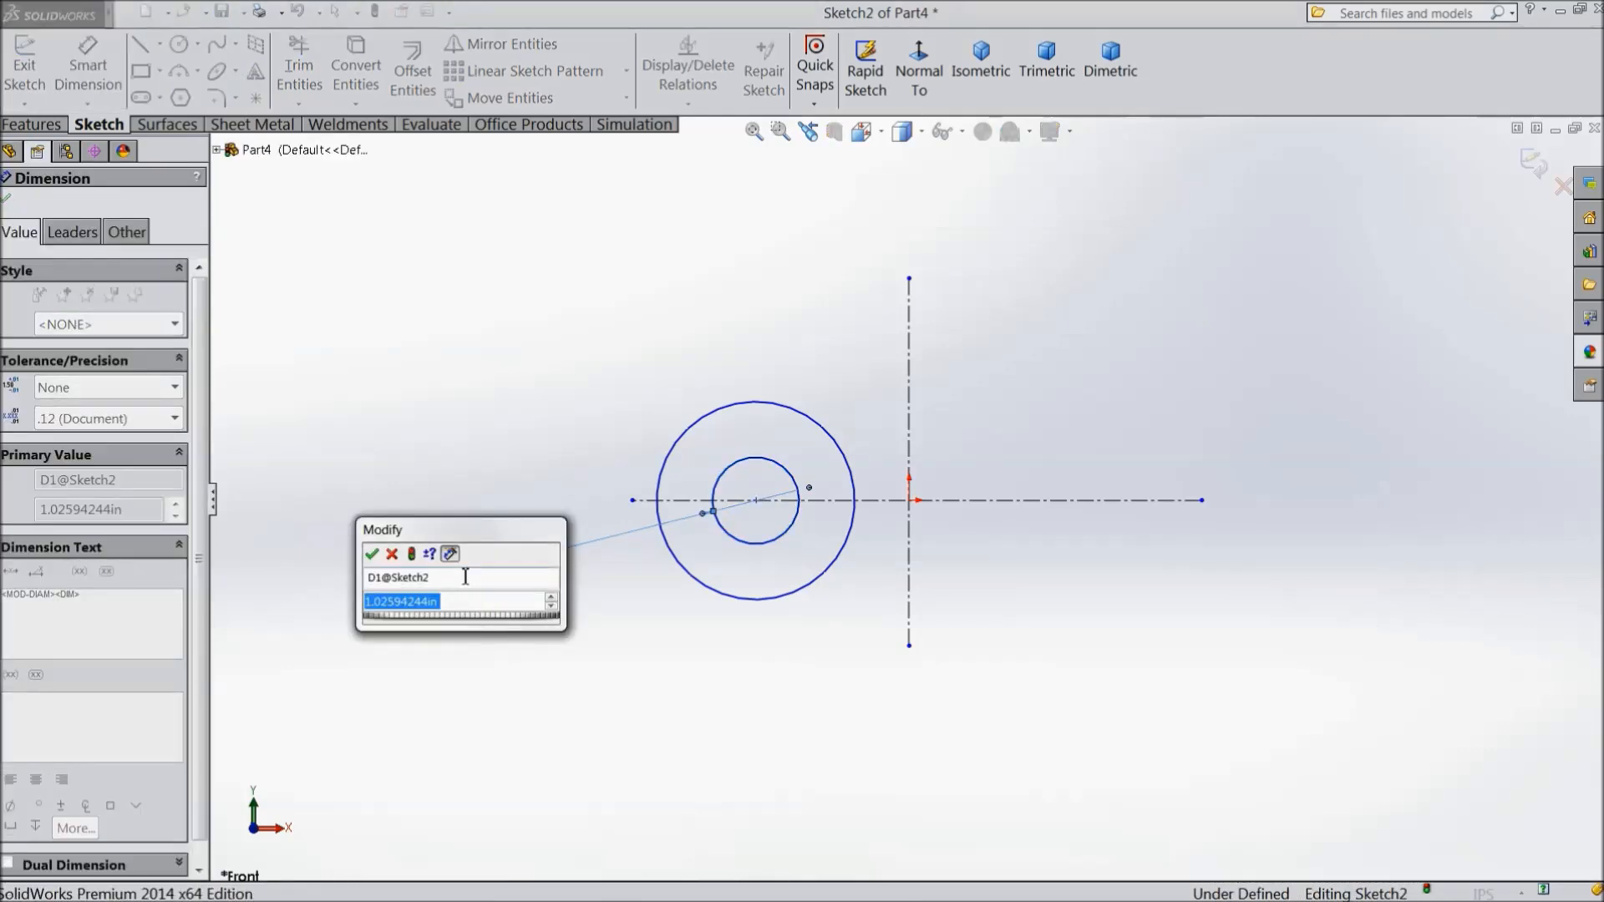
{"action": "type", "text": "0.15"}
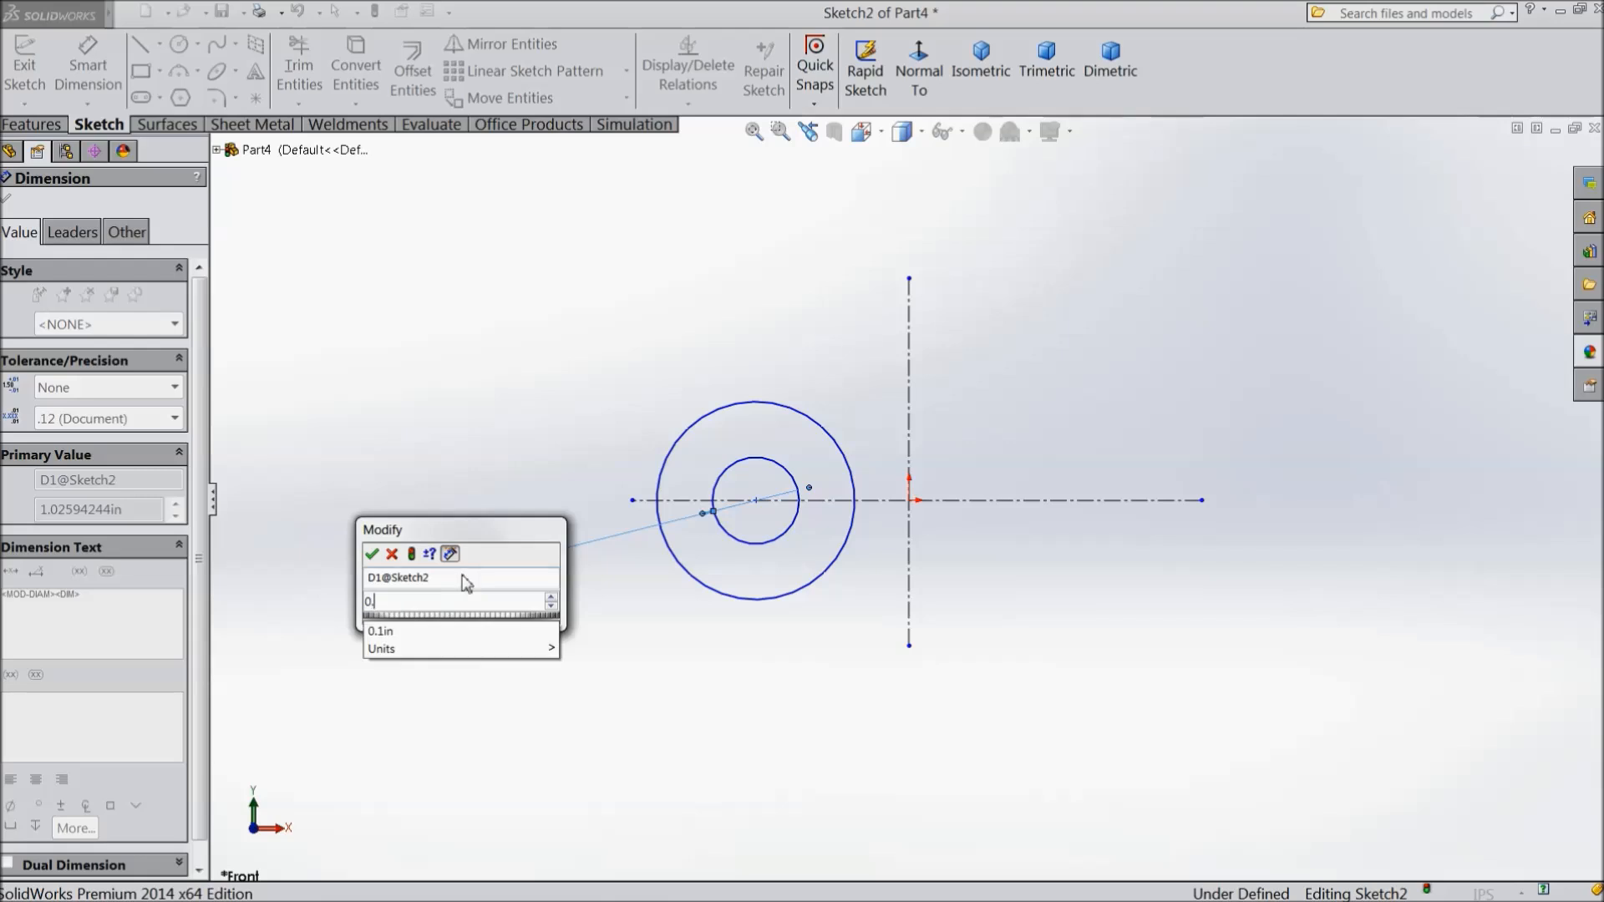
{"action": "type", "text": "6"}
{"action": "left_click", "coordinate": [372, 555]}
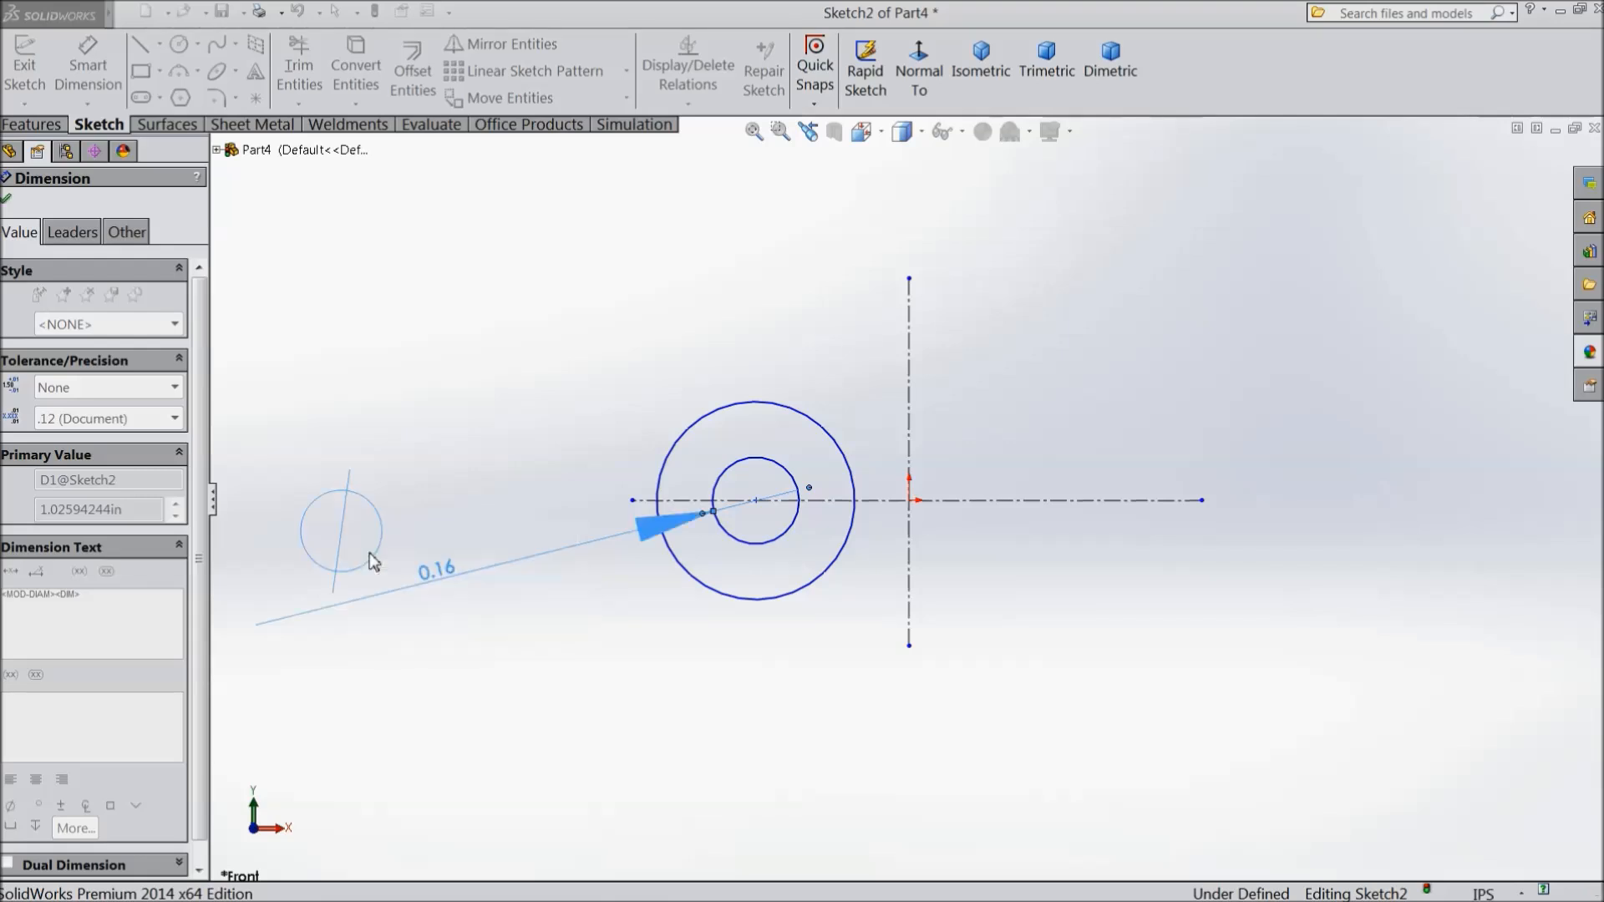
{"action": "left_click", "coordinate": [714, 491]}
{"action": "key", "text": "Escape"}
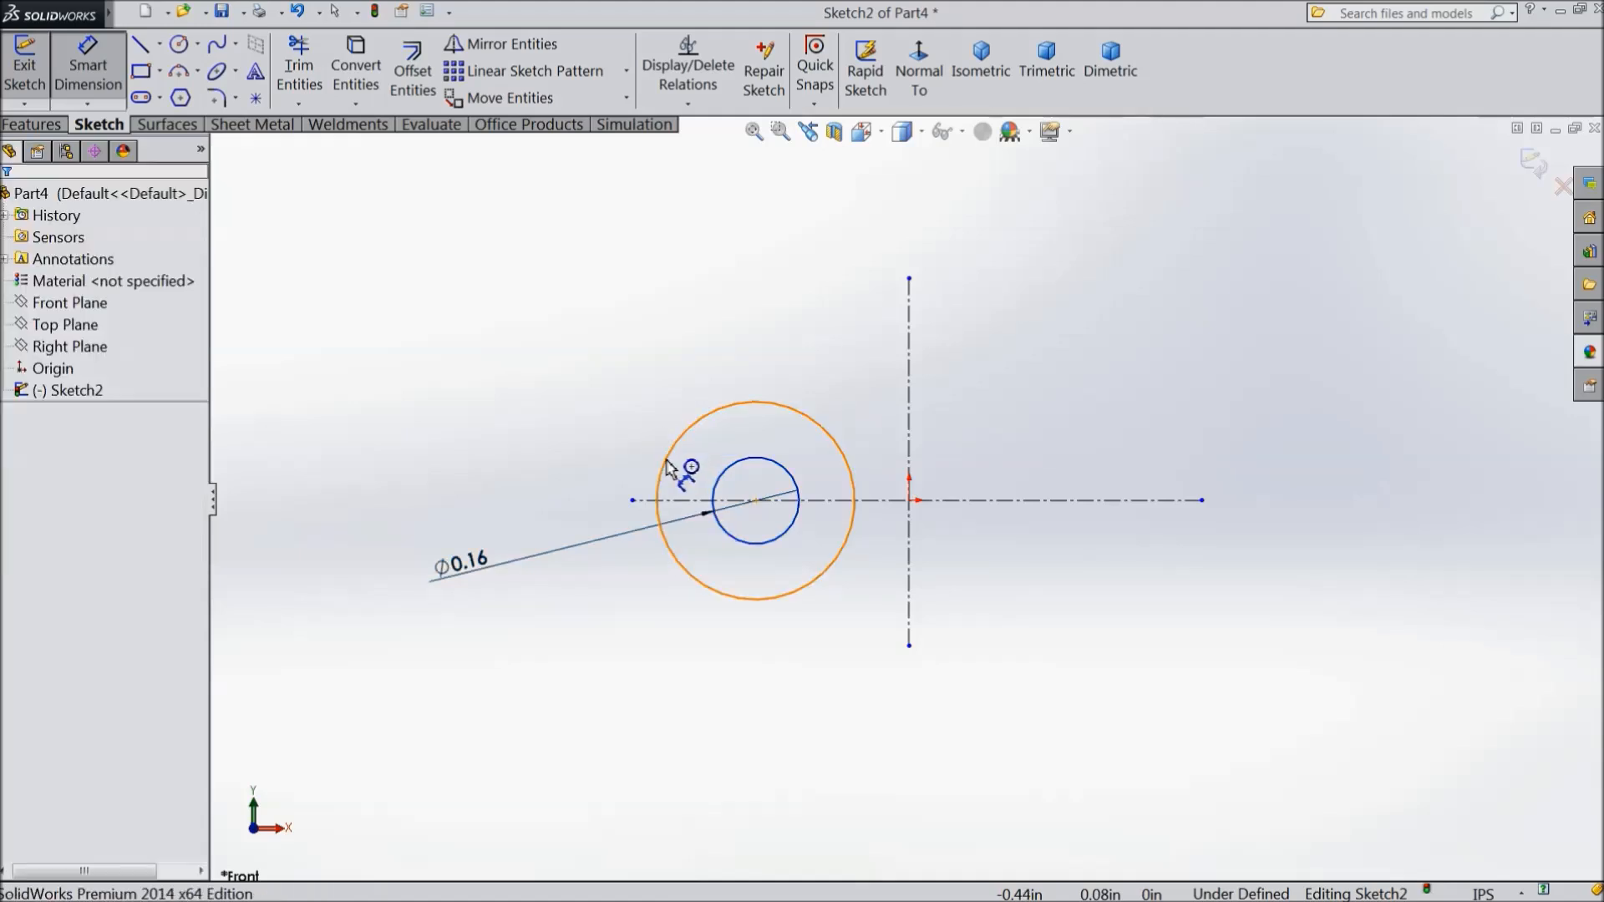
Dimension the outer circle's diameter as 0.475 in
{"action": "left_click", "coordinate": [670, 452]}
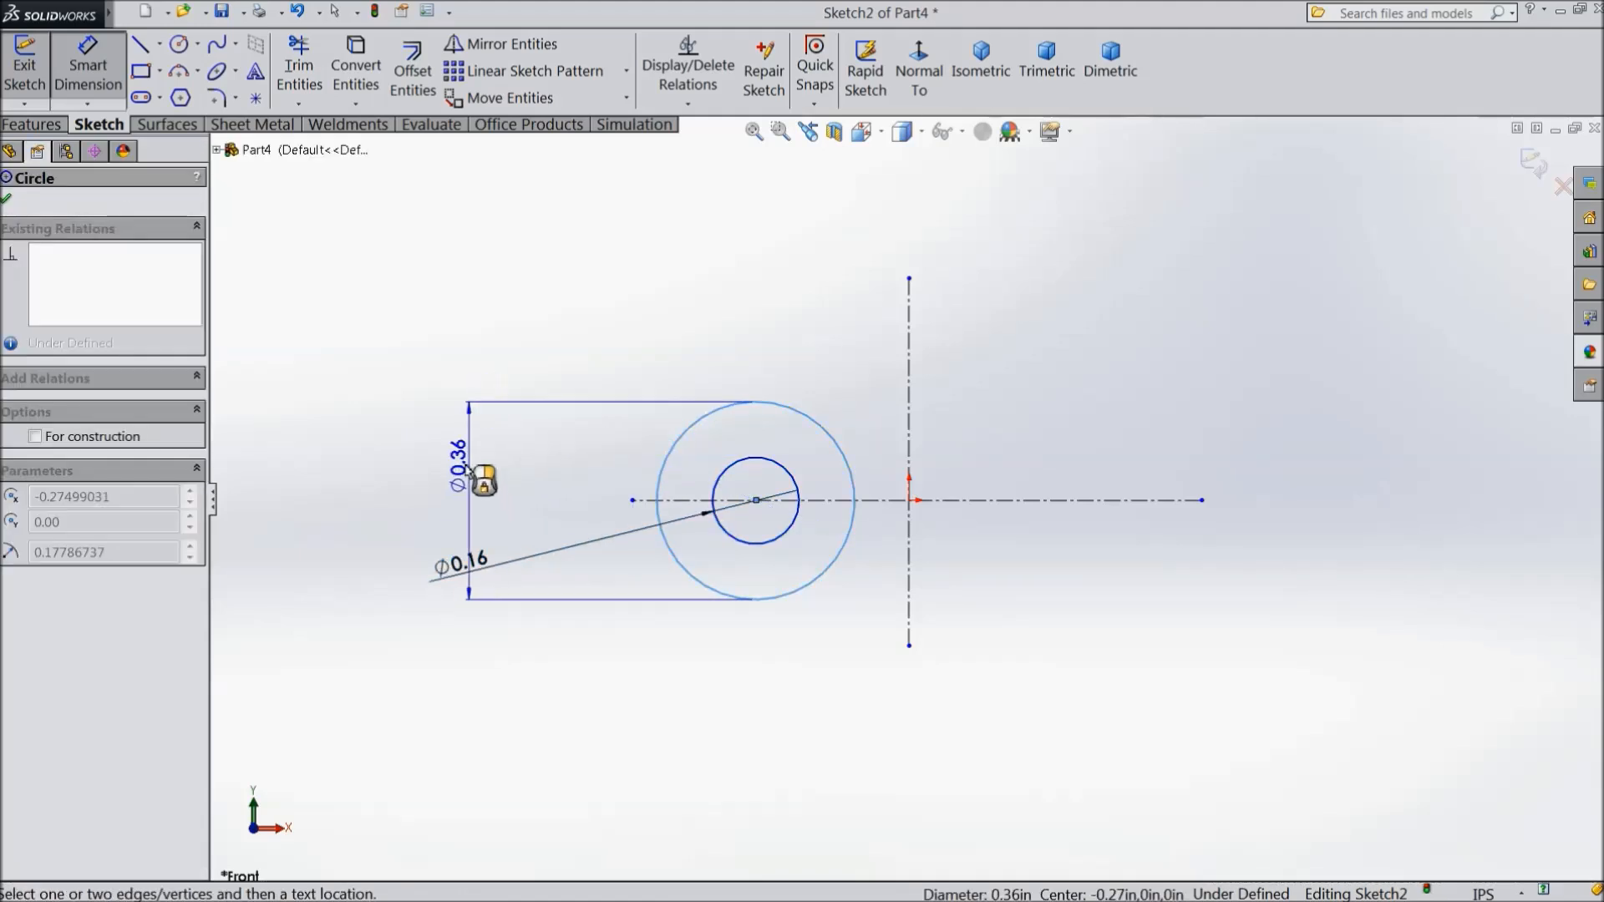
{"action": "left_click", "coordinate": [393, 493]}
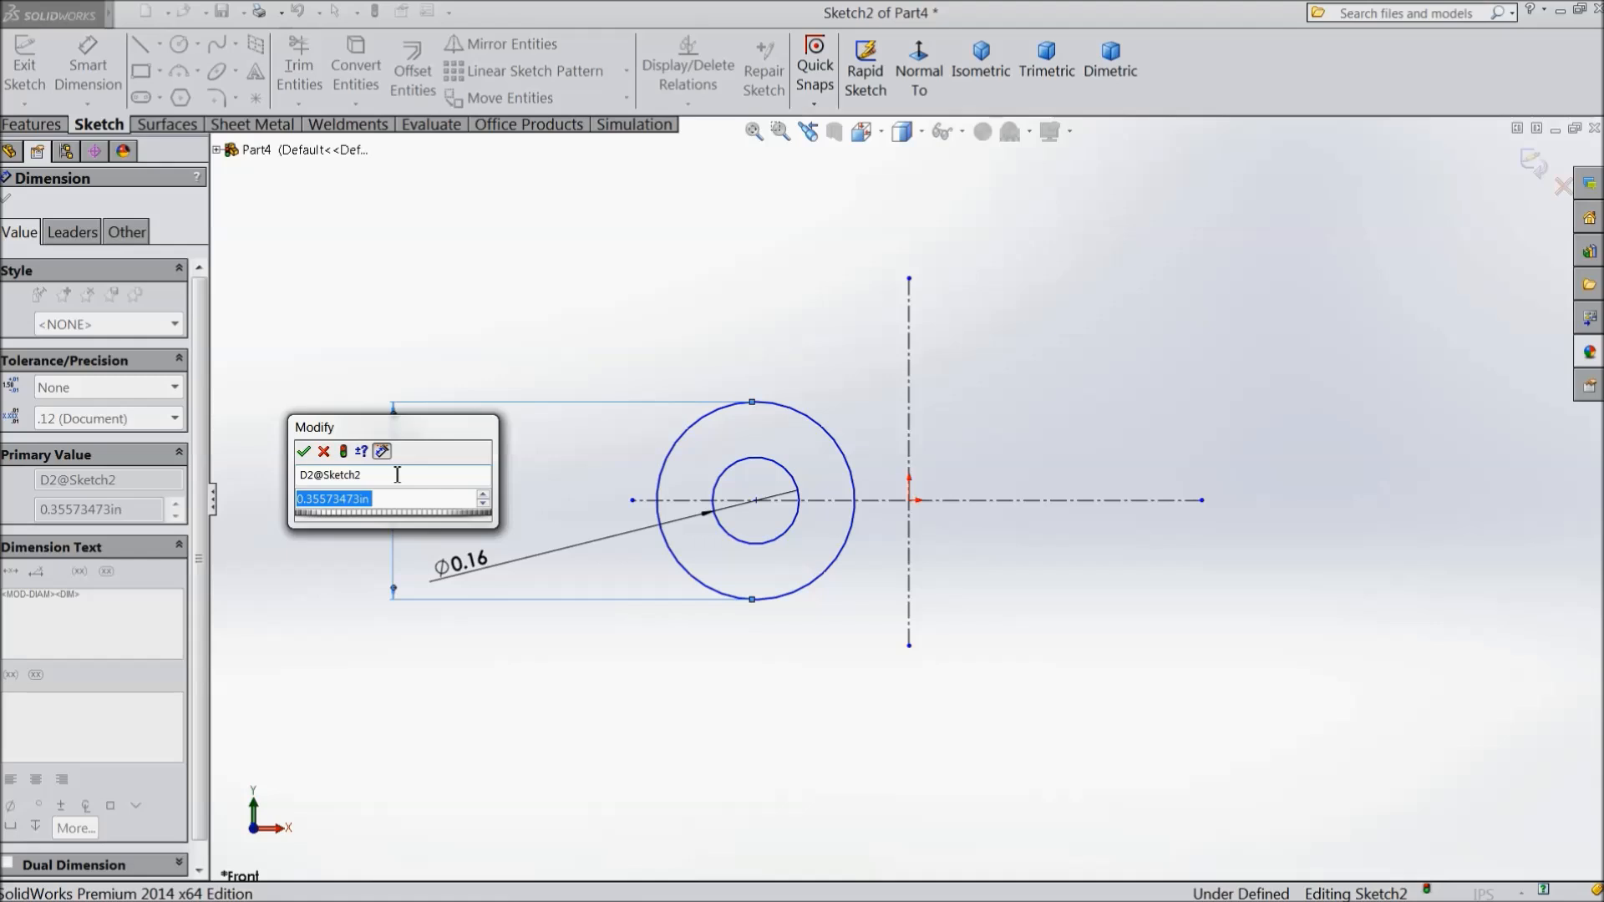
{"action": "type", "text": "0."}
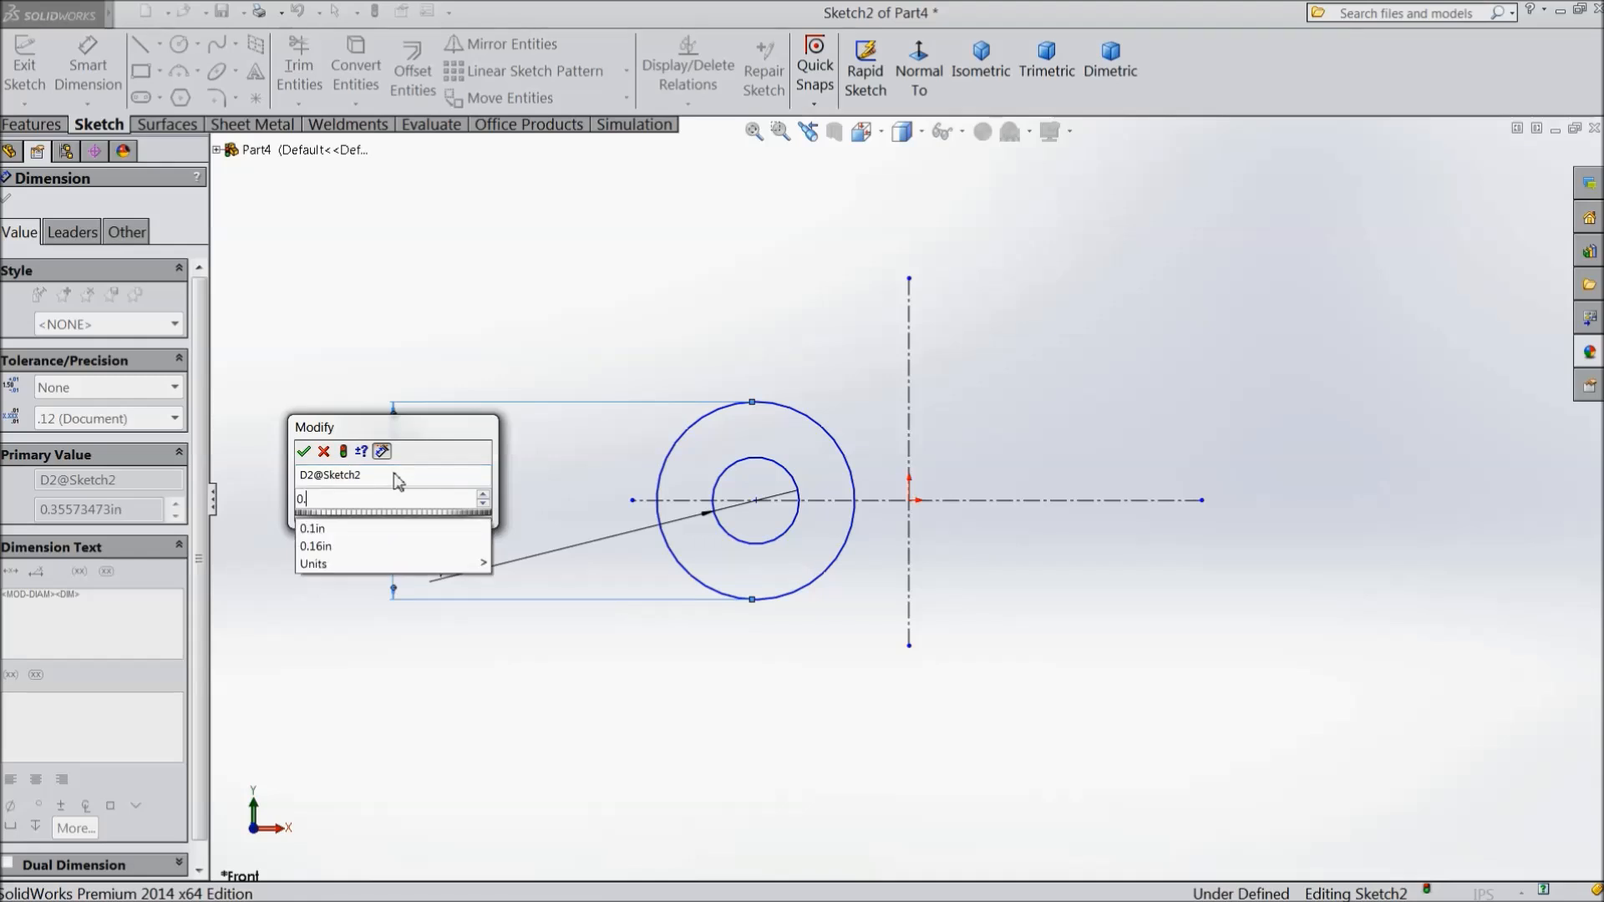
{"action": "type", "text": "48"}
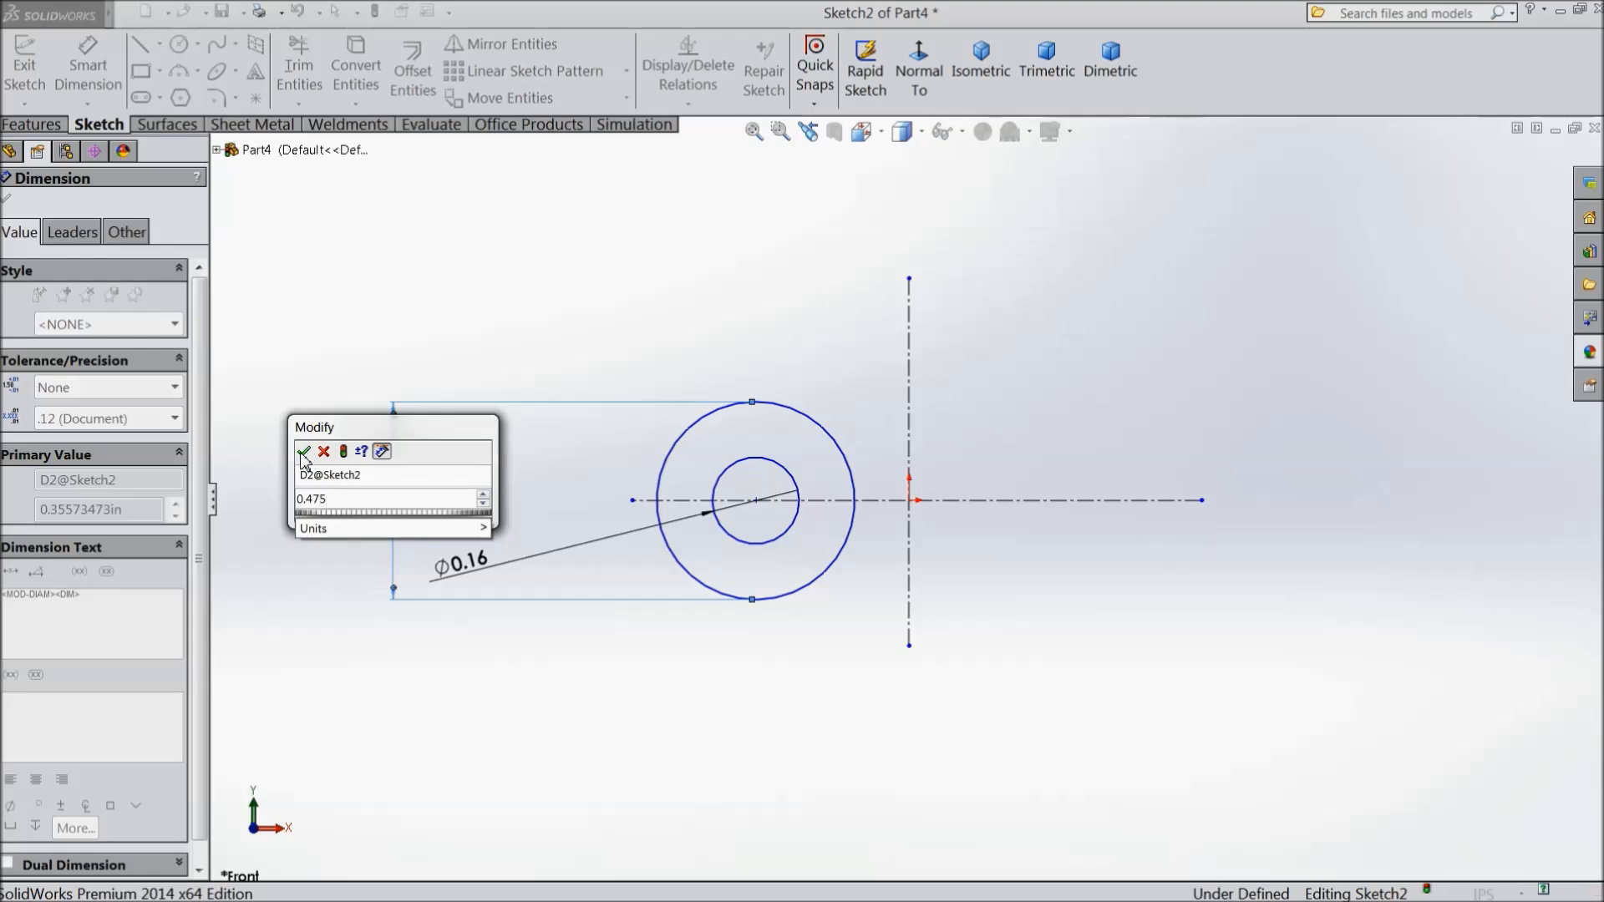
{"action": "left_click", "coordinate": [304, 452]}
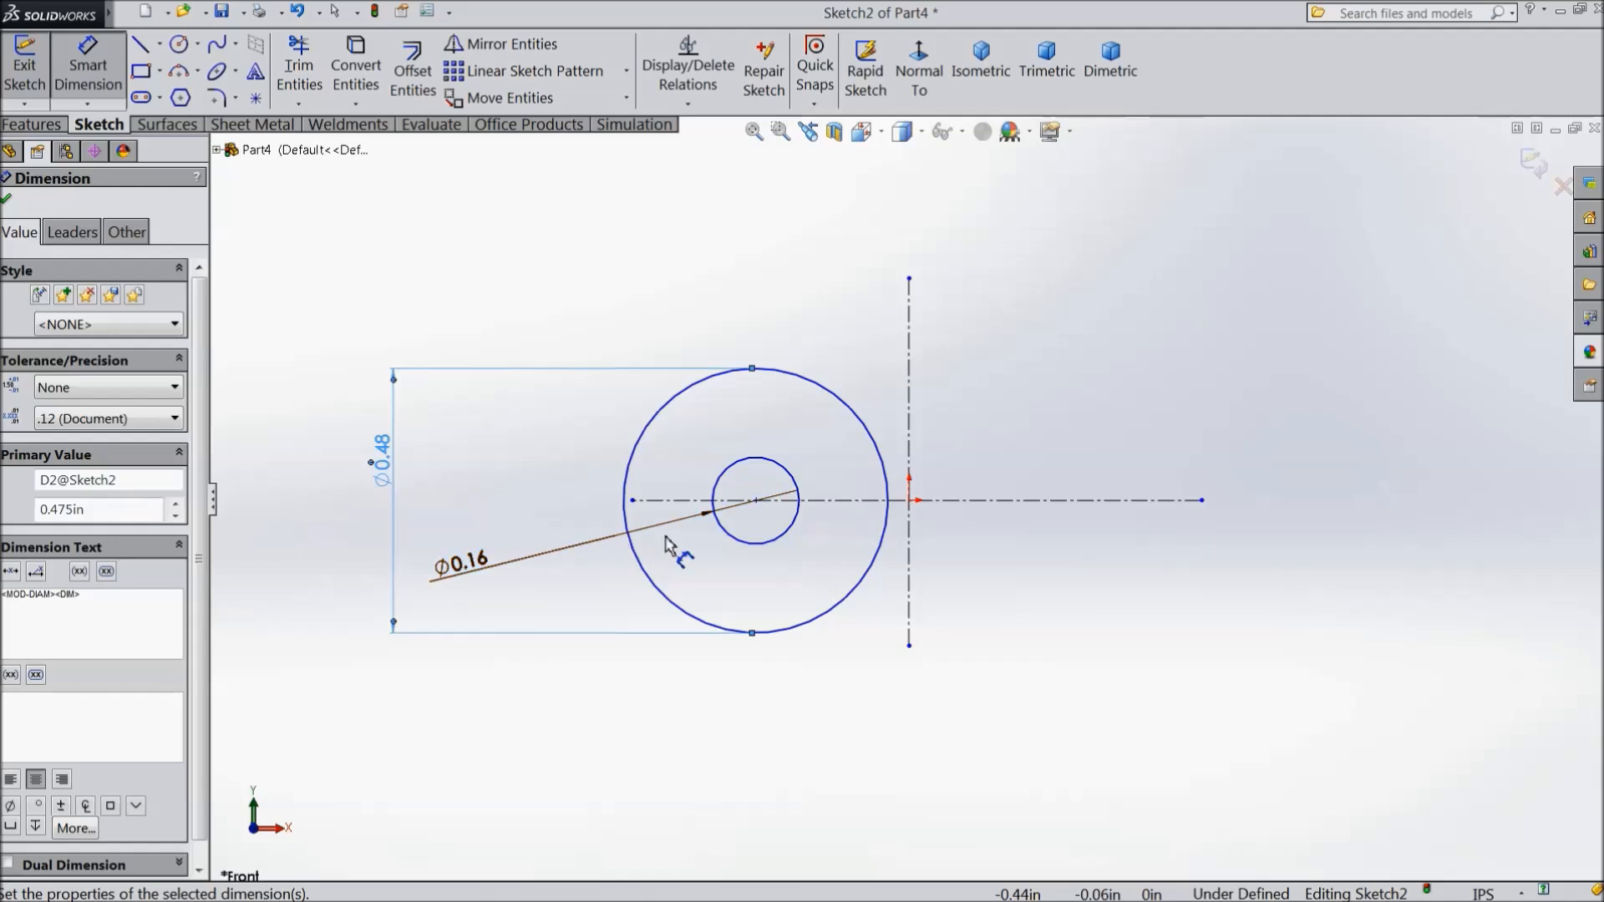
Dimension the horizontal distance from the circles' centre to the vertical centerline as 0.25 in
{"action": "left_click", "coordinate": [757, 500]}
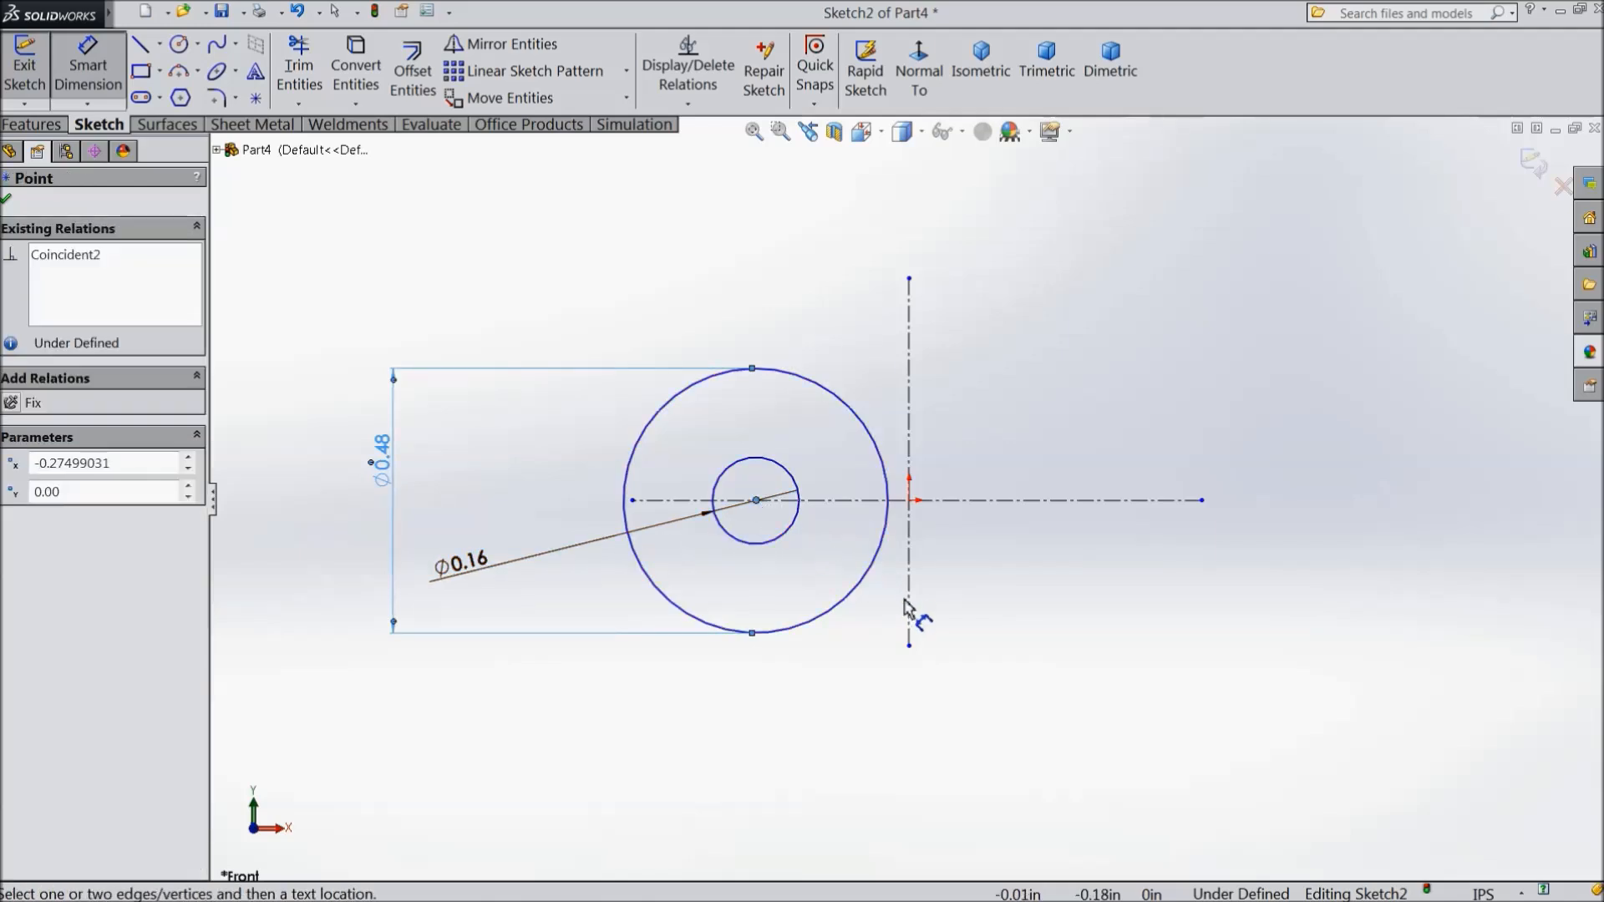
{"action": "left_click", "coordinate": [910, 617]}
{"action": "left_click", "coordinate": [828, 714]}
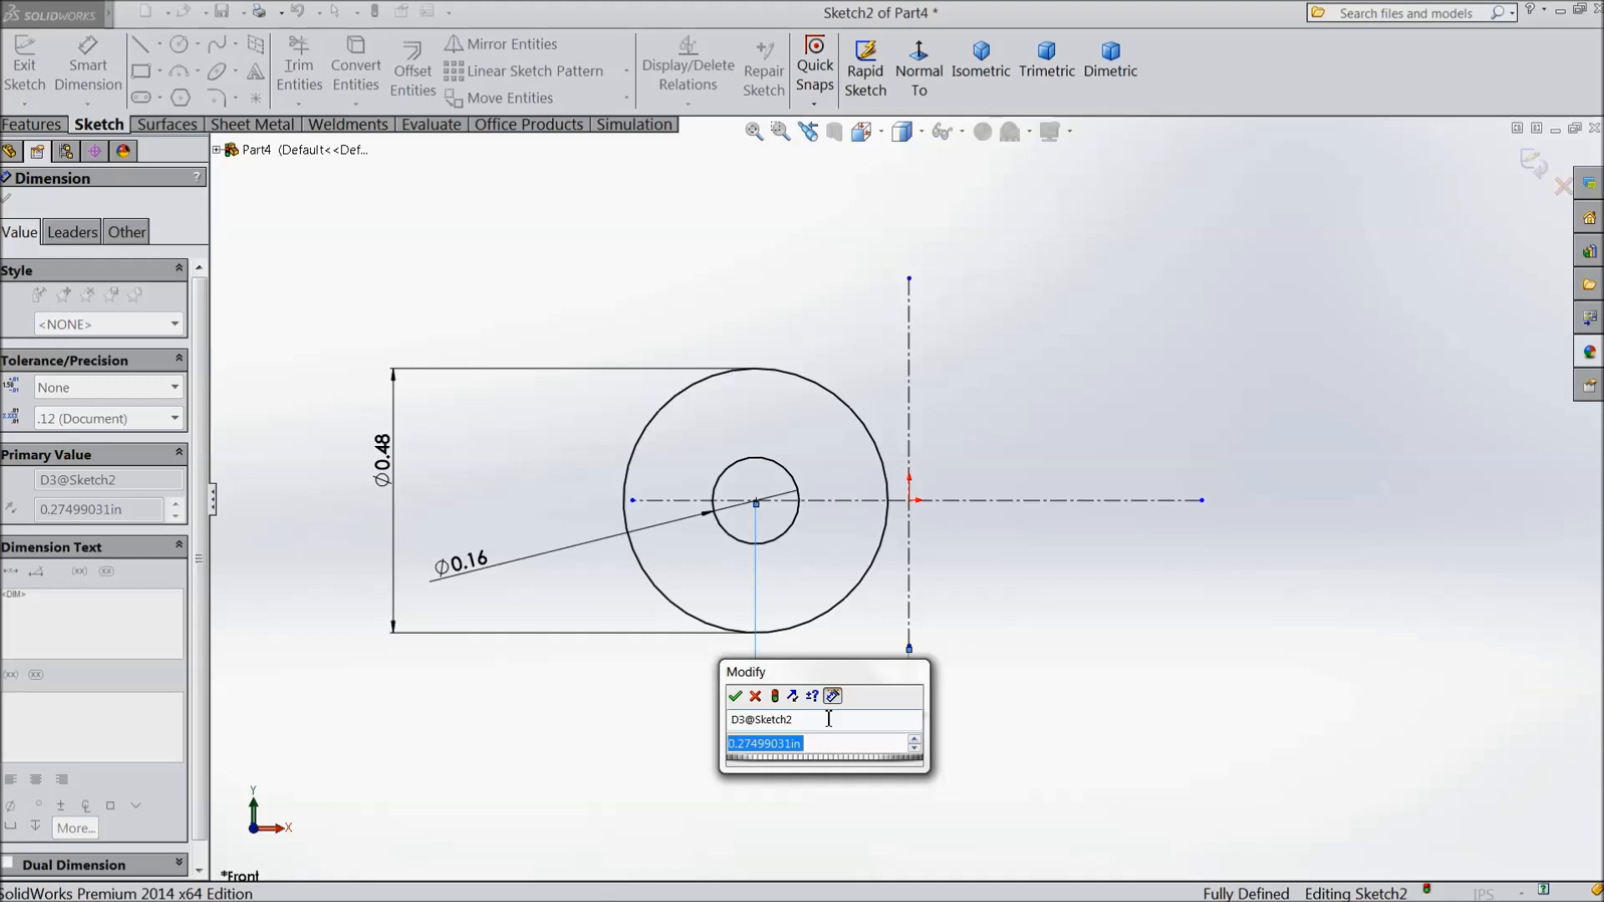
{"action": "type", "text": "0.25"}
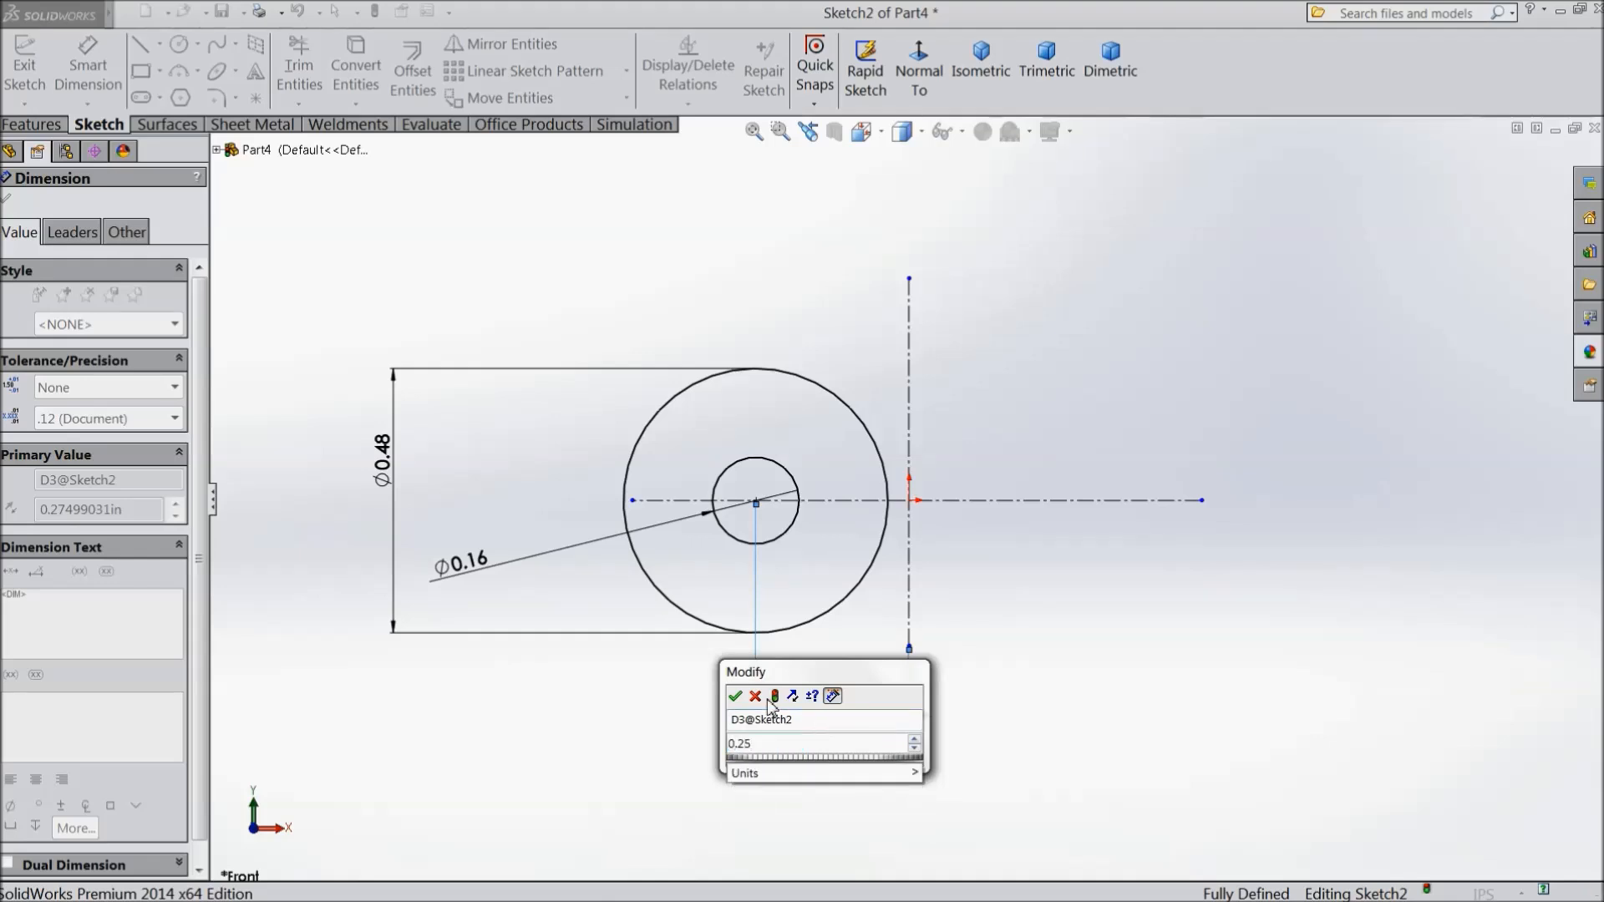
{"action": "left_click", "coordinate": [736, 697]}
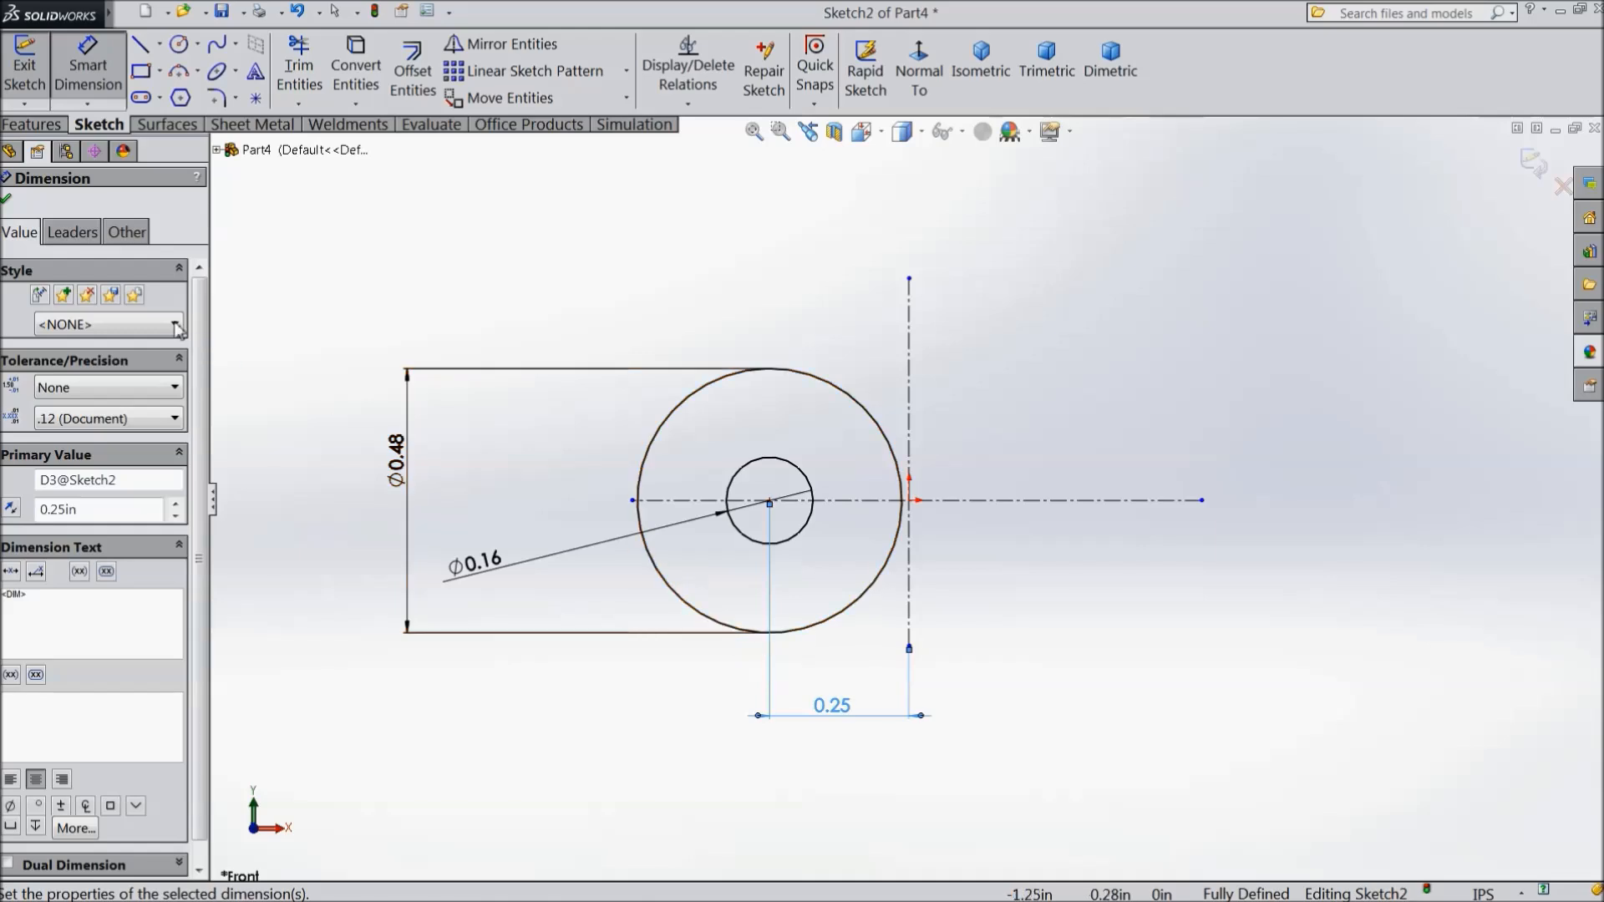
{"action": "left_click", "coordinate": [6, 199]}
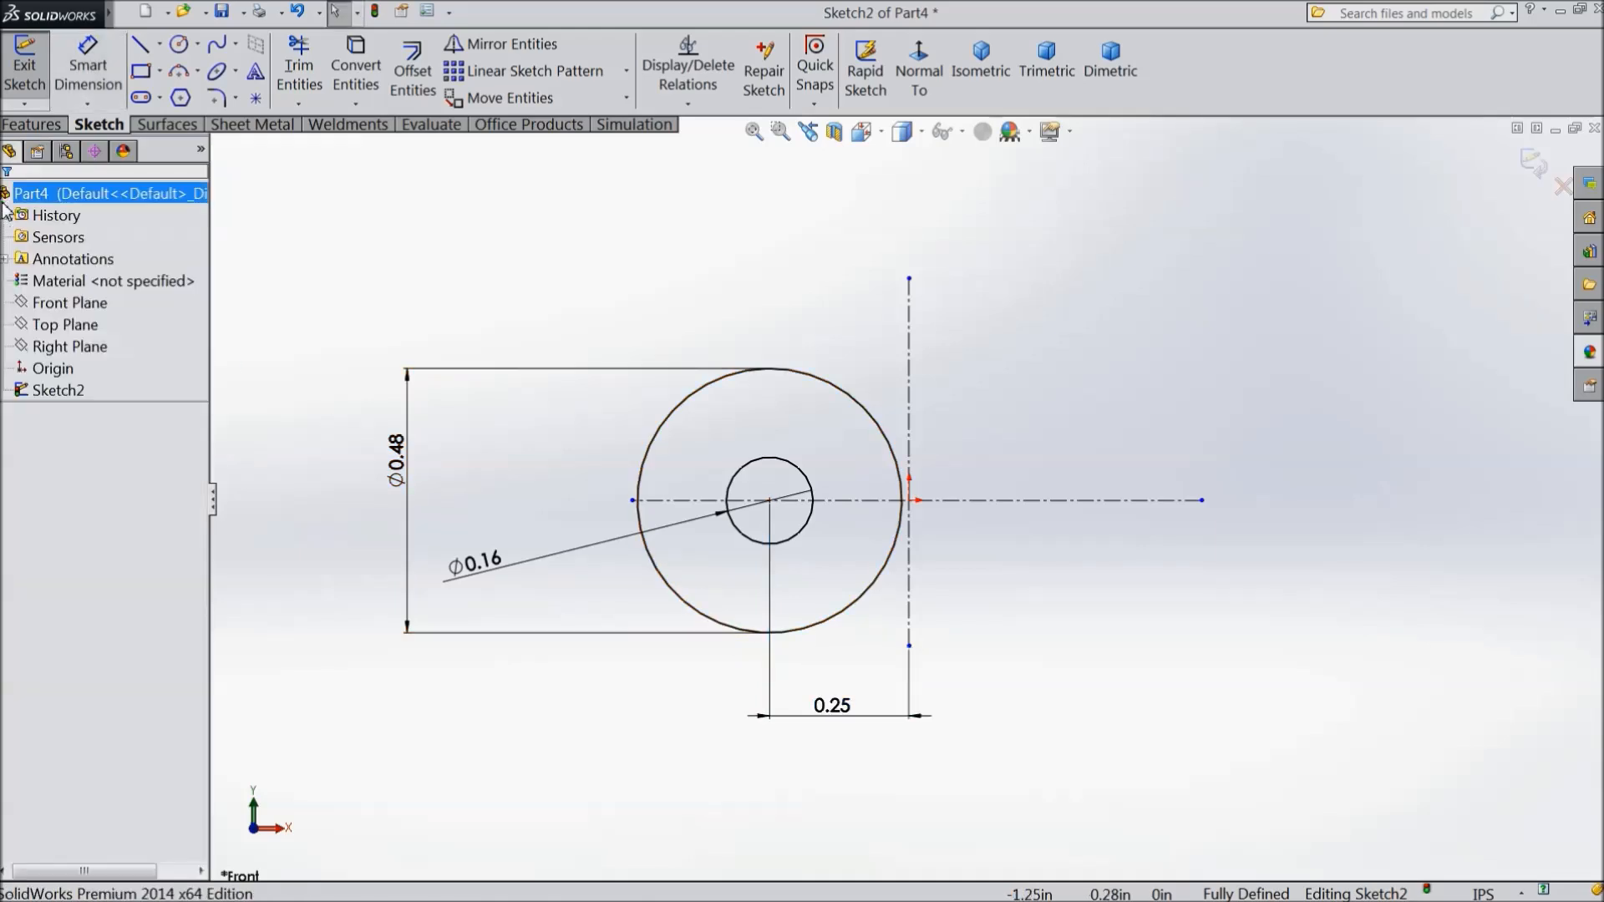
Mirror both circles about the vertical centerline, keeping the originals
{"action": "left_click", "coordinate": [509, 44]}
{"action": "left_click", "coordinate": [870, 416]}
{"action": "left_click", "coordinate": [809, 481]}
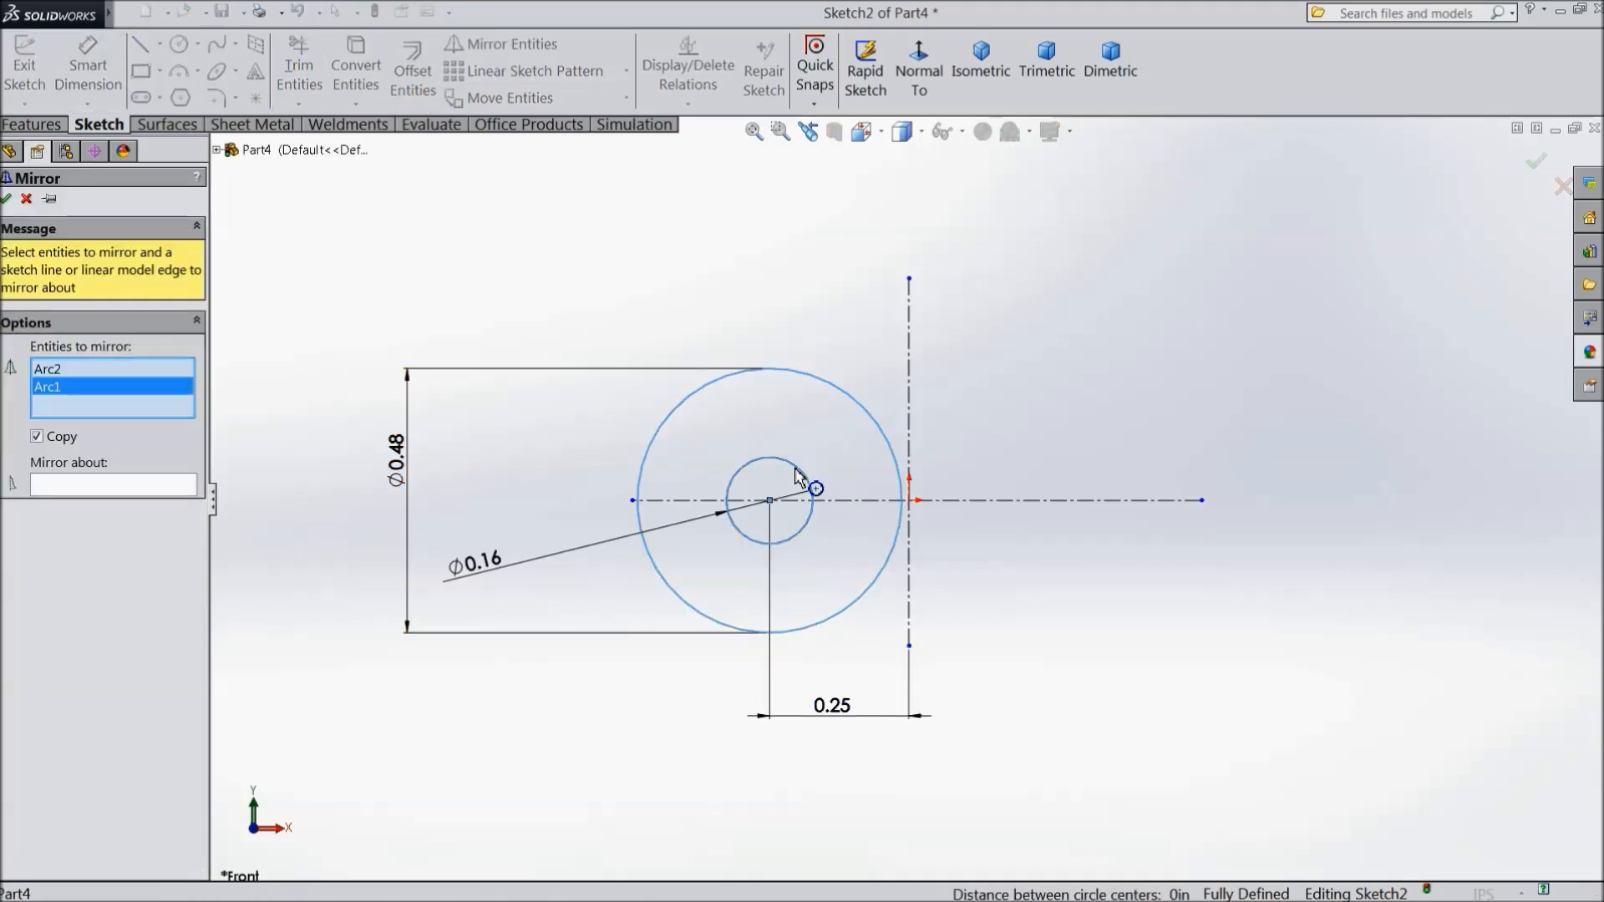
{"action": "left_click", "coordinate": [196, 484]}
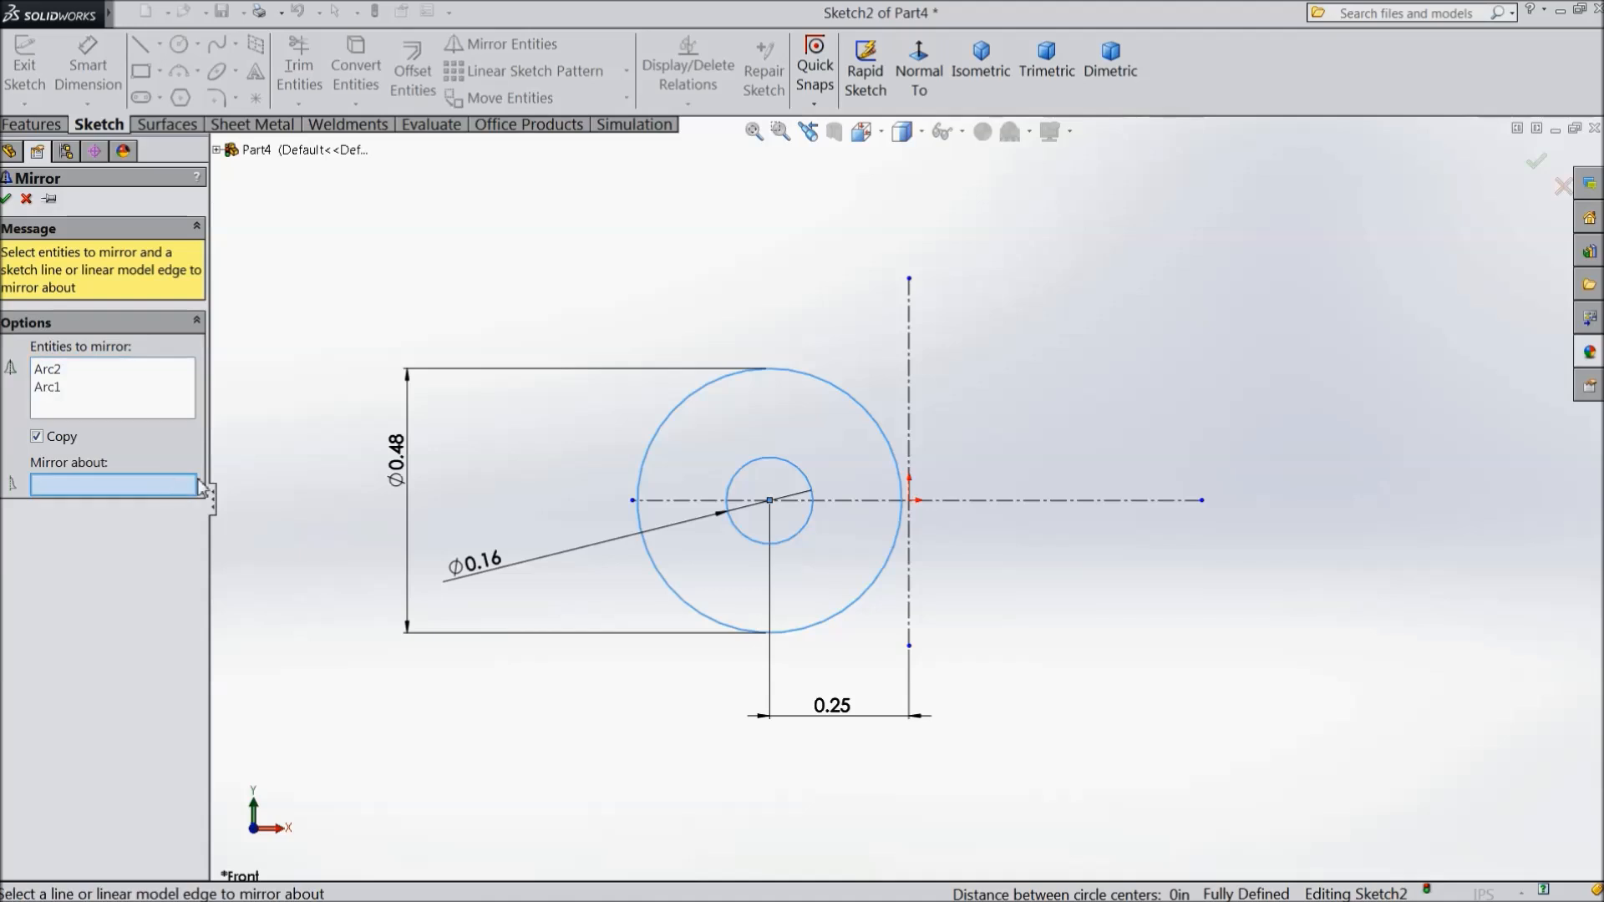
{"action": "left_click", "coordinate": [909, 374]}
{"action": "left_click", "coordinate": [7, 199]}
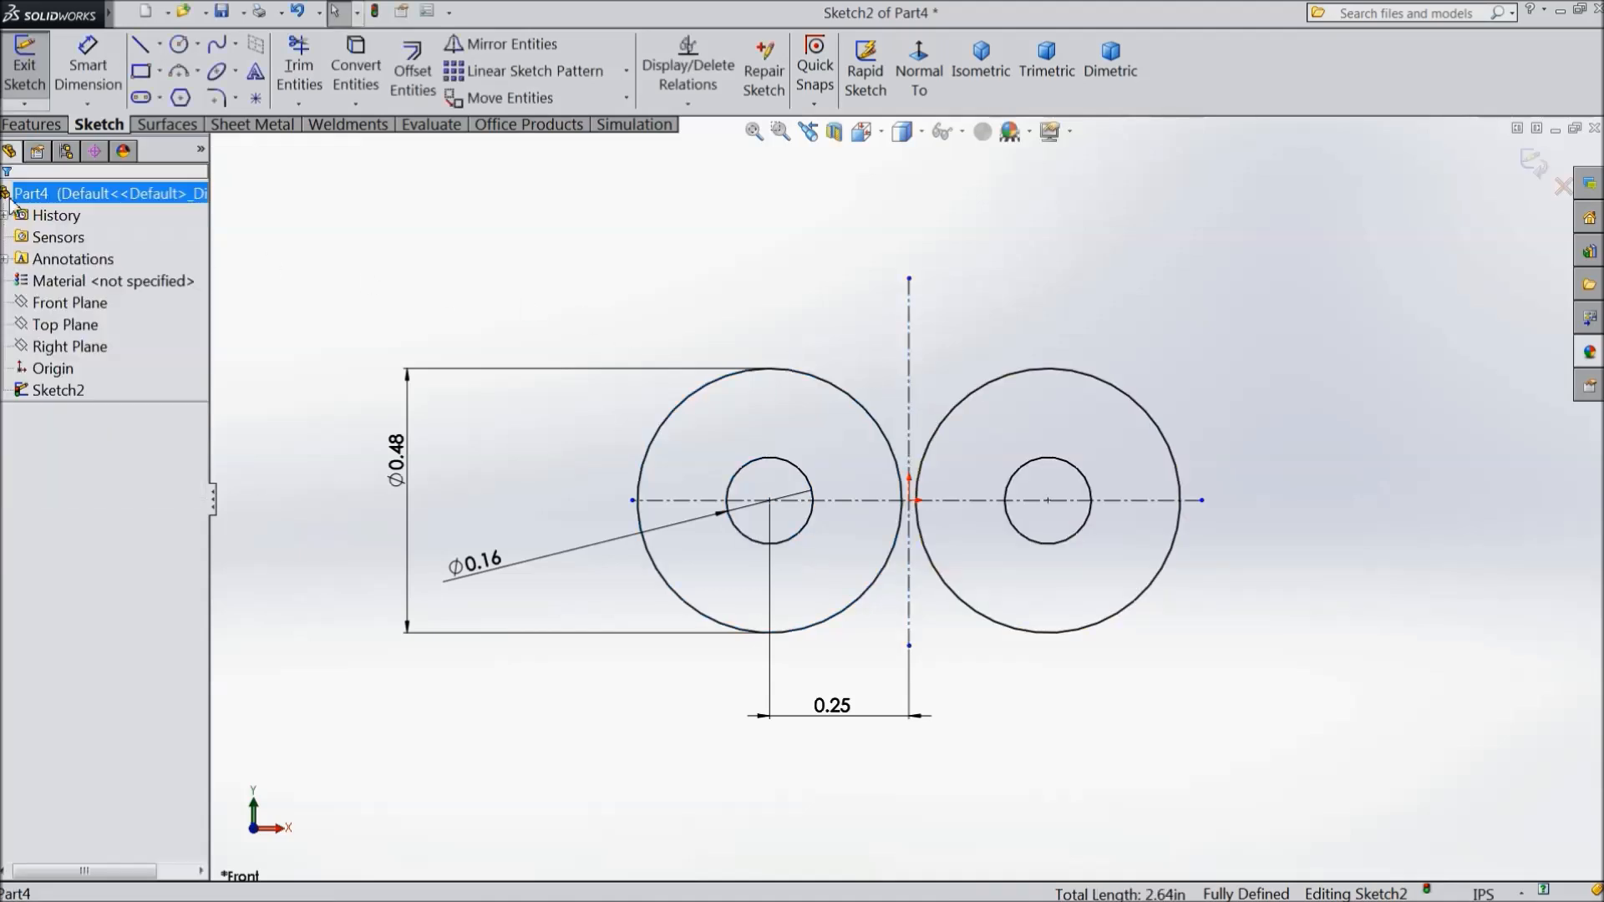
Sketch a downward-bulging 3 Point Arc of about 0.14 in radius joining the two outer circles above the horizontal centerline
{"action": "left_click", "coordinate": [198, 72]}
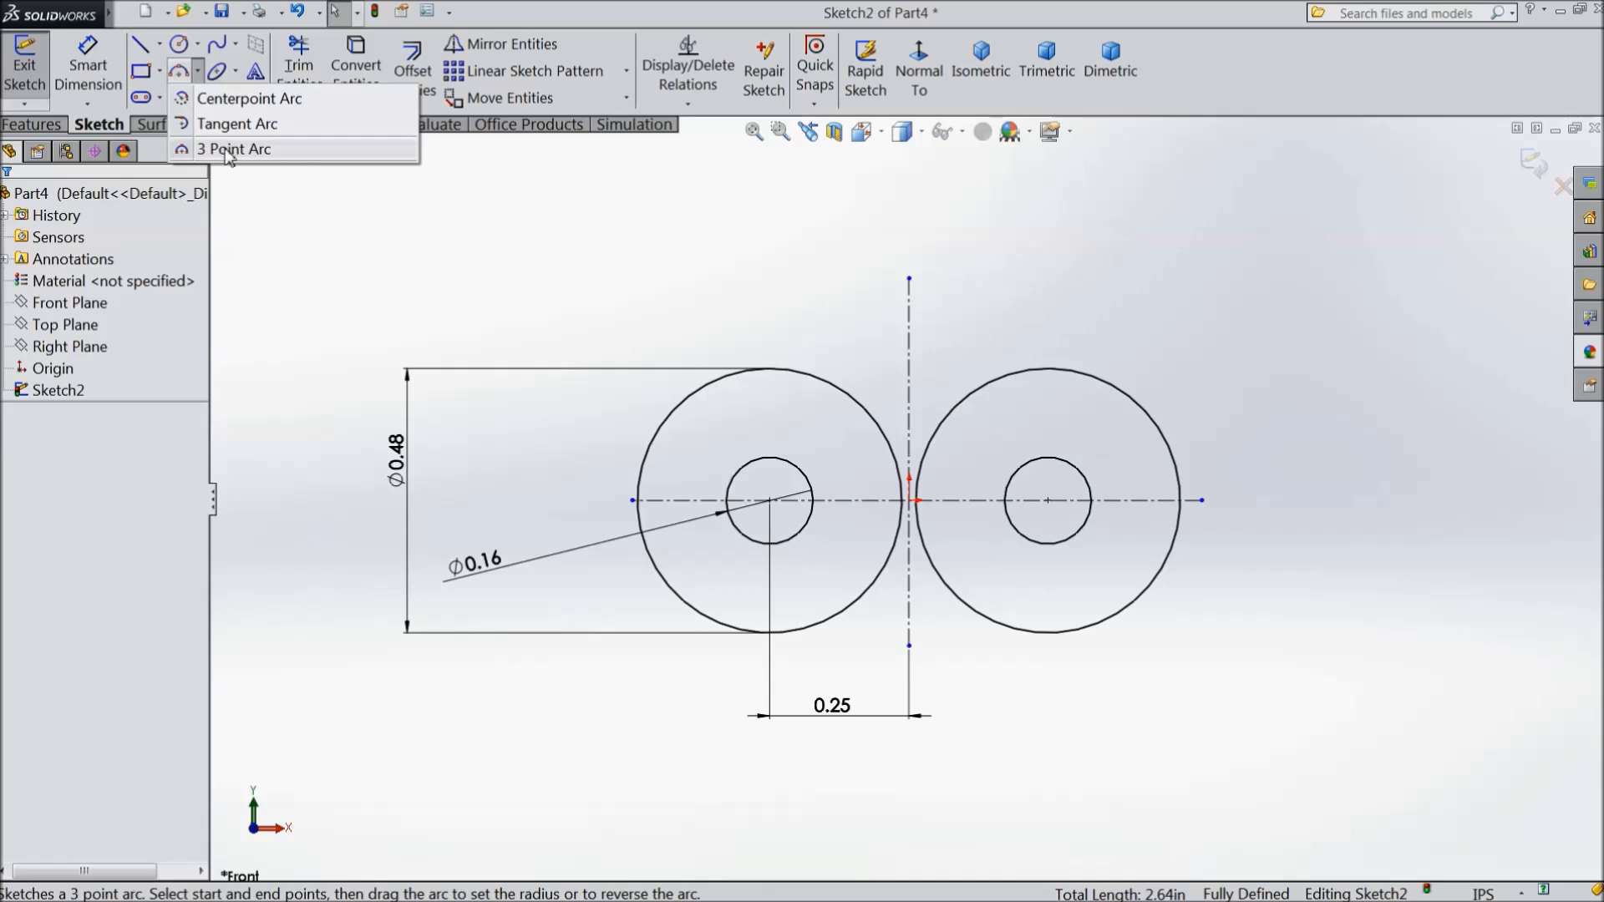
{"action": "left_click", "coordinate": [231, 154]}
{"action": "scroll", "coordinate": [967, 477], "scroll_direction": "down", "scroll_amount": 2}
{"action": "scroll", "coordinate": [968, 475], "scroll_direction": "down", "scroll_amount": 2}
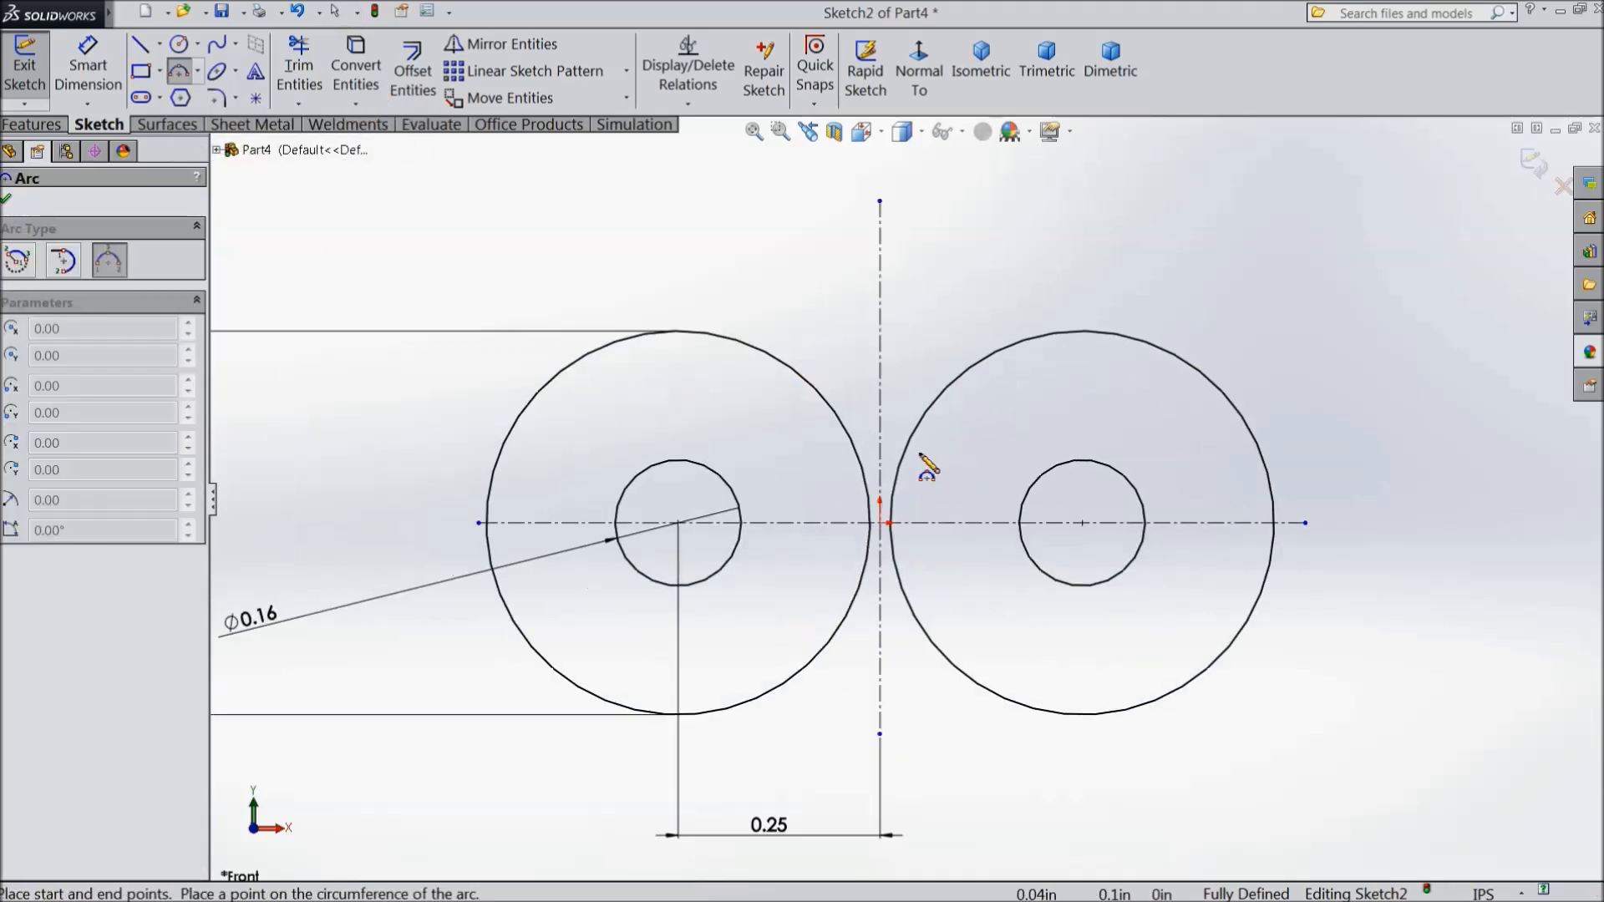
{"action": "left_click", "coordinate": [817, 388]}
{"action": "left_click", "coordinate": [930, 410]}
{"action": "left_click", "coordinate": [884, 416]}
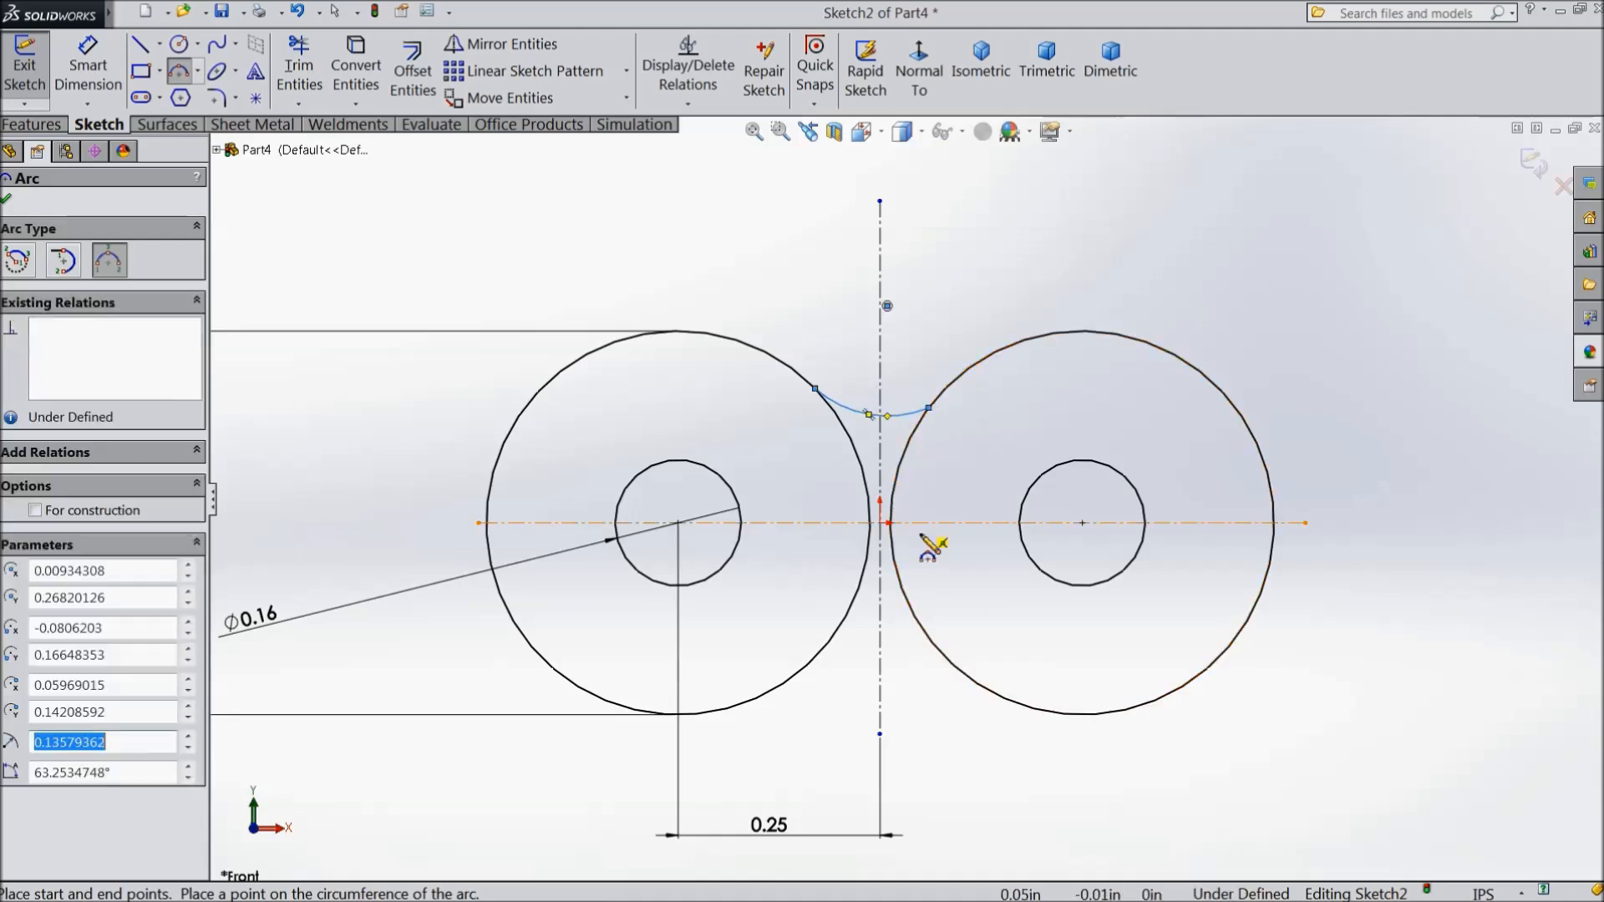
Add tangent relations between the connecting arc and both outer circles
{"action": "left_click", "coordinate": [14, 204]}
{"action": "scroll", "coordinate": [911, 434], "scroll_direction": "down", "scroll_amount": 3}
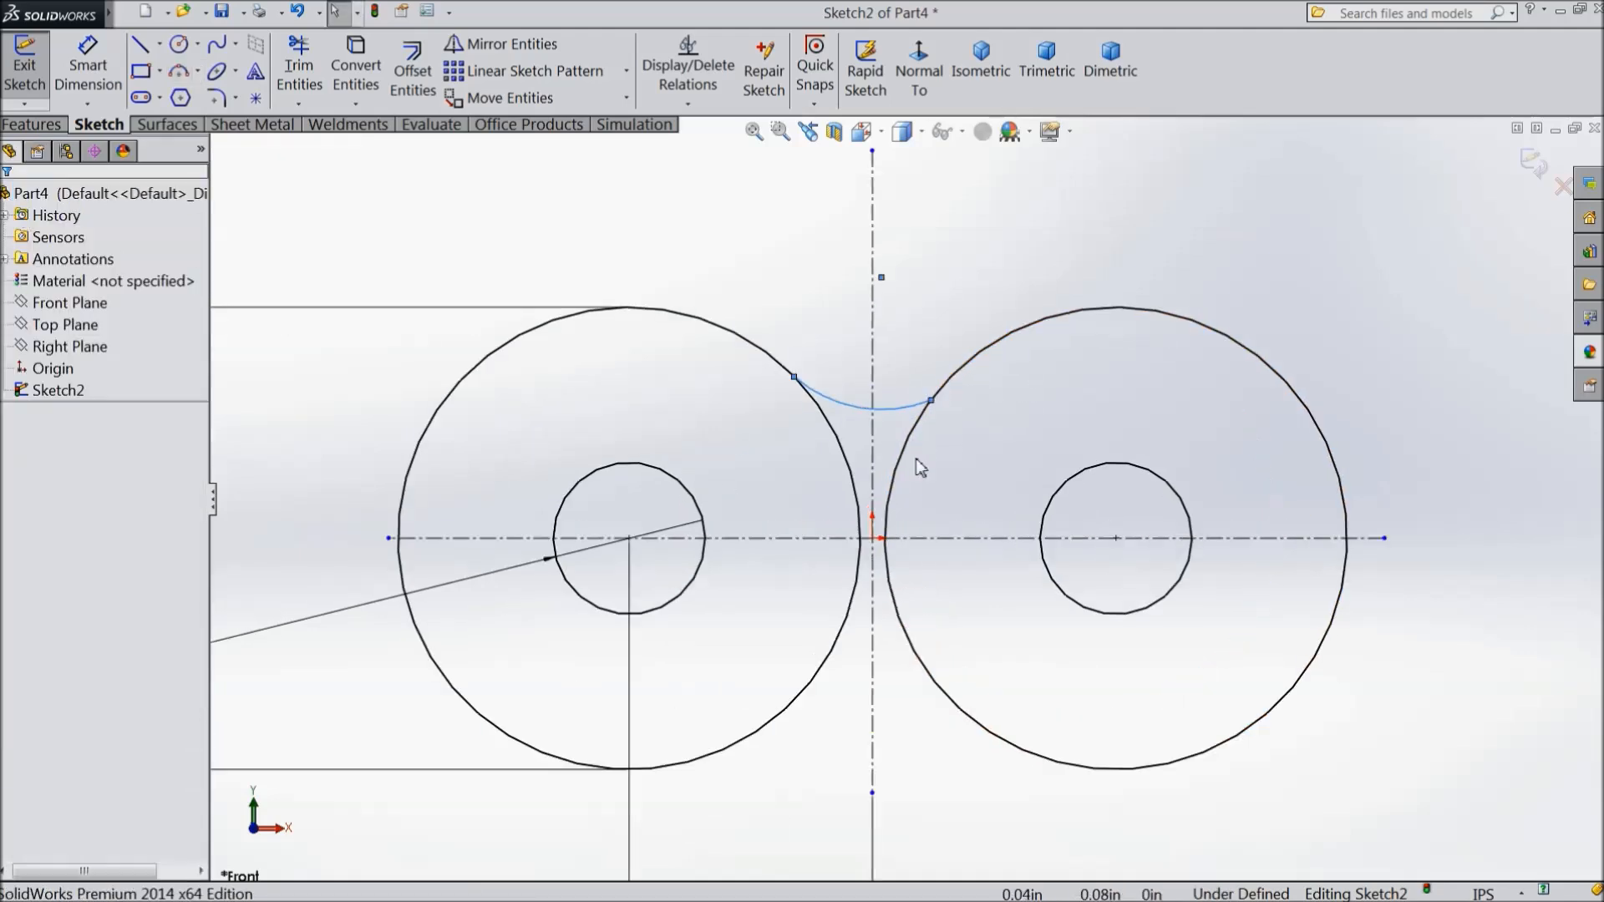
{"action": "left_click_drag", "start_coordinate": [776, 349], "coordinate": [722, 384]}
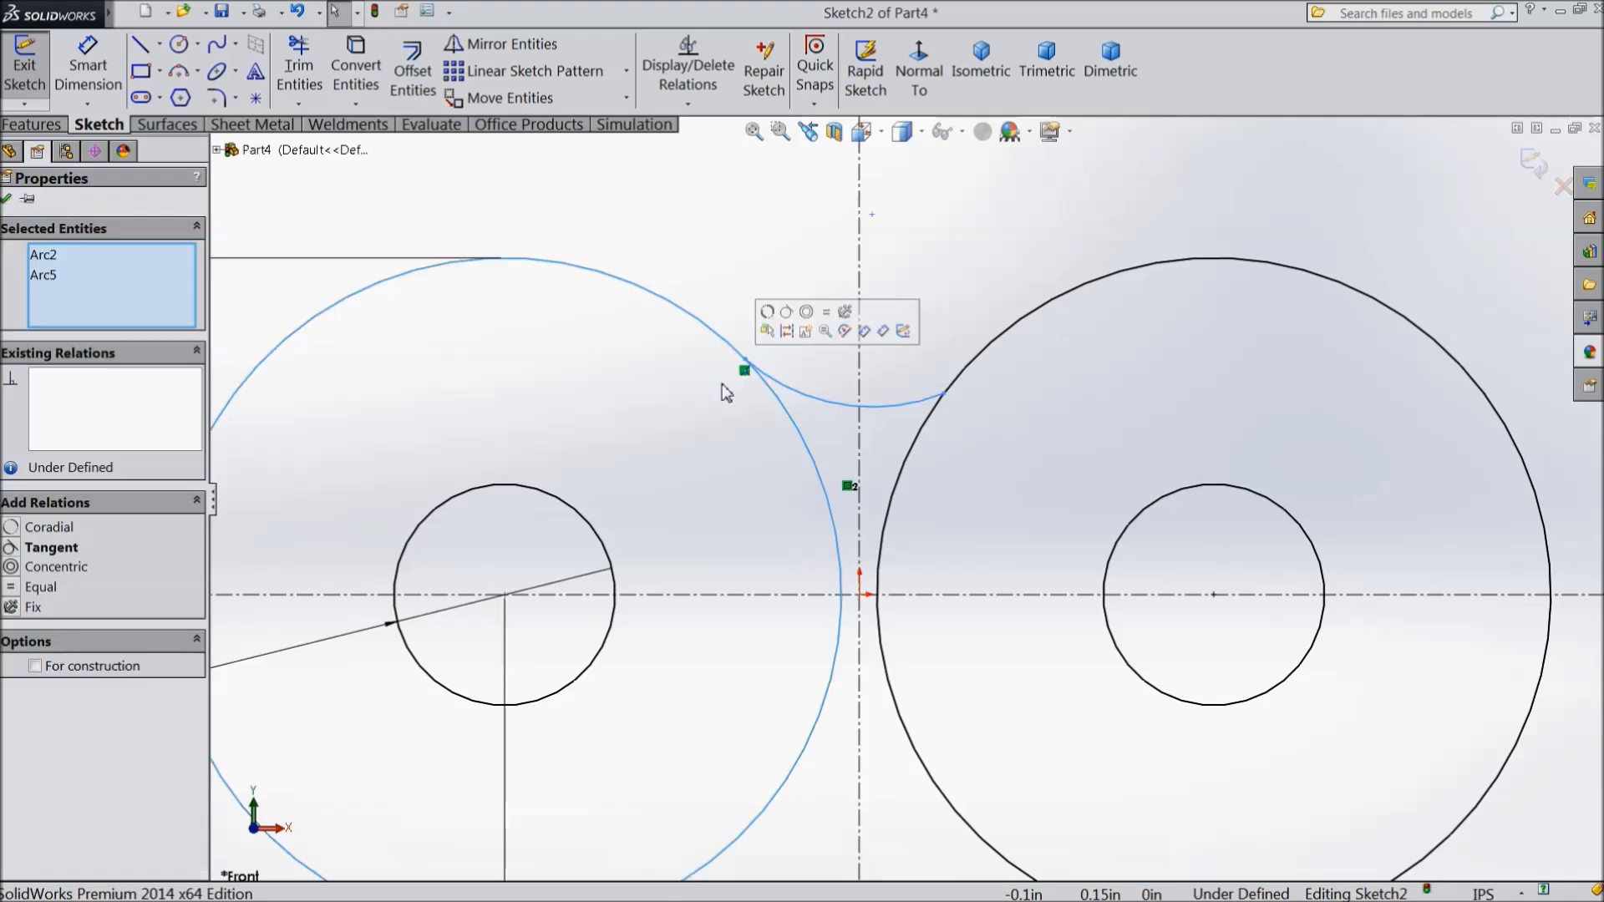
{"action": "left_click", "coordinate": [788, 316]}
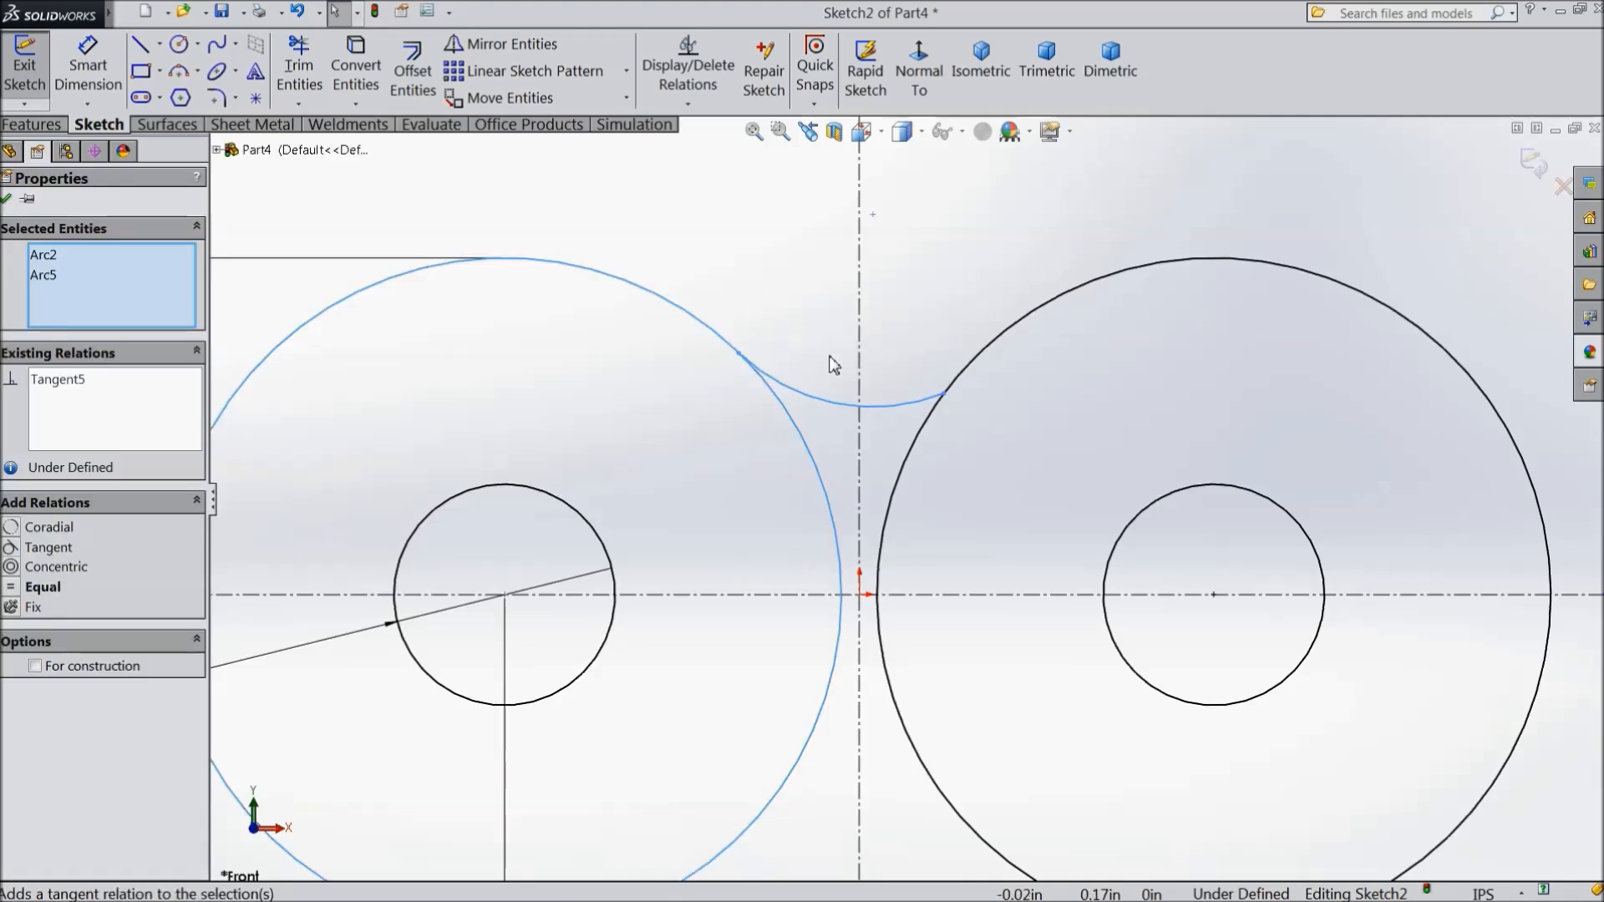
{"action": "left_click", "coordinate": [975, 379]}
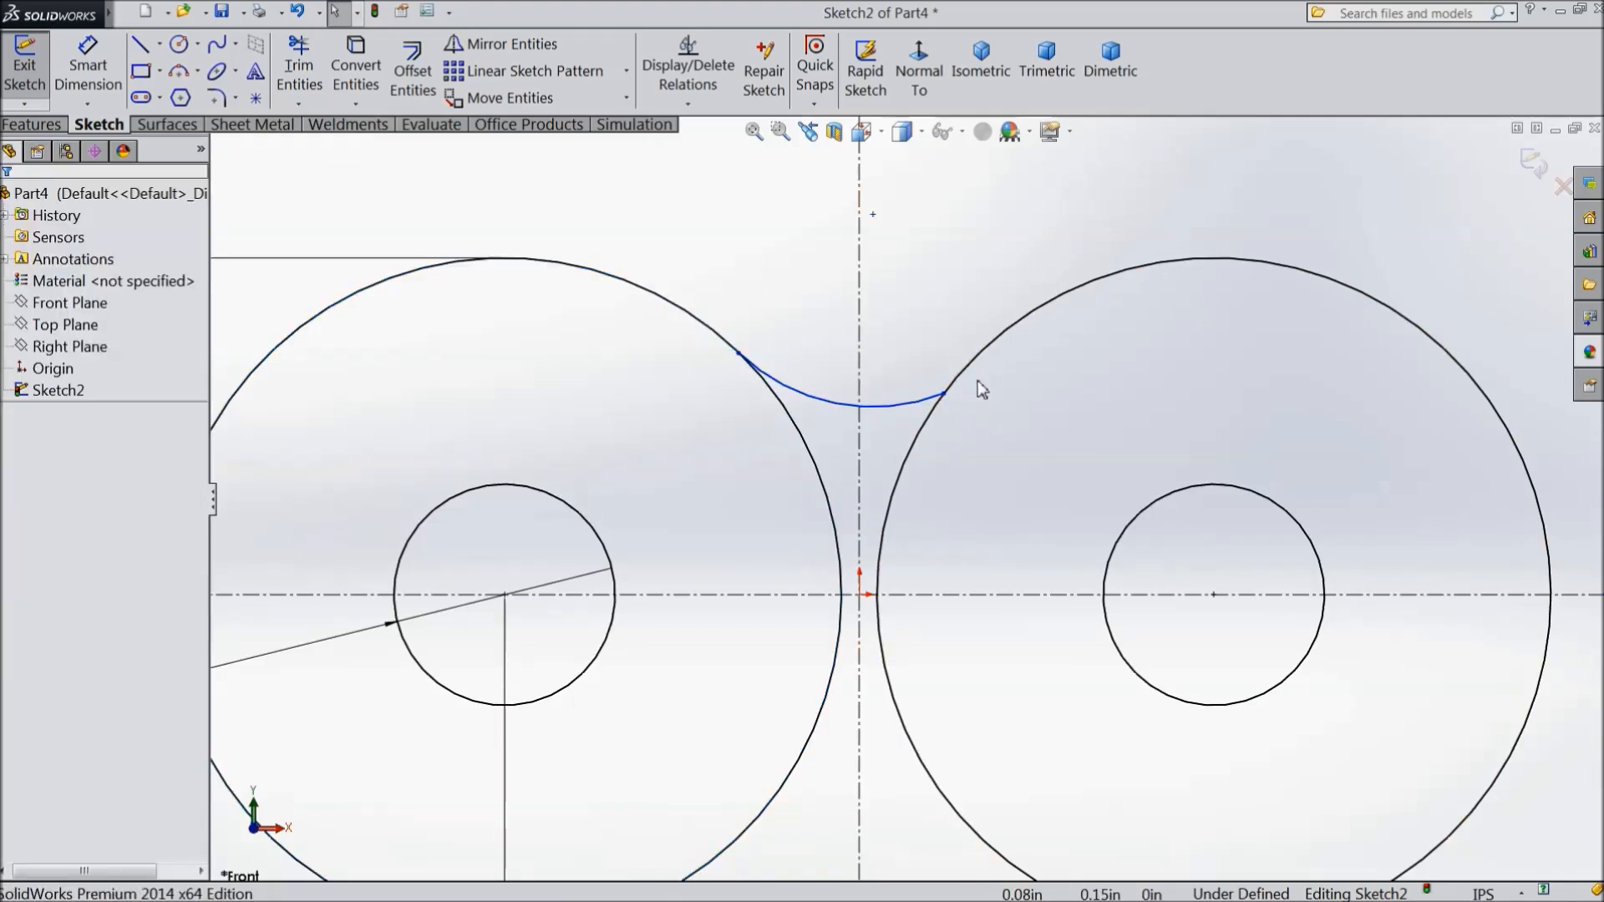
{"action": "left_click_drag", "start_coordinate": [988, 369], "coordinate": [917, 430]}
{"action": "left_click", "coordinate": [975, 372]}
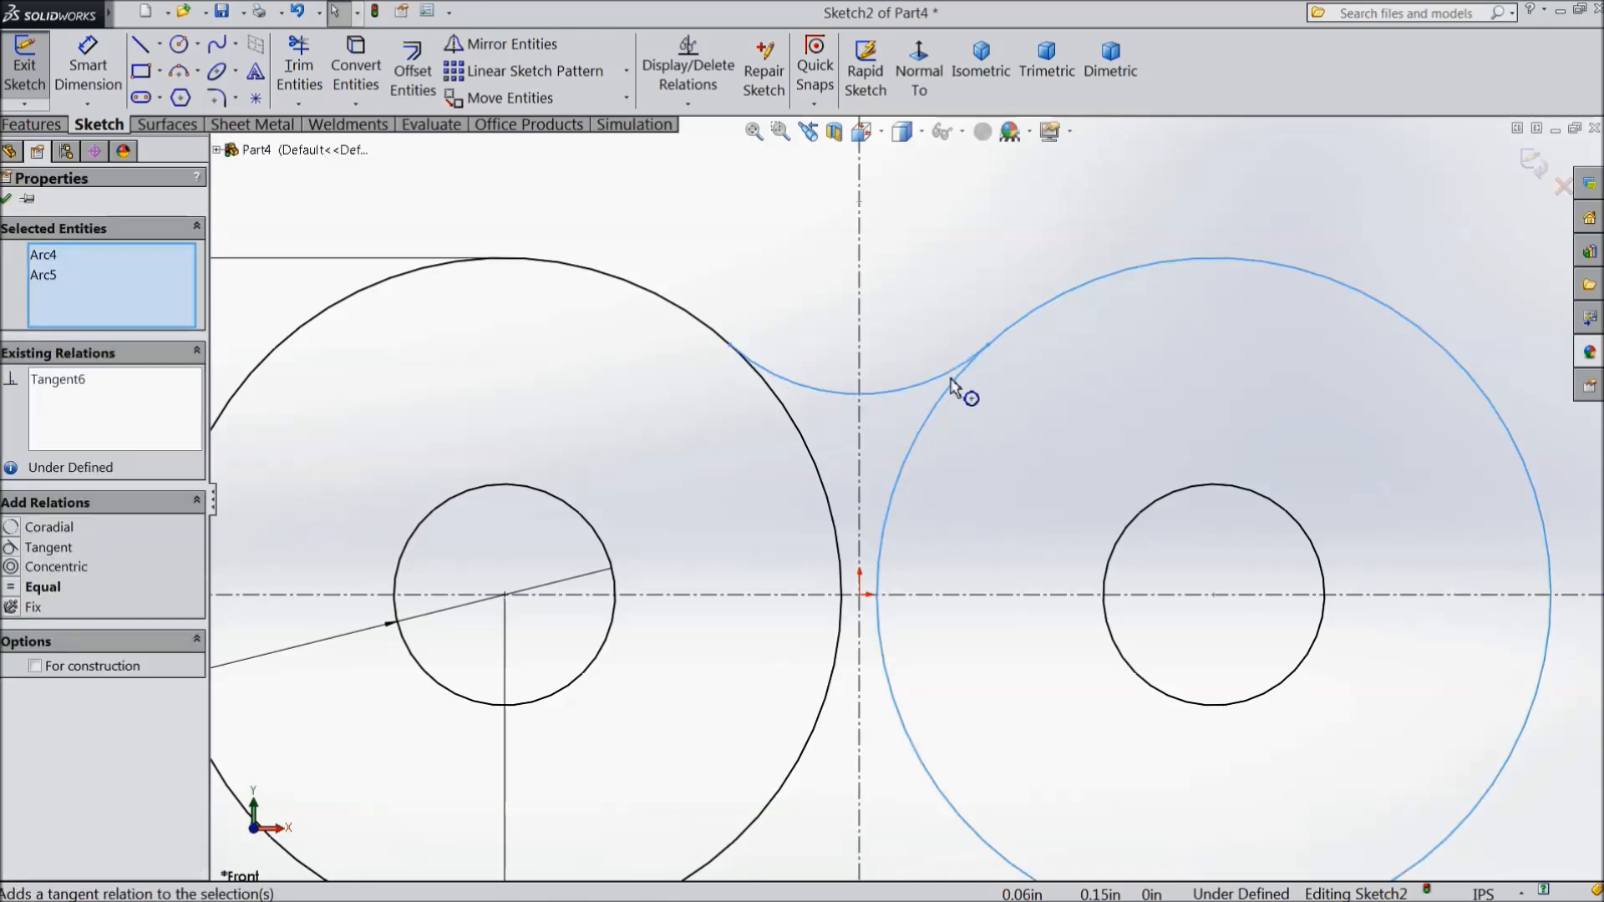
{"action": "left_click", "coordinate": [6, 199]}
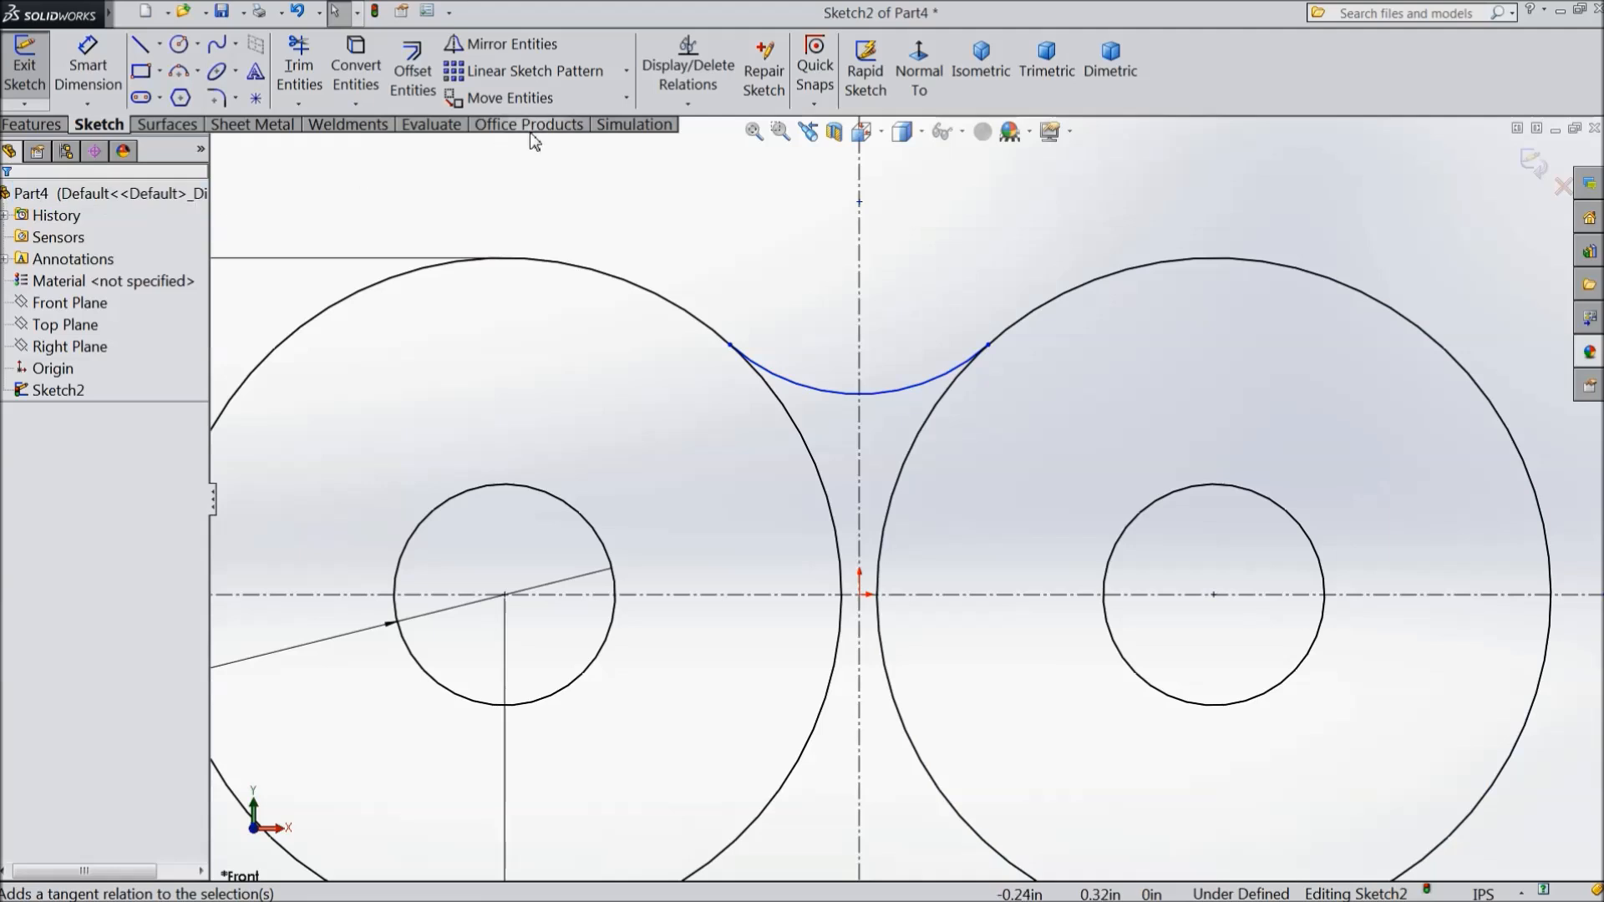
Mirror the connecting arc about the horizontal centerline, keeping the original
{"action": "left_click", "coordinate": [500, 47]}
{"action": "left_click", "coordinate": [845, 401]}
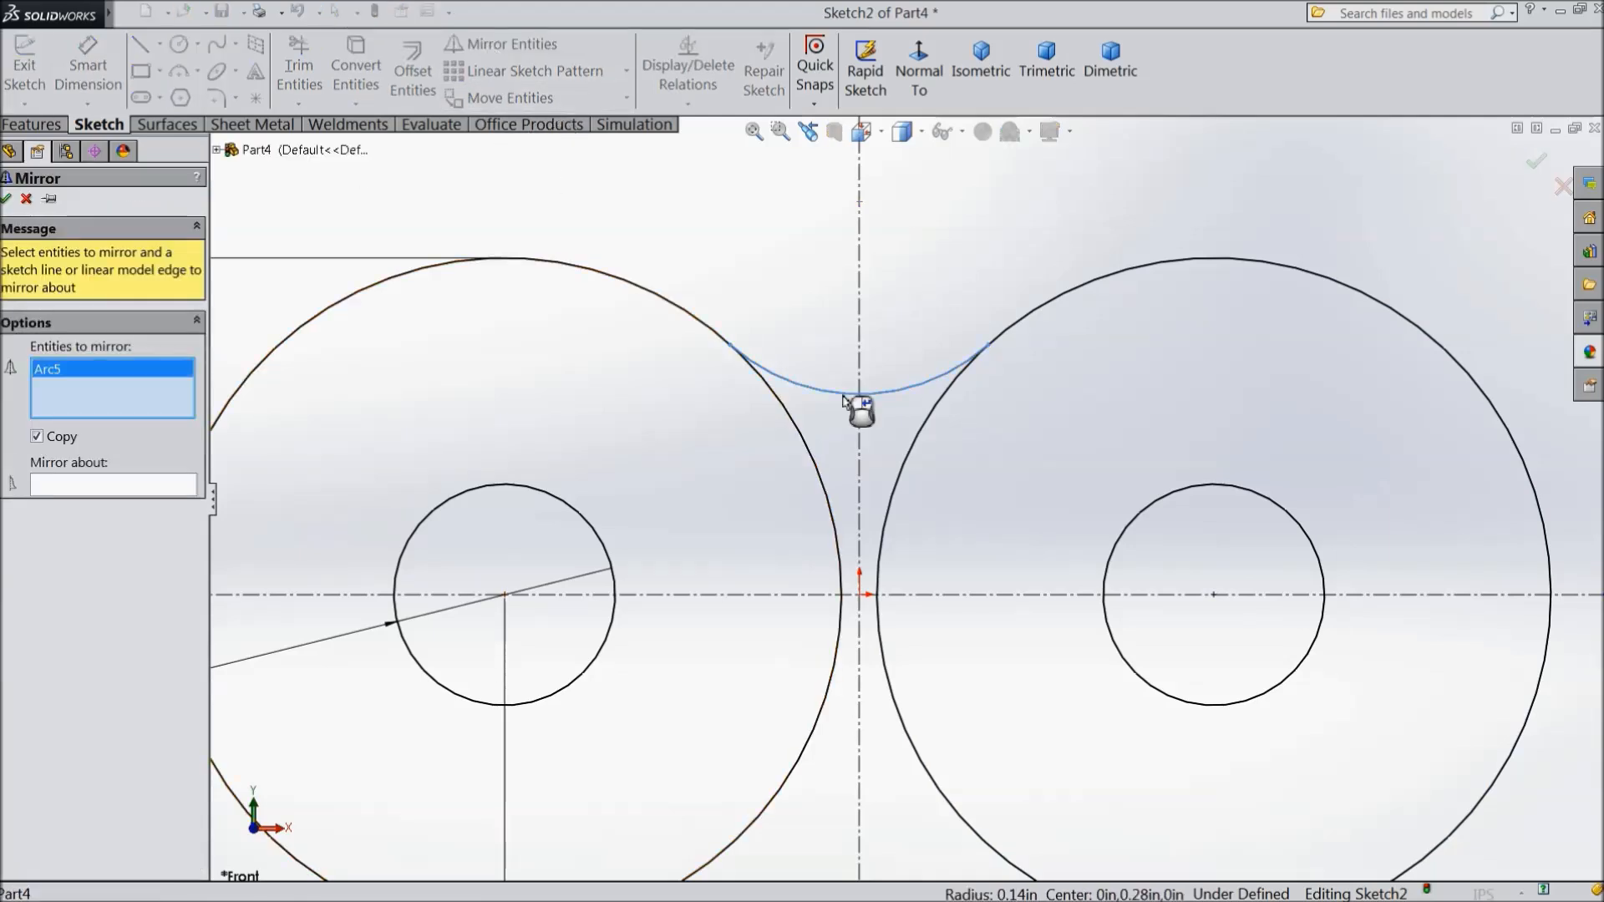
{"action": "left_click", "coordinate": [182, 485]}
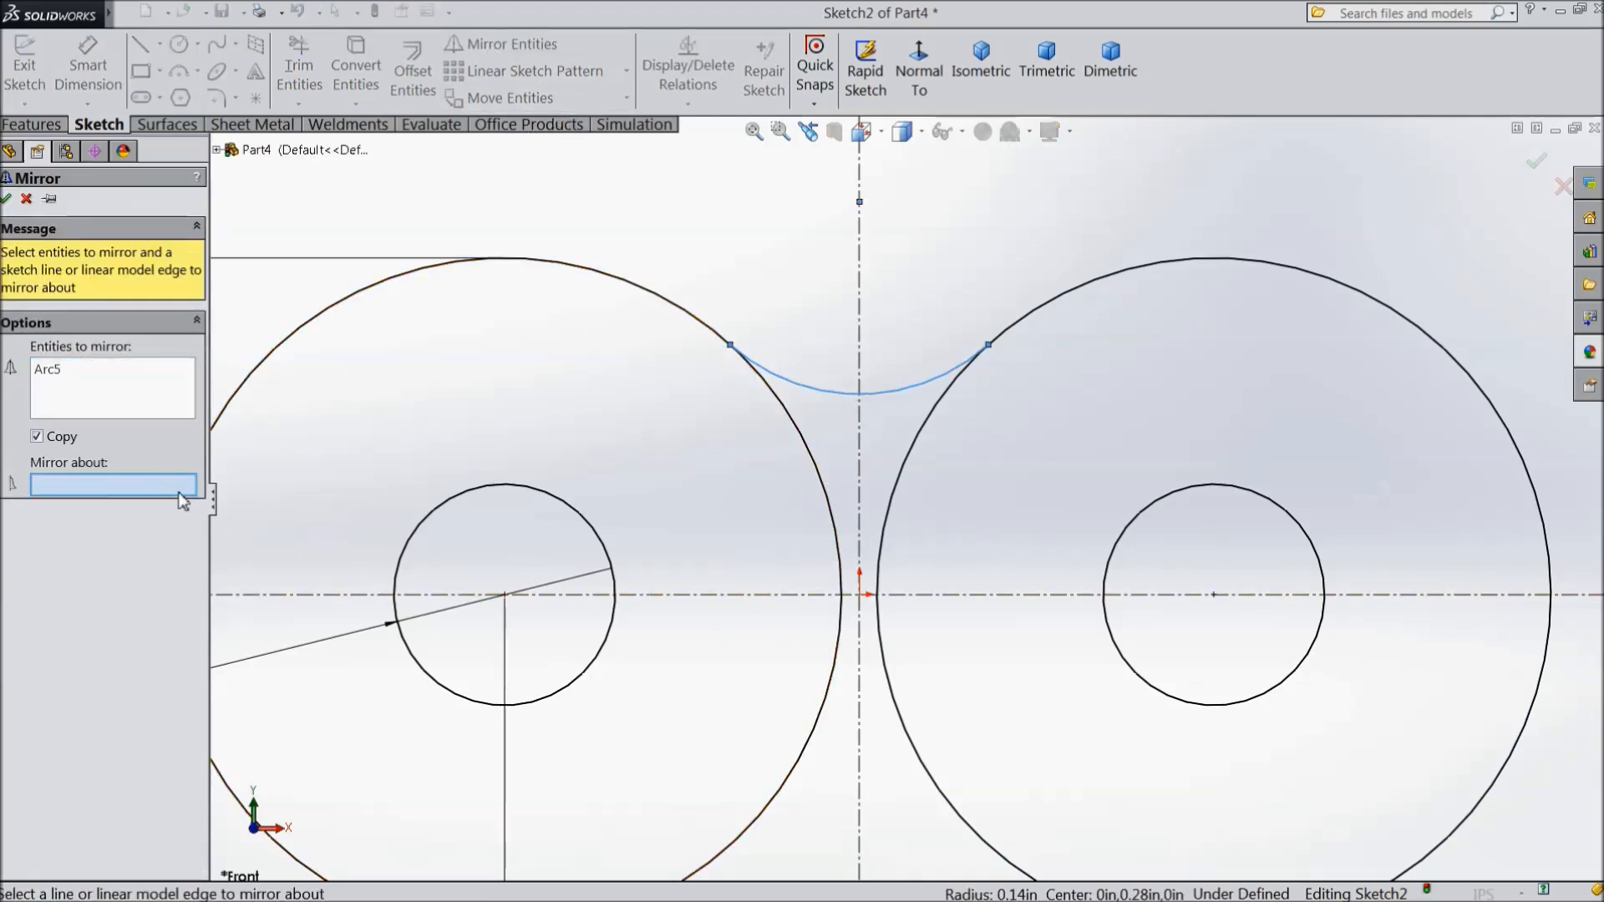
{"action": "left_click", "coordinate": [748, 596]}
{"action": "scroll", "coordinate": [735, 619], "scroll_direction": "up", "scroll_amount": 2}
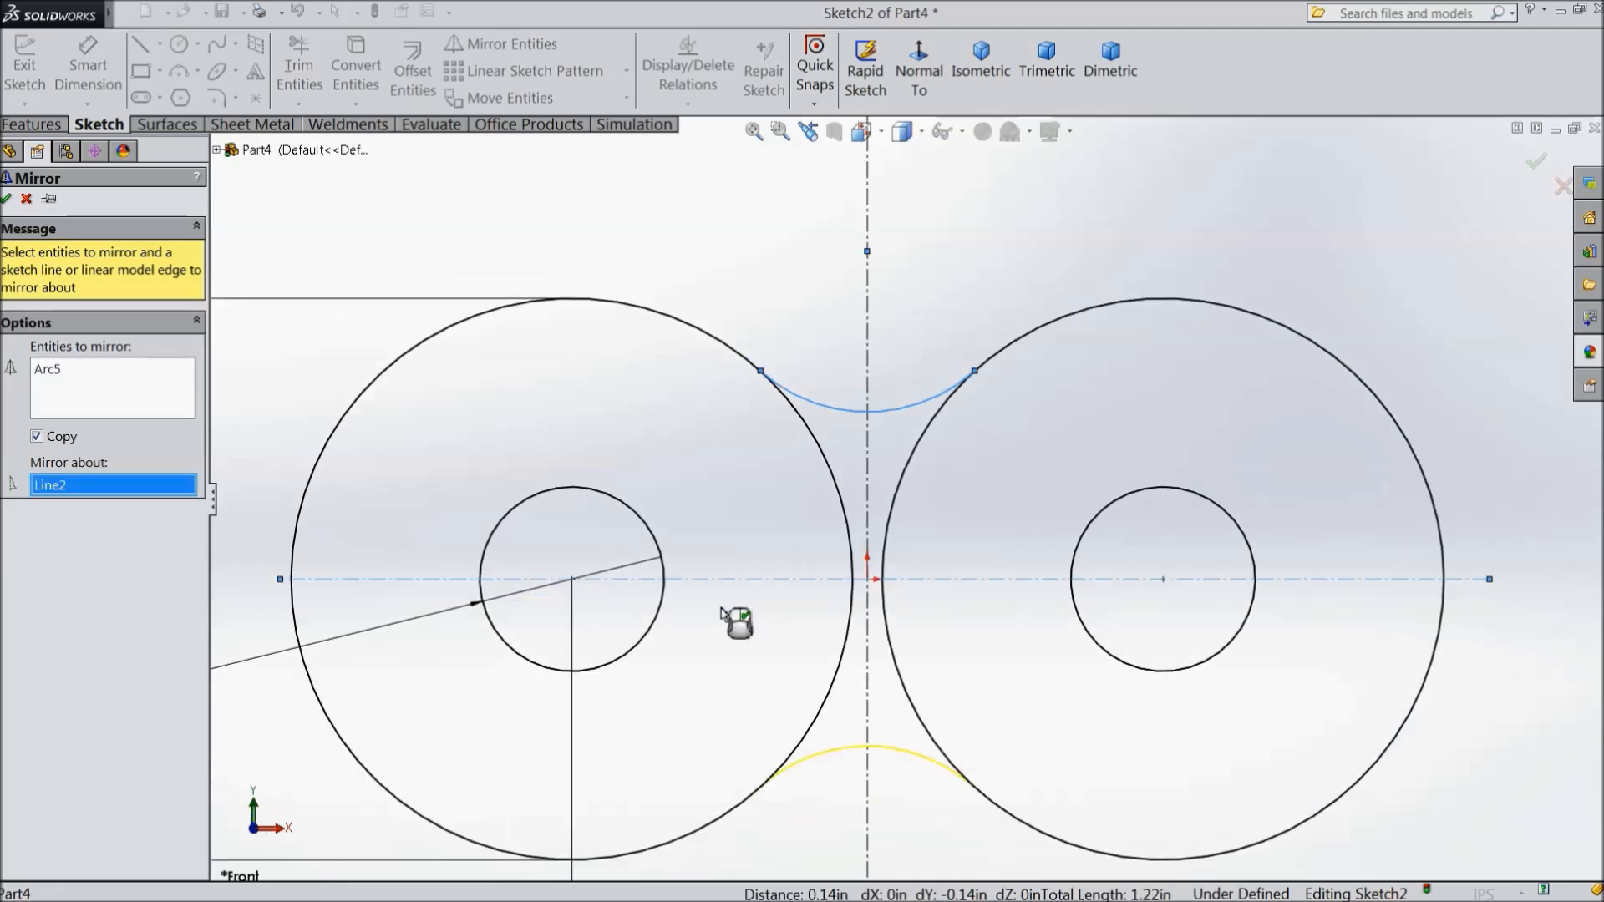
{"action": "scroll", "coordinate": [888, 720], "scroll_direction": "down", "scroll_amount": 2}
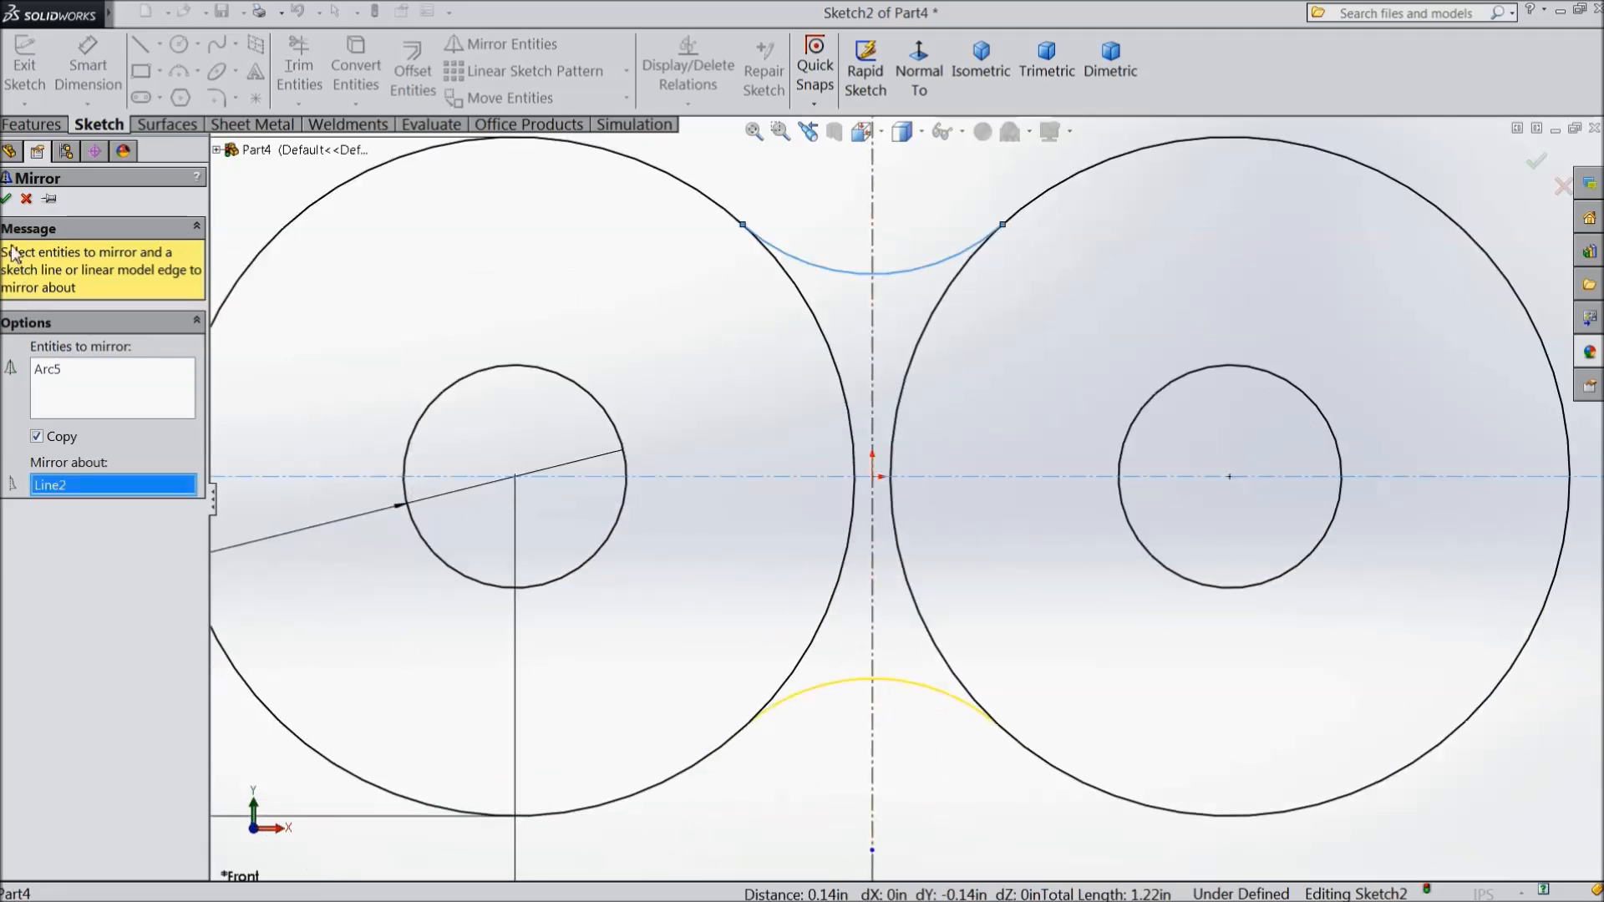
{"action": "left_click", "coordinate": [6, 201]}
Trim away the inner portions of both outer circles between the two connecting arcs, leaving a figure-eight outline
{"action": "left_click", "coordinate": [299, 71]}
{"action": "mouse_move", "coordinate": [850, 407]}
{"action": "left_mouse_down"}
{"action": "mouse_move", "coordinate": [866, 512]}
{"action": "mouse_move", "coordinate": [900, 537]}
{"action": "left_mouse_up"}
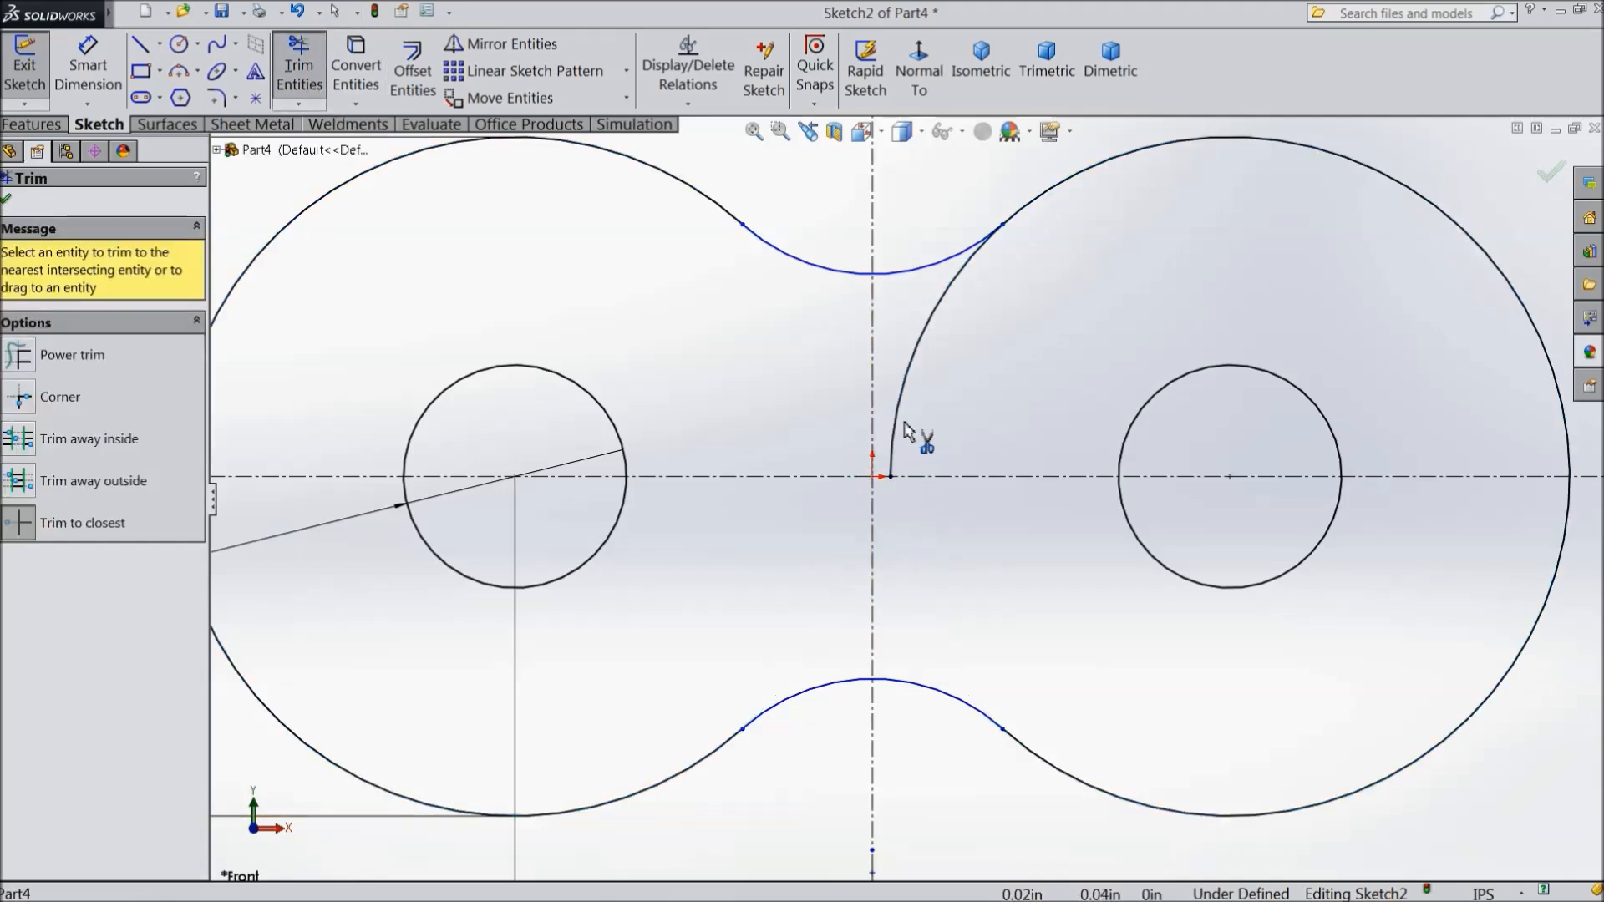
{"action": "left_click_drag", "start_coordinate": [902, 429], "coordinate": [892, 429]}
{"action": "scroll", "coordinate": [886, 430], "scroll_direction": "up", "scroll_amount": 3}
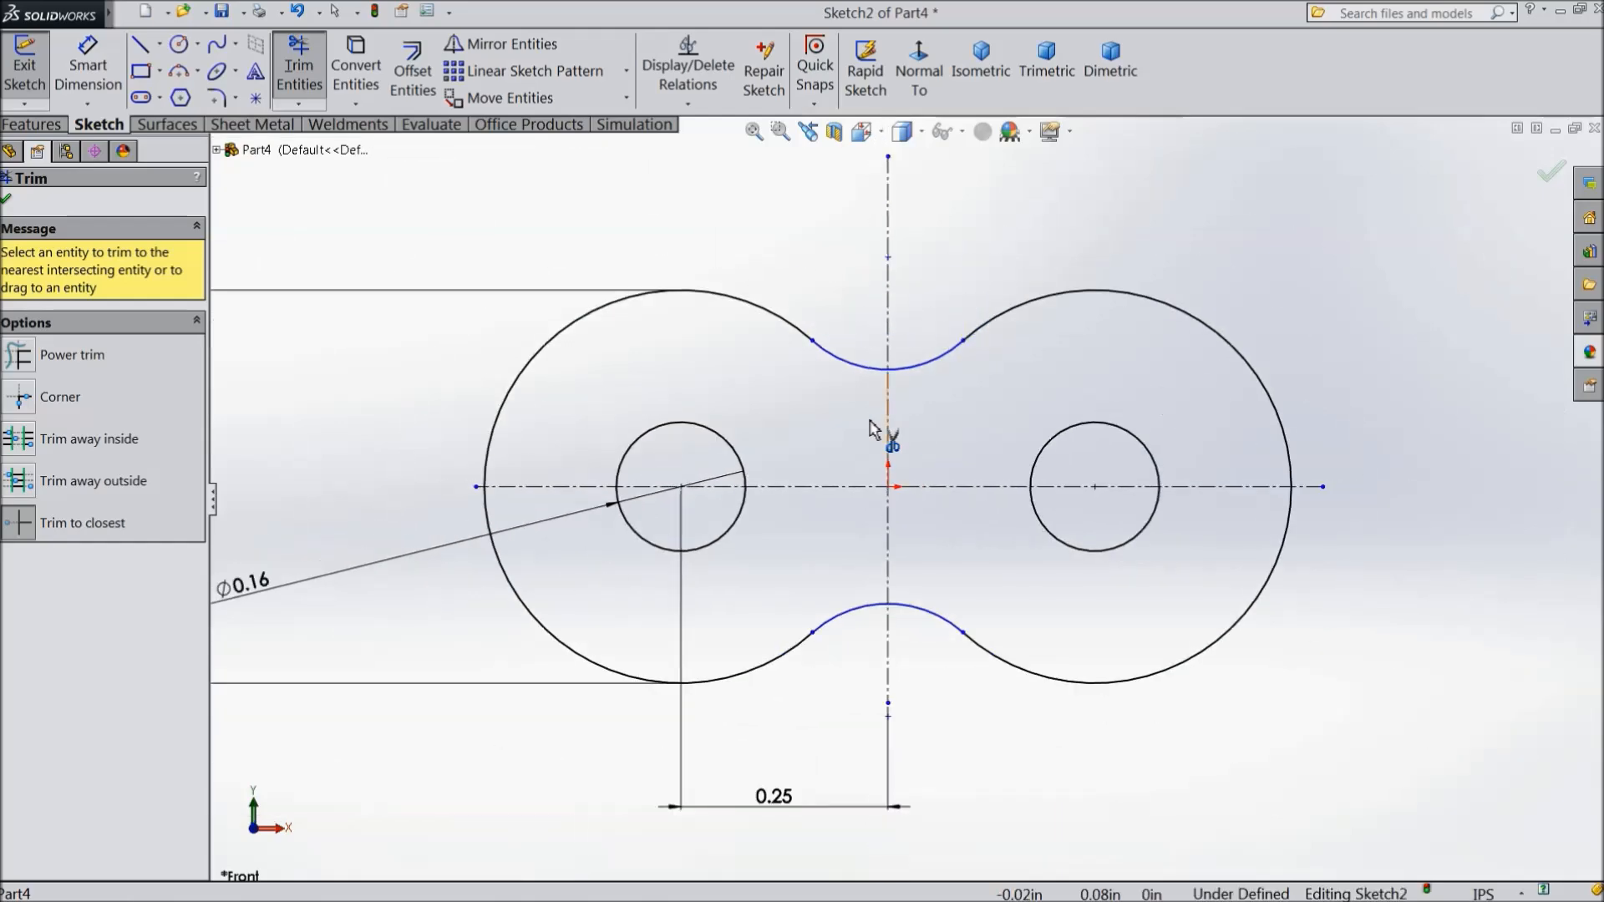
{"action": "left_click", "coordinate": [7, 199]}
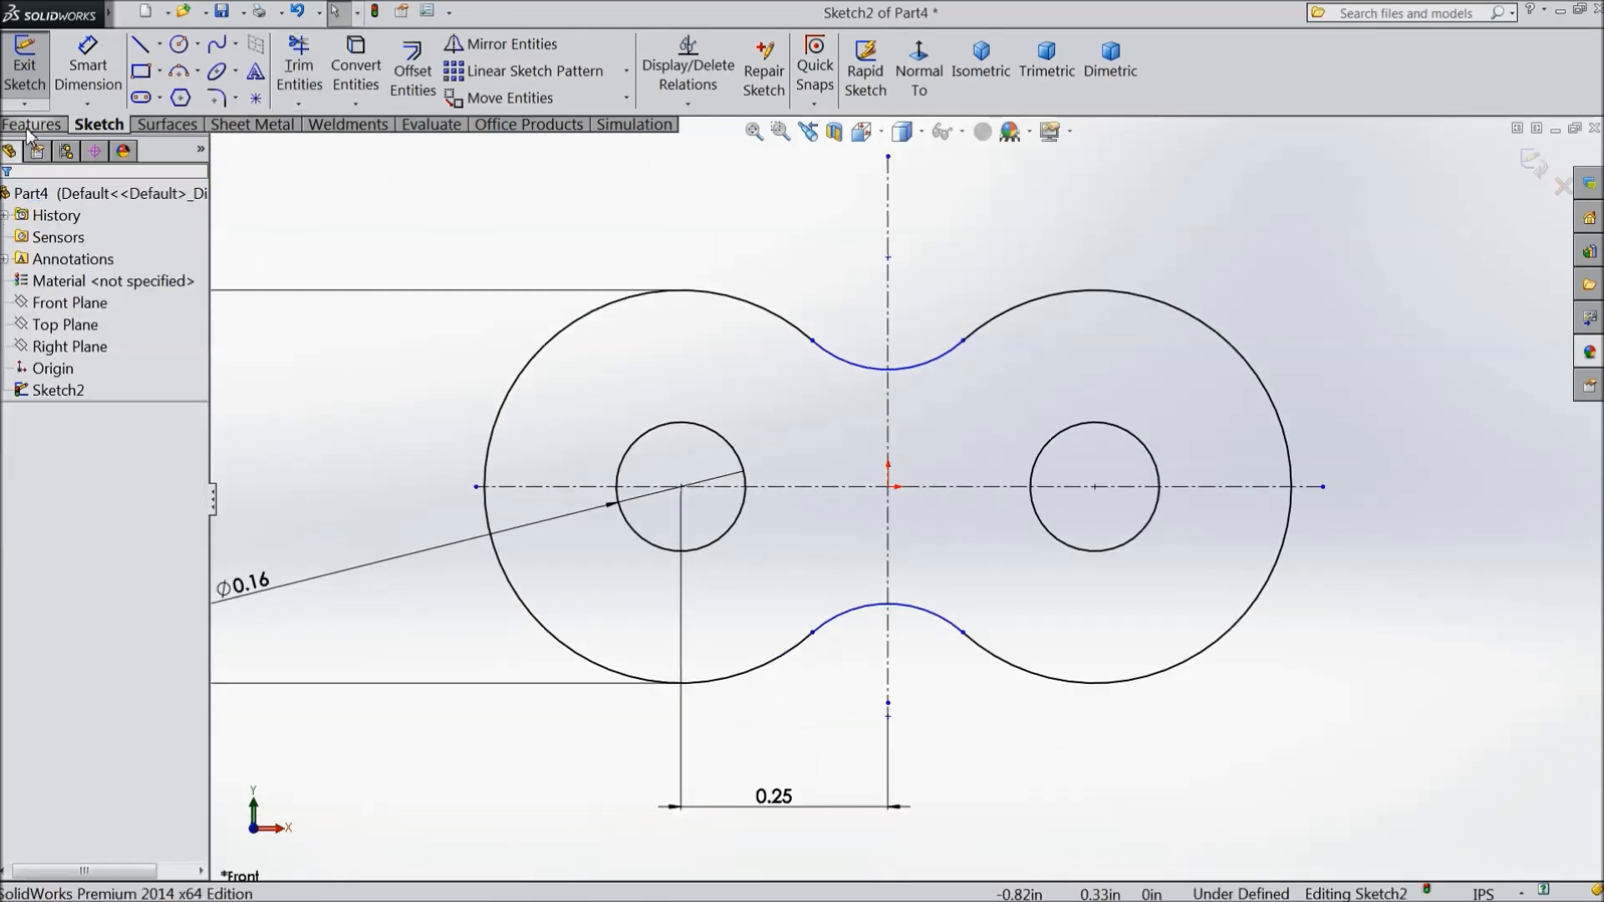
Extrude the link profile as a boss with a blind depth of 0.0625 in
{"action": "left_click", "coordinate": [31, 123]}
{"action": "left_click", "coordinate": [40, 88]}
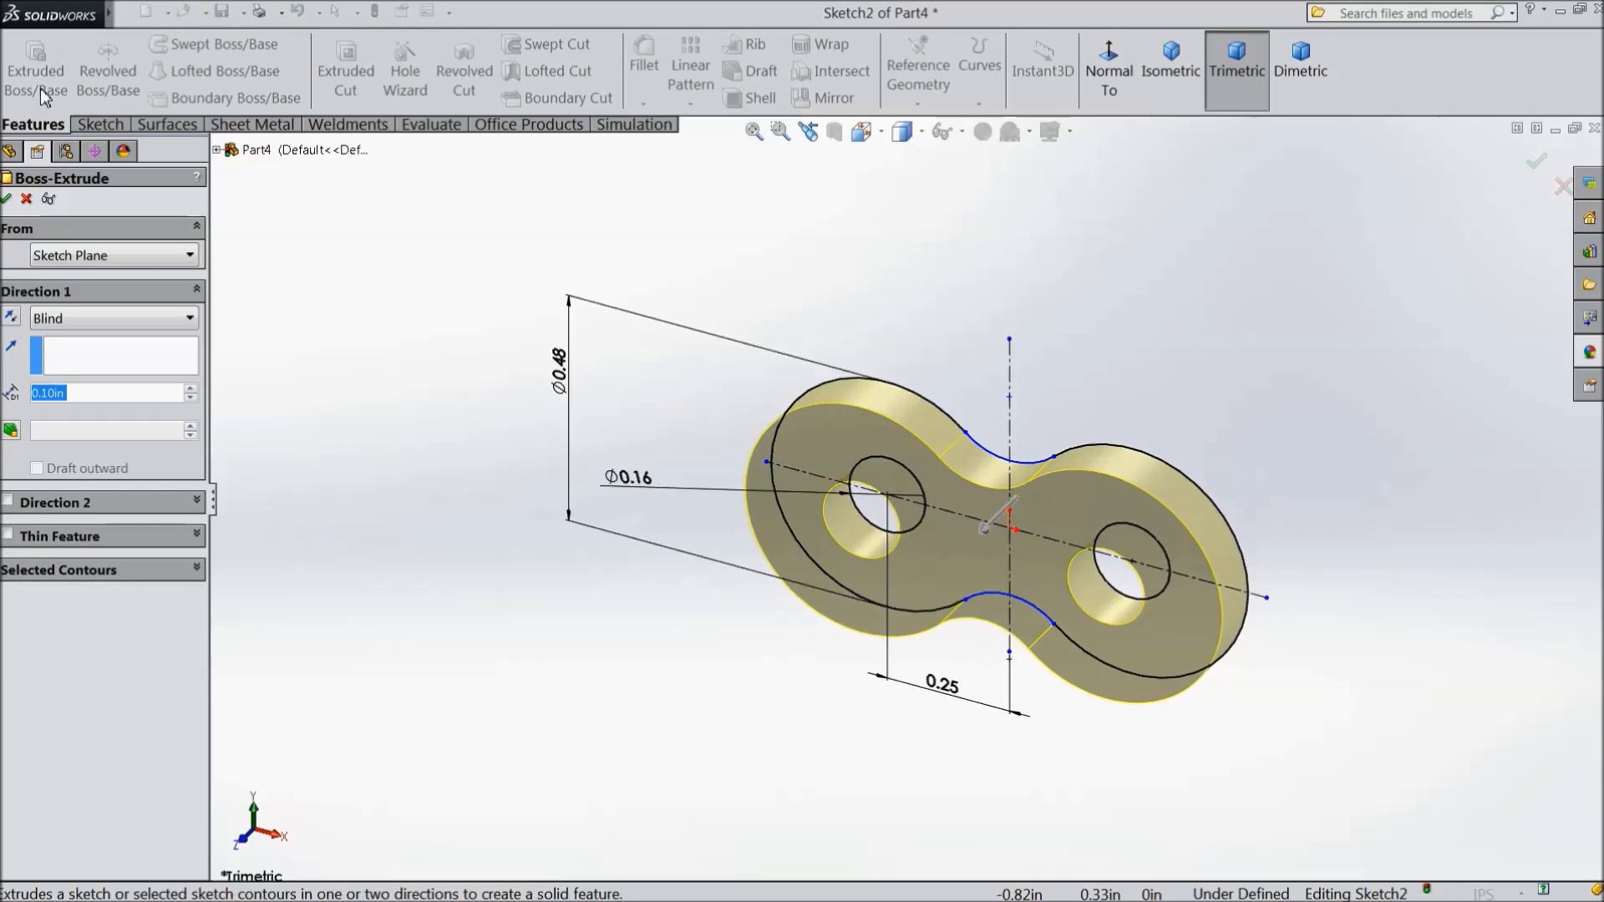
{"action": "type", "text": "0.0"}
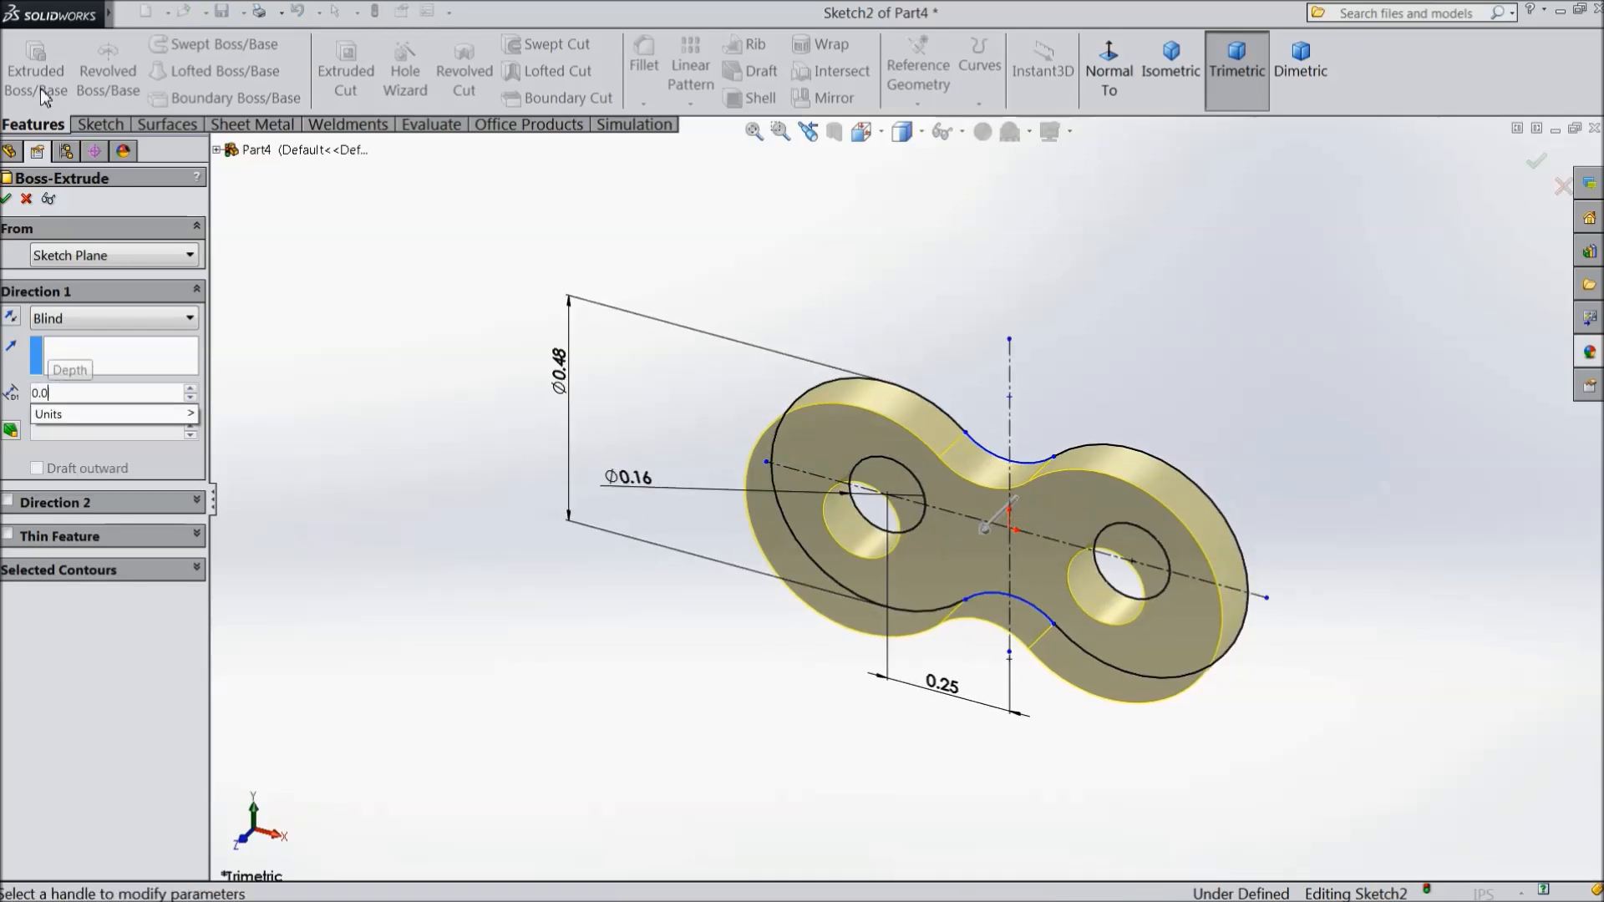
{"action": "type", "text": "625"}
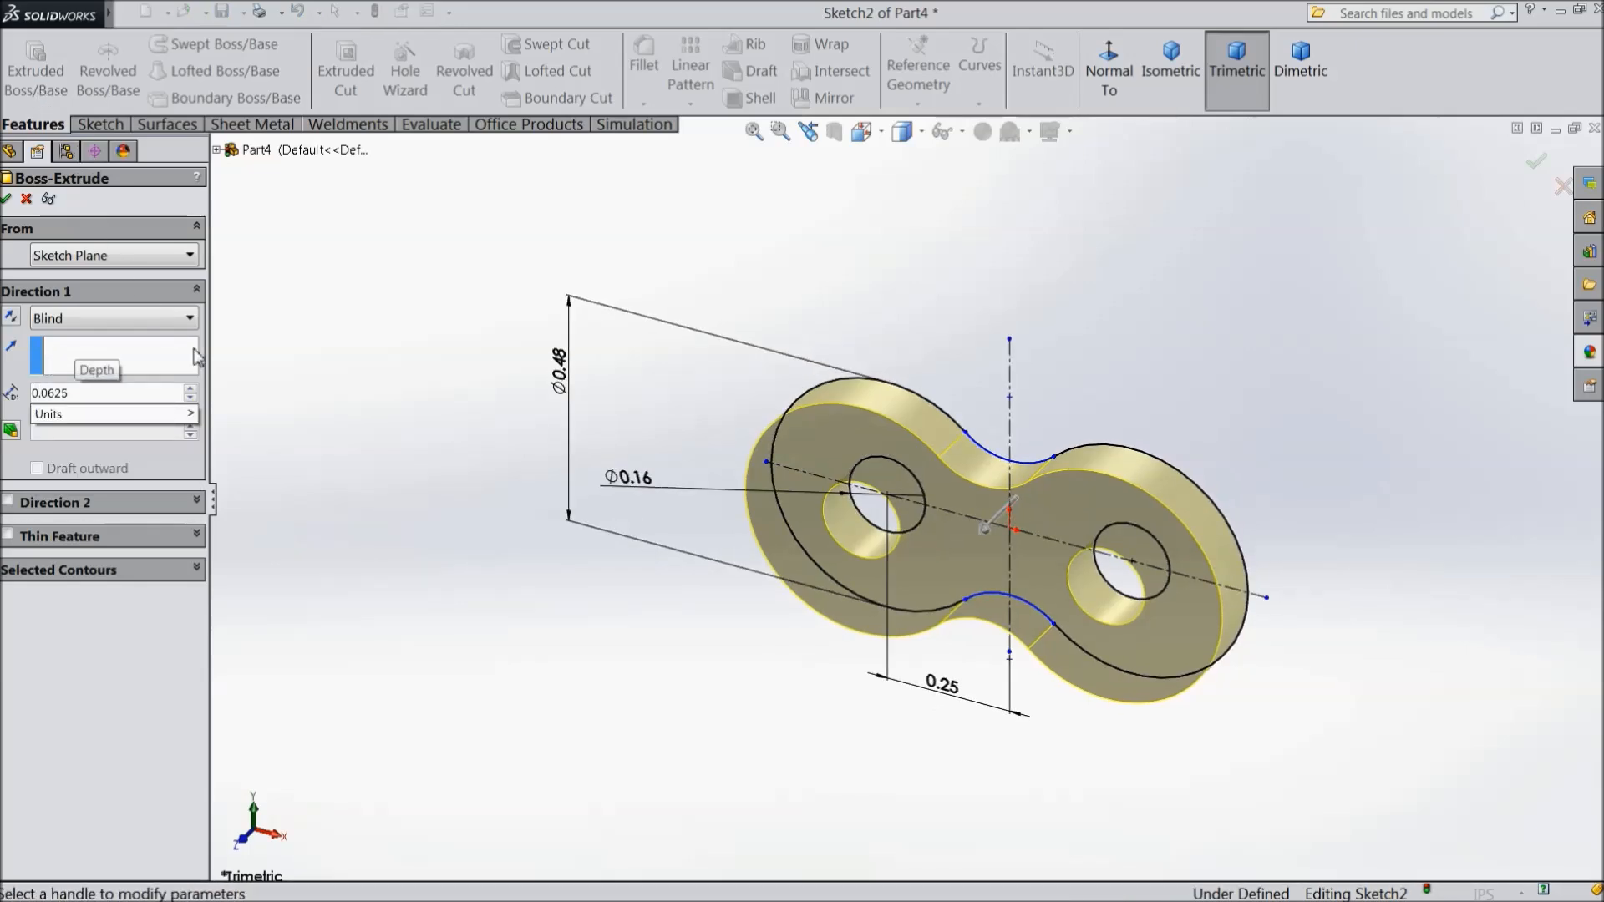
{"action": "key", "text": "Return"}
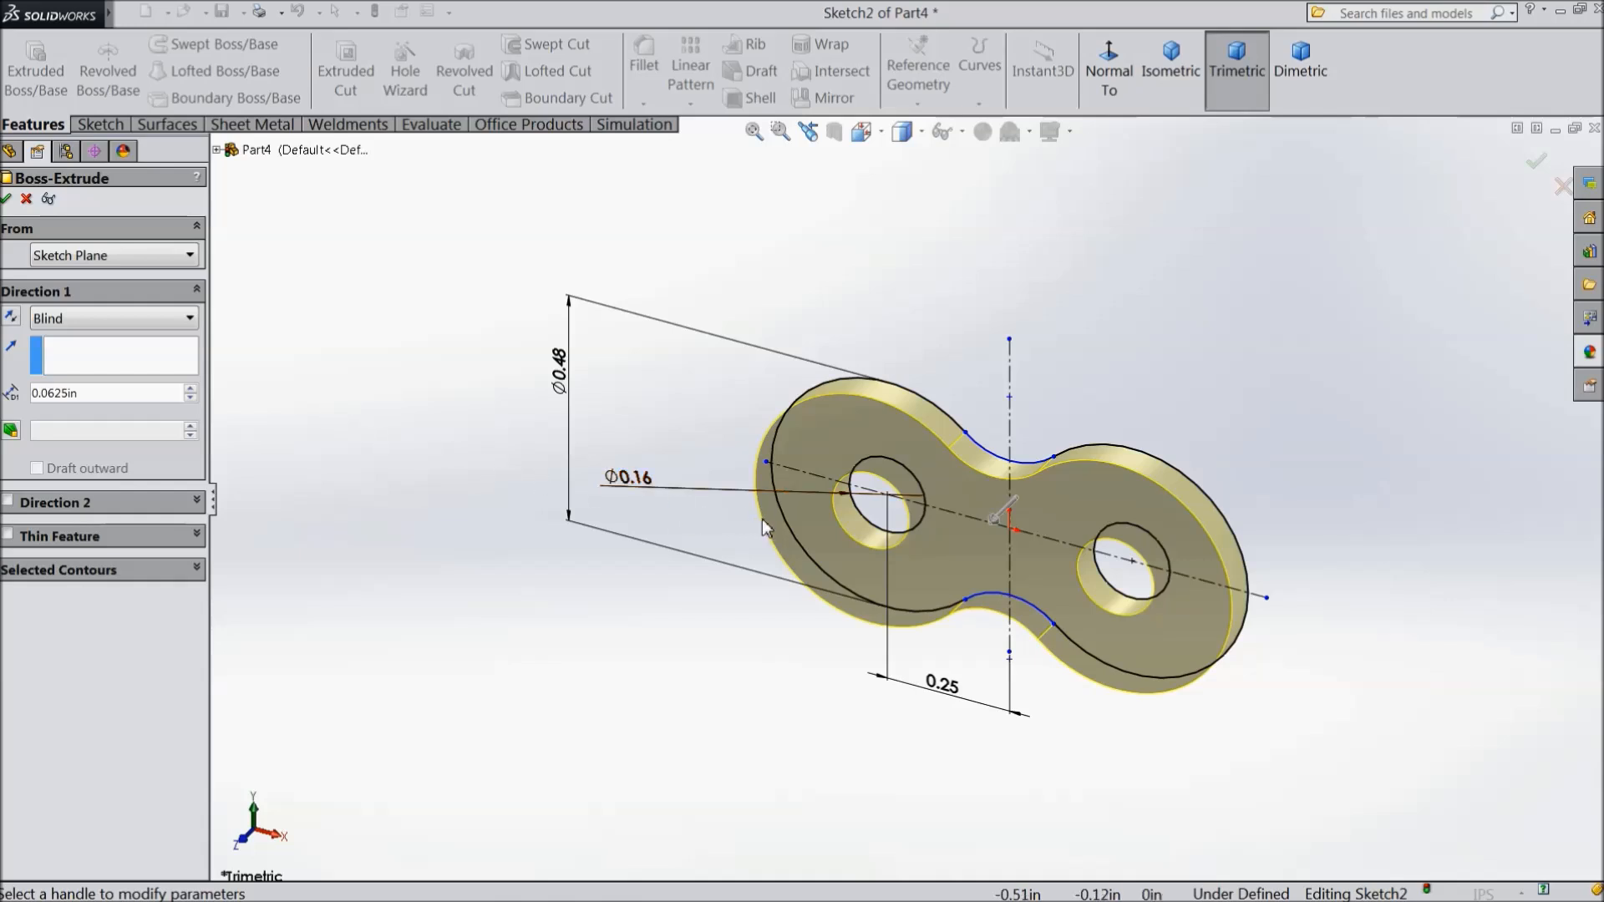
{"action": "left_click", "coordinate": [7, 200]}
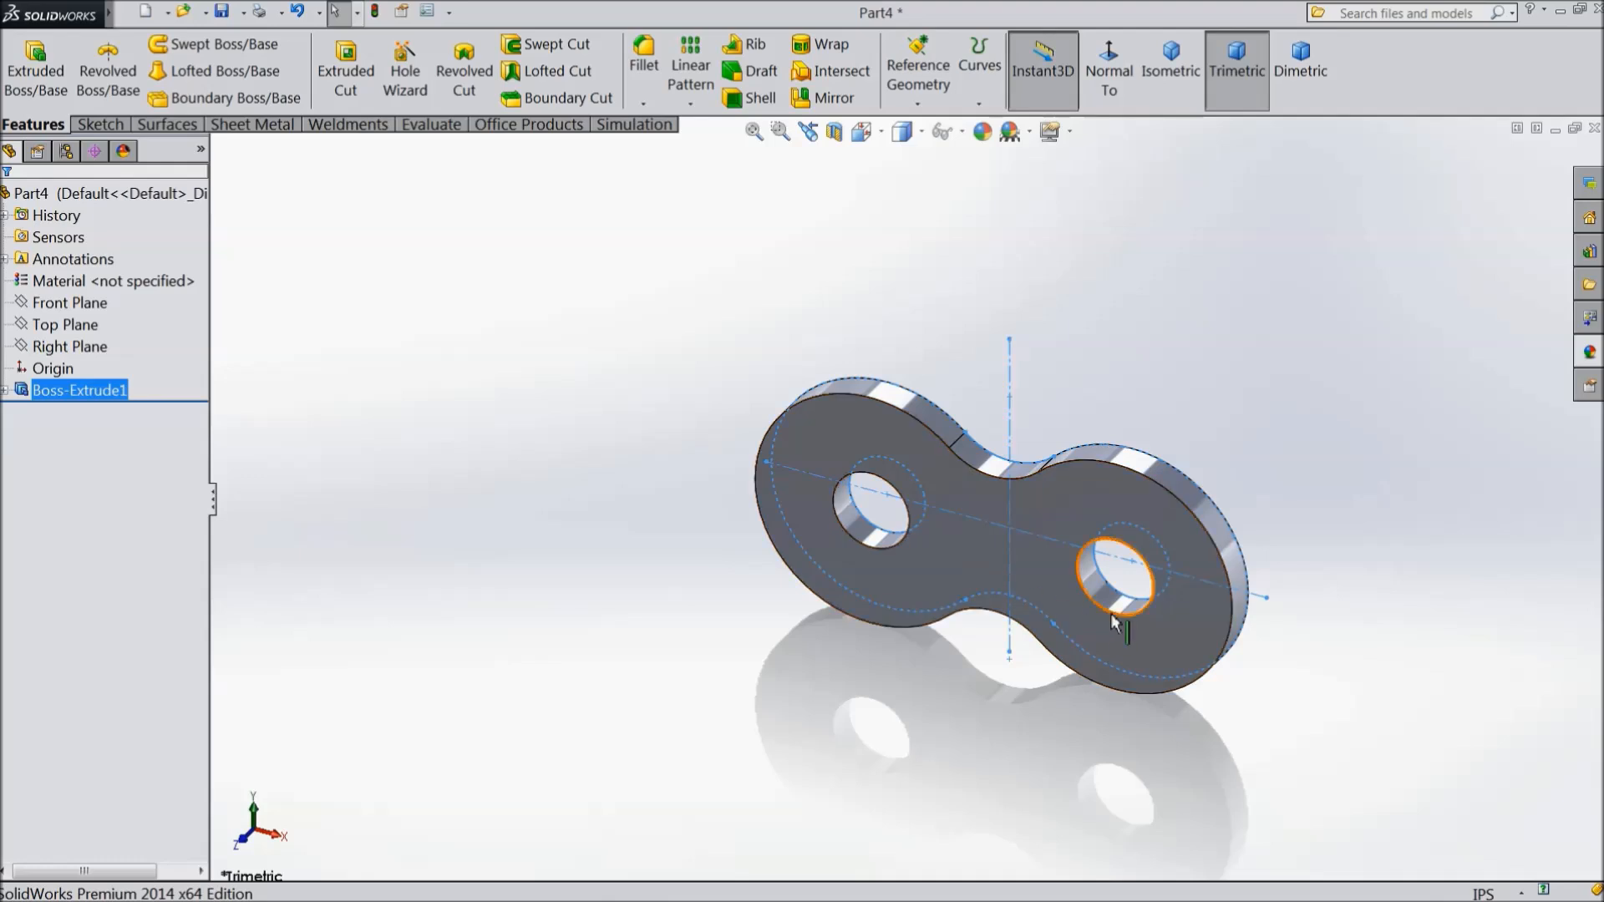
Add a constant-size 0.01 in fillet to all edges of the link's front and back faces
{"action": "scroll", "coordinate": [1112, 585], "scroll_direction": "down", "scroll_amount": 3}
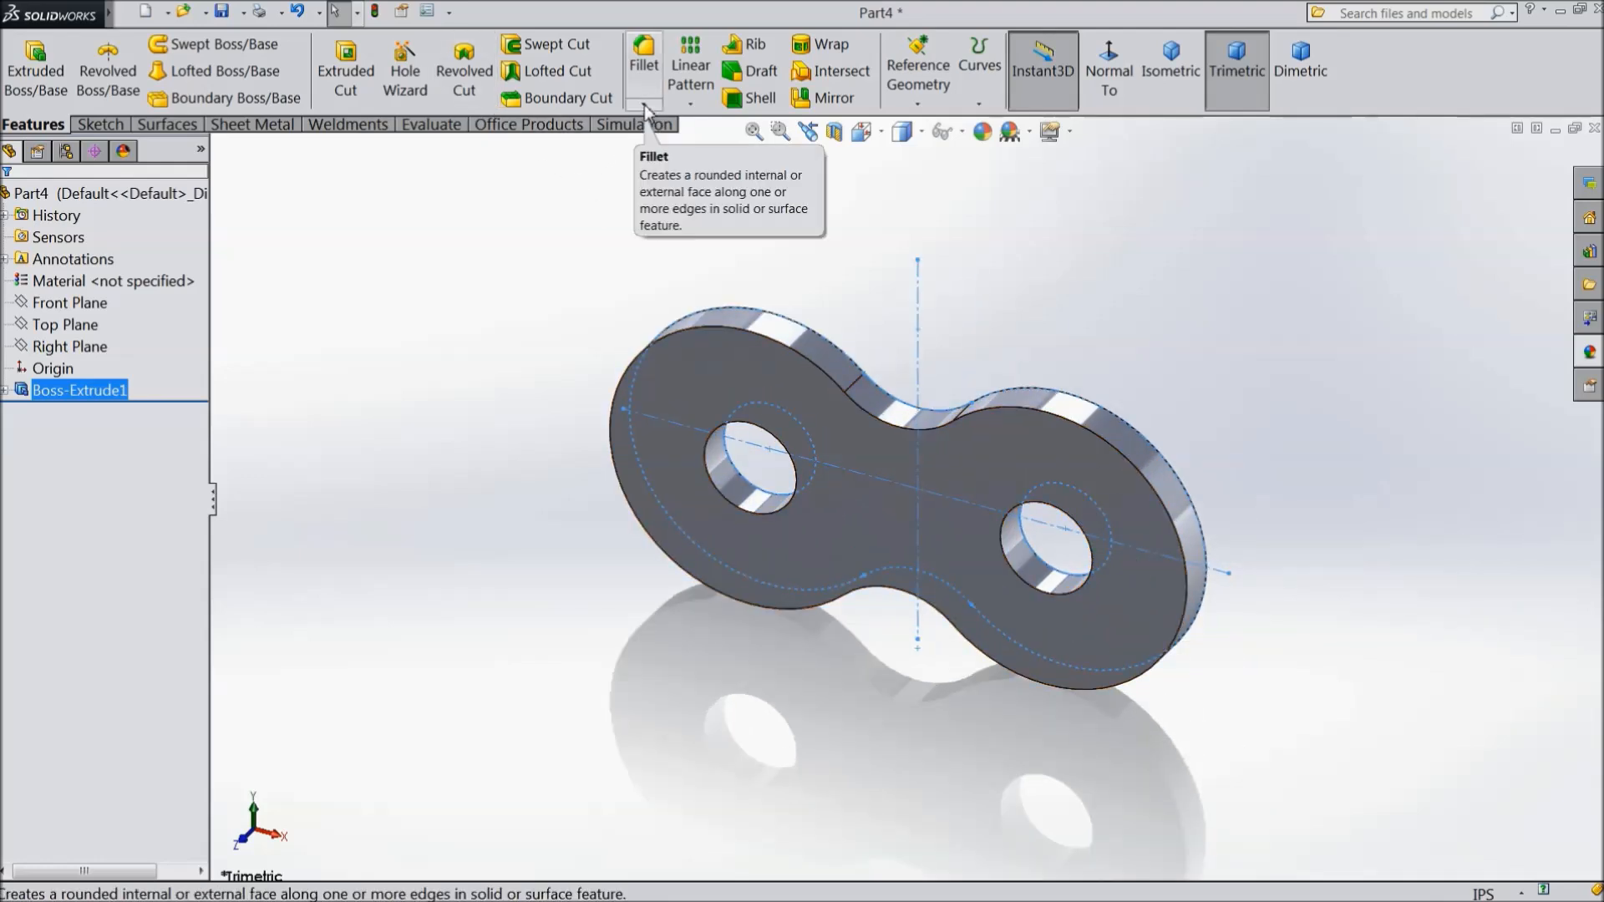
{"action": "left_click", "coordinate": [644, 83]}
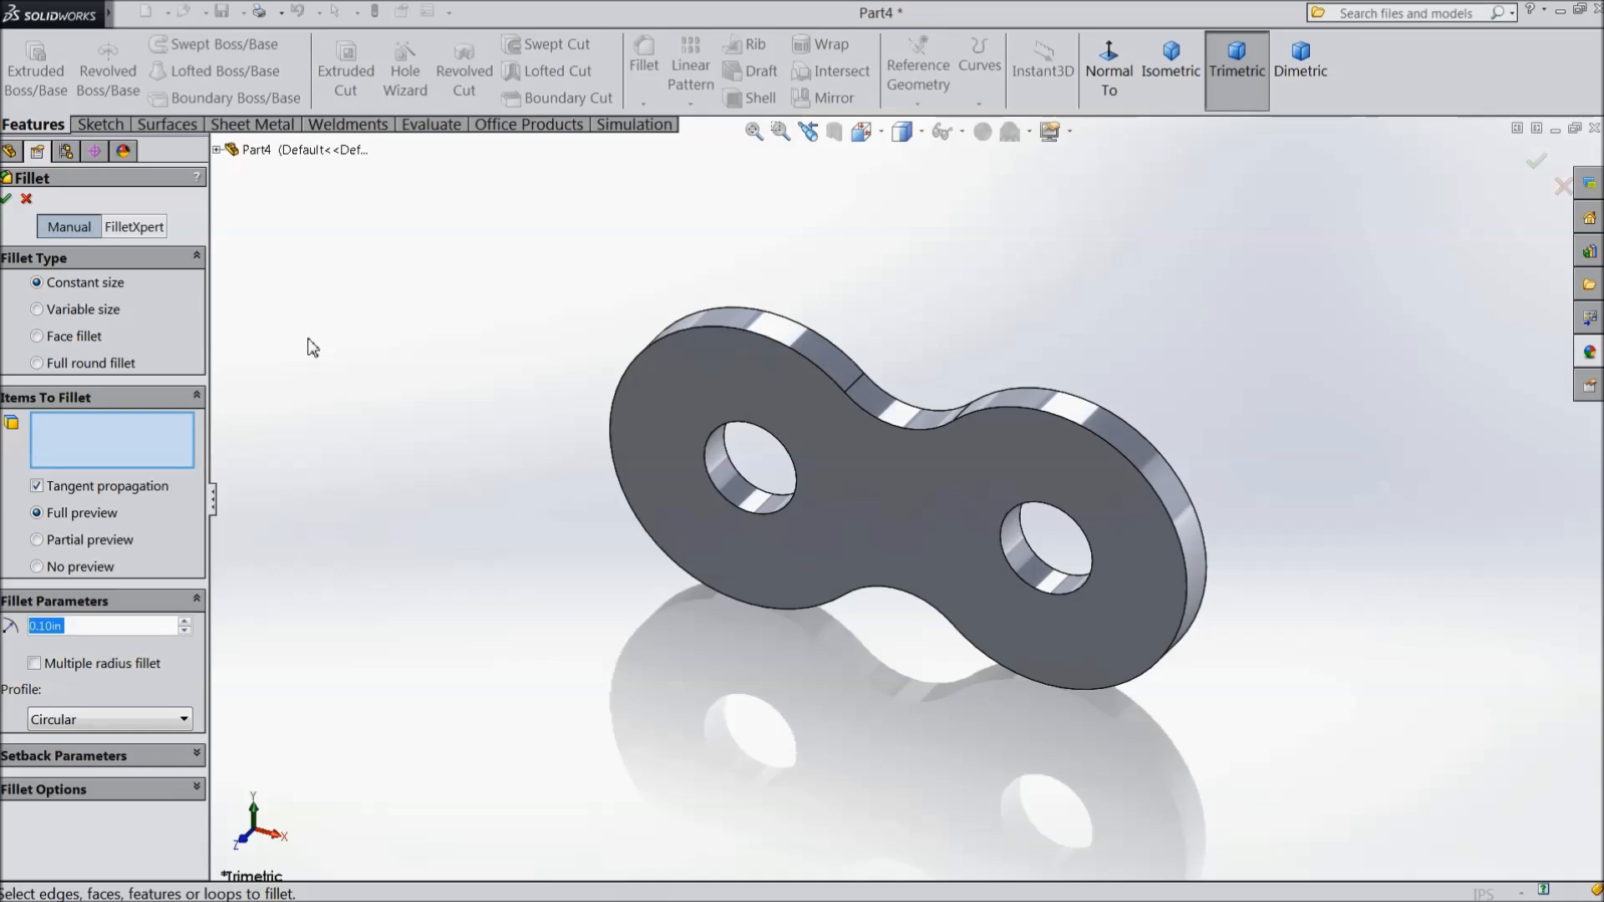
{"action": "type", "text": "0.01"}
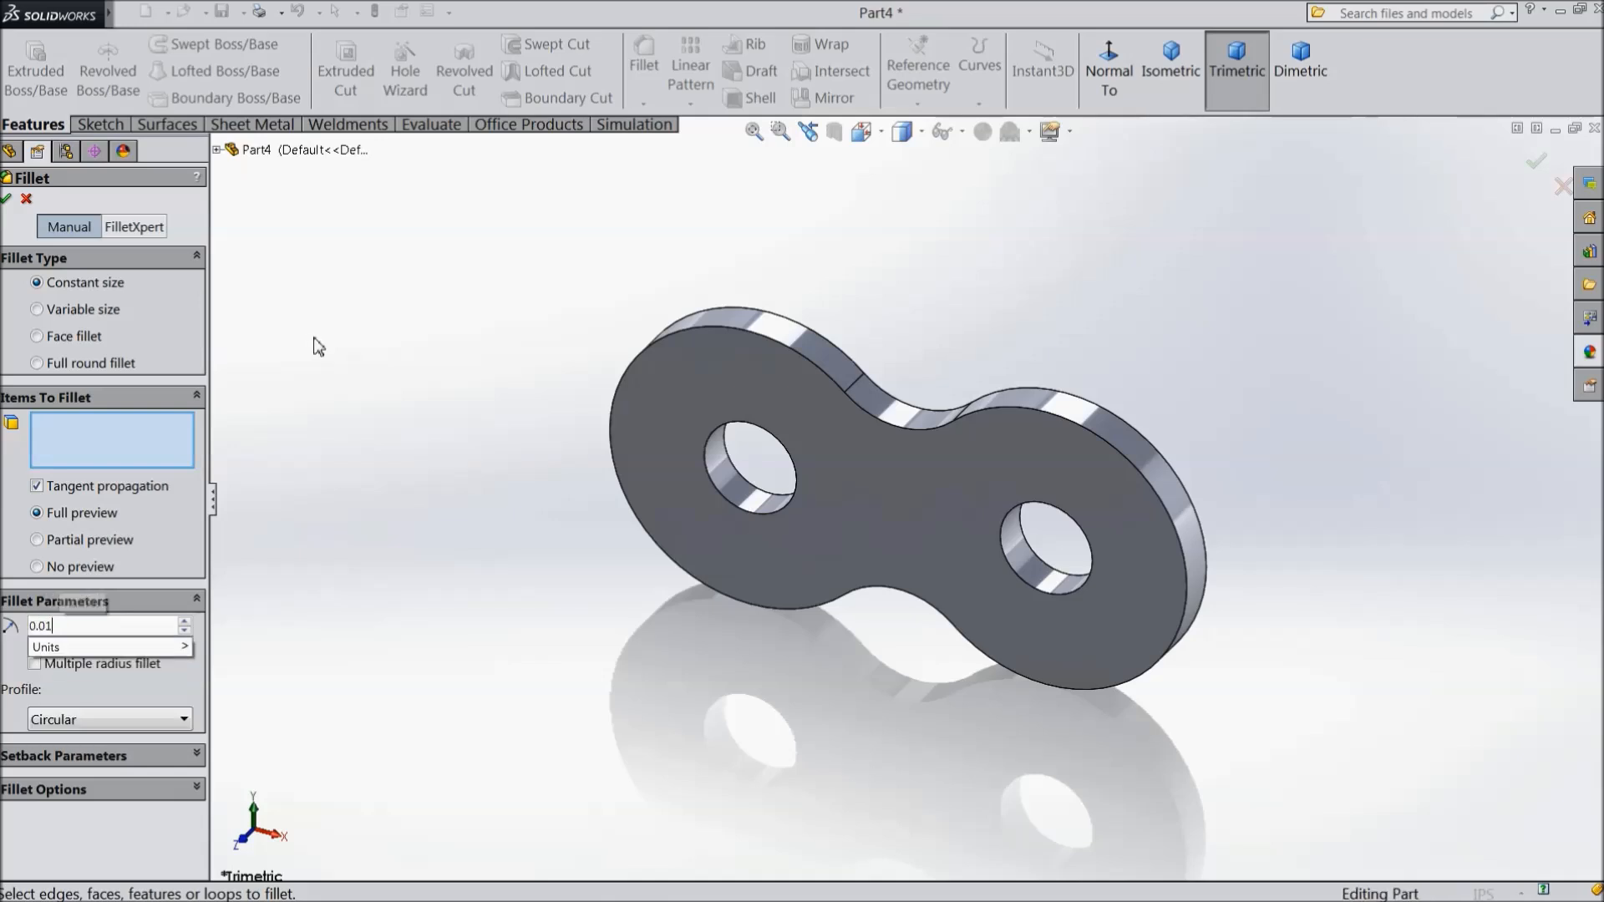
{"action": "left_click", "coordinate": [750, 563]}
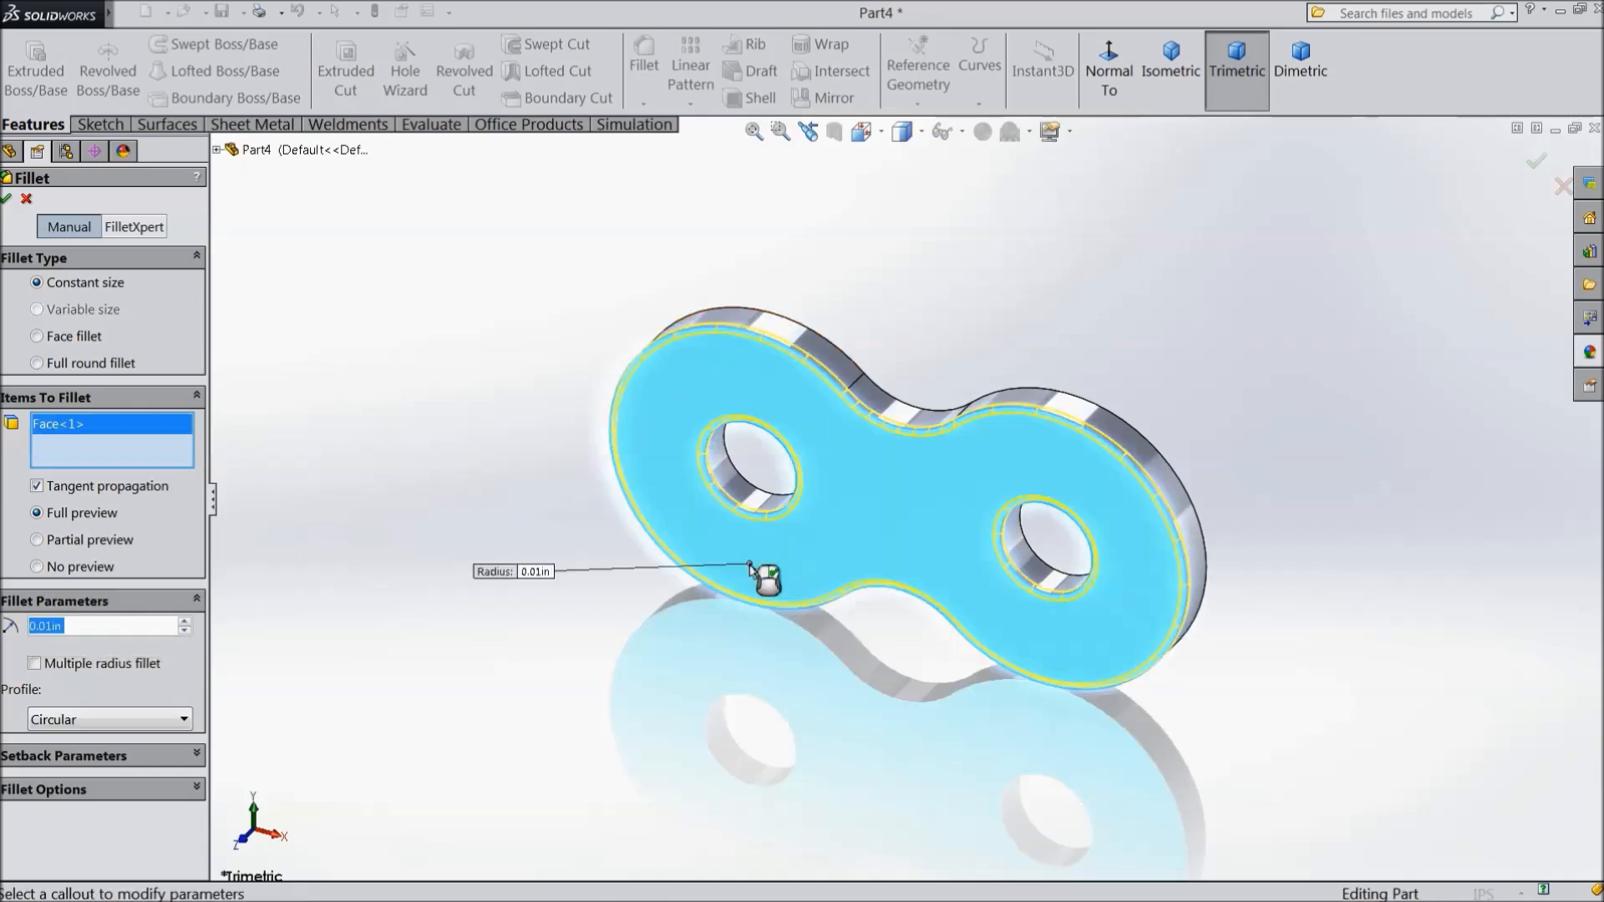
{"action": "middle_click_drag", "start_coordinate": [1145, 374], "coordinate": [919, 506]}
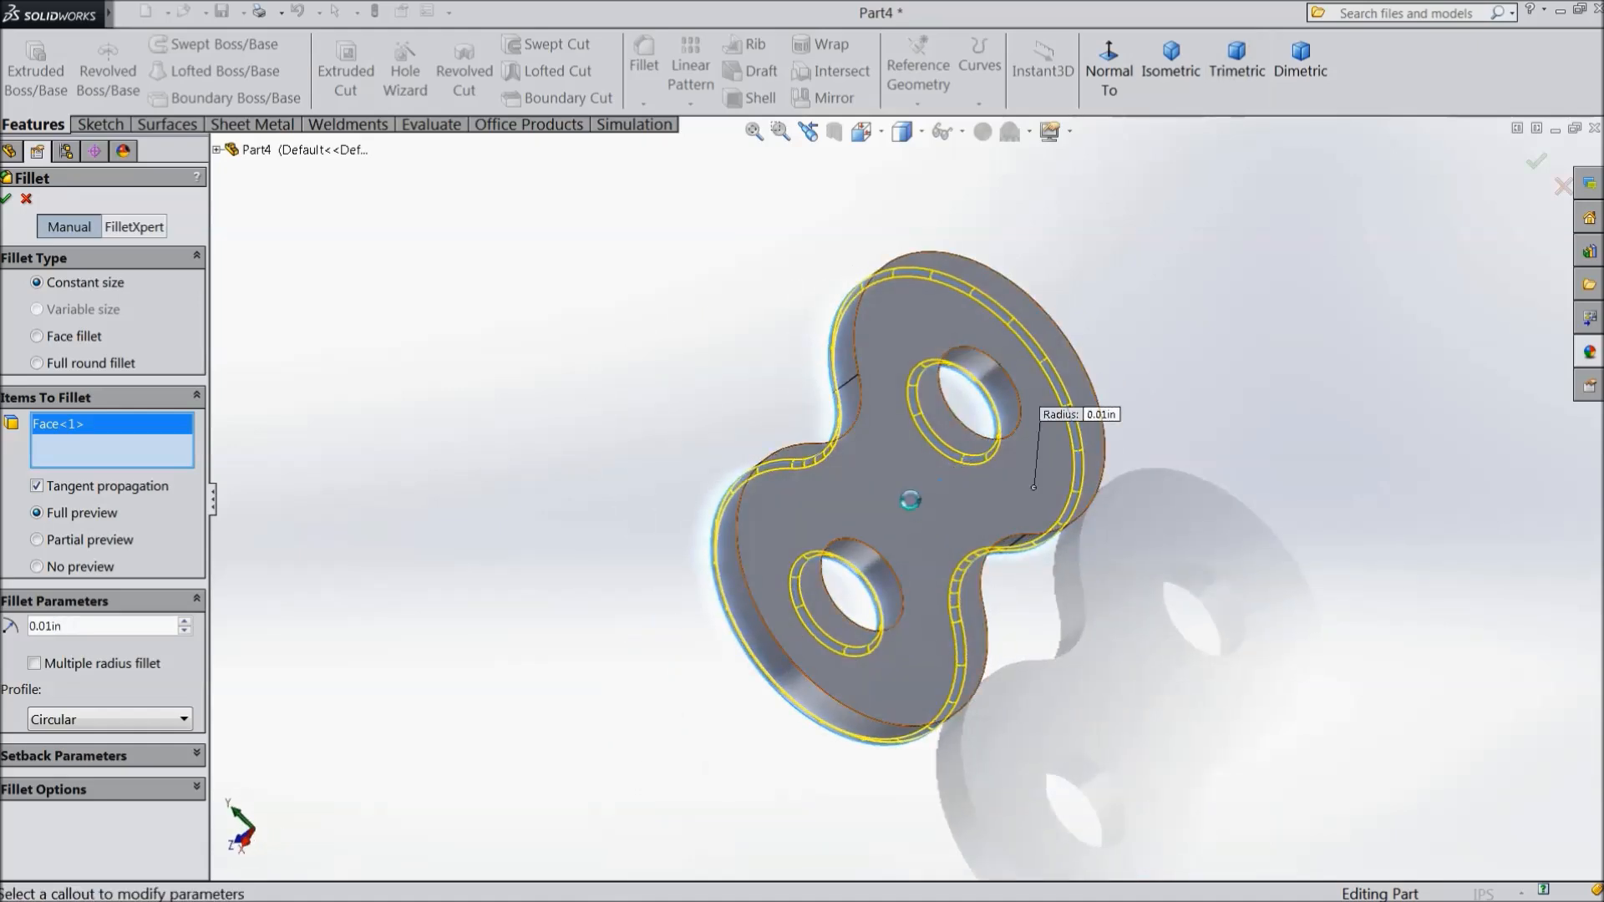
{"action": "left_click", "coordinate": [915, 510]}
{"action": "left_click", "coordinate": [6, 201]}
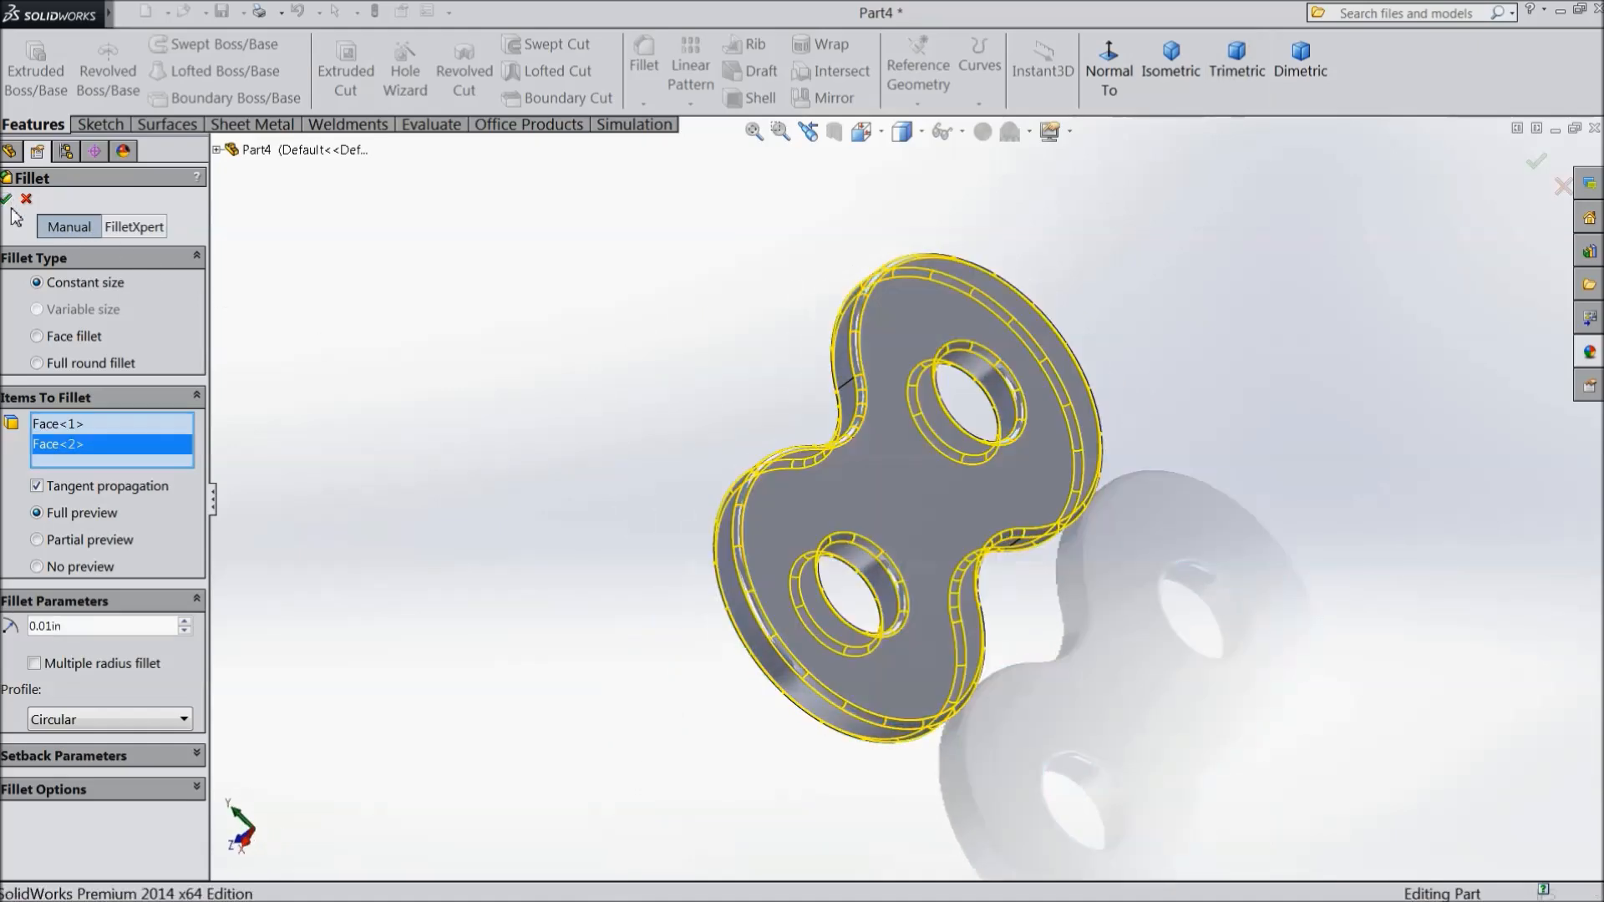
Start a sketch on the link's large flat front face and convert the left hole's circular edge into it
{"action": "middle_click_drag", "start_coordinate": [478, 467], "coordinate": [592, 418]}
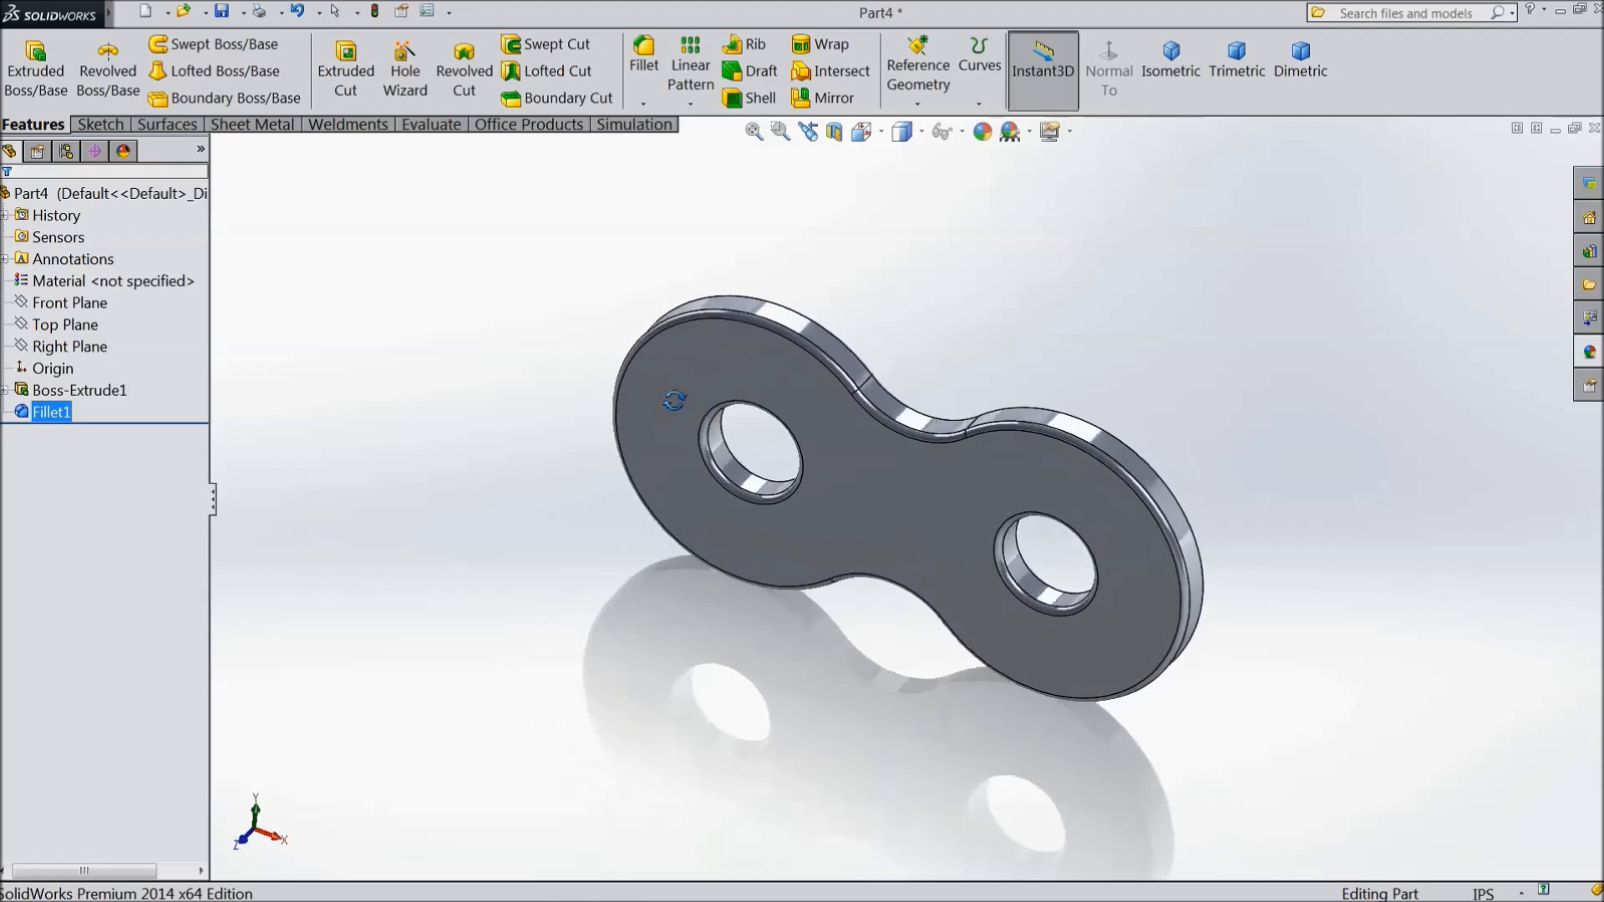
{"action": "left_click", "coordinate": [898, 520]}
{"action": "left_click", "coordinate": [970, 466]}
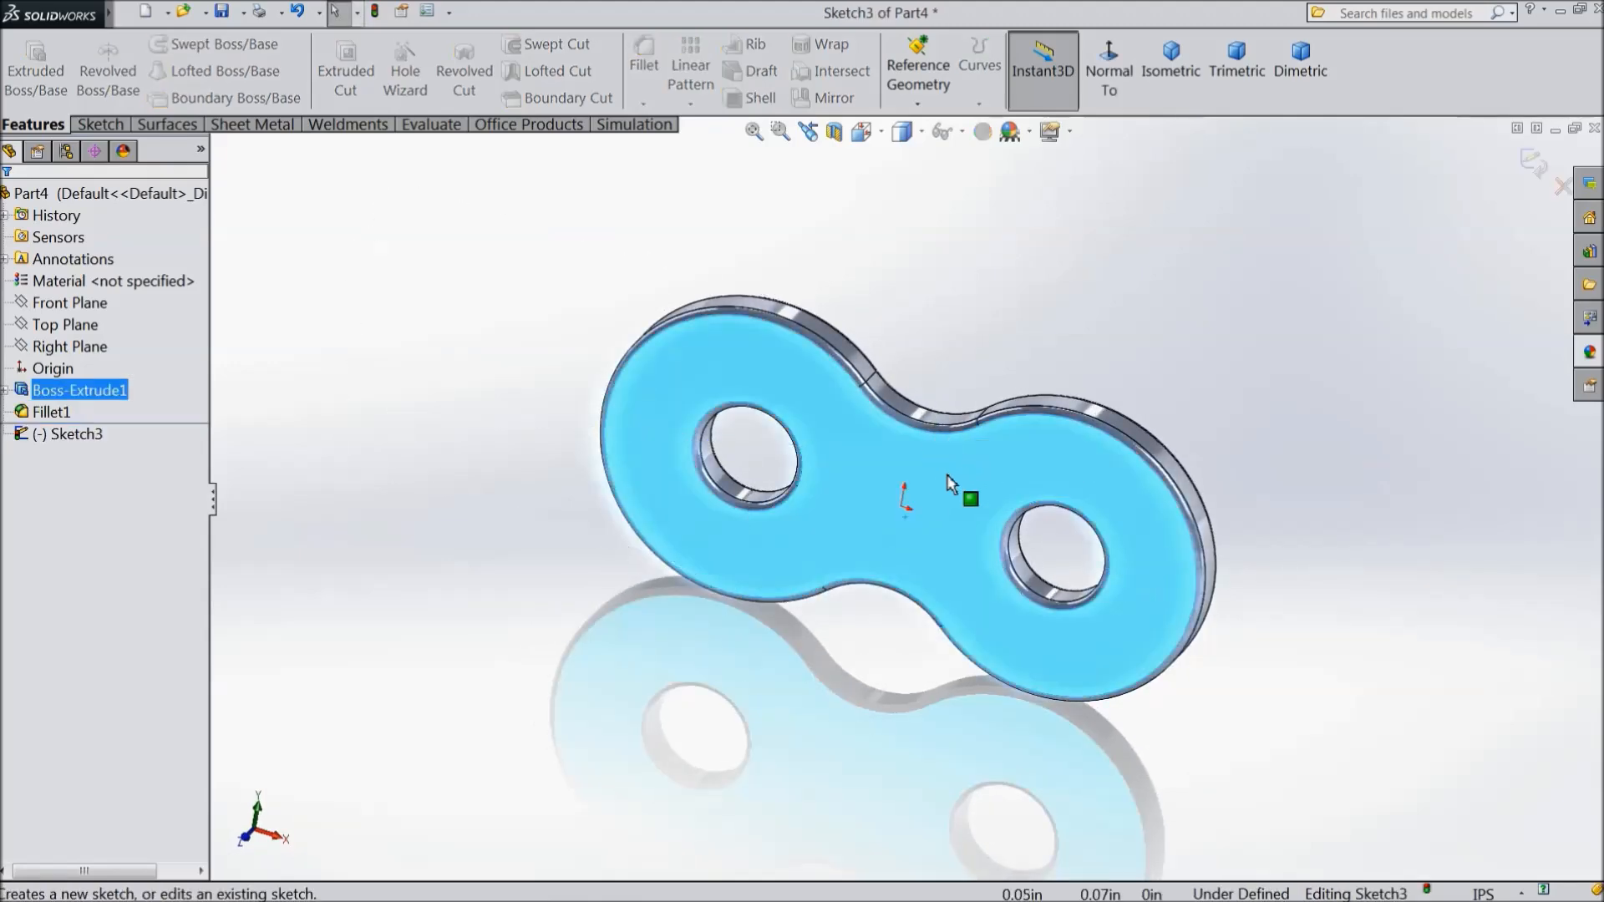
{"action": "scroll", "coordinate": [845, 505], "scroll_direction": "down", "scroll_amount": 3}
{"action": "left_click", "coordinate": [713, 515]}
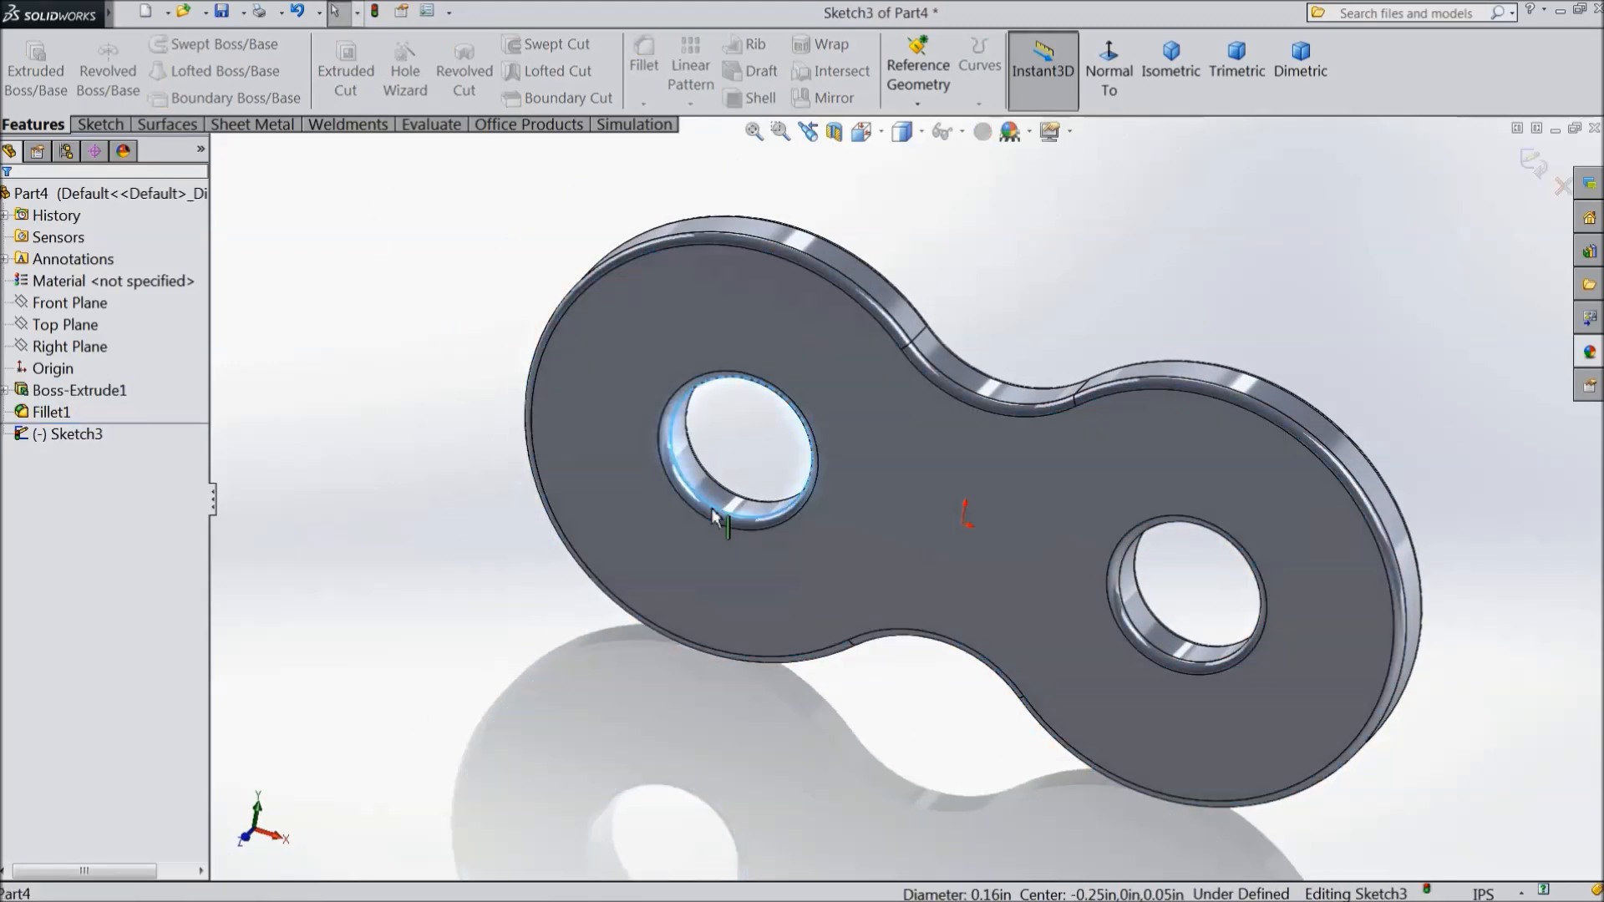
{"action": "left_click", "coordinate": [112, 128]}
{"action": "left_click", "coordinate": [369, 104]}
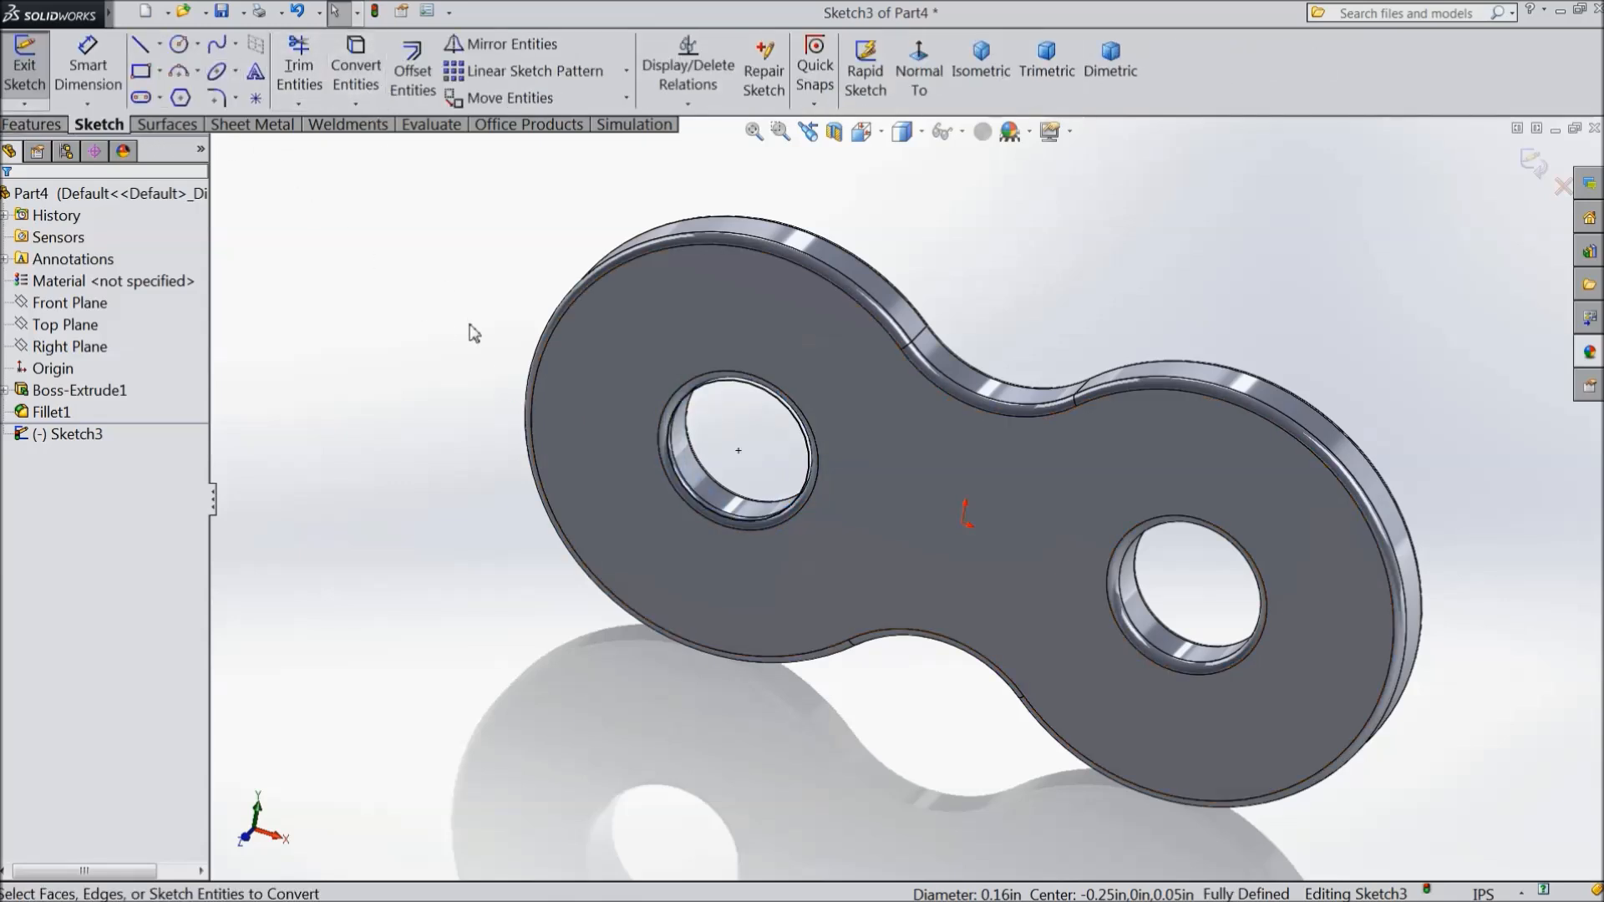
Sketch a circle concentric with the left hole and dimension its diameter as 0.312 in
{"action": "left_click", "coordinate": [178, 44]}
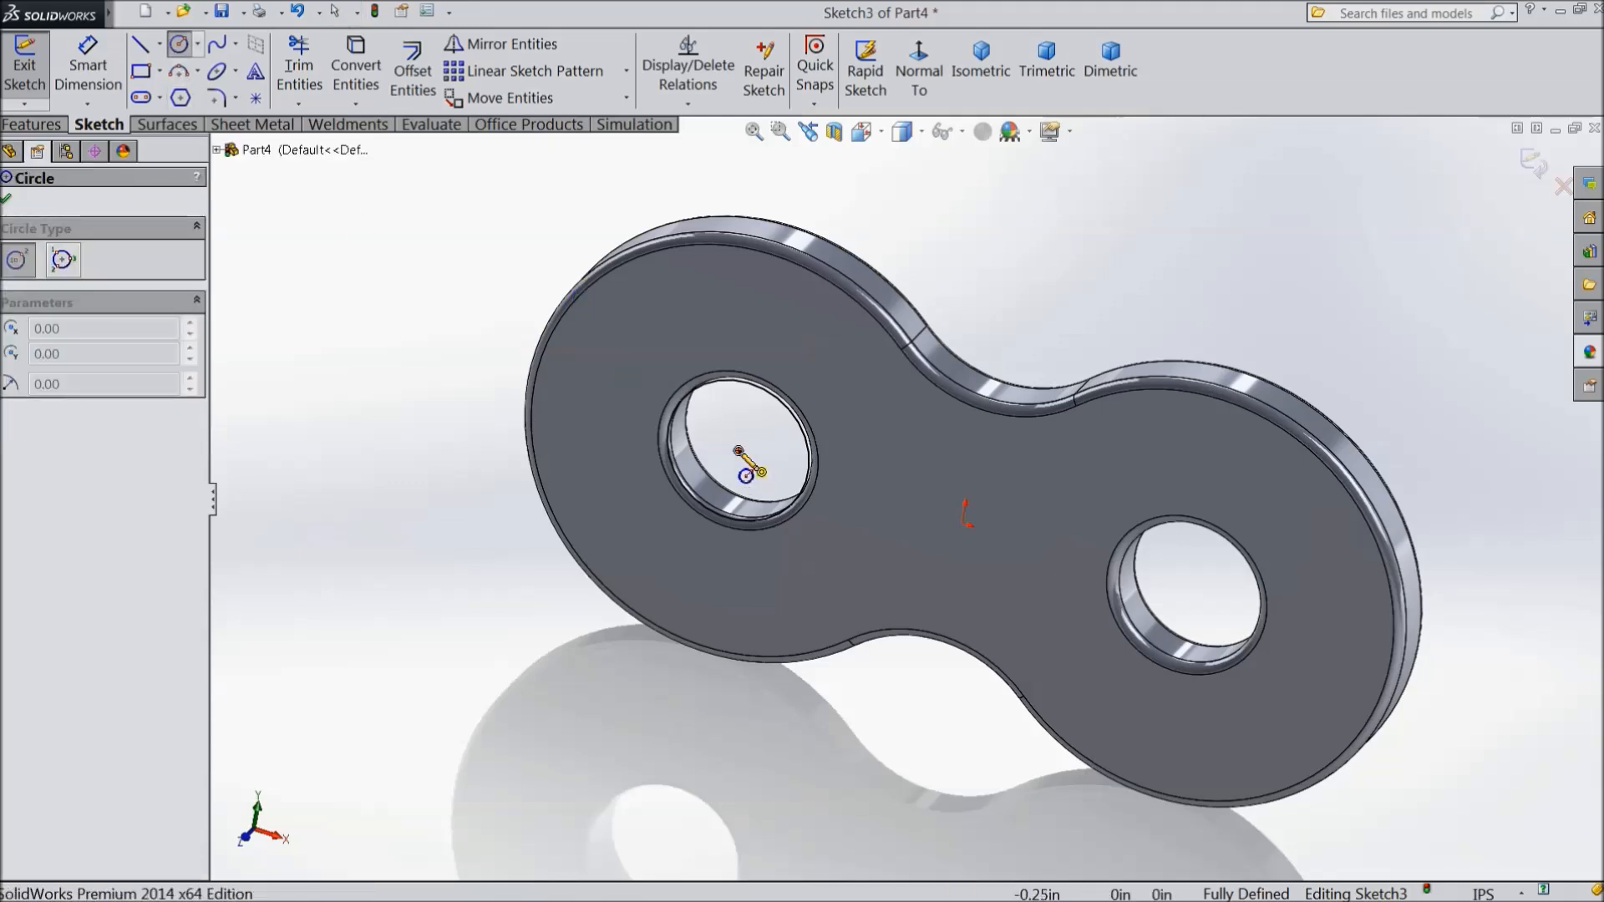
{"action": "left_click", "coordinate": [739, 450]}
{"action": "left_click", "coordinate": [626, 376]}
{"action": "left_click", "coordinate": [87, 66]}
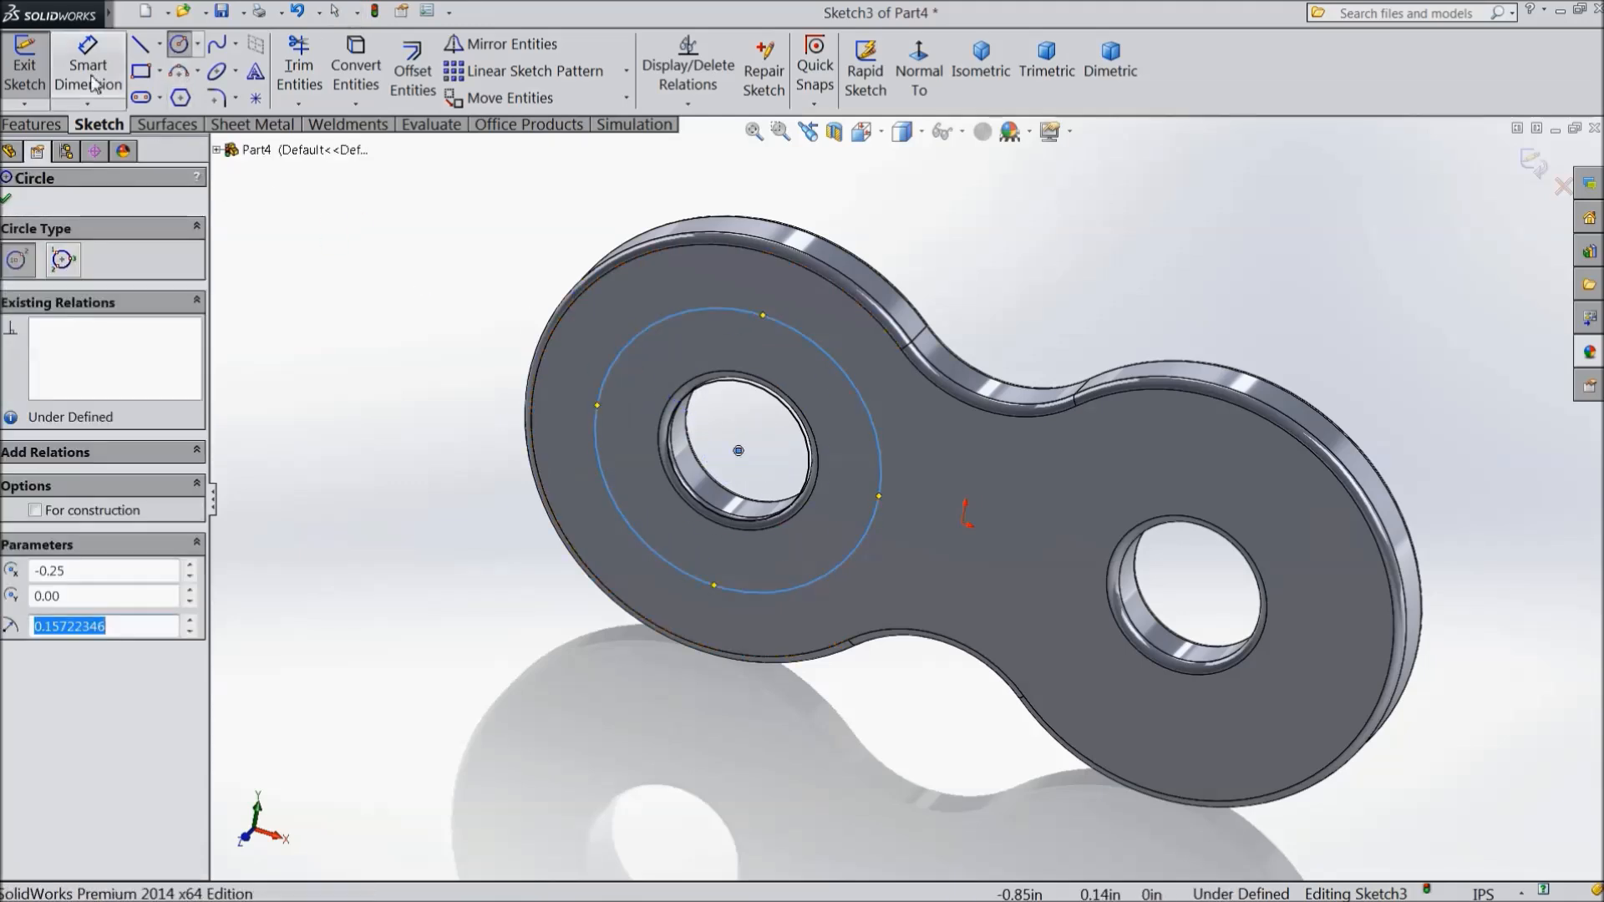
{"action": "left_click", "coordinate": [598, 399]}
{"action": "left_click", "coordinate": [443, 367]}
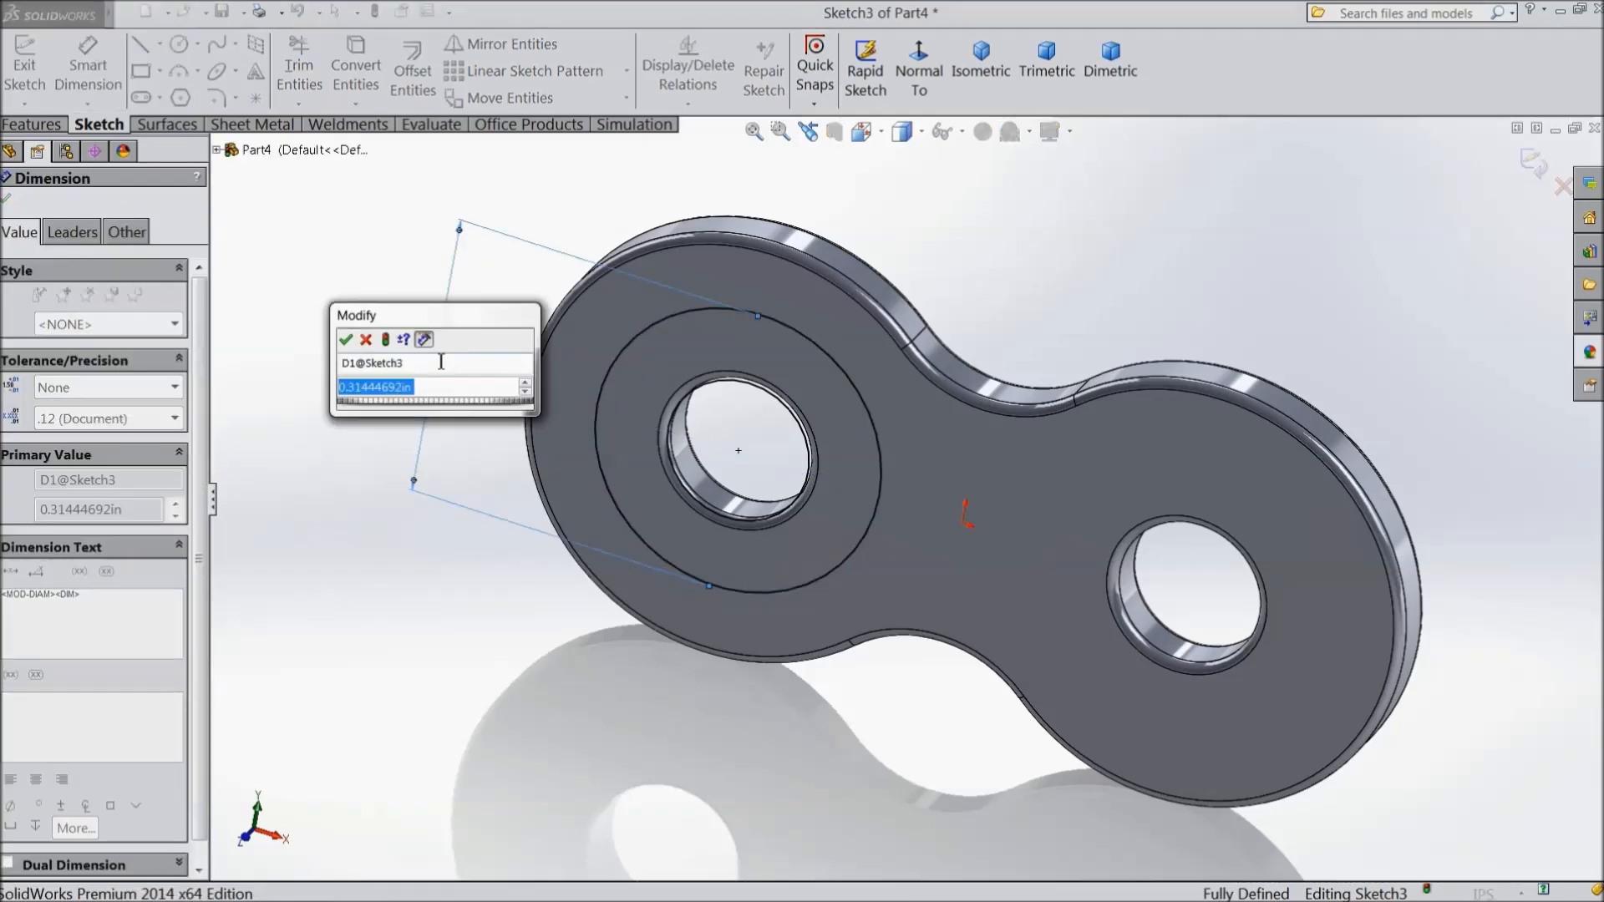
{"action": "type", "text": "0.312"}
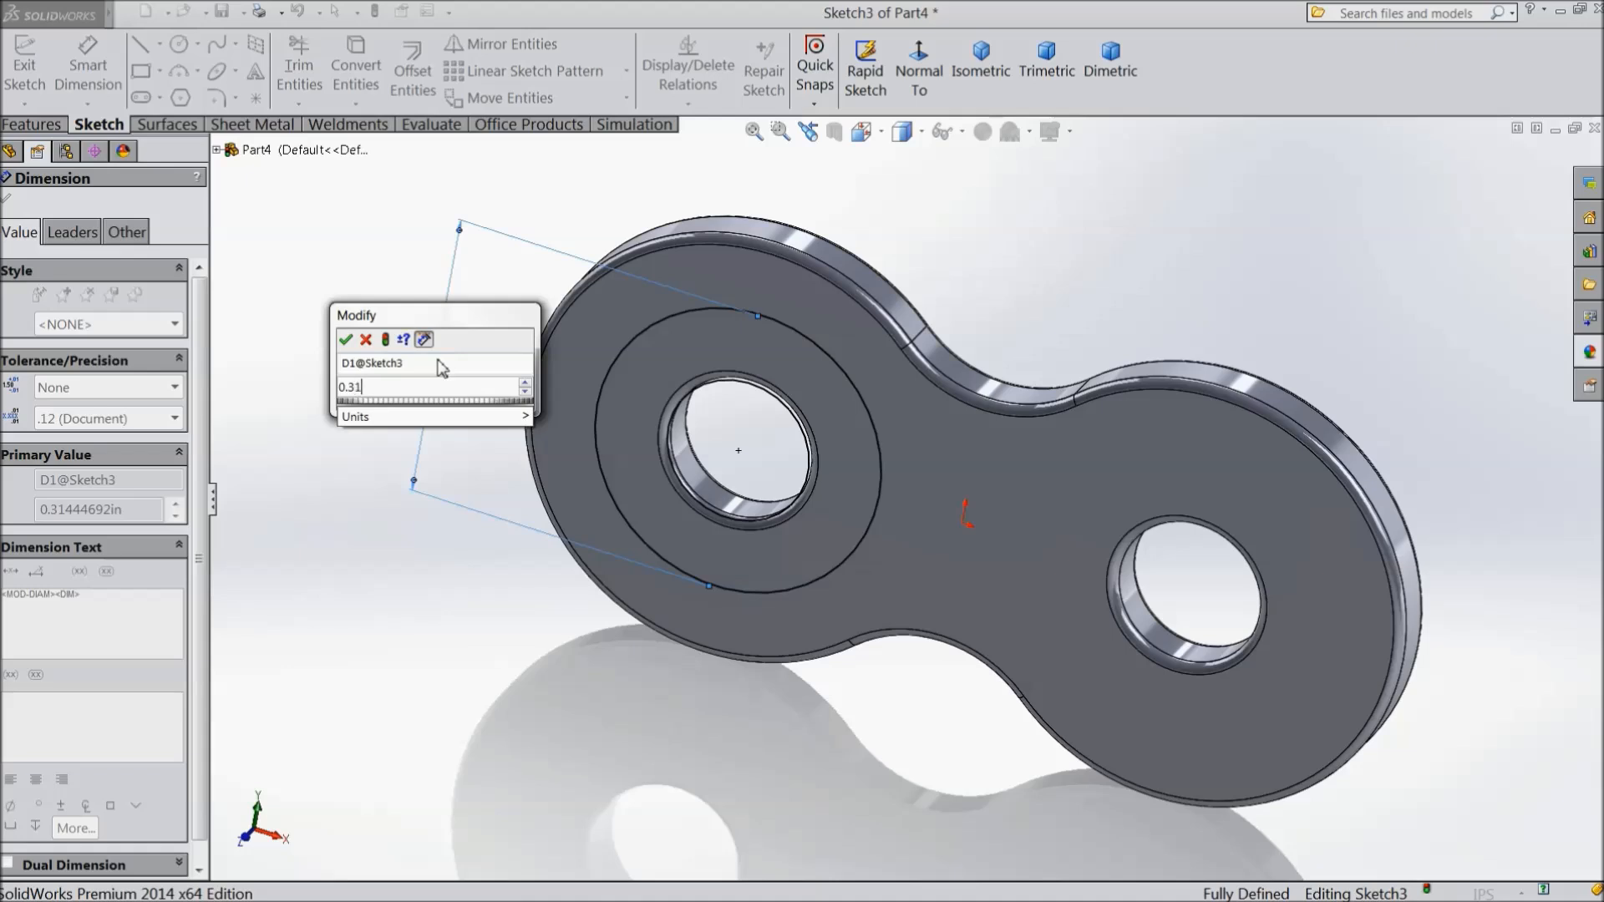
{"action": "left_click", "coordinate": [346, 340]}
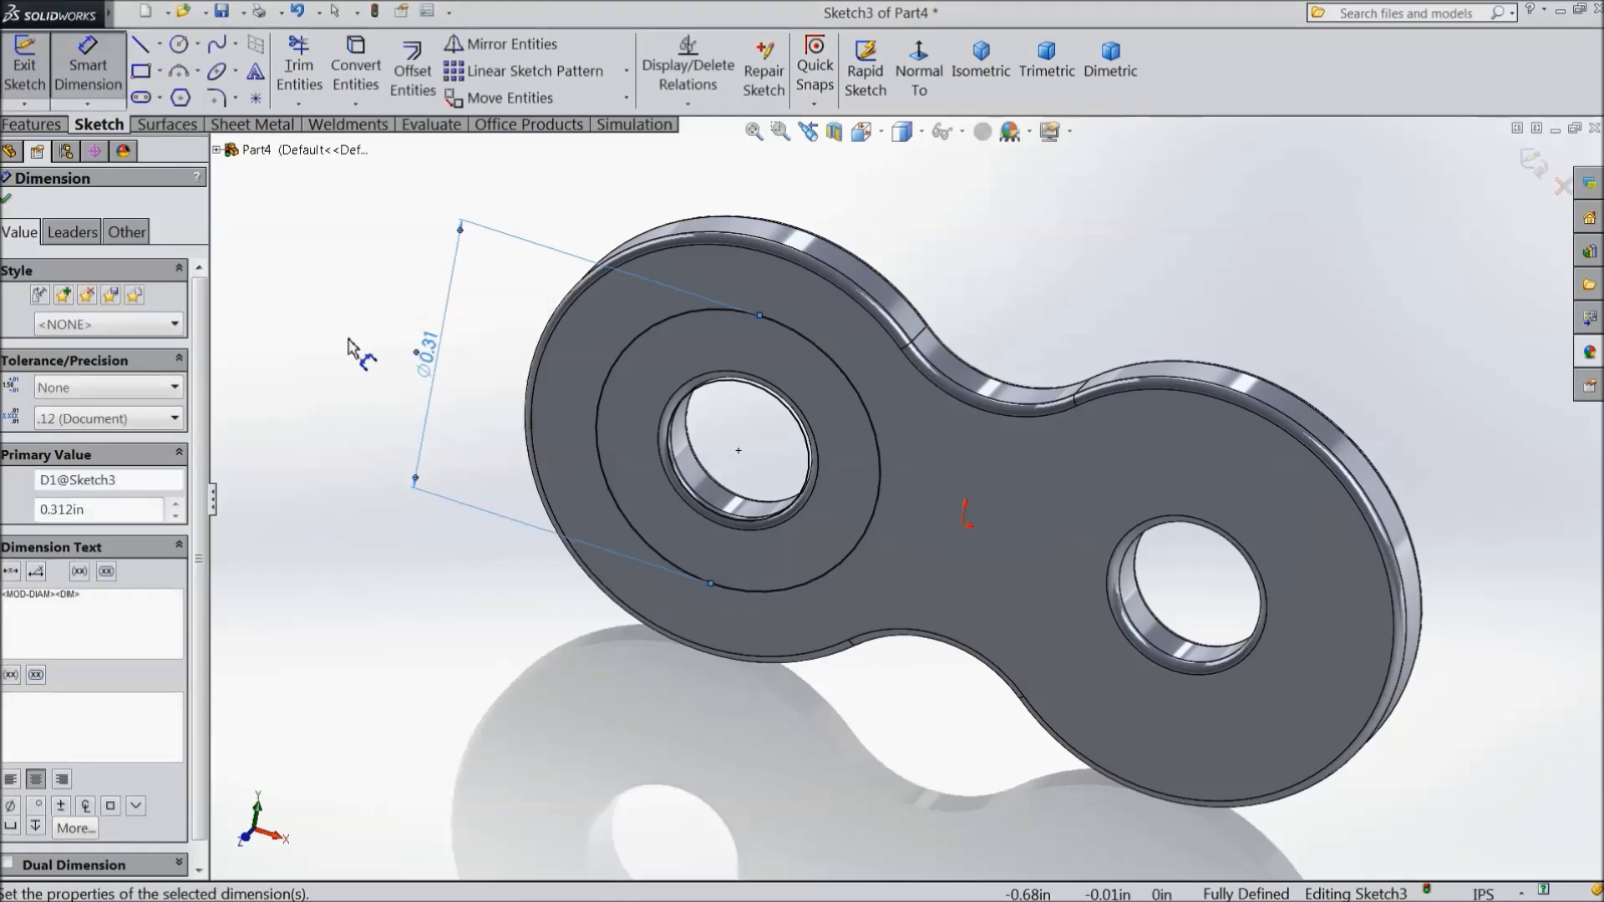
{"action": "left_click", "coordinate": [7, 201]}
Extrude the ring-shaped profile around the left hole as a boss with a blind depth of 0.312 in
{"action": "left_click", "coordinate": [32, 124]}
{"action": "left_click", "coordinate": [33, 80]}
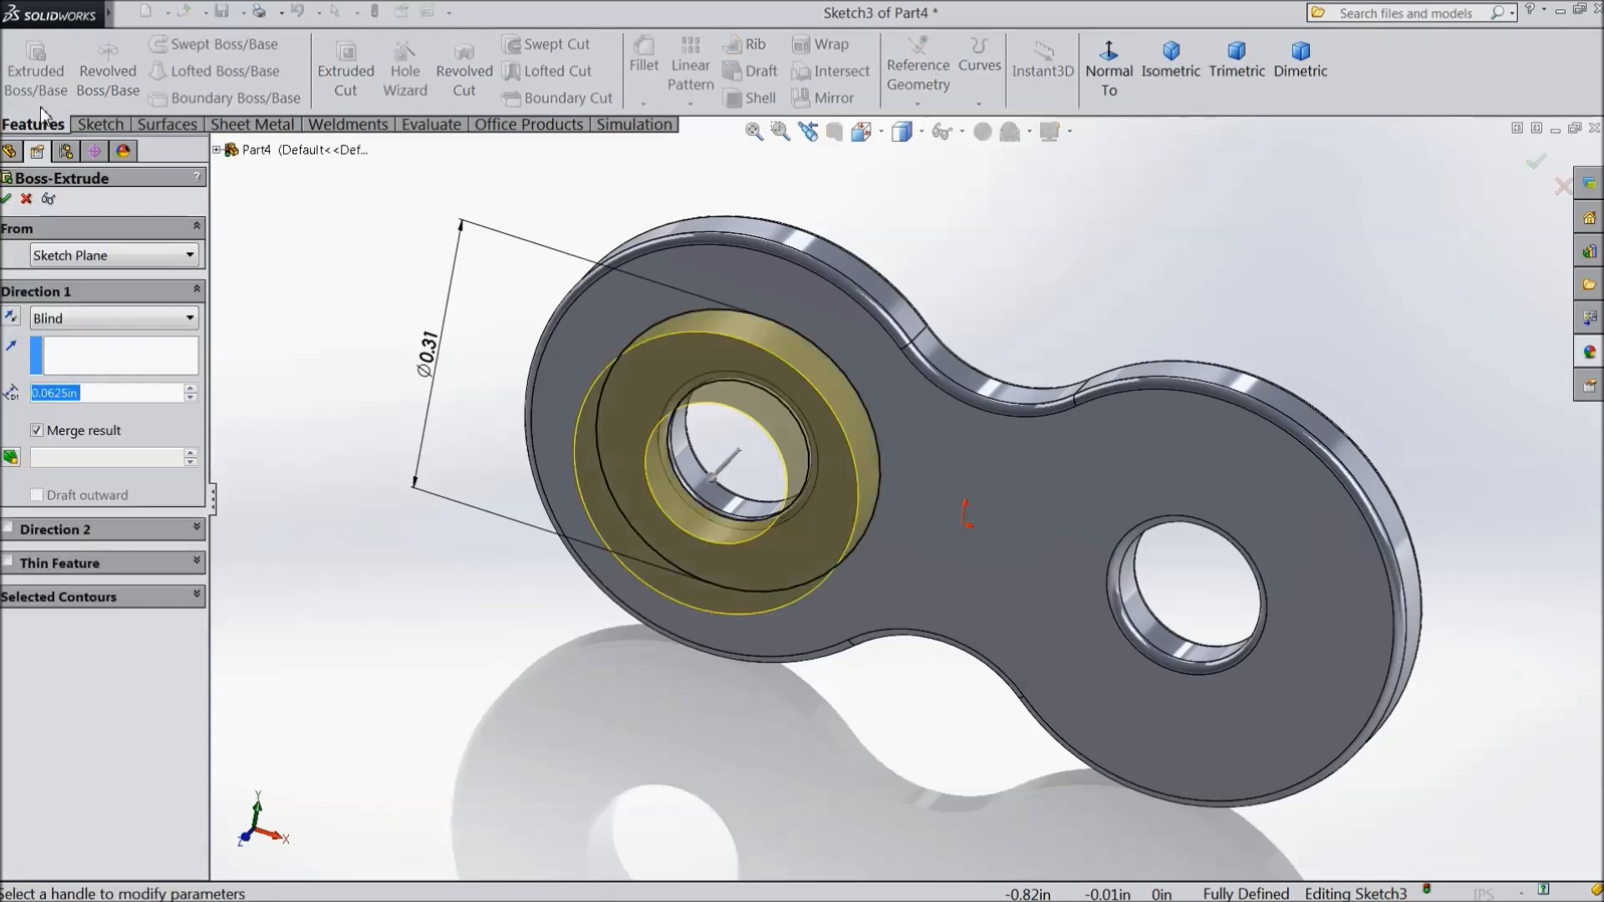
{"action": "type", "text": "0.31"}
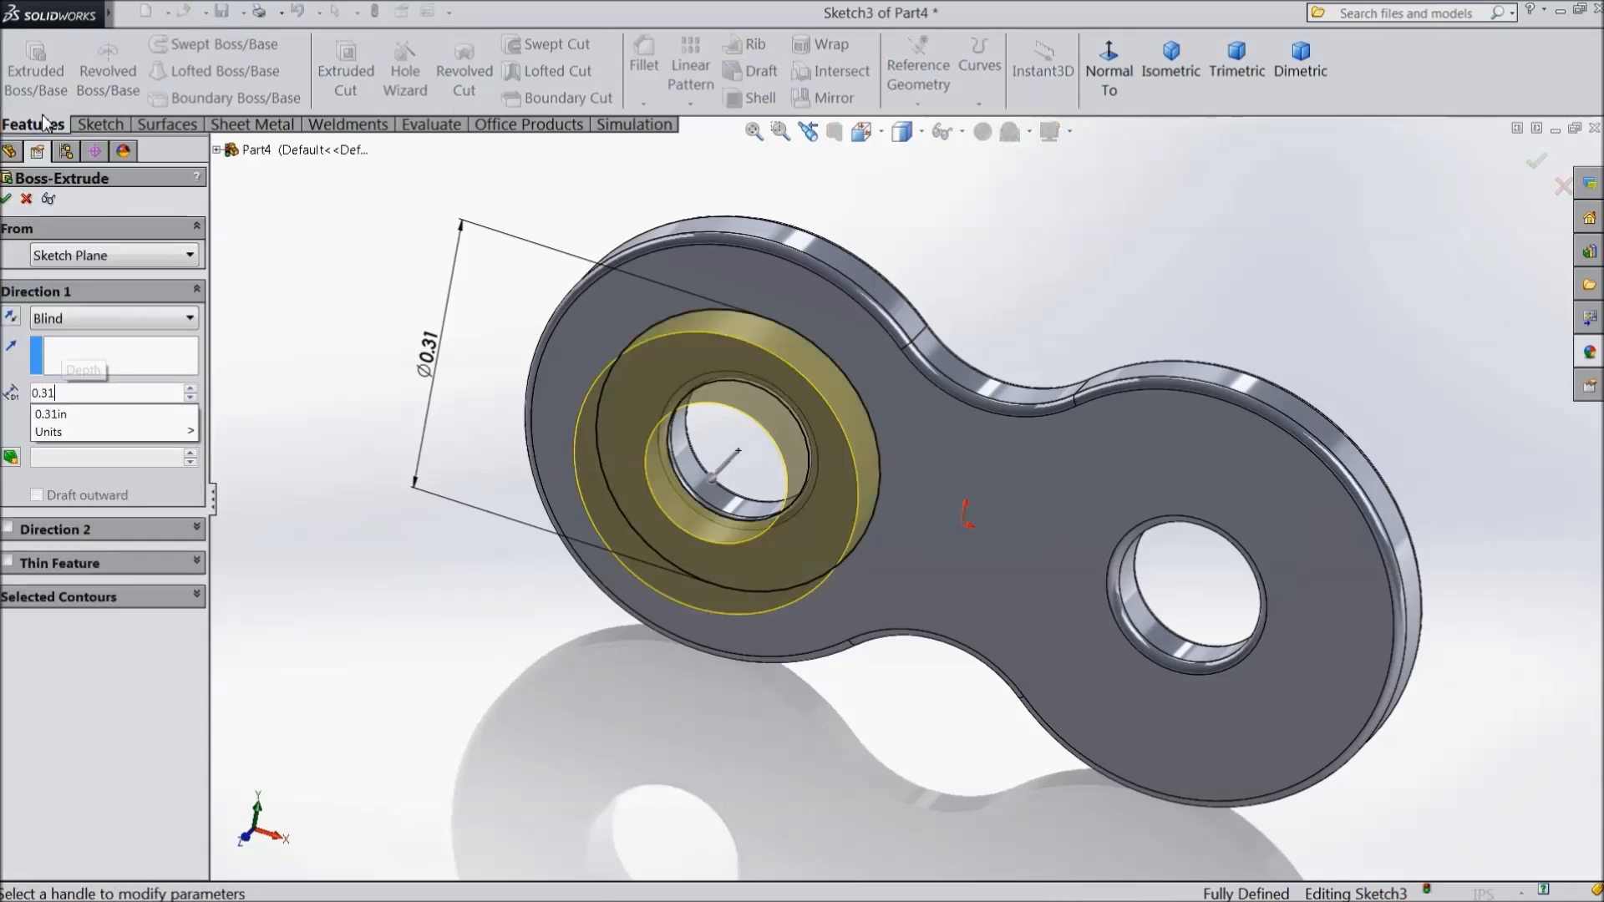
{"action": "type", "text": "2"}
{"action": "key", "text": "Return"}
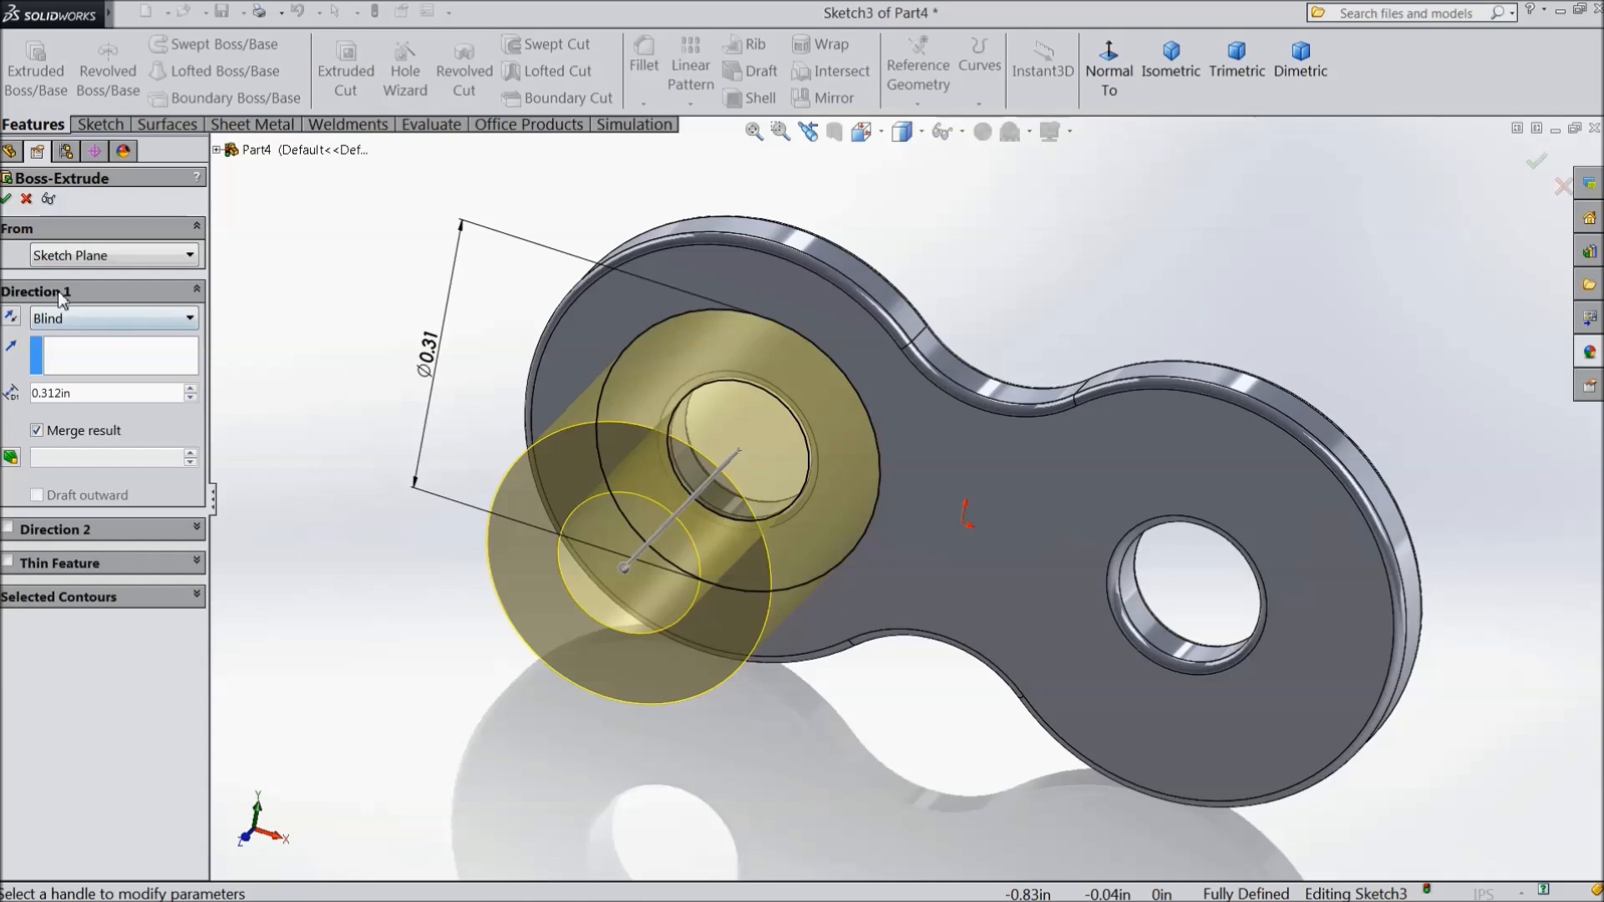
{"action": "left_click", "coordinate": [7, 198]}
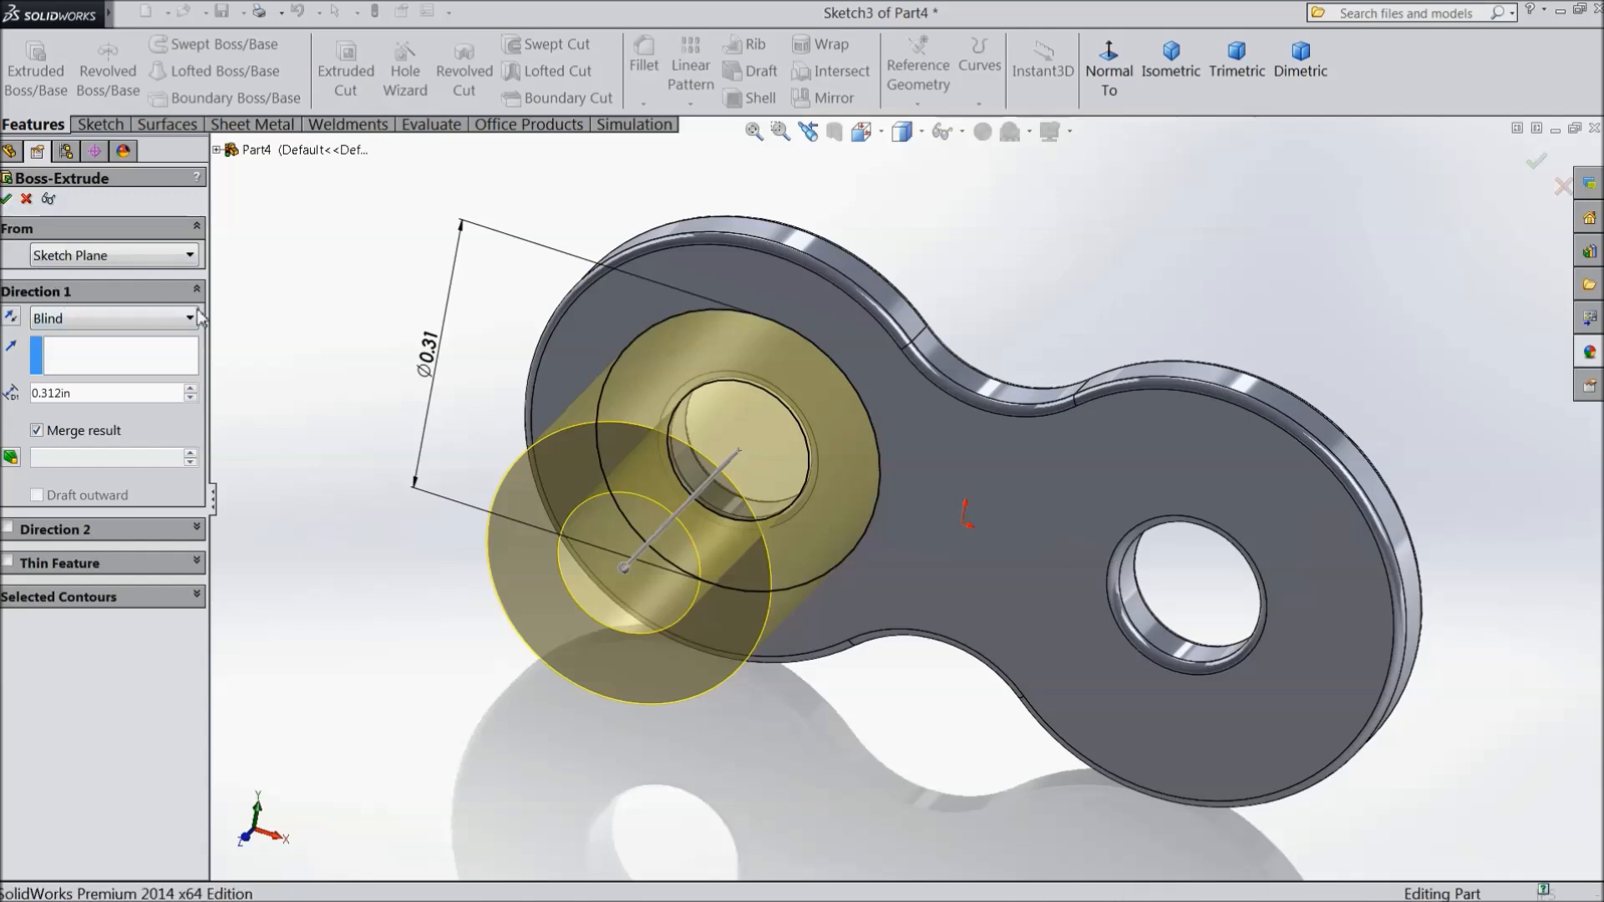
Mirror the roller boss about the Right Plane onto the link's other hole
{"action": "middle_click_drag", "start_coordinate": [404, 346], "coordinate": [374, 381]}
{"action": "scroll", "coordinate": [493, 430], "scroll_direction": "up", "scroll_amount": 1}
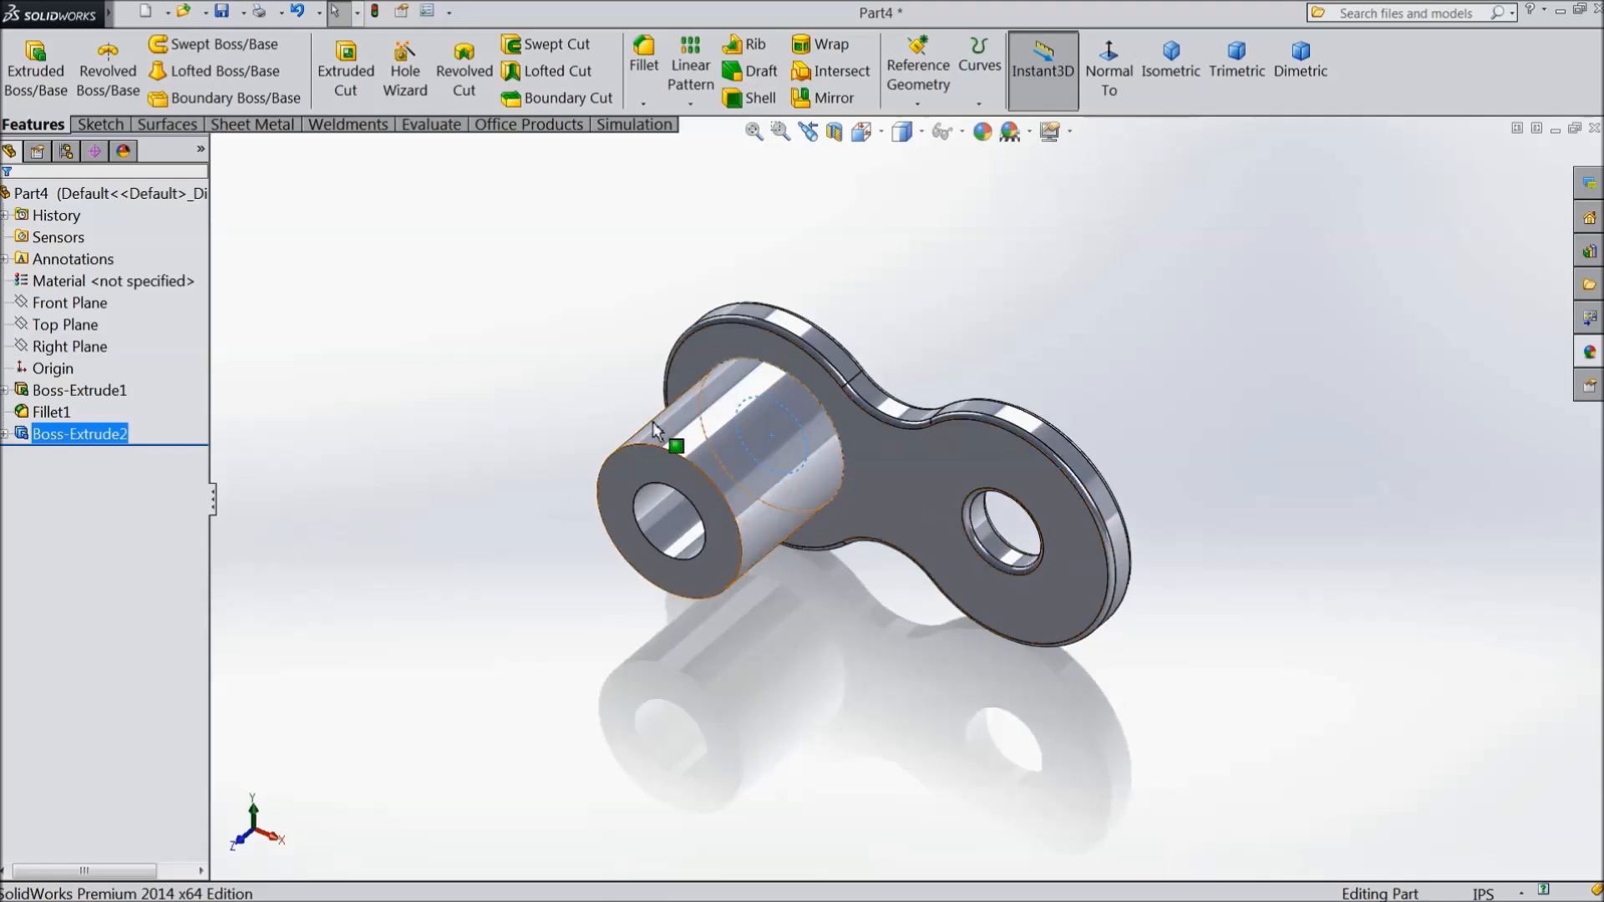
{"action": "left_click", "coordinate": [77, 346]}
{"action": "left_click", "coordinate": [834, 98]}
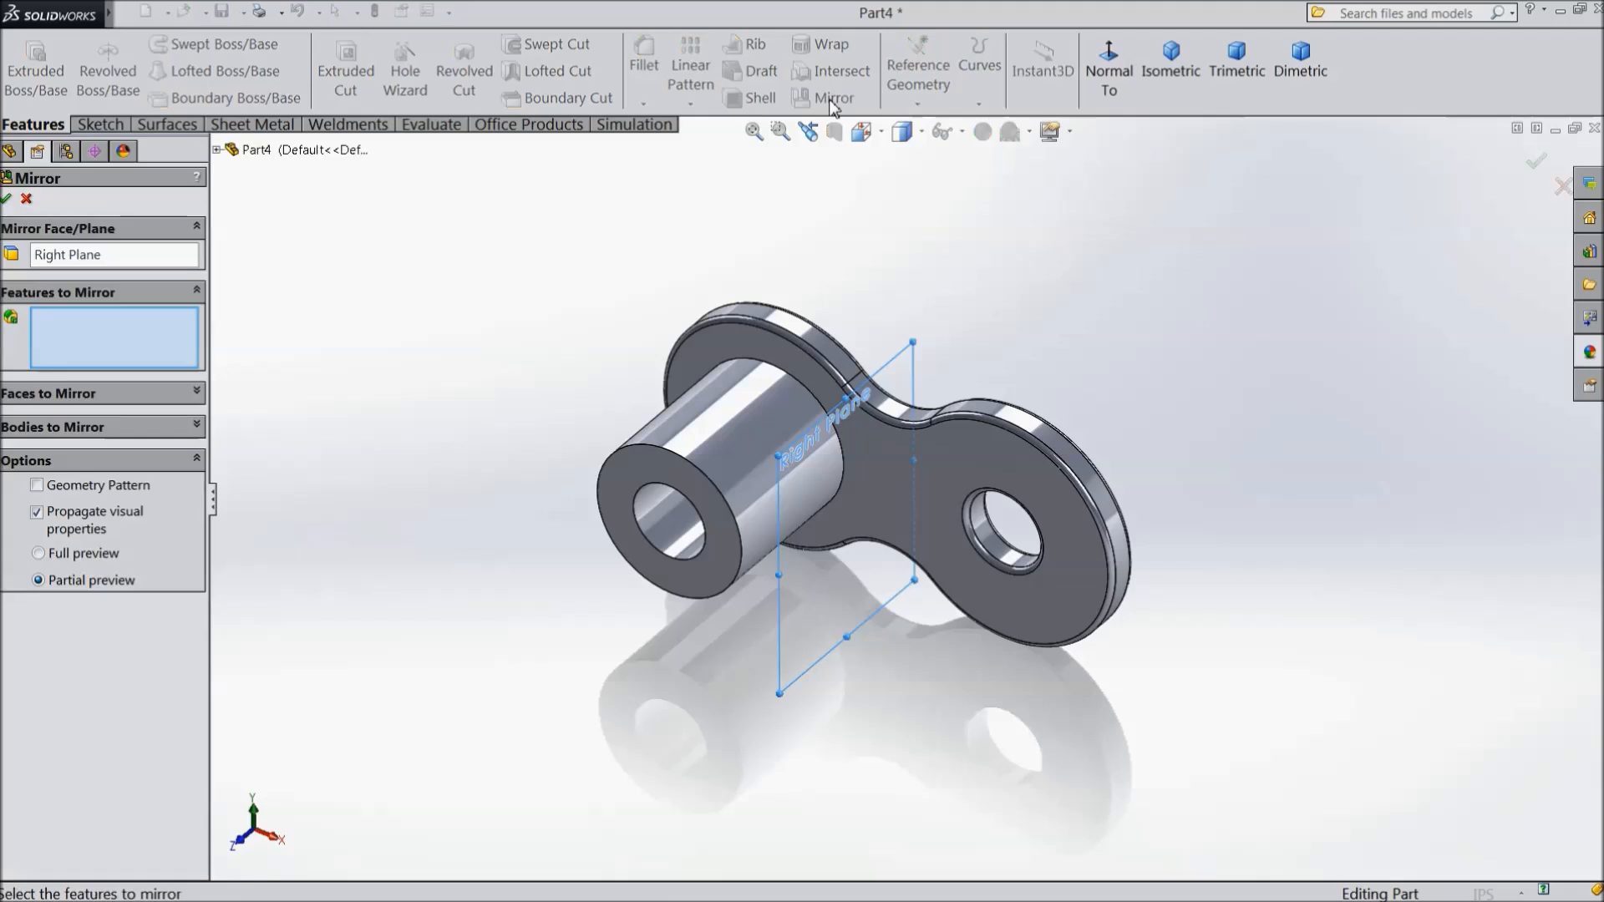
{"action": "left_click", "coordinate": [217, 151]}
{"action": "left_click", "coordinate": [277, 391]}
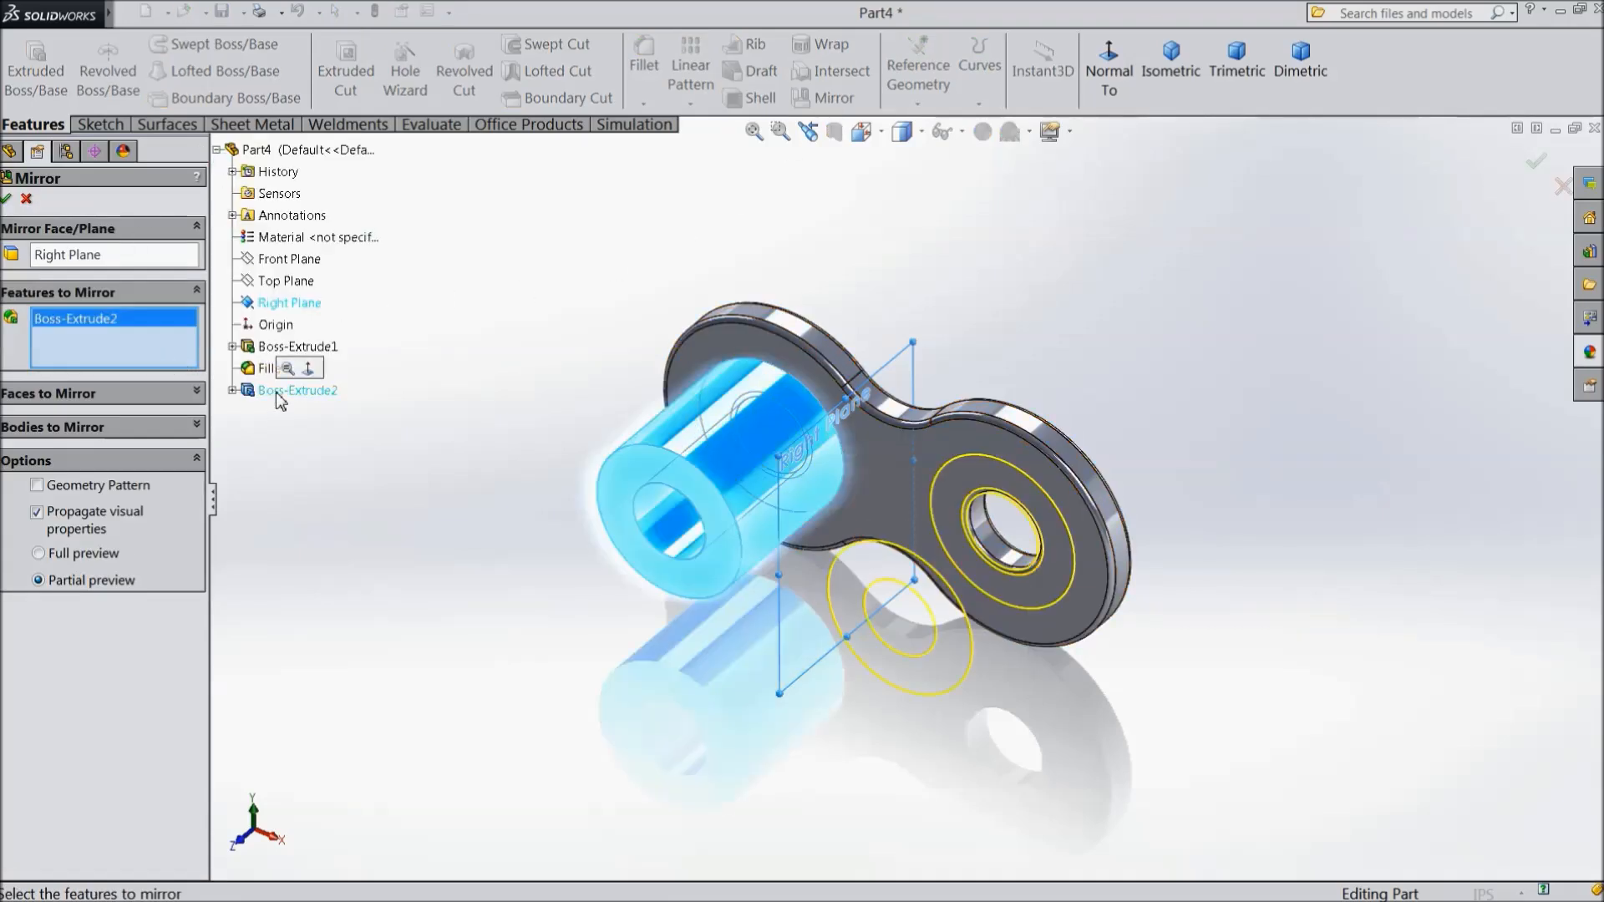
{"action": "left_click", "coordinate": [6, 200]}
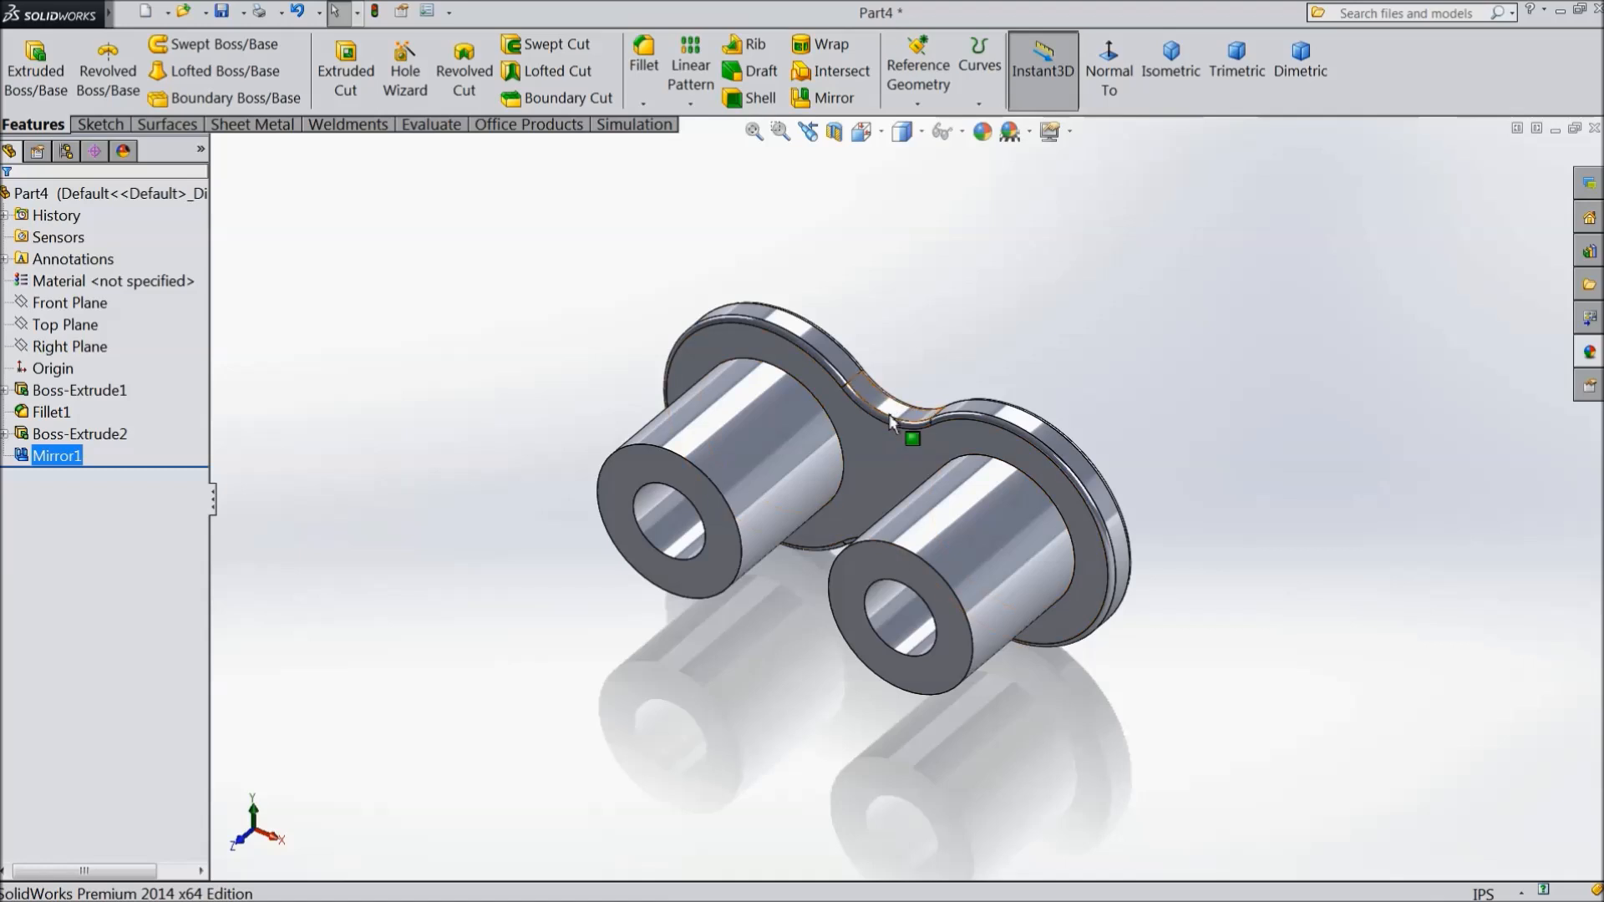
Create a mid plane between the link plate's front face and the left roller's end face
{"action": "left_click", "coordinate": [919, 75]}
{"action": "left_click", "coordinate": [890, 118]}
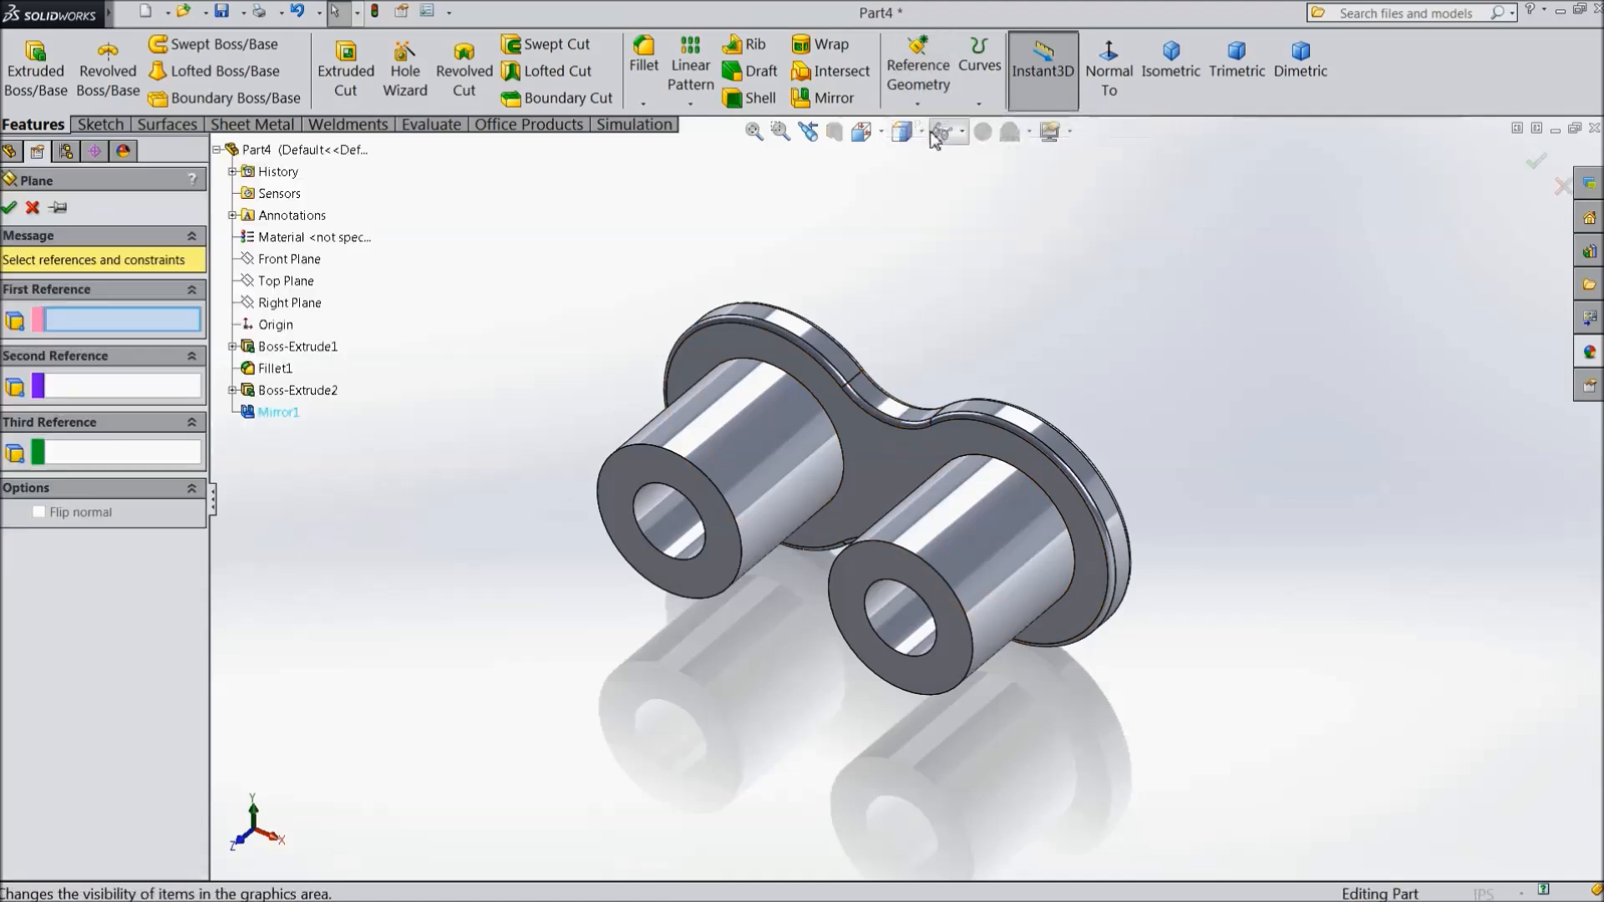
{"action": "left_click", "coordinate": [875, 436]}
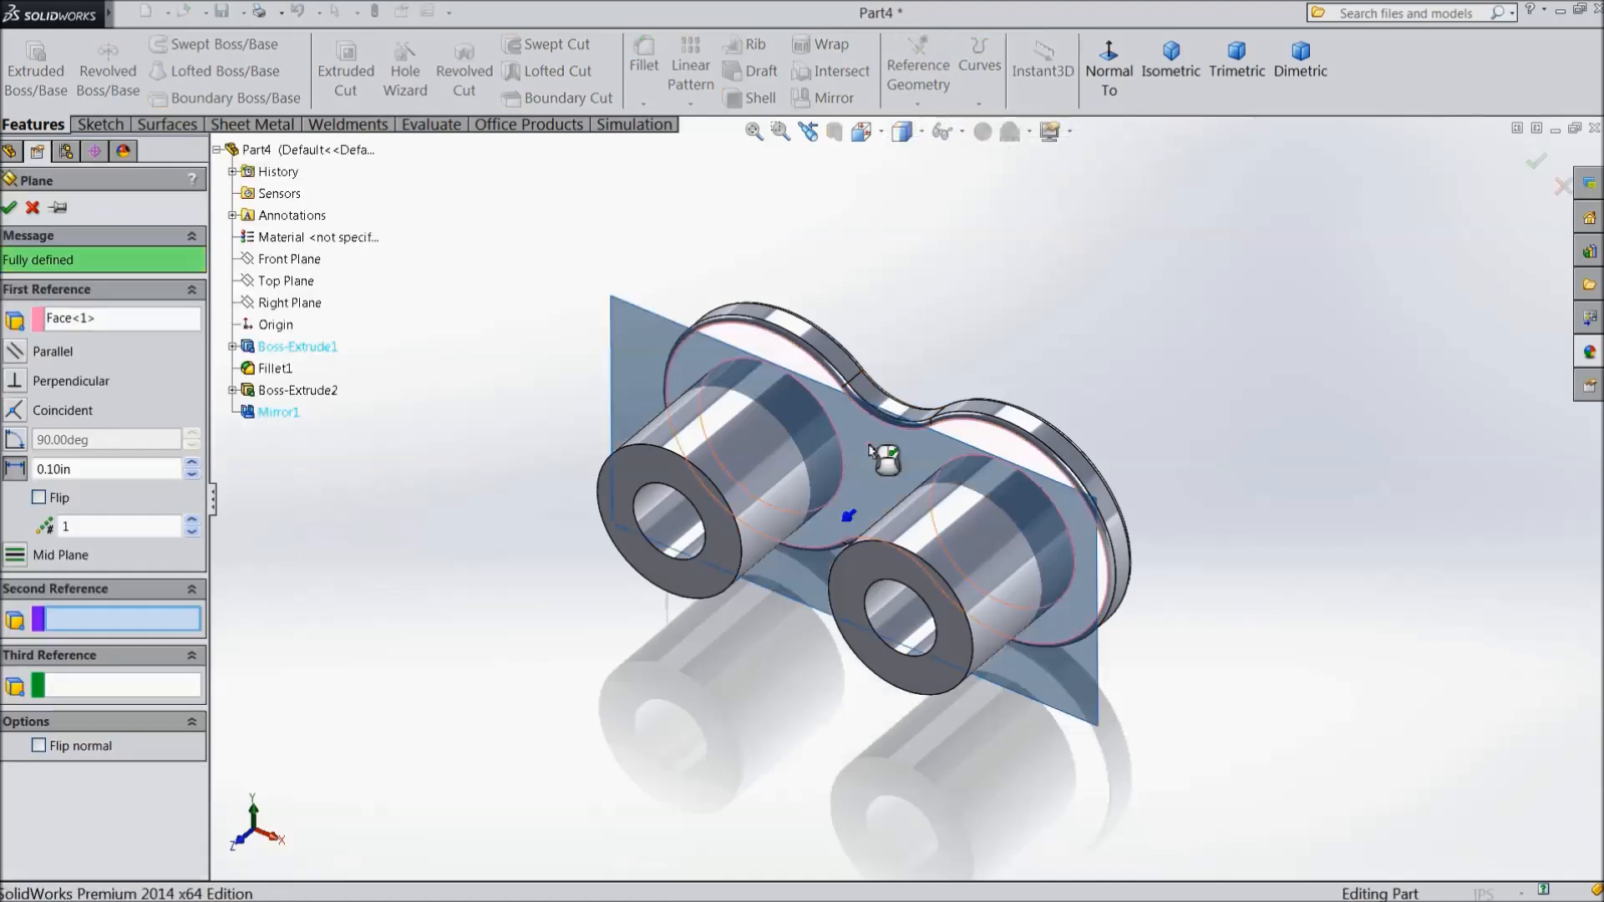
{"action": "left_click", "coordinate": [716, 522]}
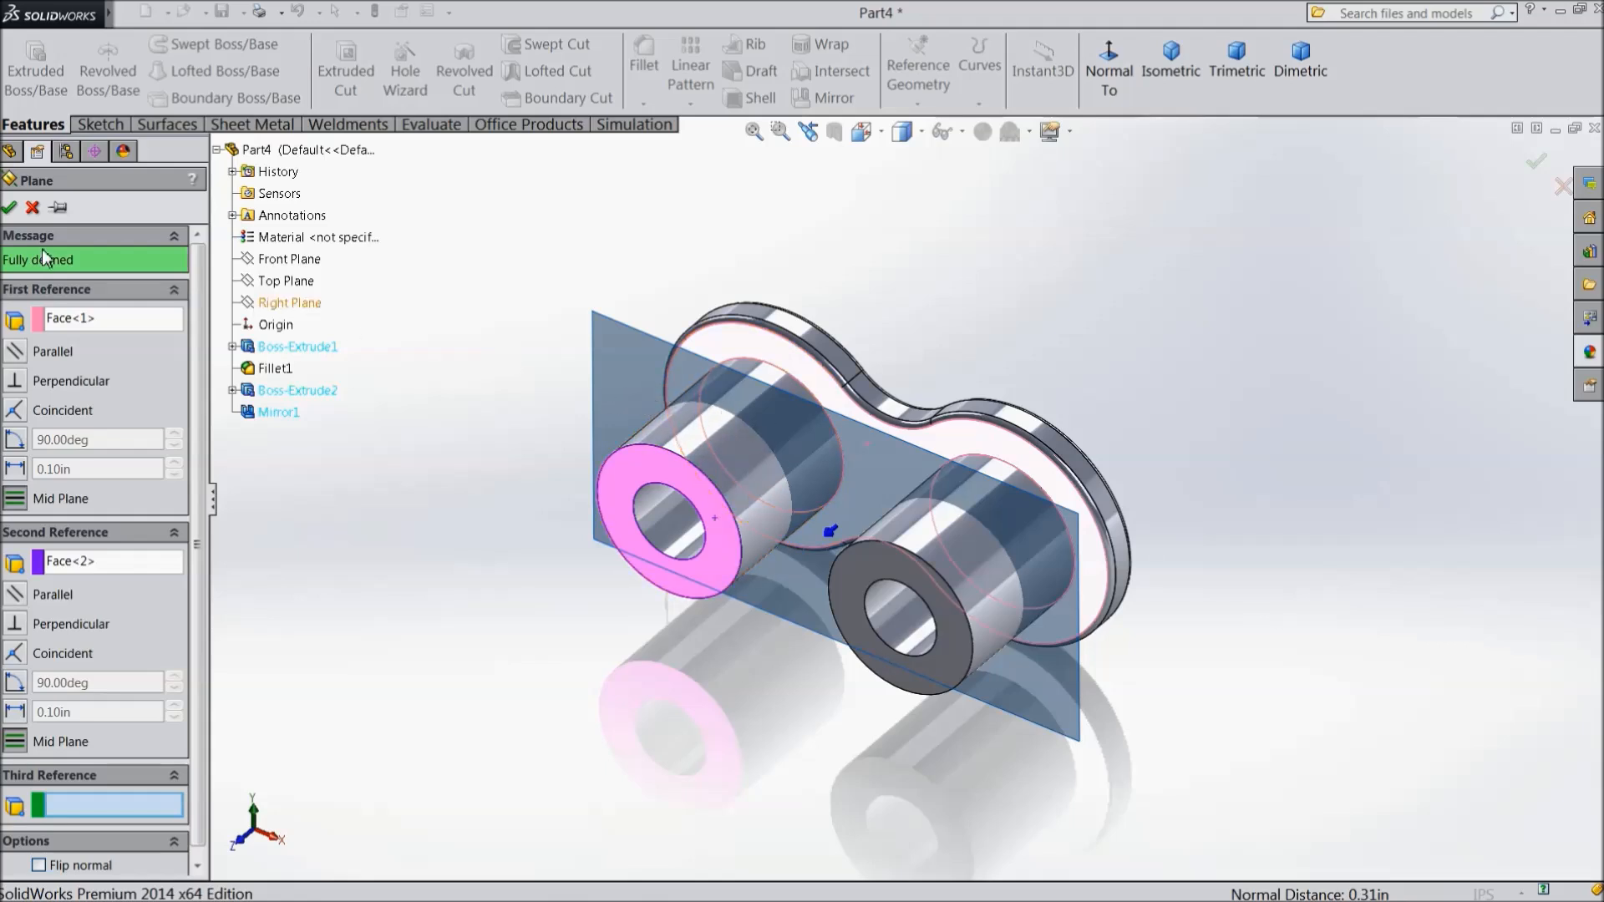
{"action": "left_click", "coordinate": [9, 208]}
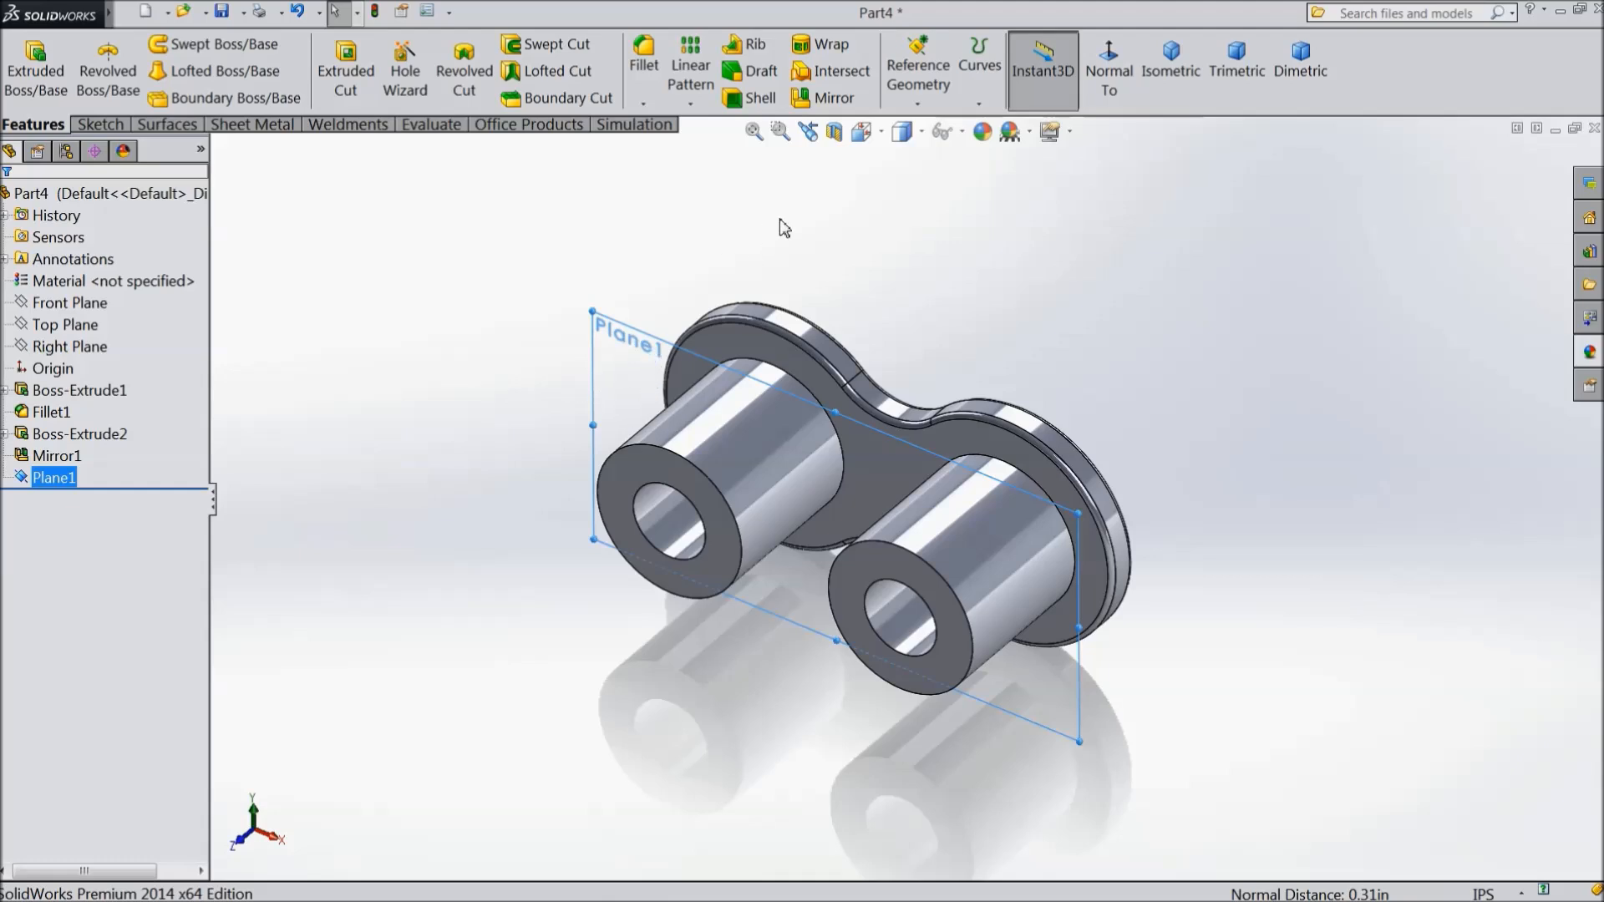
Mirror the link plate extrusion and its edge fillet about the new mid plane
{"action": "left_click", "coordinate": [823, 98]}
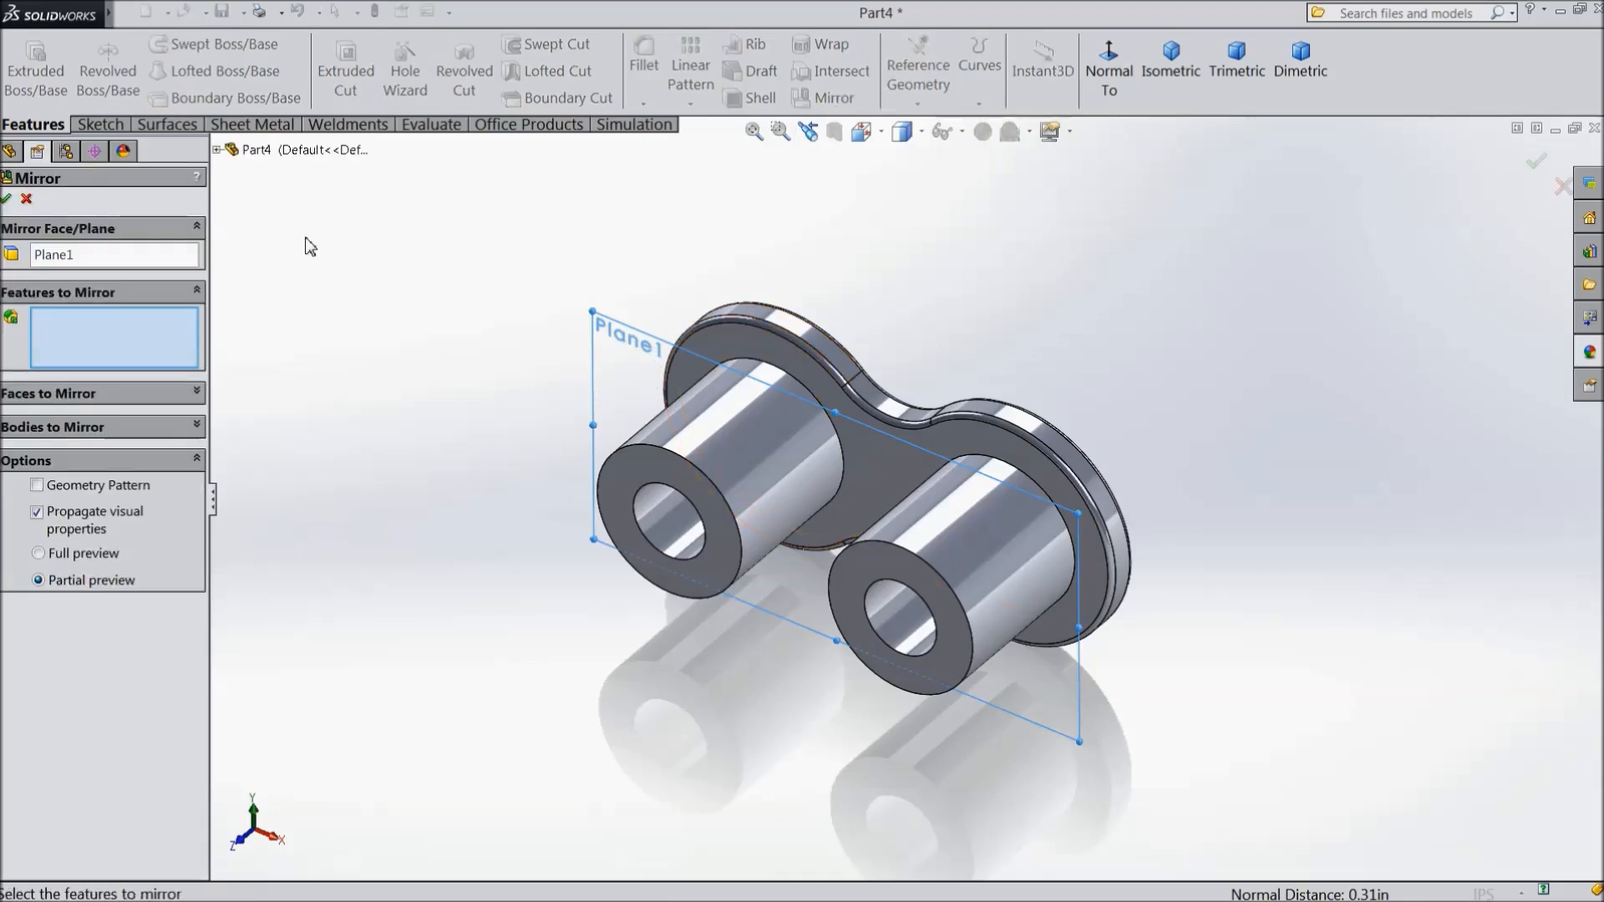
{"action": "left_click", "coordinate": [217, 150]}
{"action": "left_click", "coordinate": [294, 347]}
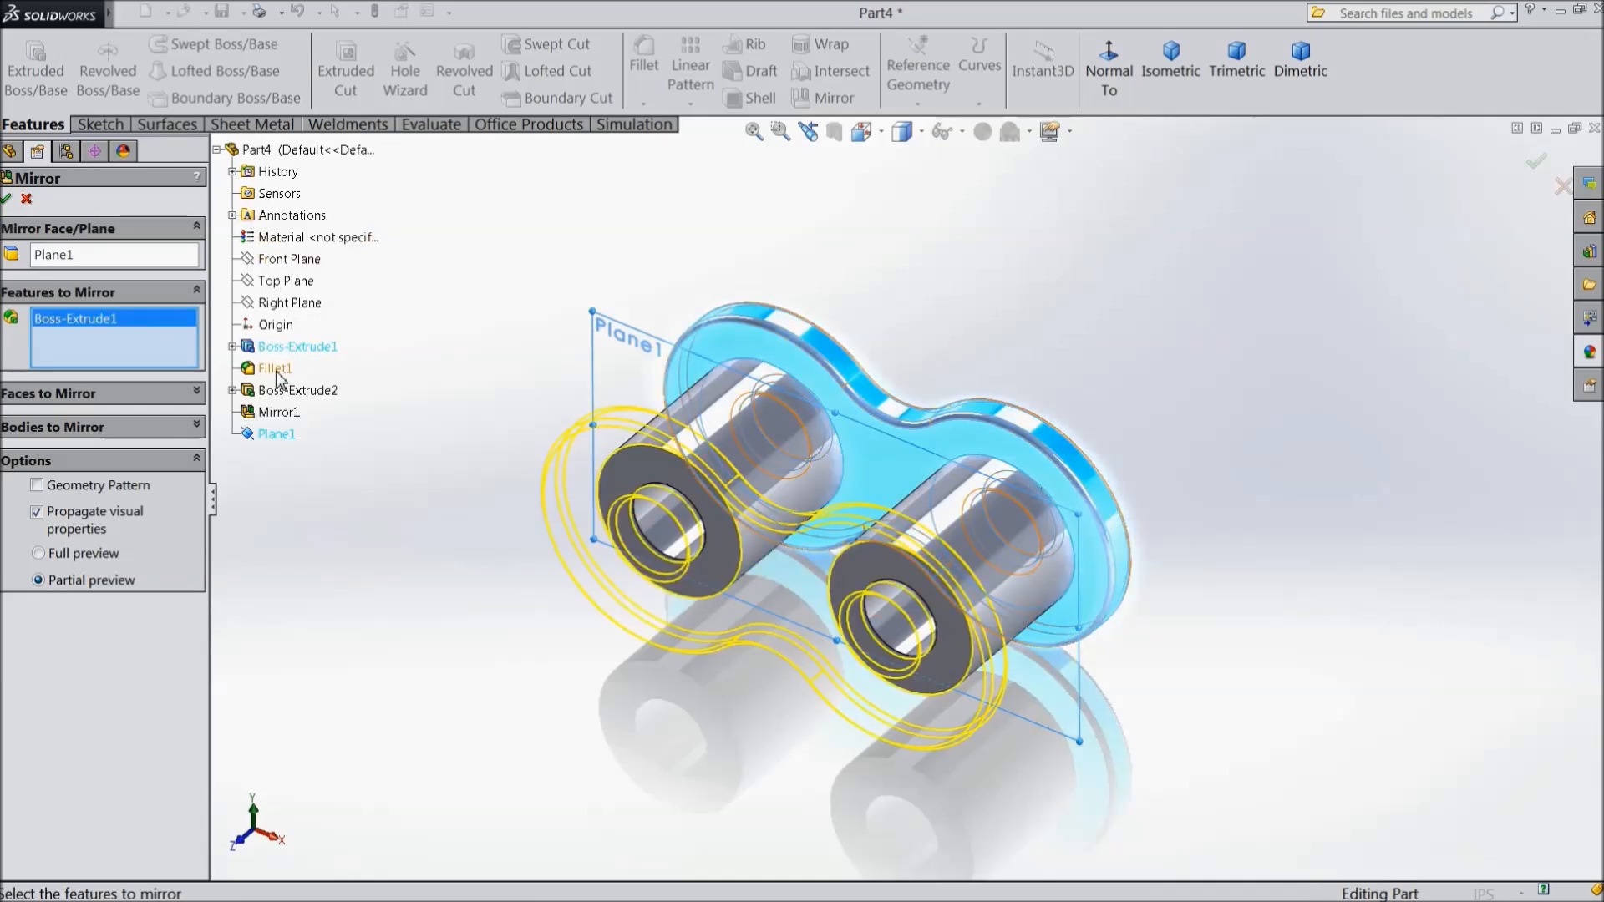
{"action": "left_click", "coordinate": [275, 368]}
{"action": "left_click", "coordinate": [6, 200]}
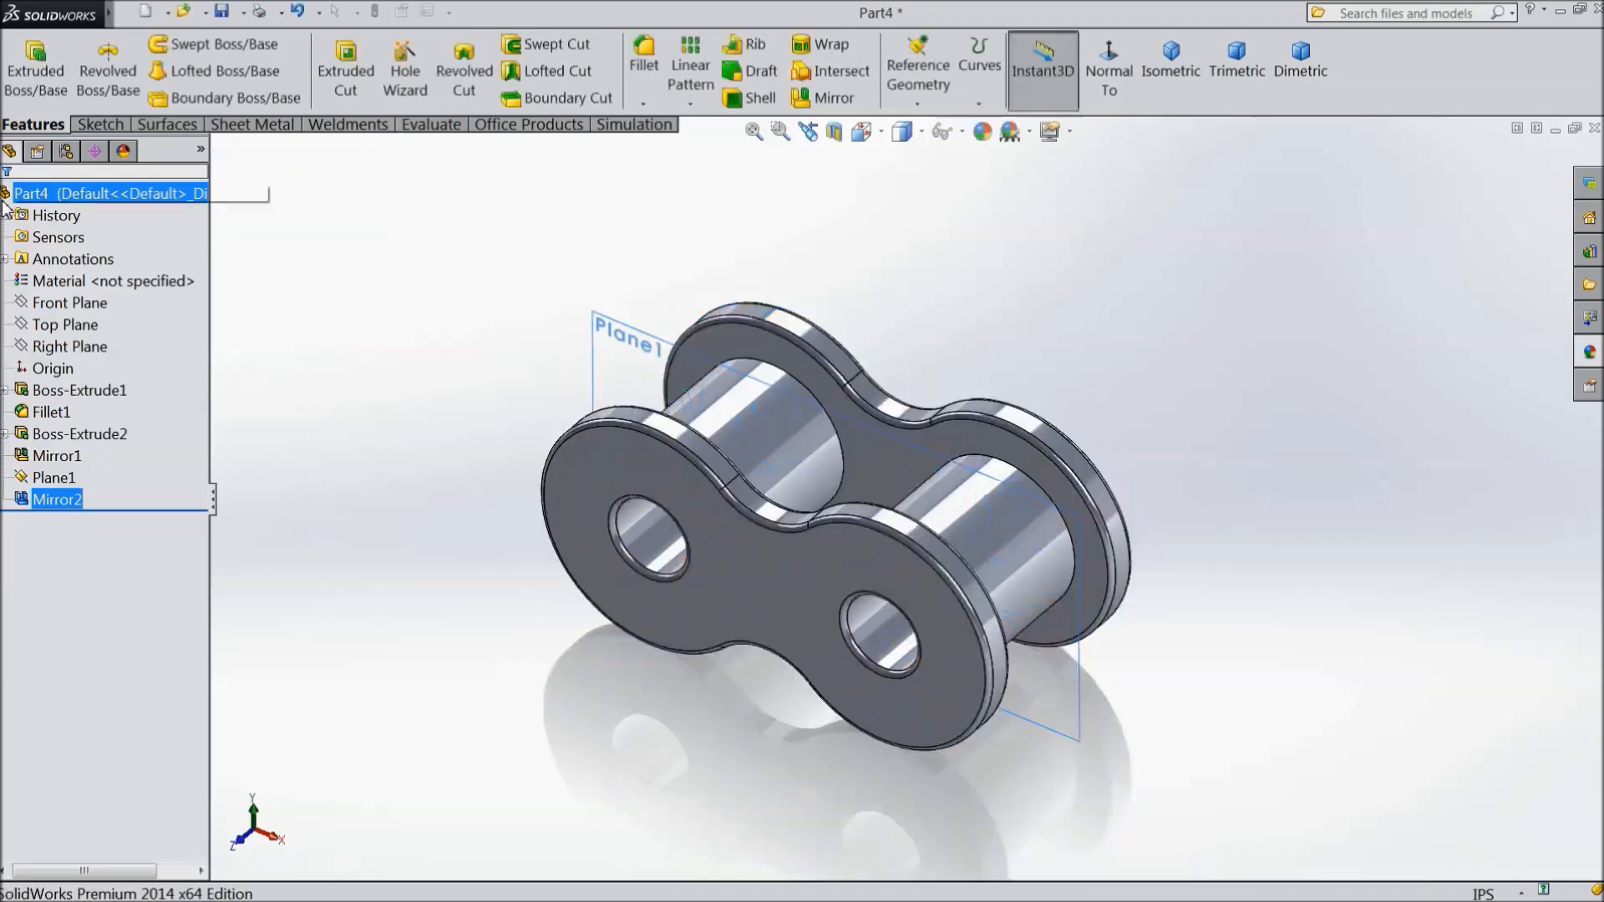
Apply AISI 304 steel from the SolidWorks Materials library to the part
{"action": "mouse_move", "coordinate": [478, 361]}
{"action": "middle_mouse_down"}
{"action": "mouse_move", "coordinate": [484, 341]}
{"action": "mouse_move", "coordinate": [487, 366]}
{"action": "middle_mouse_up"}
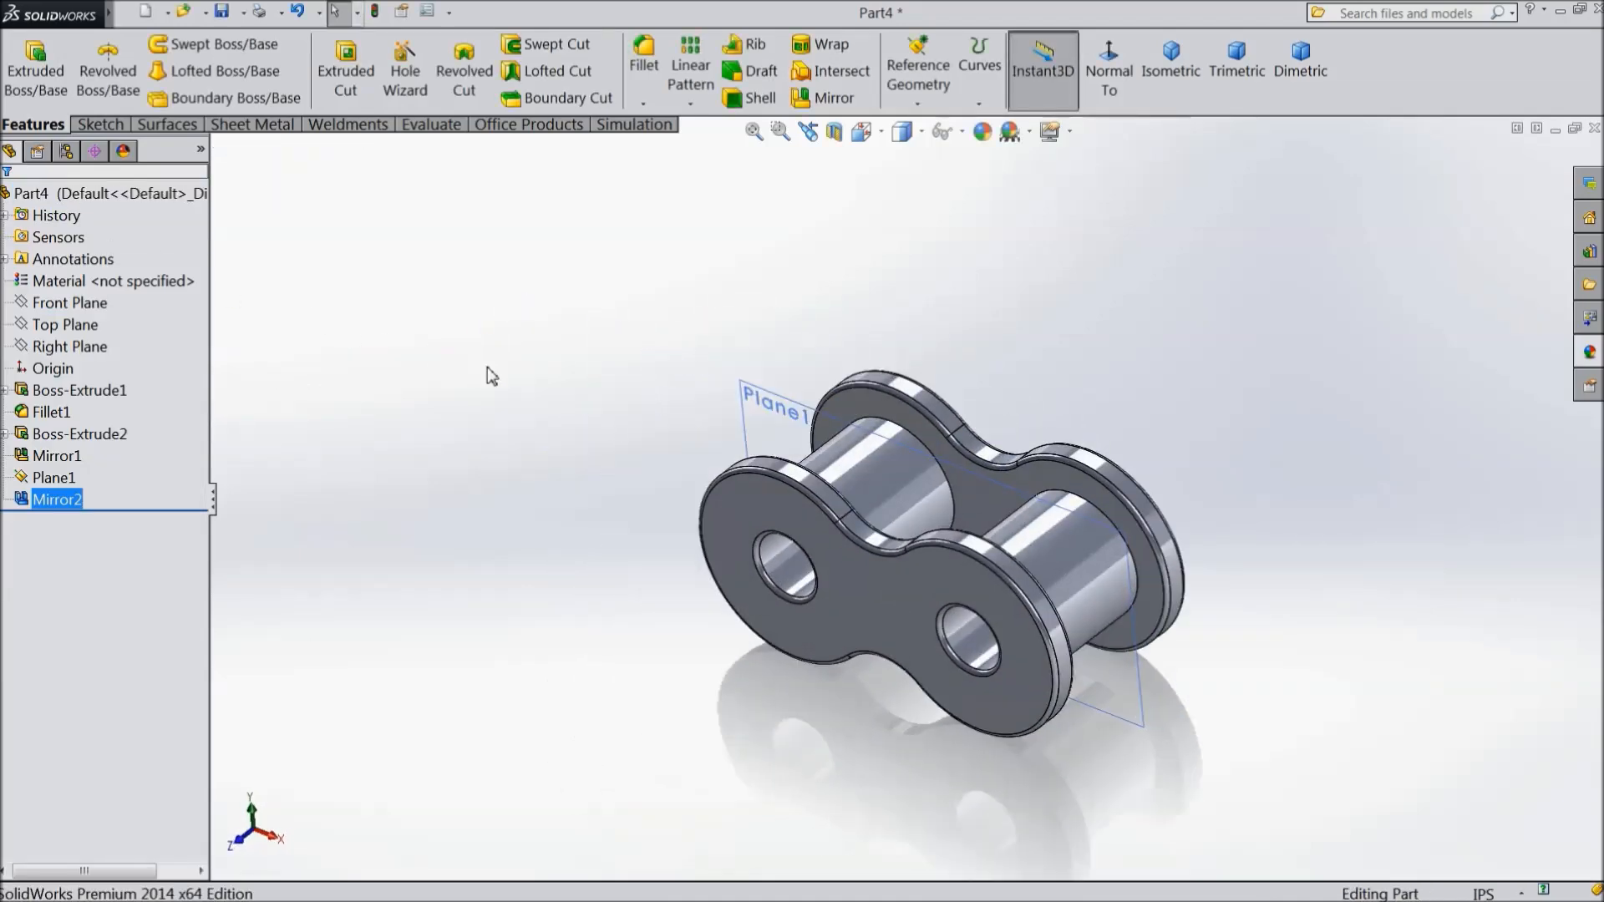
{"action": "scroll", "coordinate": [843, 539], "scroll_direction": "up", "scroll_amount": 4}
{"action": "scroll", "coordinate": [1146, 635], "scroll_direction": "down", "scroll_amount": 3}
{"action": "scroll", "coordinate": [809, 498], "scroll_direction": "up", "scroll_amount": 1}
{"action": "scroll", "coordinate": [645, 409], "scroll_direction": "down", "scroll_amount": 1}
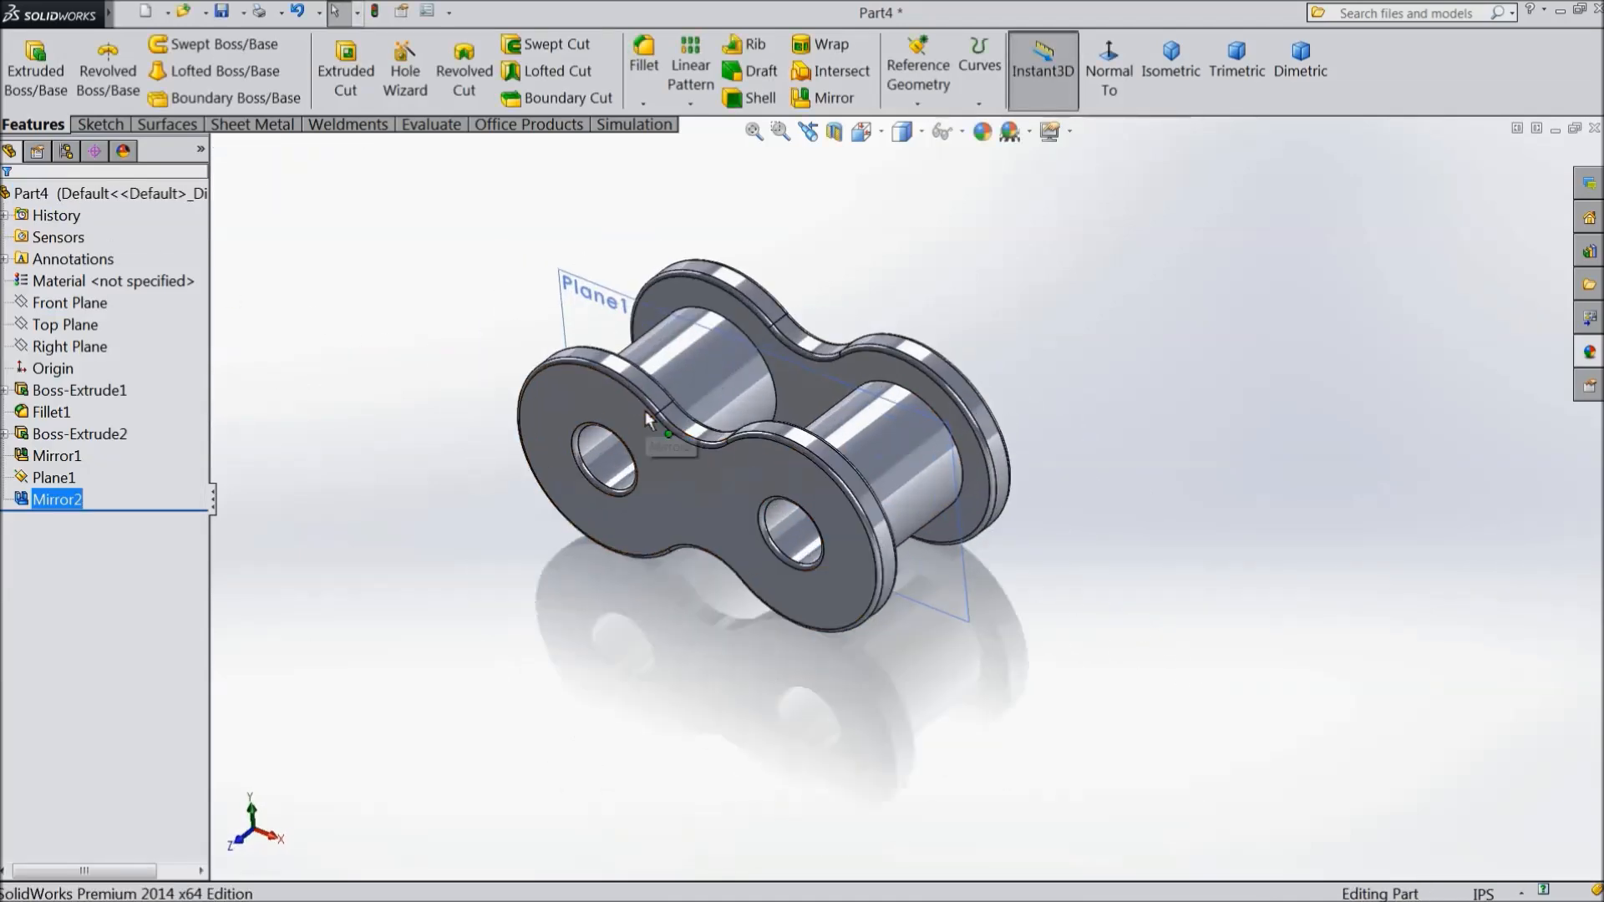
{"action": "right_click", "coordinate": [127, 281]}
{"action": "left_click", "coordinate": [165, 293]}
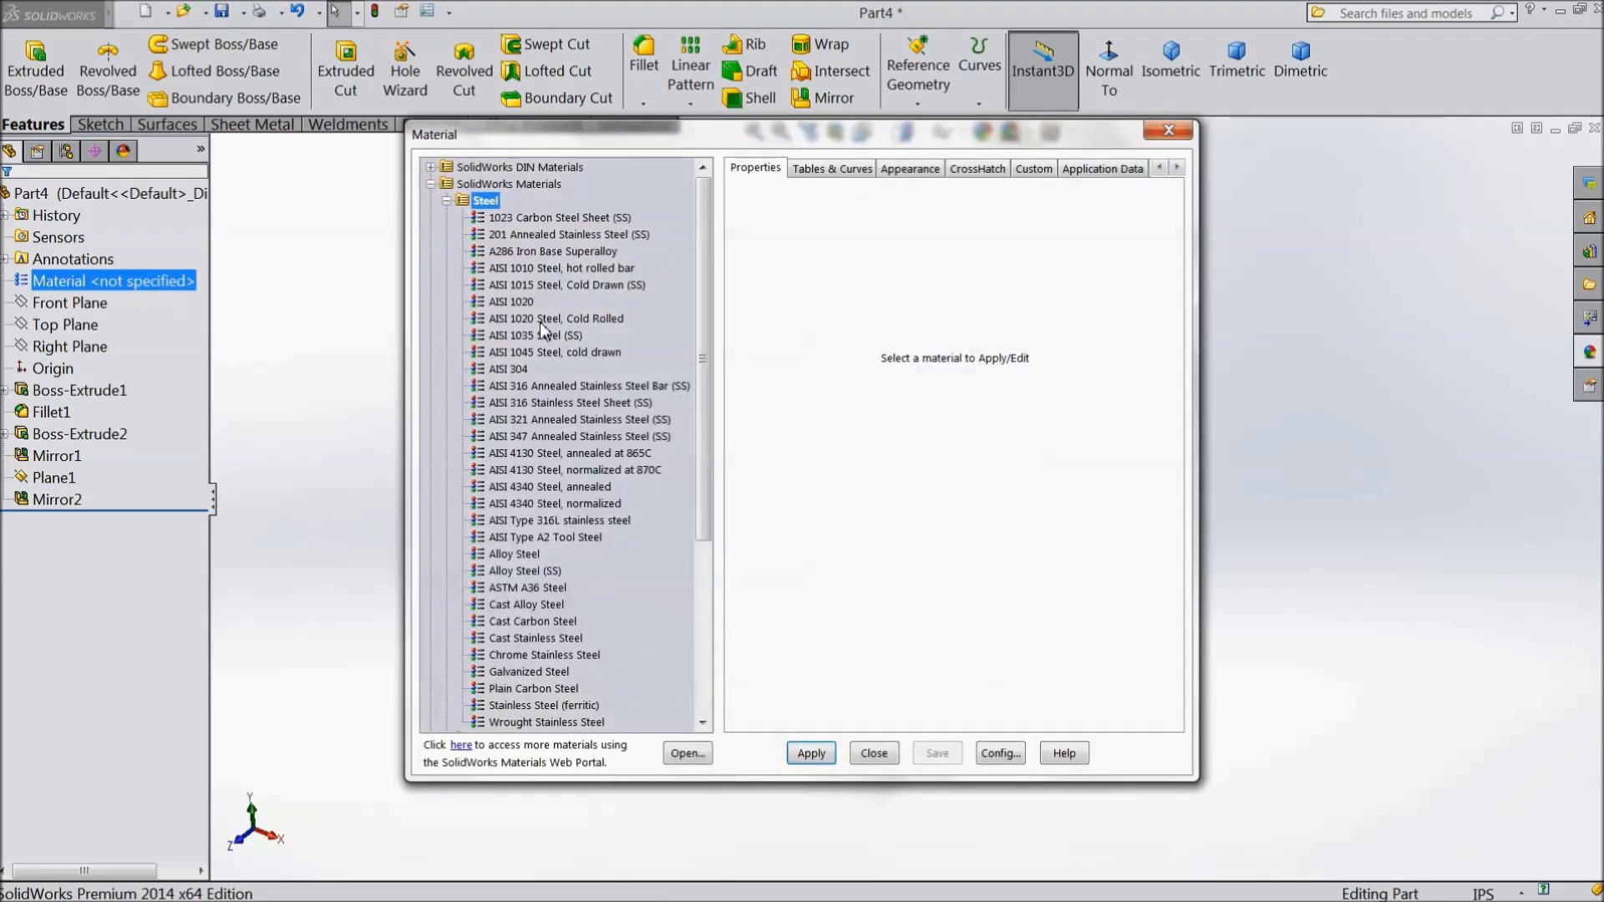
{"action": "left_click", "coordinate": [535, 372]}
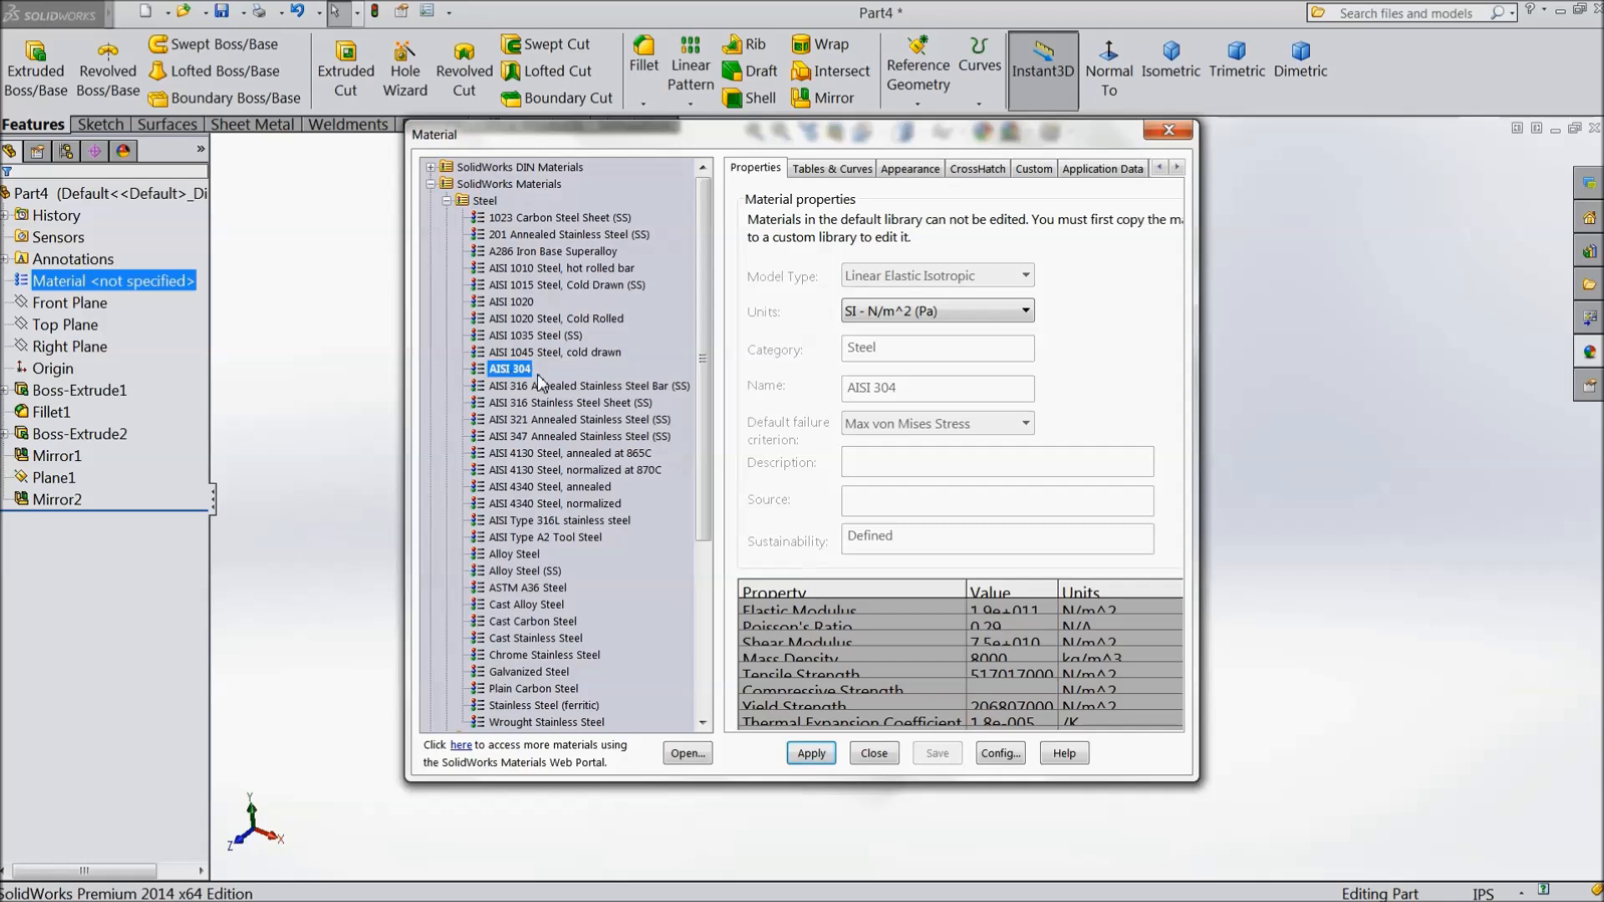
{"action": "left_click", "coordinate": [809, 753]}
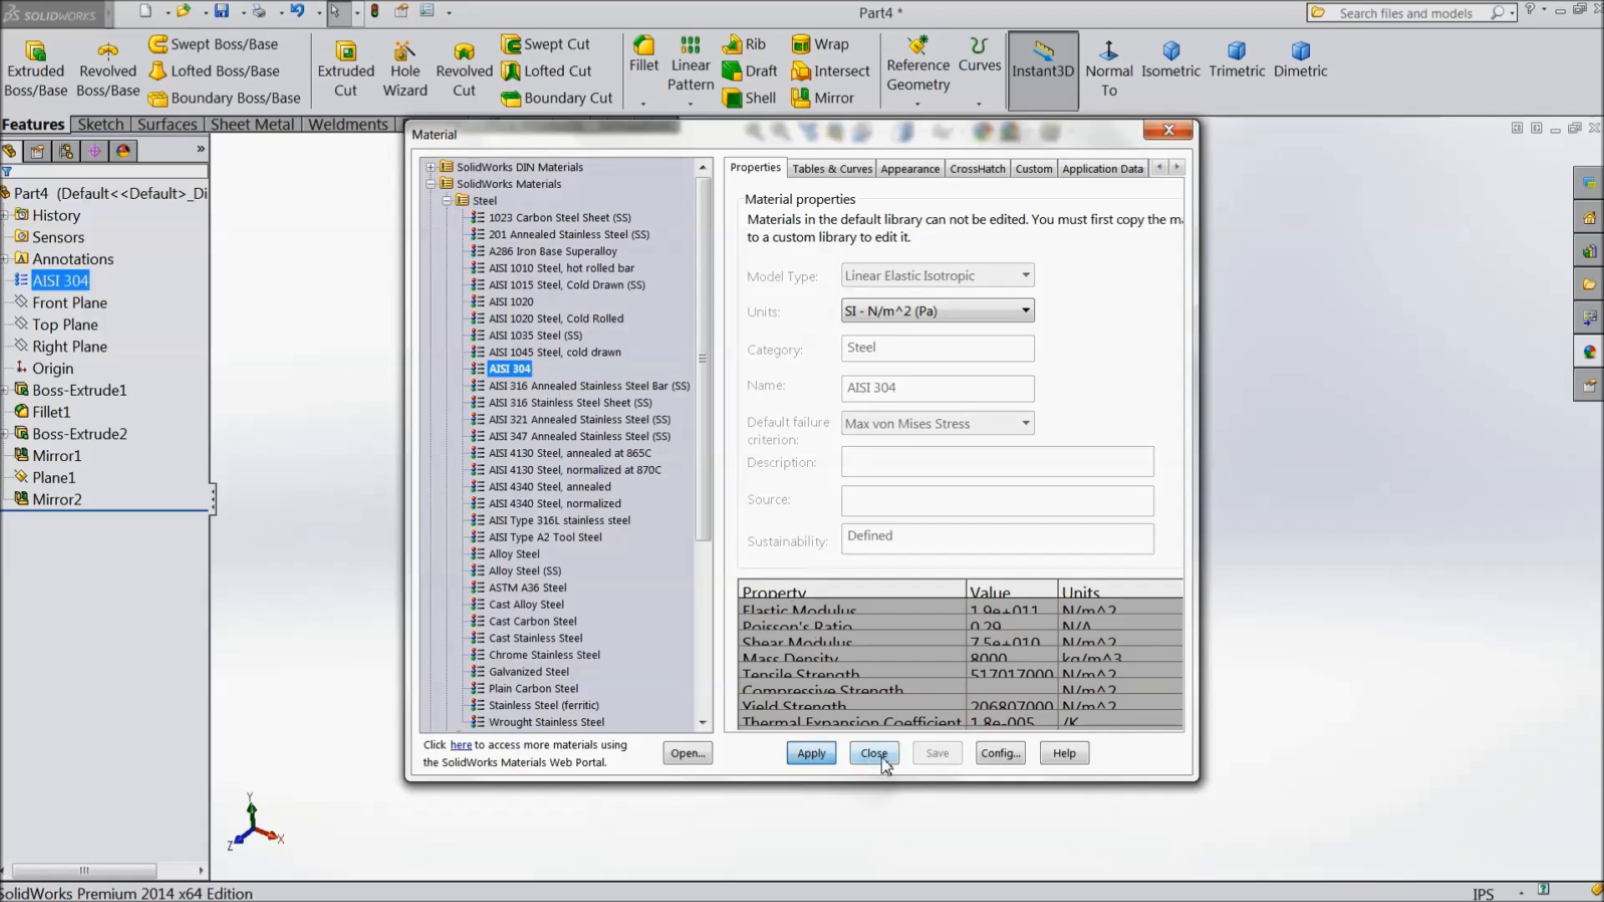
{"action": "left_click", "coordinate": [874, 753]}
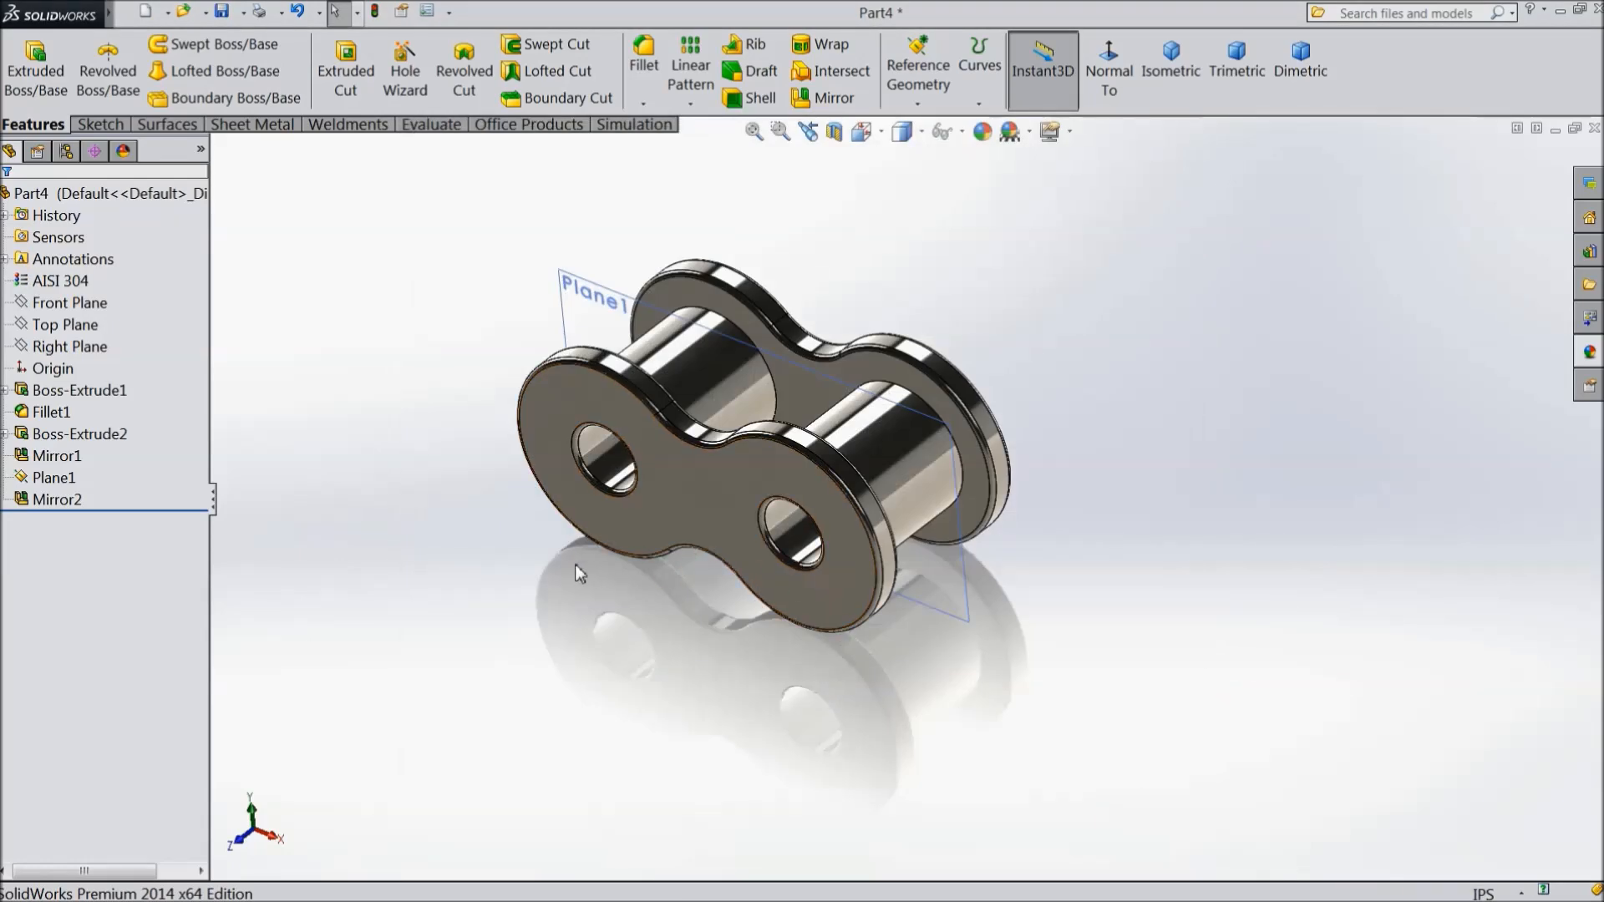
Save the changes to the outer chain part
{"action": "mouse_move", "coordinate": [575, 564]}
{"action": "middle_mouse_down"}
{"action": "mouse_move", "coordinate": [624, 527]}
{"action": "mouse_move", "coordinate": [589, 565]}
{"action": "middle_mouse_up"}
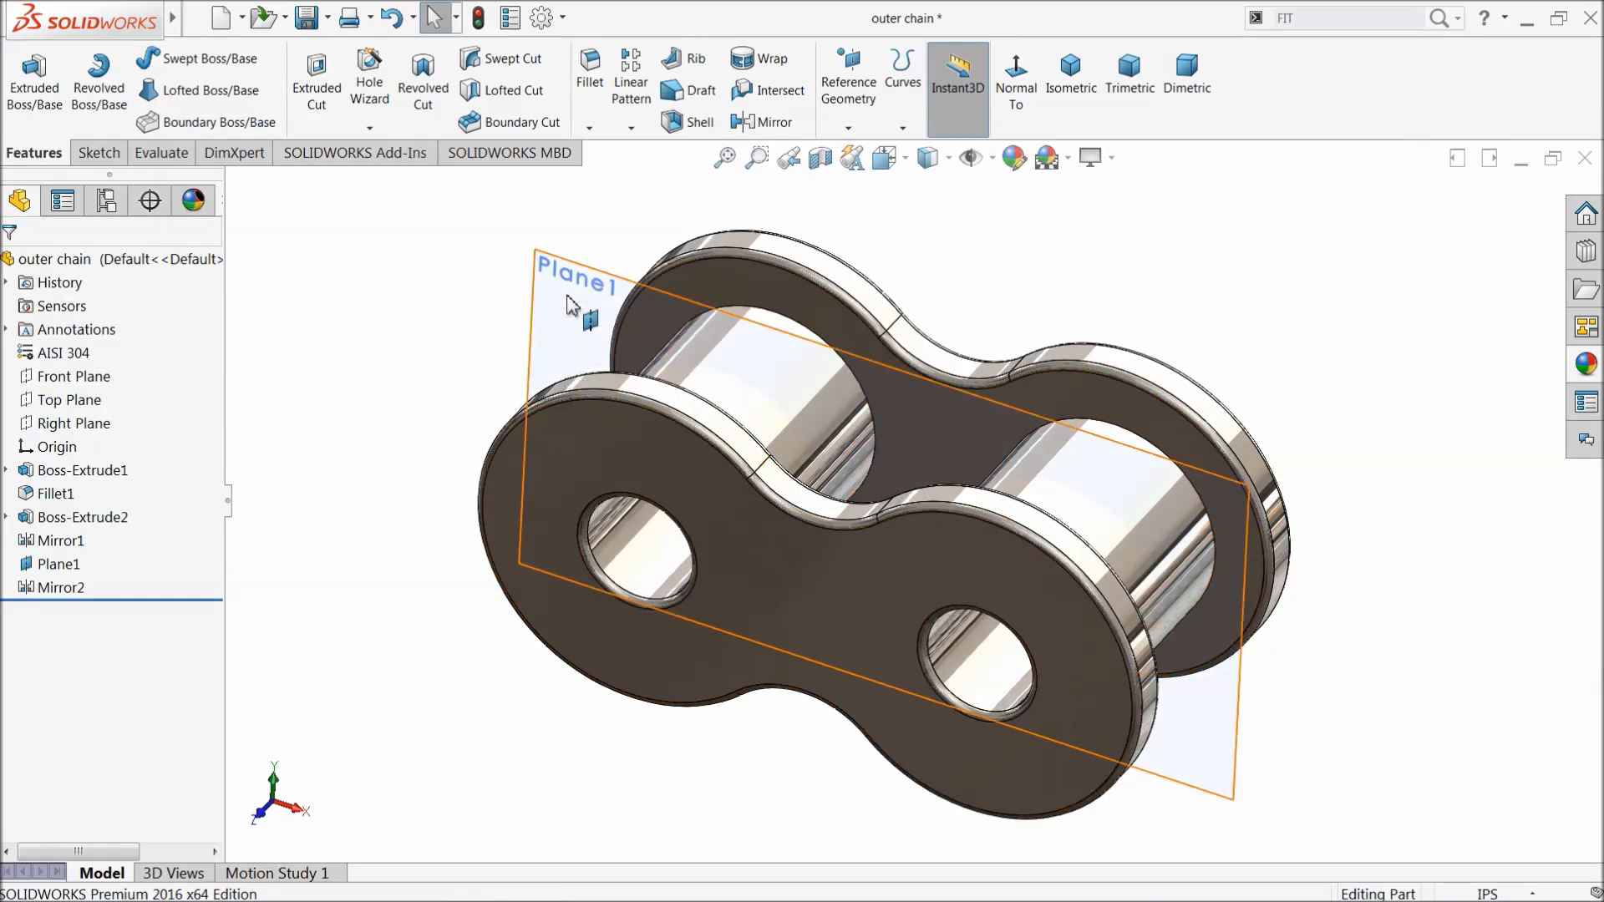
{"action": "mouse_move", "coordinate": [512, 315]}
{"action": "middle_mouse_down"}
{"action": "mouse_move", "coordinate": [437, 311]}
{"action": "mouse_move", "coordinate": [530, 301]}
{"action": "mouse_move", "coordinate": [513, 277]}
{"action": "mouse_move", "coordinate": [501, 298]}
{"action": "mouse_move", "coordinate": [512, 289]}
{"action": "middle_mouse_up"}
{"action": "left_click", "coordinate": [305, 18]}
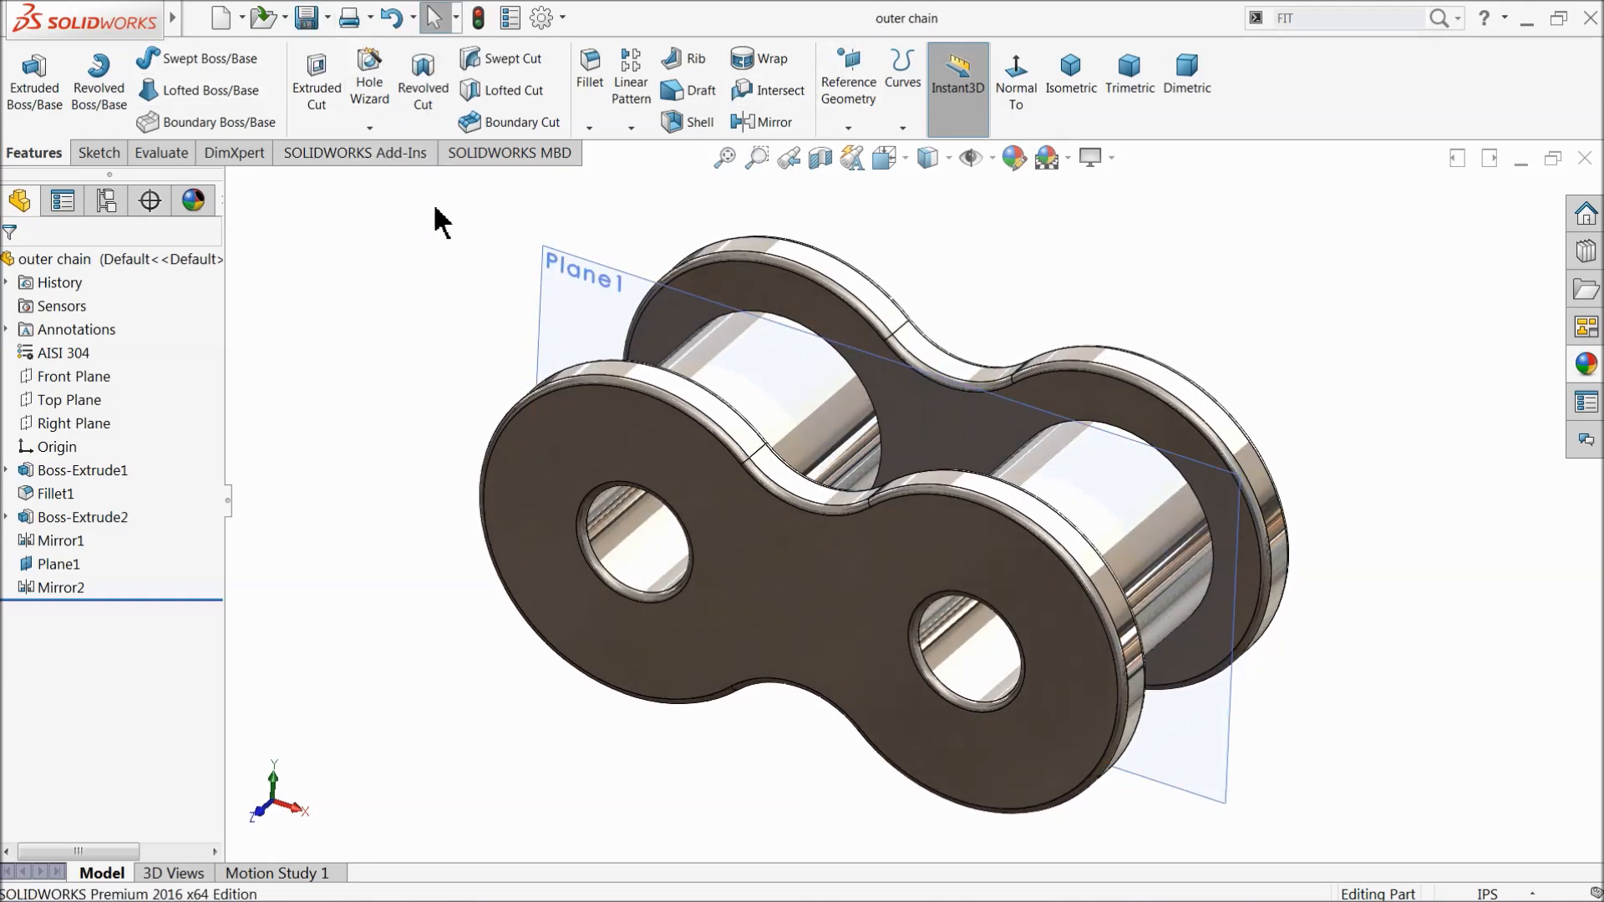
{"action": "scroll", "coordinate": [980, 460], "scroll_direction": "down", "scroll_amount": 2}
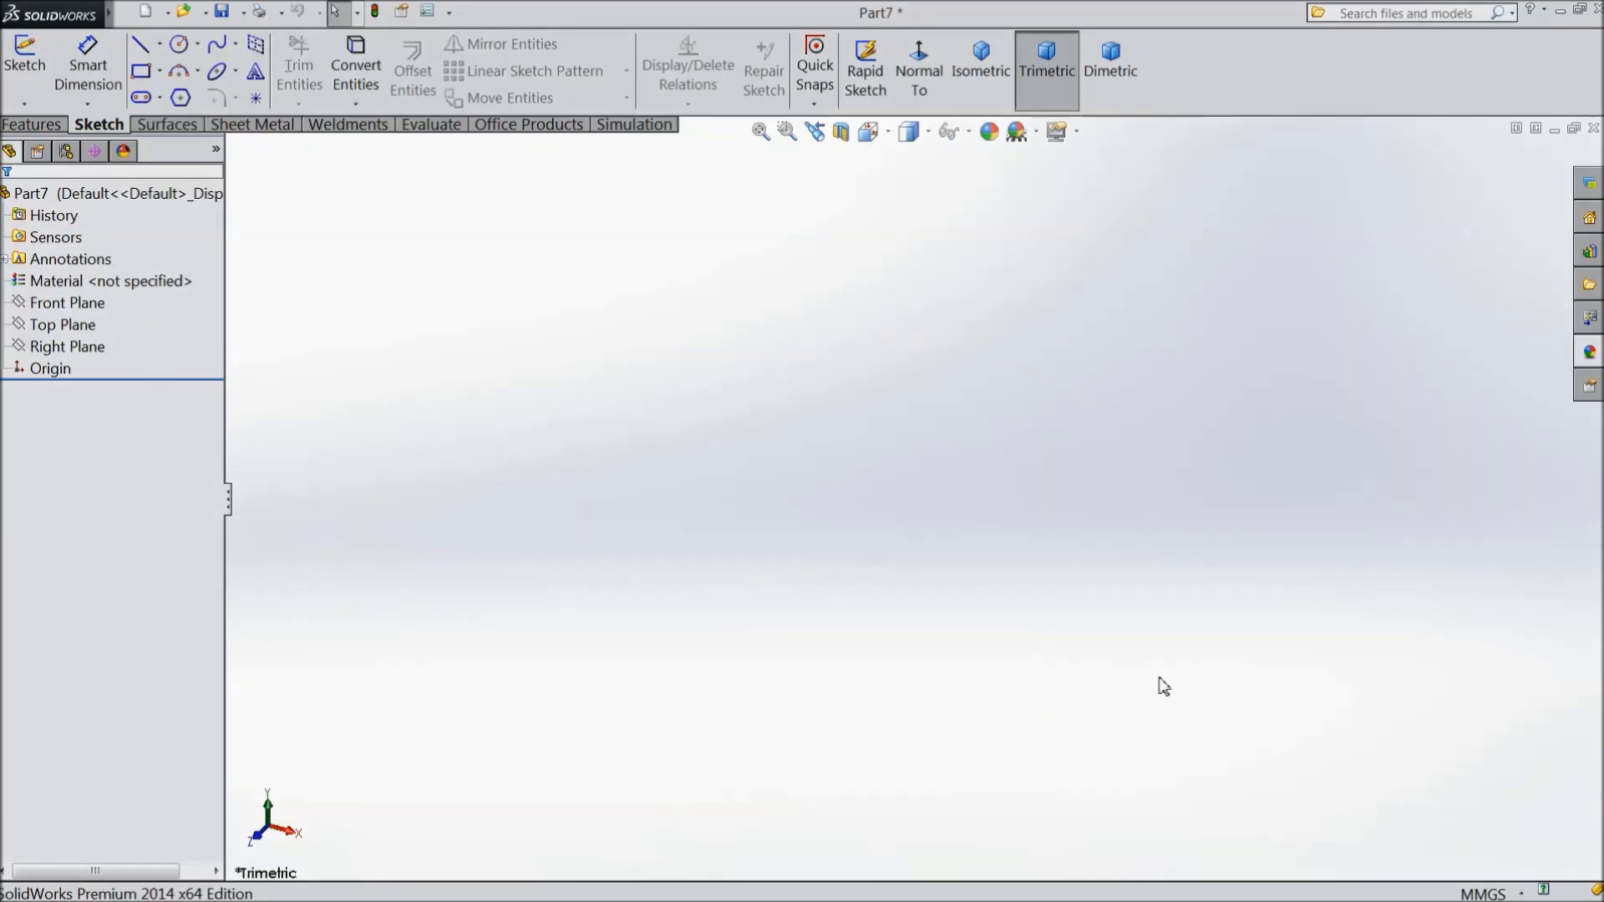
Set the new part's units to IPS (inch, pound, second) and start a sketch on the Front Plane
{"action": "left_click", "coordinate": [1462, 892]}
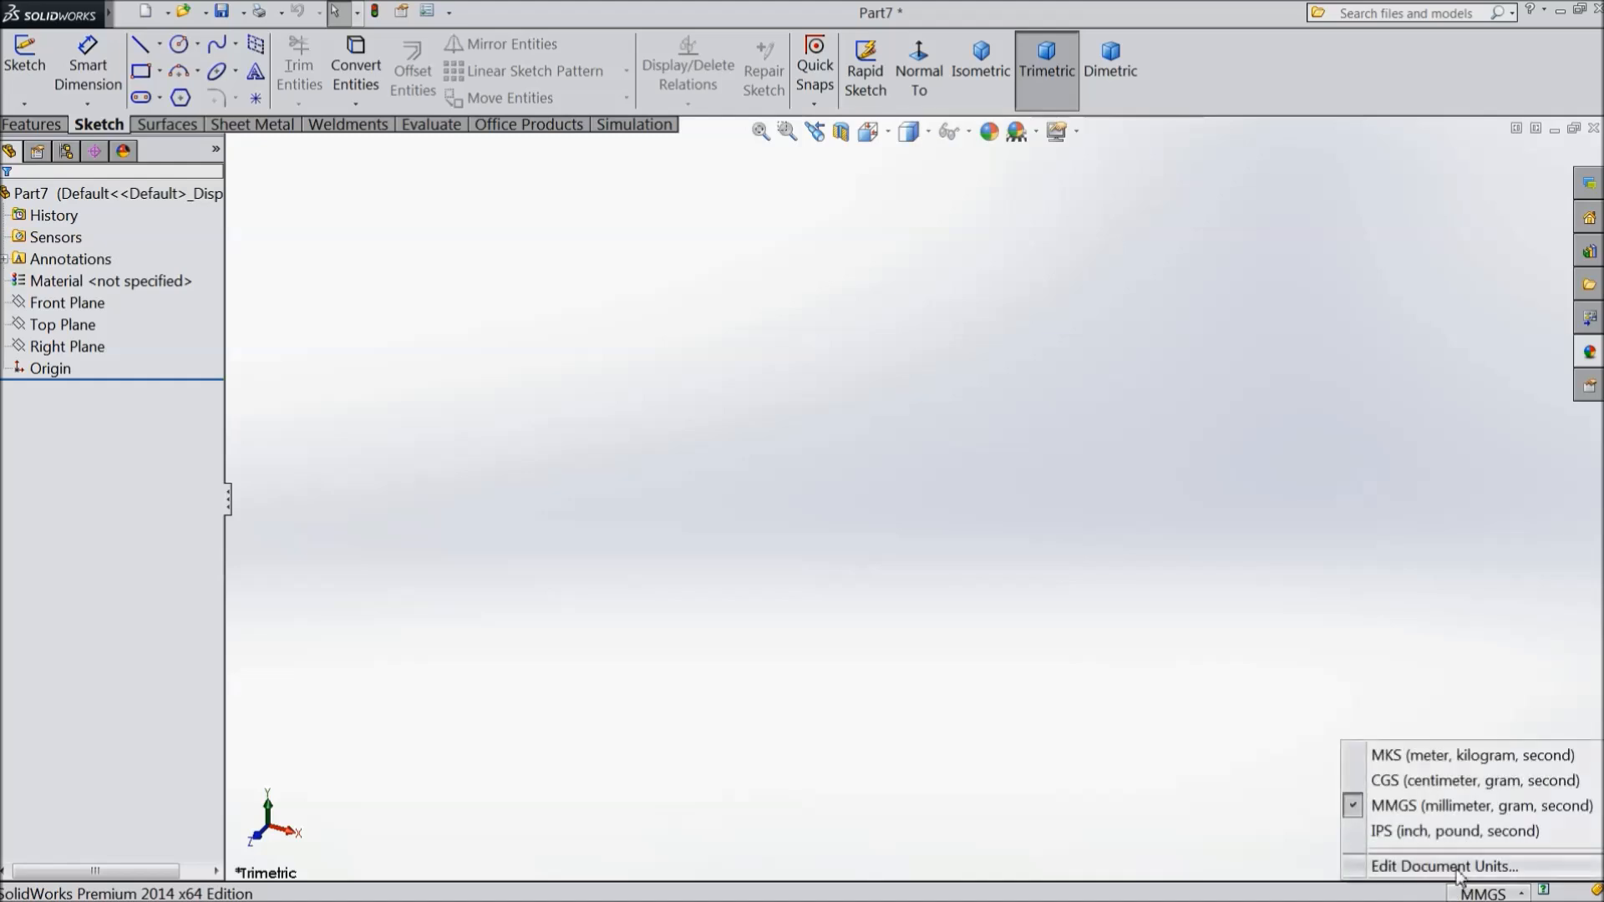
{"action": "left_click", "coordinate": [1403, 834]}
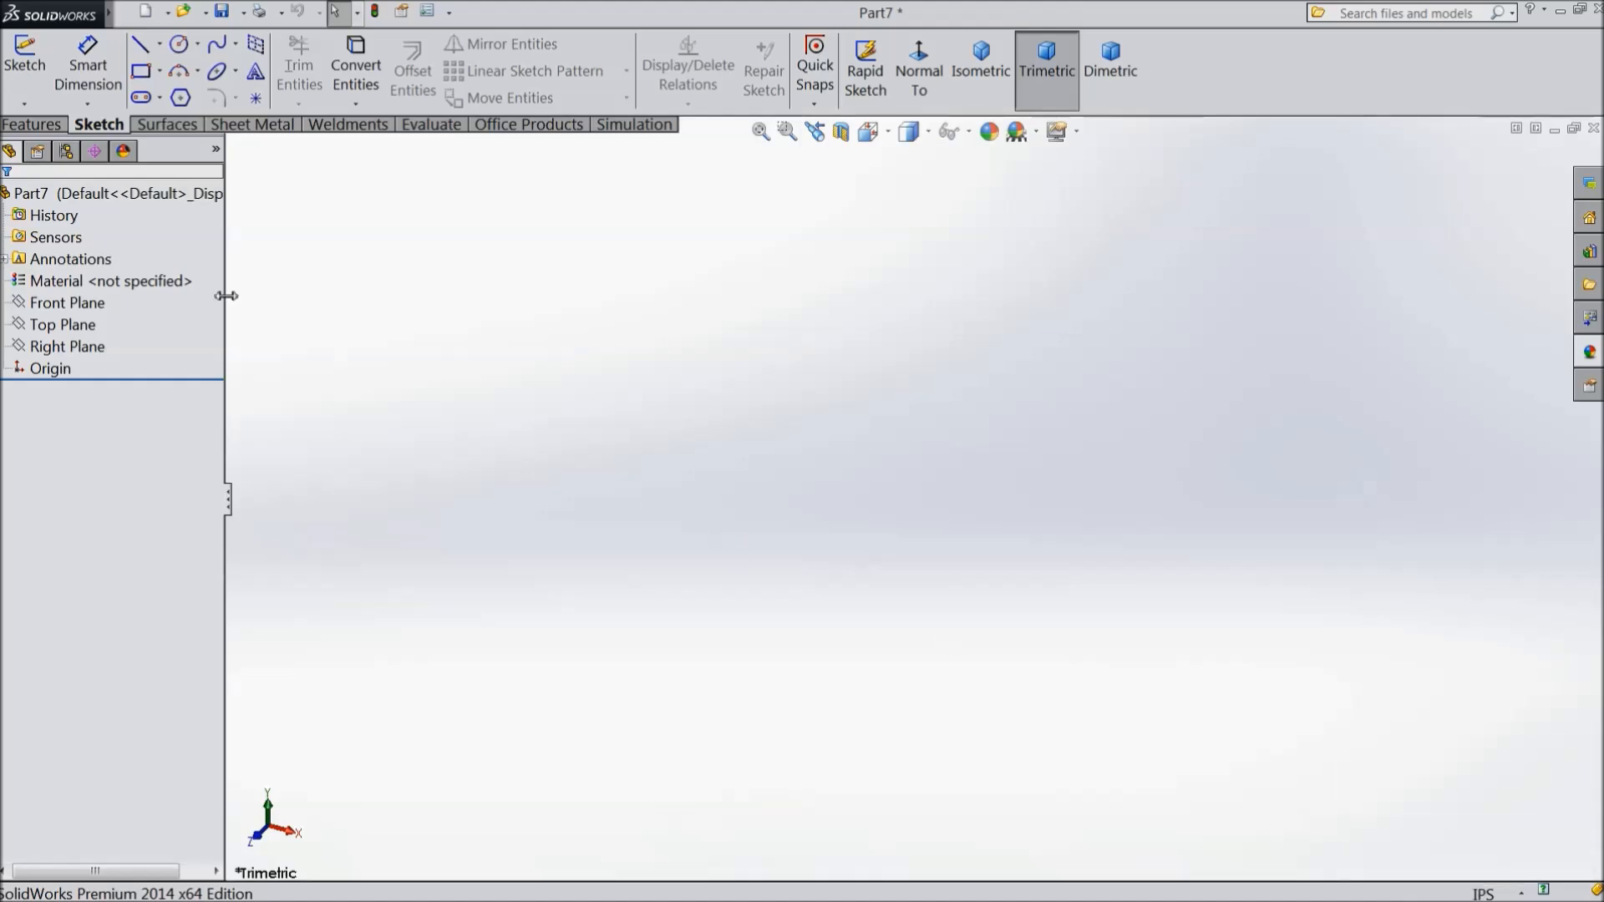
{"action": "left_click", "coordinate": [99, 306]}
{"action": "left_click", "coordinate": [107, 279]}
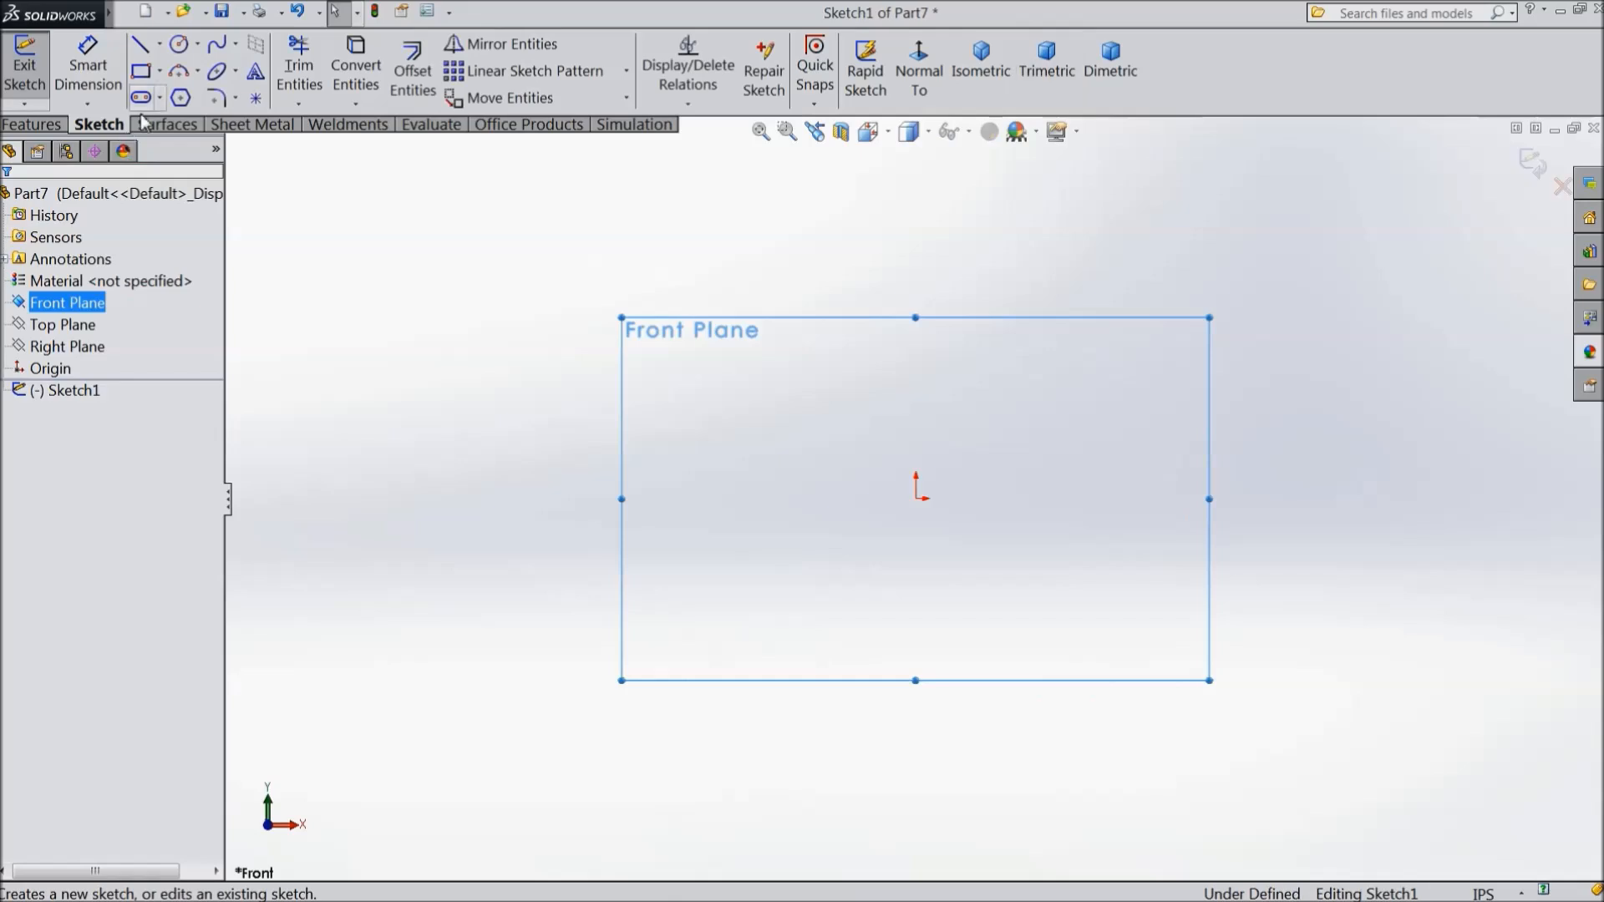
Sketch a horizontal centerline about 6.8 in long through the origin, extending farther to its right
{"action": "left_click", "coordinate": [160, 46]}
{"action": "left_click", "coordinate": [175, 97]}
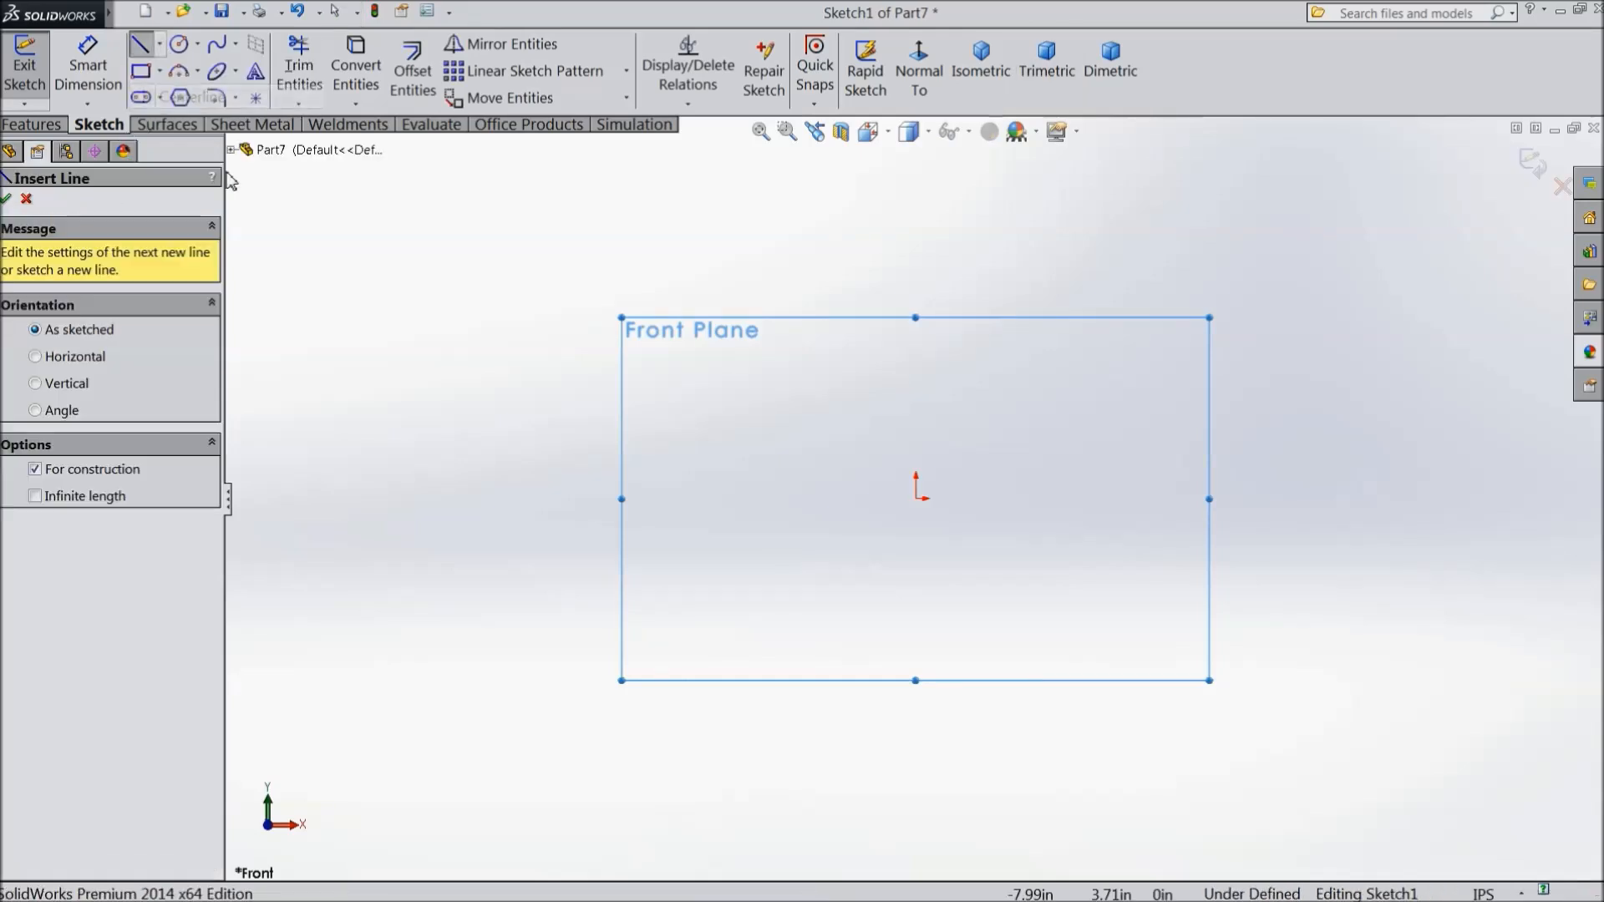
{"action": "left_click", "coordinate": [709, 500]}
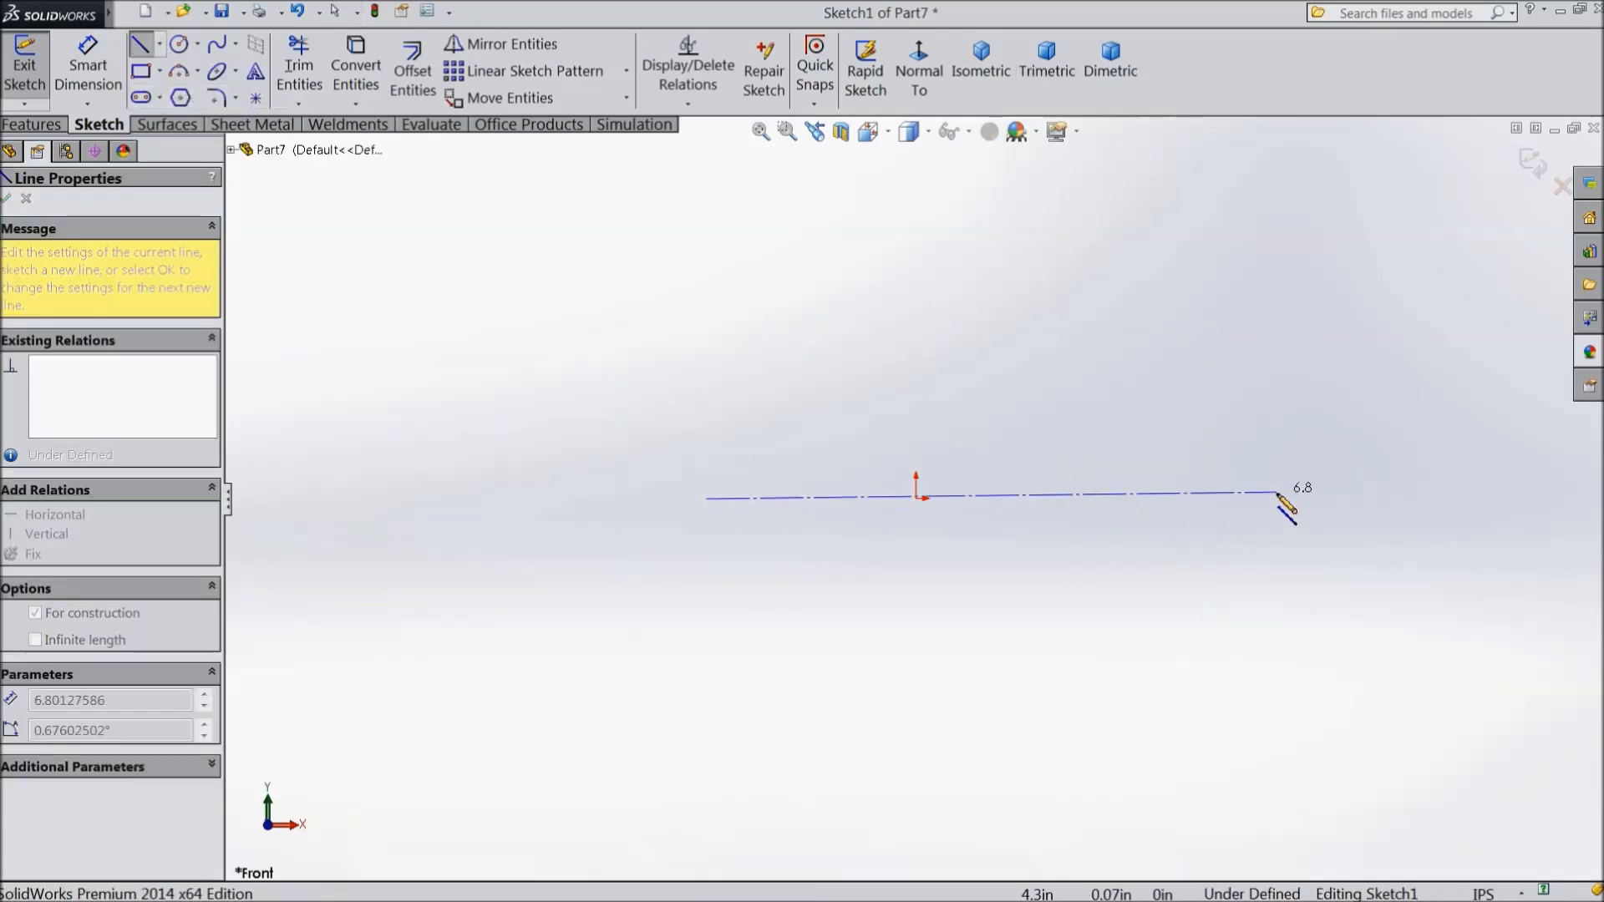
{"action": "left_click", "coordinate": [1276, 499]}
{"action": "right_click", "coordinate": [1281, 500]}
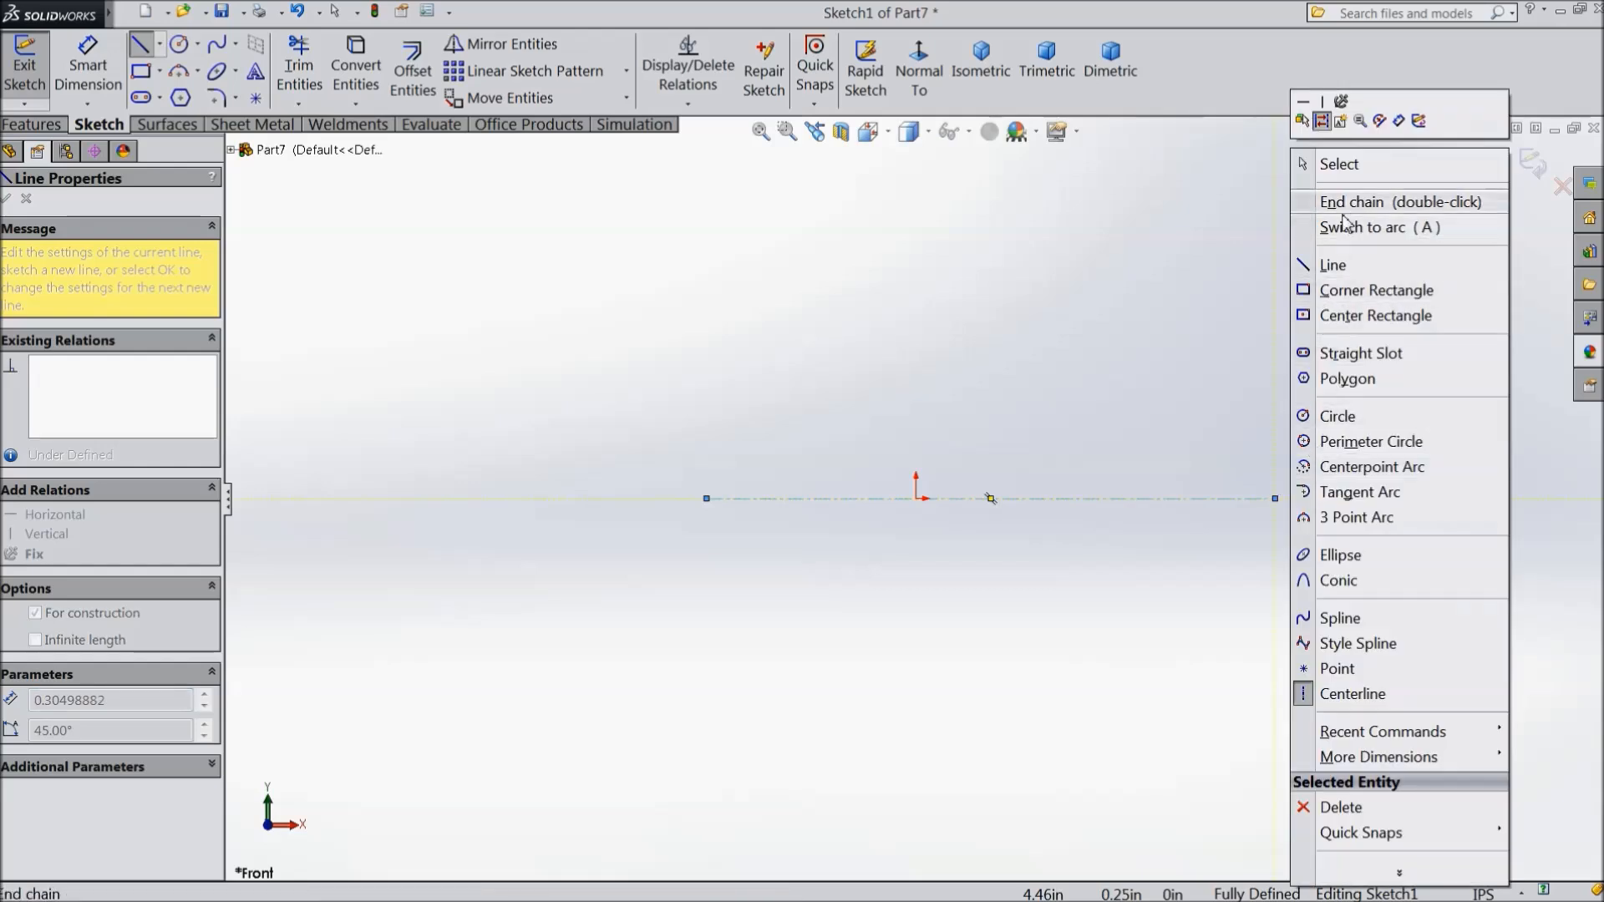
{"action": "left_click", "coordinate": [1316, 165]}
Sketch a vertical centerline through the origin, crossing the horizontal centerline
{"action": "left_click", "coordinate": [160, 47]}
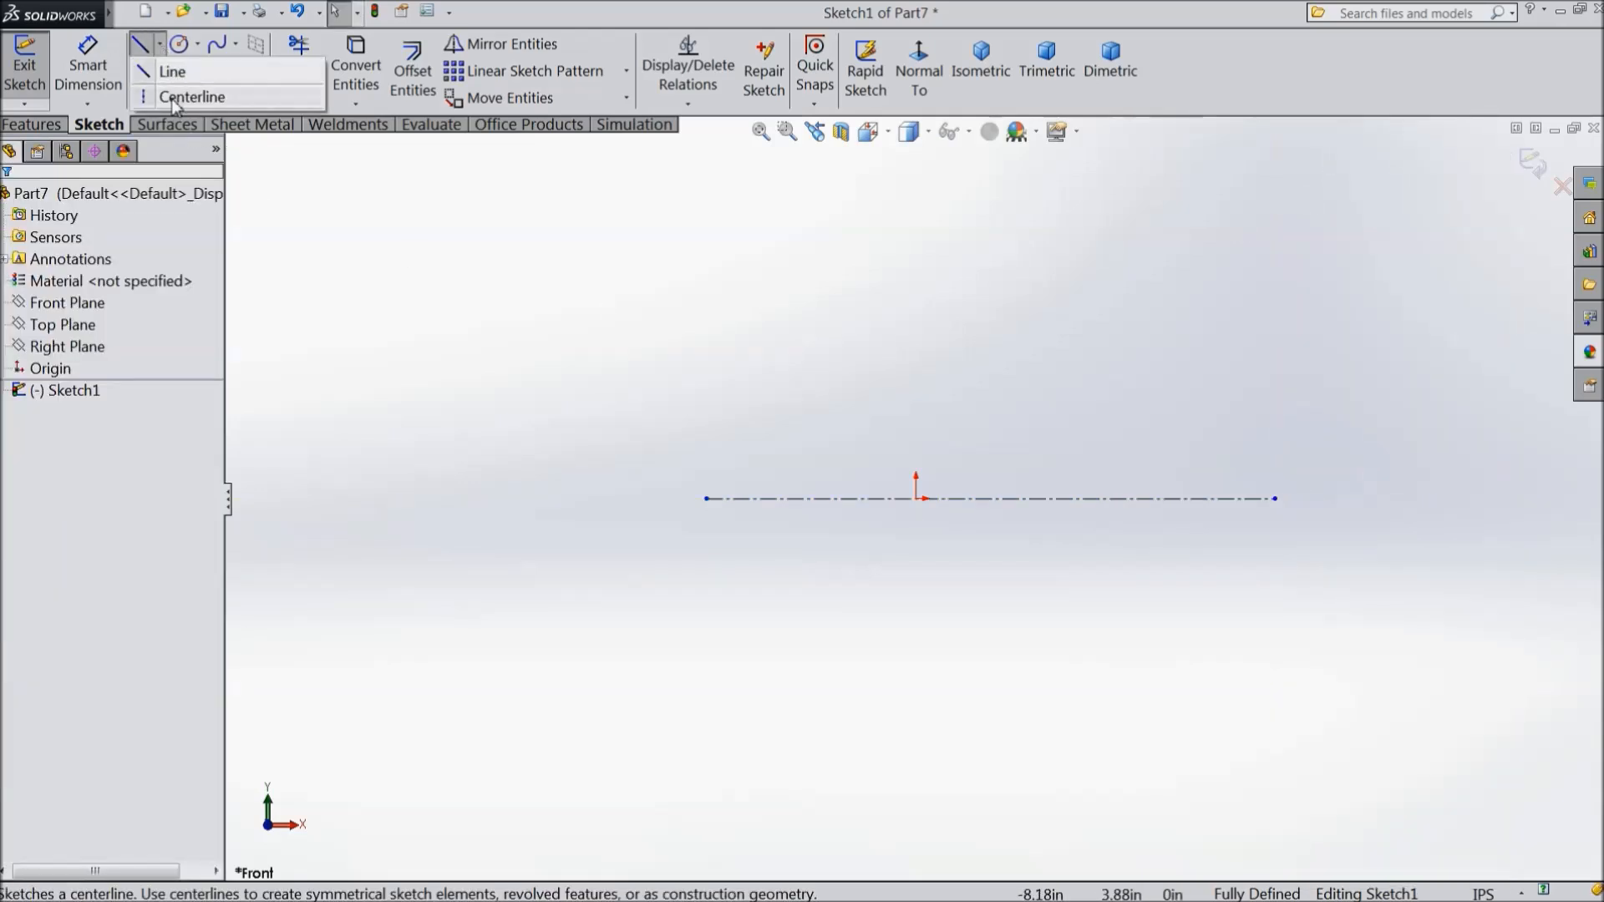
{"action": "left_click", "coordinate": [175, 97]}
{"action": "left_click", "coordinate": [917, 282]}
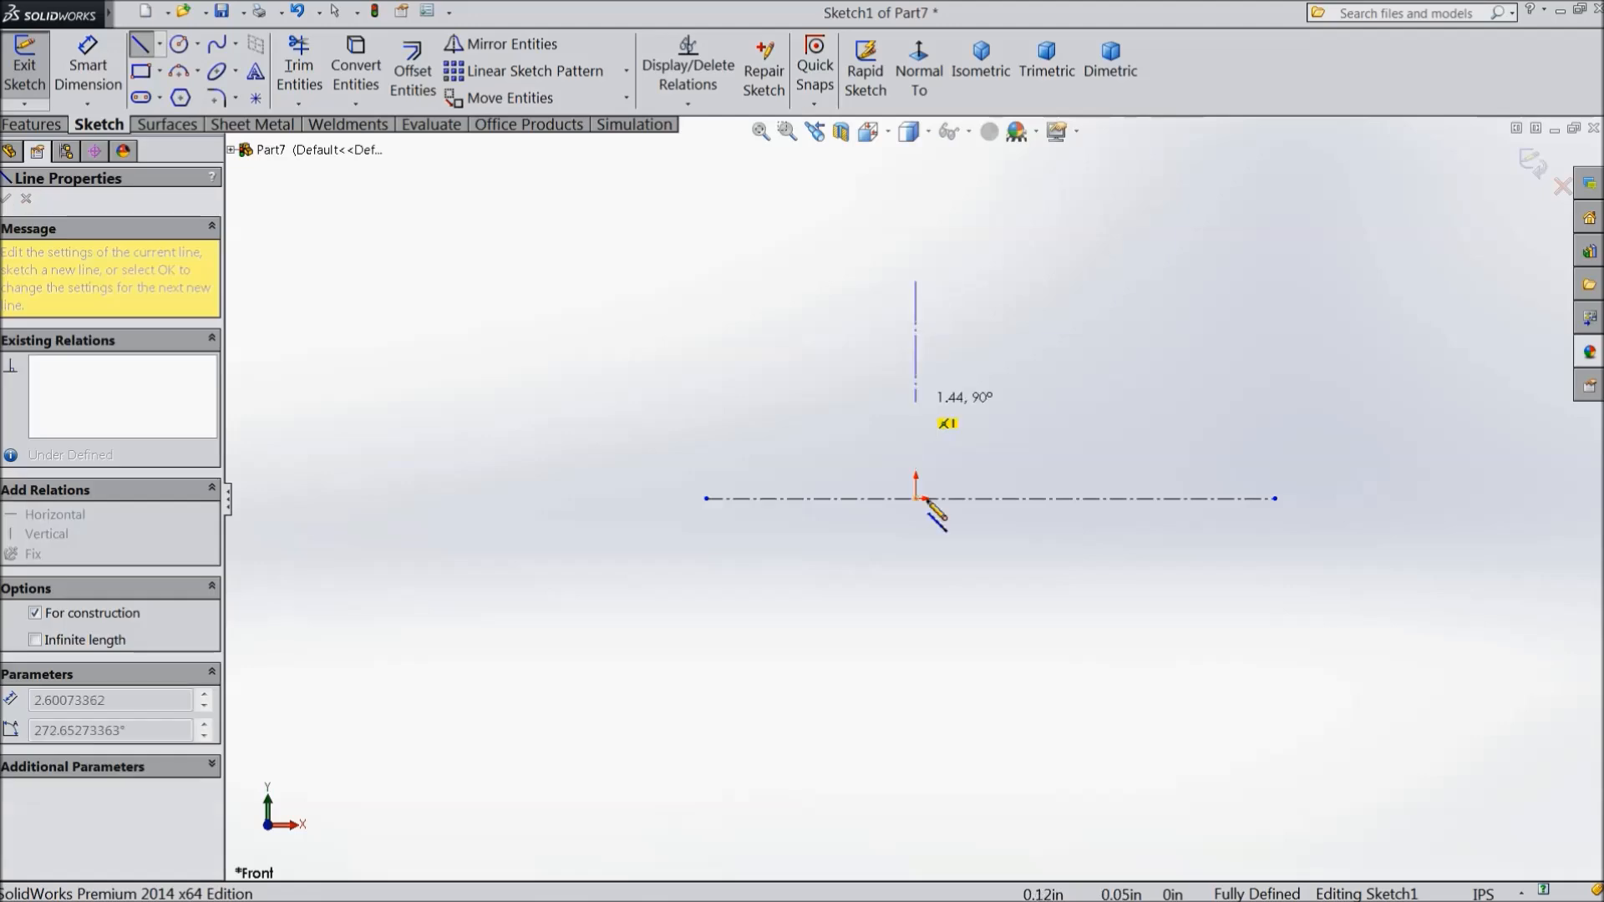
{"action": "left_click", "coordinate": [917, 672]}
{"action": "right_click", "coordinate": [919, 673]}
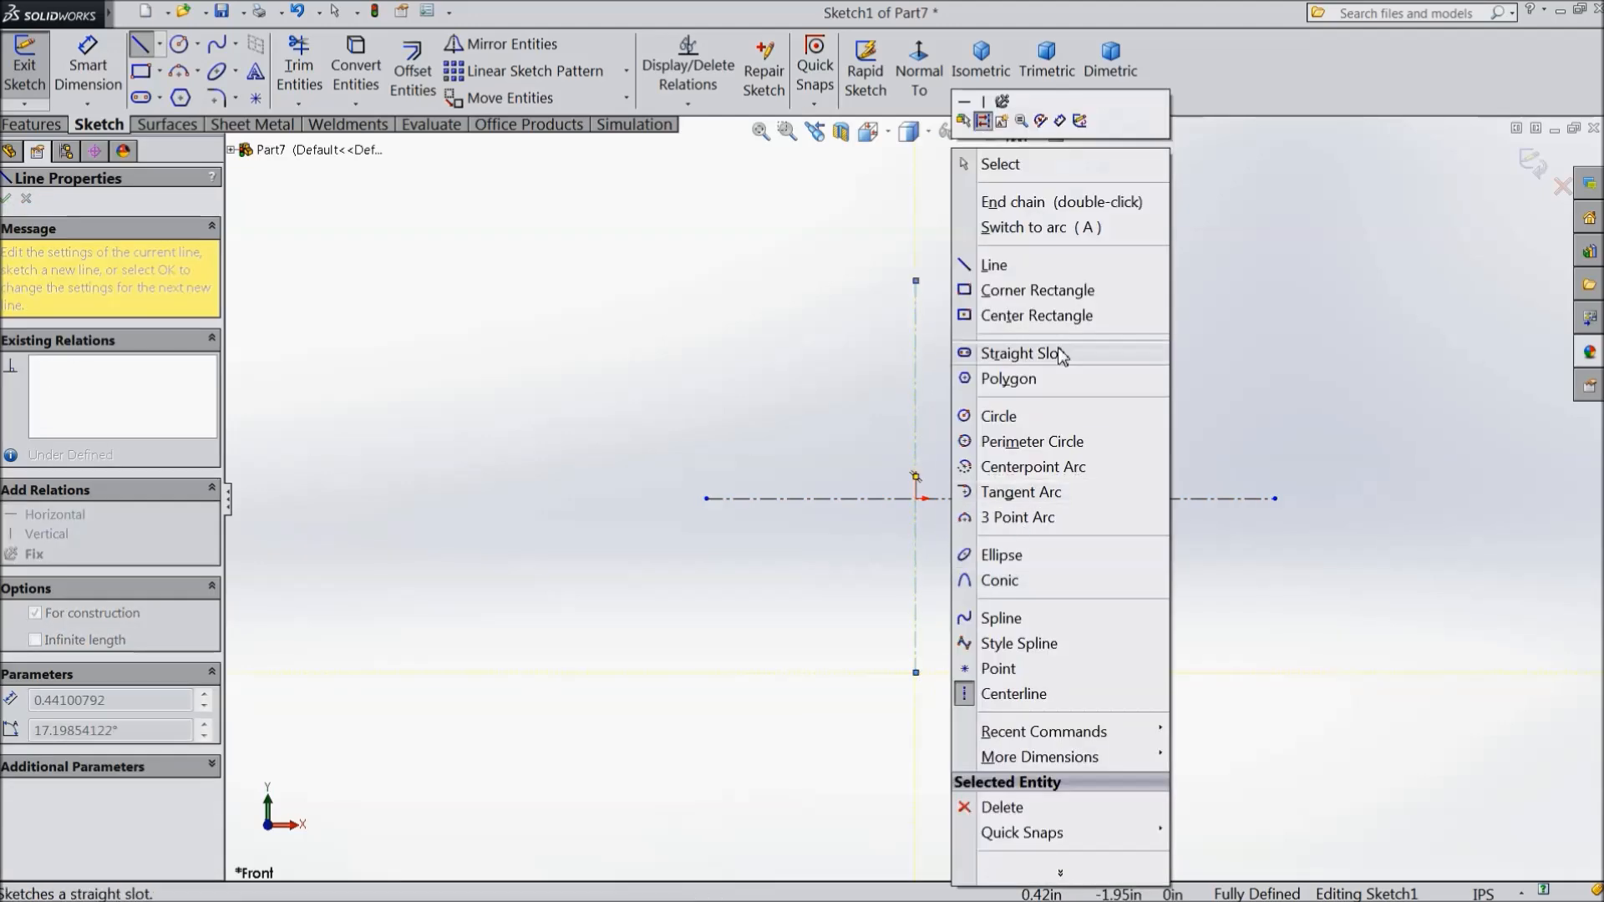
{"action": "left_click", "coordinate": [1026, 166]}
Sketch two concentric circles centred on the horizontal centerline, to the right of the origin, with radii of about 0.36 and 0.88 in
{"action": "left_click", "coordinate": [178, 43]}
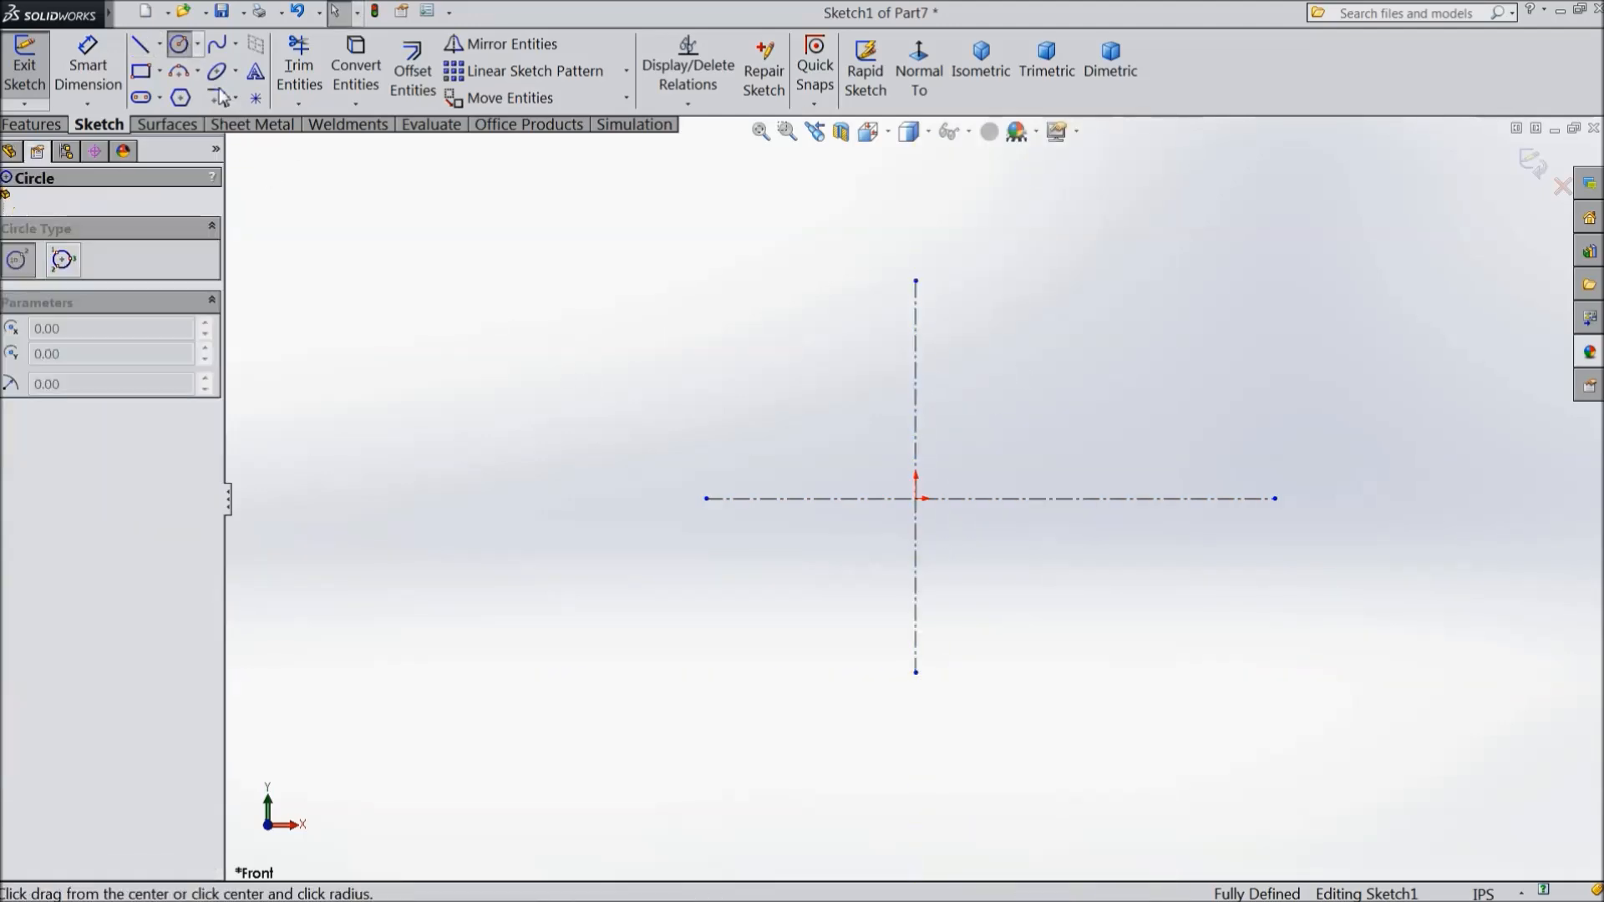
{"action": "left_click", "coordinate": [1038, 499]}
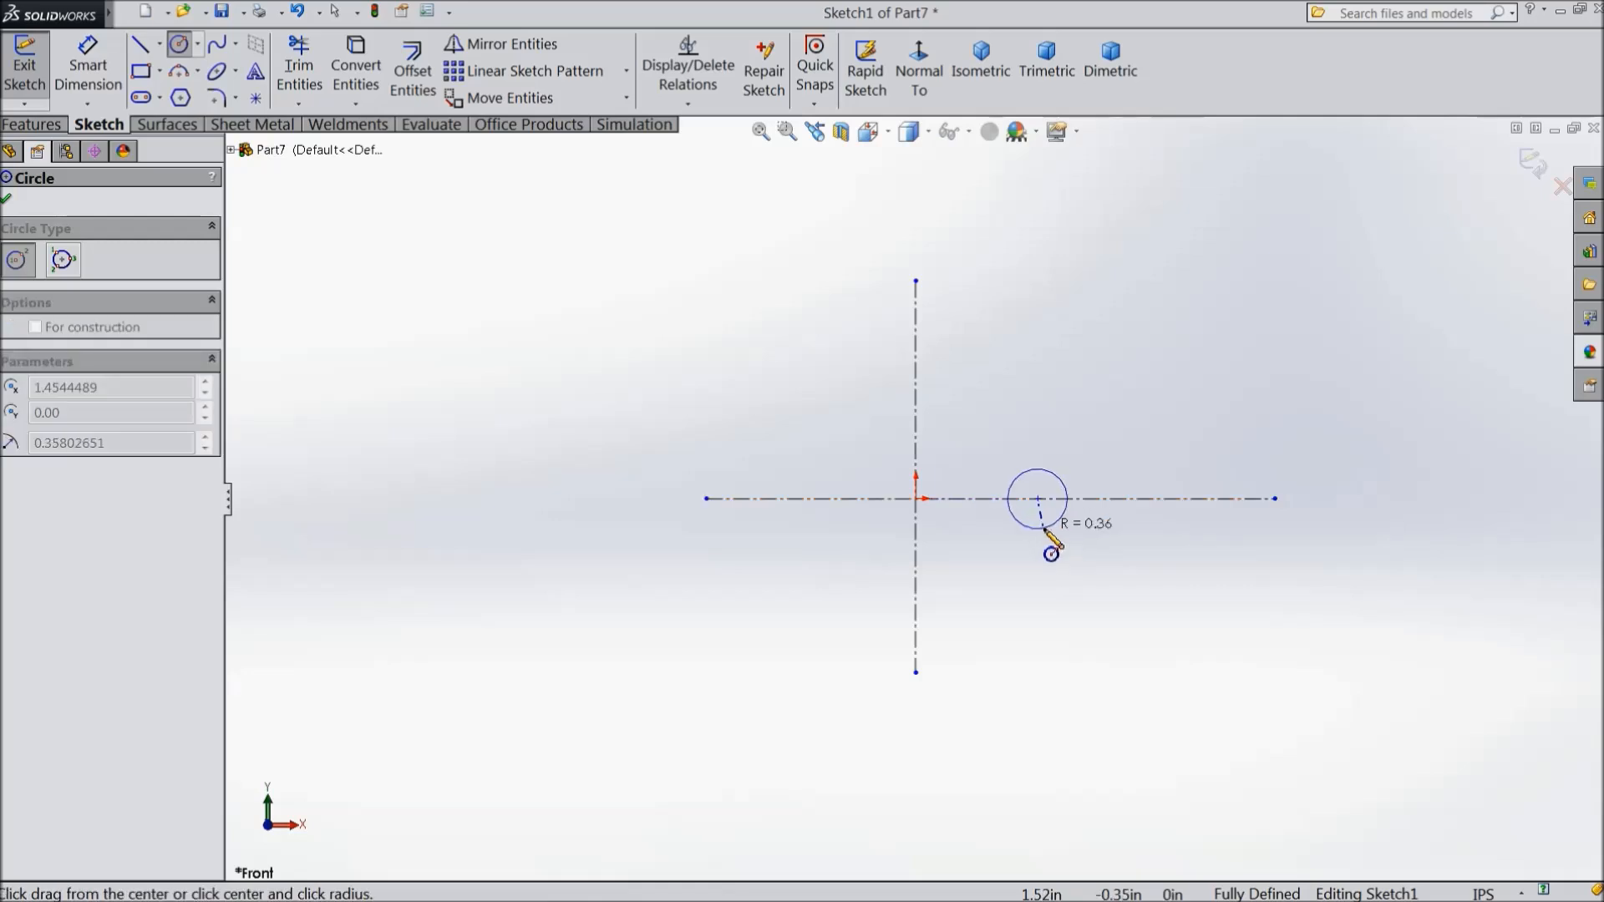
{"action": "left_click", "coordinate": [1049, 527]}
{"action": "left_click", "coordinate": [1037, 499]}
{"action": "left_click", "coordinate": [1063, 595]}
{"action": "scroll", "coordinate": [1053, 552], "scroll_direction": "down", "scroll_amount": 2}
Dimension the outer circle's diameter as 0.425 in
{"action": "left_click", "coordinate": [109, 86]}
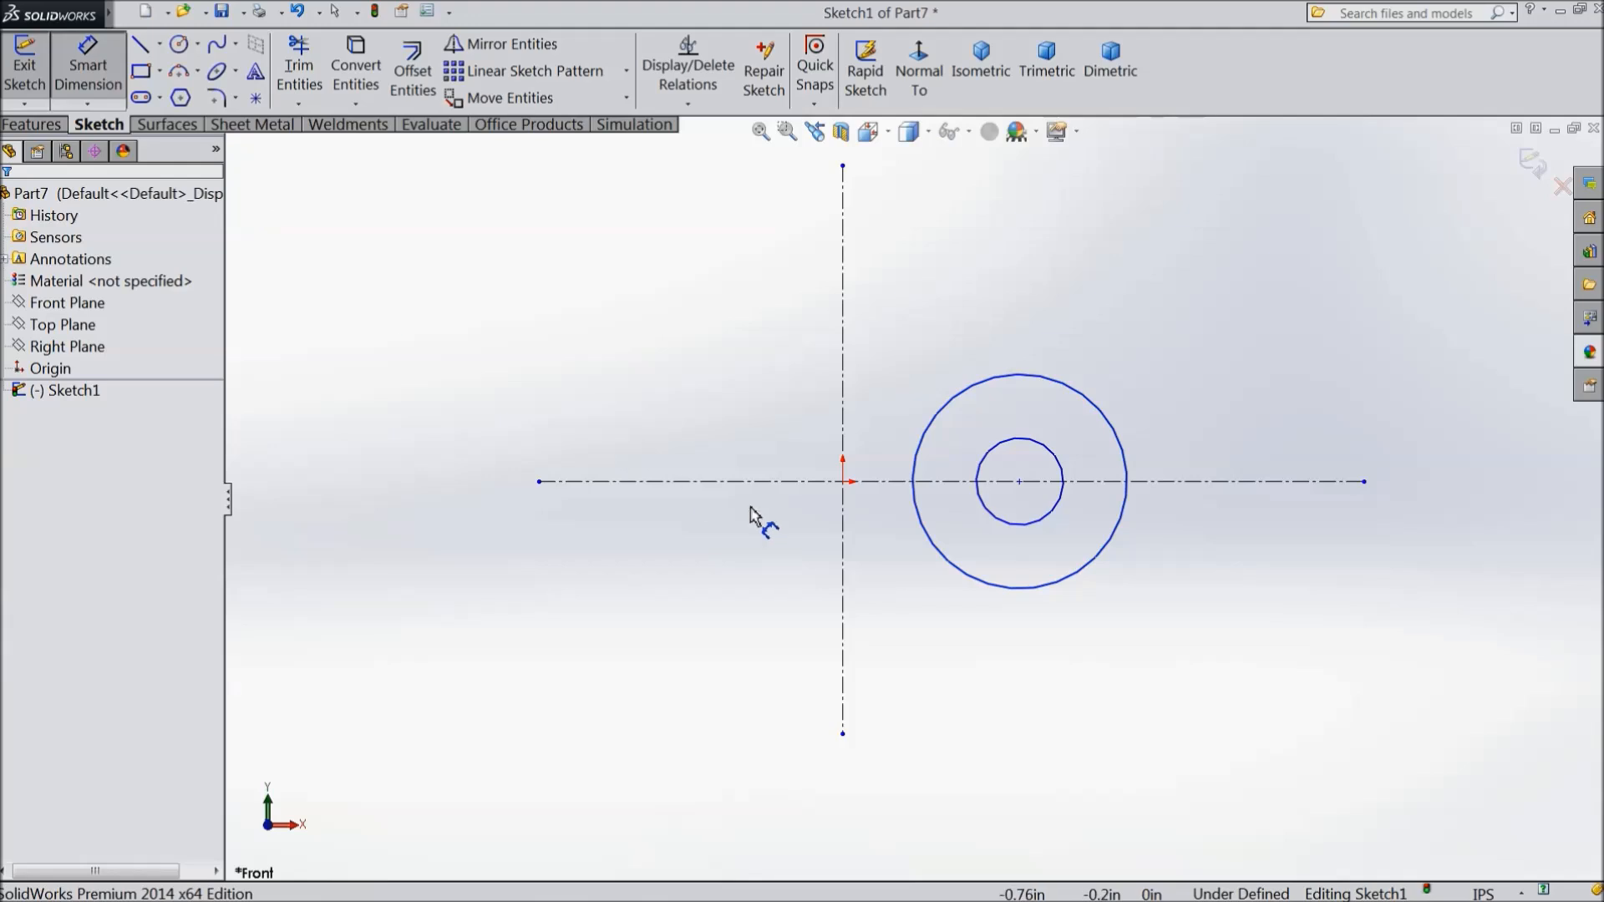
{"action": "left_click", "coordinate": [1100, 557]}
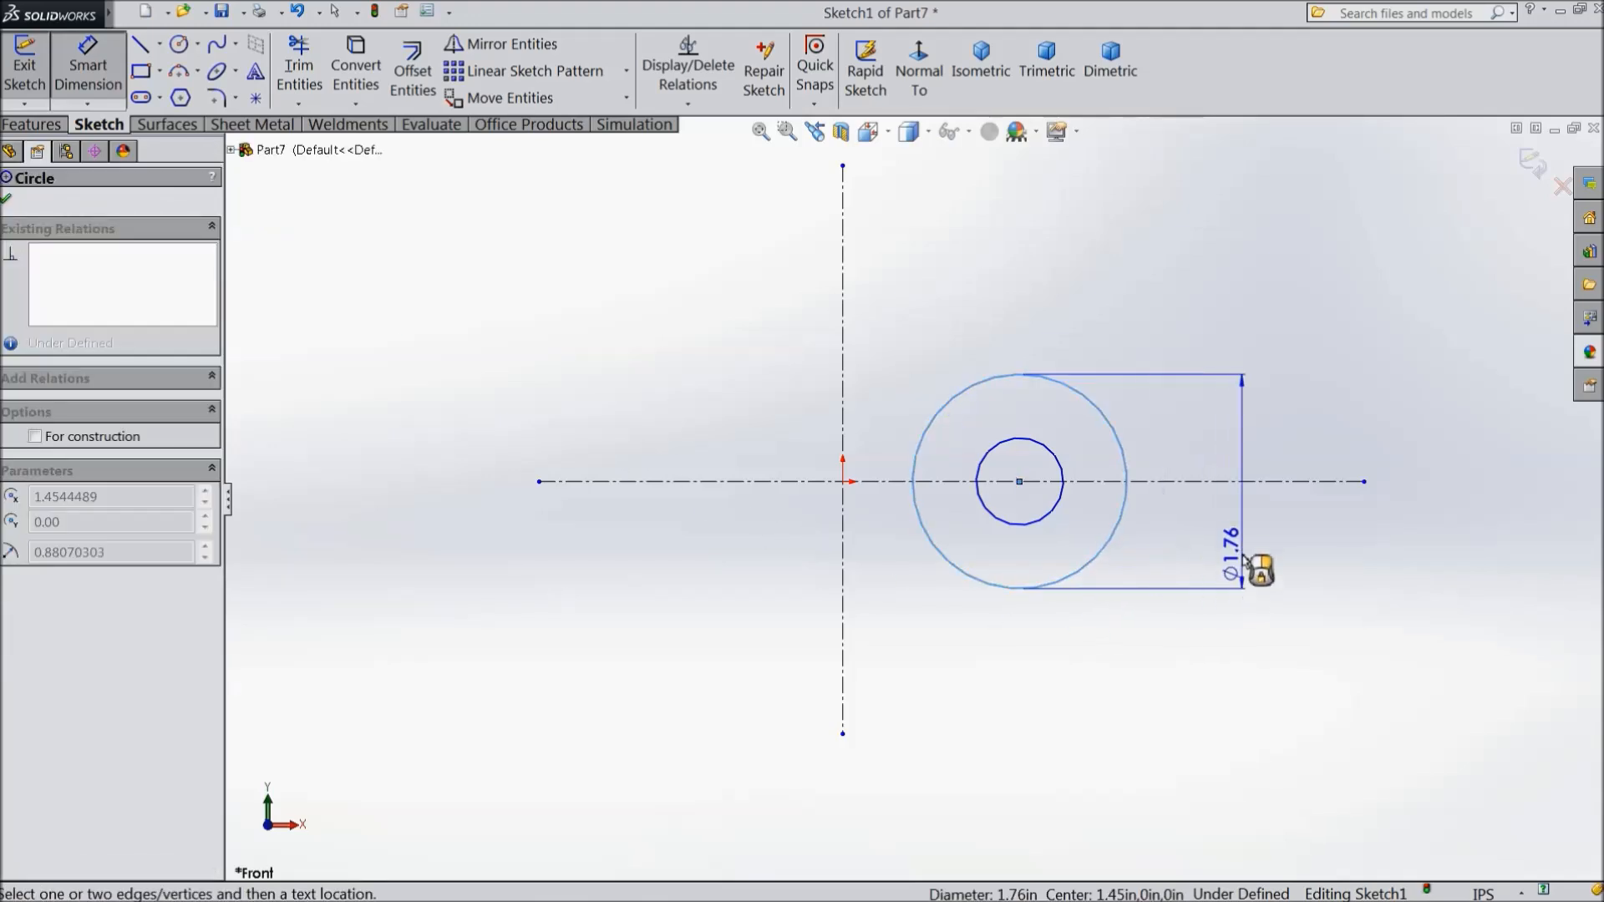
{"action": "left_click", "coordinate": [1262, 530]}
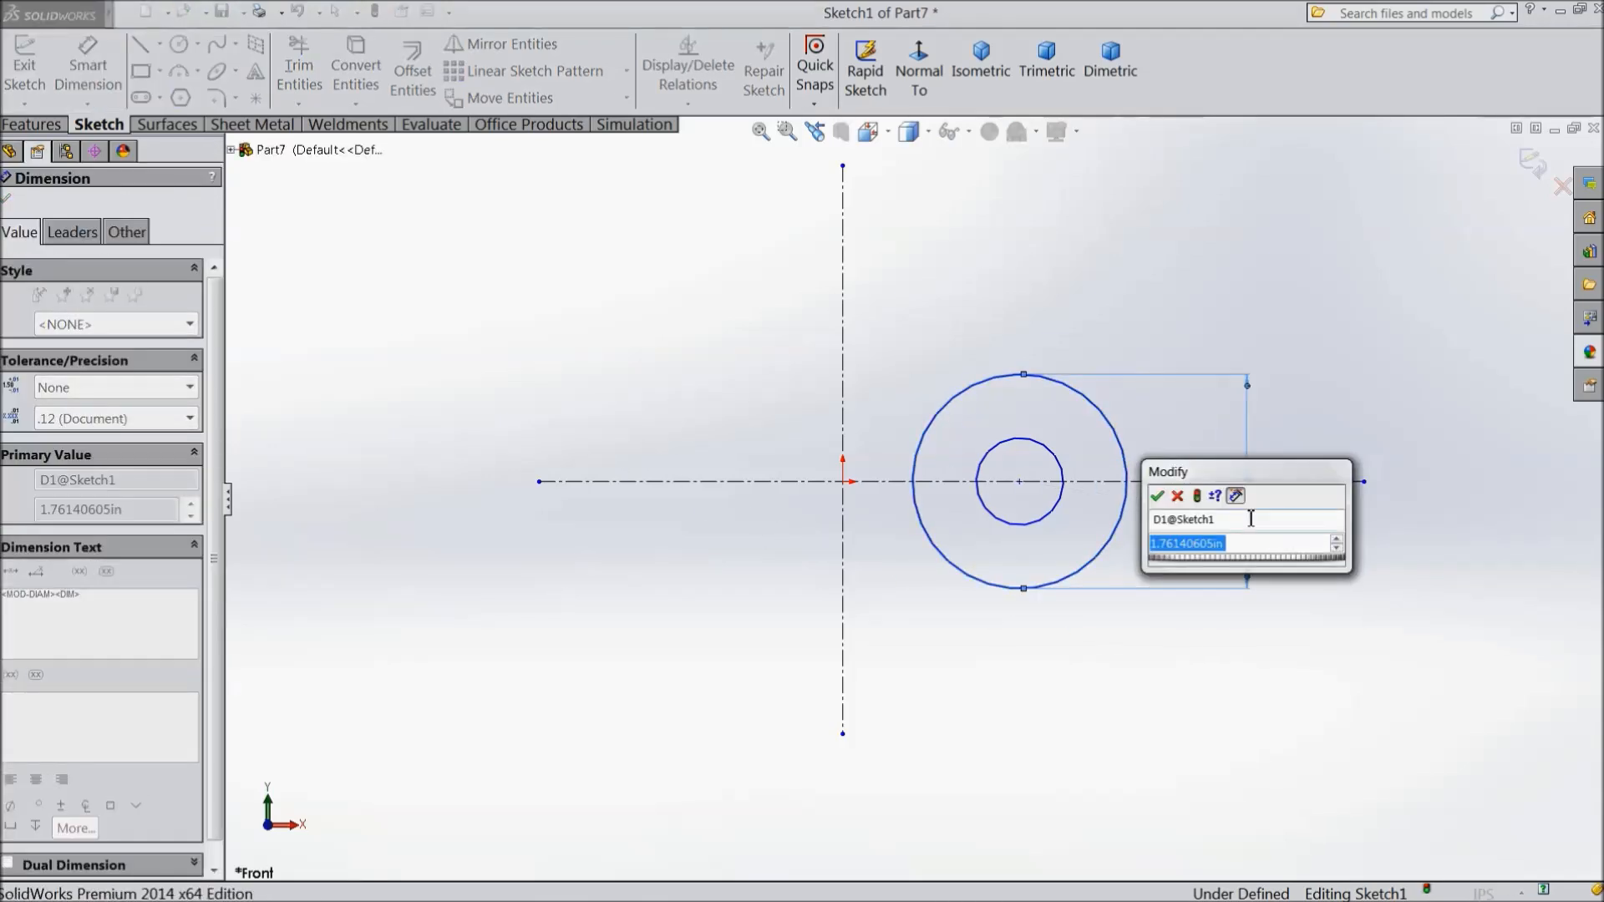
{"action": "type", "text": "0.425"}
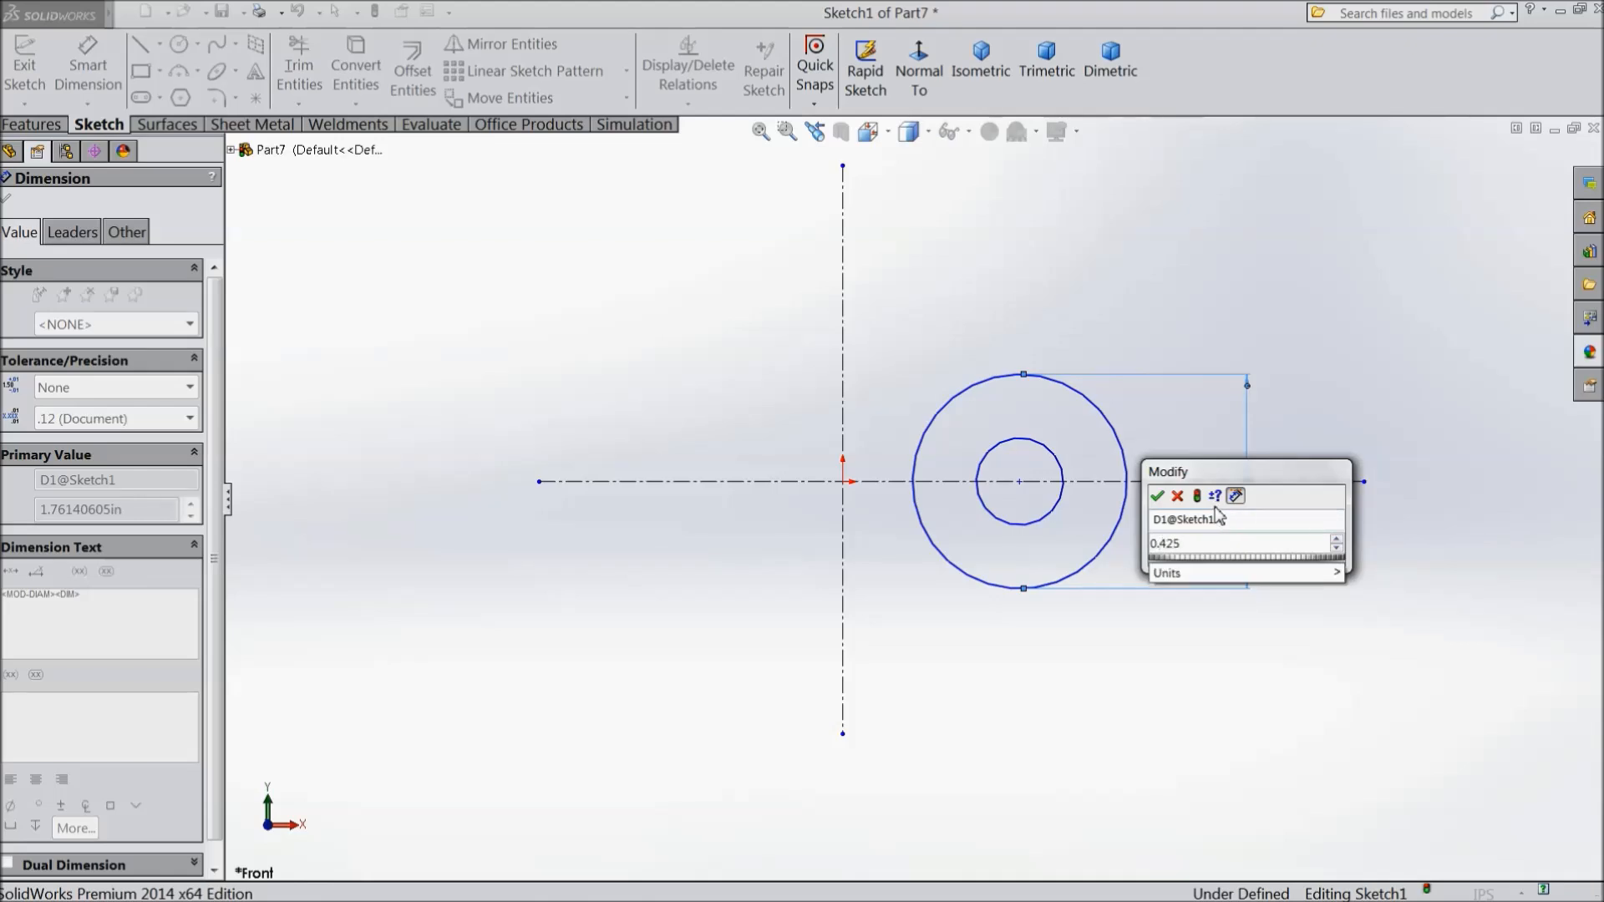
{"action": "left_click", "coordinate": [1159, 496]}
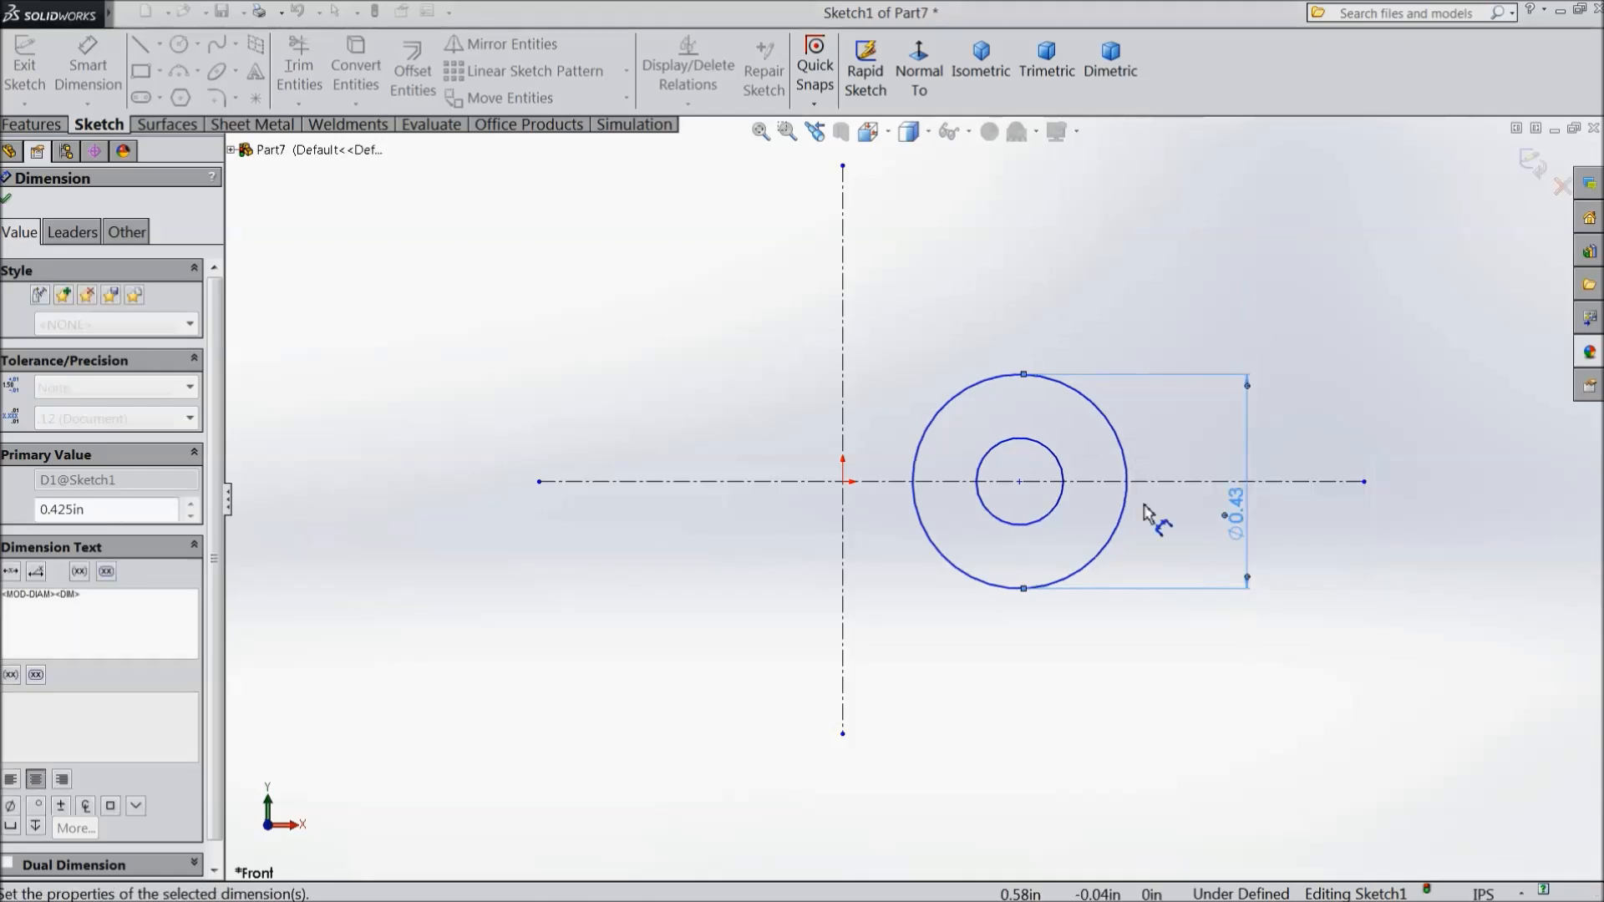
Dimension the inner circle's diameter as 0.156 in
{"action": "left_click", "coordinate": [1041, 520]}
{"action": "left_click", "coordinate": [1035, 693]}
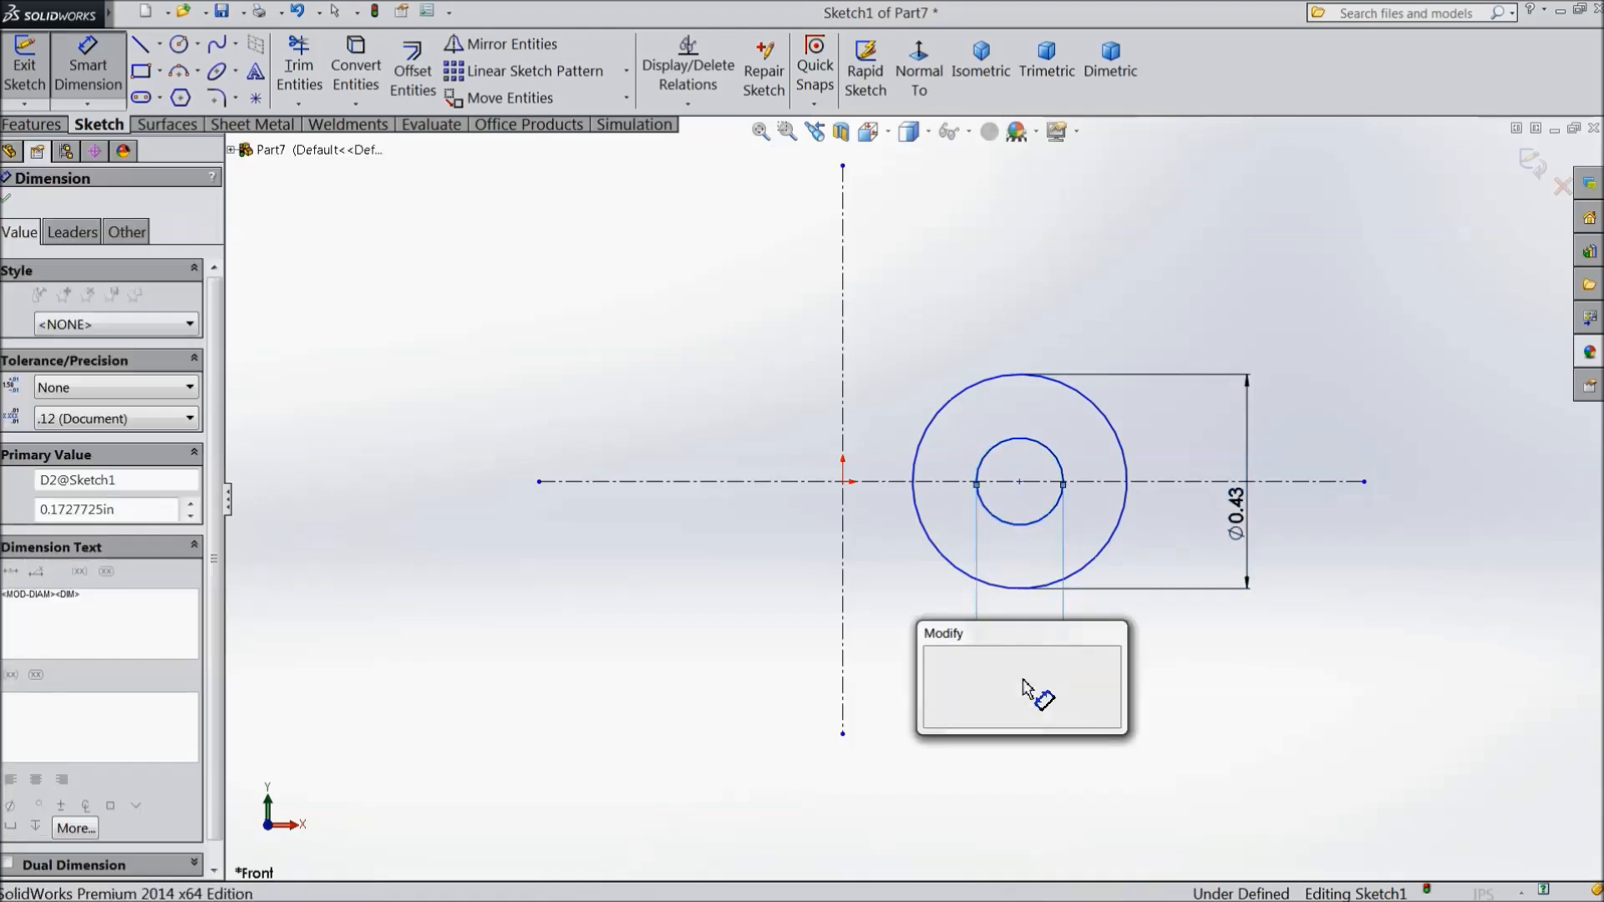
{"action": "type", "text": "0.156"}
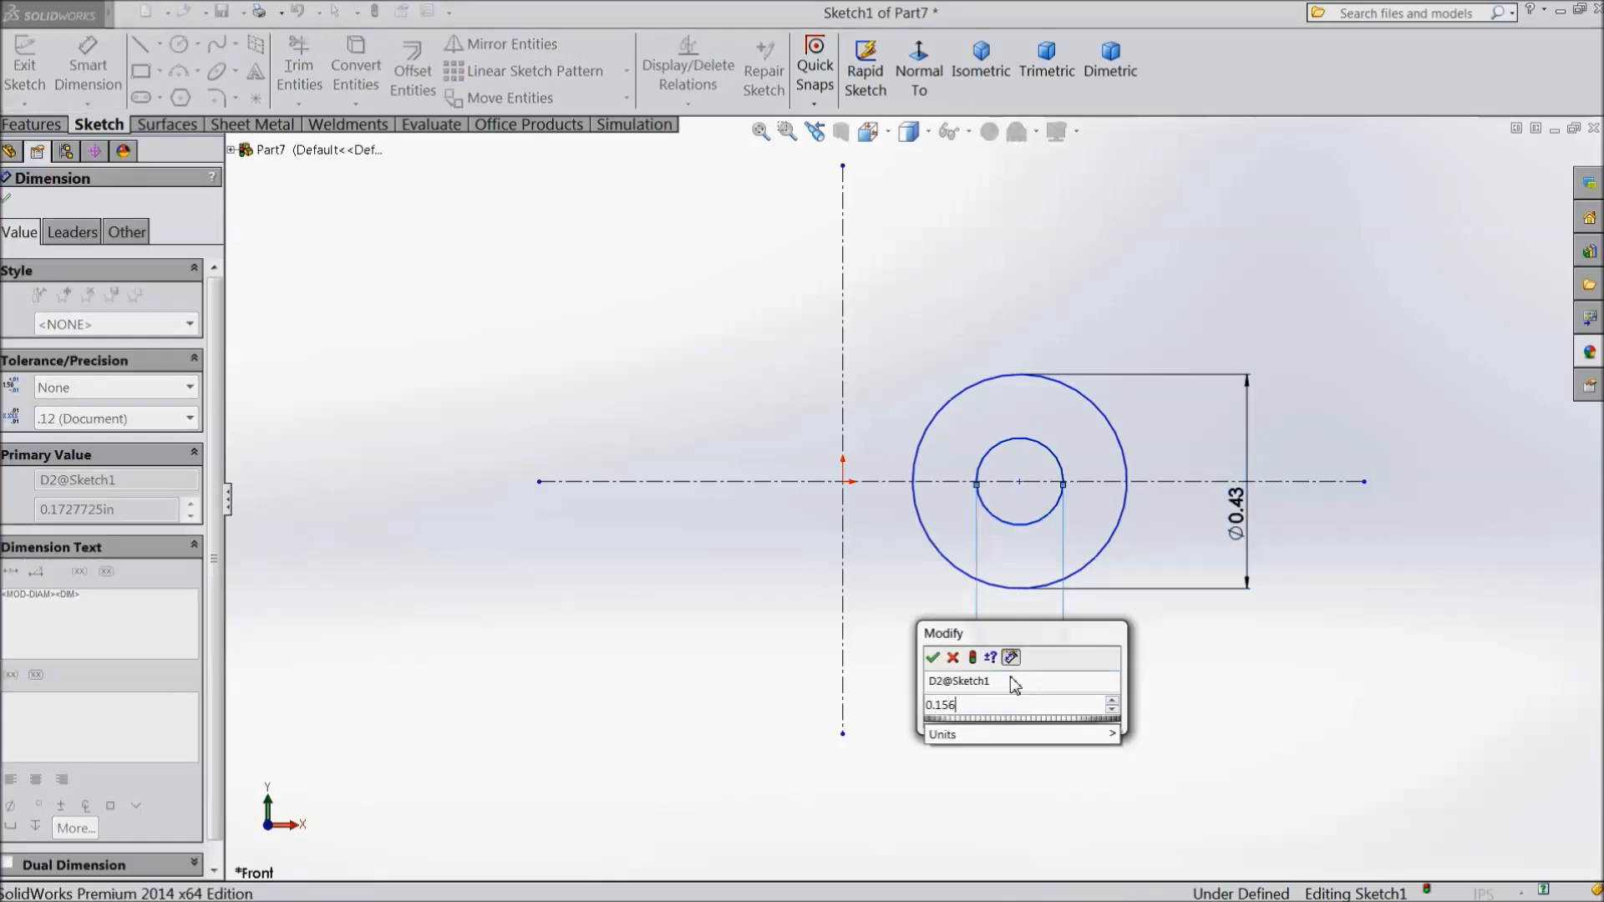
{"action": "left_click", "coordinate": [934, 660]}
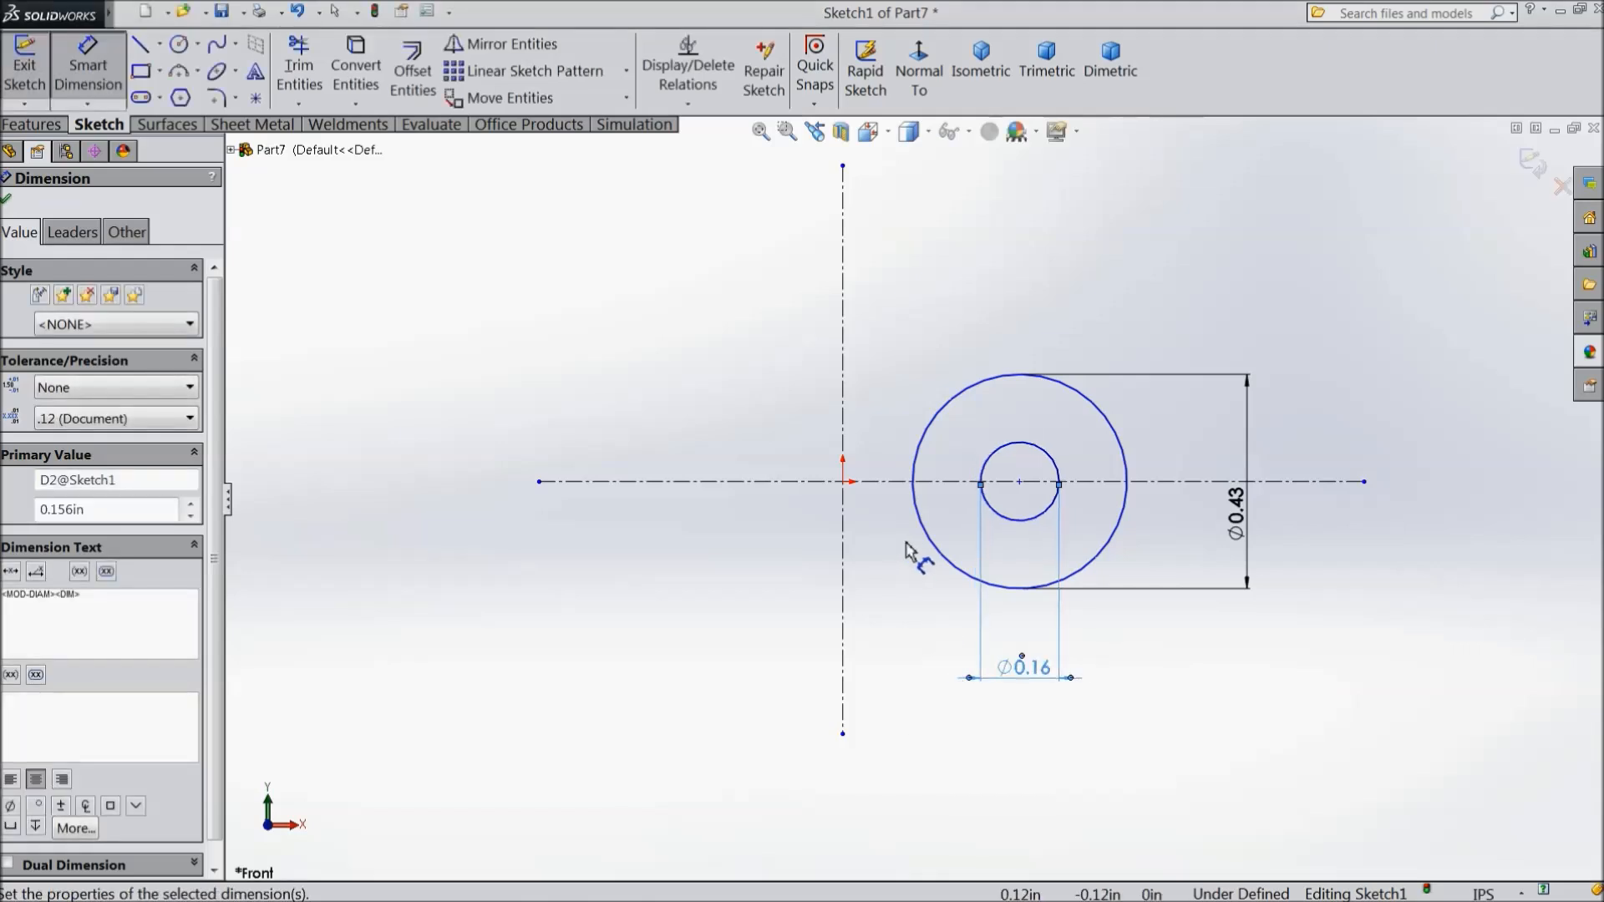
Dimension the distance from the circles' centre to the vertical centerline as 0.25 in
{"action": "left_click", "coordinate": [1032, 519]}
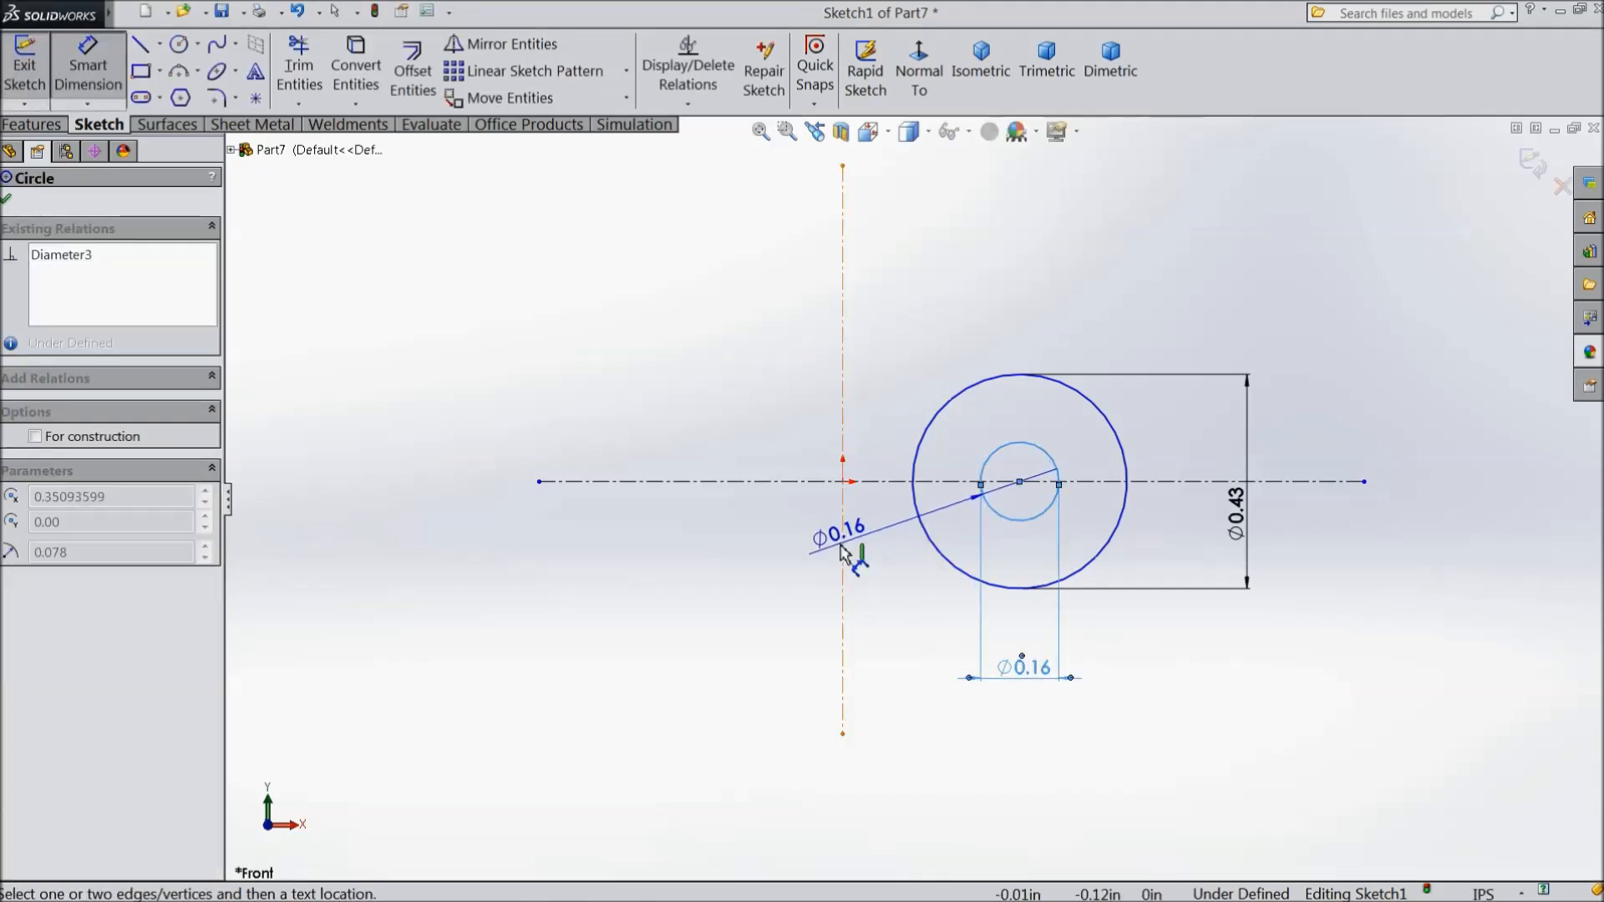
{"action": "left_click", "coordinate": [843, 553]}
{"action": "left_click", "coordinate": [932, 743]}
{"action": "type", "text": "0.25"}
{"action": "left_click", "coordinate": [834, 706]}
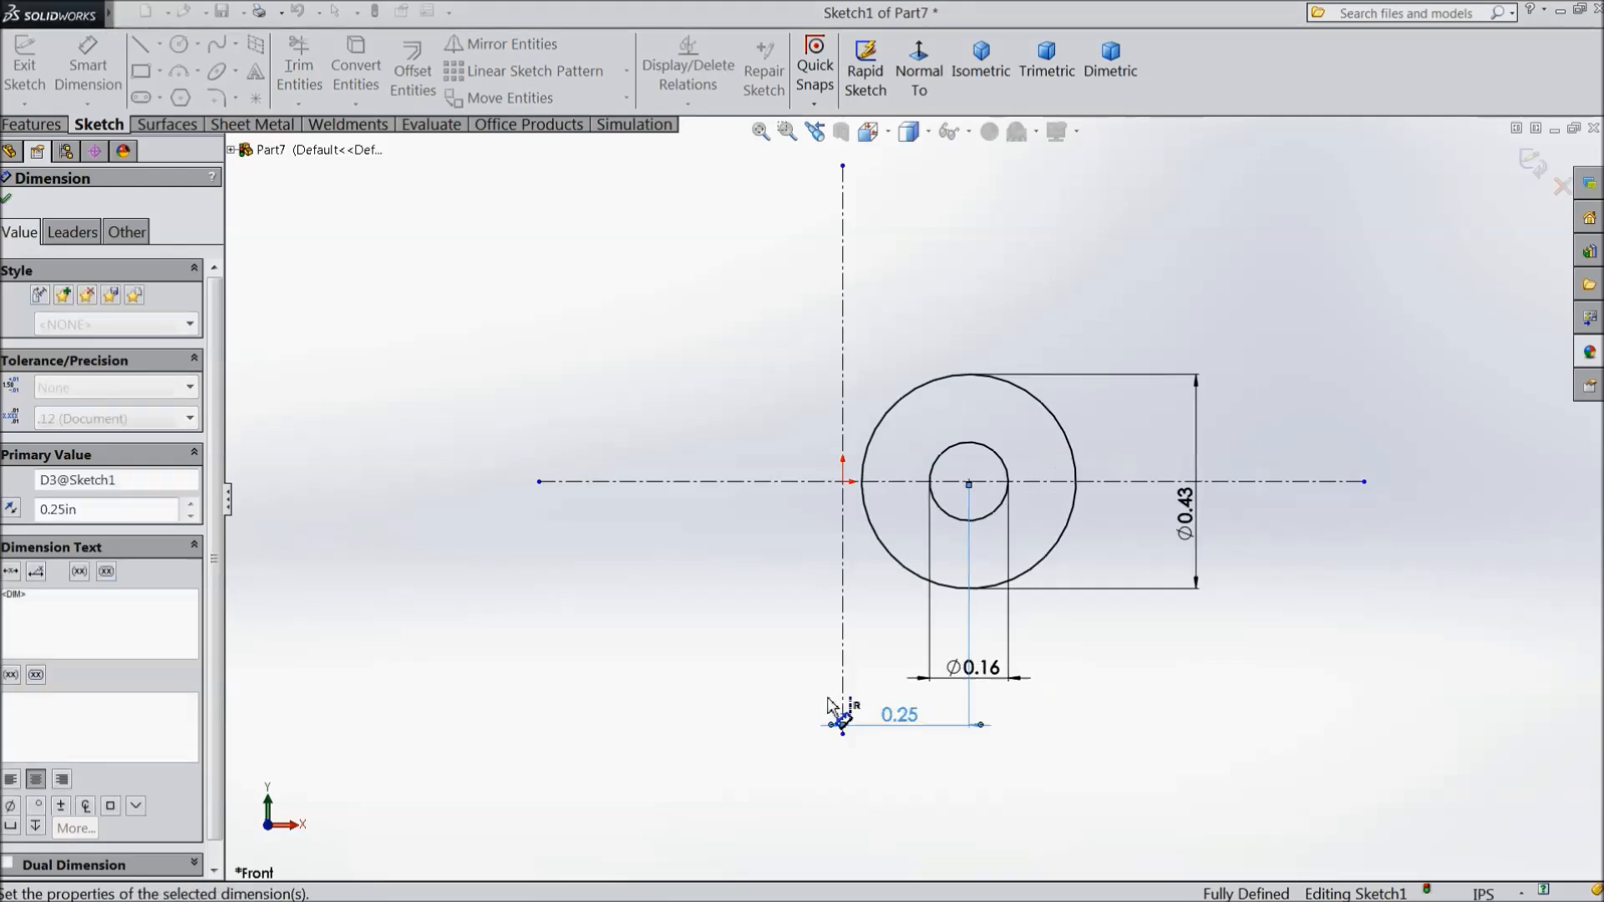
{"action": "left_click", "coordinate": [7, 199]}
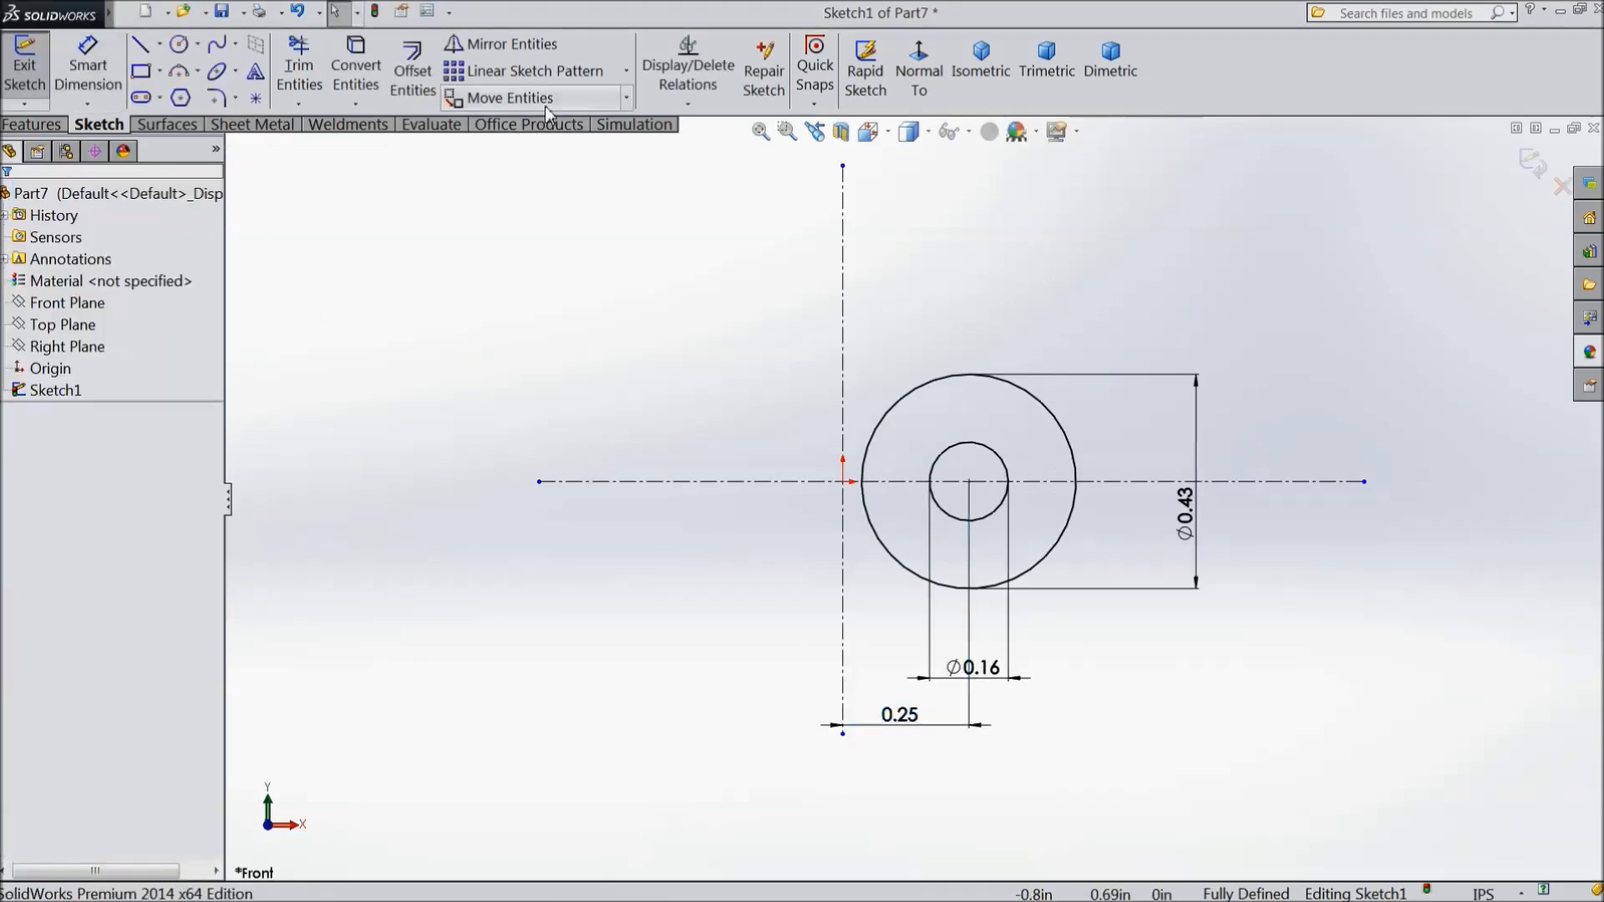
Mirror both circles about the vertical centerline
{"action": "left_click", "coordinate": [501, 44]}
{"action": "left_click_drag", "start_coordinate": [1053, 397], "coordinate": [966, 464]}
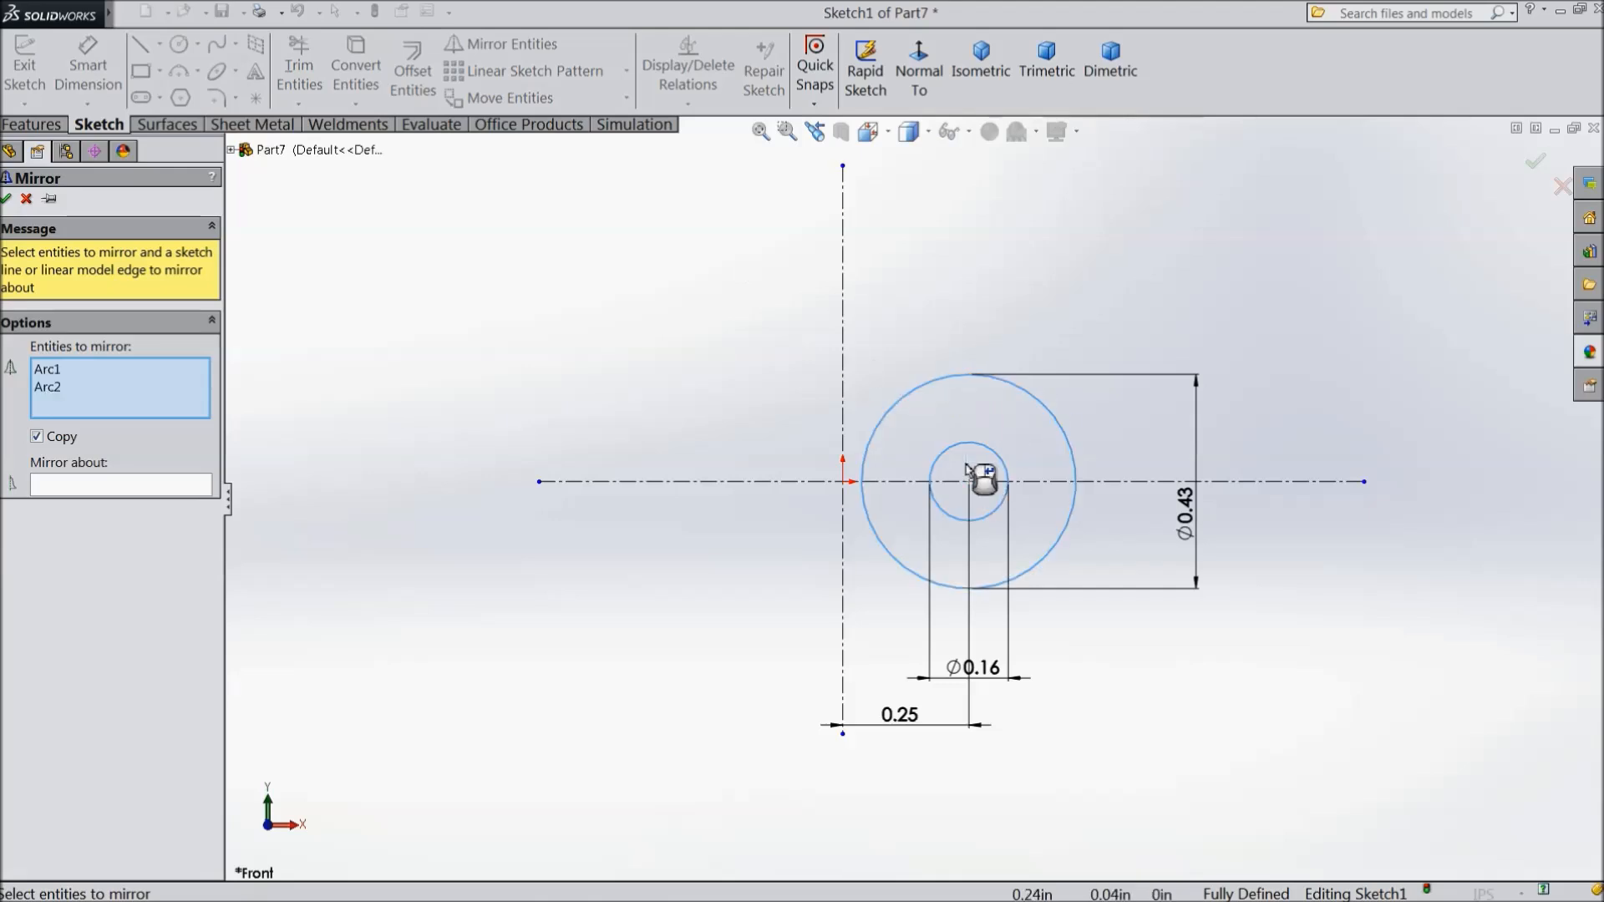
{"action": "left_click", "coordinate": [115, 487]}
{"action": "left_click", "coordinate": [844, 420]}
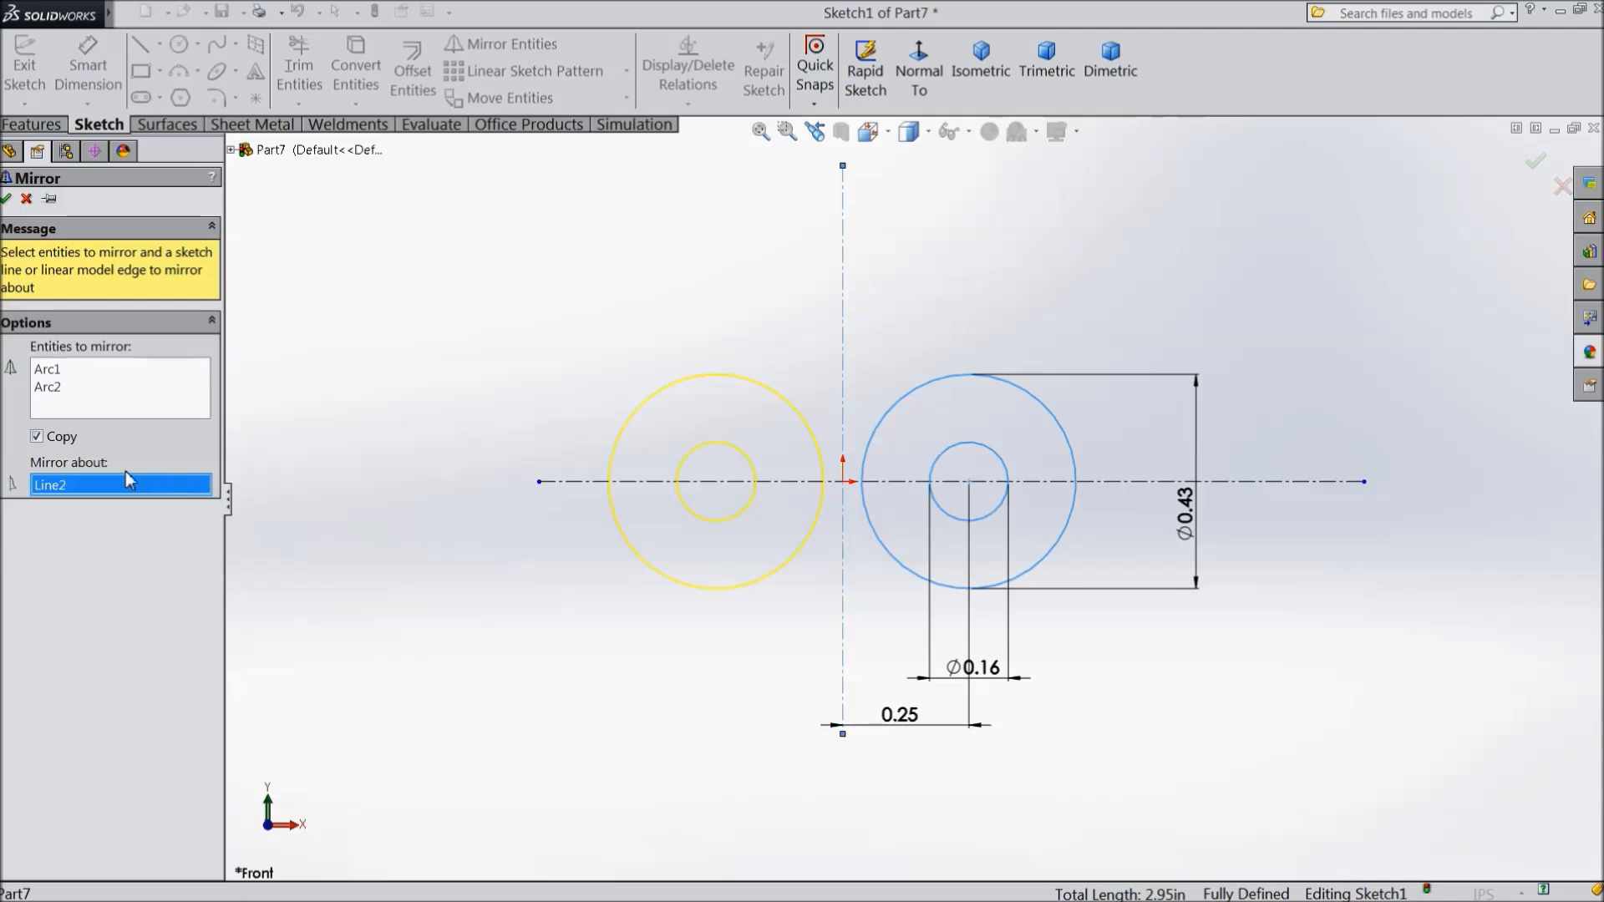
{"action": "left_click", "coordinate": [6, 199]}
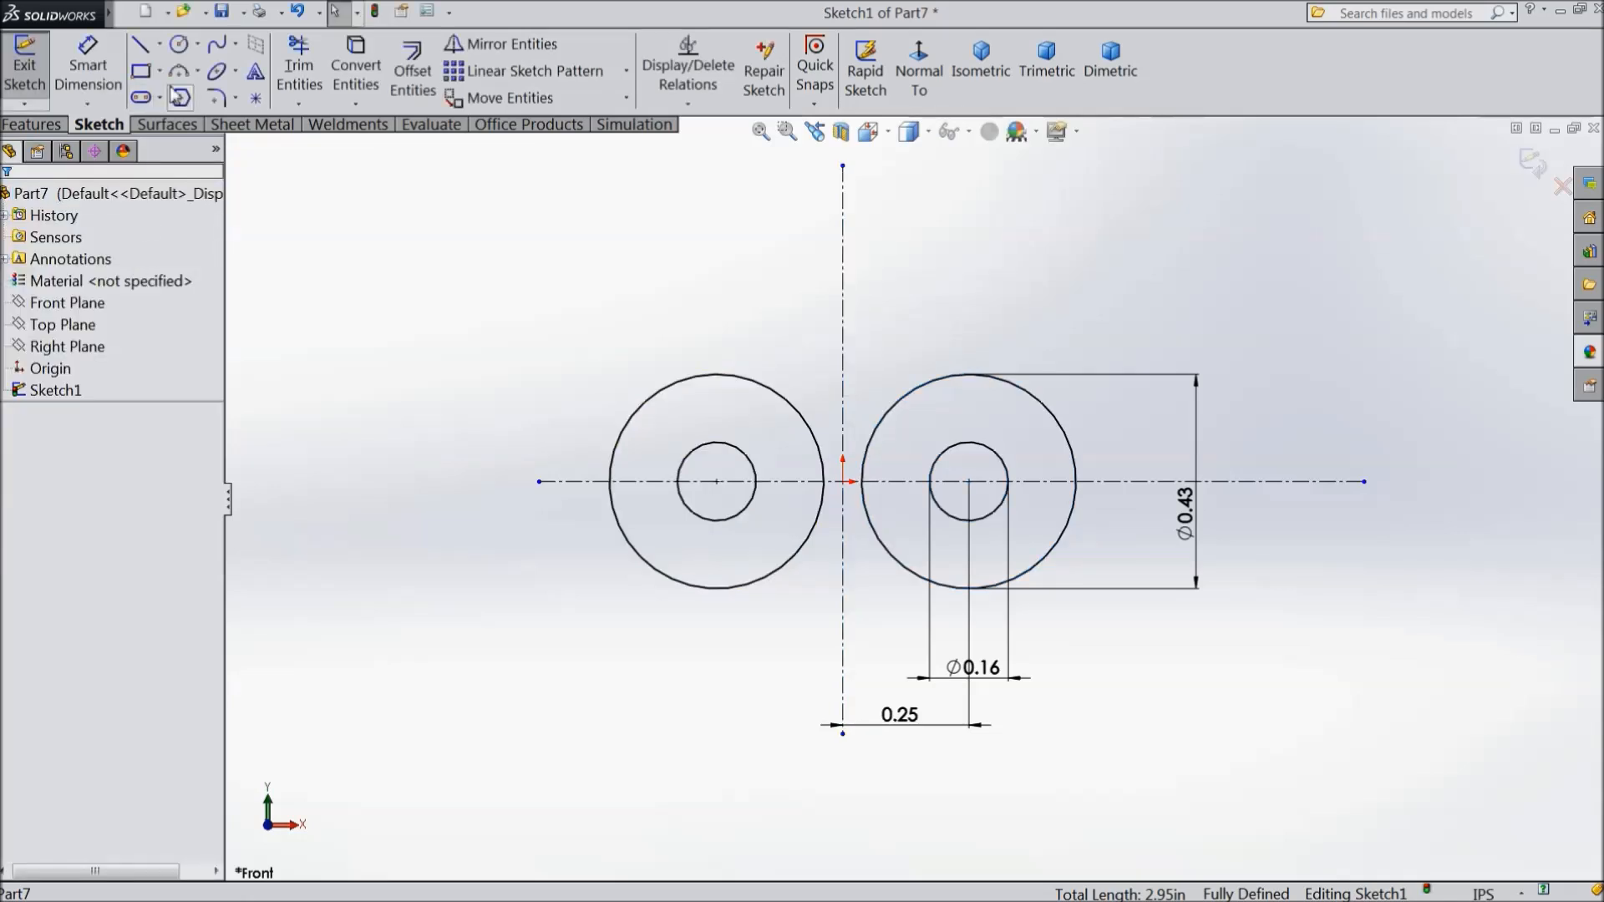
Sketch a downward-bulging 3 Point Arc joining the facing sides of the two outer circles above the origin
{"action": "left_click", "coordinate": [199, 74]}
{"action": "left_click", "coordinate": [109, 143]}
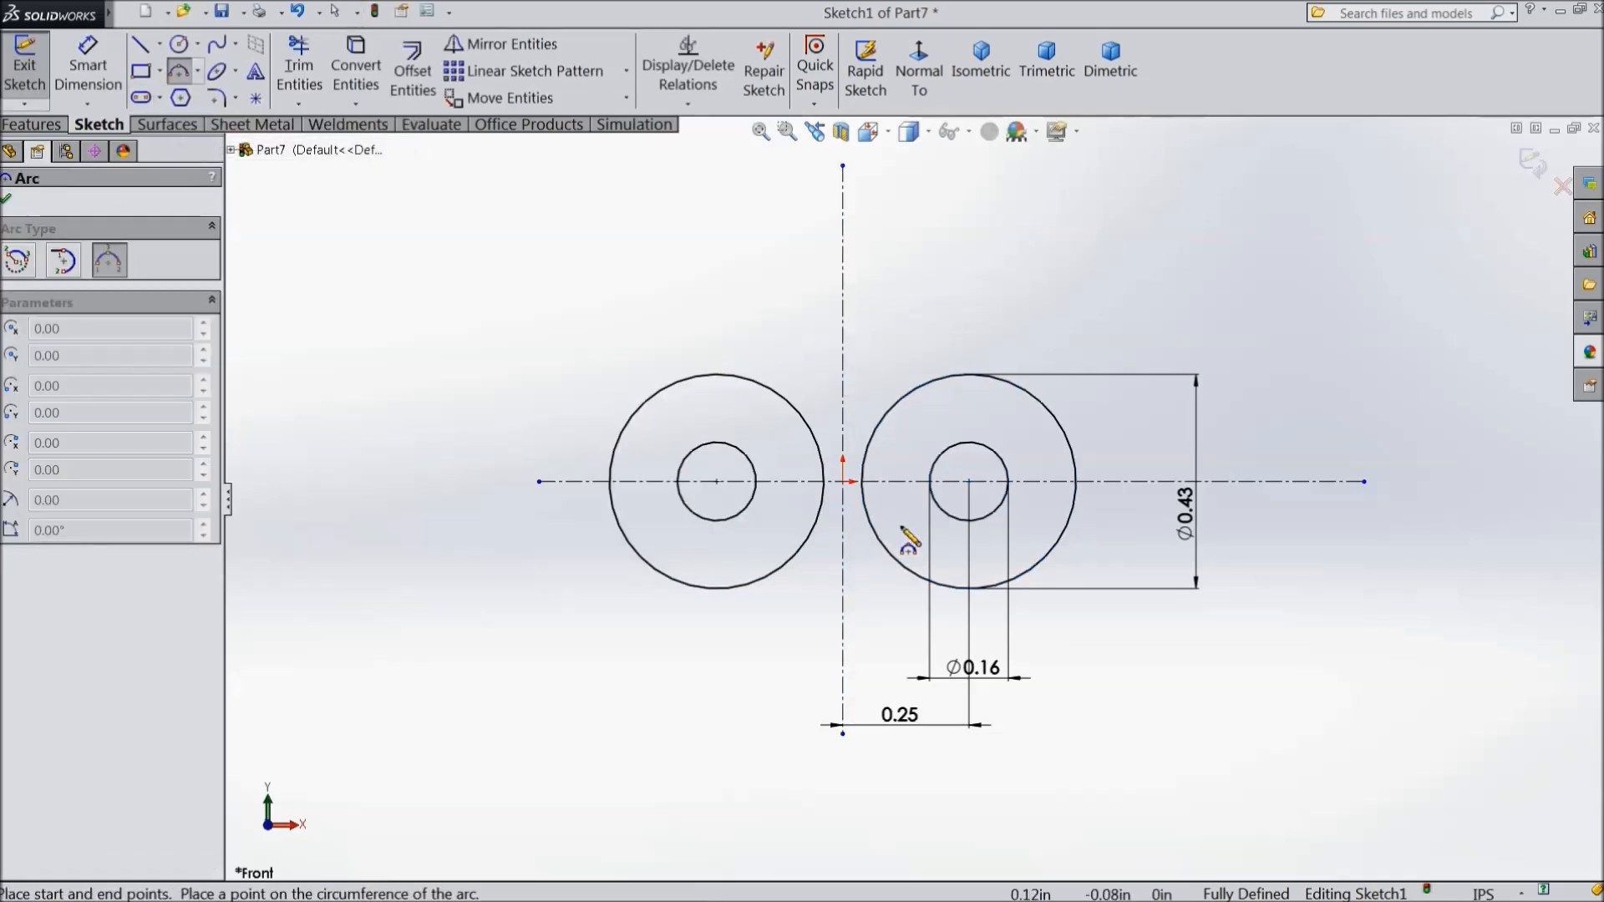
{"action": "scroll", "coordinate": [869, 487], "scroll_direction": "down", "scroll_amount": 2}
{"action": "scroll", "coordinate": [861, 483], "scroll_direction": "down", "scroll_amount": 2}
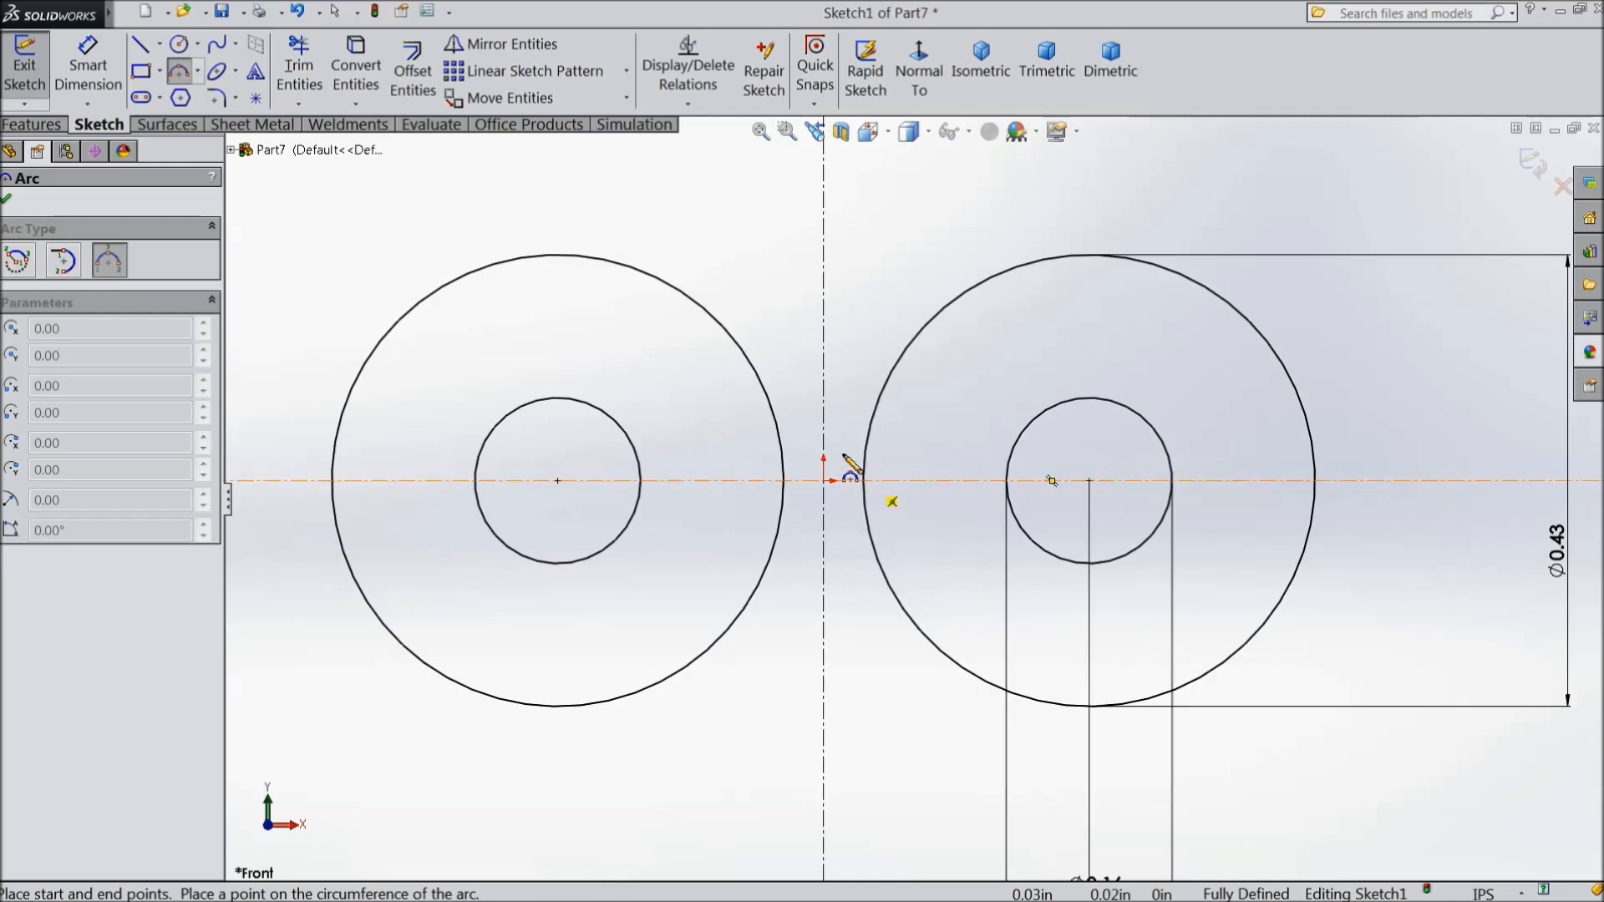
{"action": "left_click", "coordinate": [756, 372]}
{"action": "left_click", "coordinate": [883, 389]}
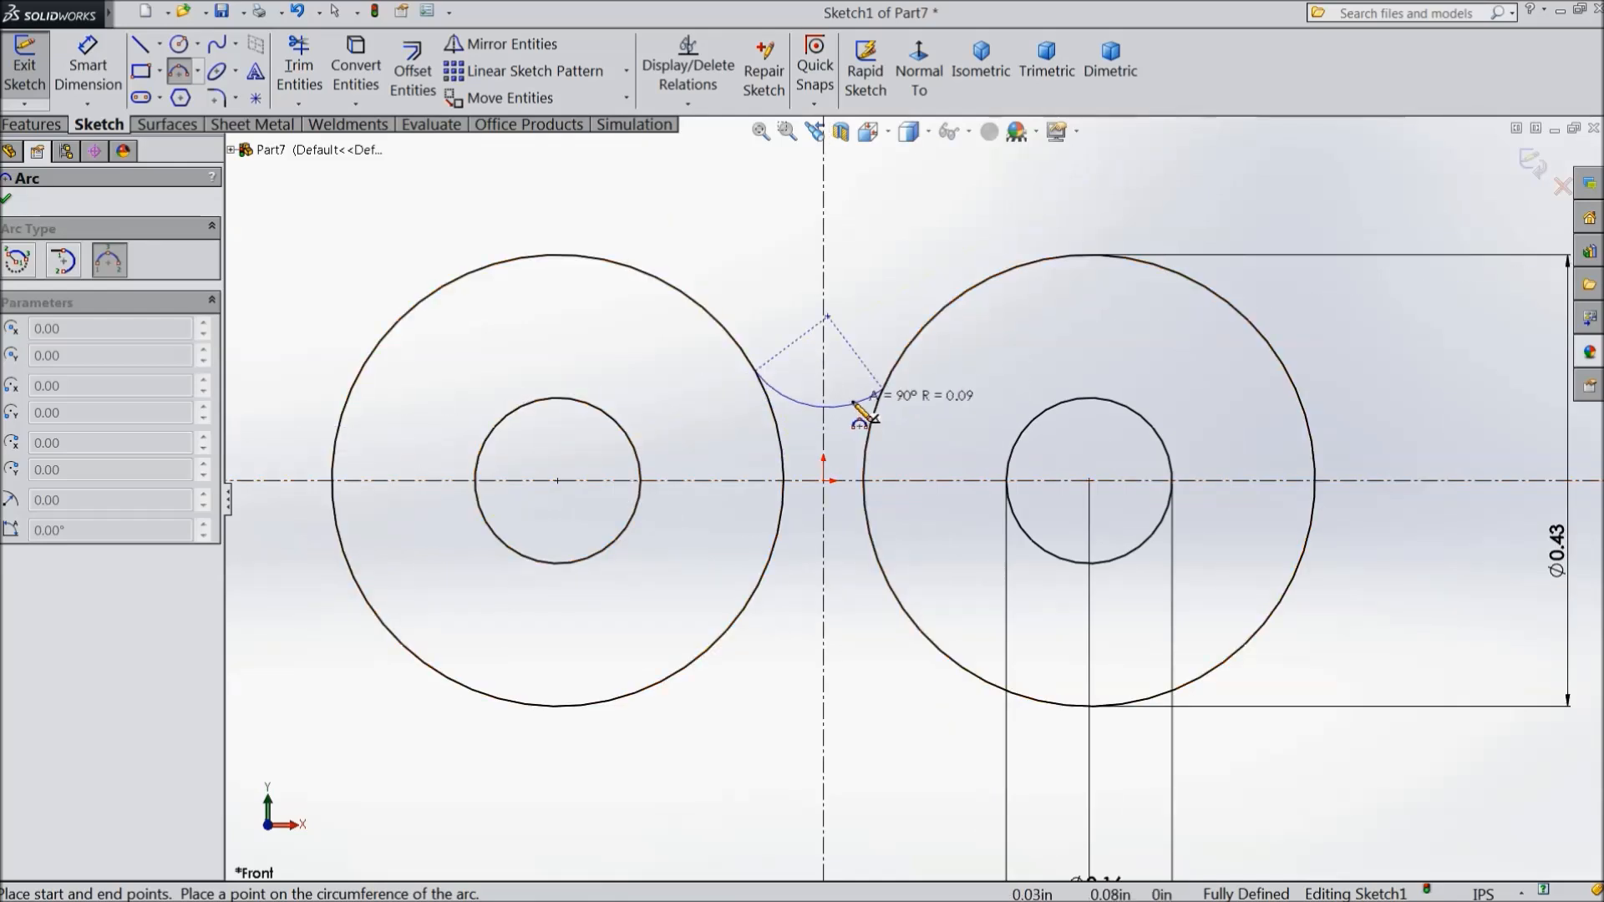
{"action": "left_click", "coordinate": [818, 394]}
{"action": "right_click", "coordinate": [623, 238]}
{"action": "left_click", "coordinate": [668, 205]}
Make the connecting arc tangent to both outer circles
{"action": "scroll", "coordinate": [854, 359], "scroll_direction": "down", "scroll_amount": 3}
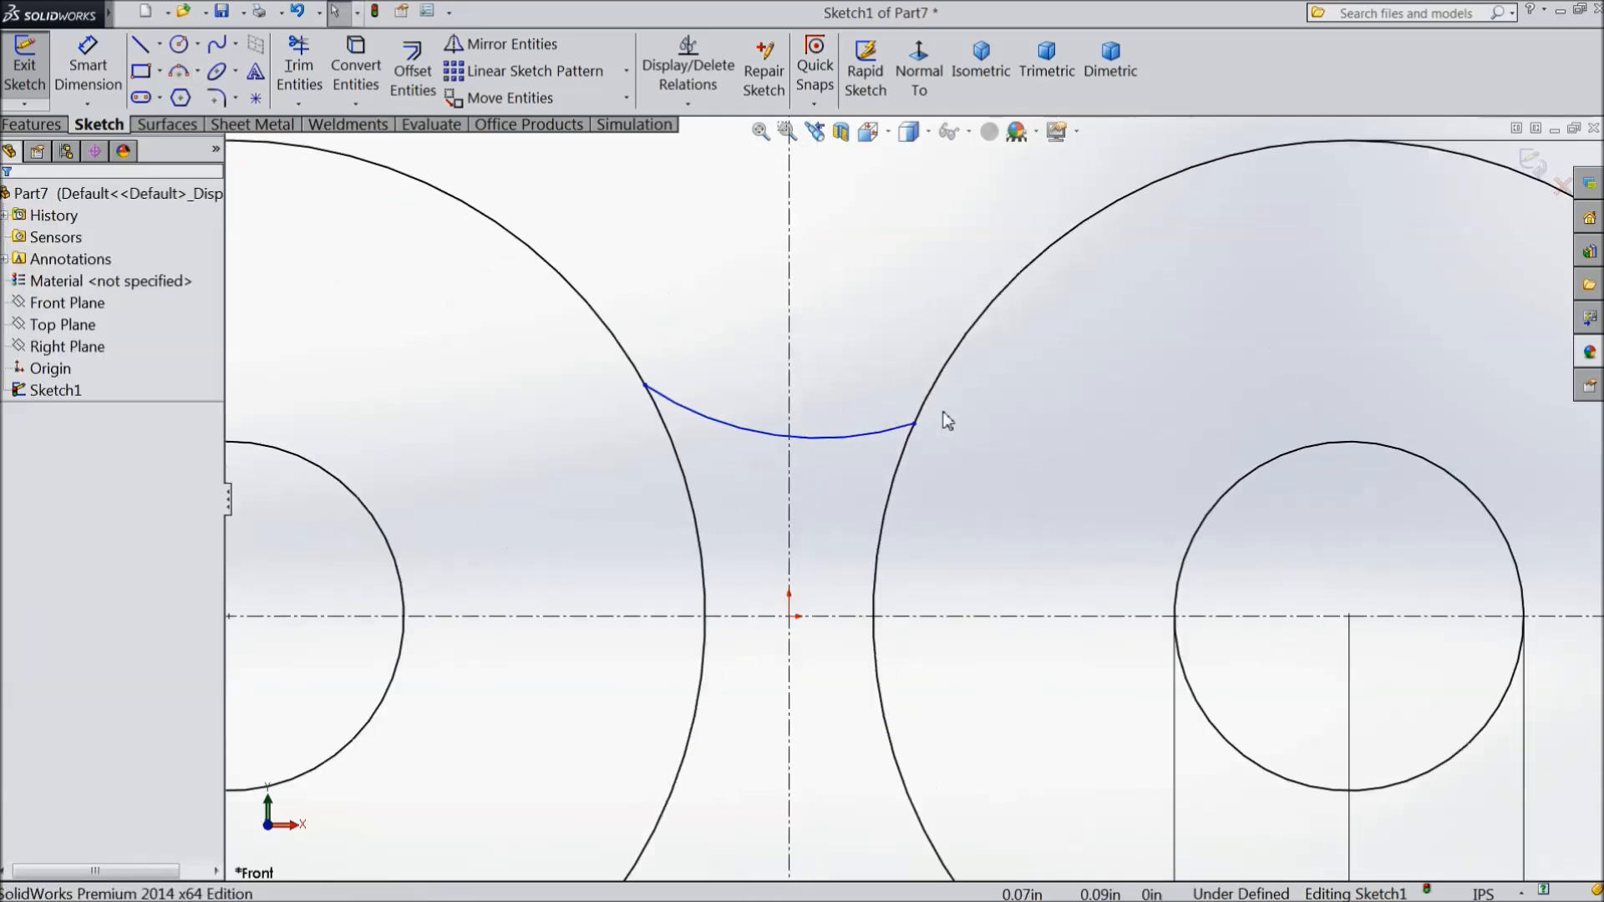
{"action": "left_click", "coordinate": [890, 429]}
{"action": "left_click", "coordinate": [907, 439], "text": "ctrl"}
{"action": "left_click", "coordinate": [952, 374]}
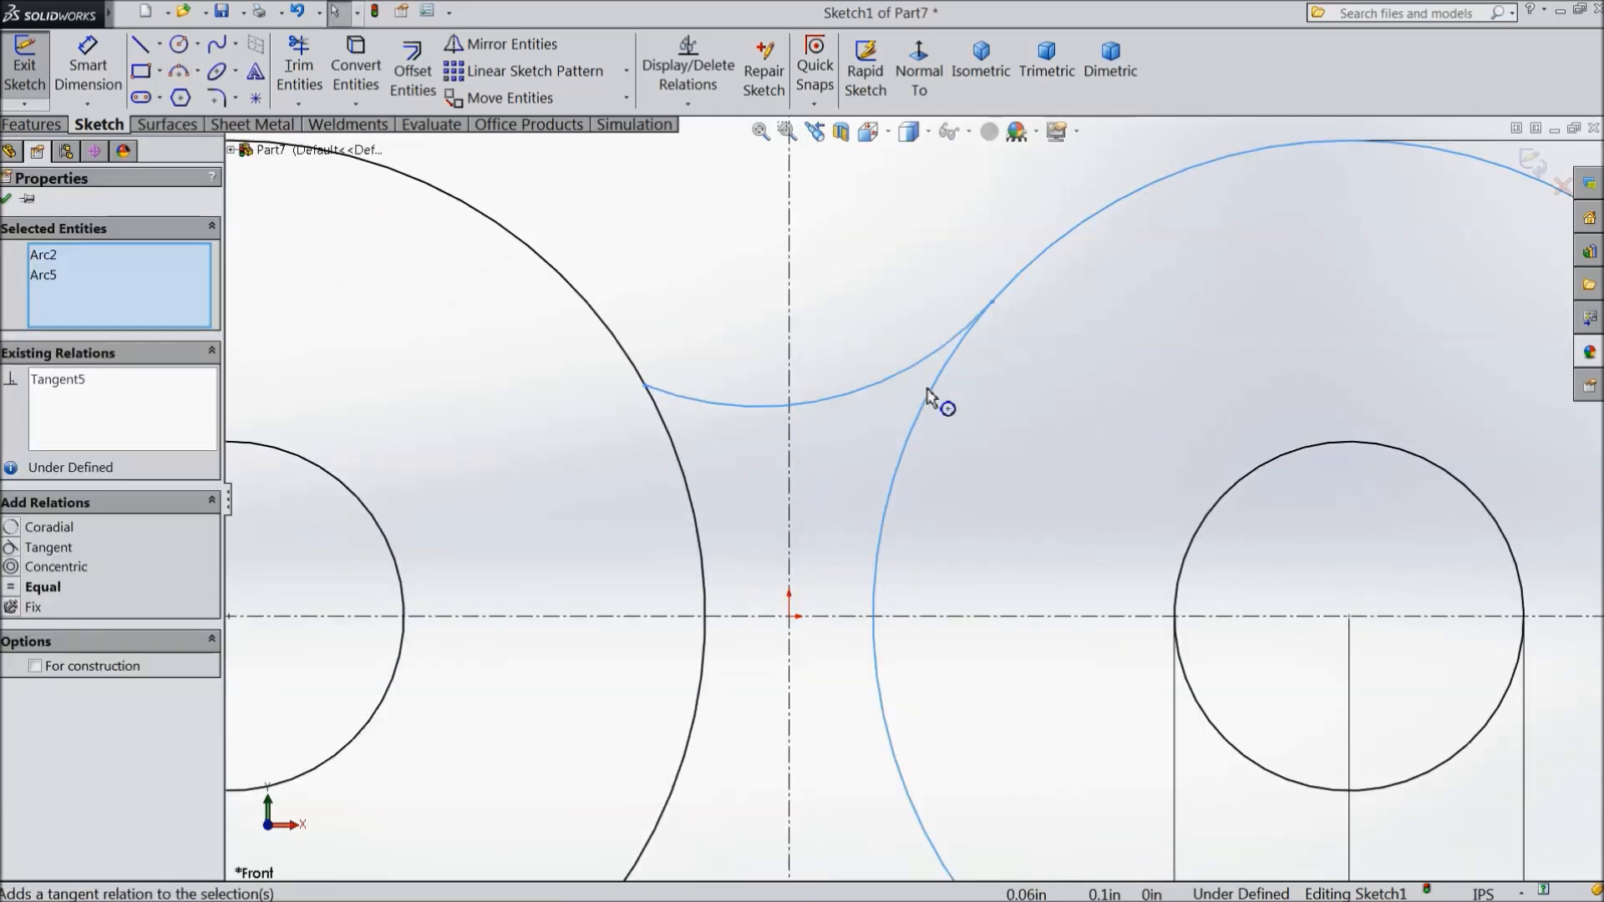
{"action": "left_click_drag", "start_coordinate": [665, 370], "coordinate": [620, 414]}
{"action": "left_click", "coordinate": [689, 341]}
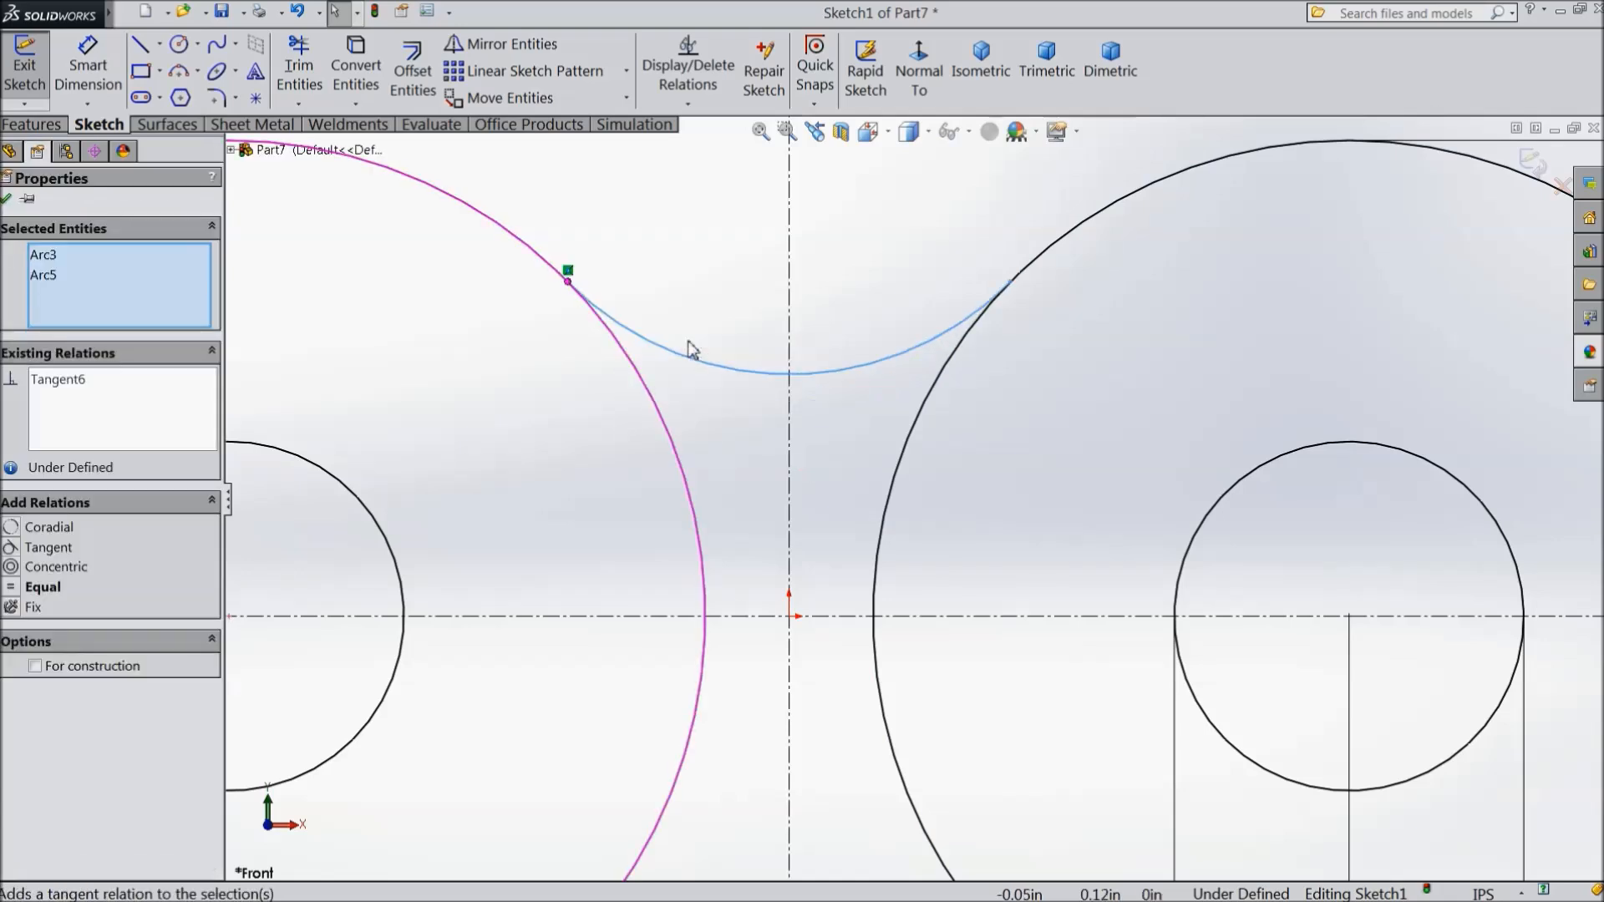
{"action": "left_click", "coordinate": [7, 198]}
Mirror the connecting arc about the horizontal centerline
{"action": "left_click", "coordinate": [505, 44]}
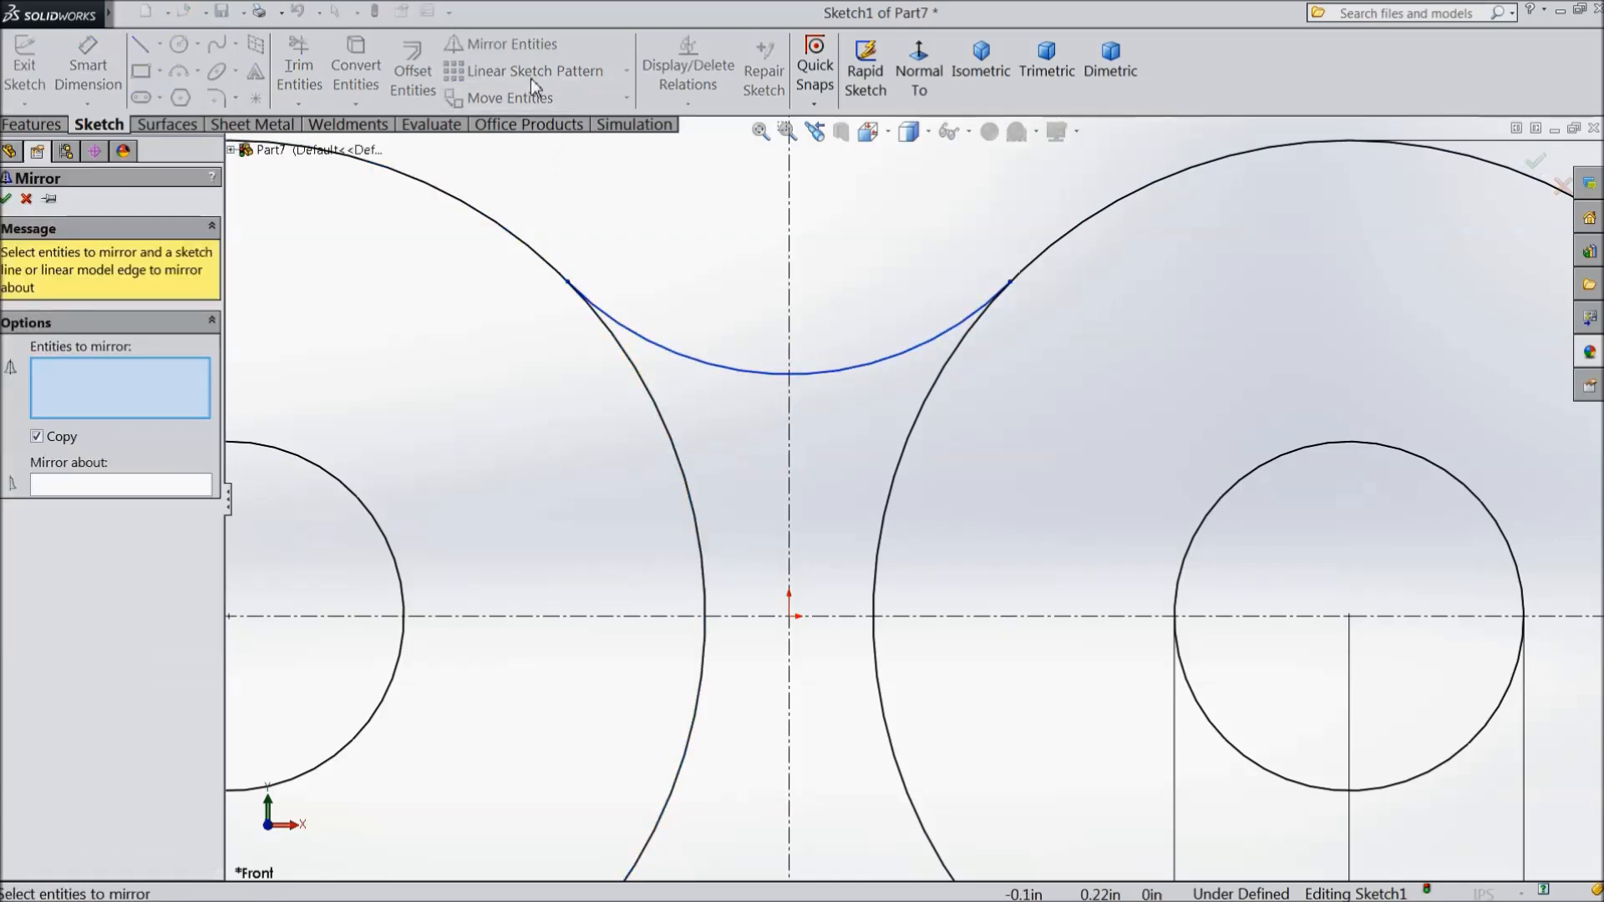
{"action": "left_click", "coordinate": [757, 394]}
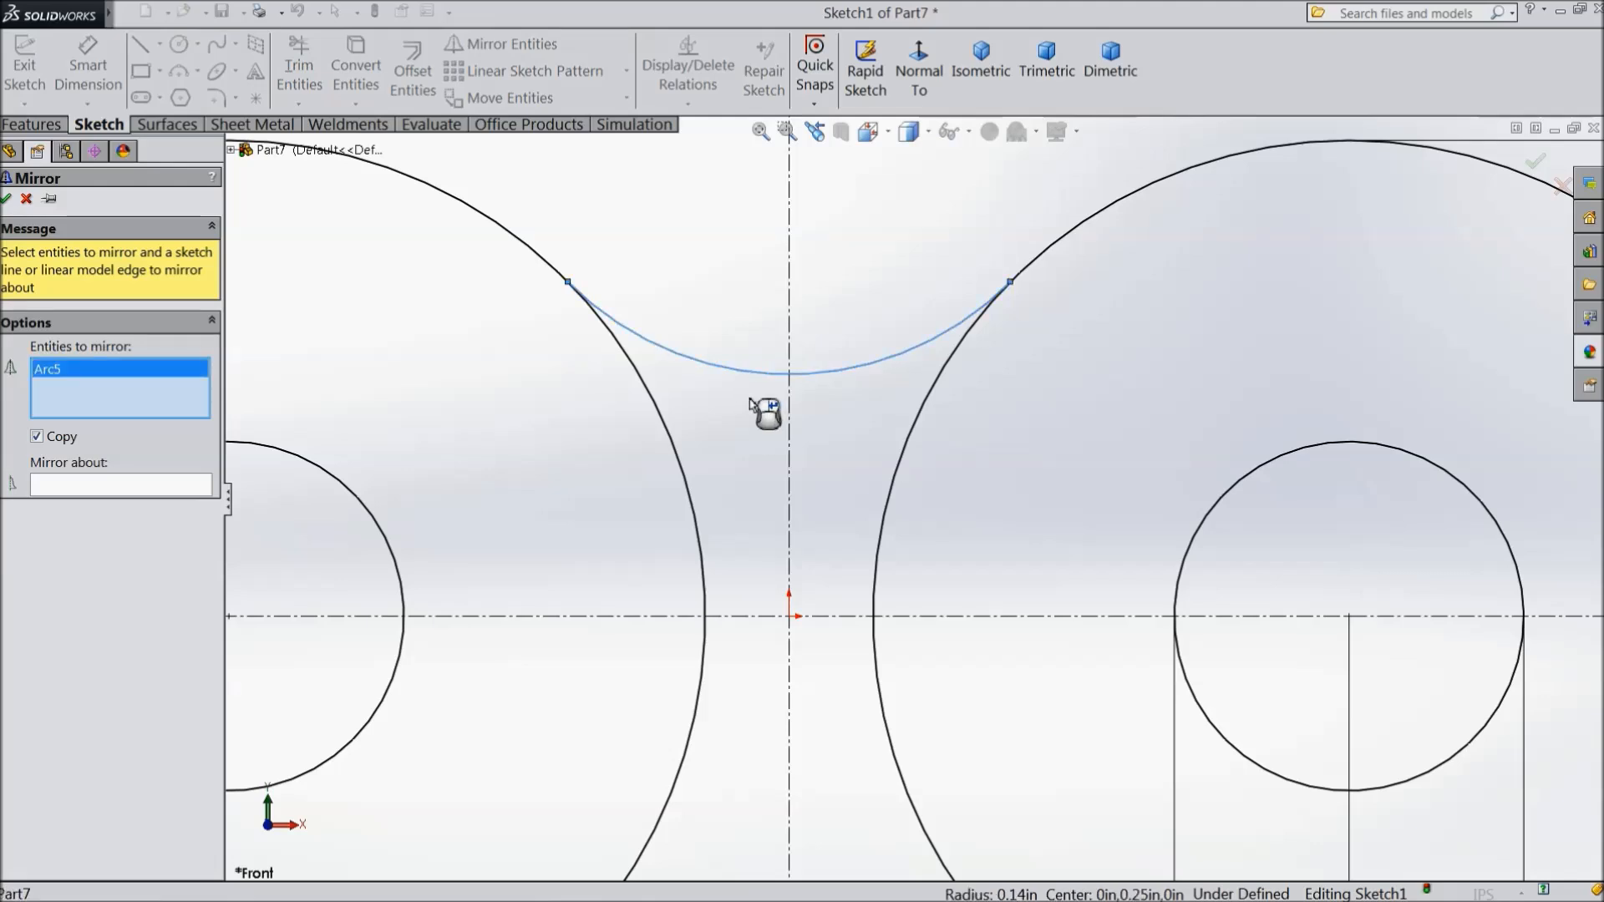
{"action": "left_click", "coordinate": [178, 487]}
{"action": "left_click", "coordinate": [775, 617]}
{"action": "scroll", "coordinate": [763, 638], "scroll_direction": "up", "scroll_amount": 3}
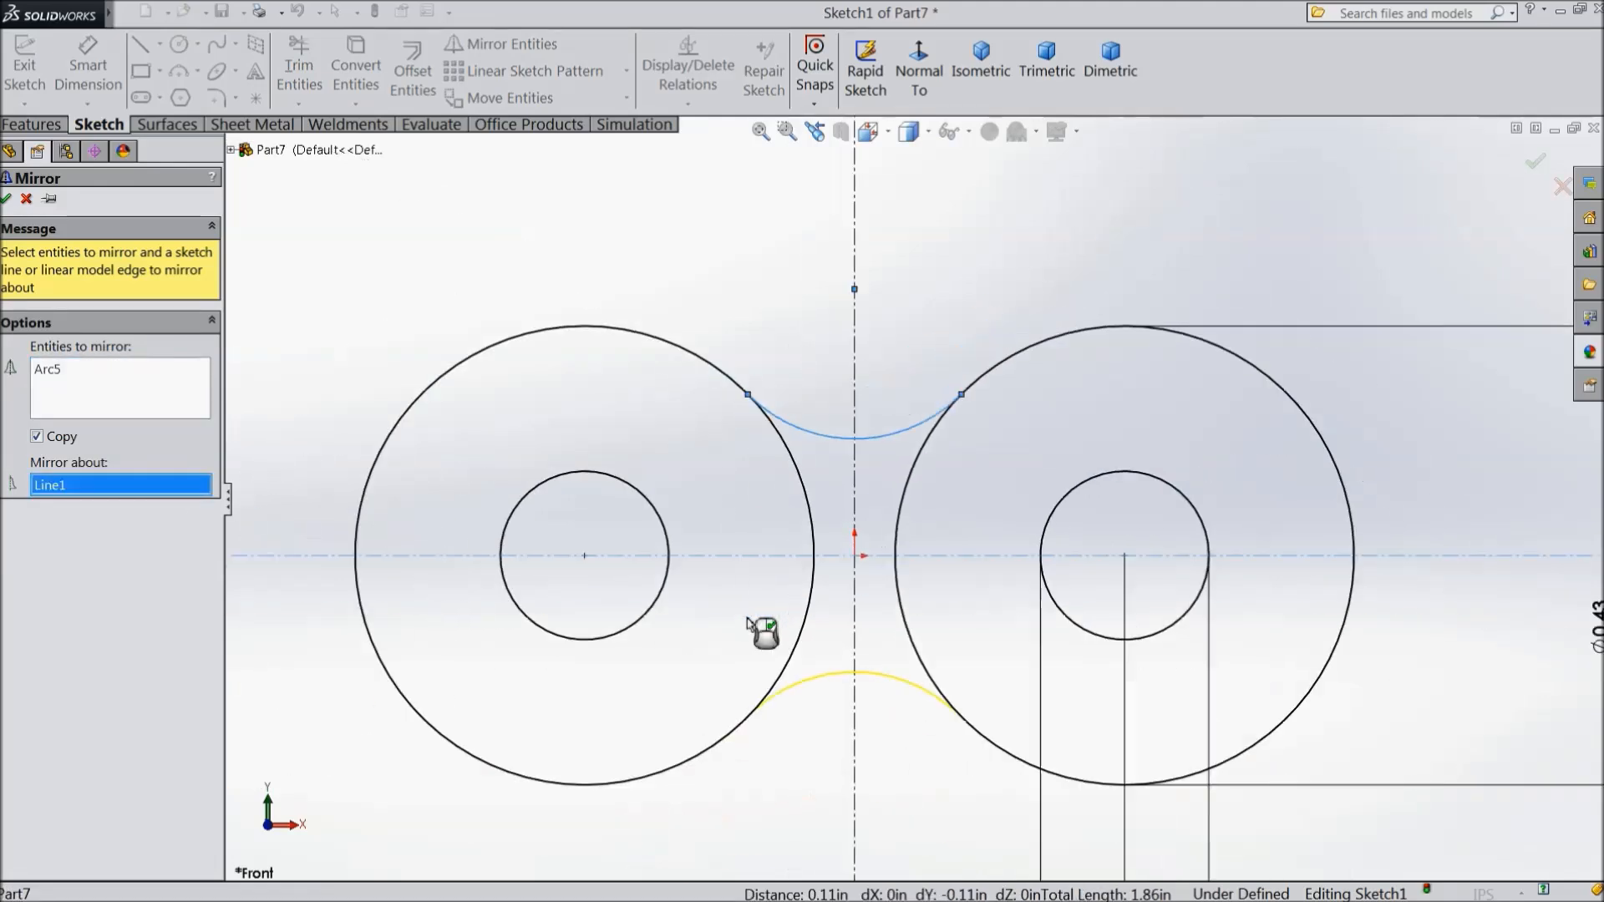
{"action": "left_click", "coordinate": [8, 201]}
Trim away the facing inner portions of both outer circles between the connecting arcs to leave one link outline
{"action": "left_click", "coordinate": [299, 71]}
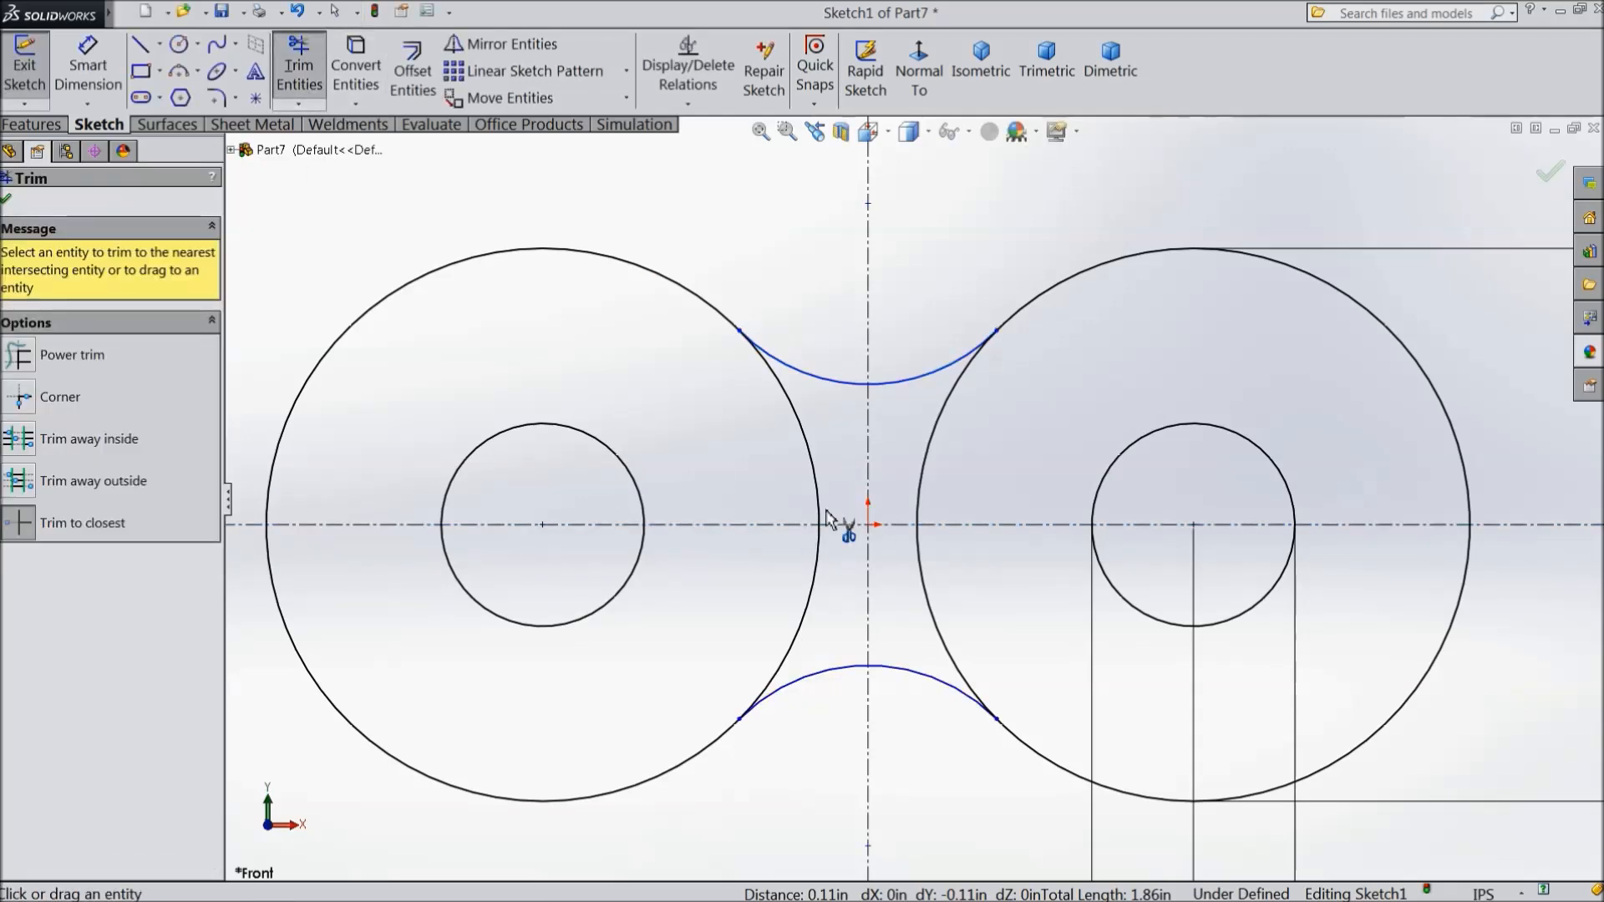
{"action": "left_click", "coordinate": [820, 513]}
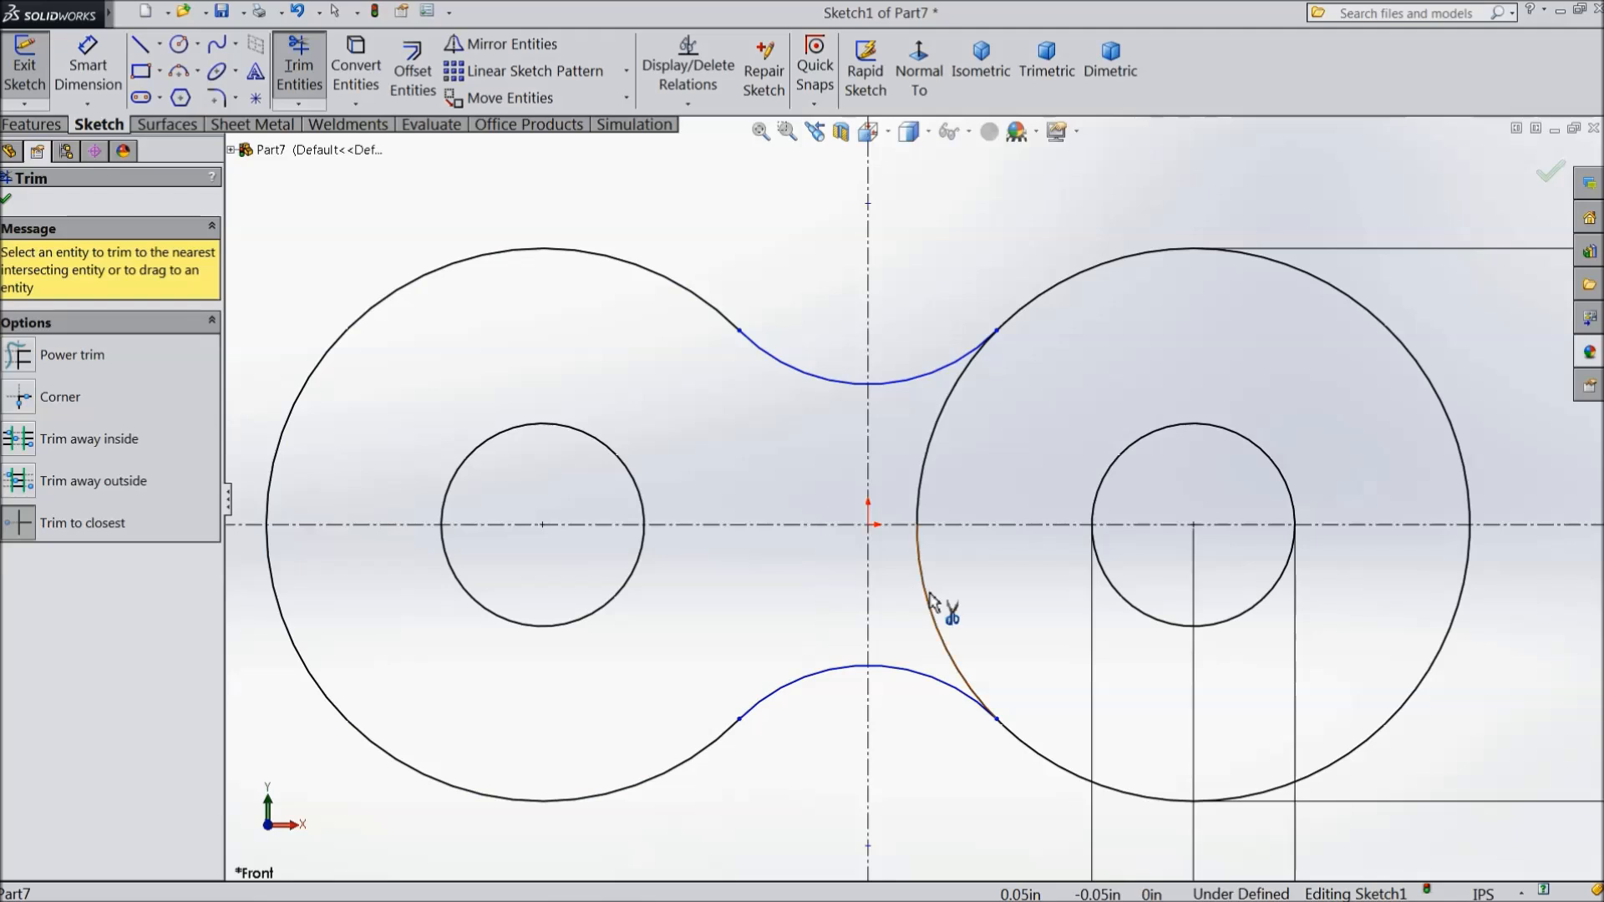
{"action": "left_click", "coordinate": [921, 493]}
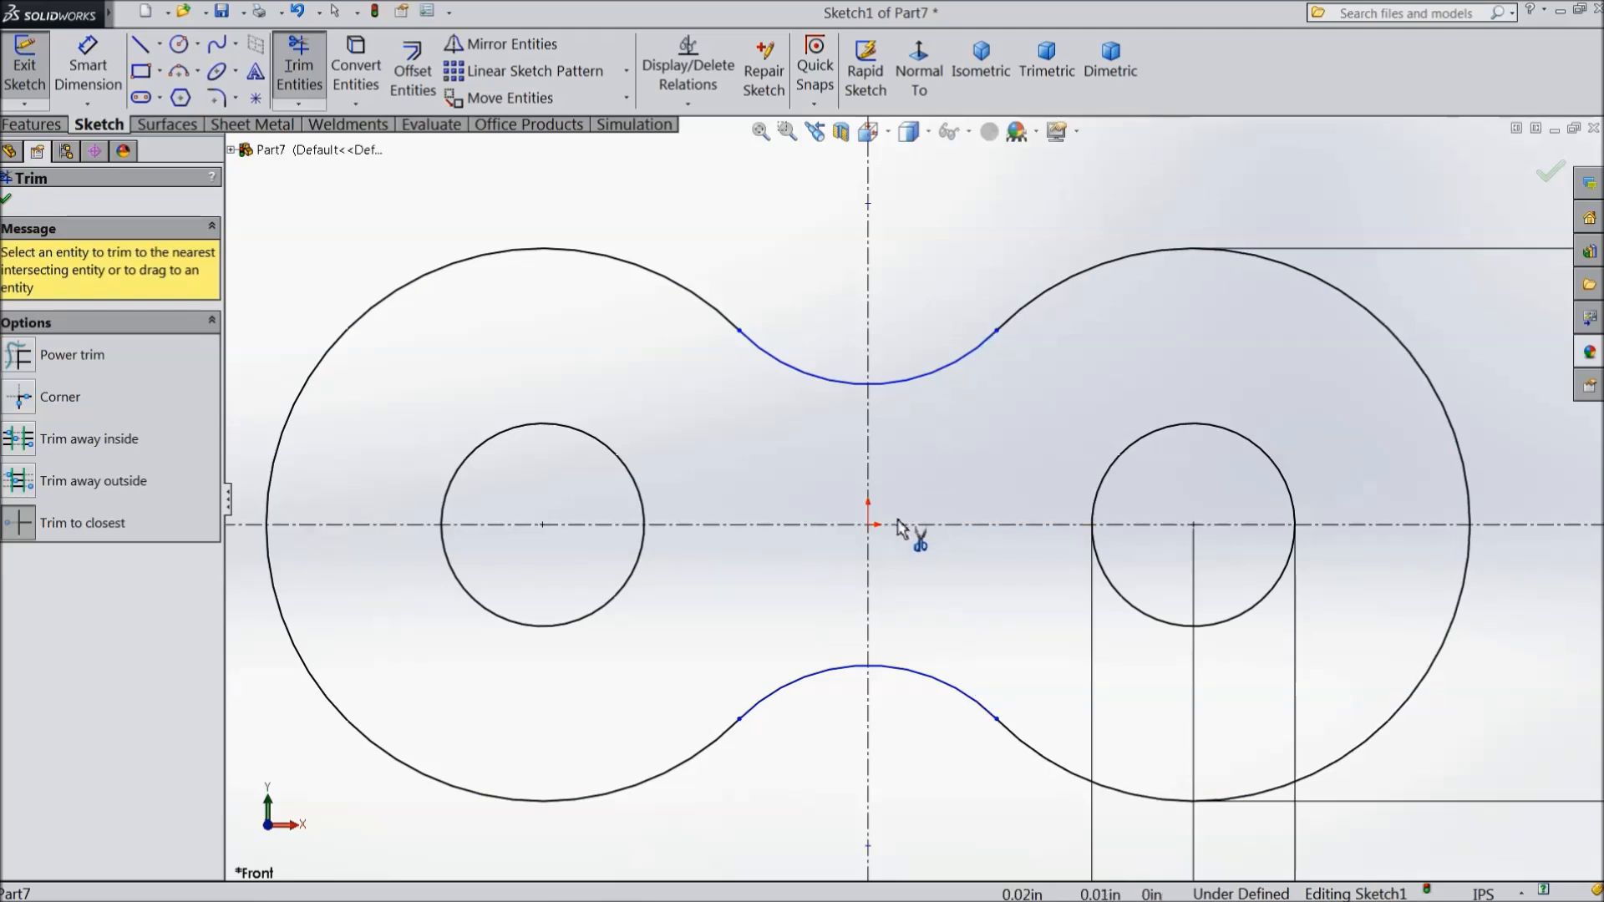
{"action": "scroll", "coordinate": [915, 518], "scroll_direction": "up", "scroll_amount": 3}
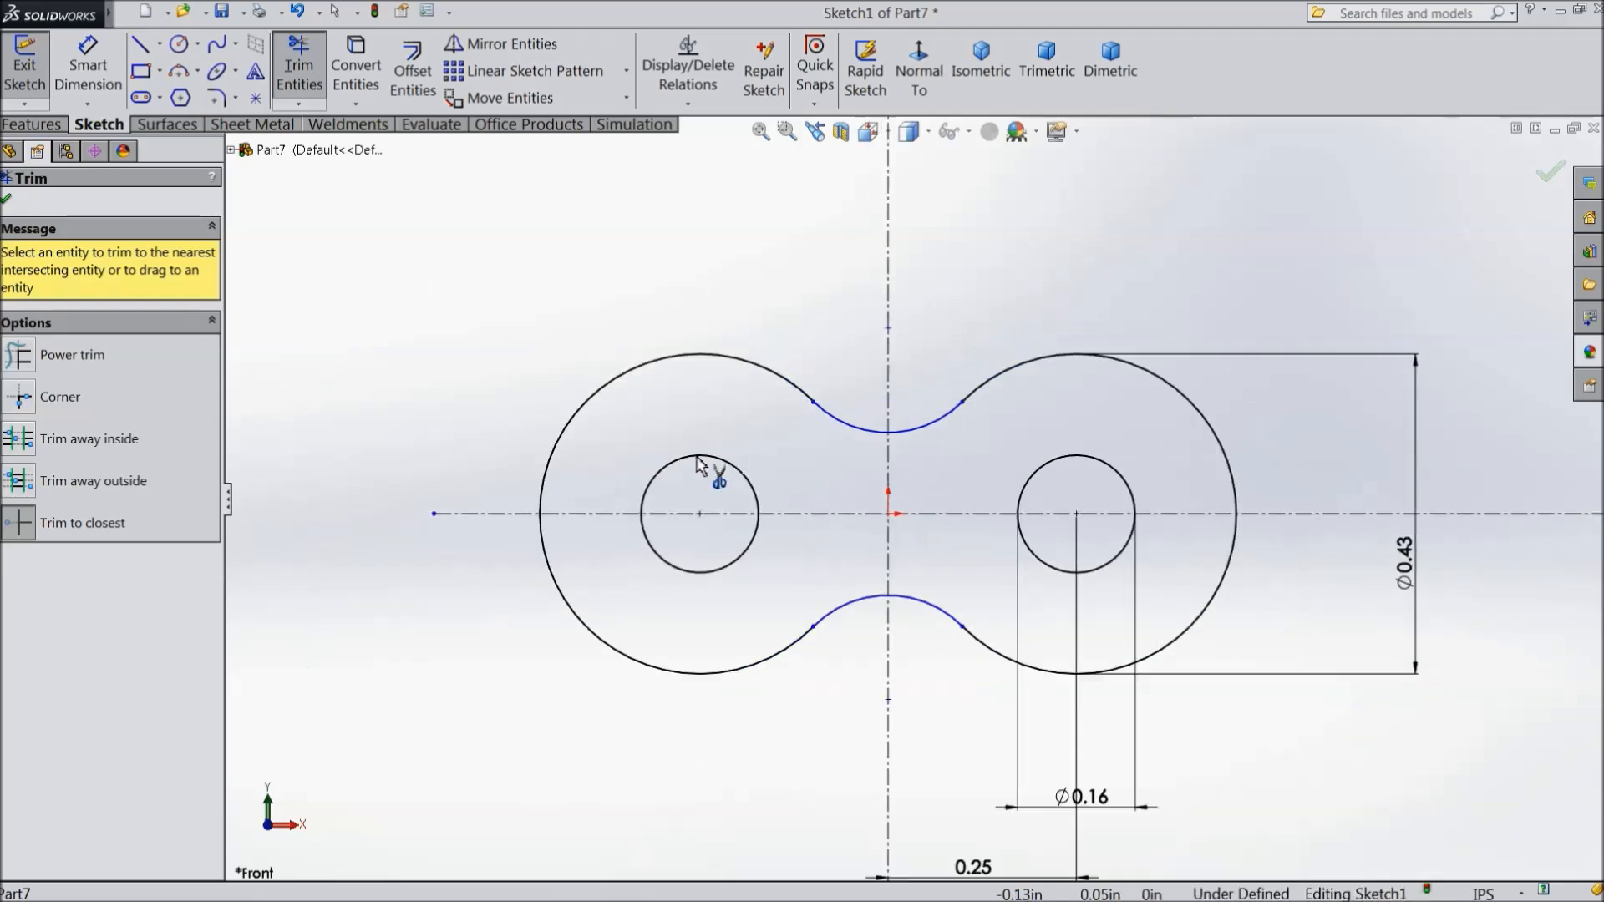
{"action": "left_click", "coordinate": [7, 200]}
Extrude the link profile as a blind boss 0.0625 in deep from the sketch plane
{"action": "left_click", "coordinate": [31, 123]}
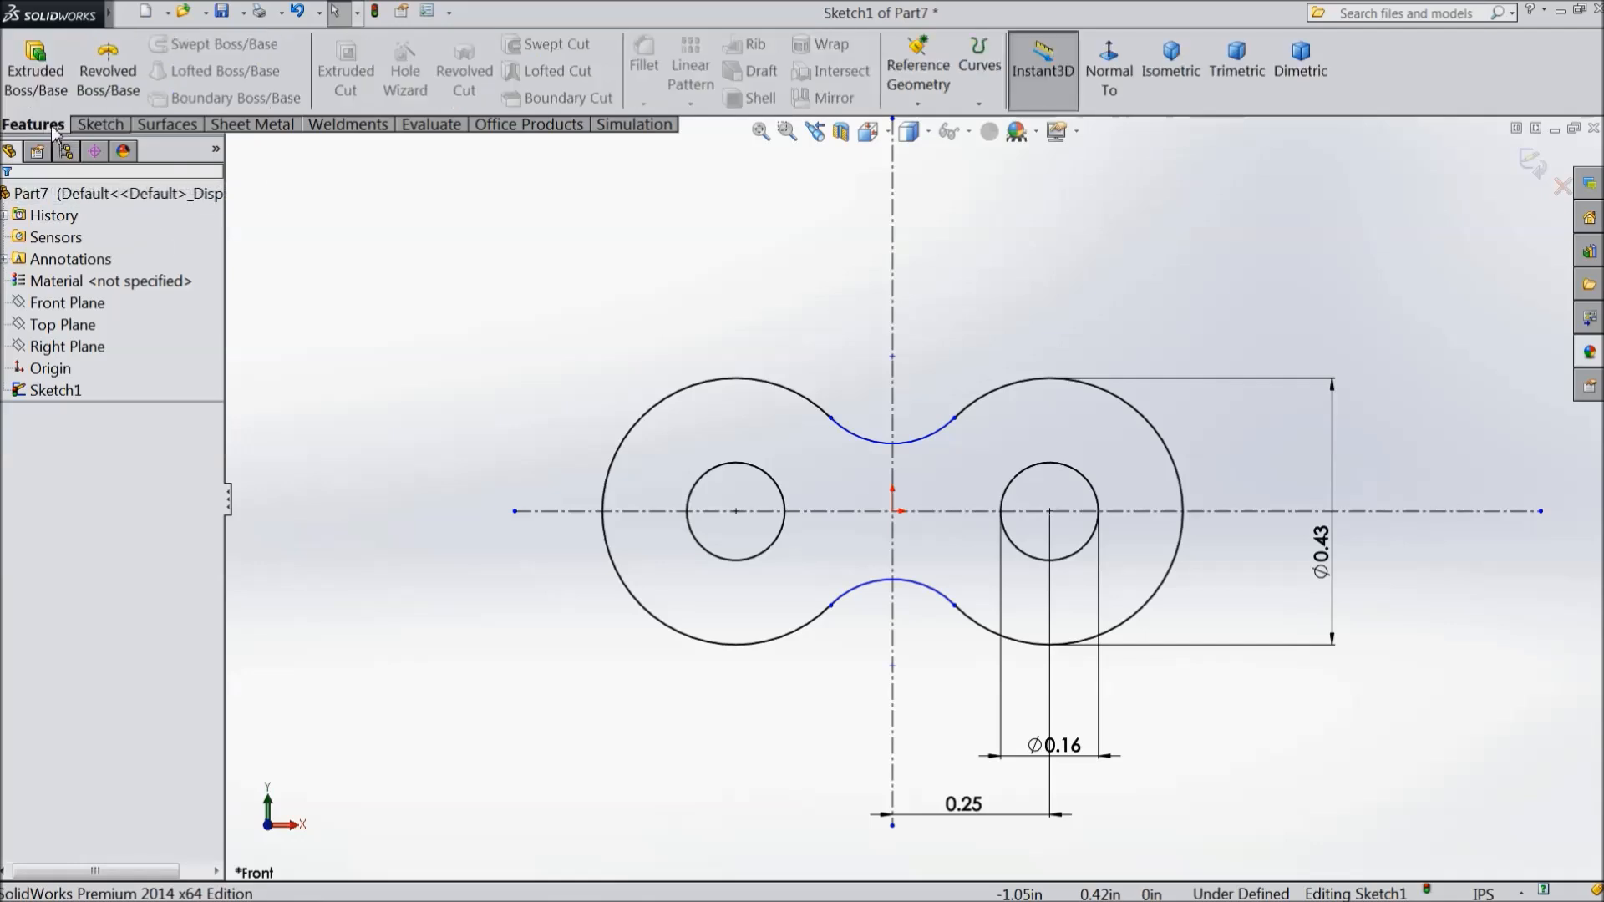
{"action": "left_click", "coordinate": [38, 80]}
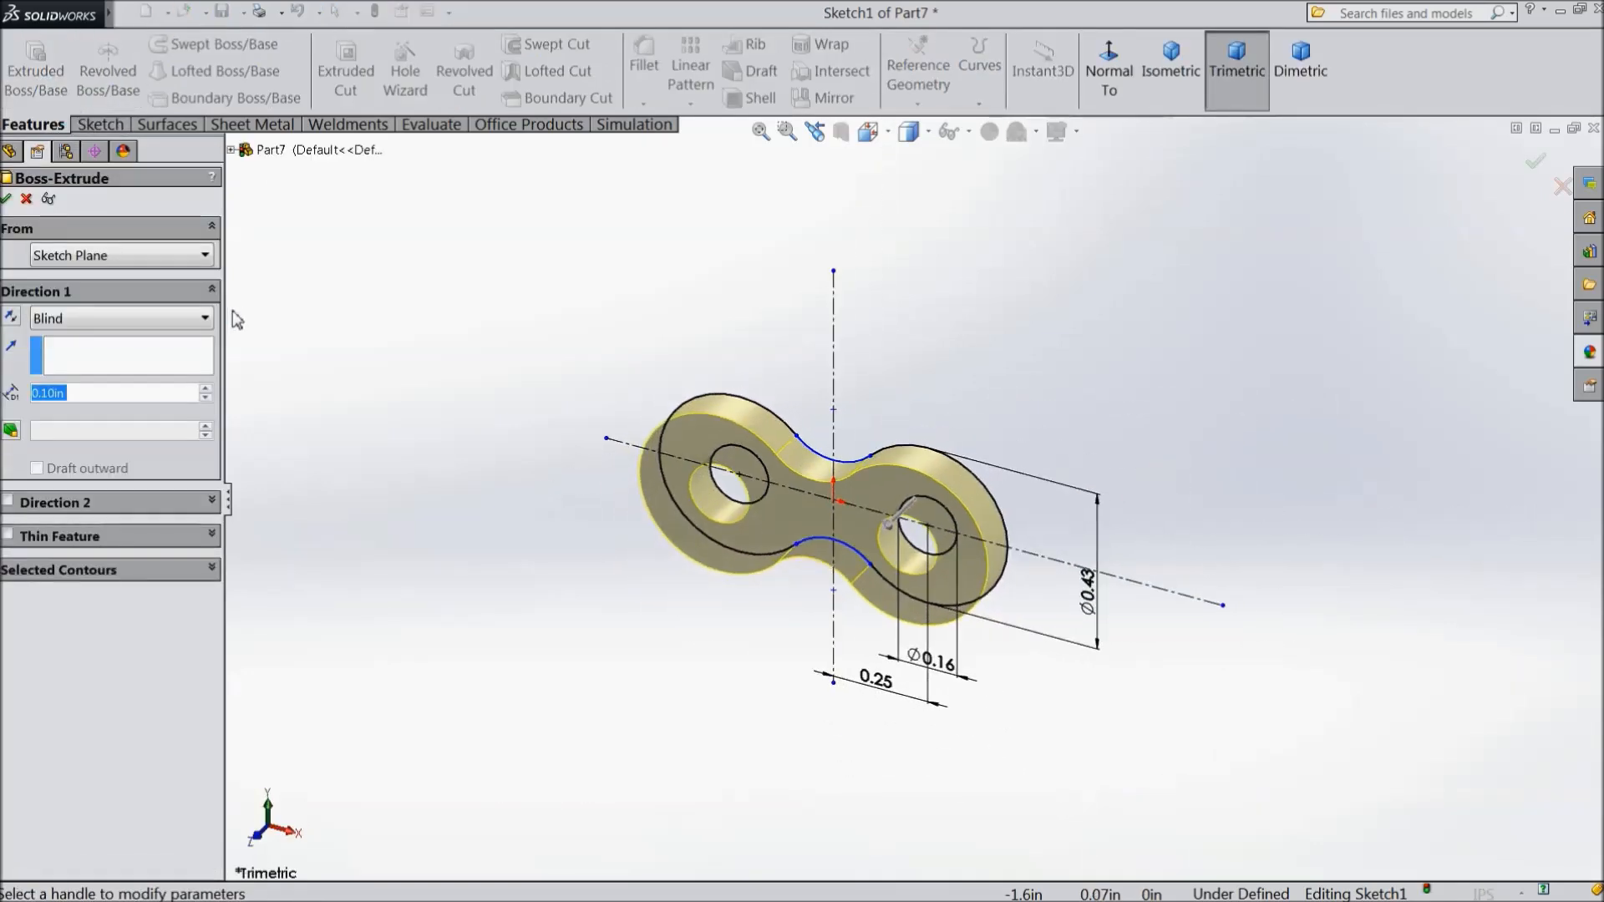
{"action": "type", "text": "0."}
{"action": "type", "text": "25"}
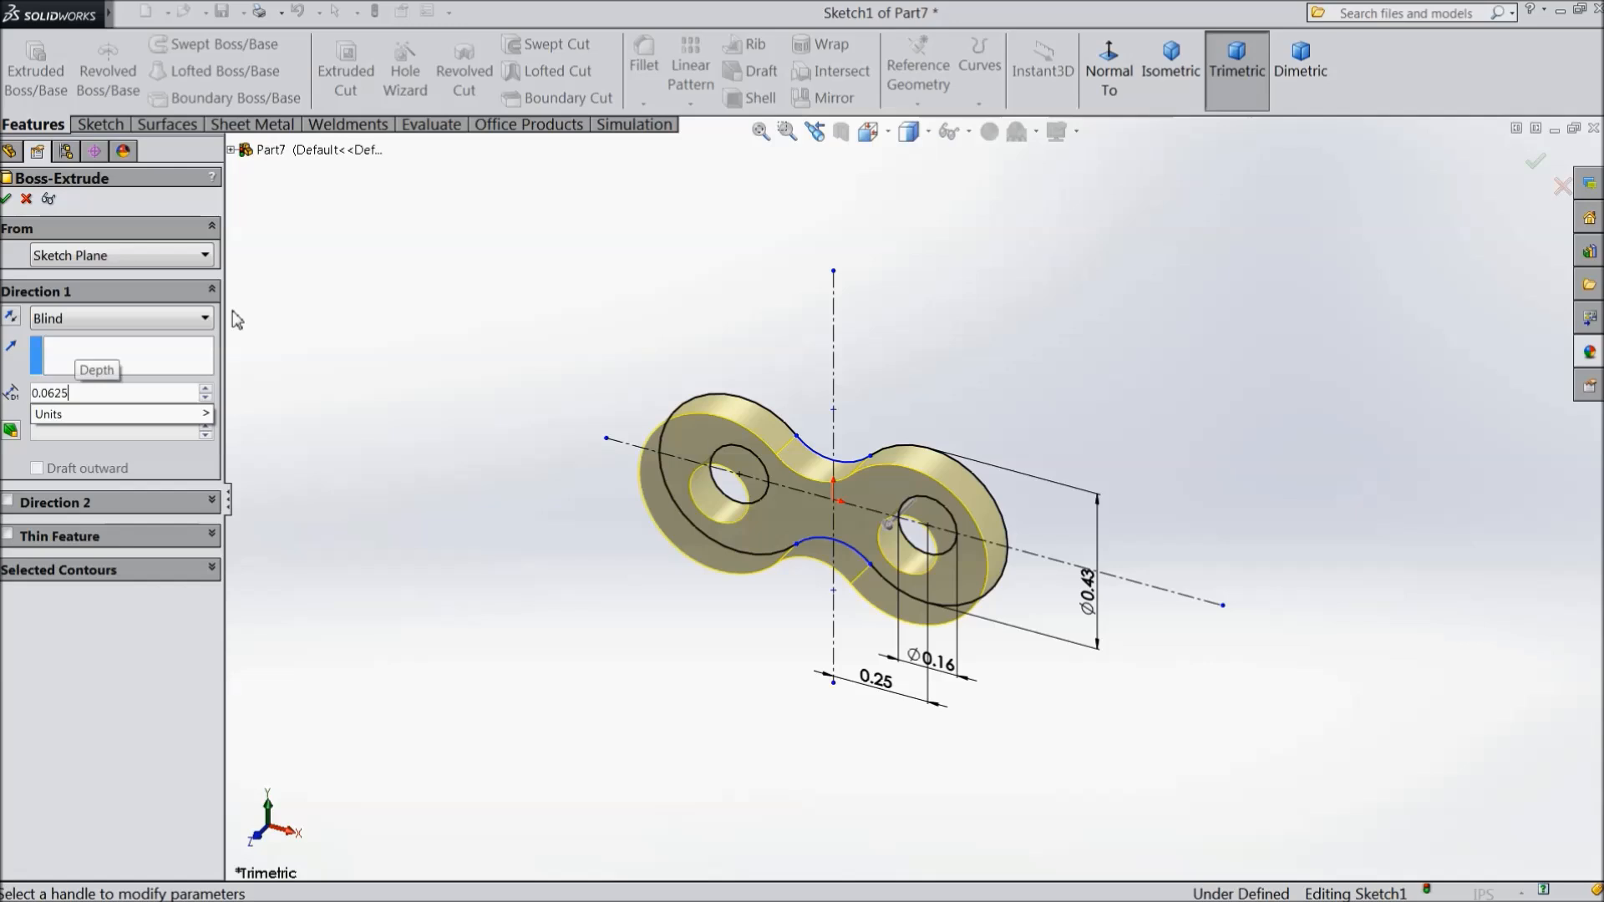
{"action": "key", "text": "Return"}
{"action": "scroll", "coordinate": [874, 543], "scroll_direction": "down", "scroll_amount": 3}
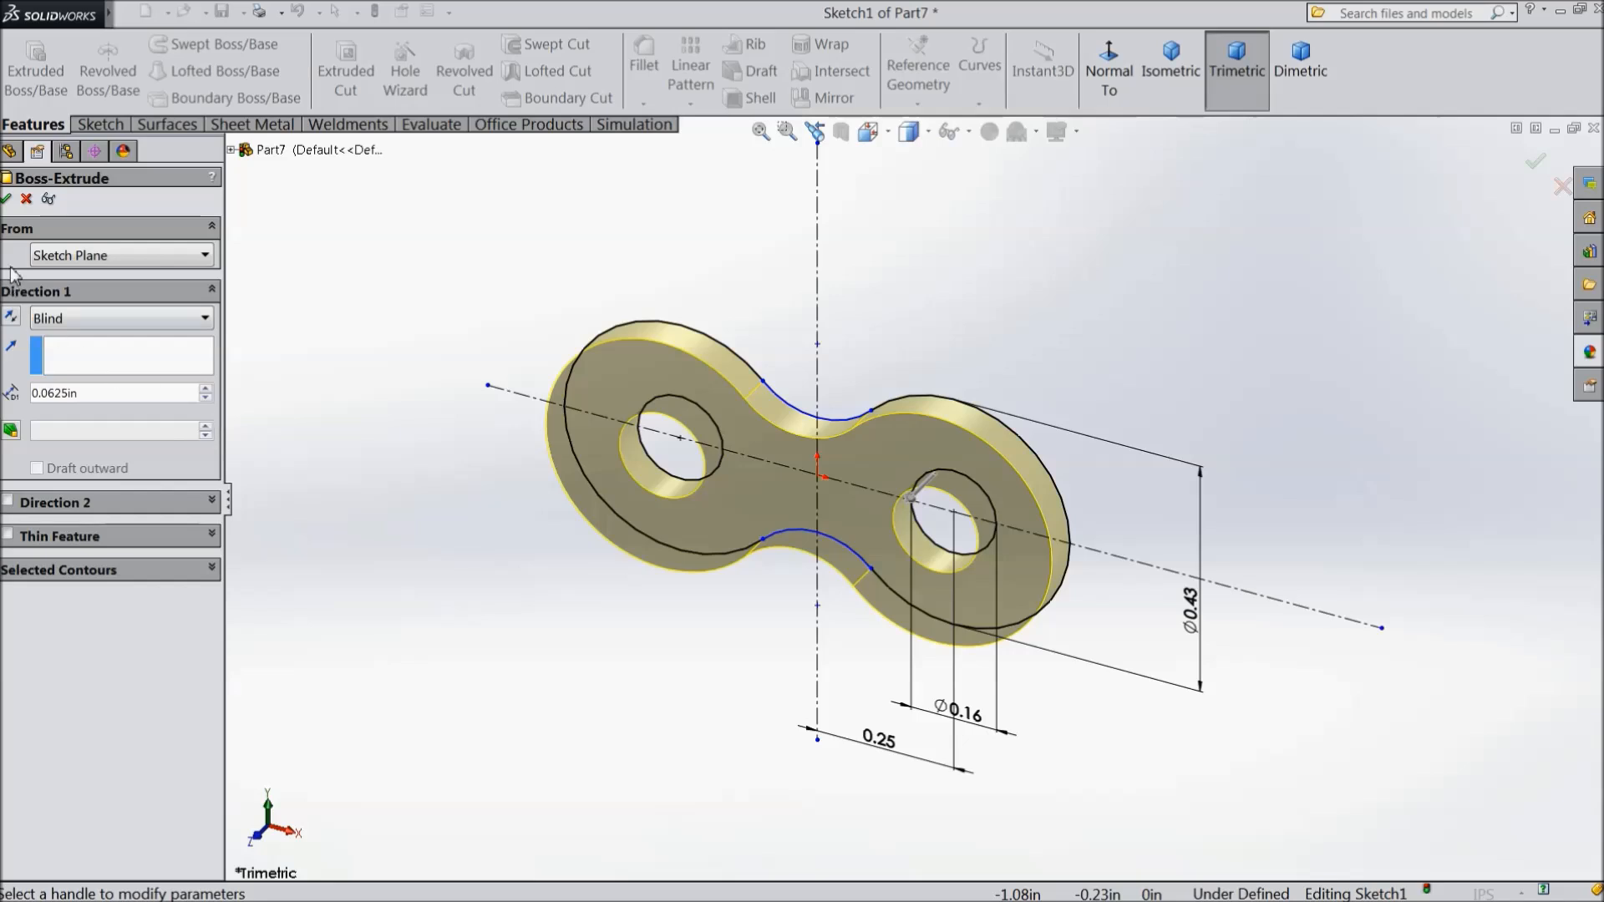
{"action": "left_click", "coordinate": [7, 201]}
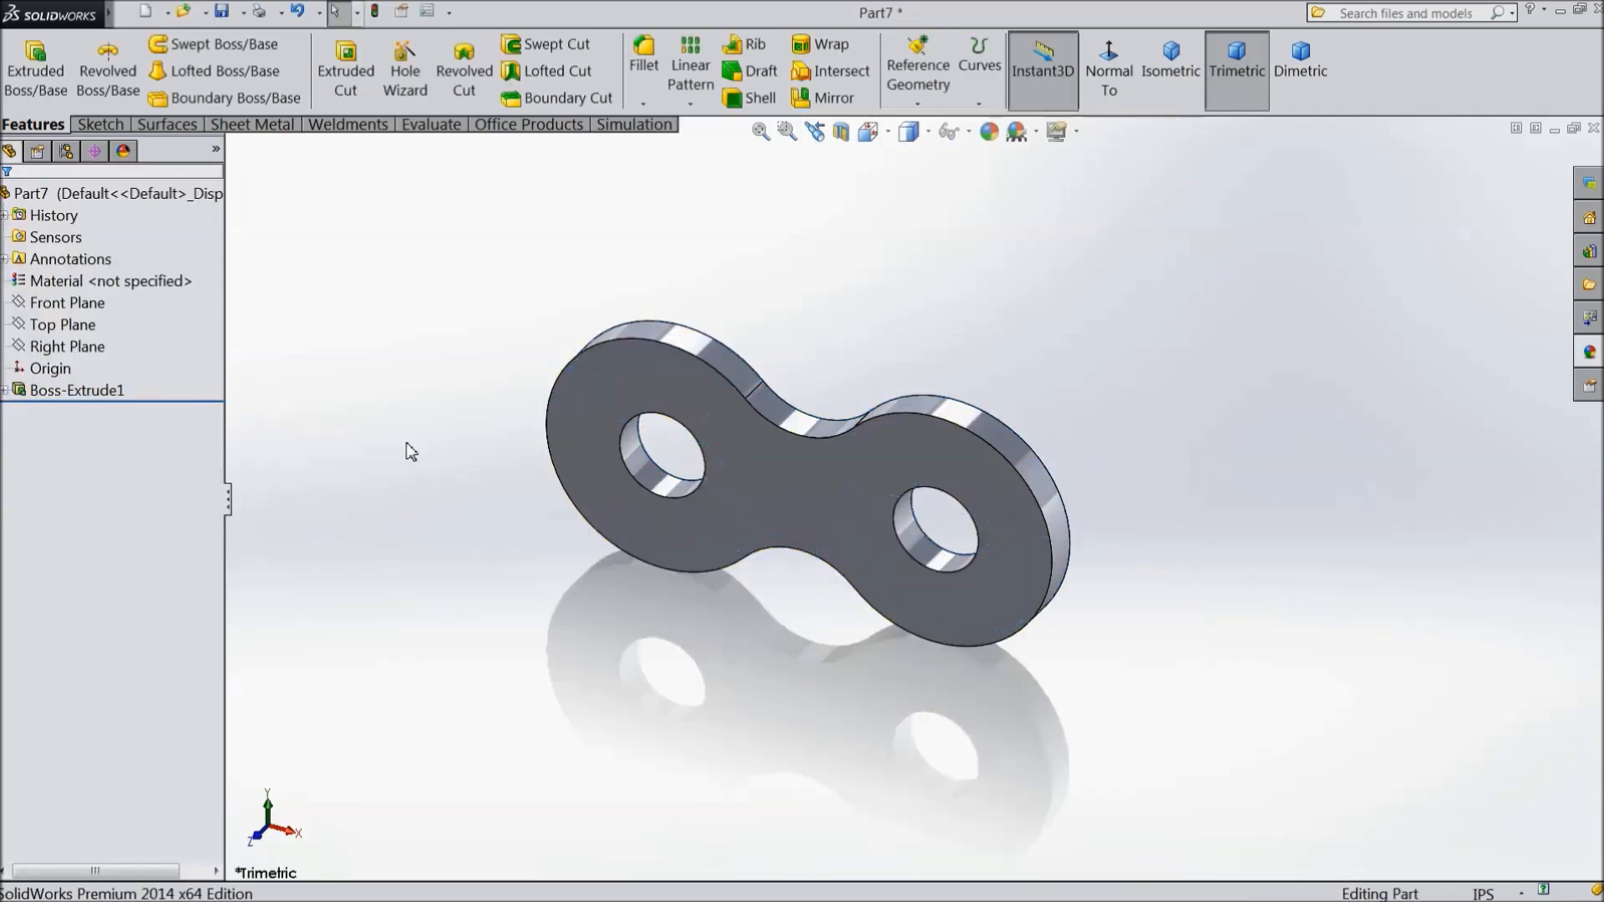
{"action": "middle_click_drag", "start_coordinate": [440, 480], "coordinate": [357, 555]}
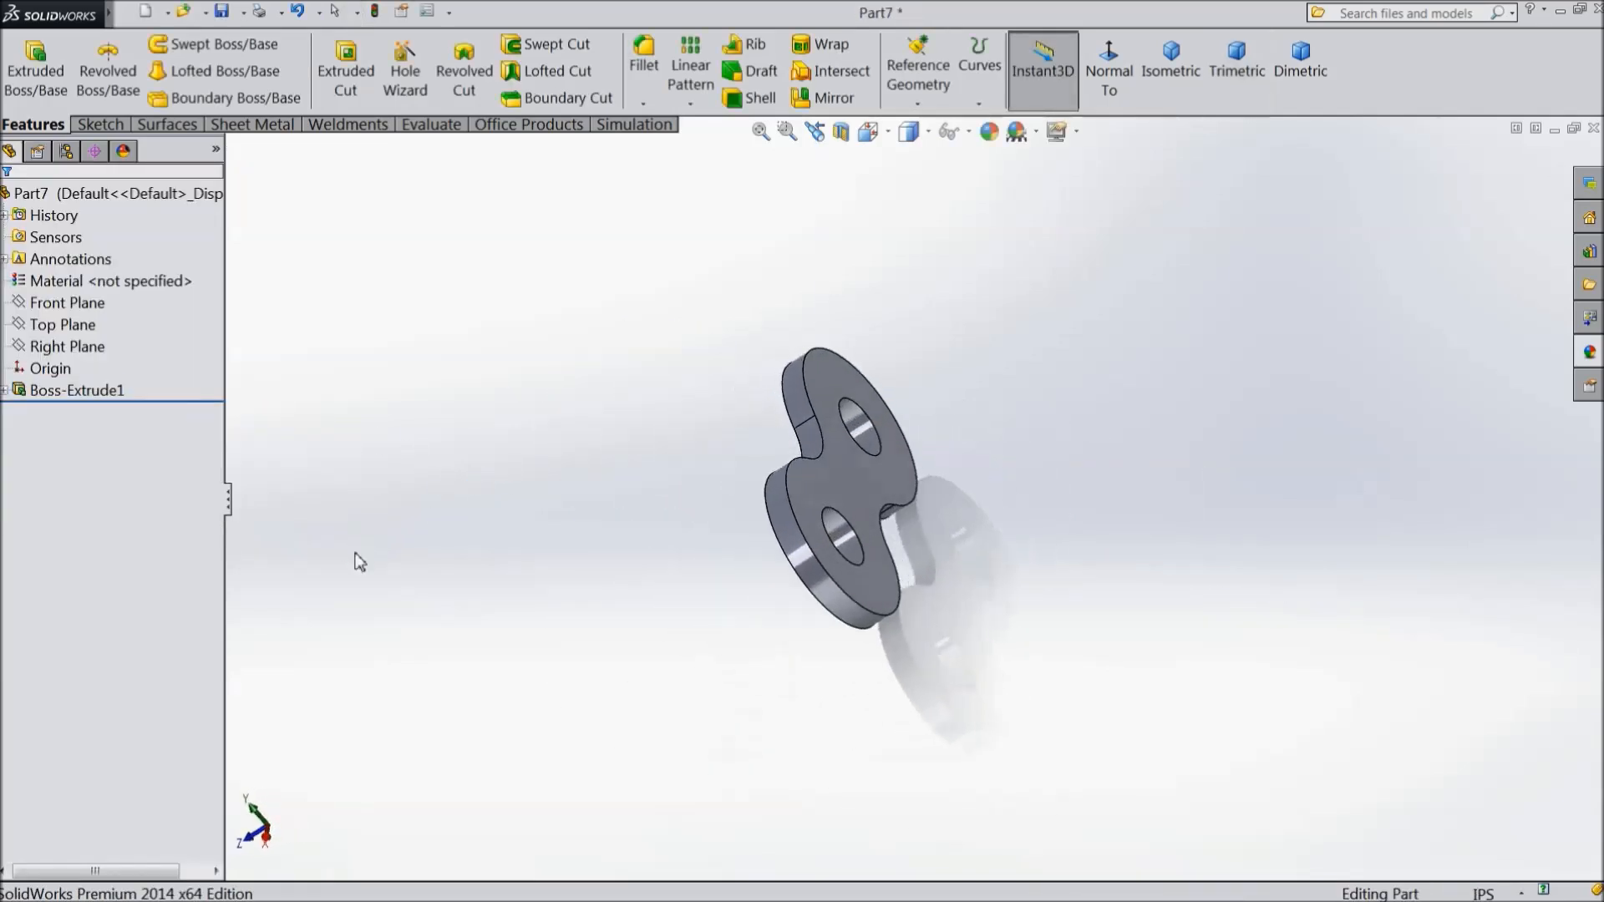
Start a sketch on the link plate's back face and convert the edge of the hole centred at X -0.25 in
{"action": "left_click", "coordinate": [867, 488]}
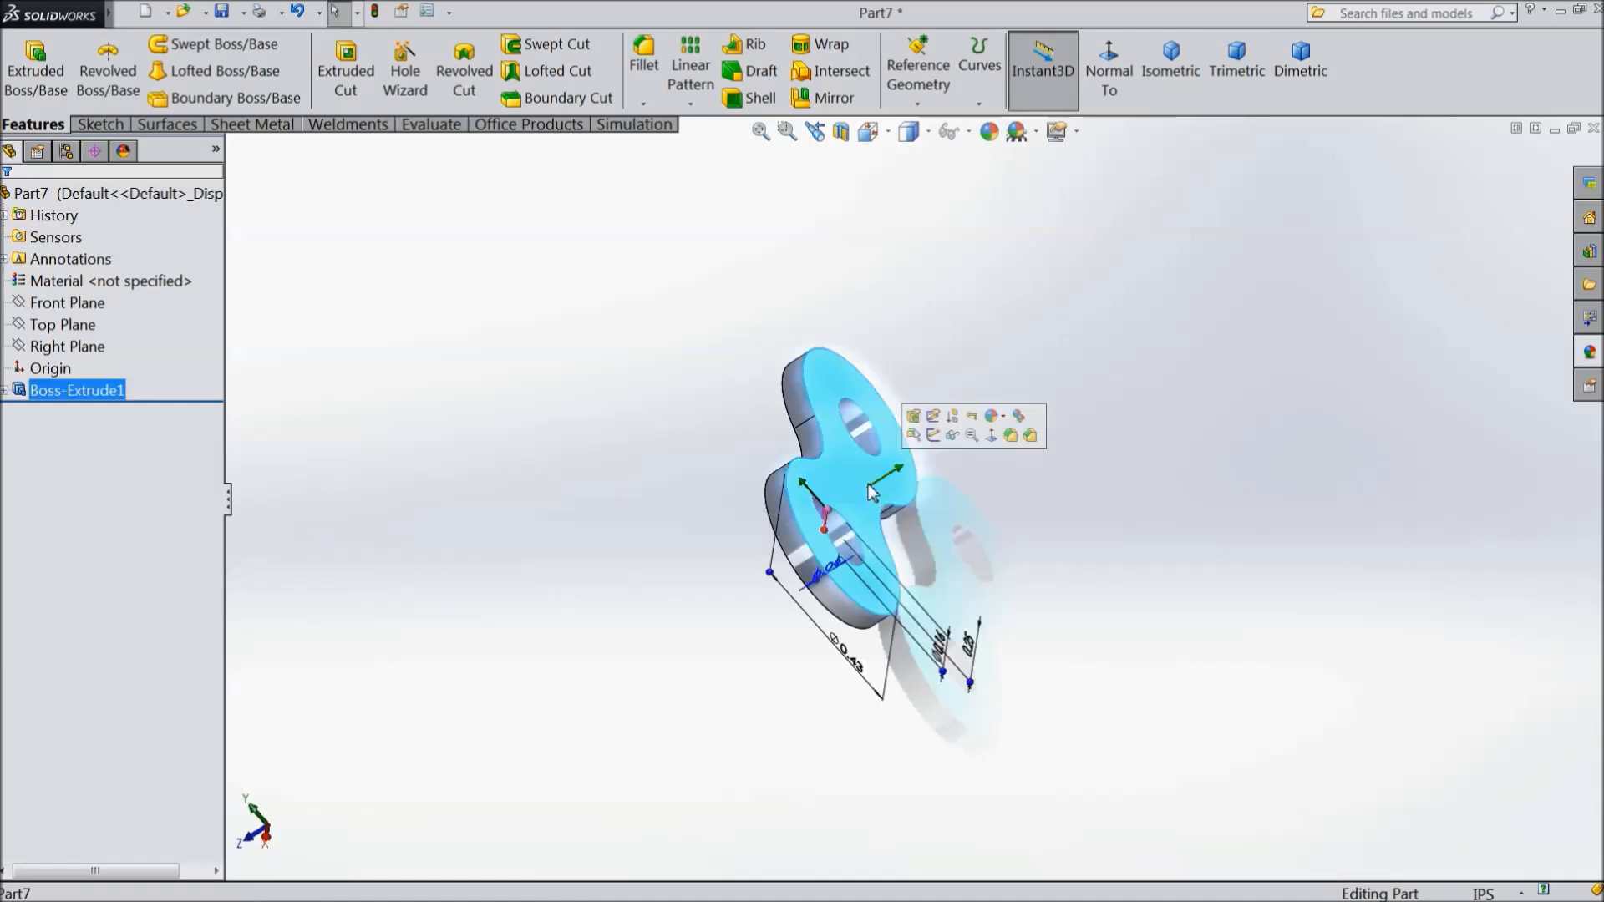
{"action": "left_click", "coordinate": [933, 437]}
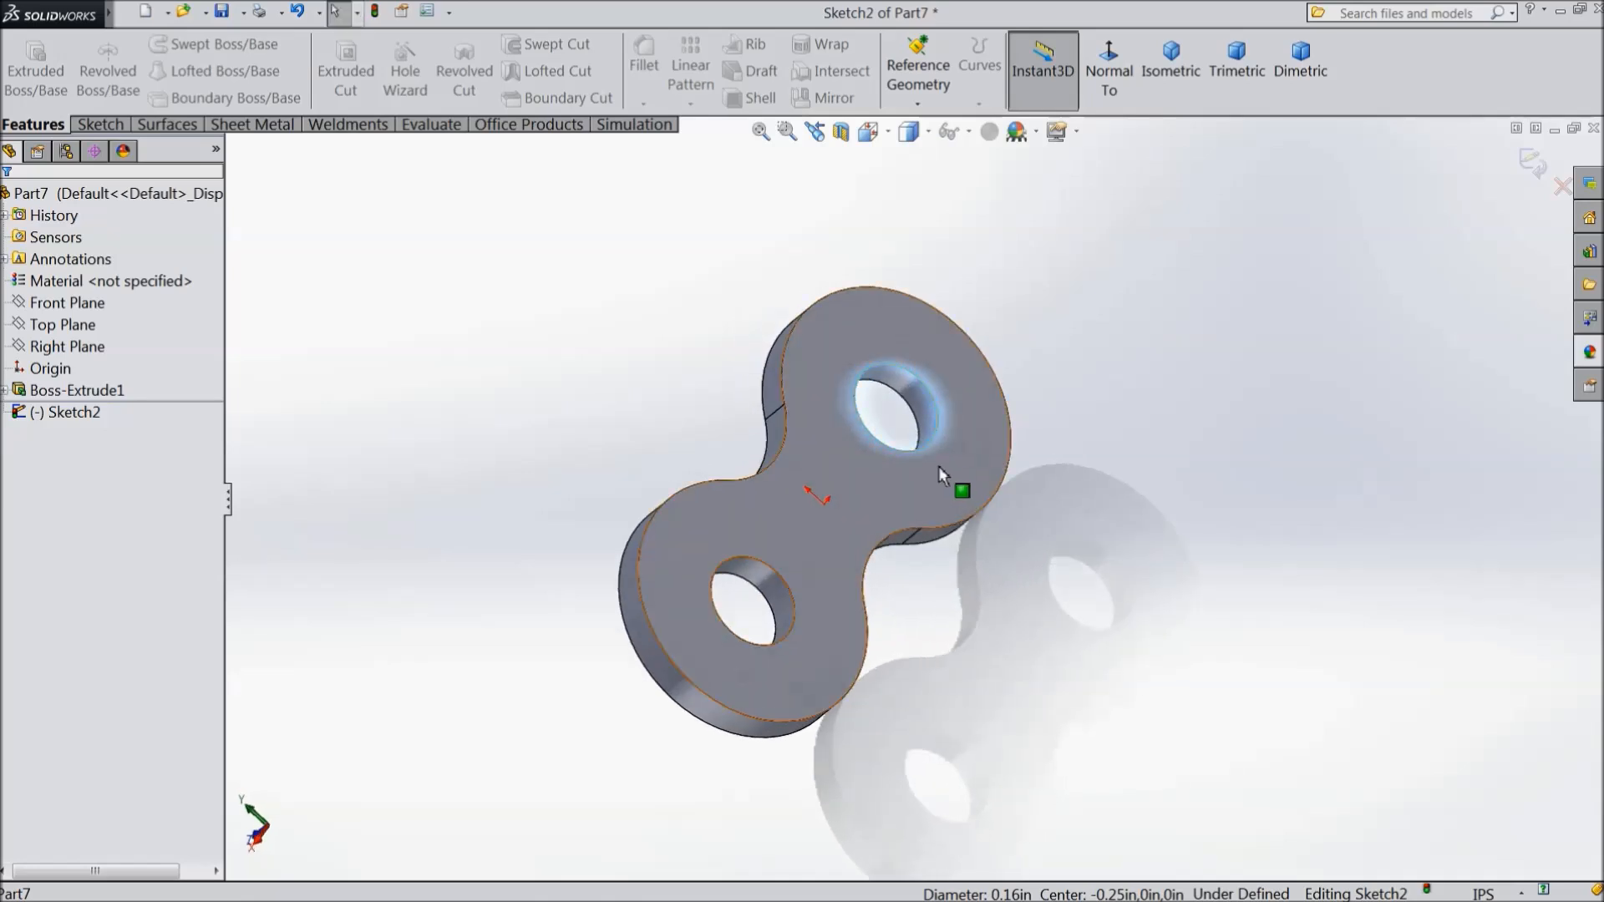
{"action": "left_click", "coordinate": [101, 124]}
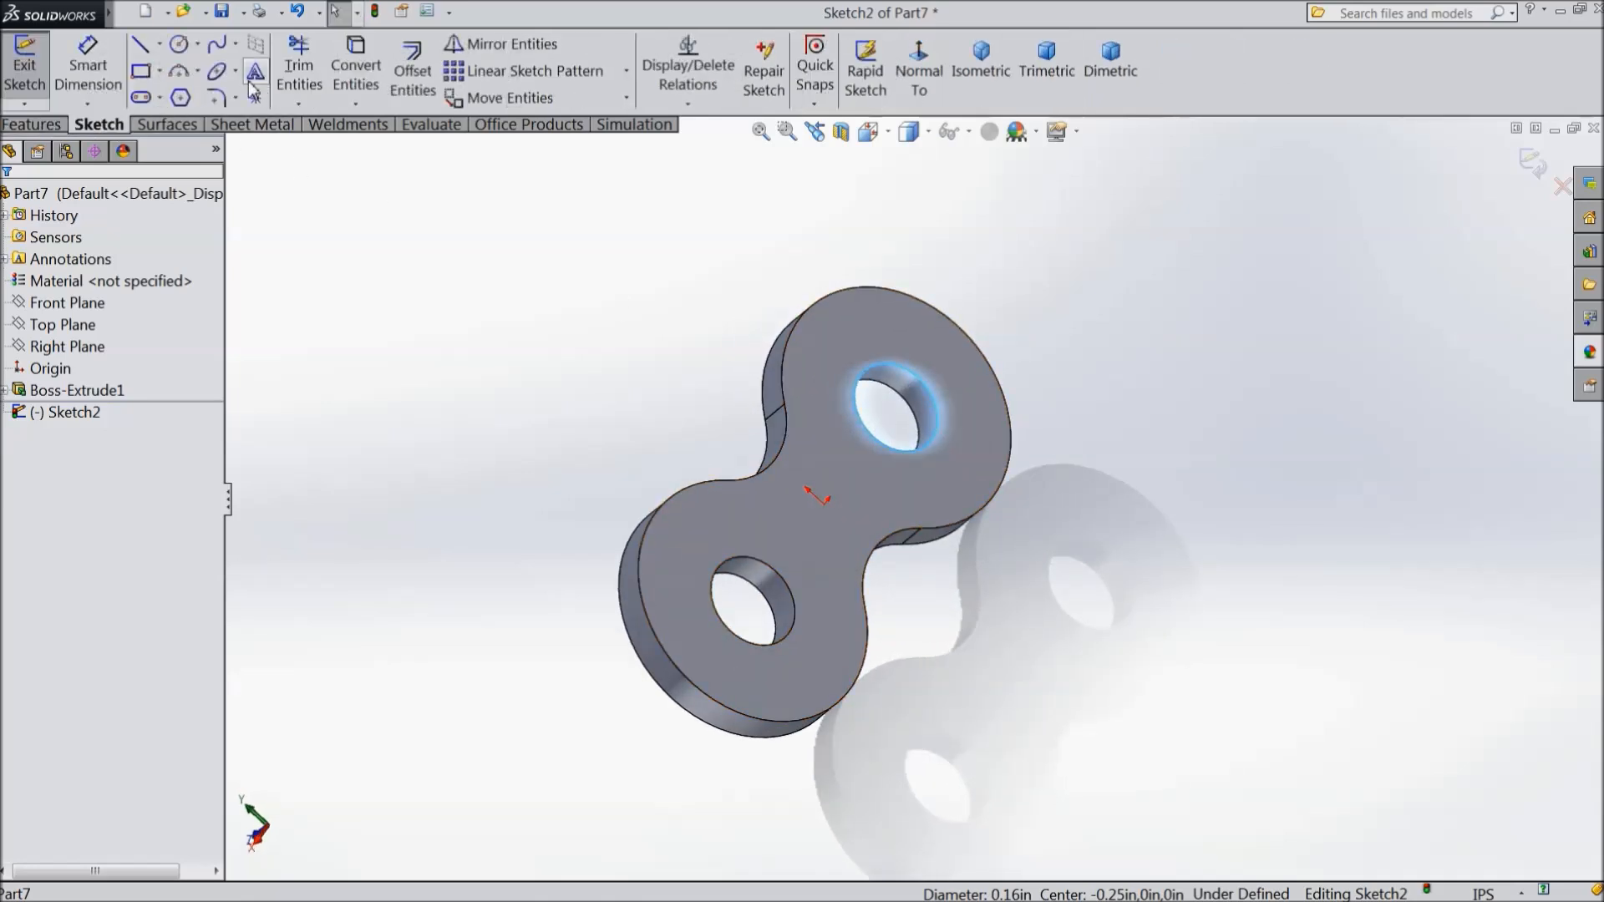
{"action": "left_click", "coordinate": [355, 75]}
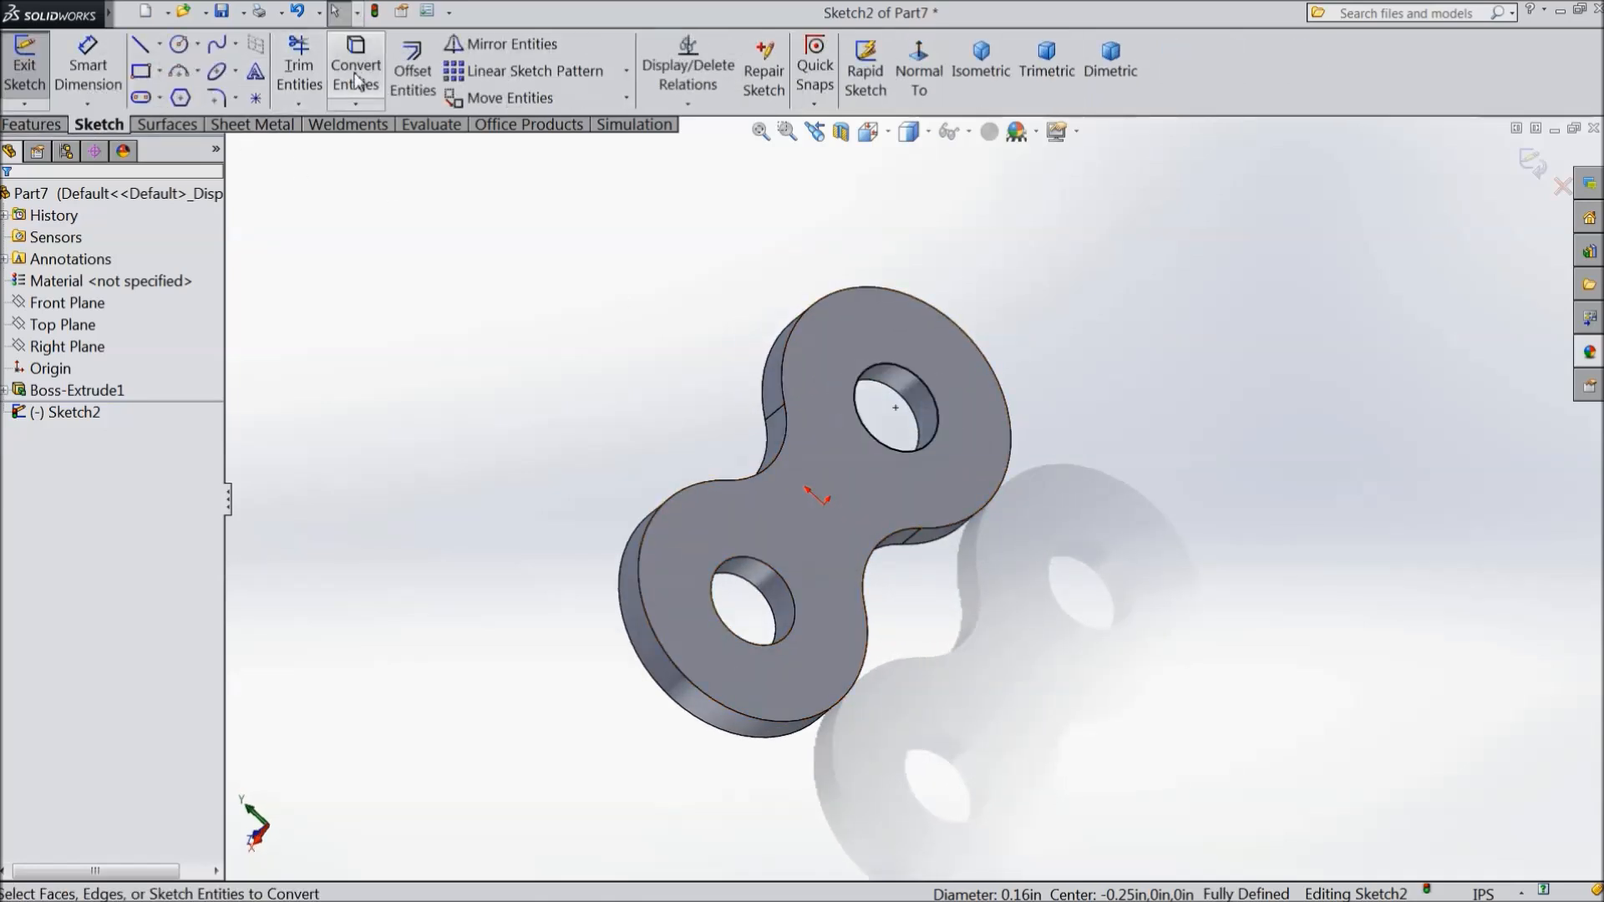
Set up a blind boss extrusion of the converted circle, 0.59312 in deep and reversed to run through the plate
{"action": "left_click", "coordinate": [32, 125]}
{"action": "left_click", "coordinate": [37, 87]}
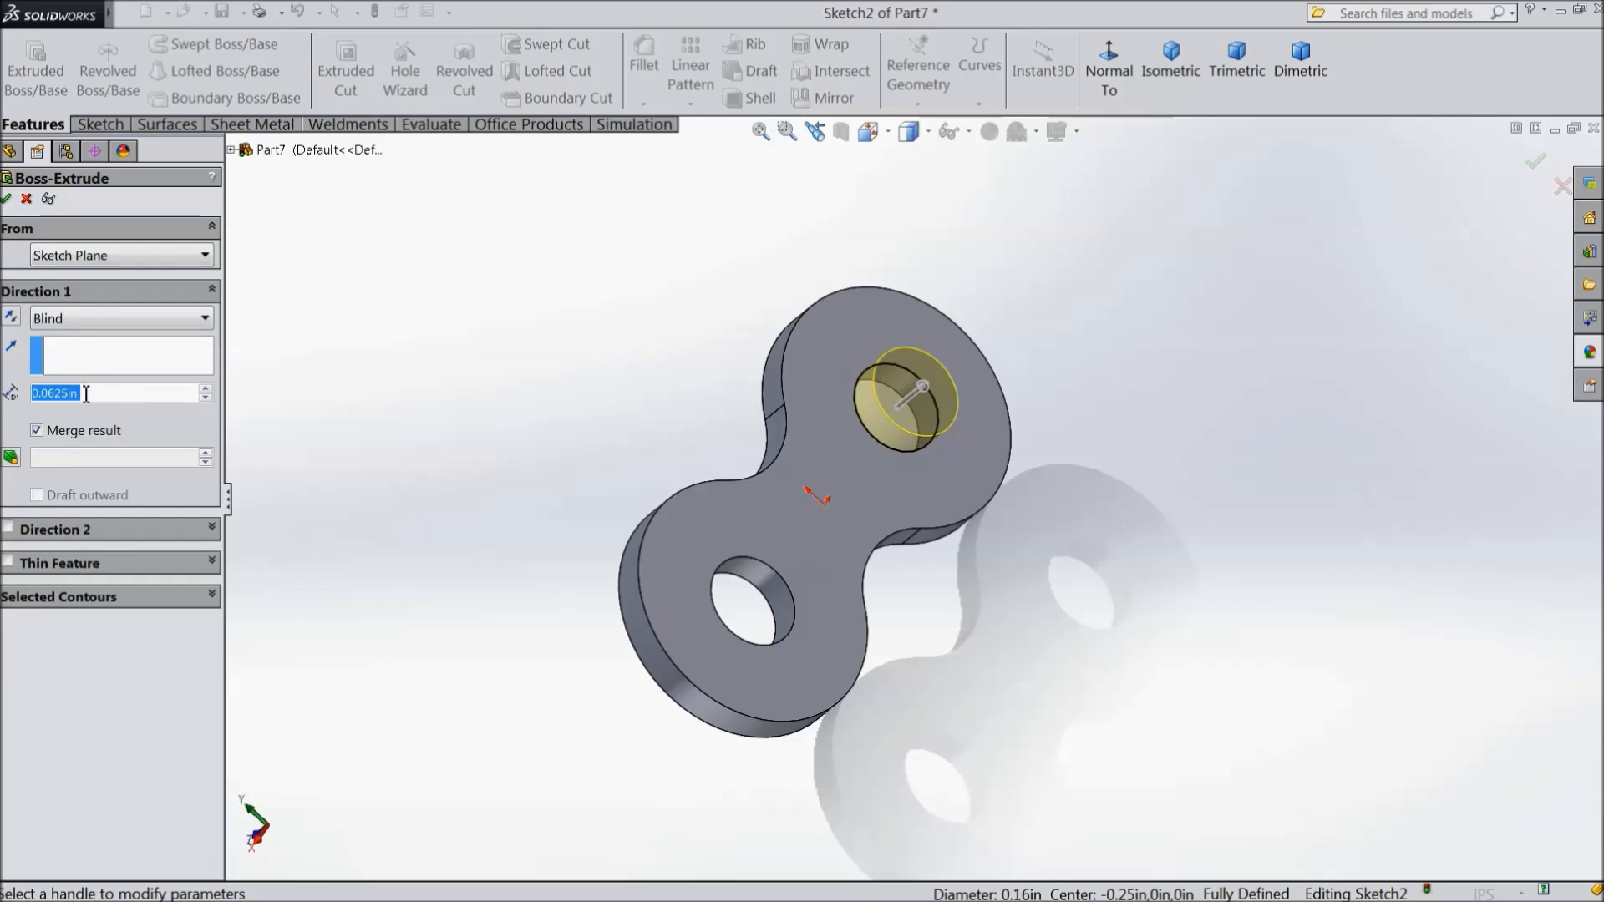
{"action": "type", "text": "0"}
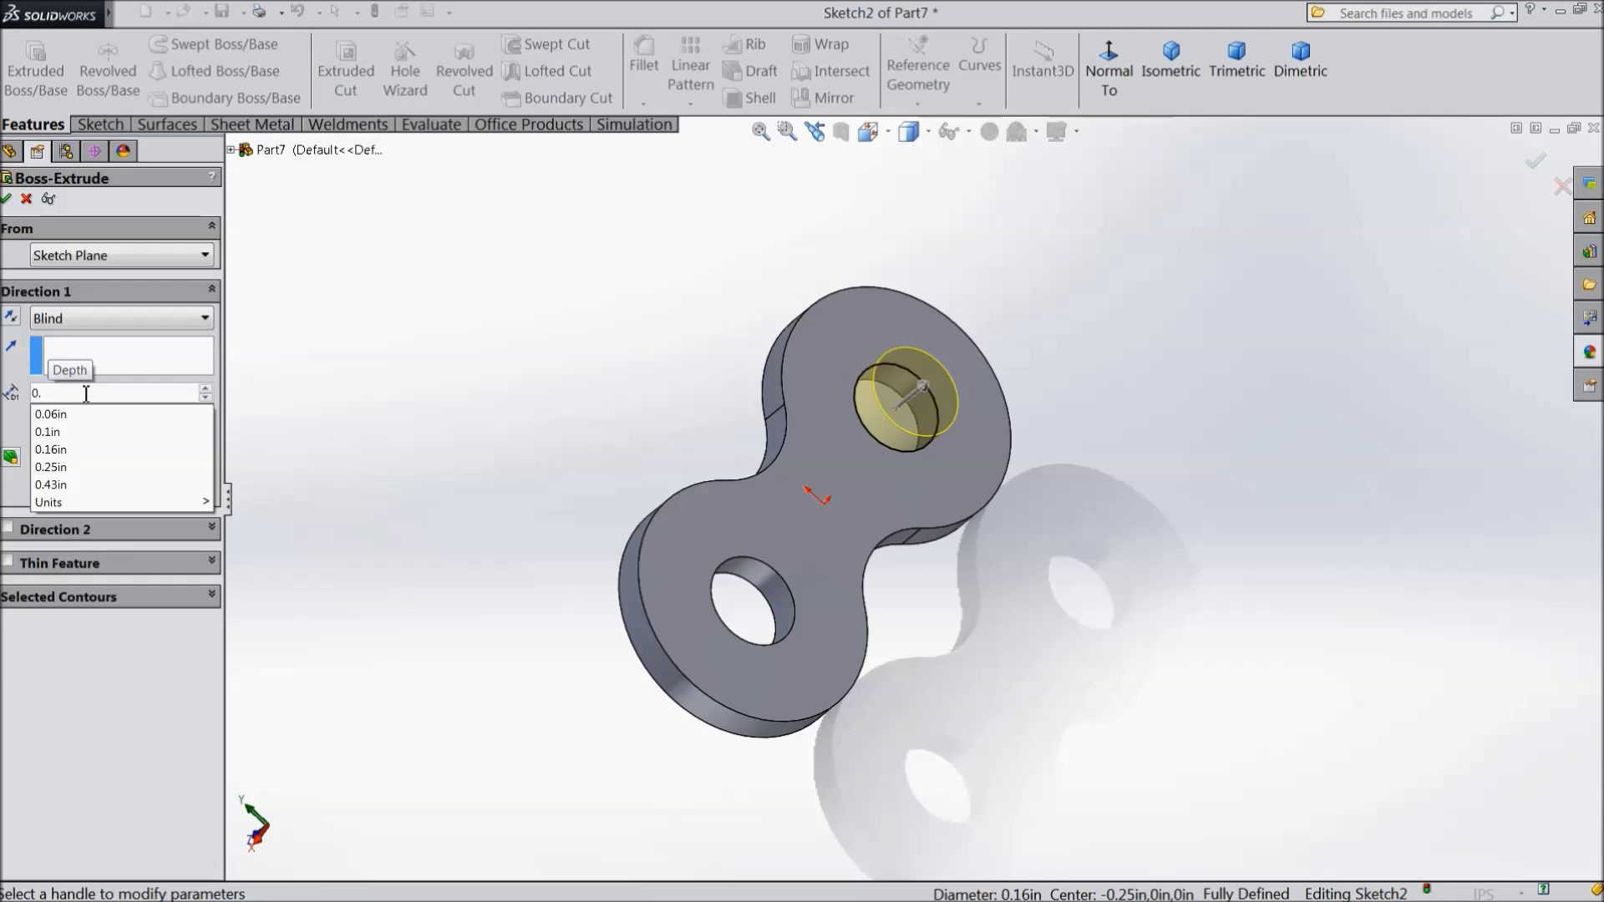
{"action": "type", "text": ".5"}
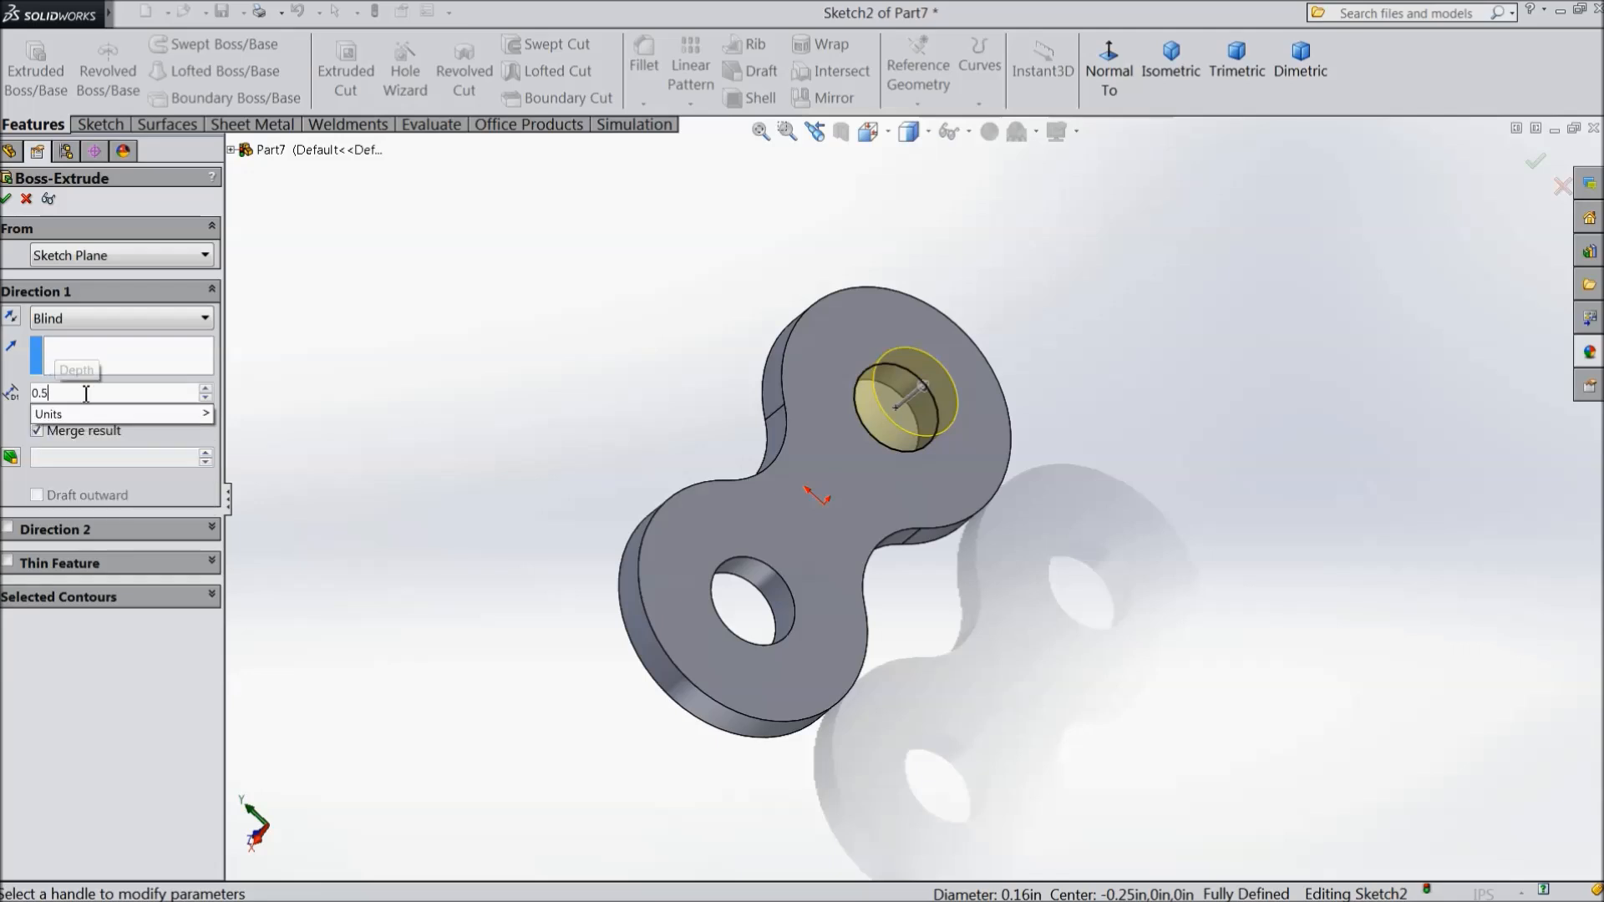
{"action": "type", "text": "9312"}
{"action": "key", "text": "Return"}
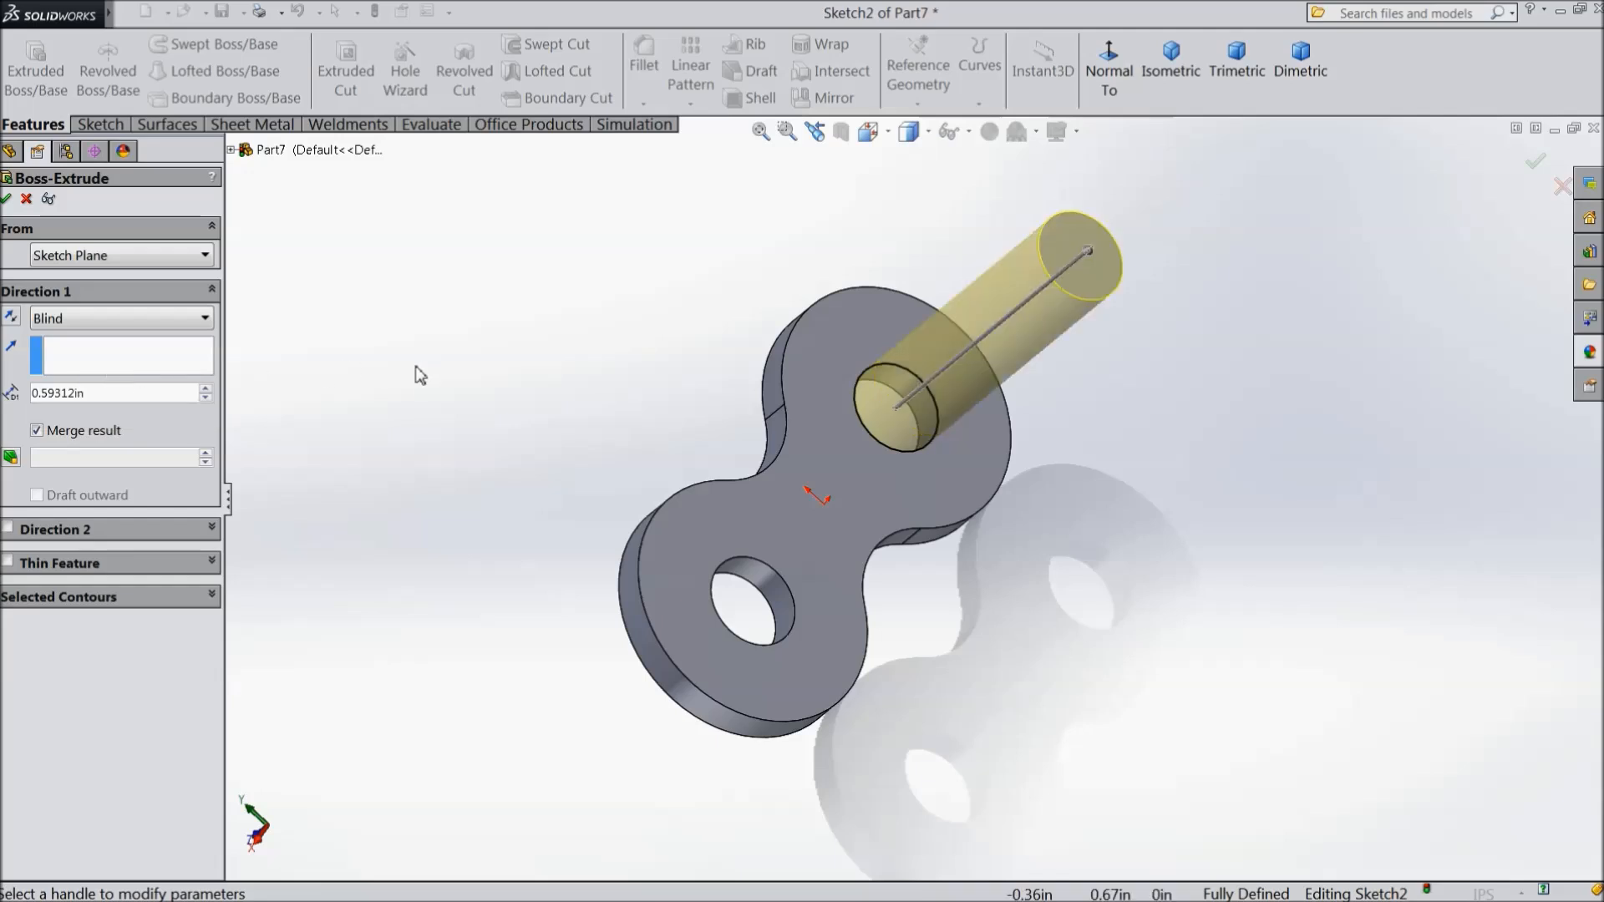
{"action": "left_click", "coordinate": [11, 318]}
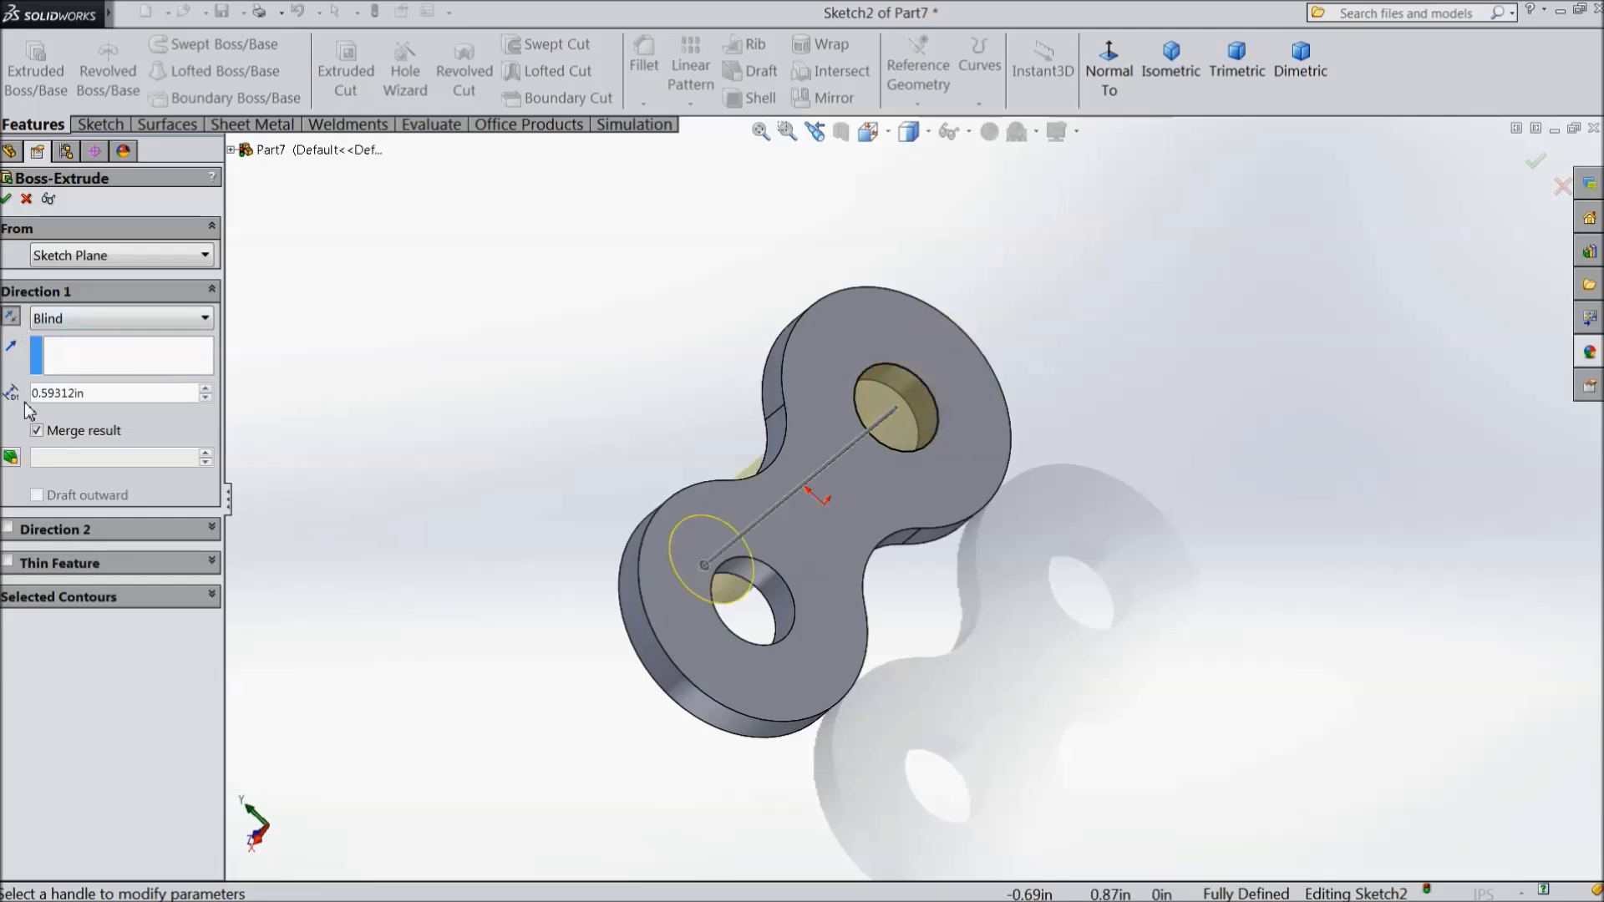
Add a blind second direction of 0.02 in to the pin extrusion and complete it
{"action": "left_click", "coordinate": [7, 529]}
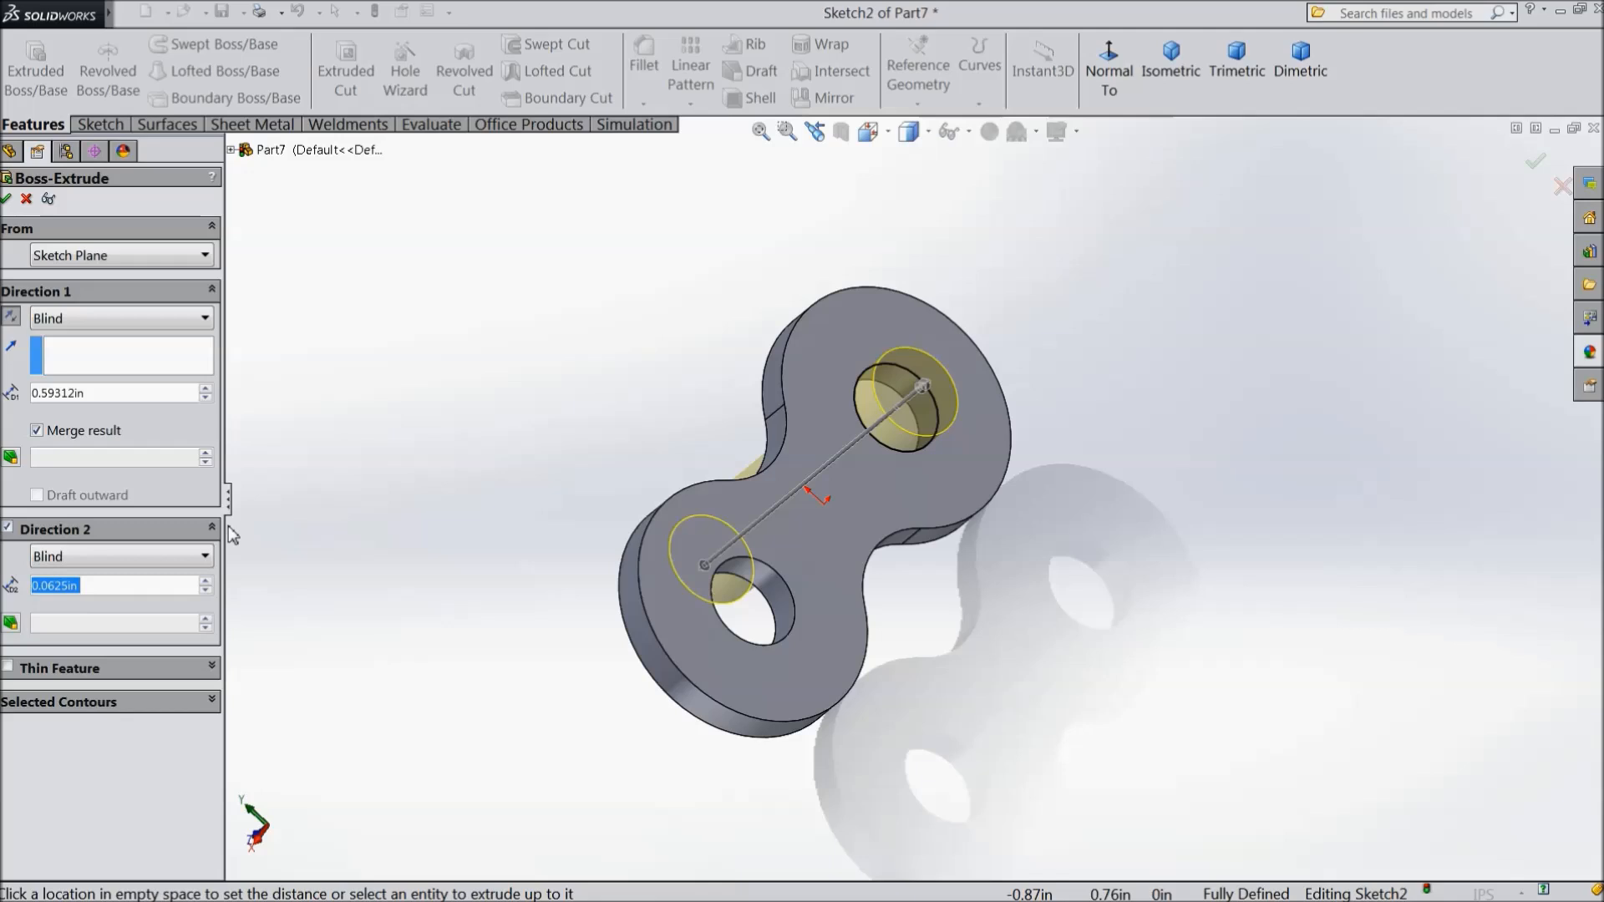
{"action": "type", "text": "0.02"}
{"action": "key", "text": "Return"}
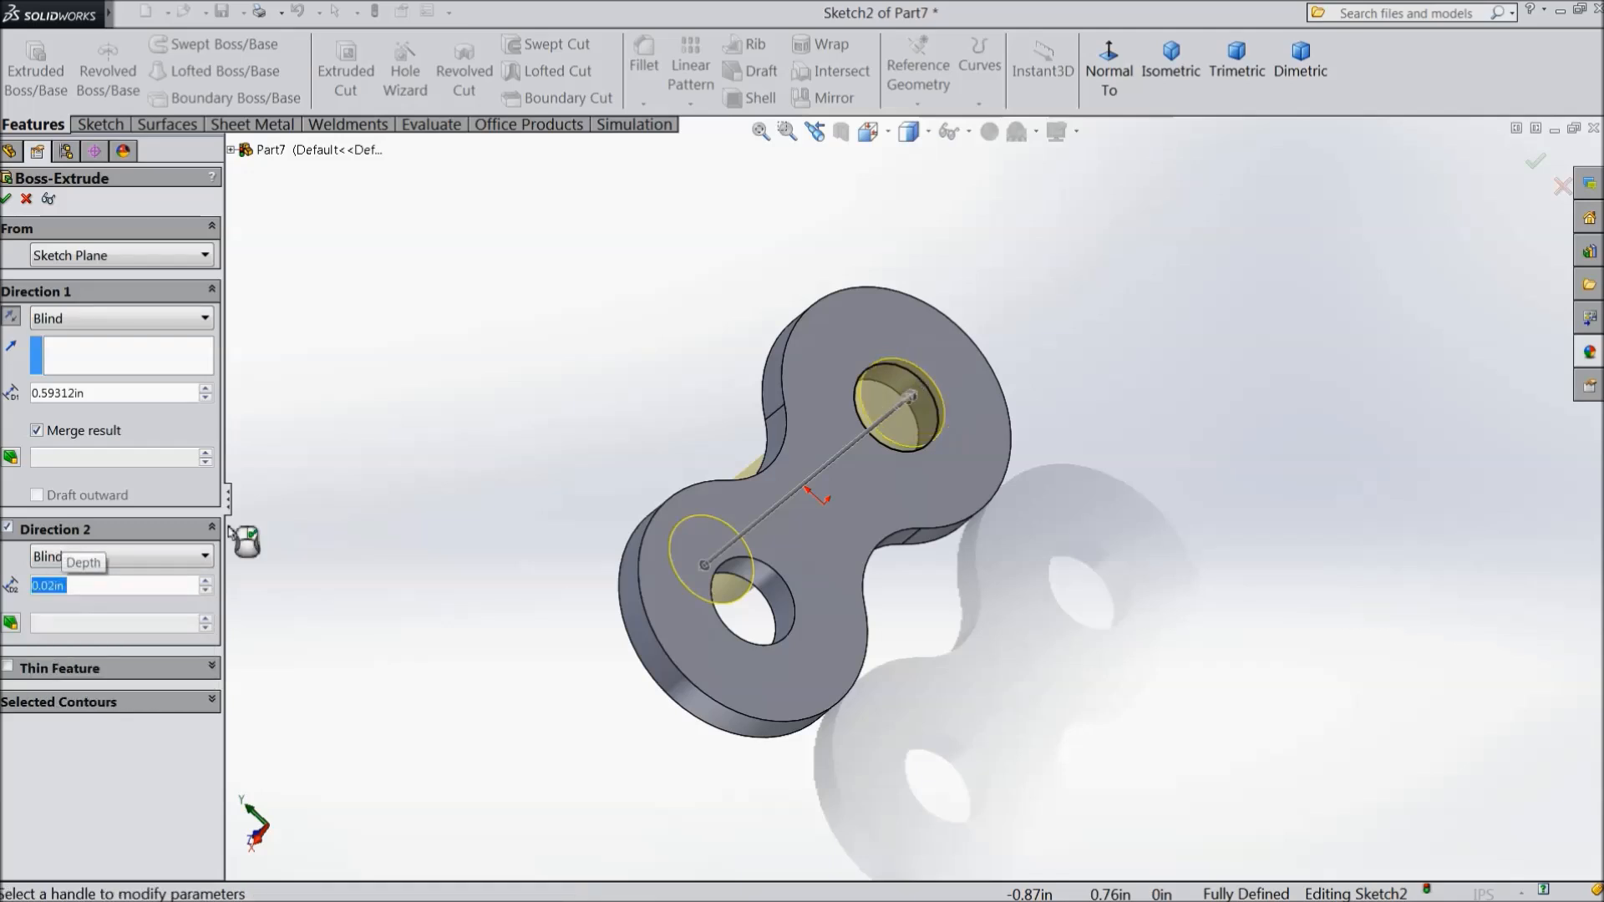
{"action": "middle_click_drag", "start_coordinate": [555, 491], "coordinate": [744, 437]}
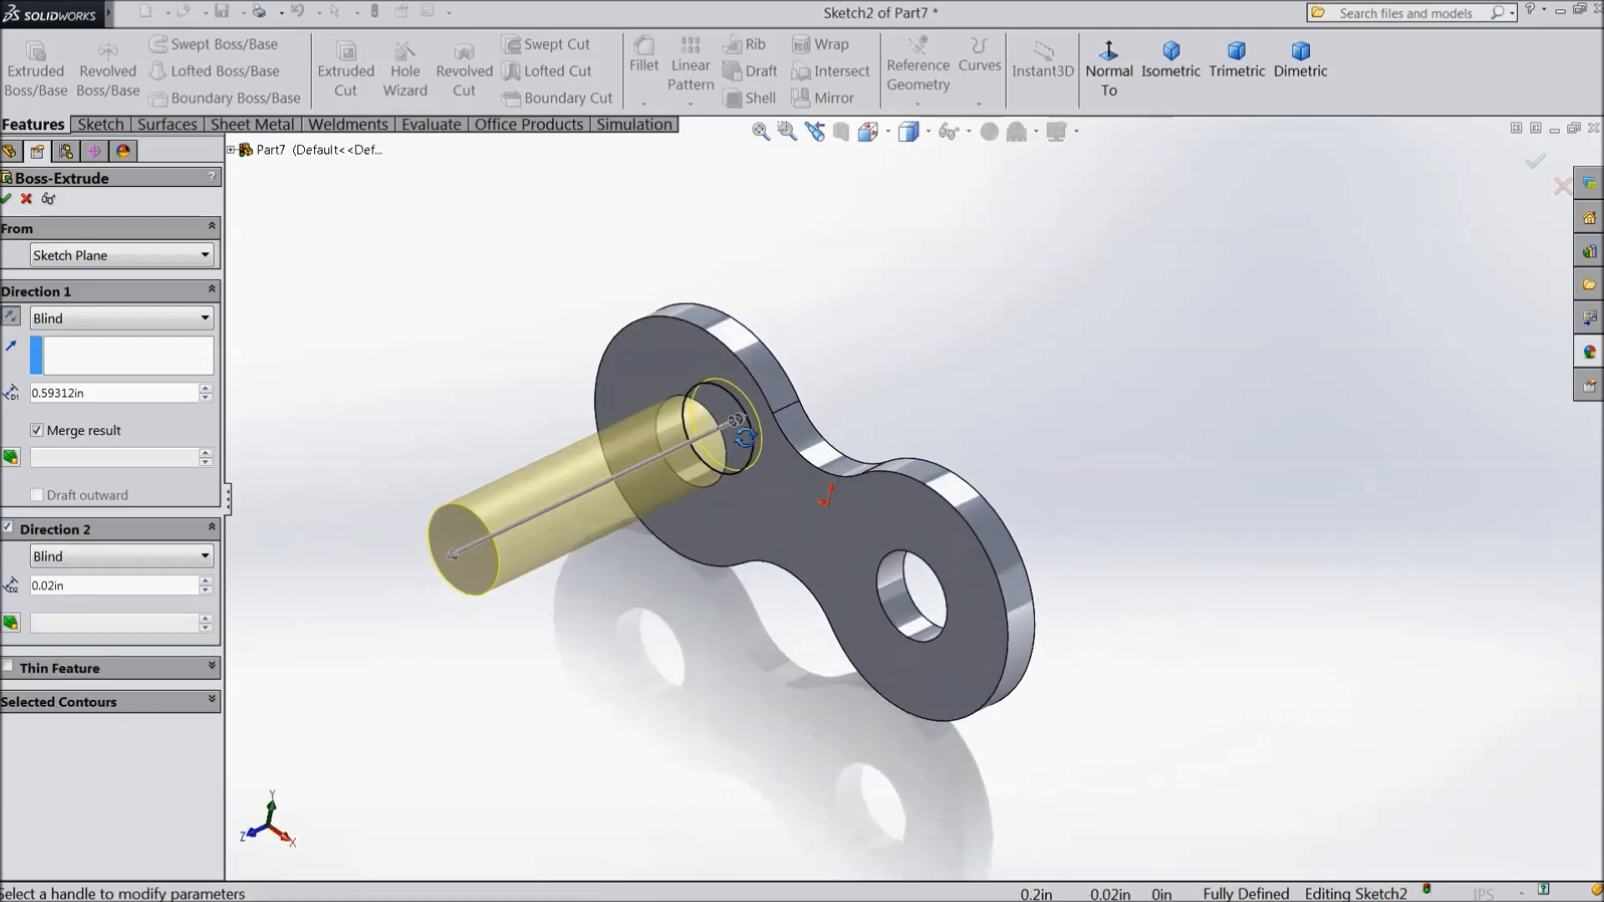
{"action": "left_click", "coordinate": [6, 199]}
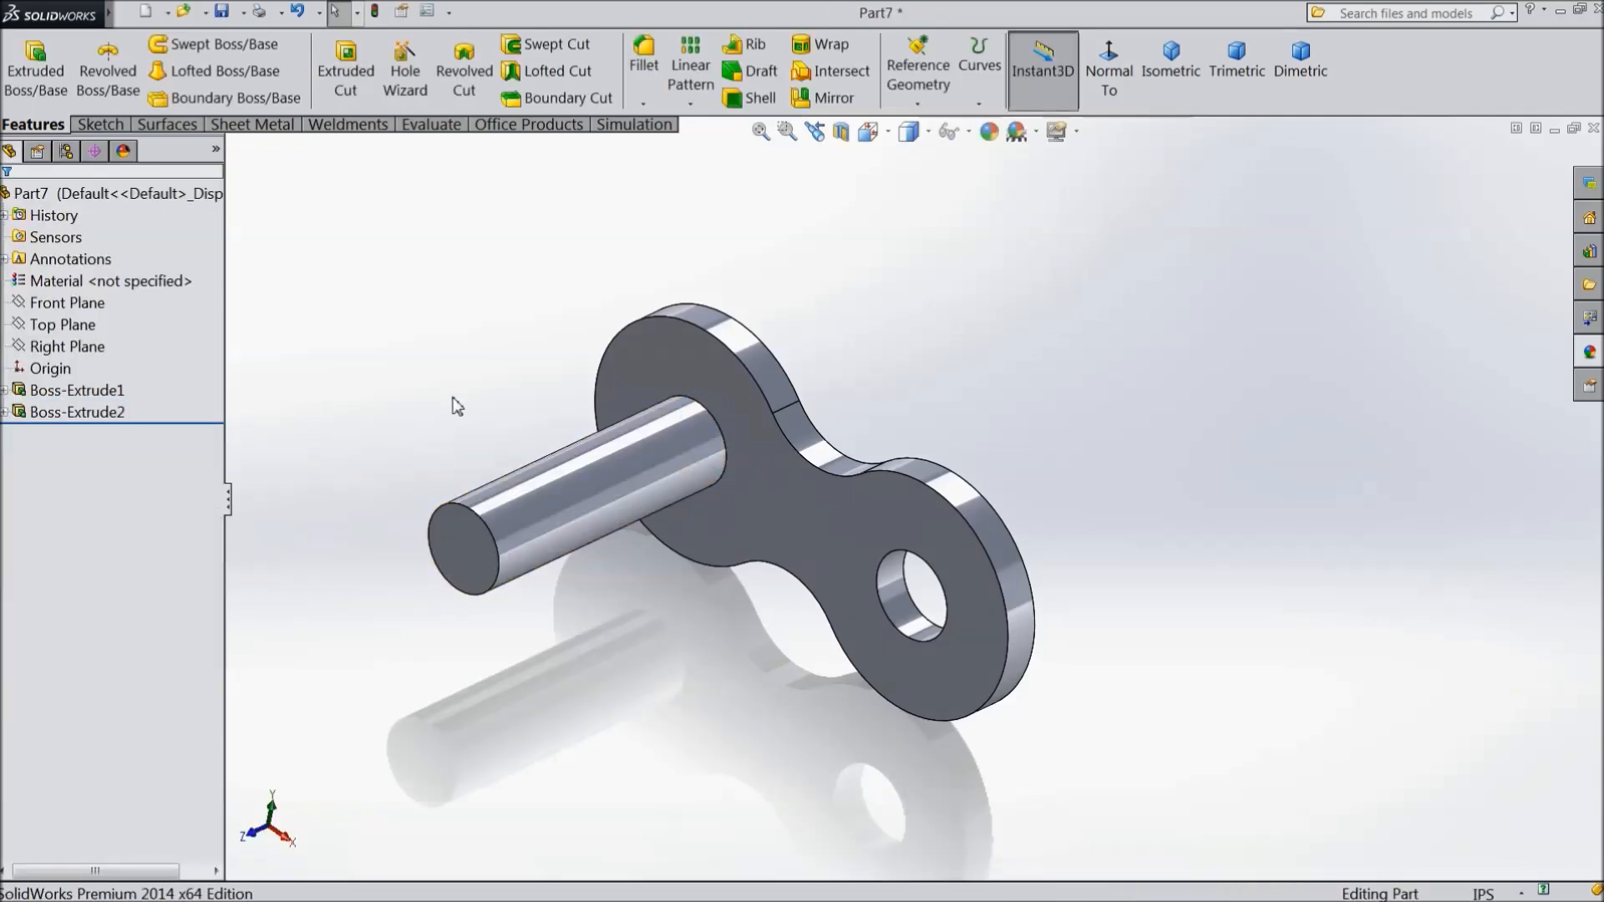
Create a reference mid plane between the two end faces of the pin
{"action": "left_click", "coordinate": [919, 75]}
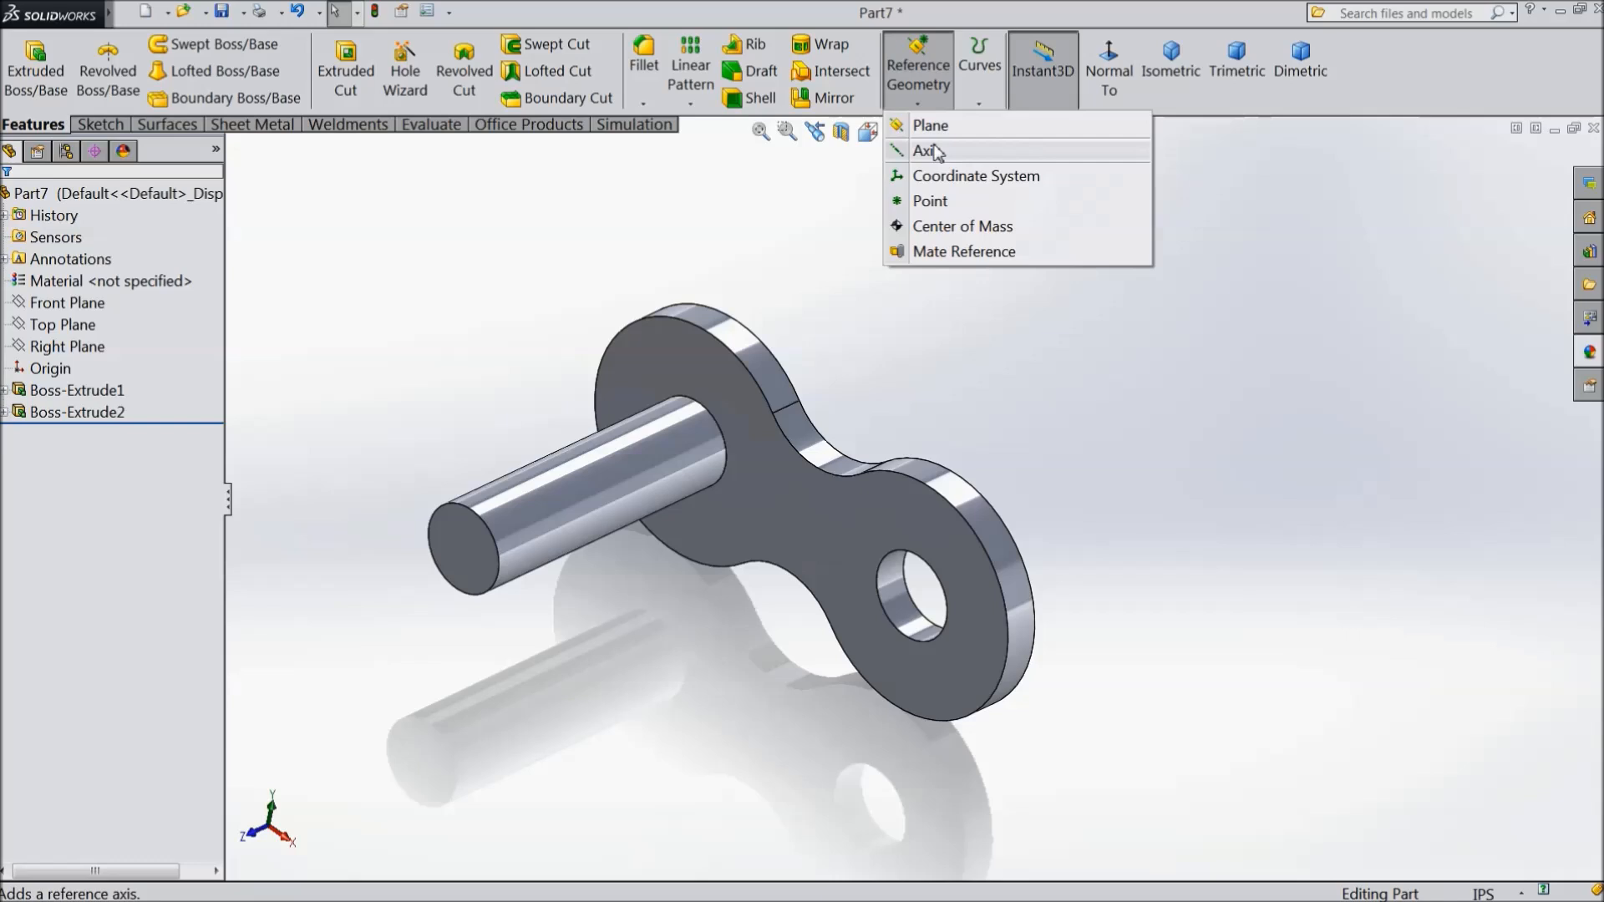
{"action": "left_click", "coordinate": [928, 129]}
{"action": "middle_click_drag", "start_coordinate": [885, 230], "coordinate": [763, 330]}
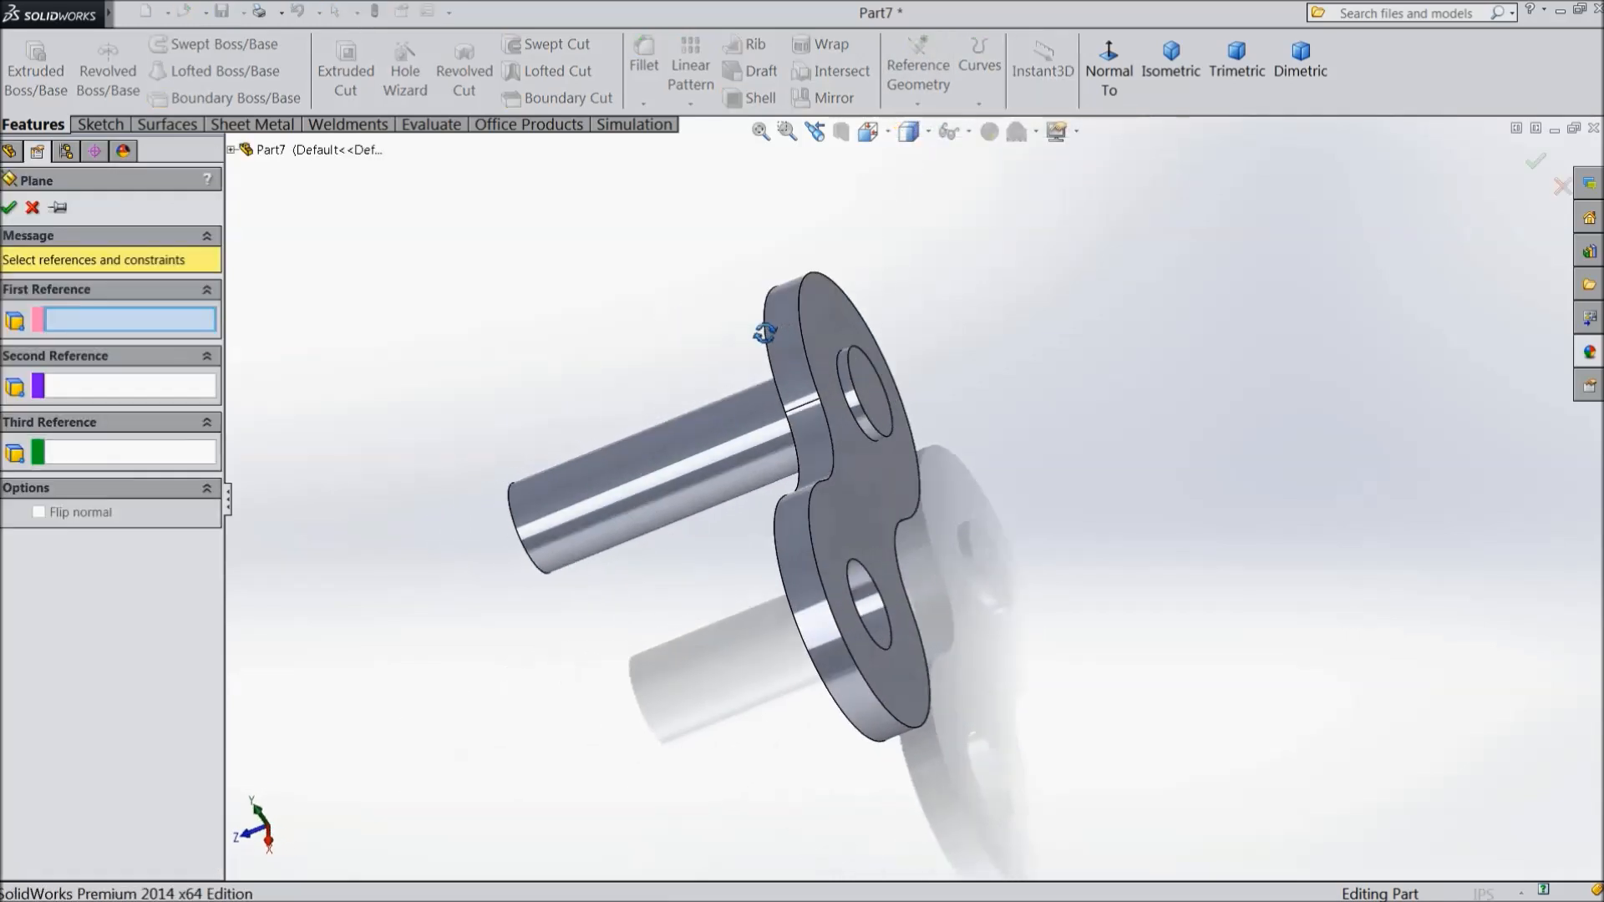
{"action": "left_click", "coordinate": [871, 395]}
{"action": "middle_click_drag", "start_coordinate": [870, 395], "coordinate": [789, 294]}
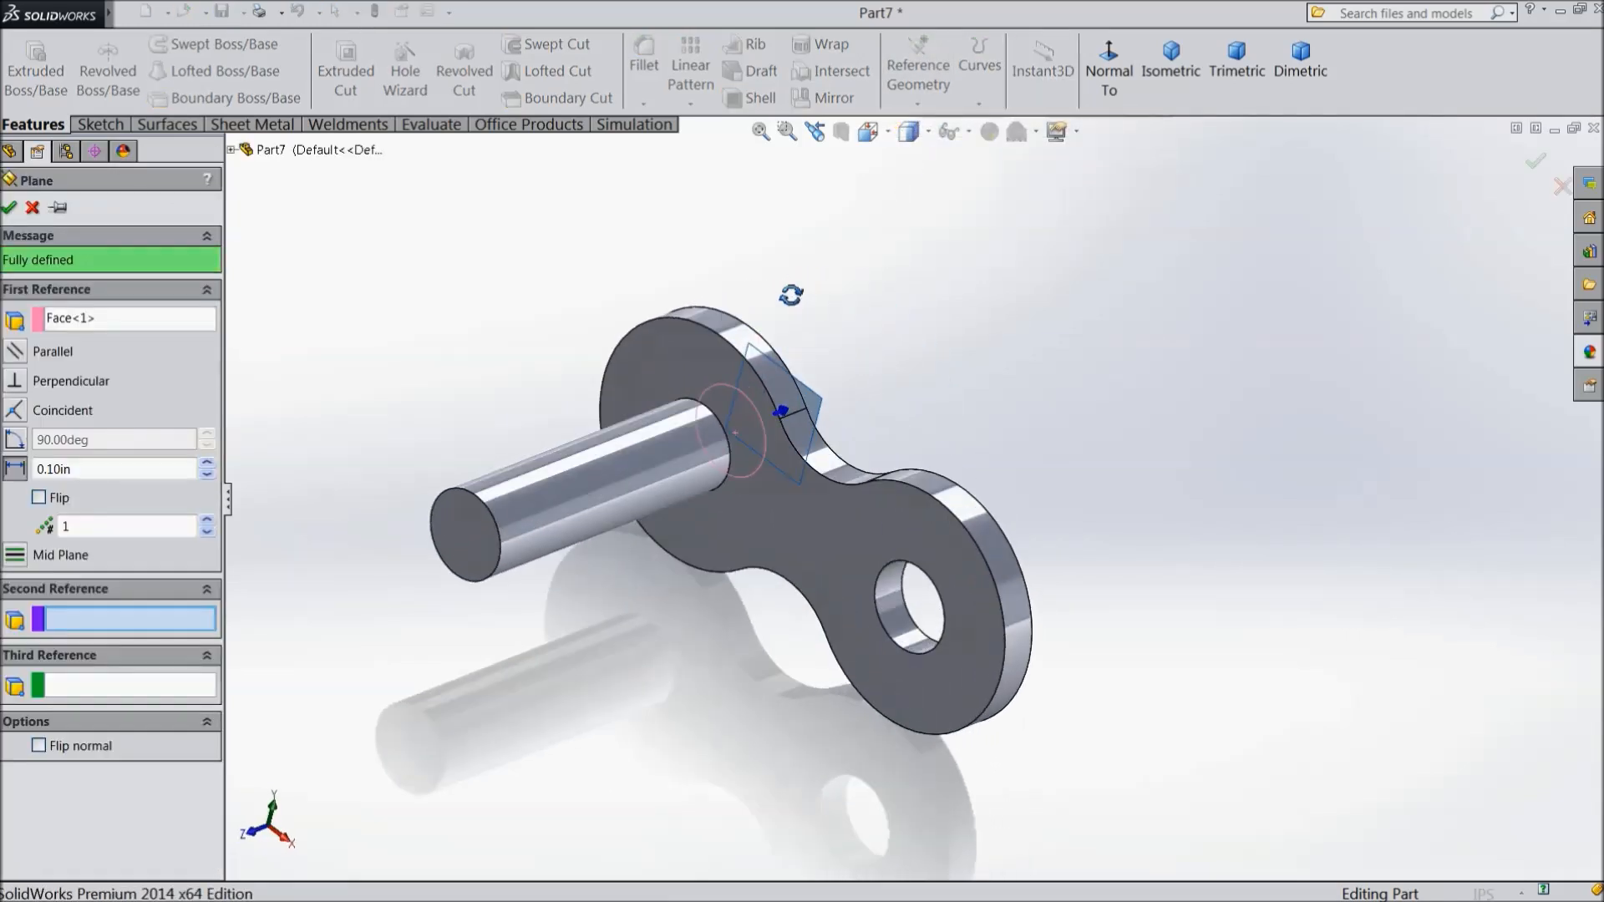
{"action": "left_click", "coordinate": [460, 539]}
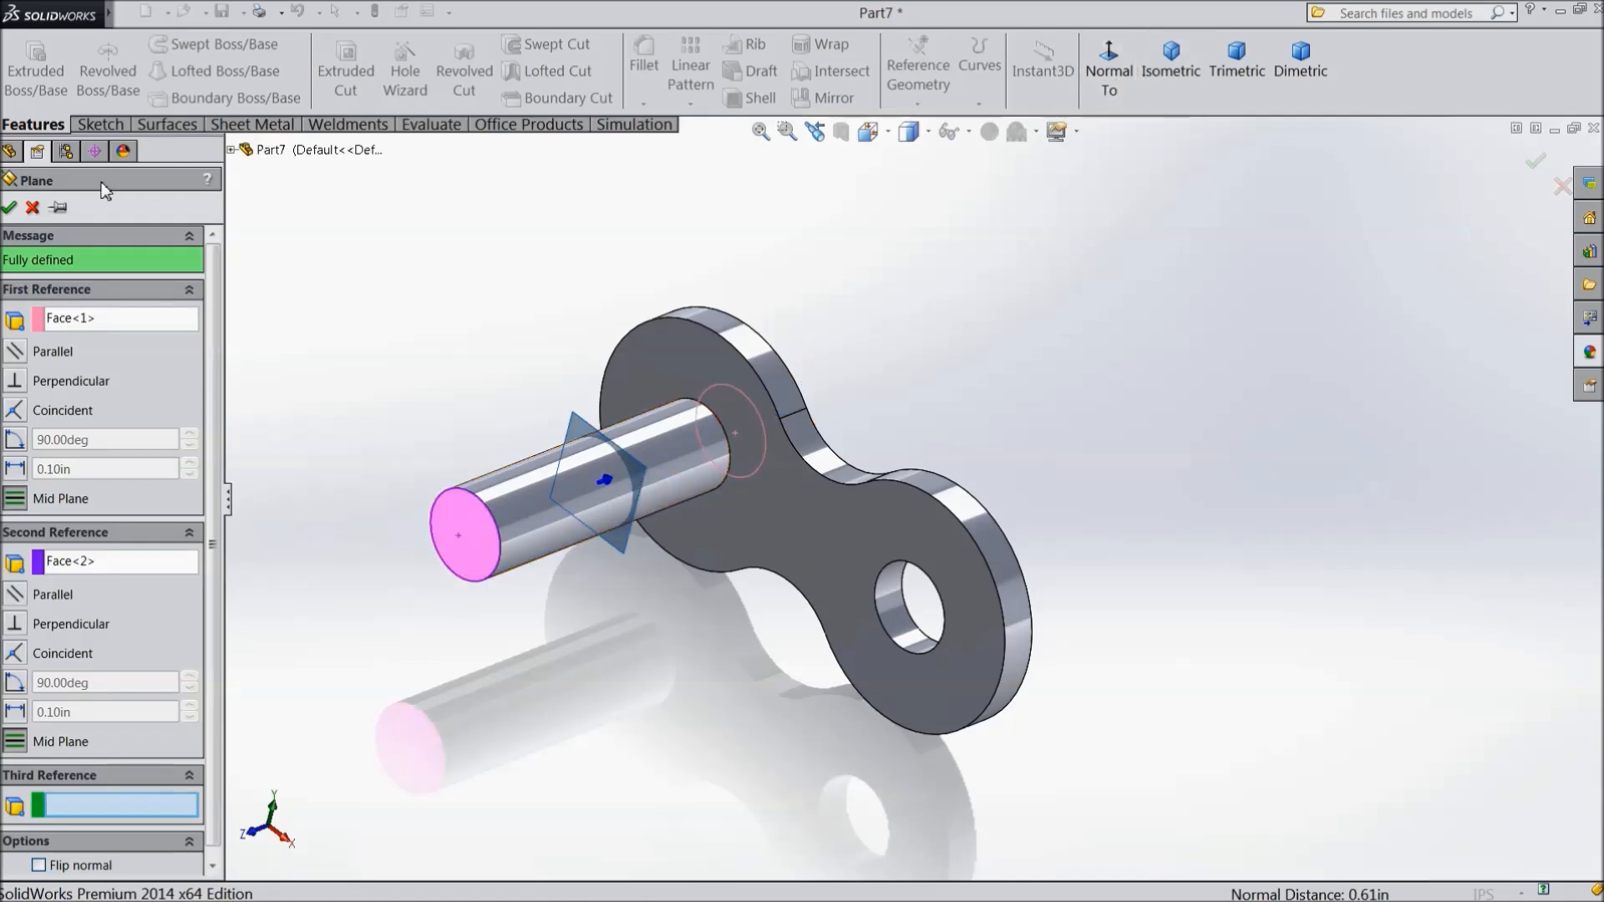
{"action": "left_click", "coordinate": [9, 208]}
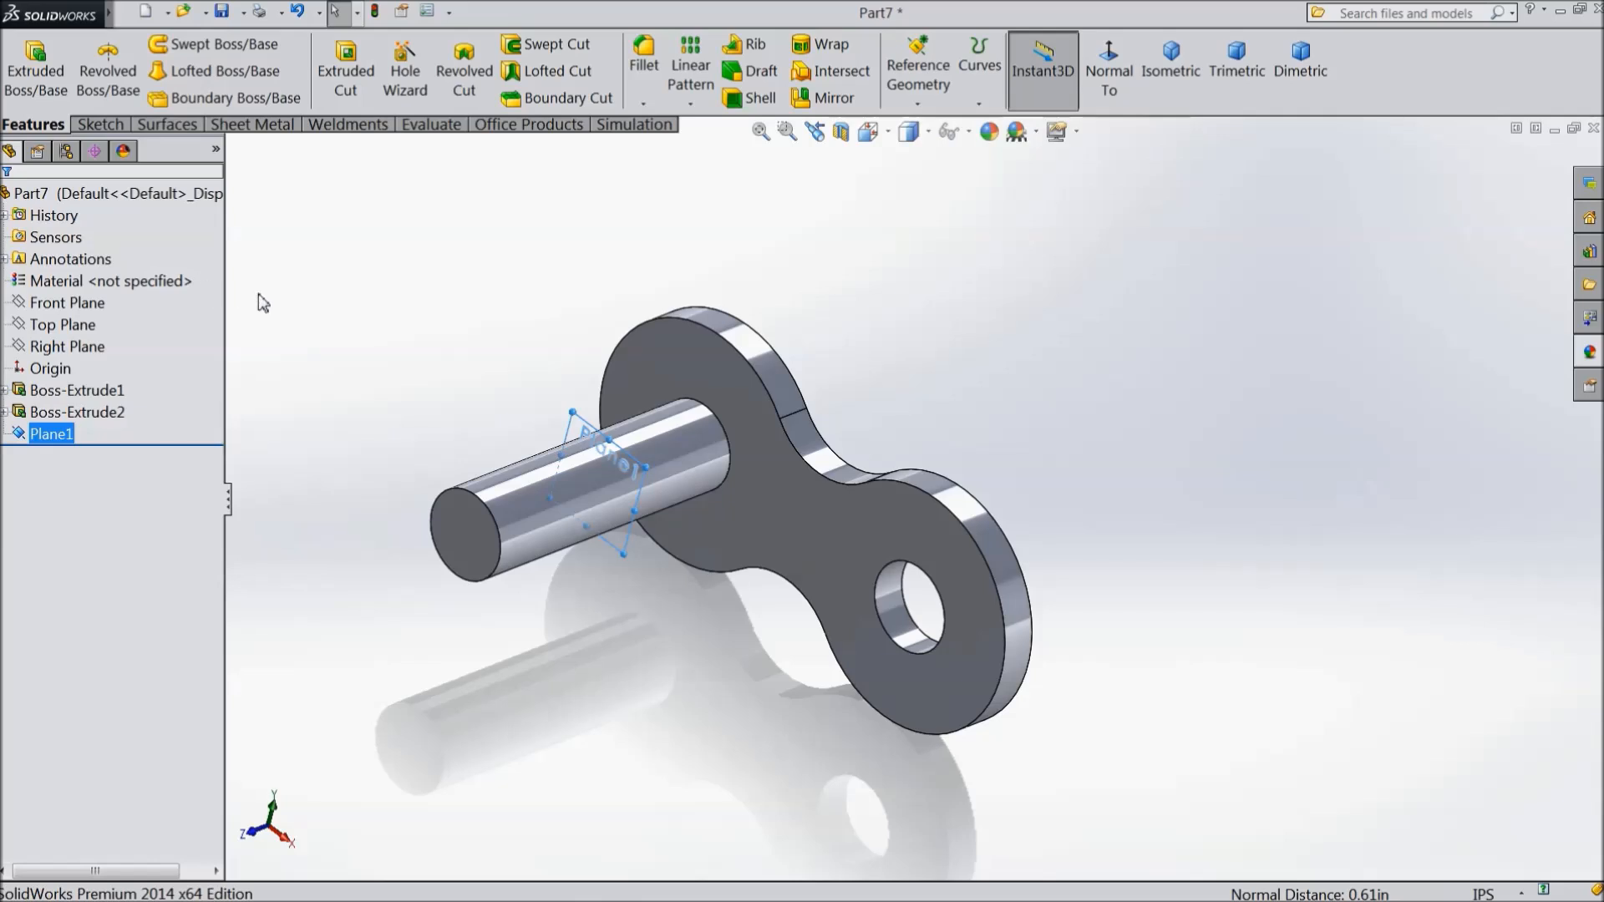
Mirror the link plate extrusion about the pin's mid plane
{"action": "scroll", "coordinate": [258, 293], "scroll_direction": "up", "scroll_amount": 2}
{"action": "middle_click_drag", "start_coordinate": [378, 360], "coordinate": [393, 395]}
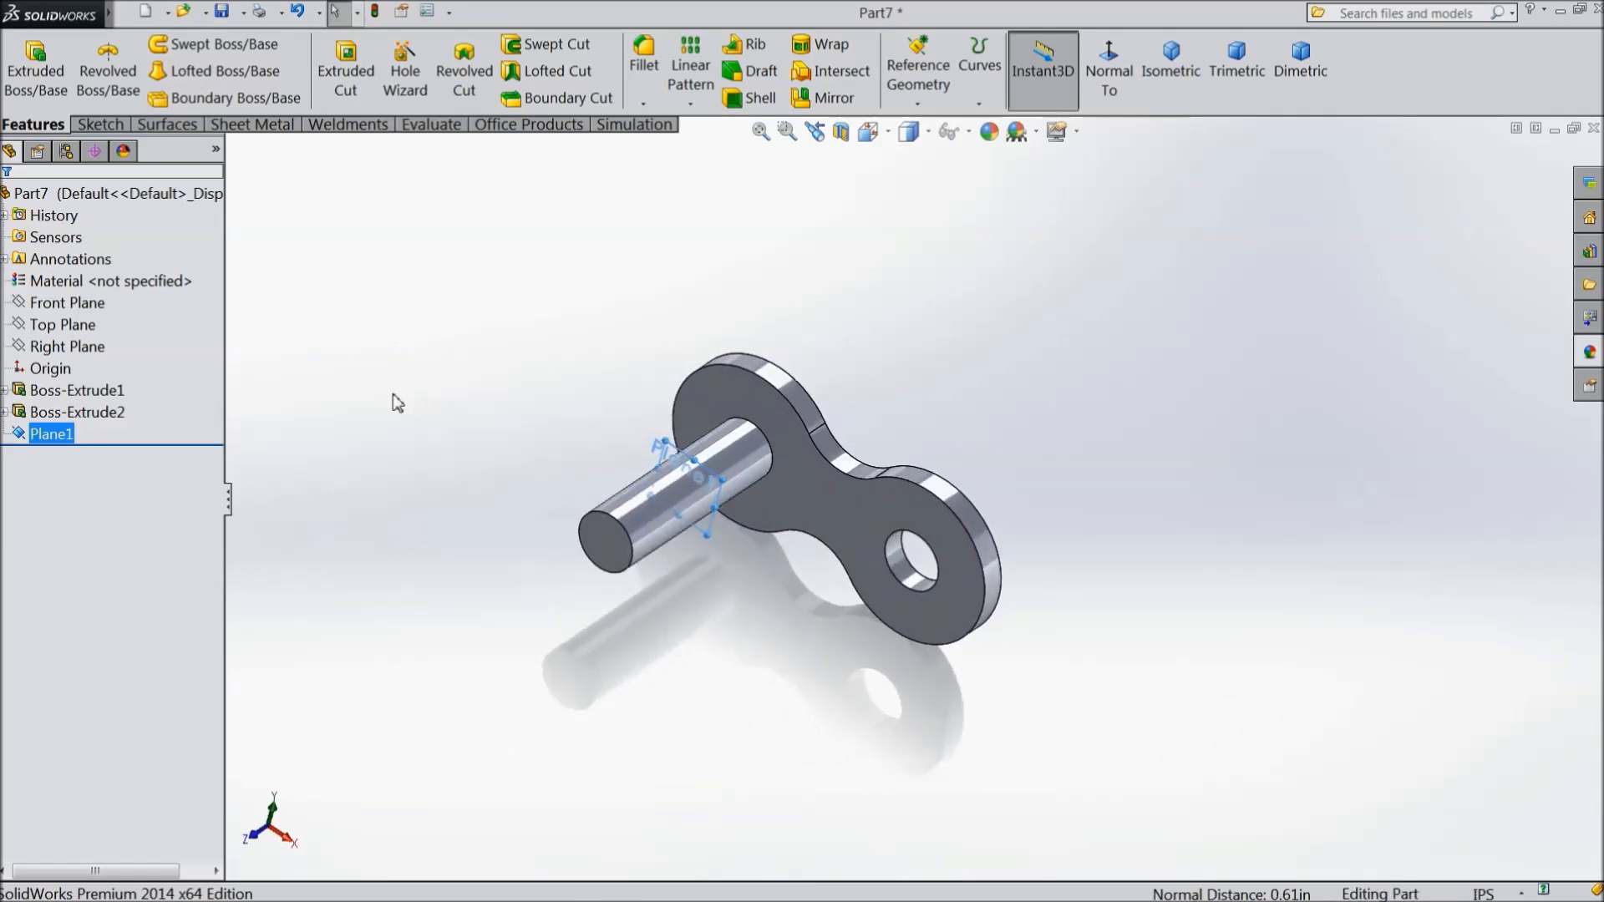
{"action": "mouse_move", "coordinate": [523, 439]}
{"action": "middle_mouse_down"}
{"action": "mouse_move", "coordinate": [555, 426]}
{"action": "mouse_move", "coordinate": [504, 430]}
{"action": "middle_mouse_up"}
{"action": "scroll", "coordinate": [547, 376], "scroll_direction": "down", "scroll_amount": 3}
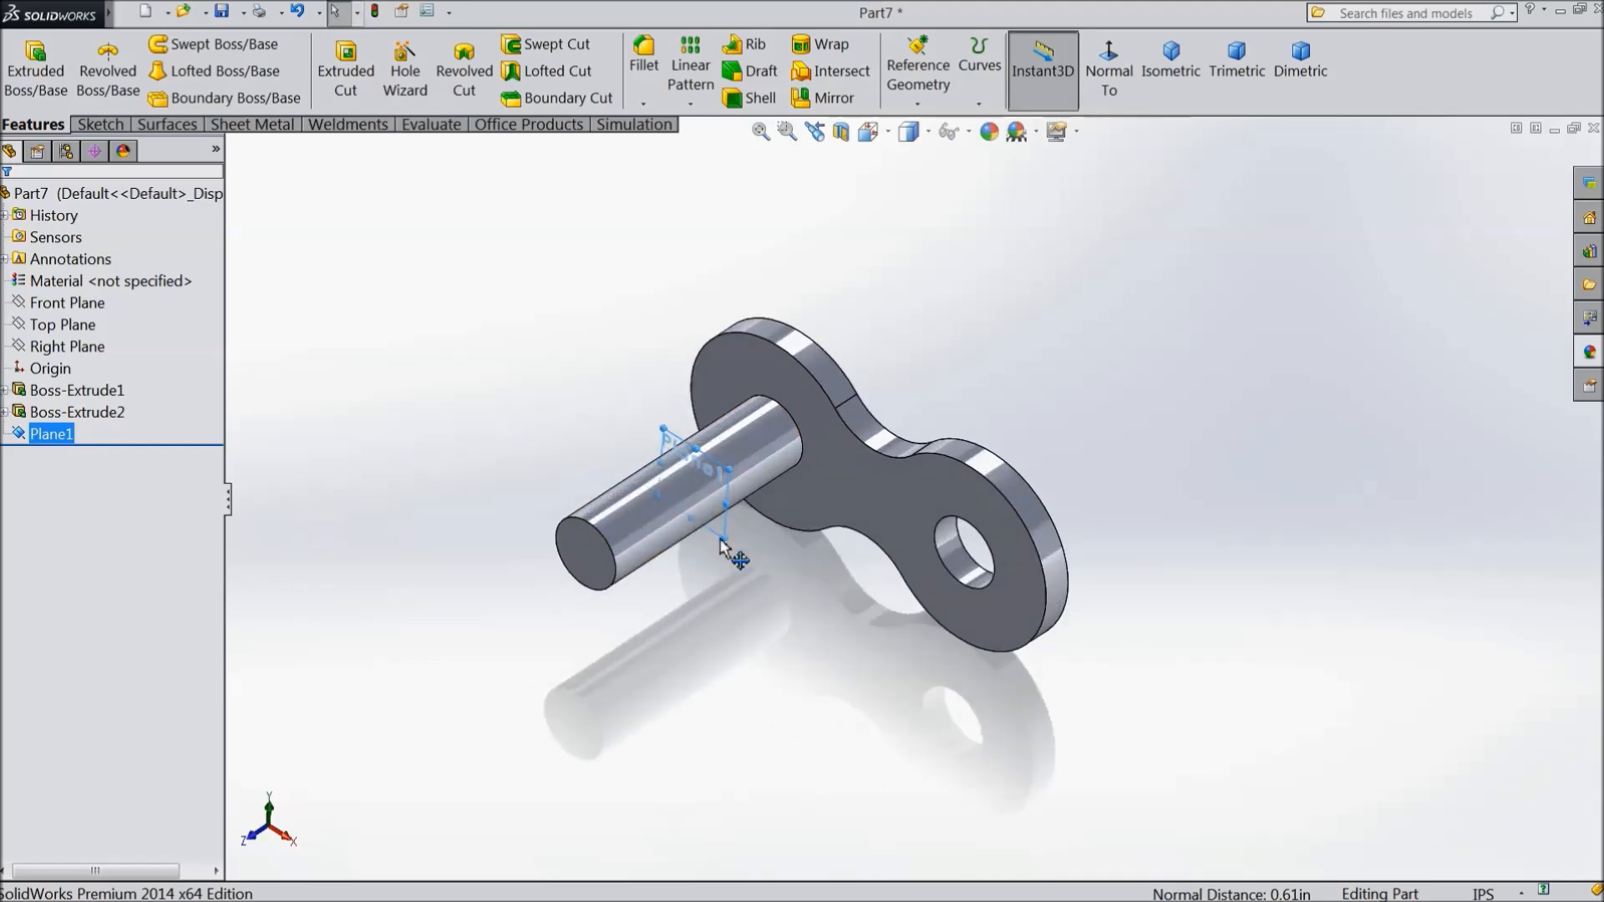
{"action": "left_click", "coordinate": [826, 97]}
{"action": "left_click", "coordinate": [232, 150]}
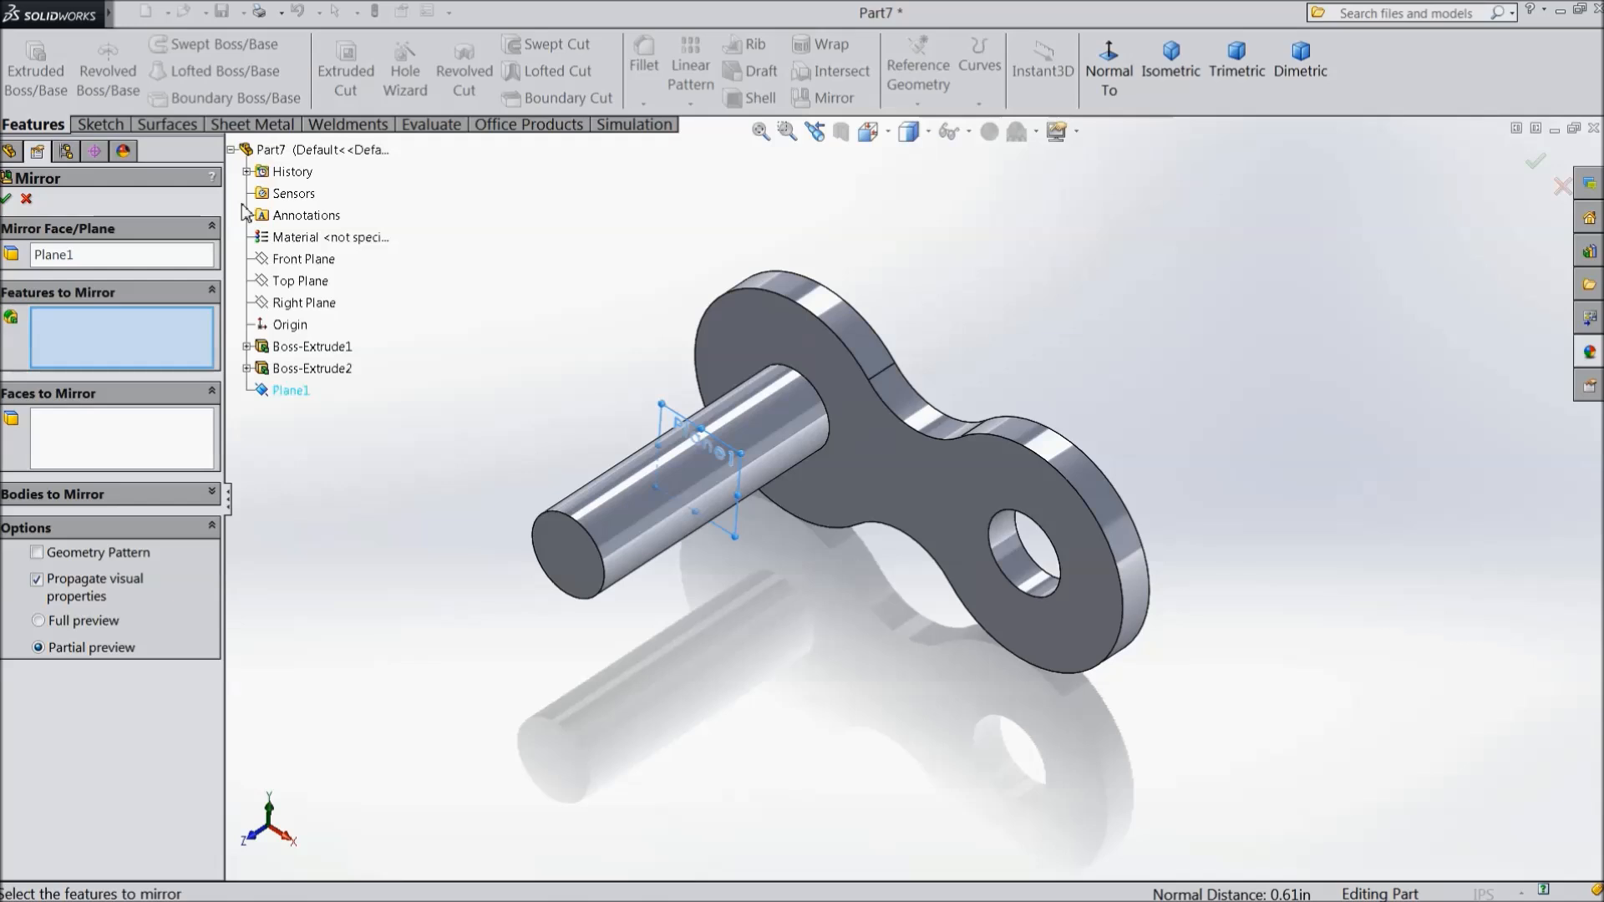
{"action": "left_click", "coordinate": [312, 346]}
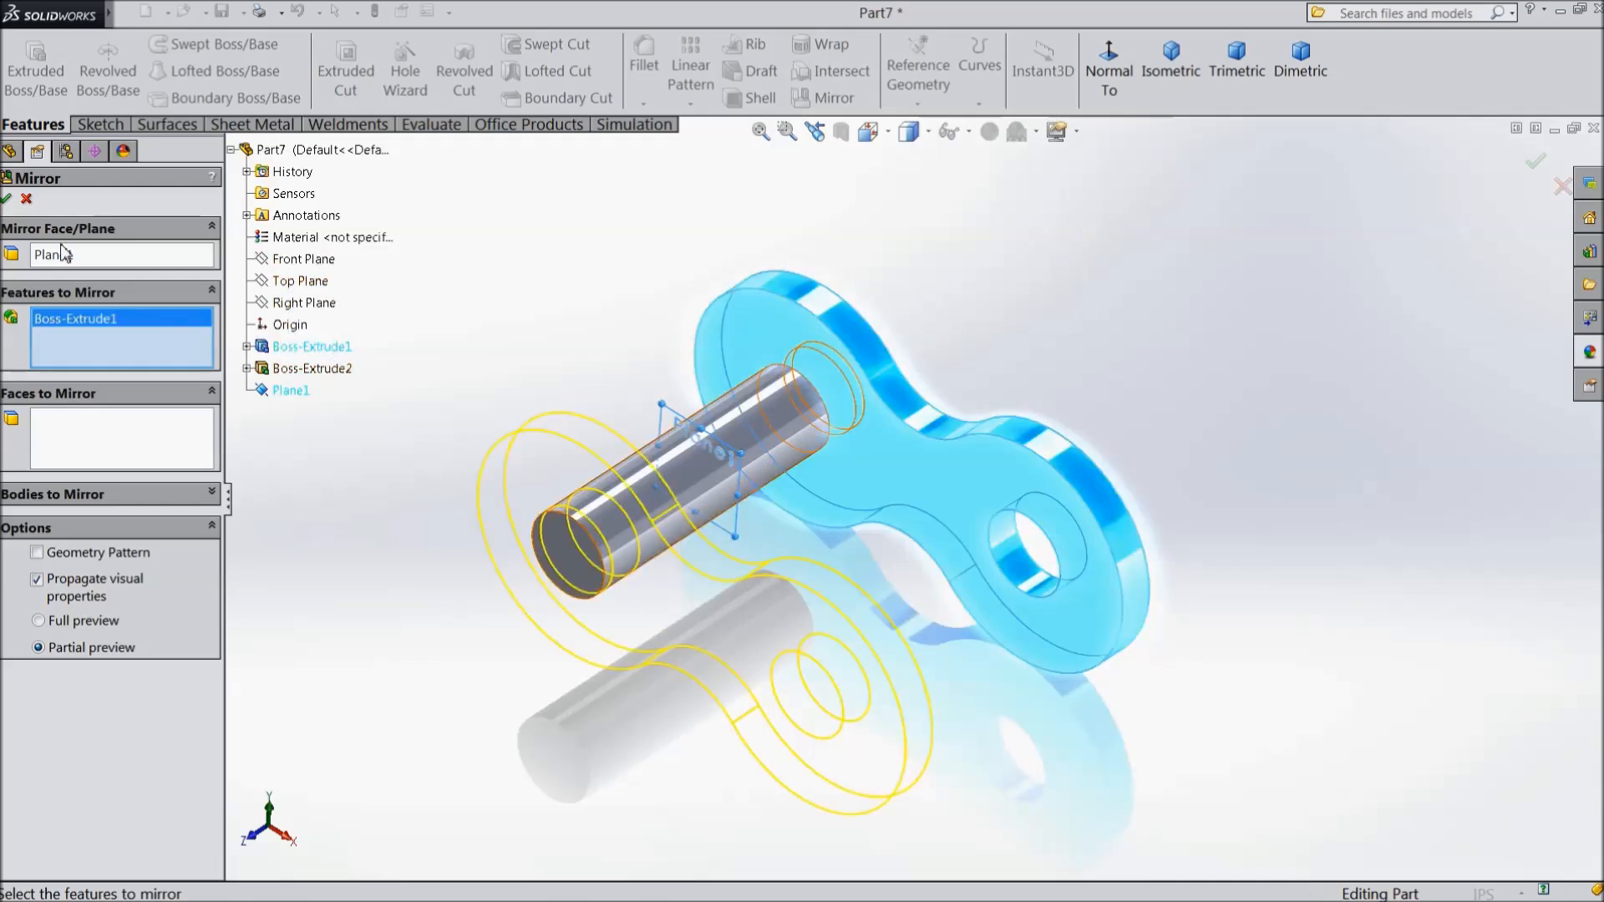
{"action": "left_click", "coordinate": [7, 199]}
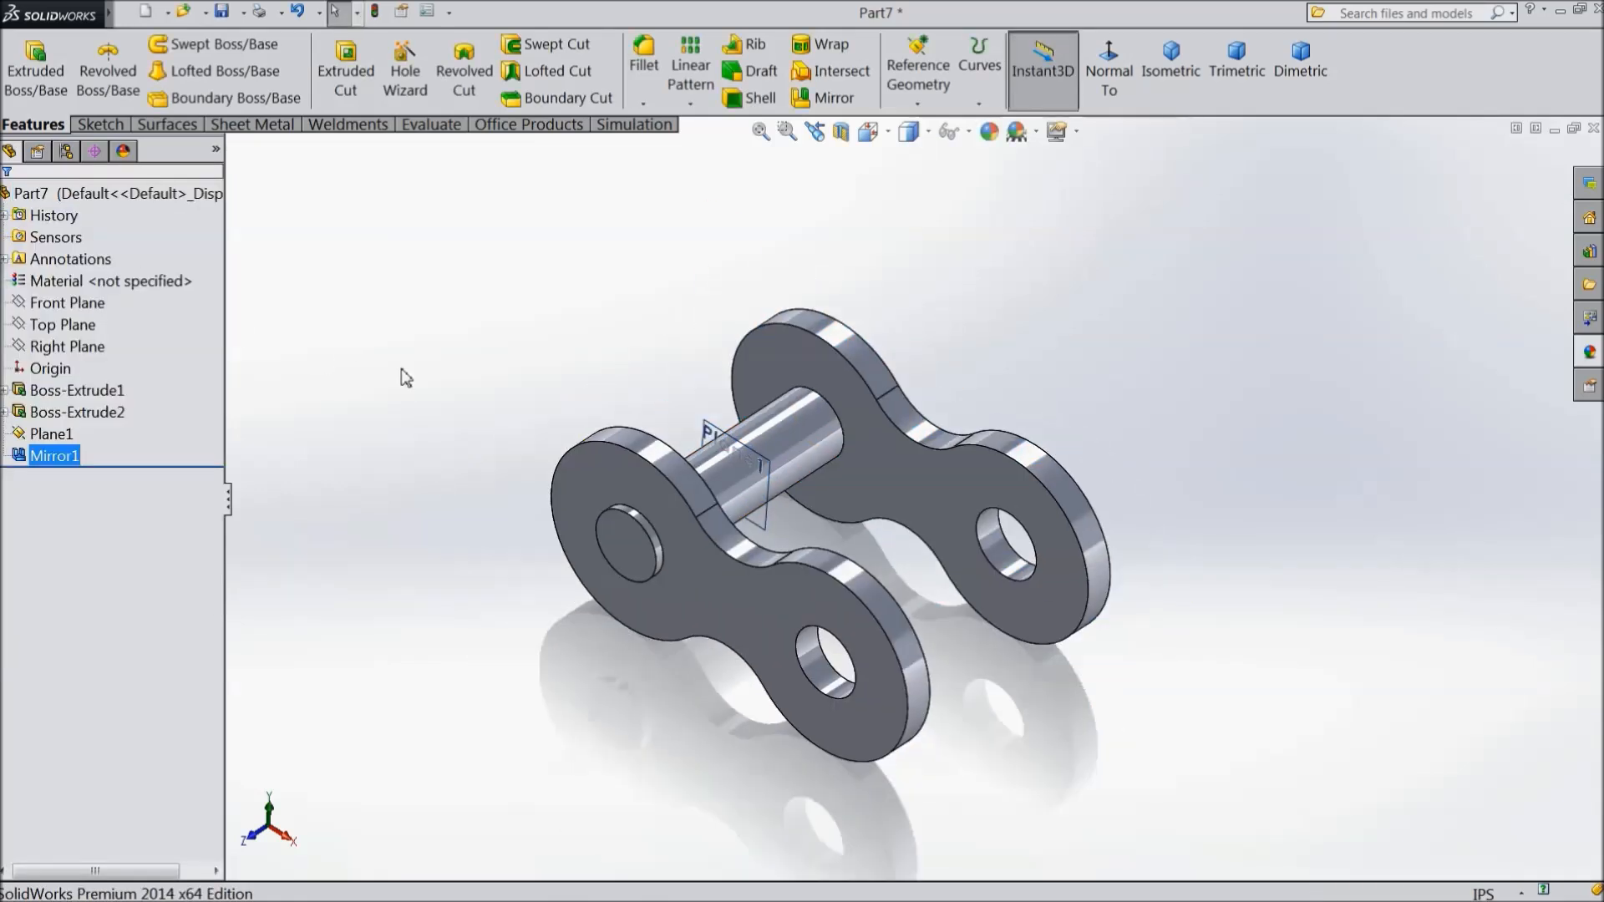
Start a sketch on the Top Plane and orient the view normal to it at the mirrored plate's pin end
{"action": "mouse_move", "coordinate": [441, 347]}
{"action": "middle_mouse_down"}
{"action": "mouse_move", "coordinate": [444, 398]}
{"action": "mouse_move", "coordinate": [438, 340]}
{"action": "middle_mouse_up"}
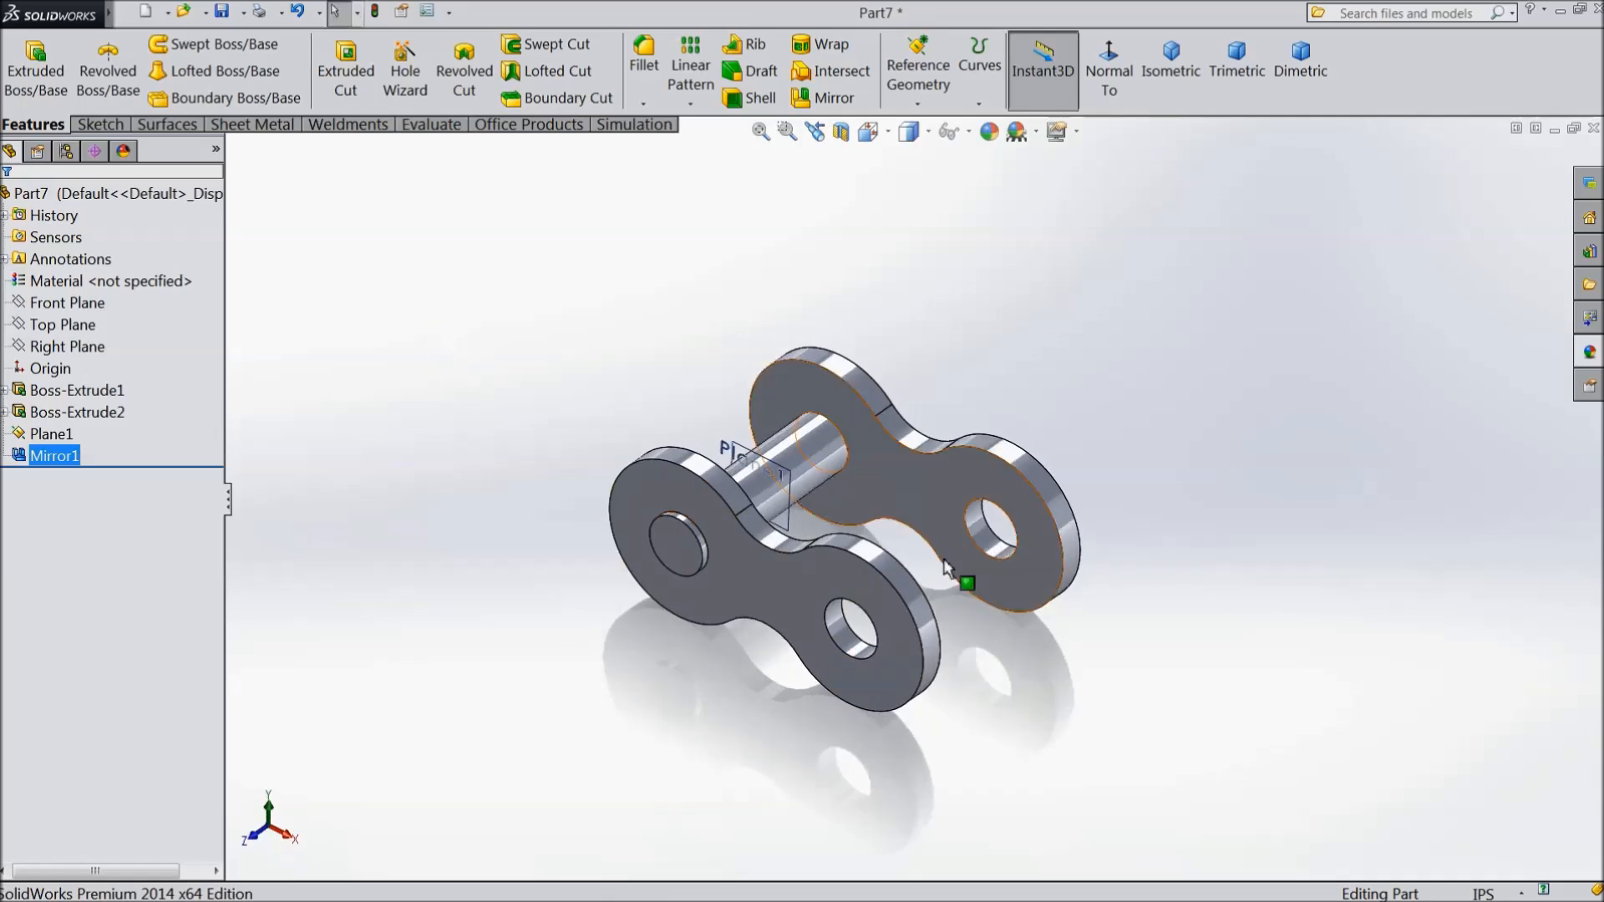
{"action": "scroll", "coordinate": [948, 565], "scroll_direction": "down", "scroll_amount": 2}
{"action": "middle_click_drag", "start_coordinate": [777, 505], "coordinate": [774, 487]}
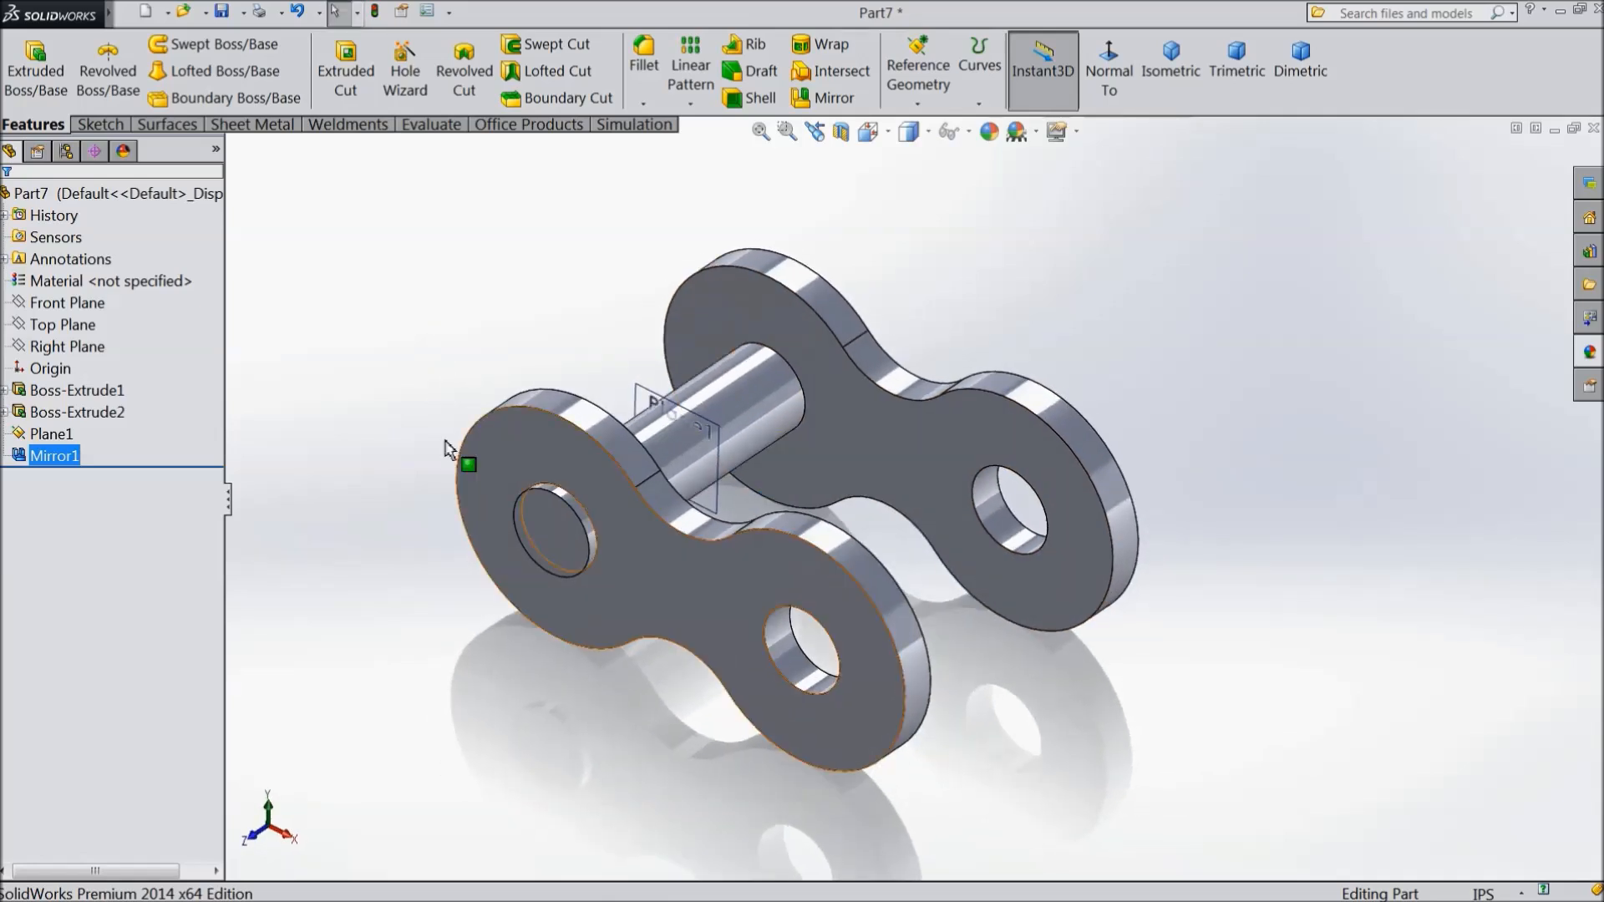
{"action": "left_click", "coordinate": [80, 334]}
{"action": "middle_click_drag", "start_coordinate": [251, 342], "coordinate": [330, 343]}
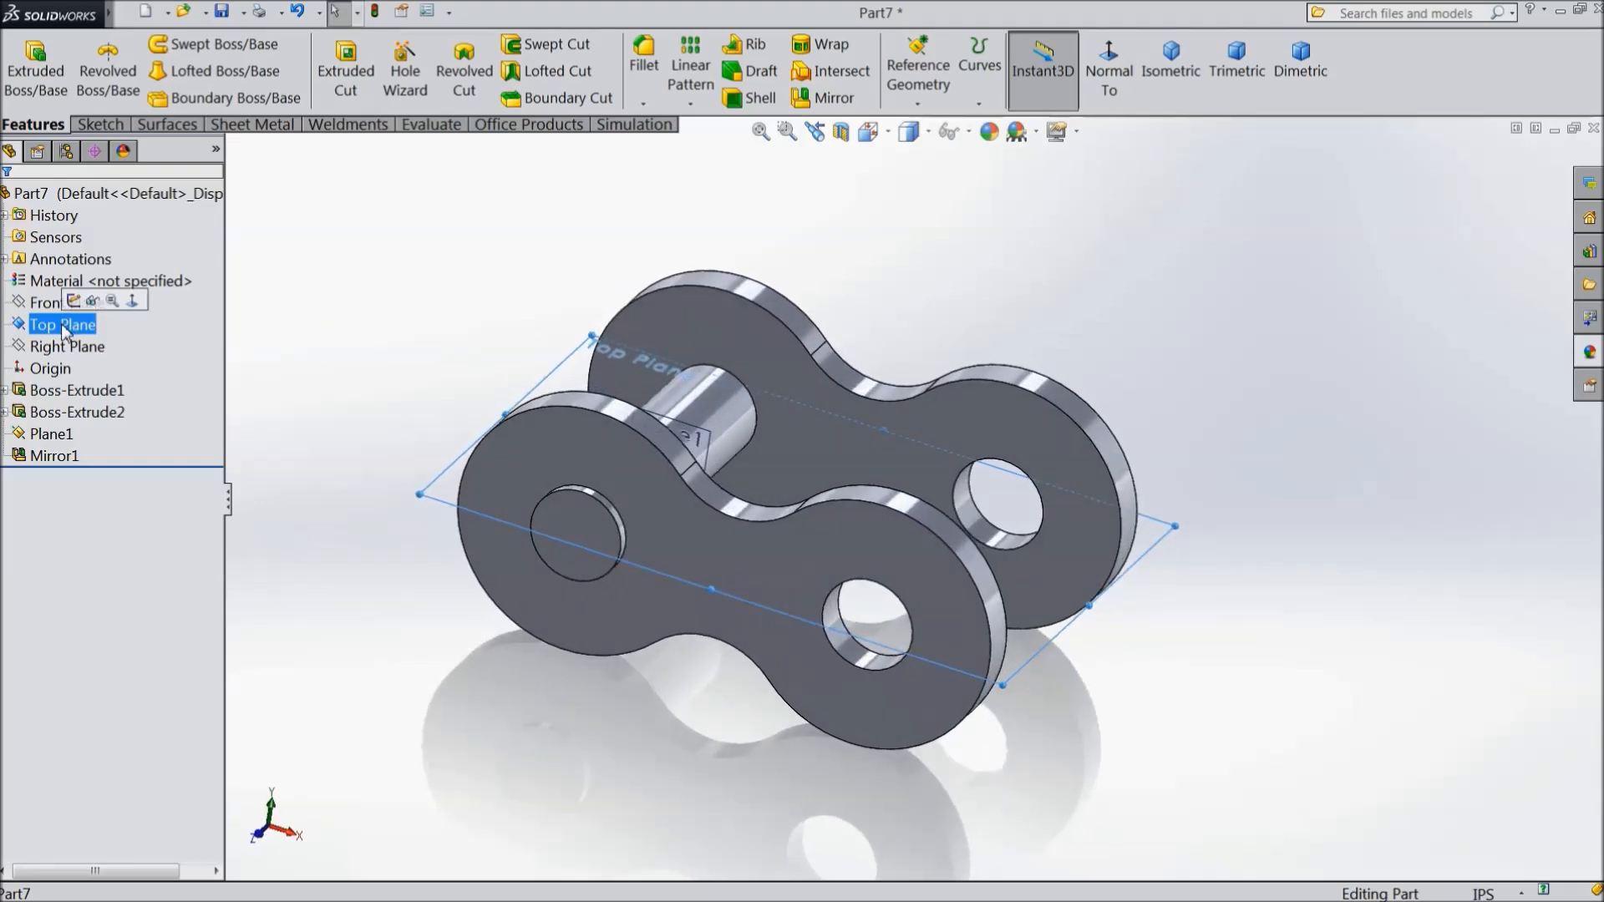
{"action": "left_click", "coordinate": [73, 303]}
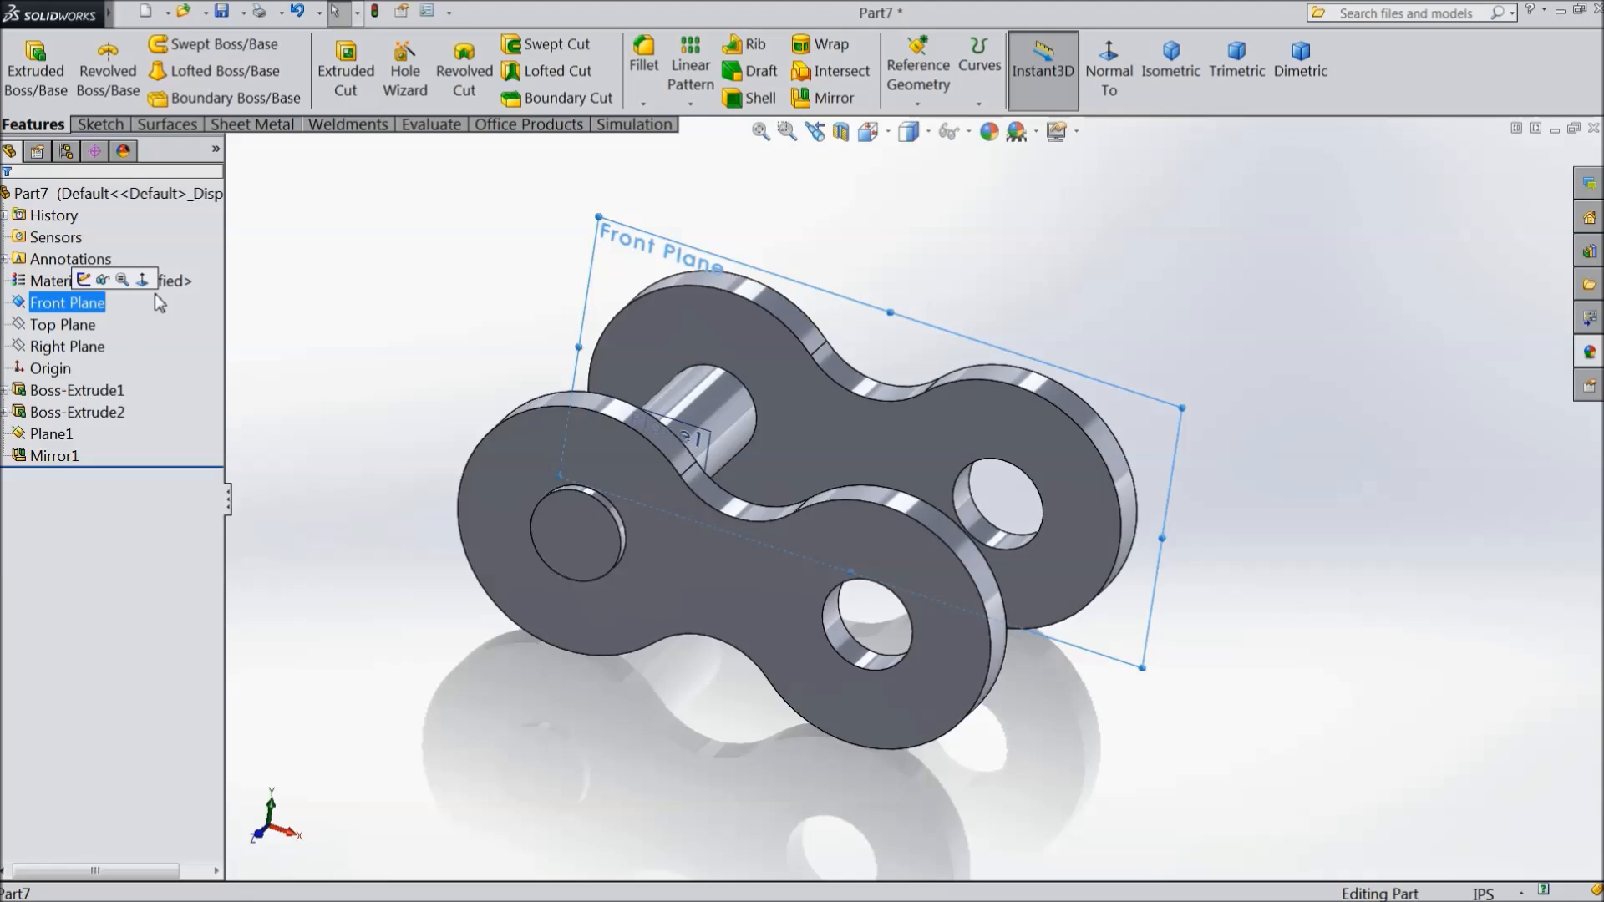
{"action": "left_click", "coordinate": [63, 324]}
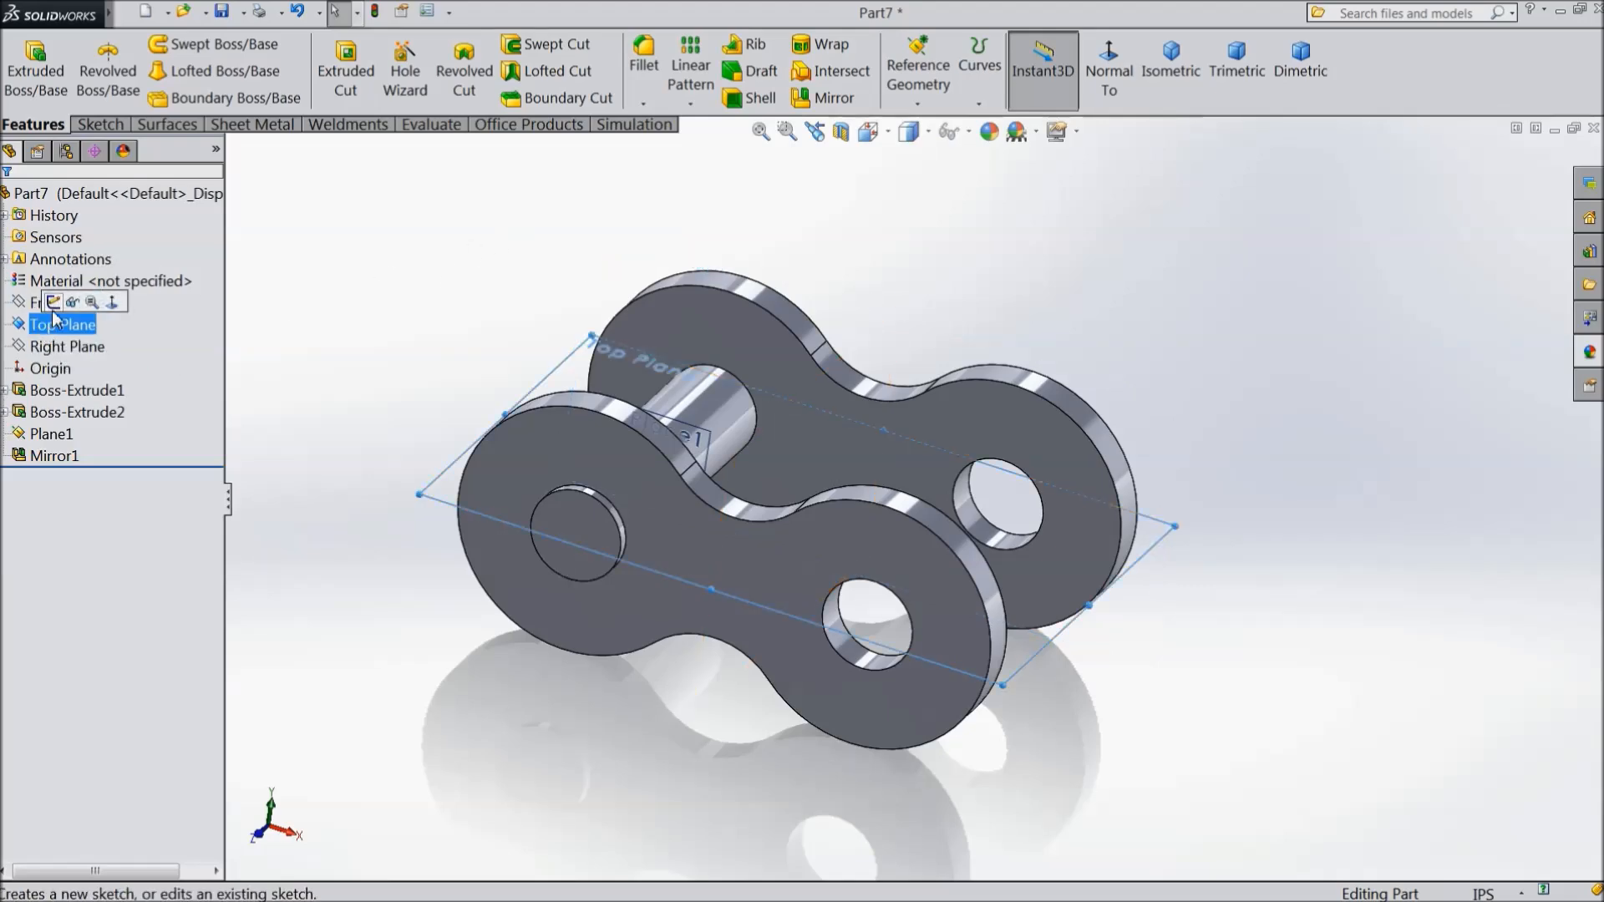
{"action": "left_click", "coordinate": [58, 311]}
{"action": "left_click", "coordinate": [1109, 71]}
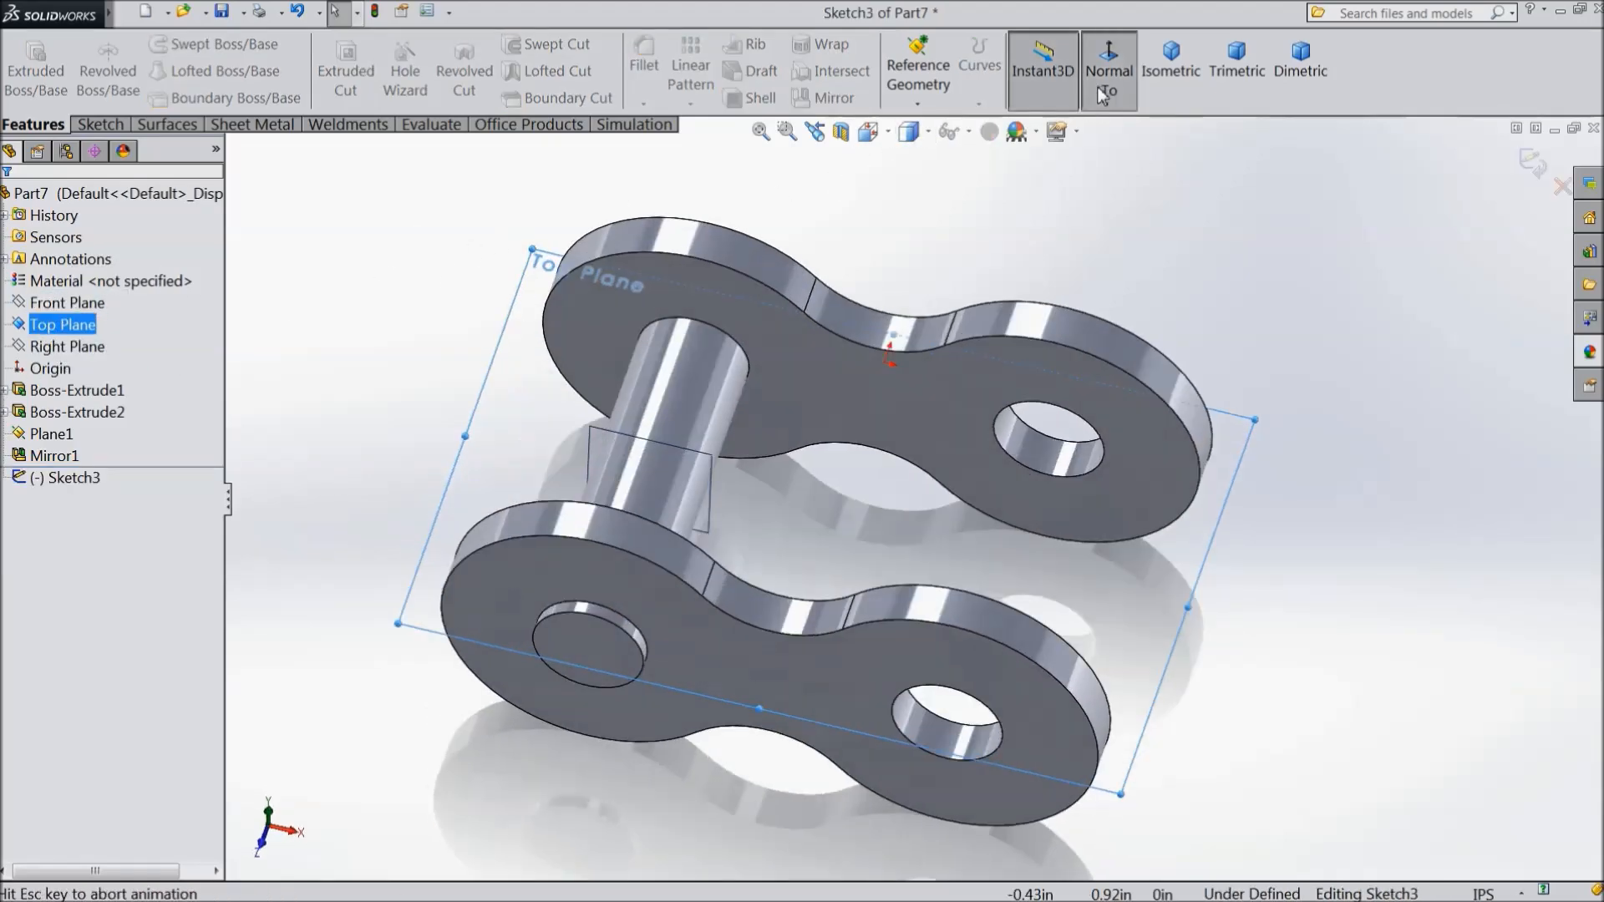
{"action": "scroll", "coordinate": [840, 664], "scroll_direction": "down", "scroll_amount": 4}
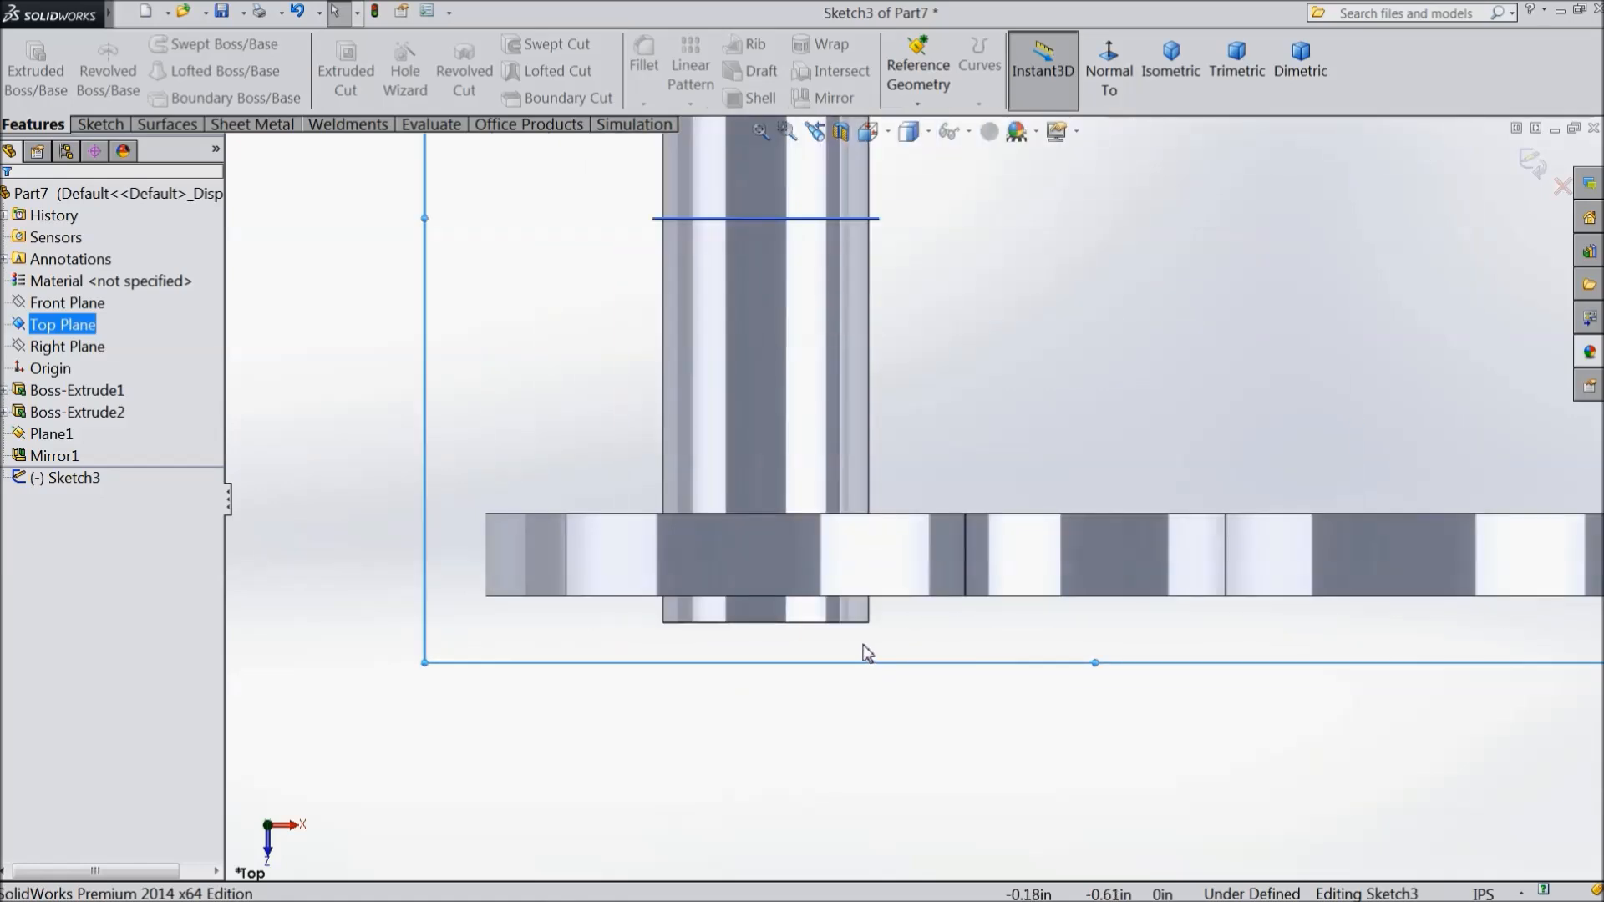
{"action": "scroll", "coordinate": [863, 645], "scroll_direction": "up", "scroll_amount": 1}
{"action": "scroll", "coordinate": [863, 645], "scroll_direction": "down", "scroll_amount": 1}
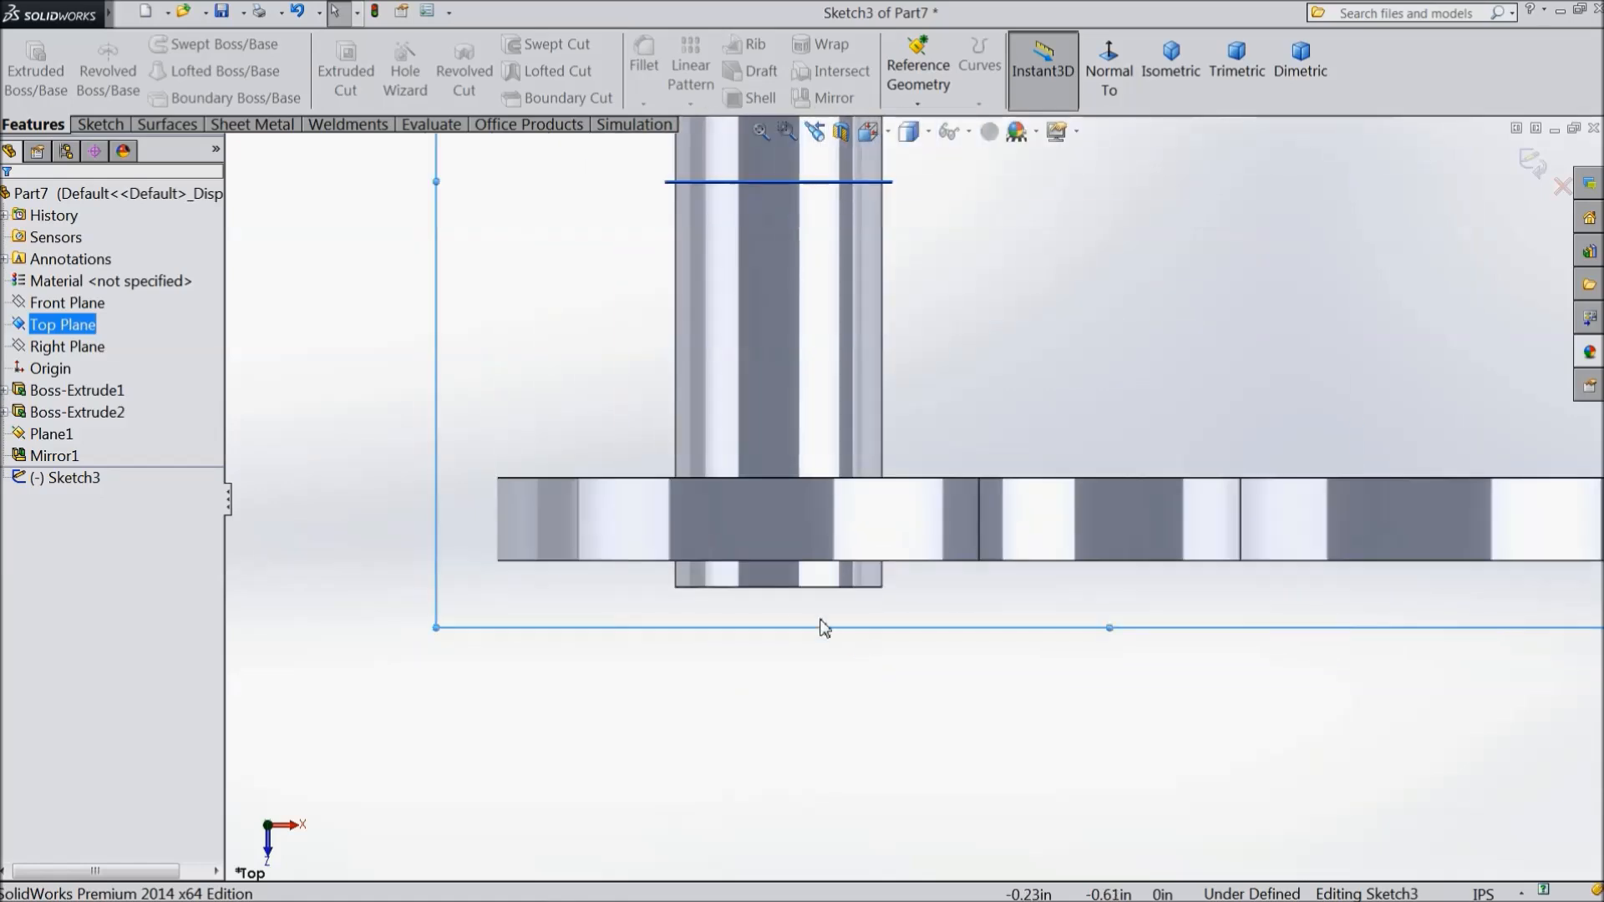
Sketch a vertical centerline along the pin axis, starting at the plate's outer edge and extending outward past the pin end
{"action": "left_click", "coordinate": [100, 125]}
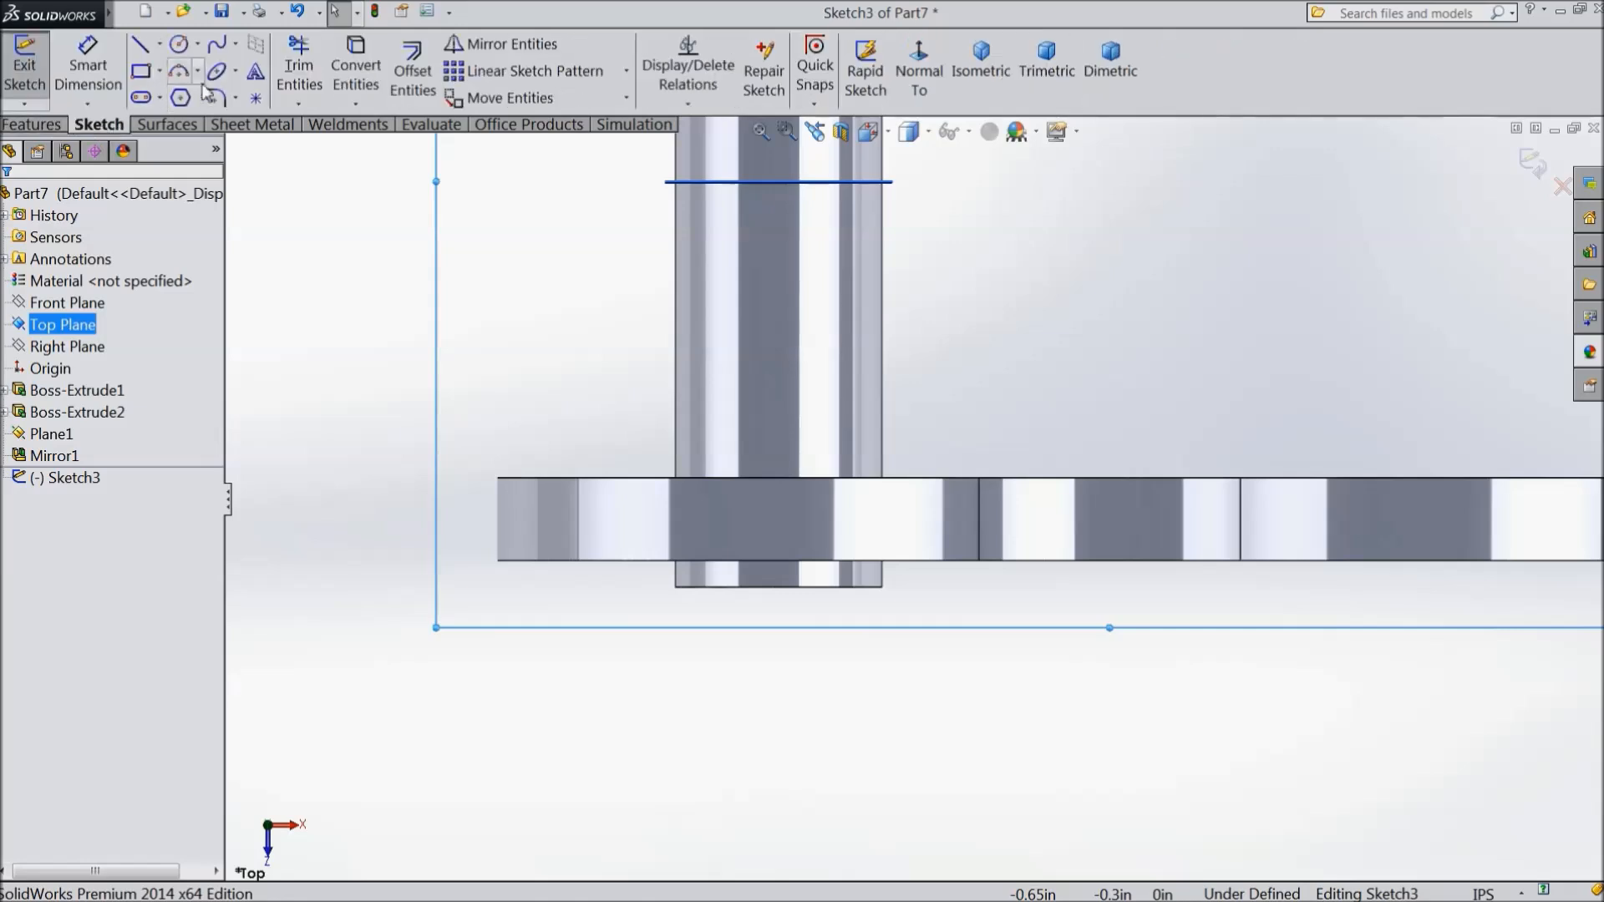
{"action": "left_click", "coordinate": [159, 43]}
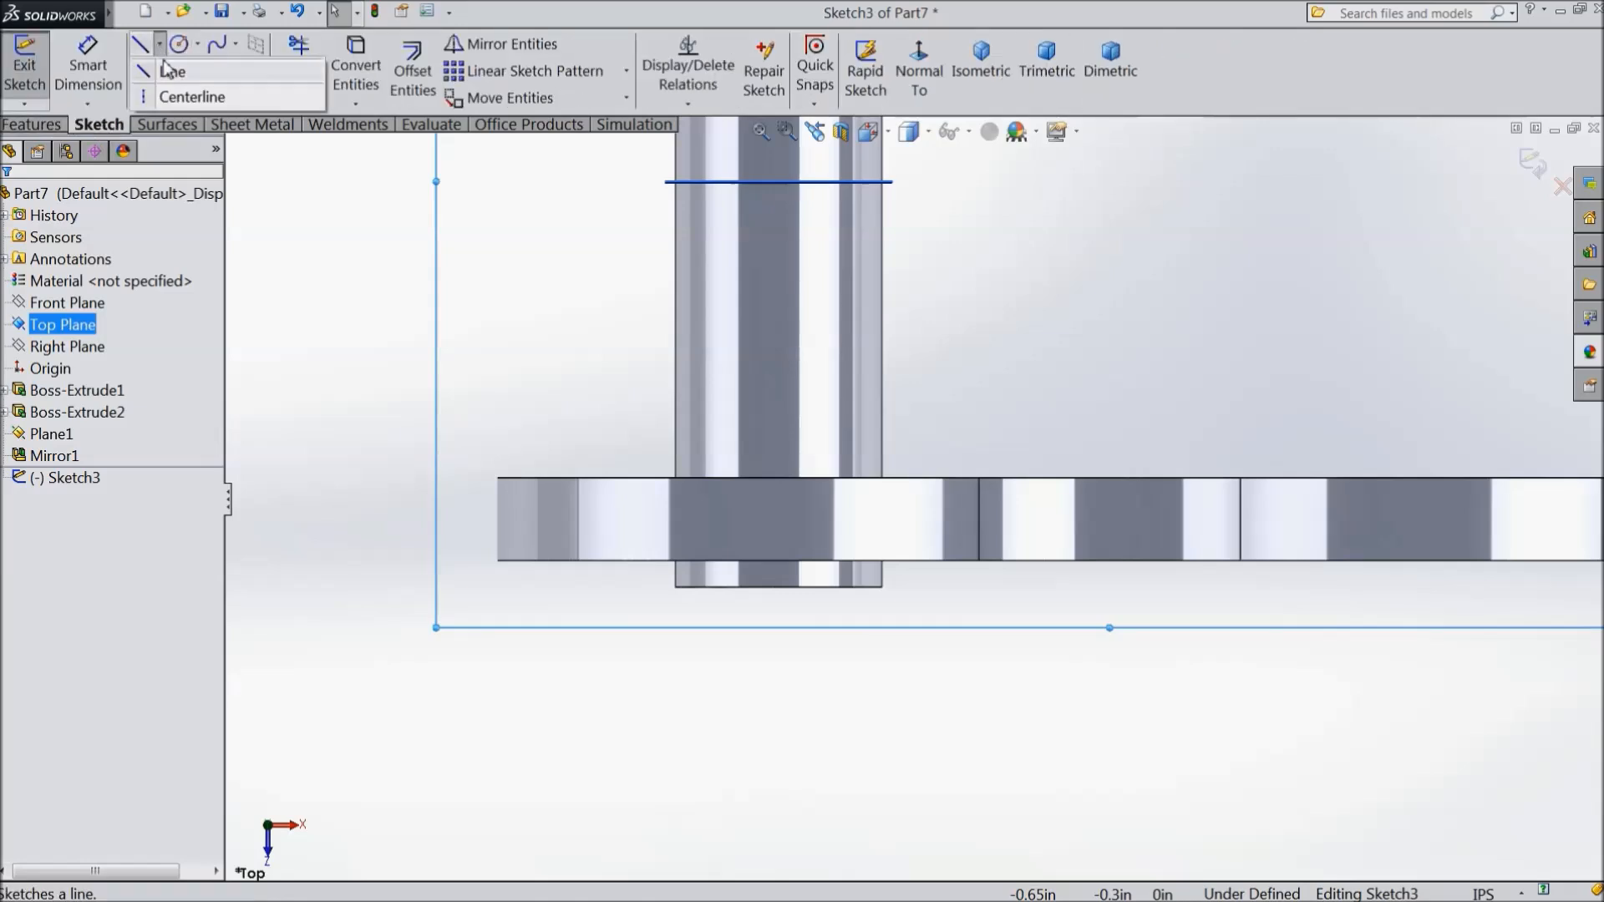
{"action": "left_click", "coordinate": [171, 99]}
{"action": "scroll", "coordinate": [802, 689], "scroll_direction": "down", "scroll_amount": 3}
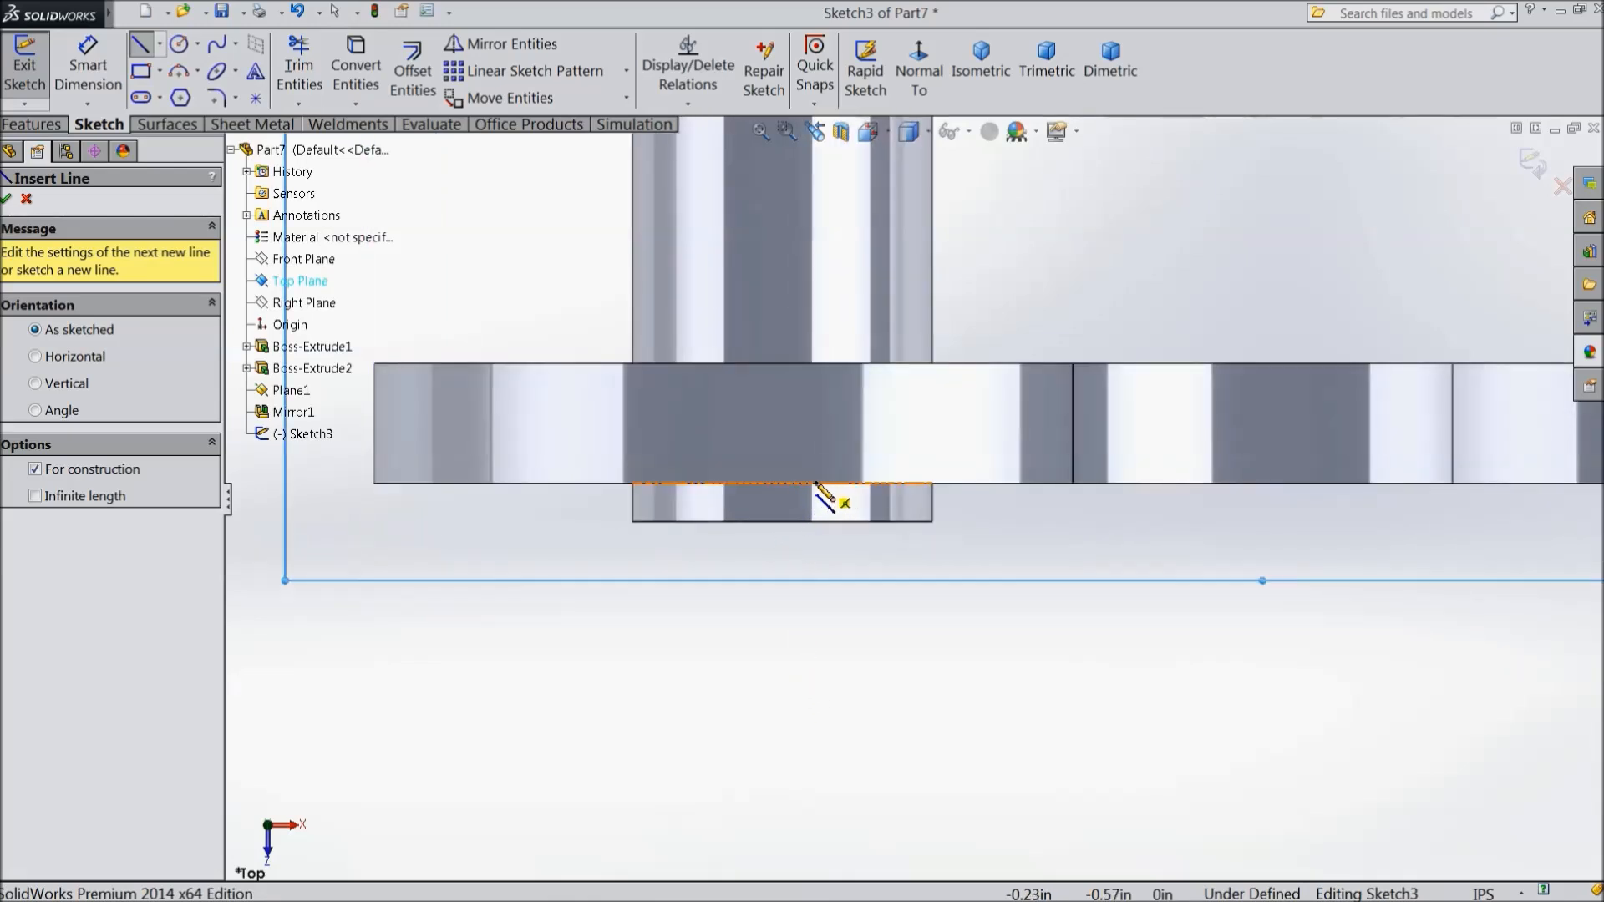
{"action": "left_click", "coordinate": [782, 483]}
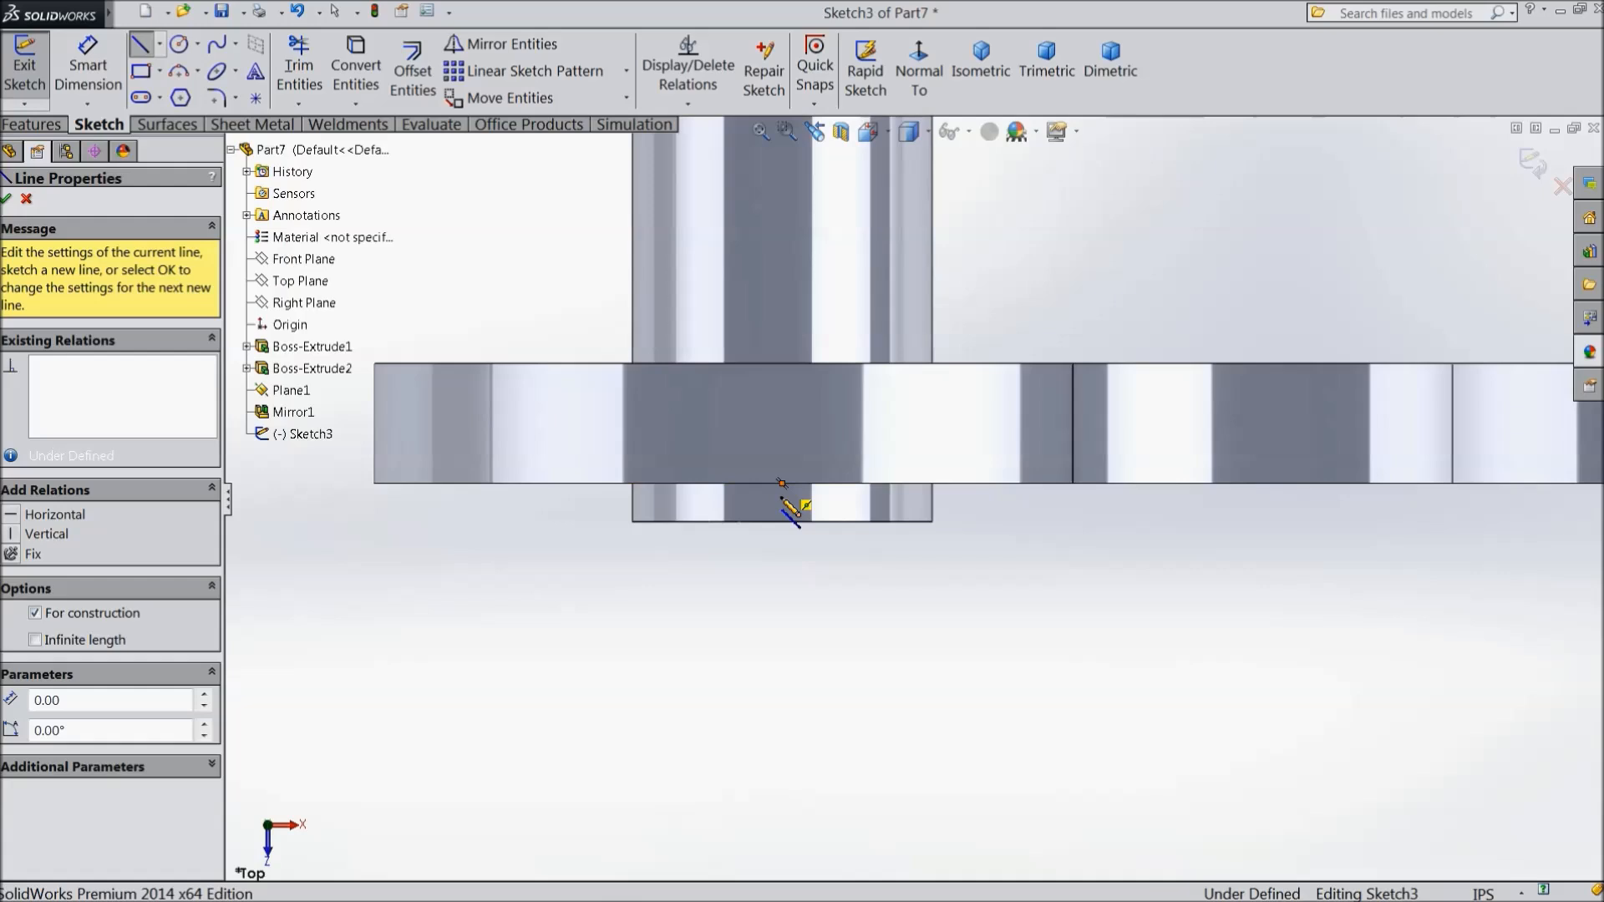
{"action": "left_click", "coordinate": [782, 735]}
{"action": "right_click", "coordinate": [831, 709]}
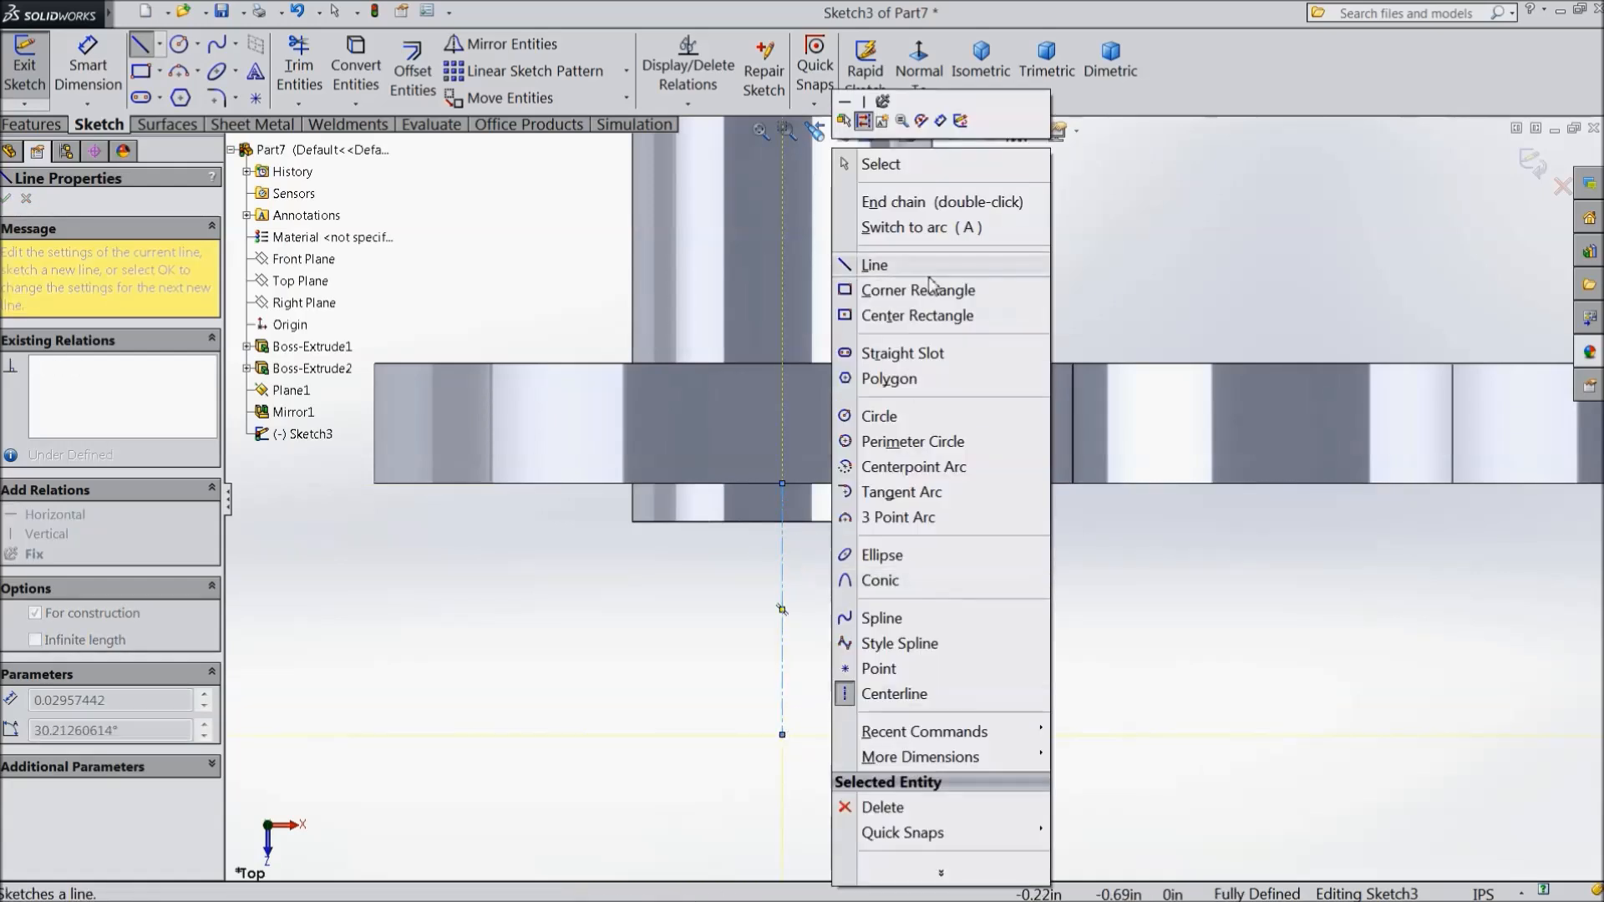
{"action": "left_click", "coordinate": [862, 165]}
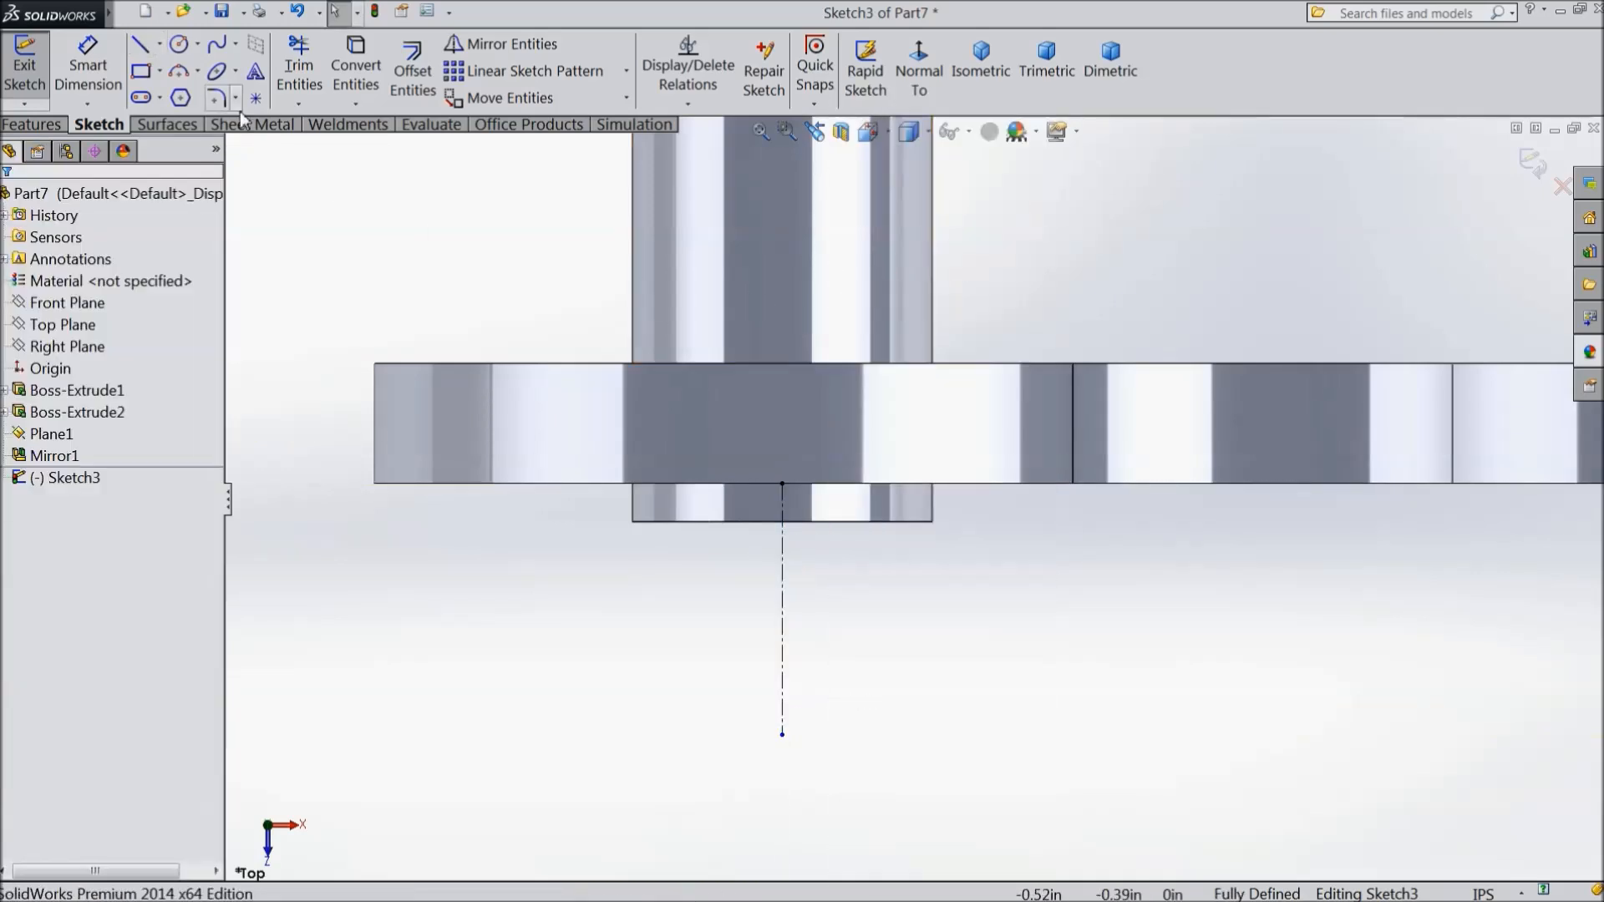
Sketch a circle of about 0.10 in radius centered on the centerline and passing through the centerline's endpoint on the plate edge
{"action": "left_click", "coordinate": [178, 43]}
{"action": "left_click", "coordinate": [782, 681]}
{"action": "left_click", "coordinate": [782, 483]}
{"action": "right_click", "coordinate": [777, 550]}
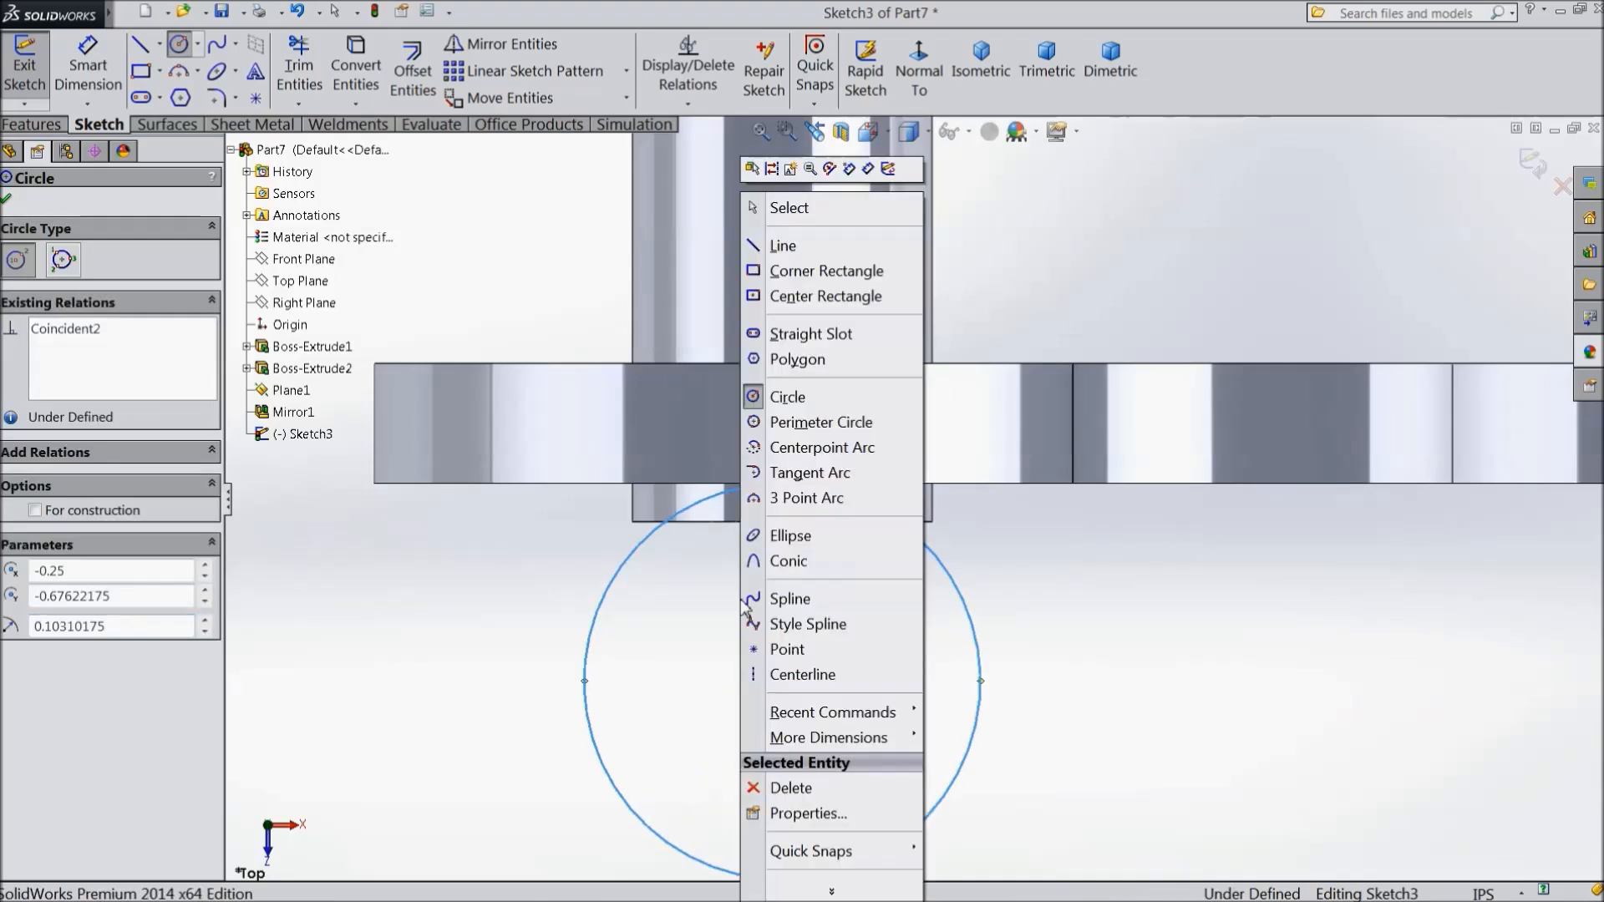
{"action": "left_click", "coordinate": [784, 208]}
Draw a vertical line outward along the centerline from the plate edge and a horizontal line about 0.08 in long to the circle
{"action": "scroll", "coordinate": [794, 575], "scroll_direction": "down", "scroll_amount": 2}
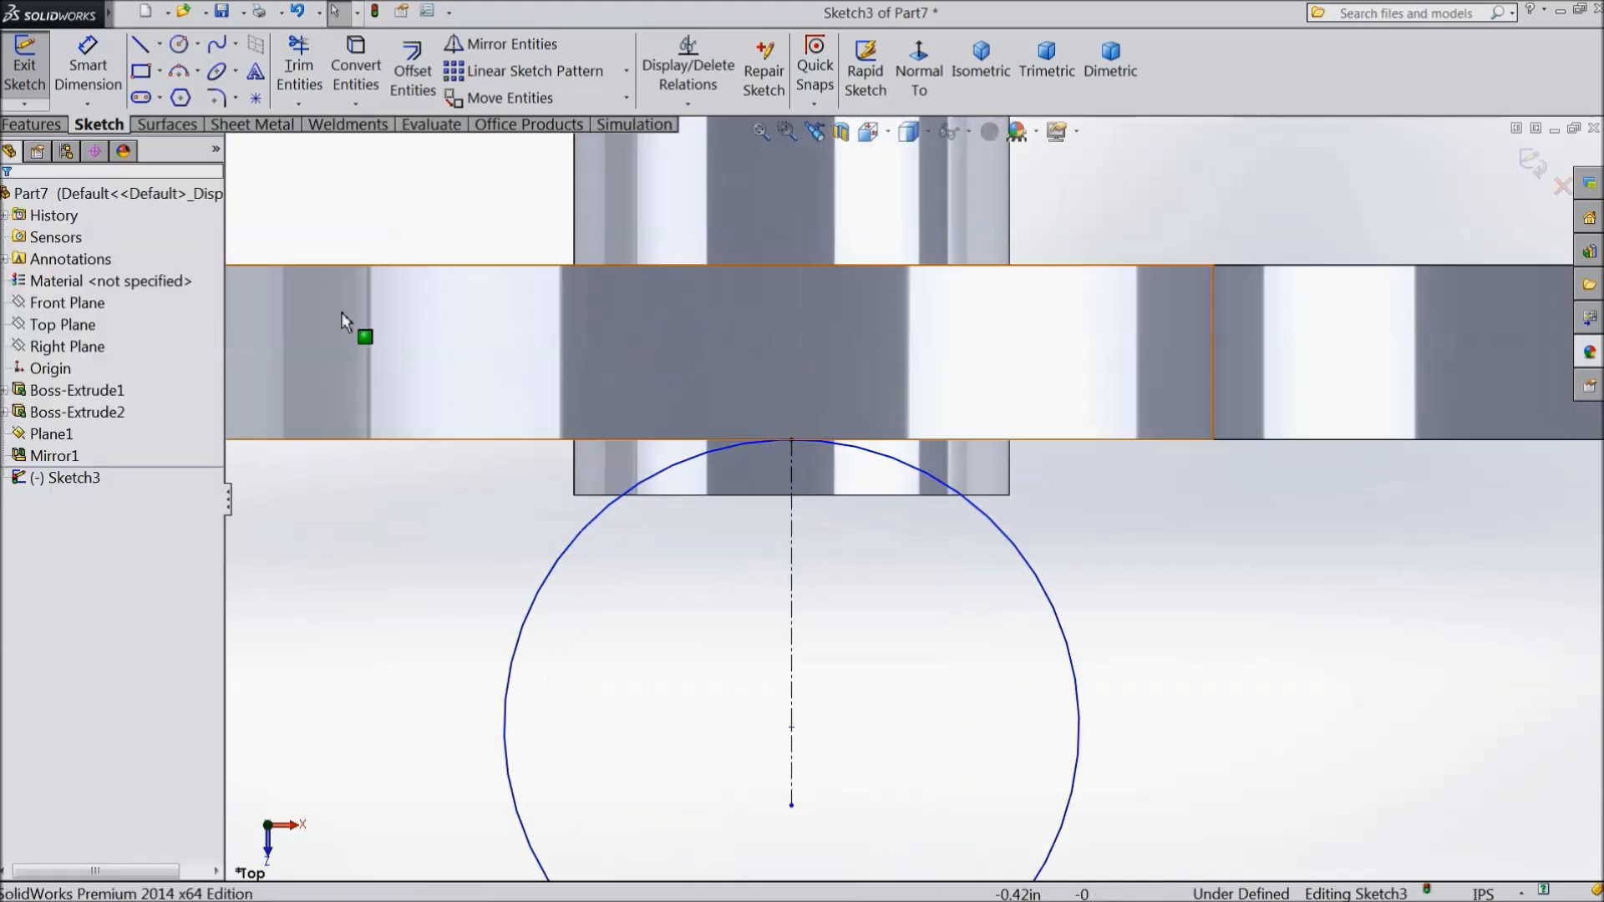
{"action": "left_click", "coordinate": [141, 44]}
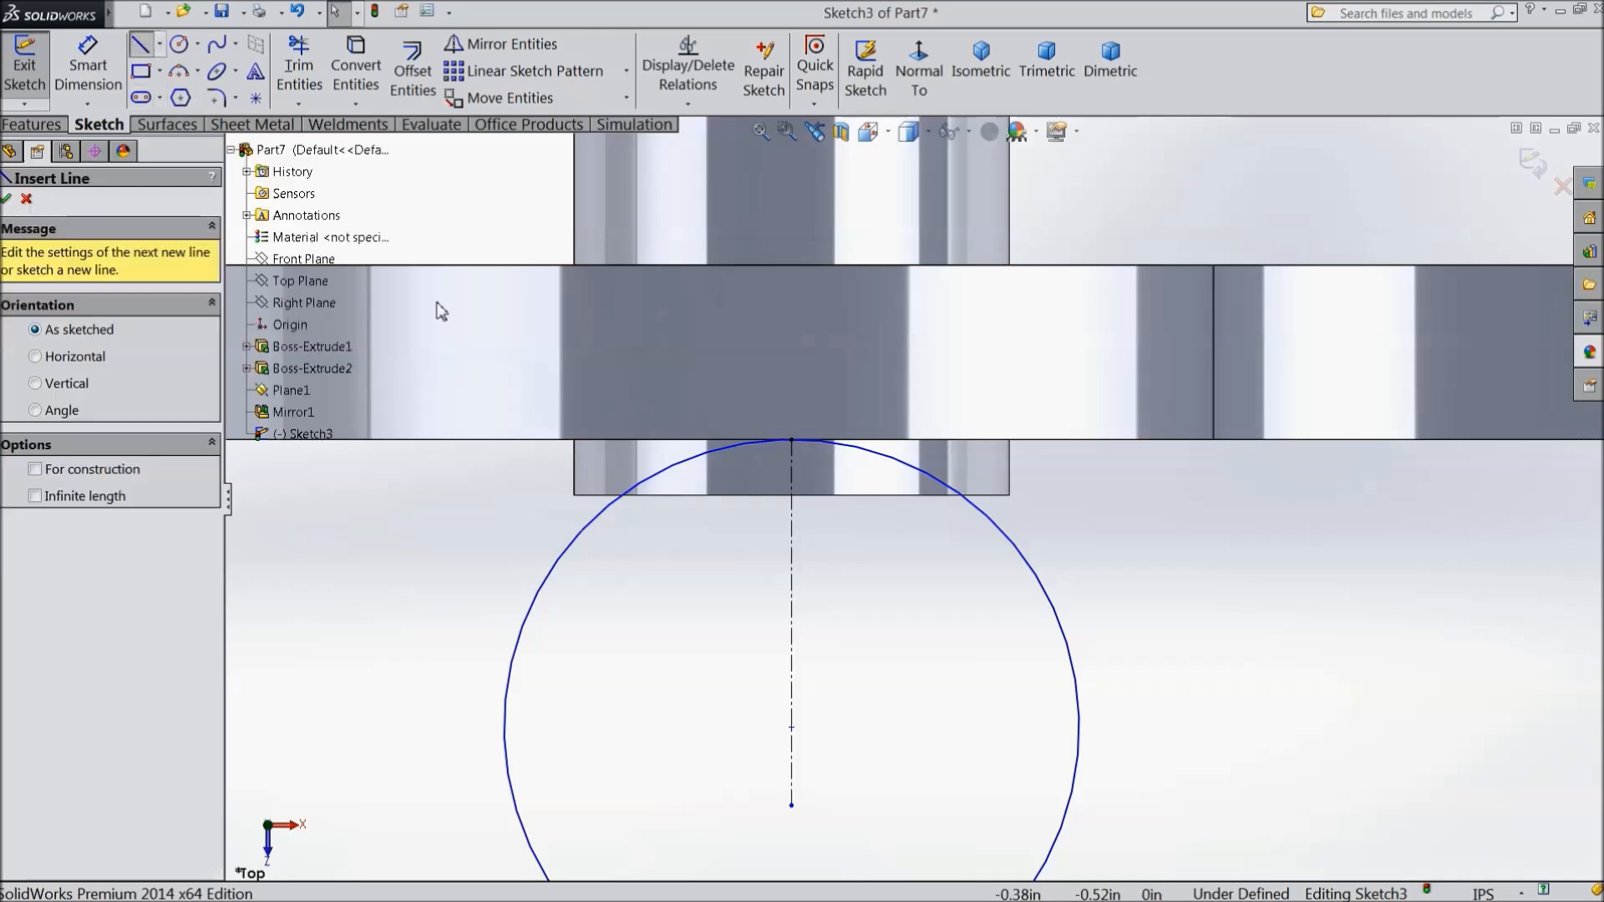
{"action": "left_click", "coordinate": [792, 439]}
{"action": "left_click", "coordinate": [791, 542]}
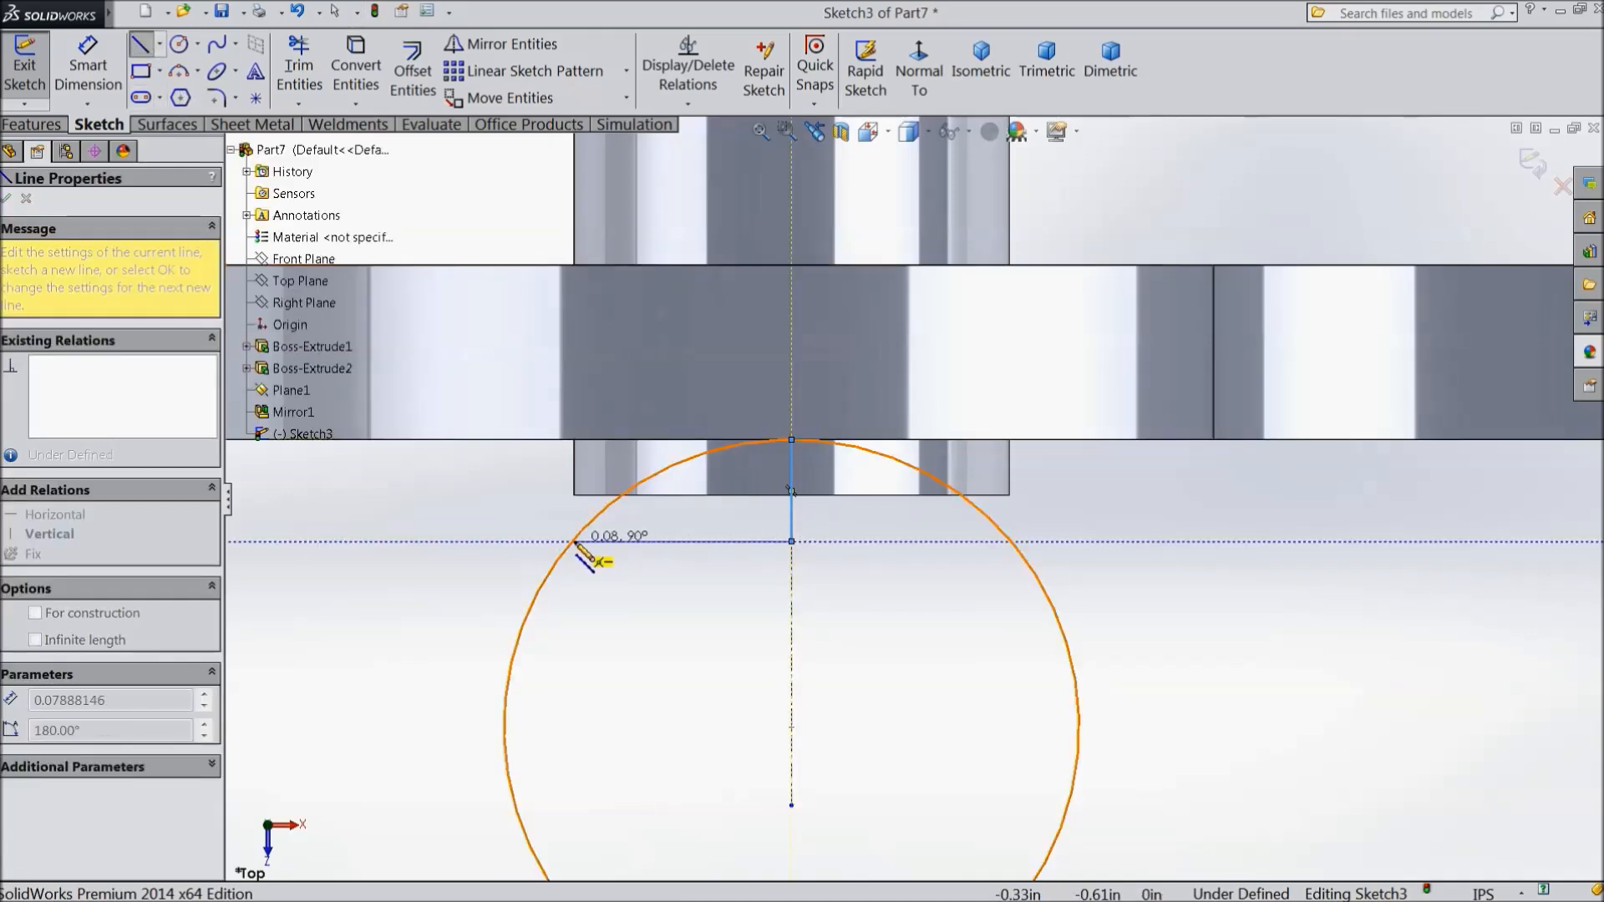
{"action": "right_click", "coordinate": [506, 529]}
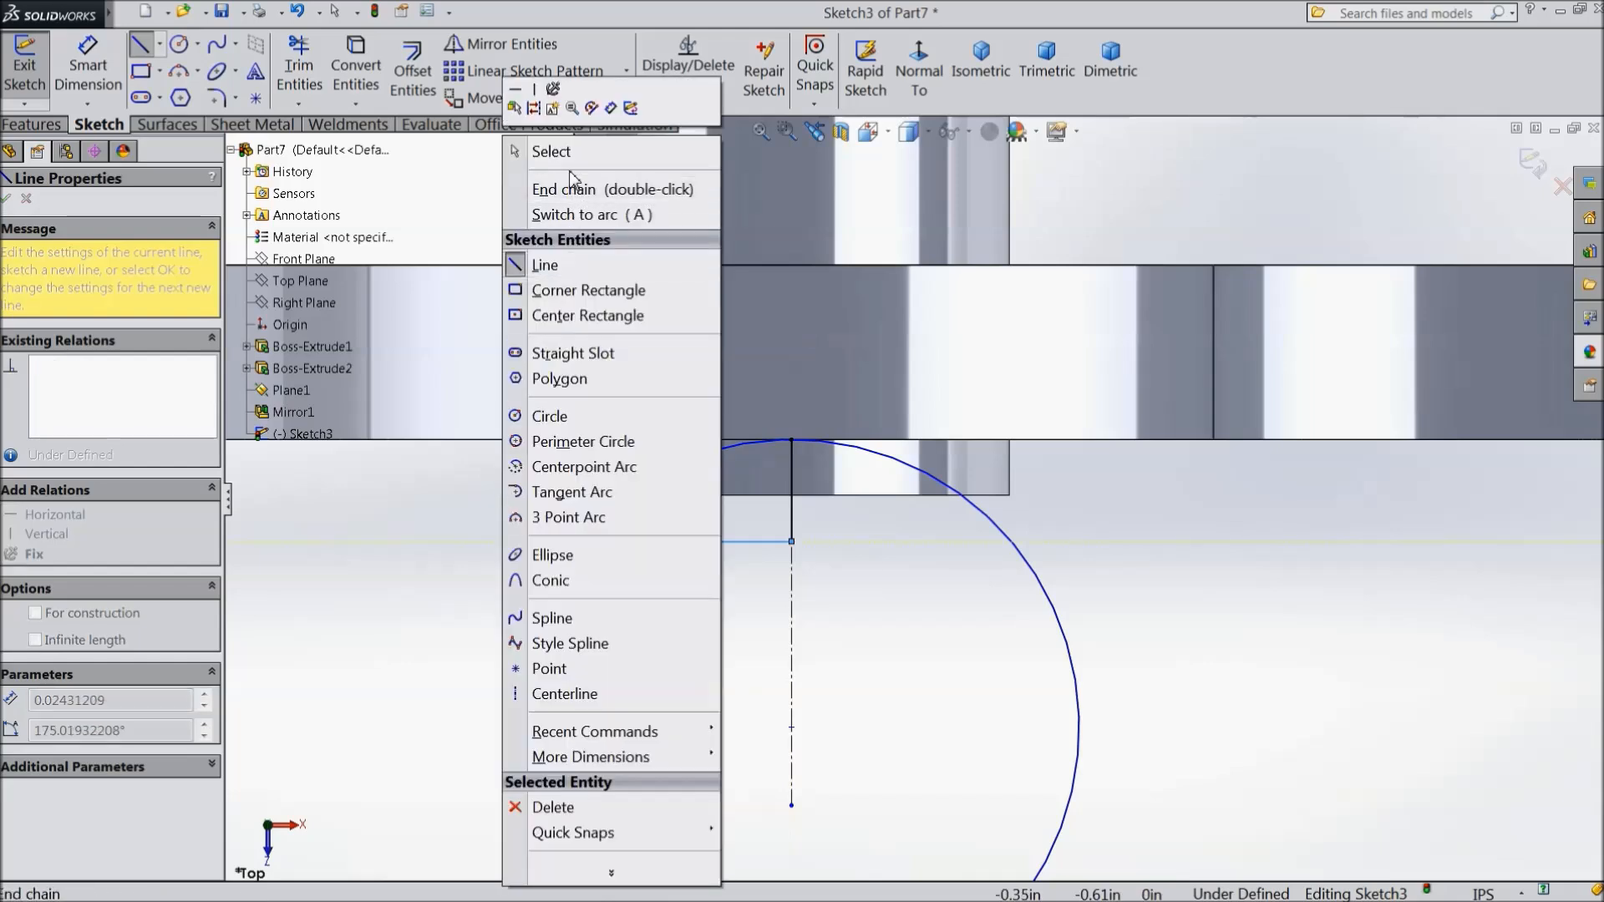
{"action": "left_click", "coordinate": [552, 151]}
Trim the circle to the arc that closes the profile with the vertical and horizontal lines
{"action": "left_click", "coordinate": [318, 98]}
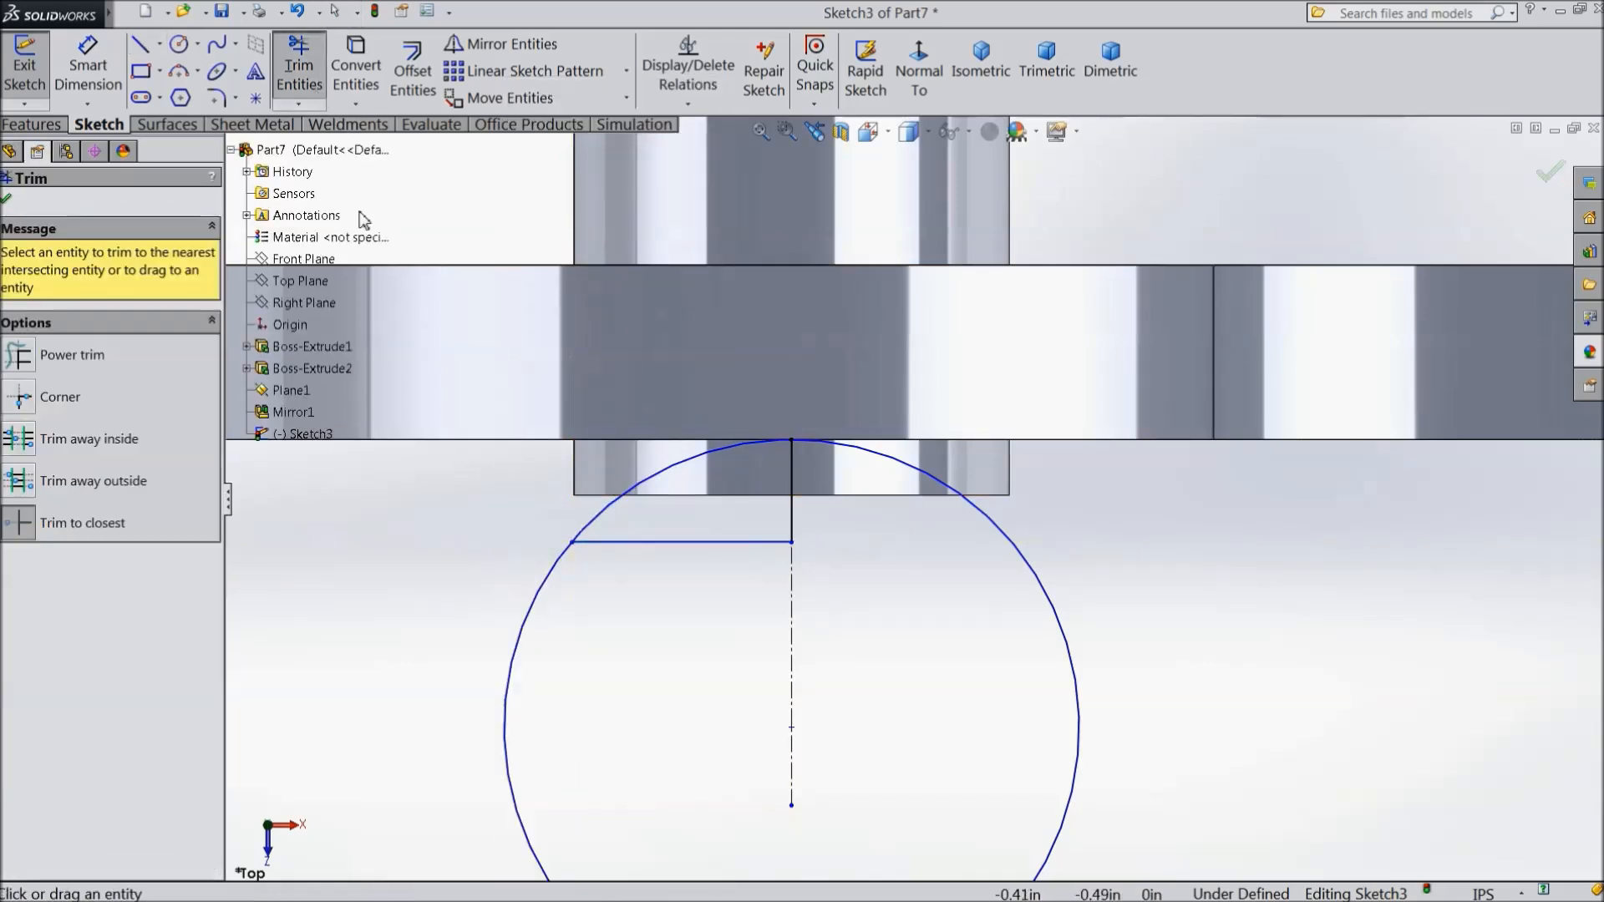
{"action": "left_click", "coordinate": [543, 596]}
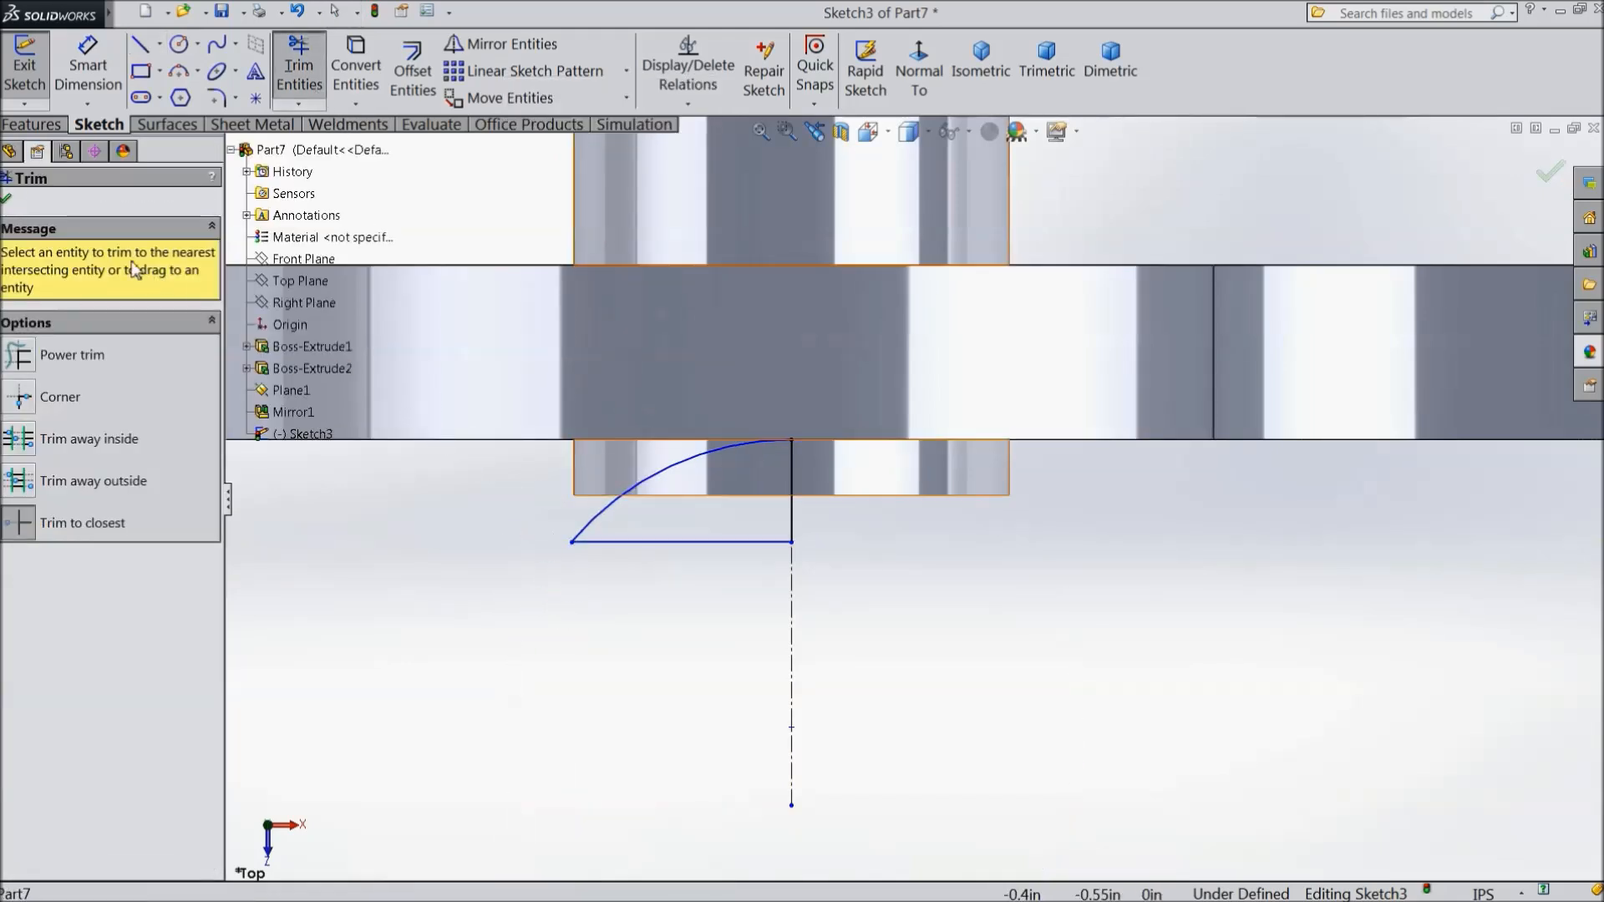
{"action": "left_click", "coordinate": [7, 200]}
Dimension the arc's radius as 0.125 in
{"action": "left_click", "coordinate": [87, 67]}
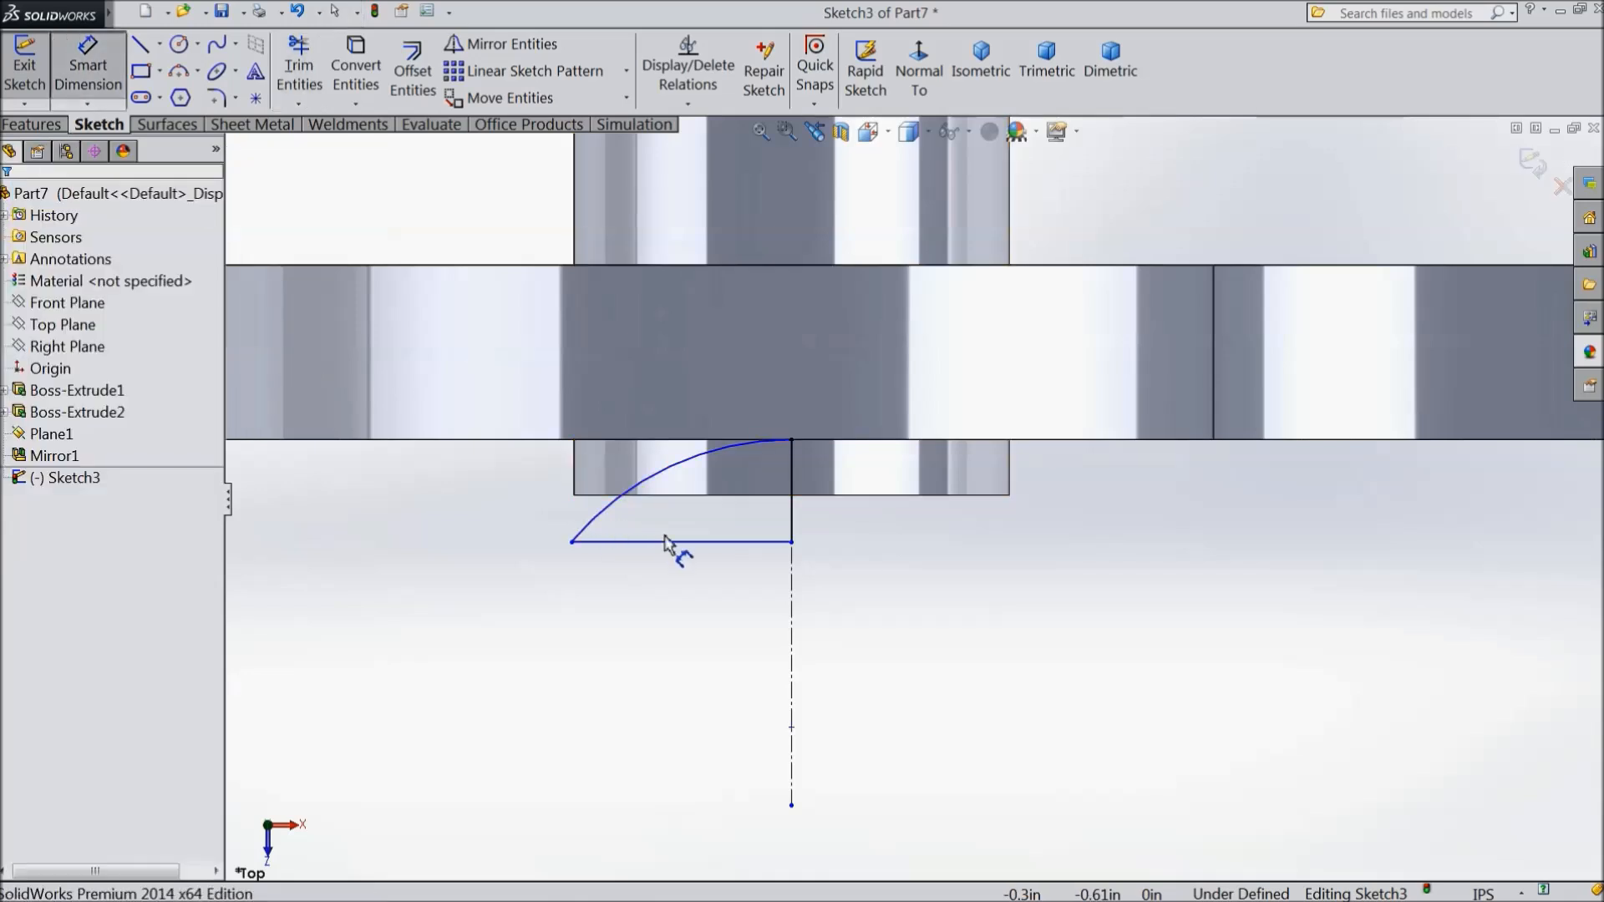
{"action": "scroll", "coordinate": [660, 543], "scroll_direction": "down", "scroll_amount": 3}
{"action": "left_click", "coordinate": [653, 437]}
{"action": "left_click", "coordinate": [750, 652]}
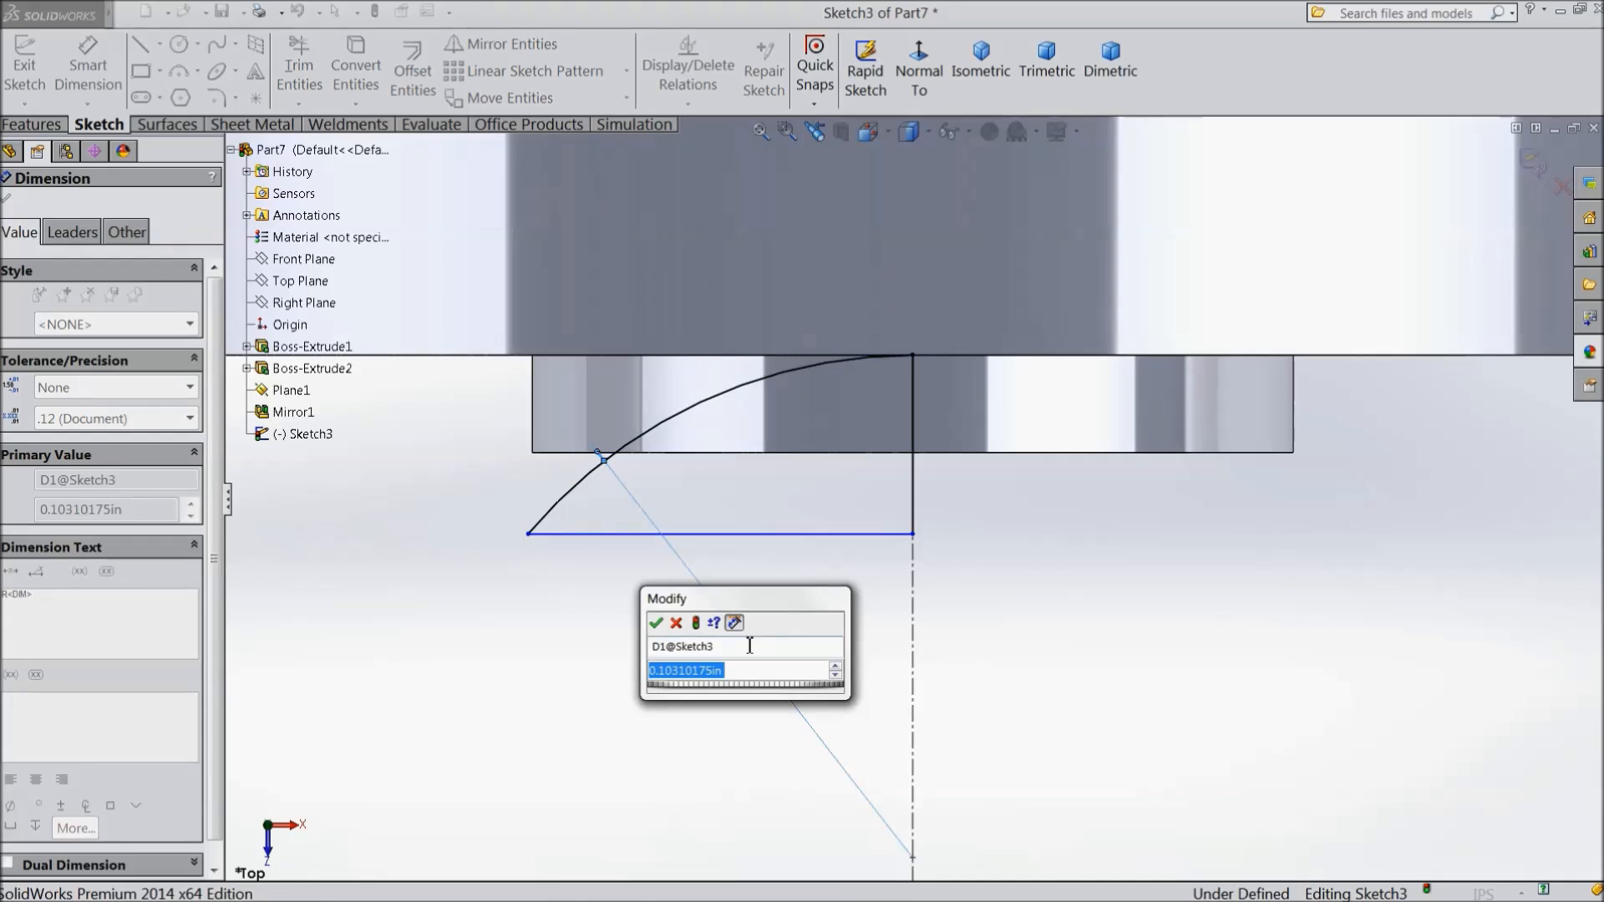
{"action": "type", "text": "0.125"}
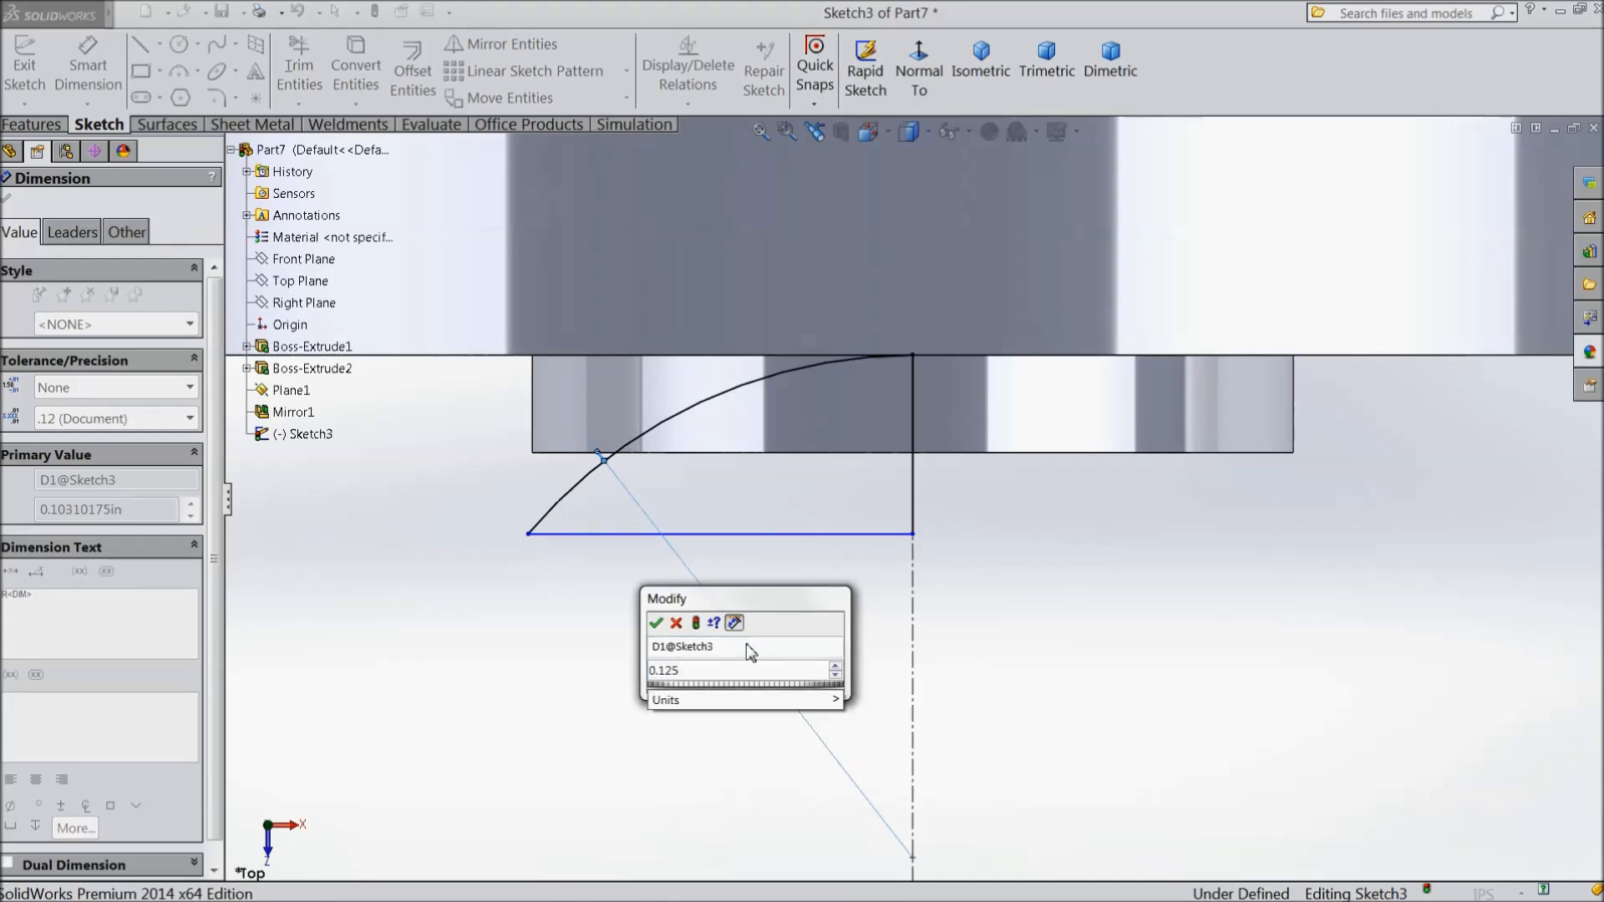
{"action": "key", "text": "Return"}
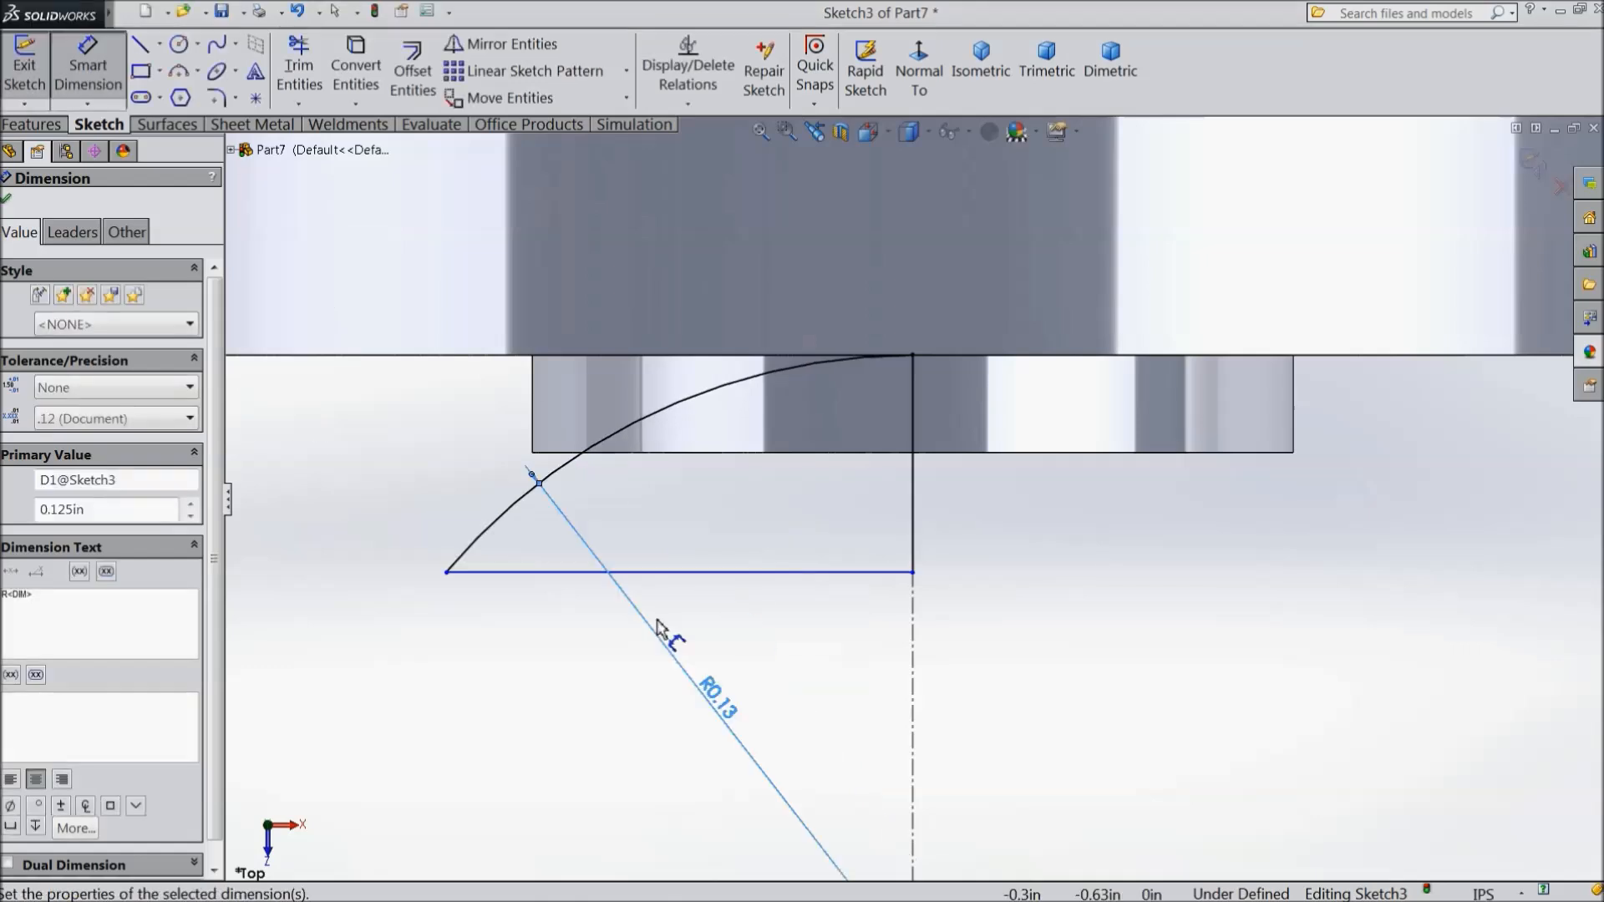
Dimension the profile's vertical line as 0.03238318 in and finish dimensioning
{"action": "left_click", "coordinate": [915, 499]}
{"action": "left_click", "coordinate": [1118, 498]}
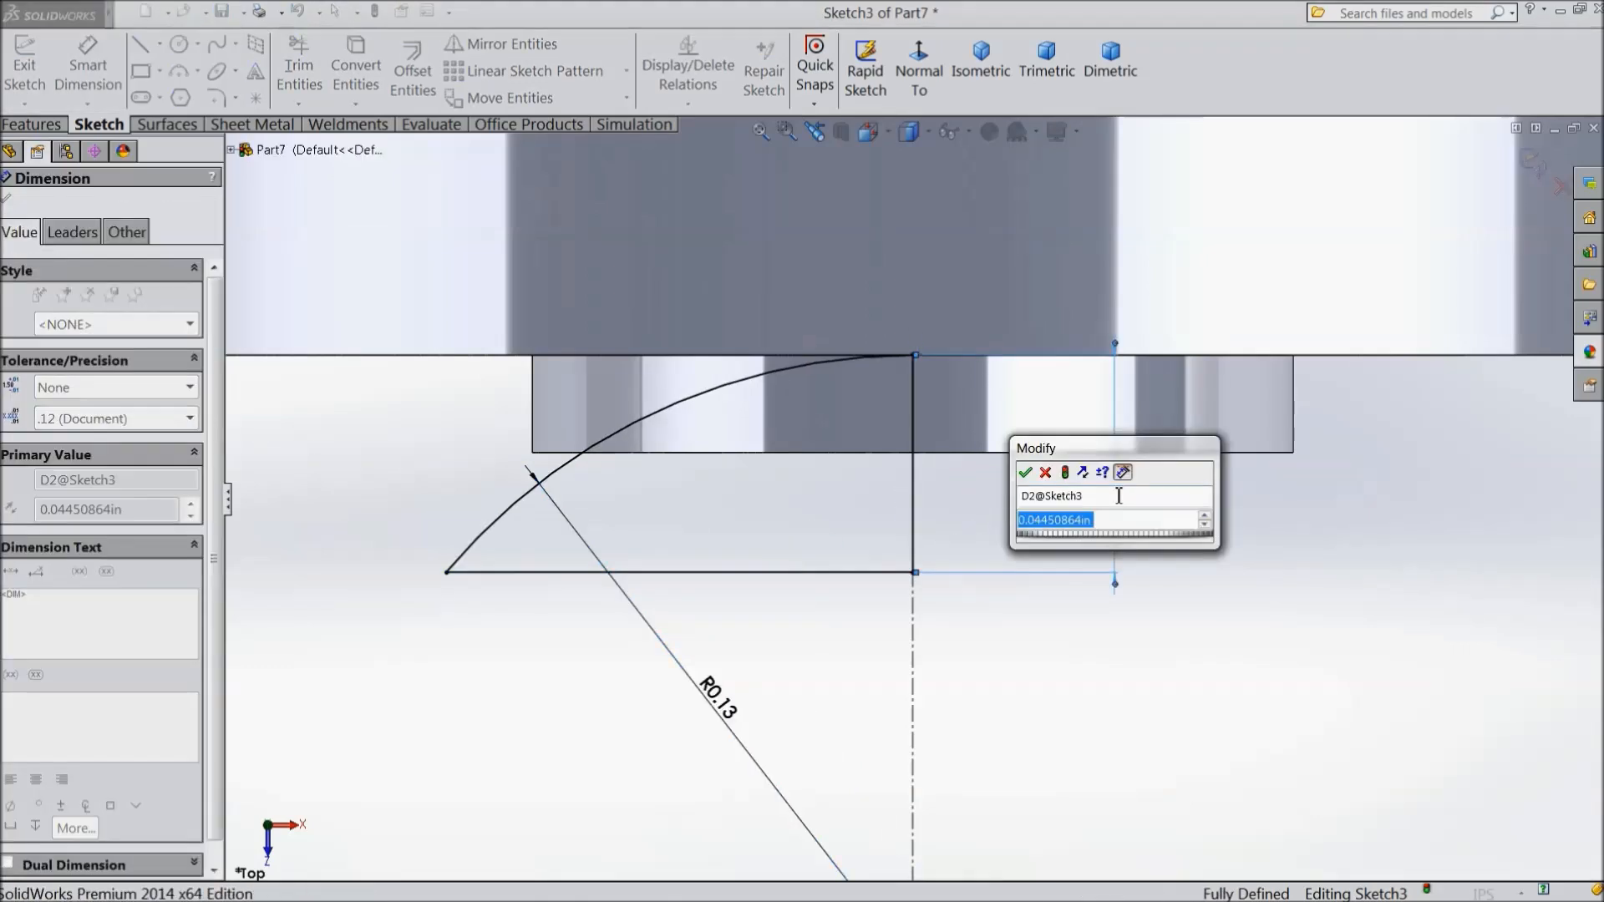
{"action": "type", "text": "0.03238"}
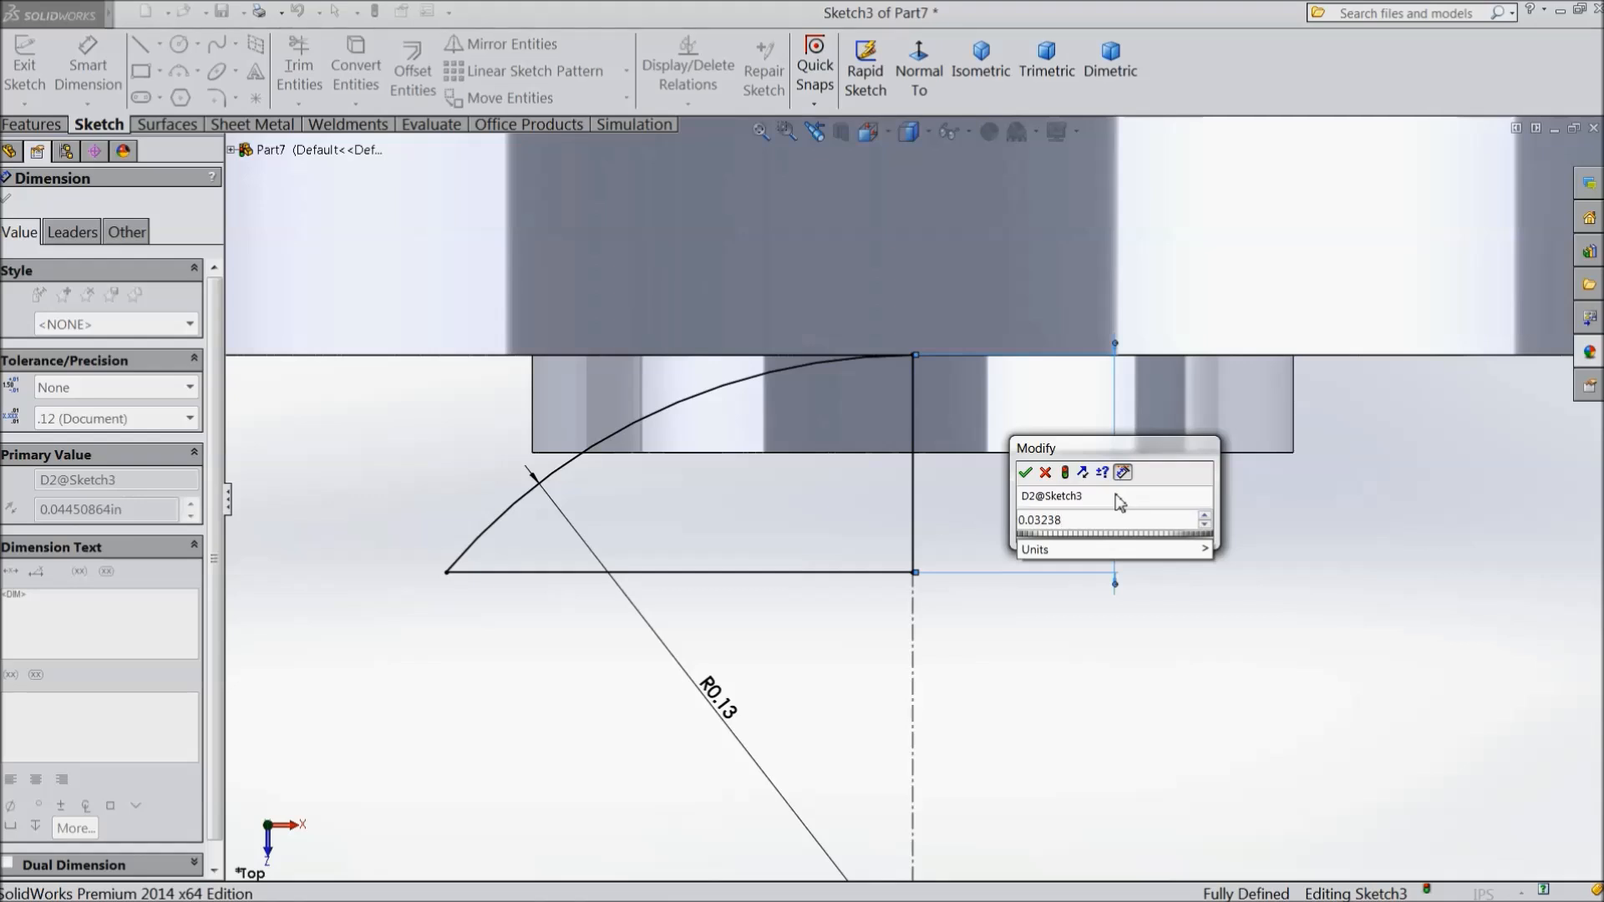
{"action": "type", "text": "318"}
{"action": "key", "text": "Return"}
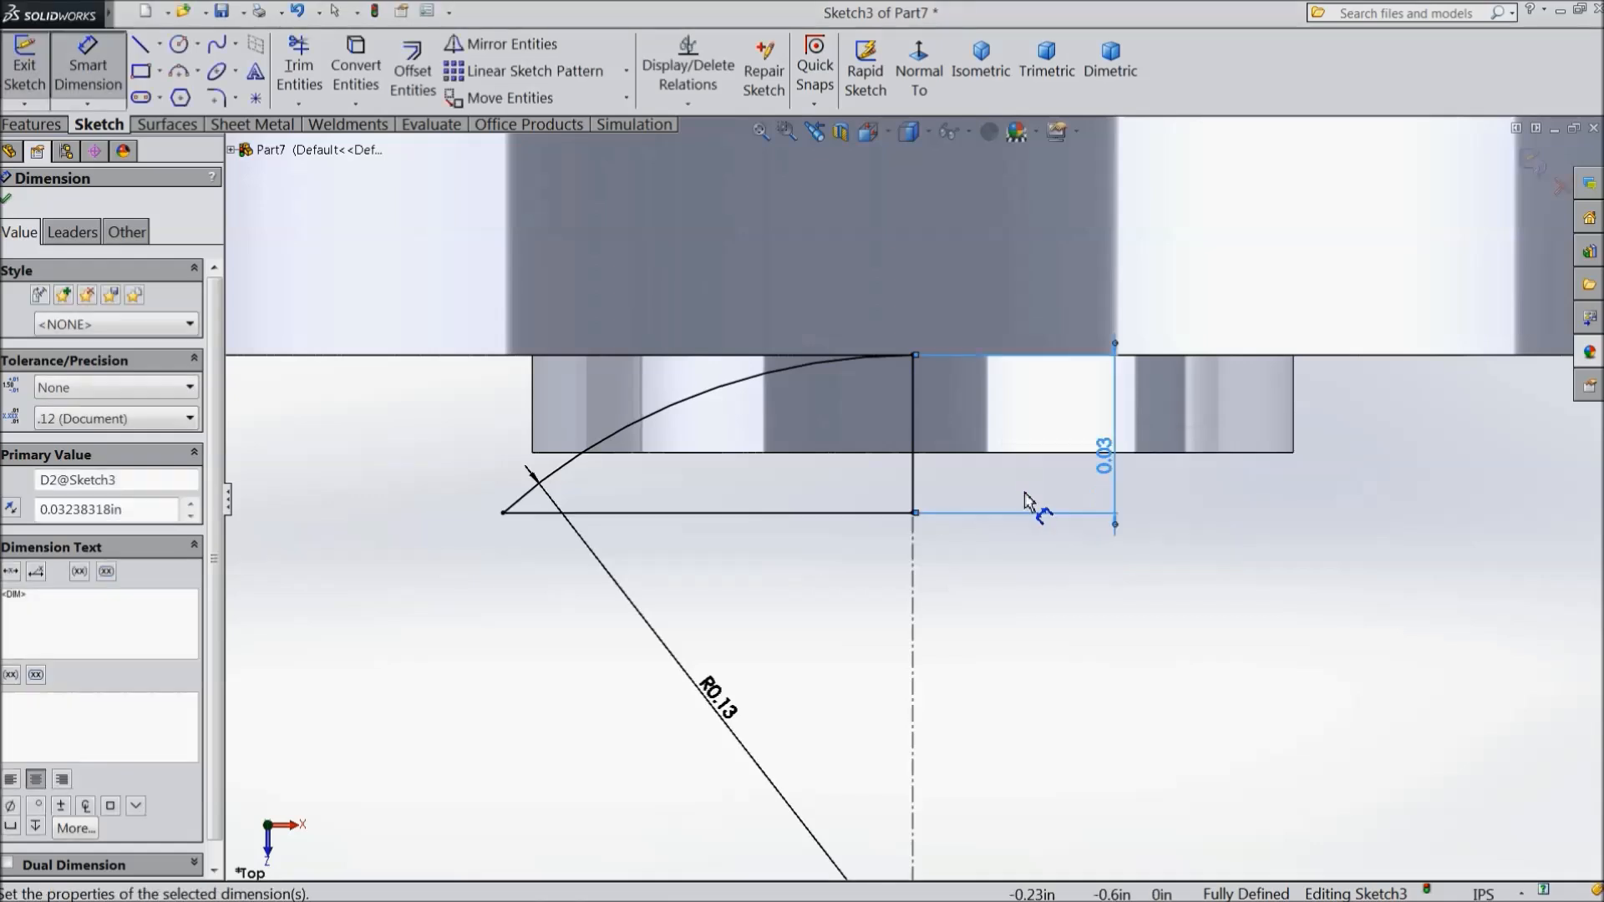
{"action": "left_click", "coordinate": [7, 201]}
Cut the pin end with a 360-degree revolved cut of the arc profile about the centerline
{"action": "left_click", "coordinate": [32, 124]}
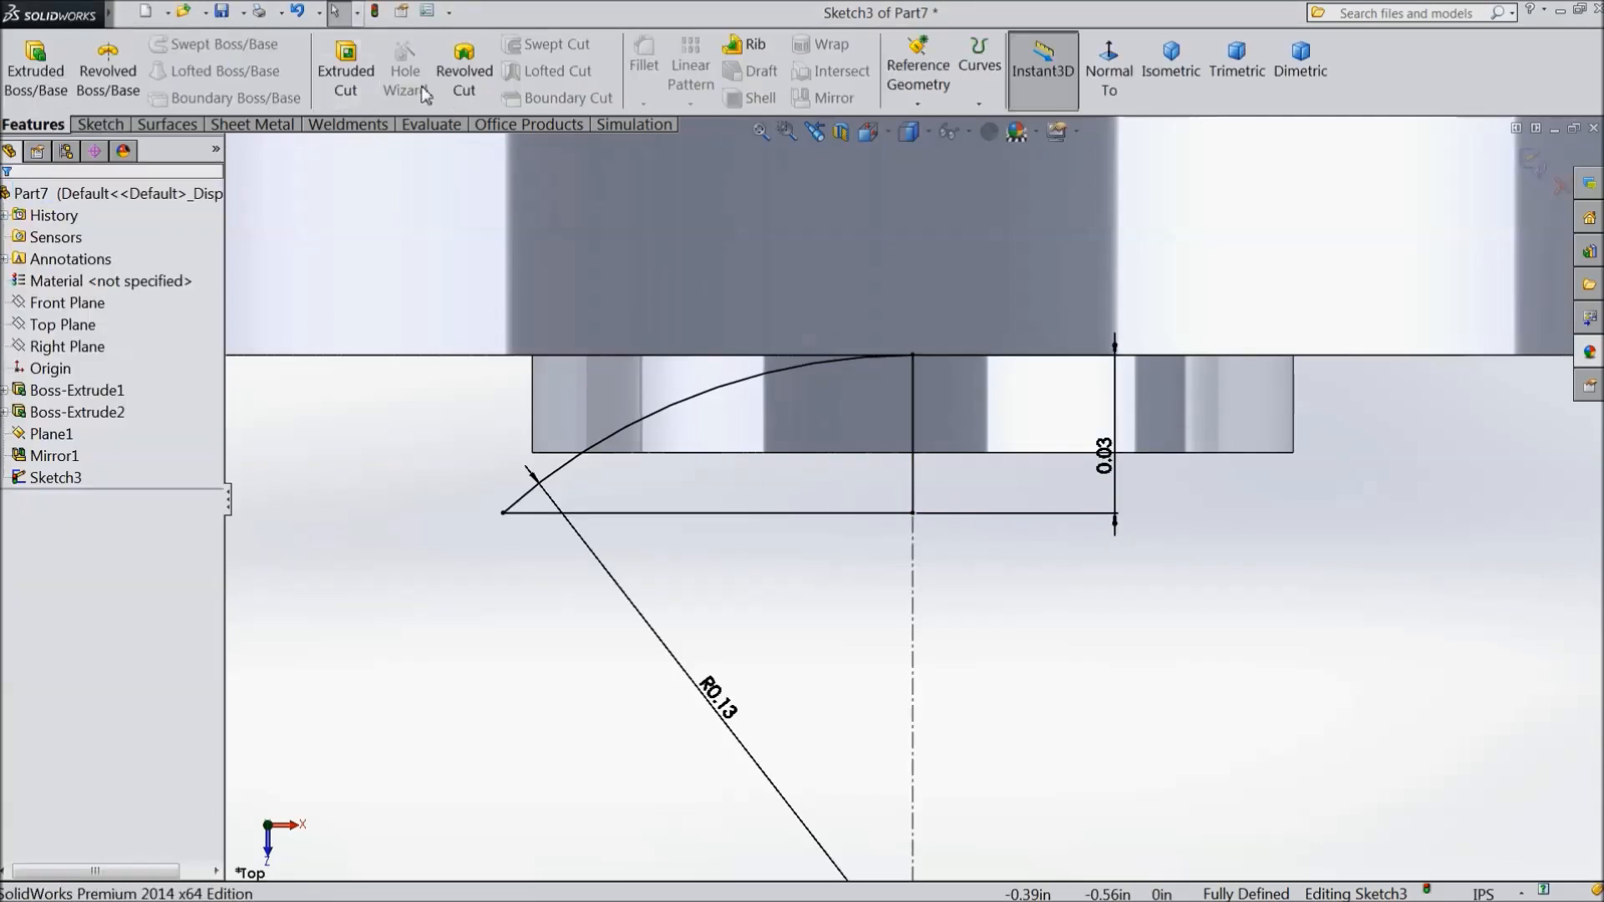
{"action": "left_click", "coordinate": [453, 80]}
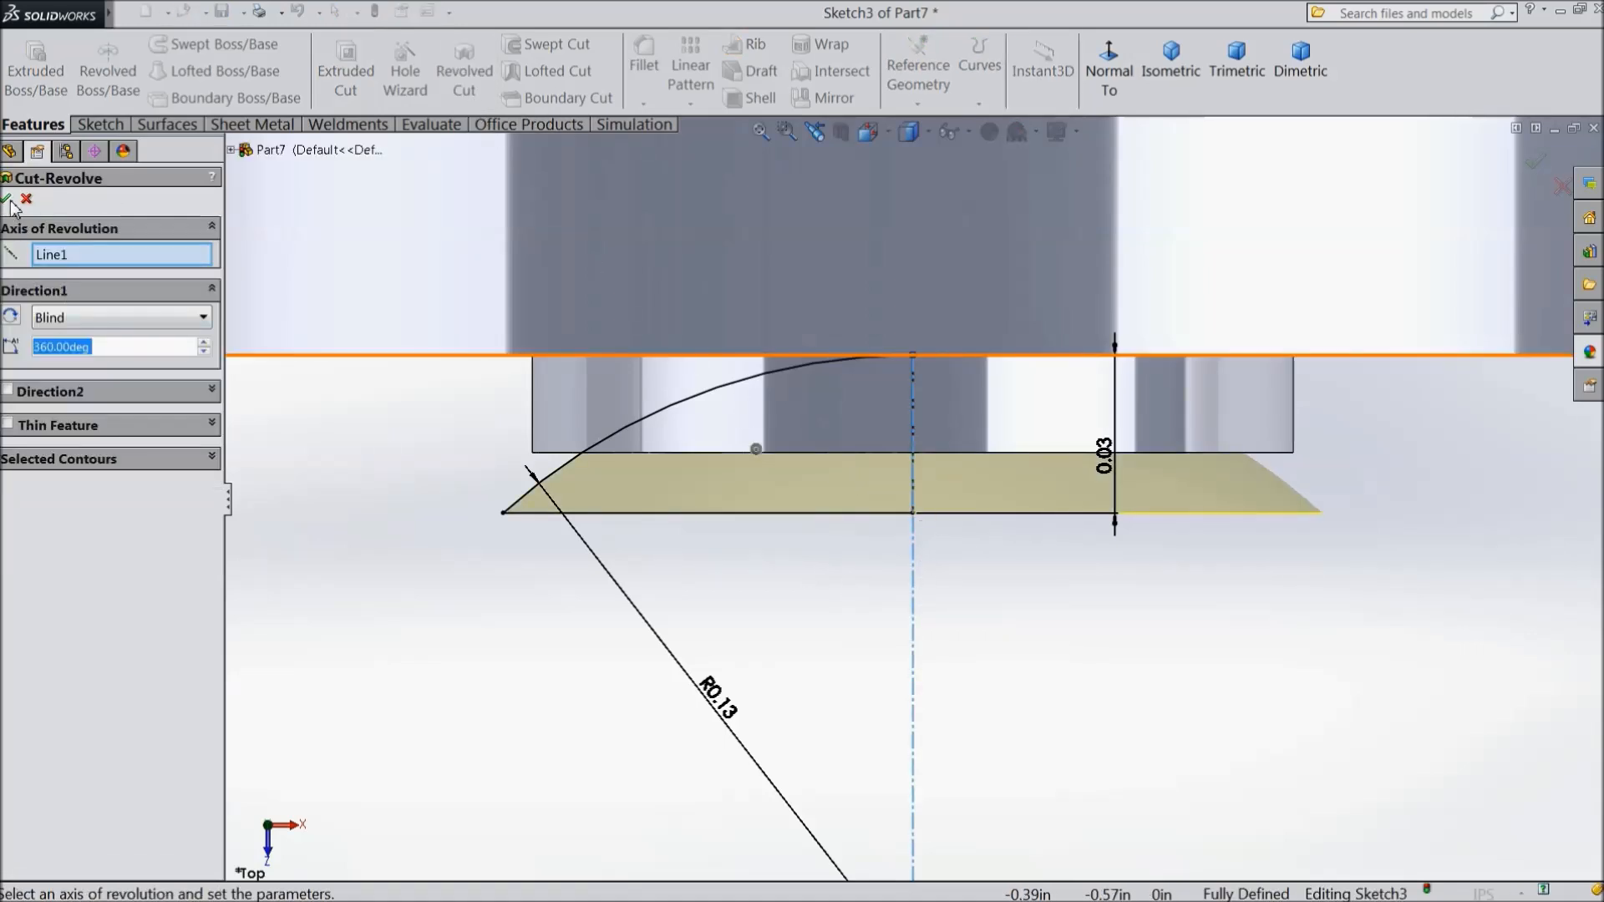
{"action": "mouse_move", "coordinate": [311, 454]}
{"action": "middle_mouse_down"}
{"action": "mouse_move", "coordinate": [518, 562]}
{"action": "mouse_move", "coordinate": [556, 441]}
{"action": "middle_mouse_up"}
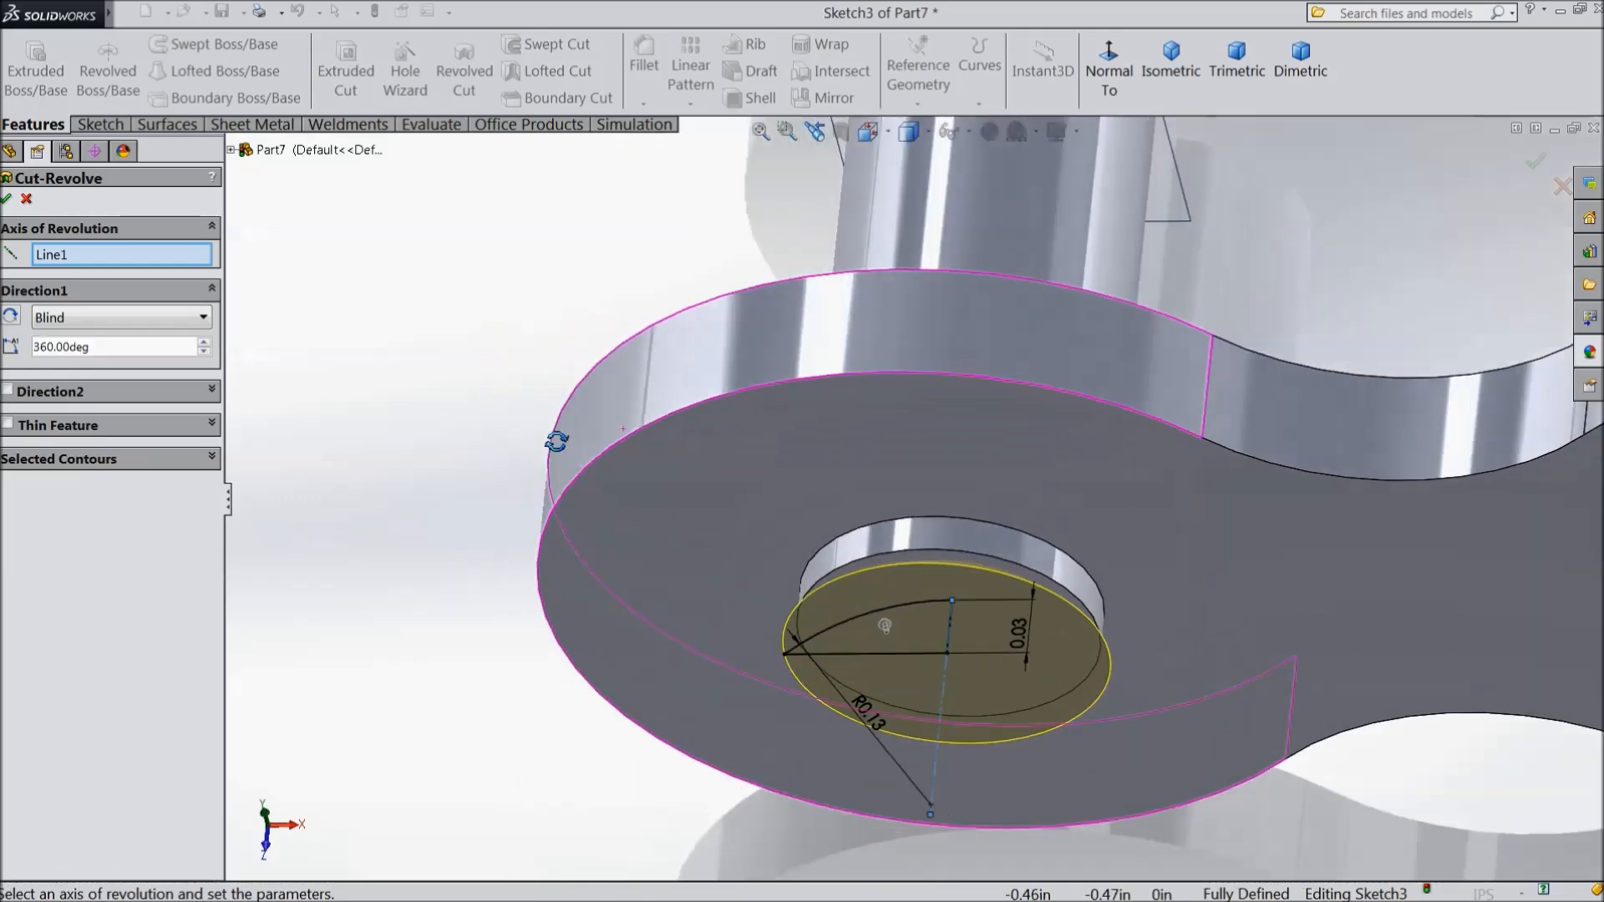
{"action": "left_click", "coordinate": [7, 199]}
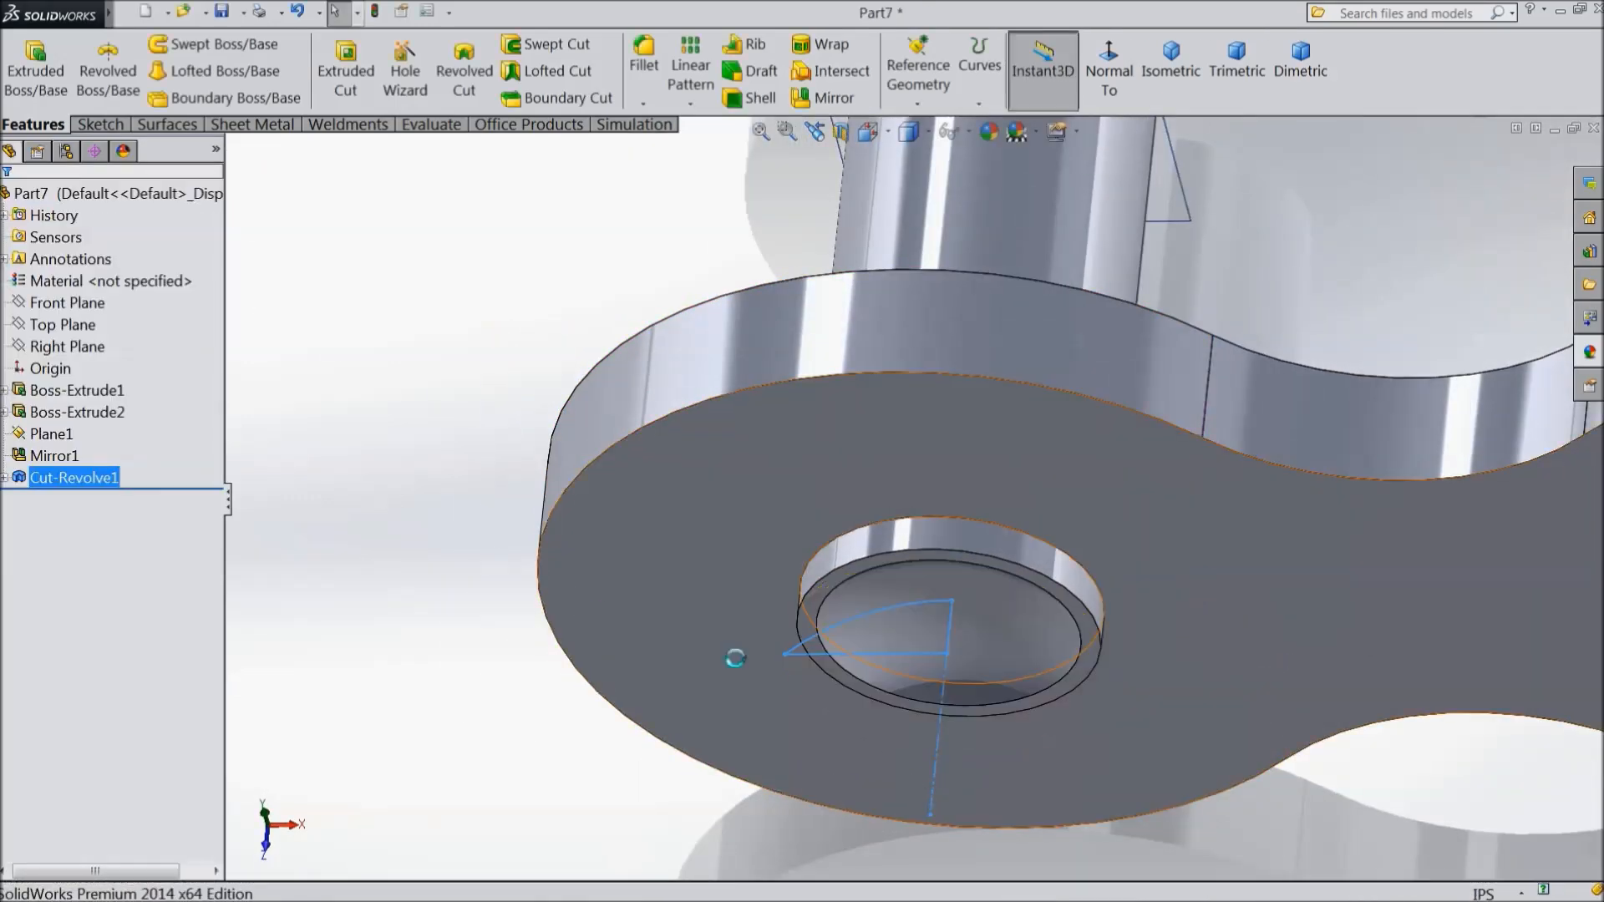
{"action": "scroll", "coordinate": [996, 655], "scroll_direction": "up", "scroll_amount": 1}
{"action": "middle_click_drag", "start_coordinate": [996, 655], "coordinate": [762, 595]}
{"action": "left_click", "coordinate": [466, 649]}
{"action": "scroll", "coordinate": [956, 609], "scroll_direction": "up", "scroll_amount": 1}
{"action": "mouse_move", "coordinate": [721, 544]}
{"action": "middle_mouse_down"}
{"action": "mouse_move", "coordinate": [759, 494]}
{"action": "mouse_move", "coordinate": [730, 584]}
{"action": "mouse_move", "coordinate": [728, 551]}
{"action": "middle_mouse_up"}
{"action": "scroll", "coordinate": [903, 506], "scroll_direction": "up", "scroll_amount": 3}
{"action": "scroll", "coordinate": [1172, 378], "scroll_direction": "down", "scroll_amount": 5}
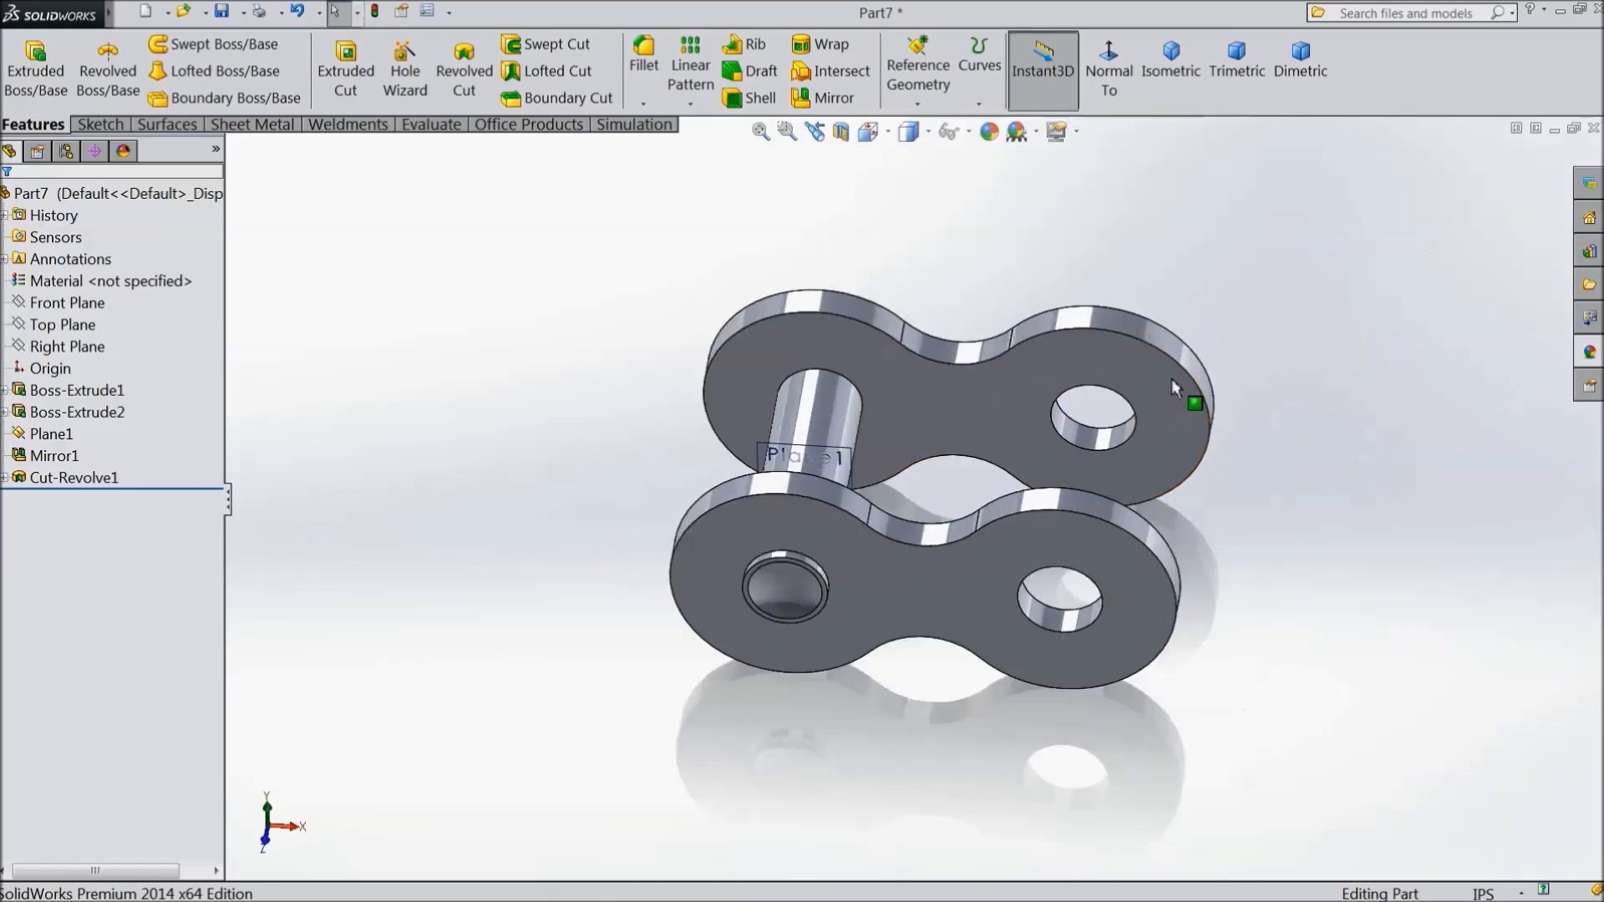
Mirror the pin extrusion and the revolved cut about the Right Plane to the plates' other hole
{"action": "left_click", "coordinate": [67, 326]}
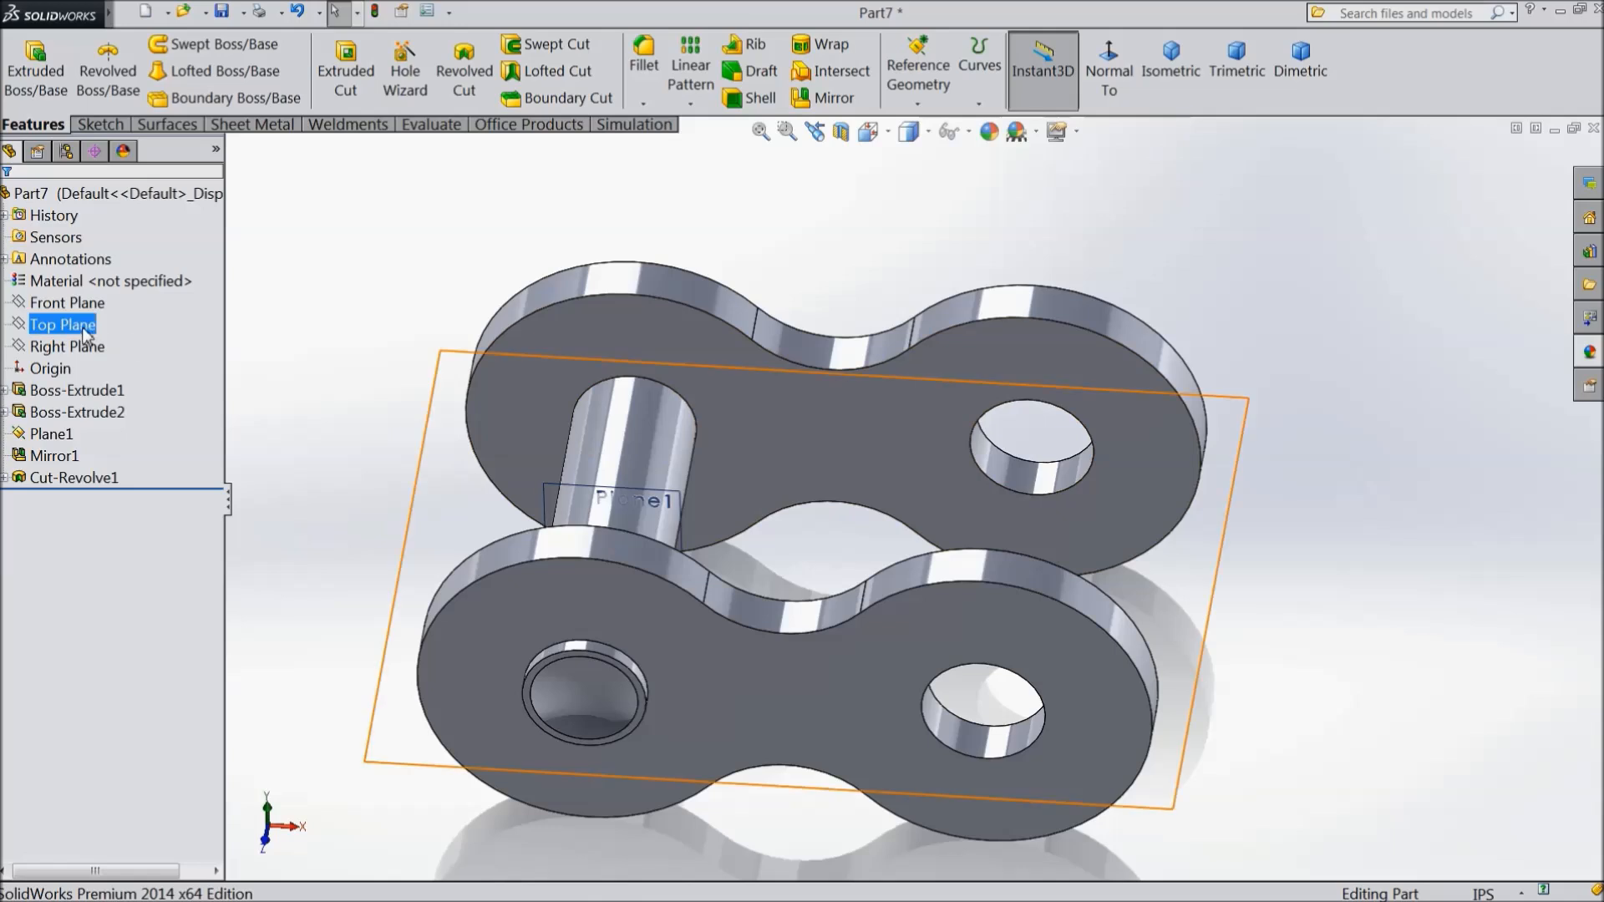
{"action": "left_click", "coordinate": [77, 303]}
{"action": "left_click", "coordinate": [83, 325]}
{"action": "left_click", "coordinate": [80, 347]}
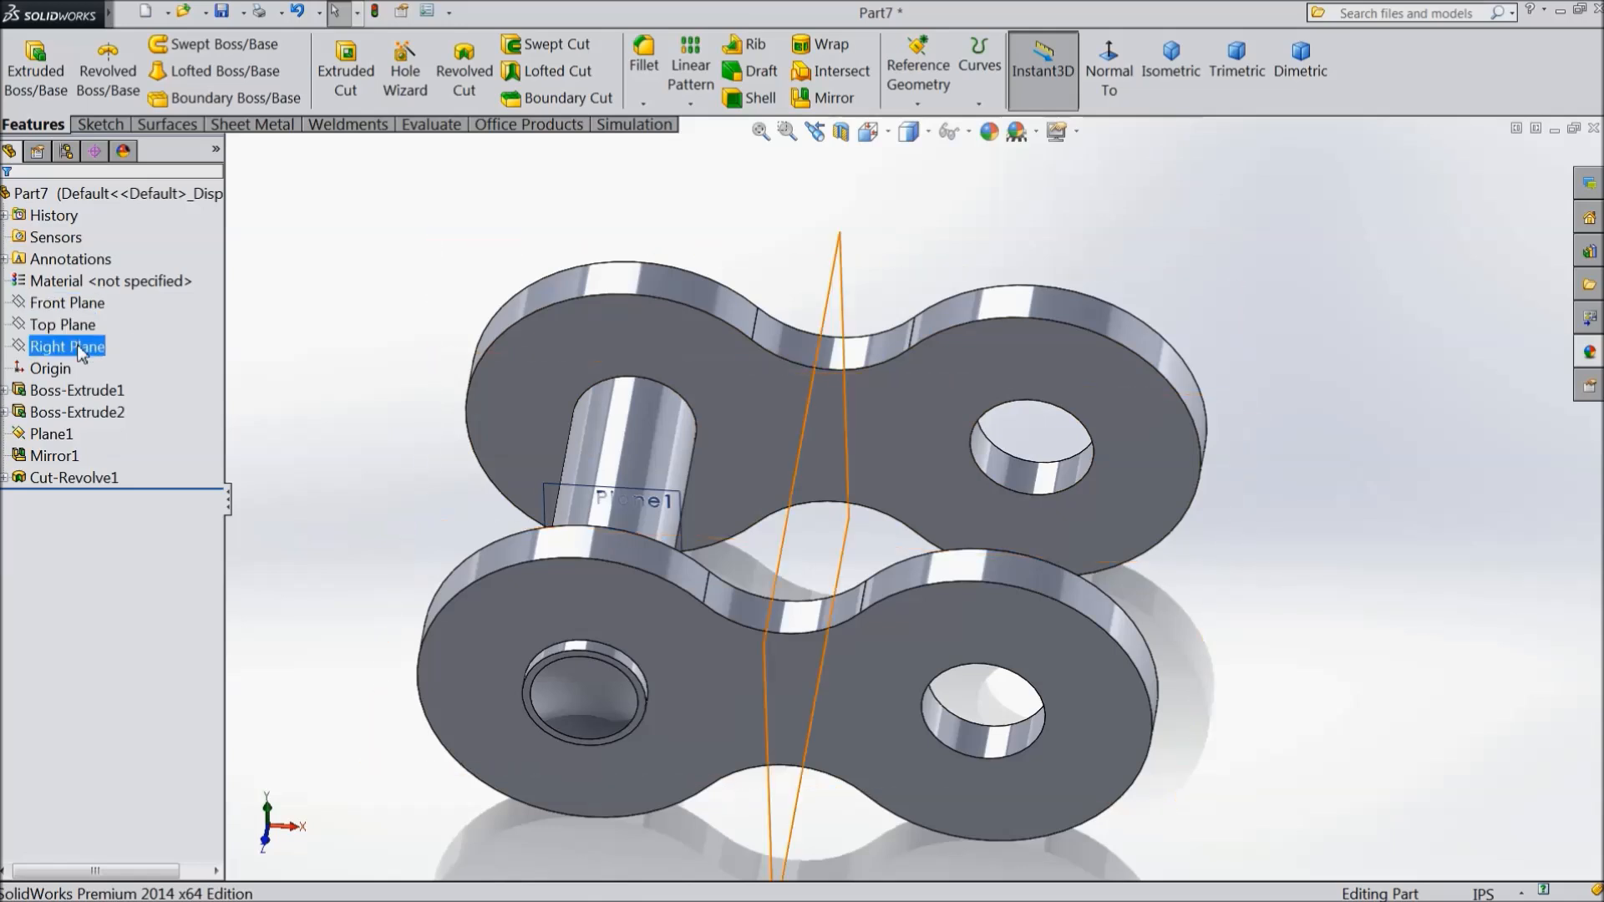
{"action": "mouse_move", "coordinate": [243, 358]}
{"action": "middle_mouse_down"}
{"action": "mouse_move", "coordinate": [279, 347]}
{"action": "mouse_move", "coordinate": [223, 340]}
{"action": "middle_mouse_up"}
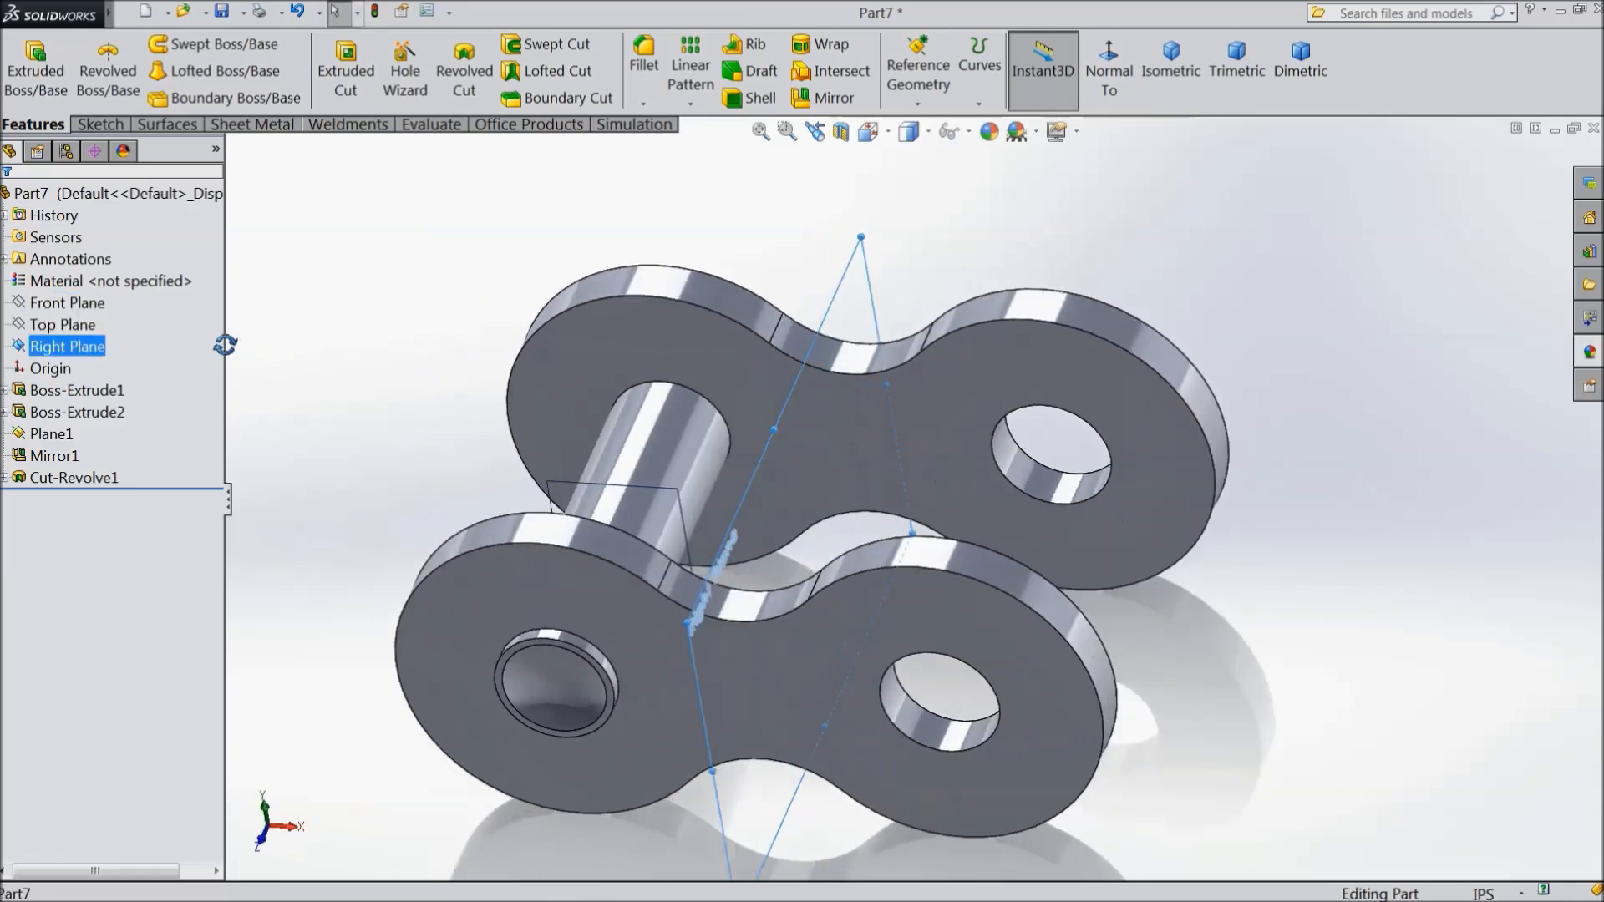
{"action": "left_click", "coordinate": [825, 98]}
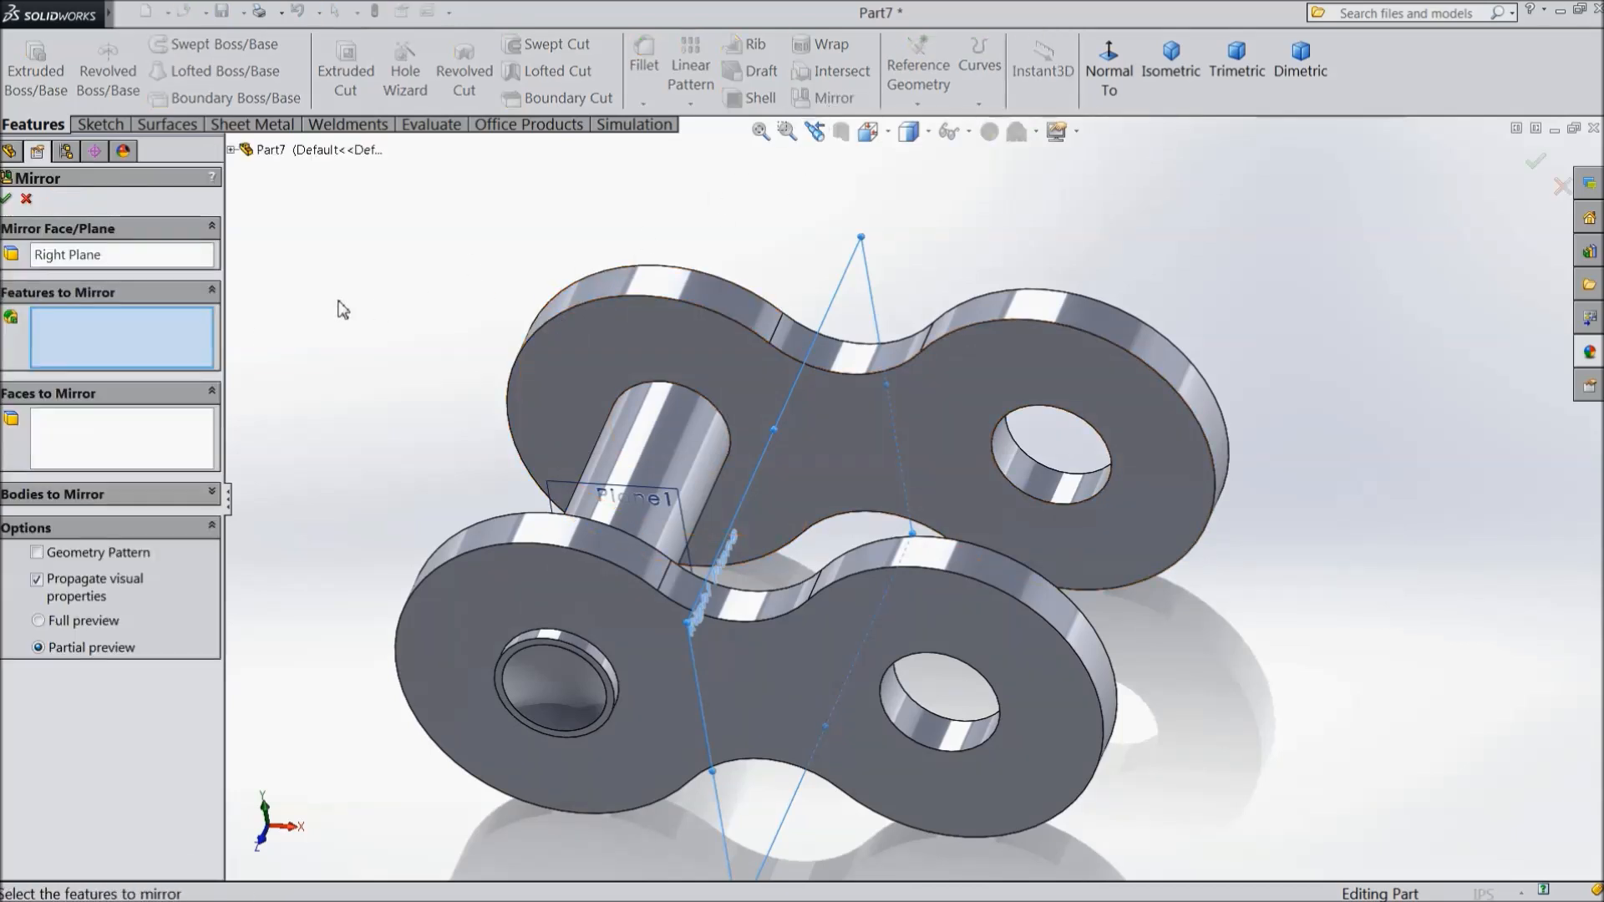
{"action": "left_click", "coordinate": [231, 151]}
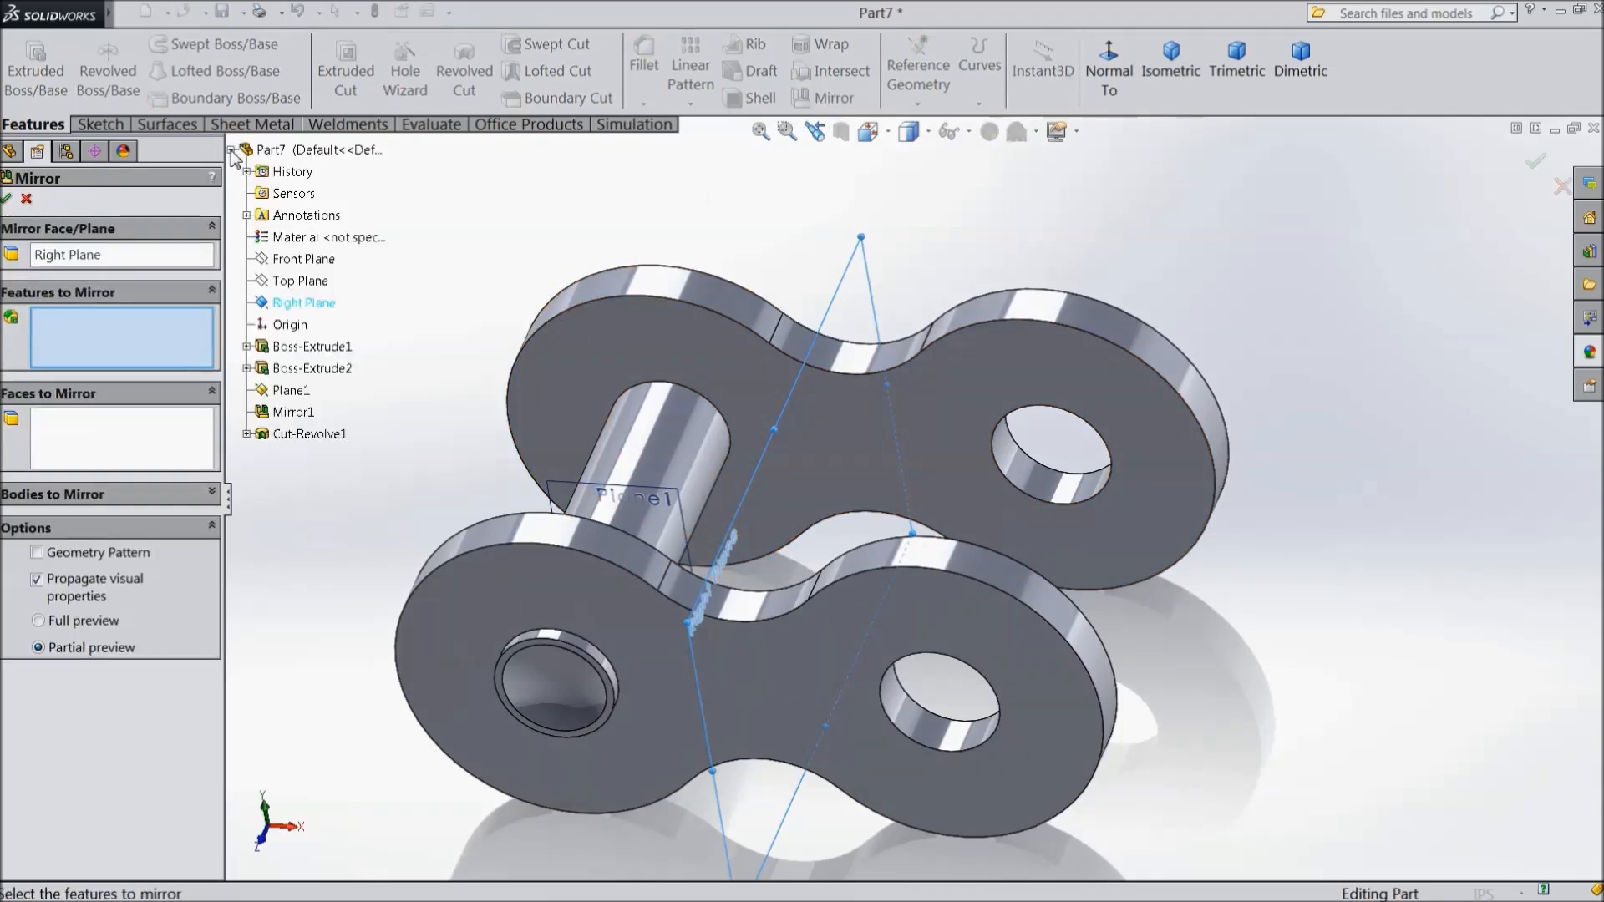
{"action": "left_click", "coordinate": [305, 369]}
{"action": "left_click", "coordinate": [305, 435]}
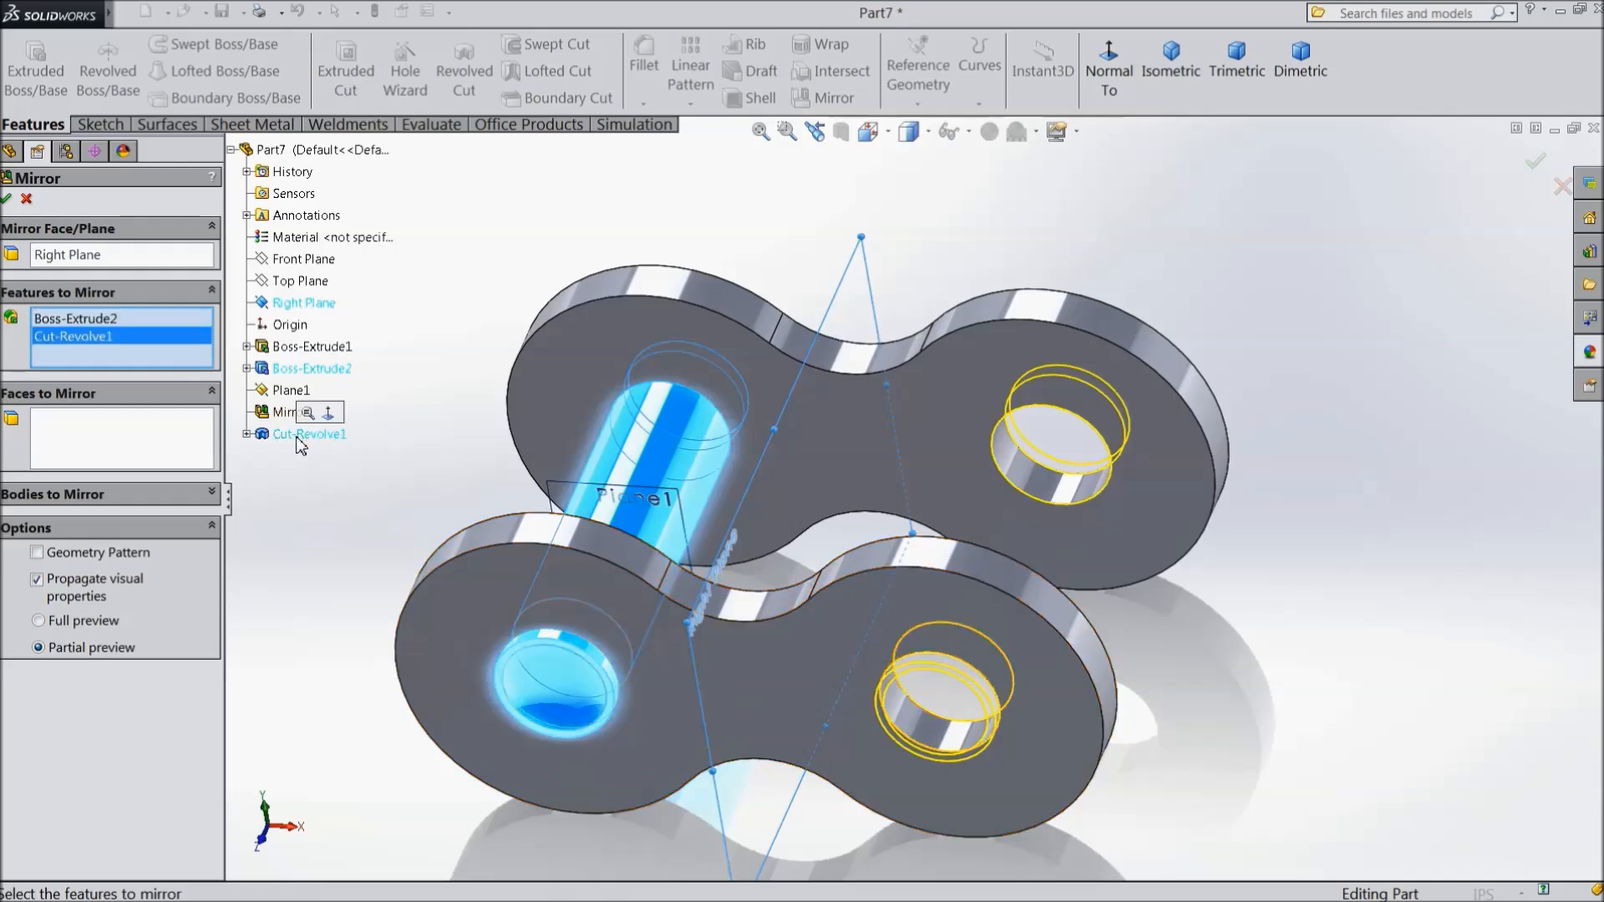
{"action": "left_click", "coordinate": [7, 201]}
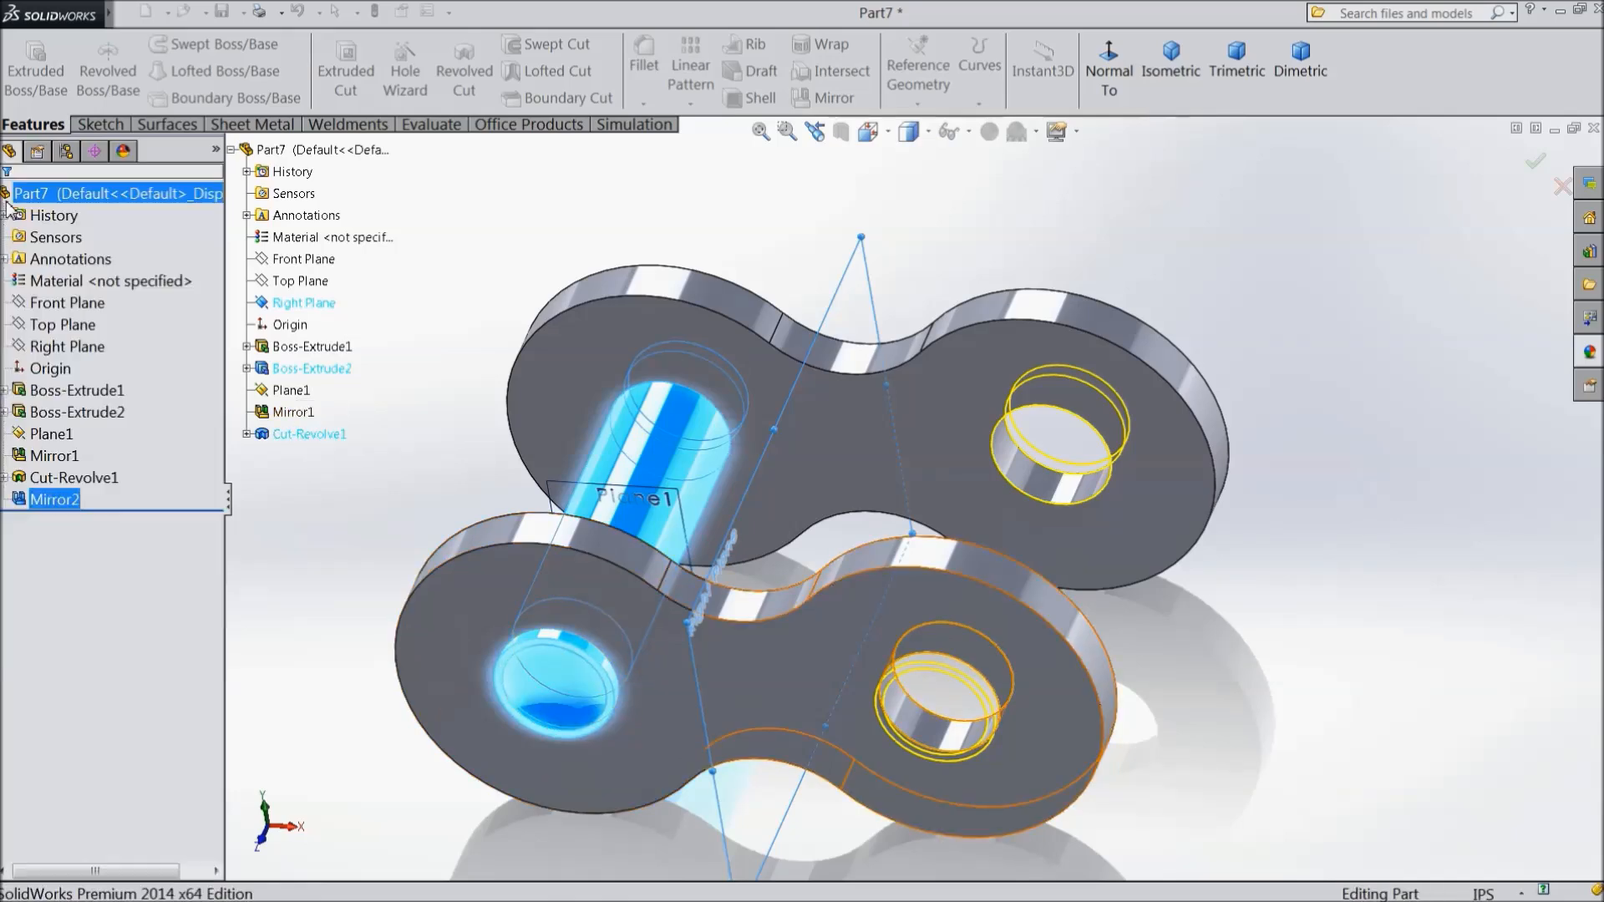
{"action": "middle_click_drag", "start_coordinate": [292, 366], "coordinate": [315, 369]}
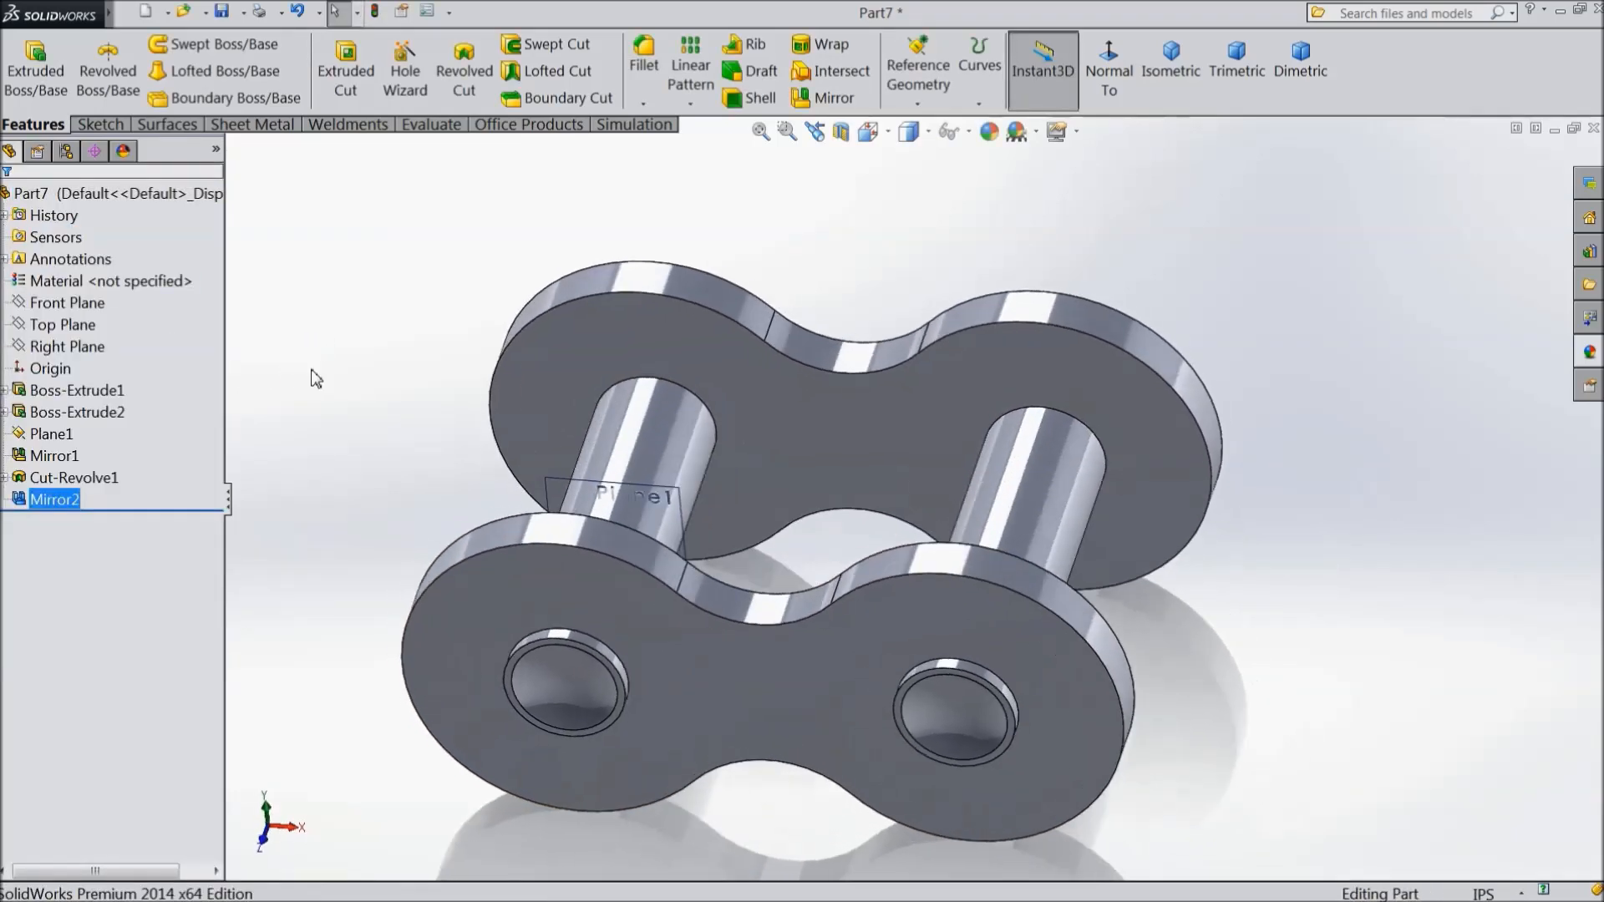
Mirror the revolved cut and its existing mirror feature (Mirror2) about Plane1 to the opposite pin ends
{"action": "left_click", "coordinate": [546, 489]}
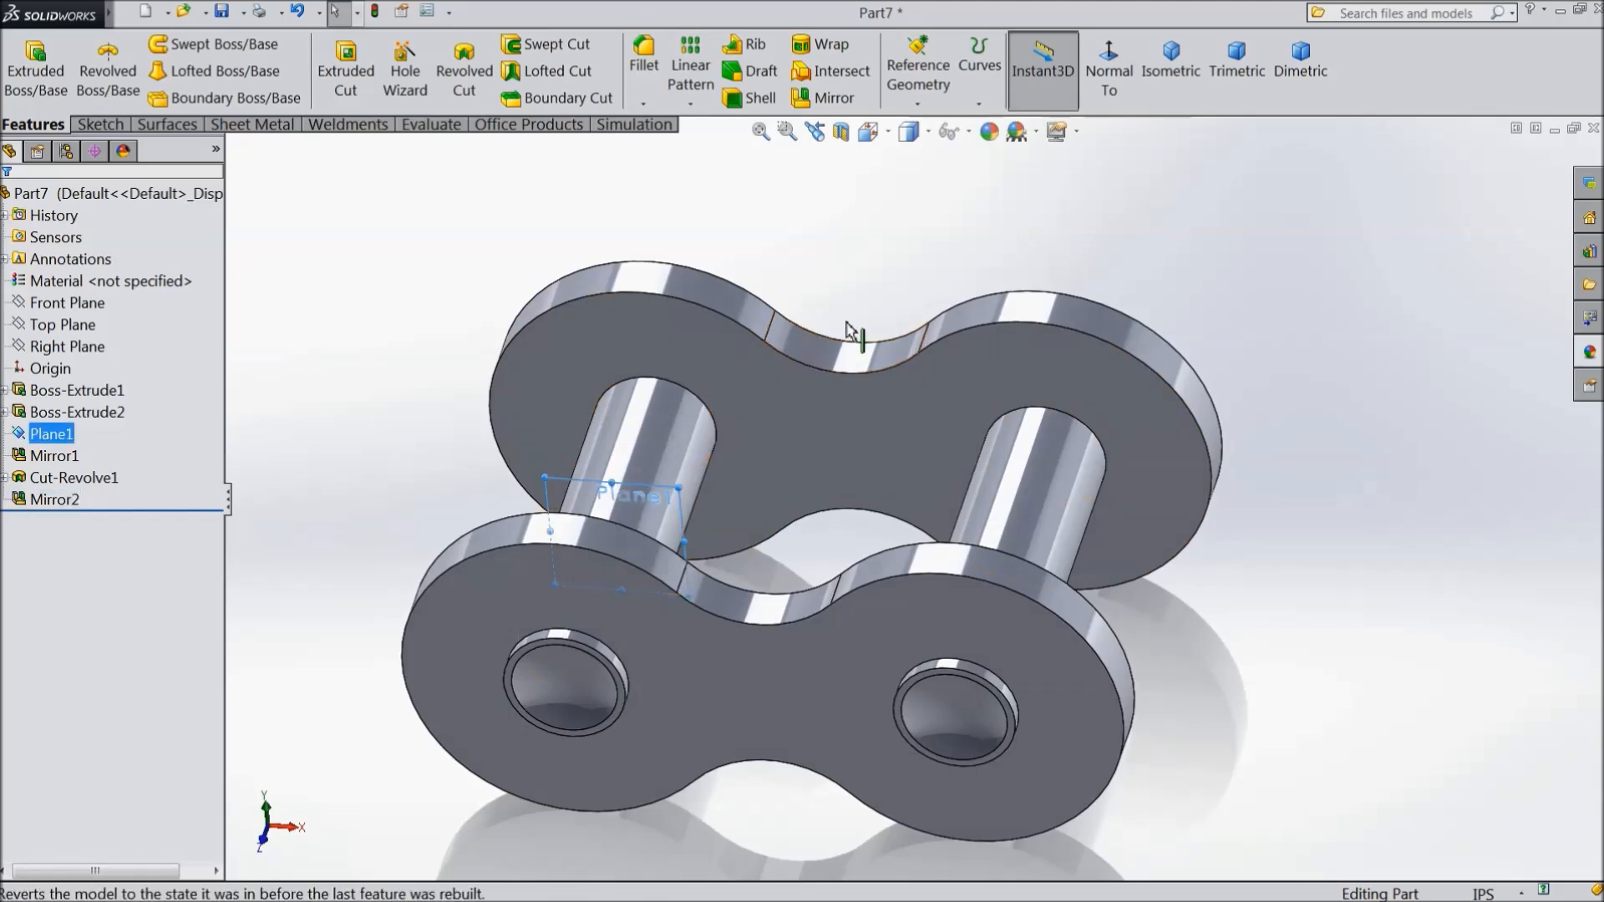
{"action": "left_click", "coordinate": [825, 97]}
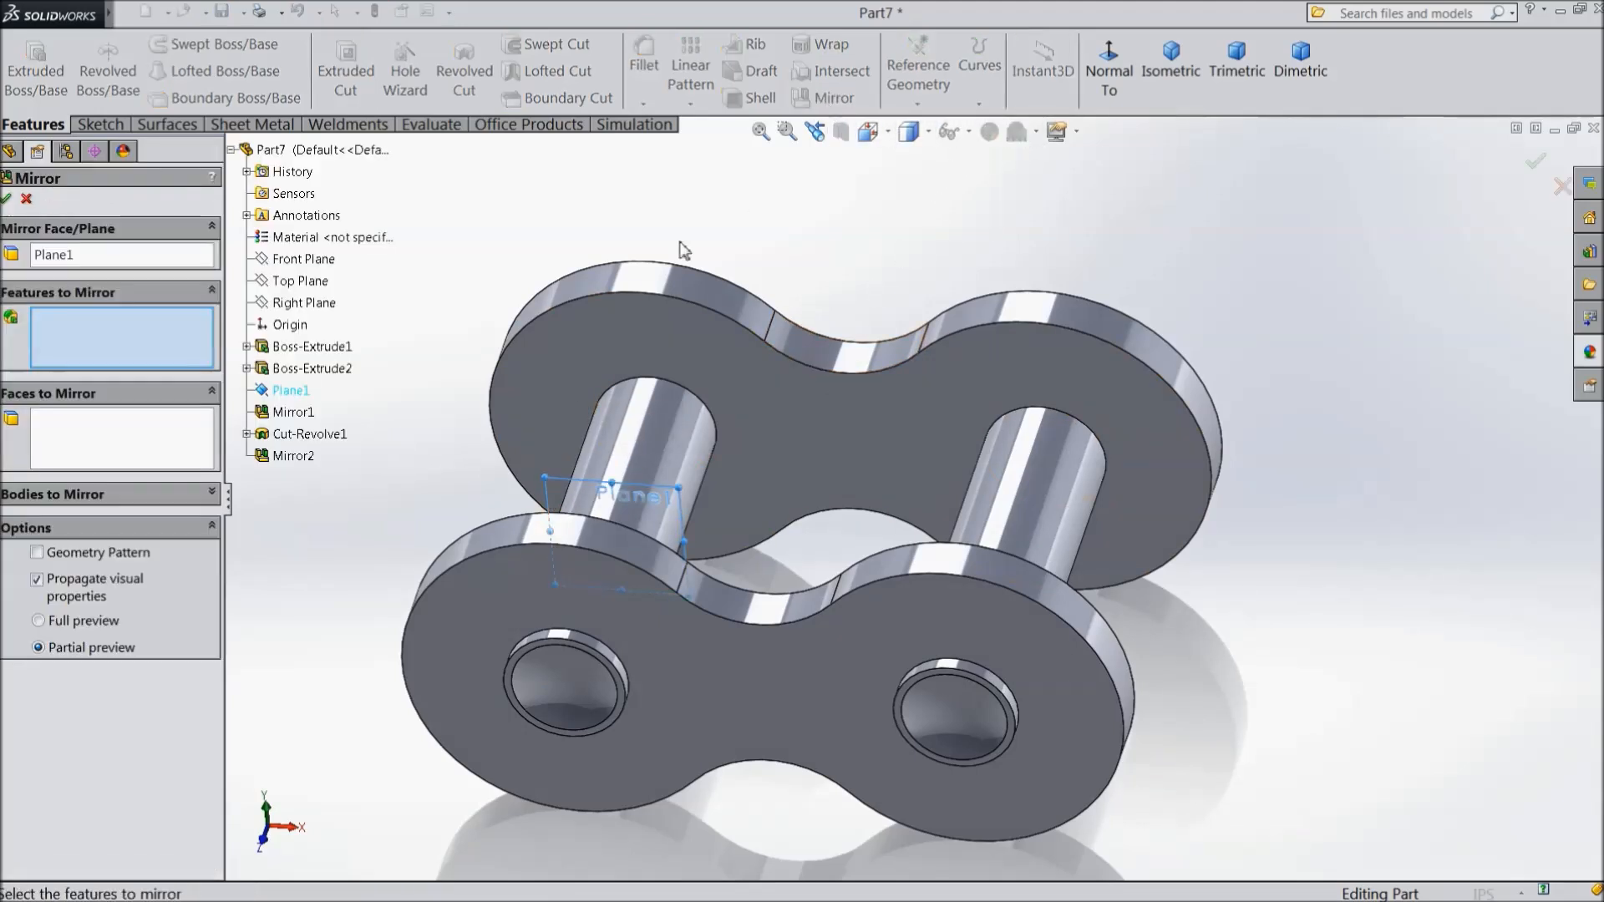
{"action": "left_click", "coordinate": [291, 439]}
{"action": "left_click", "coordinate": [290, 457]}
{"action": "left_click", "coordinate": [7, 198]}
{"action": "middle_click_drag", "start_coordinate": [376, 376], "coordinate": [351, 387]}
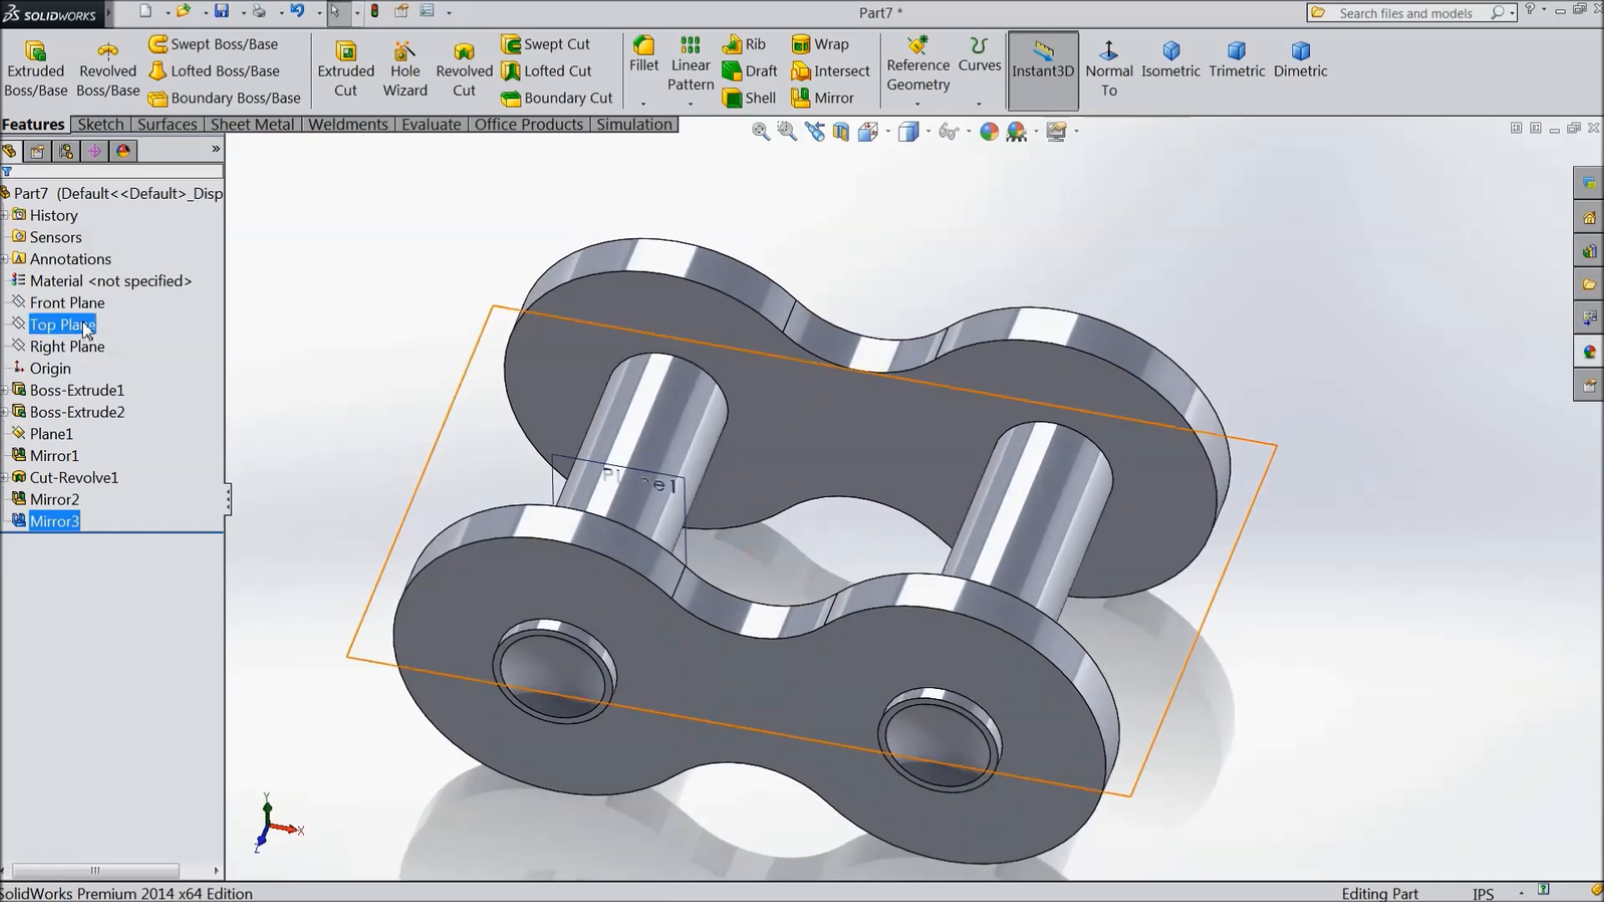
Mirror only the Mirror3 feature about the Right Plane, leaving Cut-Revolve1 out of the features to mirror
{"action": "left_click", "coordinate": [71, 346]}
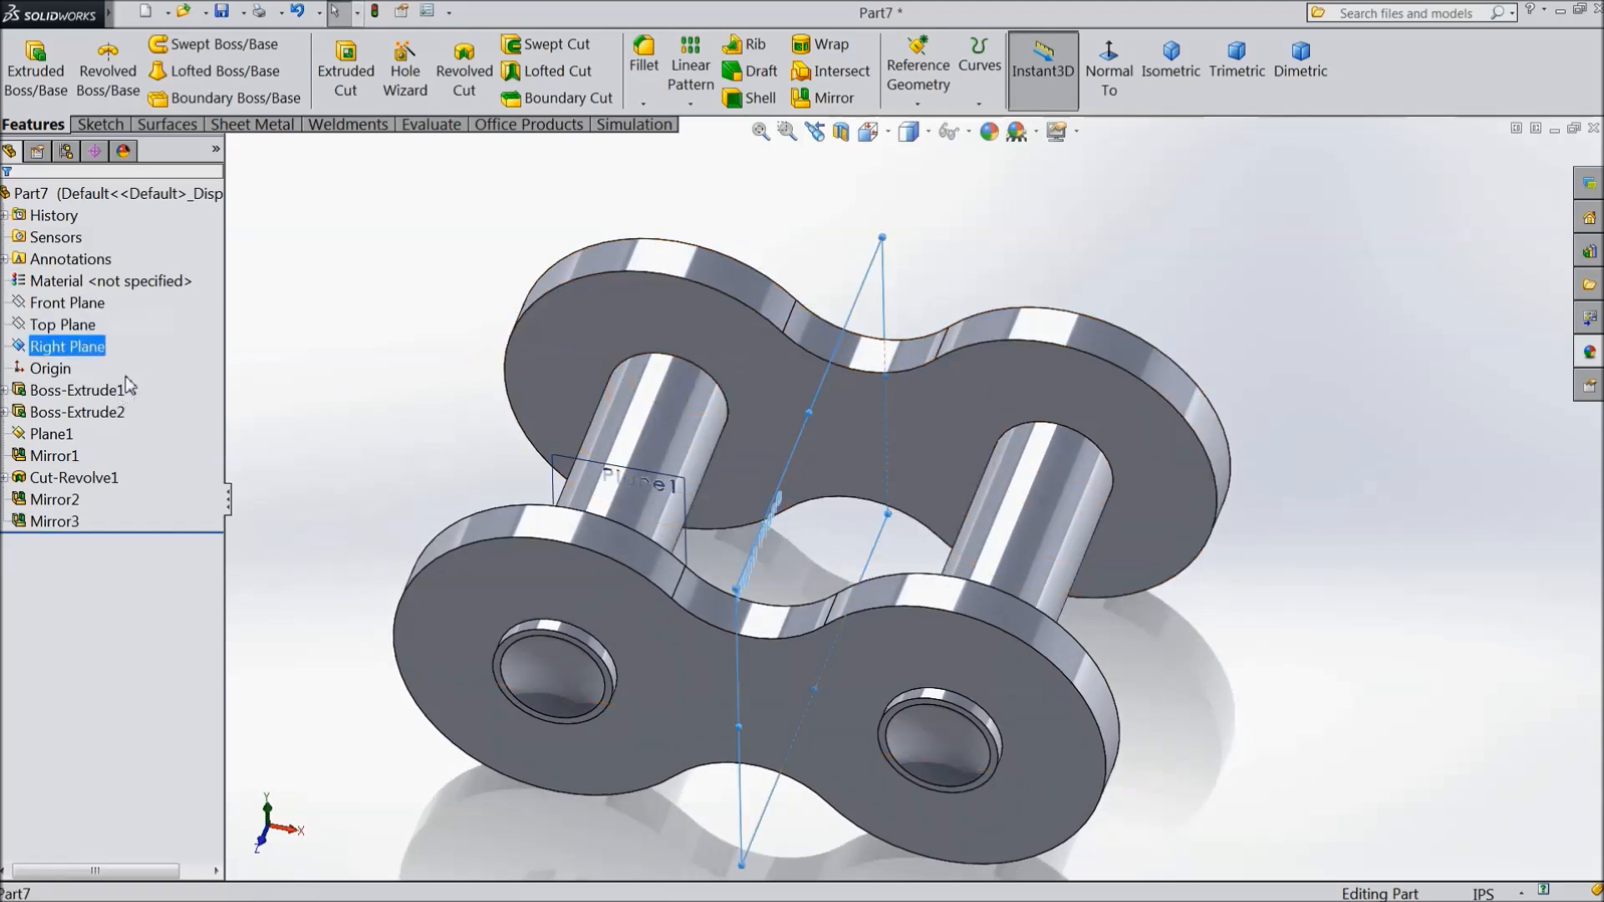
{"action": "left_click", "coordinate": [823, 98]}
{"action": "middle_click_drag", "start_coordinate": [919, 501], "coordinate": [1045, 418]}
{"action": "left_click", "coordinate": [308, 434]}
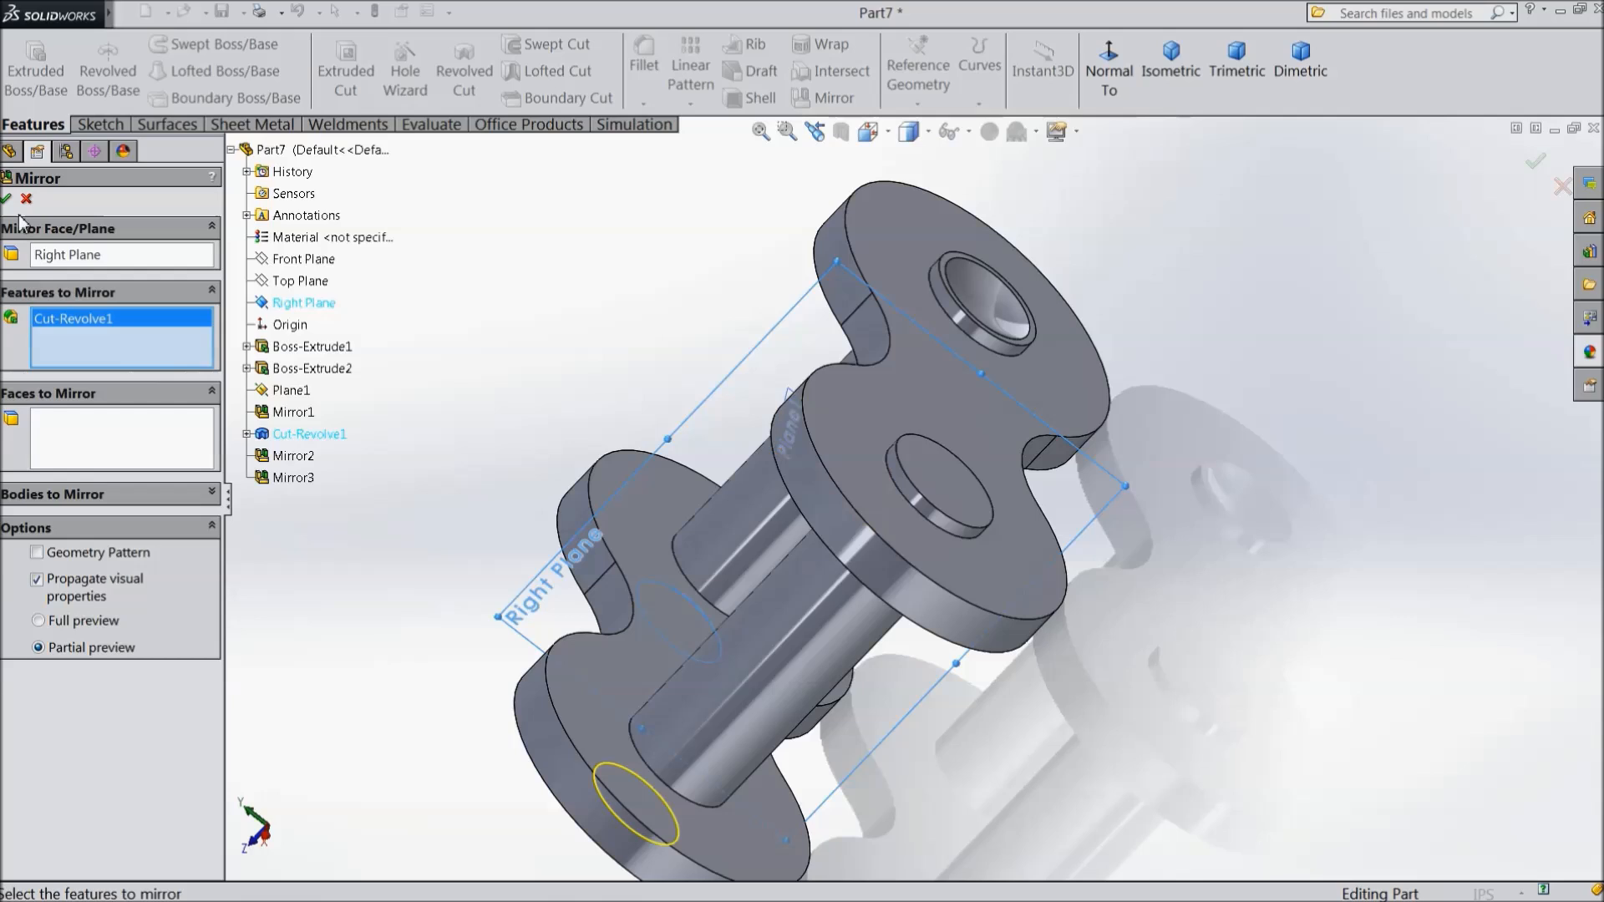
{"action": "left_click", "coordinate": [293, 478]}
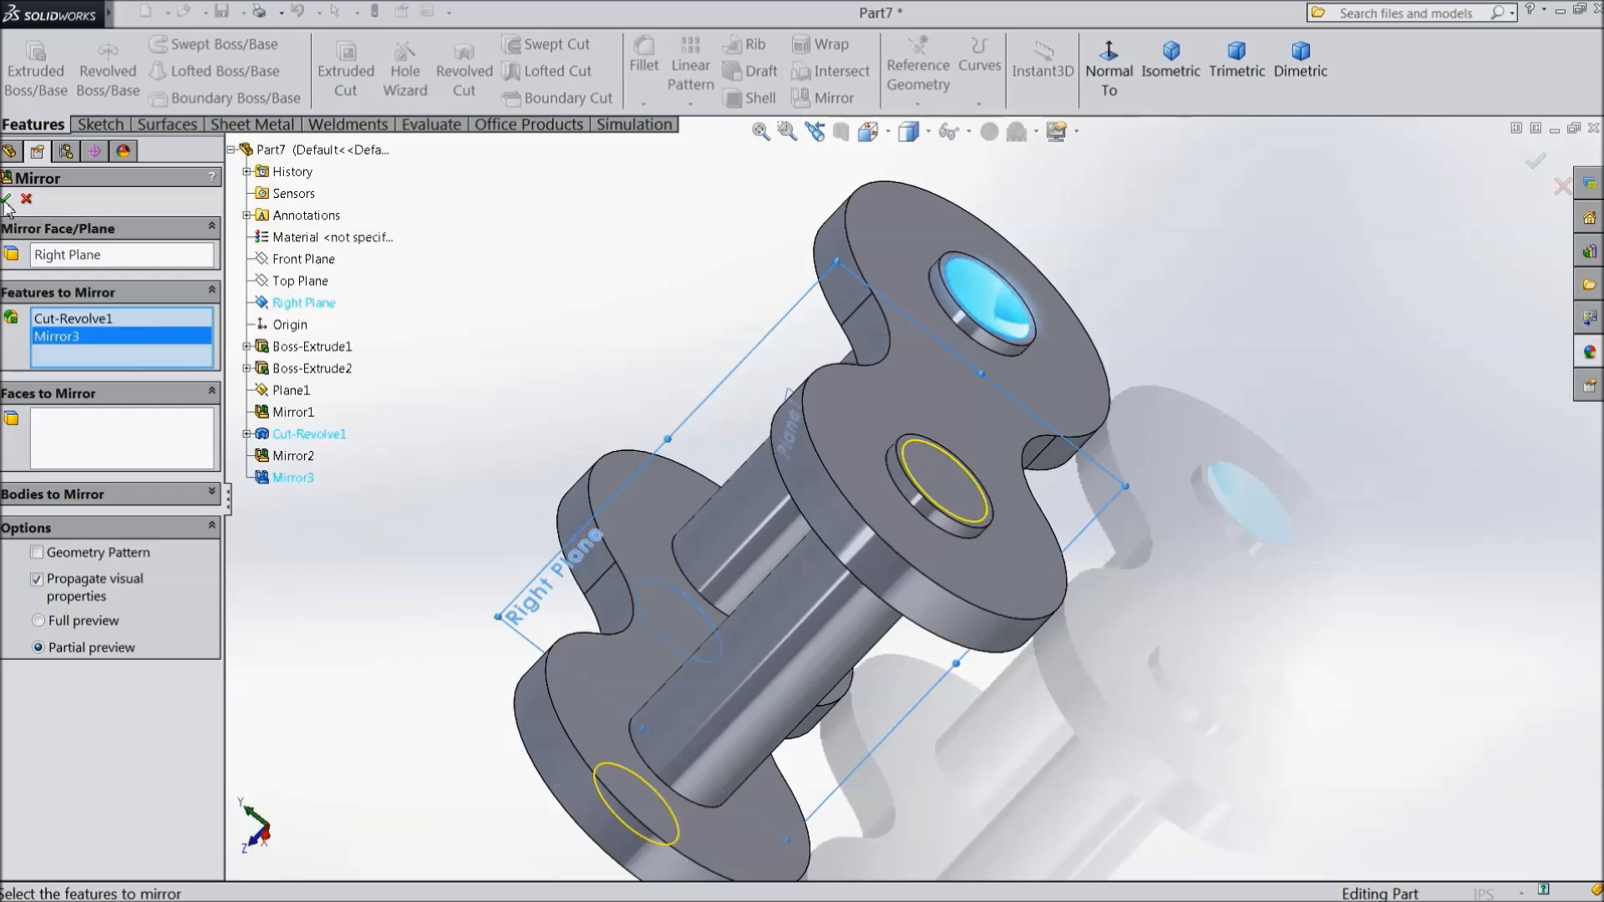
{"action": "left_click", "coordinate": [73, 319]}
{"action": "right_click", "coordinate": [72, 318]}
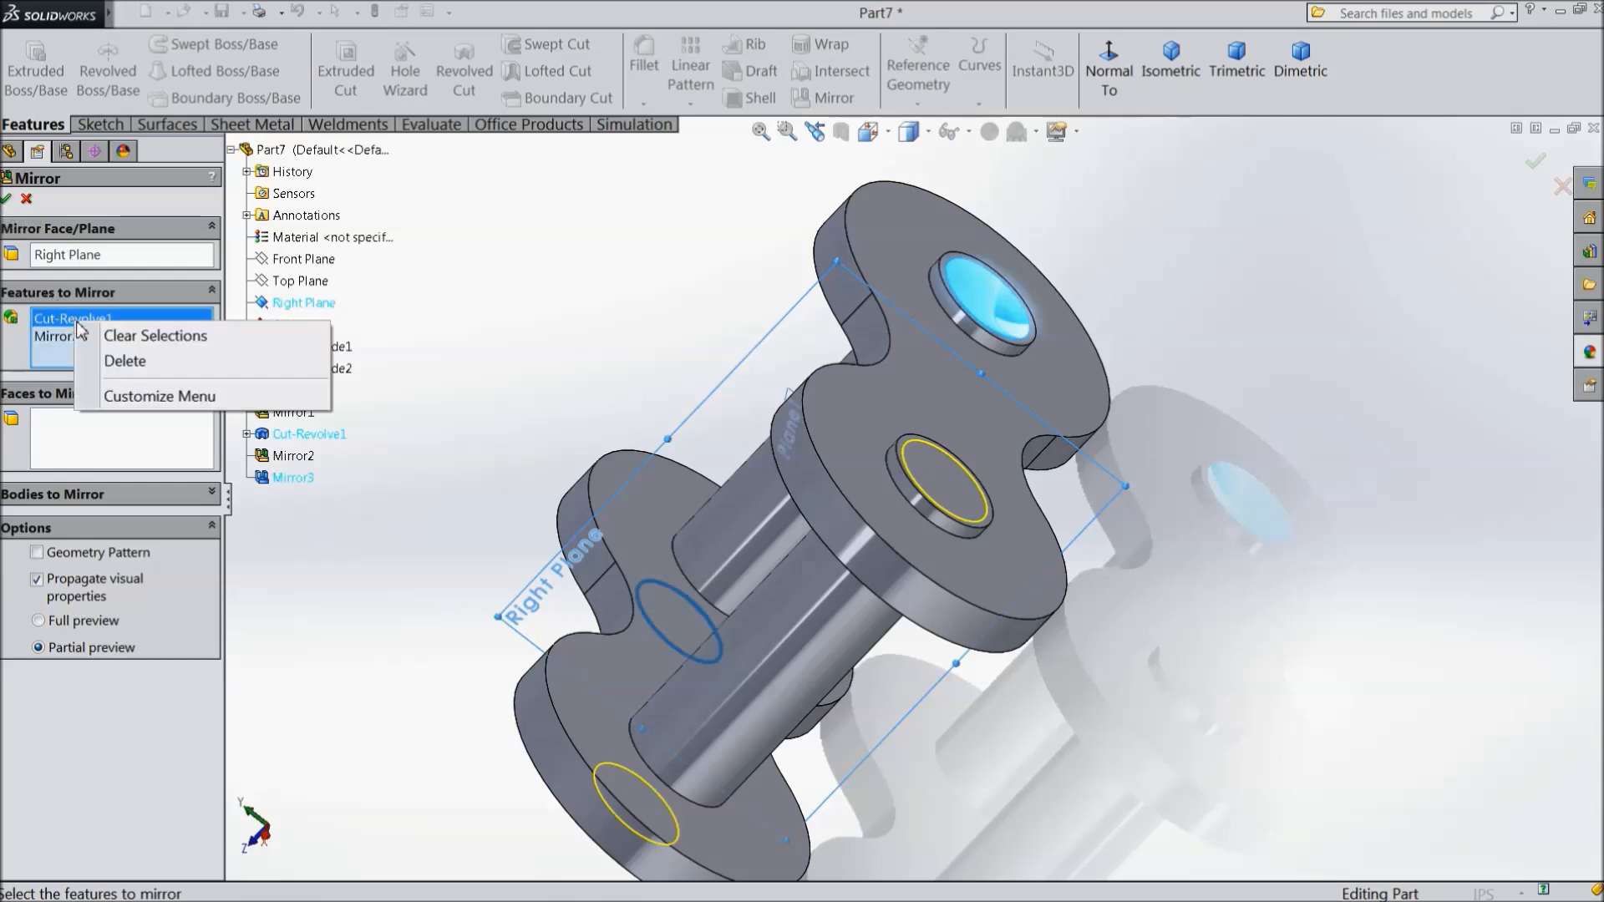
{"action": "left_click", "coordinate": [109, 363]}
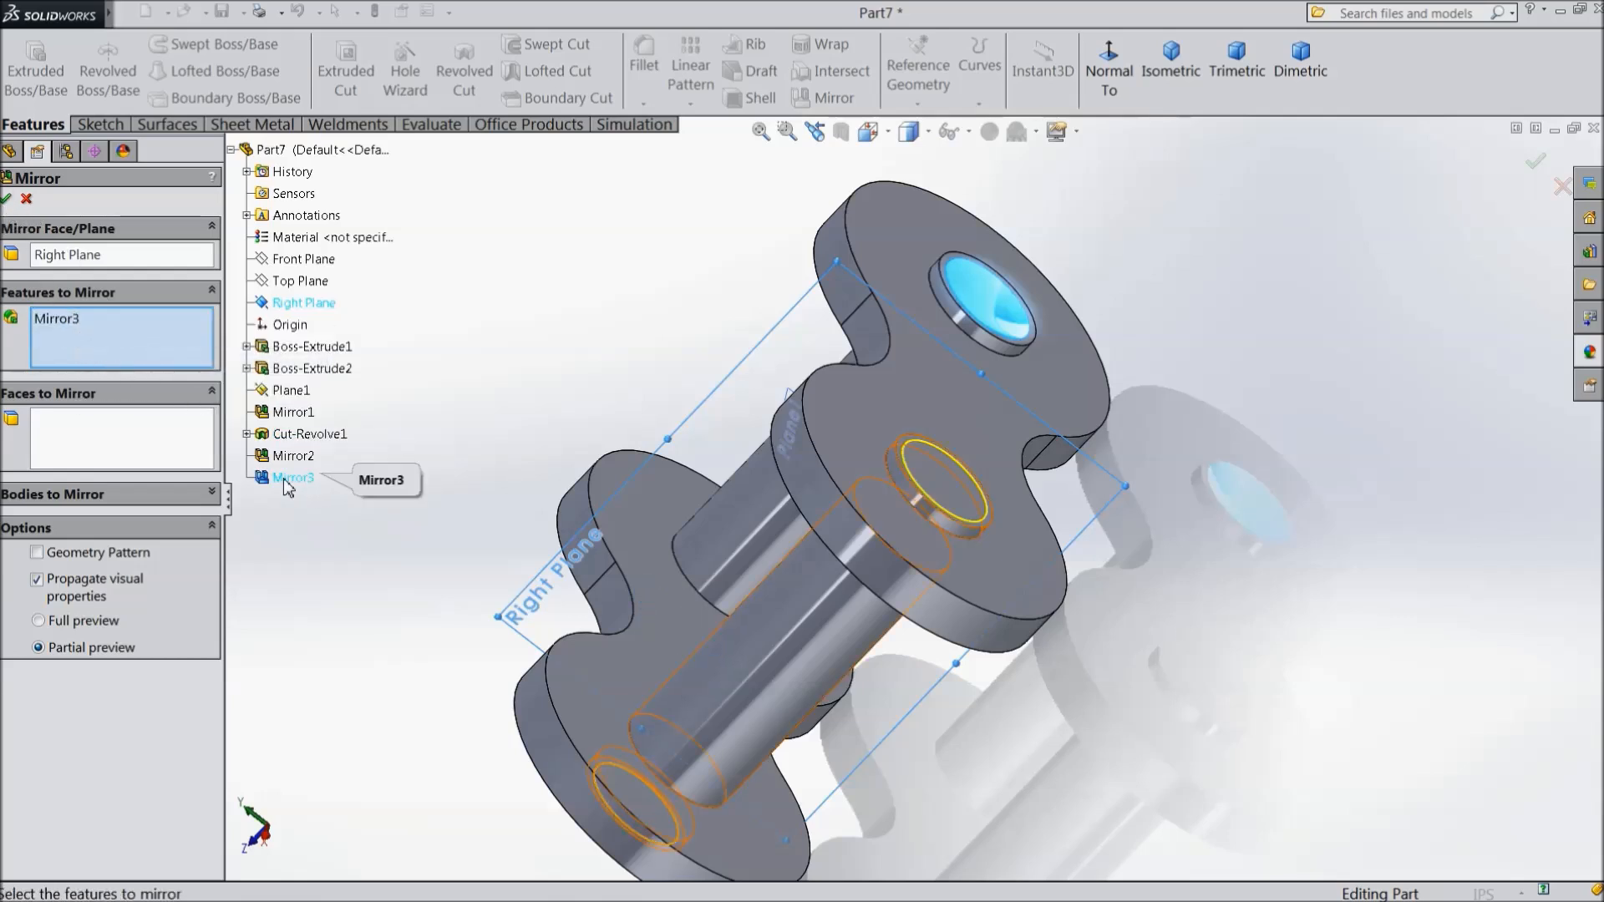
{"action": "left_click", "coordinate": [6, 199]}
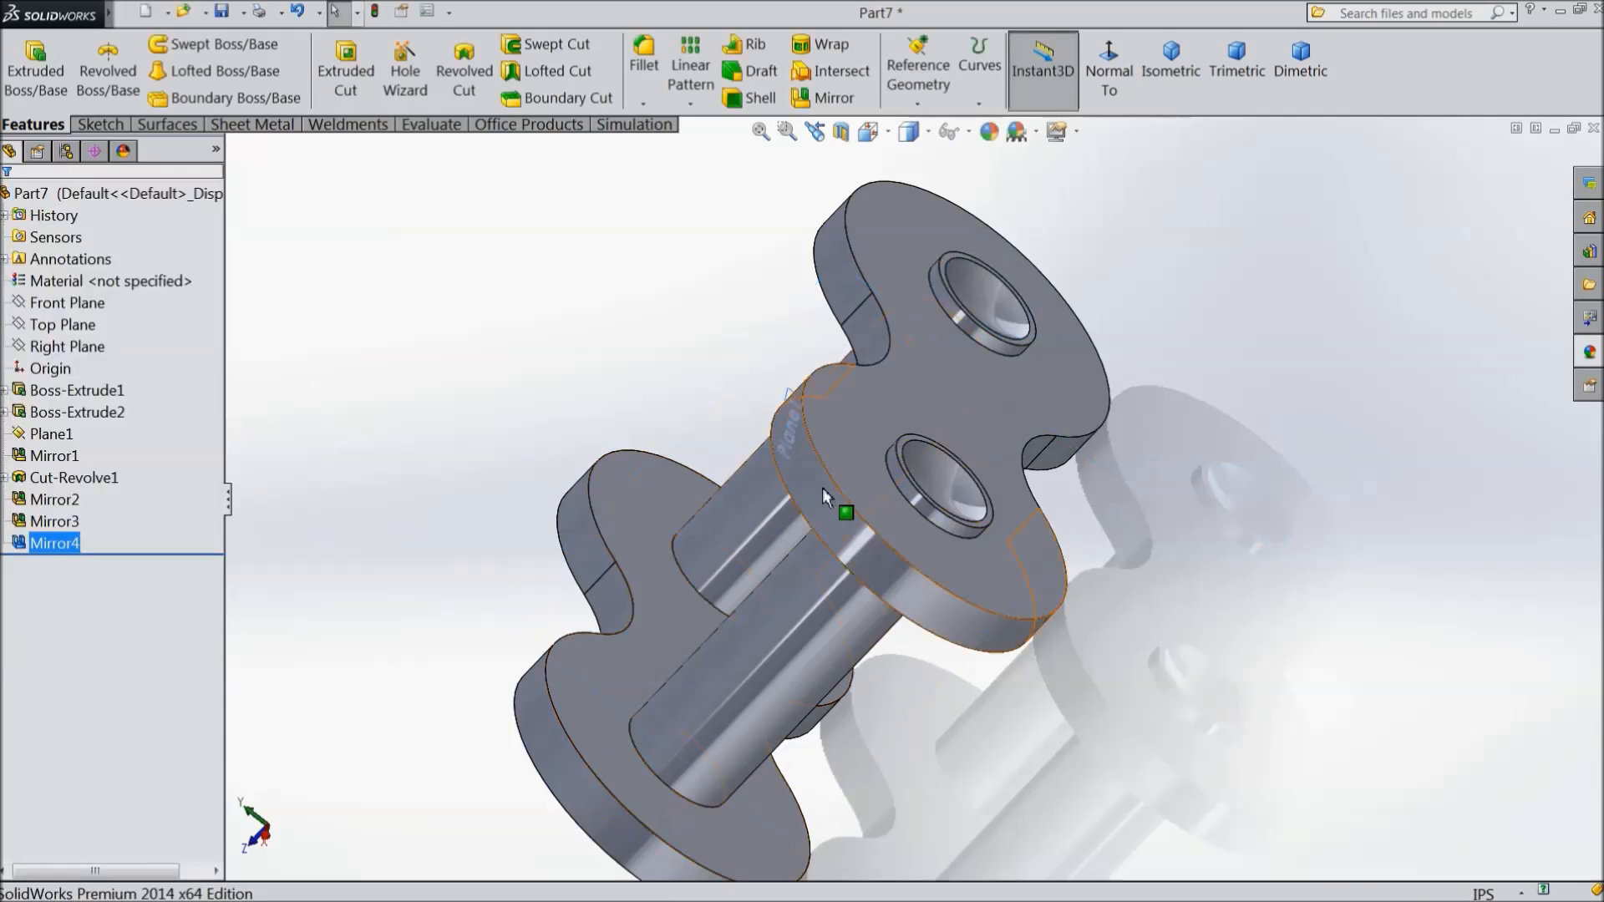
Set up a constant-size fillet of 0.01 in on the outer edges of both pin ends at the front plate
{"action": "scroll", "coordinate": [703, 447], "scroll_direction": "up", "scroll_amount": 4}
{"action": "middle_click_drag", "start_coordinate": [573, 519], "coordinate": [727, 464]}
{"action": "scroll", "coordinate": [896, 507], "scroll_direction": "down", "scroll_amount": 3}
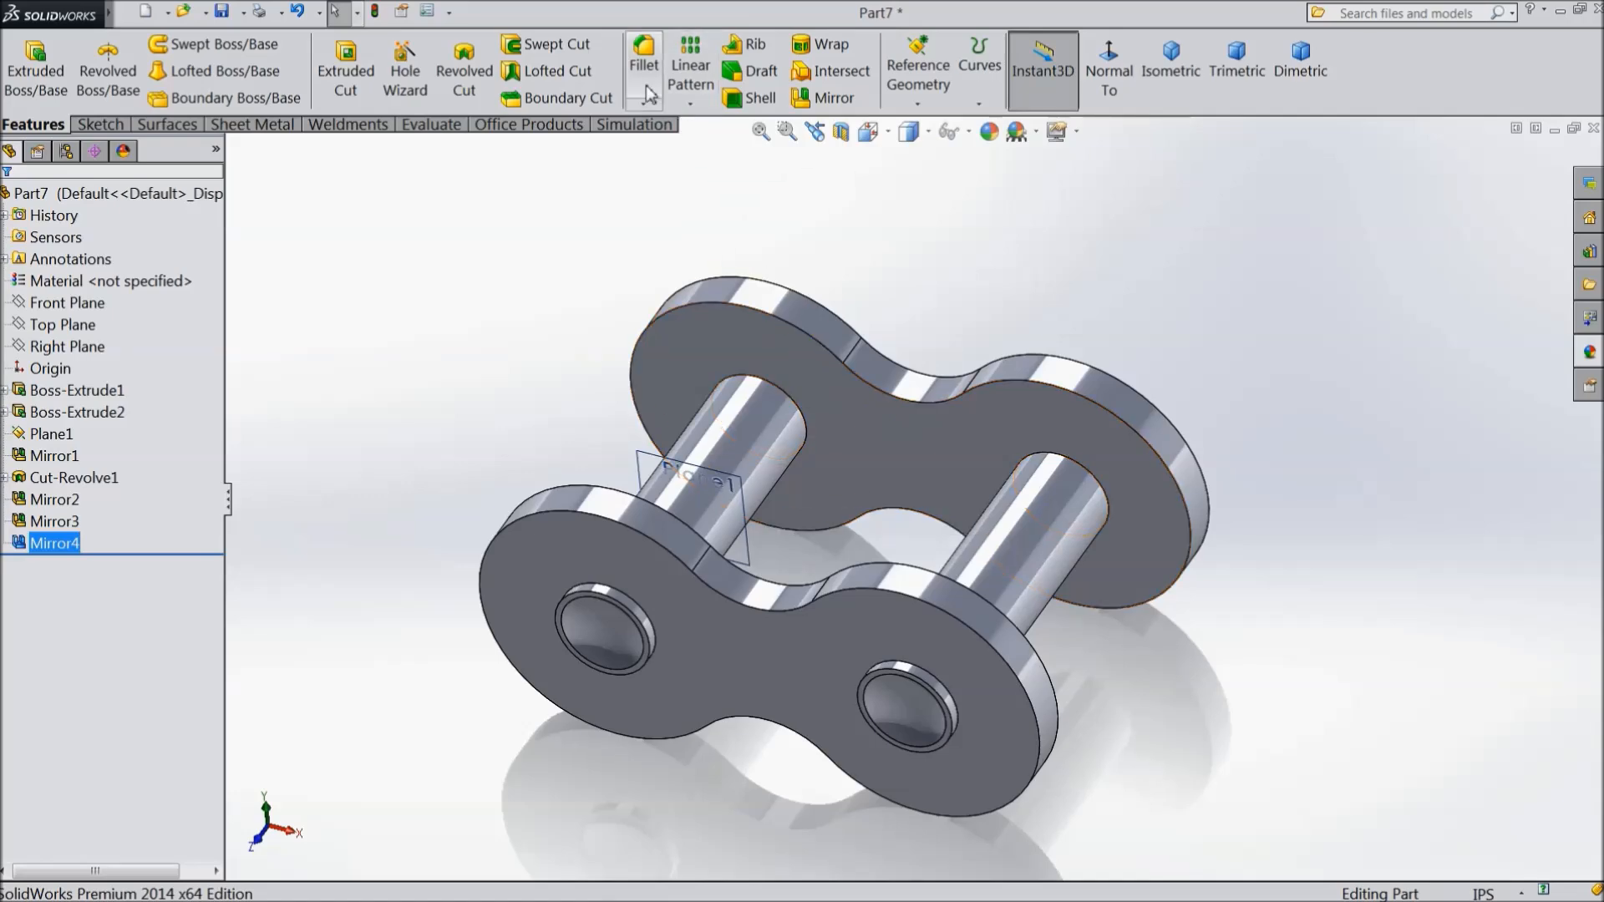
{"action": "left_click", "coordinate": [644, 61]}
{"action": "type", "text": "0.01"}
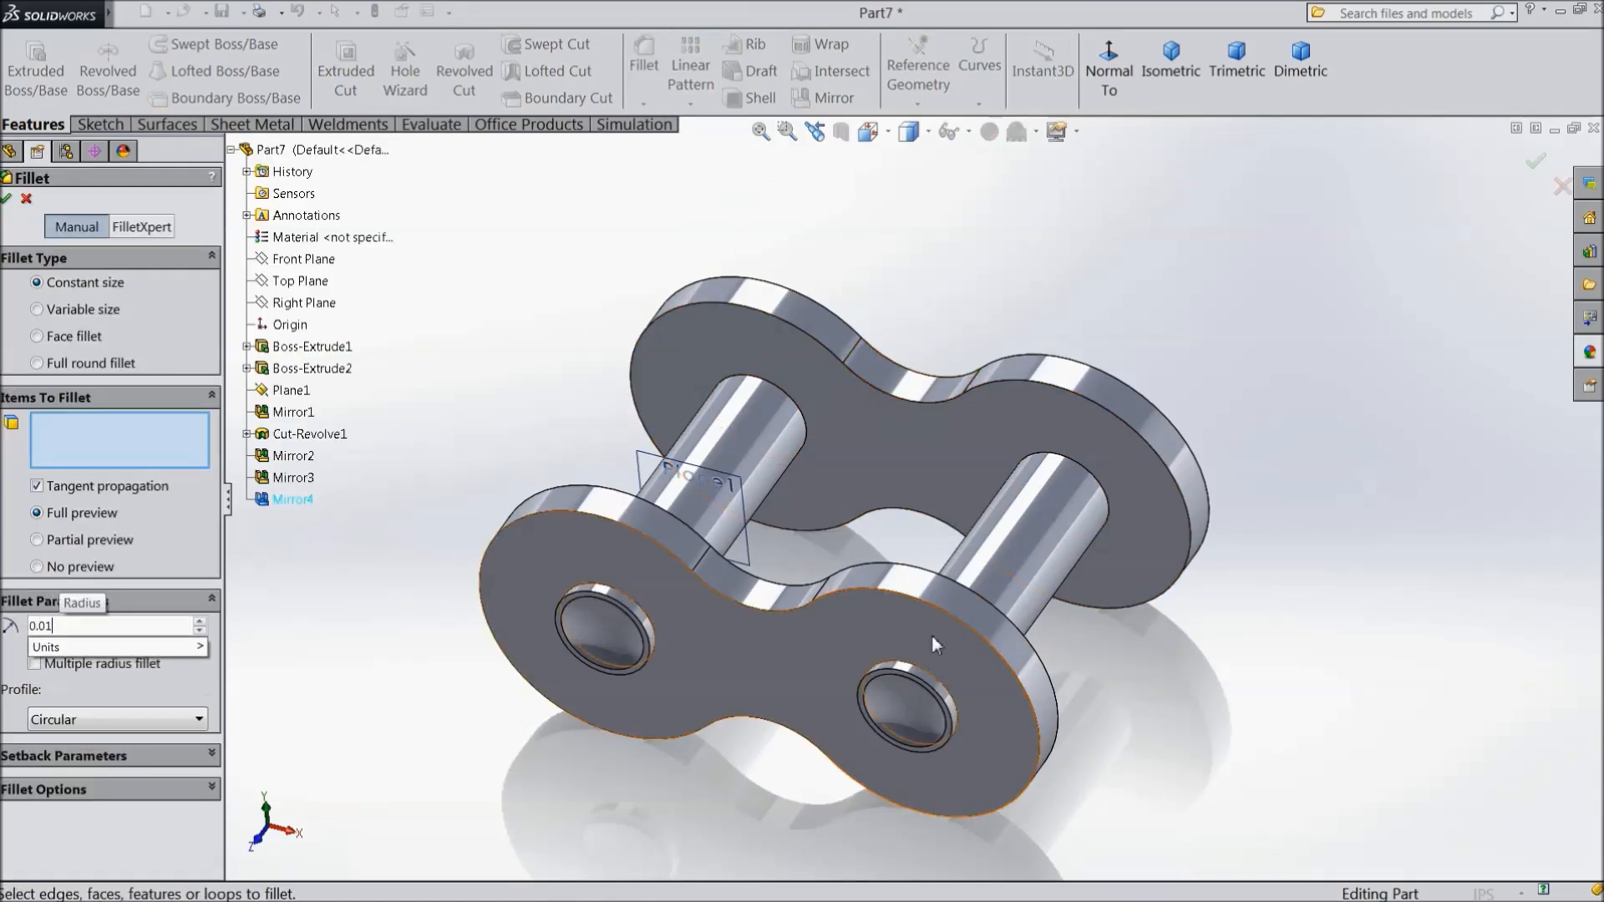
{"action": "scroll", "coordinate": [882, 695], "scroll_direction": "down", "scroll_amount": 3}
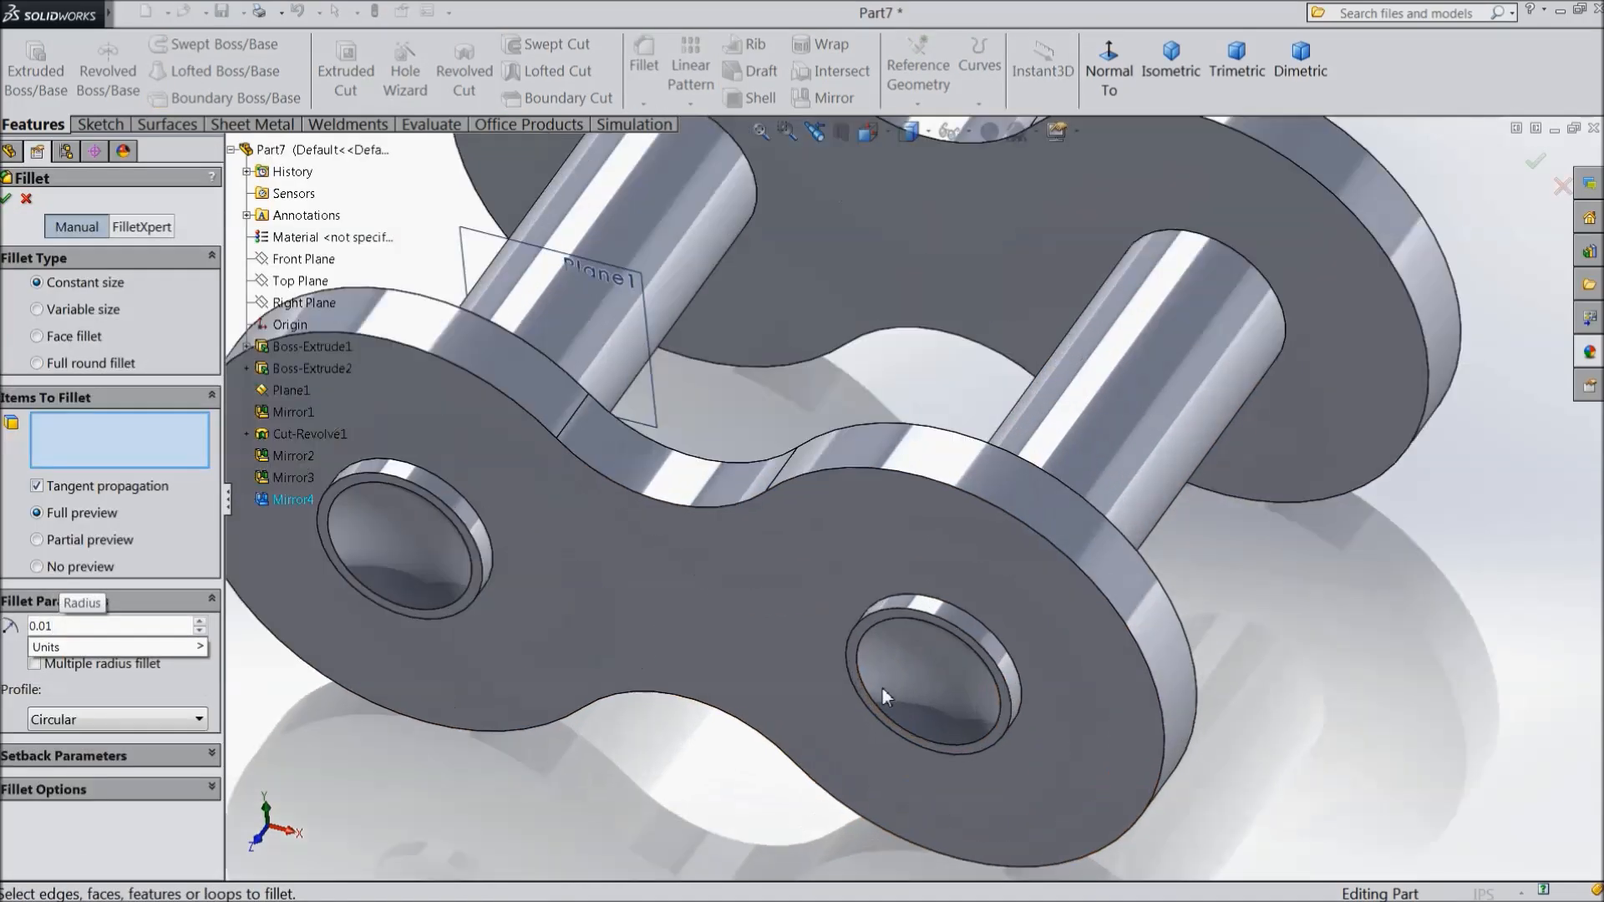
{"action": "left_click", "coordinate": [881, 613]}
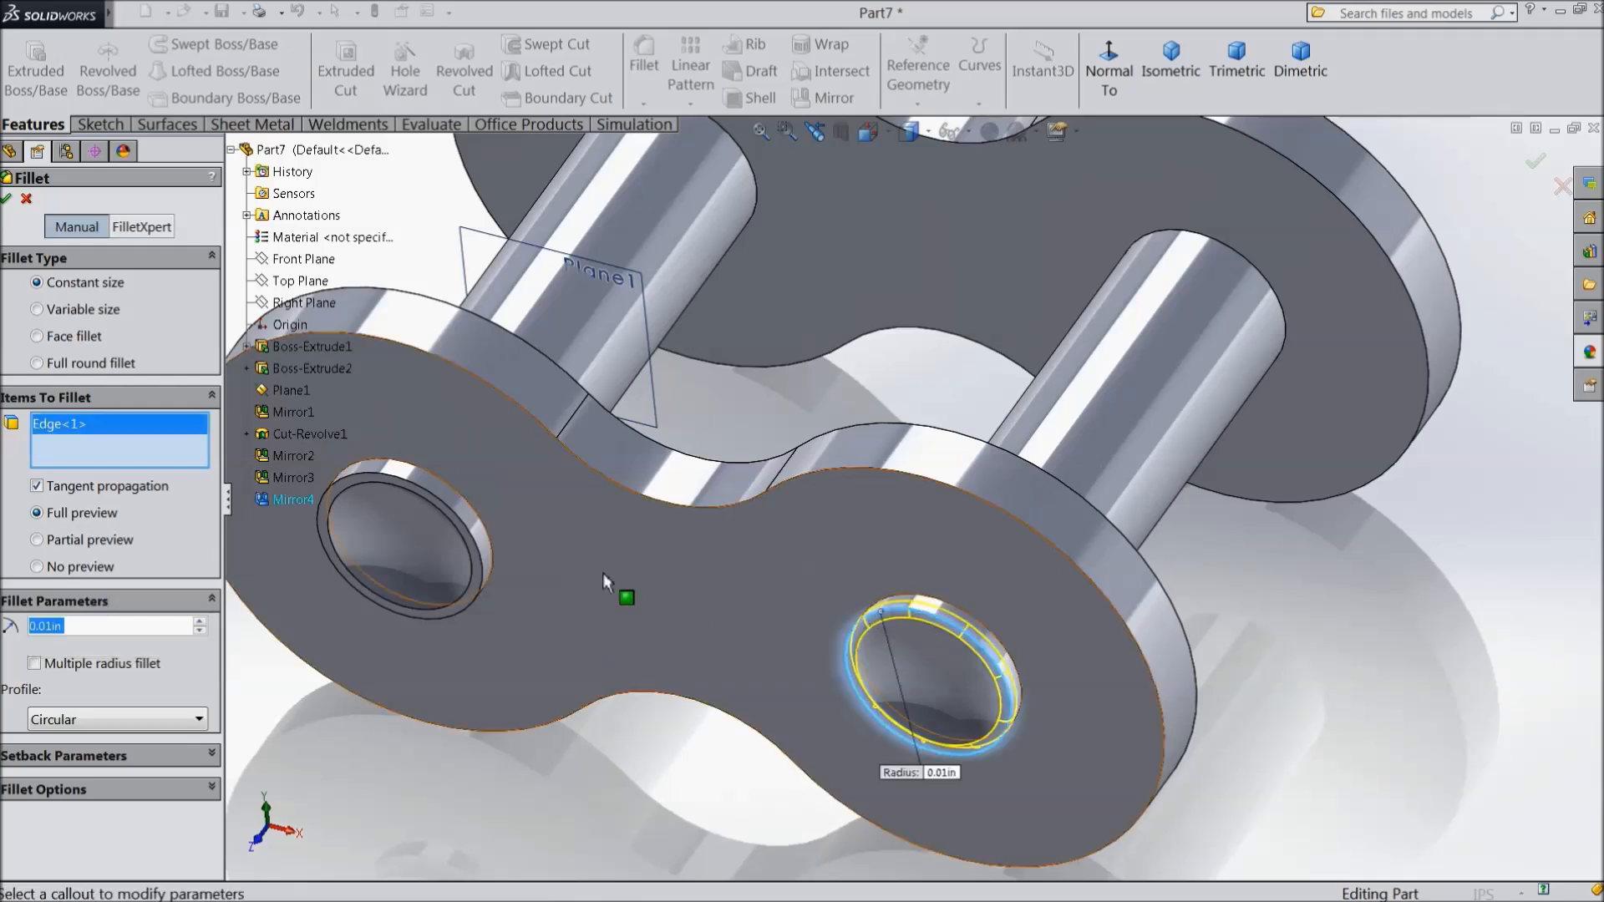
{"action": "left_click", "coordinate": [470, 535]}
Add the outer edges of both pin ends on the opposite plate and apply the fillet
{"action": "scroll", "coordinate": [602, 533], "scroll_direction": "up", "scroll_amount": 5}
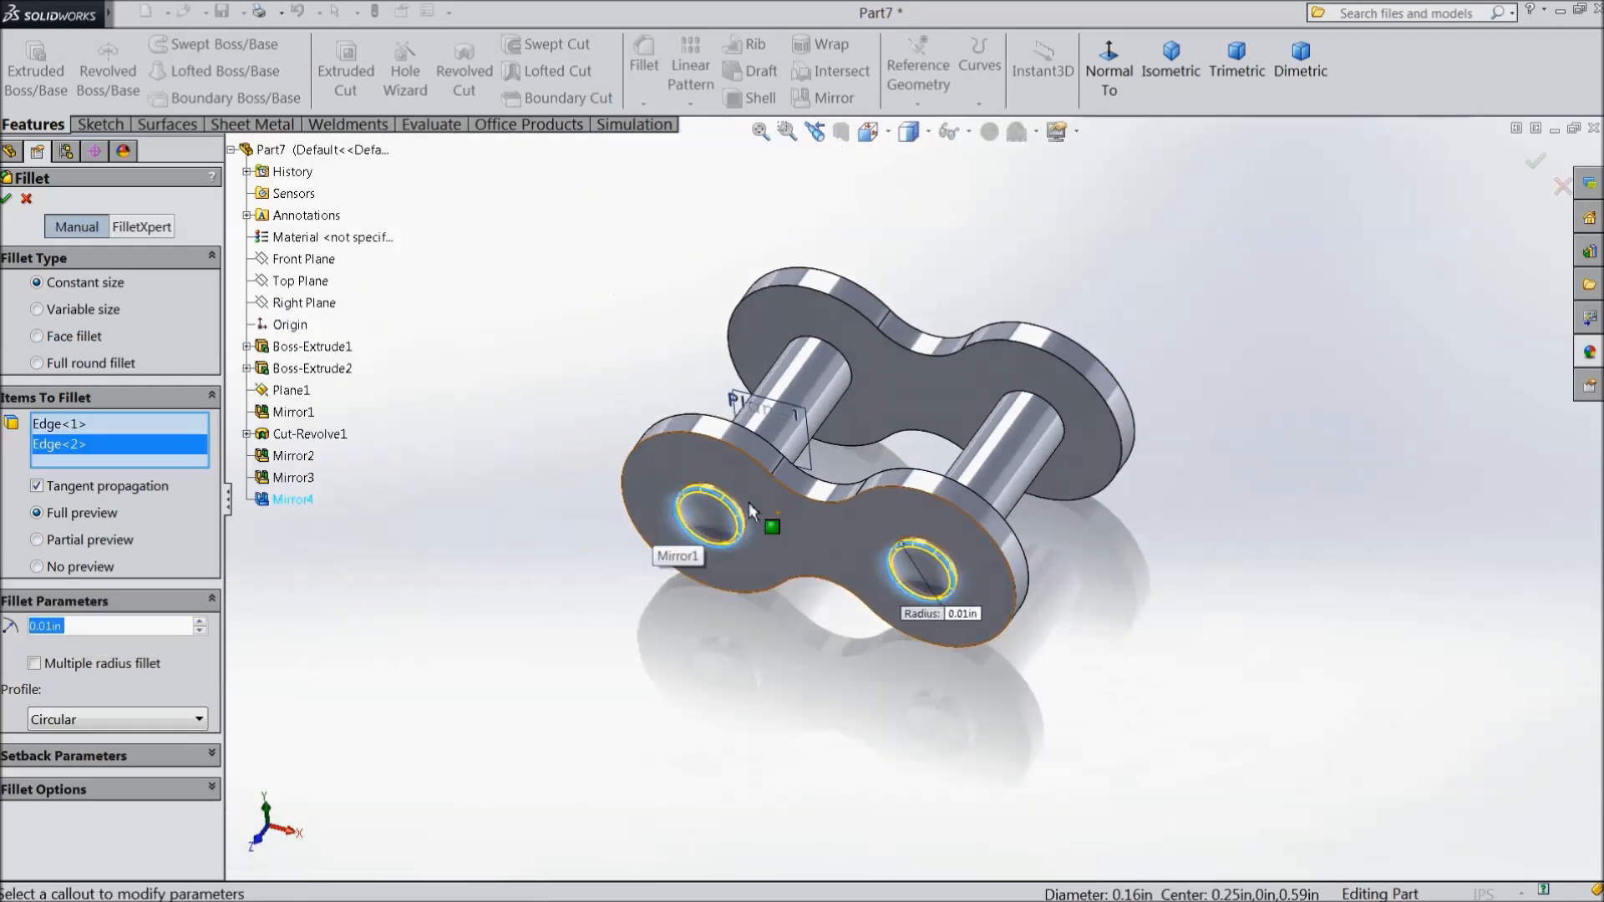
{"action": "middle_click_drag", "start_coordinate": [919, 551], "coordinate": [832, 694]}
{"action": "scroll", "coordinate": [998, 435], "scroll_direction": "down", "scroll_amount": 3}
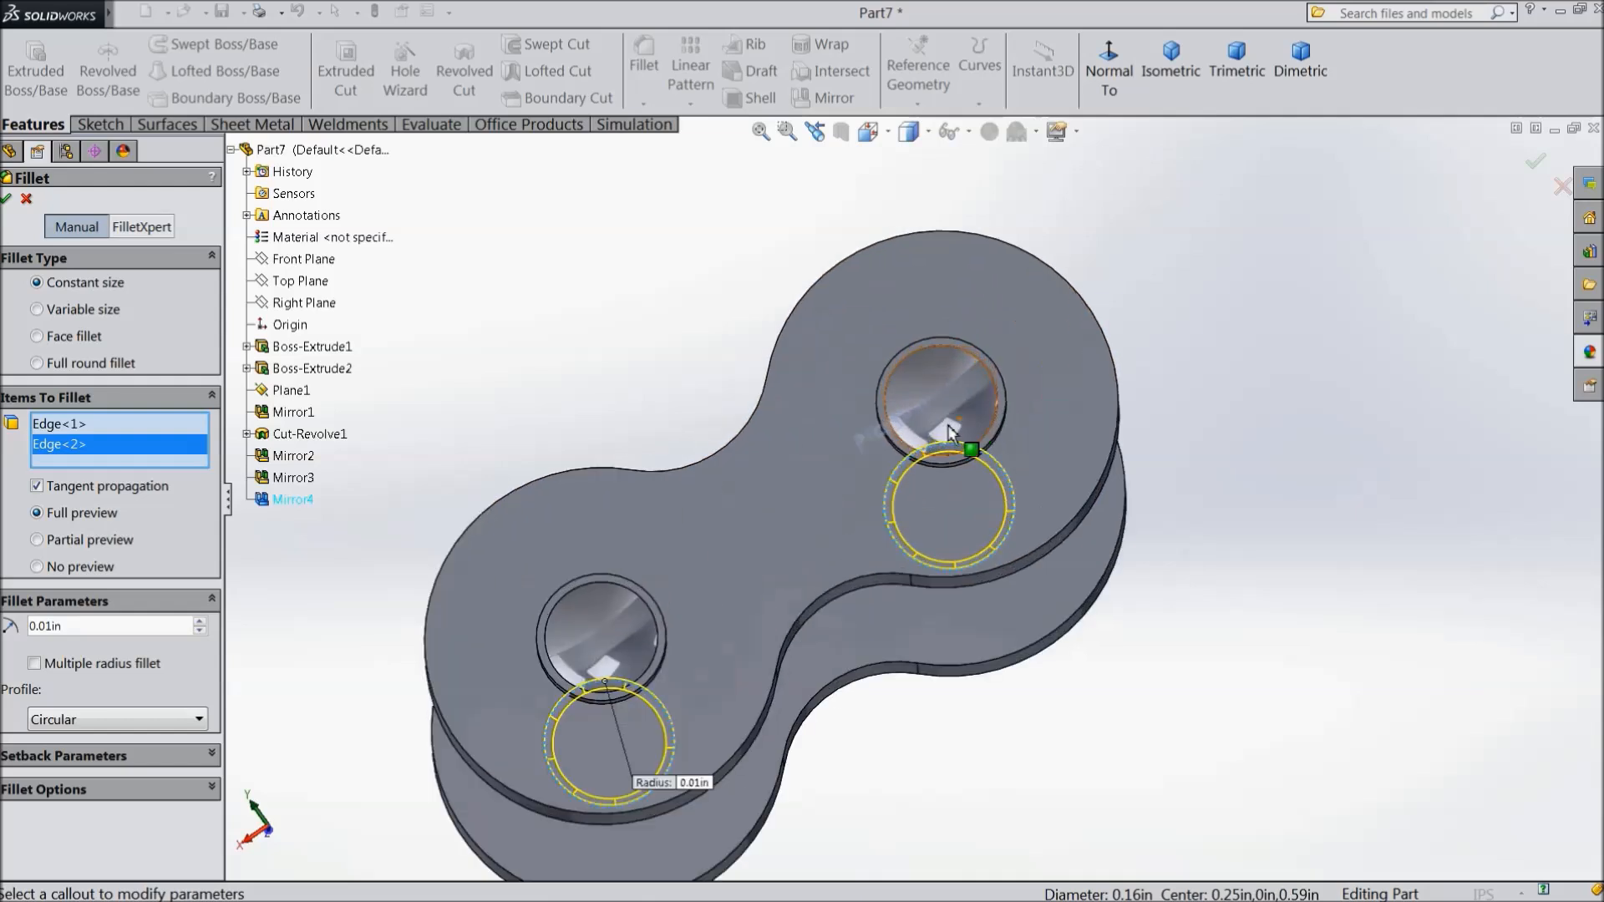
{"action": "left_click", "coordinate": [986, 361]}
{"action": "left_click", "coordinate": [580, 578]}
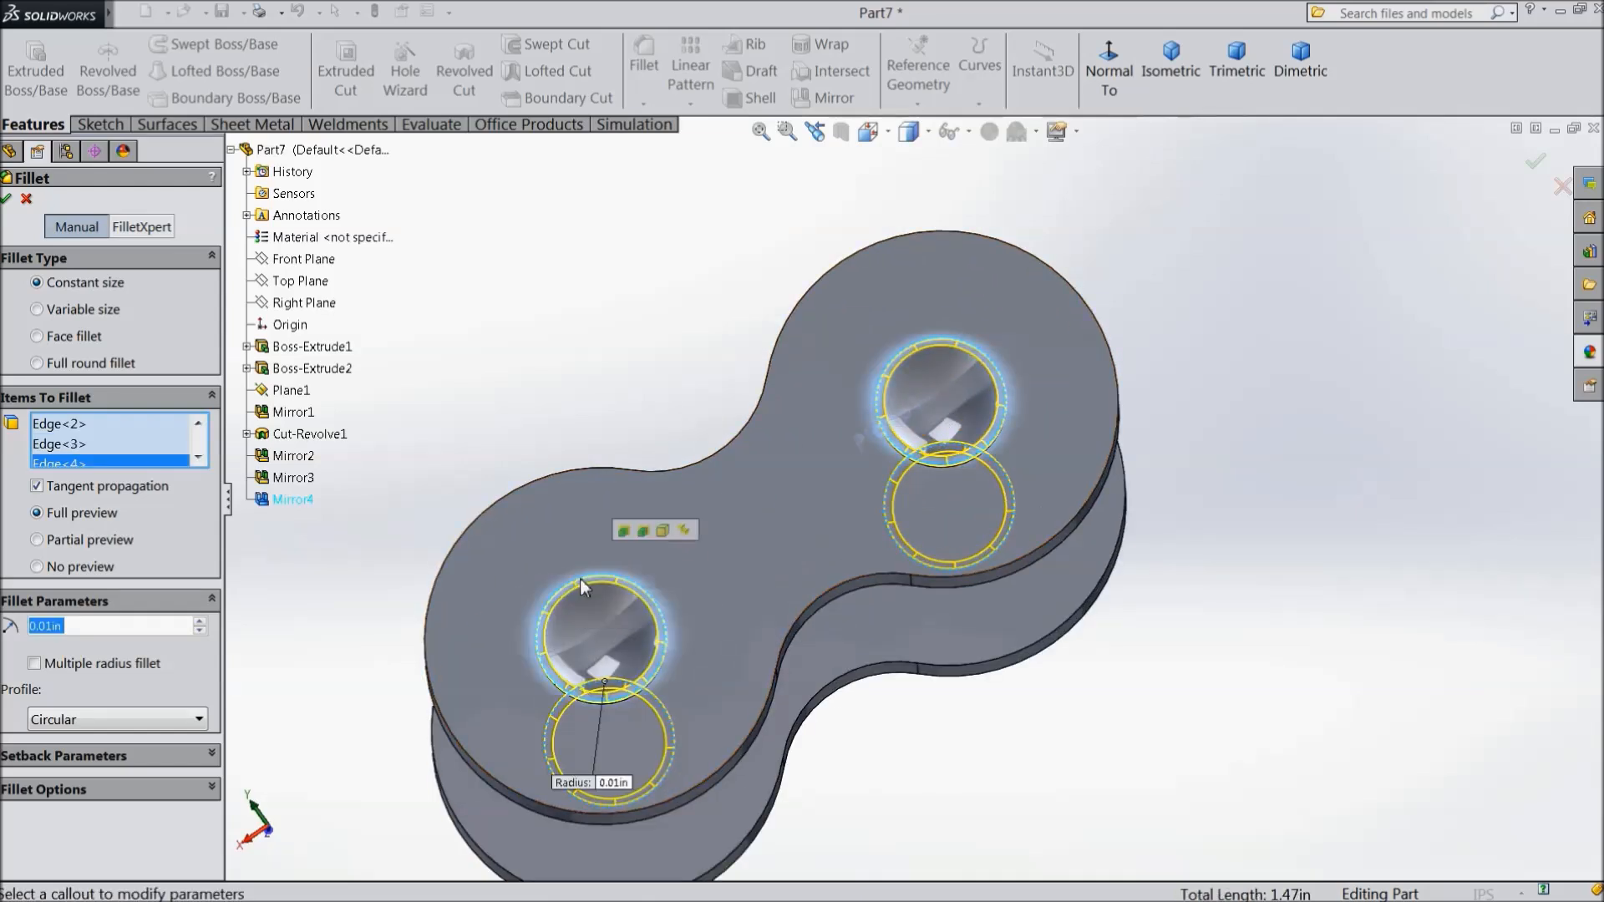
{"action": "left_click", "coordinate": [8, 200]}
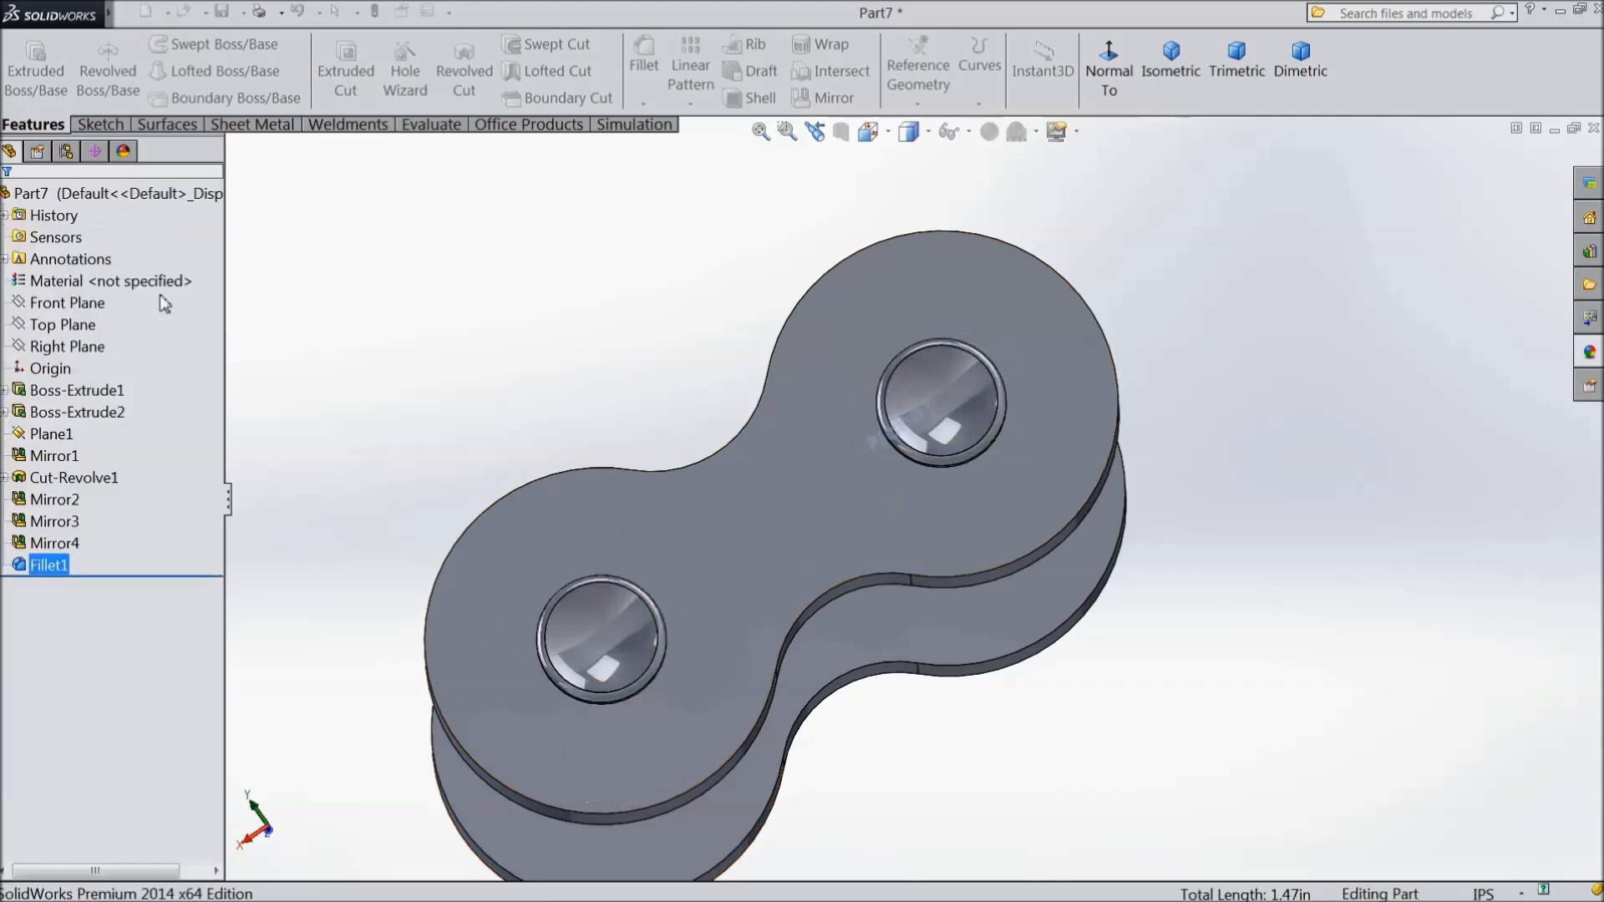
Fillet the outer rim faces of both link plates with a 0.01 in radius
{"action": "key", "text": "z"}
{"action": "key", "text": "z"}
{"action": "middle_click_drag", "start_coordinate": [459, 475], "coordinate": [923, 645]}
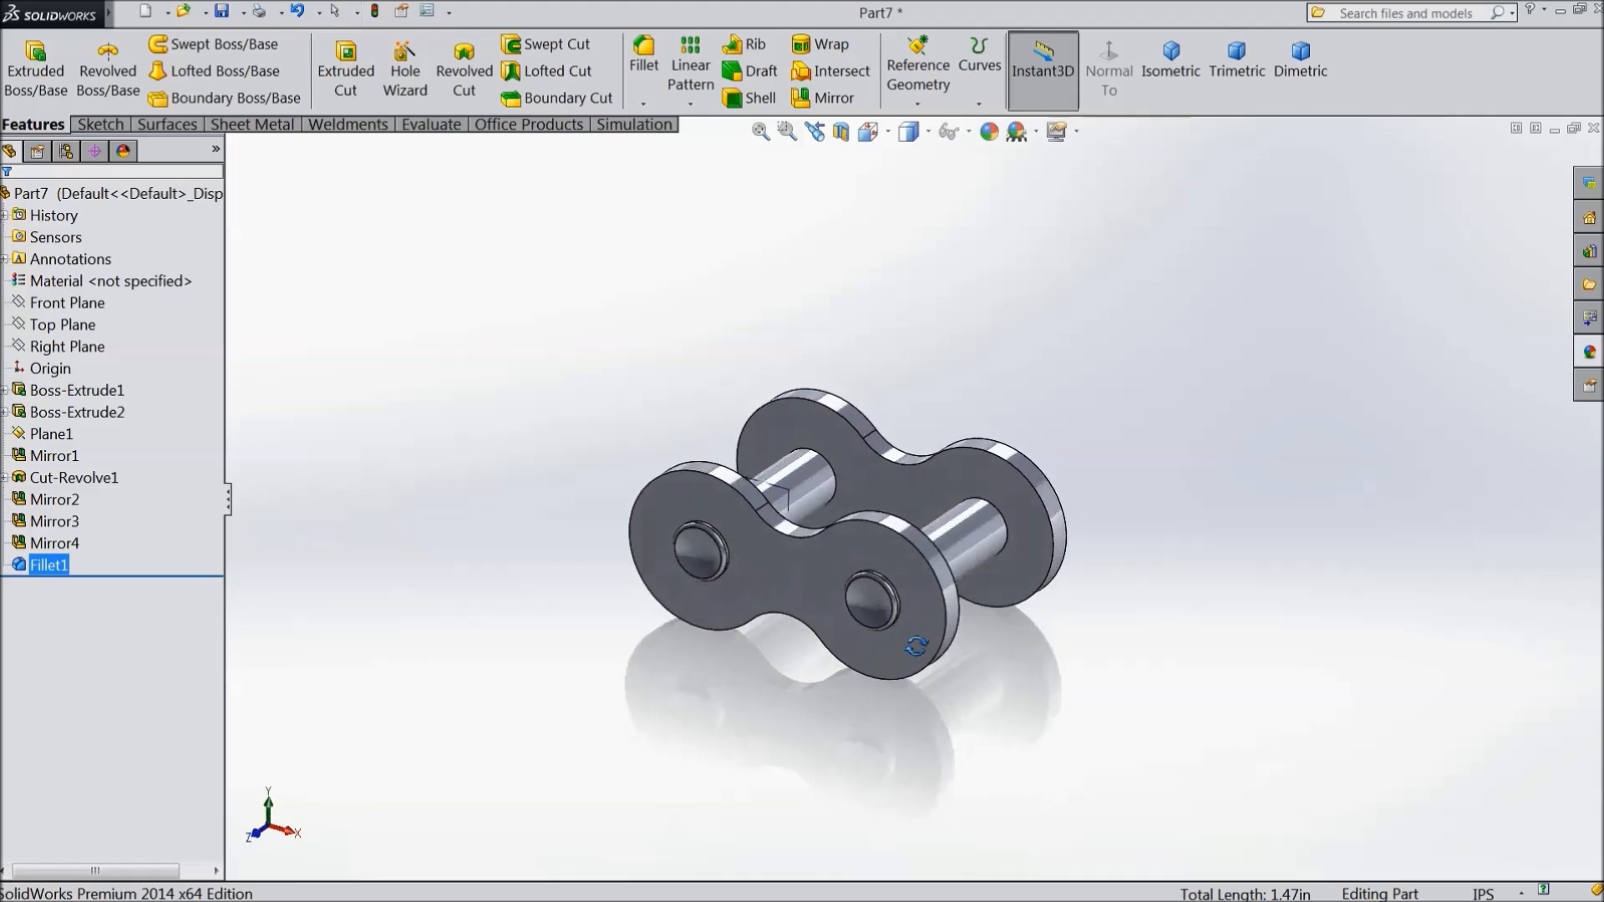
{"action": "scroll", "coordinate": [930, 591], "scroll_direction": "down", "scroll_amount": 2}
{"action": "scroll", "coordinate": [860, 443], "scroll_direction": "down", "scroll_amount": 1}
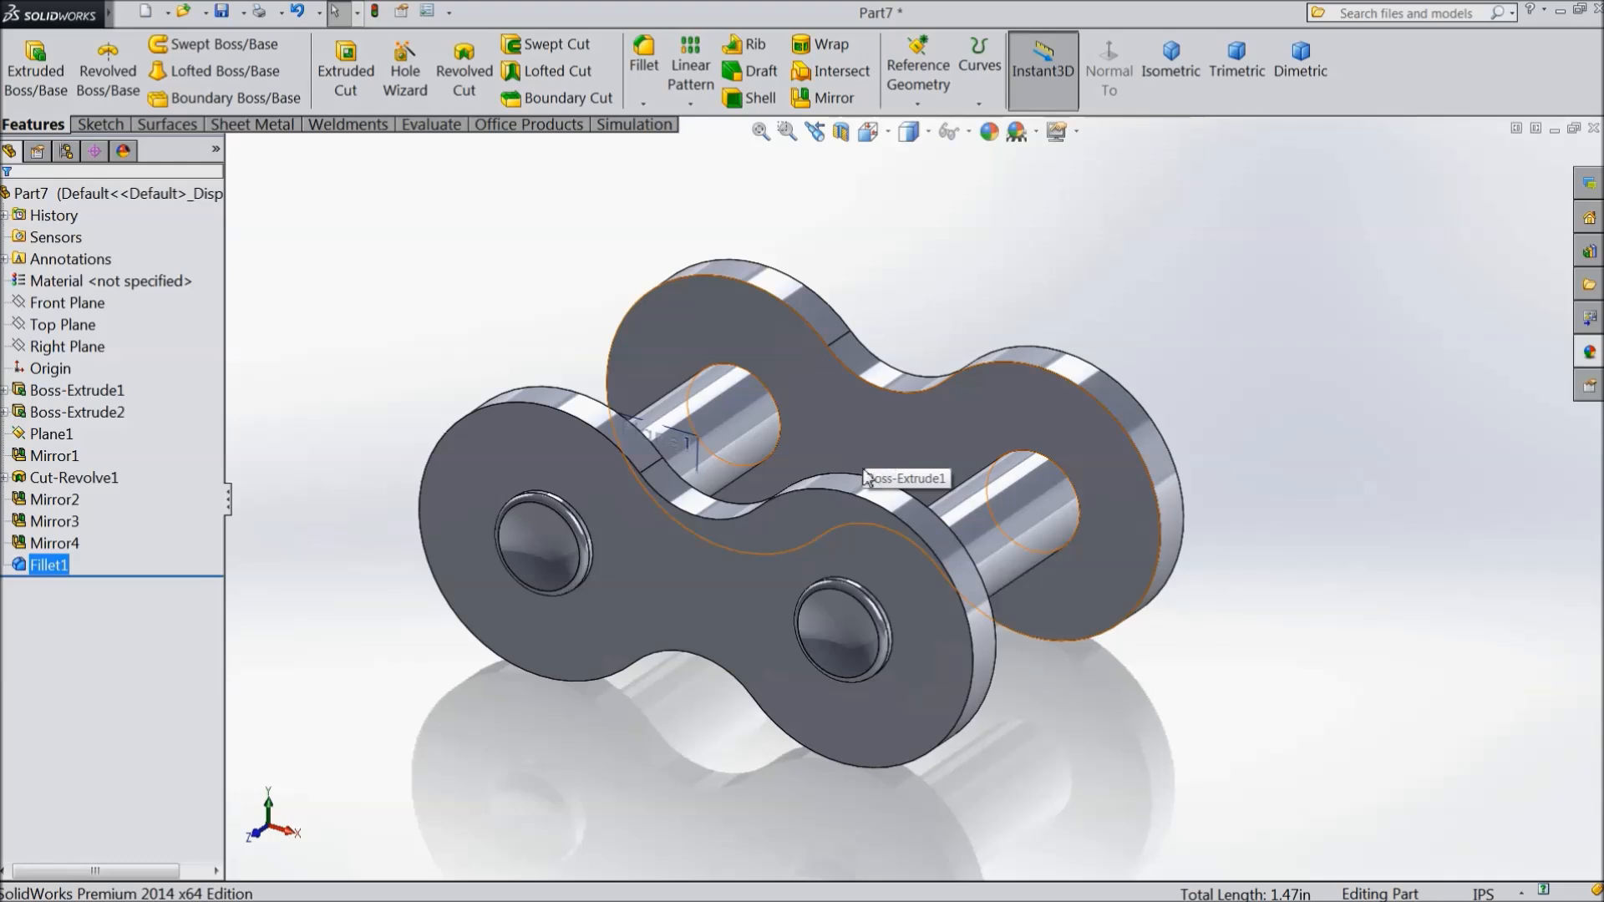
{"action": "scroll", "coordinate": [866, 448], "scroll_direction": "down", "scroll_amount": 1}
{"action": "scroll", "coordinate": [885, 484], "scroll_direction": "up", "scroll_amount": 1}
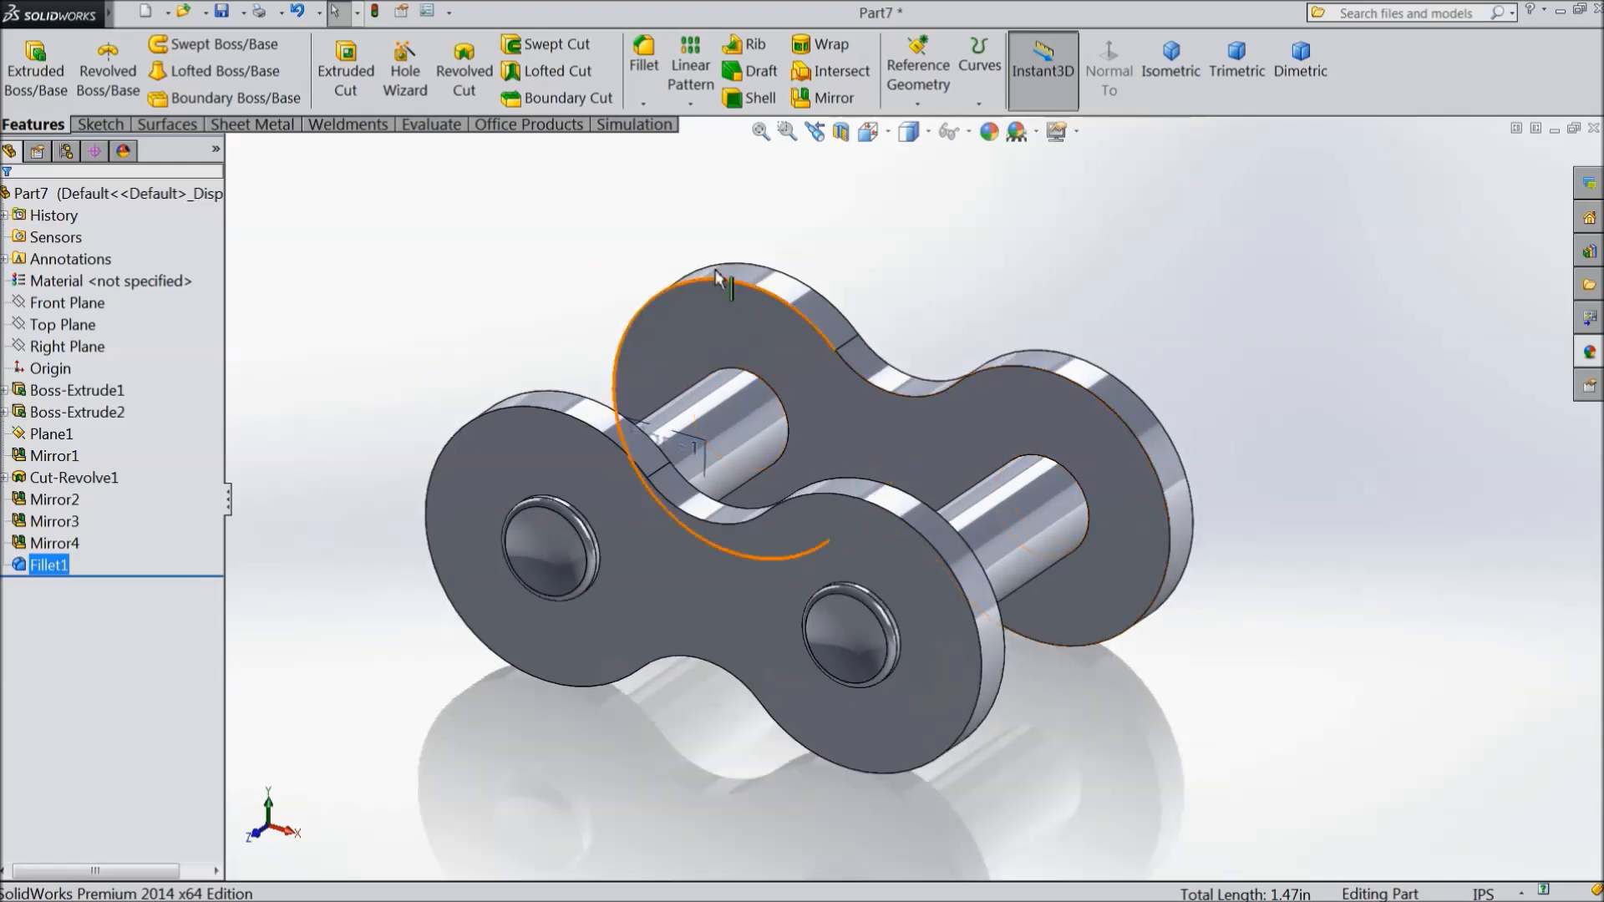
{"action": "left_click", "coordinate": [643, 66]}
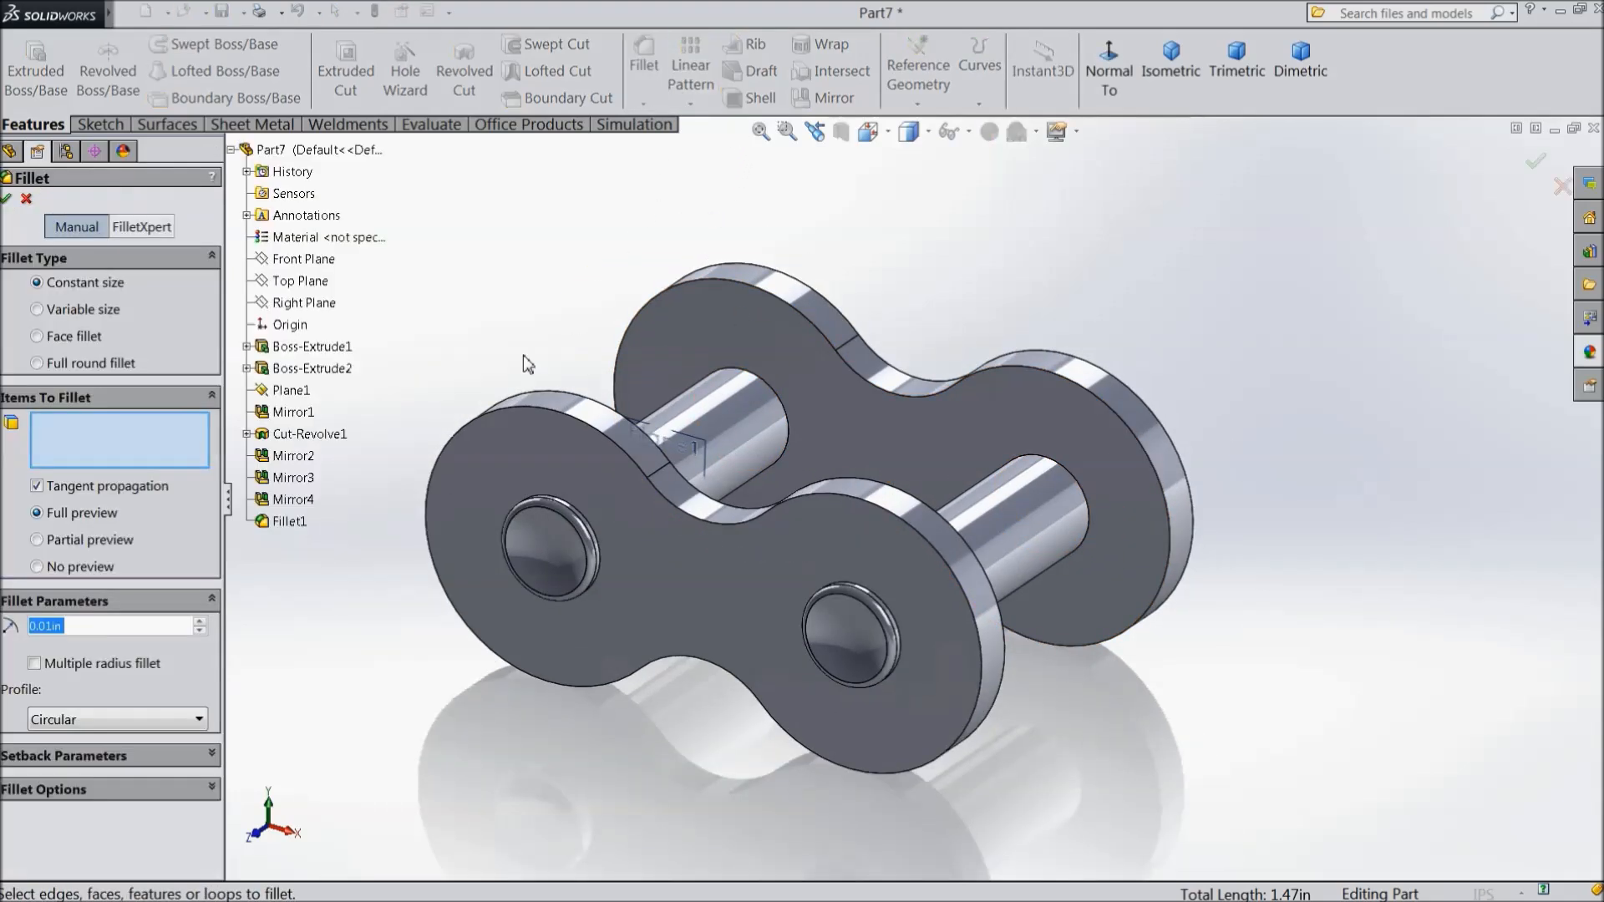
{"action": "left_click", "coordinate": [998, 672]}
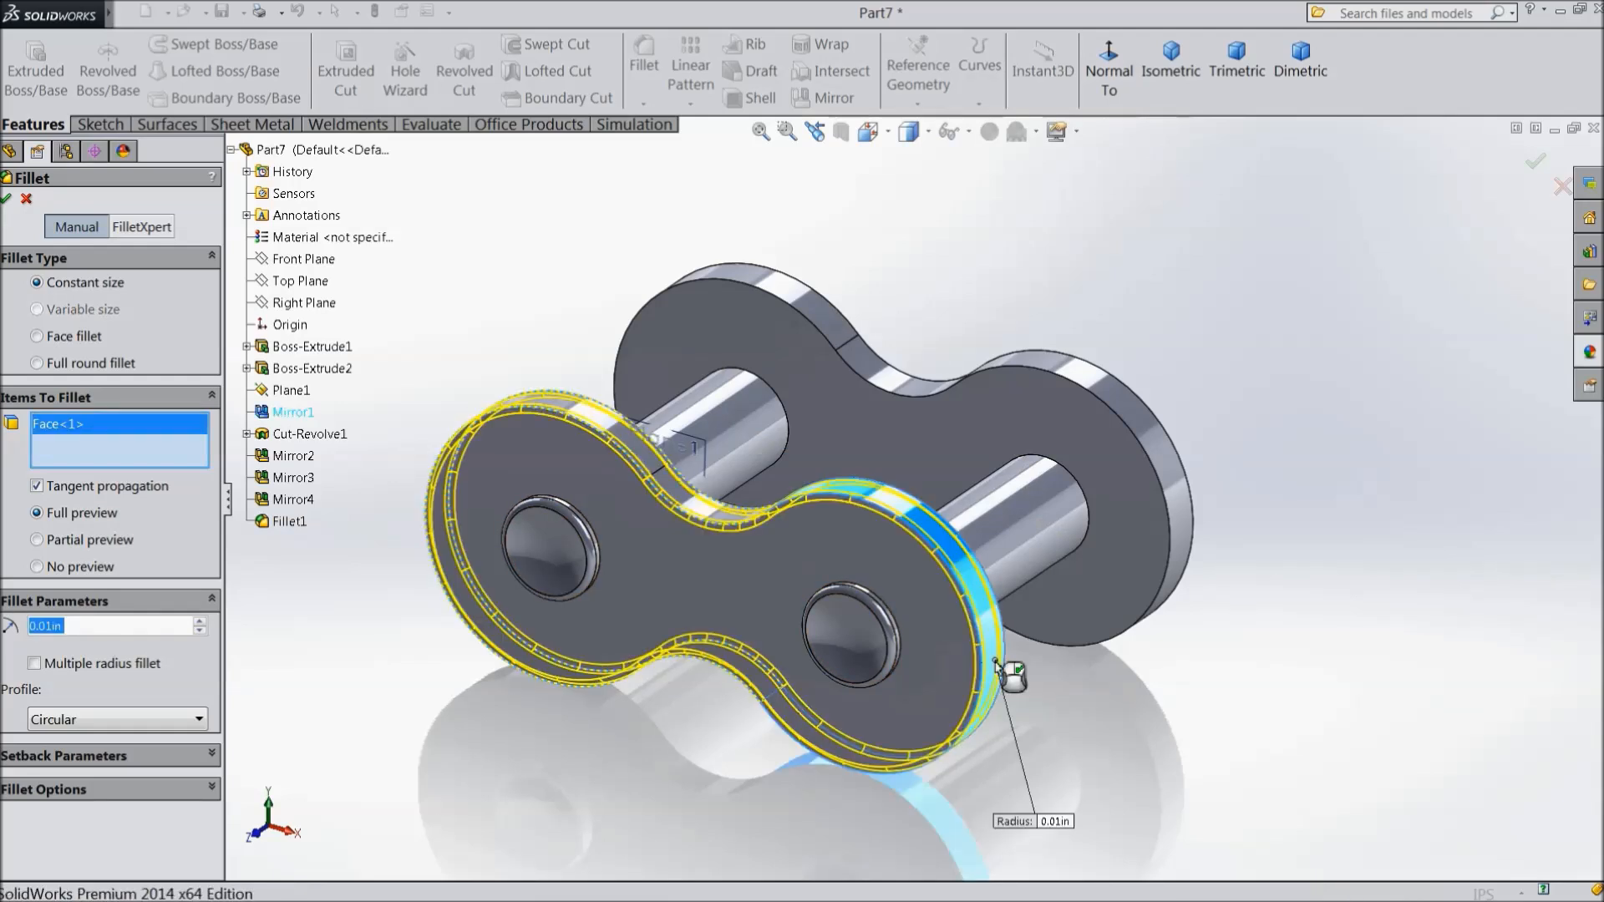
{"action": "left_click", "coordinate": [1191, 539]}
{"action": "left_click", "coordinate": [7, 199]}
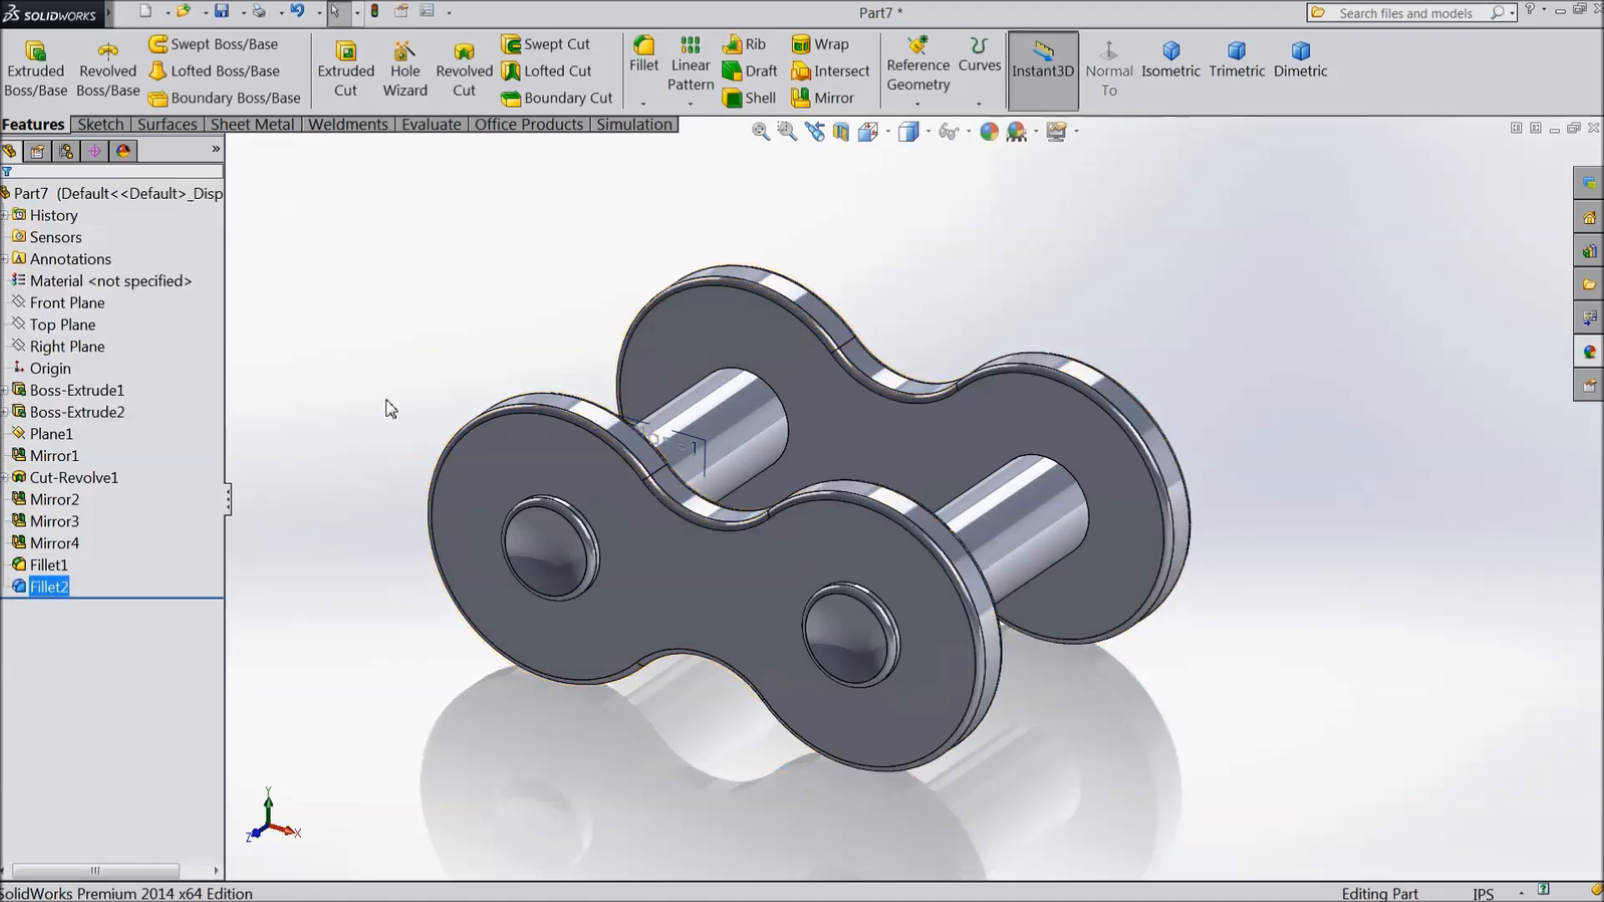
Hide Plane1 in the inner chain part and save the part
{"action": "mouse_move", "coordinate": [423, 383]}
{"action": "middle_mouse_down"}
{"action": "mouse_move", "coordinate": [426, 473]}
{"action": "mouse_move", "coordinate": [376, 505]}
{"action": "mouse_move", "coordinate": [406, 468]}
{"action": "mouse_move", "coordinate": [426, 372]}
{"action": "middle_mouse_up"}
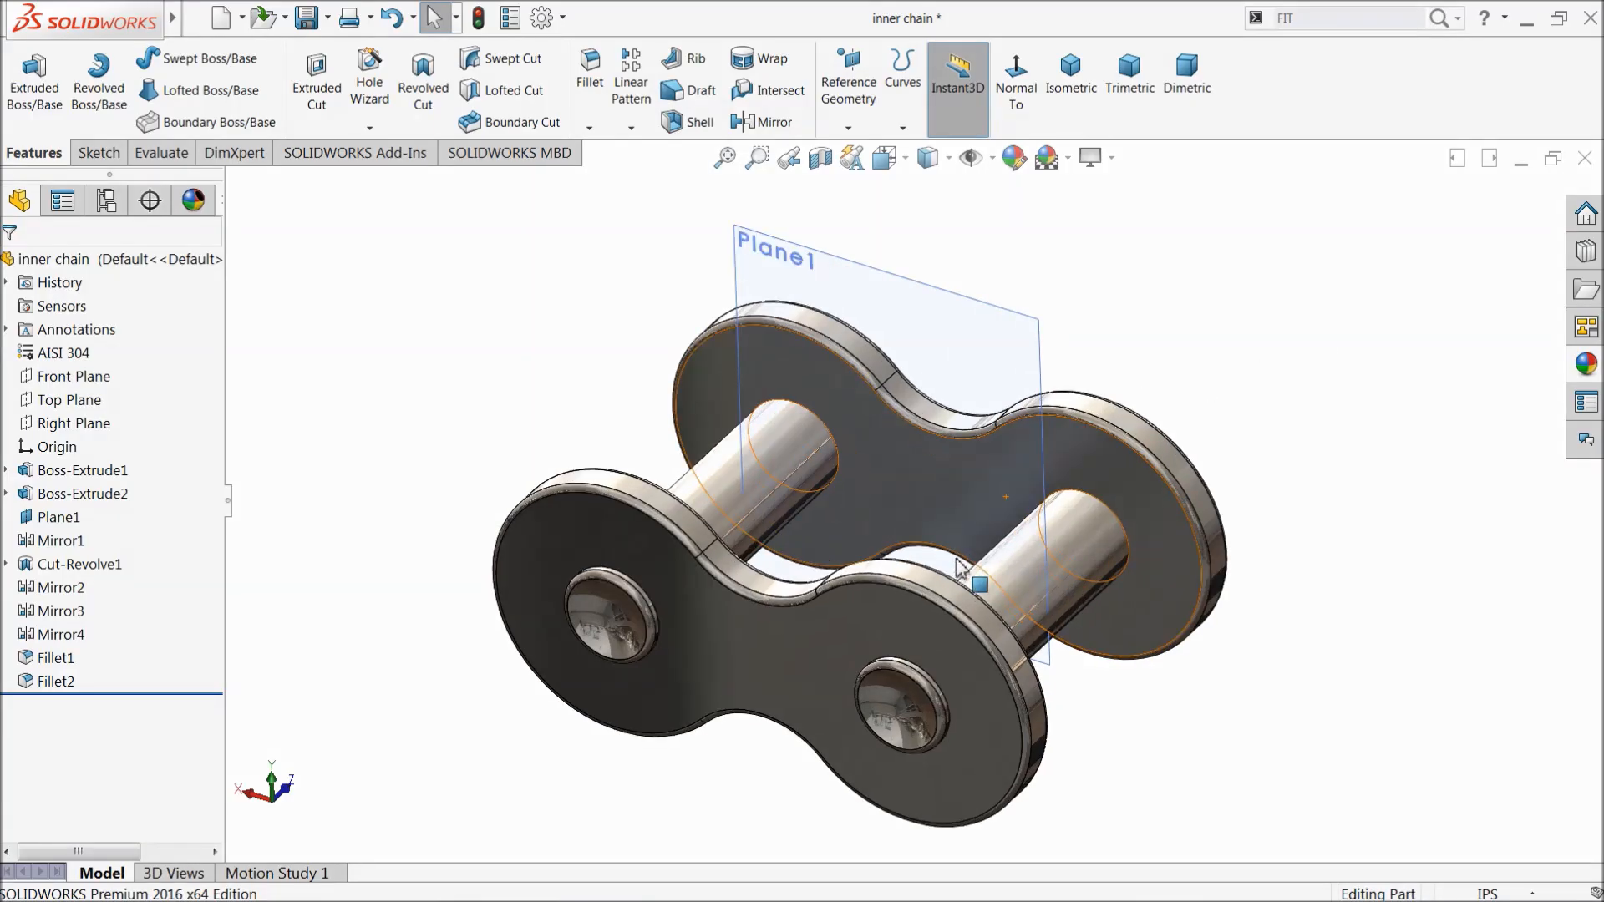
{"action": "mouse_move", "coordinate": [848, 566]}
{"action": "middle_mouse_down"}
{"action": "mouse_move", "coordinate": [852, 537]}
{"action": "mouse_move", "coordinate": [852, 562]}
{"action": "middle_mouse_up"}
{"action": "scroll", "coordinate": [845, 559], "scroll_direction": "down", "scroll_amount": 1}
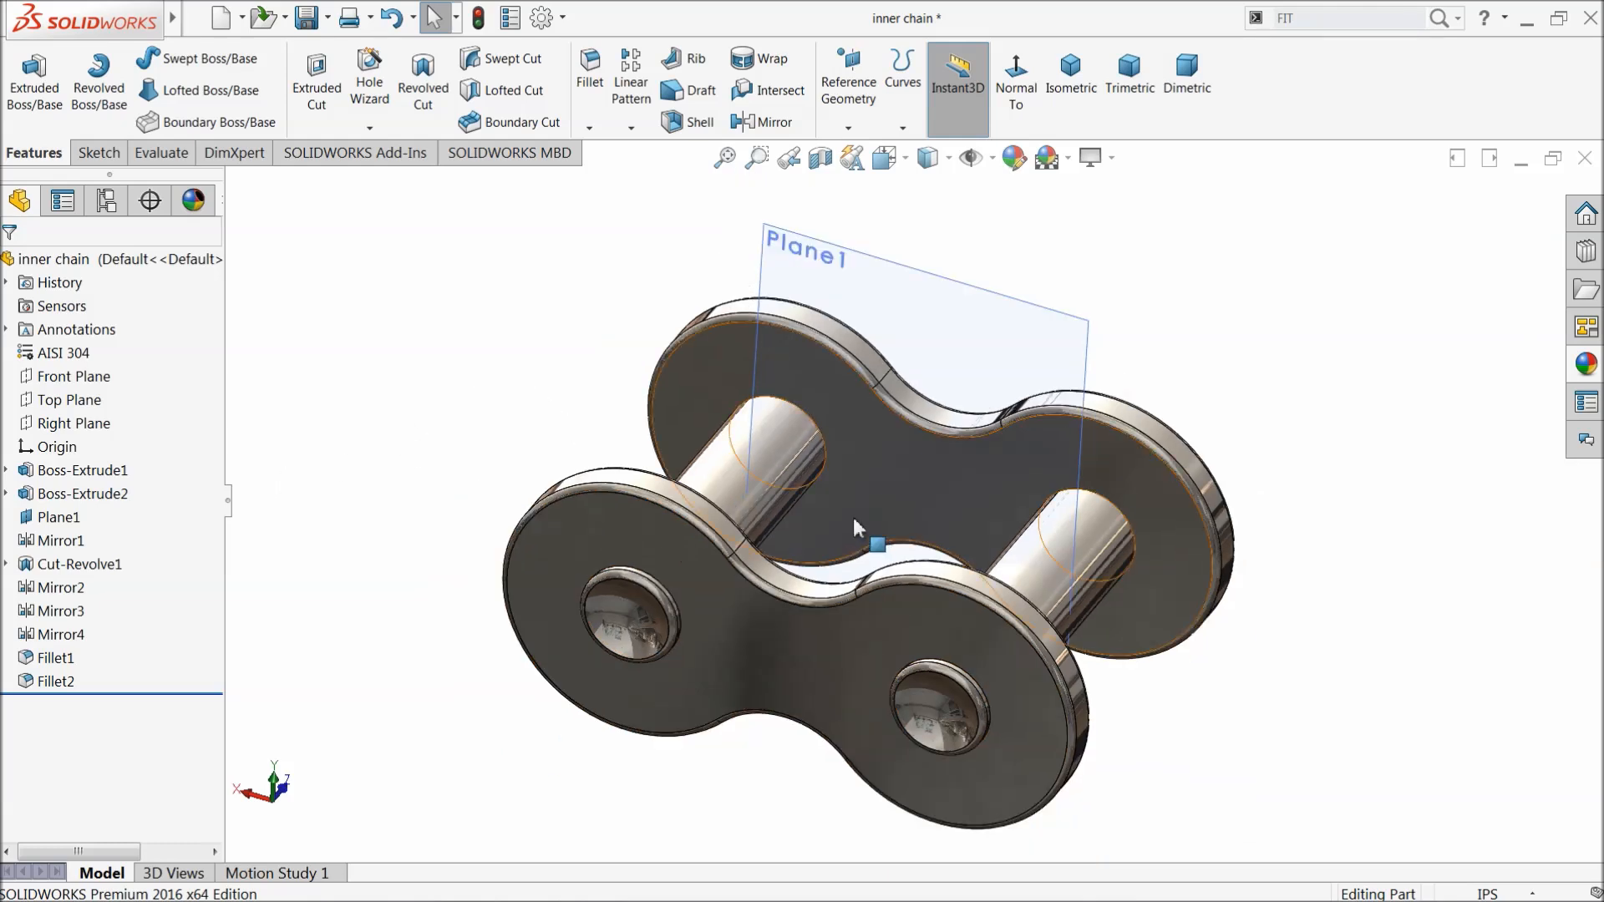
{"action": "left_click", "coordinate": [901, 219]}
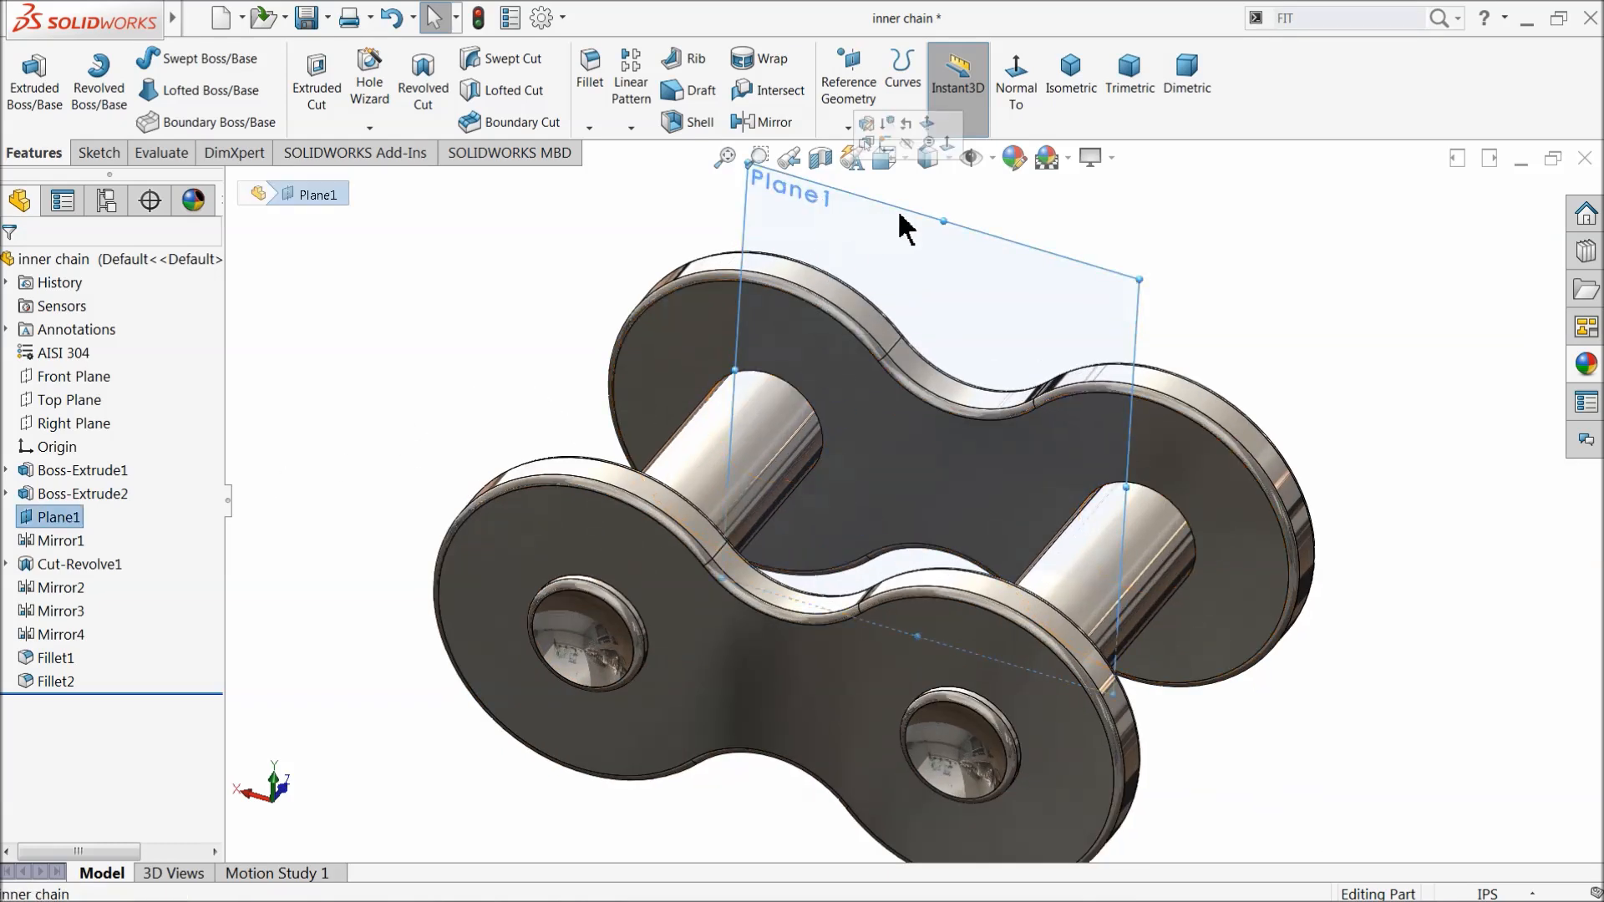
{"action": "left_click", "coordinate": [908, 142]}
{"action": "left_click", "coordinate": [308, 20]}
{"action": "middle_click_drag", "start_coordinate": [830, 341], "coordinate": [867, 590]}
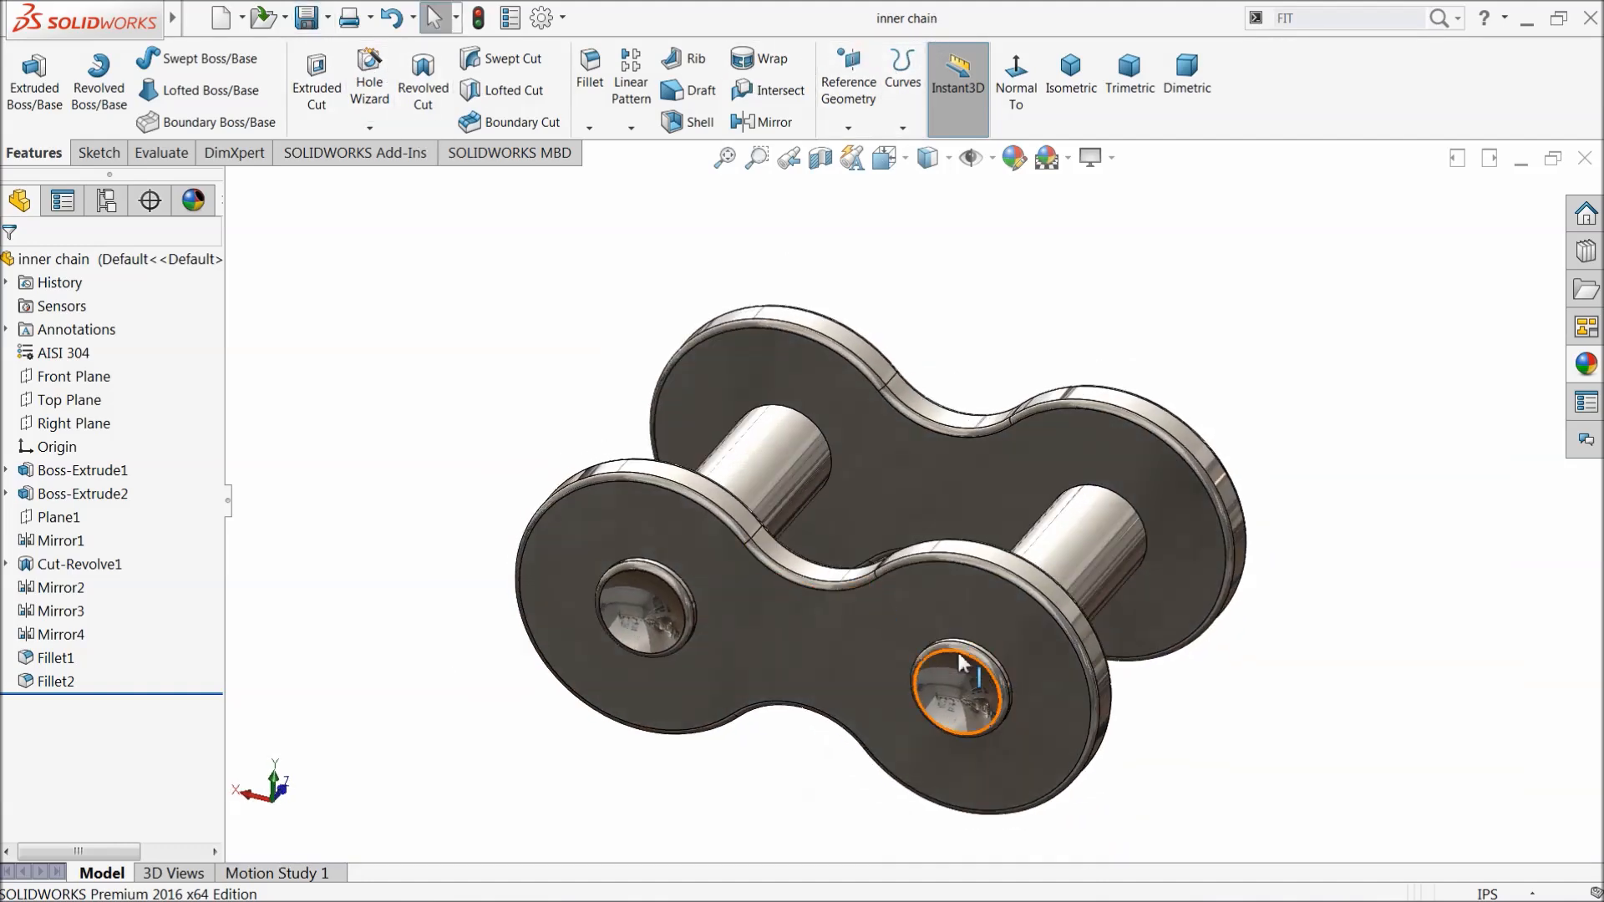
{"action": "scroll", "coordinate": [965, 664], "scroll_direction": "down", "scroll_amount": 2}
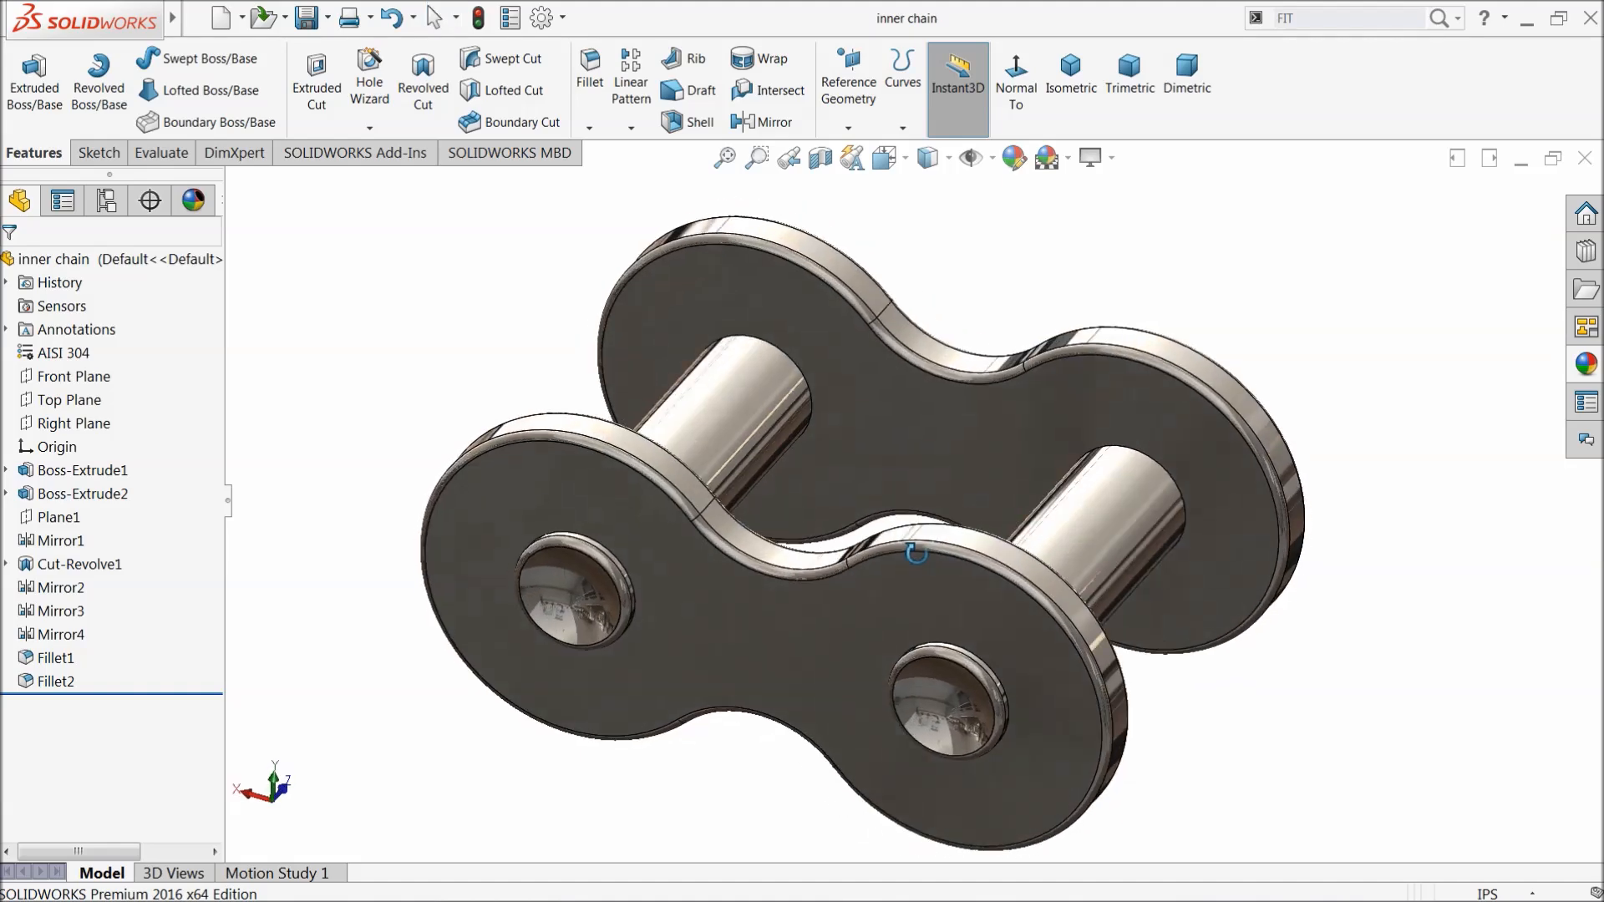
{"action": "scroll", "coordinate": [915, 540], "scroll_direction": "down", "scroll_amount": 2}
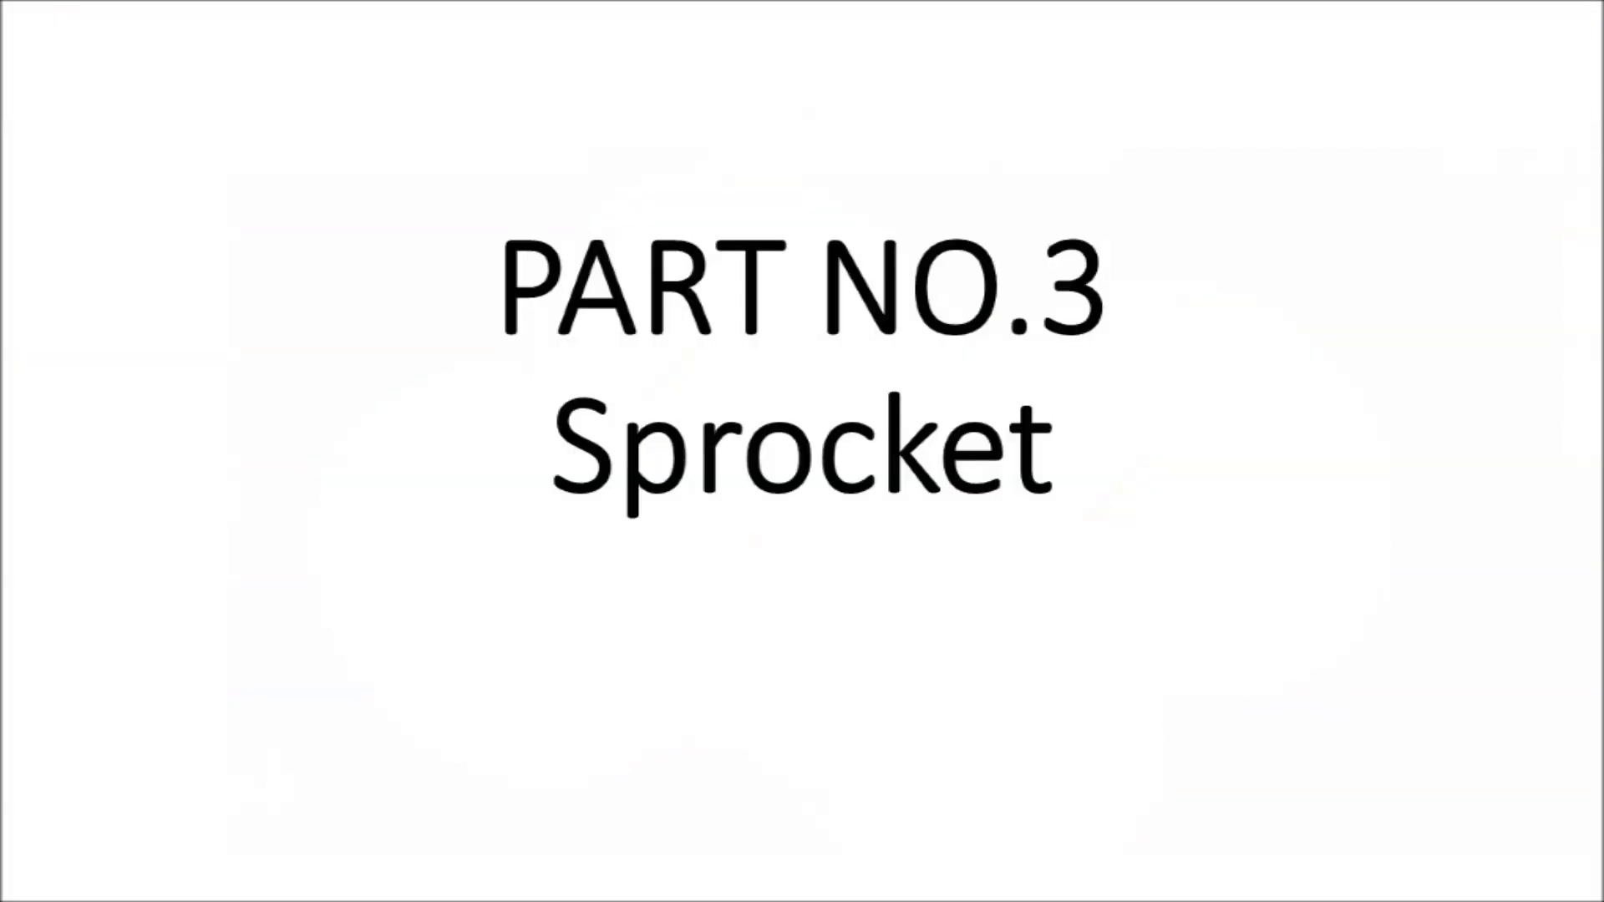
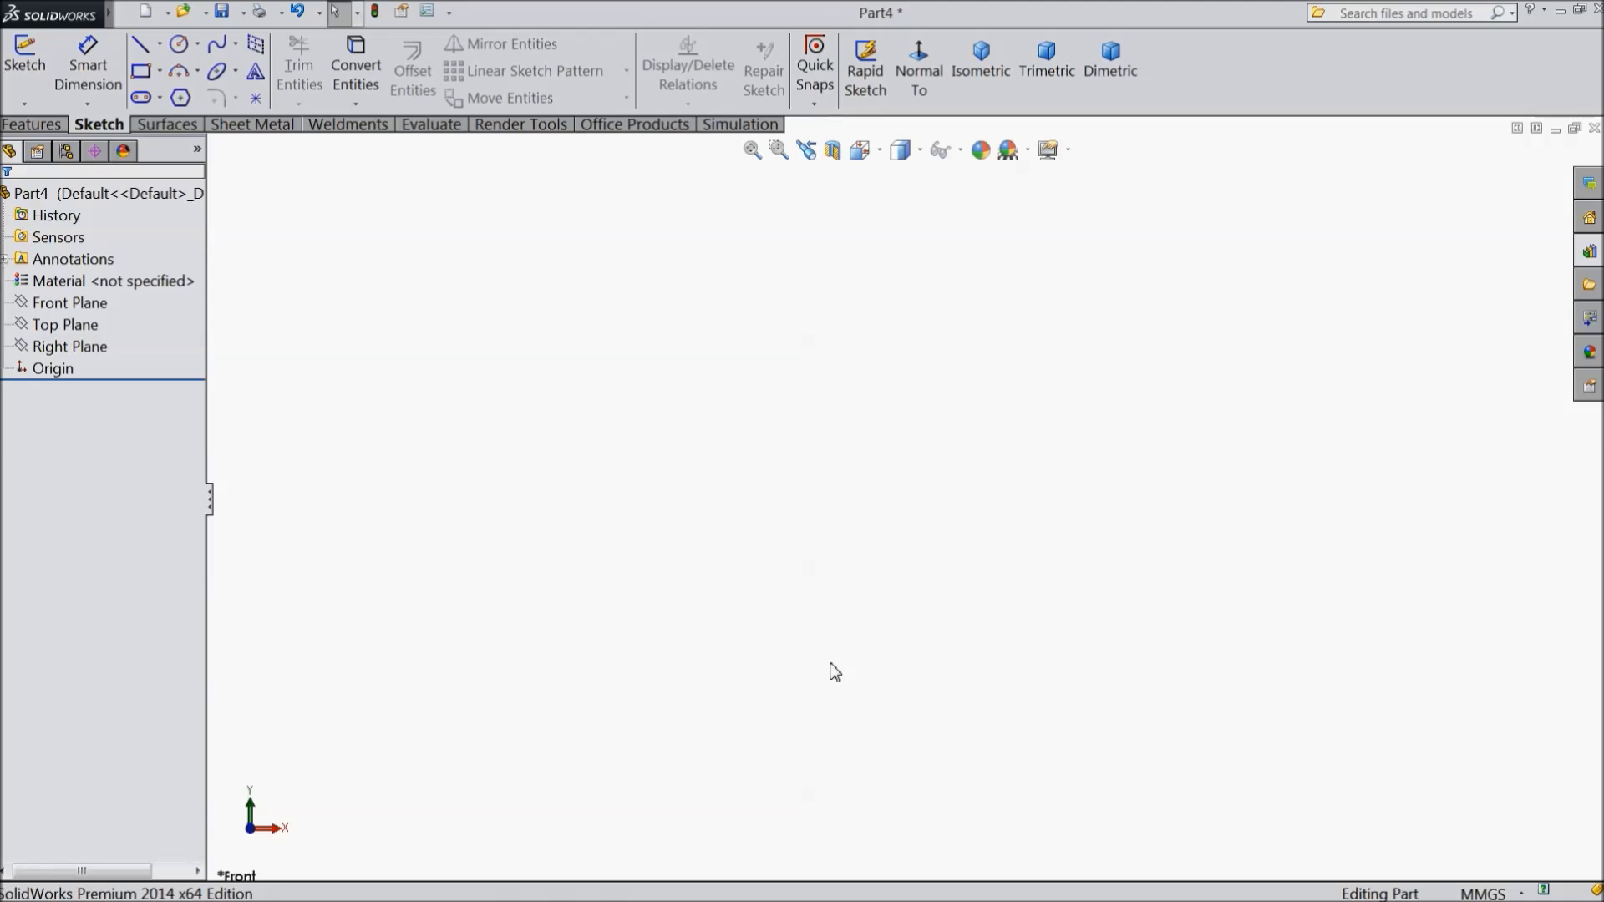
Set the new part's units to IPS (inch, pound, second) and start a sketch on the Front Plane
{"action": "left_click", "coordinate": [1475, 895]}
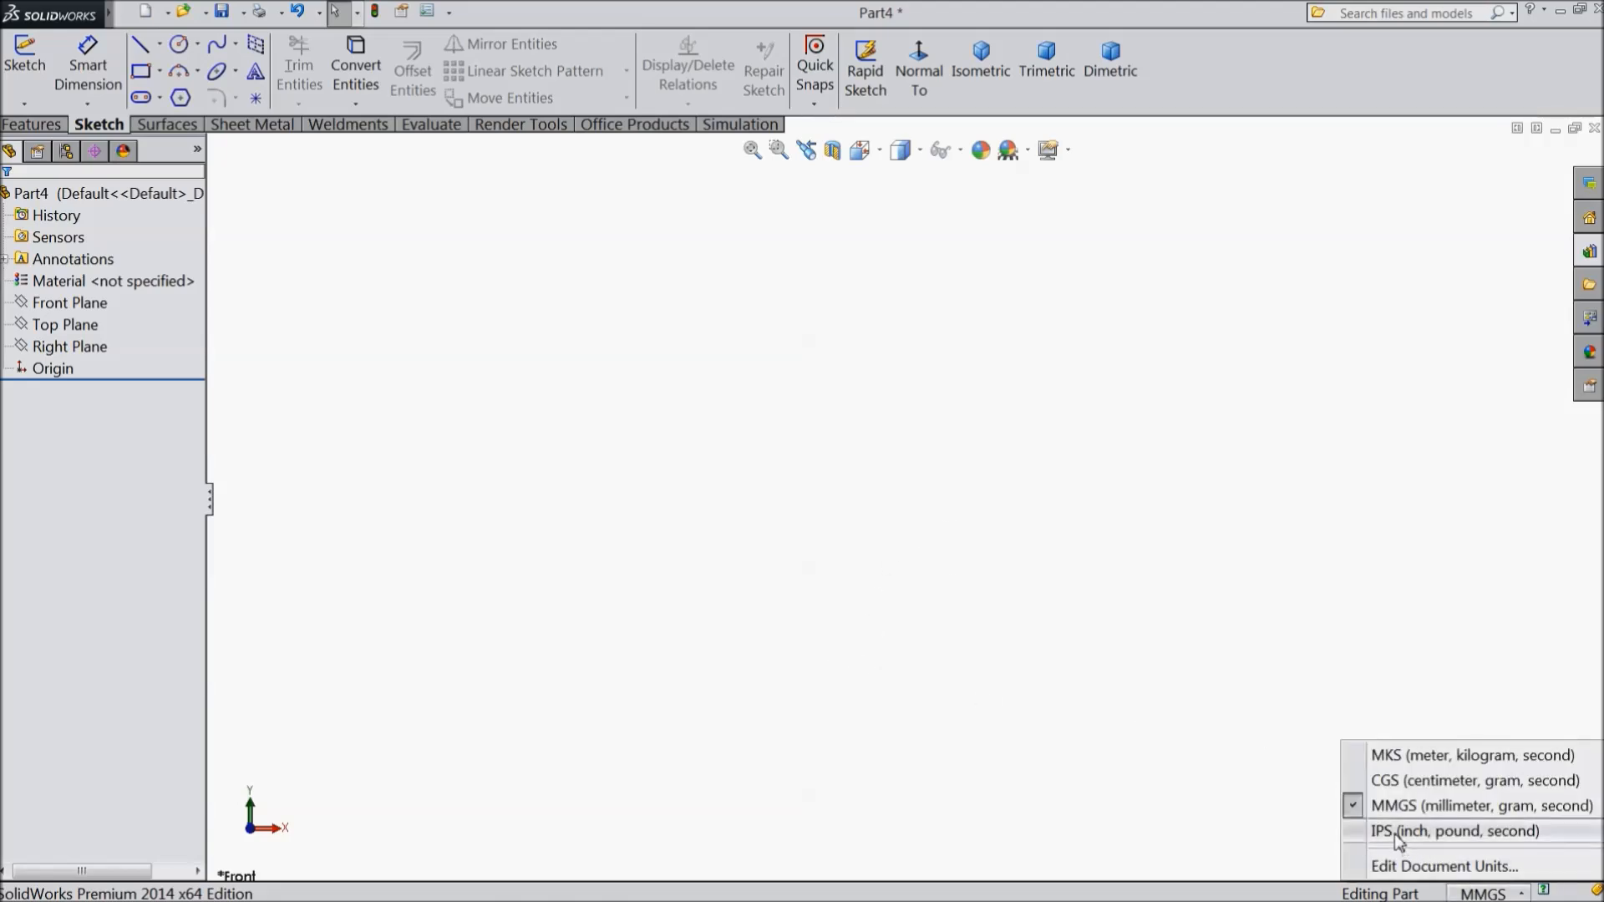
{"action": "left_click", "coordinate": [1400, 833]}
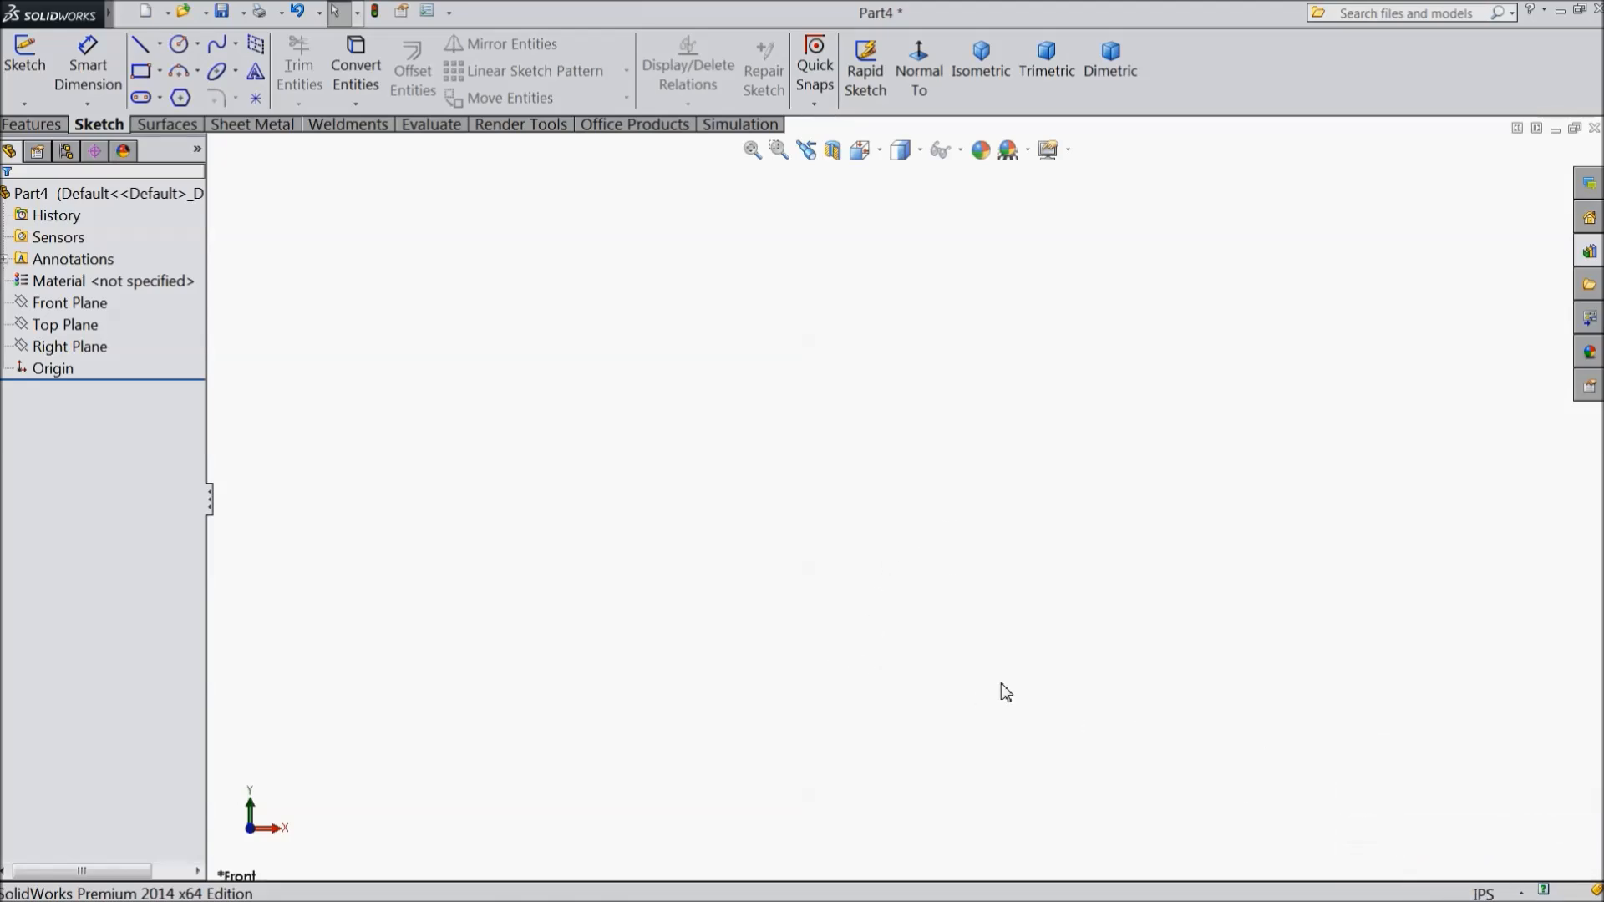
{"action": "left_click", "coordinate": [88, 305]}
{"action": "left_click", "coordinate": [95, 284]}
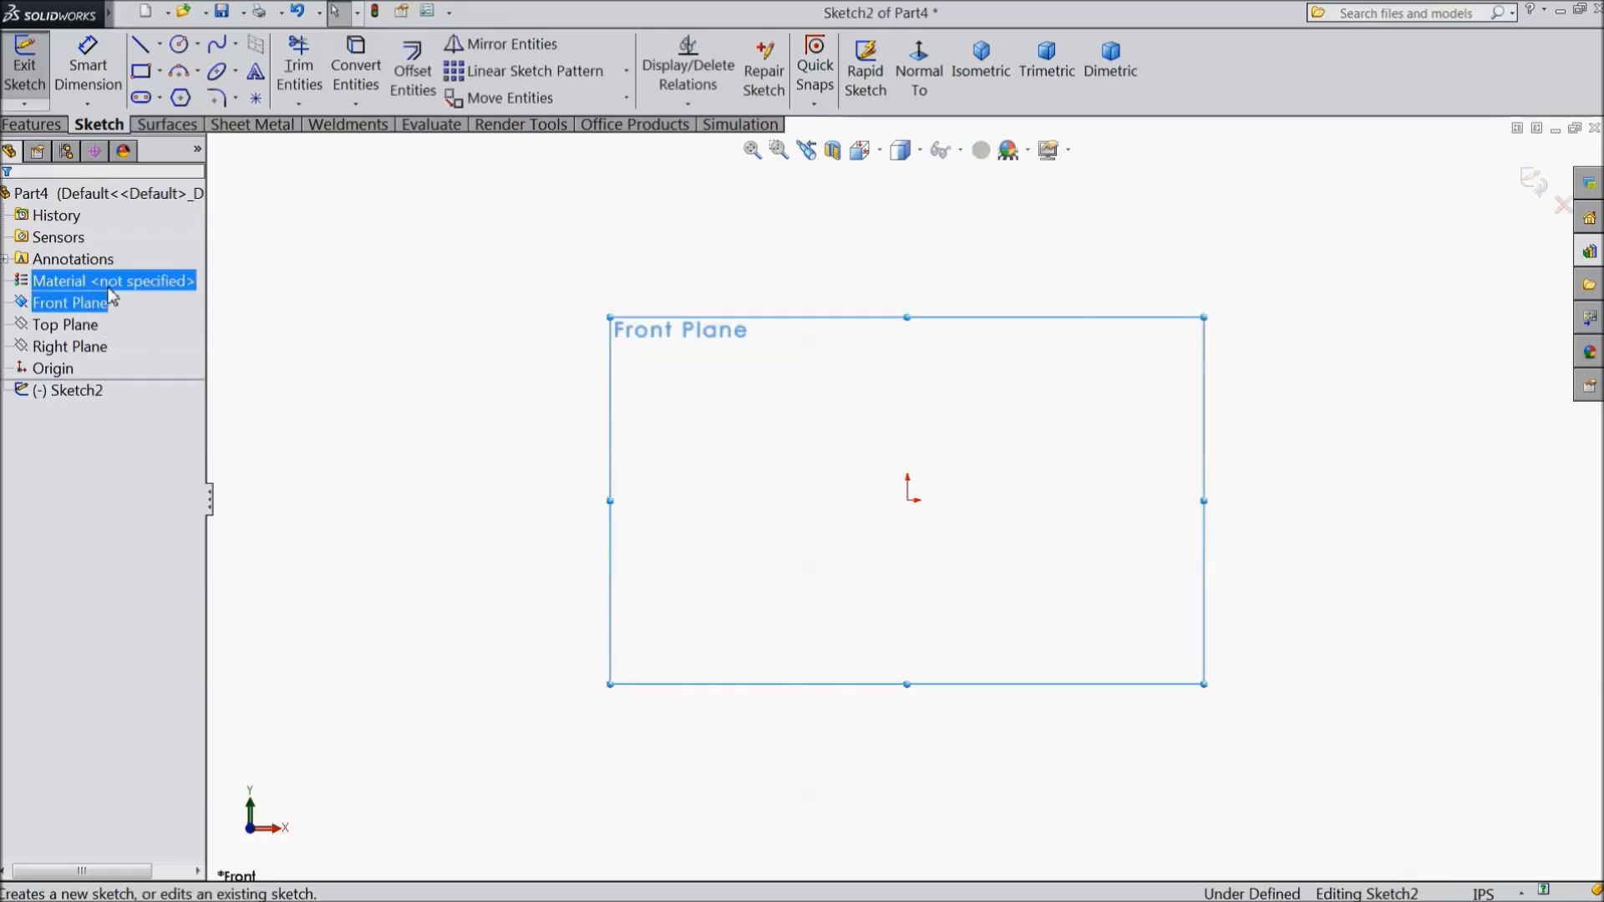
Sketch a circle centered on the origin with a radius of about 5.21 in
{"action": "left_click", "coordinate": [178, 44]}
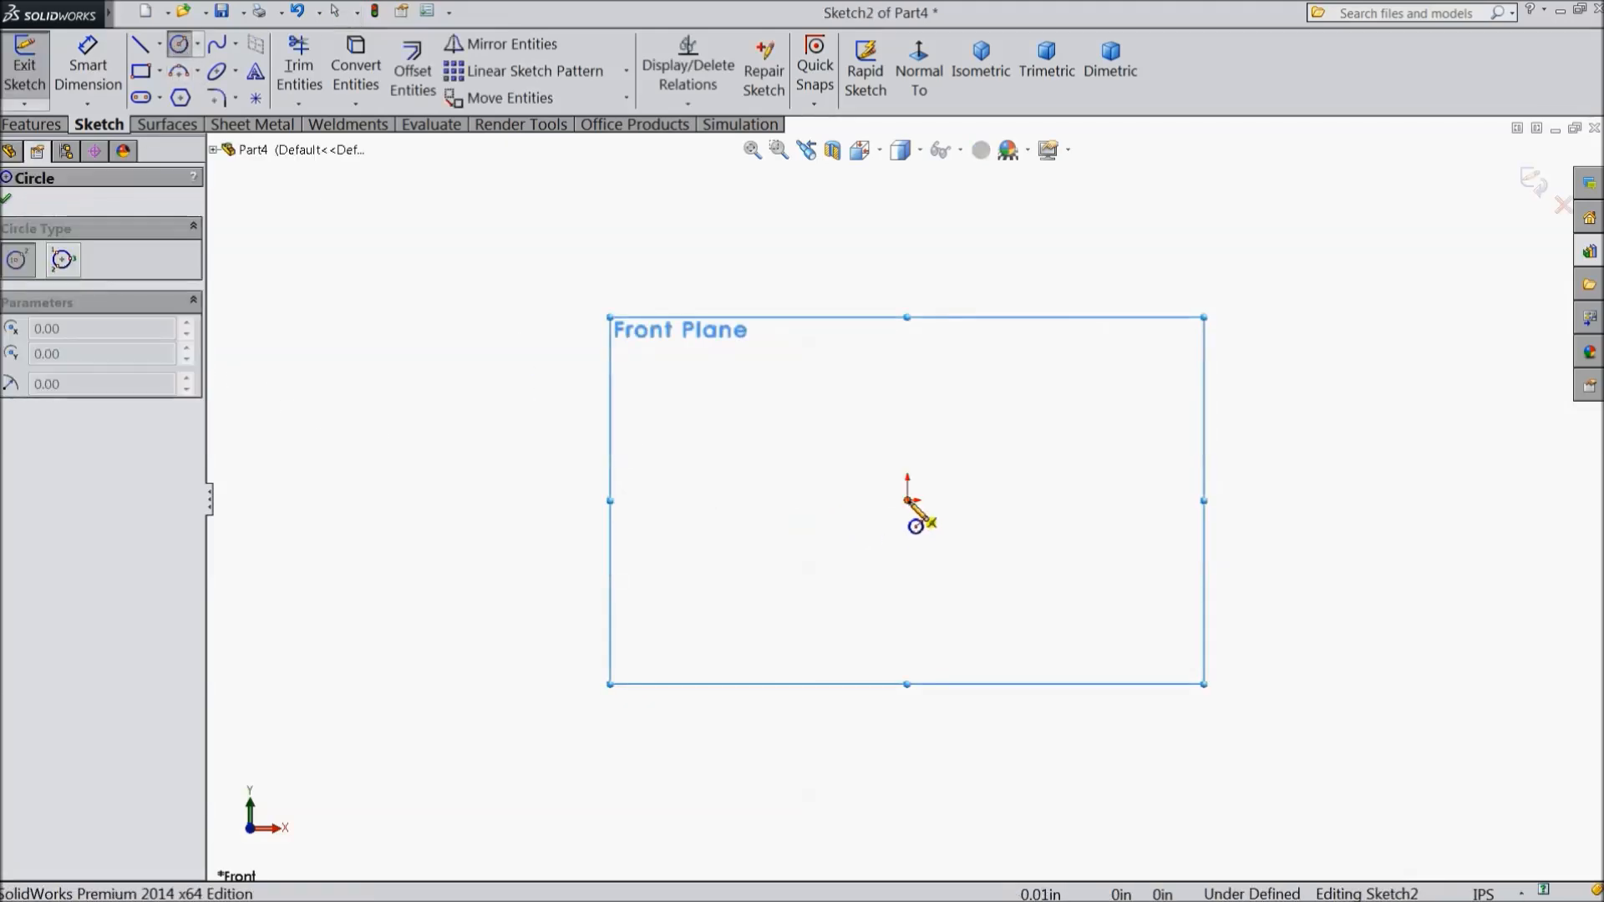
{"action": "left_click", "coordinate": [909, 500]}
{"action": "left_click", "coordinate": [495, 354]}
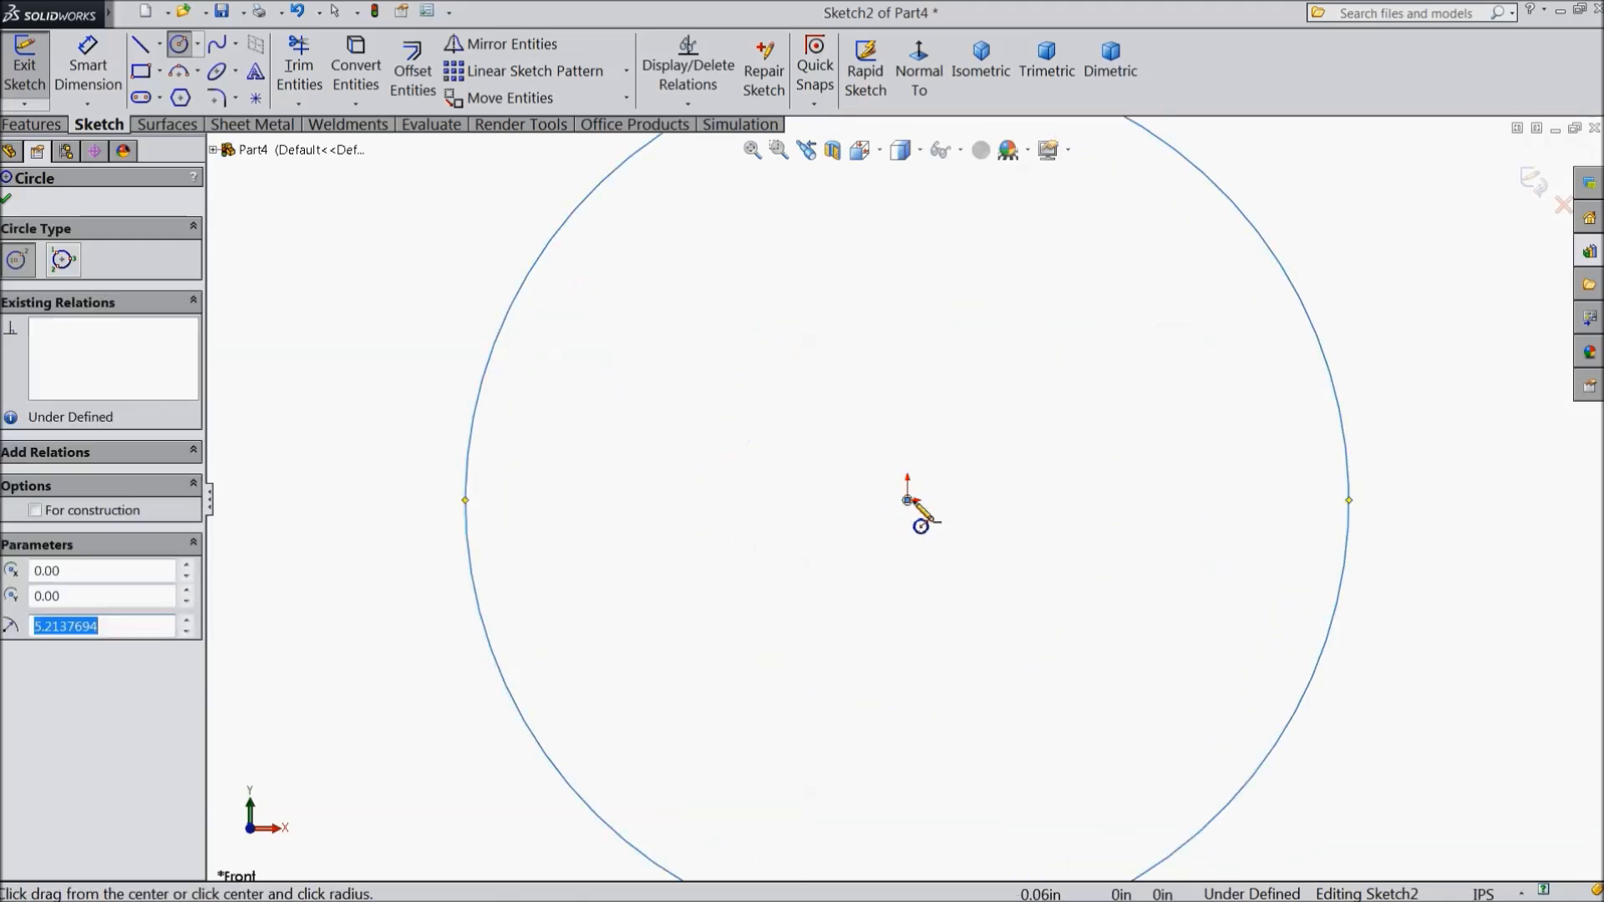
Sketch two smaller concentric circles centered on the origin, the first with a radius of about 4.66 in, the second inside it
{"action": "left_click", "coordinate": [908, 500]}
{"action": "left_click", "coordinate": [518, 468]}
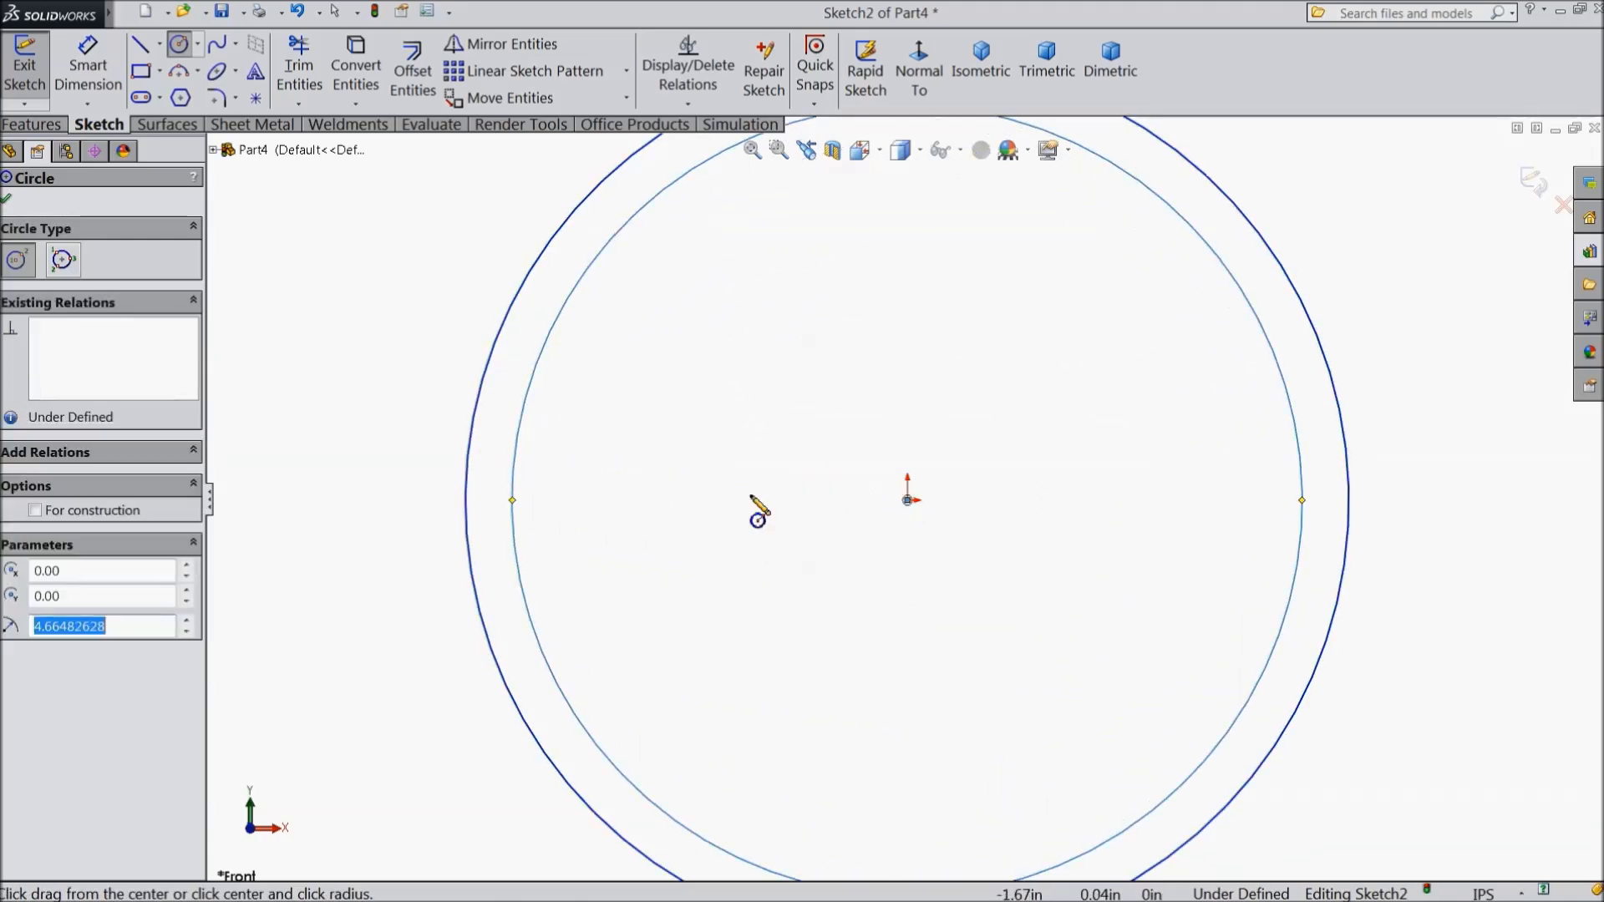
{"action": "left_click", "coordinate": [908, 499]}
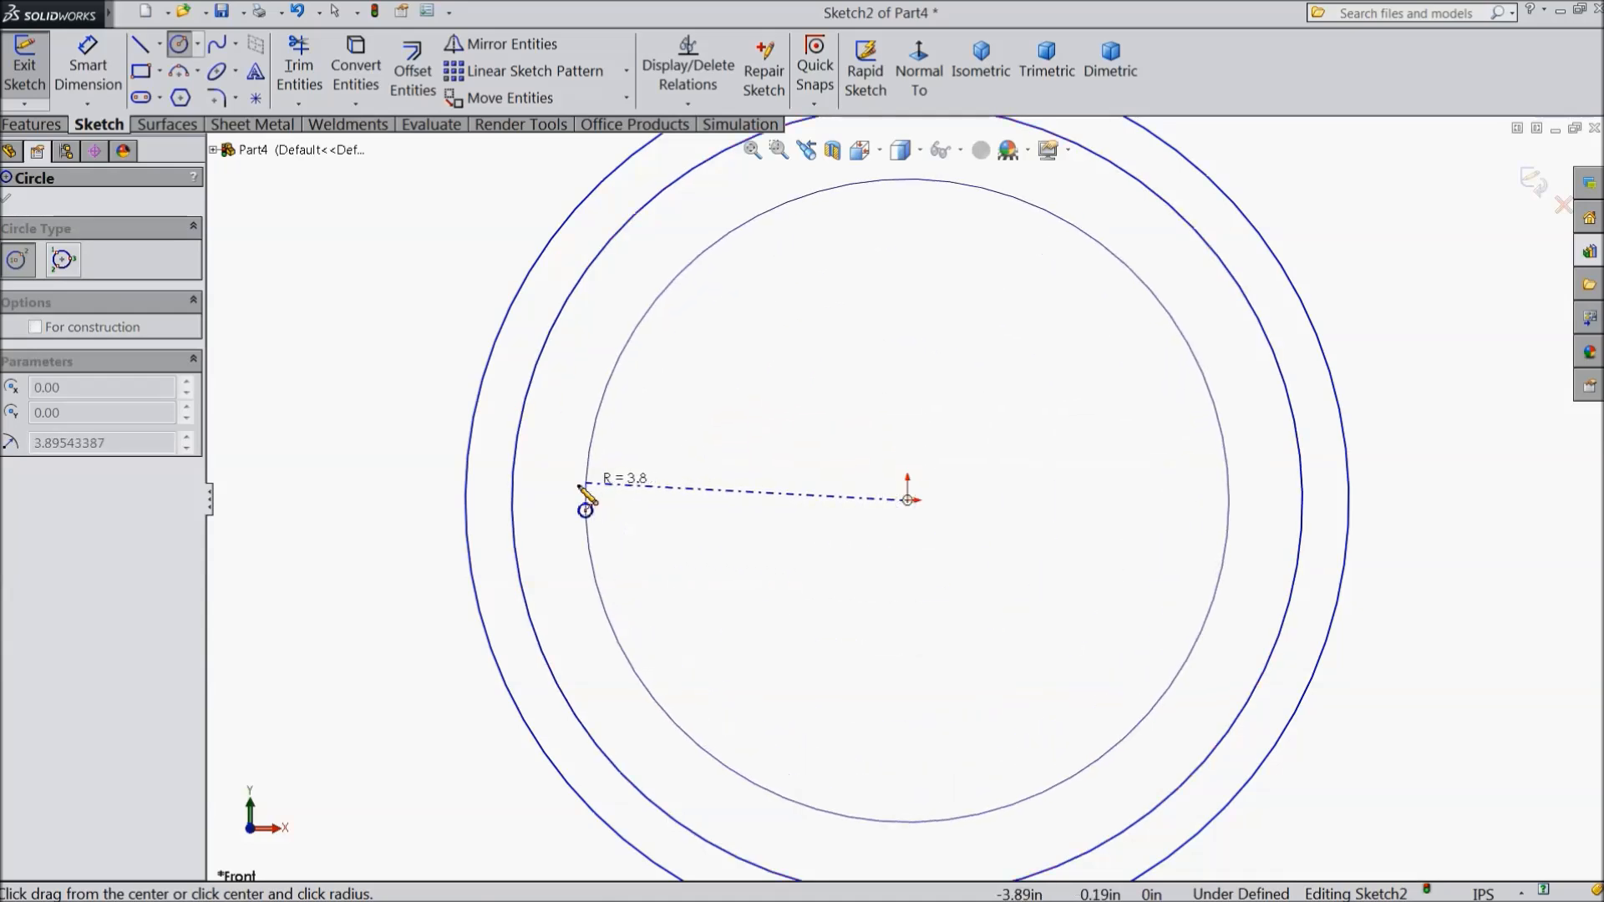
{"action": "left_click", "coordinate": [557, 500]}
Convert all three concentric circles to construction geometry
{"action": "left_click", "coordinate": [85, 74]}
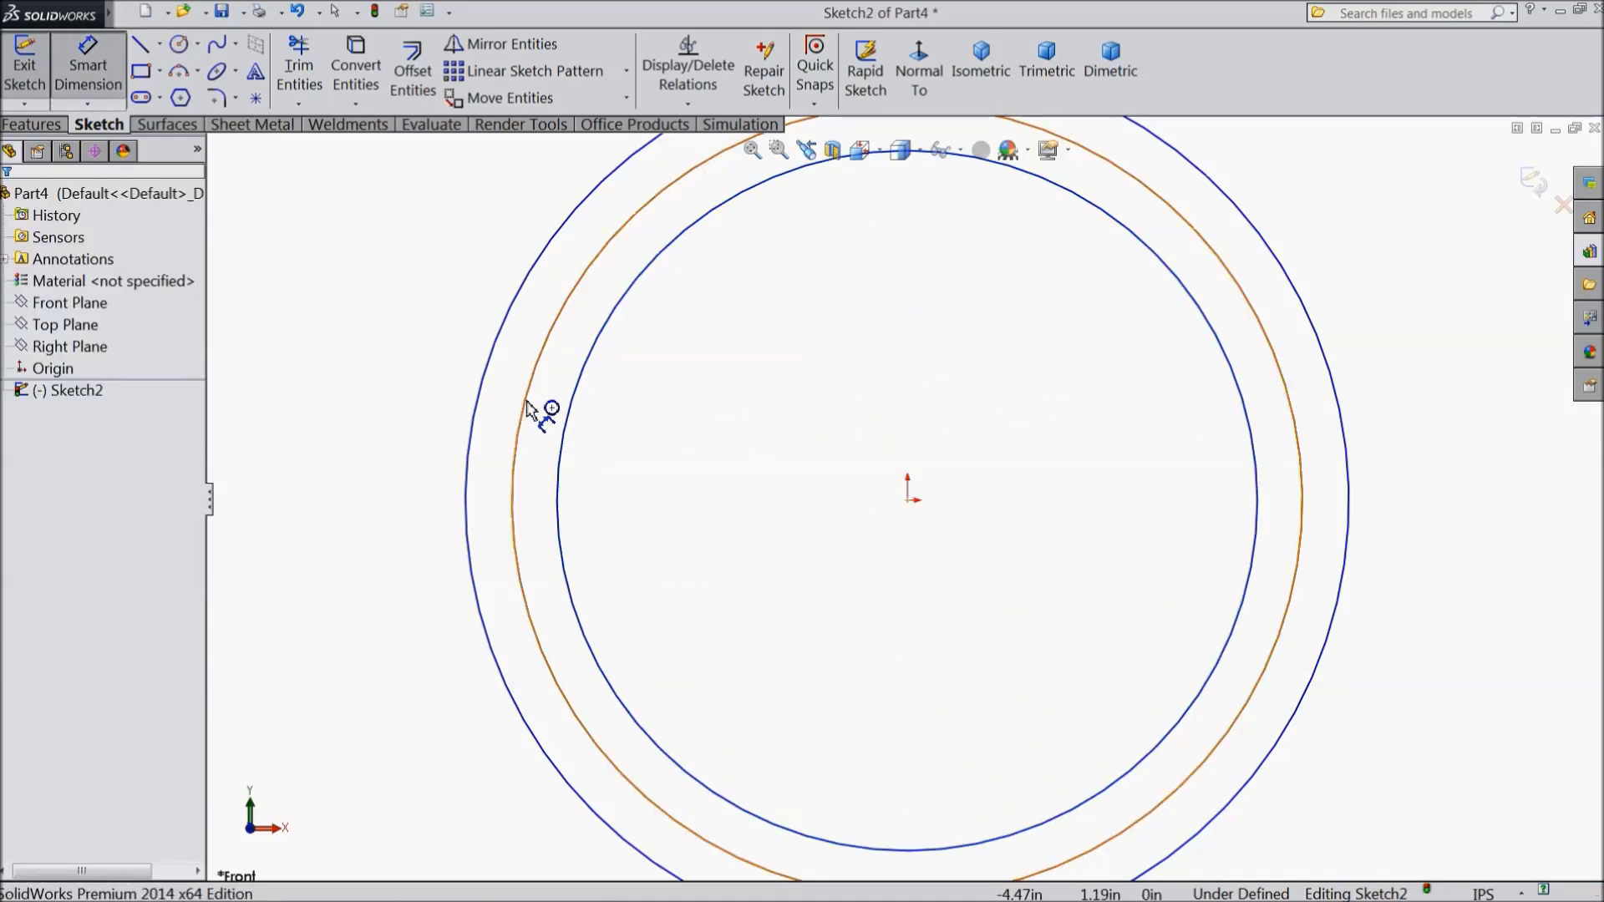
{"action": "key", "text": "Escape"}
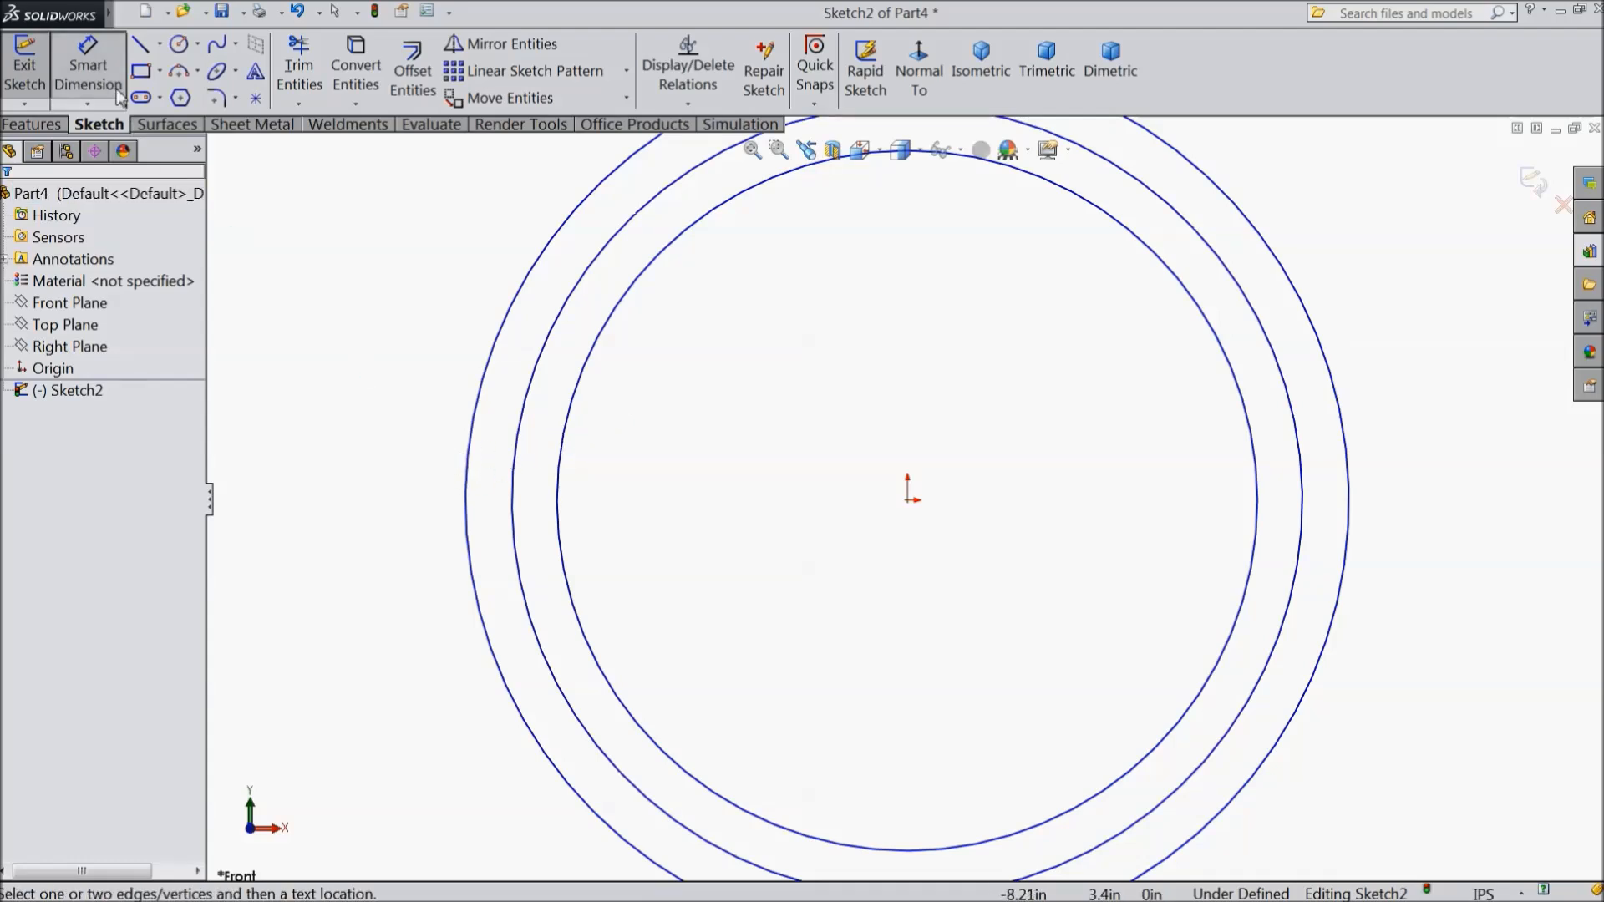
{"action": "left_click_drag", "start_coordinate": [608, 422], "coordinate": [405, 512]}
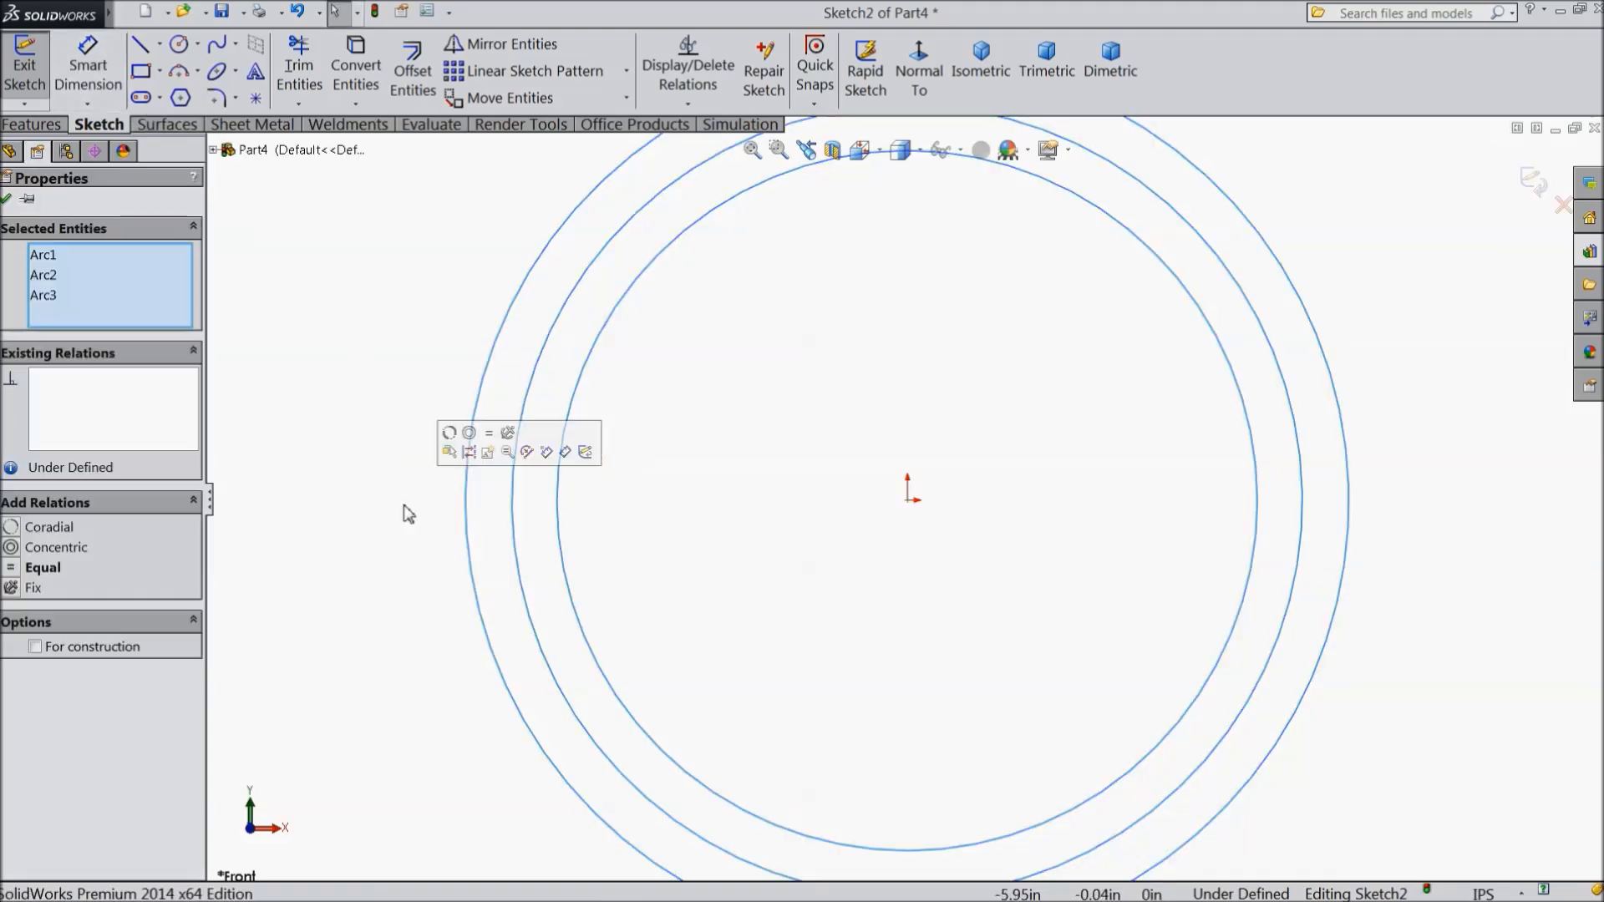
{"action": "left_click", "coordinate": [469, 453]}
{"action": "key", "text": "f"}
Dimension the outermost construction circle with a diameter of 4.465 in
{"action": "left_click", "coordinate": [88, 67]}
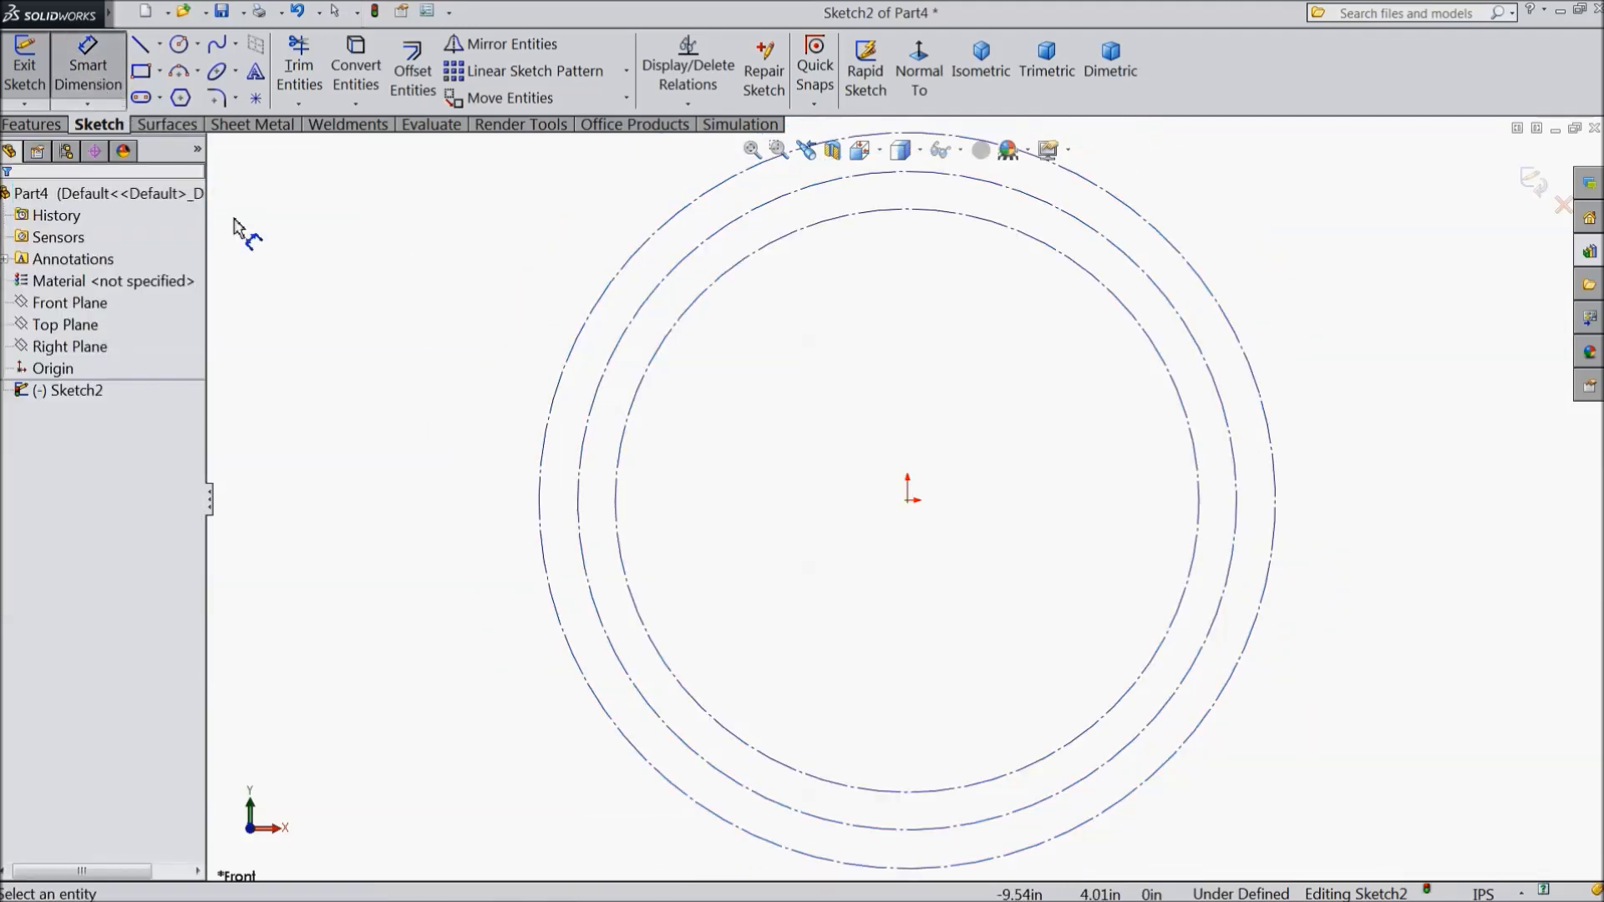
{"action": "left_click", "coordinate": [539, 489]}
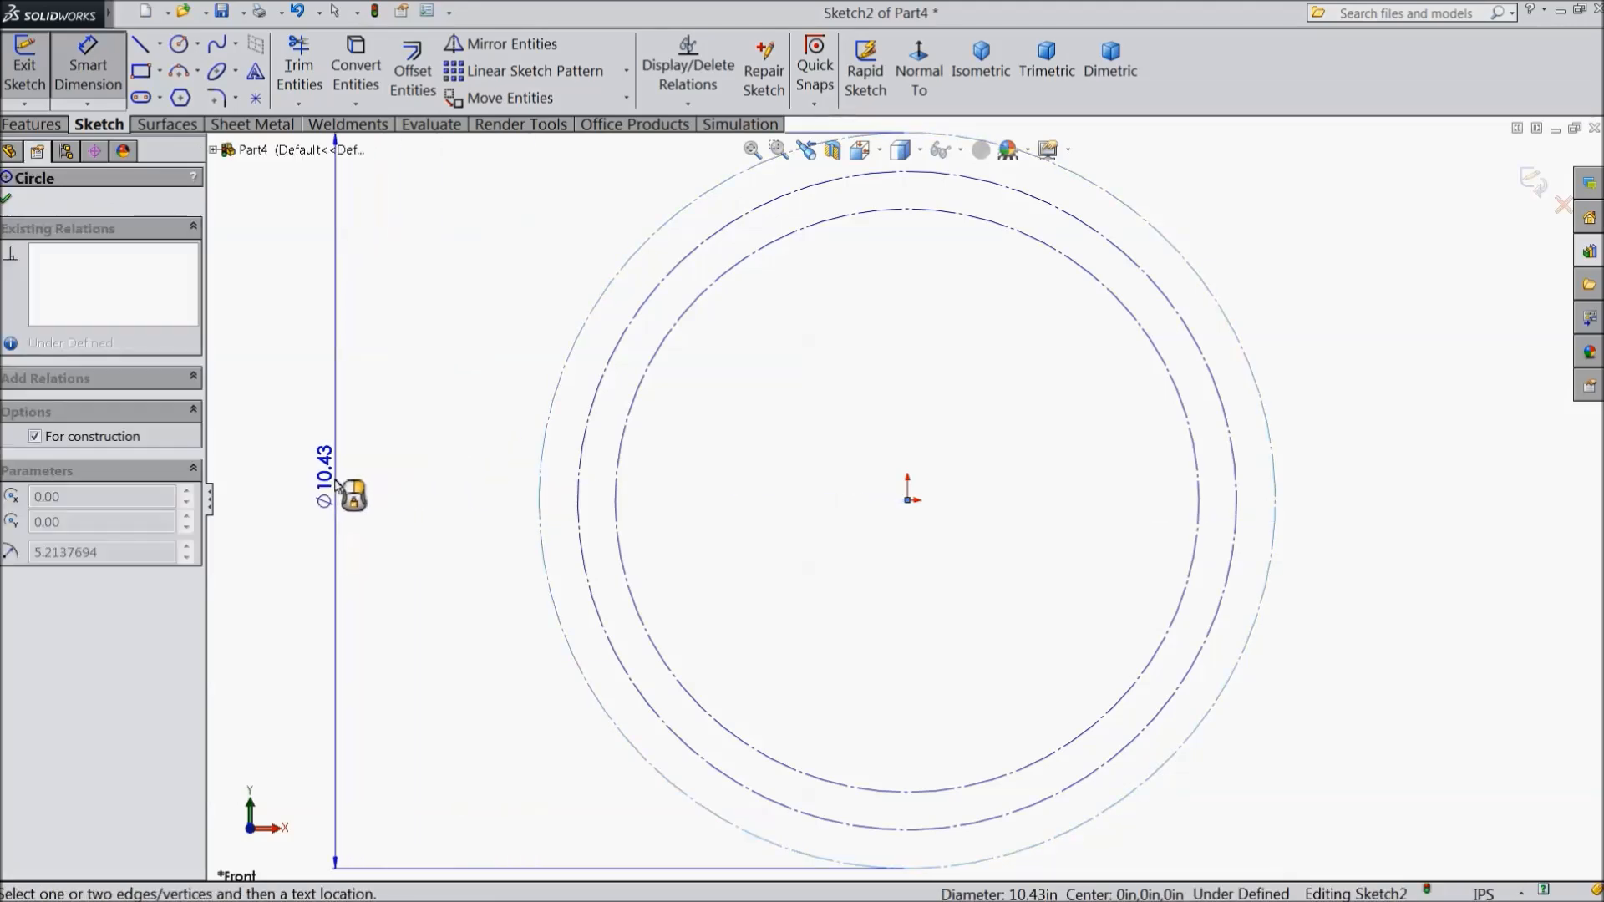
{"action": "left_click", "coordinate": [347, 493]}
{"action": "type", "text": "4.465"}
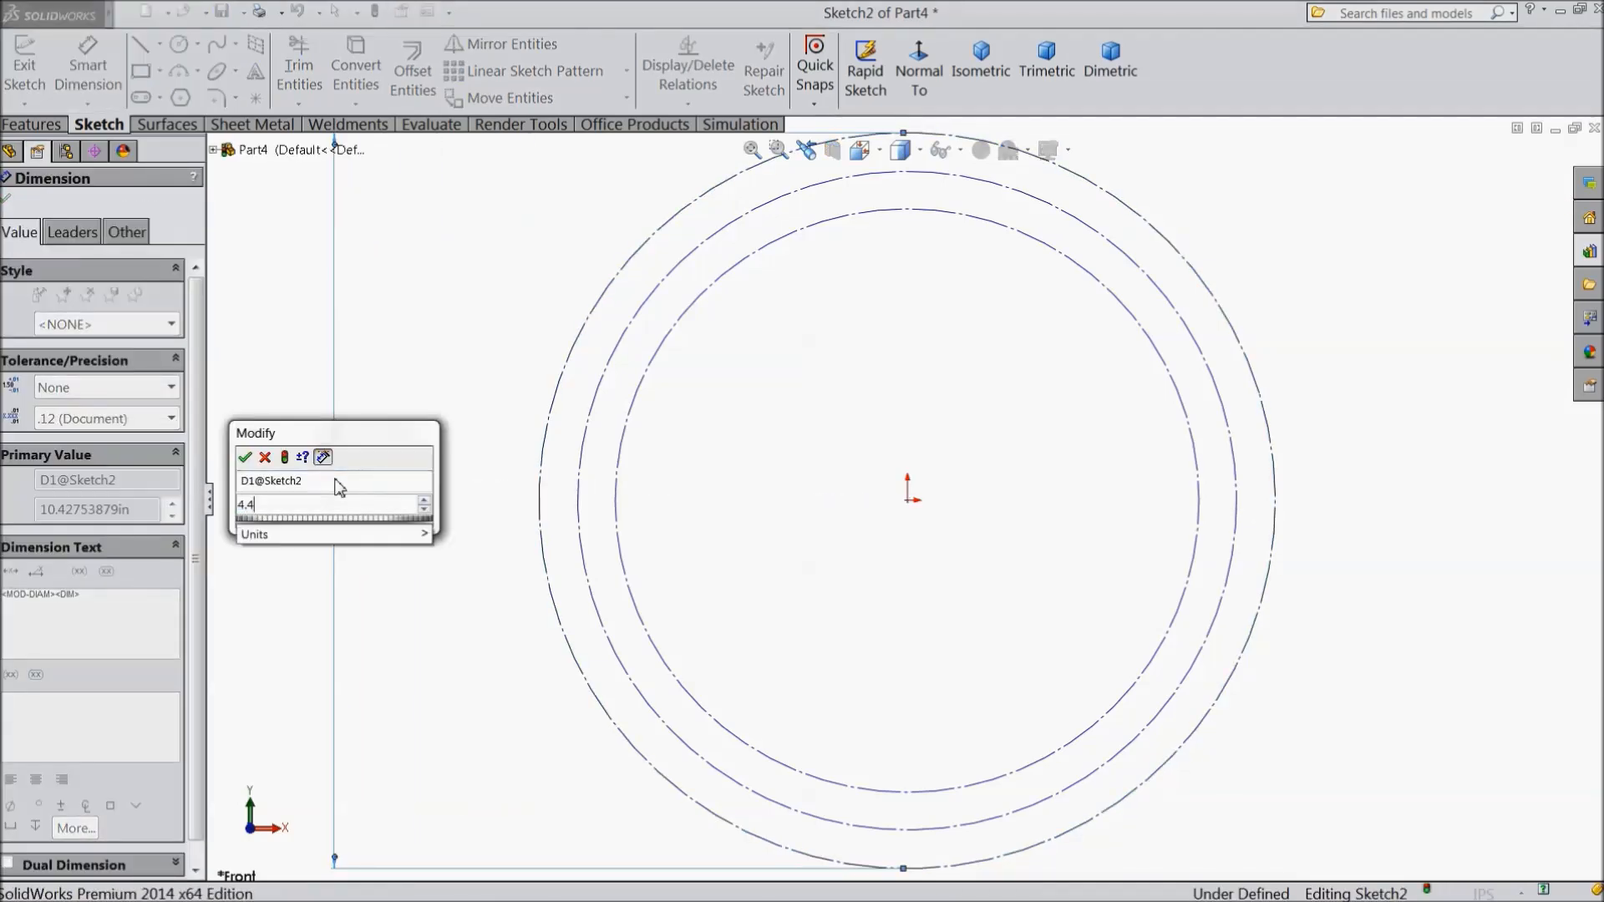
{"action": "left_click", "coordinate": [245, 458]}
Dimension the middle construction circle with a diameter of 4.196 in
{"action": "left_click", "coordinate": [578, 518]}
{"action": "left_click", "coordinate": [389, 503]}
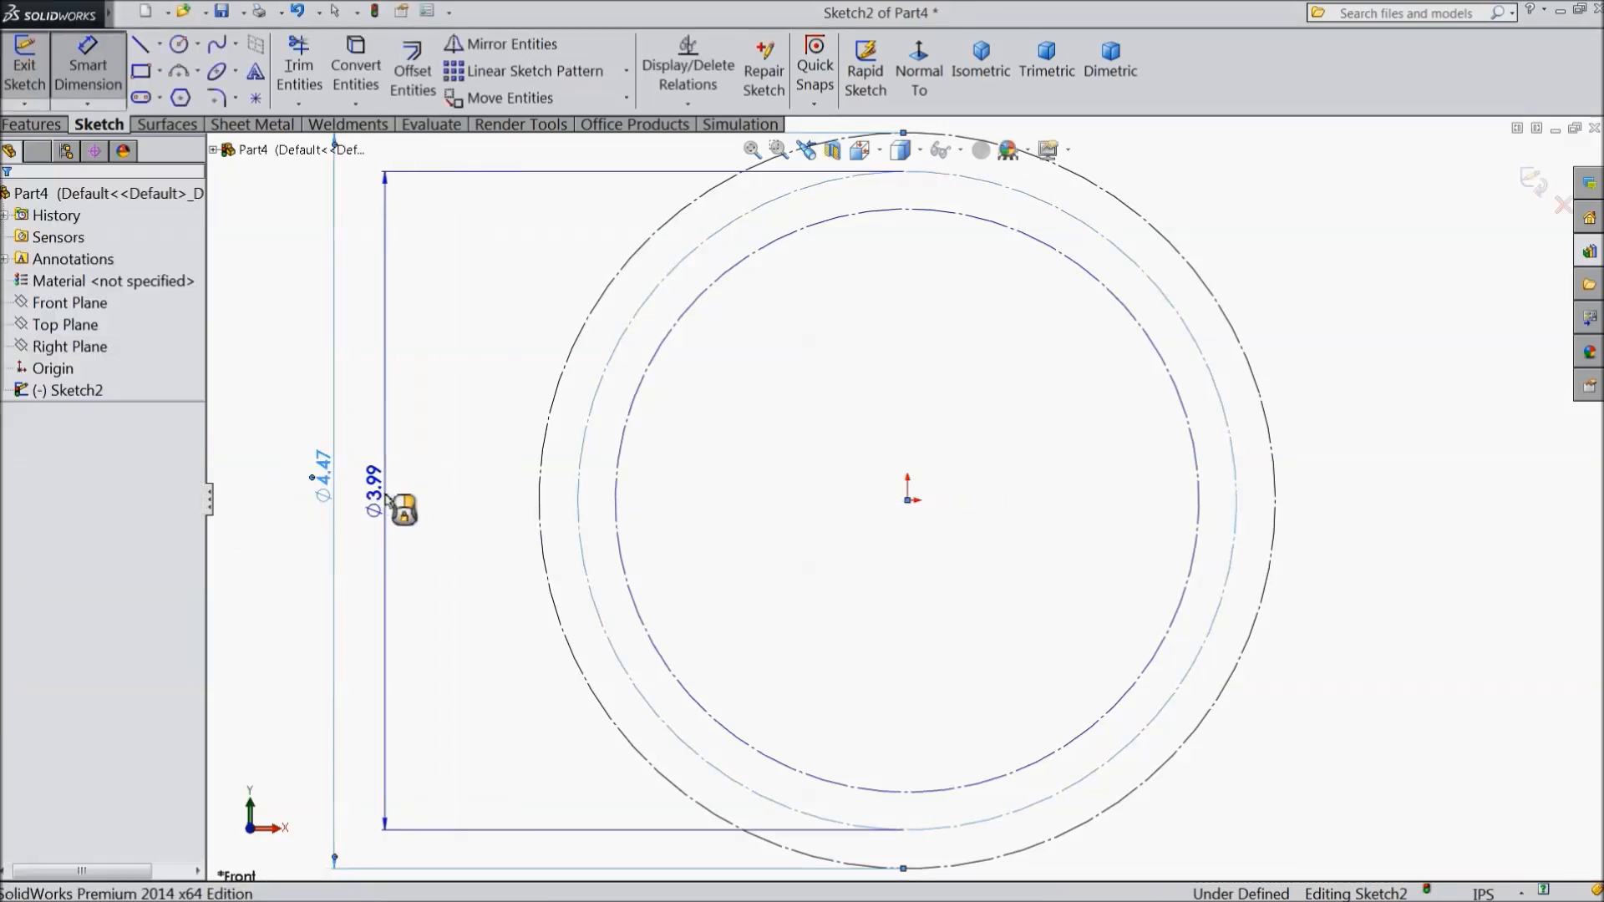
{"action": "type", "text": "4.196"}
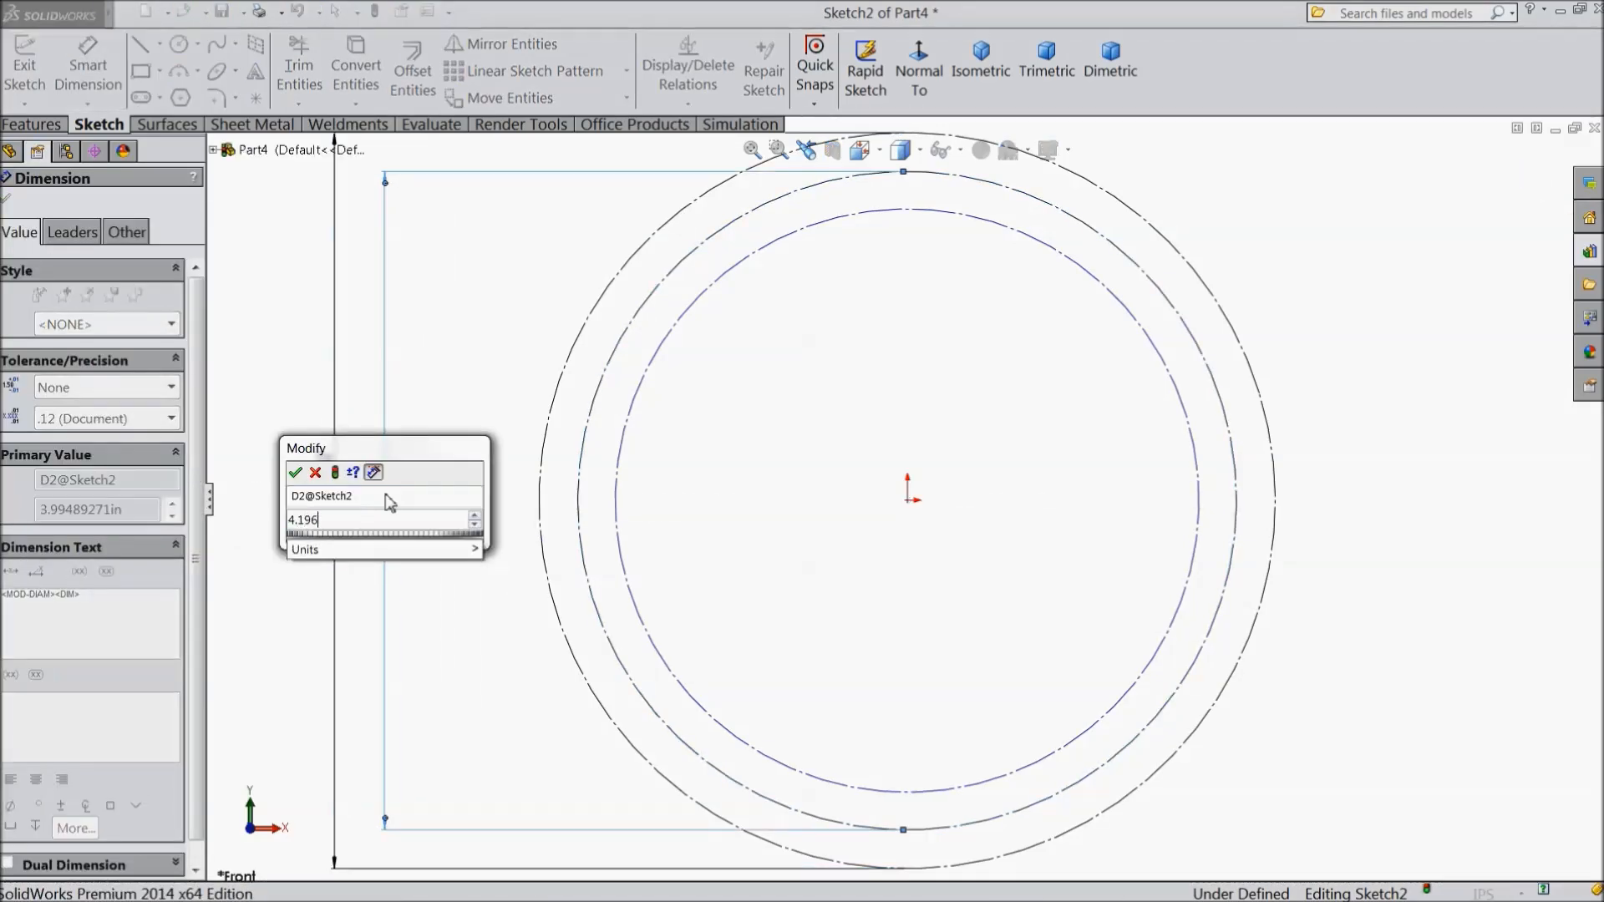
{"action": "left_click", "coordinate": [297, 473]}
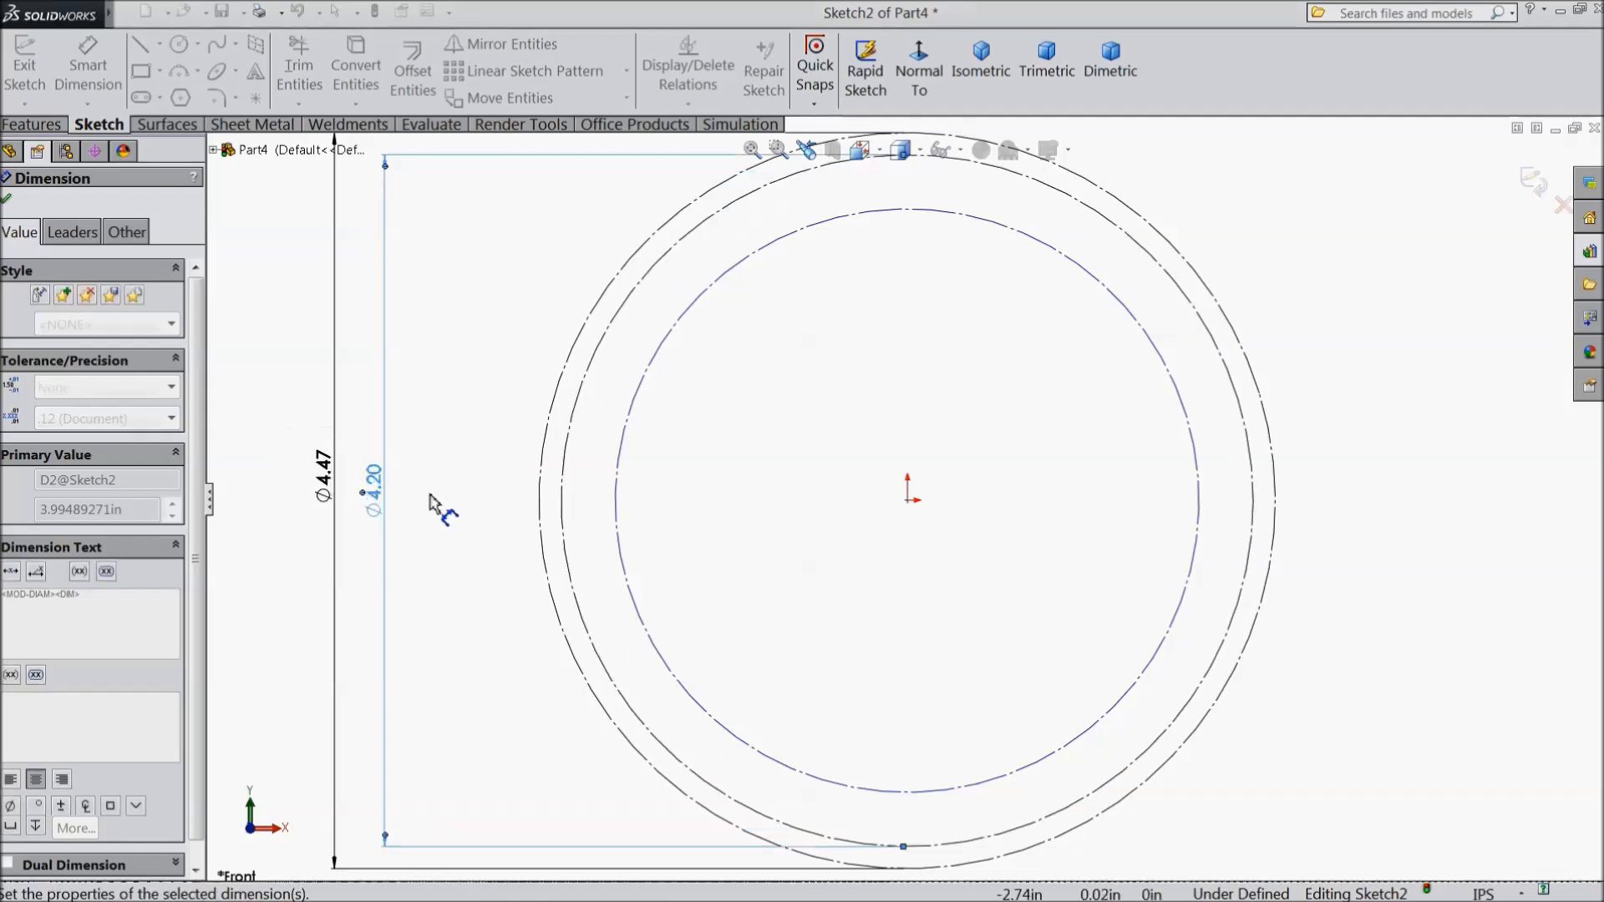
Dimension the innermost construction circle with a diameter of 4.098 in
{"action": "left_click", "coordinate": [620, 524]}
{"action": "left_click", "coordinate": [463, 510]}
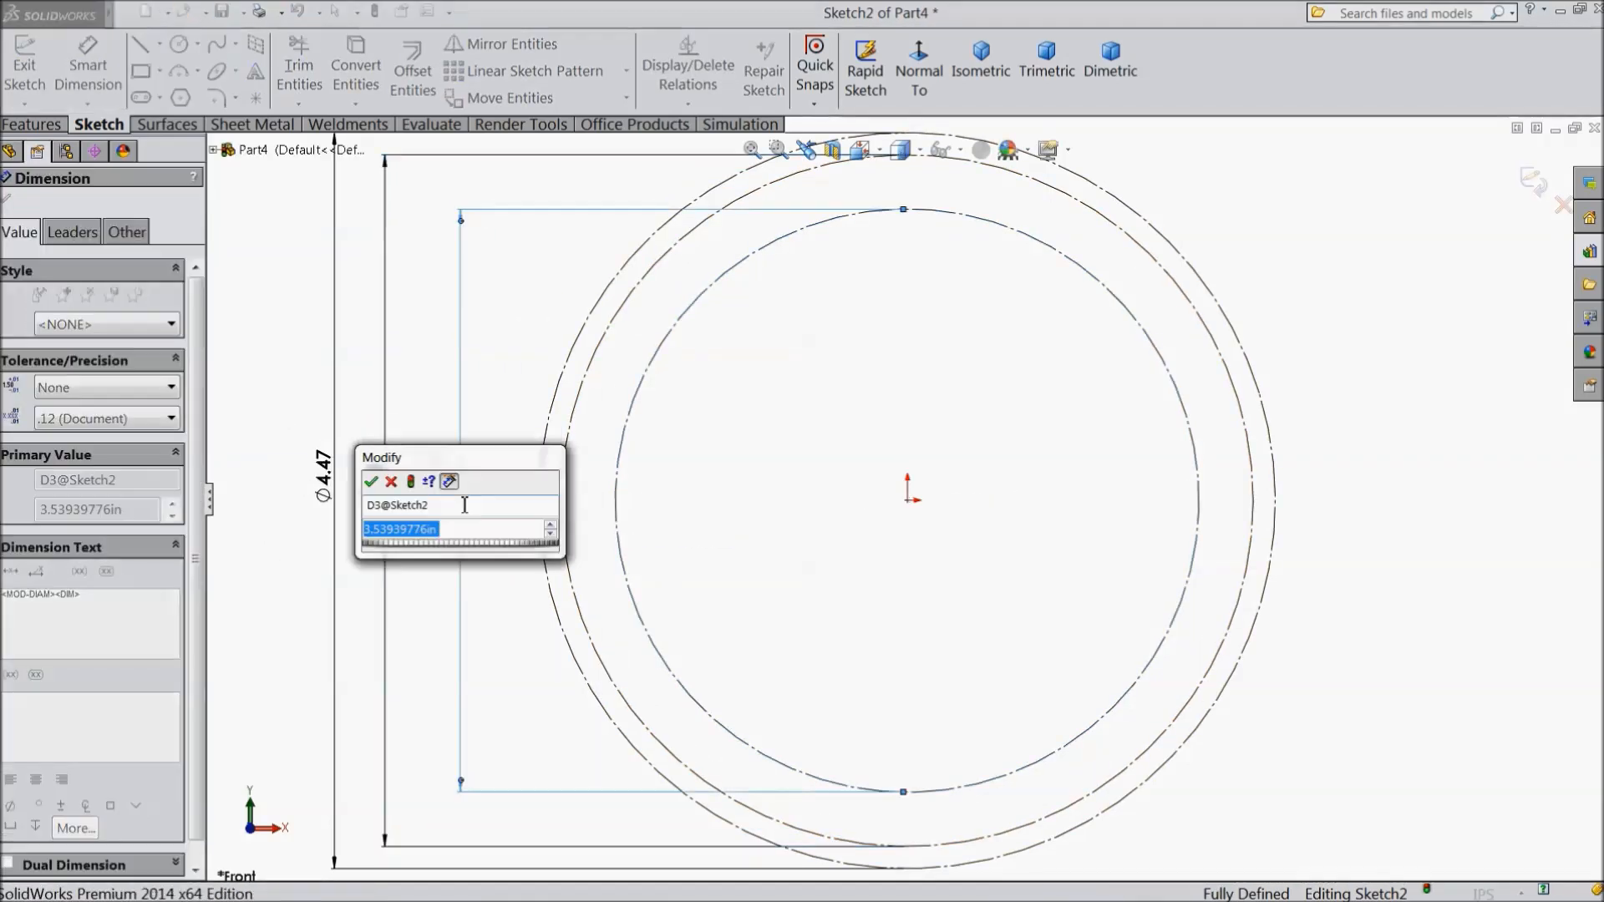
{"action": "type", "text": "4."}
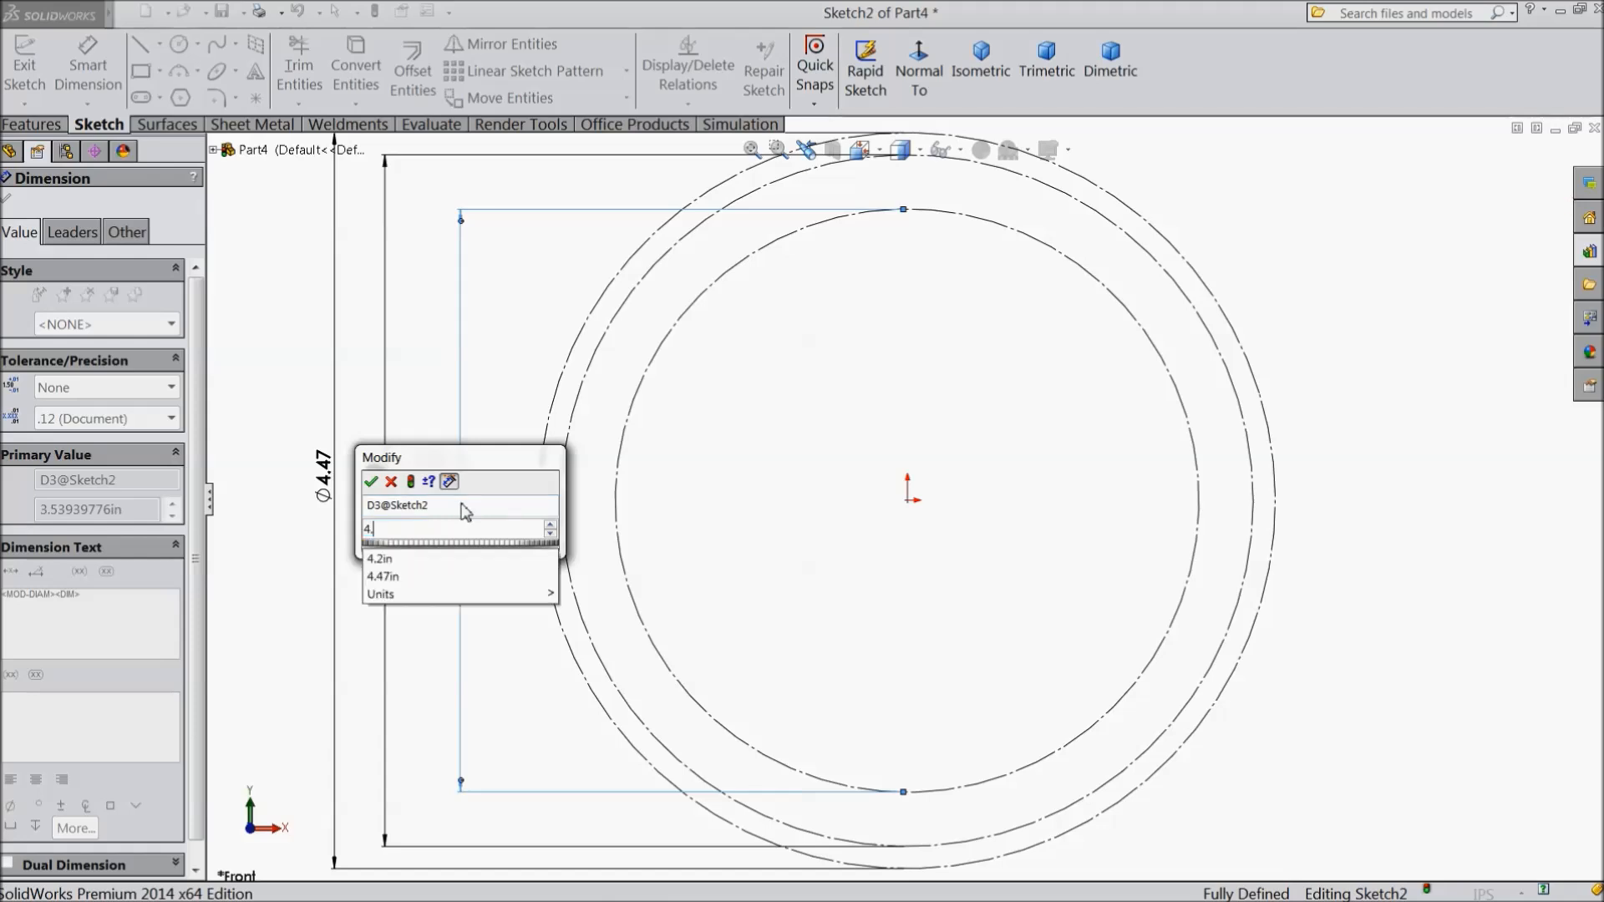
{"action": "type", "text": "098"}
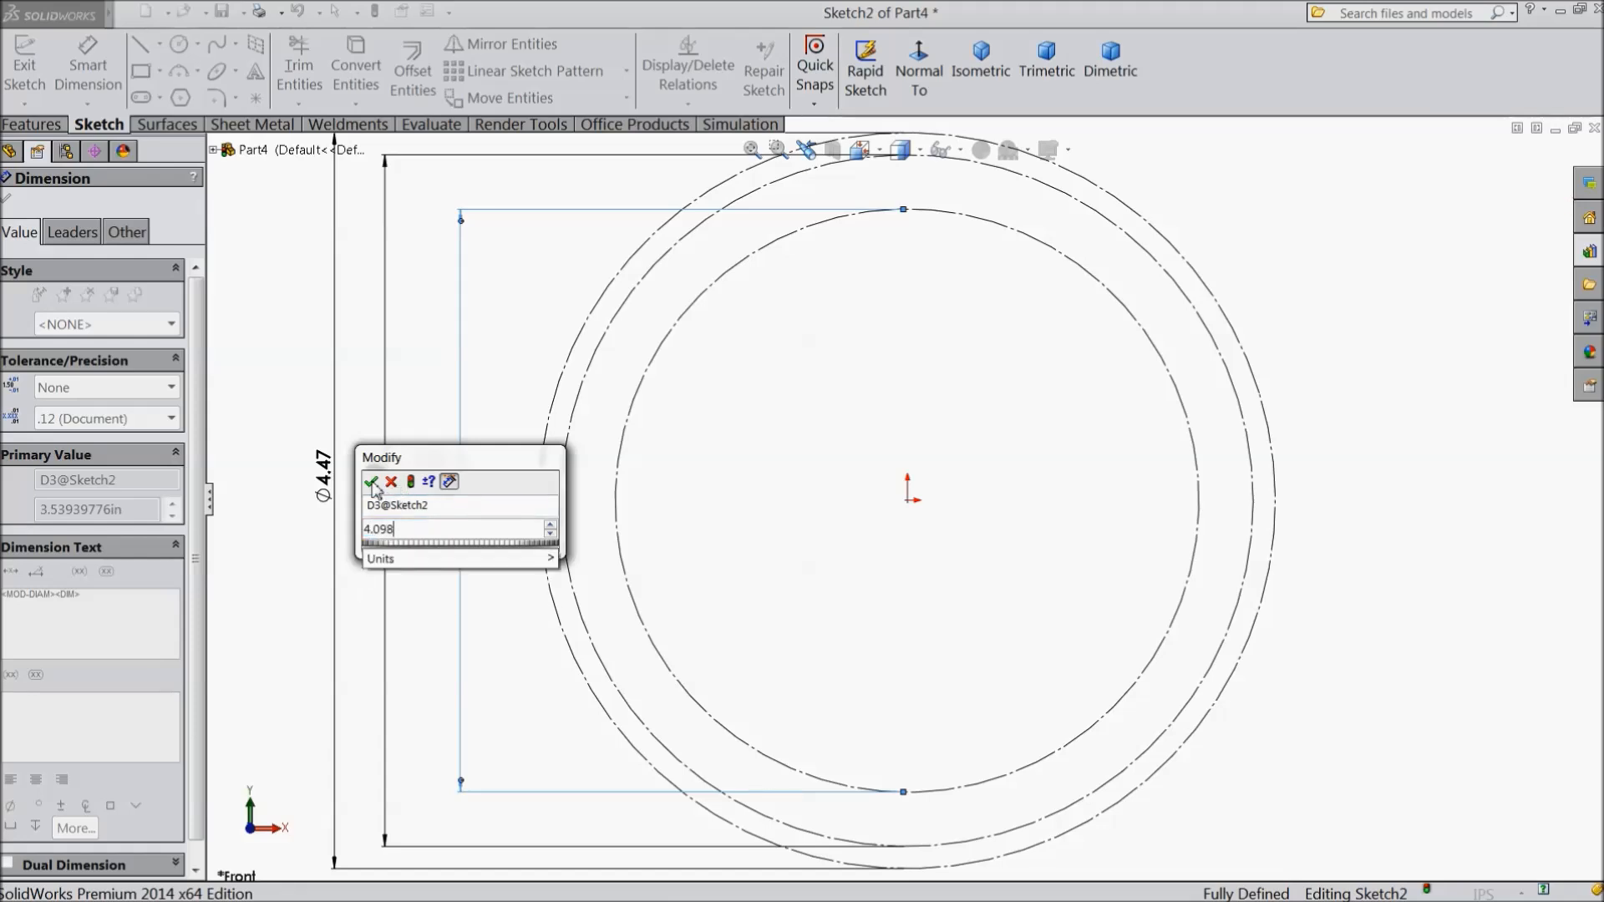
{"action": "left_click", "coordinate": [371, 482]}
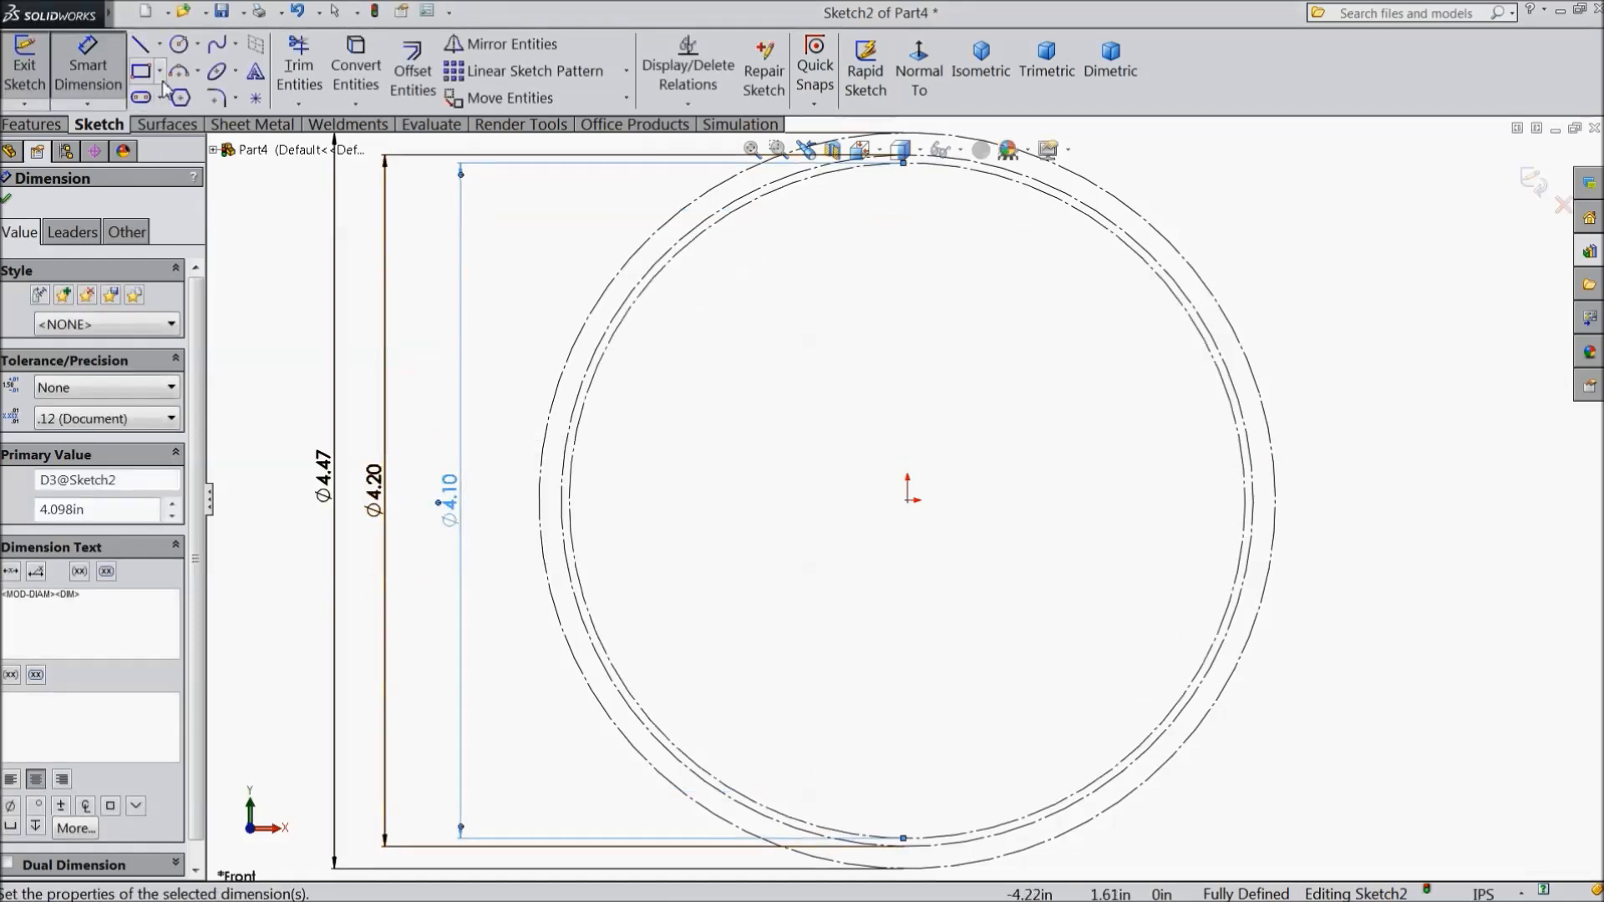
Draw a vertical centerline from the origin up to the outermost construction circle
{"action": "left_click", "coordinate": [159, 44]}
{"action": "left_click", "coordinate": [161, 97]}
{"action": "scroll", "coordinate": [850, 522], "scroll_direction": "up", "scroll_amount": 2}
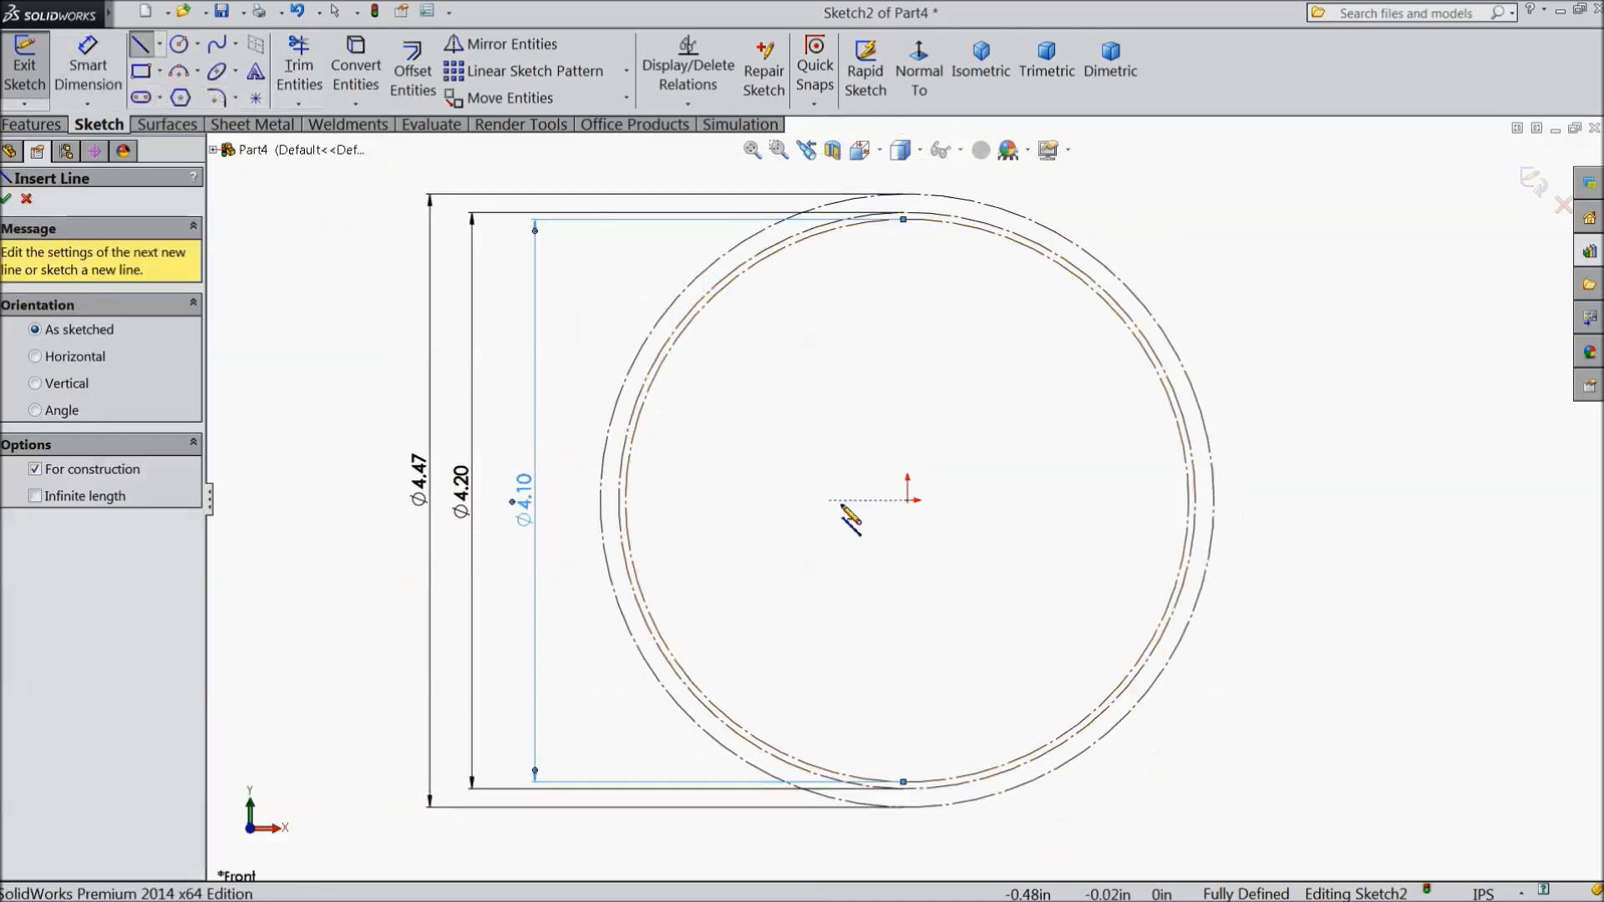
{"action": "left_click", "coordinate": [908, 500]}
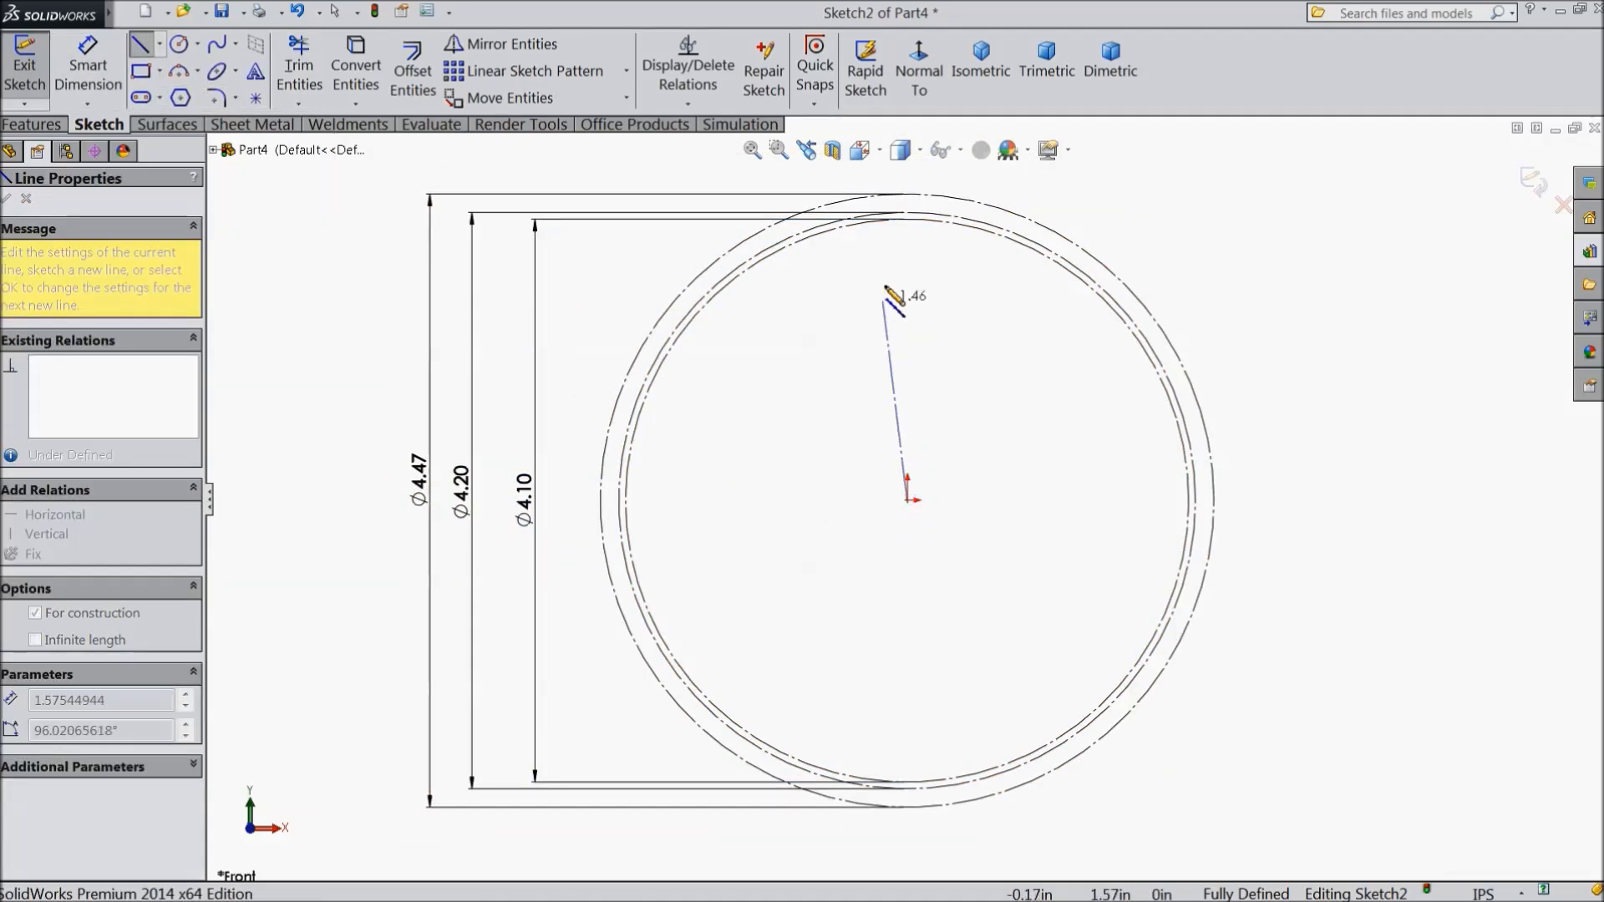
{"action": "left_click", "coordinate": [908, 195]}
{"action": "right_click", "coordinate": [919, 326]}
{"action": "left_click", "coordinate": [976, 182]}
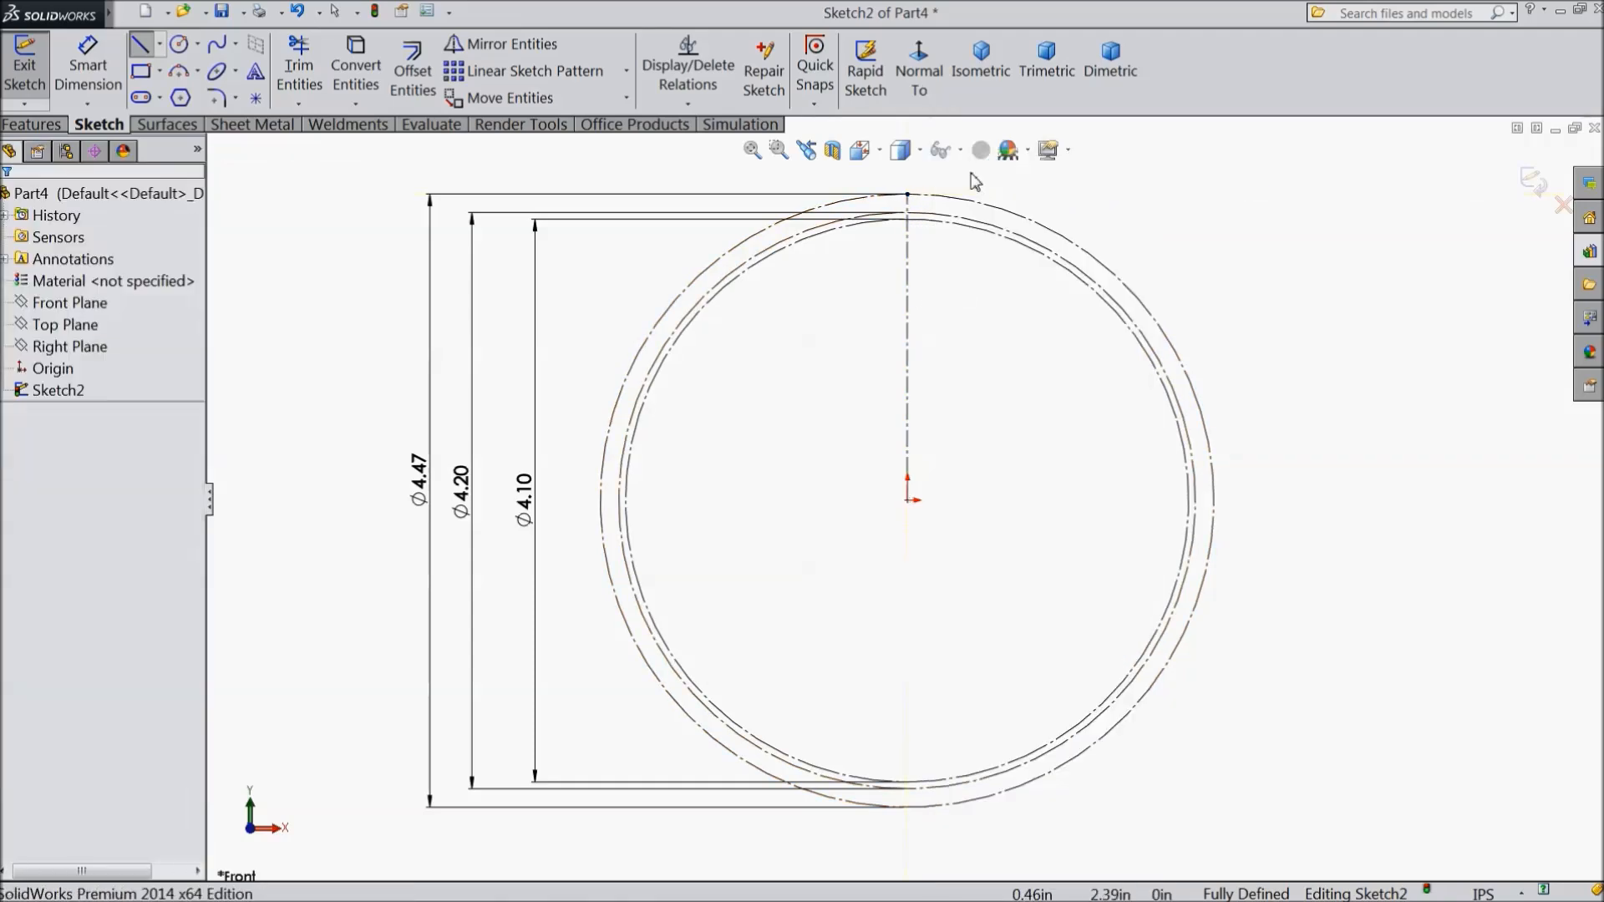
Sketch a circle of about 0.24 in radius centered where the vertical centerline crosses the middle construction circle
{"action": "scroll", "coordinate": [953, 201], "scroll_direction": "down", "scroll_amount": 5}
{"action": "left_click", "coordinate": [177, 45]}
{"action": "left_click_drag", "start_coordinate": [833, 393], "coordinate": [827, 300]}
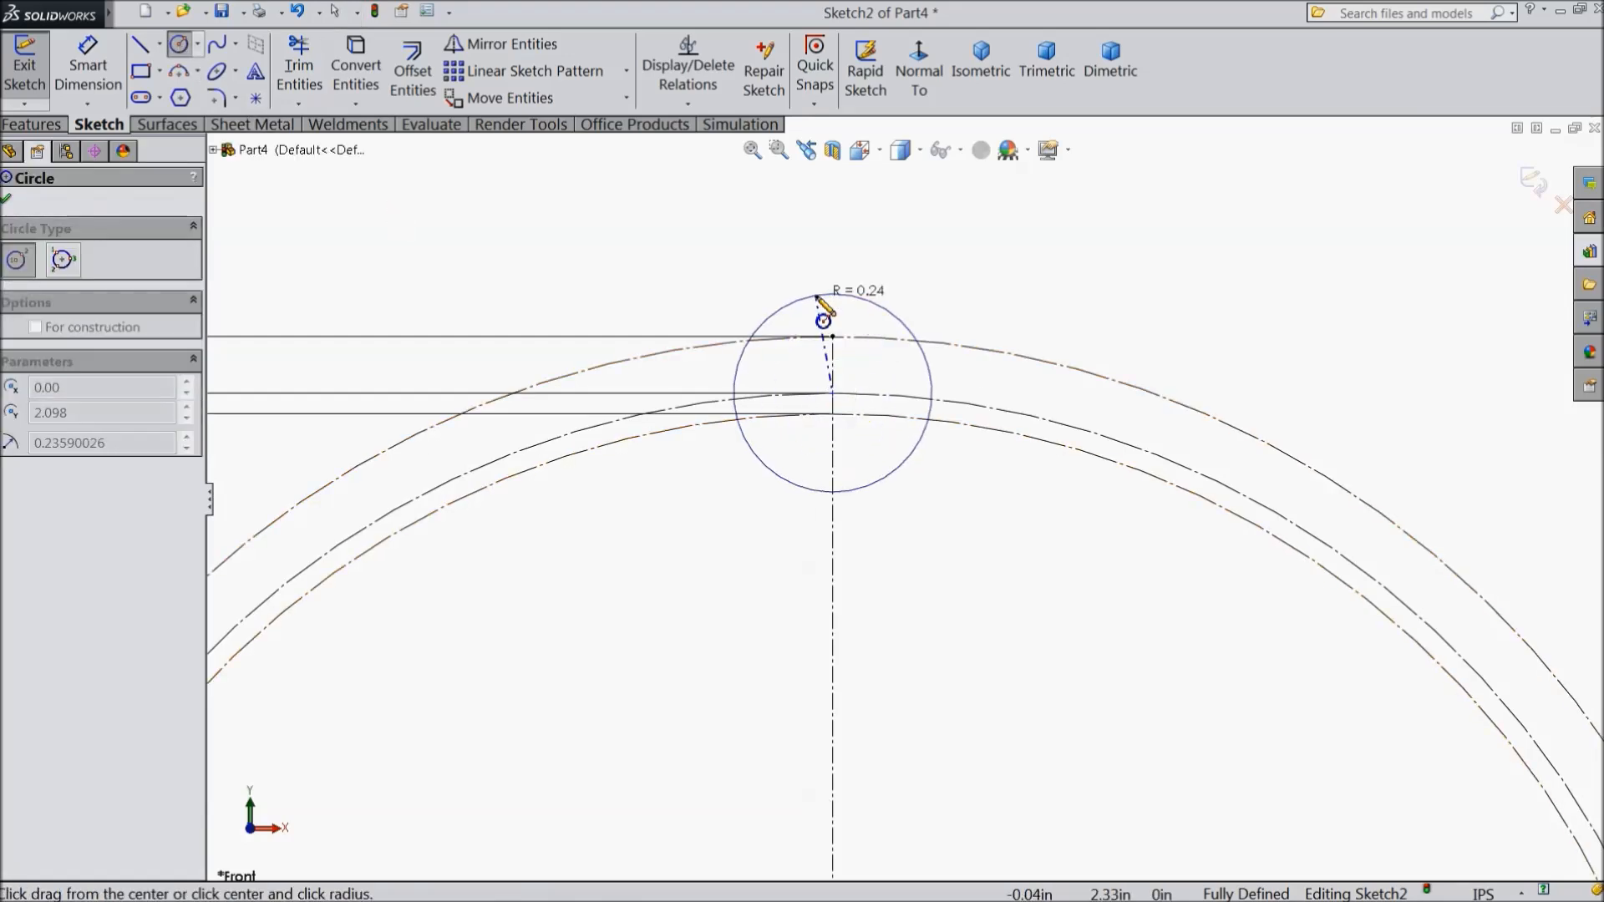
Dimension the small circle on the vertical centerline with a diameter of 0.1585*2 in
{"action": "left_click", "coordinate": [87, 67]}
{"action": "left_click", "coordinate": [771, 319]}
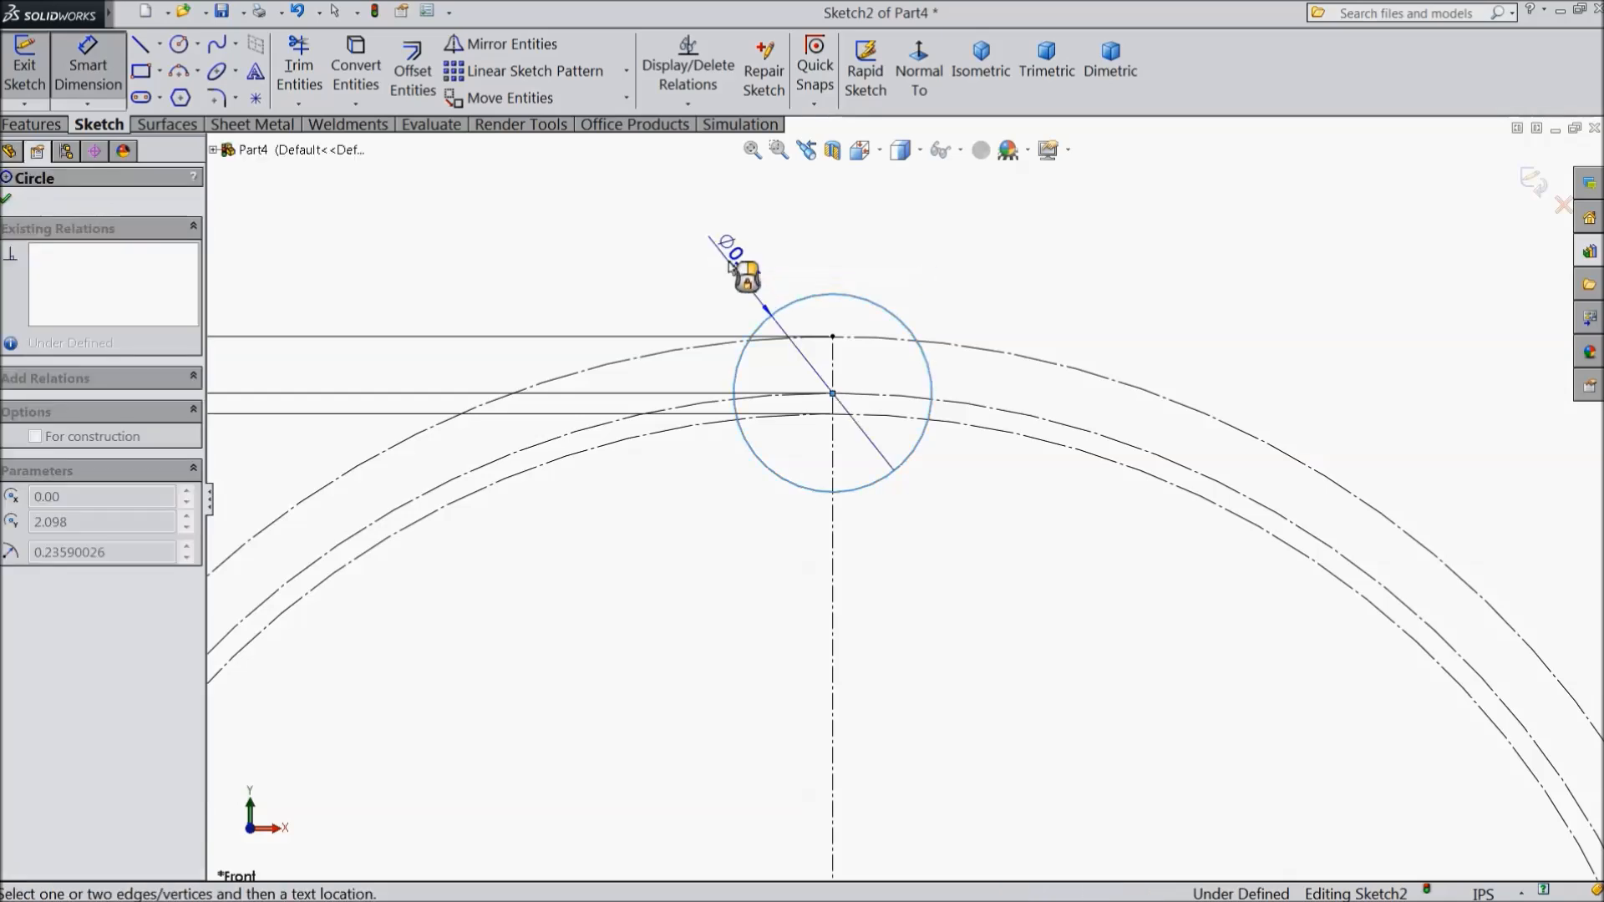
{"action": "left_click", "coordinate": [797, 240]}
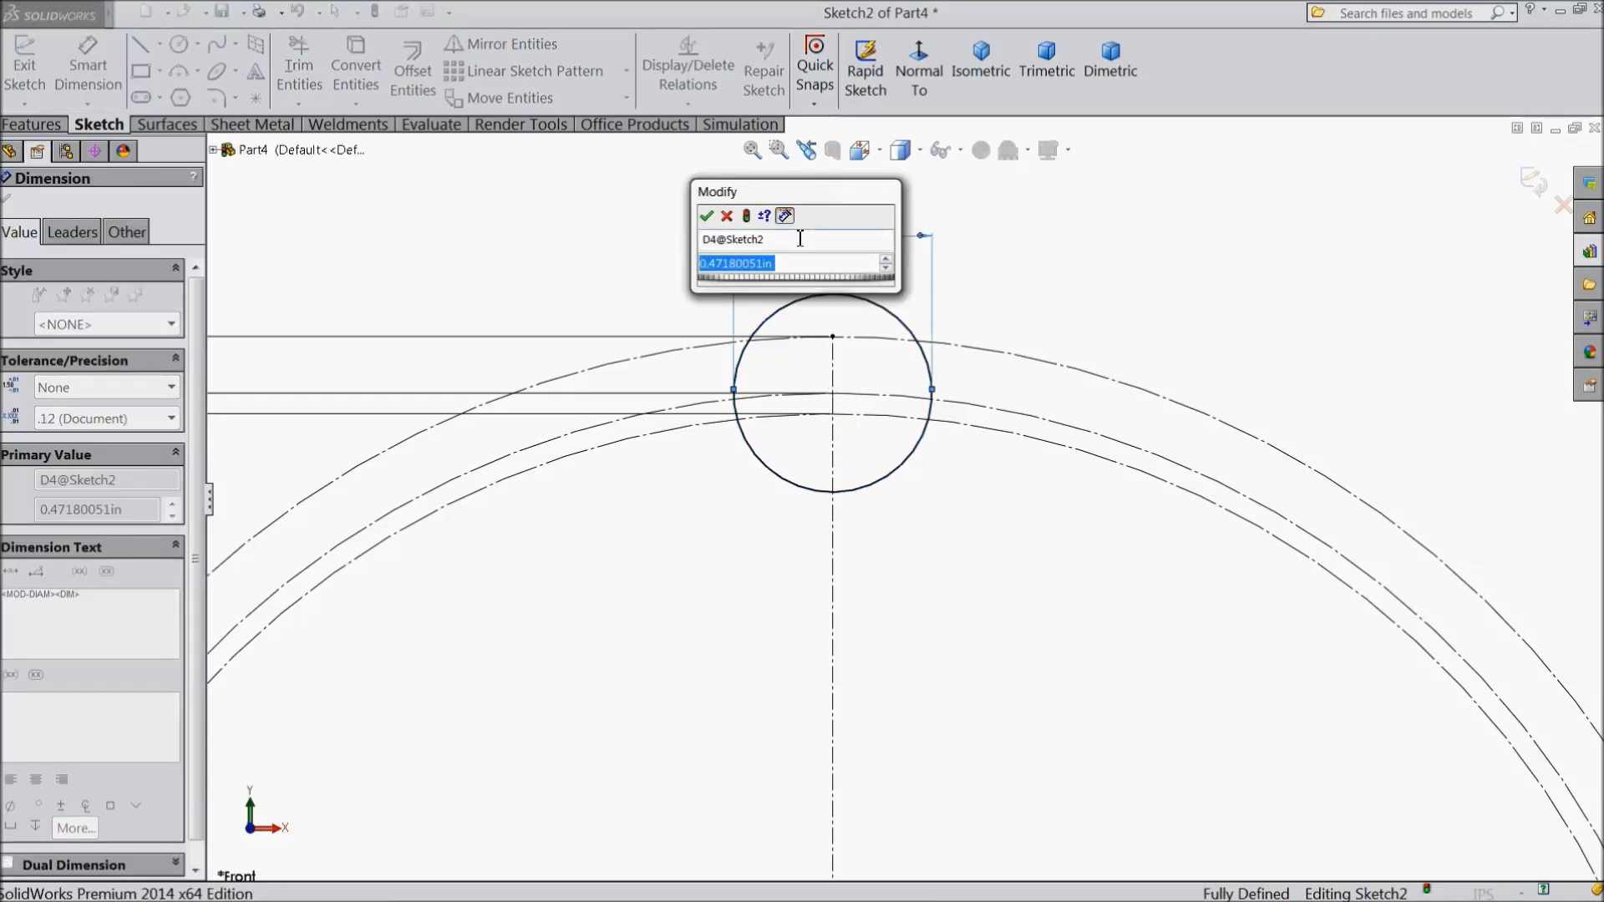
{"action": "type", "text": "0.158"}
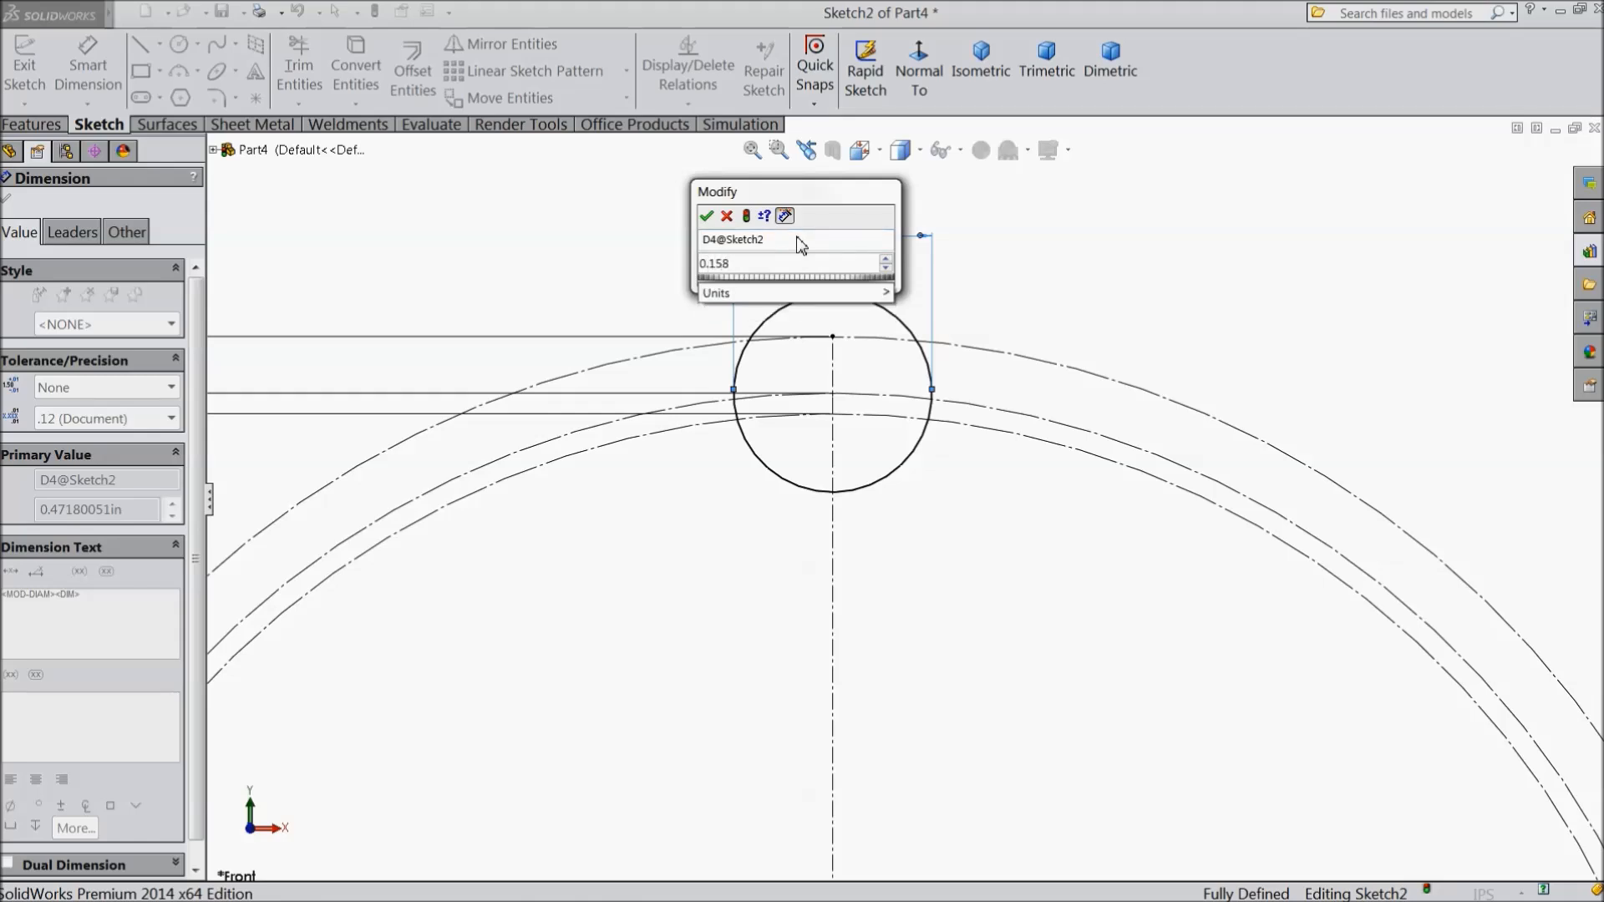
{"action": "type", "text": "5*2"}
{"action": "key", "text": "Return"}
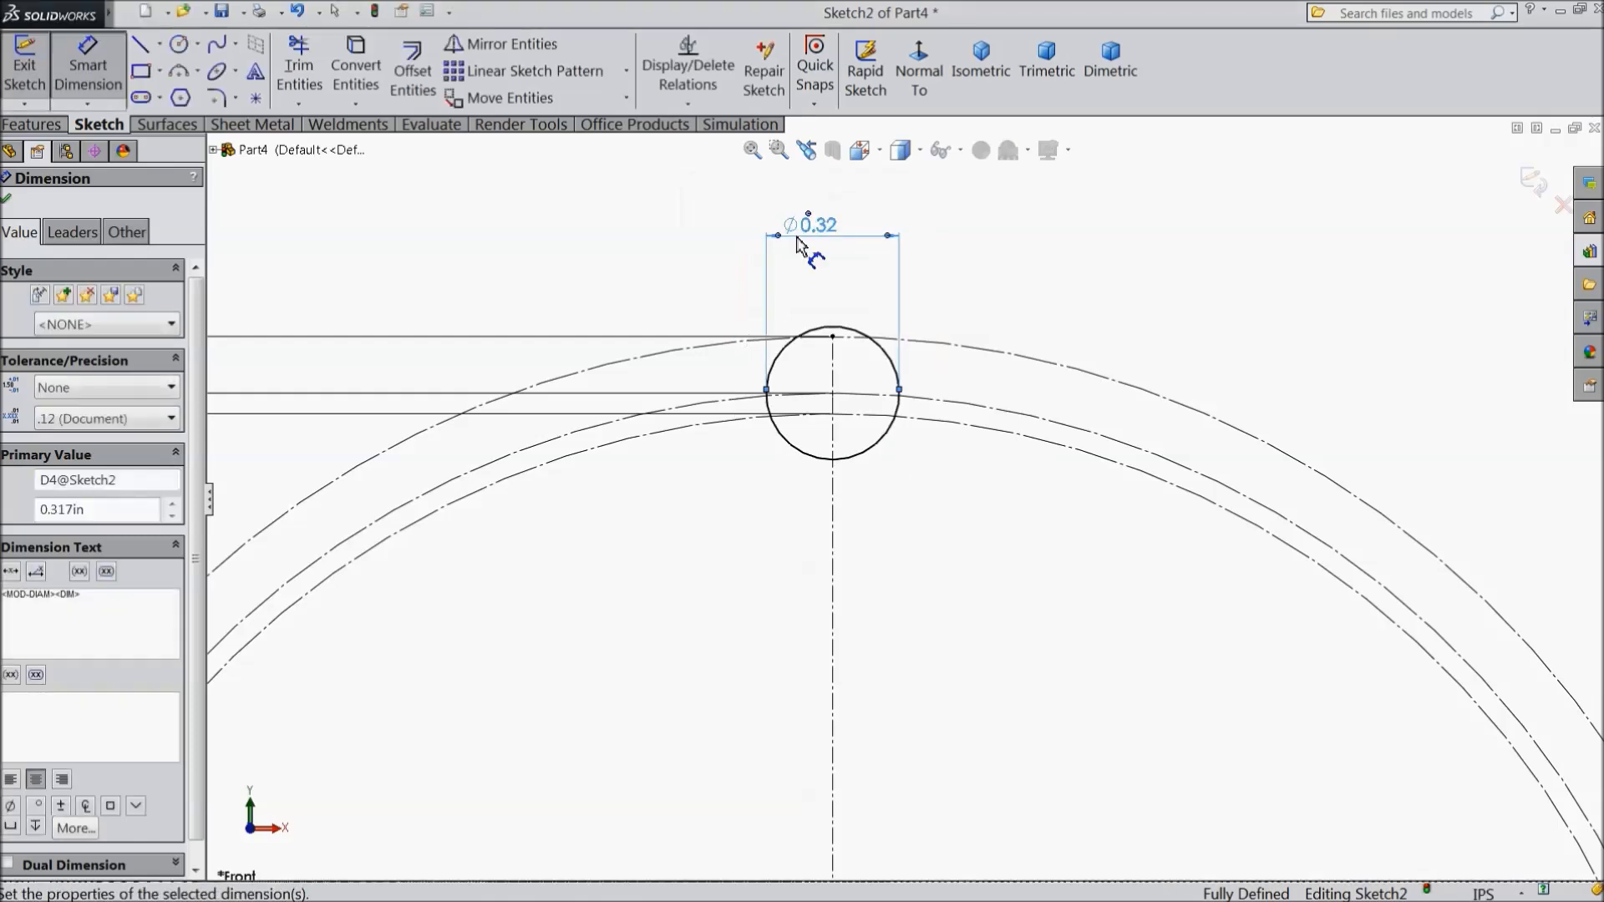
Draw a slanted centerline from the origin to the innermost construction circle, just right of the small circle
{"action": "left_click", "coordinate": [162, 46]}
{"action": "left_click", "coordinate": [184, 93]}
{"action": "key", "text": "z"}
{"action": "key", "text": "z"}
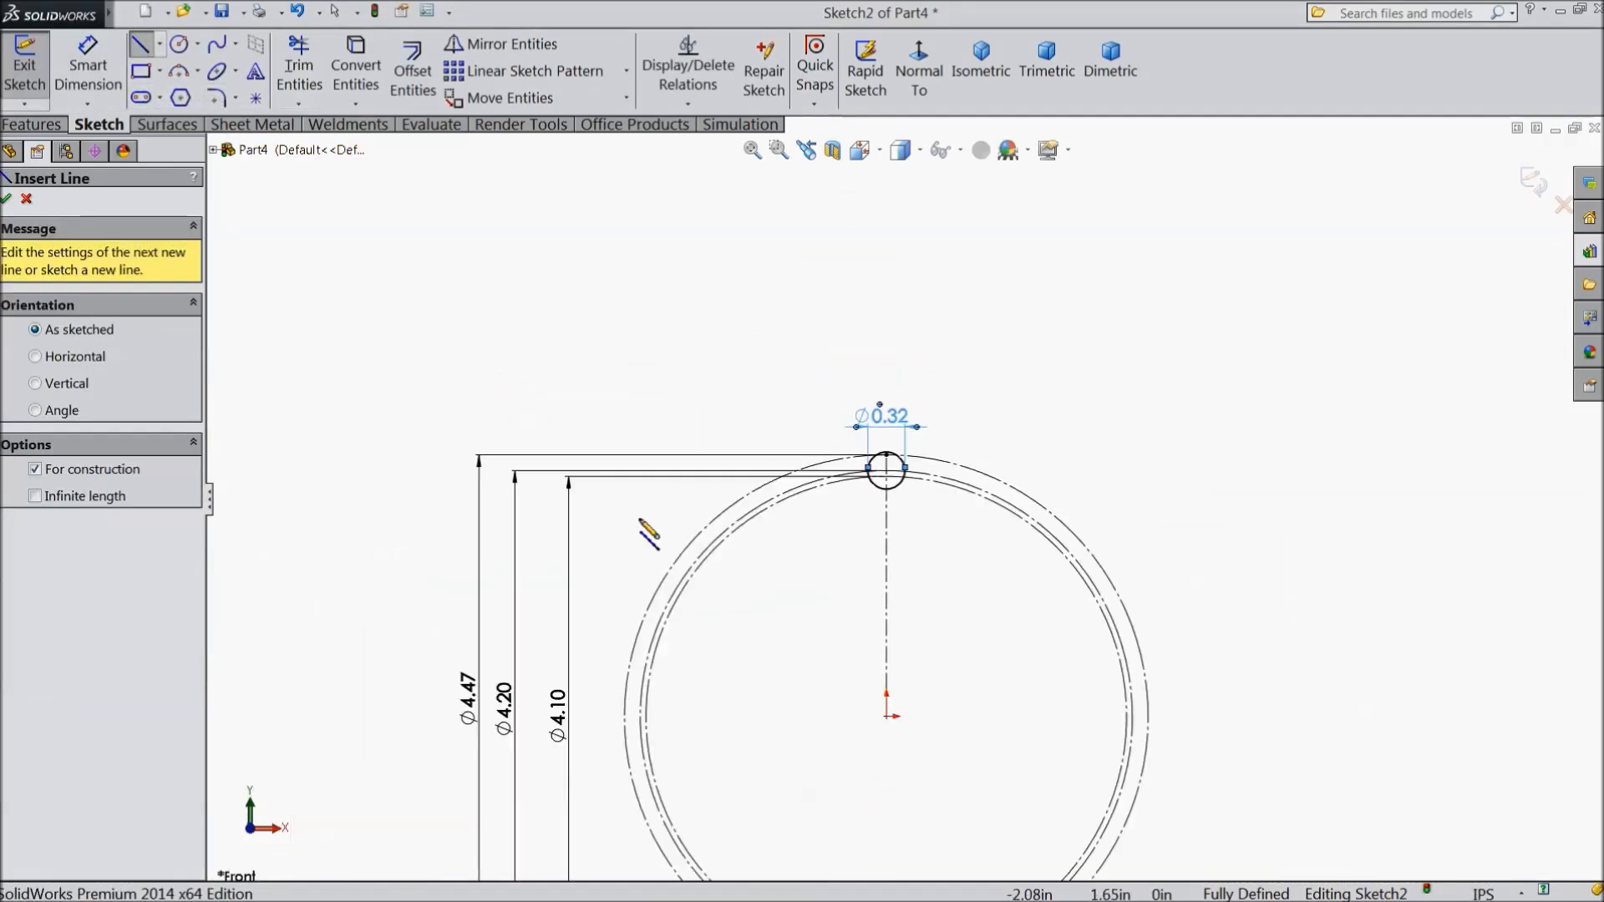
{"action": "left_click", "coordinate": [887, 716]}
{"action": "scroll", "coordinate": [952, 502], "scroll_direction": "down", "scroll_amount": 5}
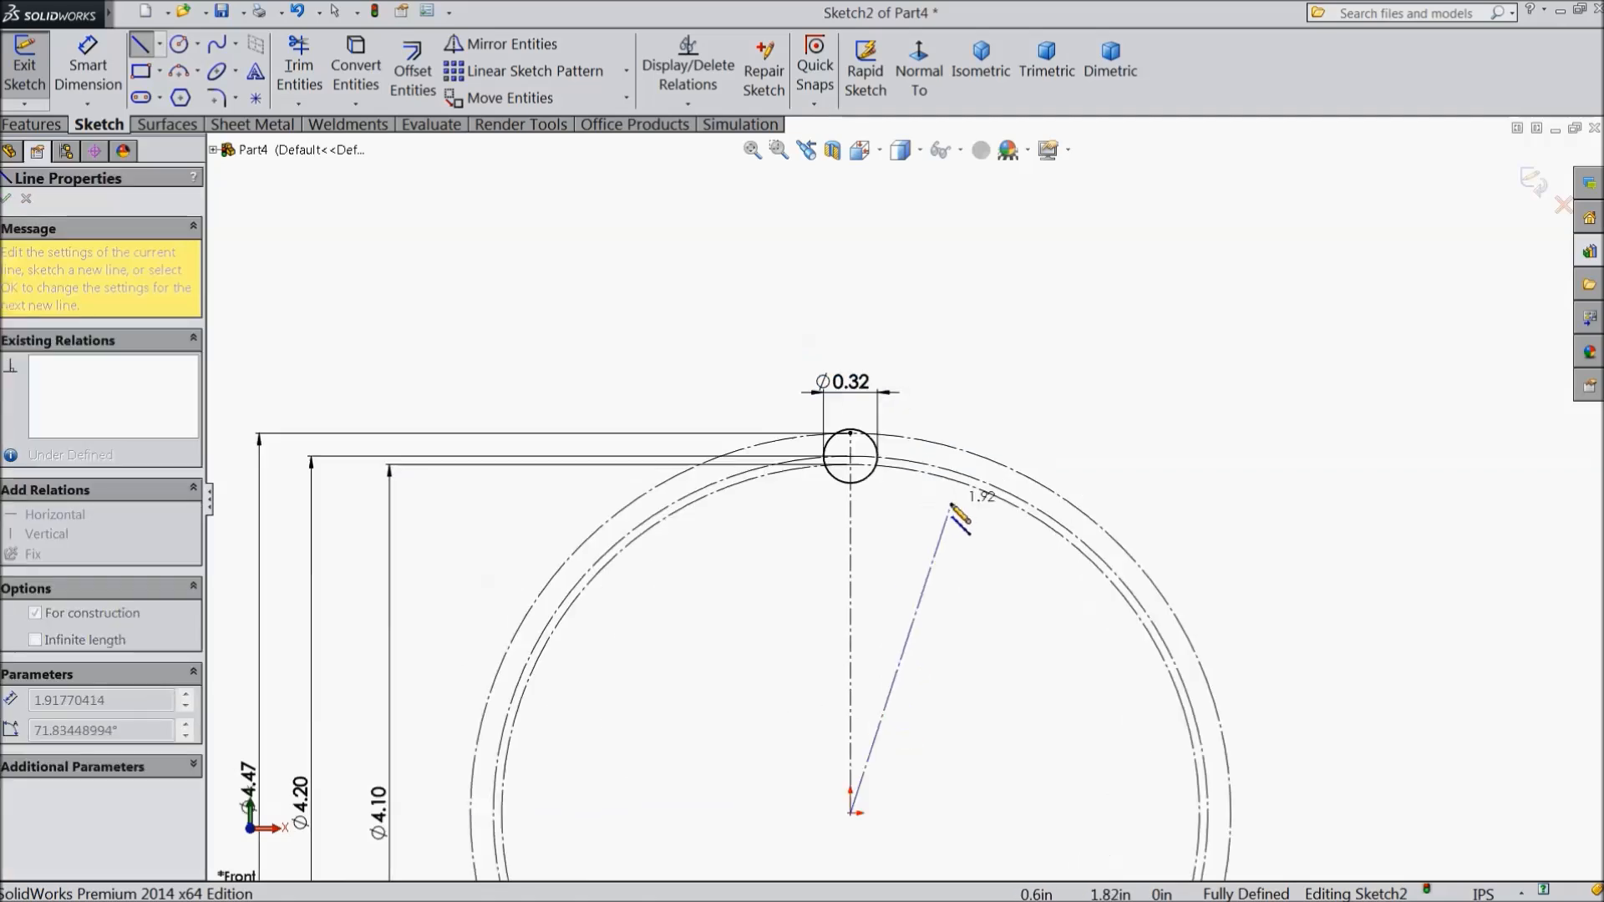
{"action": "left_click", "coordinate": [880, 423]}
{"action": "right_click", "coordinate": [909, 483]}
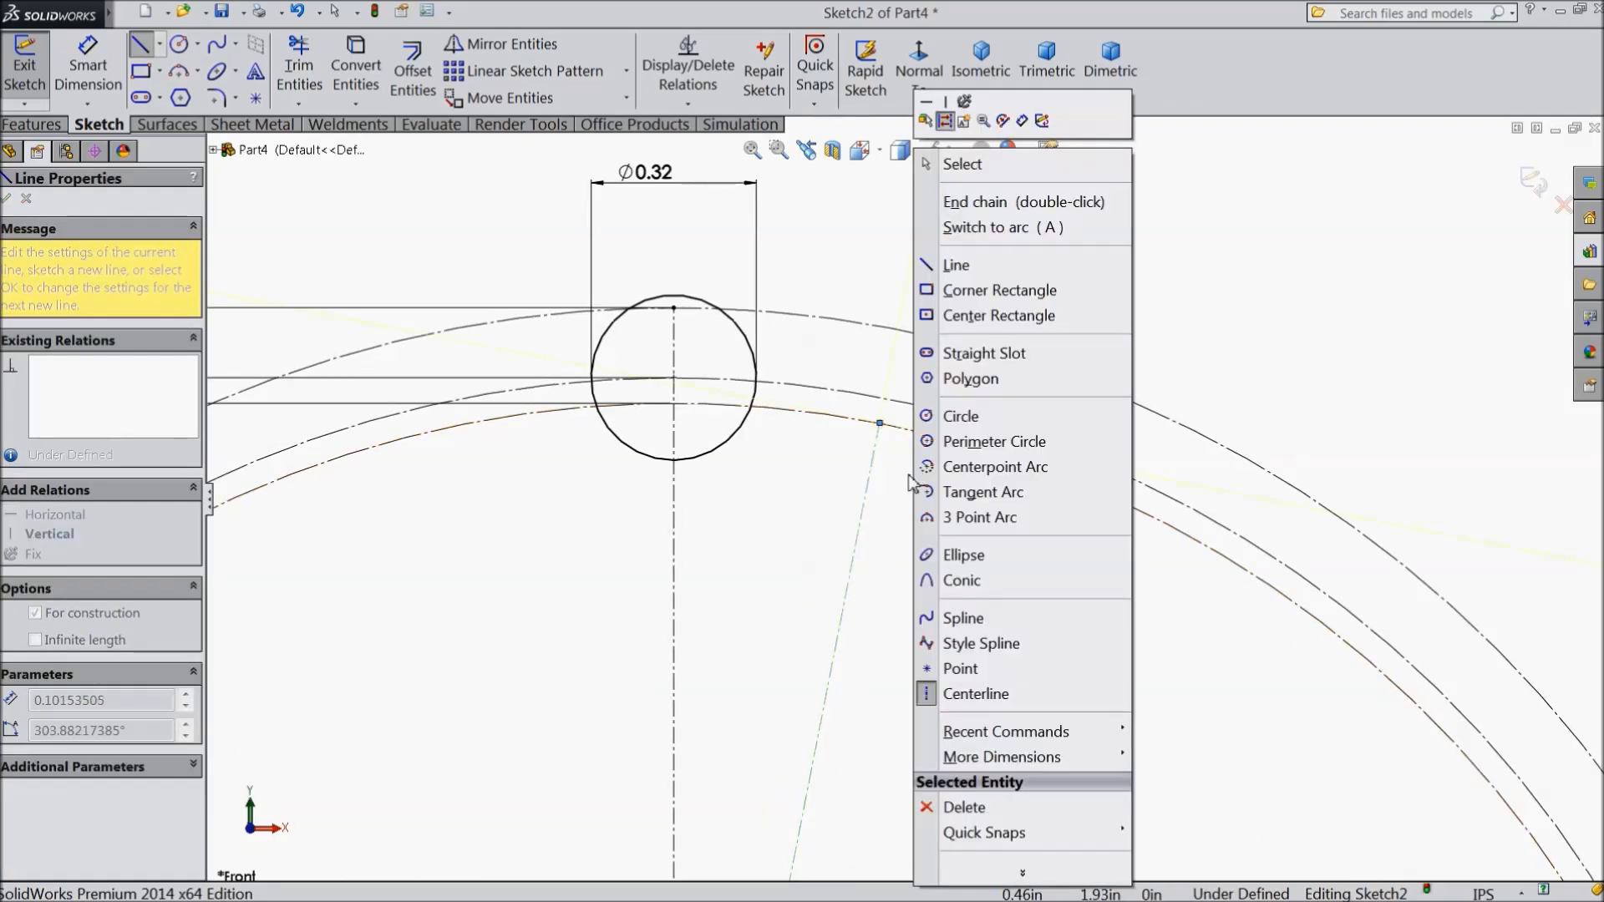
{"action": "left_click", "coordinate": [961, 164]}
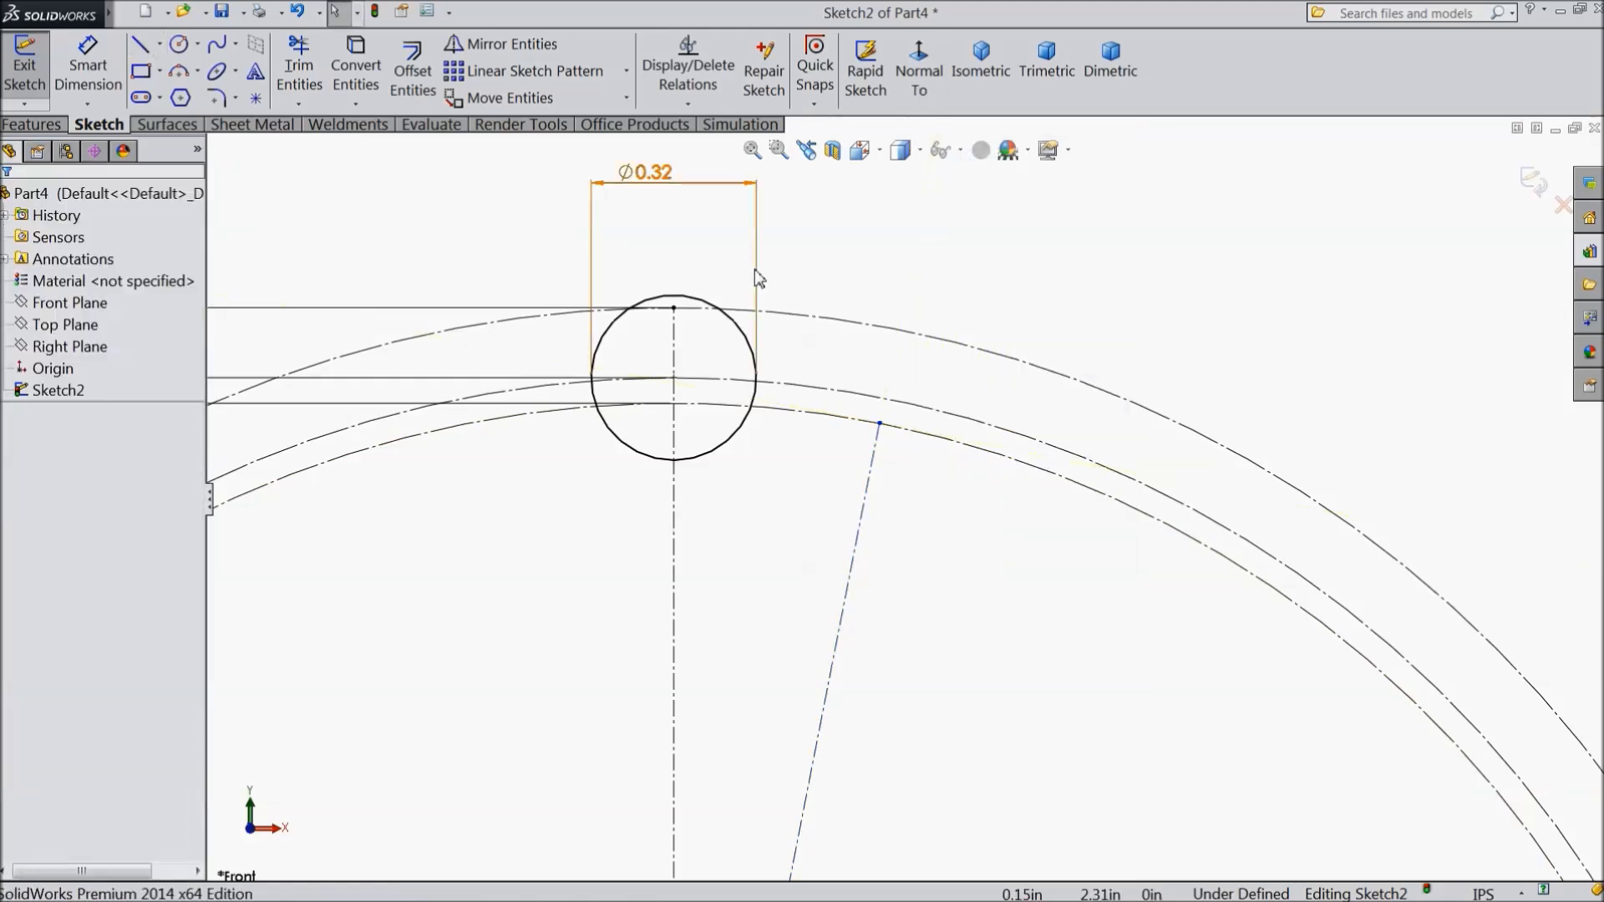
Sketch a circle of about 0.22 in radius centered on the upper end of the slanted centerline
{"action": "left_click", "coordinate": [179, 44]}
{"action": "left_click", "coordinate": [879, 423]}
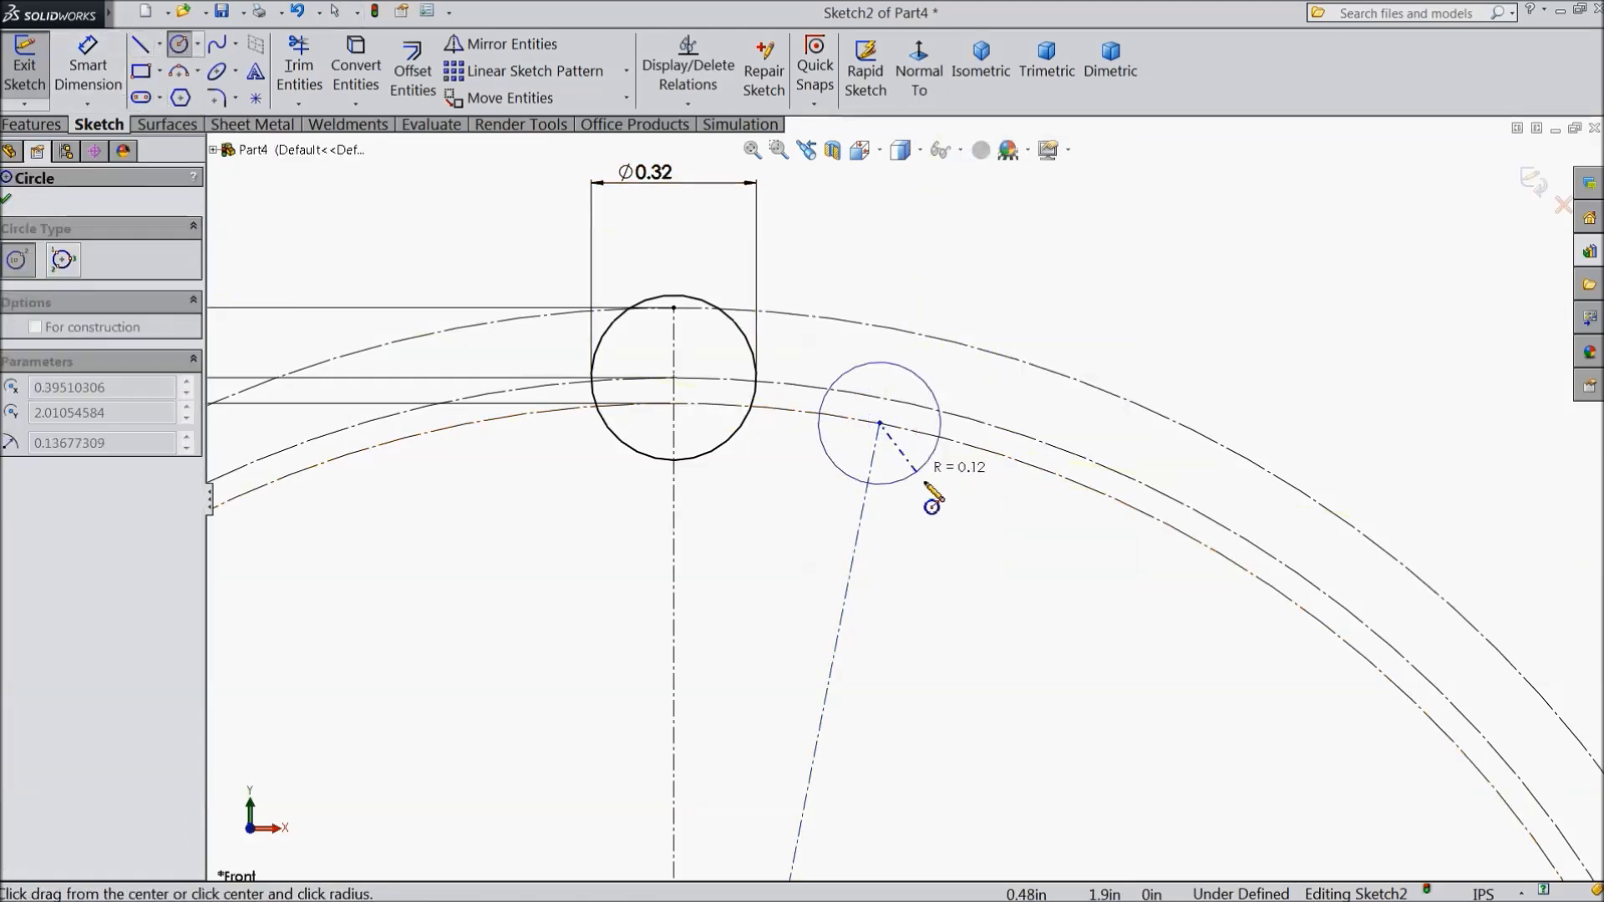
{"action": "left_click", "coordinate": [951, 530]}
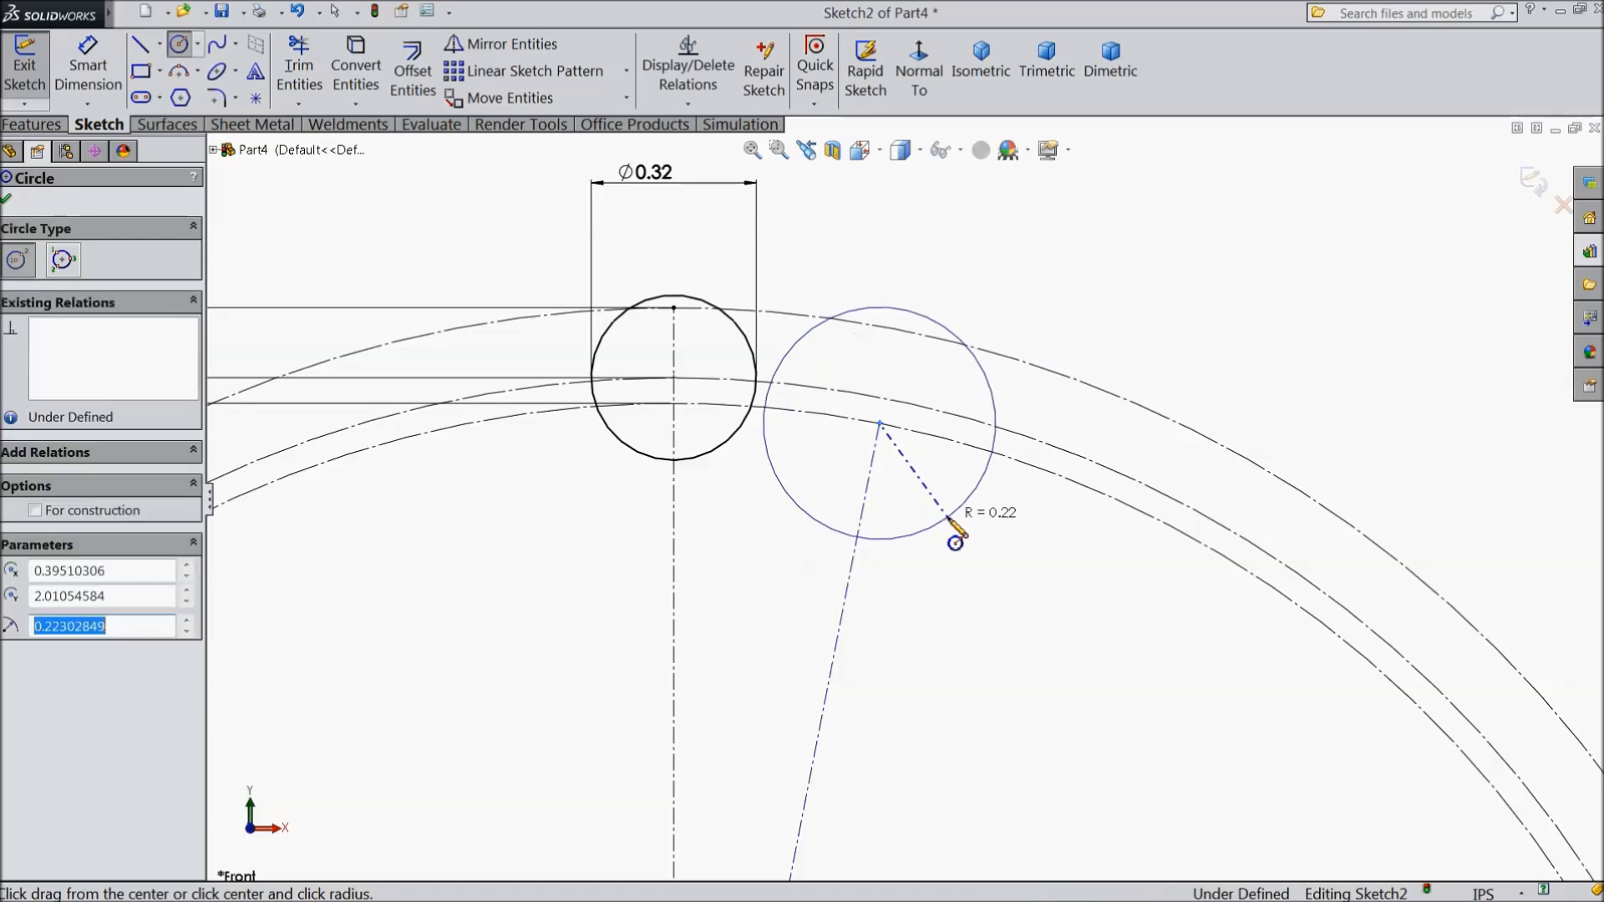
Dimension the circle at the end of the slanted centerline with a diameter of 0.22957688*2 in
{"action": "left_click", "coordinate": [104, 77]}
{"action": "left_click", "coordinate": [951, 330]}
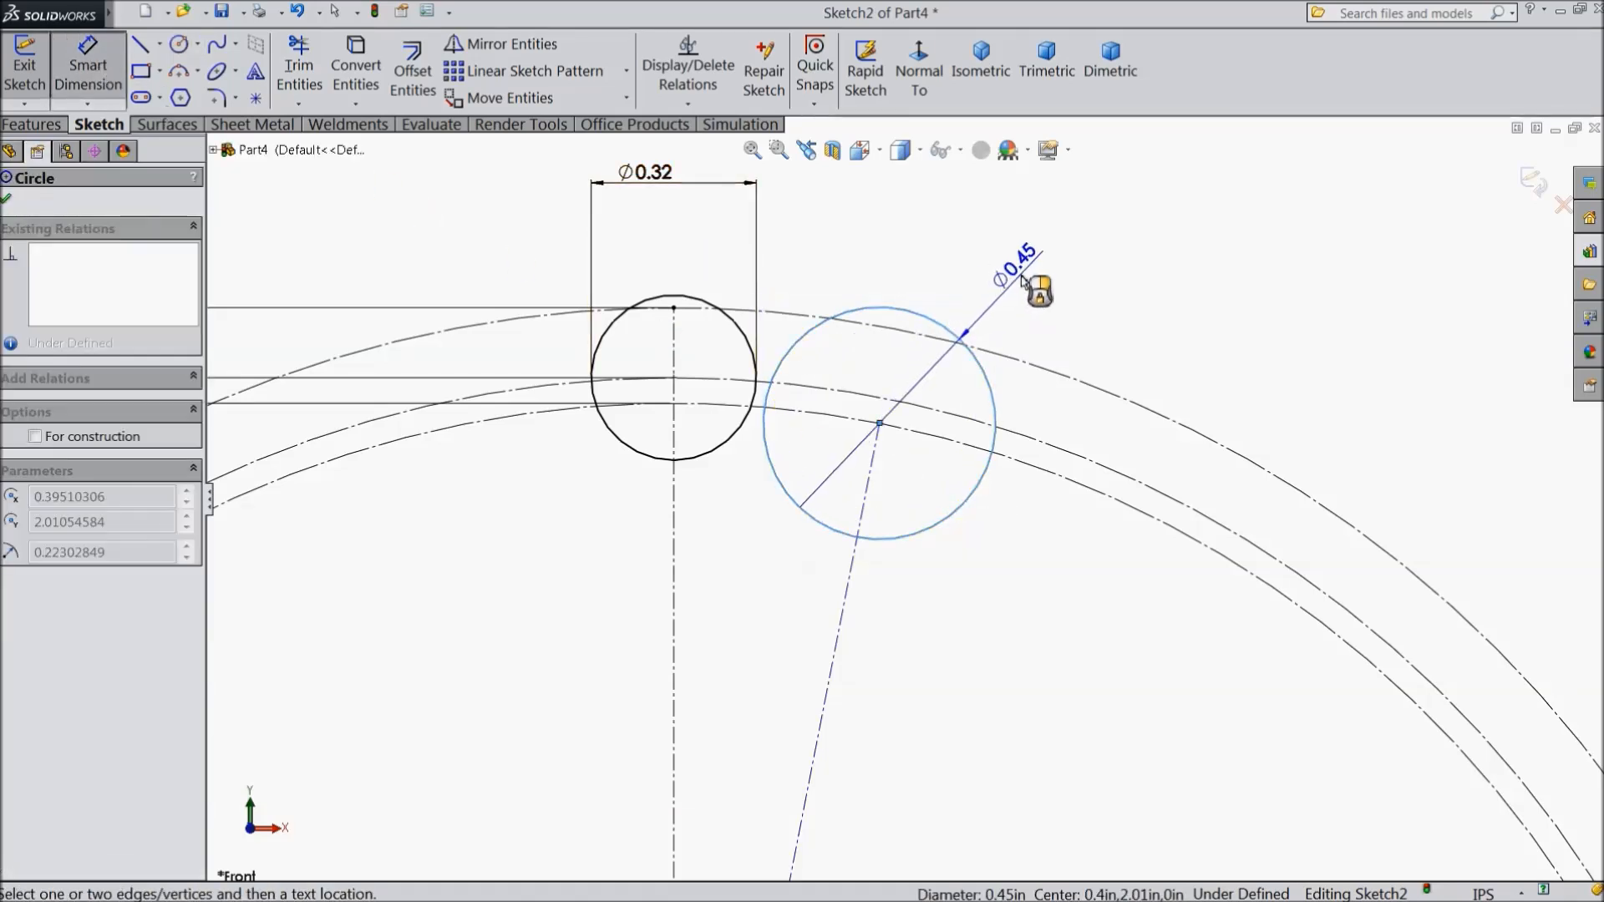
{"action": "left_click", "coordinate": [1034, 267]}
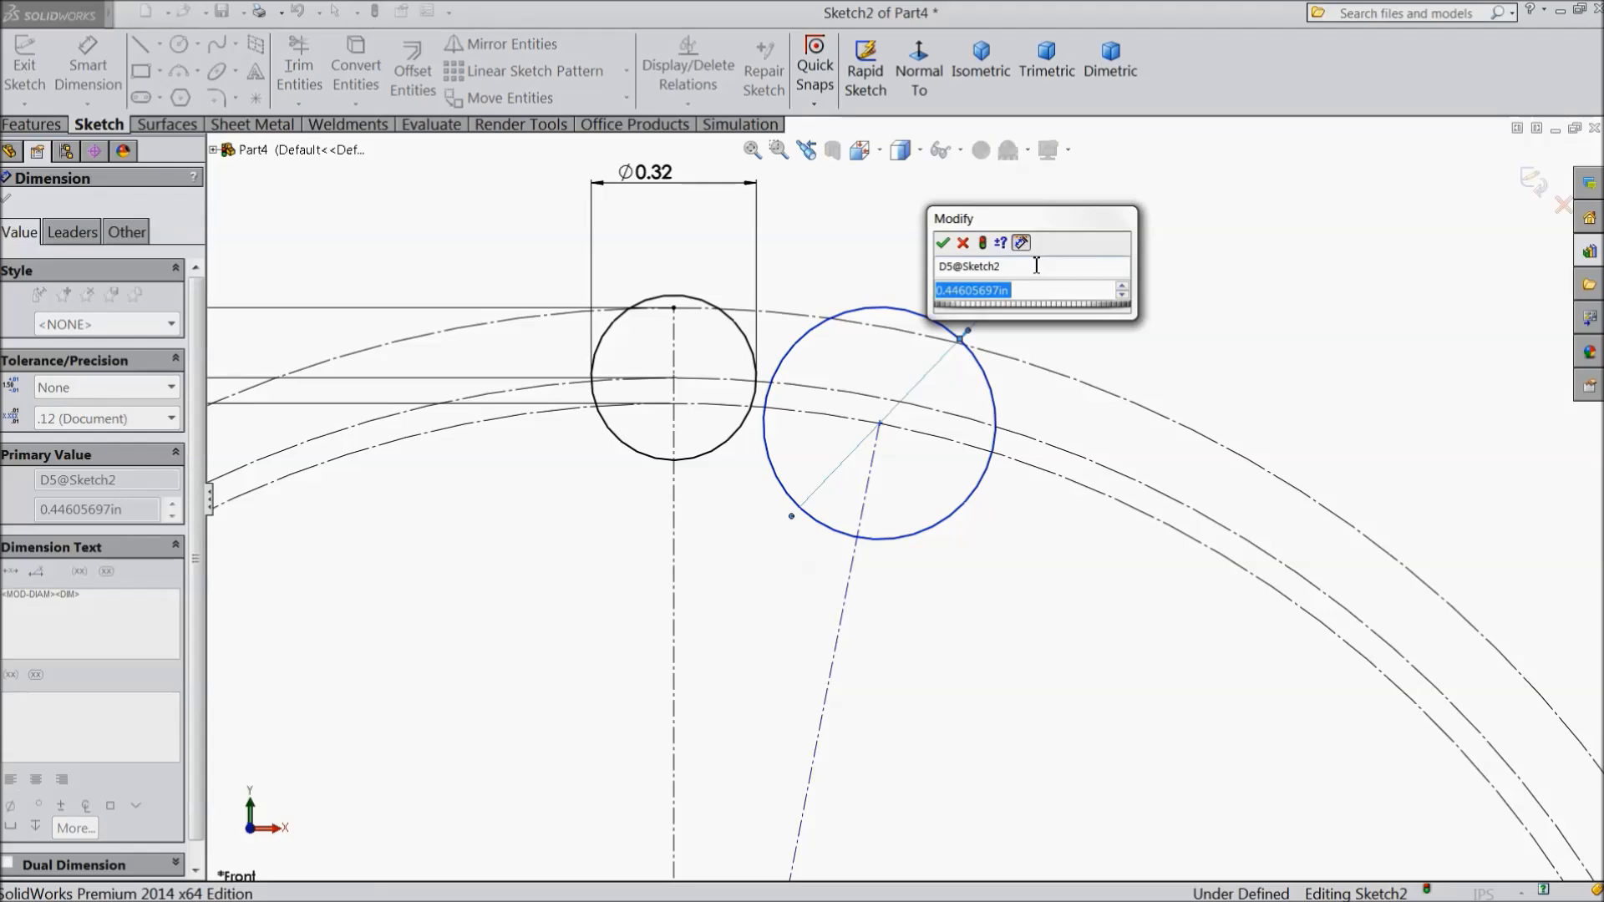
{"action": "type", "text": "0.2295"}
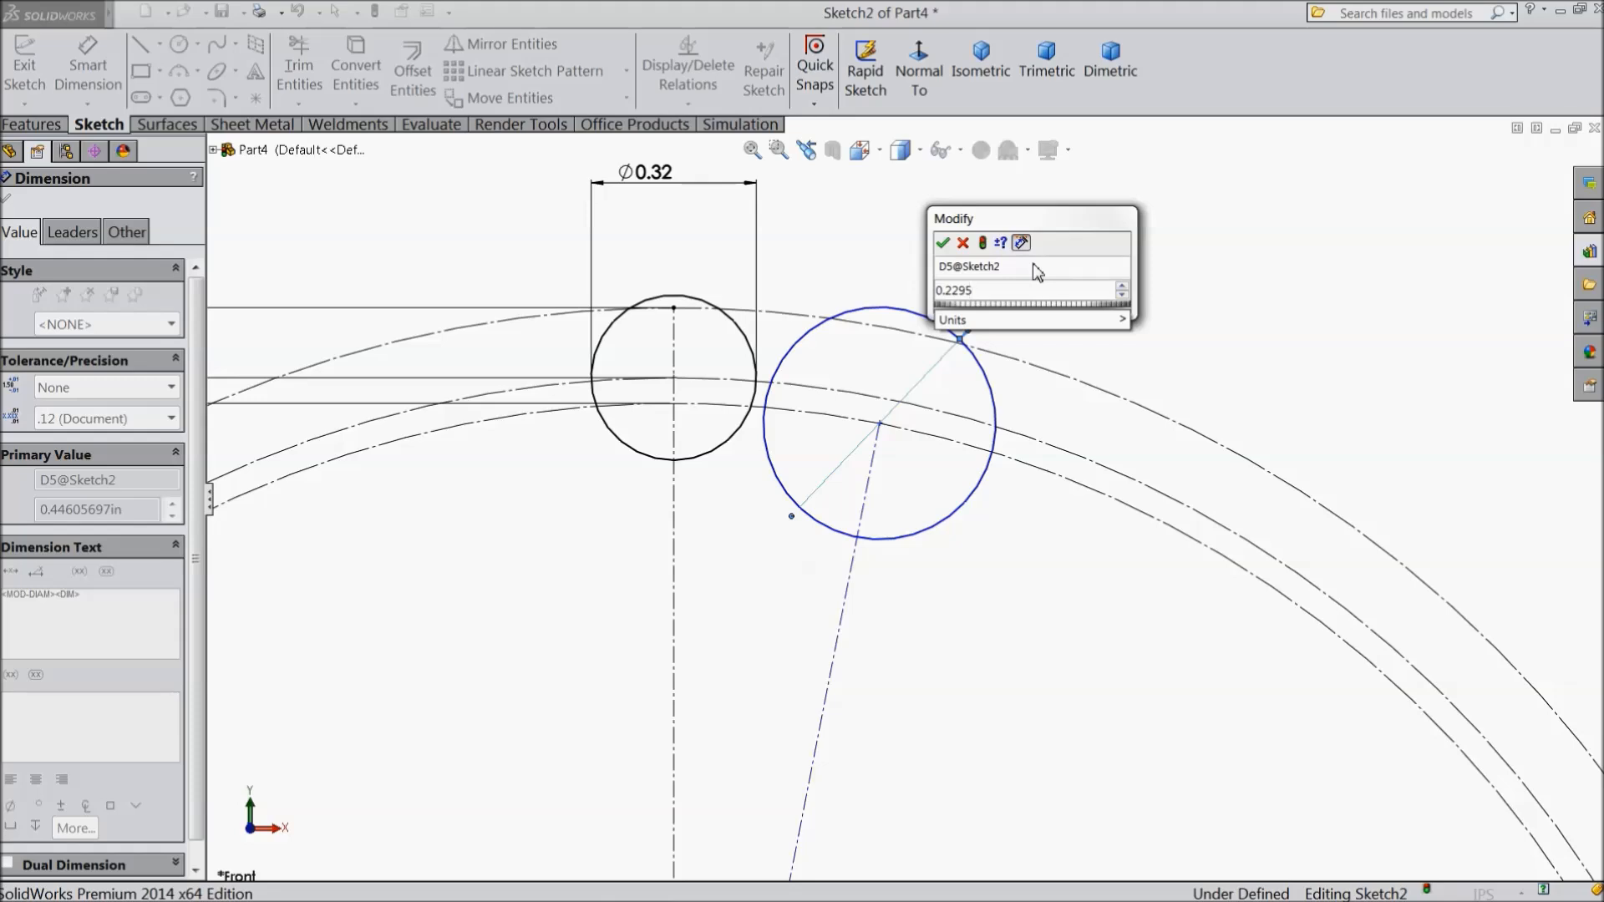
{"action": "type", "text": "7688\""}
{"action": "type", "text": "2"}
{"action": "left_click", "coordinate": [942, 243]}
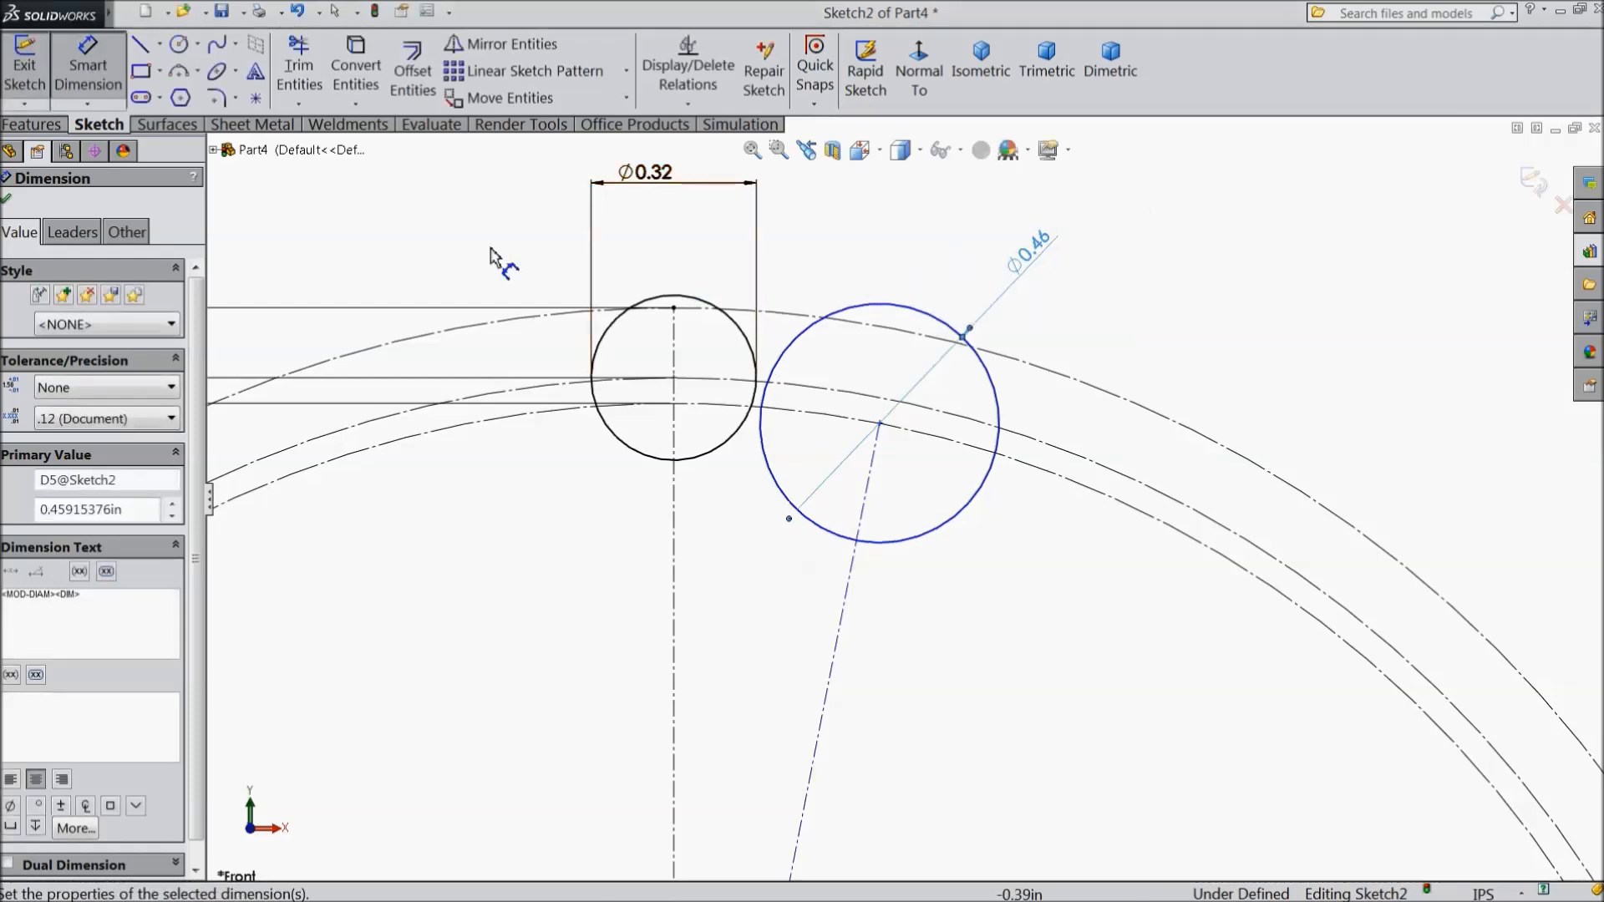
{"action": "left_click", "coordinate": [12, 200]}
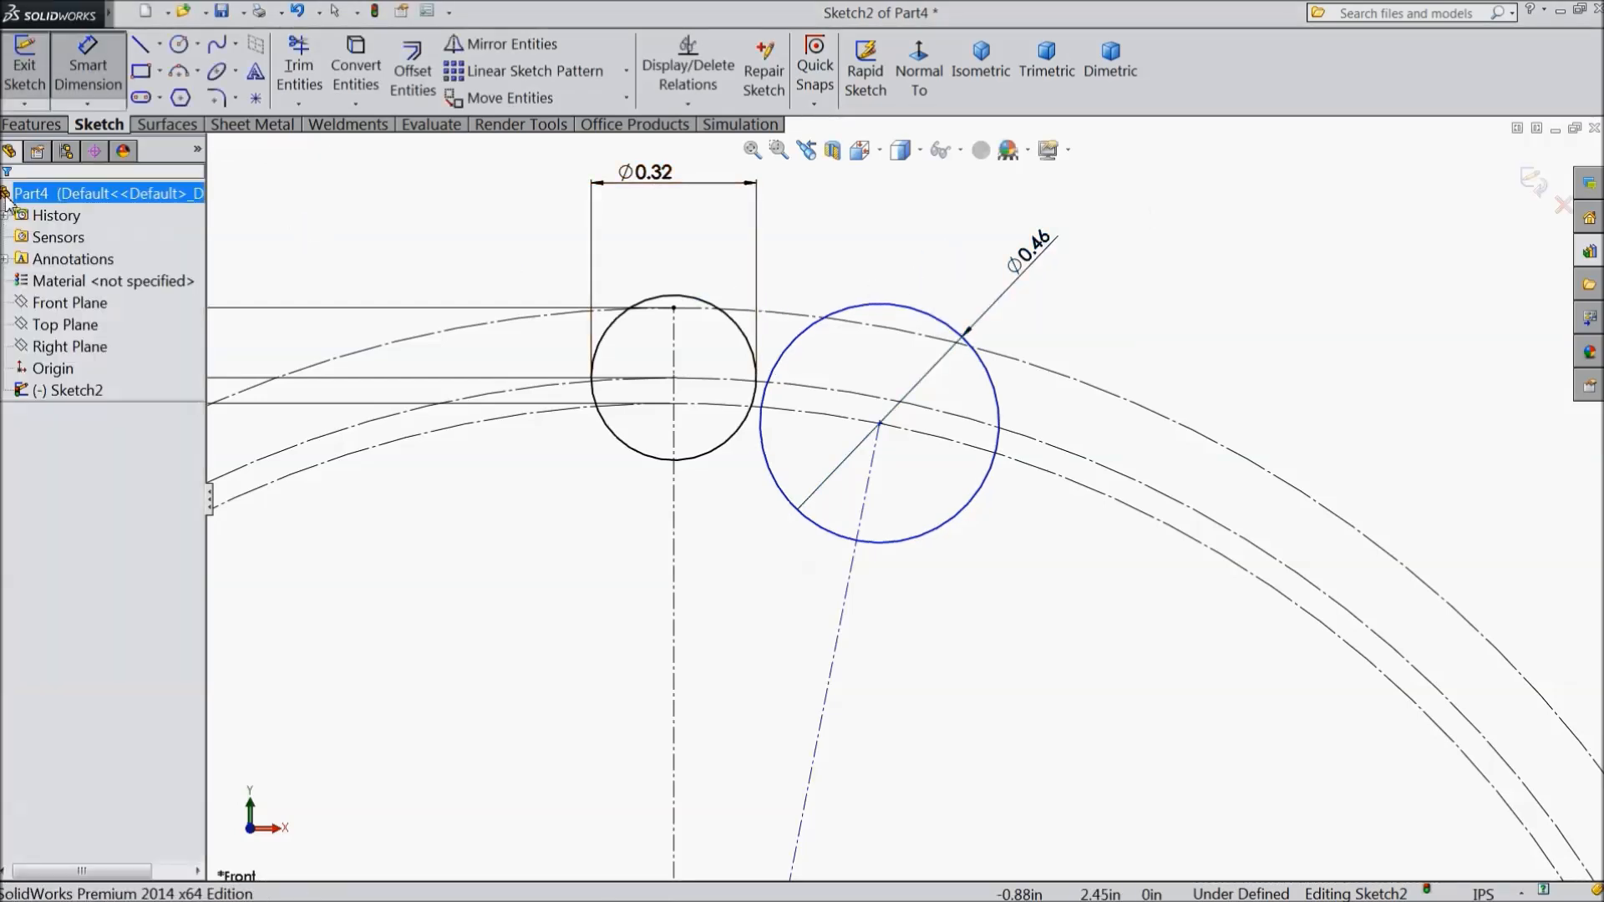
Make the circle on the slanted centerline tangent to the small circle on the vertical centerline
{"action": "left_click", "coordinate": [782, 364]}
{"action": "left_click", "coordinate": [754, 359], "text": "ctrl"}
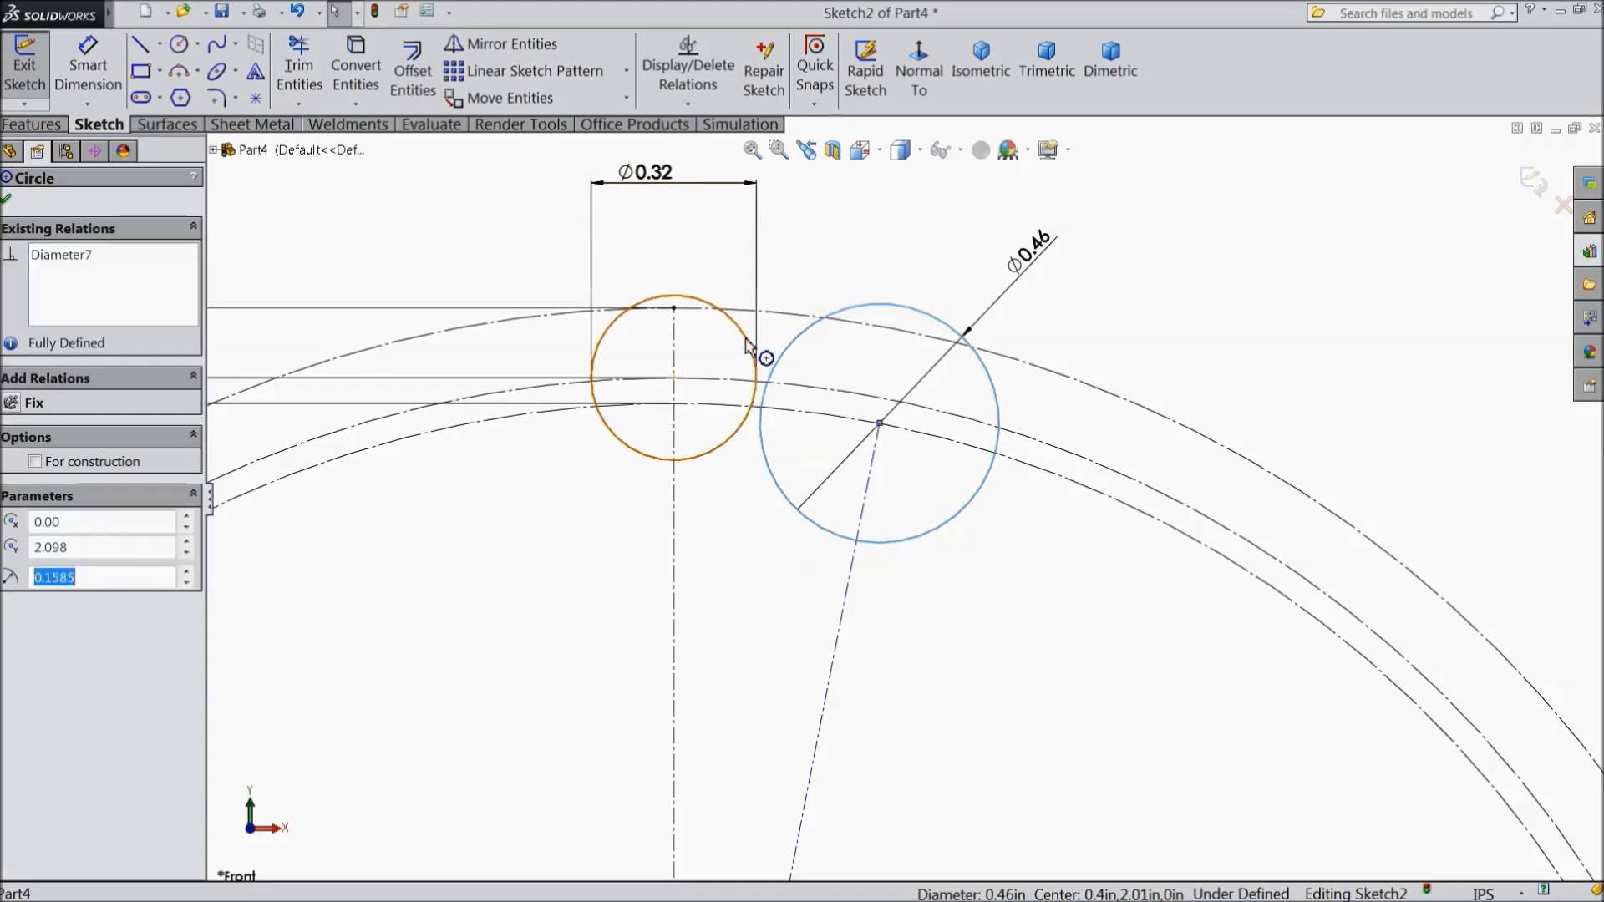
{"action": "left_click", "coordinate": [810, 266]}
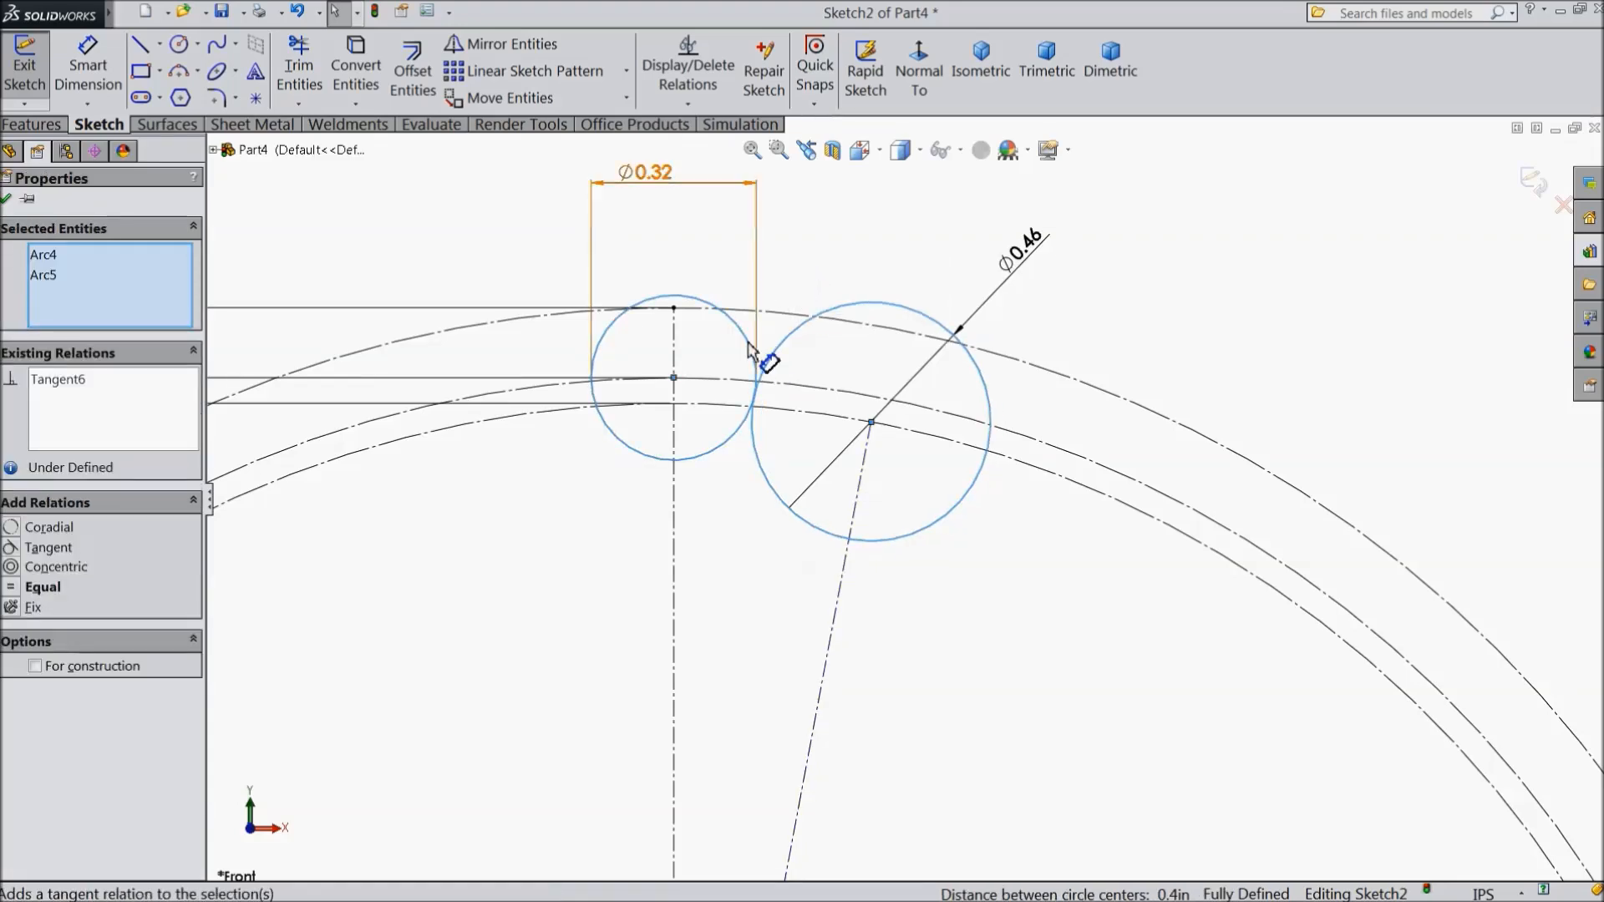
{"action": "left_click", "coordinate": [10, 199]}
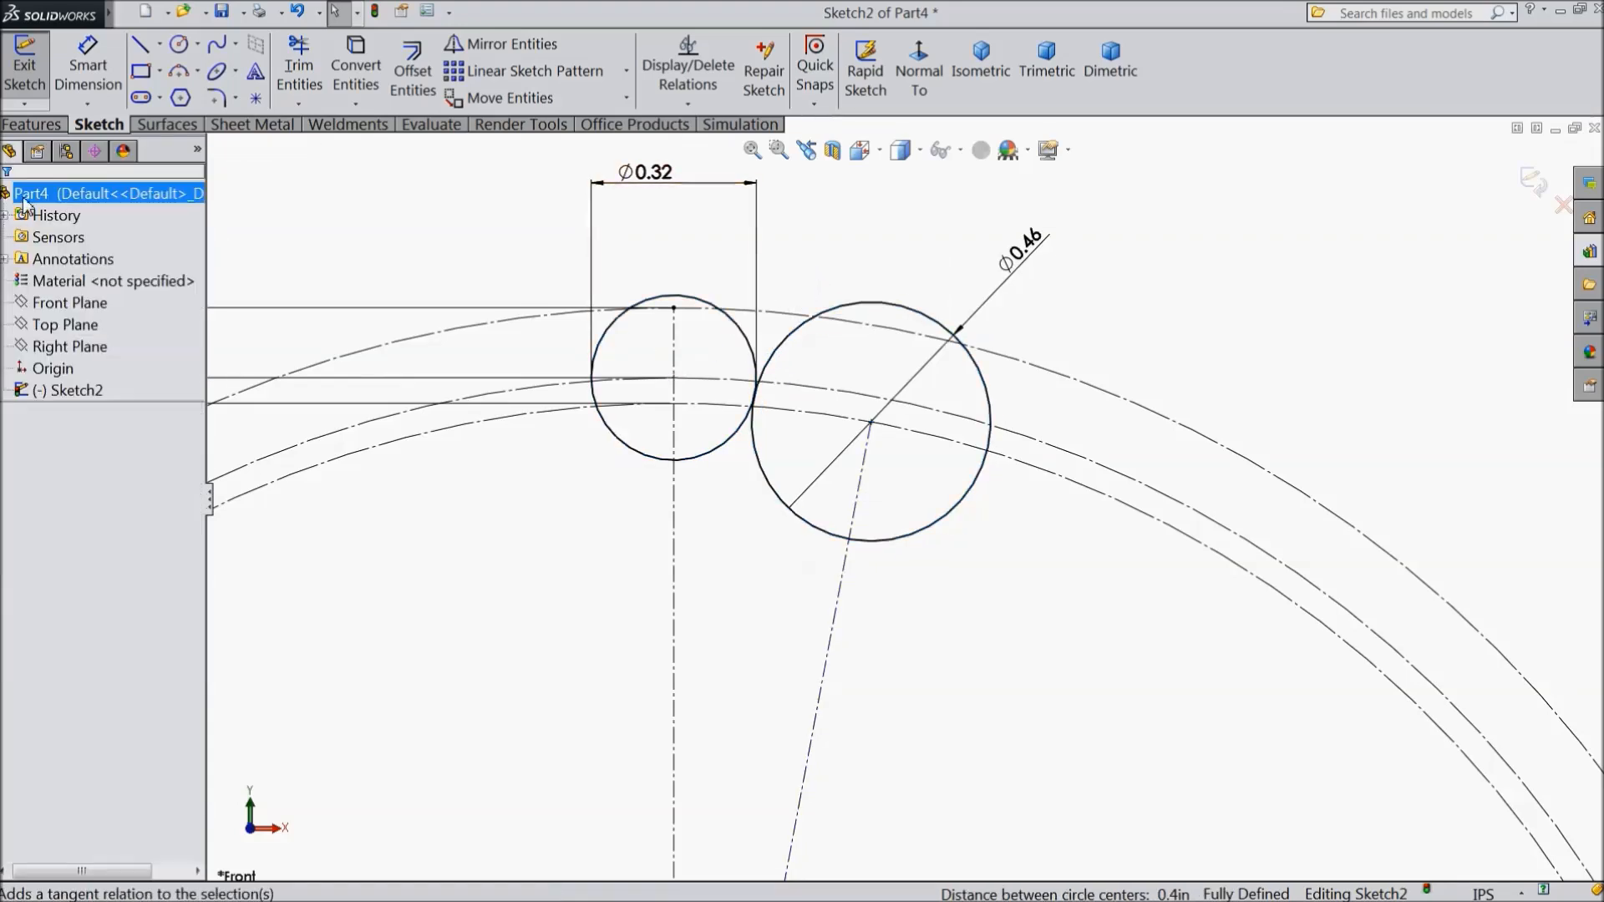
Trim both tooth circles to leave the small circle's lower arc and the larger circle's flank arc up to the outermost construction circle
{"action": "left_click", "coordinate": [307, 91]}
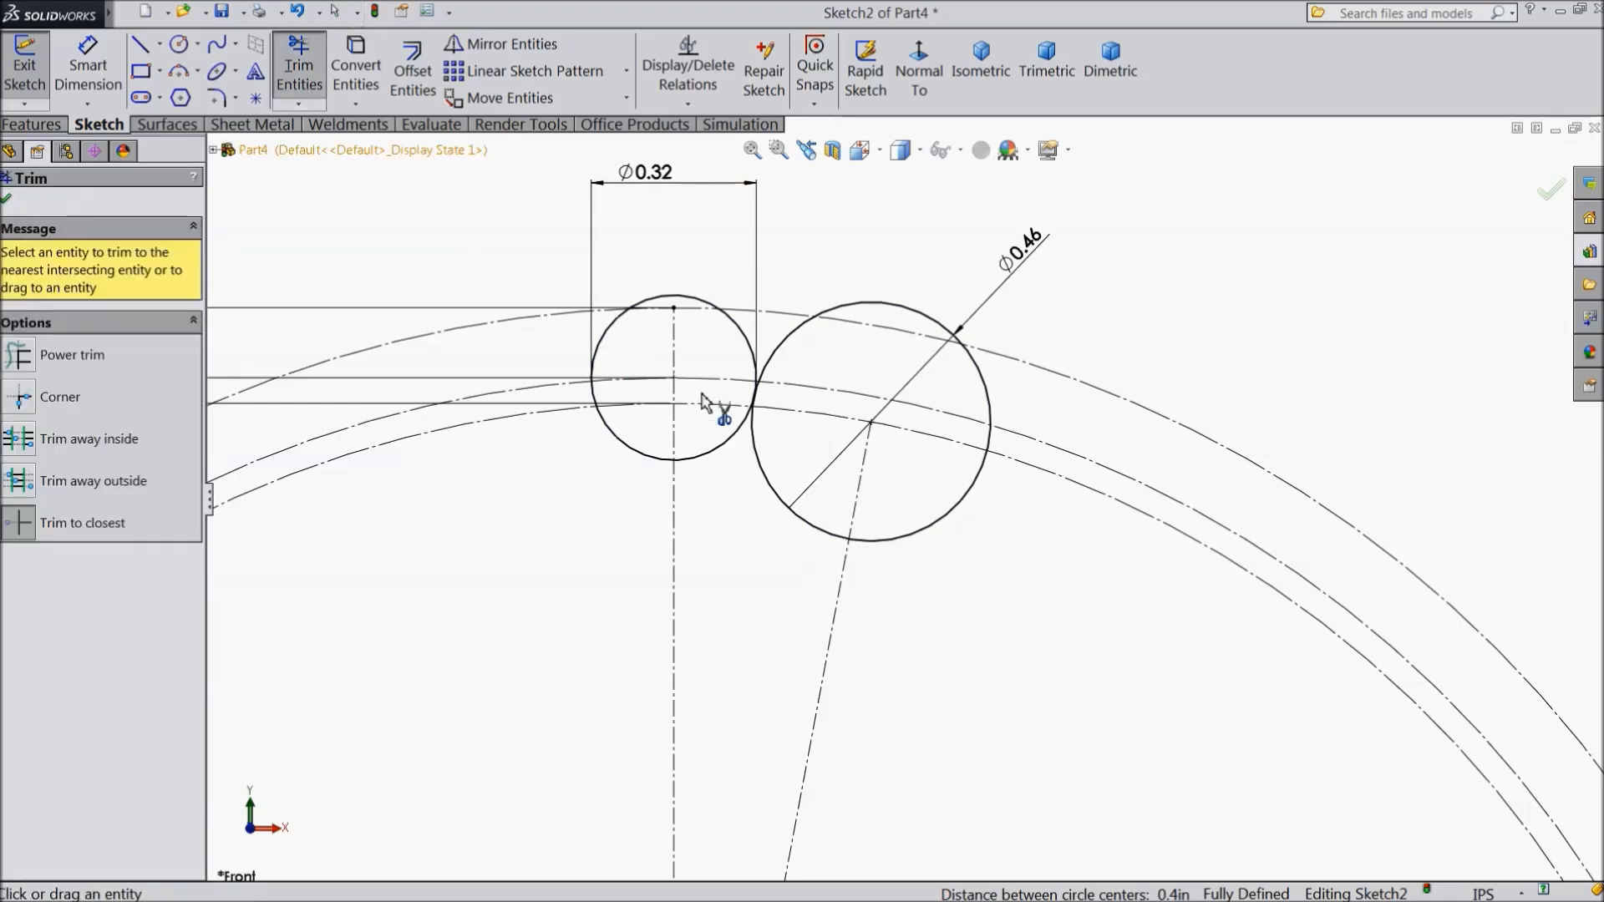
{"action": "left_click", "coordinate": [943, 521]}
{"action": "left_click", "coordinate": [940, 330]}
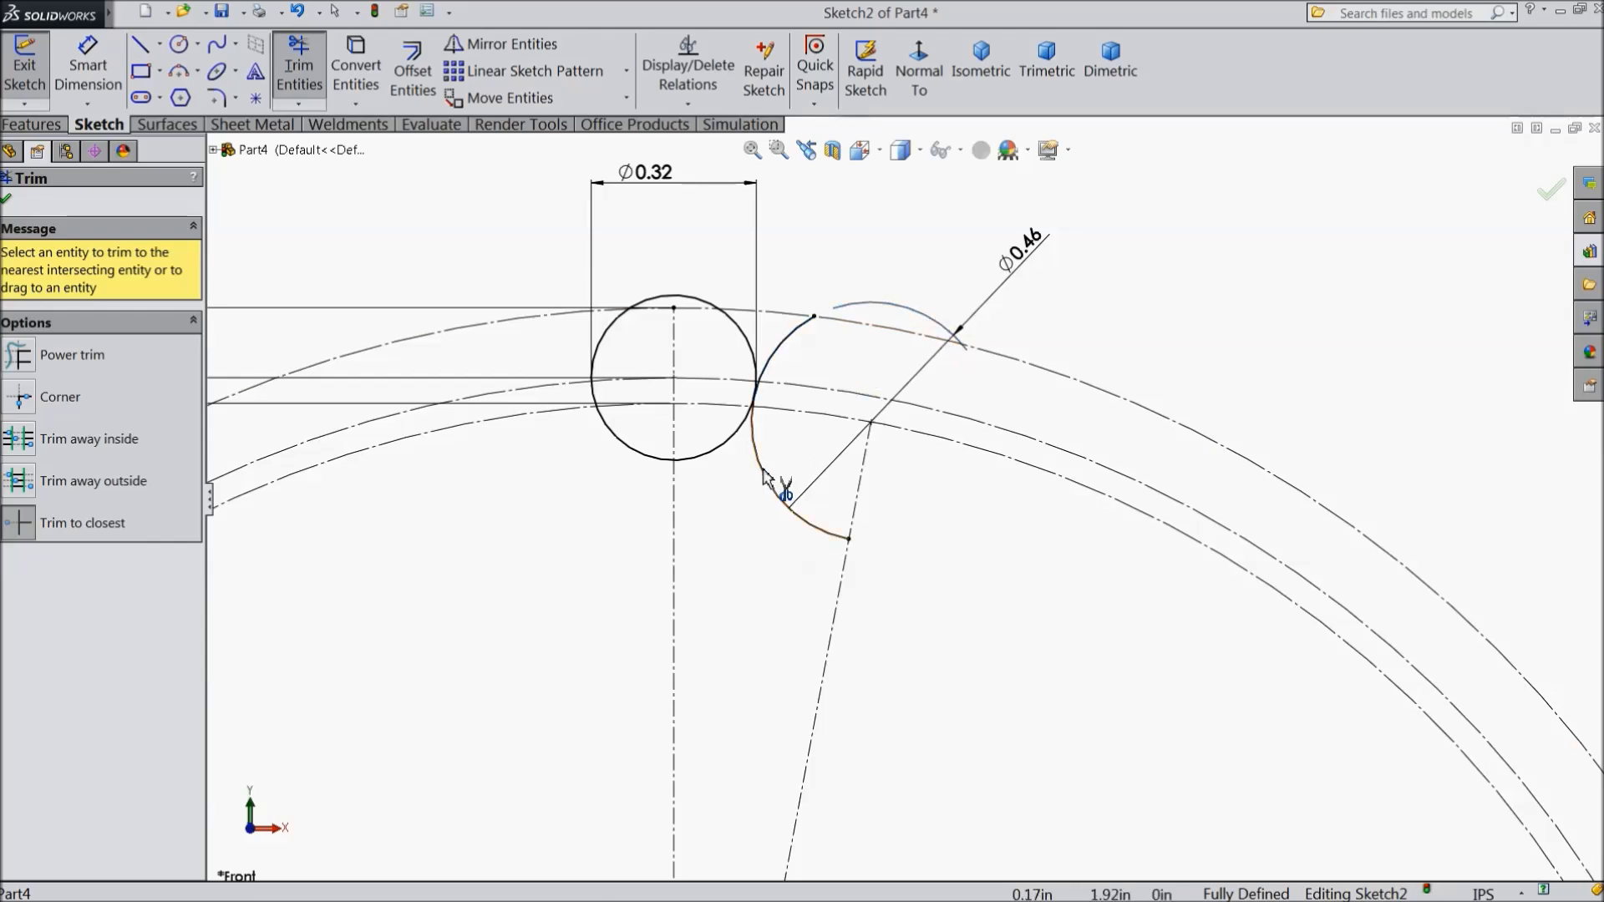
{"action": "left_click", "coordinate": [749, 339]}
{"action": "left_click", "coordinate": [619, 324]}
{"action": "scroll", "coordinate": [757, 400], "scroll_direction": "down", "scroll_amount": 3}
{"action": "scroll", "coordinate": [773, 385], "scroll_direction": "down", "scroll_amount": 4}
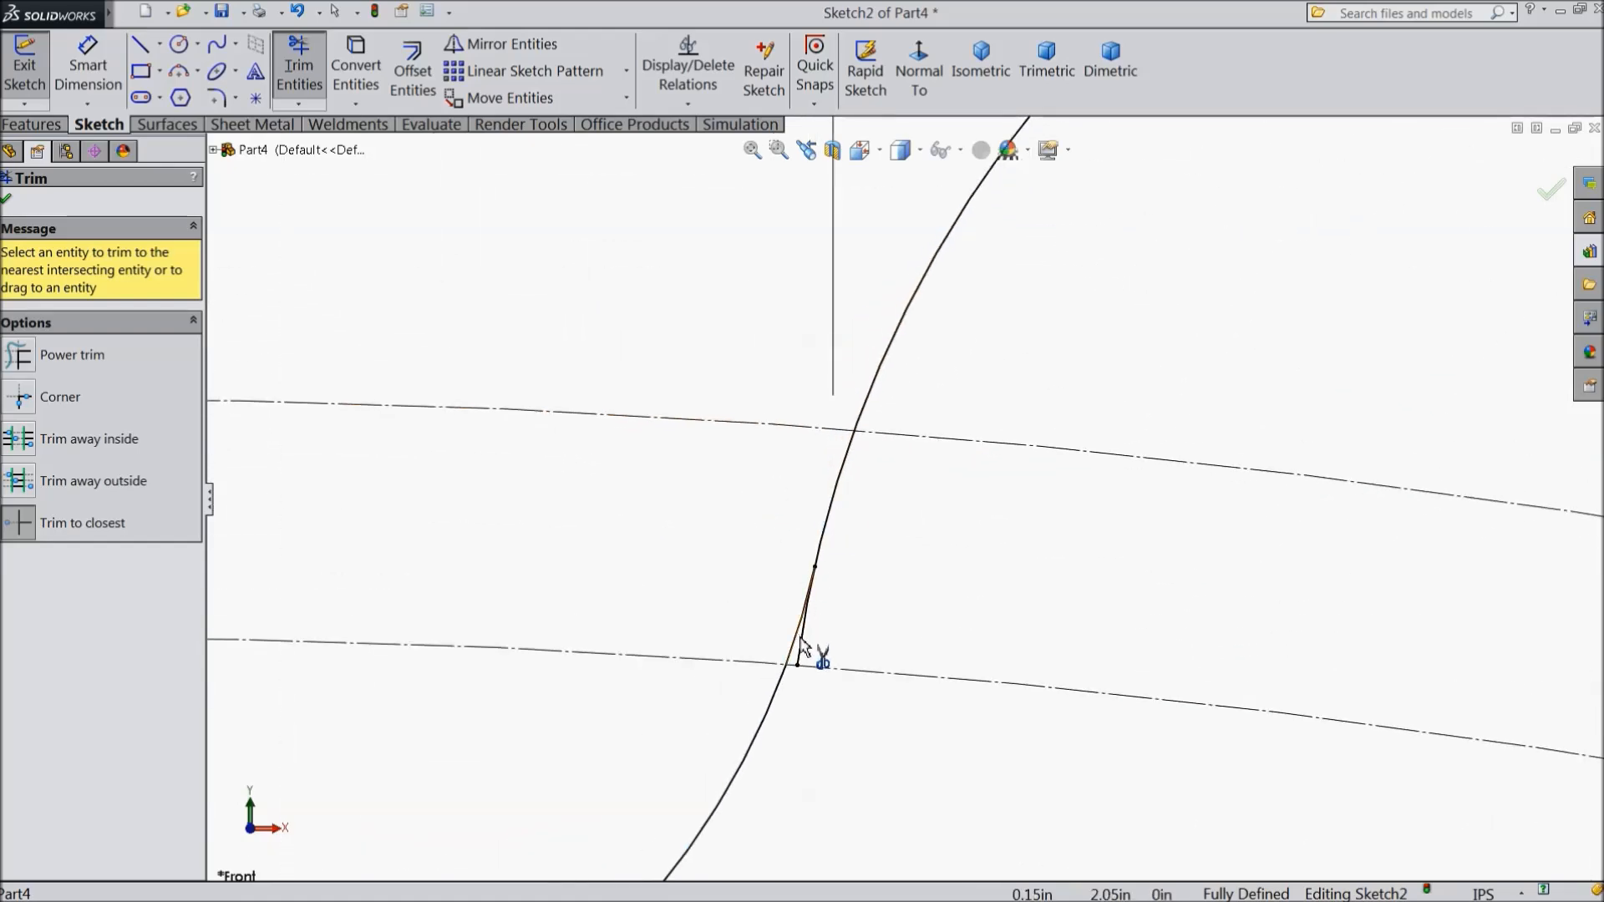
{"action": "left_click", "coordinate": [801, 645]}
{"action": "scroll", "coordinate": [759, 564], "scroll_direction": "up", "scroll_amount": 5}
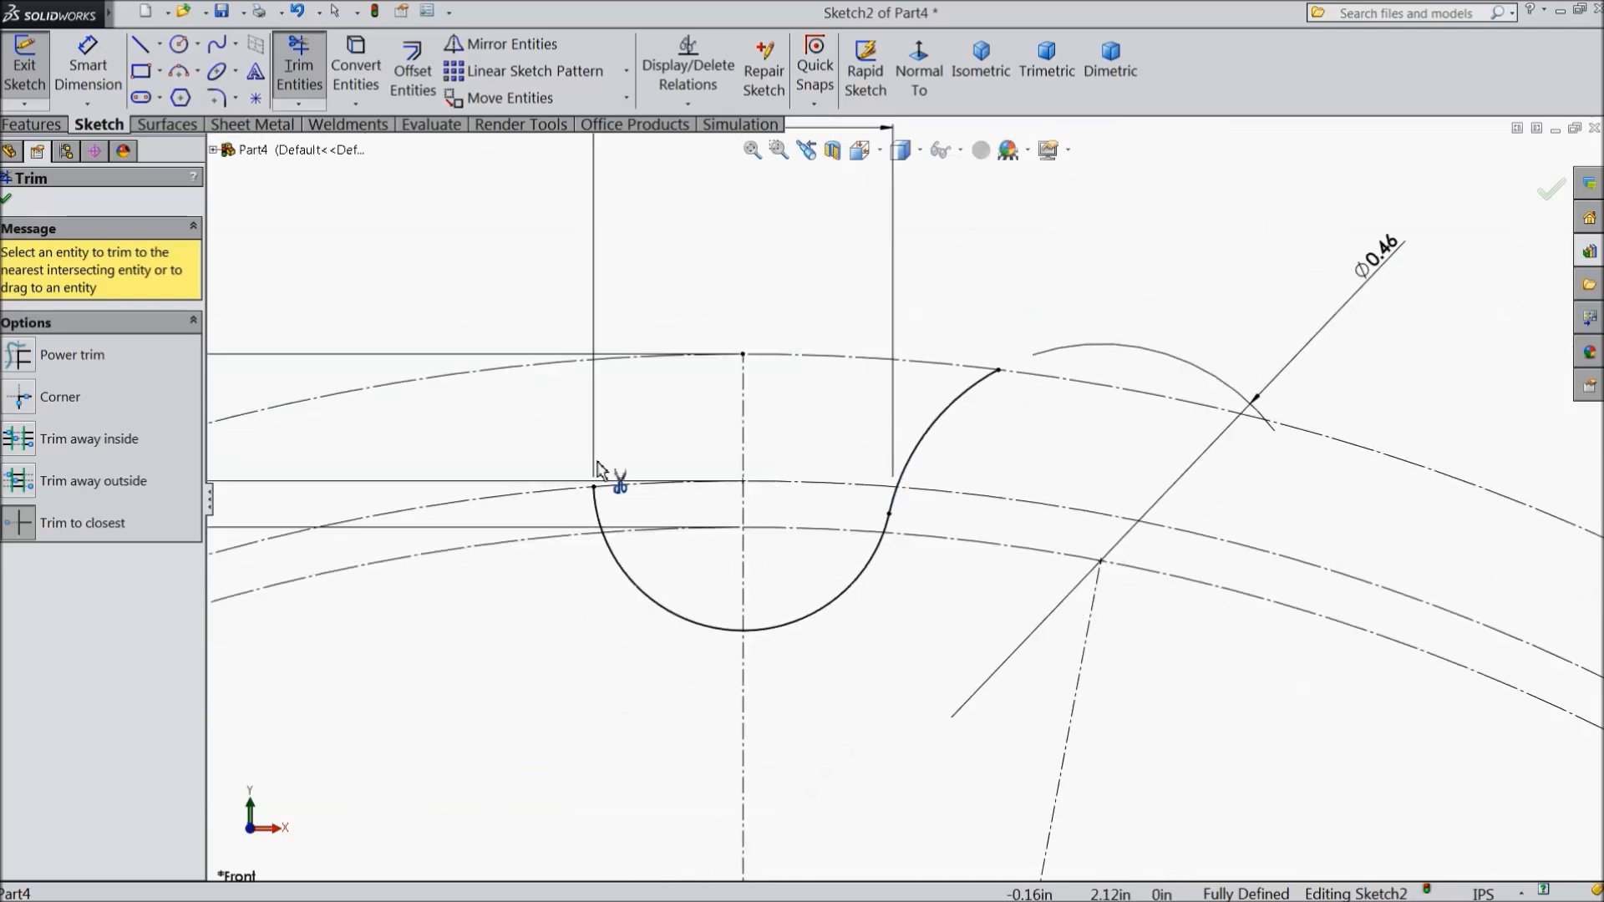
{"action": "left_click", "coordinate": [7, 201]}
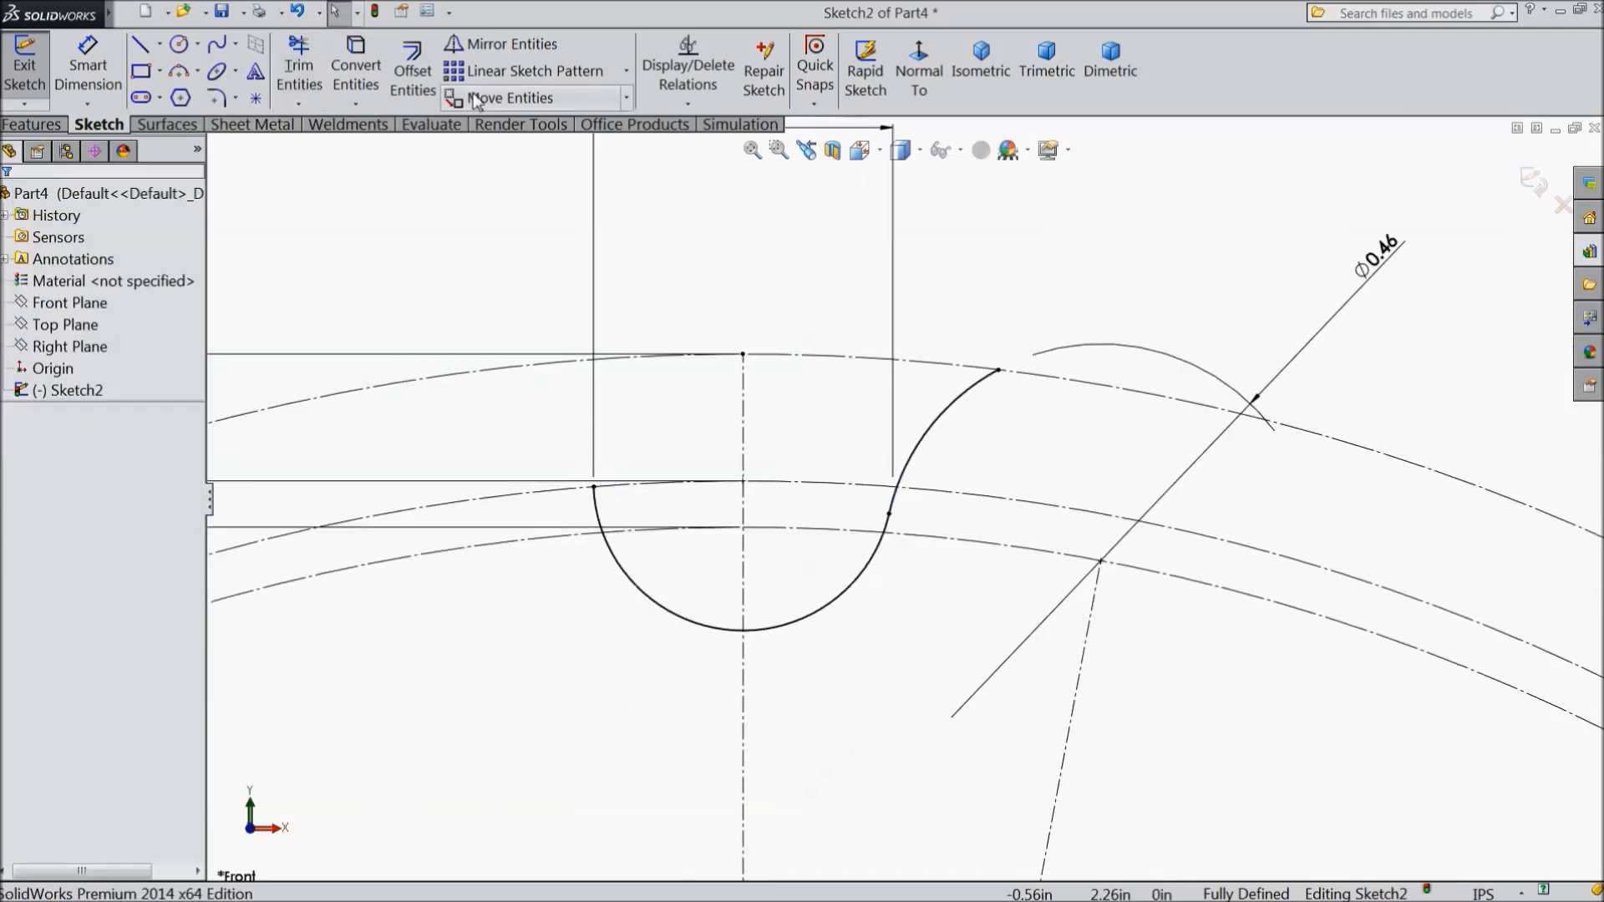
Mirror the tooth flank arc about the vertical centerline, keeping the original
{"action": "left_click", "coordinate": [494, 43]}
{"action": "left_click", "coordinate": [946, 430]}
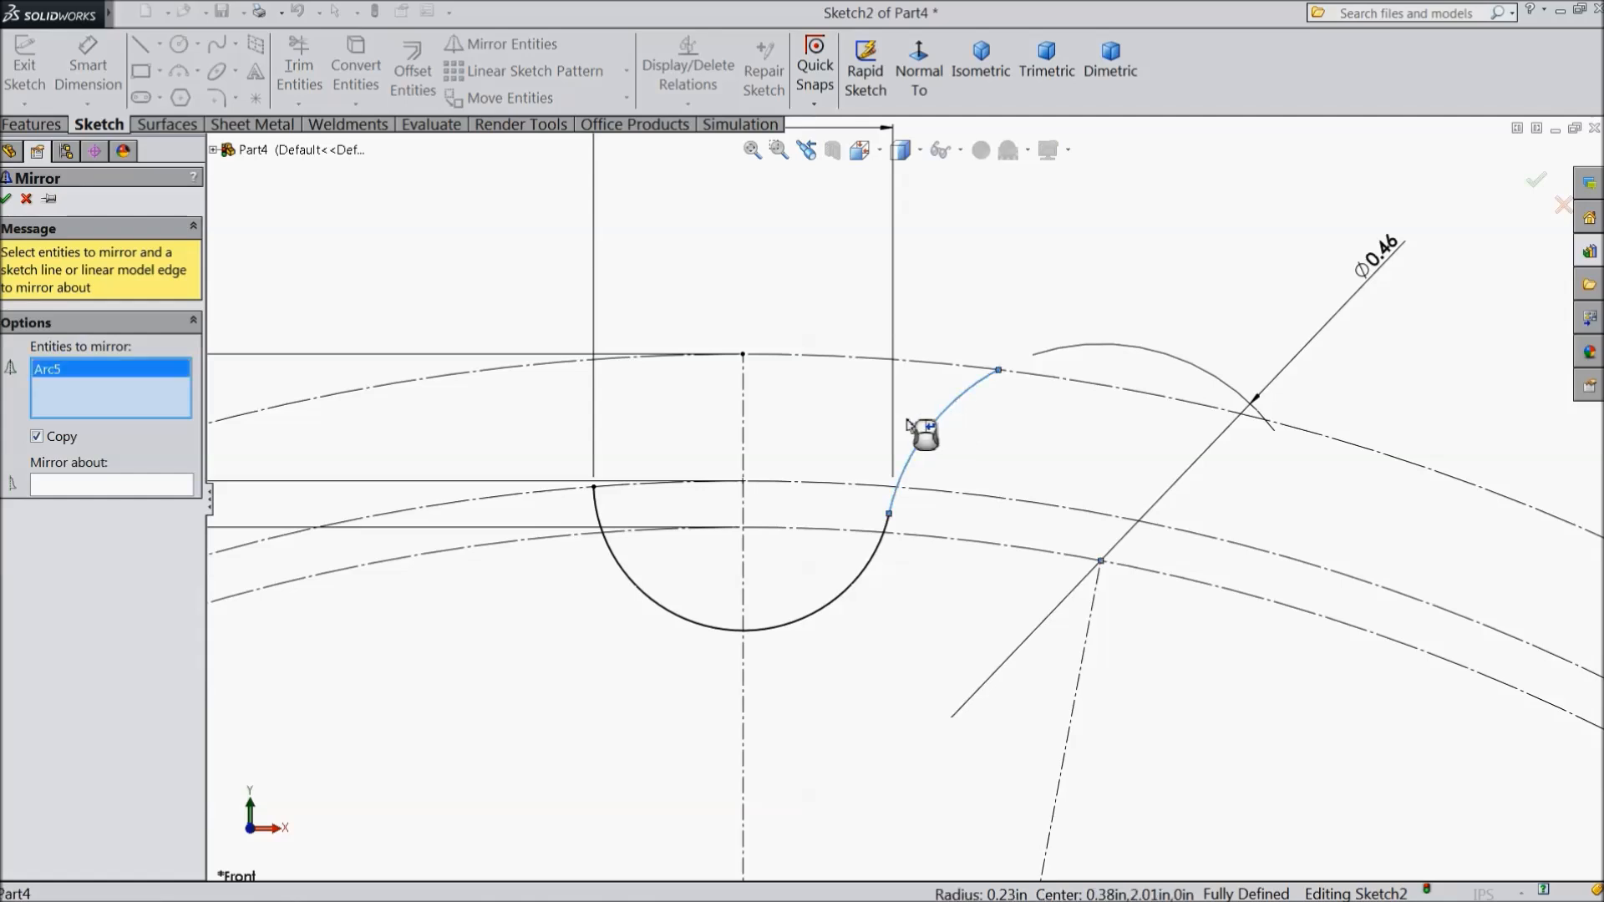
{"action": "left_click", "coordinate": [133, 486]}
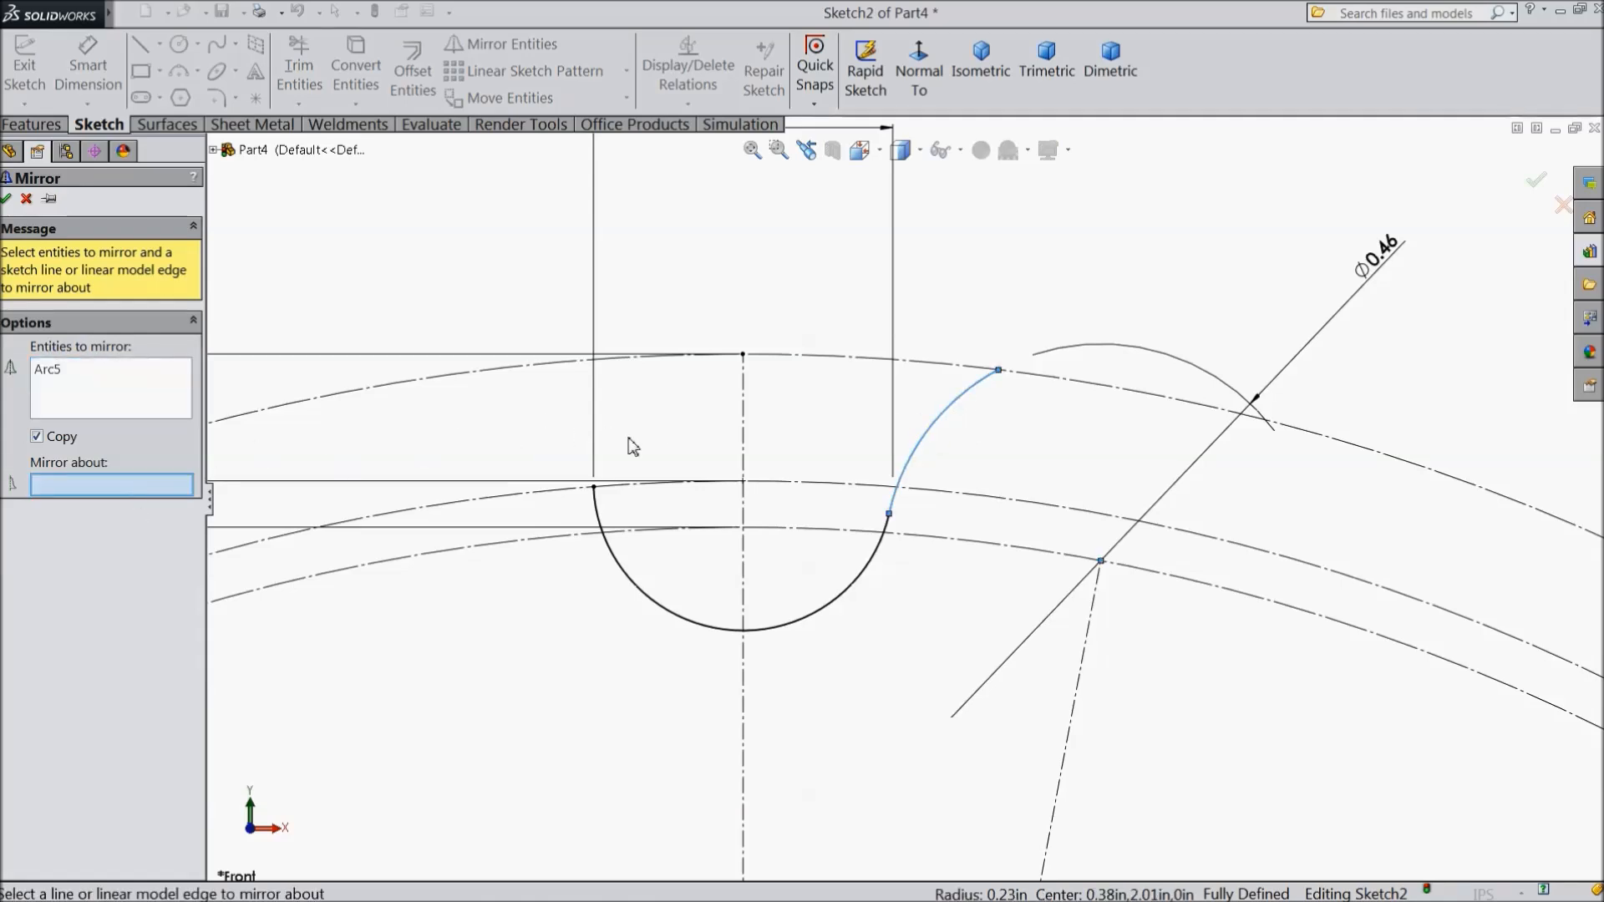
{"action": "left_click", "coordinate": [744, 457]}
{"action": "left_click", "coordinate": [6, 199]}
Trim the leftover stub of the small circle's arc where it extends past the mirrored flank arc
{"action": "left_click", "coordinate": [299, 73]}
{"action": "scroll", "coordinate": [614, 514], "scroll_direction": "down", "scroll_amount": 3}
{"action": "scroll", "coordinate": [615, 514], "scroll_direction": "down", "scroll_amount": 1}
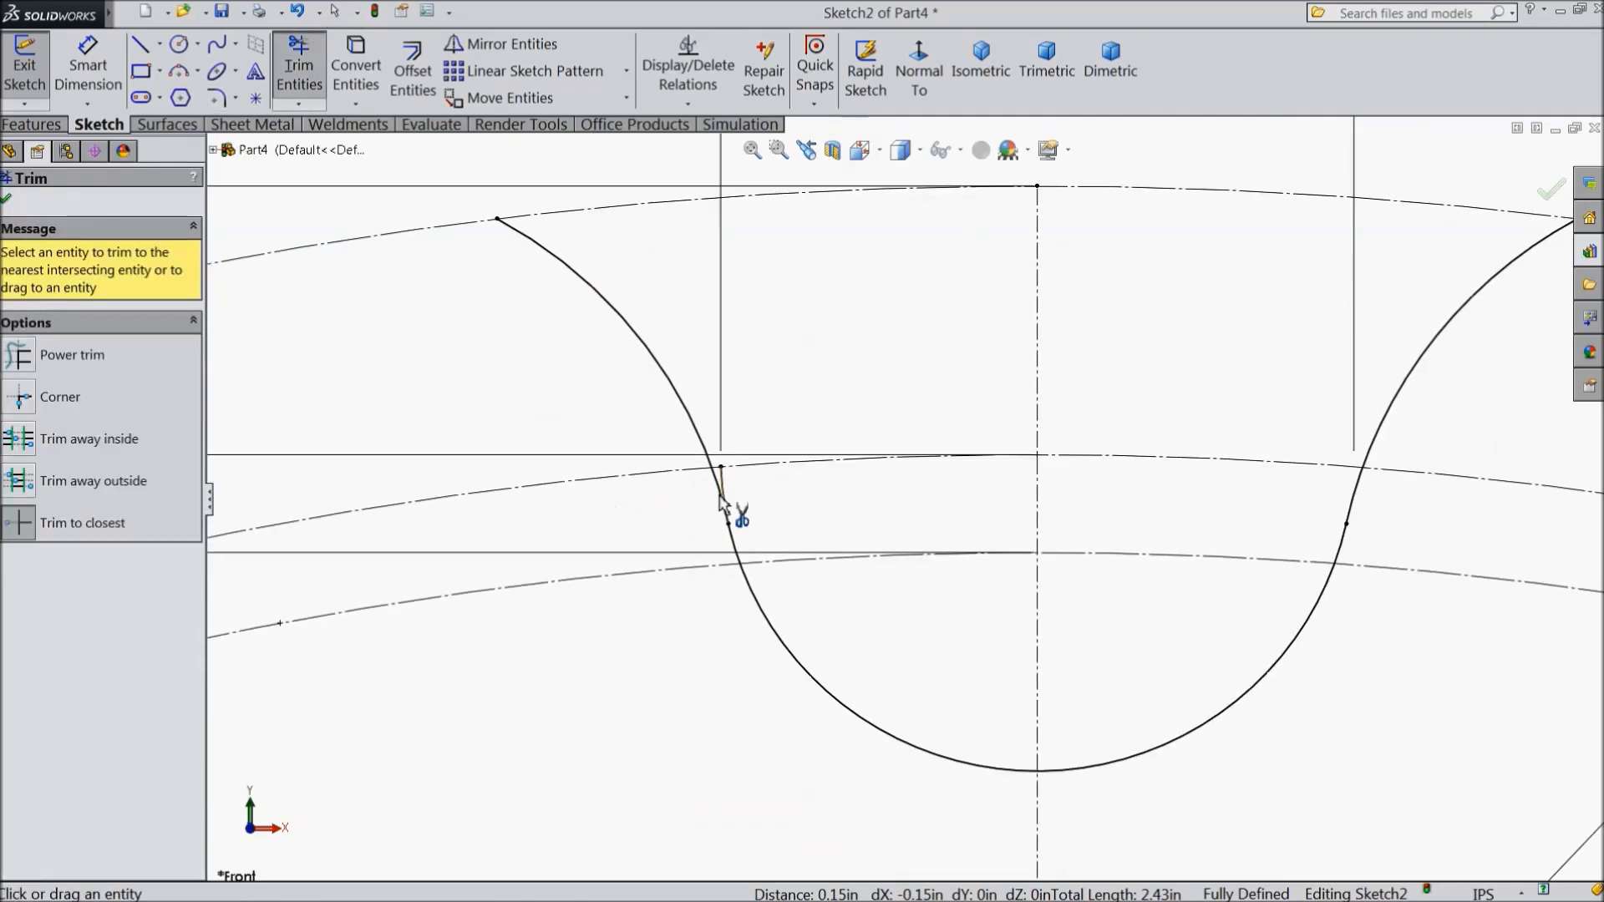
{"action": "left_click", "coordinate": [724, 492]}
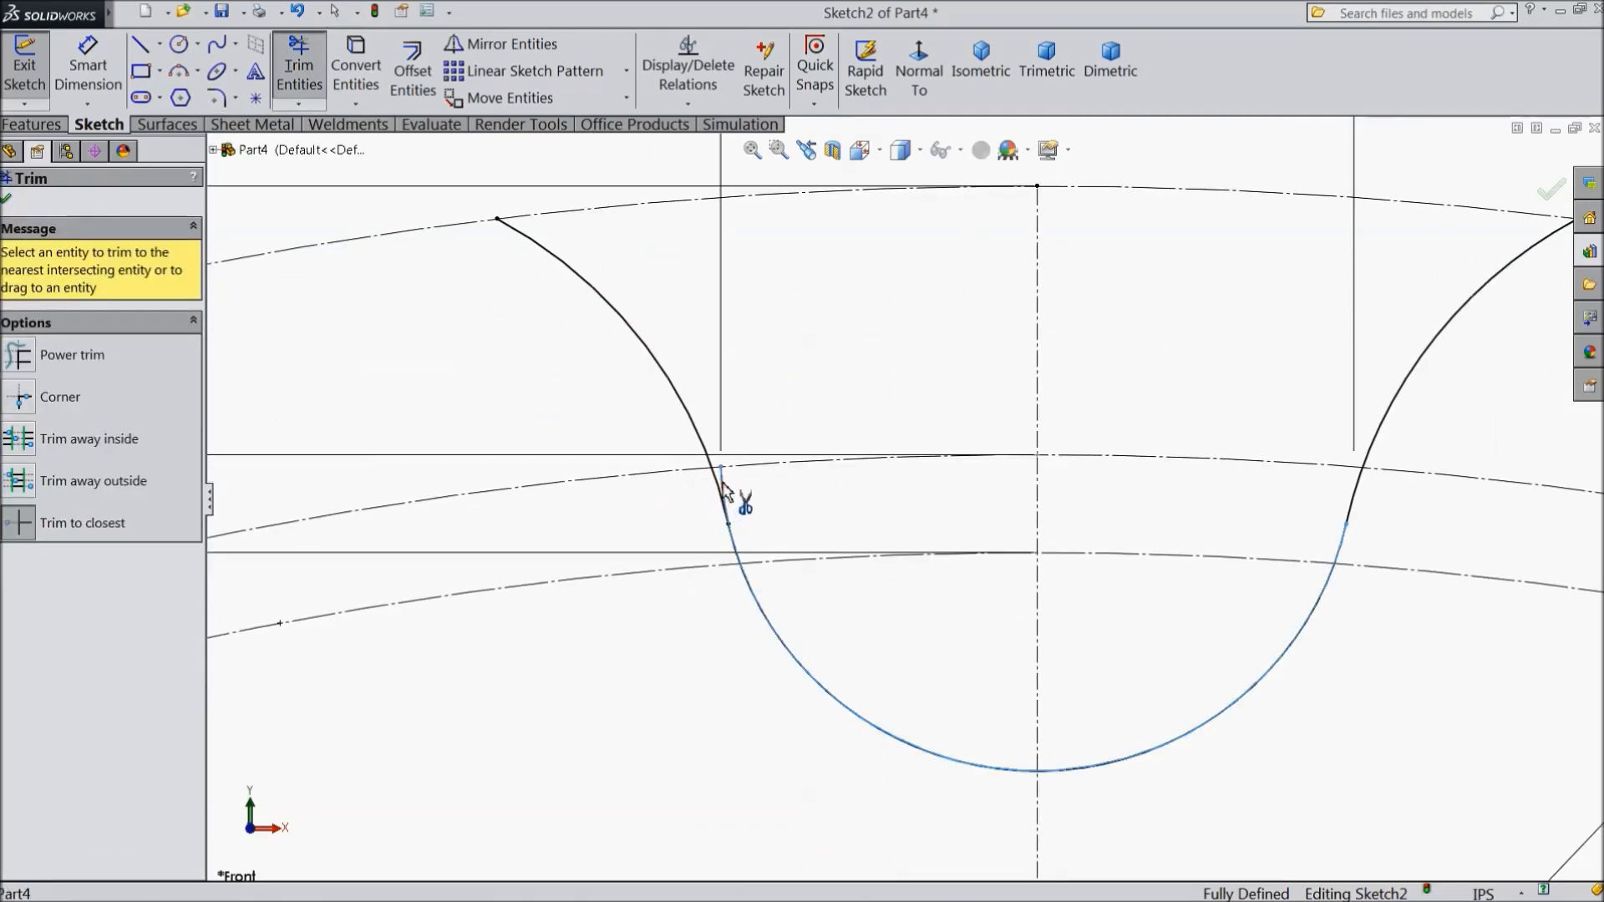
{"action": "left_click", "coordinate": [7, 201]}
{"action": "scroll", "coordinate": [238, 292], "scroll_direction": "up", "scroll_amount": 4}
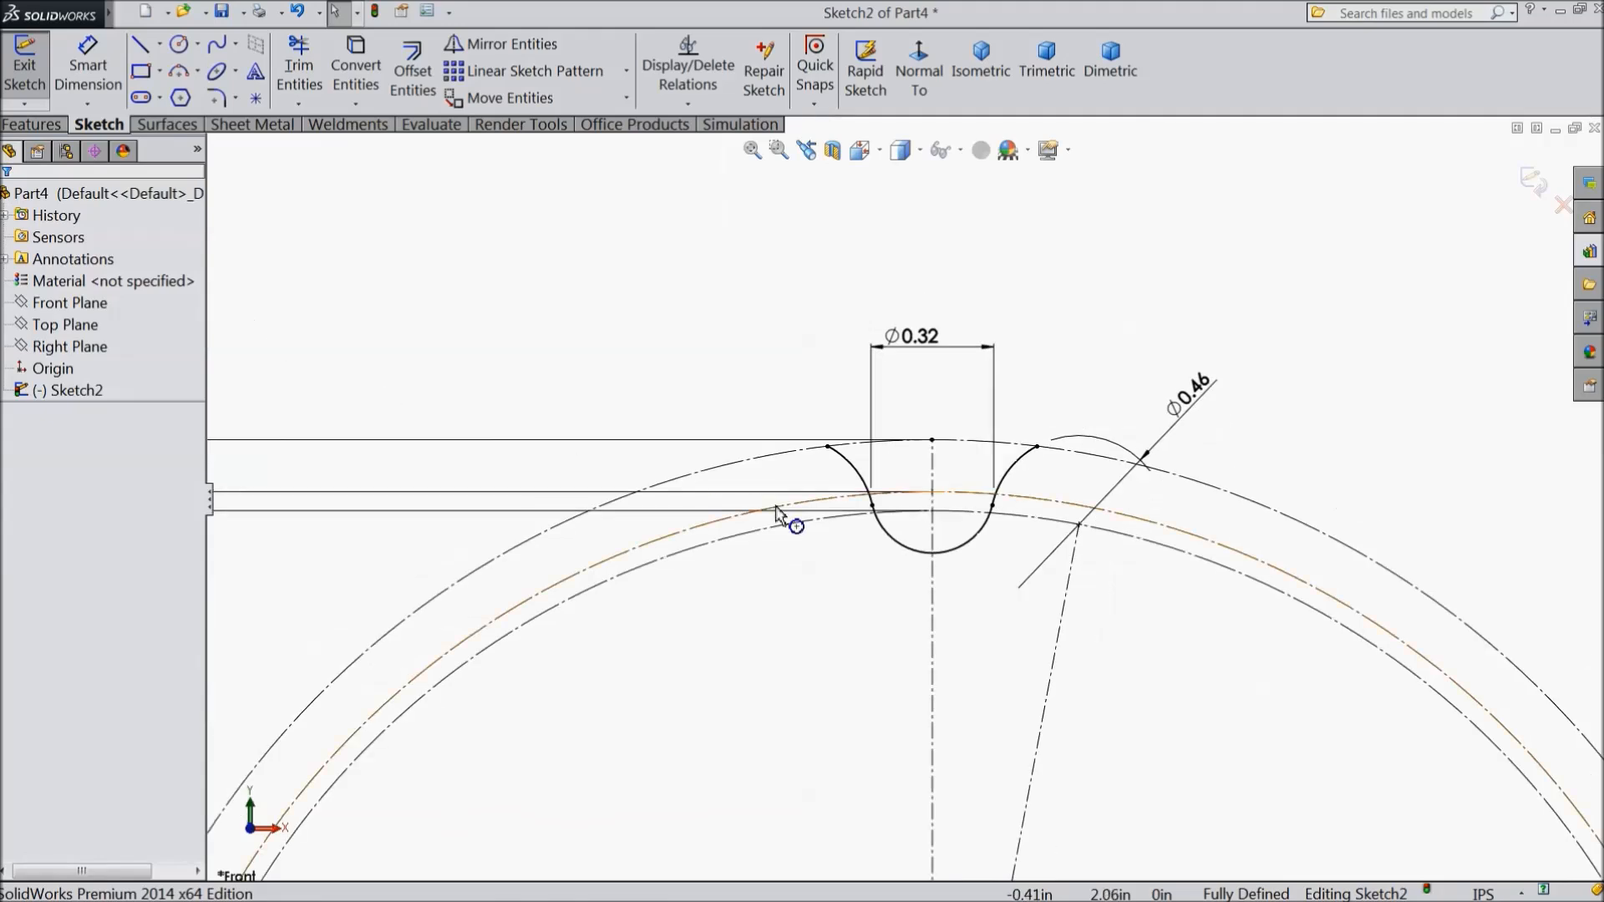
Start a circular sketch pattern about the origin with the mirrored flank arc and the lower arc as entities
{"action": "left_click", "coordinate": [626, 70]}
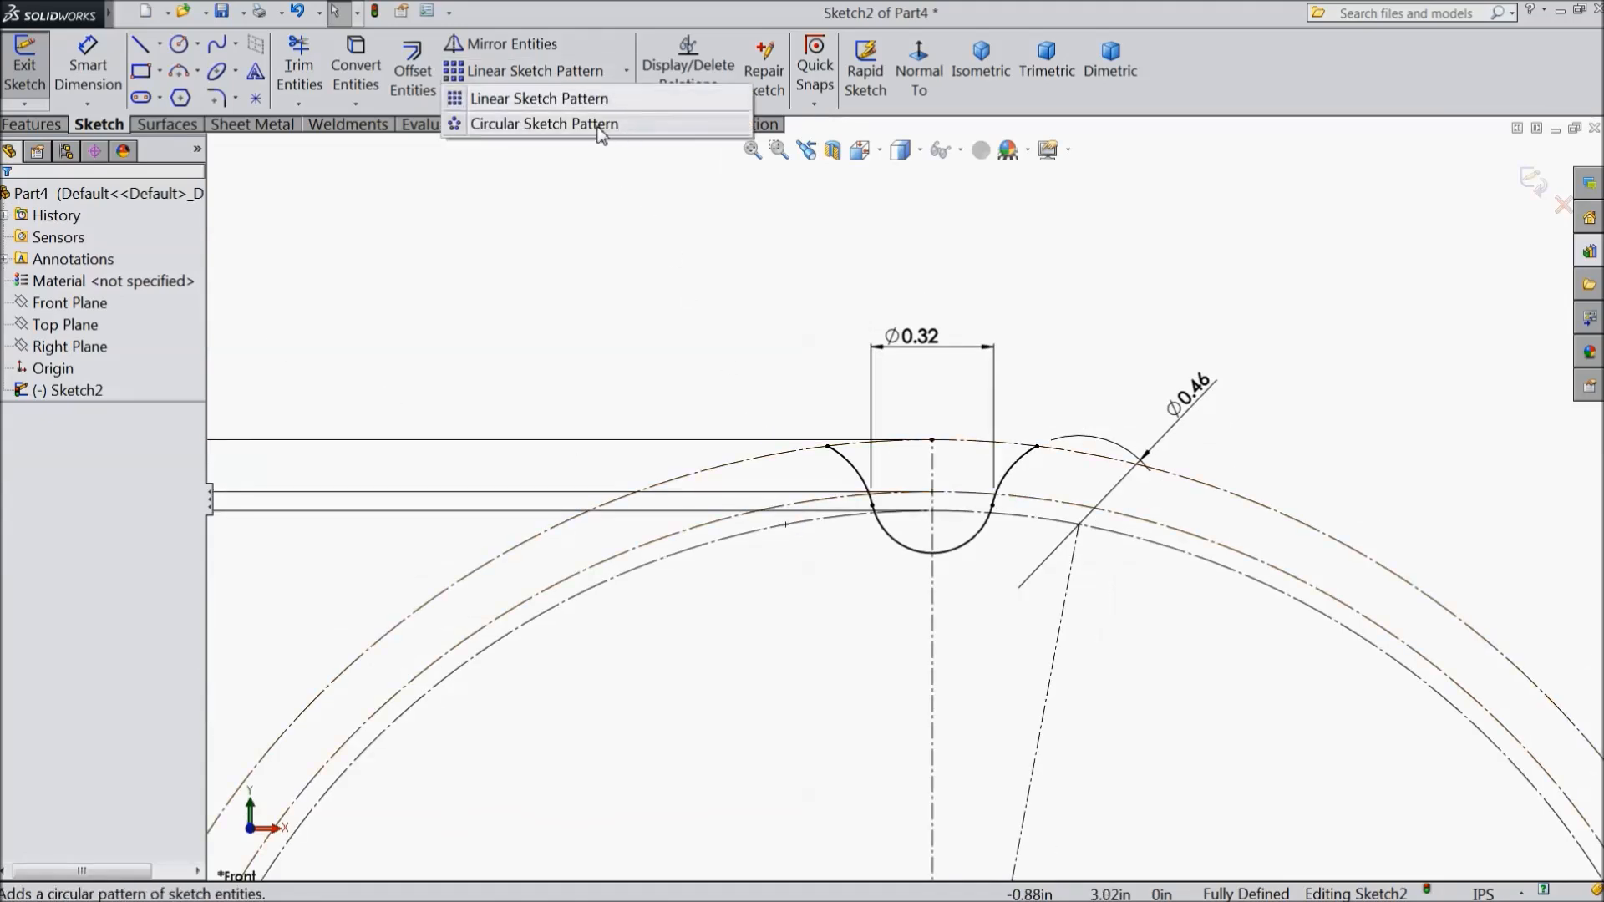
{"action": "left_click", "coordinate": [535, 122]}
{"action": "left_click", "coordinate": [859, 472]}
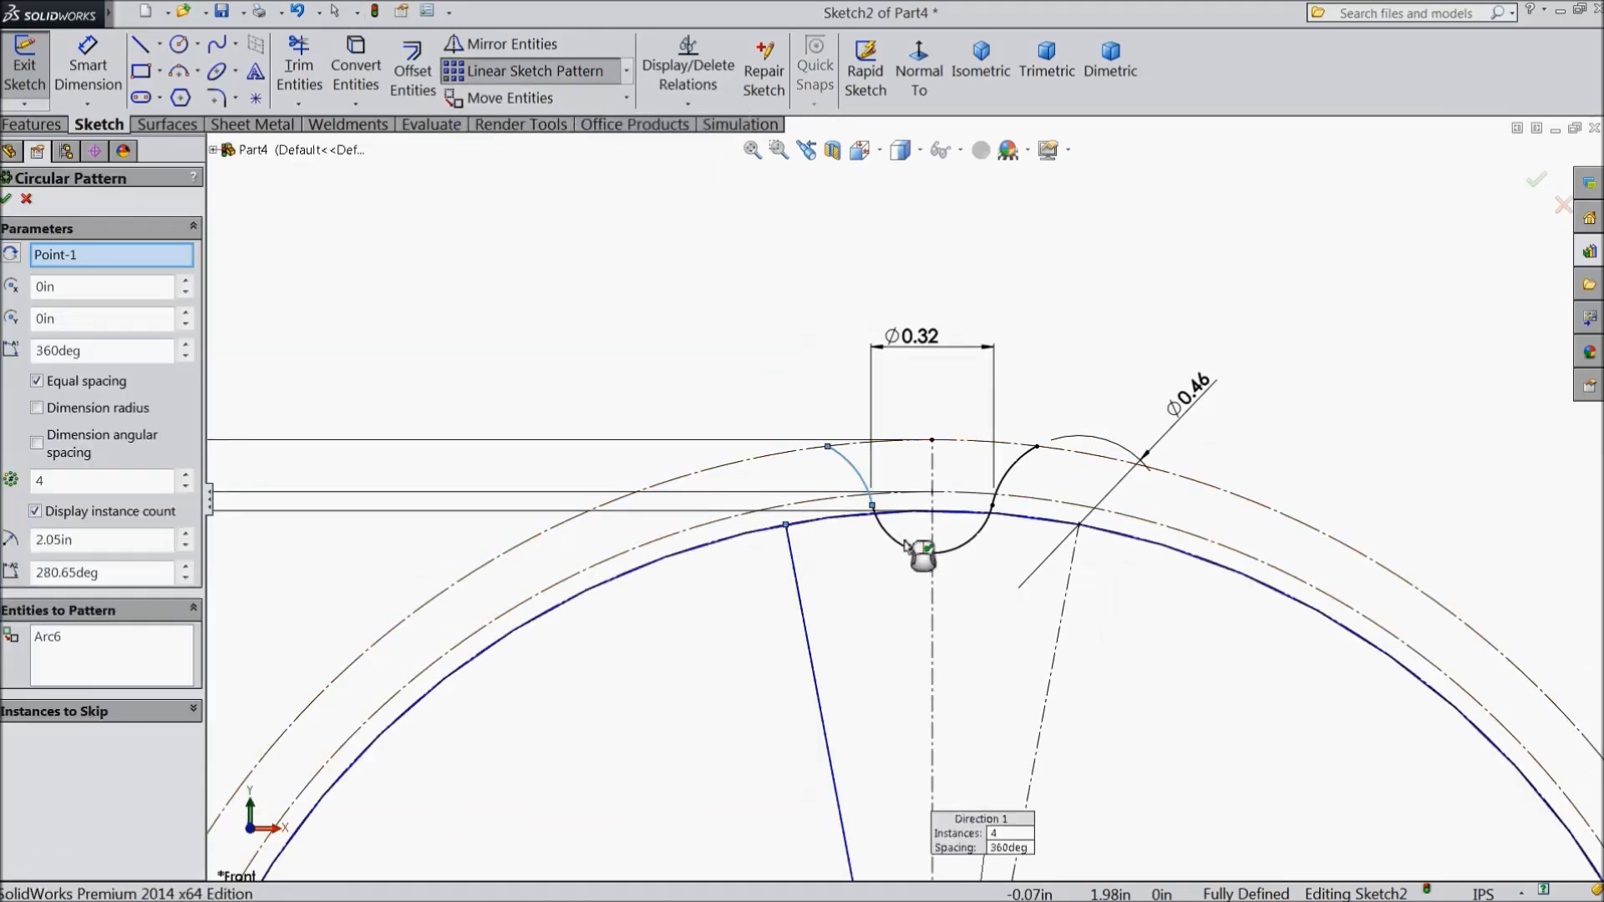
{"action": "left_click", "coordinate": [911, 550]}
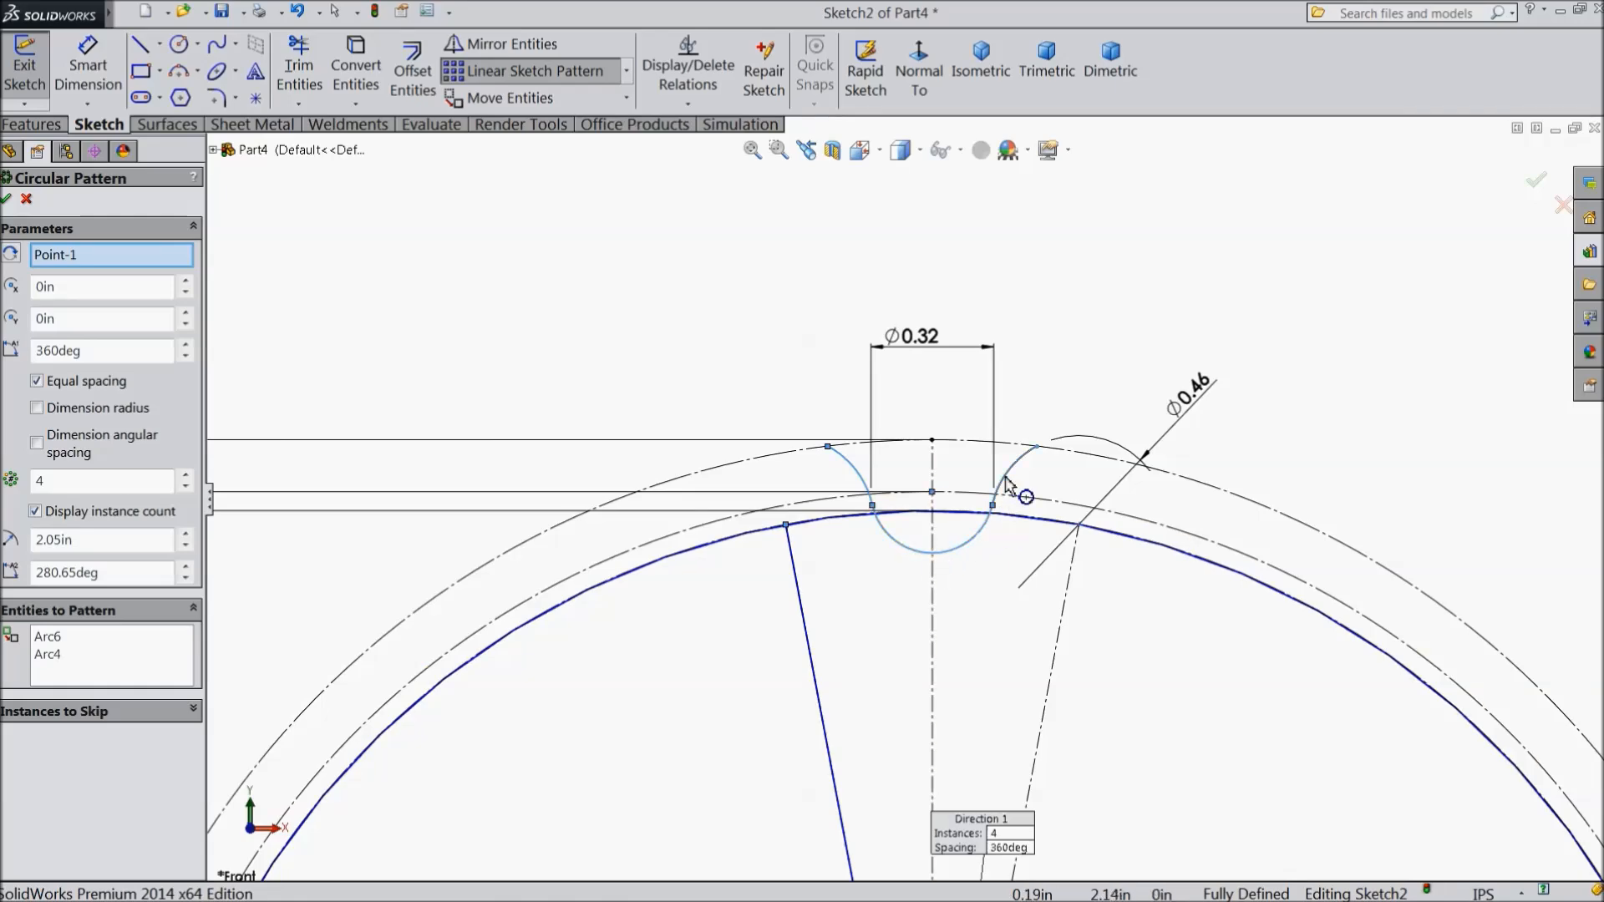
Complete the circular pattern of the three tooth gap arcs with 26 equally spaced instances over 360 degrees
{"action": "scroll", "coordinate": [930, 493], "scroll_direction": "down", "scroll_amount": 8}
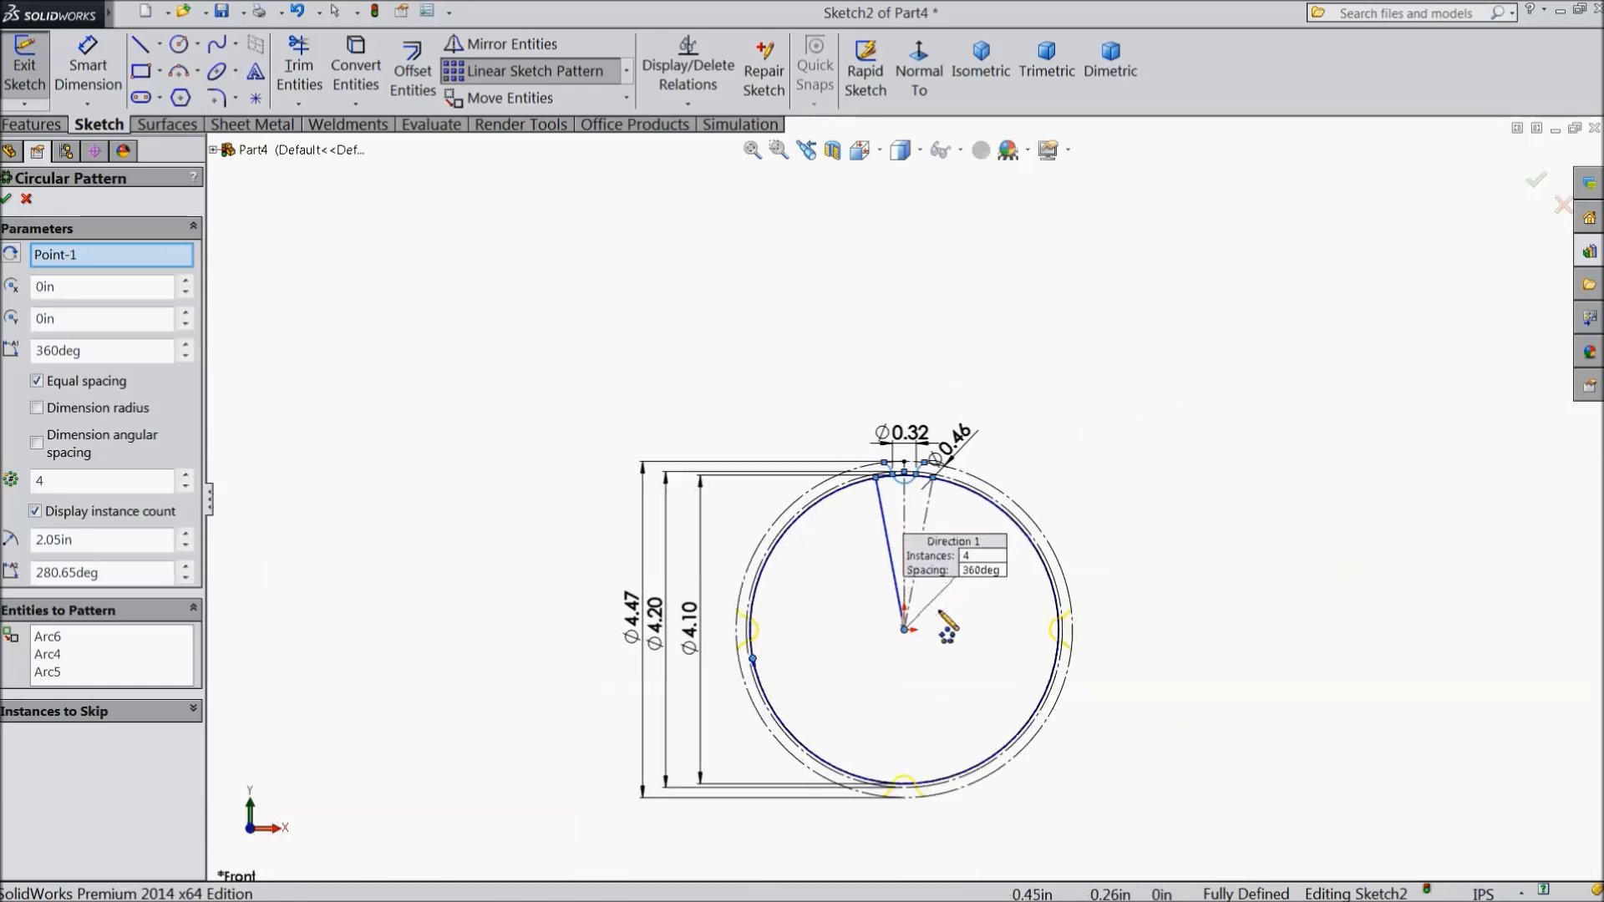
{"action": "left_click", "coordinate": [185, 476]}
{"action": "left_click", "coordinate": [185, 476]}
{"action": "left_click", "coordinate": [186, 477]}
{"action": "left_click", "coordinate": [185, 476]}
{"action": "left_click", "coordinate": [186, 476]}
{"action": "left_click", "coordinate": [185, 476]}
{"action": "left_click", "coordinate": [185, 476]}
{"action": "left_click", "coordinate": [186, 476]}
{"action": "left_click", "coordinate": [186, 476]}
{"action": "left_click", "coordinate": [186, 476]}
{"action": "left_click", "coordinate": [185, 476]}
{"action": "left_click", "coordinate": [186, 476]}
{"action": "left_click", "coordinate": [186, 476]}
{"action": "left_click", "coordinate": [185, 476]}
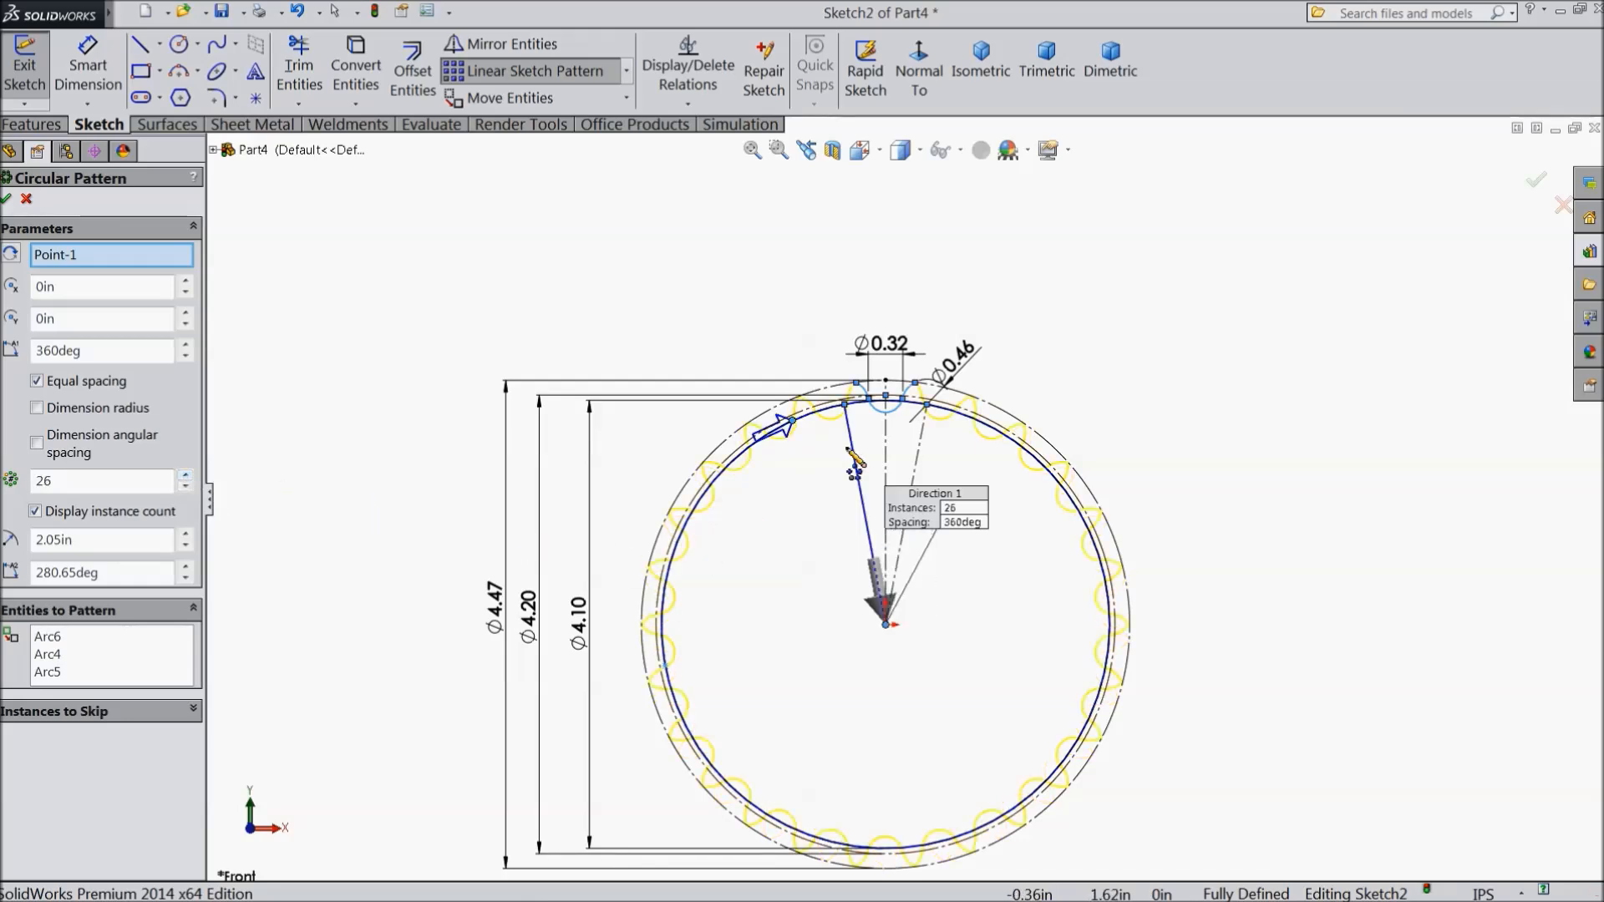
{"action": "scroll", "coordinate": [844, 435], "scroll_direction": "down", "scroll_amount": 5}
{"action": "scroll", "coordinate": [831, 411], "scroll_direction": "down", "scroll_amount": 3}
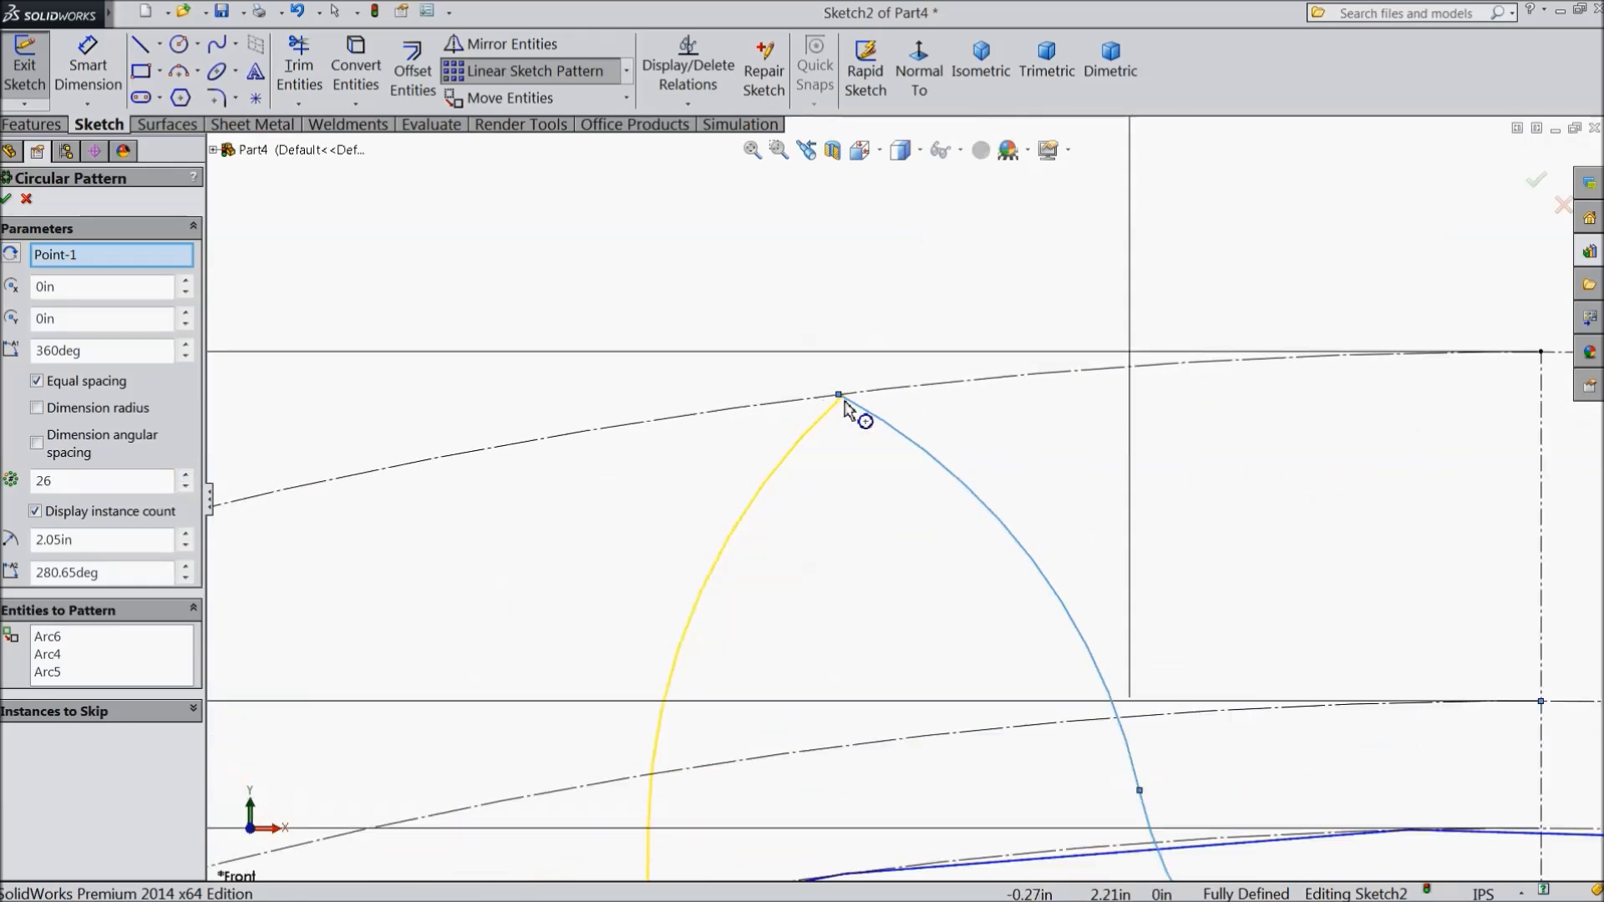
{"action": "scroll", "coordinate": [845, 413], "scroll_direction": "up", "scroll_amount": 5}
{"action": "scroll", "coordinate": [830, 414], "scroll_direction": "up", "scroll_amount": 5}
{"action": "scroll", "coordinate": [969, 698], "scroll_direction": "down", "scroll_amount": 3}
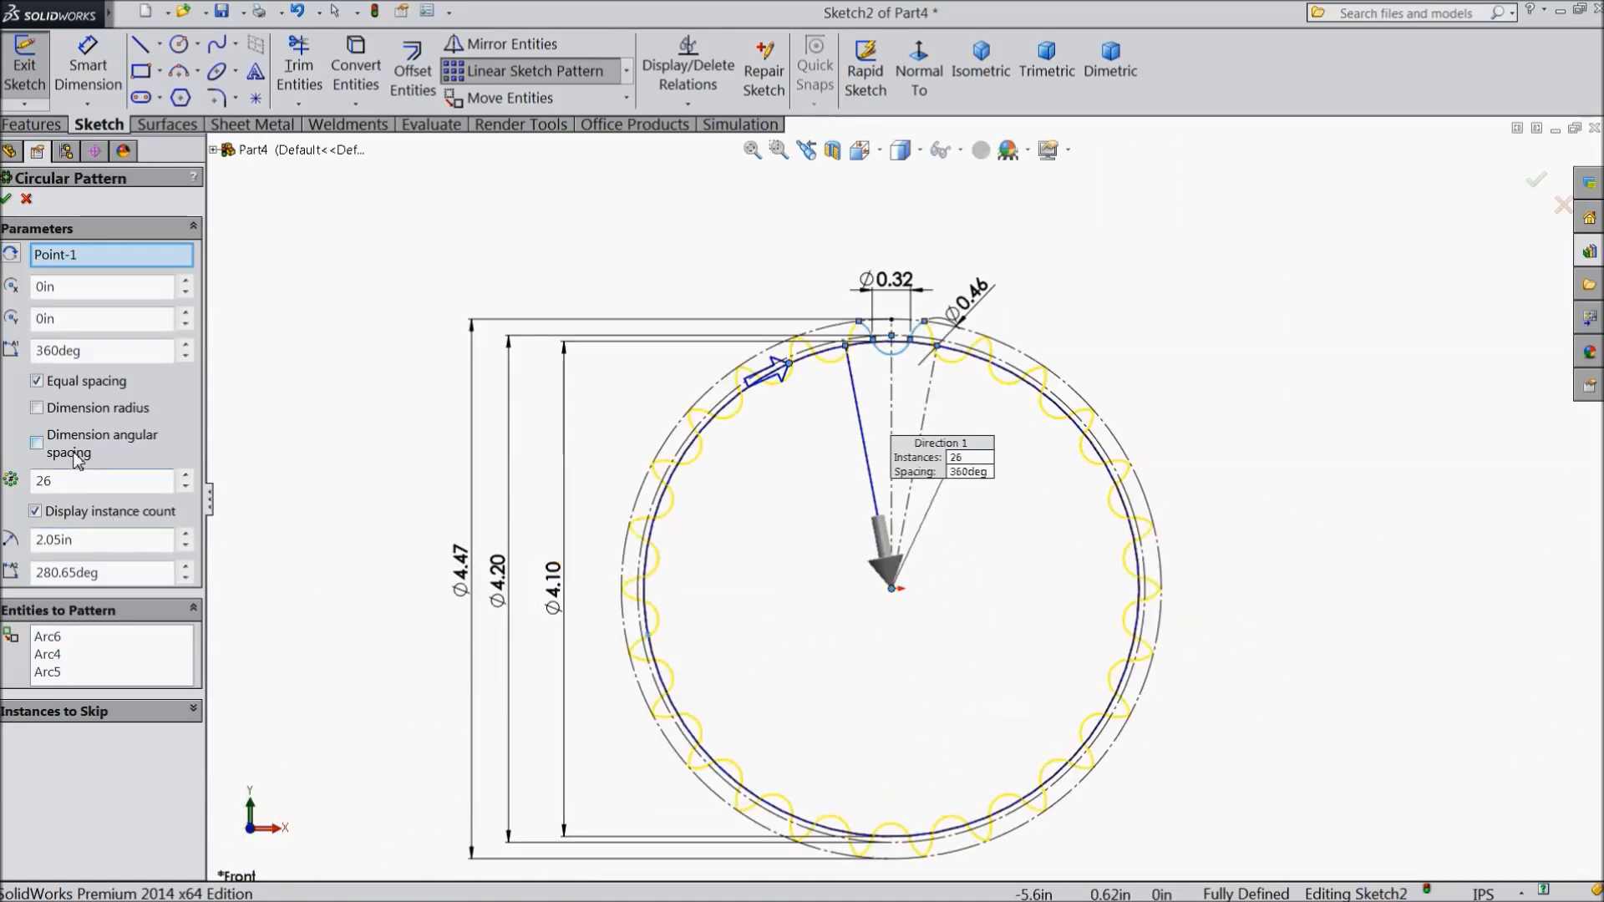
{"action": "left_click", "coordinate": [6, 201]}
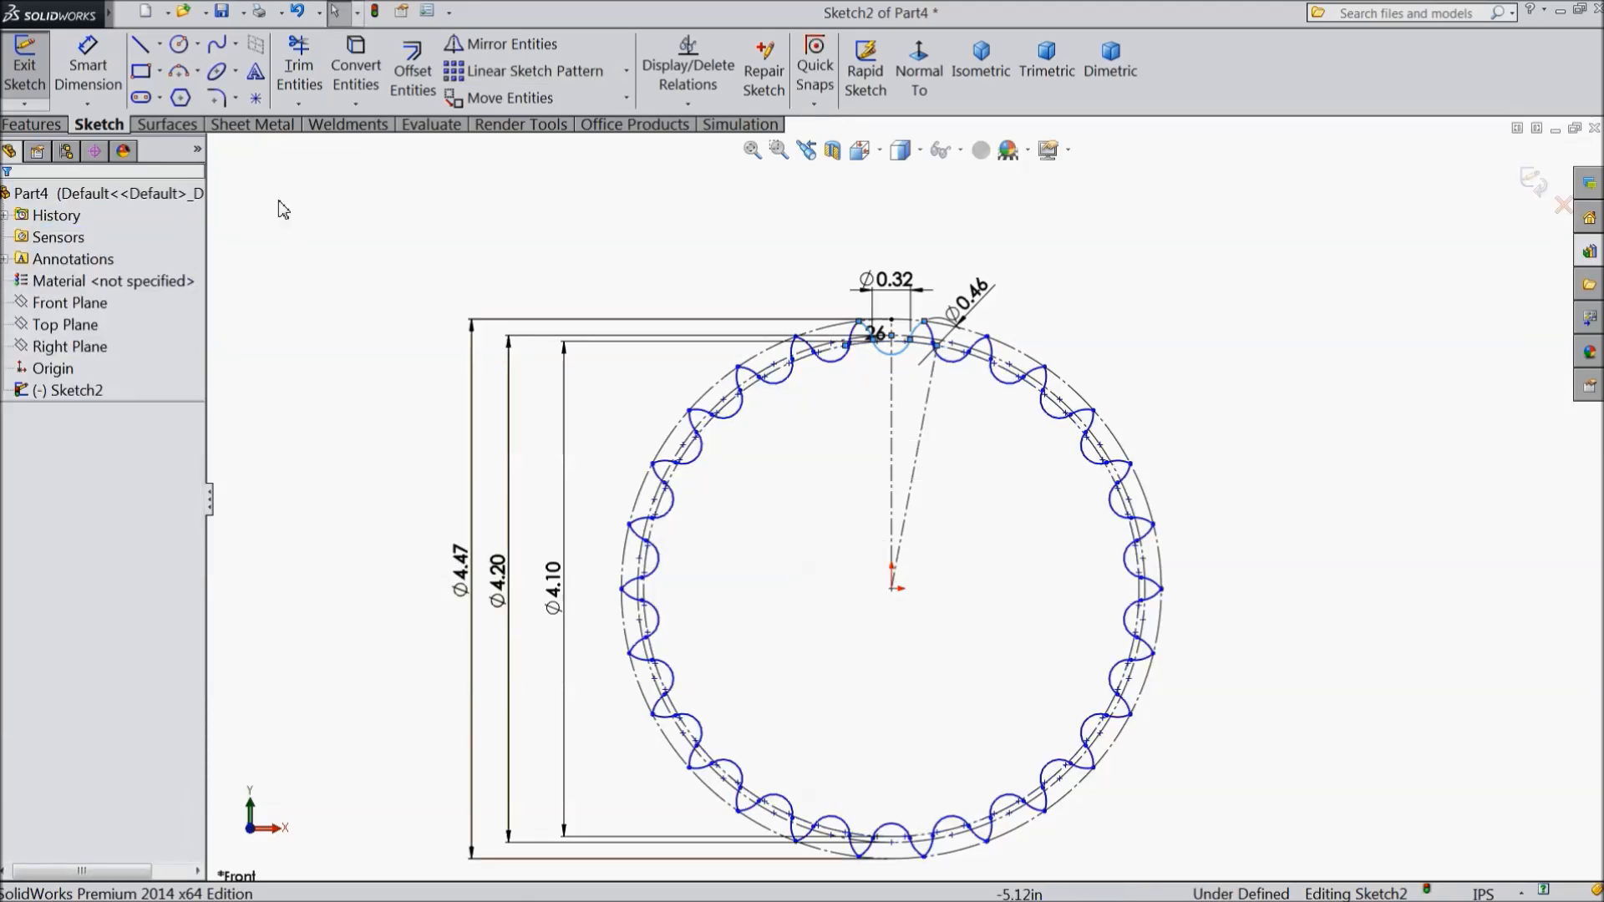
Sketch a bore circle centered on the origin and dimension its diameter as 1.5 in
{"action": "left_click", "coordinate": [179, 43]}
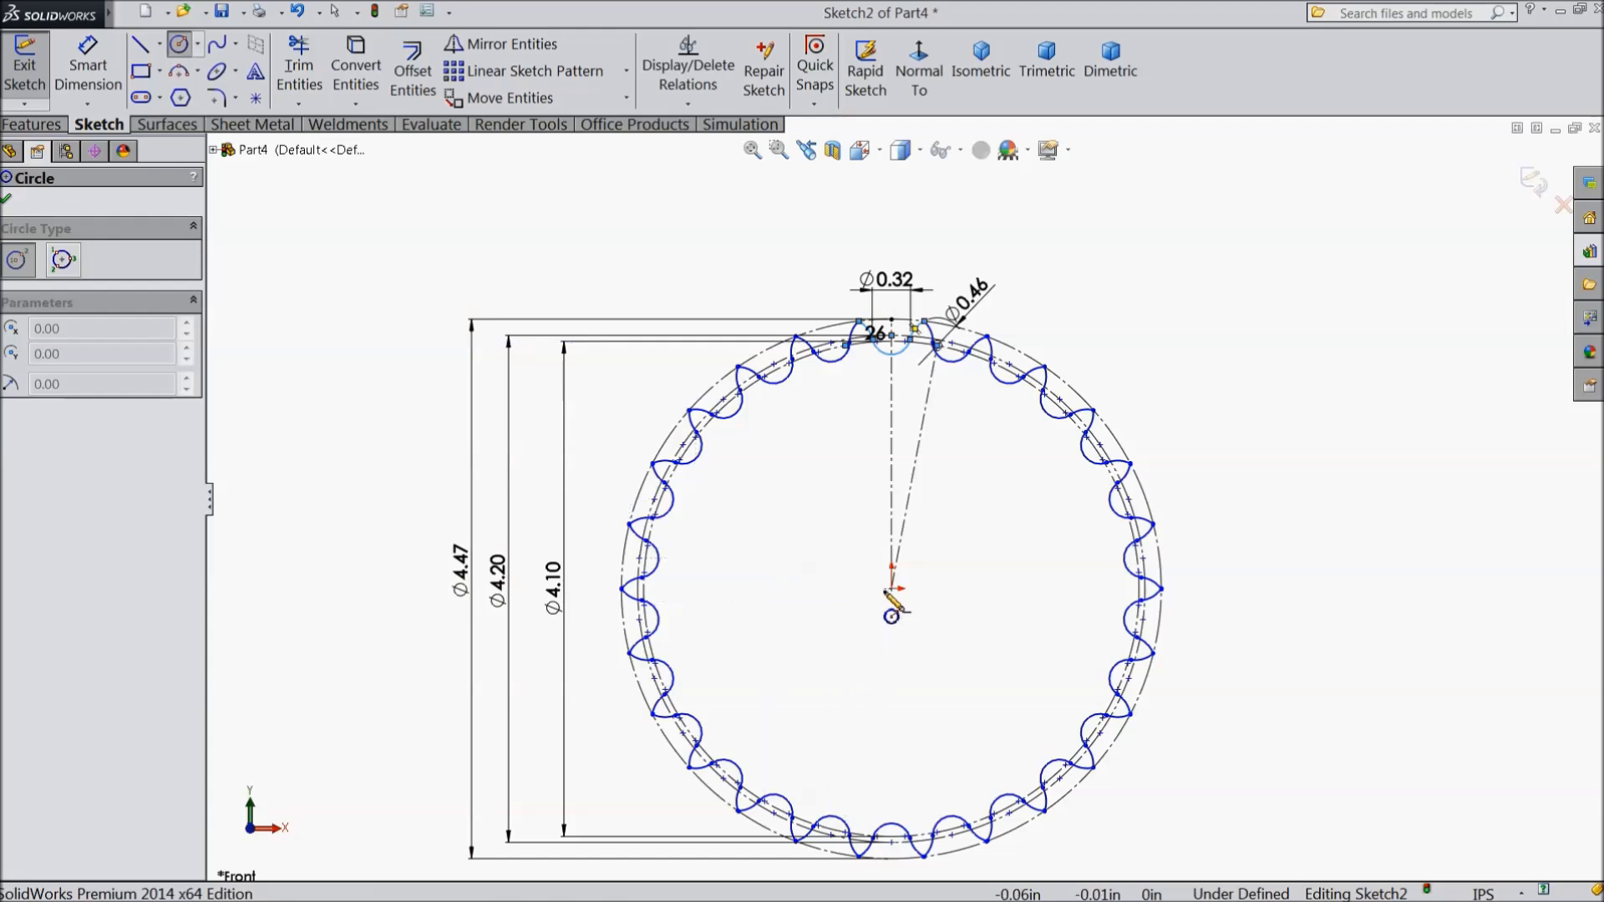
{"action": "left_click", "coordinate": [892, 589]}
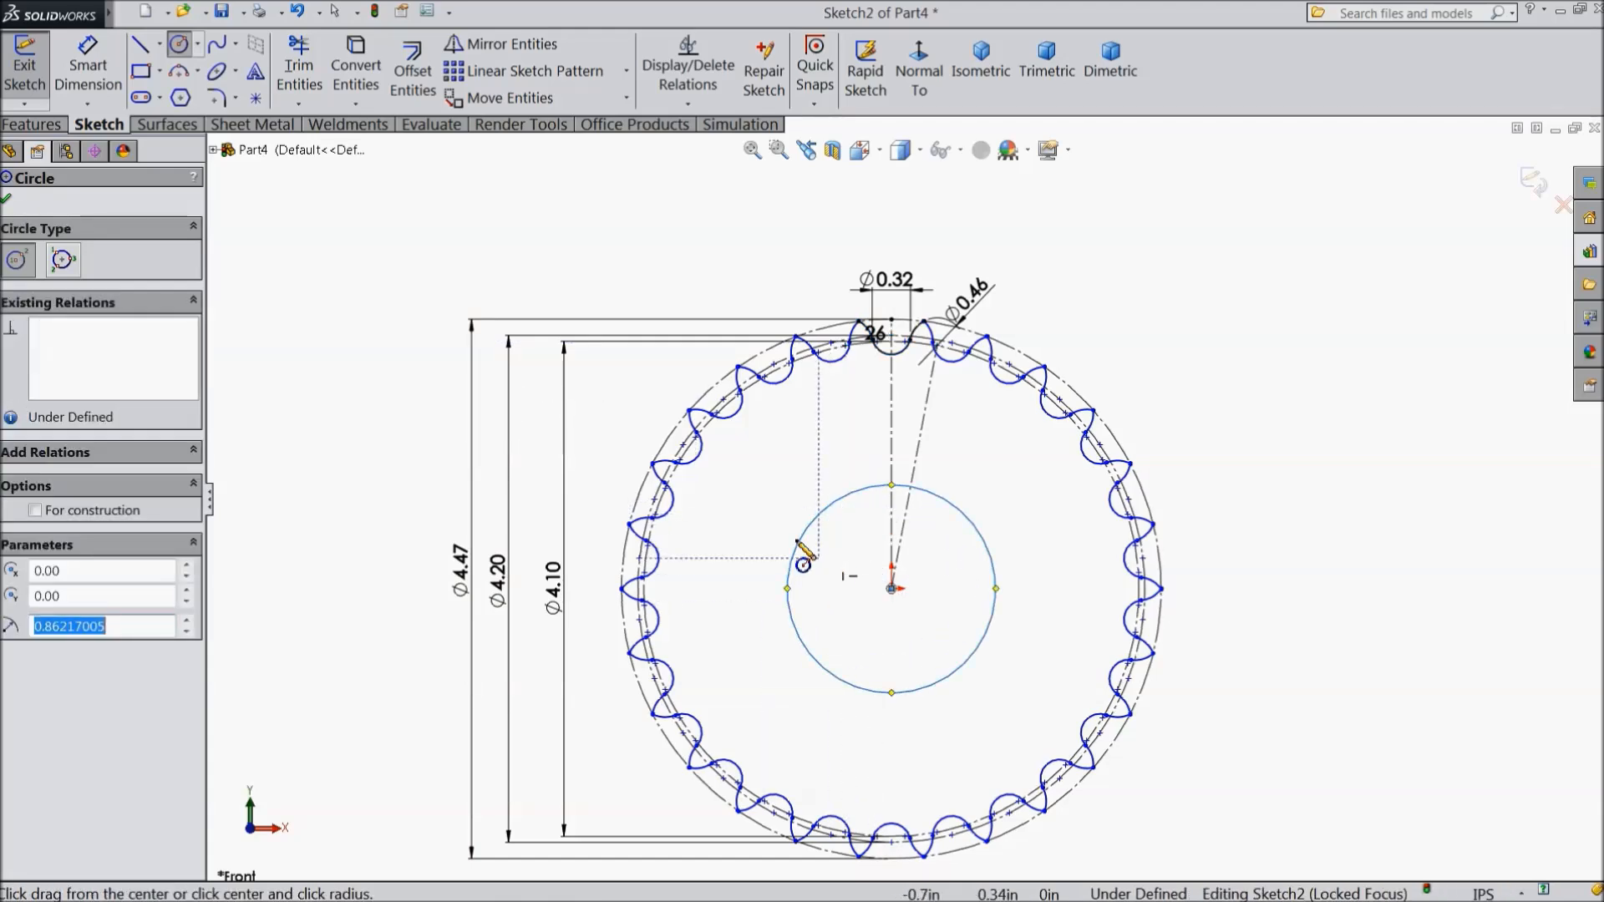
{"action": "left_click", "coordinate": [88, 67]}
{"action": "left_click", "coordinate": [1003, 623]}
{"action": "left_click", "coordinate": [1051, 589]}
{"action": "type", "text": "1.5"}
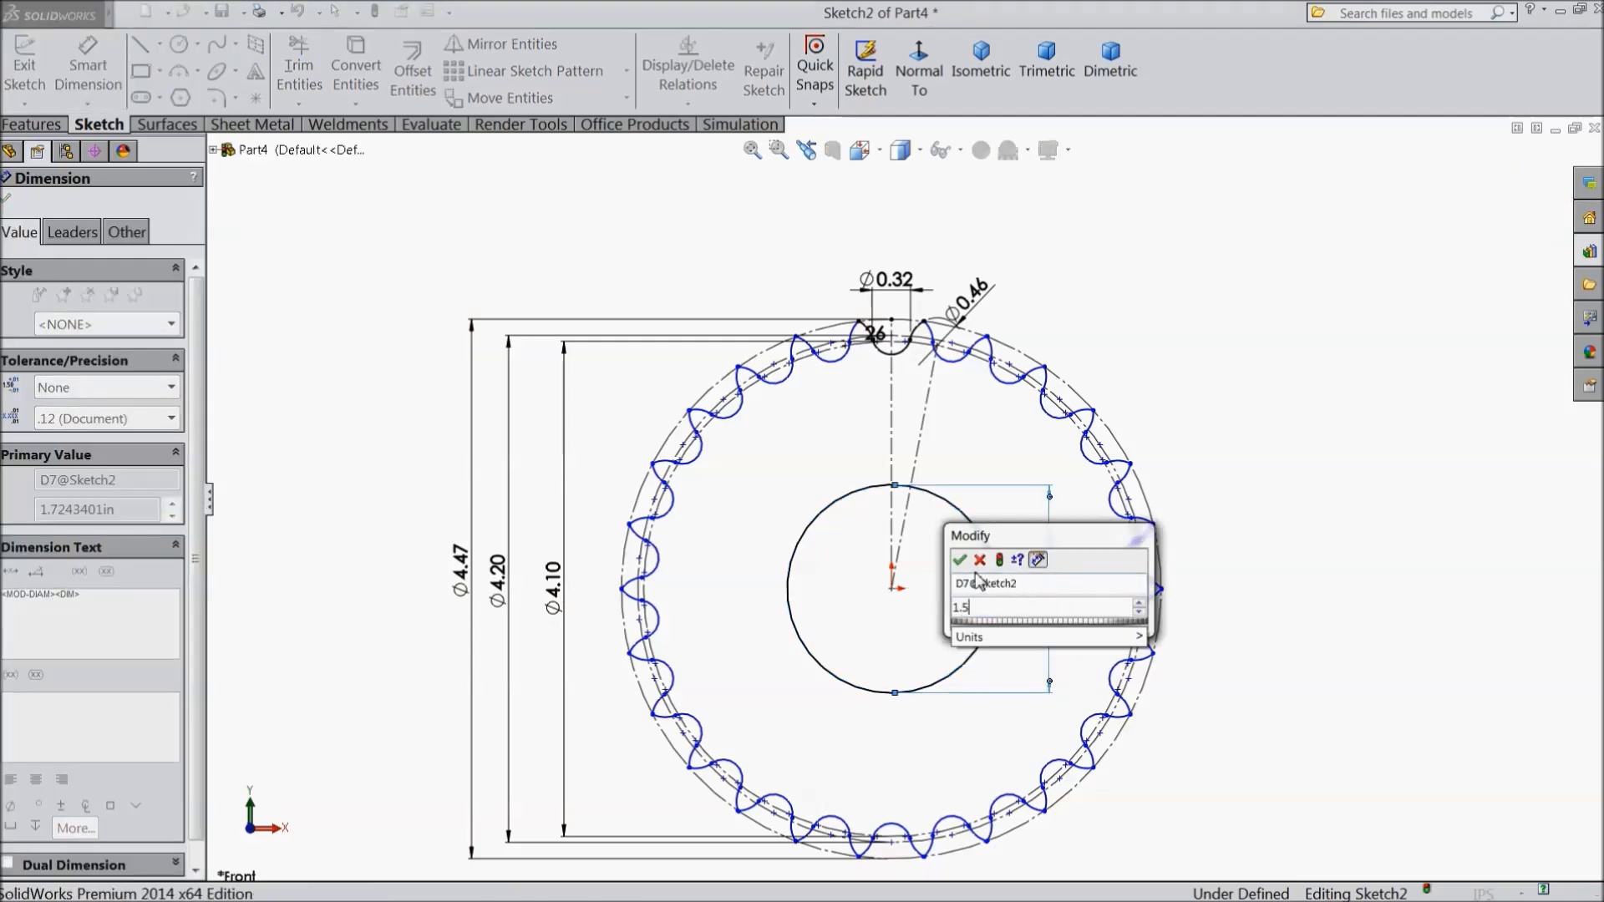
{"action": "left_click", "coordinate": [960, 560]}
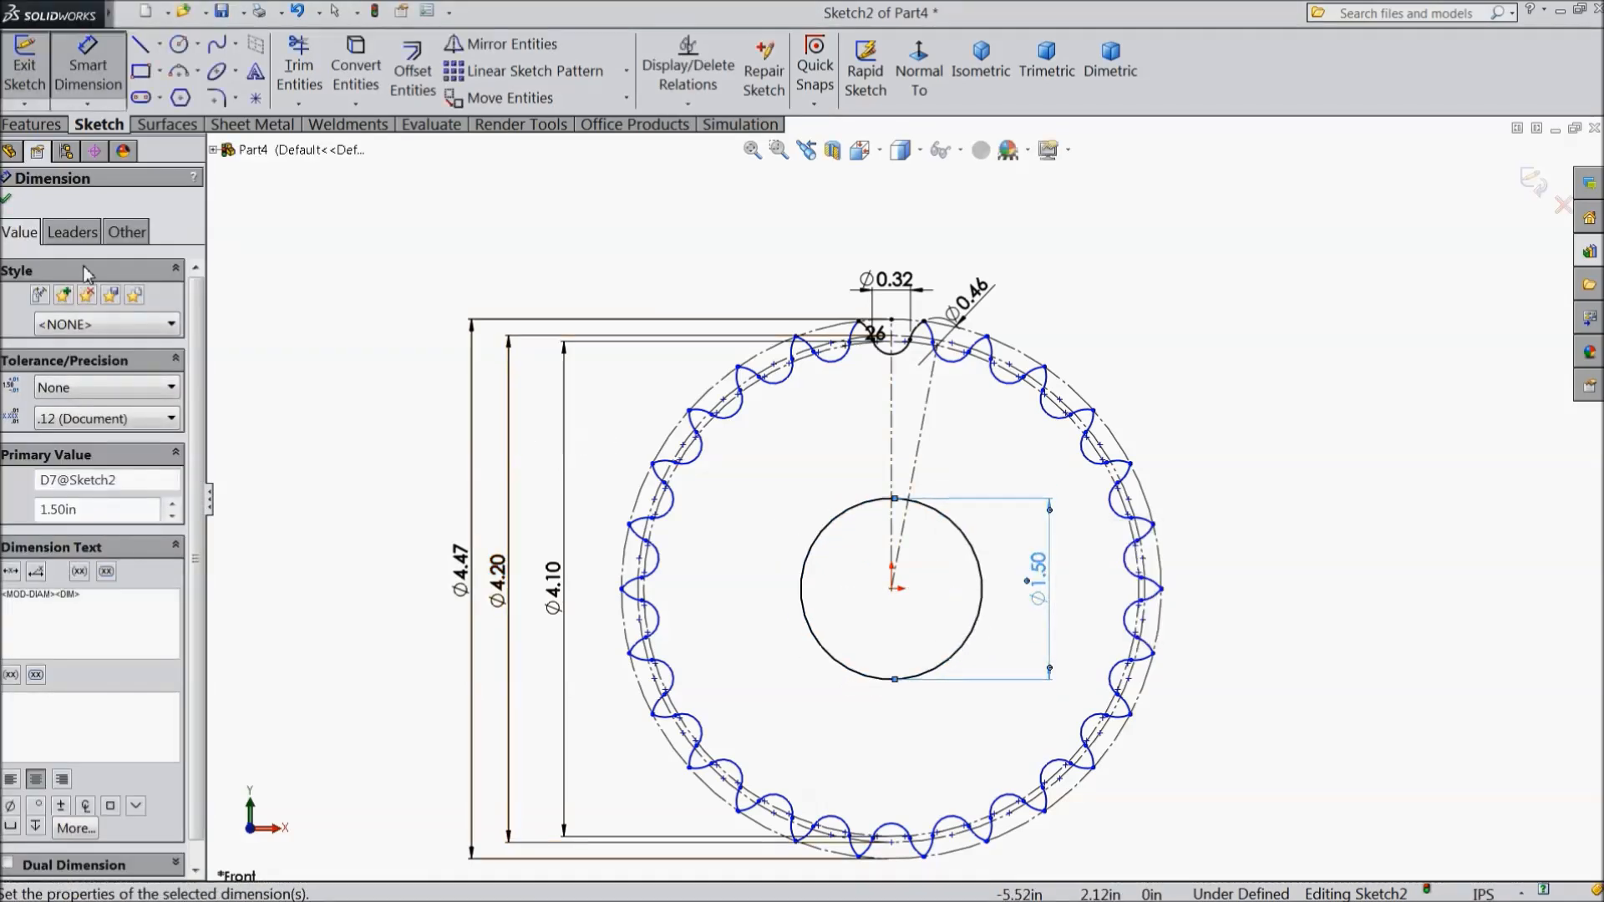
{"action": "left_click", "coordinate": [7, 201]}
Extrude the region between the tooth profile and the bore circle to a blind depth of 0.284 in
{"action": "left_click", "coordinate": [42, 124]}
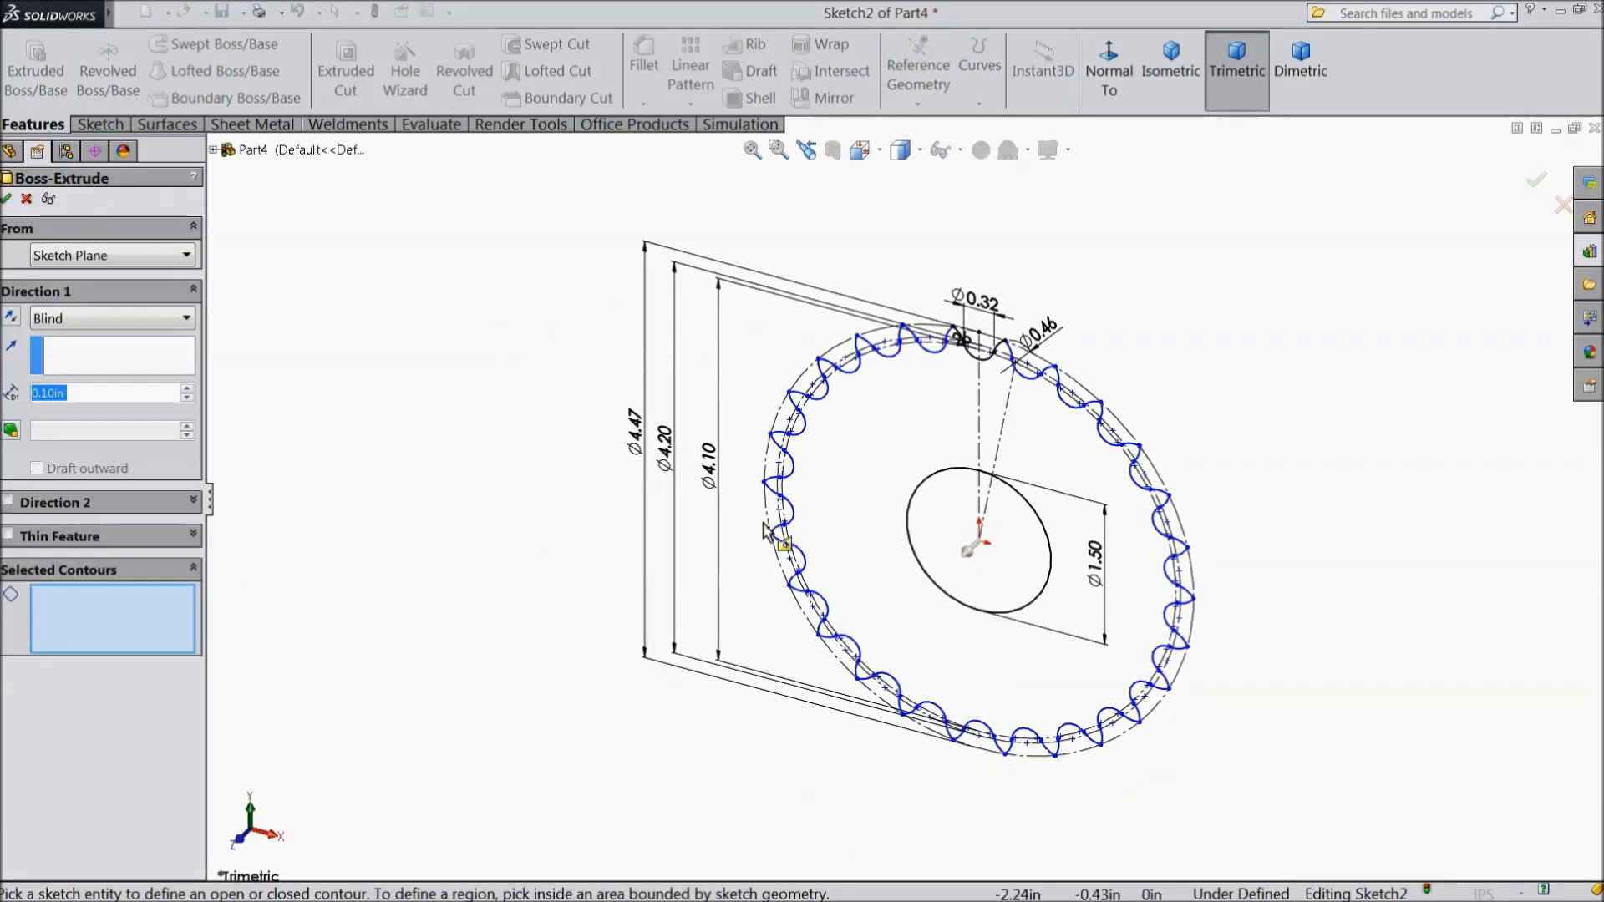
{"action": "left_click", "coordinate": [829, 539]}
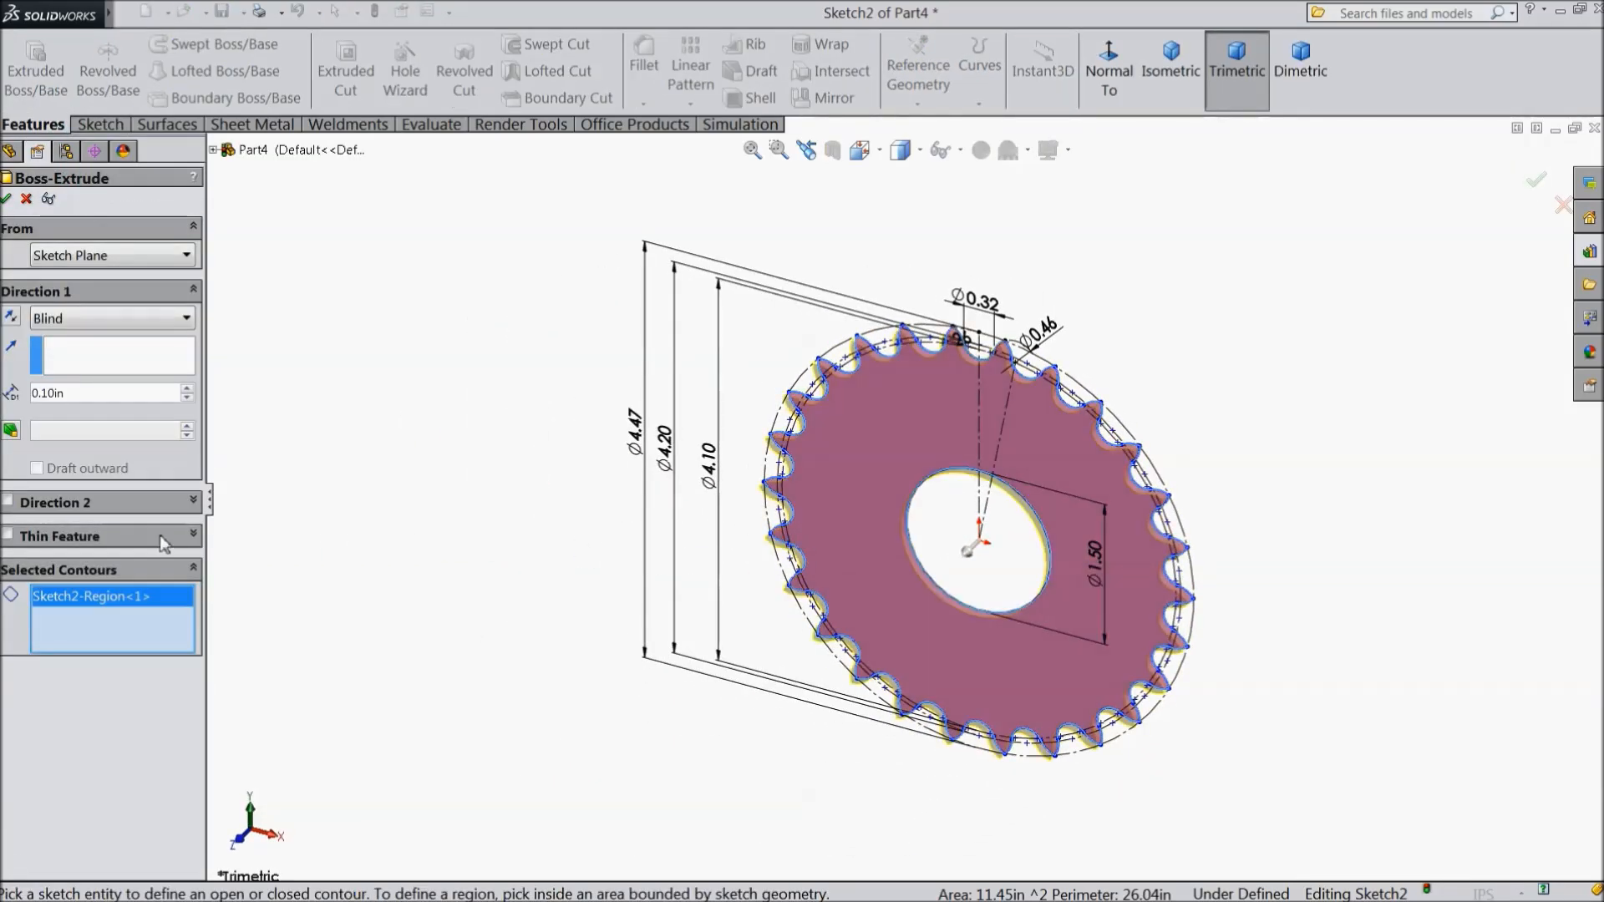
{"action": "type", "text": "0.28"}
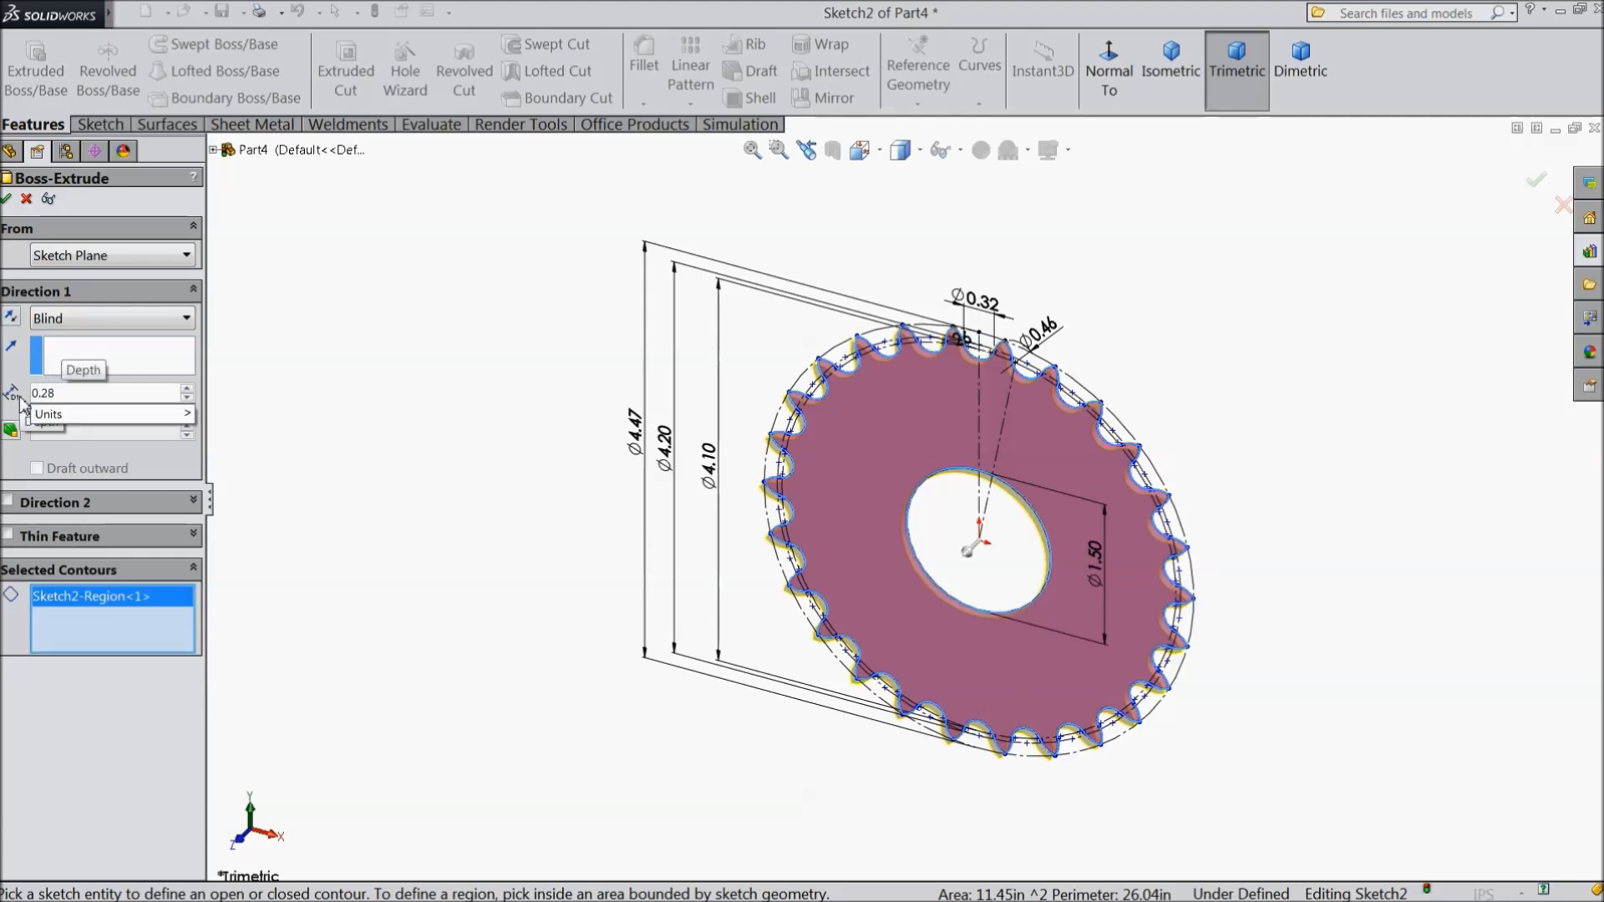
{"action": "type", "text": "4"}
{"action": "key", "text": "Return"}
{"action": "left_click", "coordinate": [10, 199]}
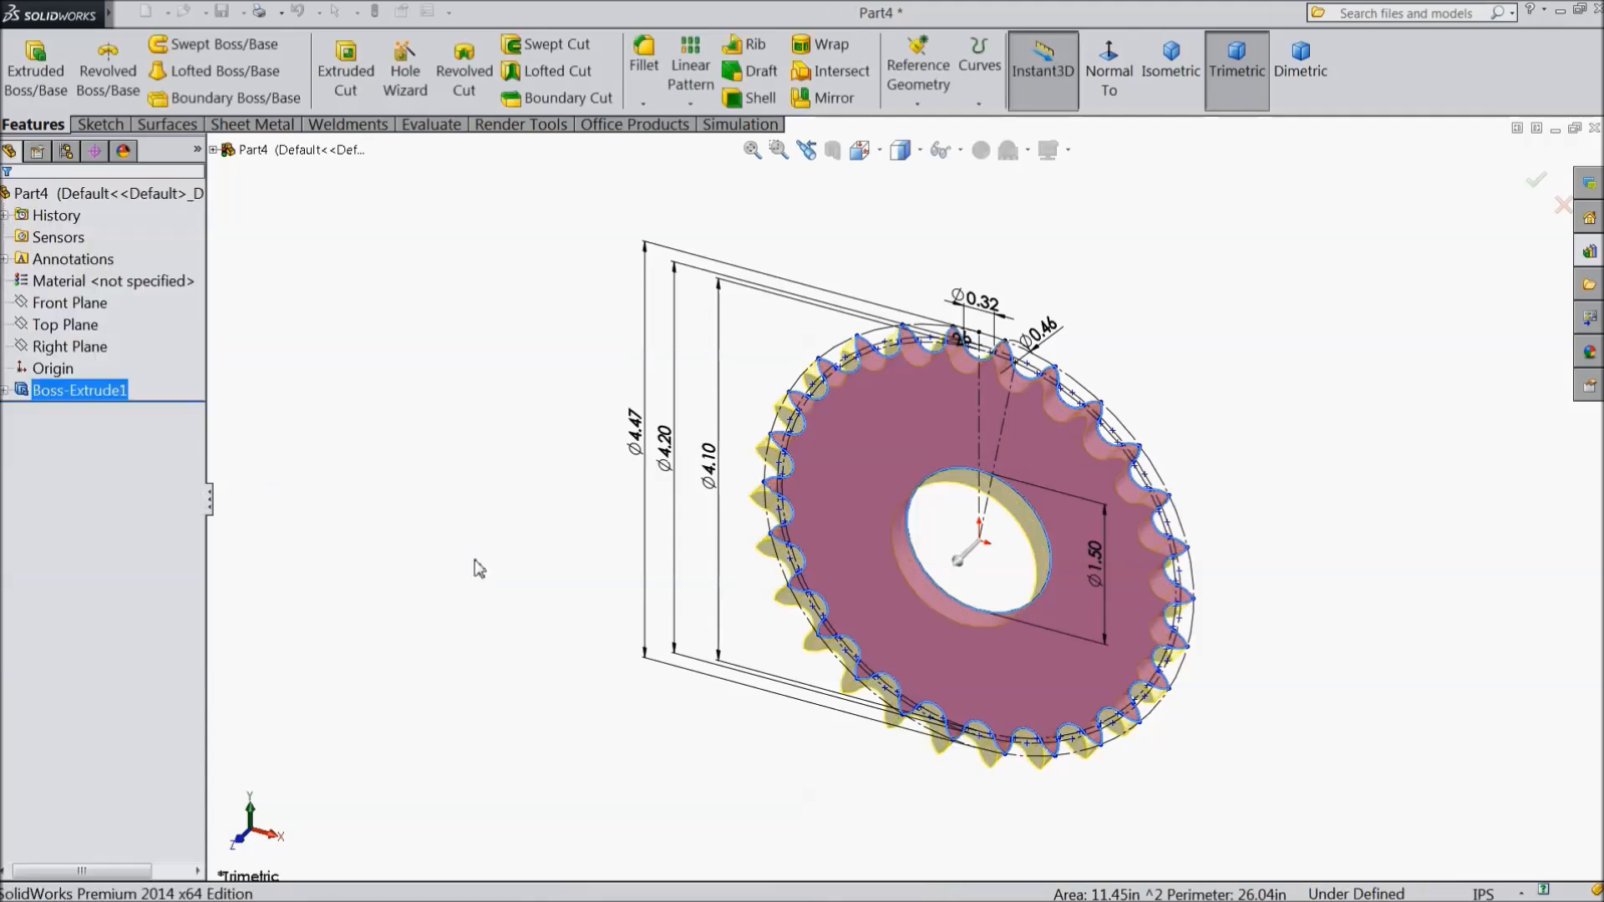
Start a sketch on the Right Plane and view it straight on
{"action": "middle_click_drag", "start_coordinate": [471, 557], "coordinate": [874, 628]}
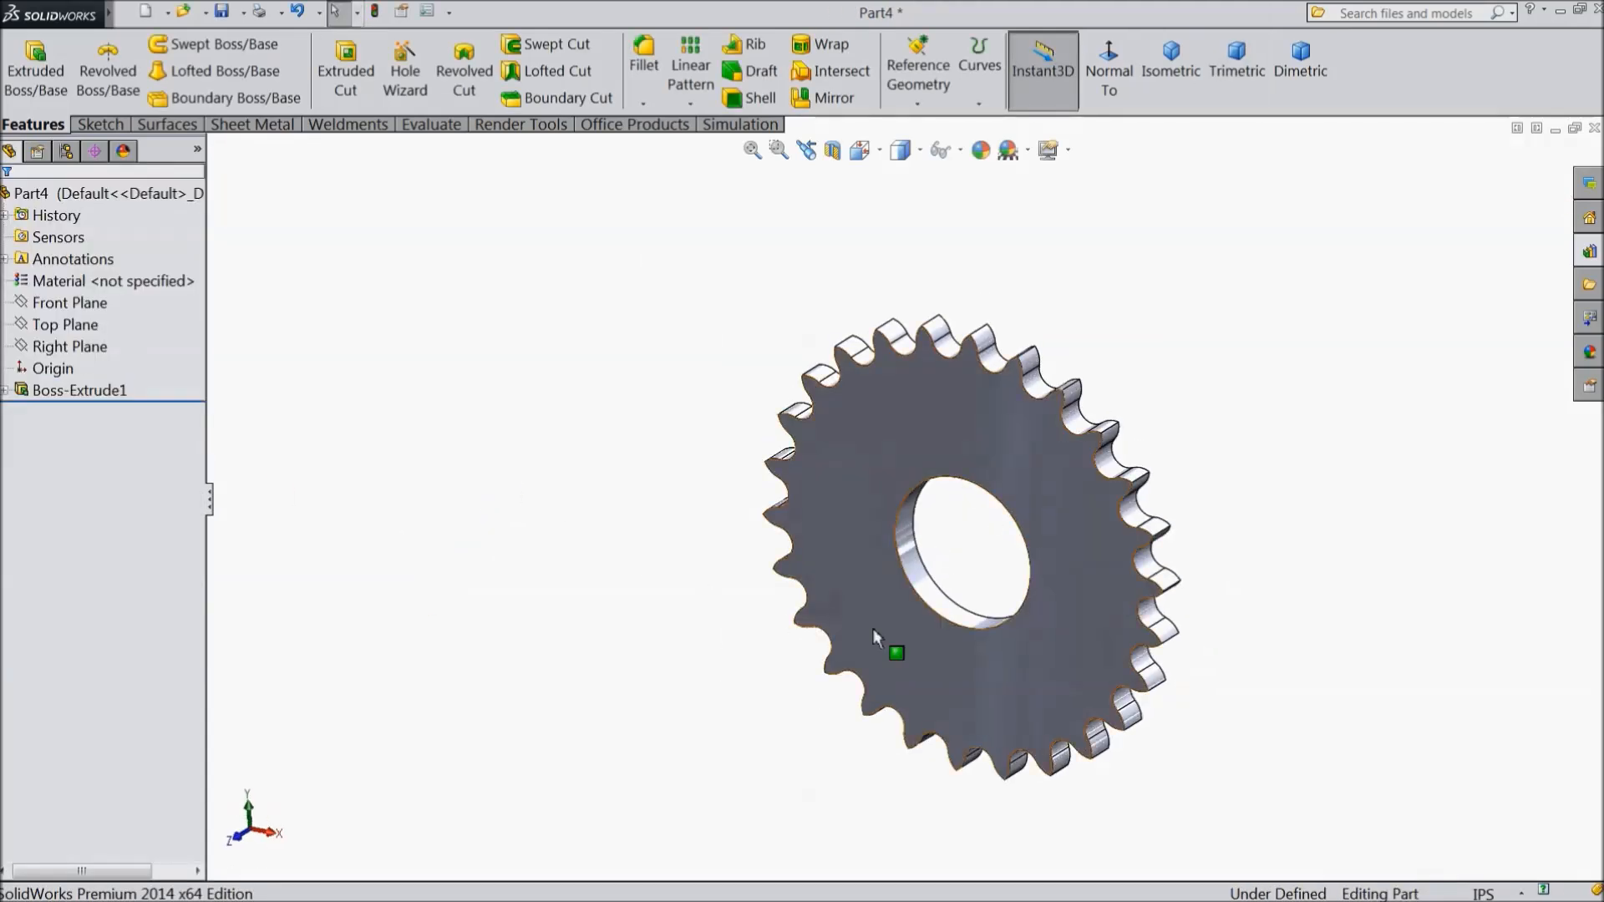
{"action": "middle_click_drag", "start_coordinate": [983, 630], "coordinate": [844, 584]}
{"action": "left_click", "coordinate": [69, 346]}
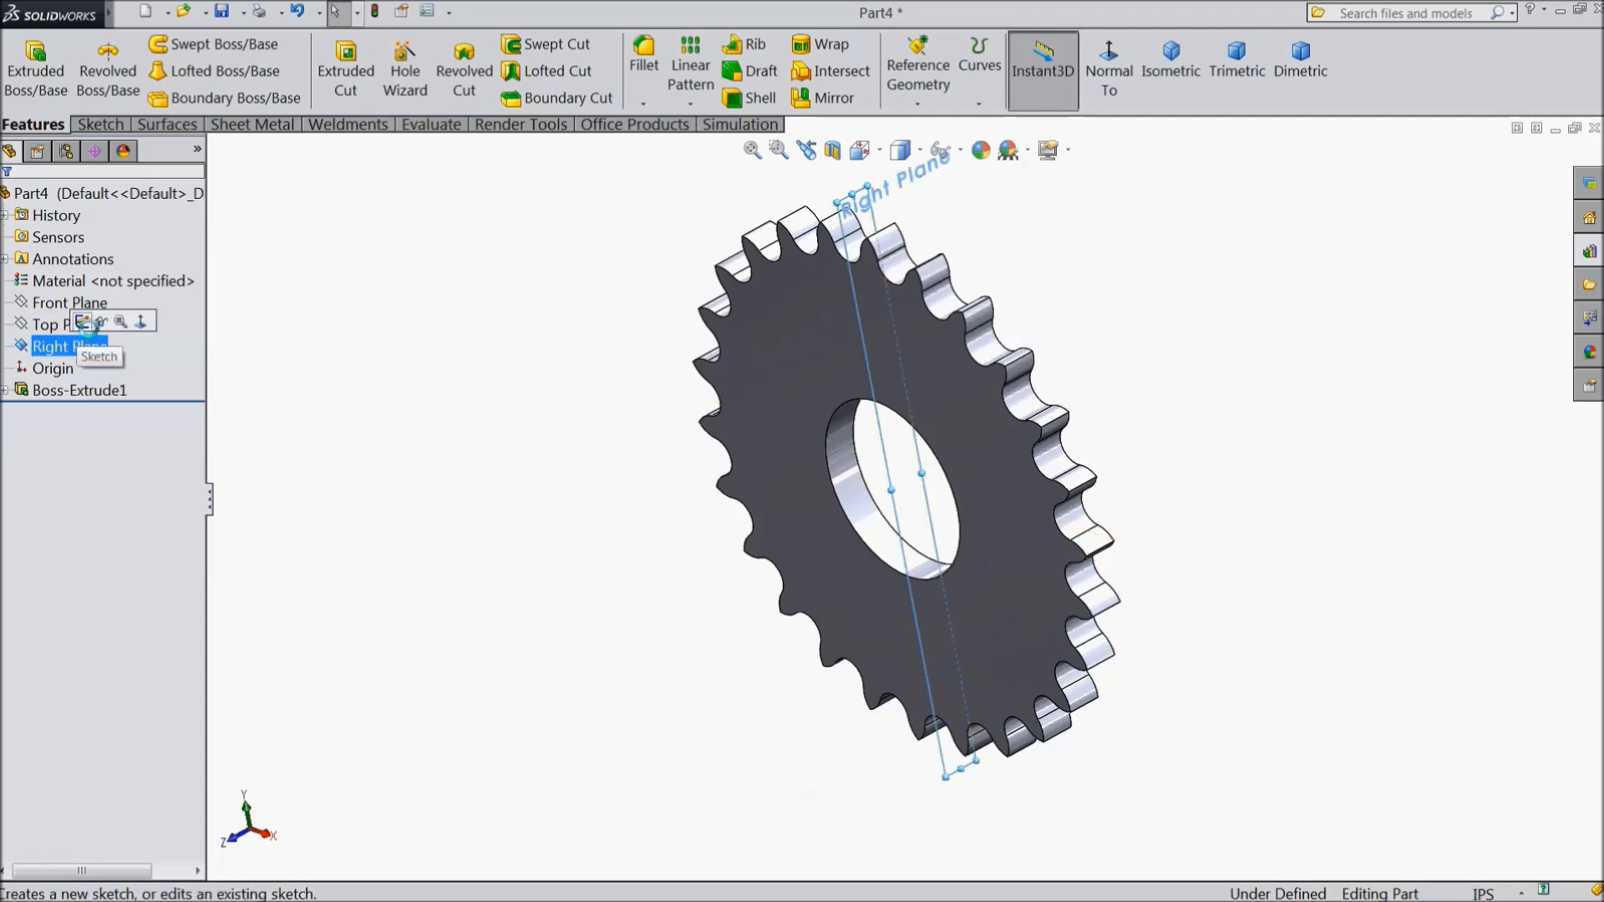
{"action": "left_click", "coordinate": [88, 326]}
{"action": "left_click", "coordinate": [1109, 71]}
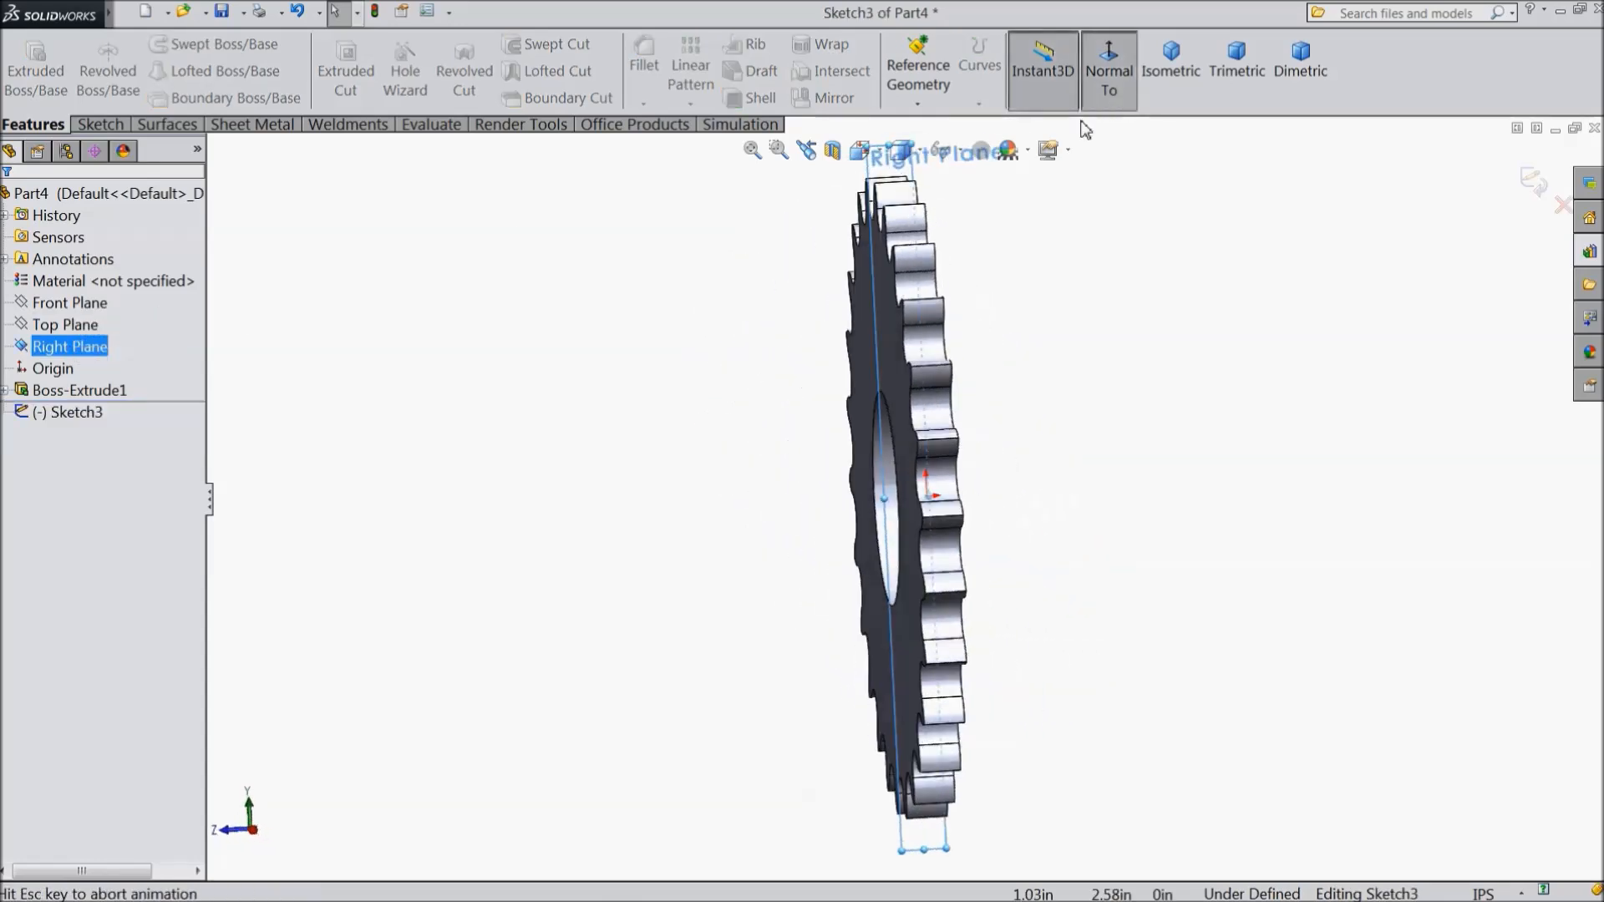
Draw a horizontal centerline from the origin through the sprocket's thickness and past its front face
{"action": "left_click", "coordinate": [100, 124]}
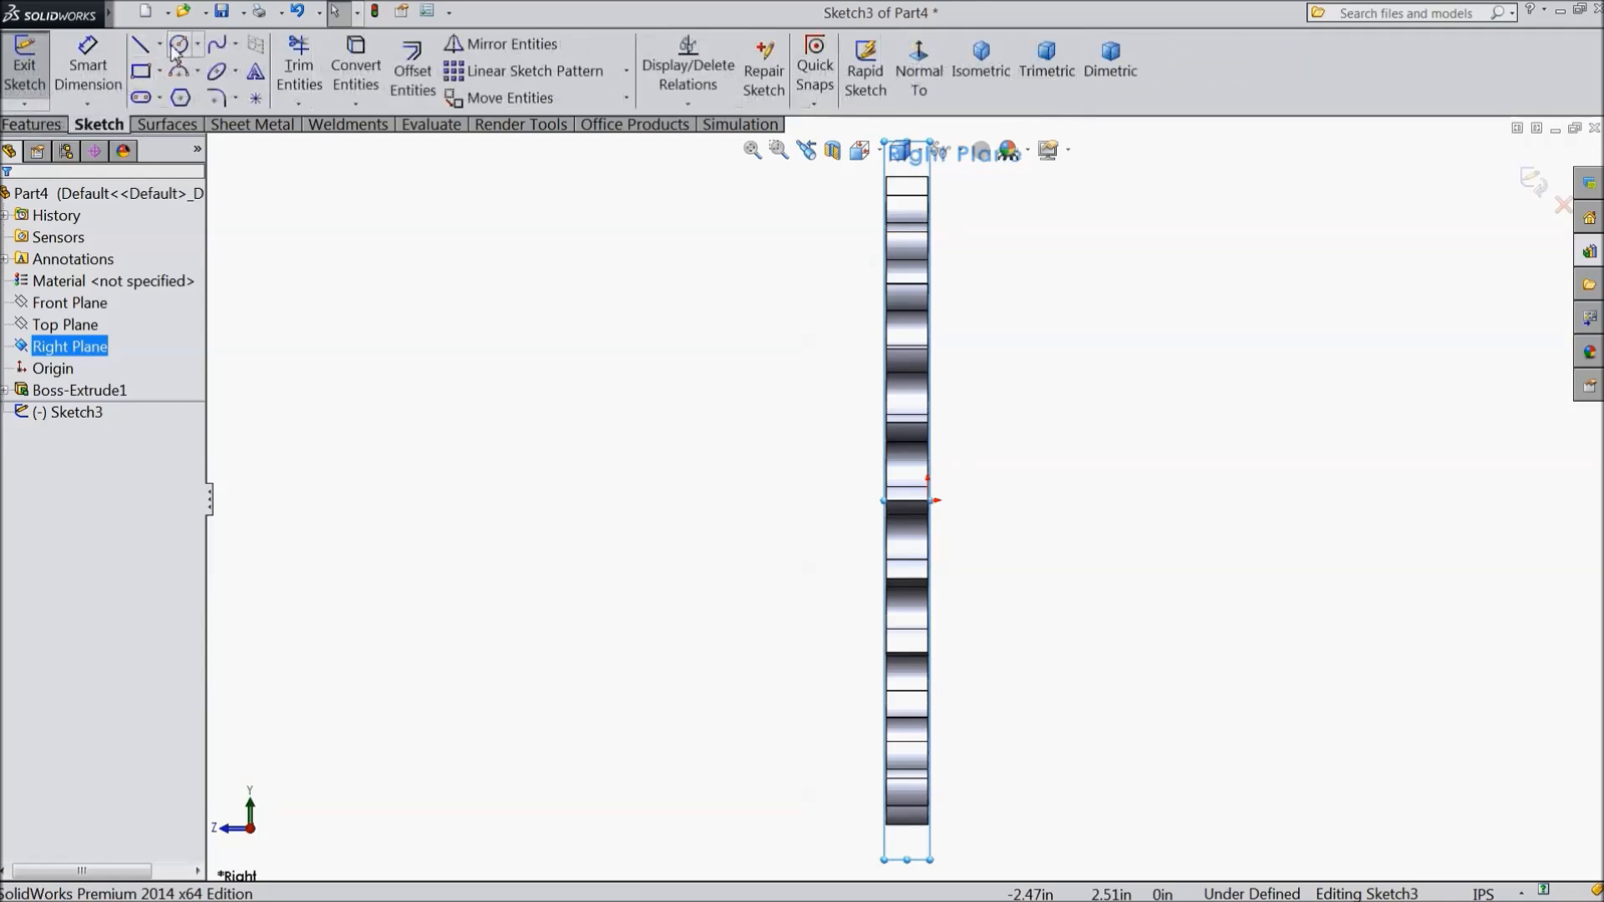
{"action": "left_click", "coordinate": [159, 43]}
{"action": "left_click", "coordinate": [205, 97]}
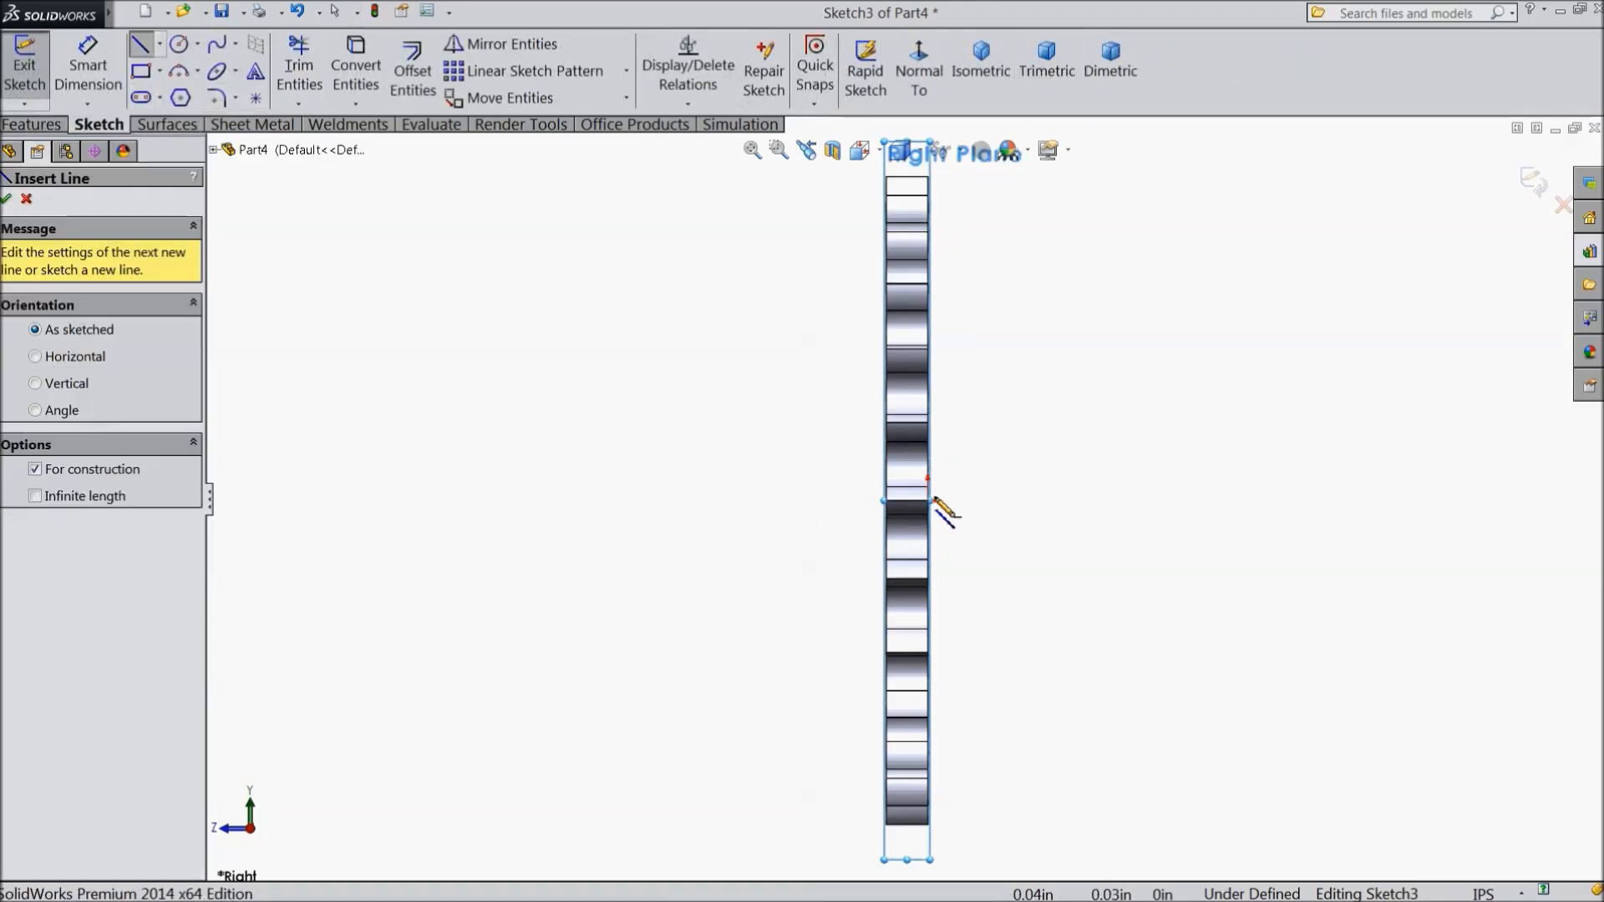
{"action": "left_click", "coordinate": [927, 501]}
{"action": "left_click", "coordinate": [708, 500]}
{"action": "right_click", "coordinate": [693, 468]}
{"action": "left_click", "coordinate": [727, 161]}
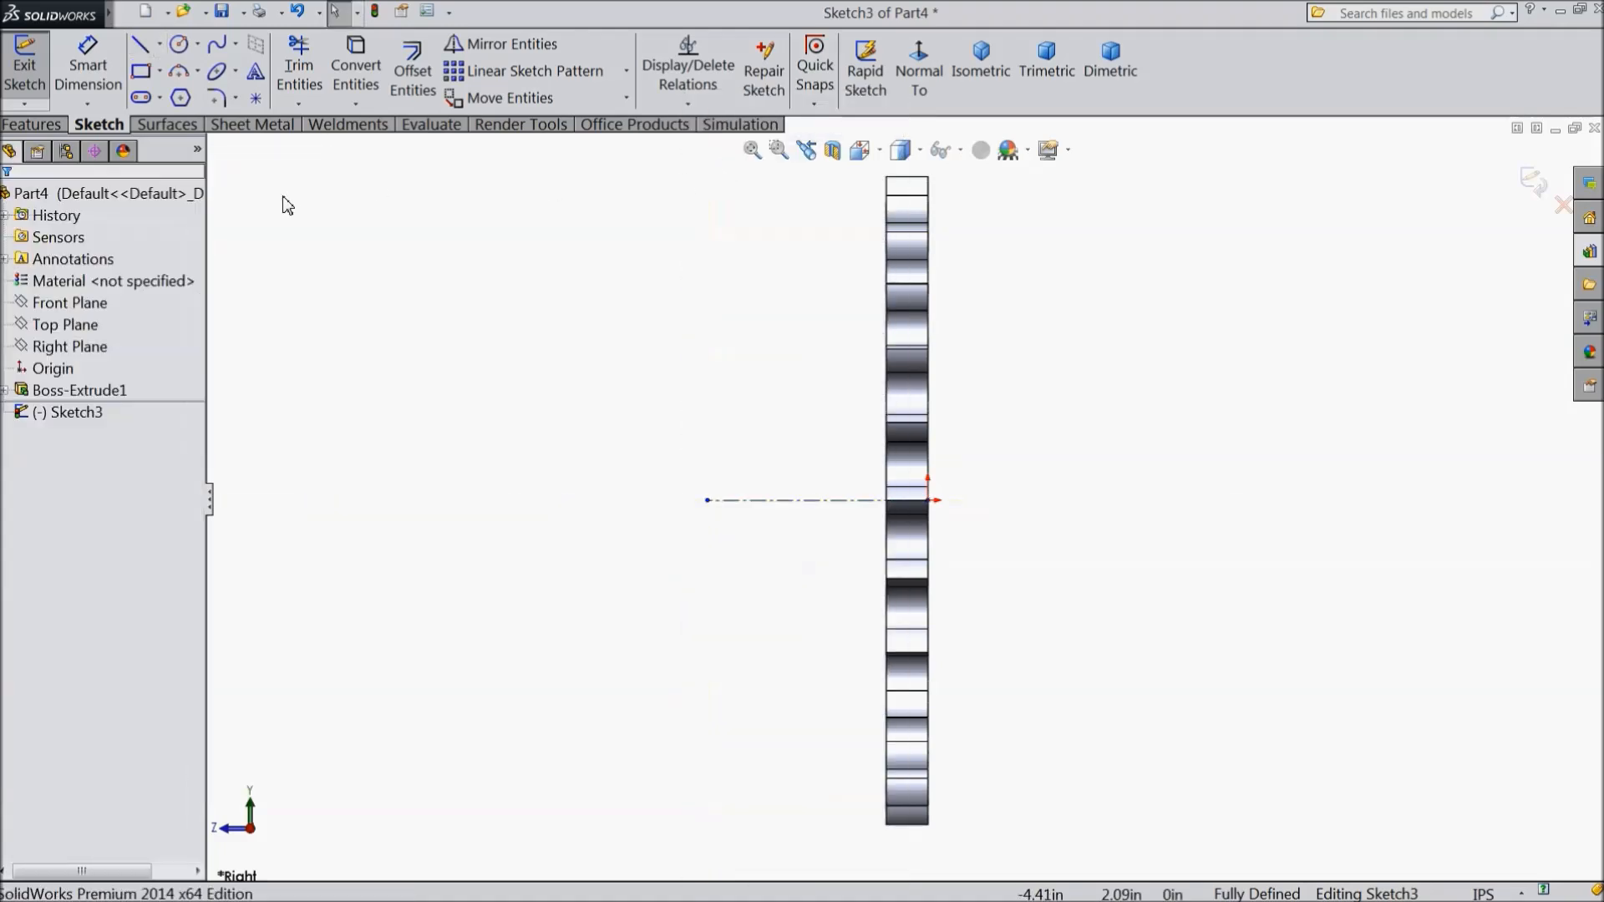
Sketch a corner rectangle about 1 in long above the centerline, with one side on the sprocket's front face
{"action": "left_click", "coordinate": [160, 71]}
{"action": "left_click", "coordinate": [172, 101]}
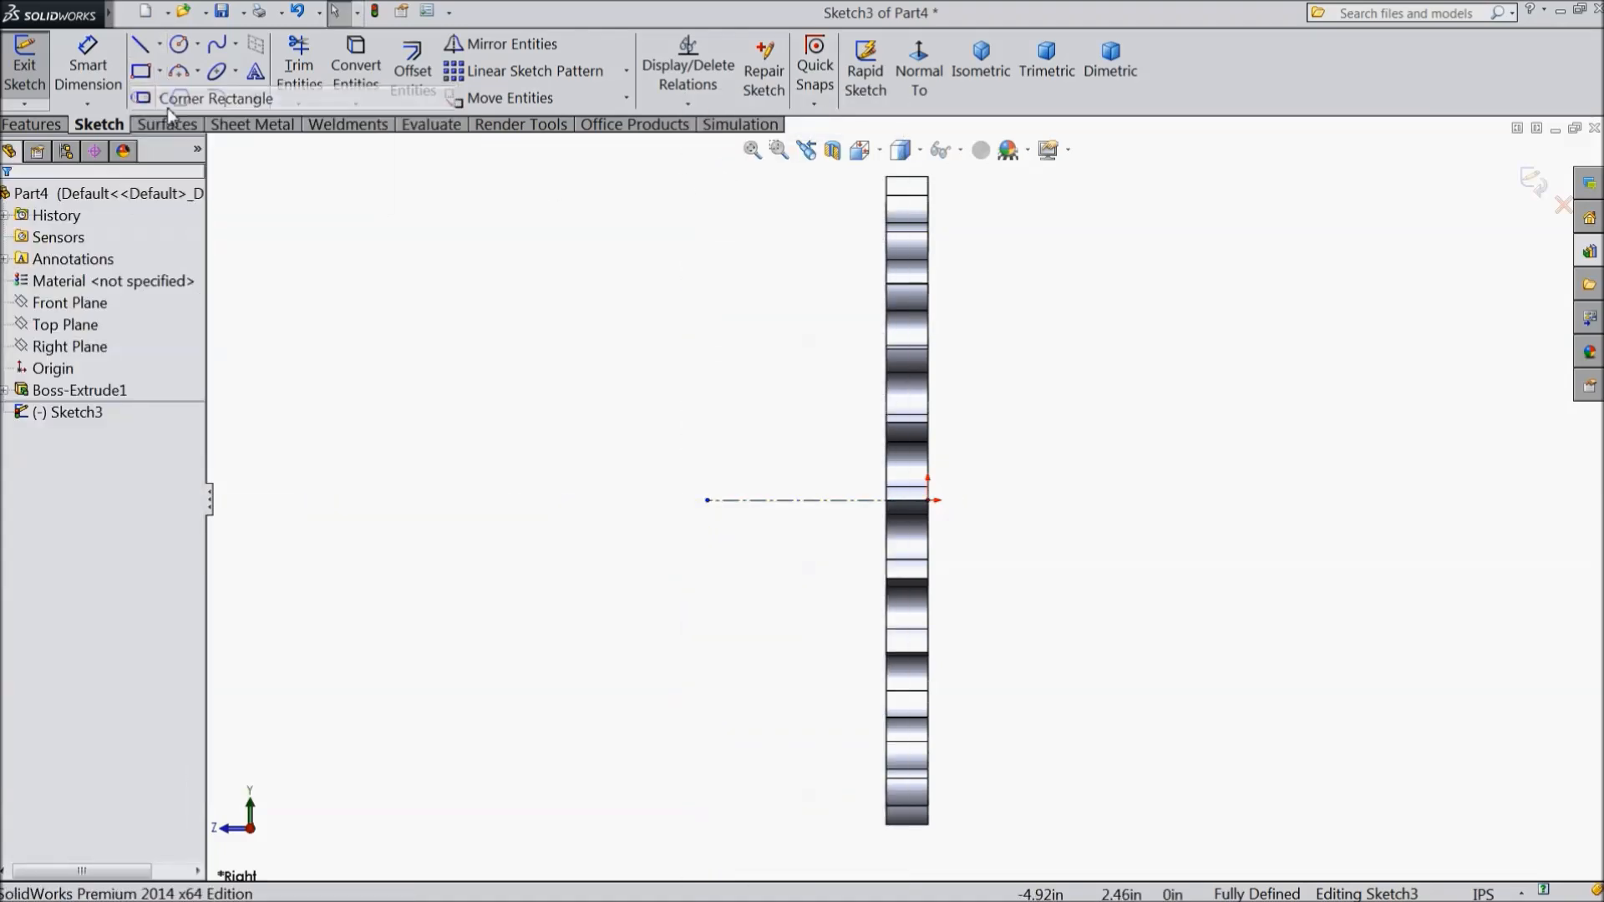
{"action": "scroll", "coordinate": [869, 370], "scroll_direction": "down", "scroll_amount": 2}
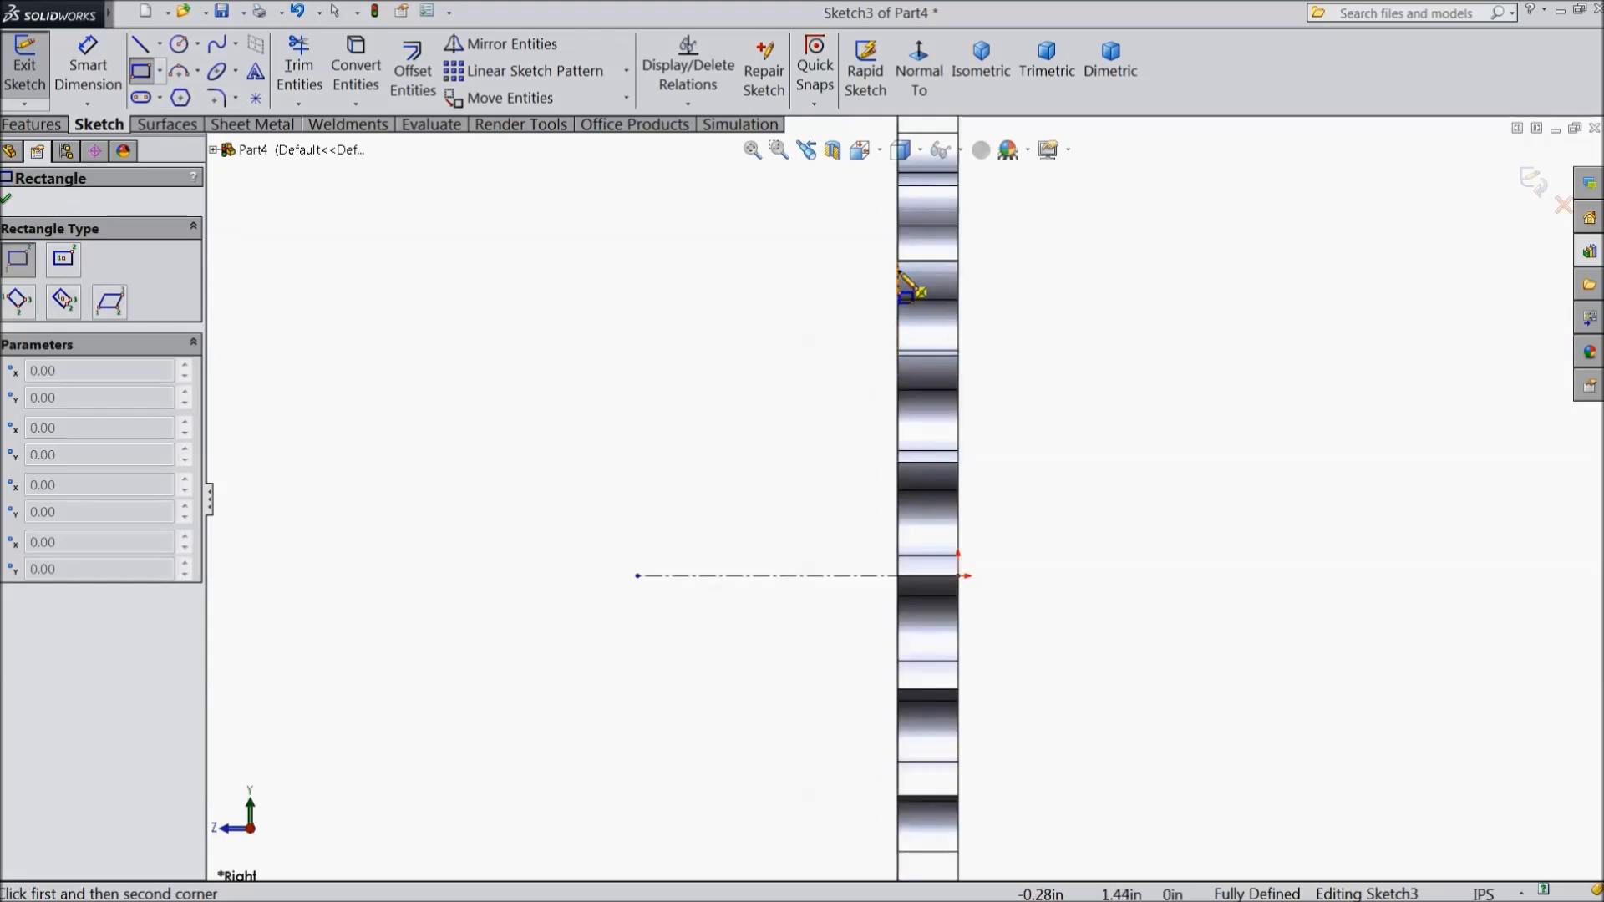
{"action": "left_click", "coordinate": [897, 270]}
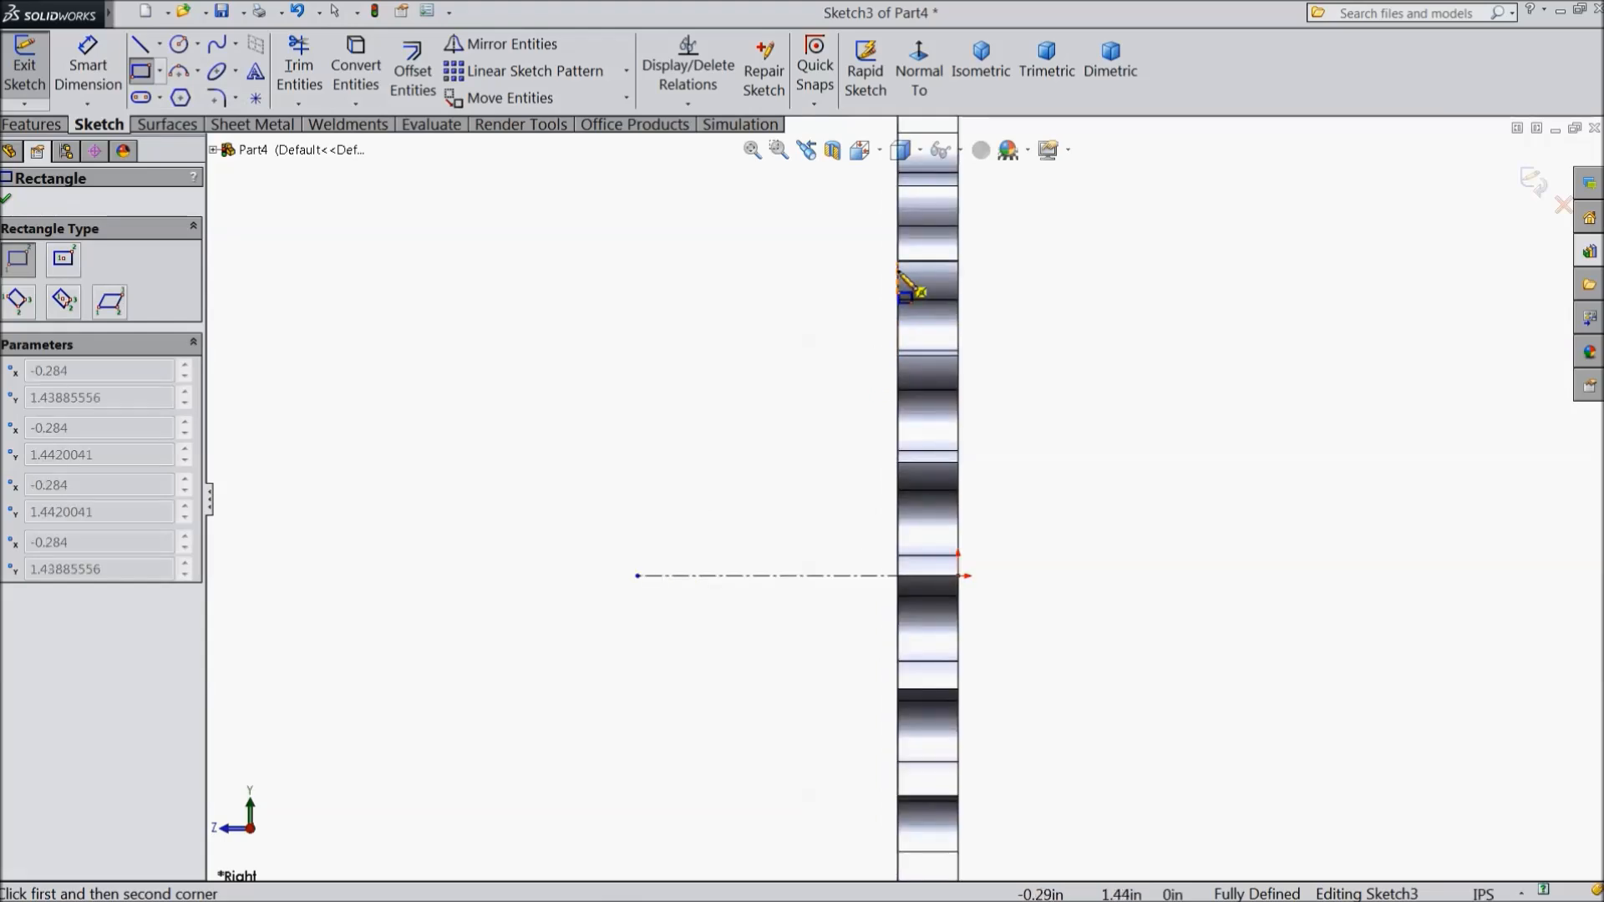
{"action": "left_click", "coordinate": [685, 324]}
Dimension the rectangle's horizontal length as 0.75 in
{"action": "left_click", "coordinate": [84, 64]}
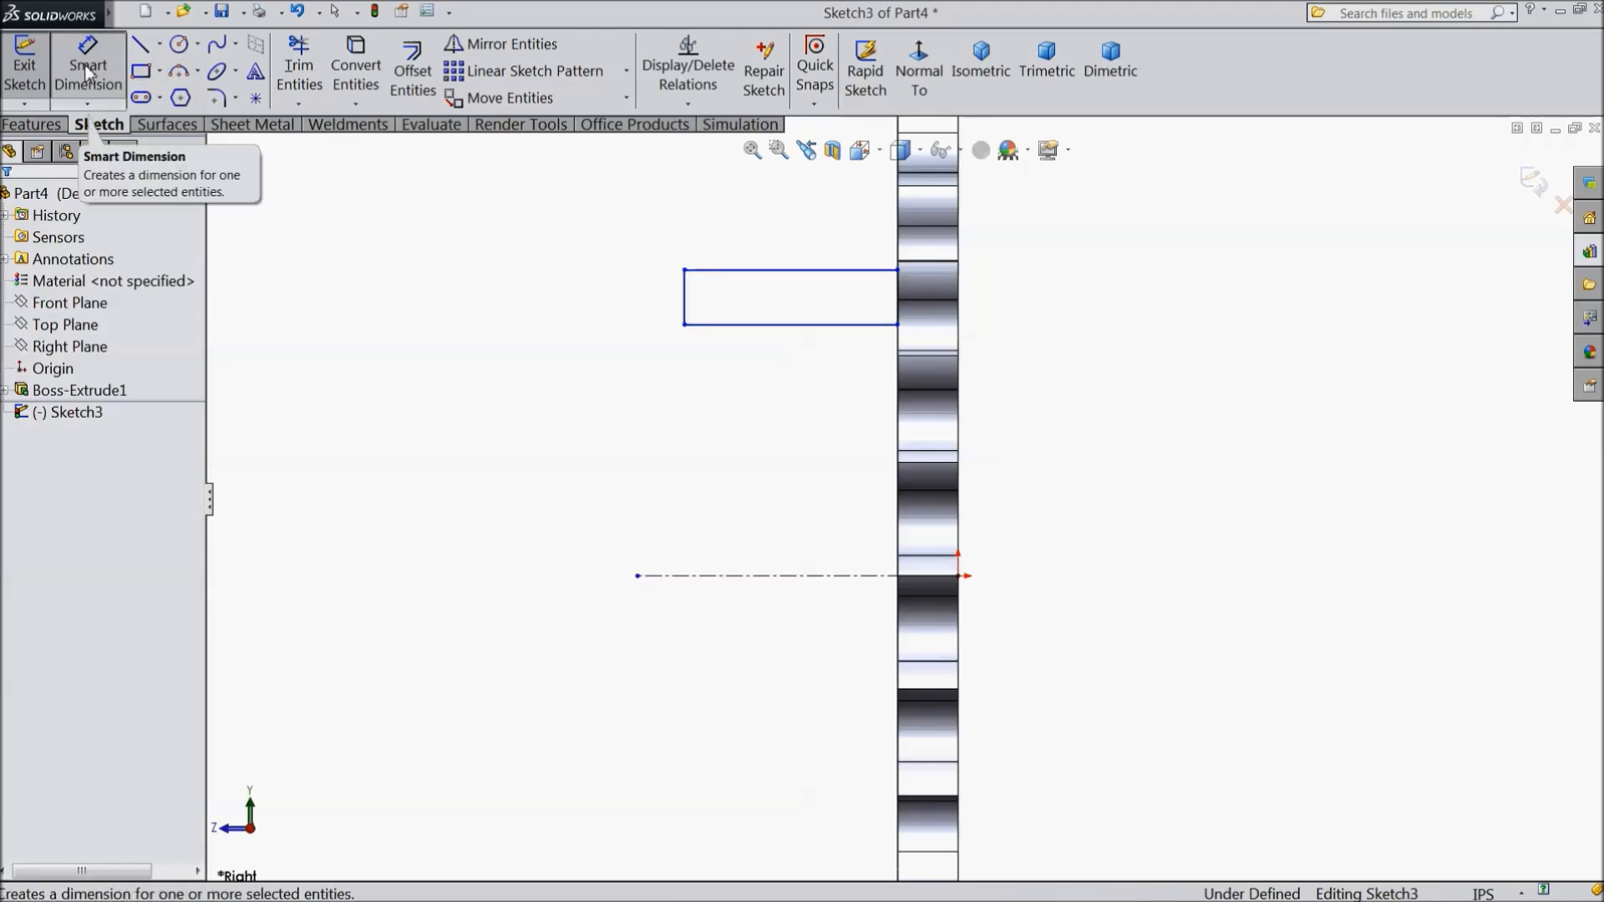
{"action": "left_click", "coordinate": [756, 272]}
{"action": "left_click", "coordinate": [792, 247]}
{"action": "type", "text": "1"}
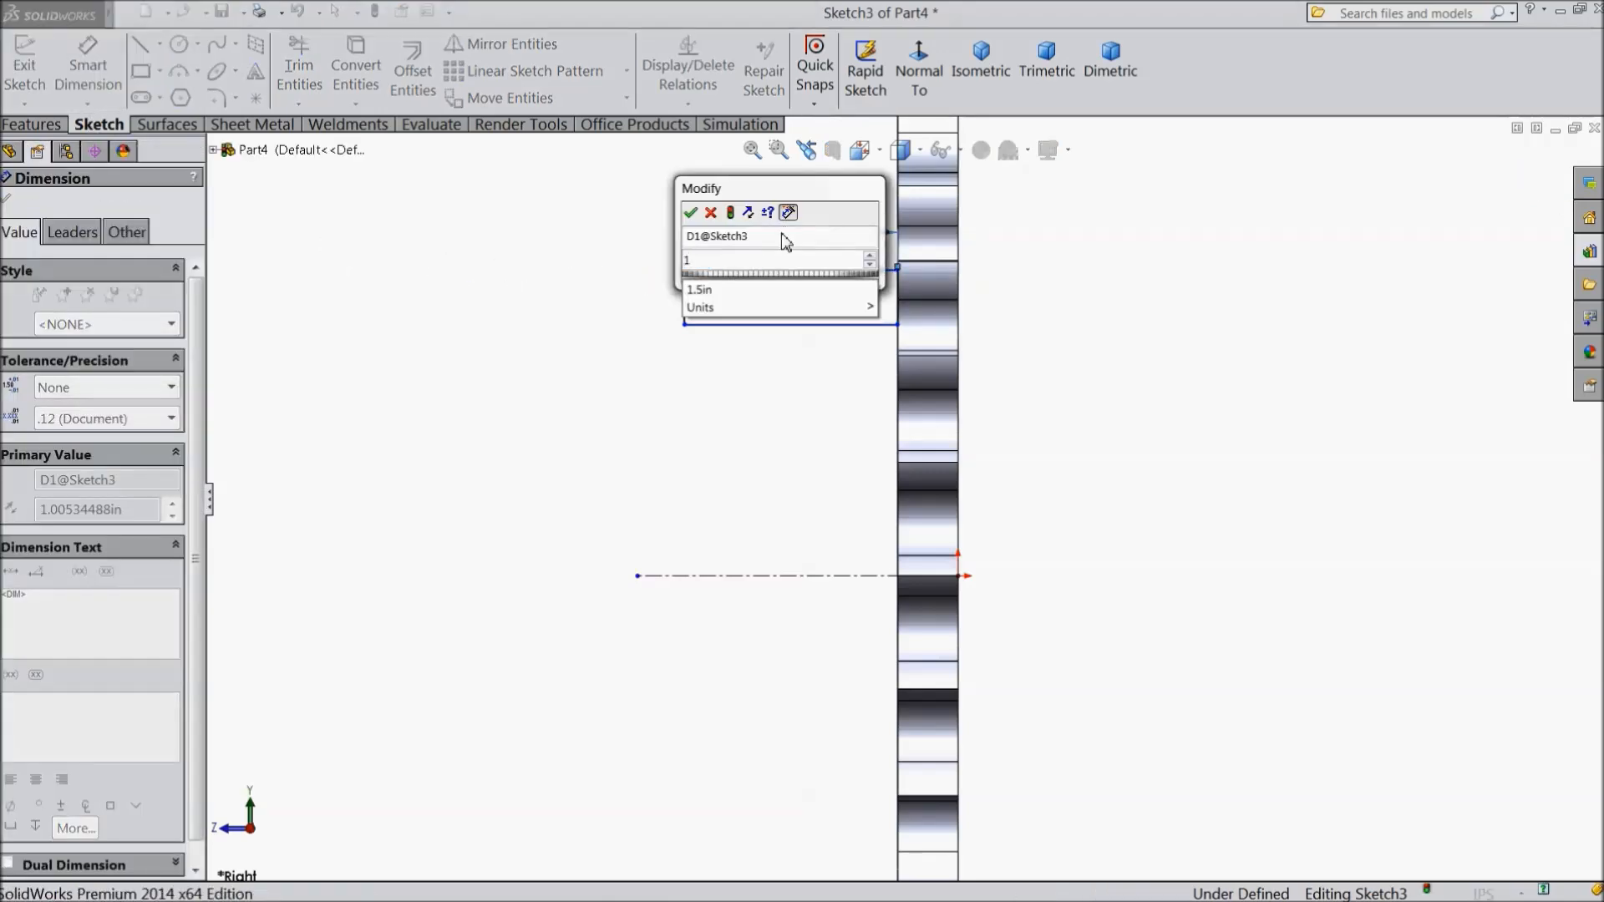
{"action": "key", "text": "BackSpace"}
{"action": "type", "text": "0.75"}
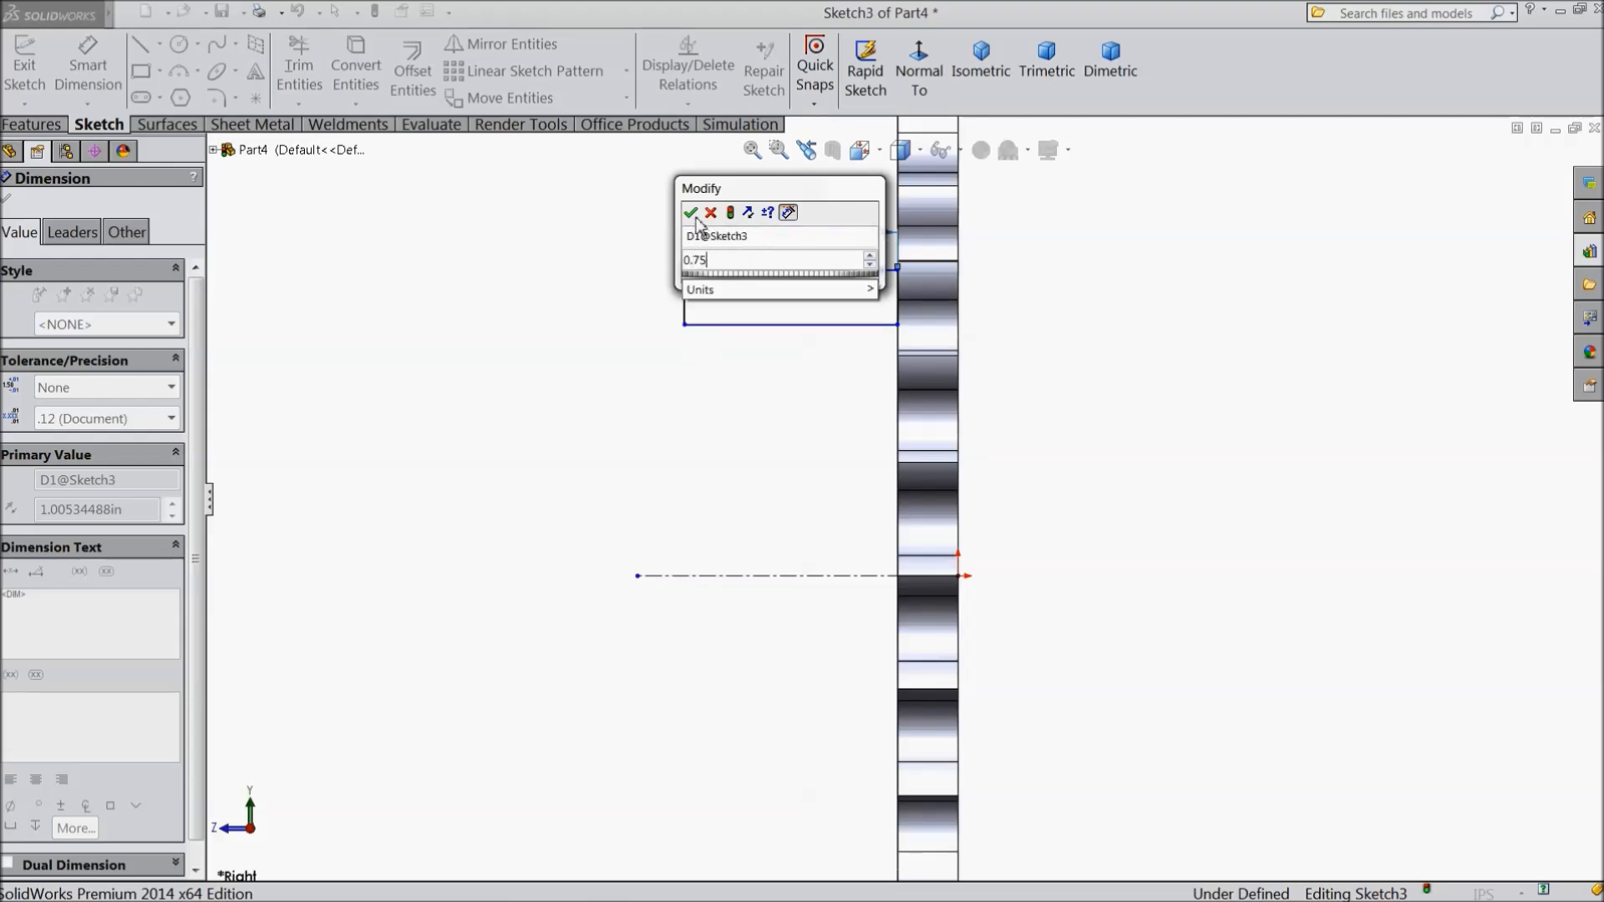
{"action": "left_click", "coordinate": [692, 214]}
Dimension the rectangle's lower edge across the centerline as a 1.5 in diameter
{"action": "mouse_move", "coordinate": [769, 327]}
{"action": "left_mouse_down"}
{"action": "mouse_move", "coordinate": [732, 580]}
{"action": "mouse_move", "coordinate": [571, 582]}
{"action": "left_mouse_up"}
{"action": "left_click", "coordinate": [575, 608]}
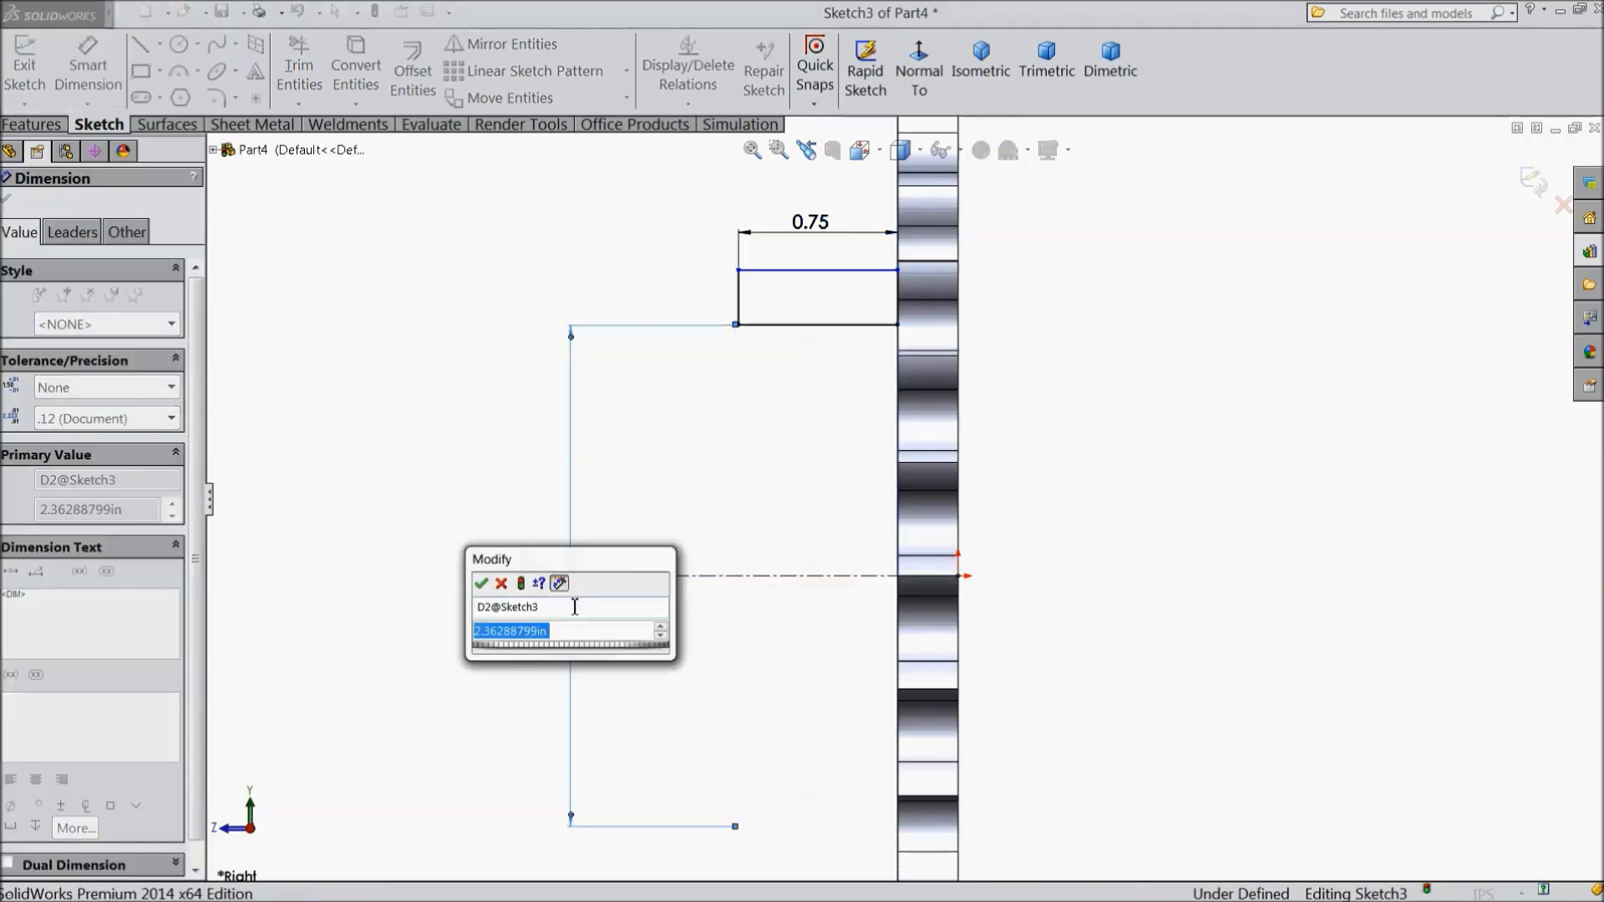
{"action": "type", "text": "1.5"}
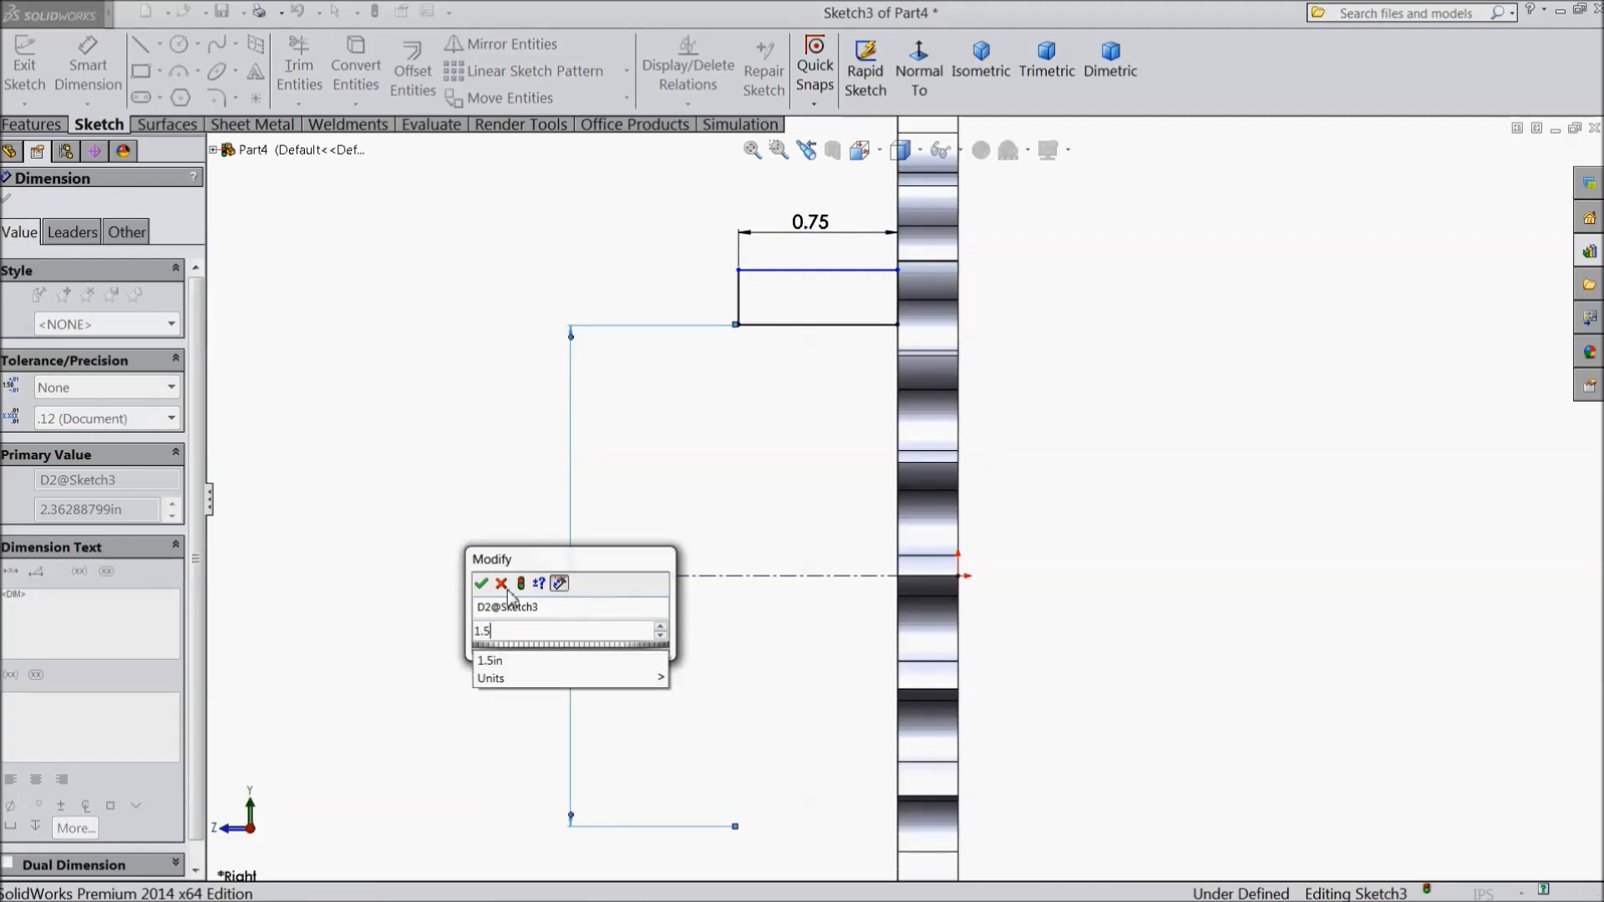
{"action": "left_click", "coordinate": [480, 586]}
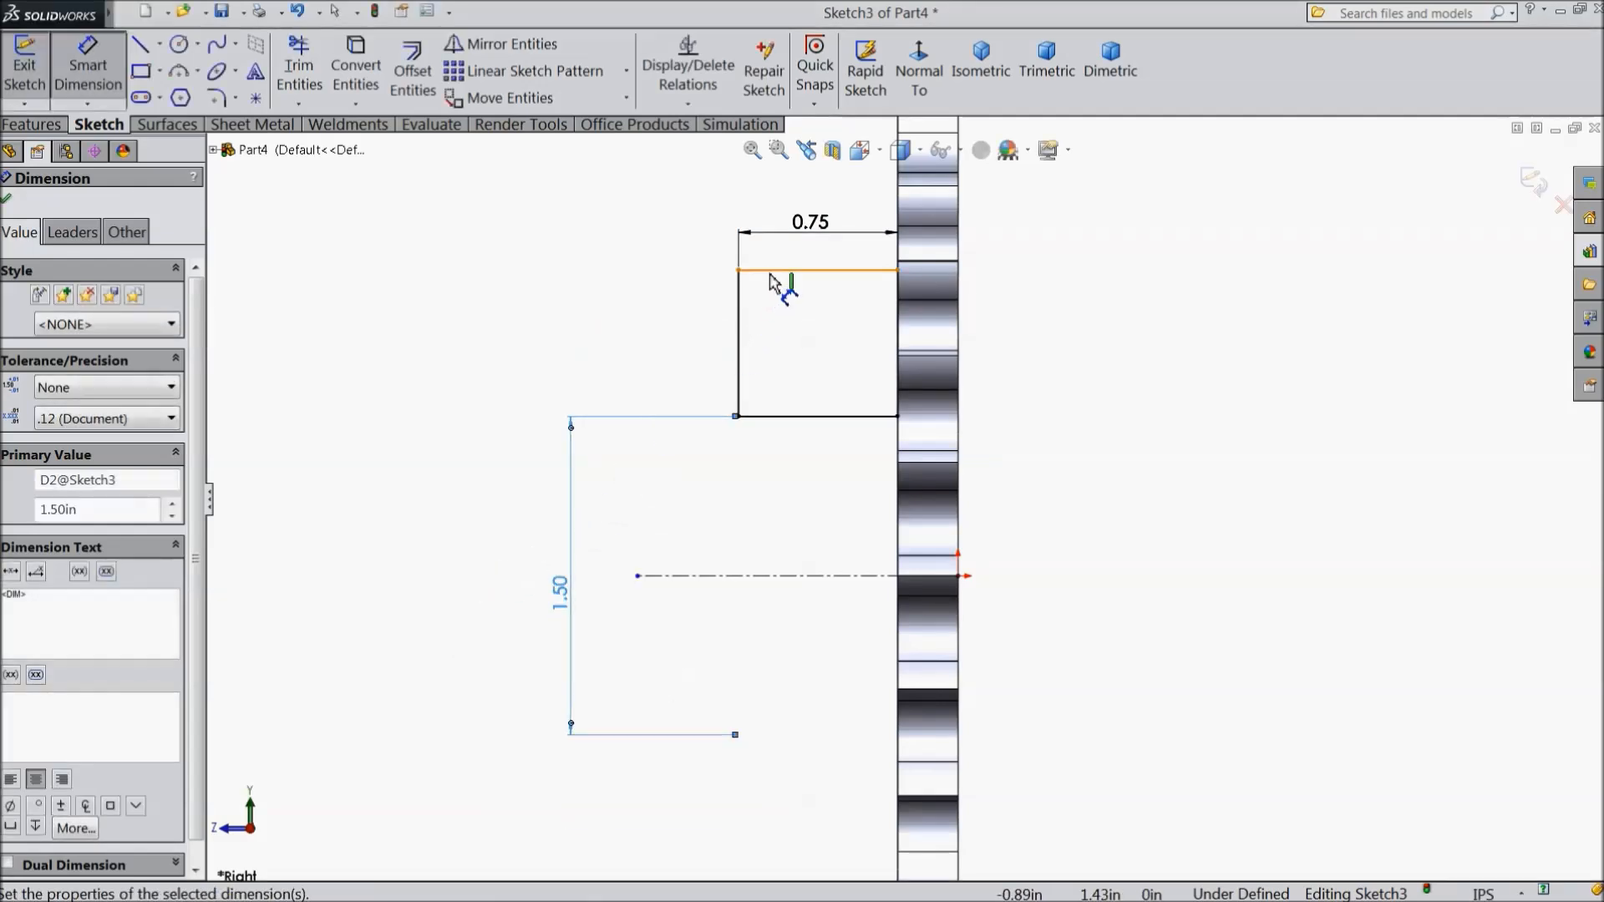
Dimension the rectangle's upper edge across the centerline as a 2.25 in diameter
{"action": "left_click", "coordinate": [764, 281]}
{"action": "scroll", "coordinate": [535, 510], "scroll_direction": "up", "scroll_amount": 2}
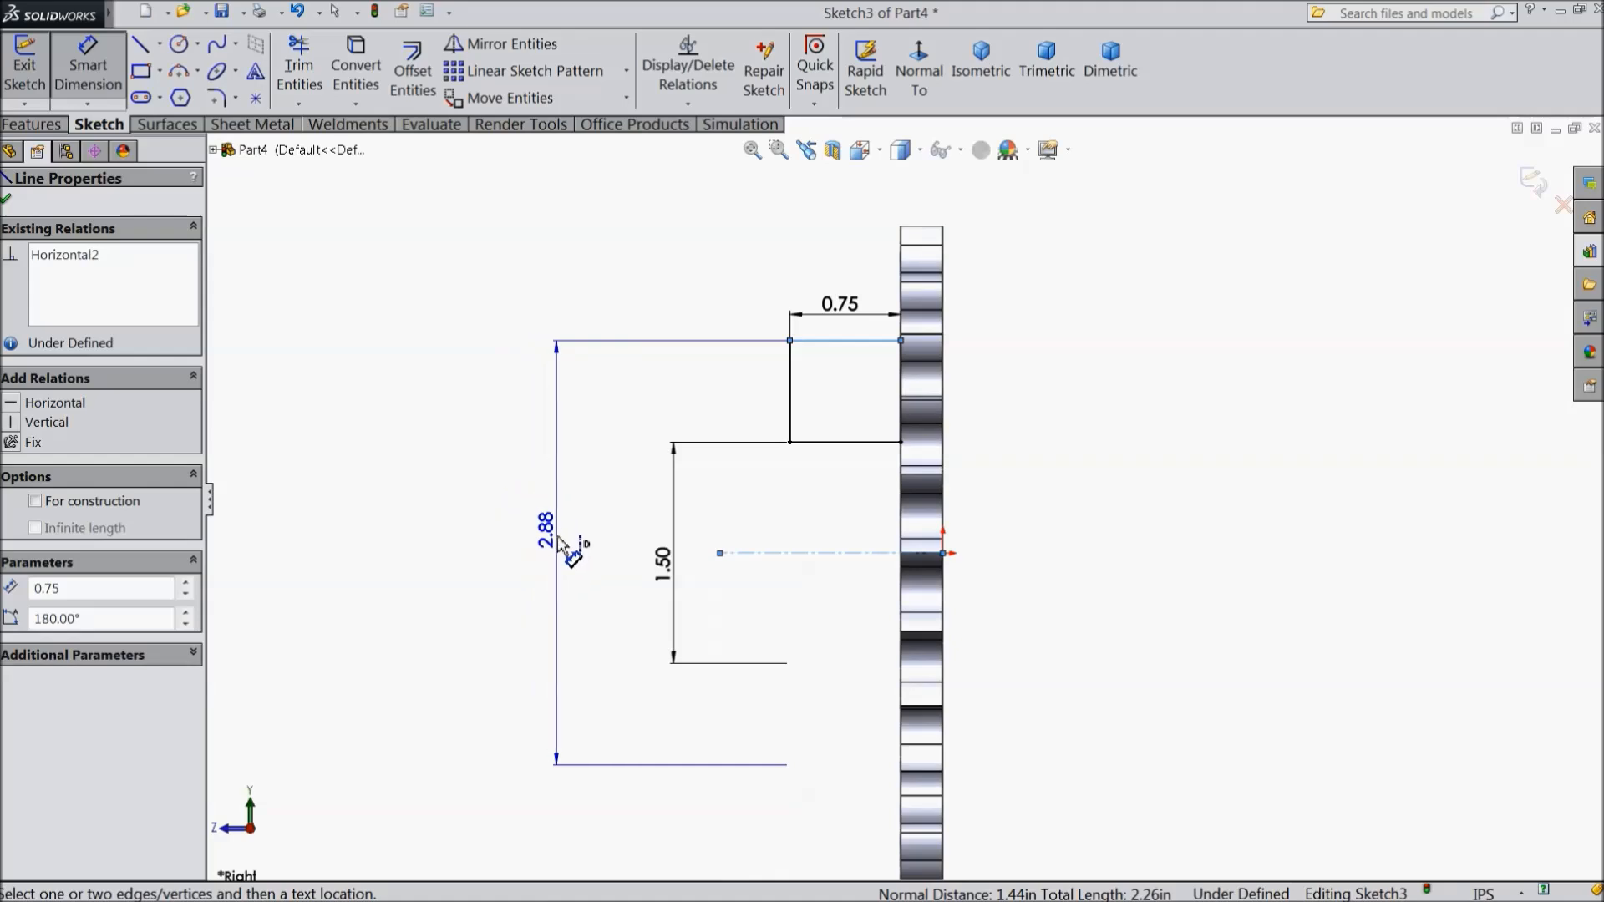
{"action": "left_click", "coordinate": [558, 545]}
{"action": "type", "text": "2.25"}
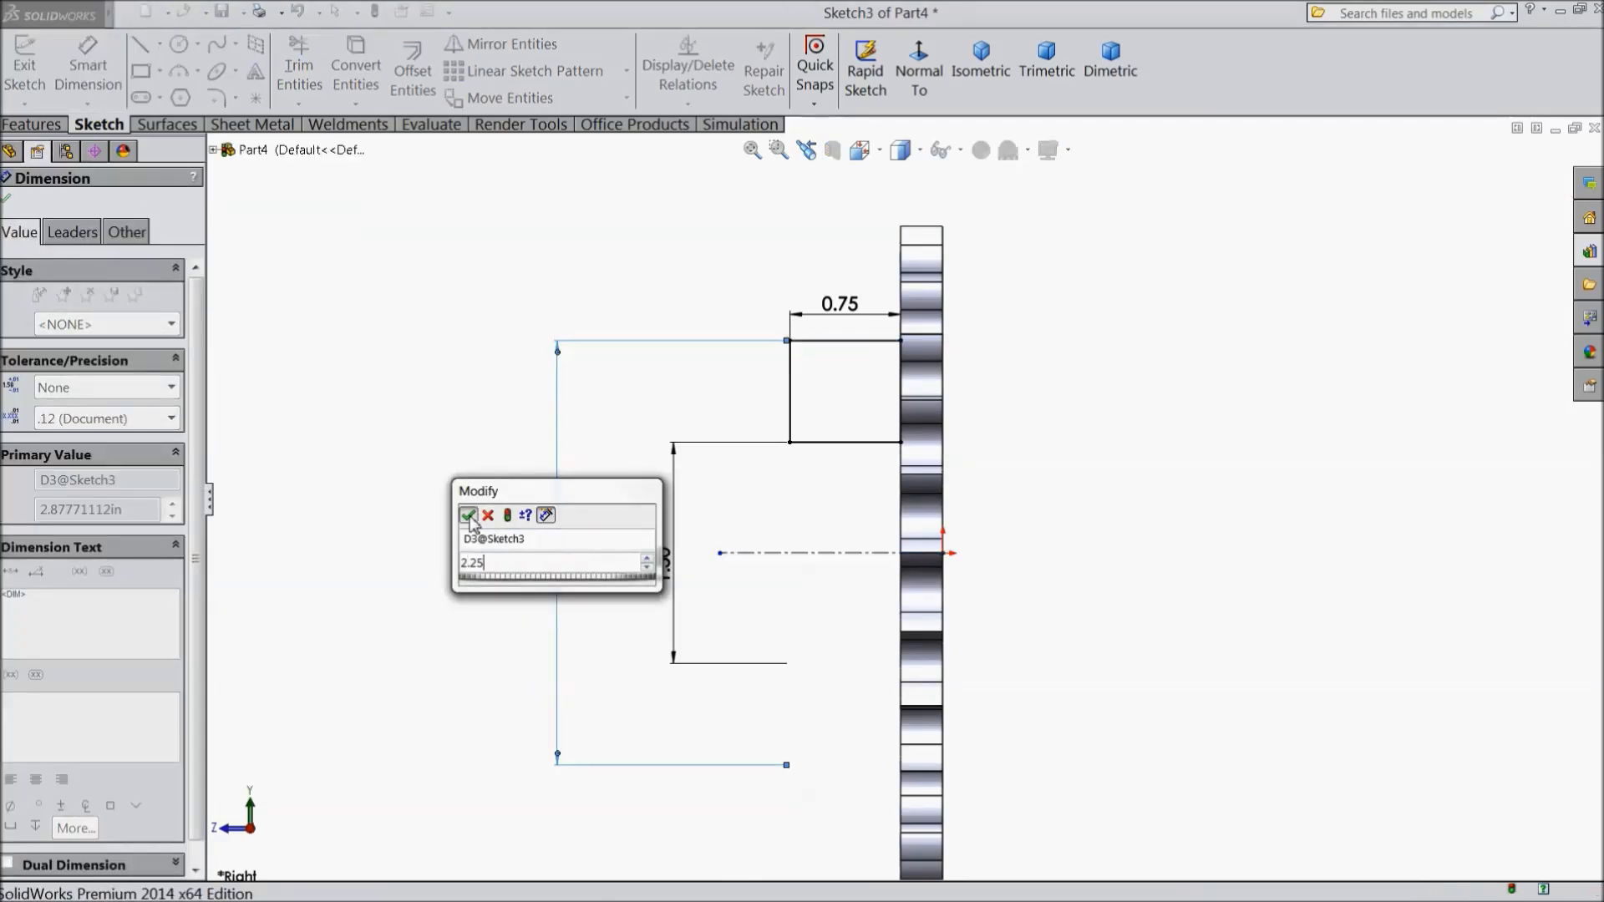
{"action": "key", "text": "Return"}
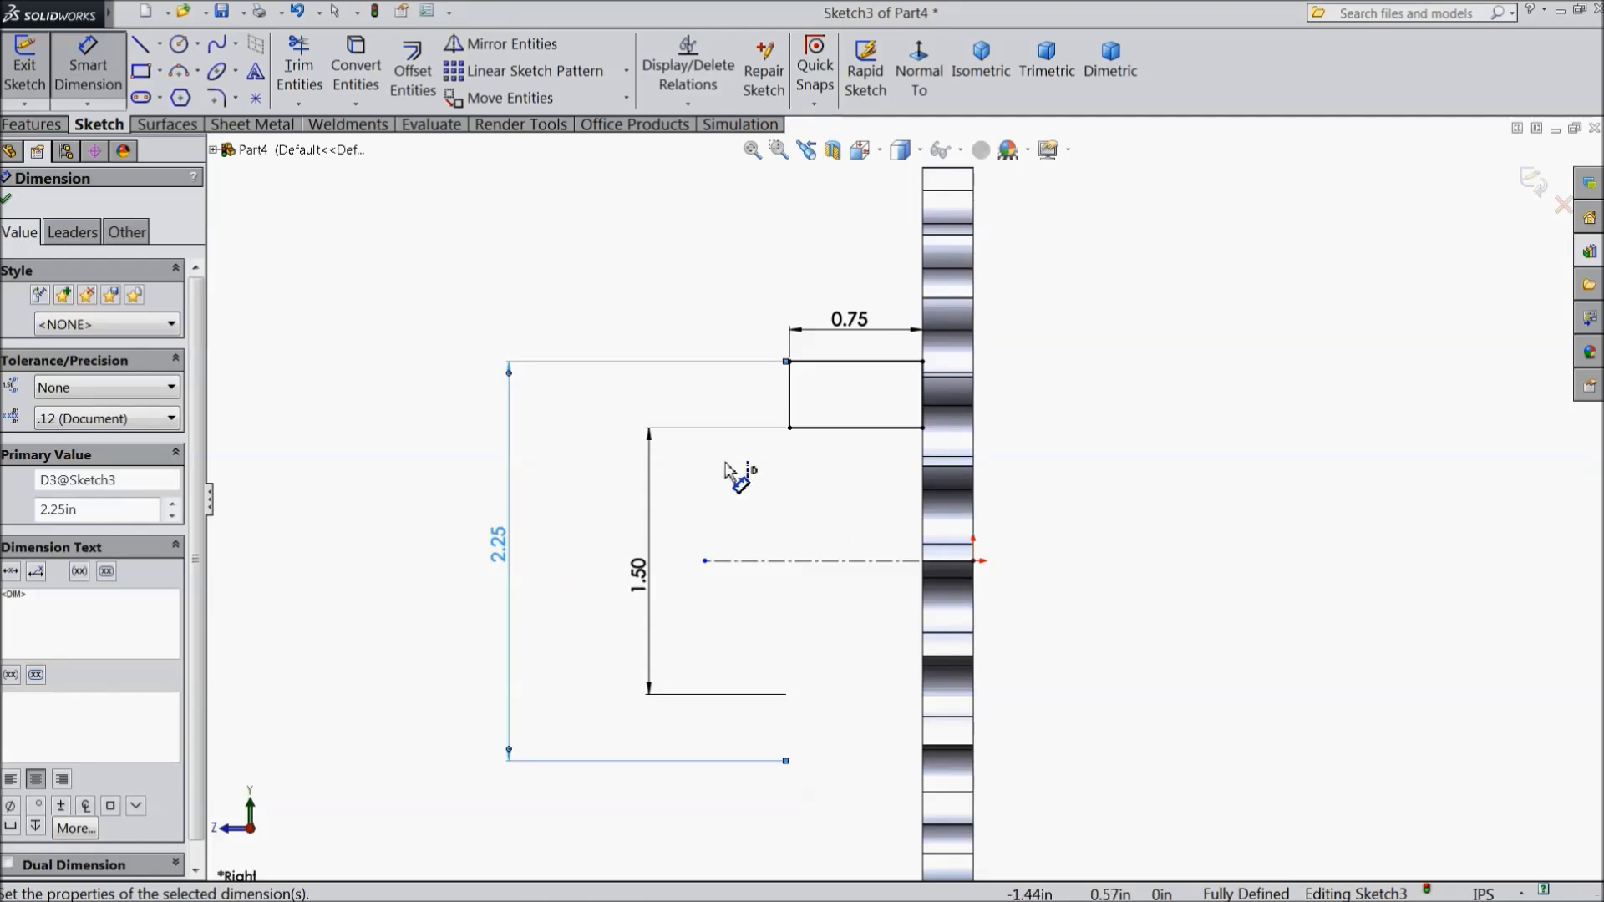
{"action": "left_click", "coordinate": [7, 201]}
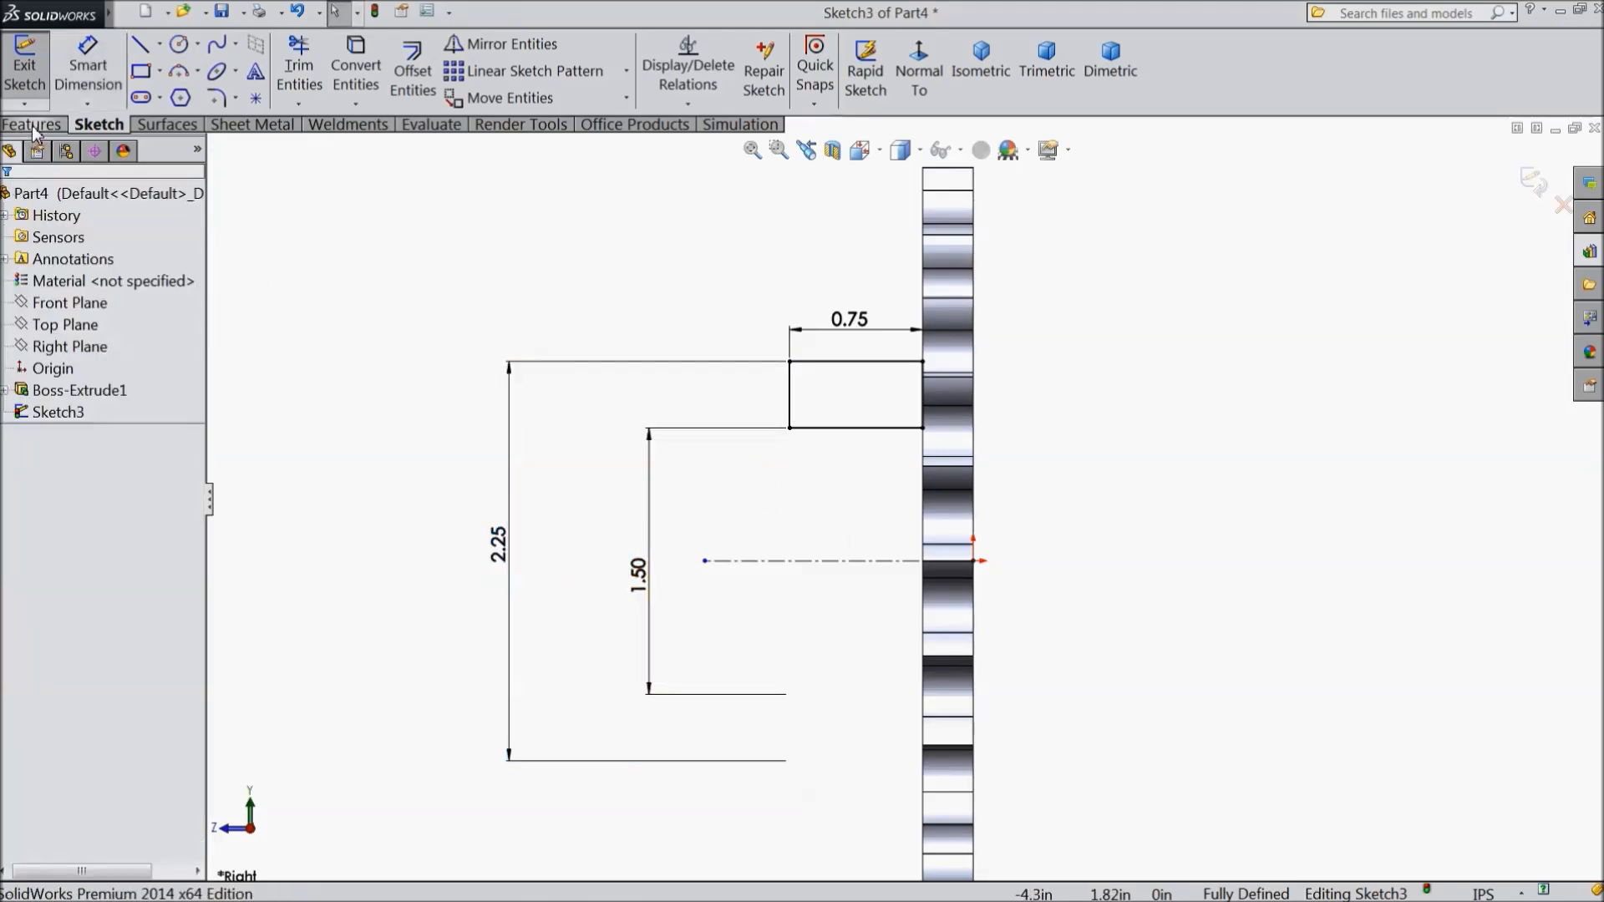
Revolve the rectangle 360 degrees about the centerline to form the hub, merged with the sprocket
{"action": "left_click", "coordinate": [32, 124]}
{"action": "left_click", "coordinate": [107, 79]}
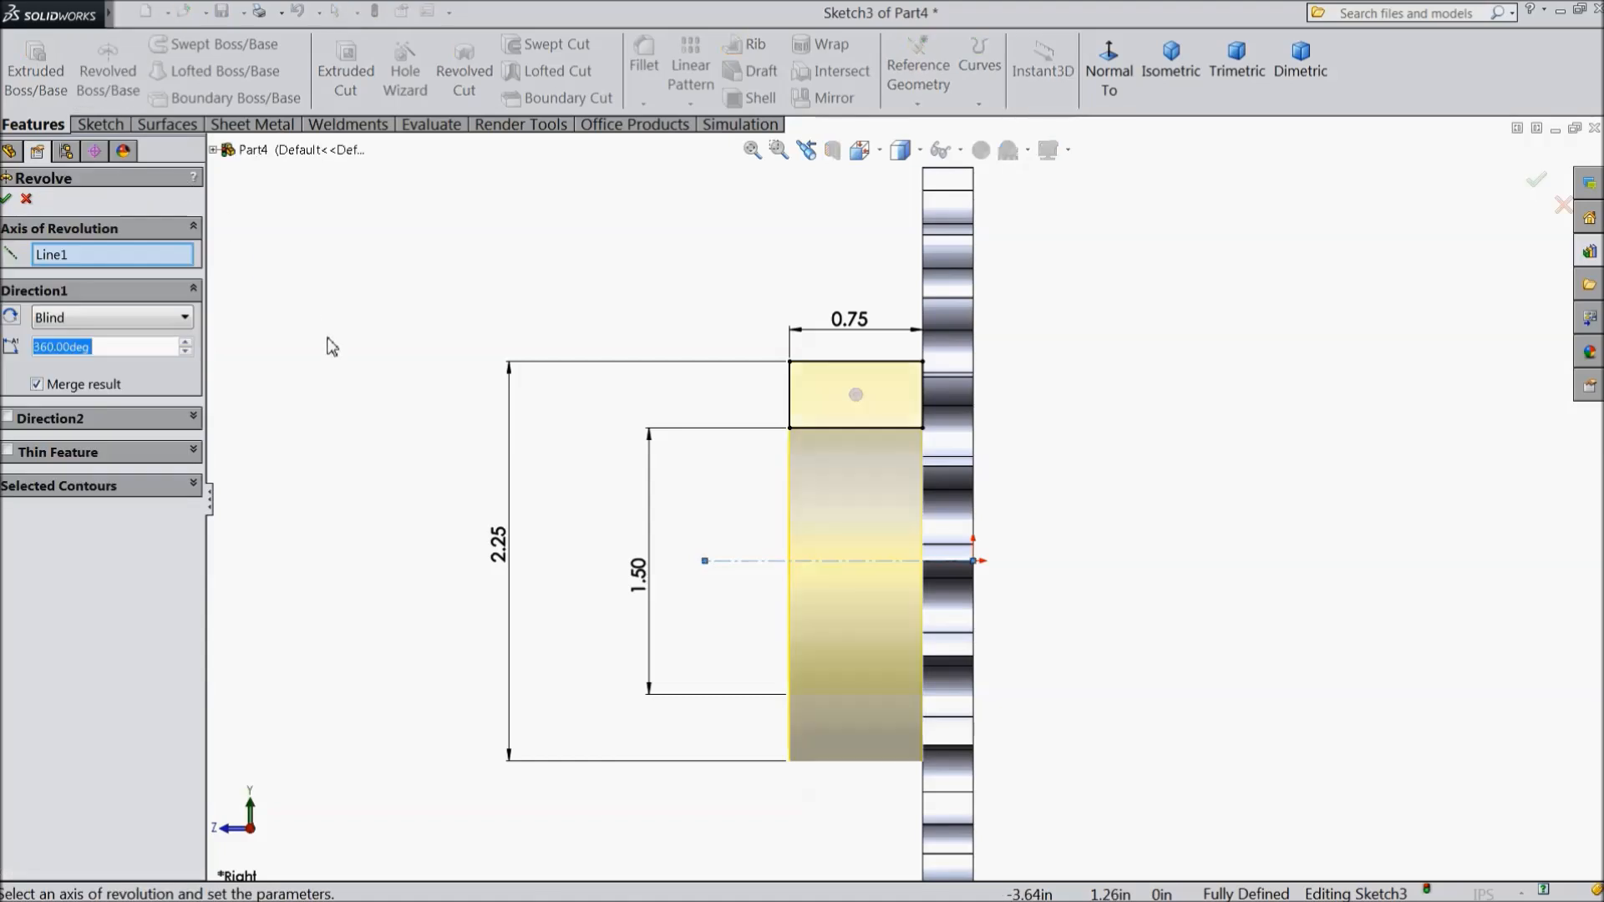
{"action": "middle_click_drag", "start_coordinate": [330, 345], "coordinate": [487, 453]}
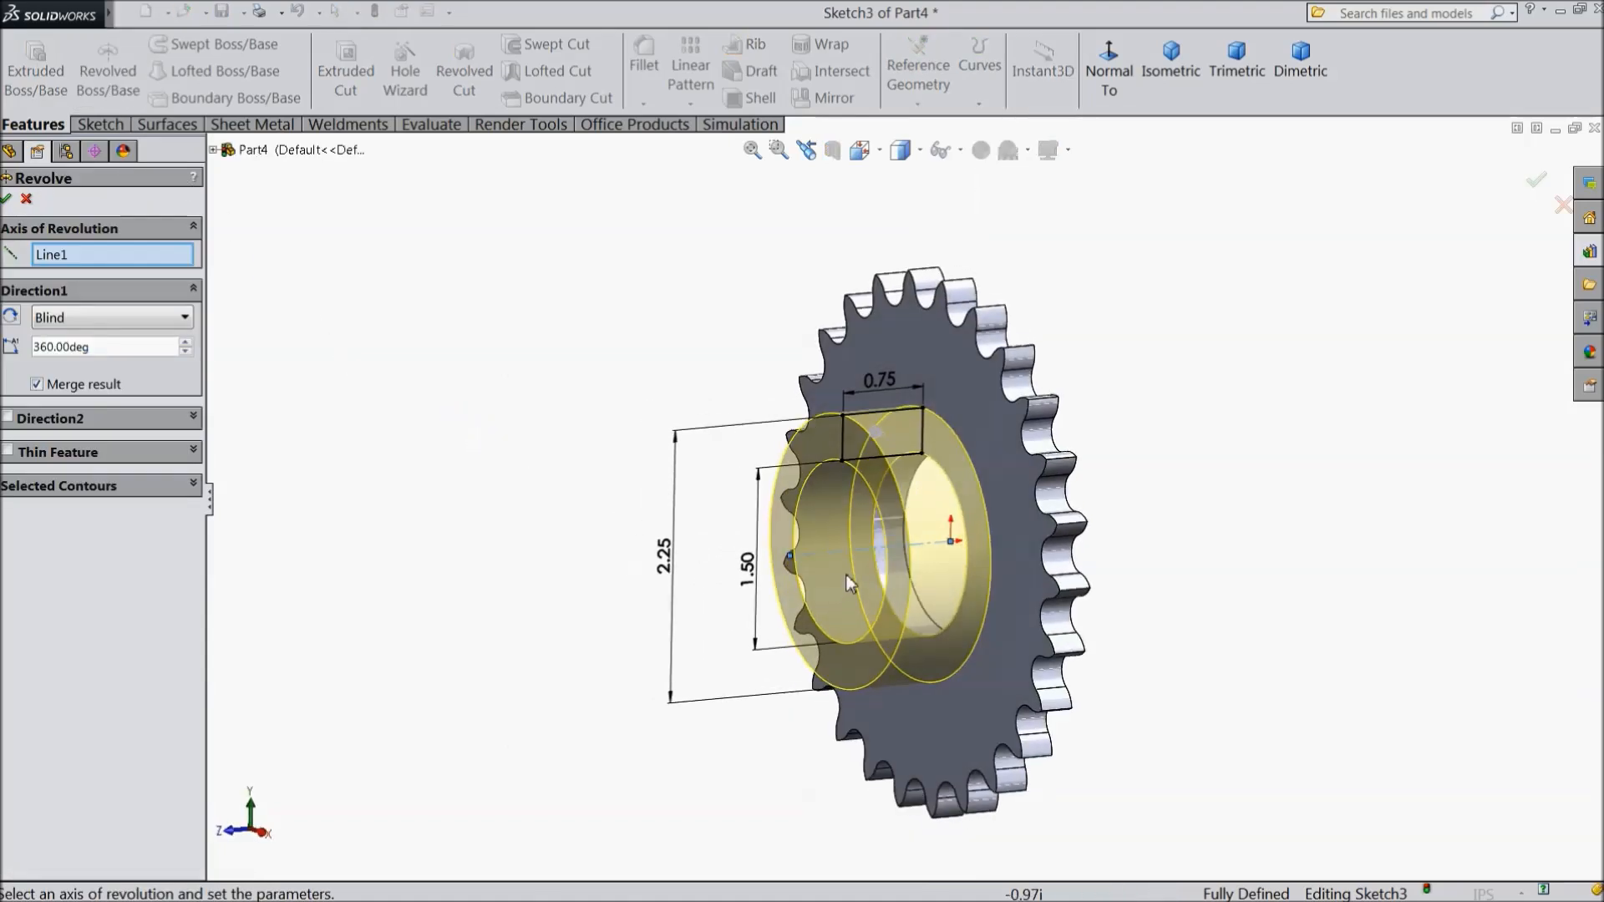
{"action": "scroll", "coordinate": [928, 531], "scroll_direction": "down", "scroll_amount": 2}
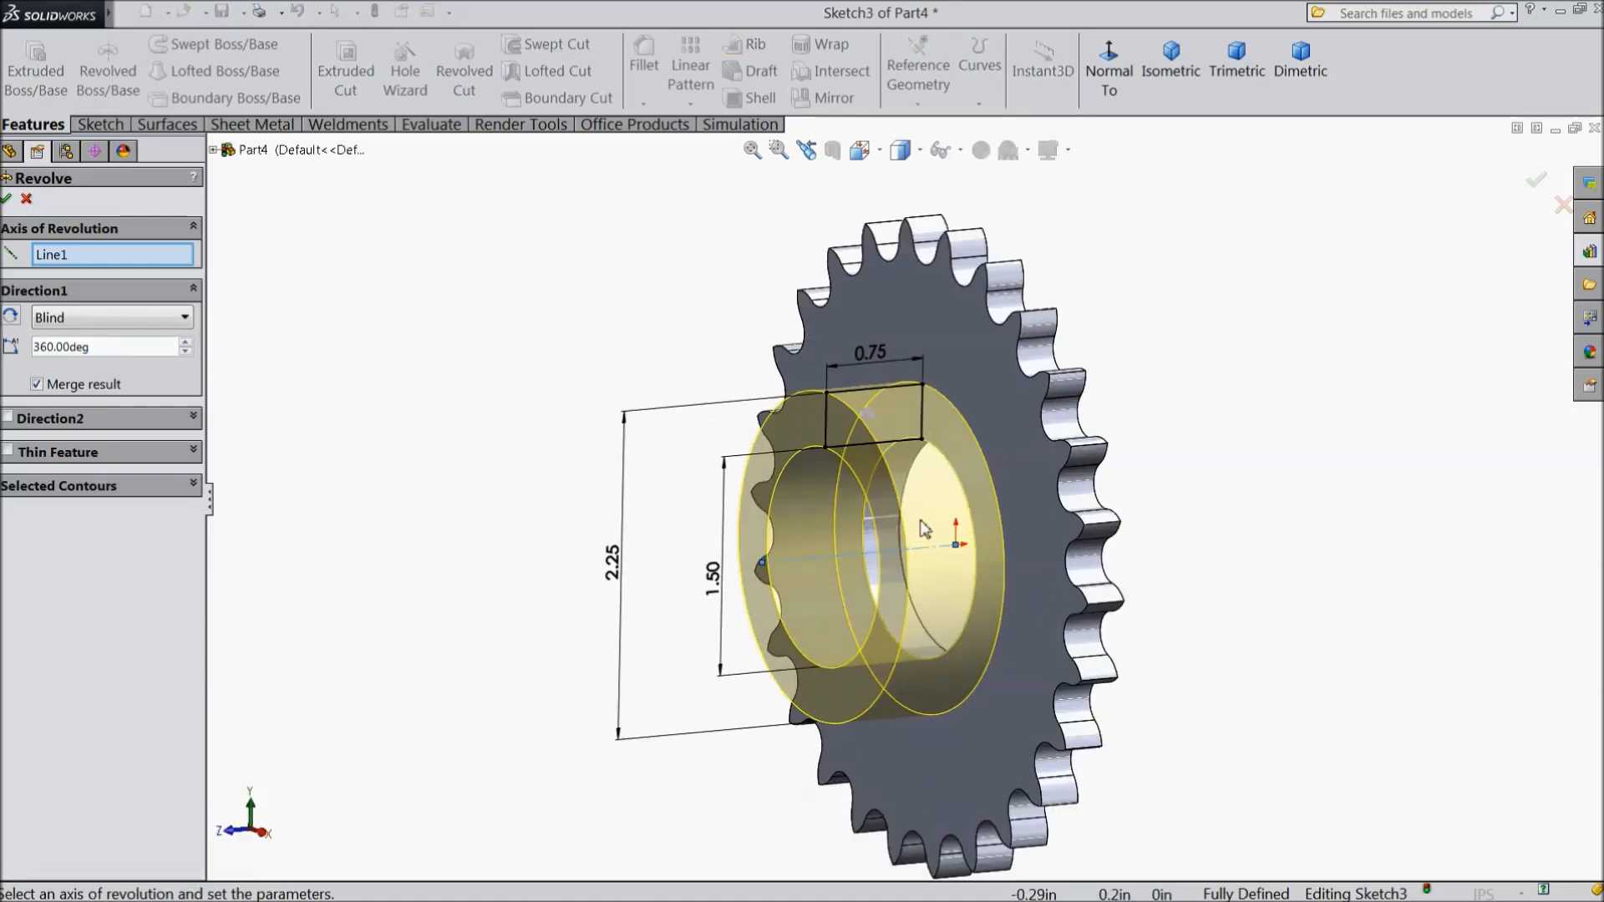
{"action": "left_click", "coordinate": [5, 200]}
Start a sketch on the hub's ring-shaped end face and view it straight on
{"action": "middle_click_drag", "start_coordinate": [473, 485], "coordinate": [322, 487]}
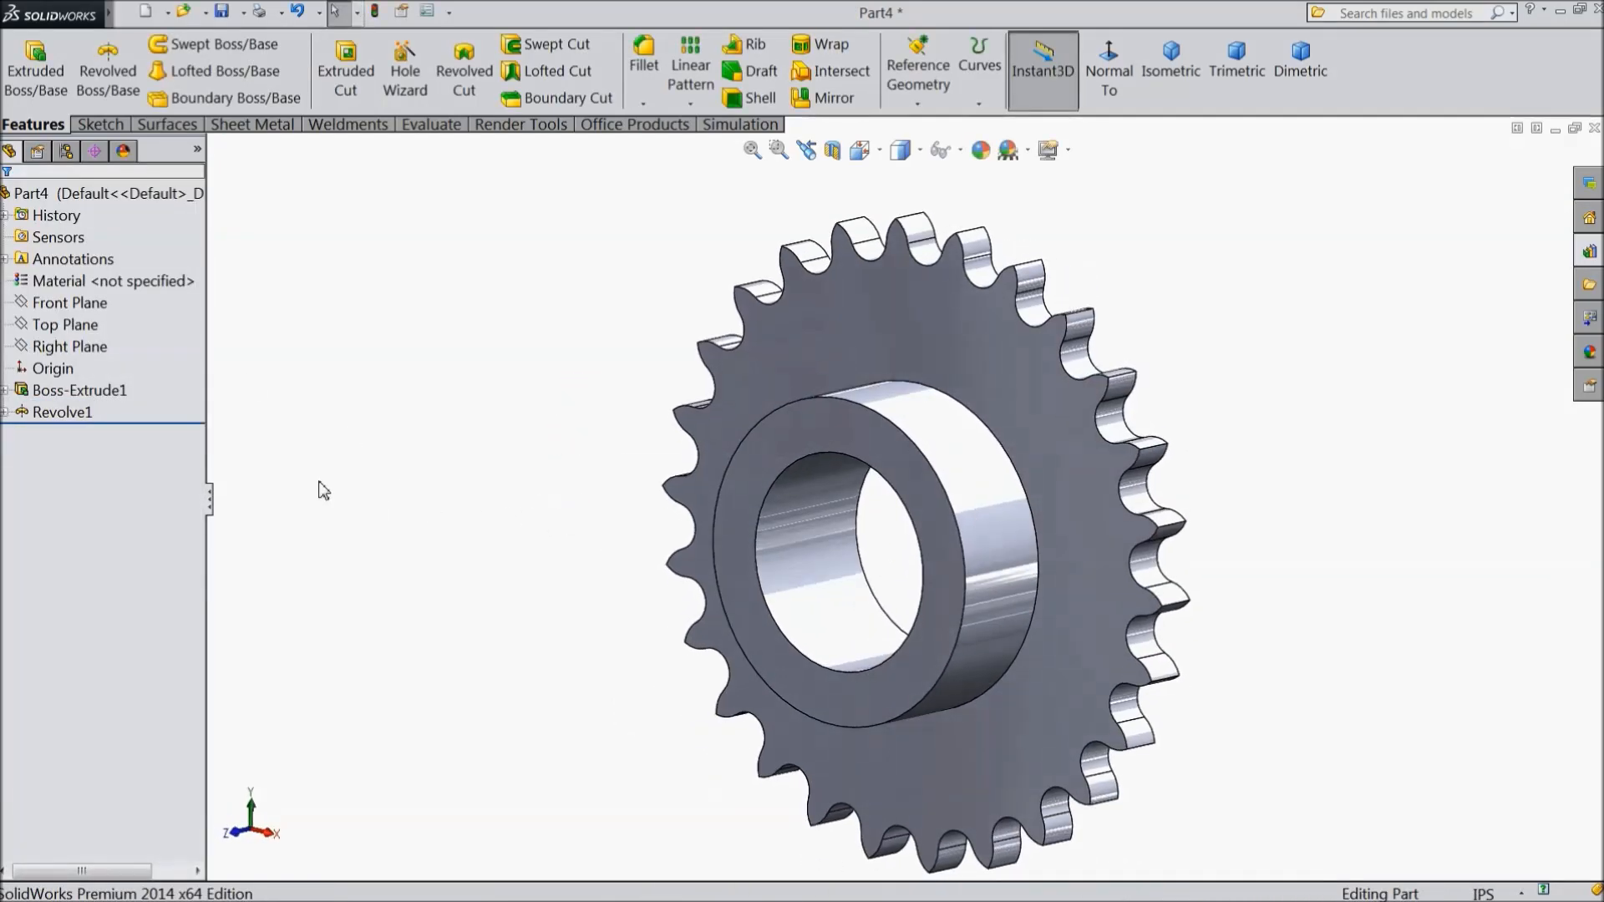
{"action": "left_click", "coordinate": [746, 461]}
{"action": "left_click", "coordinate": [878, 388]}
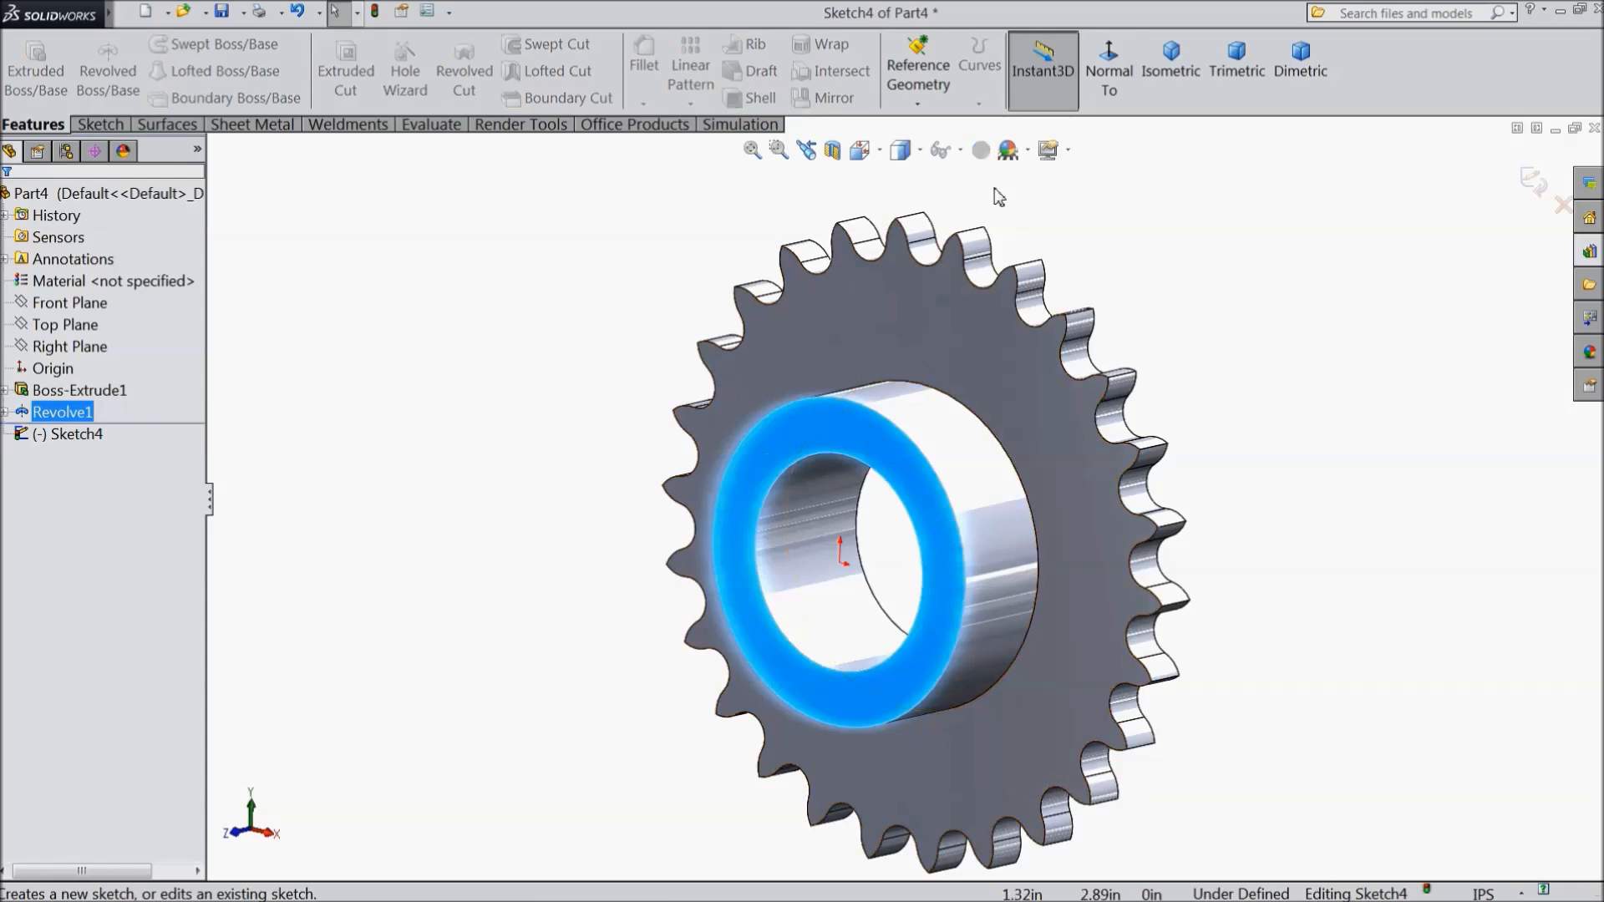
{"action": "left_click", "coordinate": [1109, 76]}
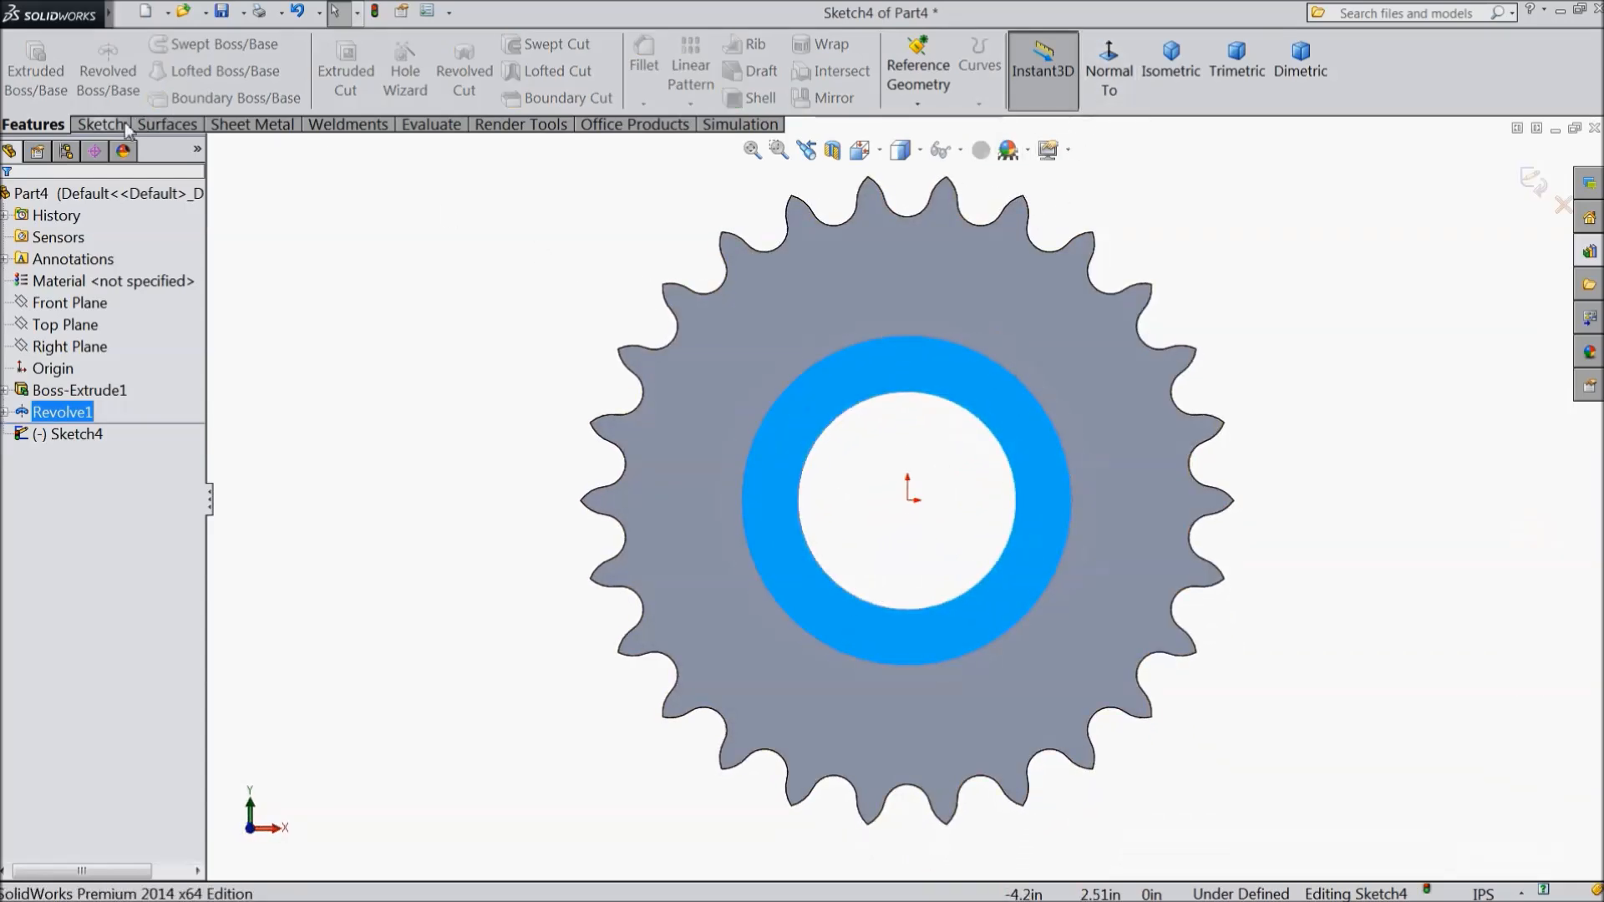
Draw a vertical centerline 1.125 in long from the origin up to the hub's outer edge
{"action": "left_click", "coordinate": [117, 124]}
{"action": "left_click", "coordinate": [159, 44]}
{"action": "left_click", "coordinate": [191, 97]}
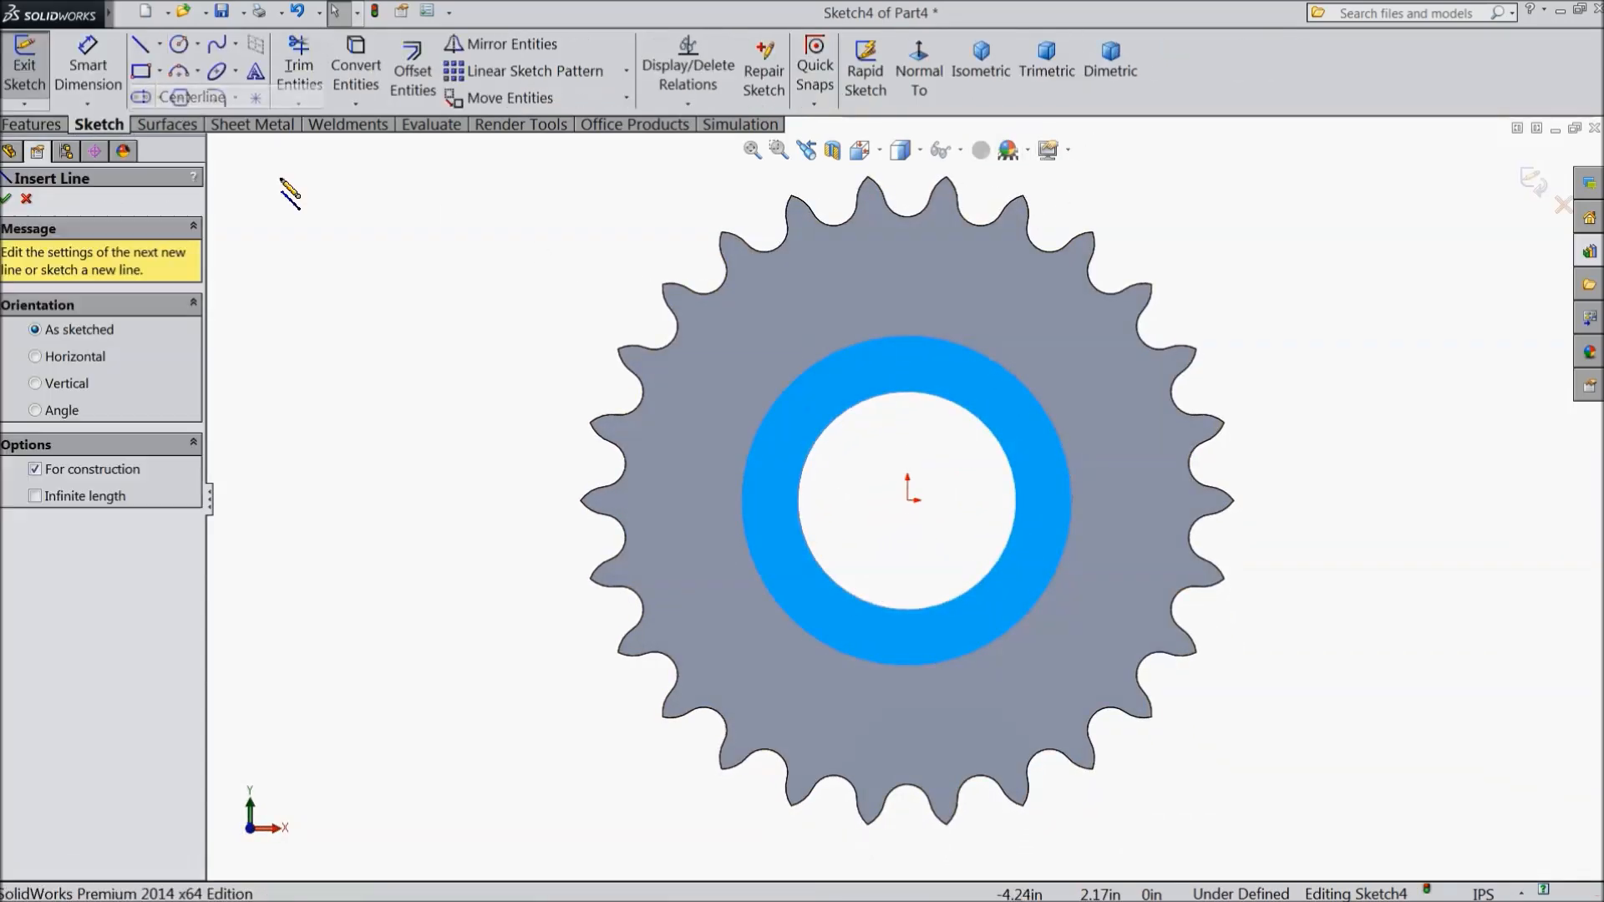
{"action": "left_click", "coordinate": [909, 500]}
{"action": "left_click", "coordinate": [907, 336]}
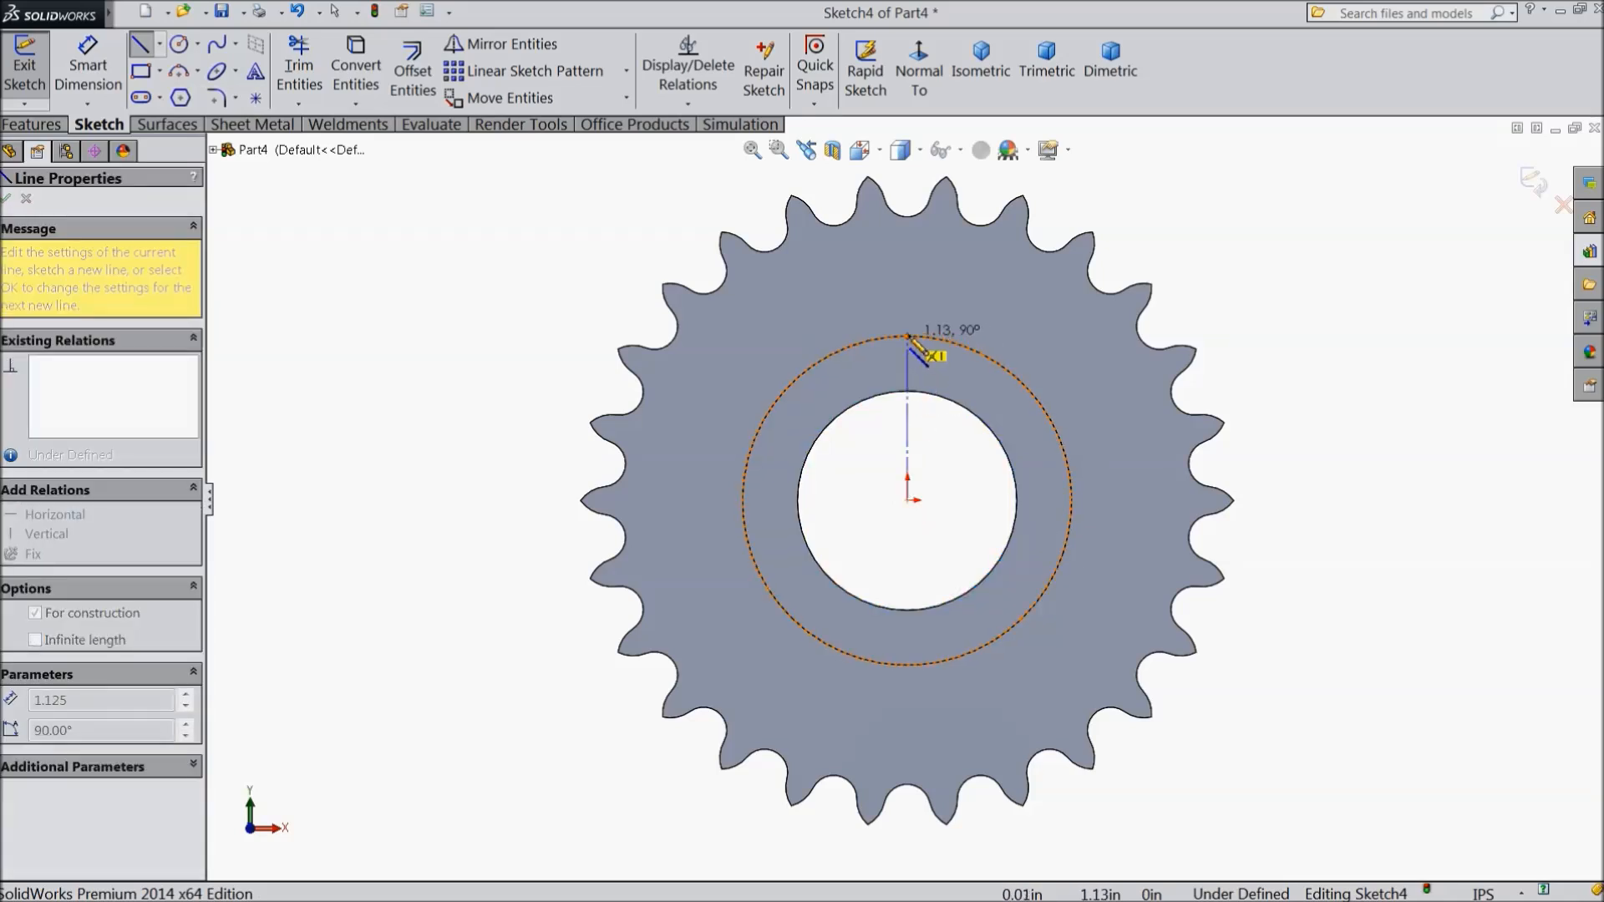
{"action": "right_click", "coordinate": [605, 306]}
{"action": "left_click", "coordinate": [636, 160]}
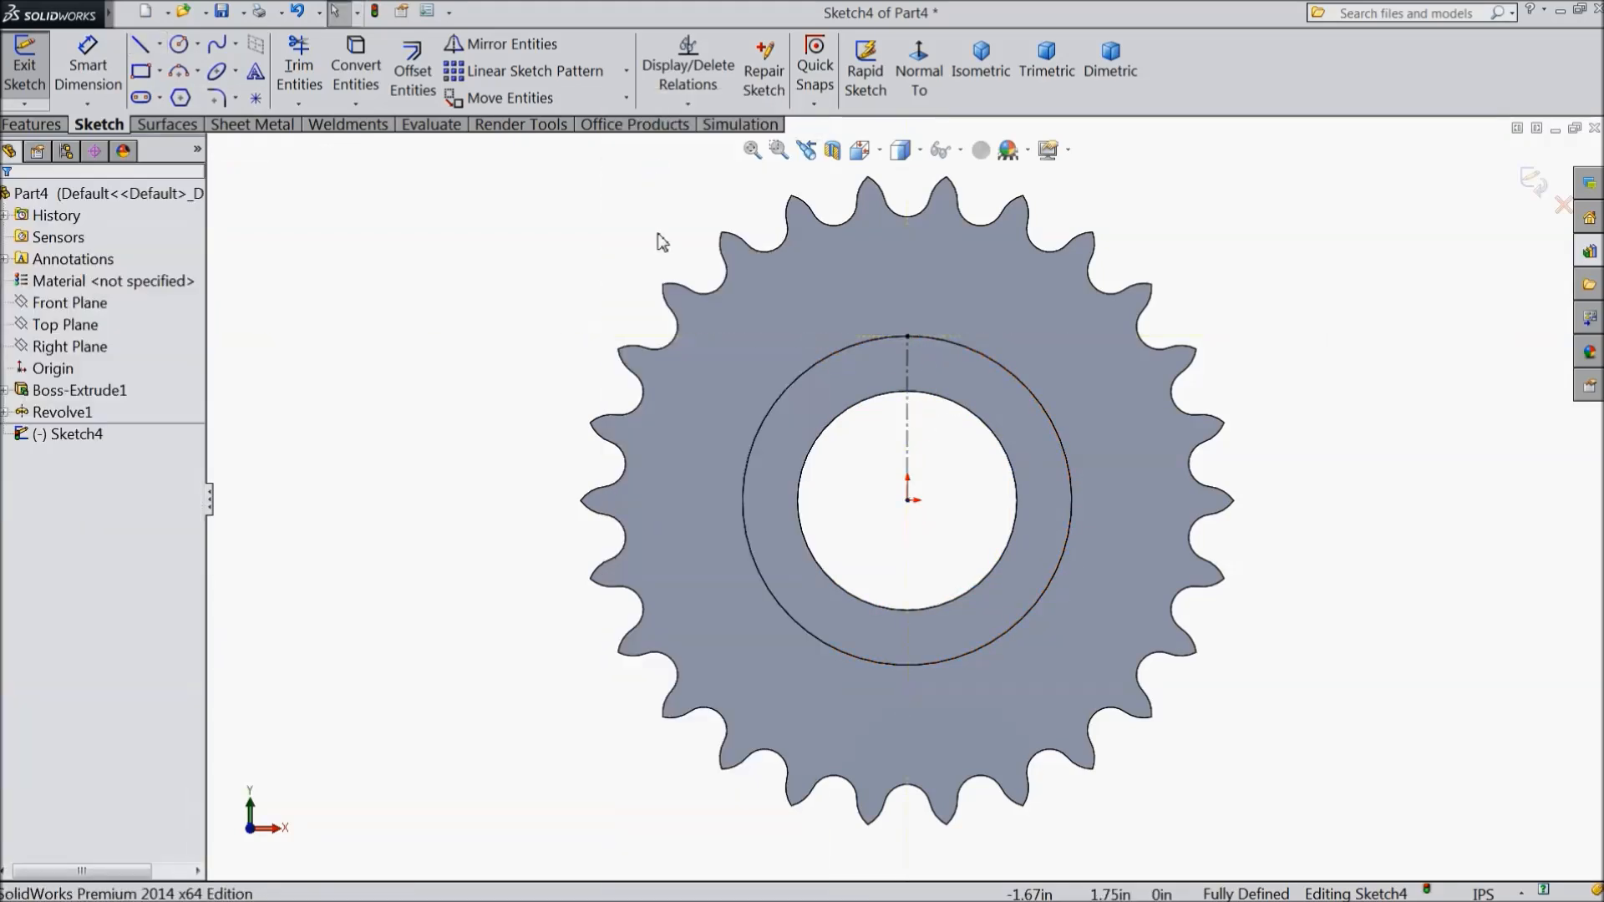
Draw a rectangle about 0.48 by 0.19 in from the upper bore edge and make its vertical sides symmetric about the centerline
{"action": "left_click", "coordinate": [159, 71]}
{"action": "left_click", "coordinate": [179, 102]}
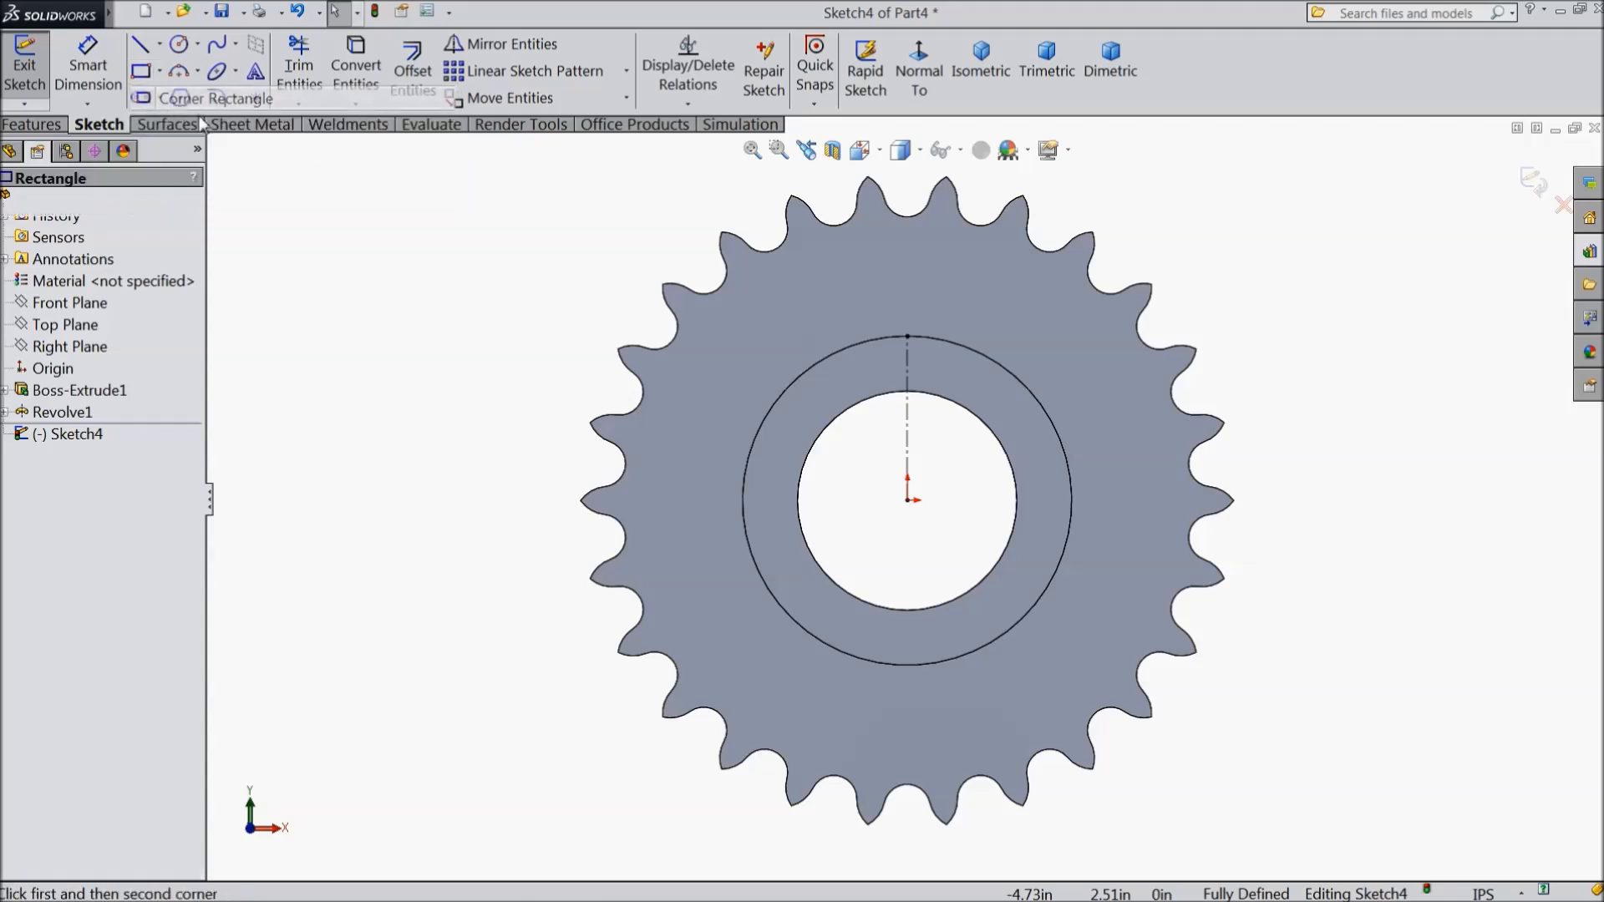
{"action": "scroll", "coordinate": [870, 368], "scroll_direction": "down", "scroll_amount": 10}
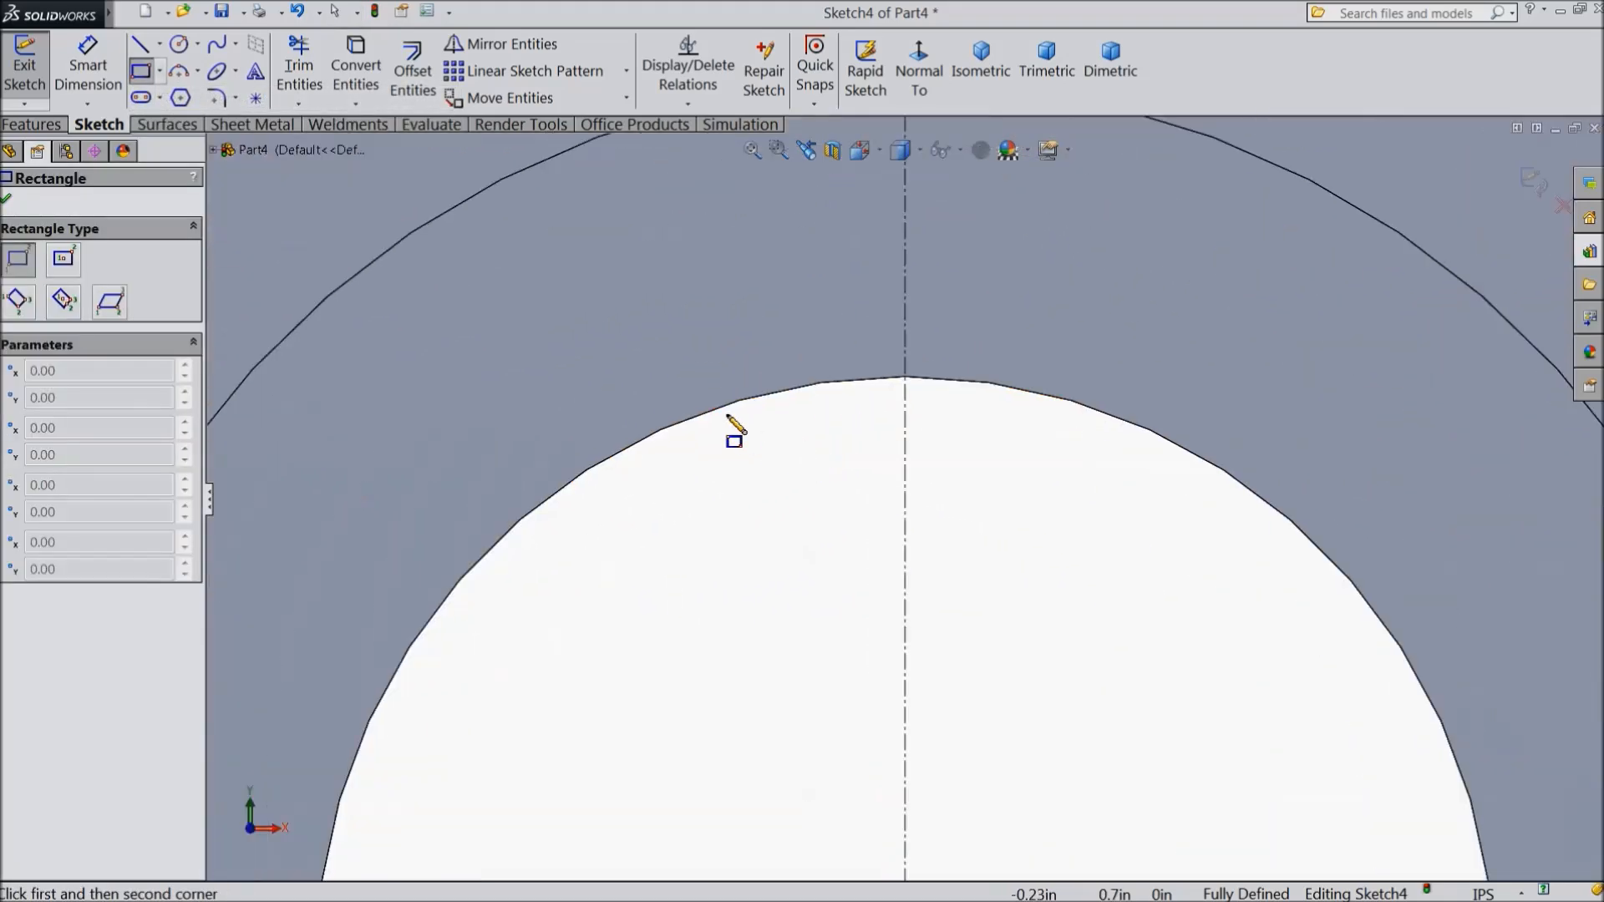
{"action": "left_click", "coordinate": [723, 406]}
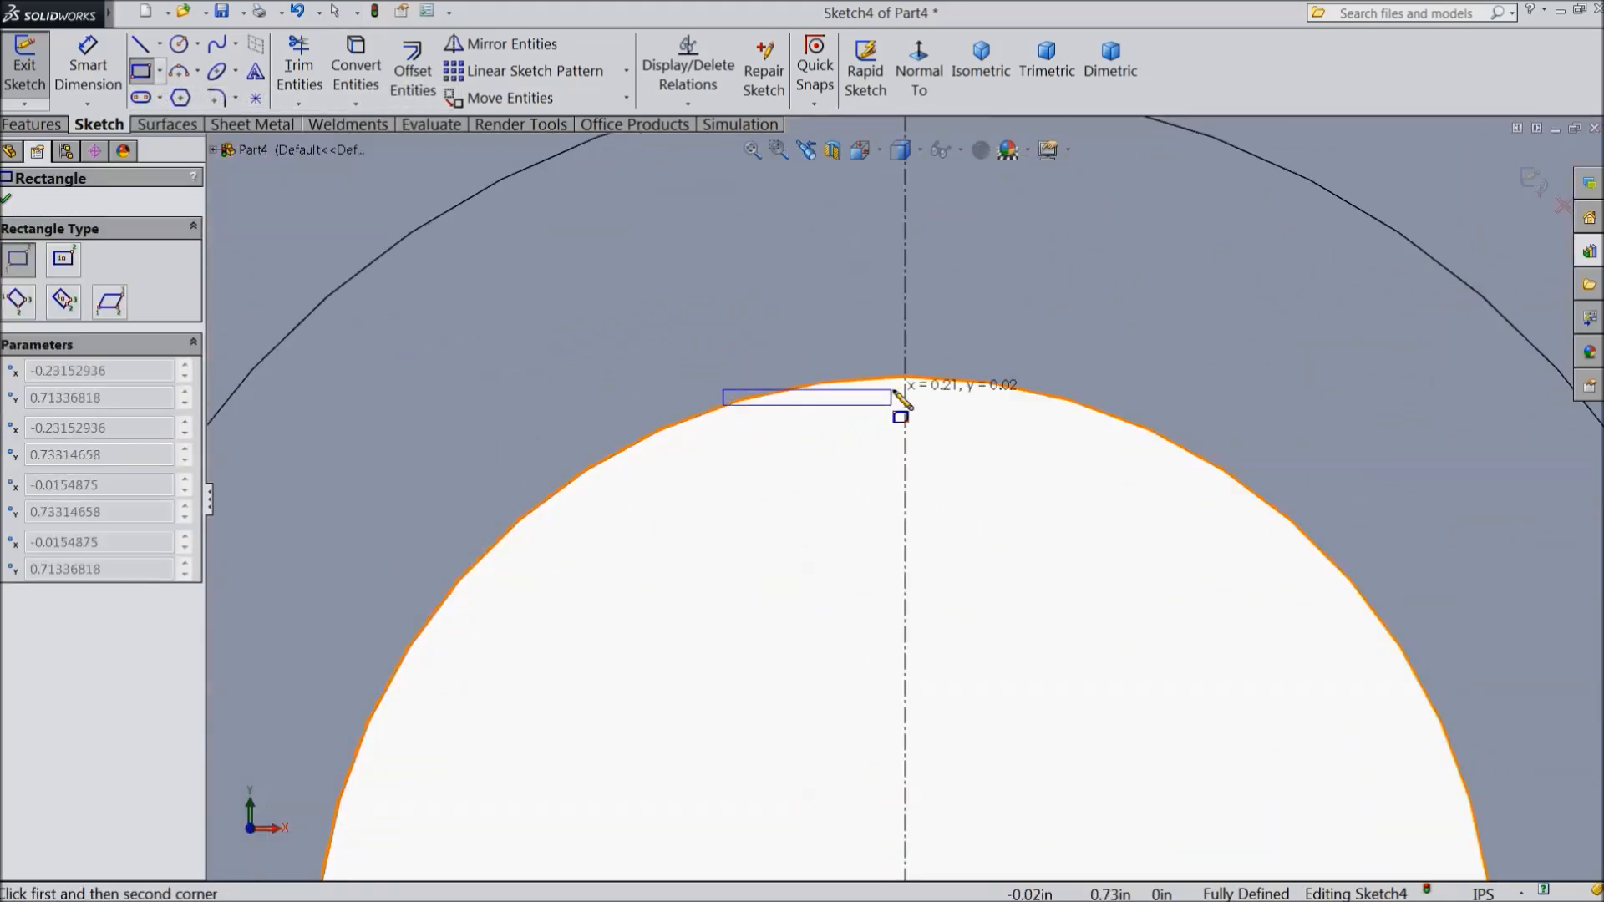
{"action": "left_click", "coordinate": [1103, 254]}
{"action": "right_click", "coordinate": [1050, 480]}
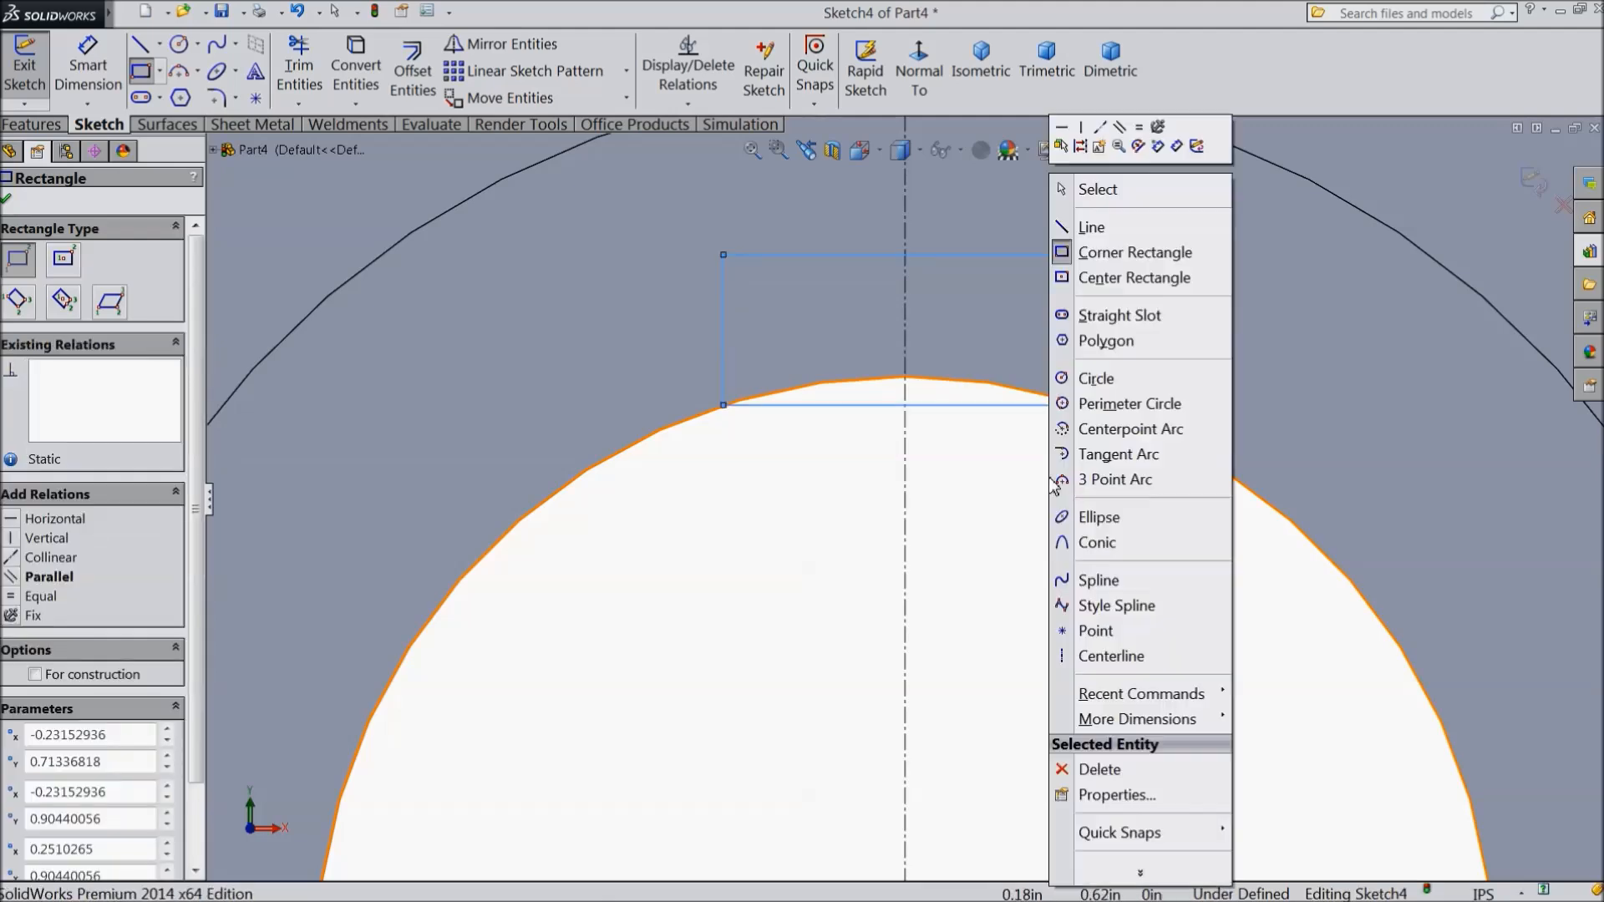
{"action": "left_click", "coordinate": [1082, 186]}
{"action": "left_click_drag", "start_coordinate": [1133, 312], "coordinate": [672, 344]}
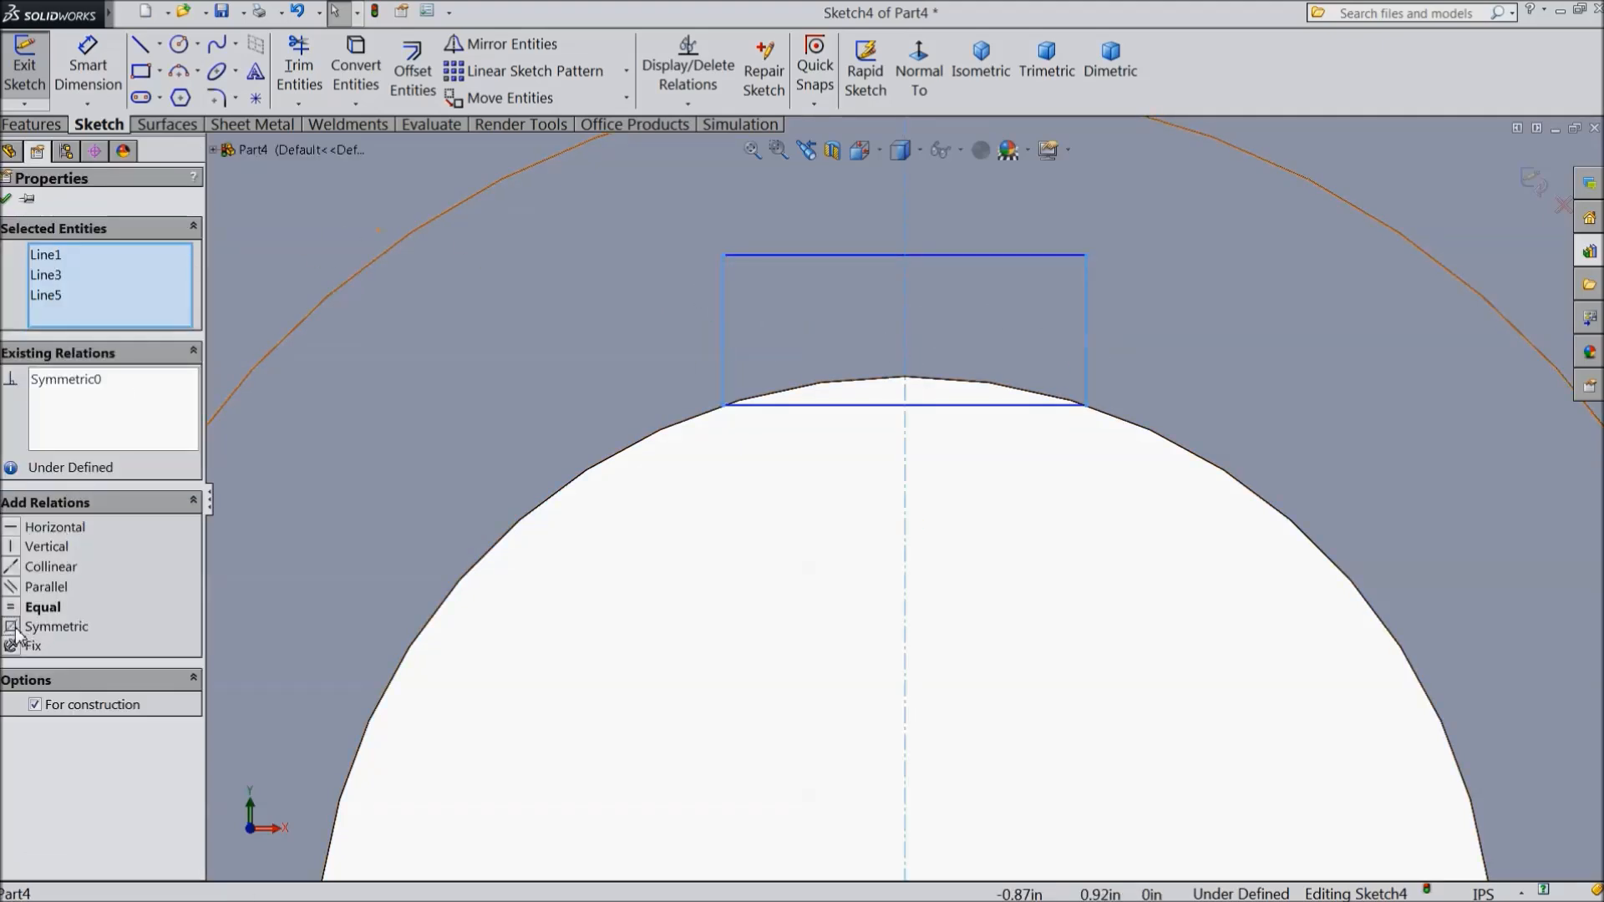
Dimension the width of the keyway rectangle as 3/8 in
{"action": "left_click", "coordinate": [104, 72]}
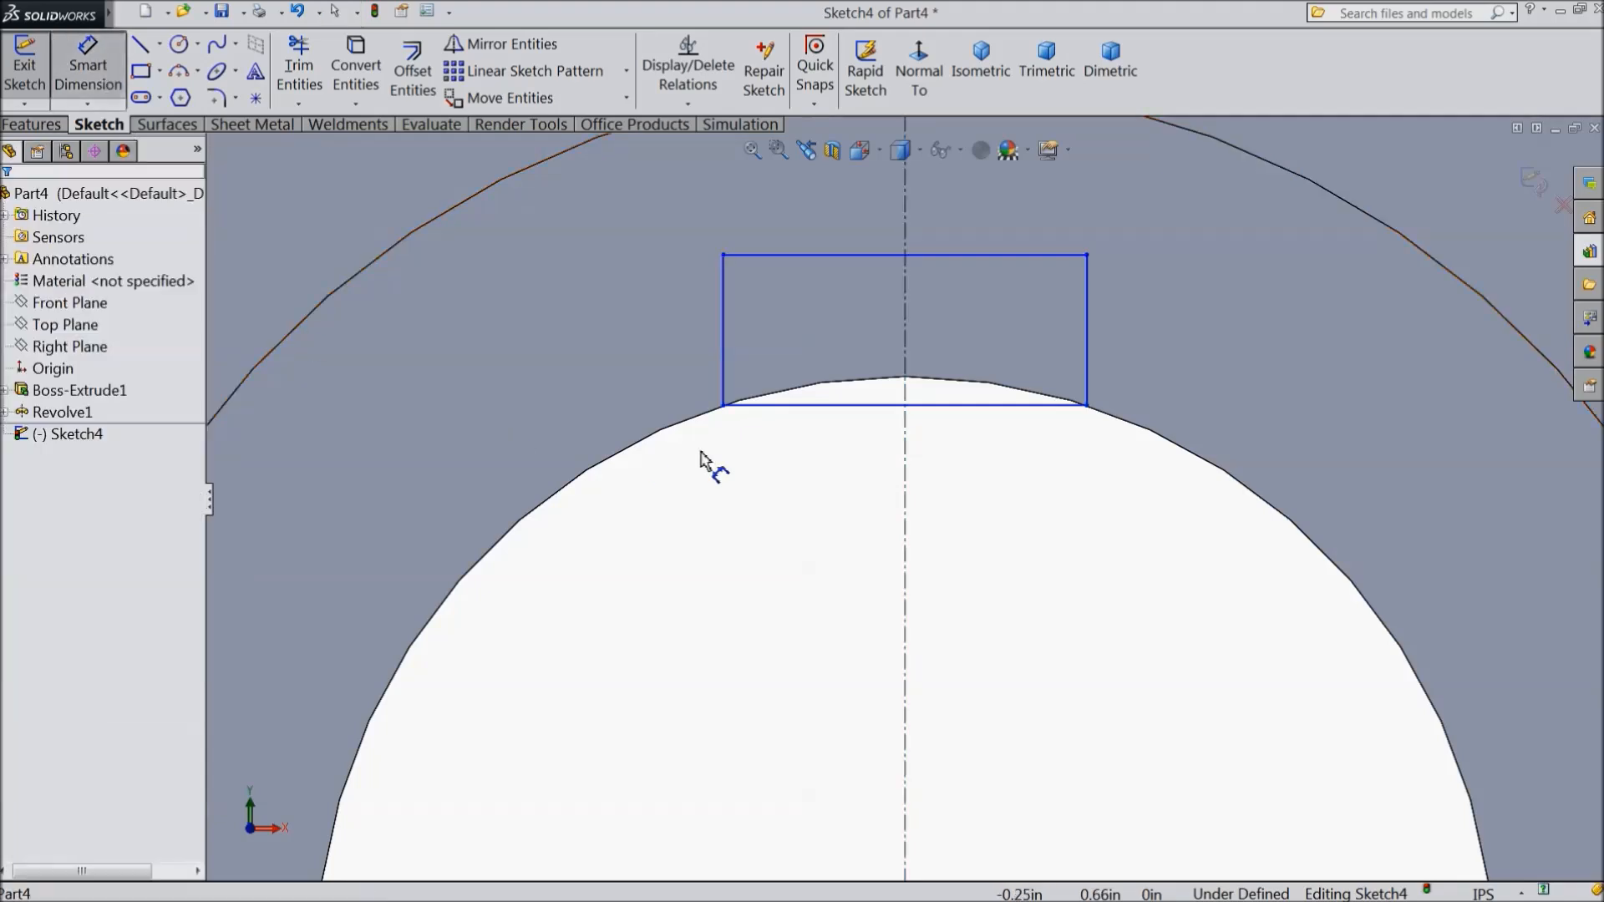
{"action": "left_click", "coordinate": [859, 409]}
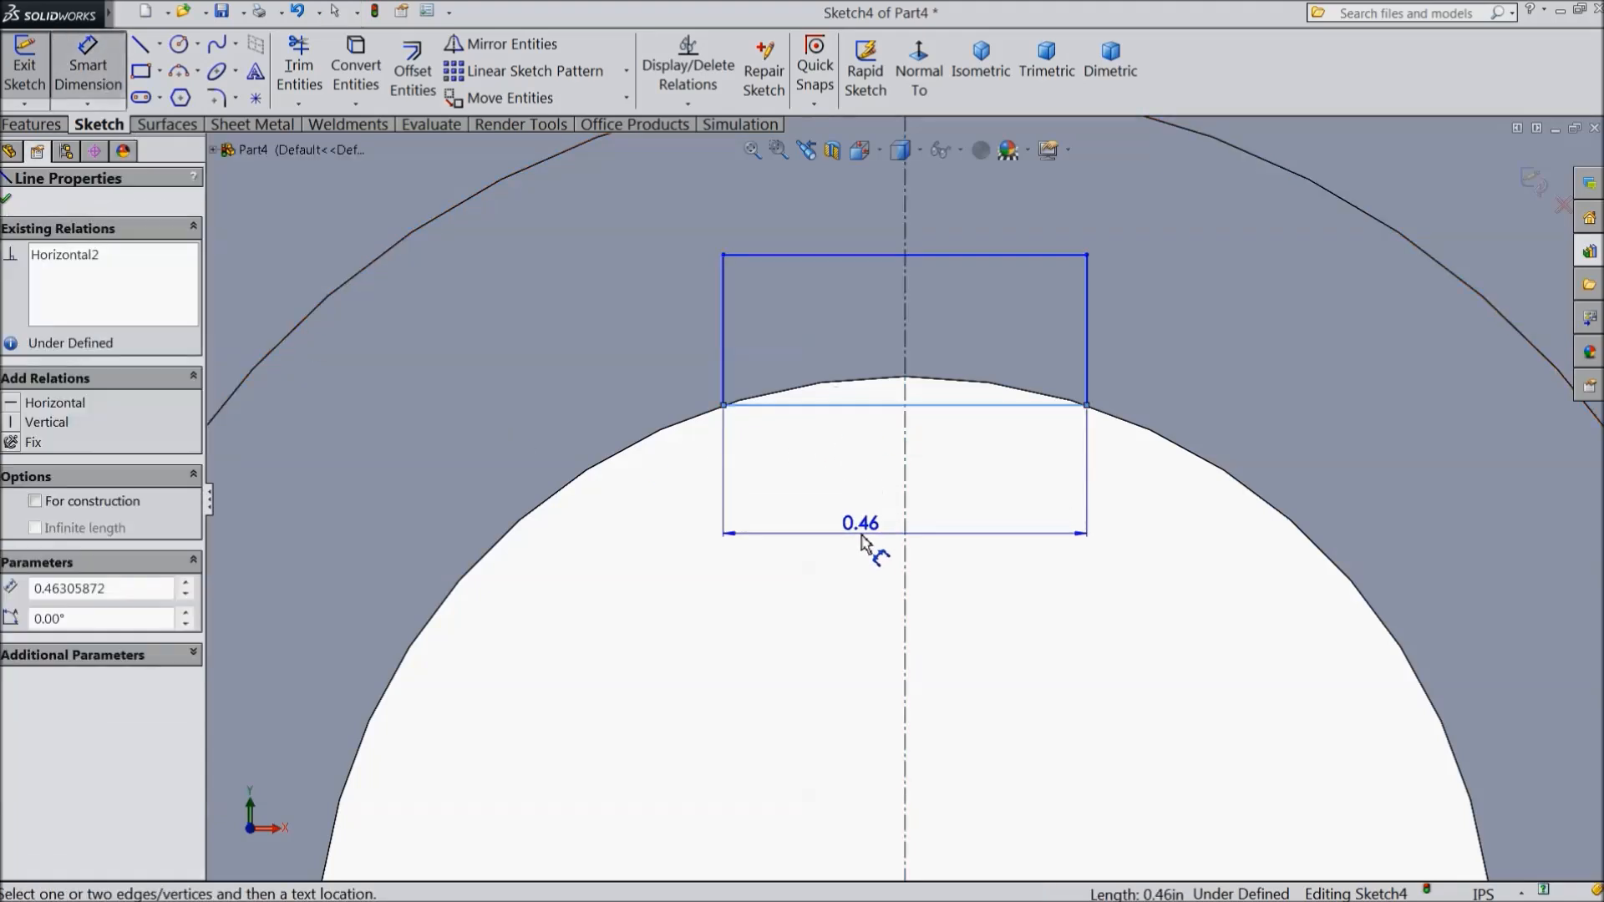
{"action": "left_click", "coordinate": [869, 535]}
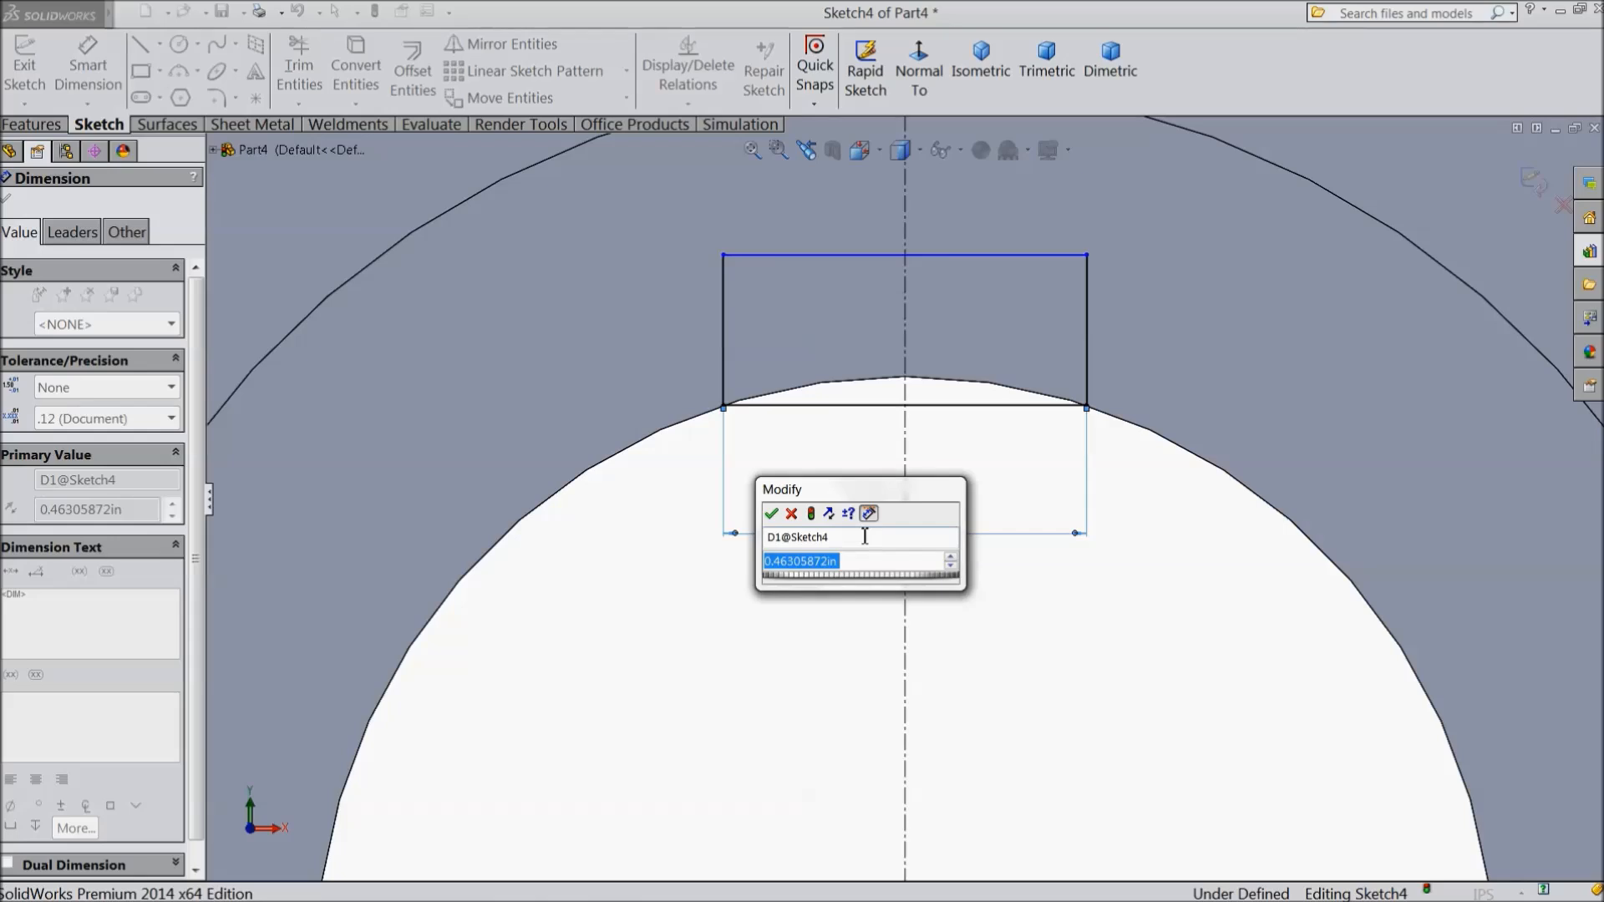
{"action": "type", "text": "3/8"}
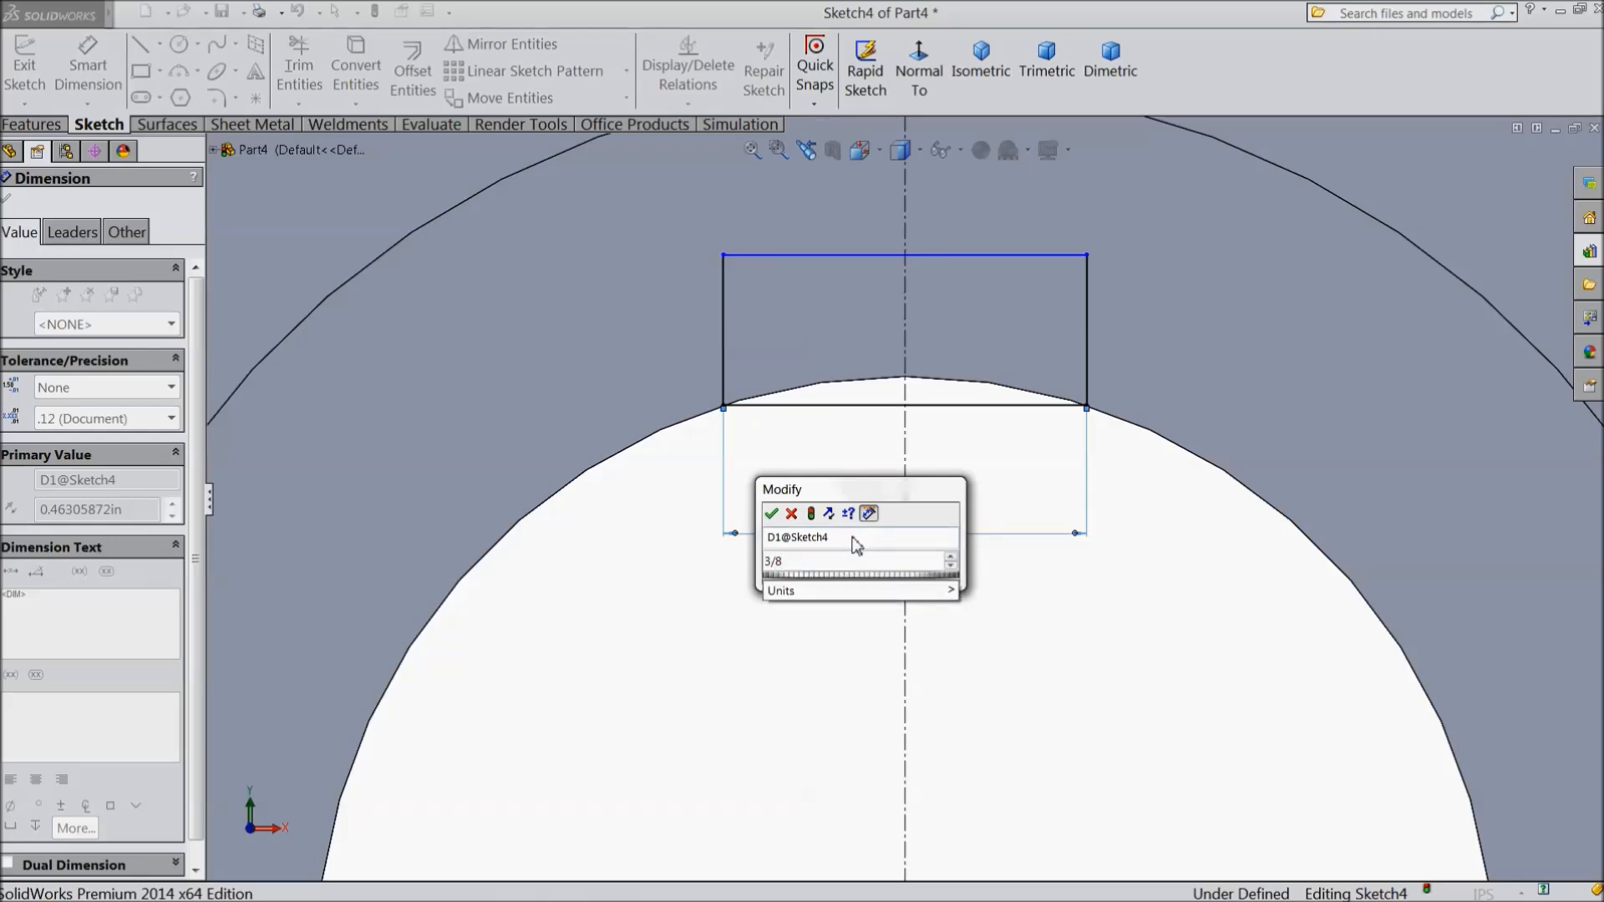
{"action": "left_click", "coordinate": [772, 514]}
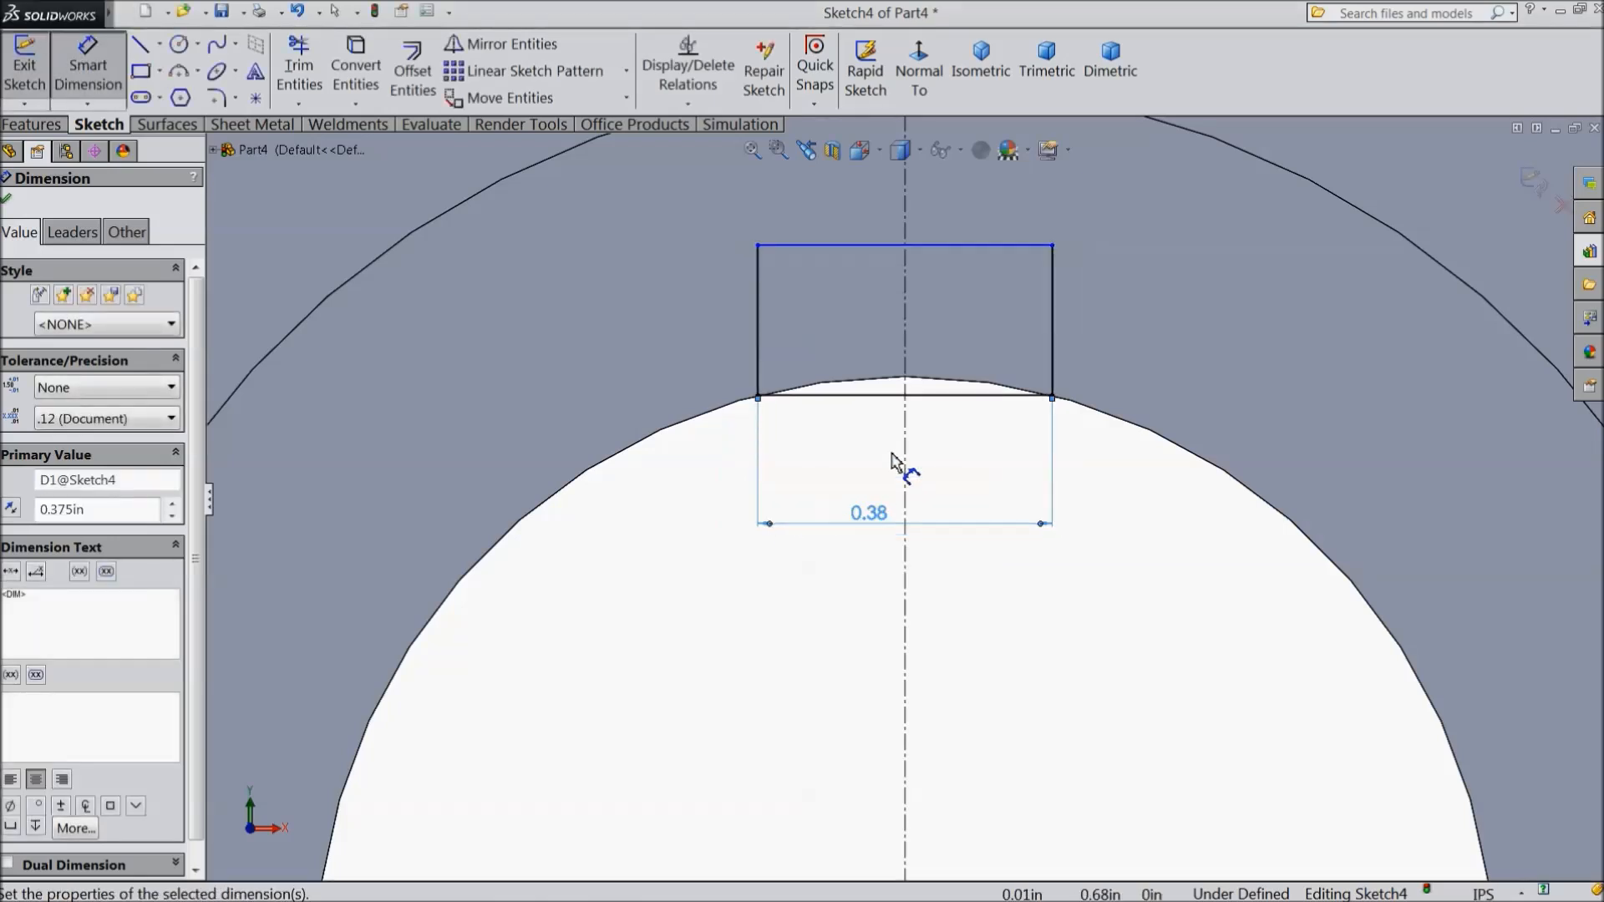
Dimension the keyway rectangle's height and set it to 3/16 in
{"action": "left_click", "coordinate": [1054, 343]}
{"action": "left_click", "coordinate": [1160, 333]}
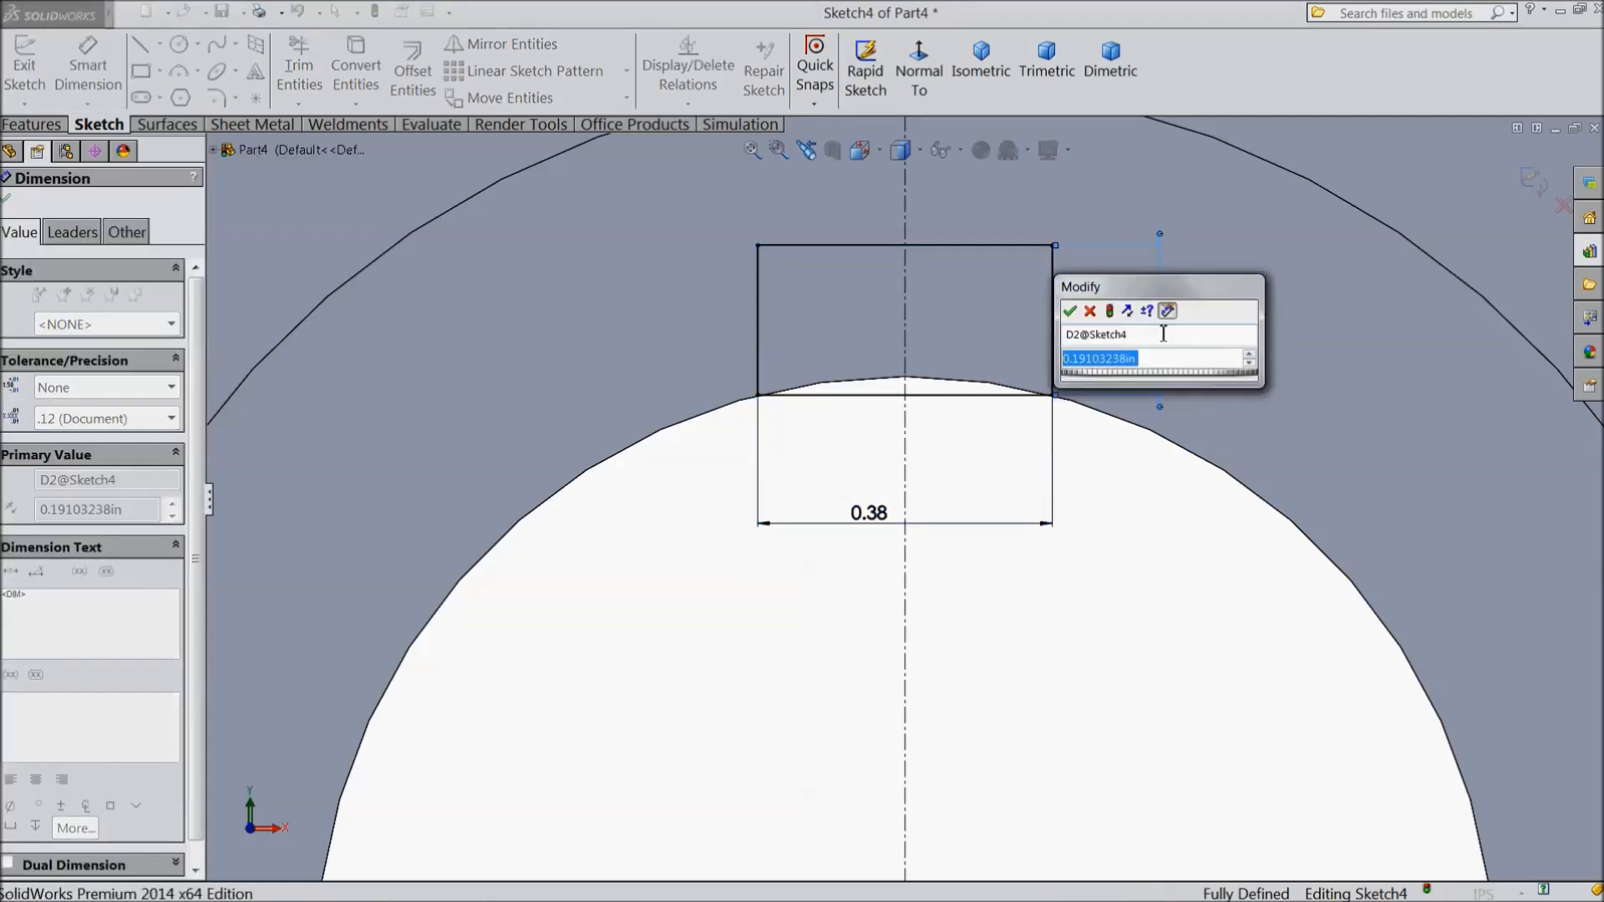
{"action": "type", "text": "3/1"}
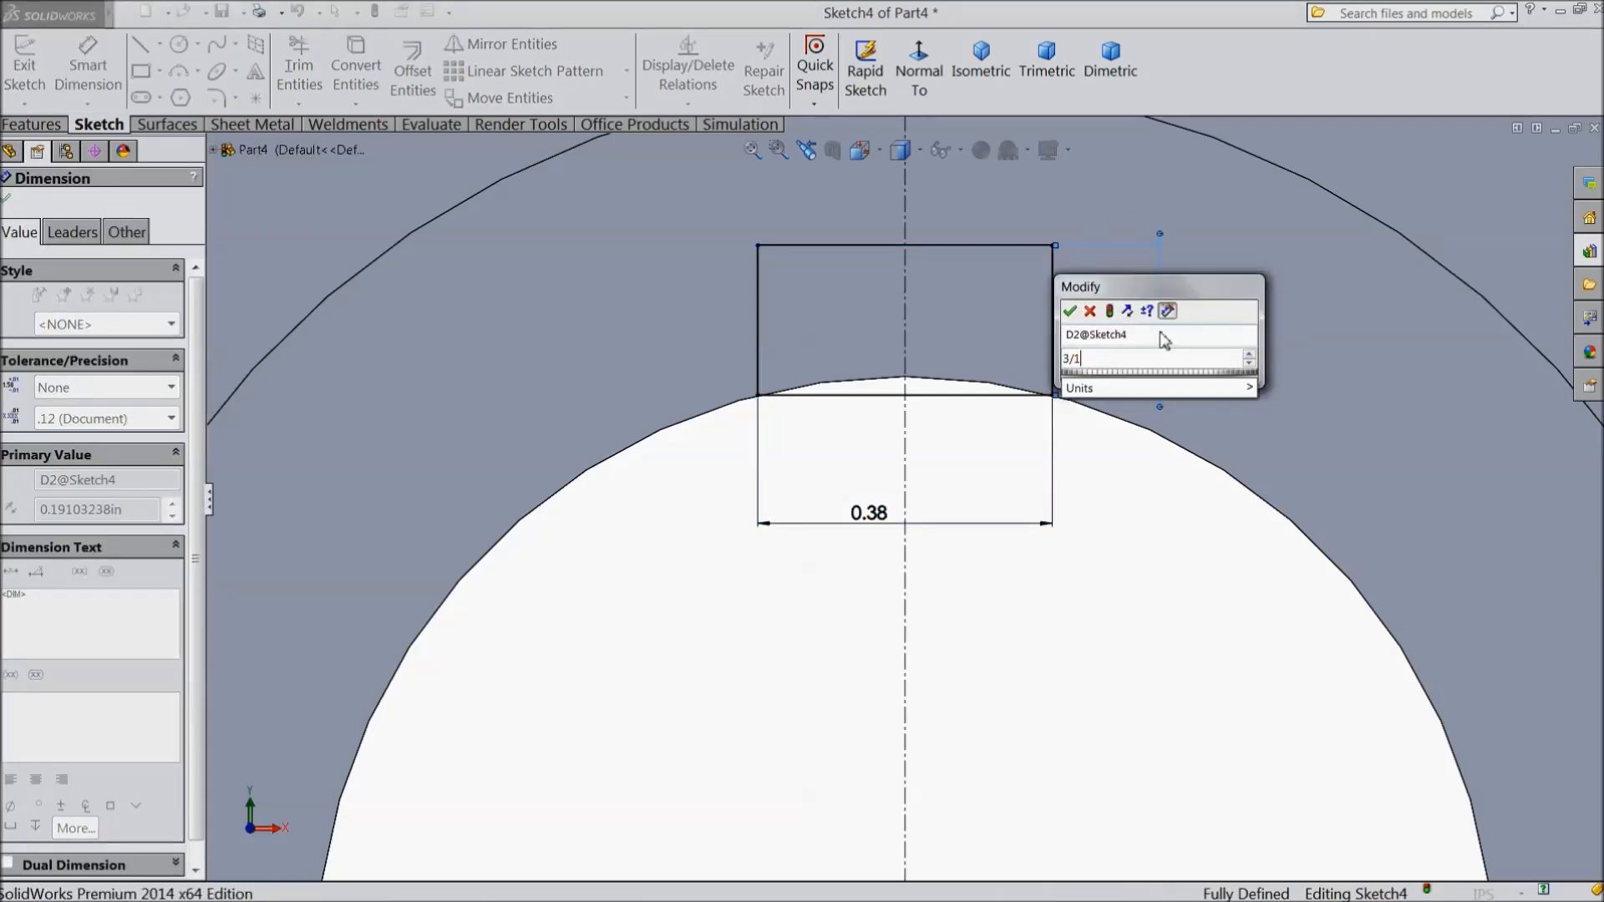
{"action": "type", "text": "6"}
{"action": "key", "text": "Return"}
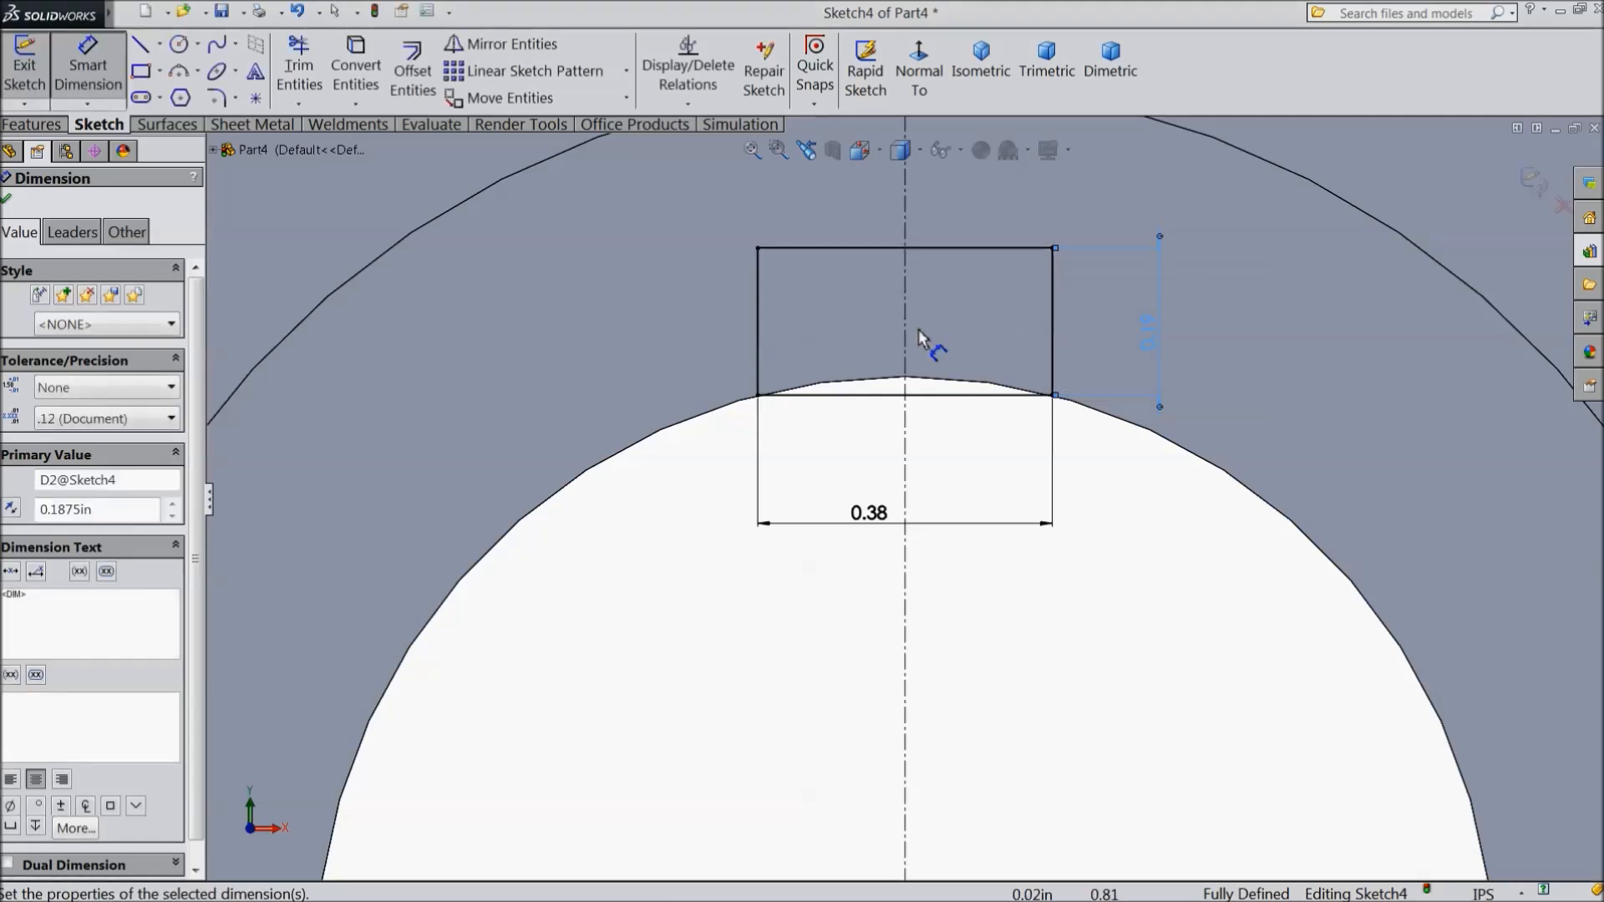
{"action": "left_click", "coordinate": [13, 200]}
Cut the keyway rectangle through the whole hub with an Extruded Cut set to Through All
{"action": "left_click", "coordinate": [31, 124]}
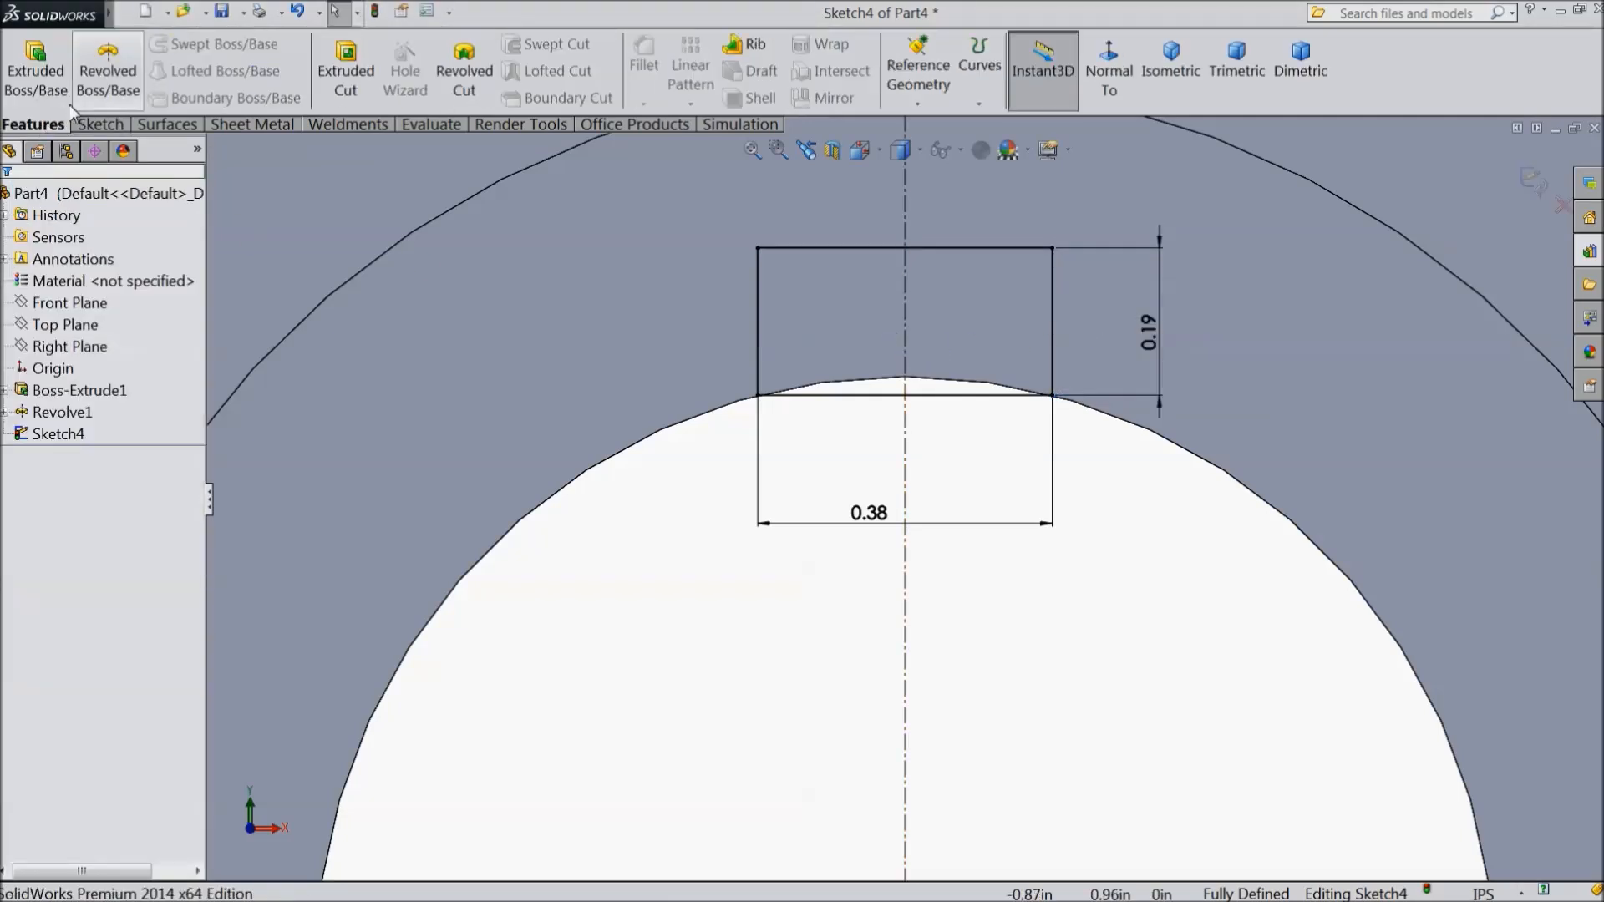
{"action": "left_click", "coordinate": [347, 90]}
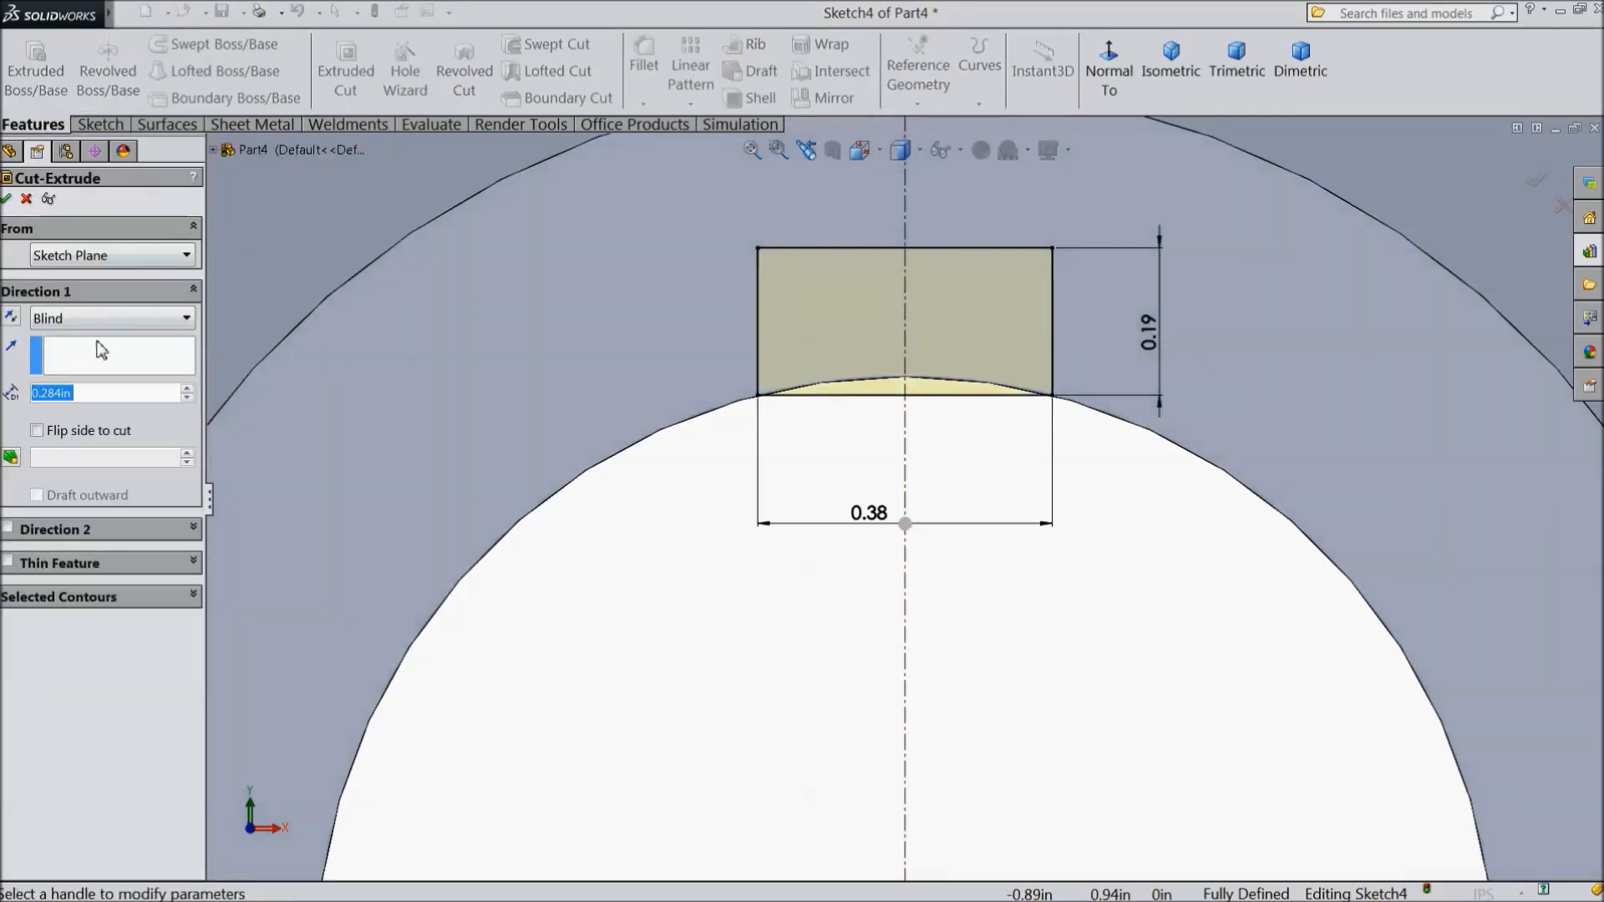
{"action": "left_click", "coordinate": [108, 318]}
{"action": "left_click", "coordinate": [92, 358]}
{"action": "key", "text": "z"}
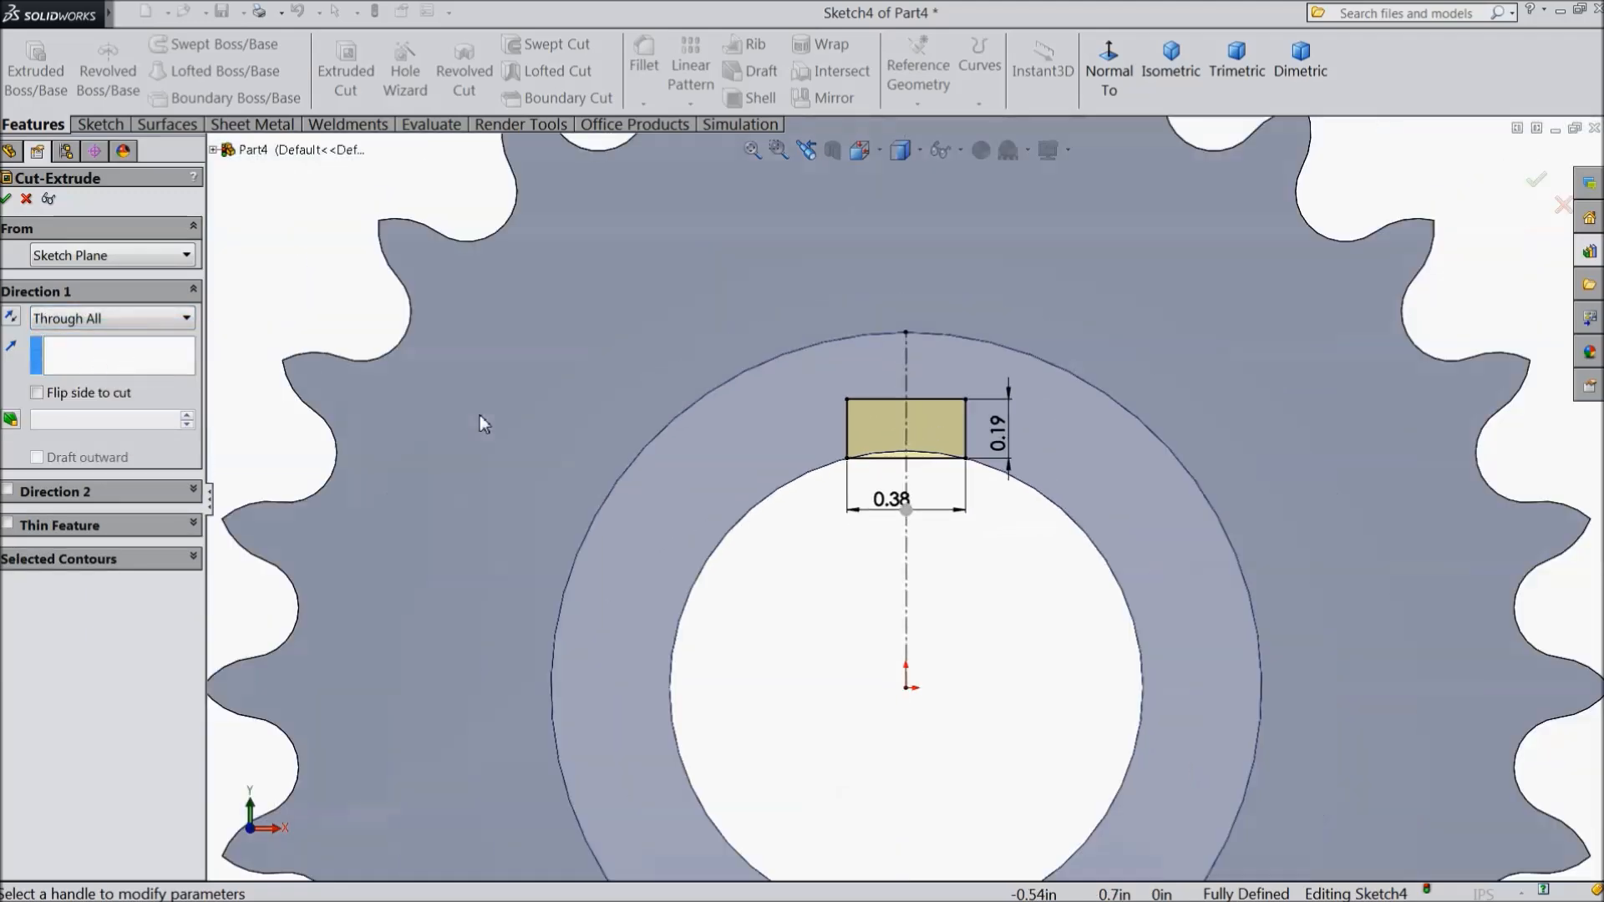
{"action": "key", "text": "f"}
{"action": "middle_click_drag", "start_coordinate": [465, 393], "coordinate": [423, 443]}
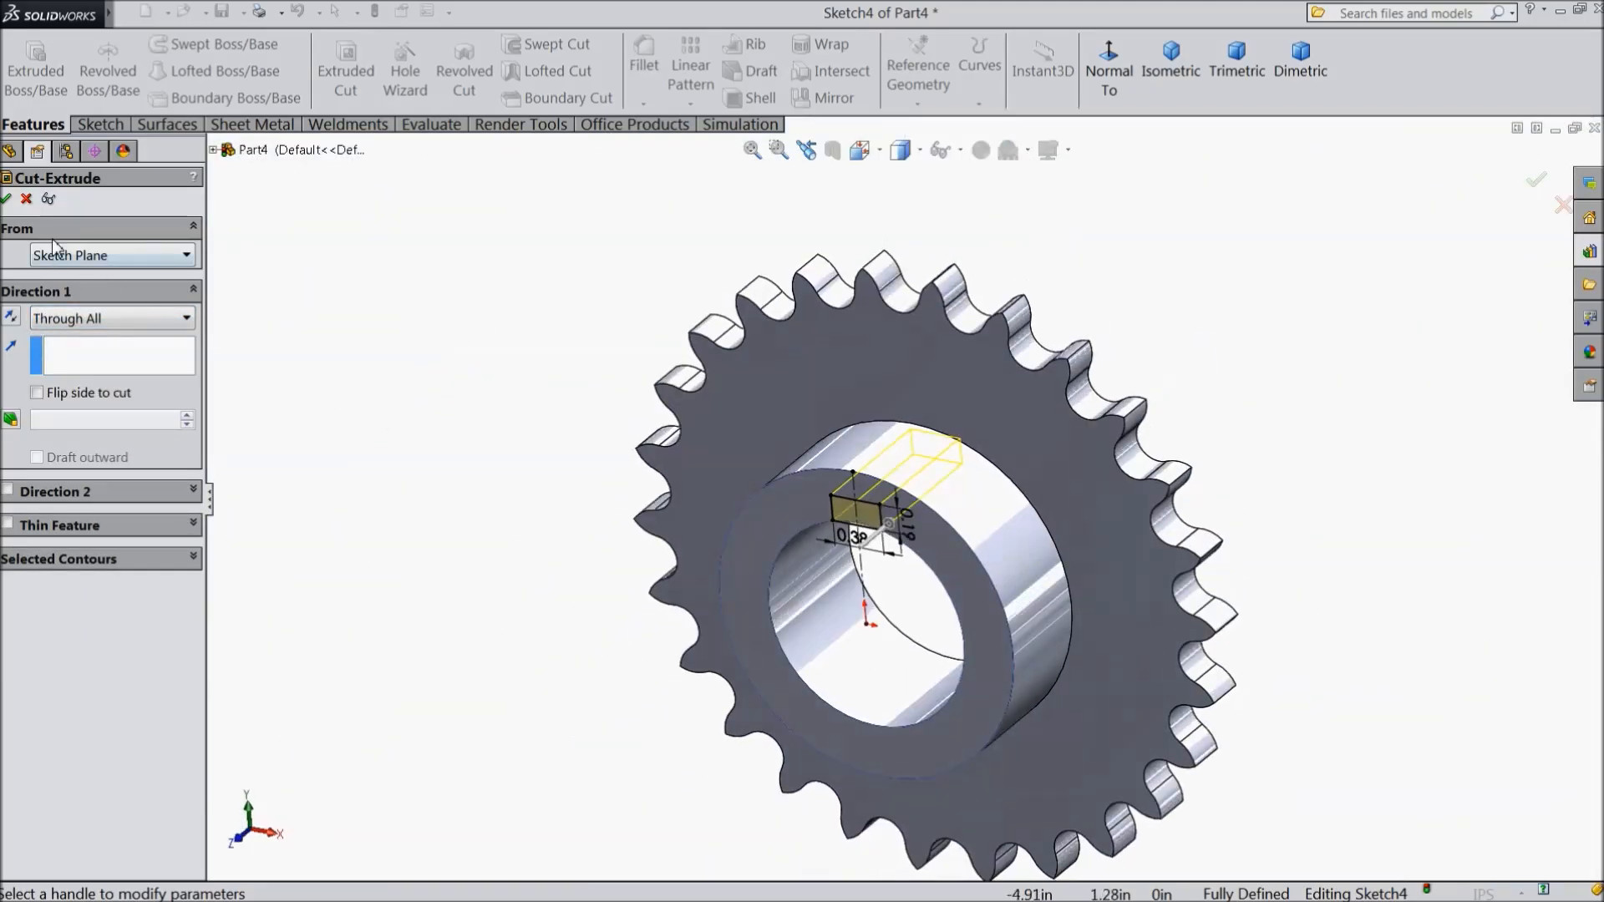
{"action": "left_click", "coordinate": [7, 200]}
{"action": "scroll", "coordinate": [939, 563], "scroll_direction": "down", "scroll_amount": 3}
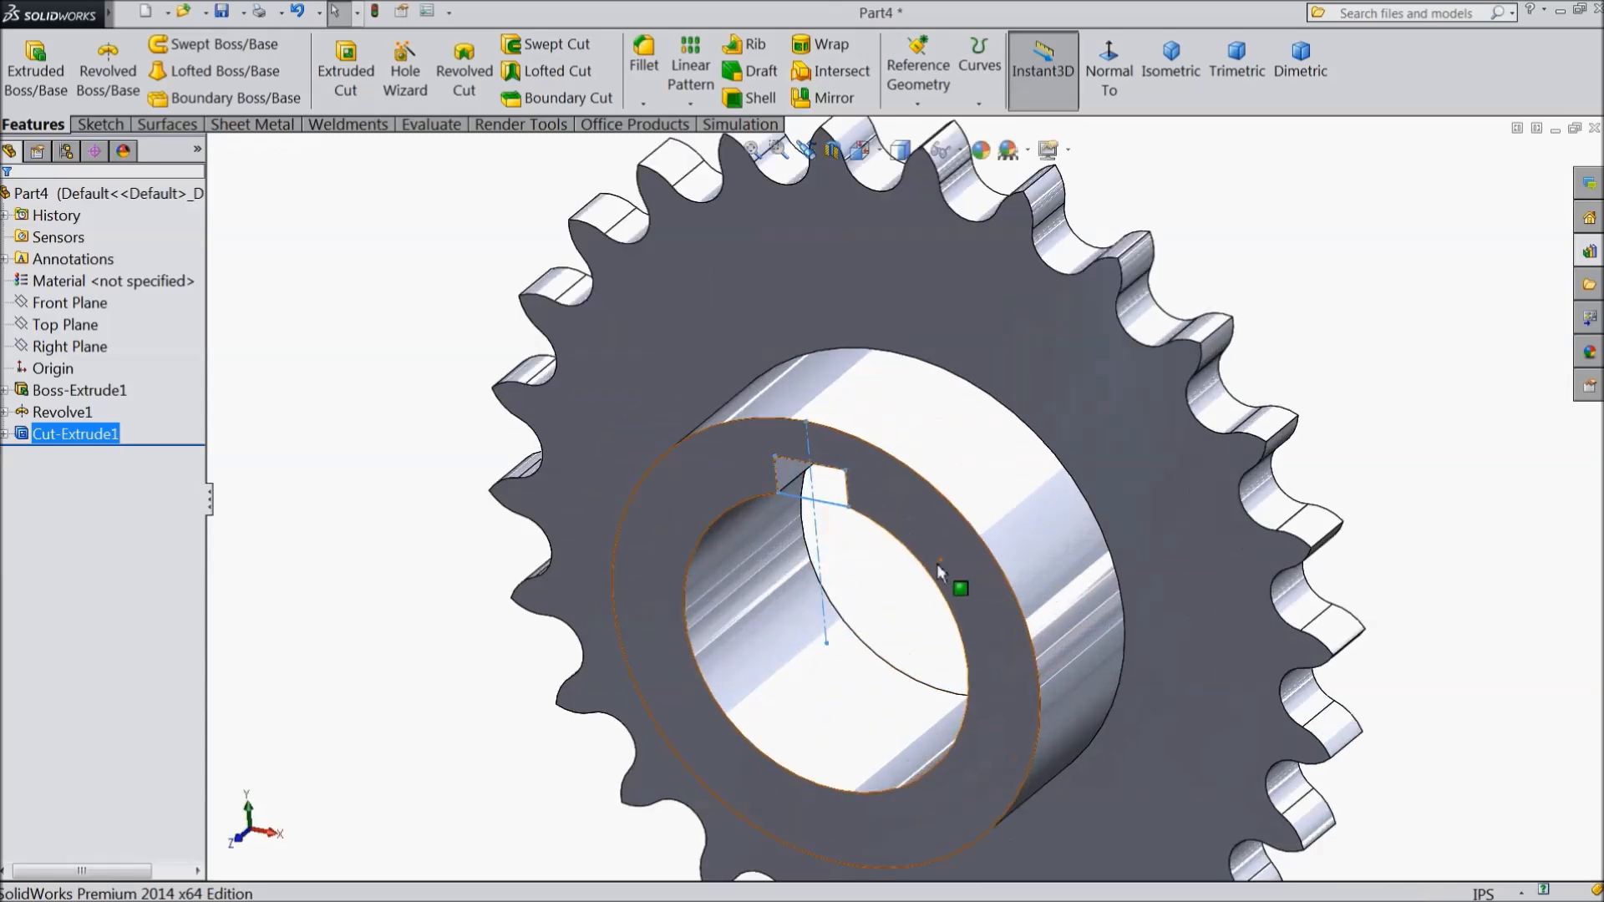
{"action": "left_click", "coordinate": [447, 554]}
Set up an ANSI Inch 3/8-16 tapped hole on the keyway's flat inner face with a blind depth of 0.28 in
{"action": "mouse_move", "coordinate": [447, 554]}
{"action": "middle_mouse_down"}
{"action": "mouse_move", "coordinate": [422, 405]}
{"action": "mouse_move", "coordinate": [499, 490]}
{"action": "middle_mouse_up"}
{"action": "key", "text": "f"}
{"action": "middle_click_drag", "start_coordinate": [531, 545], "coordinate": [556, 365]}
{"action": "scroll", "coordinate": [945, 433], "scroll_direction": "down", "scroll_amount": 3}
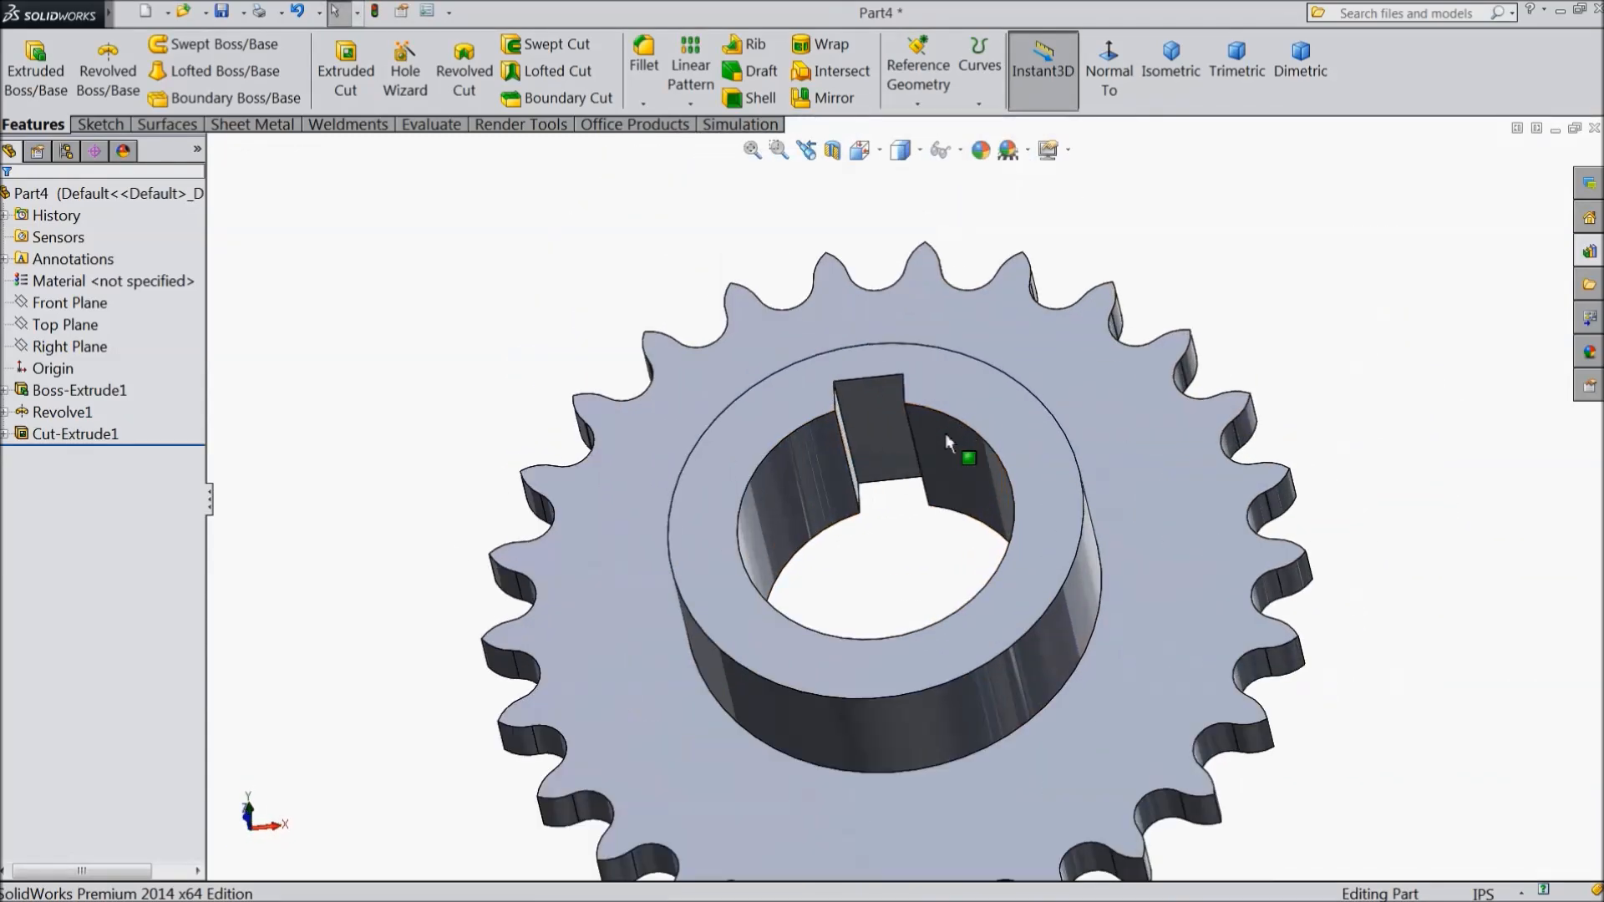
{"action": "left_click", "coordinate": [879, 436]}
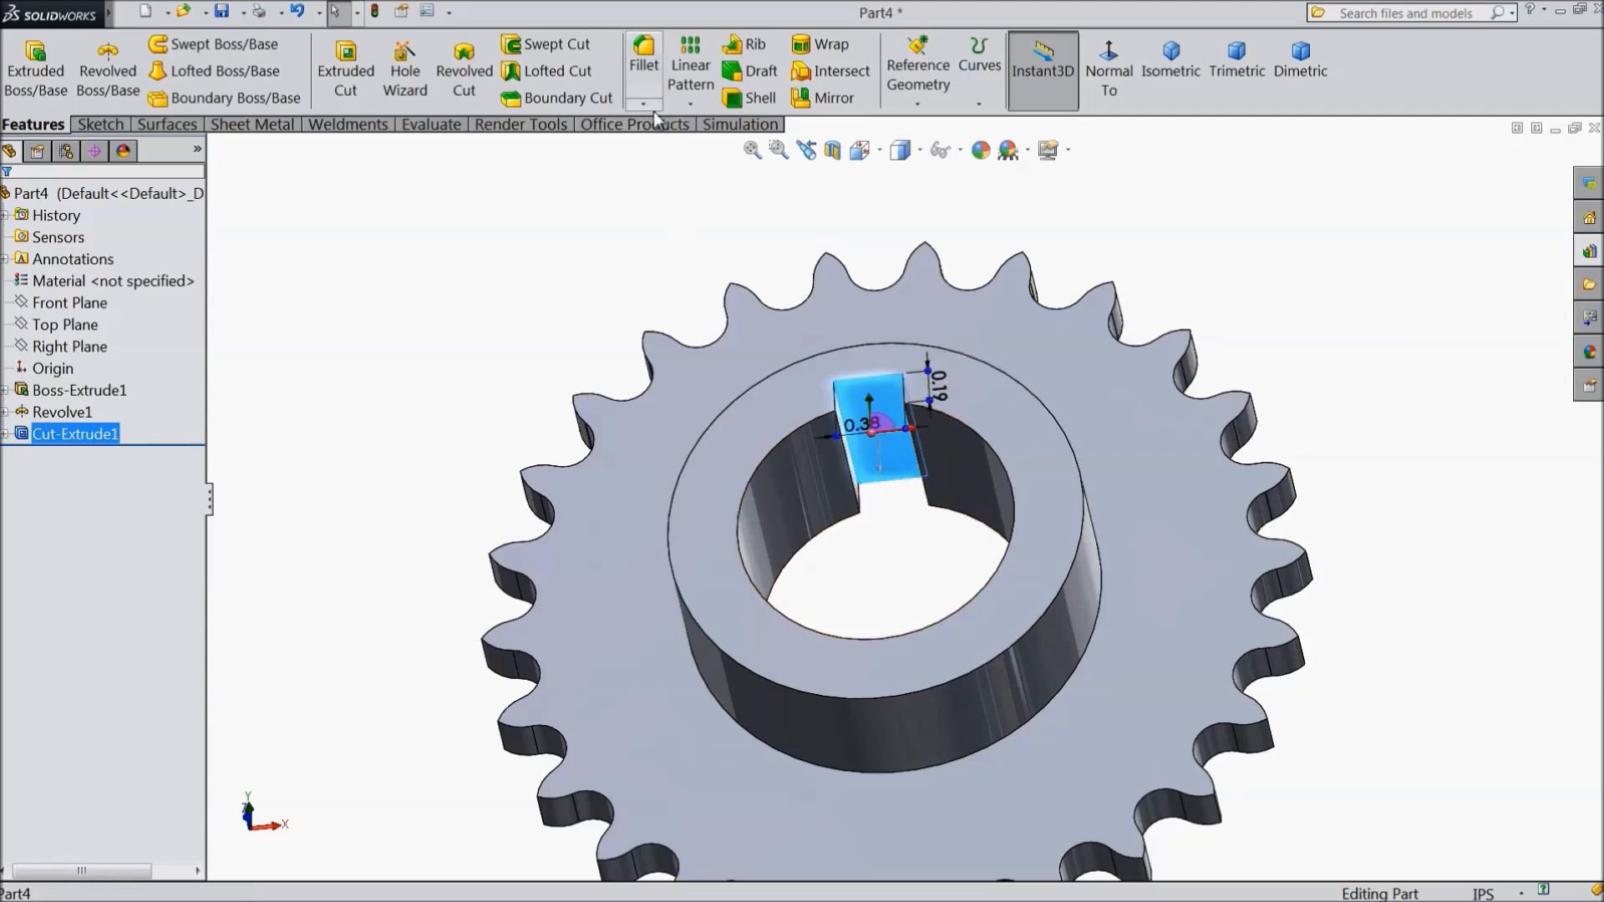
{"action": "left_click", "coordinate": [410, 86]}
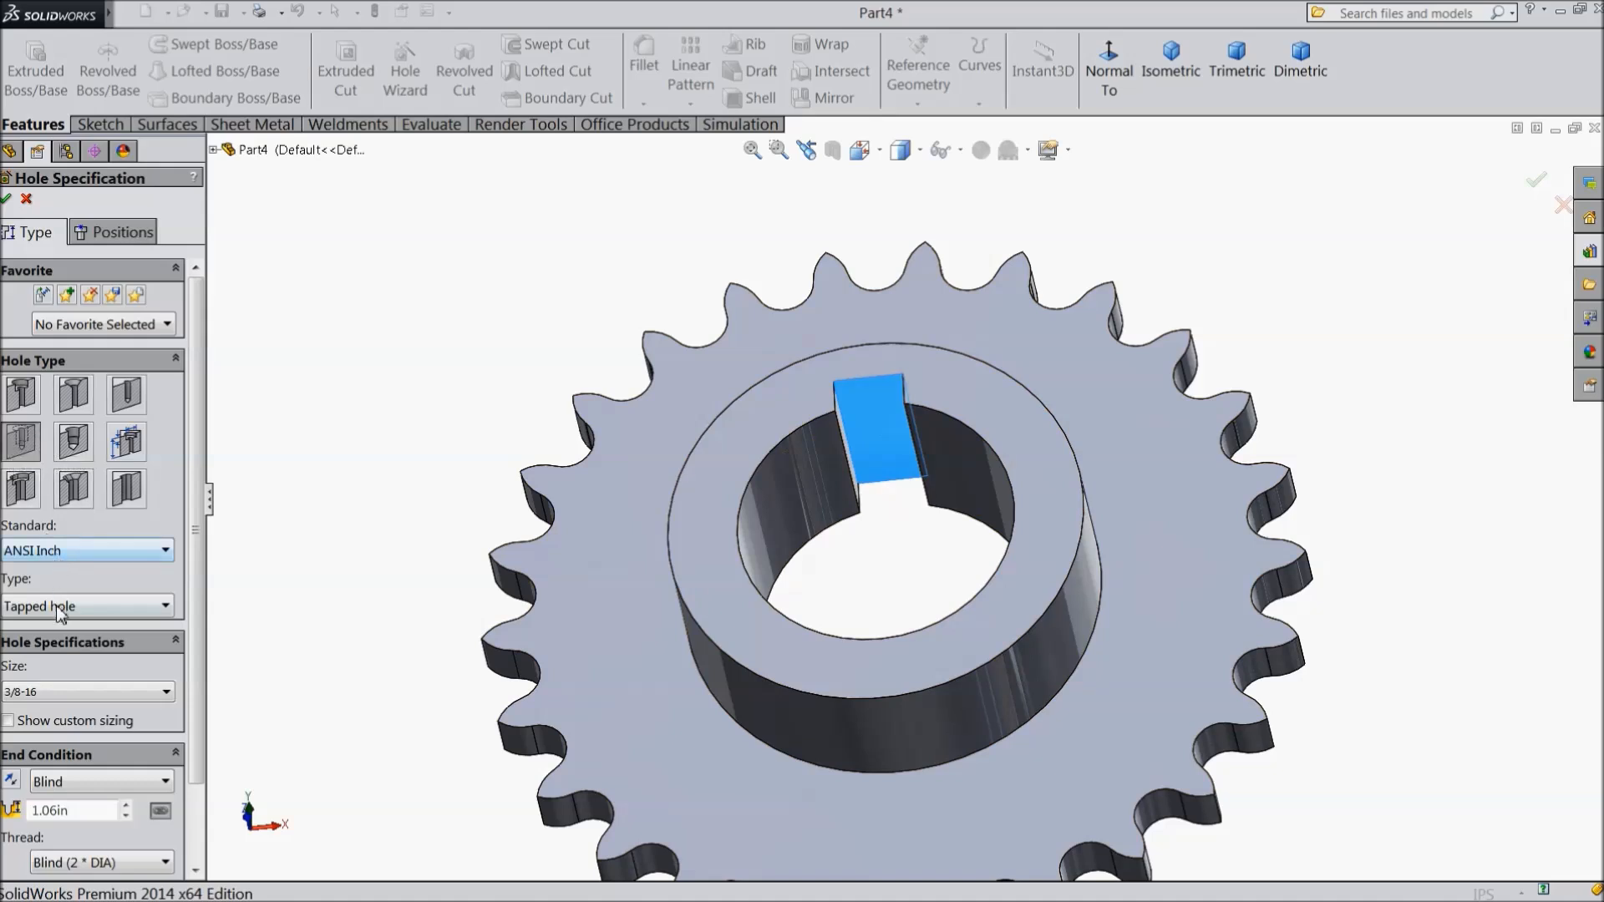
{"action": "scroll", "coordinate": [57, 605], "scroll_direction": "down", "scroll_amount": 3}
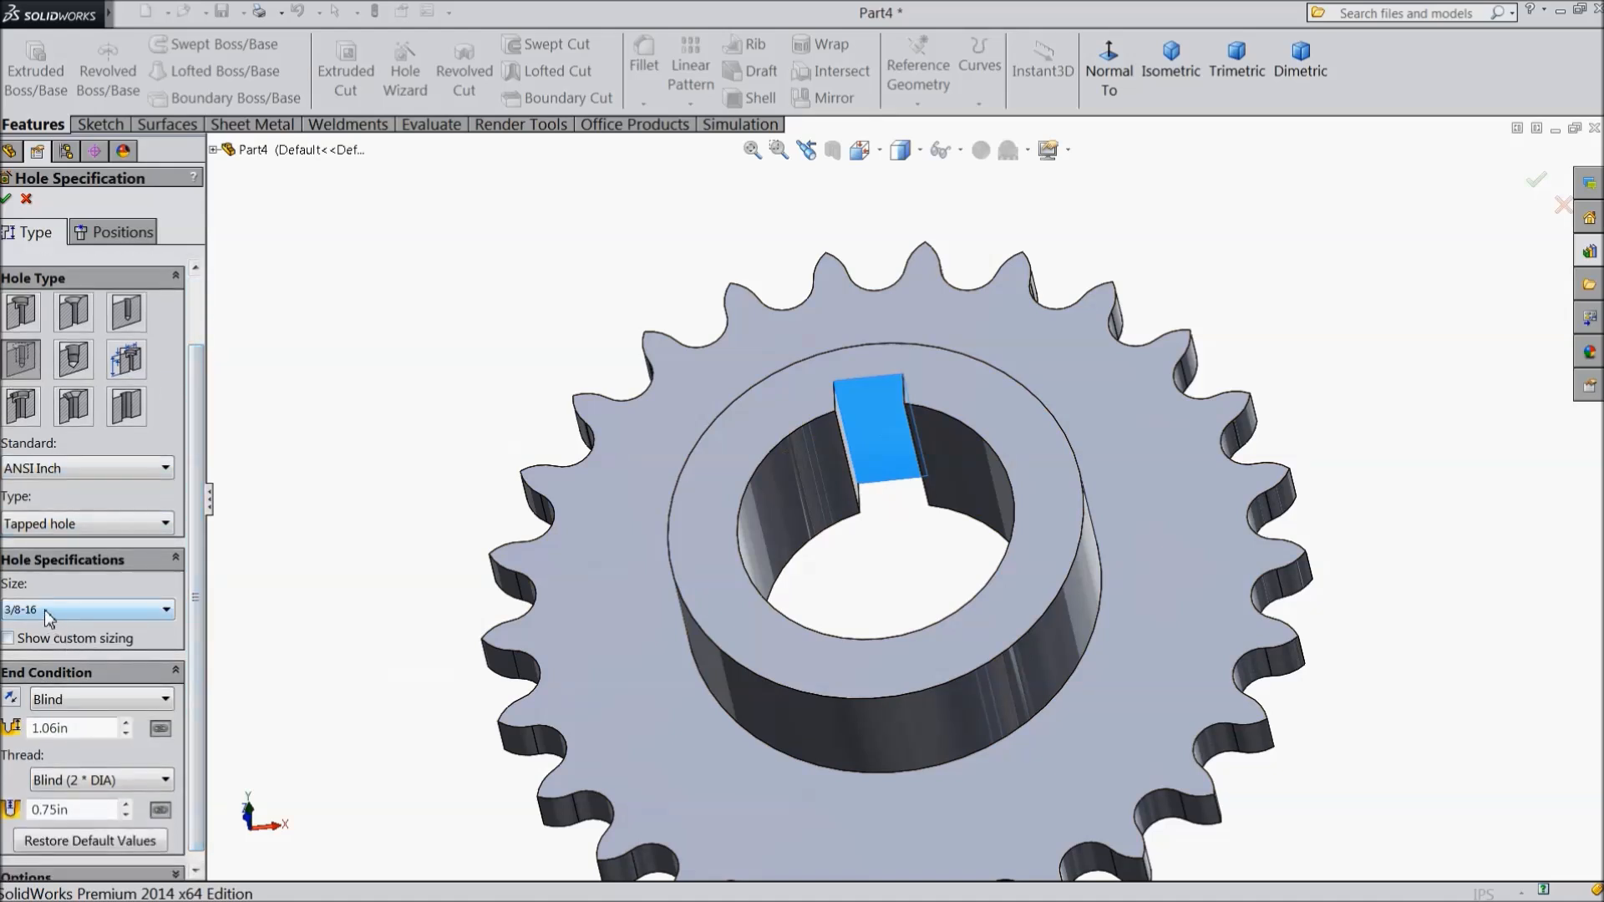
{"action": "left_click", "coordinate": [47, 617]}
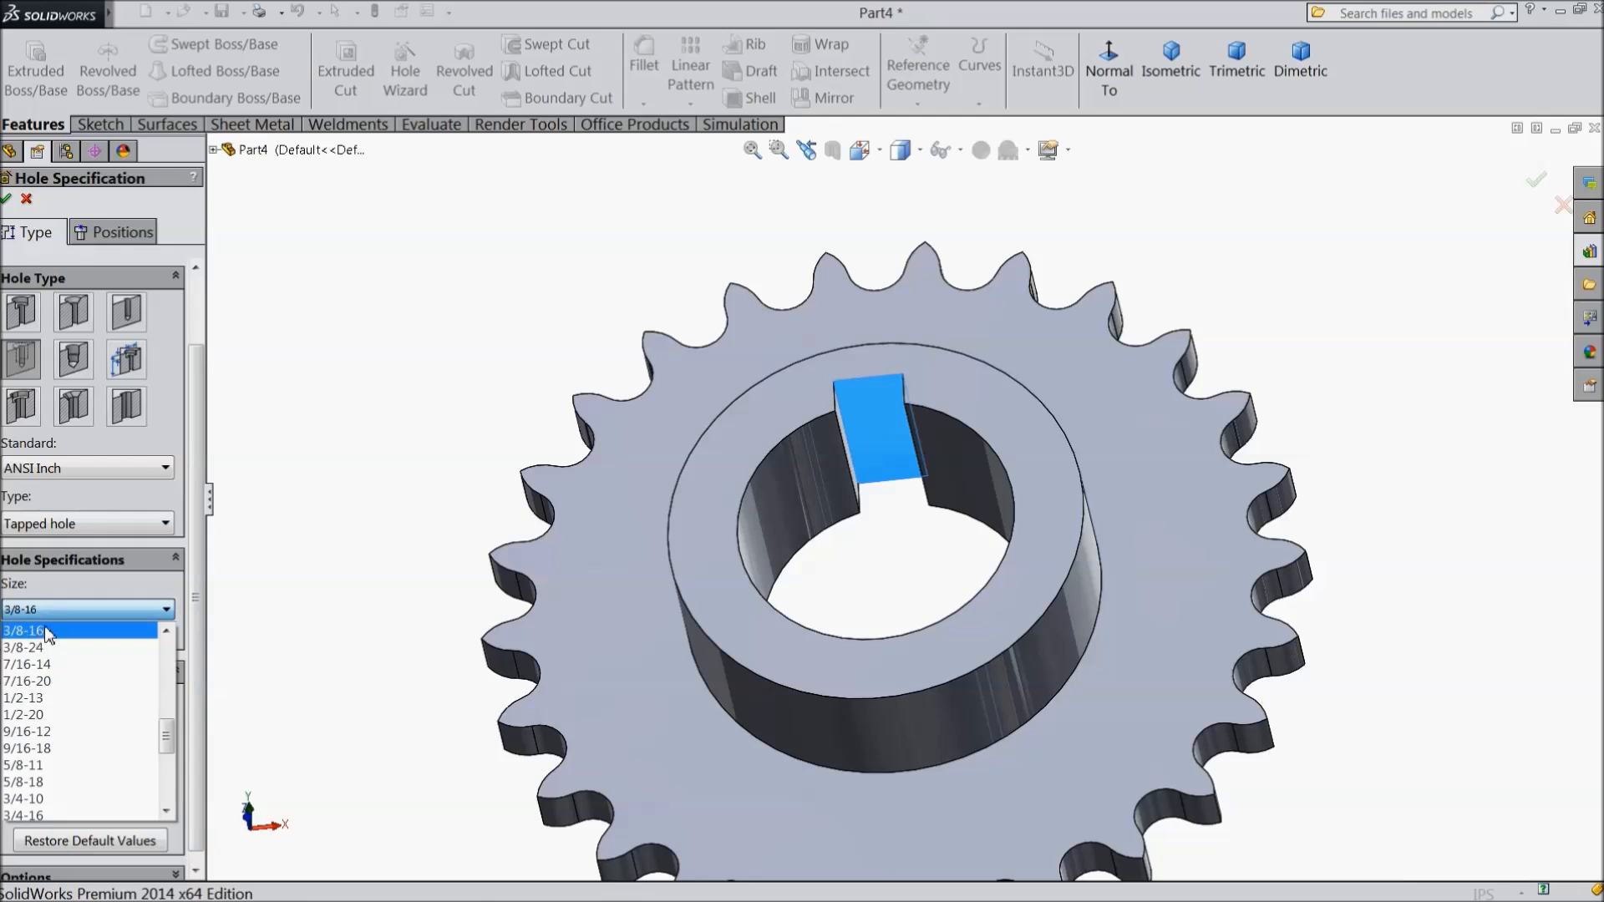
{"action": "left_click", "coordinate": [45, 609]}
{"action": "left_click_drag", "start_coordinate": [191, 628], "coordinate": [195, 649]}
{"action": "left_click", "coordinate": [81, 717]}
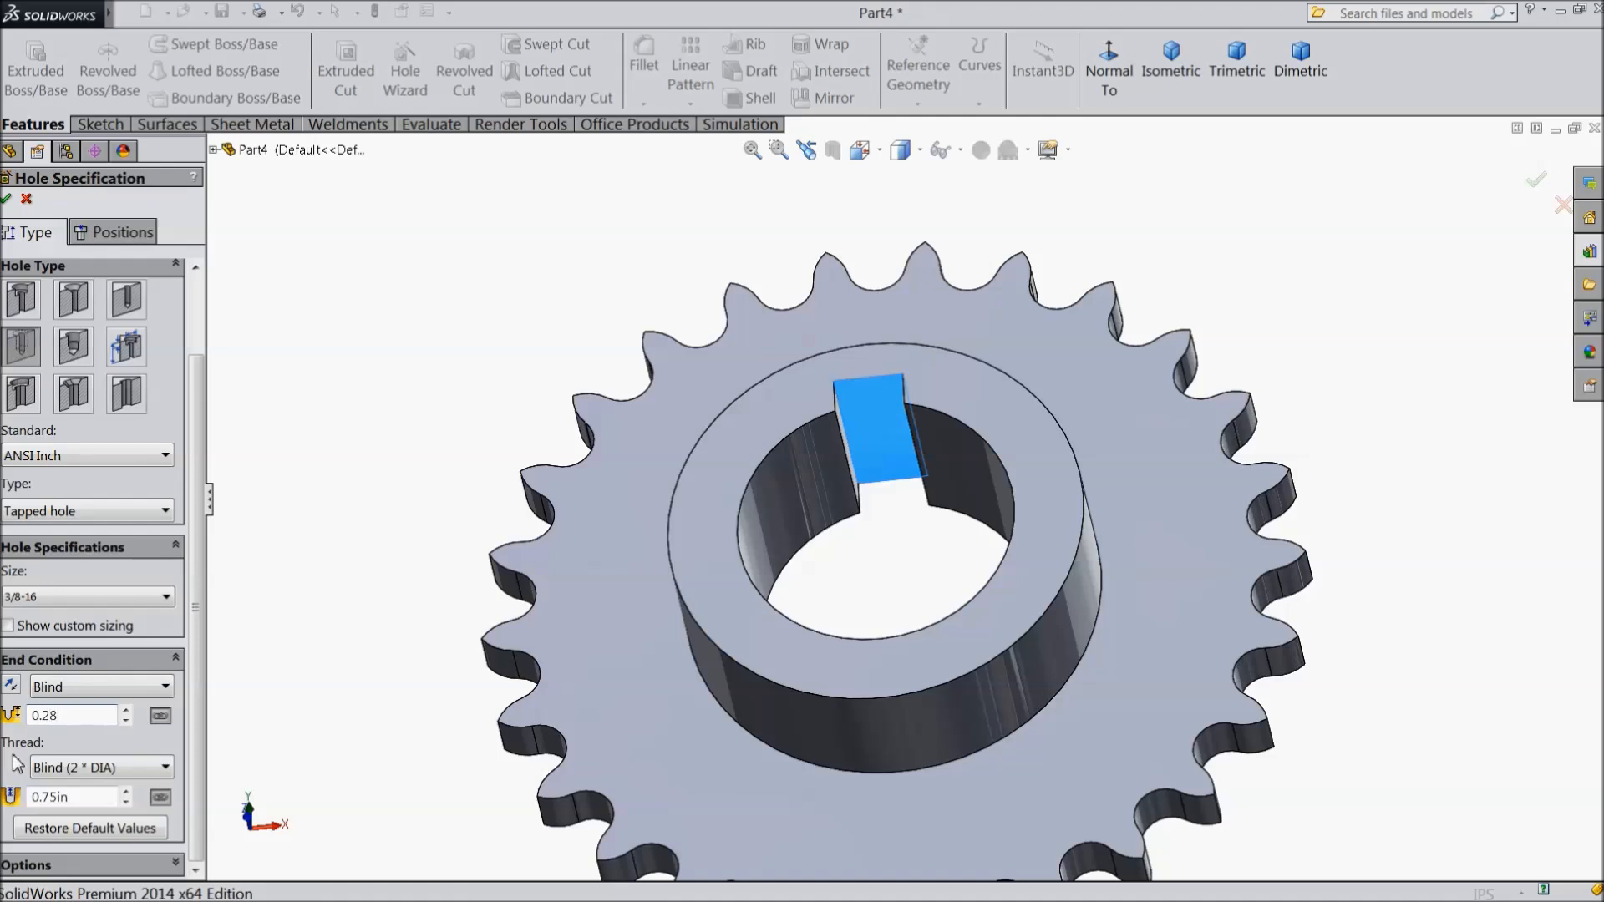
{"action": "key", "text": "Return"}
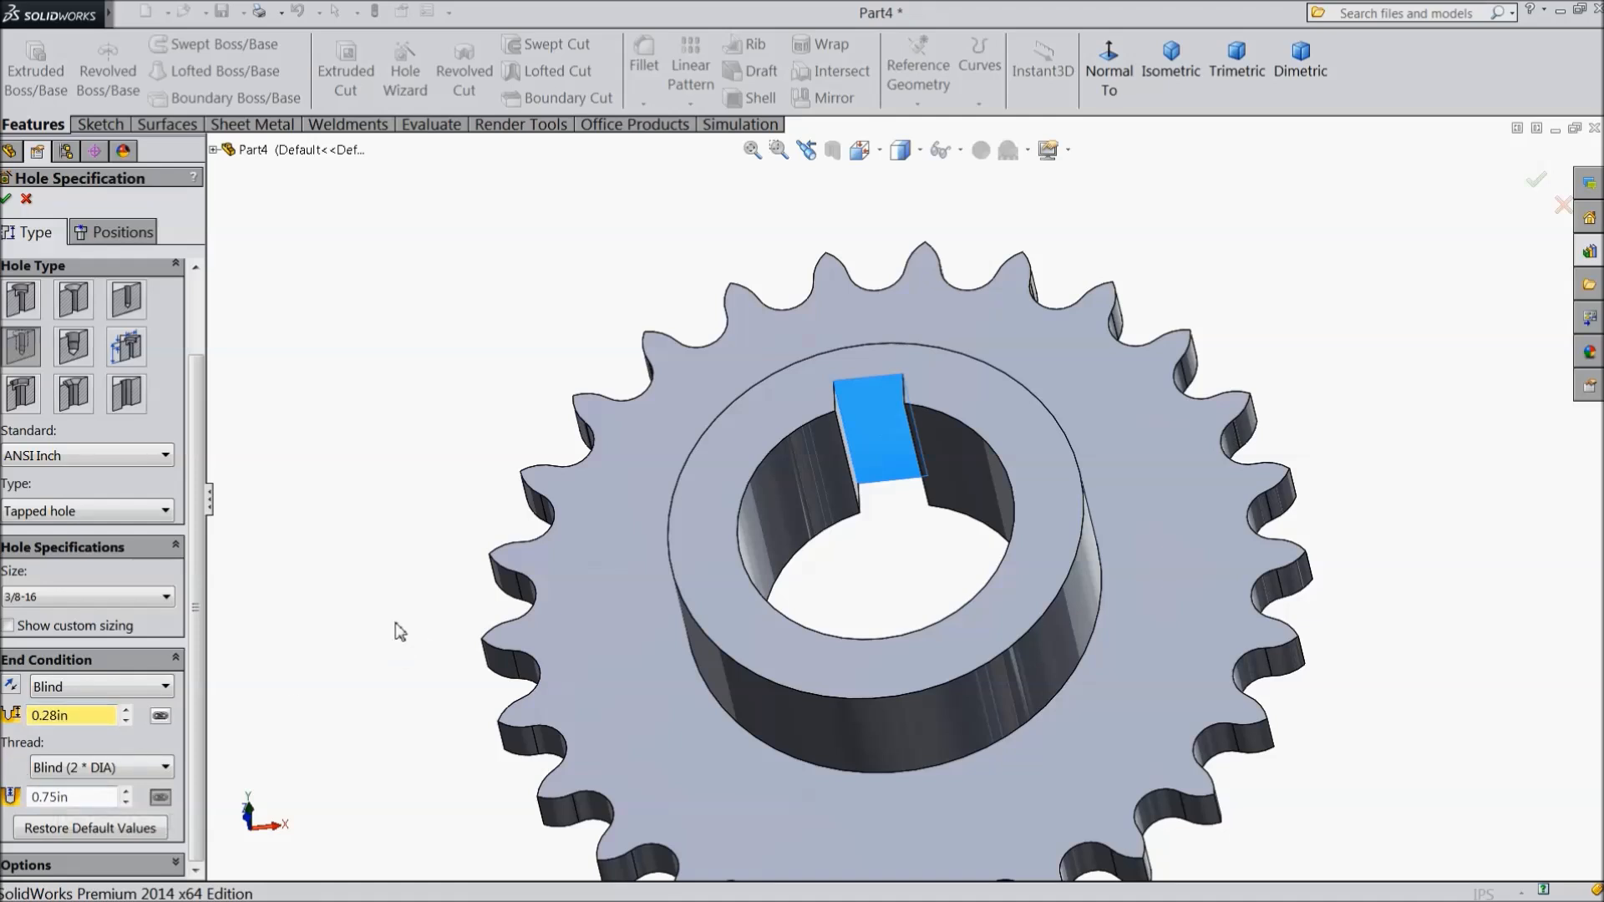
Place one hole position point on the hub's keyway face, directly in line with the origin, viewed normal to the face
{"action": "left_click", "coordinate": [123, 235]}
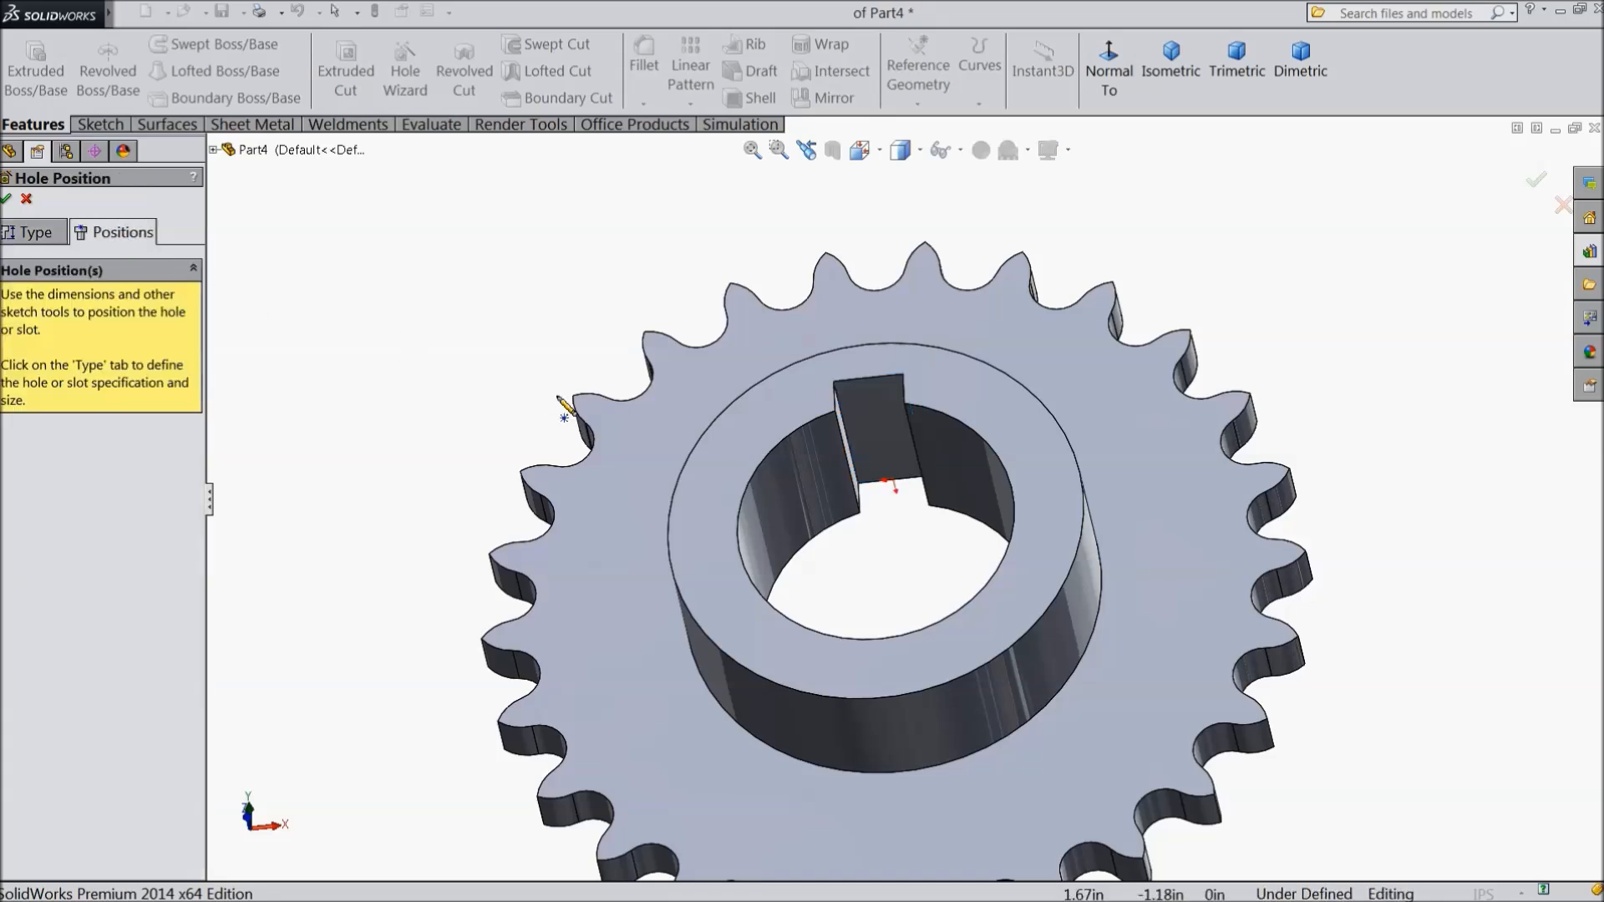
{"action": "left_click", "coordinate": [1110, 88]}
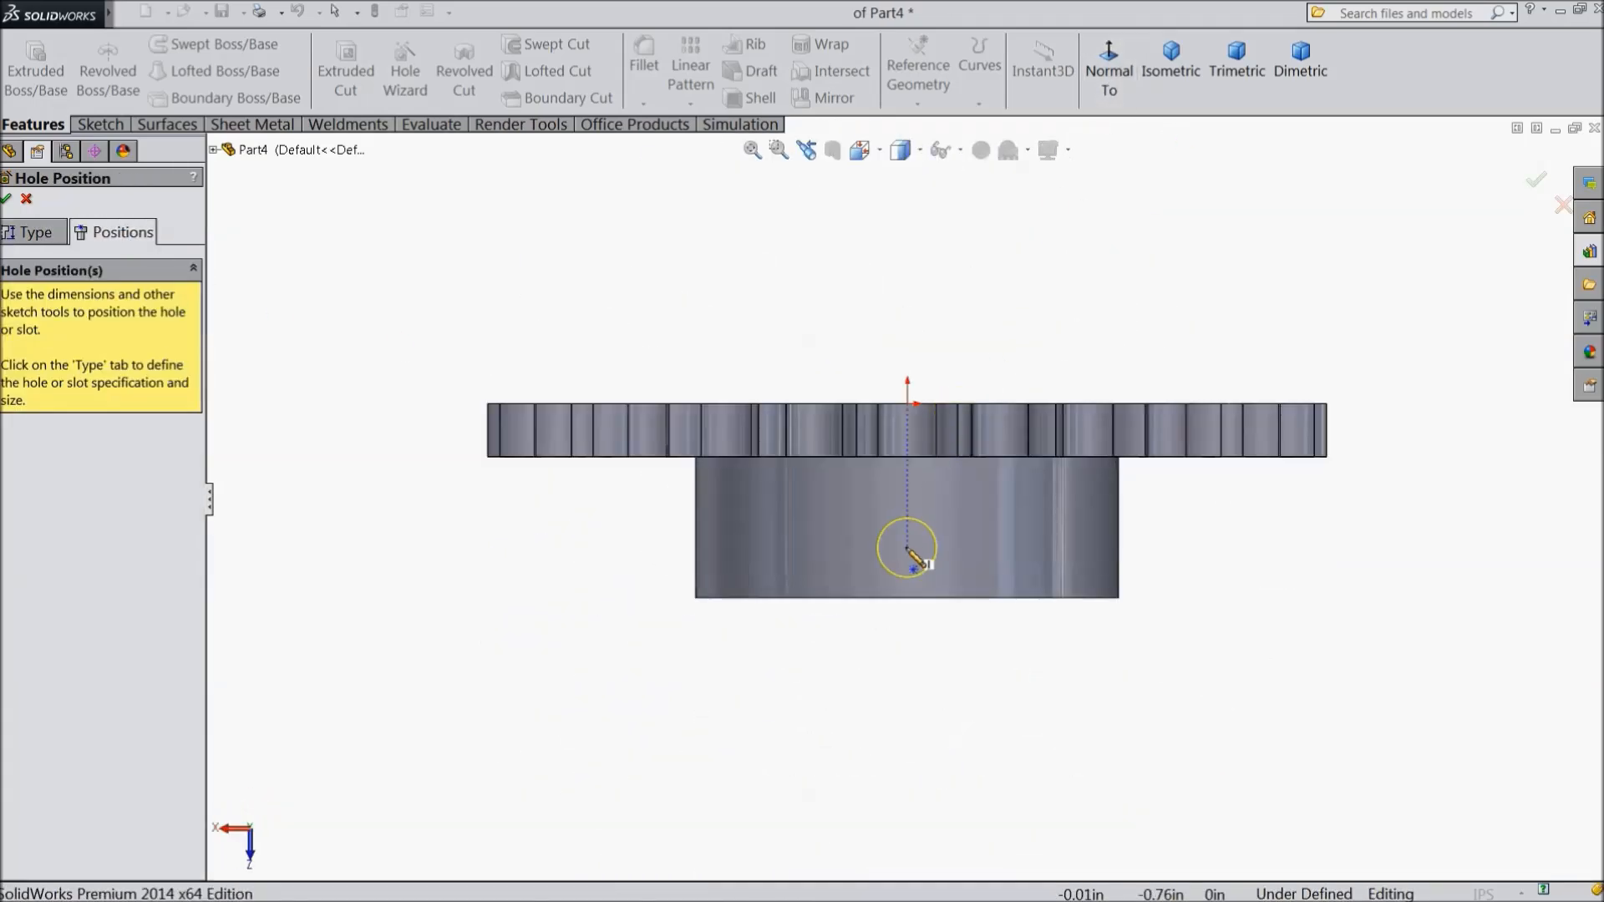
{"action": "left_click", "coordinate": [909, 539]}
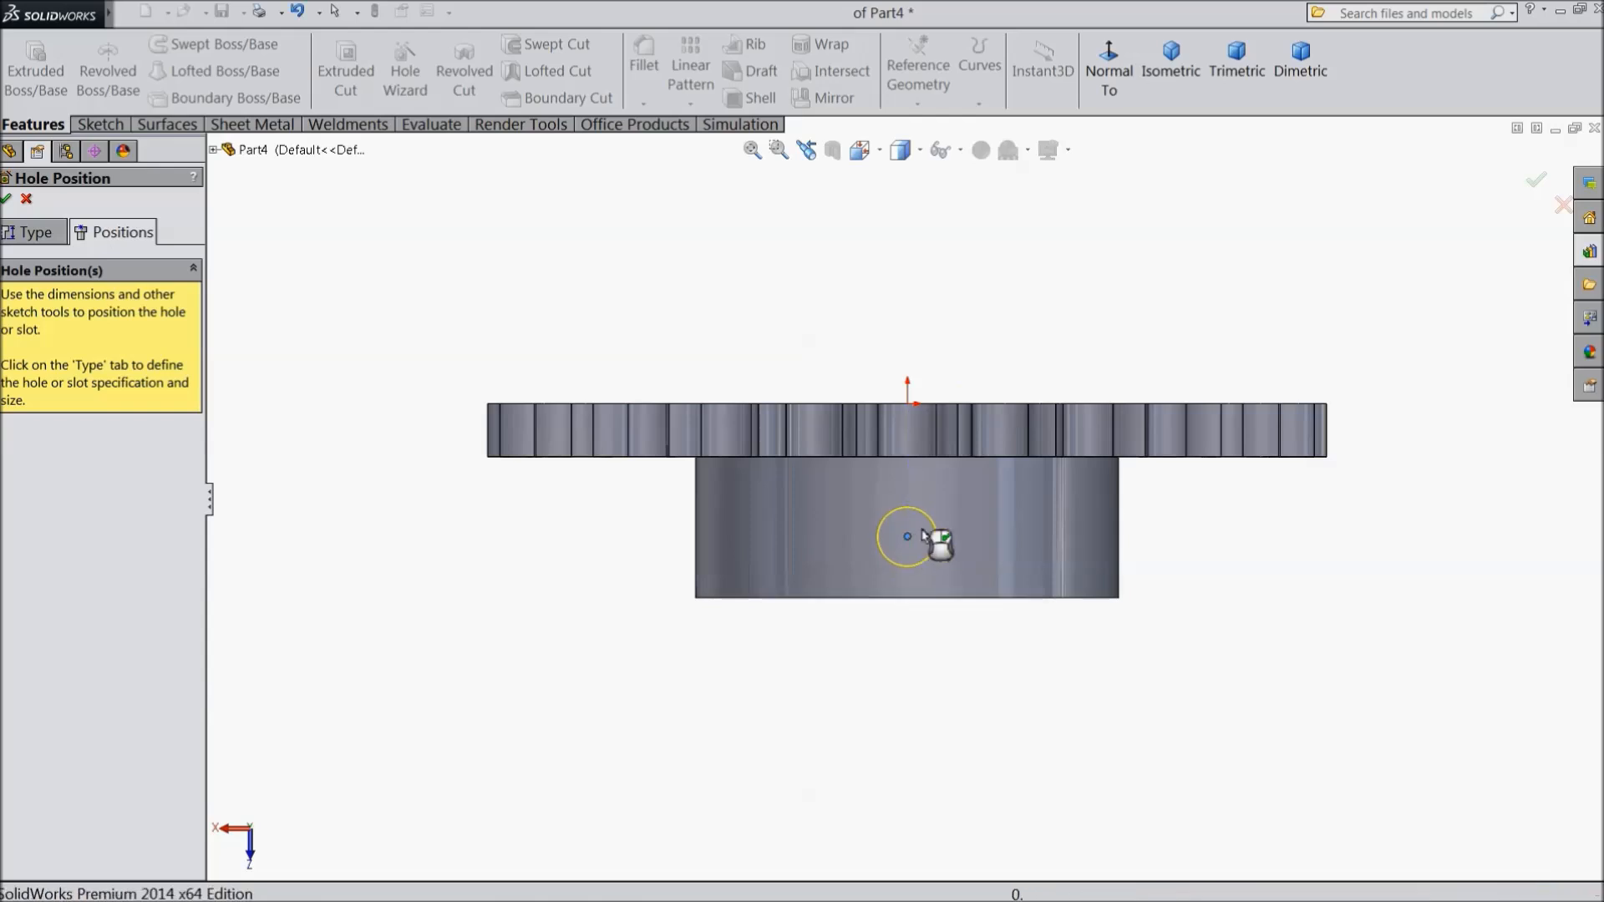
{"action": "scroll", "coordinate": [942, 523], "scroll_direction": "down", "scroll_amount": 3}
{"action": "key", "text": "Escape"}
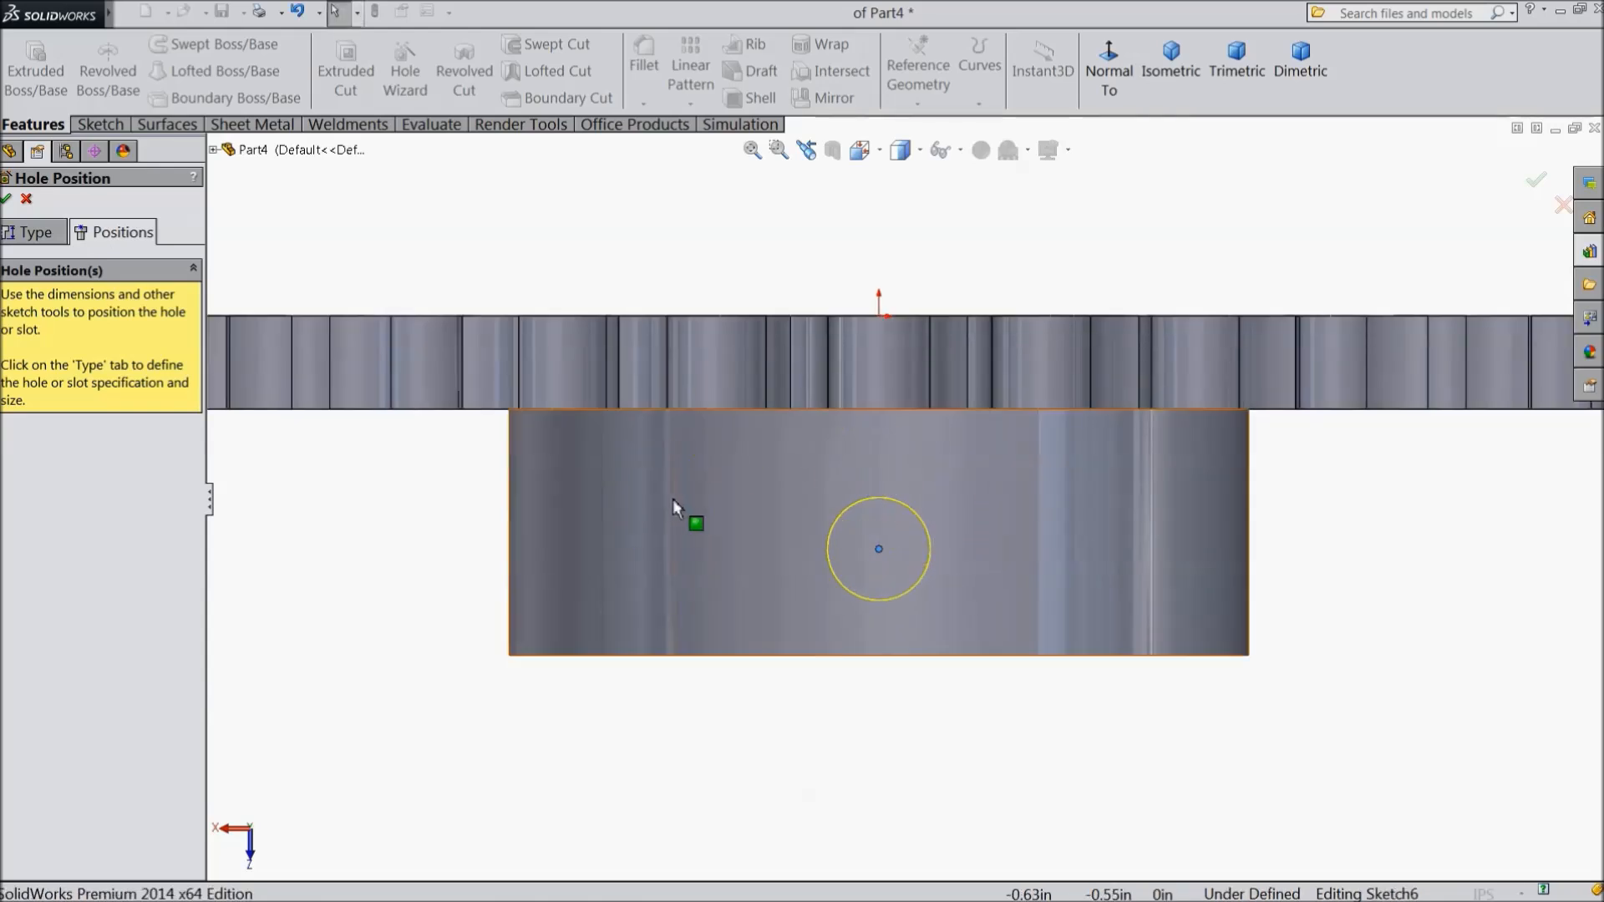
Dimension the distance from the origin to the hole's centre point and set it to 5/8 in
{"action": "left_click", "coordinate": [100, 124]}
{"action": "left_click", "coordinate": [88, 71]}
{"action": "left_click", "coordinate": [880, 318]}
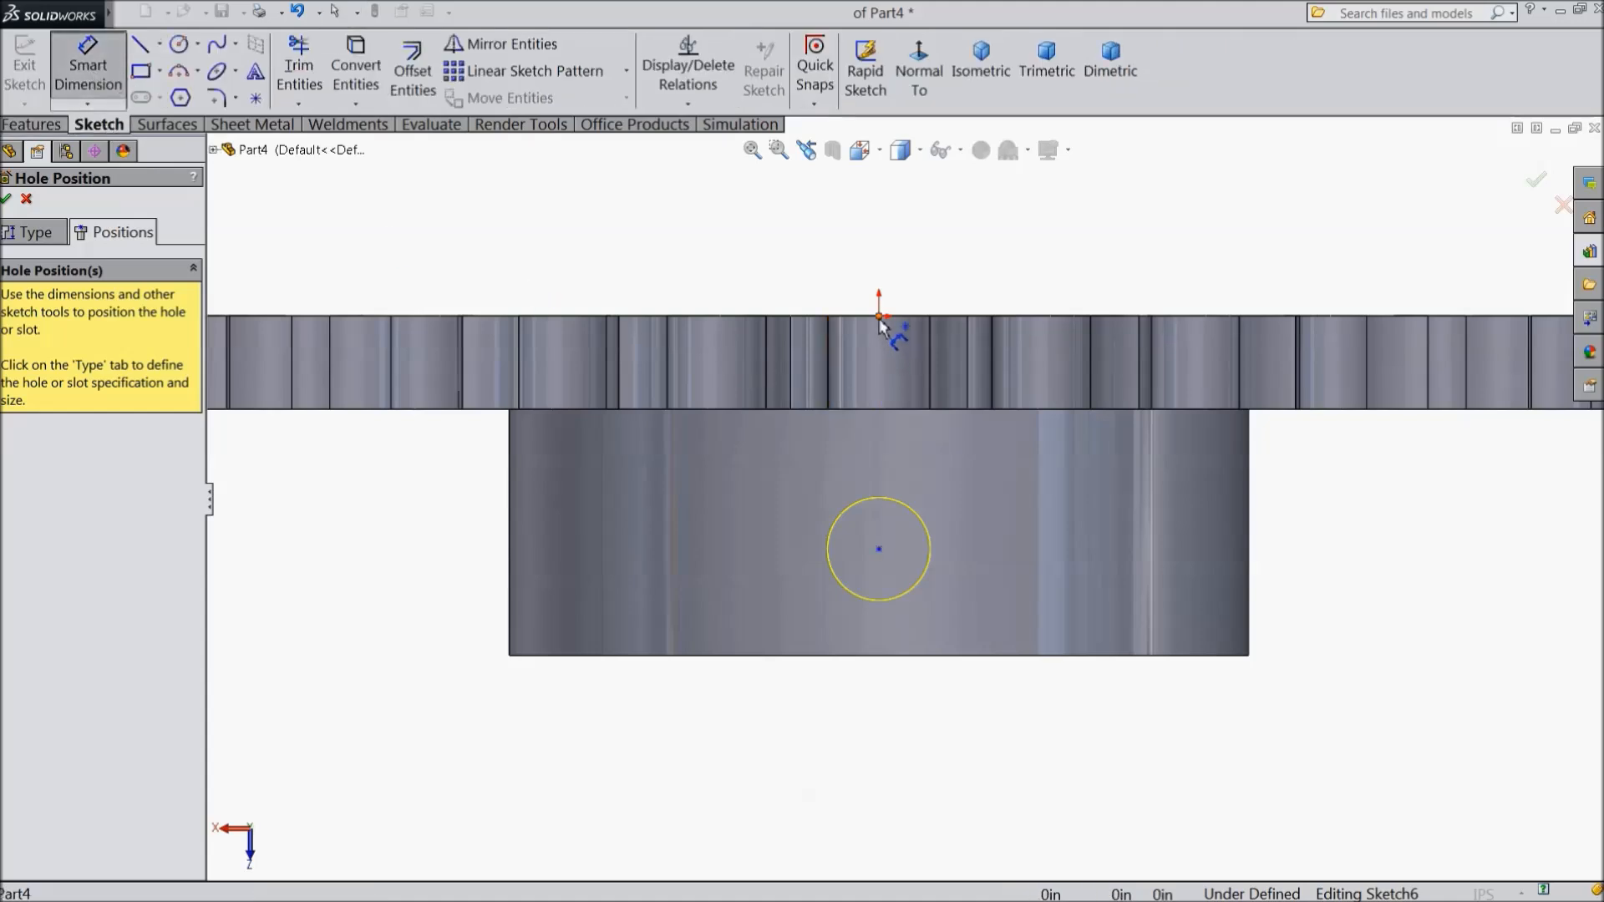
{"action": "left_click", "coordinate": [879, 547]}
{"action": "left_click", "coordinate": [974, 474]}
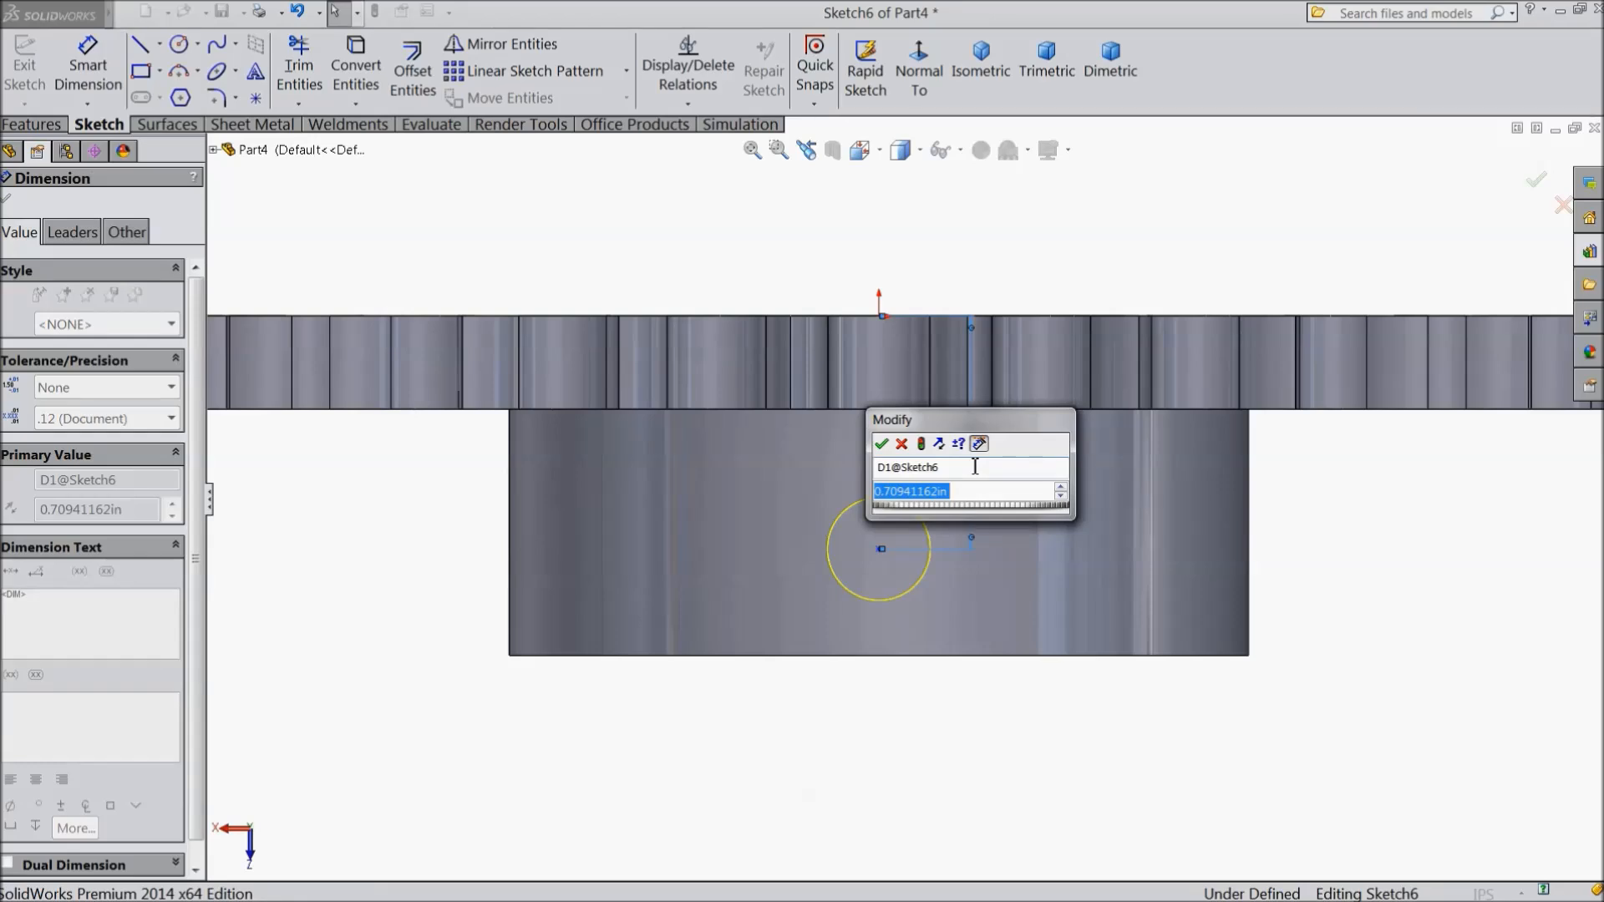
{"action": "type", "text": "5/8"}
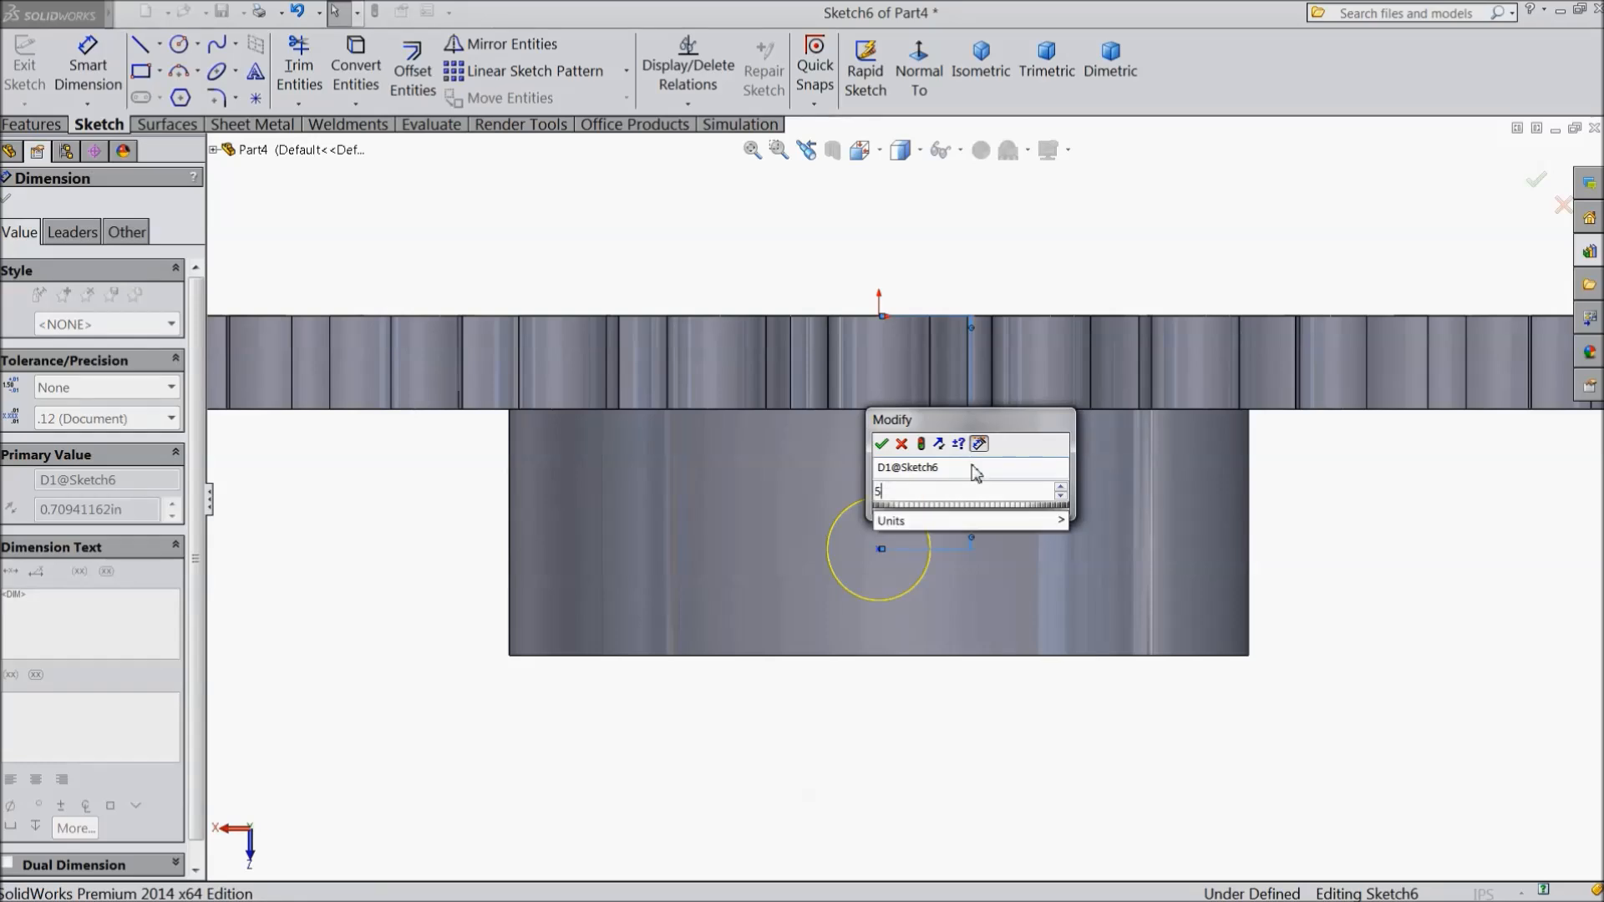
{"action": "left_click", "coordinate": [883, 445]}
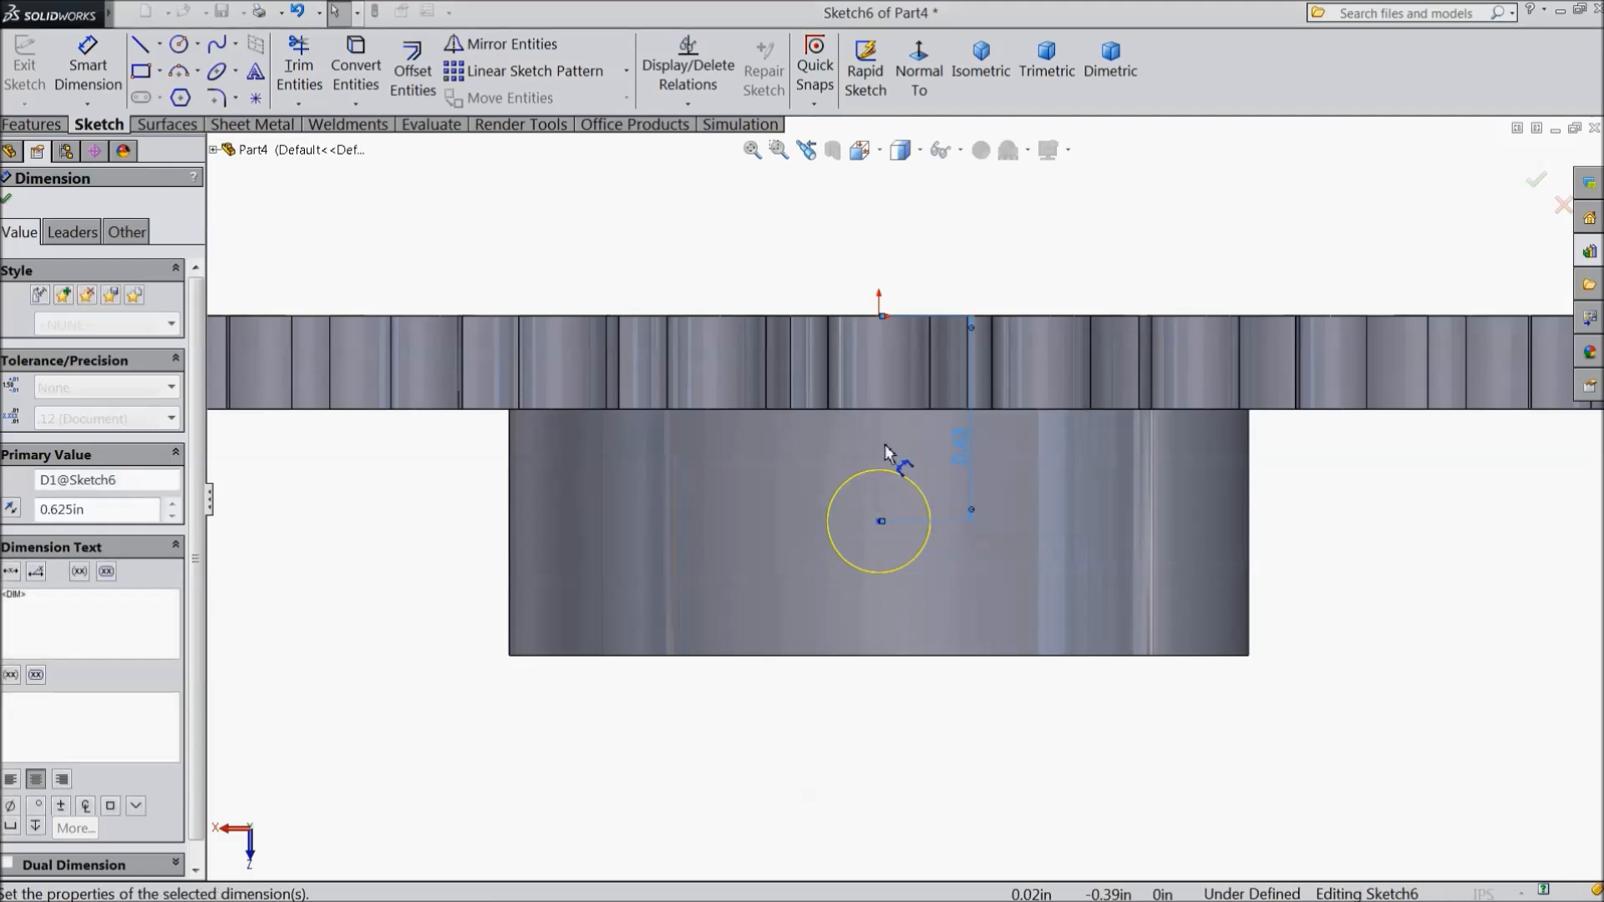
{"action": "left_click", "coordinate": [7, 198]}
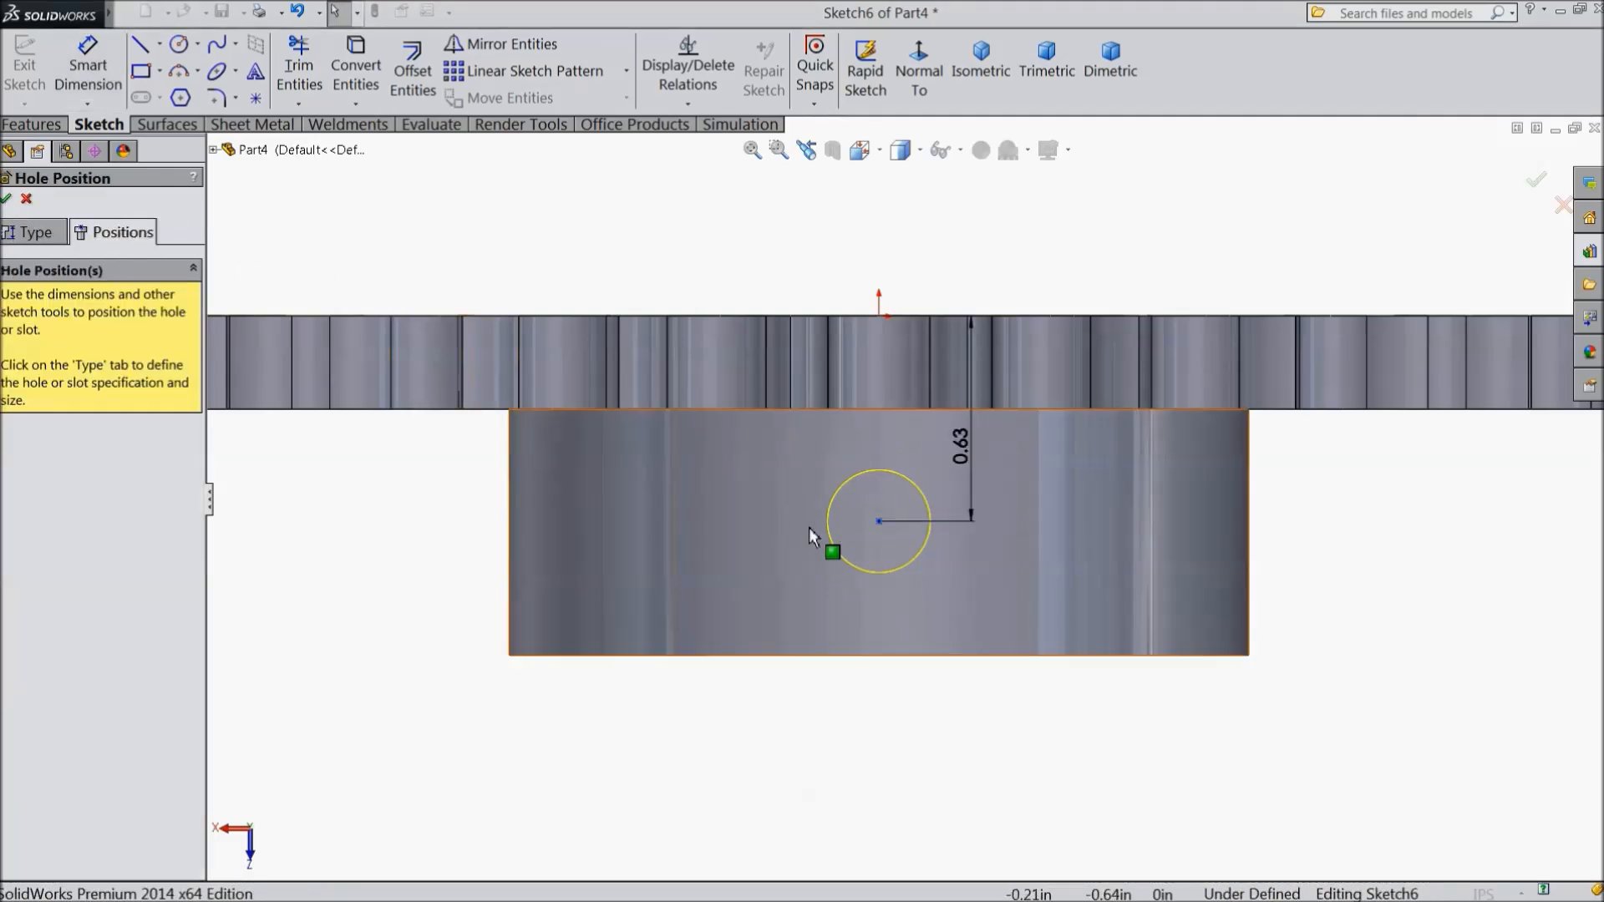
Add a Vertical relation between the hole's centre point and the origin
{"action": "left_click", "coordinate": [879, 522]}
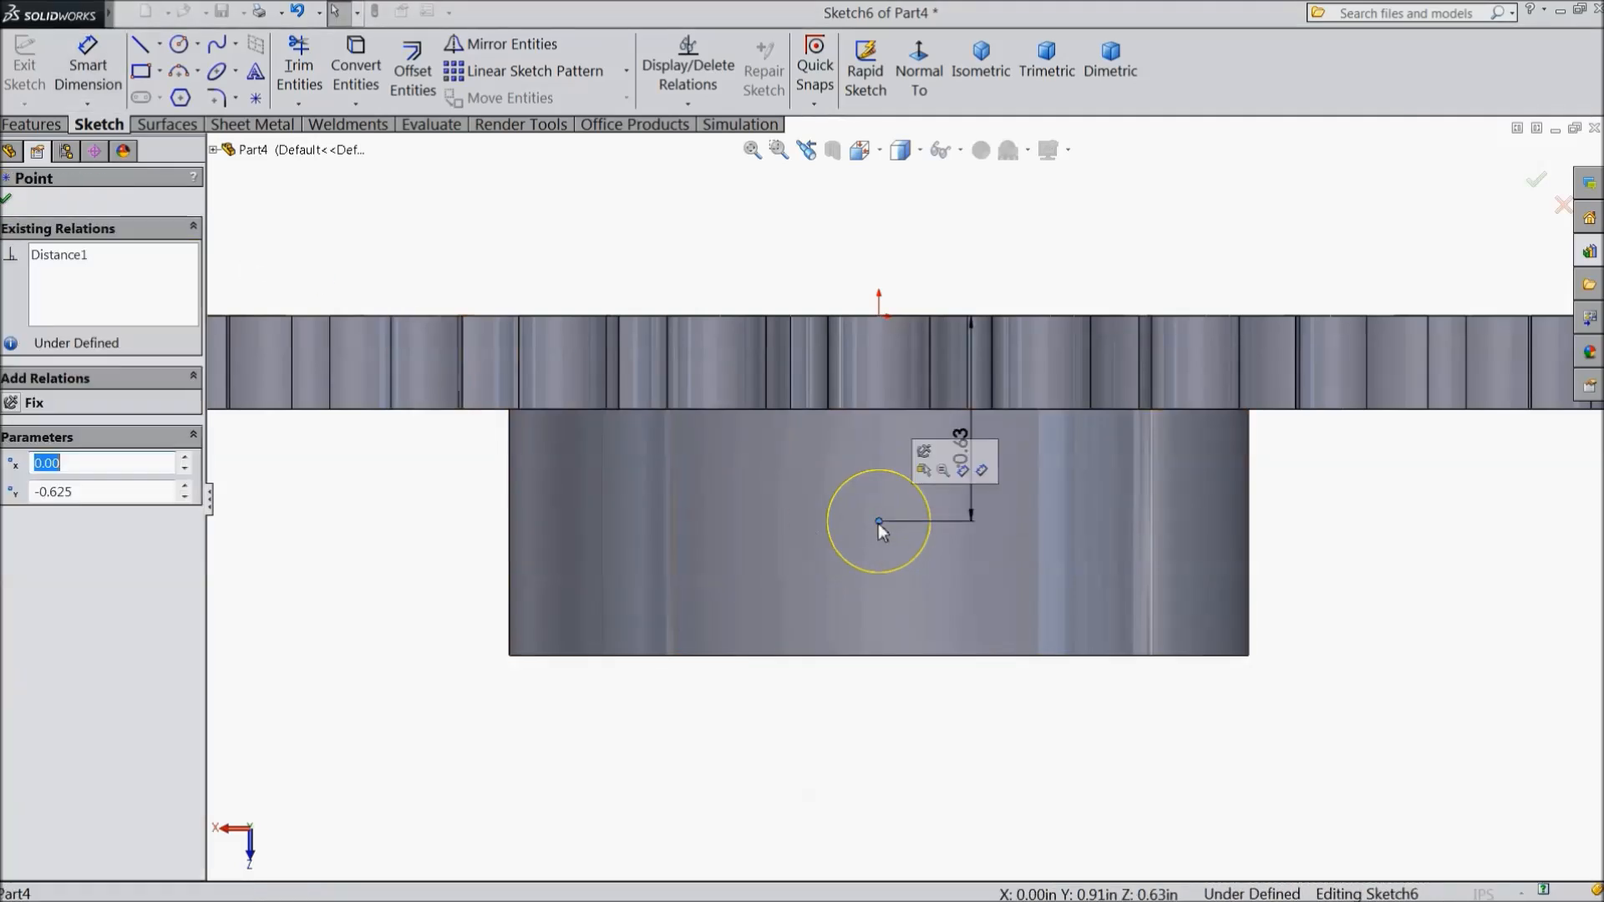
{"action": "left_click", "coordinate": [879, 317], "text": "ctrl"}
{"action": "left_click", "coordinate": [936, 249]}
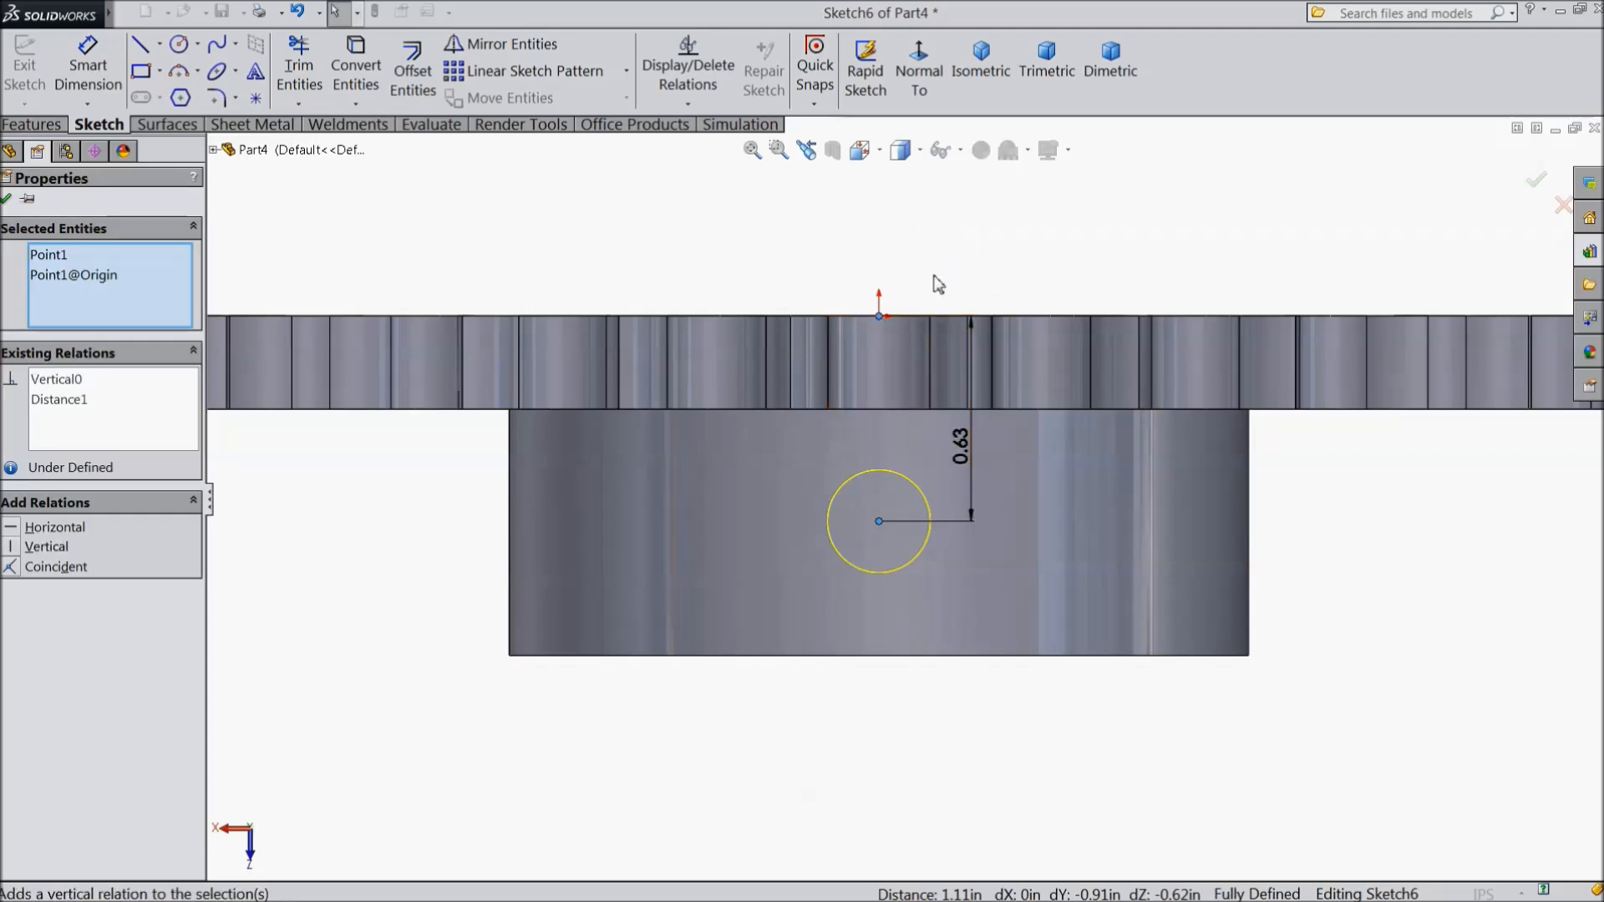
{"action": "left_click", "coordinate": [7, 198]}
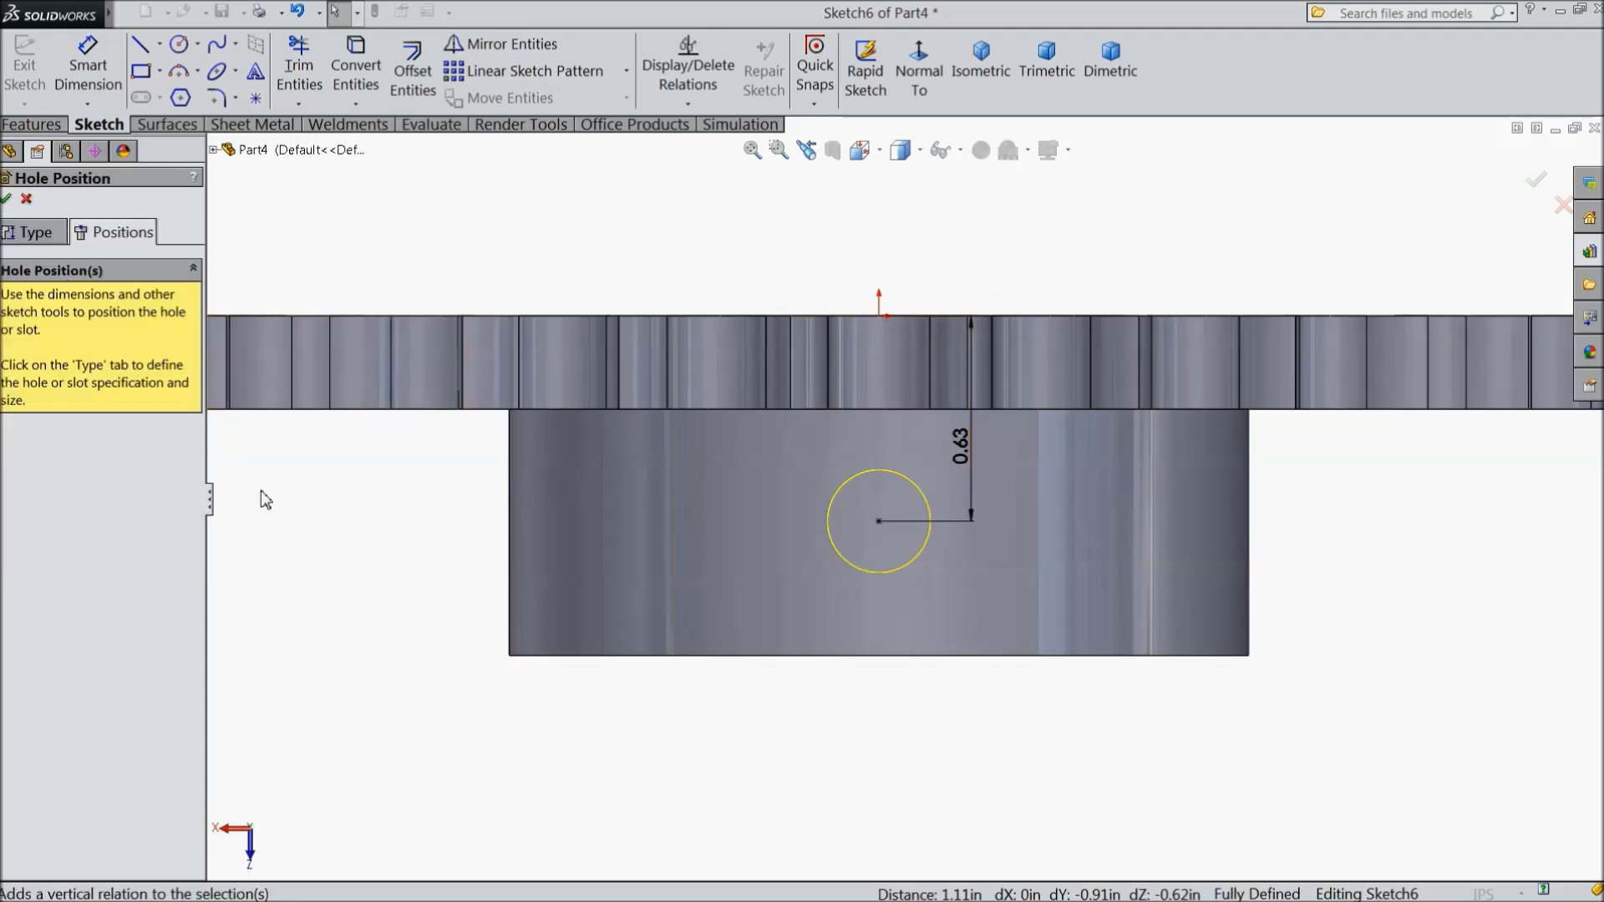
Check the tapped hole's preview at the keyway from several angles and create the hole
{"action": "scroll", "coordinate": [299, 554], "scroll_direction": "up", "scroll_amount": 4}
{"action": "middle_click_drag", "start_coordinate": [437, 638], "coordinate": [438, 493]}
{"action": "scroll", "coordinate": [448, 620], "scroll_direction": "up", "scroll_amount": 3}
{"action": "middle_click_drag", "start_coordinate": [565, 684], "coordinate": [534, 489]}
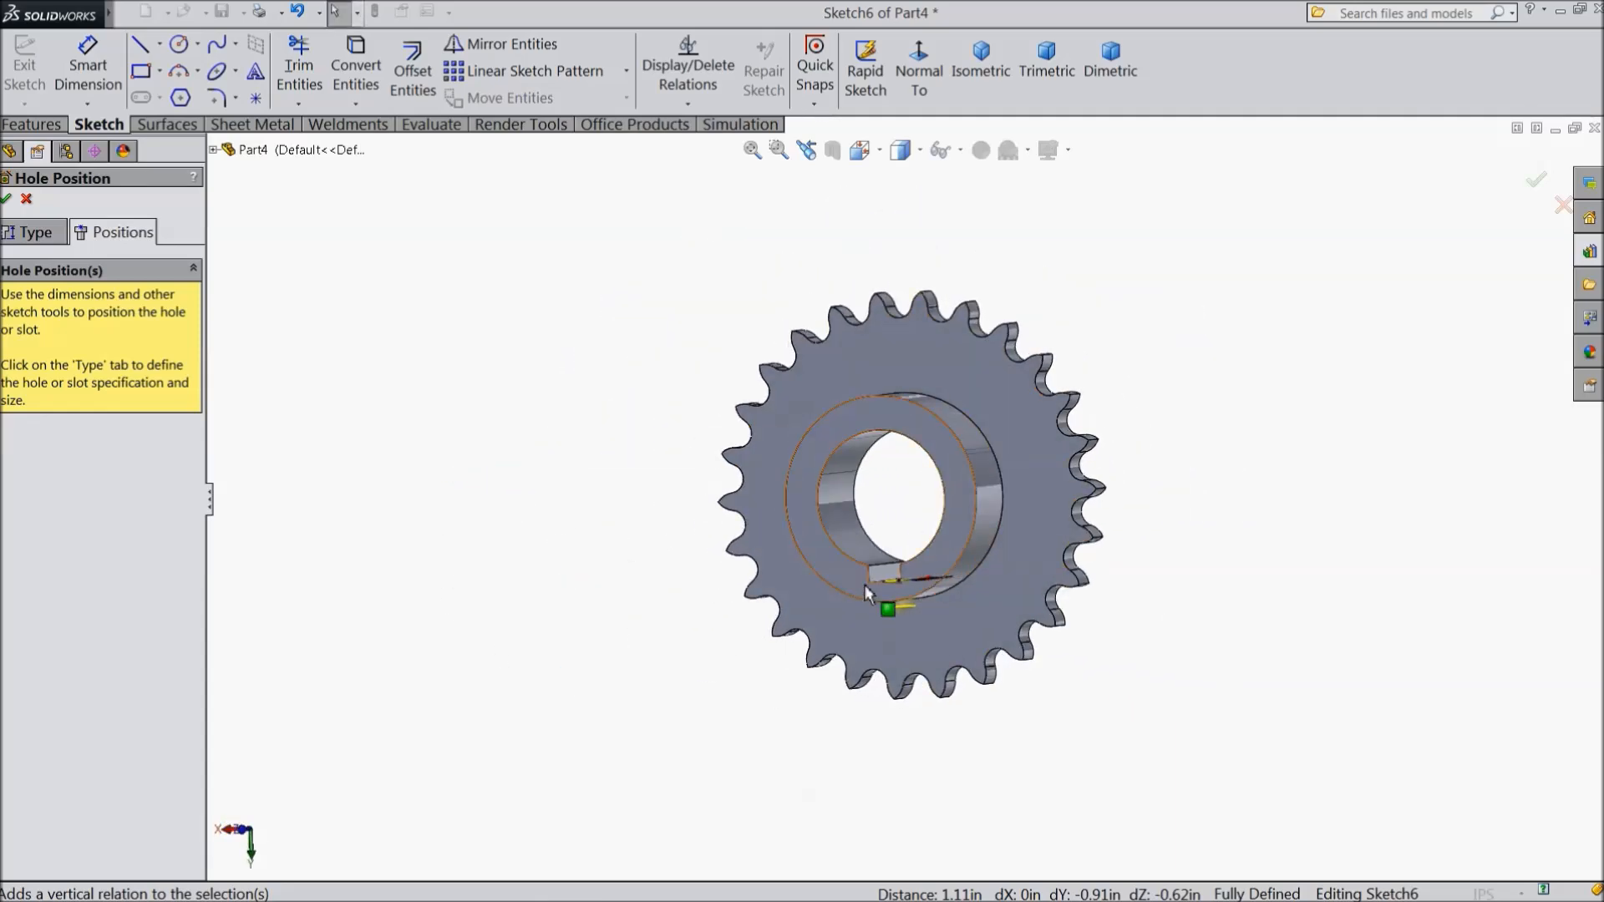
{"action": "scroll", "coordinate": [837, 579], "scroll_direction": "down", "scroll_amount": 5}
{"action": "middle_click_drag", "start_coordinate": [796, 562], "coordinate": [830, 574]}
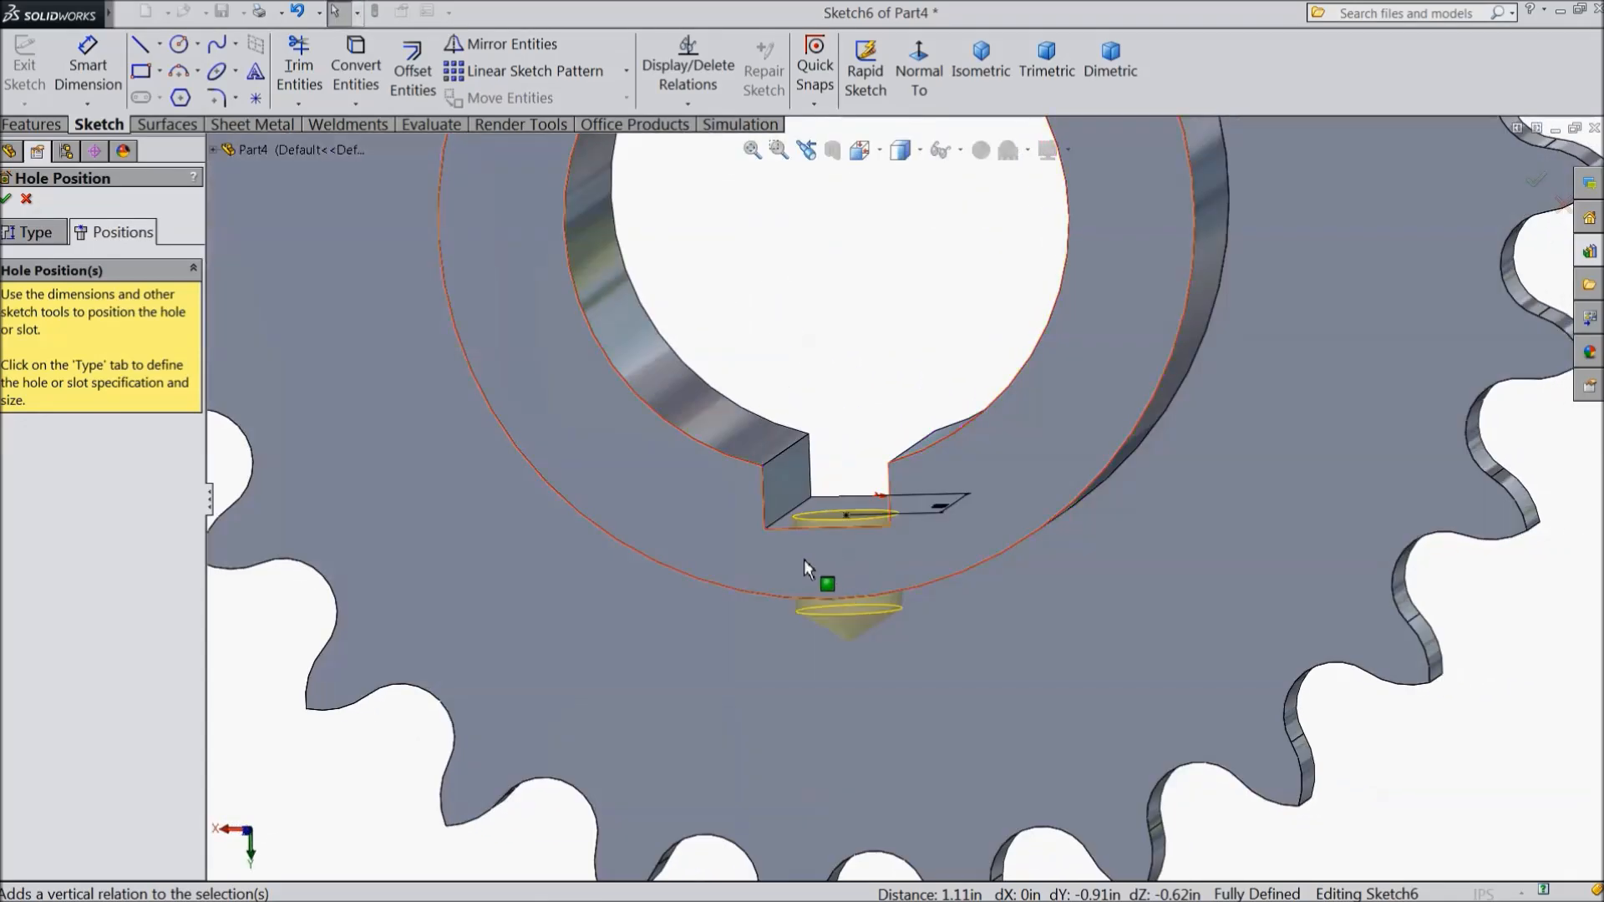
{"action": "left_click", "coordinate": [6, 199]}
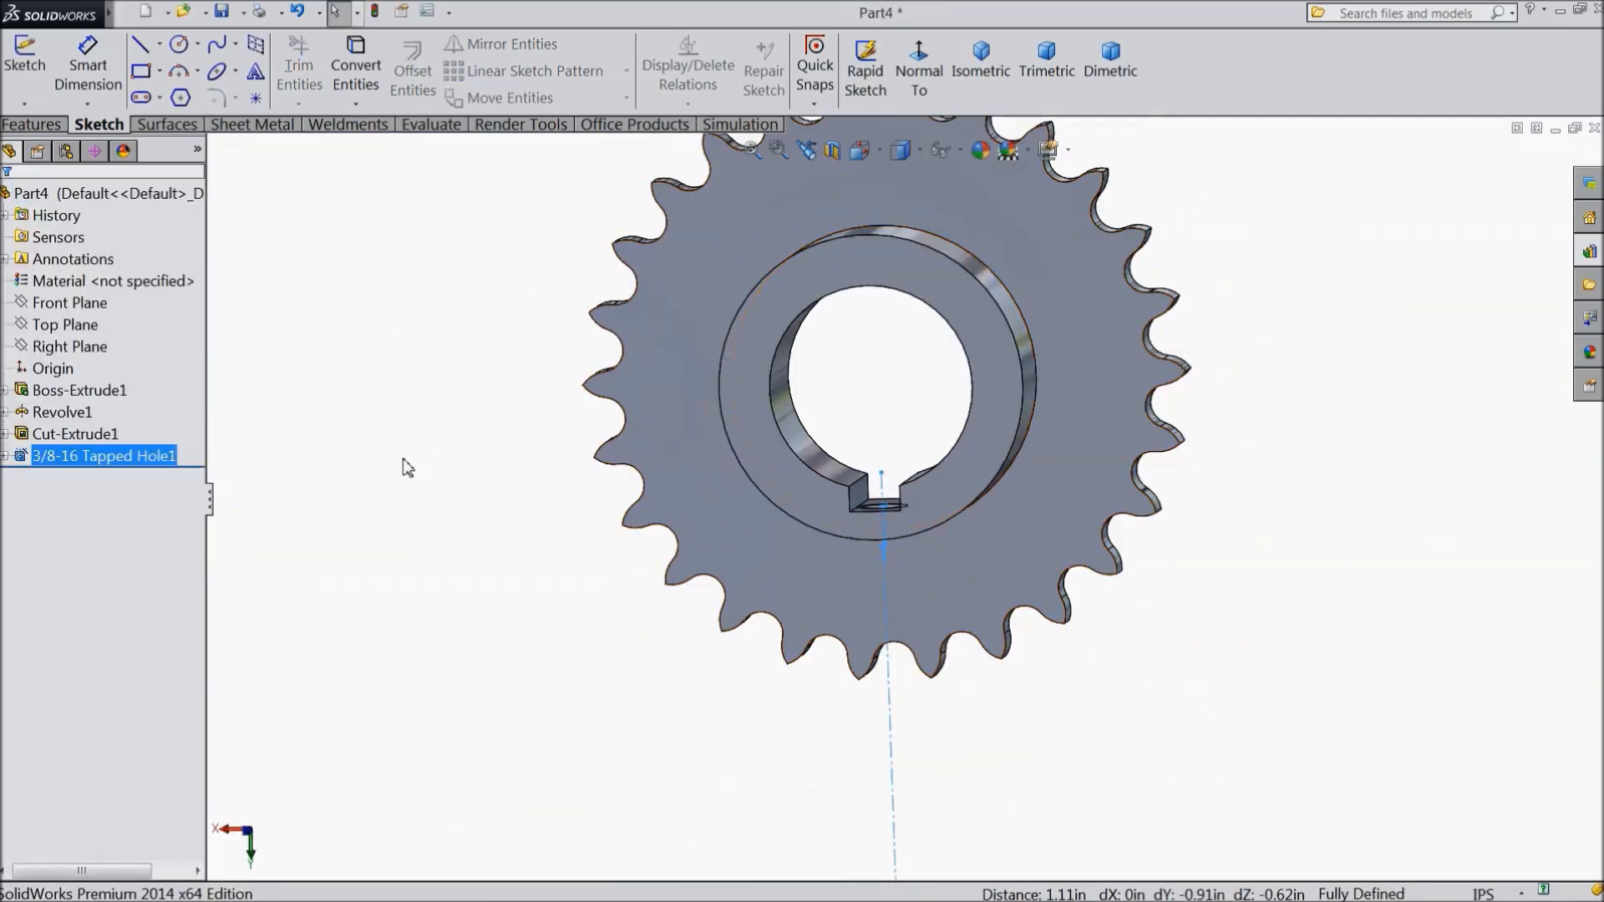
{"action": "left_click", "coordinate": [407, 468]}
{"action": "middle_click_drag", "start_coordinate": [518, 465], "coordinate": [500, 520]}
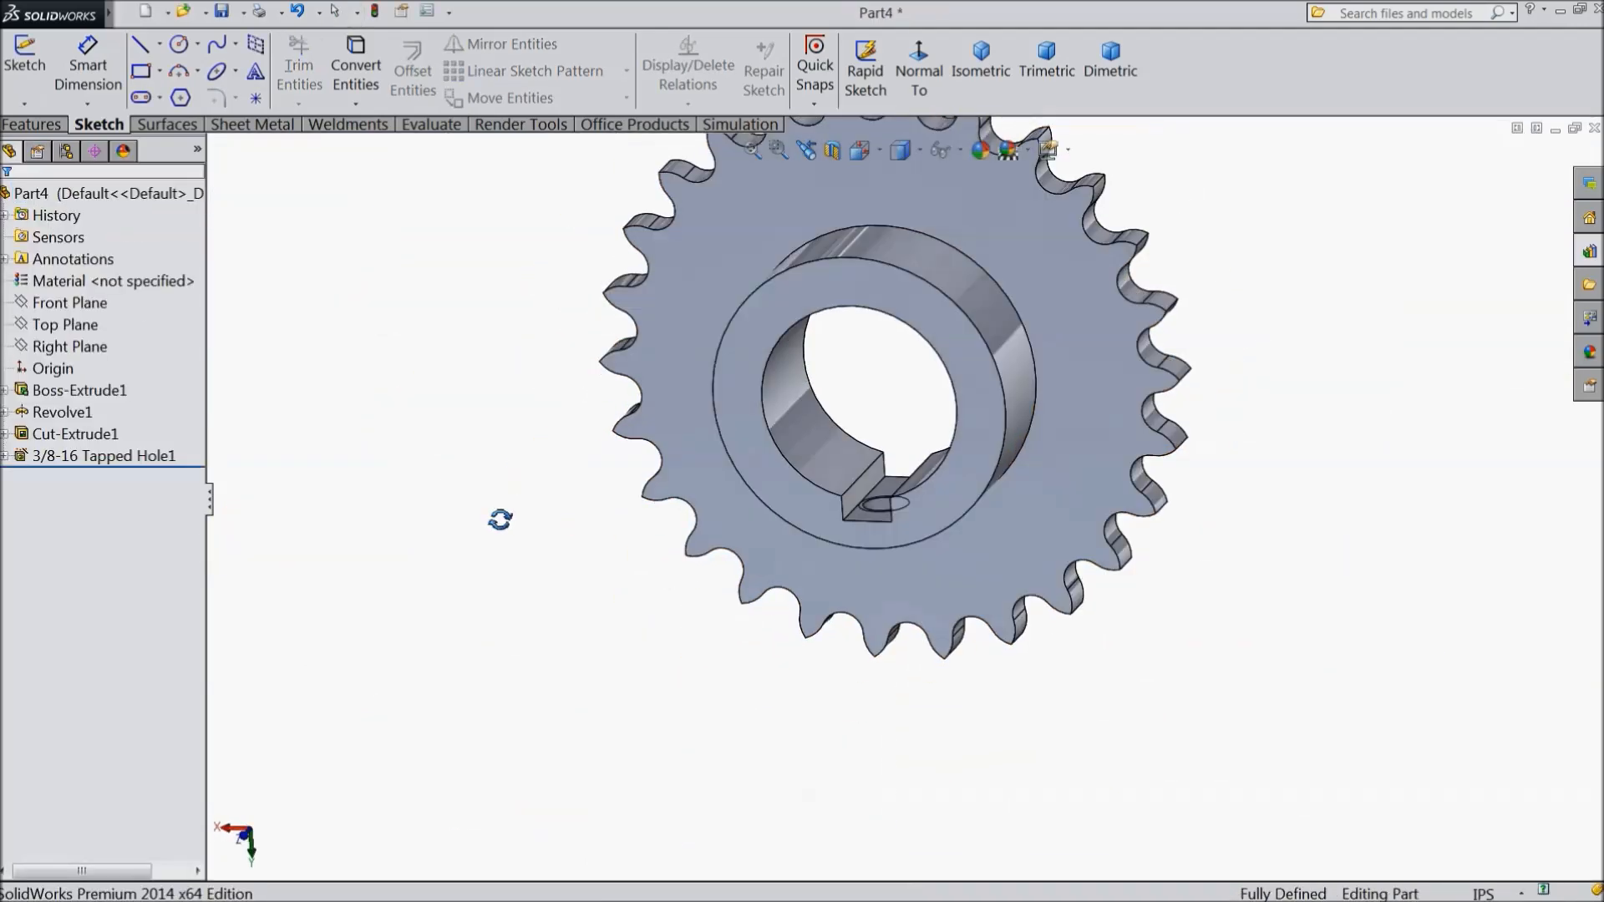
Start a new sketch on the Right Plane and view it normal to the plane
{"action": "left_click", "coordinate": [96, 351]}
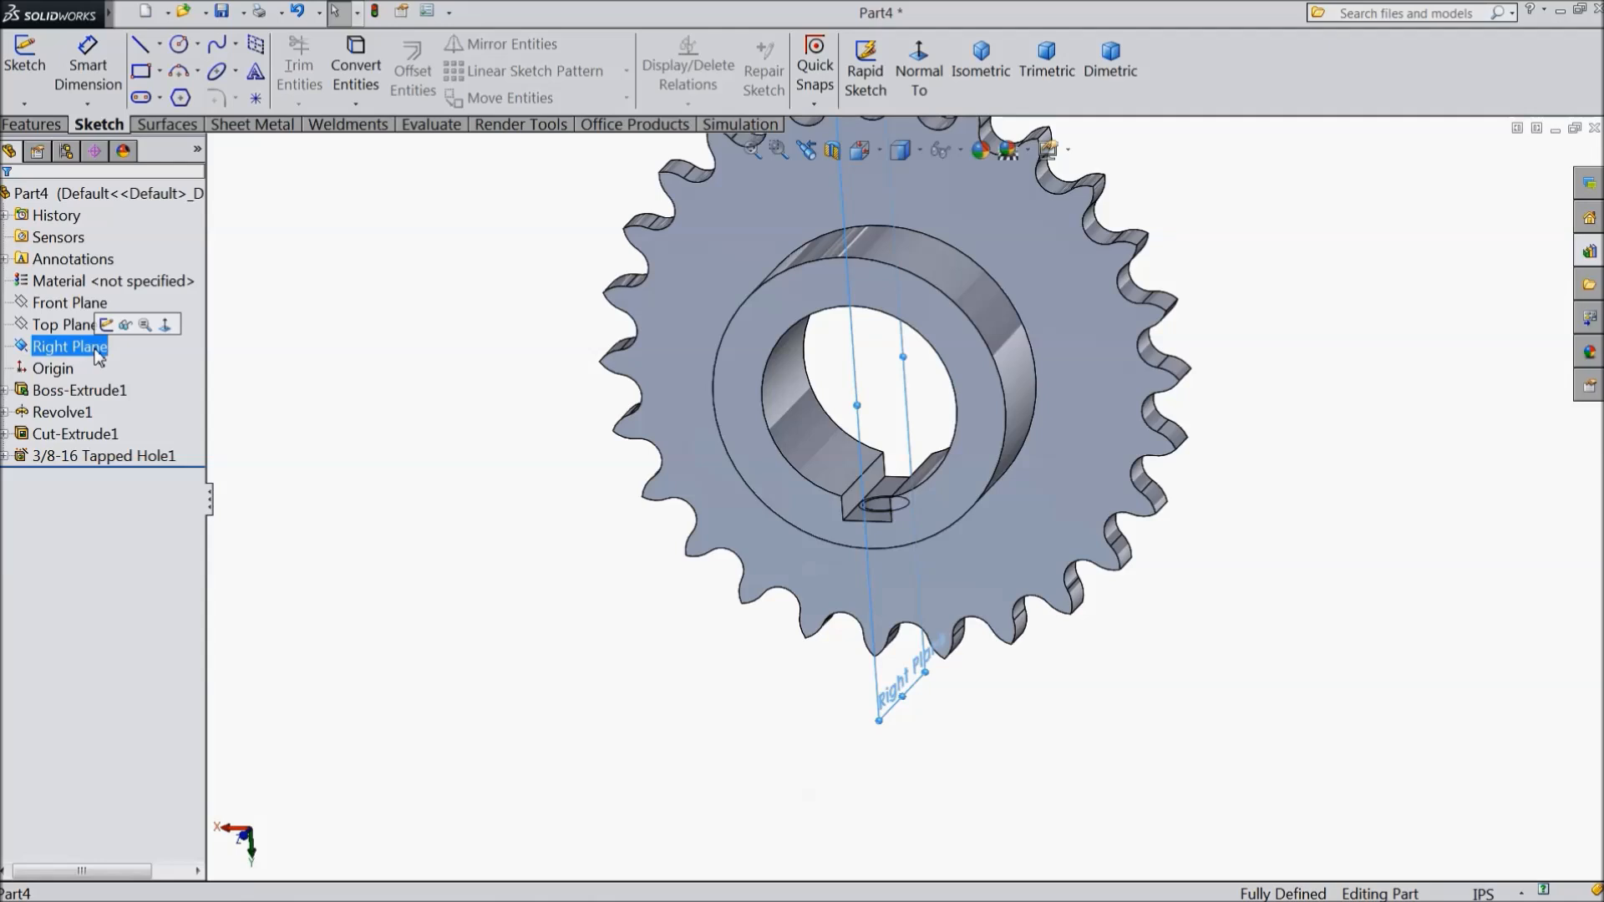
{"action": "key", "text": "z"}
{"action": "key", "text": "z"}
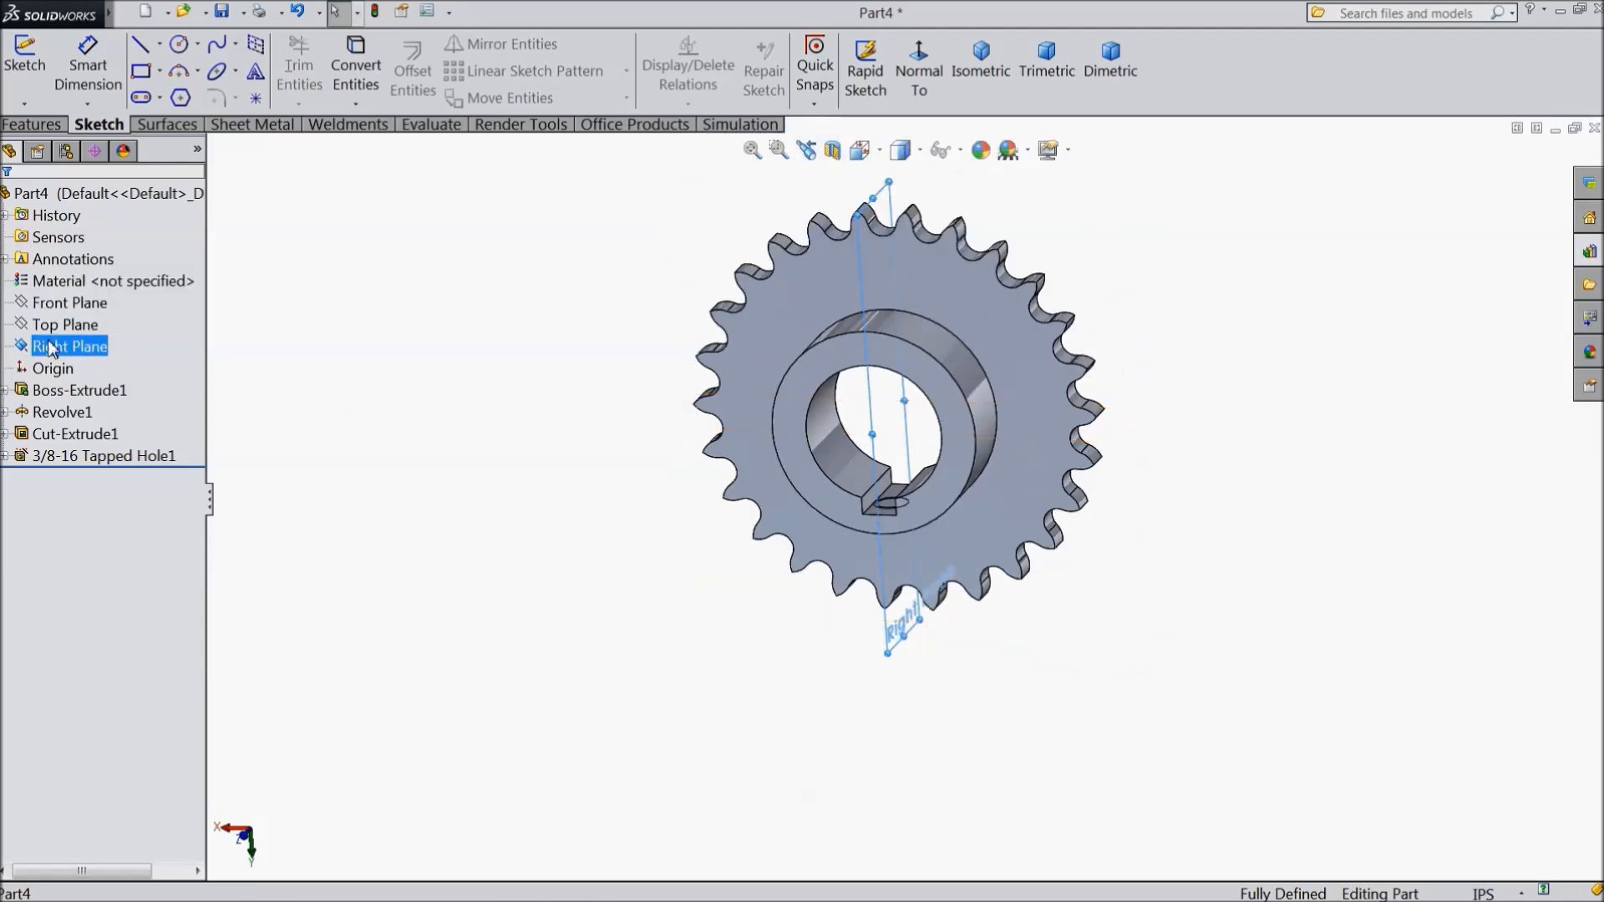
{"action": "left_click", "coordinate": [24, 59]}
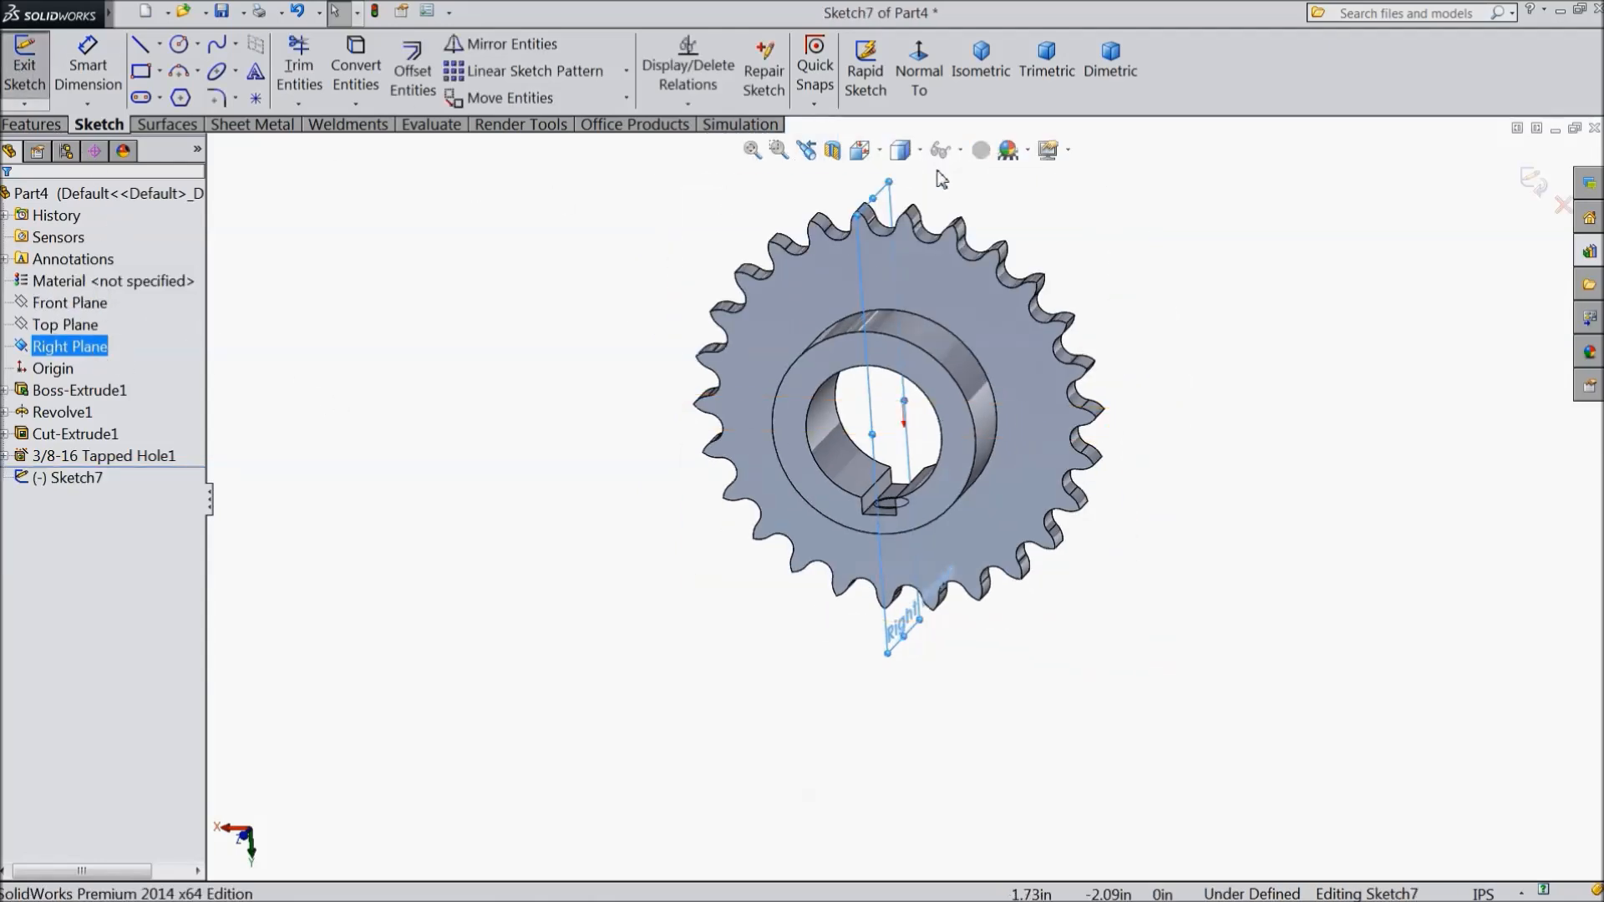
{"action": "left_click", "coordinate": [919, 71]}
{"action": "scroll", "coordinate": [948, 242], "scroll_direction": "down", "scroll_amount": 3}
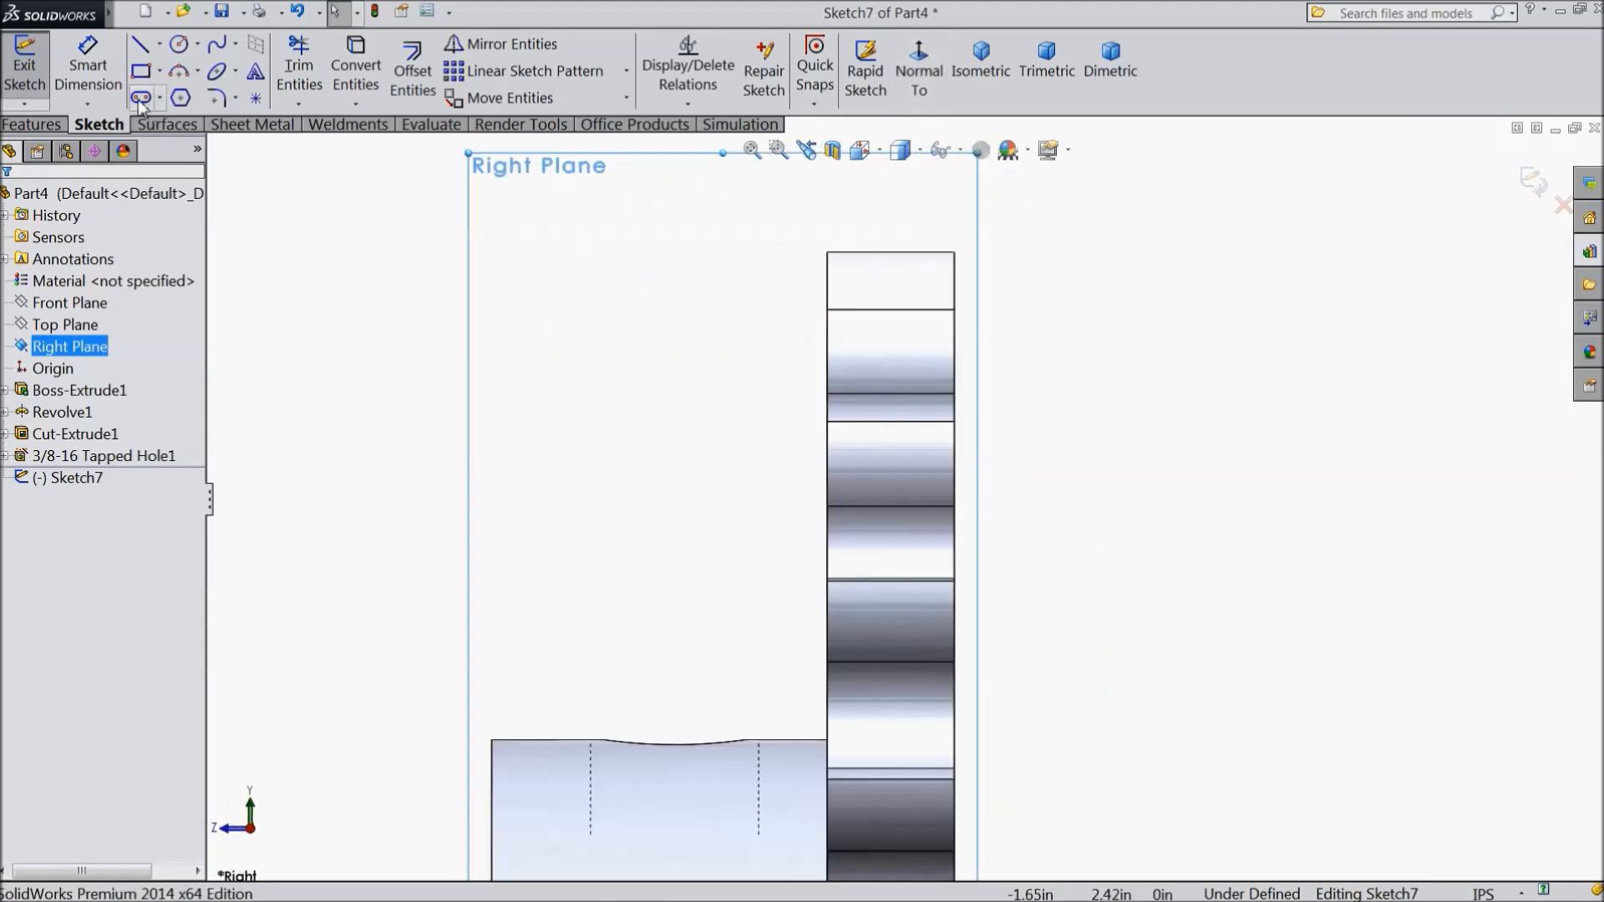
Draw a vertical centerline downward from the midpoint of the sprocket rim's top edge
{"action": "left_click", "coordinate": [142, 49]}
{"action": "scroll", "coordinate": [855, 376], "scroll_direction": "down", "scroll_amount": 2}
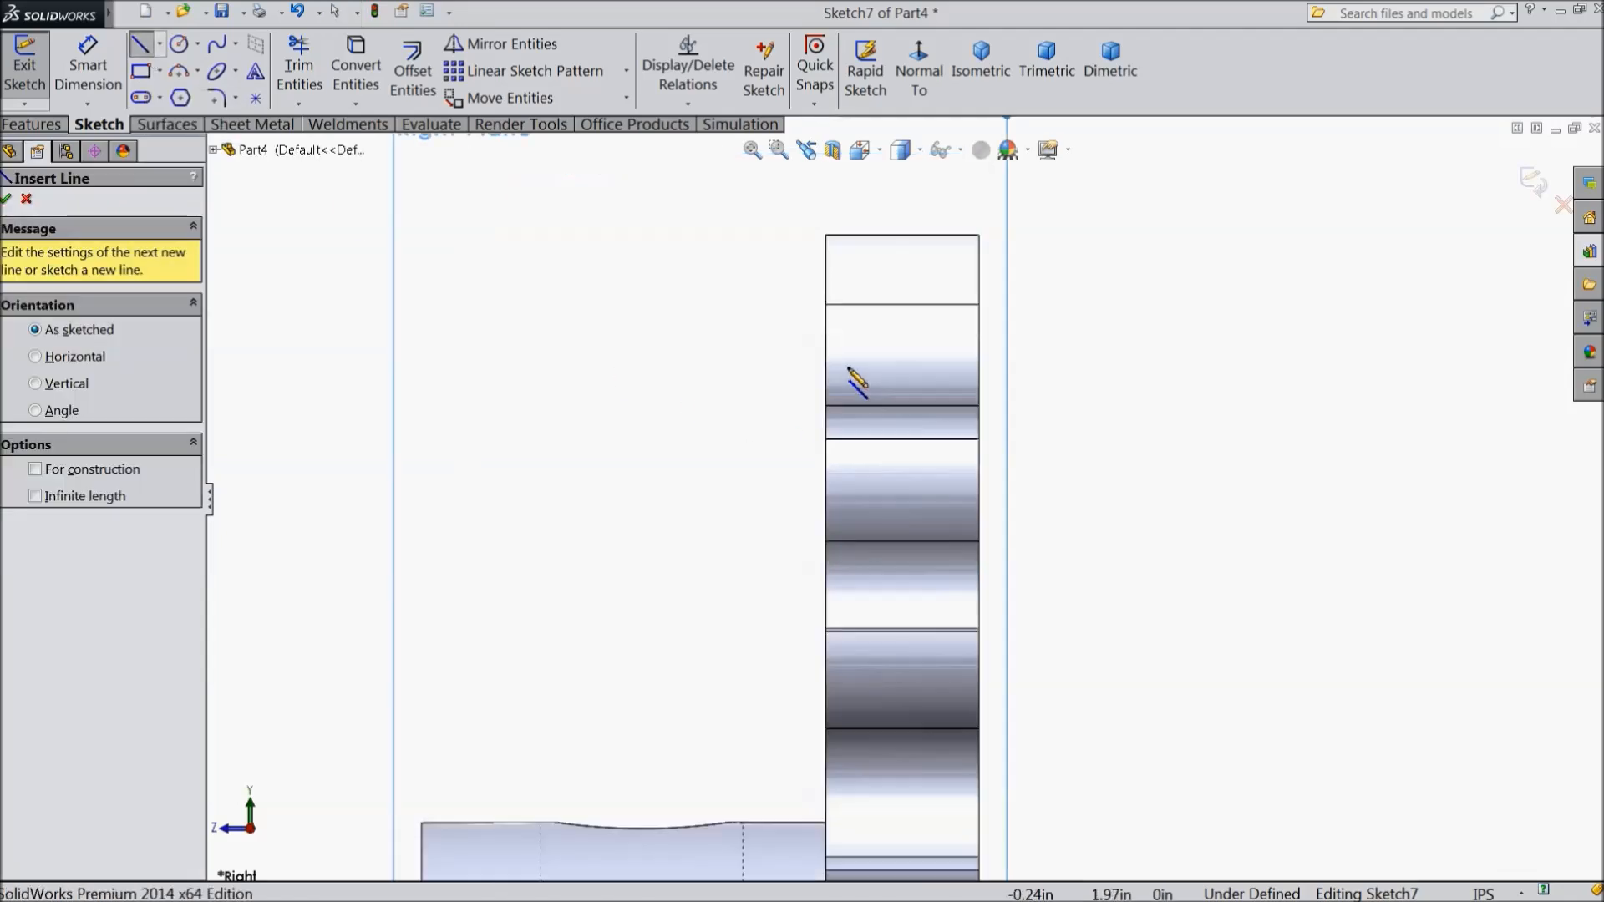
{"action": "left_click", "coordinate": [159, 43]}
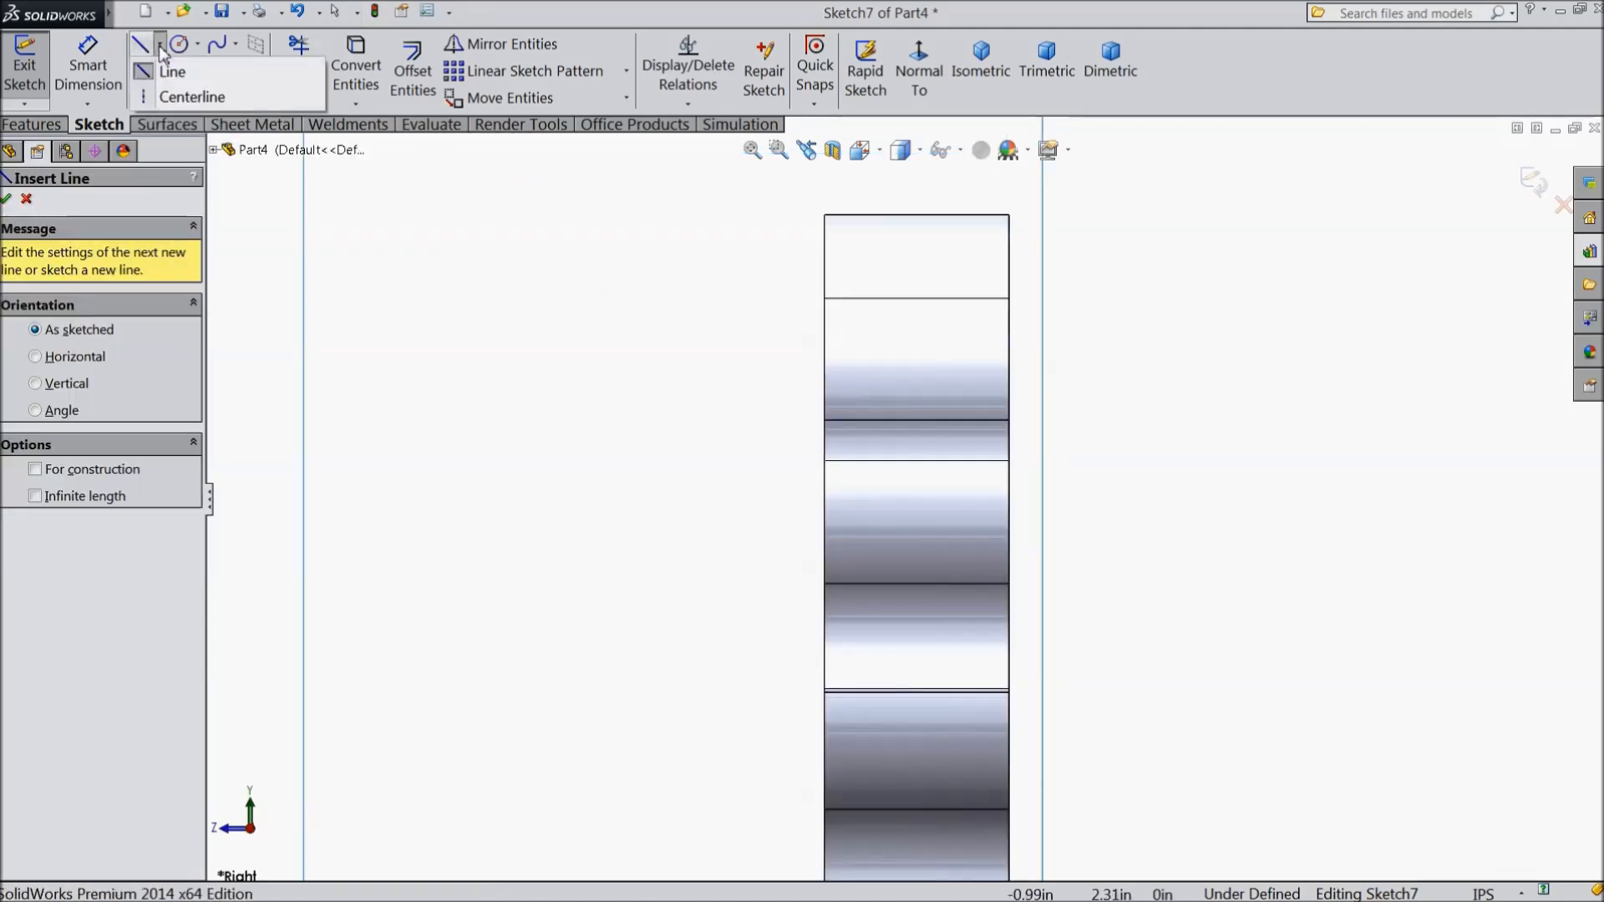
{"action": "left_click", "coordinate": [177, 98]}
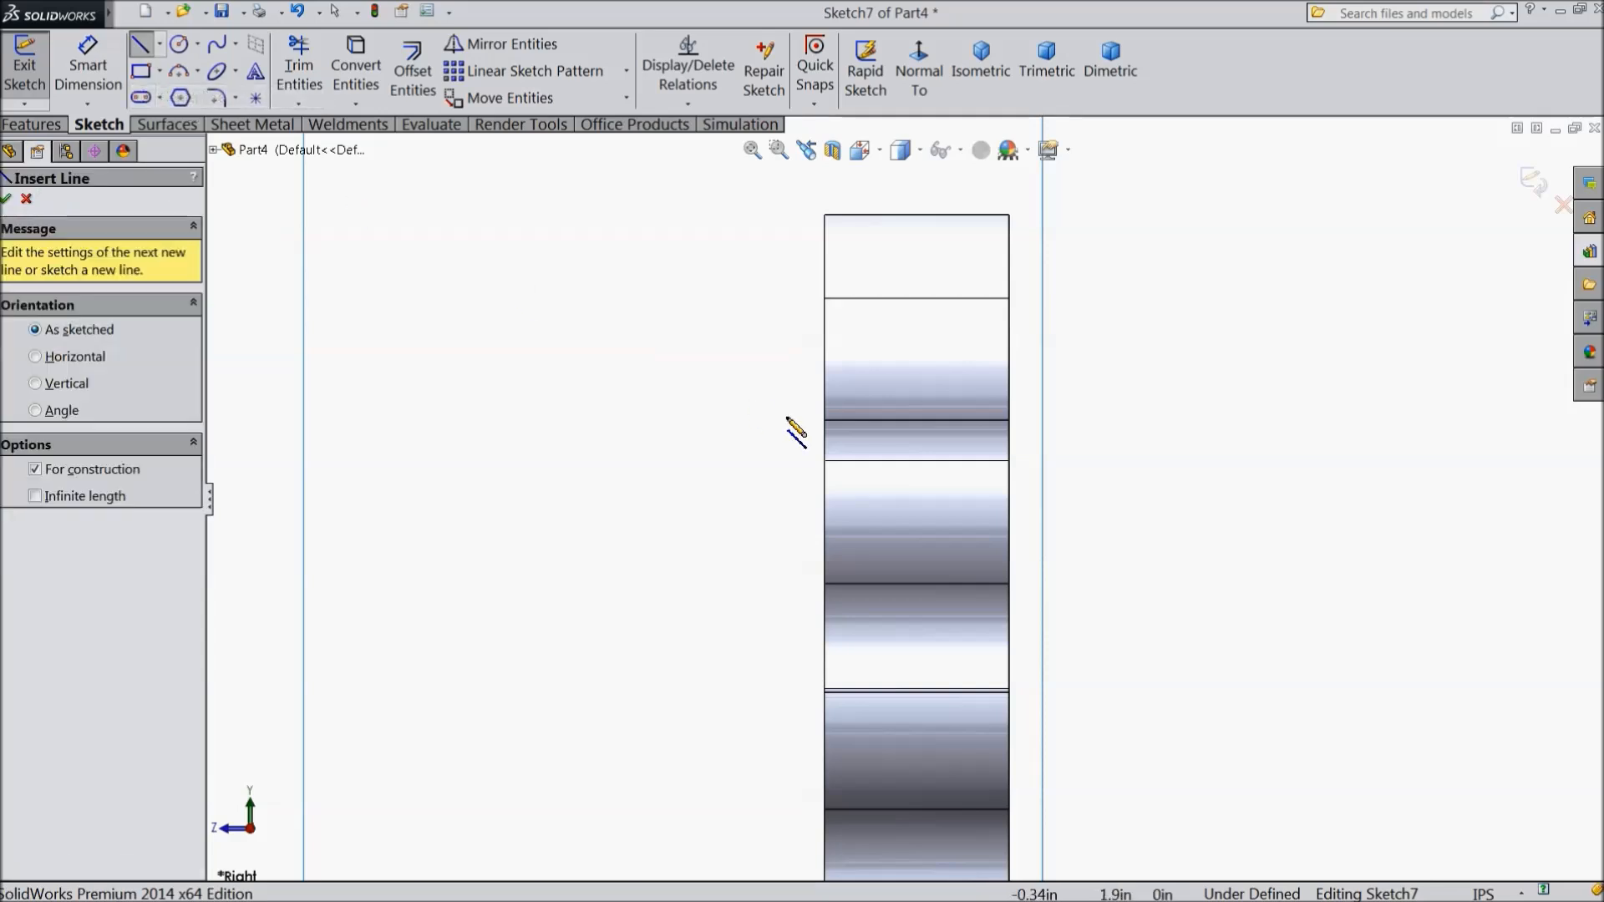
{"action": "left_click", "coordinate": [916, 214]}
{"action": "left_click", "coordinate": [917, 389]}
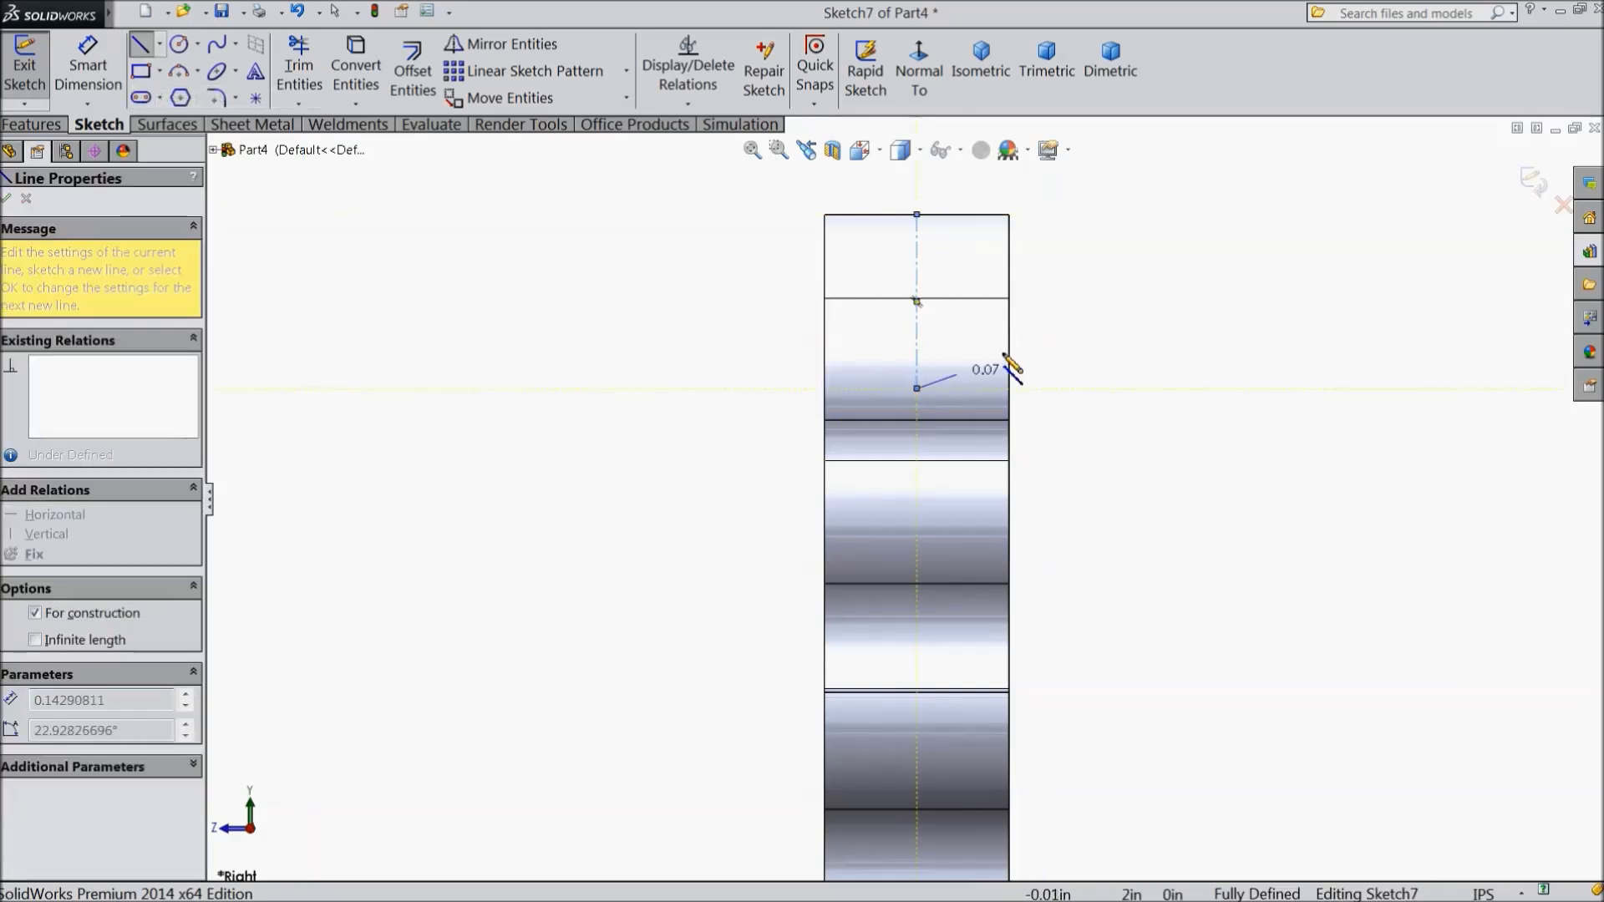
{"action": "right_click", "coordinate": [1097, 145]}
{"action": "left_click", "coordinate": [1133, 171]}
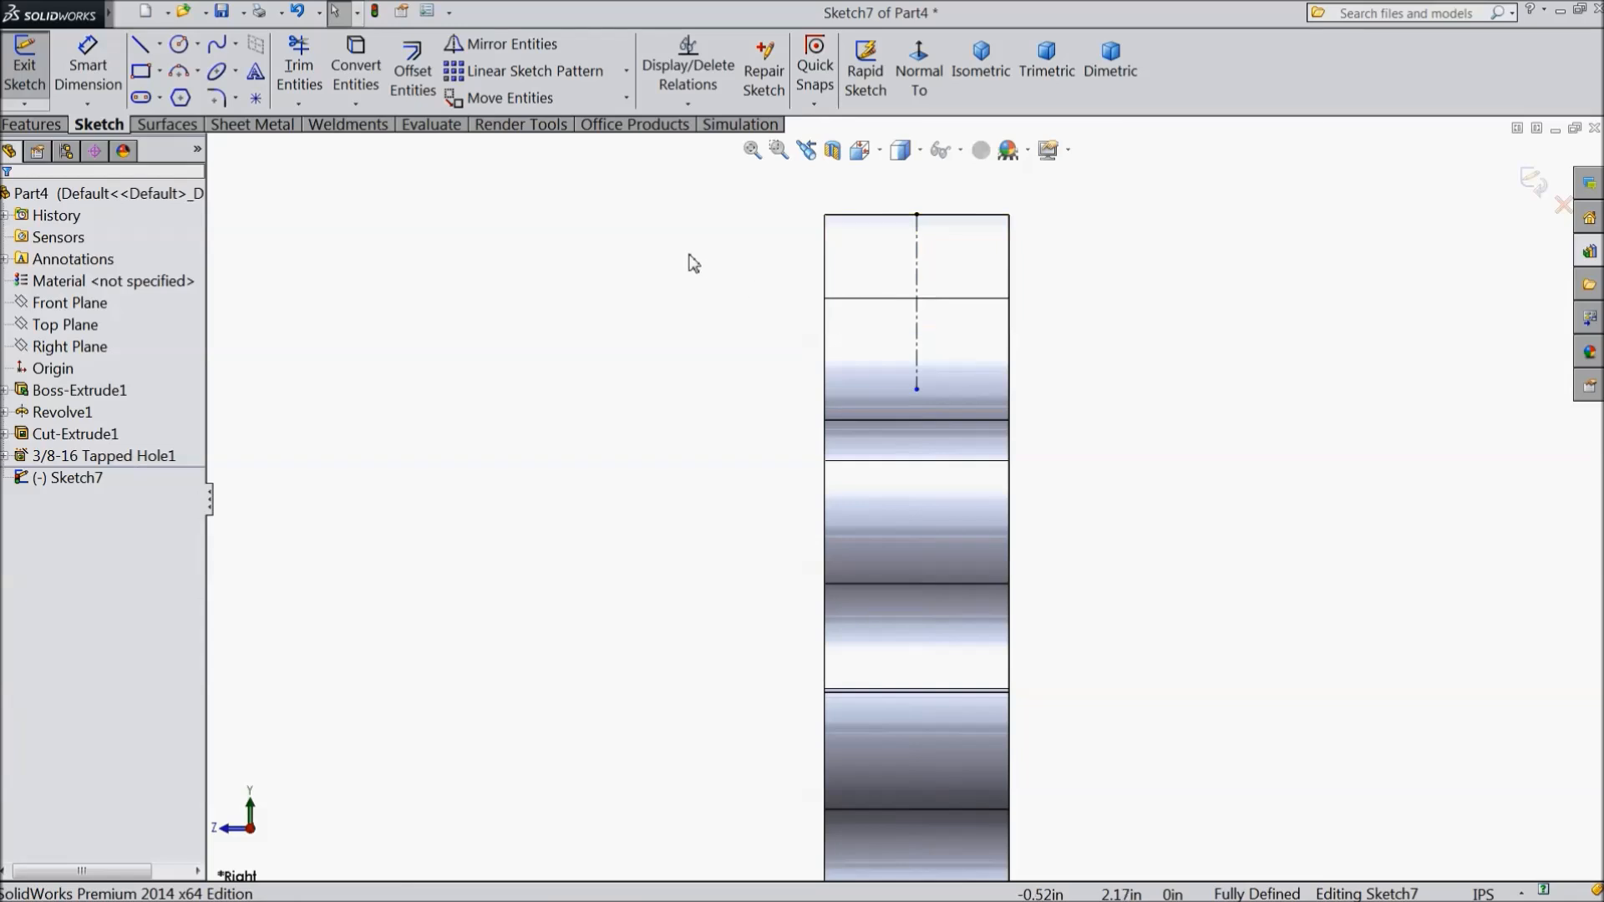
Draw a second vertical centerline about 0.29 in long, between the first one and the hub-side face, starting just above the rim
{"action": "left_click", "coordinate": [159, 44]}
{"action": "left_click", "coordinate": [177, 98]}
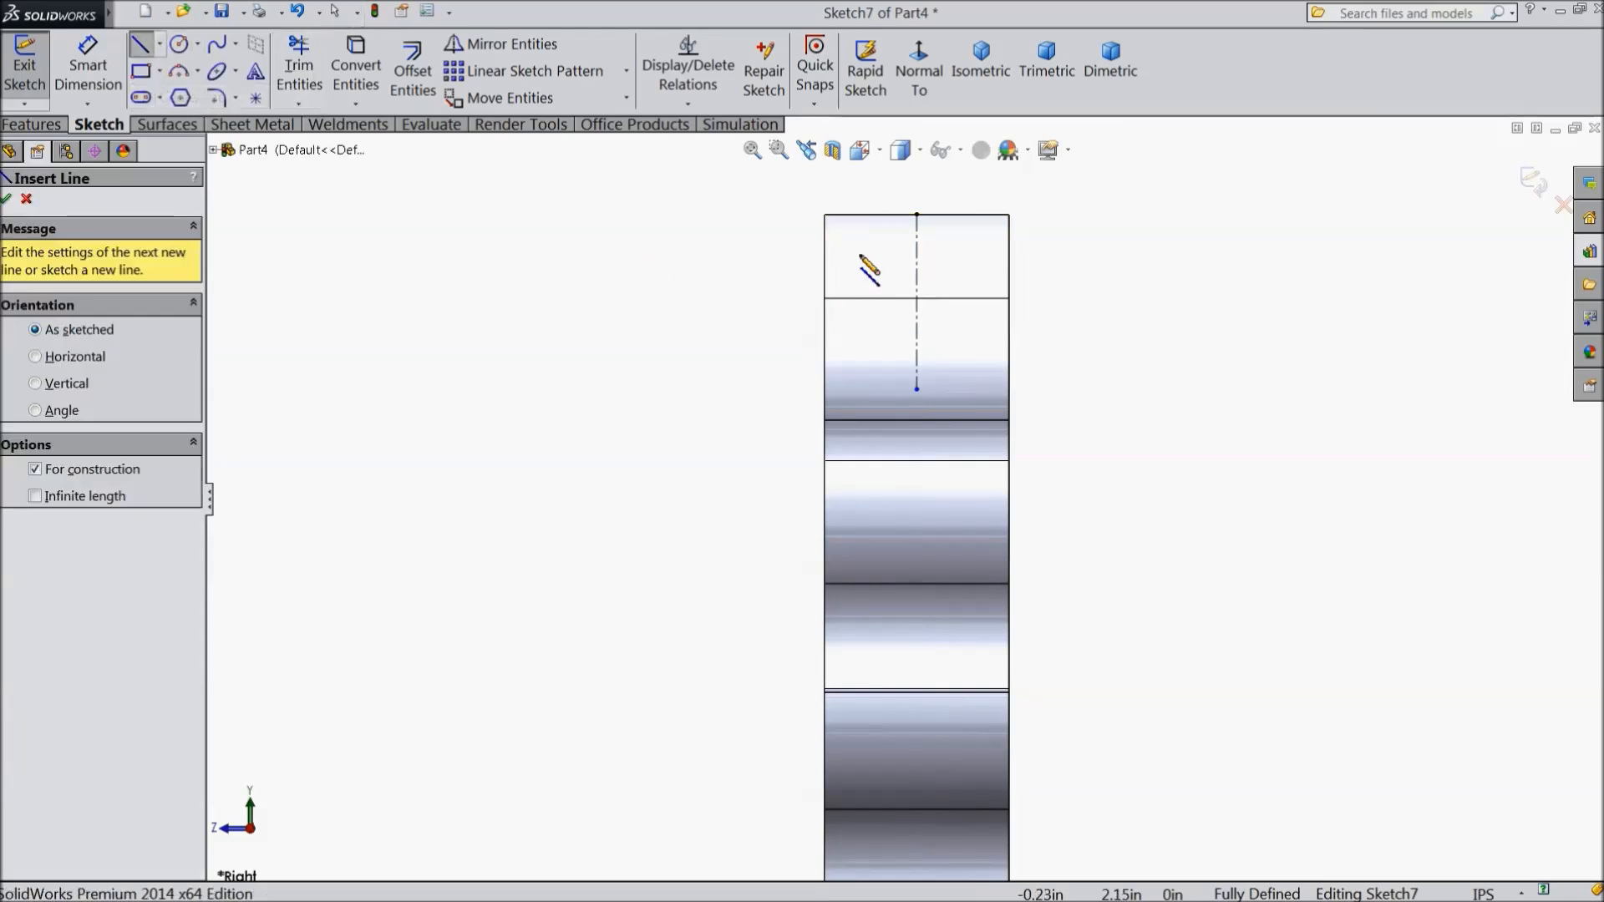
{"action": "left_click", "coordinate": [882, 194]}
{"action": "left_click", "coordinate": [881, 380]}
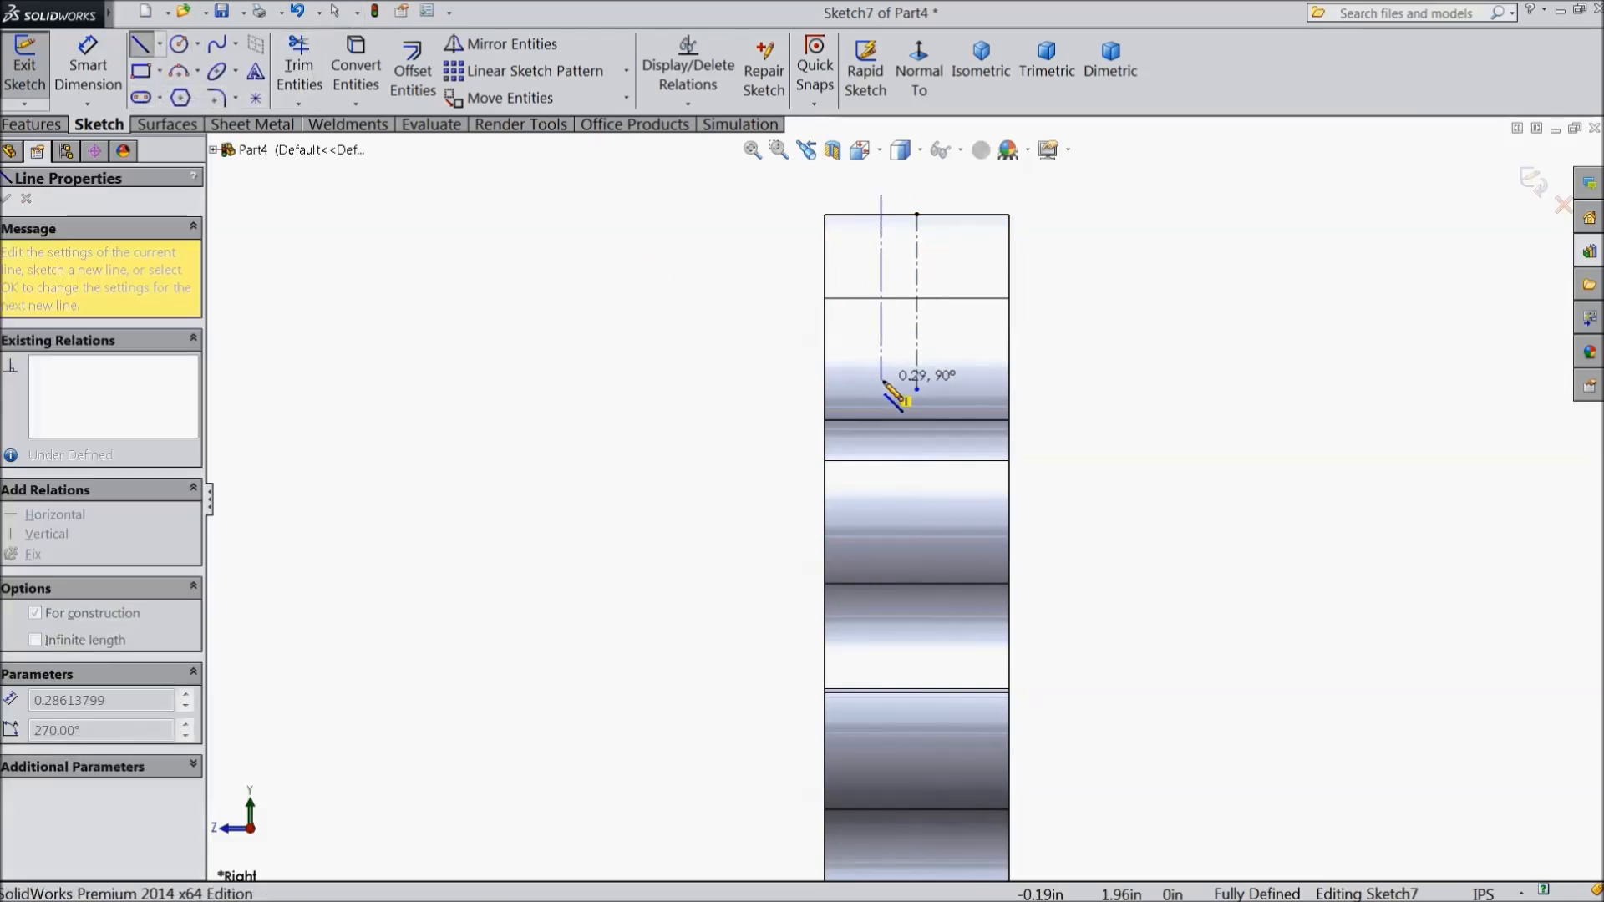
{"action": "right_click", "coordinate": [1036, 147]}
{"action": "left_click", "coordinate": [1090, 166]}
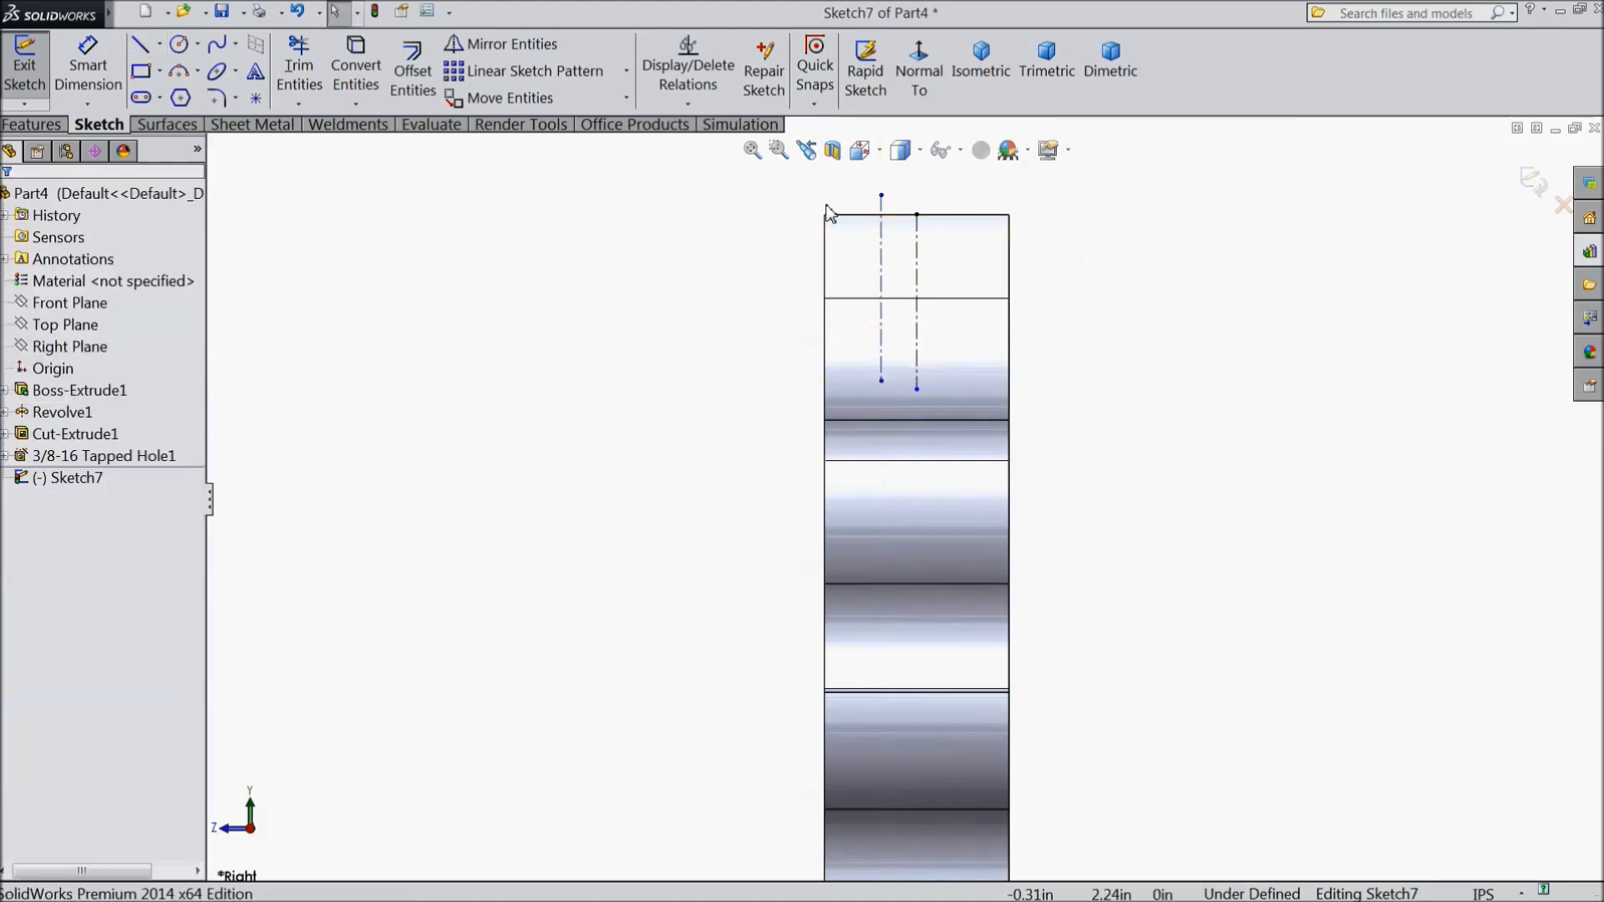
Dimension the distance from the second centerline to the sprocket's hub-side edge and set it to 1/16 in
{"action": "left_click", "coordinate": [88, 67]}
{"action": "scroll", "coordinate": [853, 208], "scroll_direction": "down", "scroll_amount": 2}
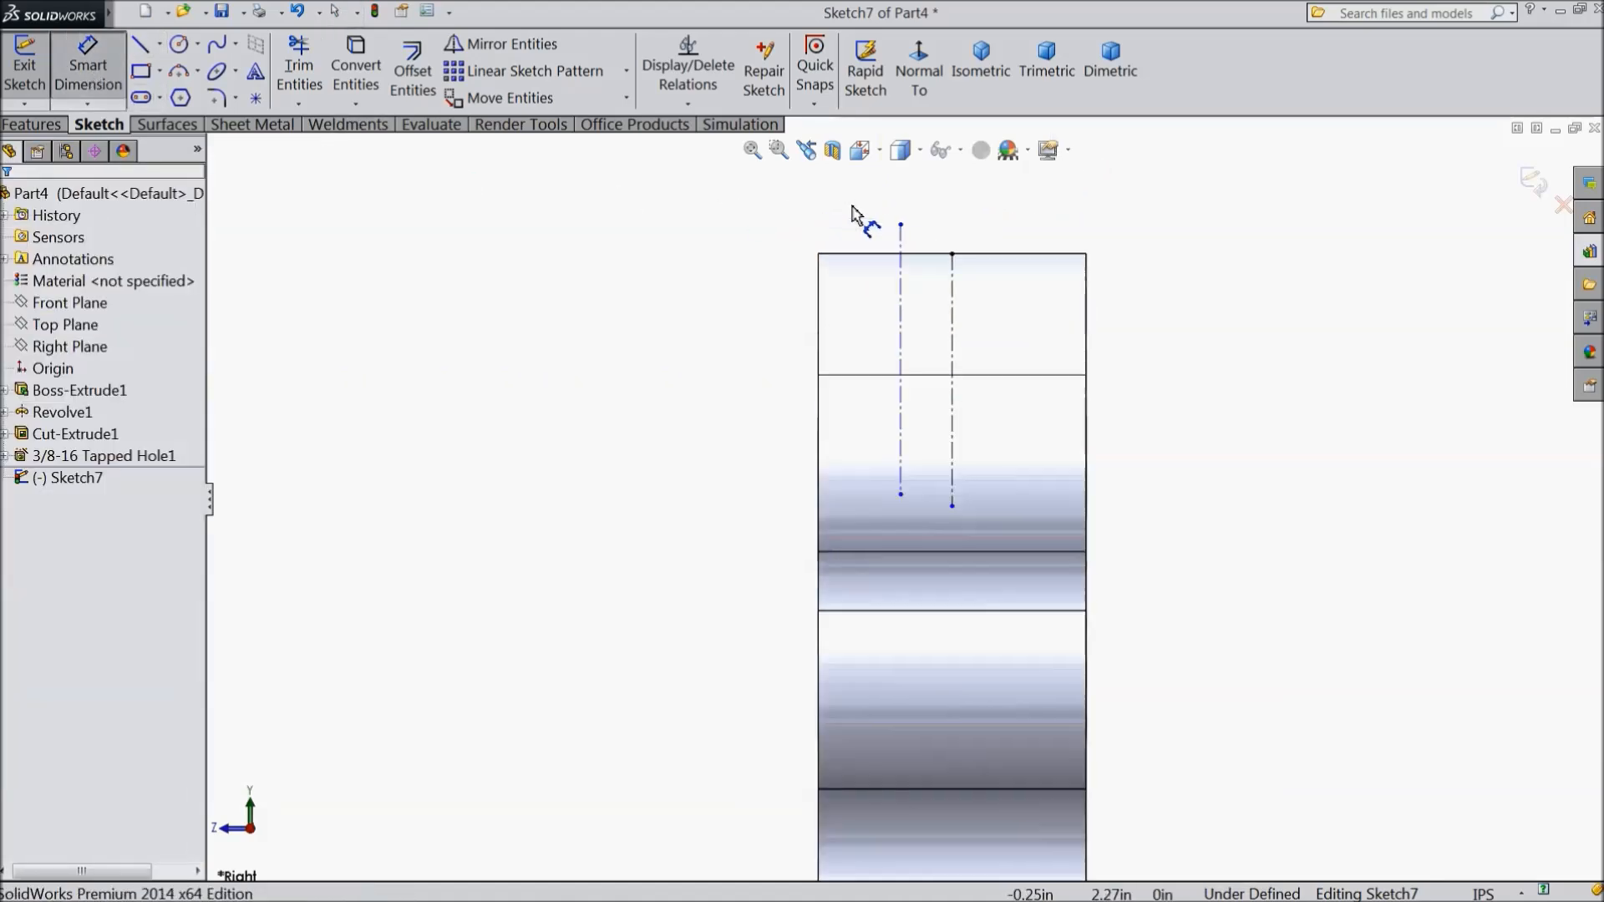
{"action": "left_click", "coordinate": [900, 250]}
{"action": "left_click", "coordinate": [819, 288]}
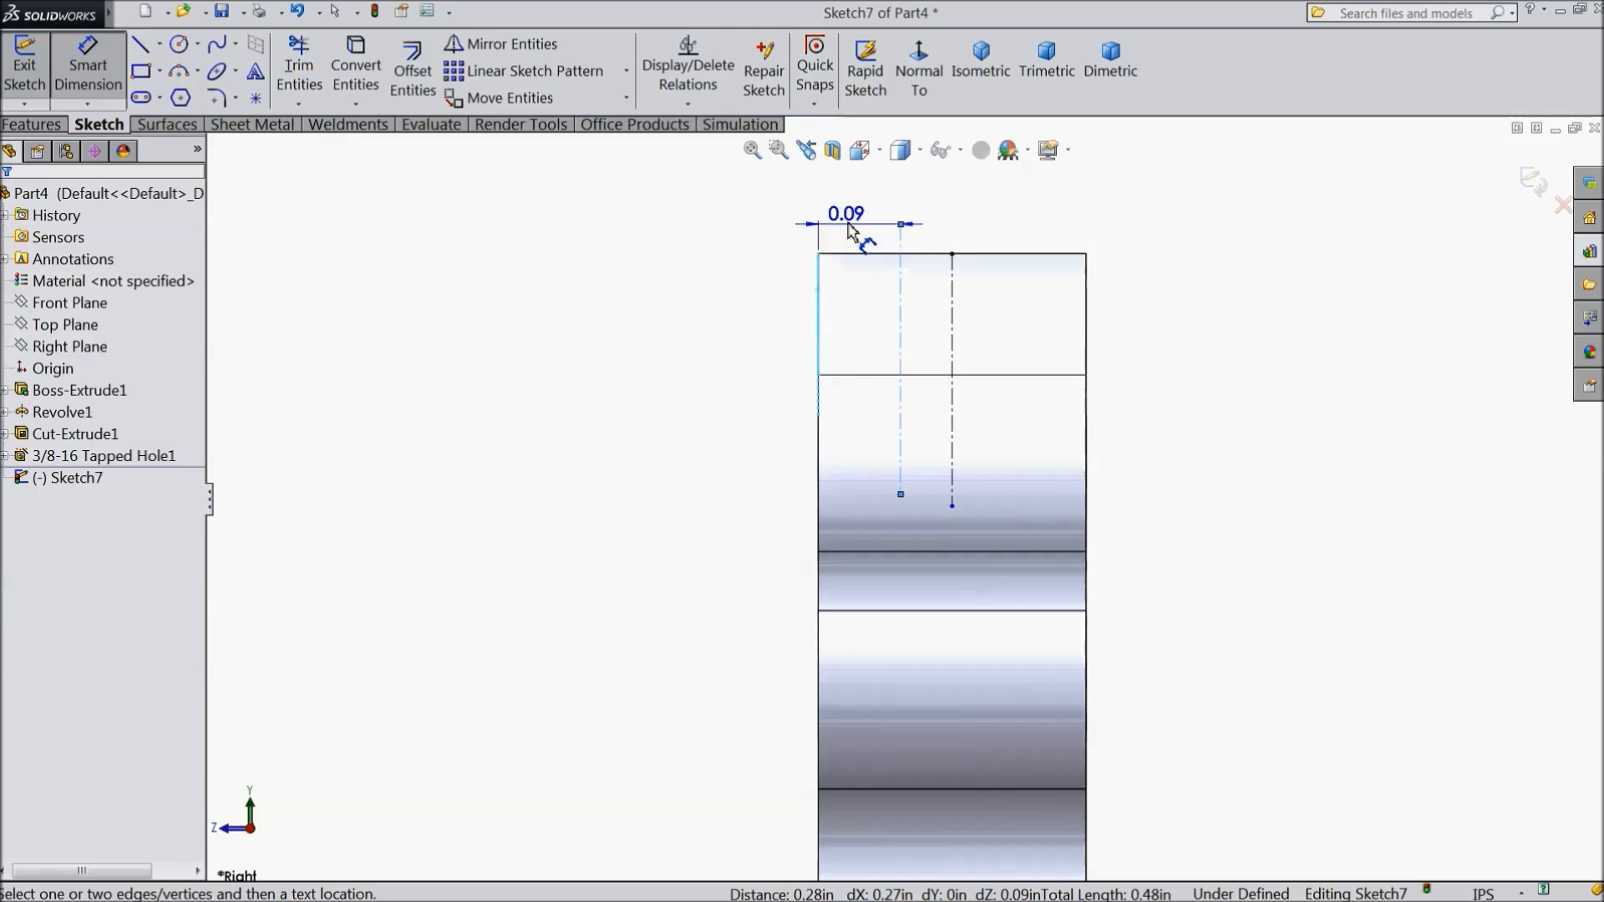
{"action": "left_click", "coordinate": [854, 210]}
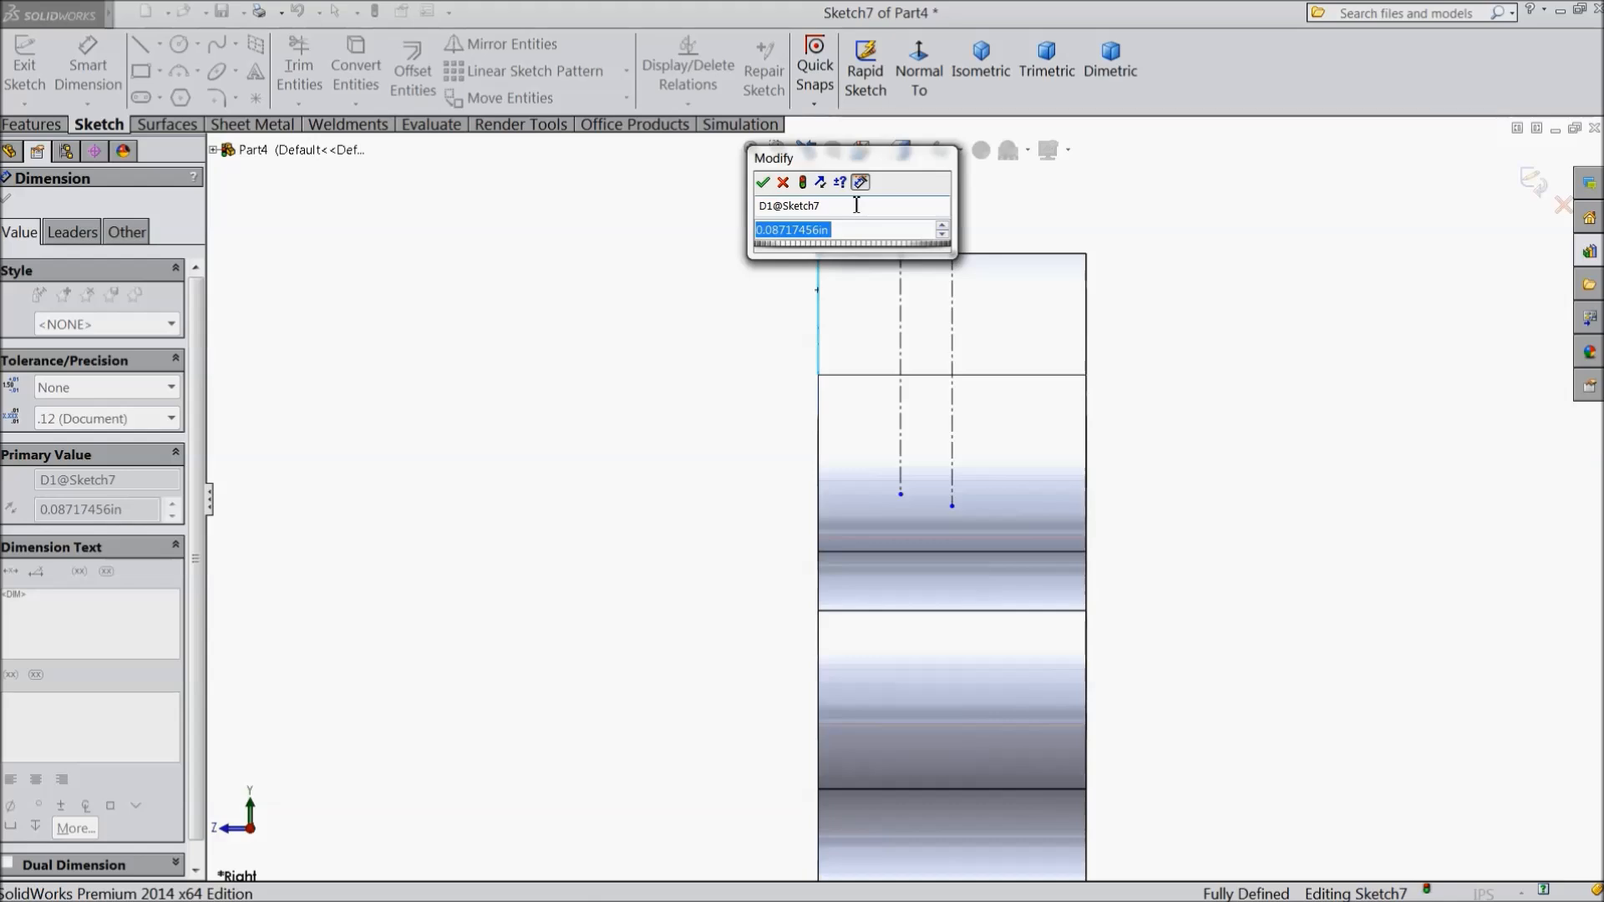
{"action": "type", "text": "1/16"}
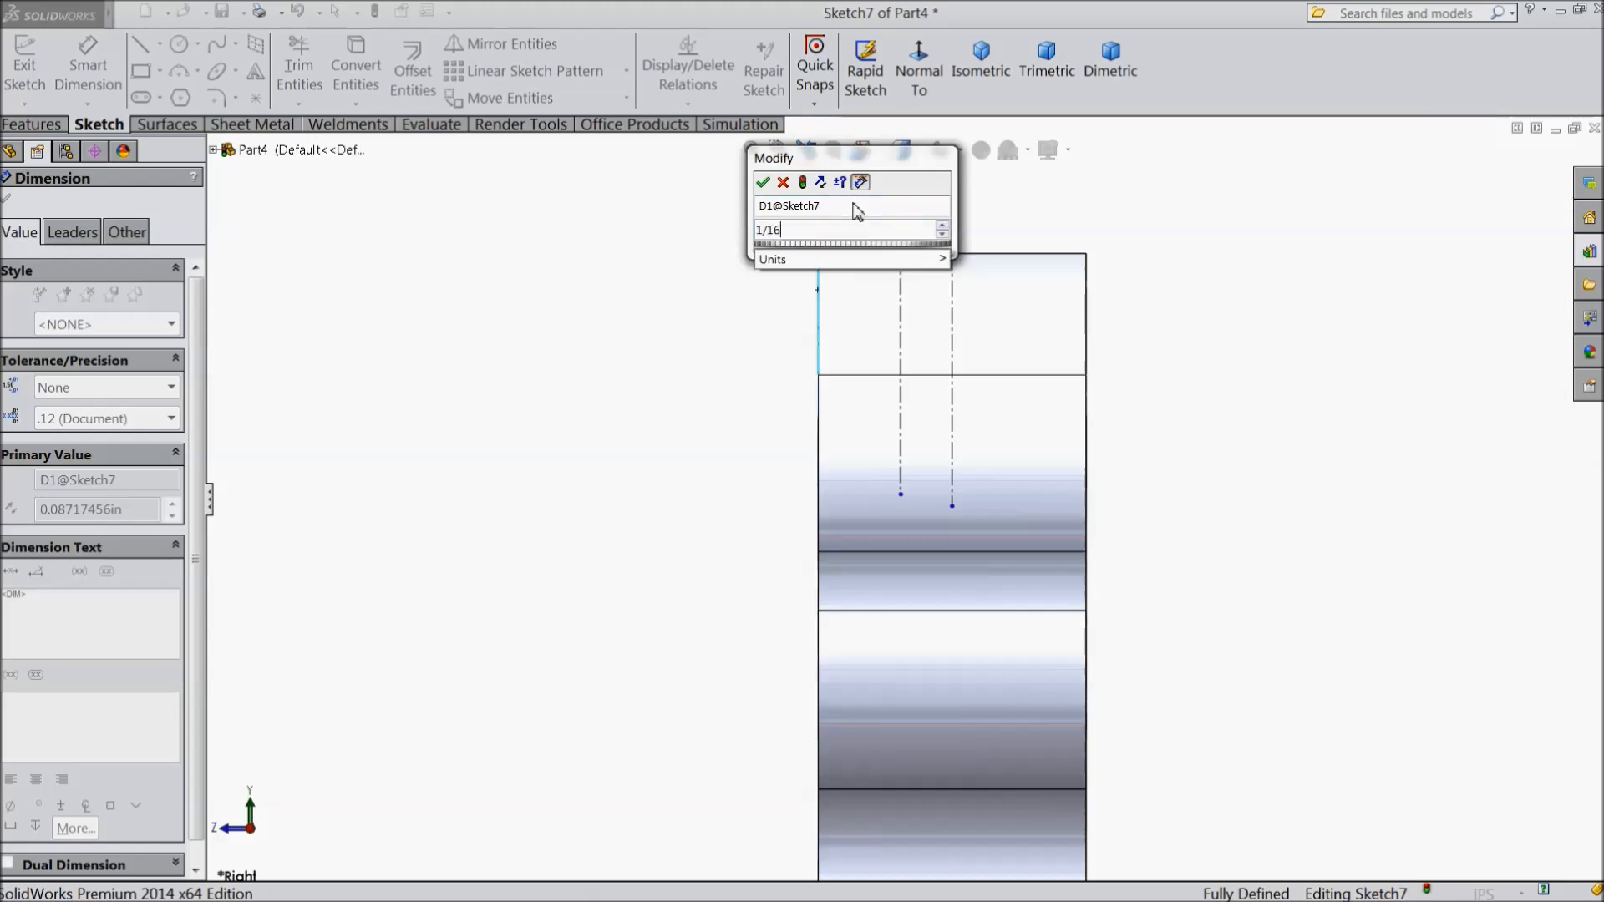
{"action": "left_click", "coordinate": [763, 183]}
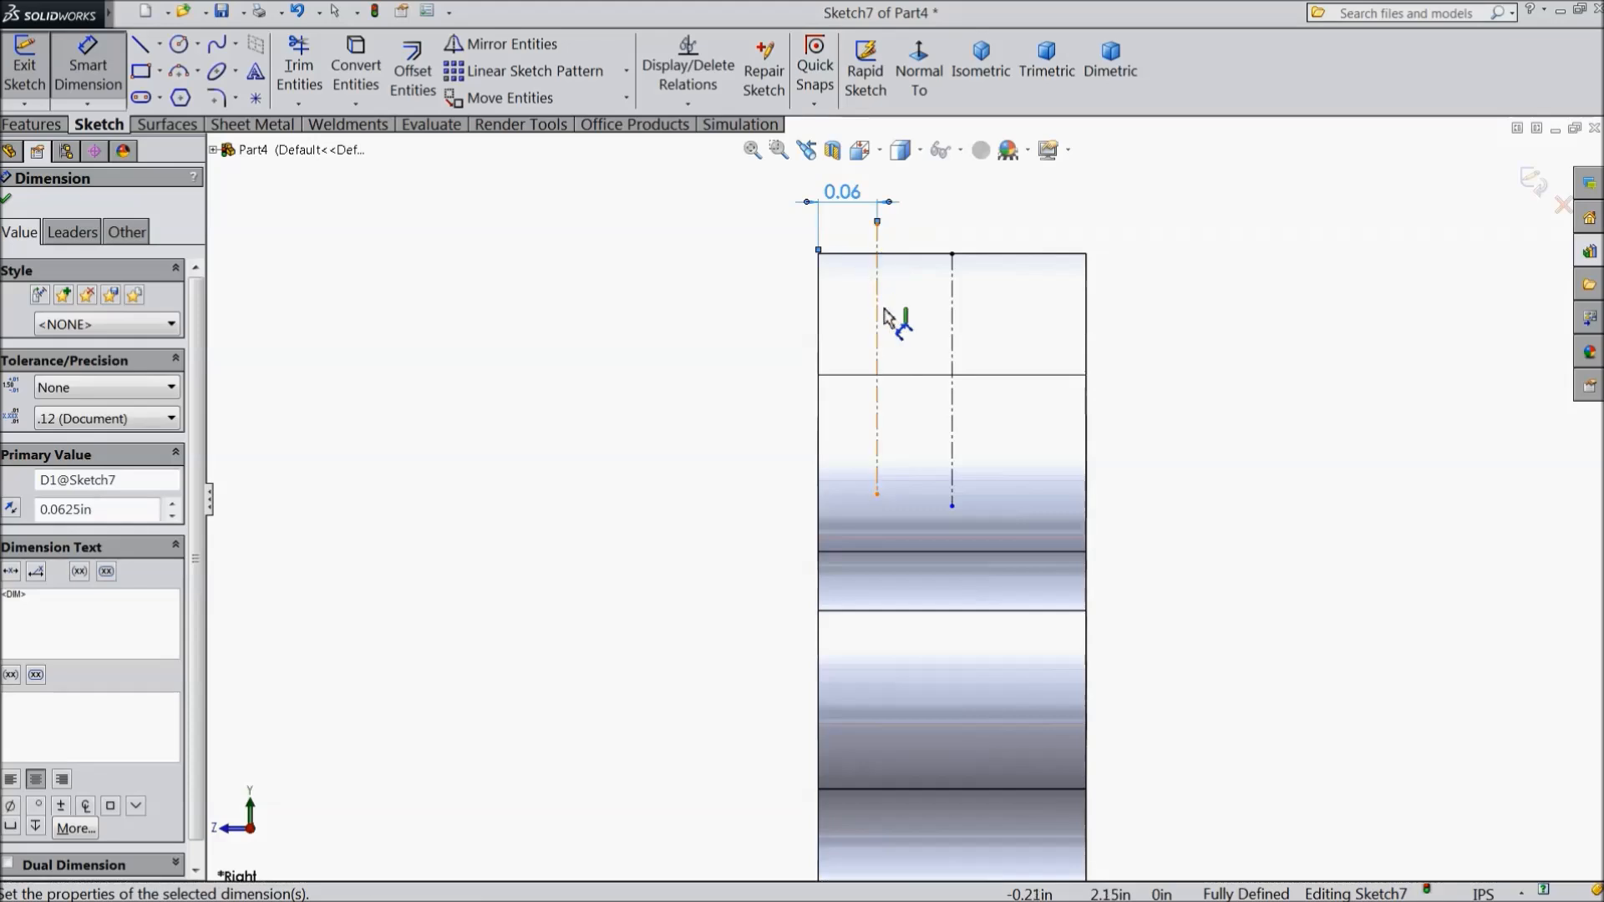
Sketch three connected lines from the hub-side edge outward, up past the rim, and across to the second vertical centerline
{"action": "left_click", "coordinate": [140, 44]}
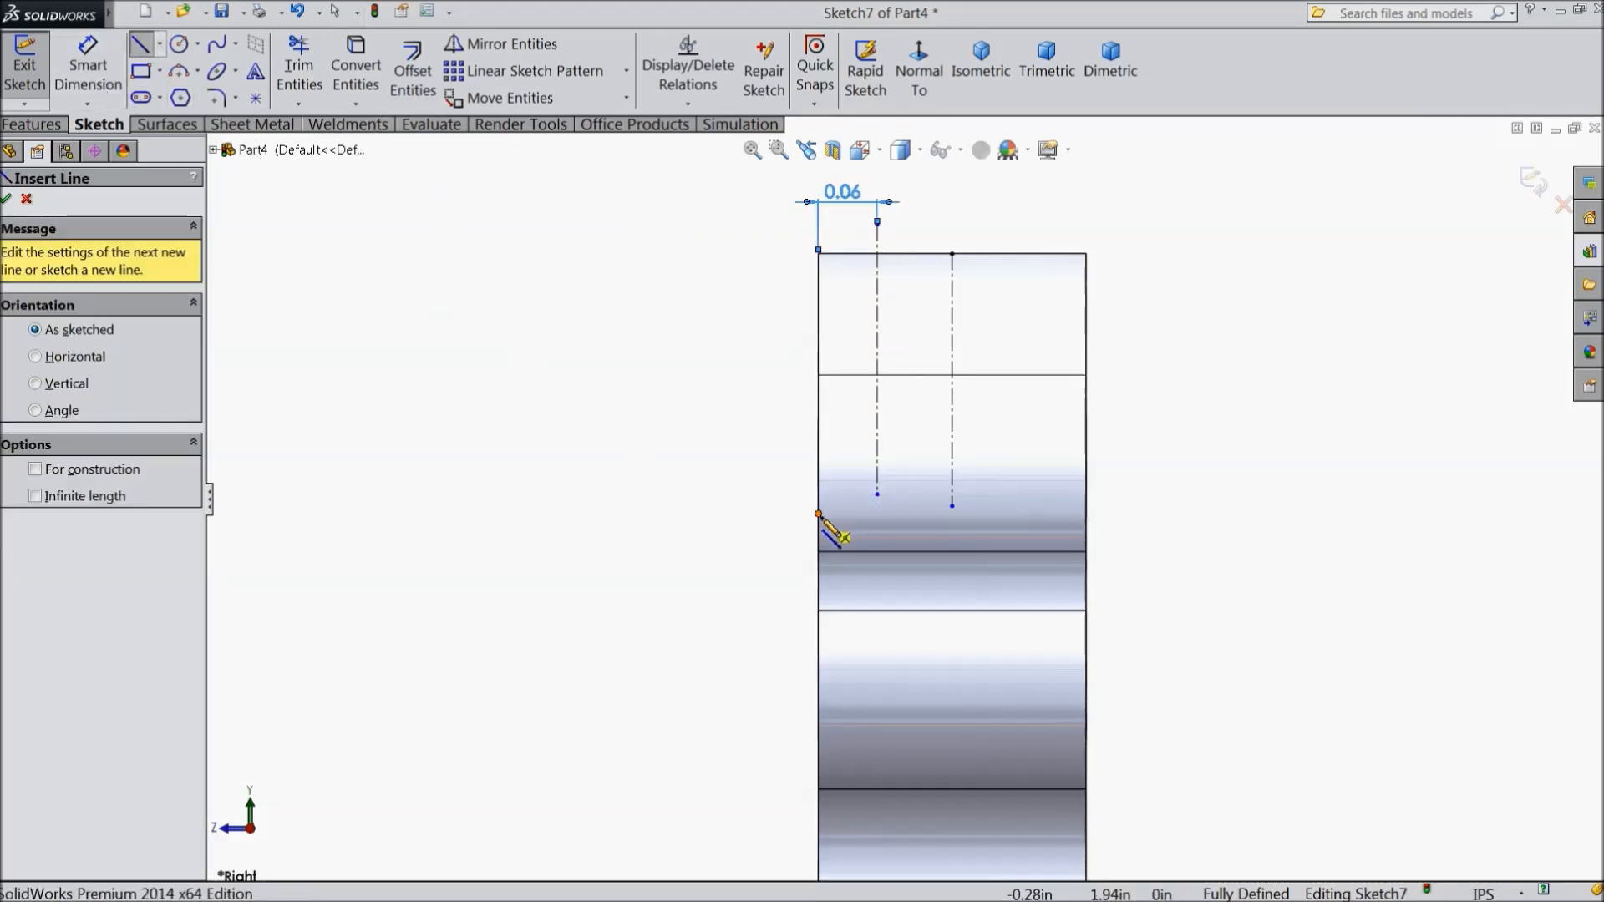
{"action": "left_click", "coordinate": [818, 528]}
{"action": "left_click", "coordinate": [788, 526]}
{"action": "left_click", "coordinate": [789, 232]}
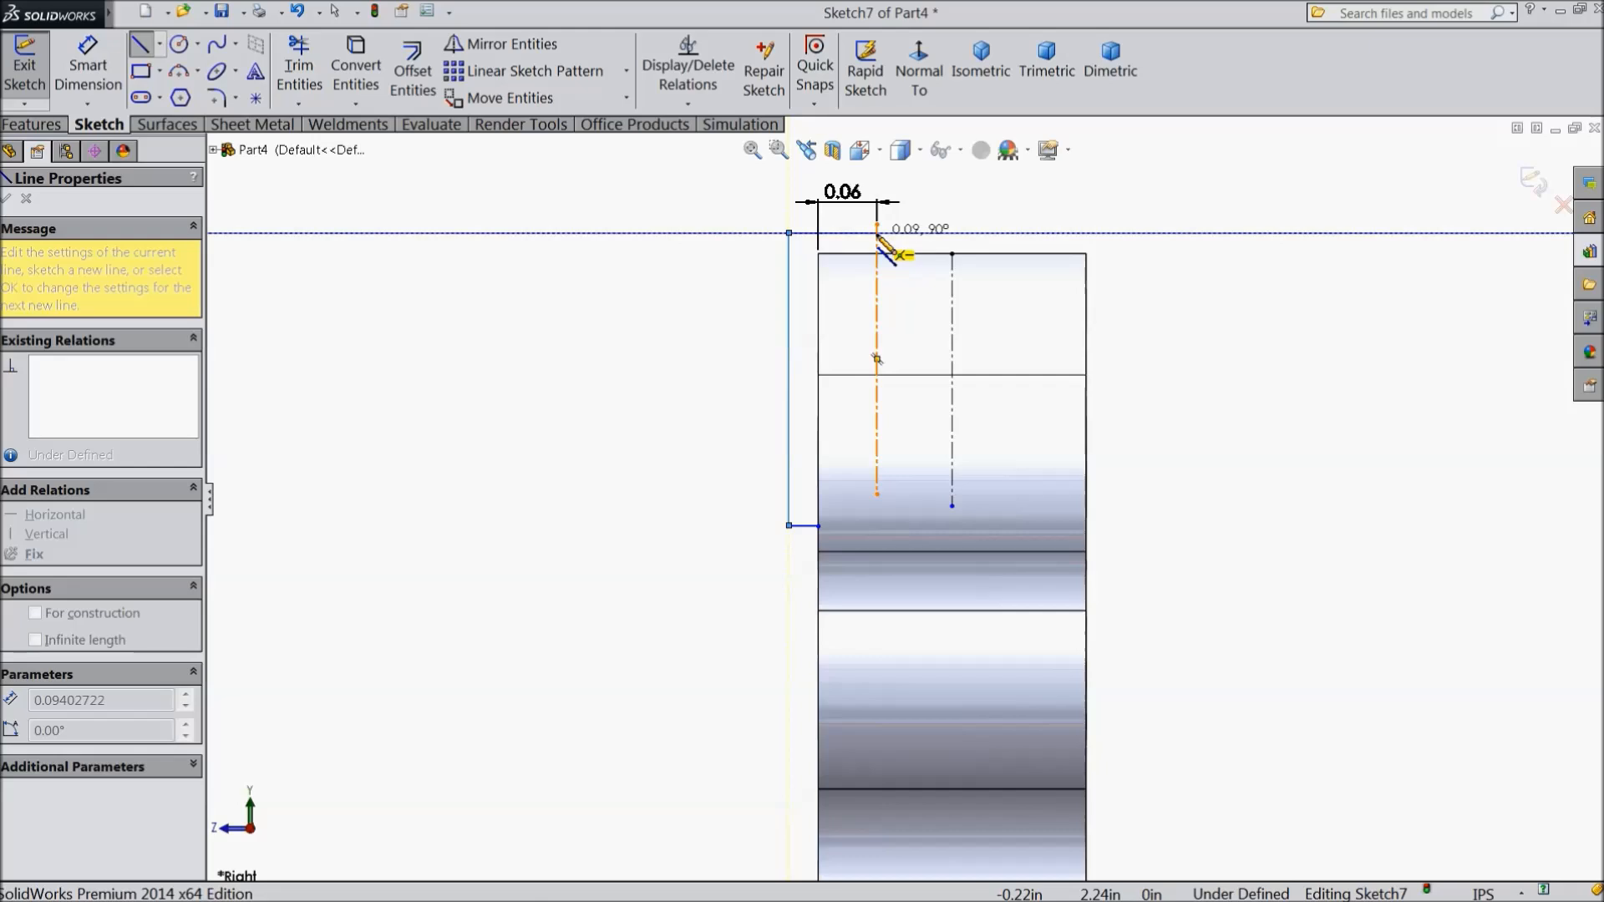
{"action": "left_click", "coordinate": [877, 233]}
{"action": "right_click", "coordinate": [941, 155]}
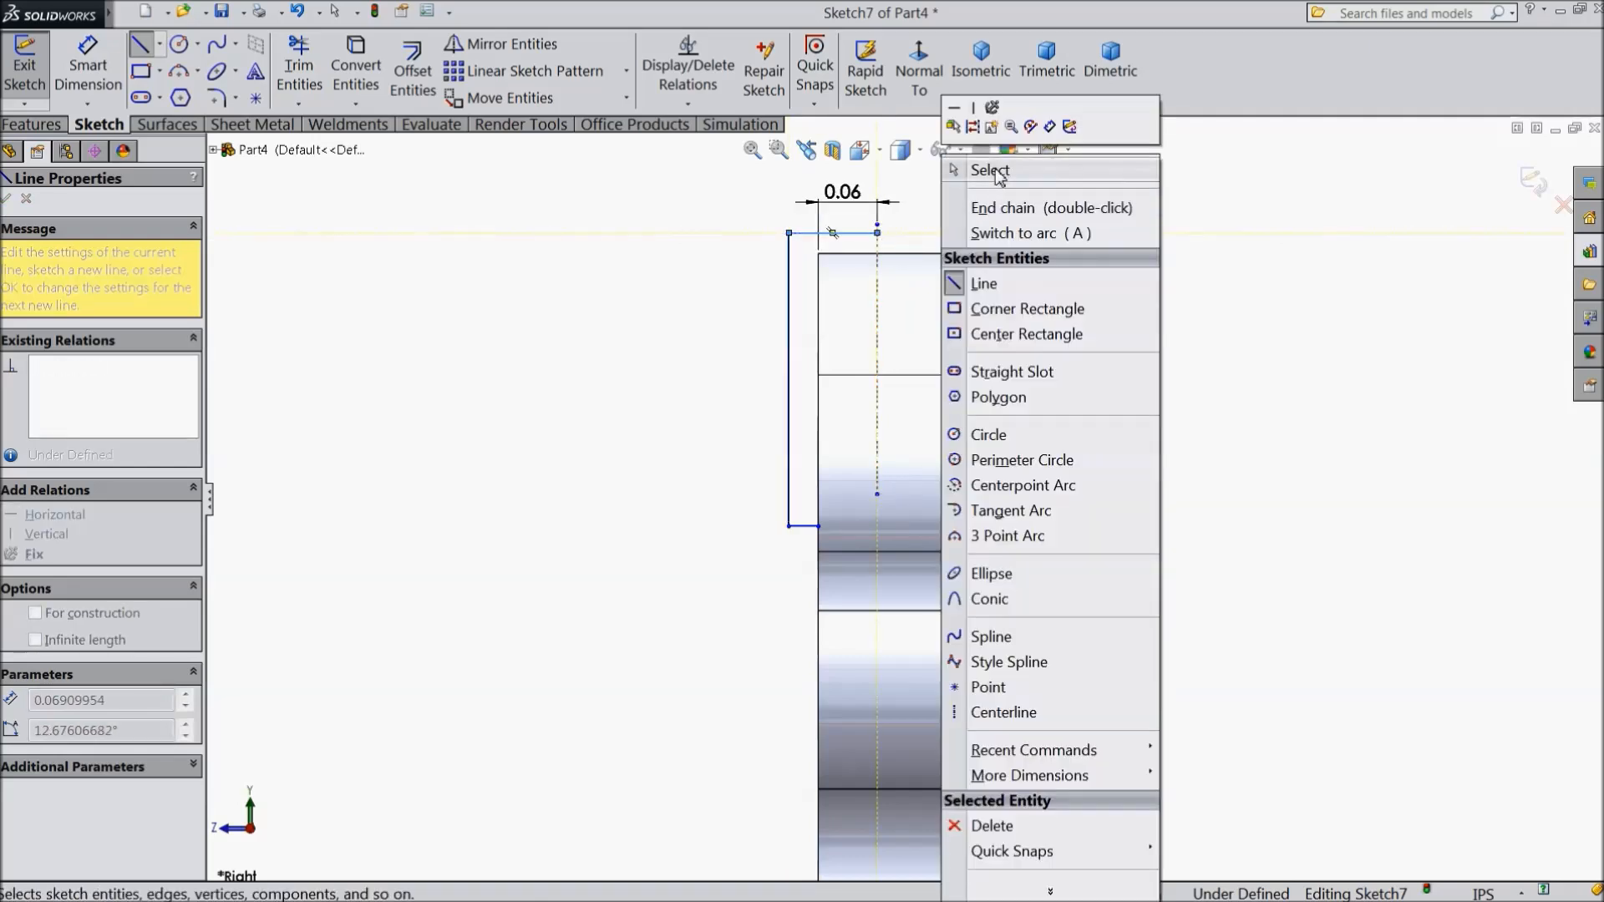
{"action": "left_click", "coordinate": [999, 168]}
Close the profile with a 3 Point Arc from the upper line's end on the centerline to the lower line's end on the sprocket edge
{"action": "left_click", "coordinate": [198, 73]}
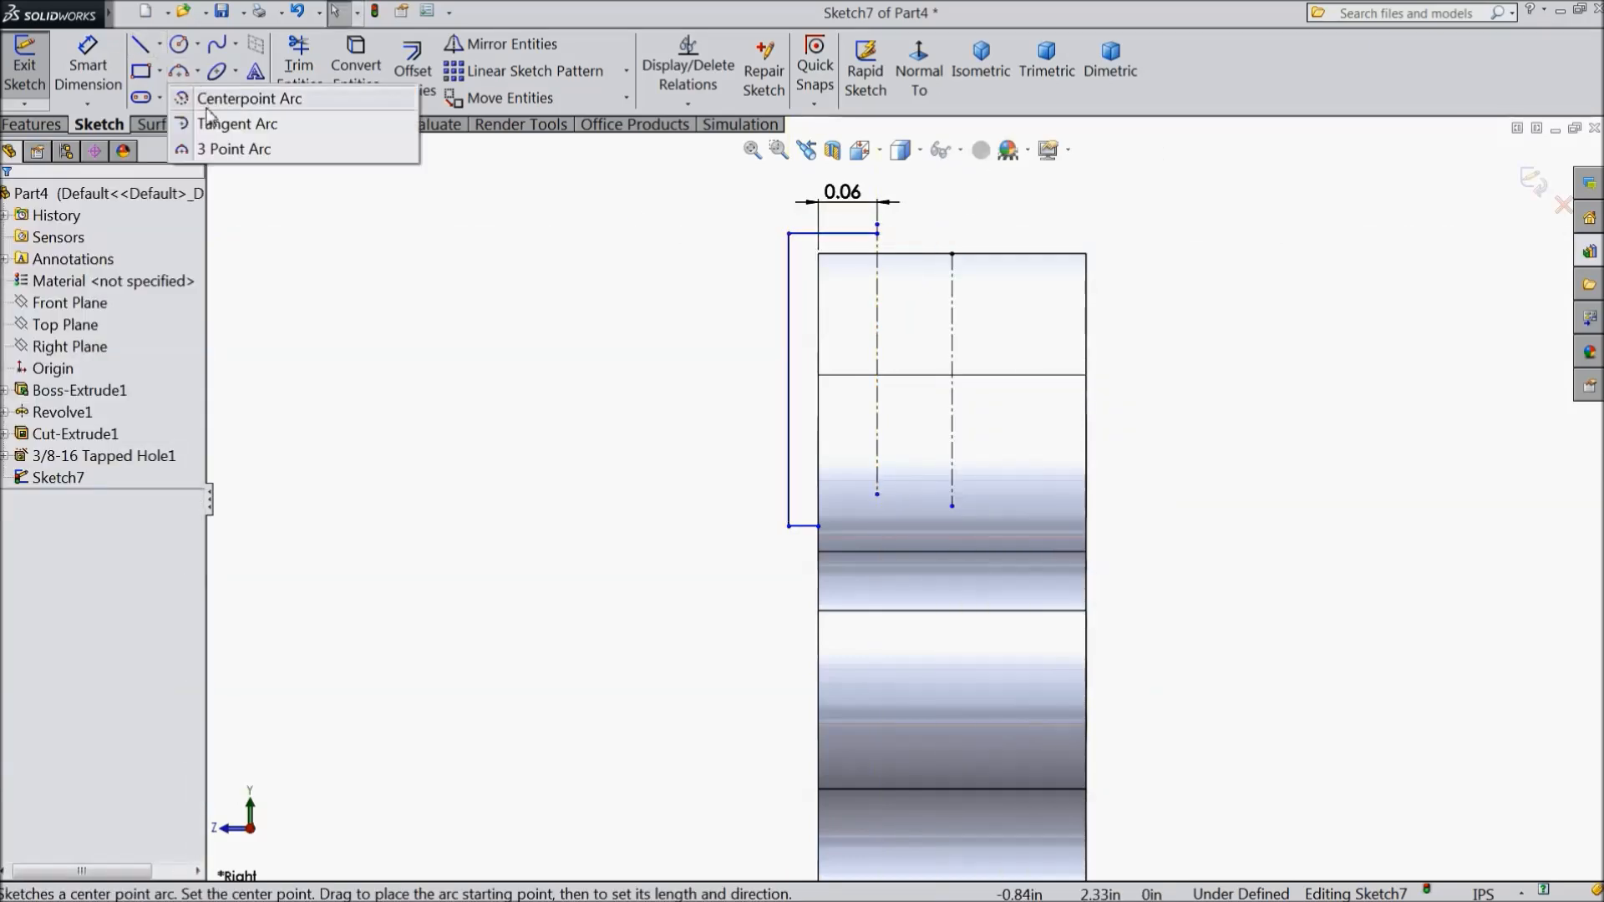
{"action": "left_click", "coordinate": [213, 149]}
{"action": "left_click", "coordinate": [877, 233]}
{"action": "left_click", "coordinate": [818, 527]}
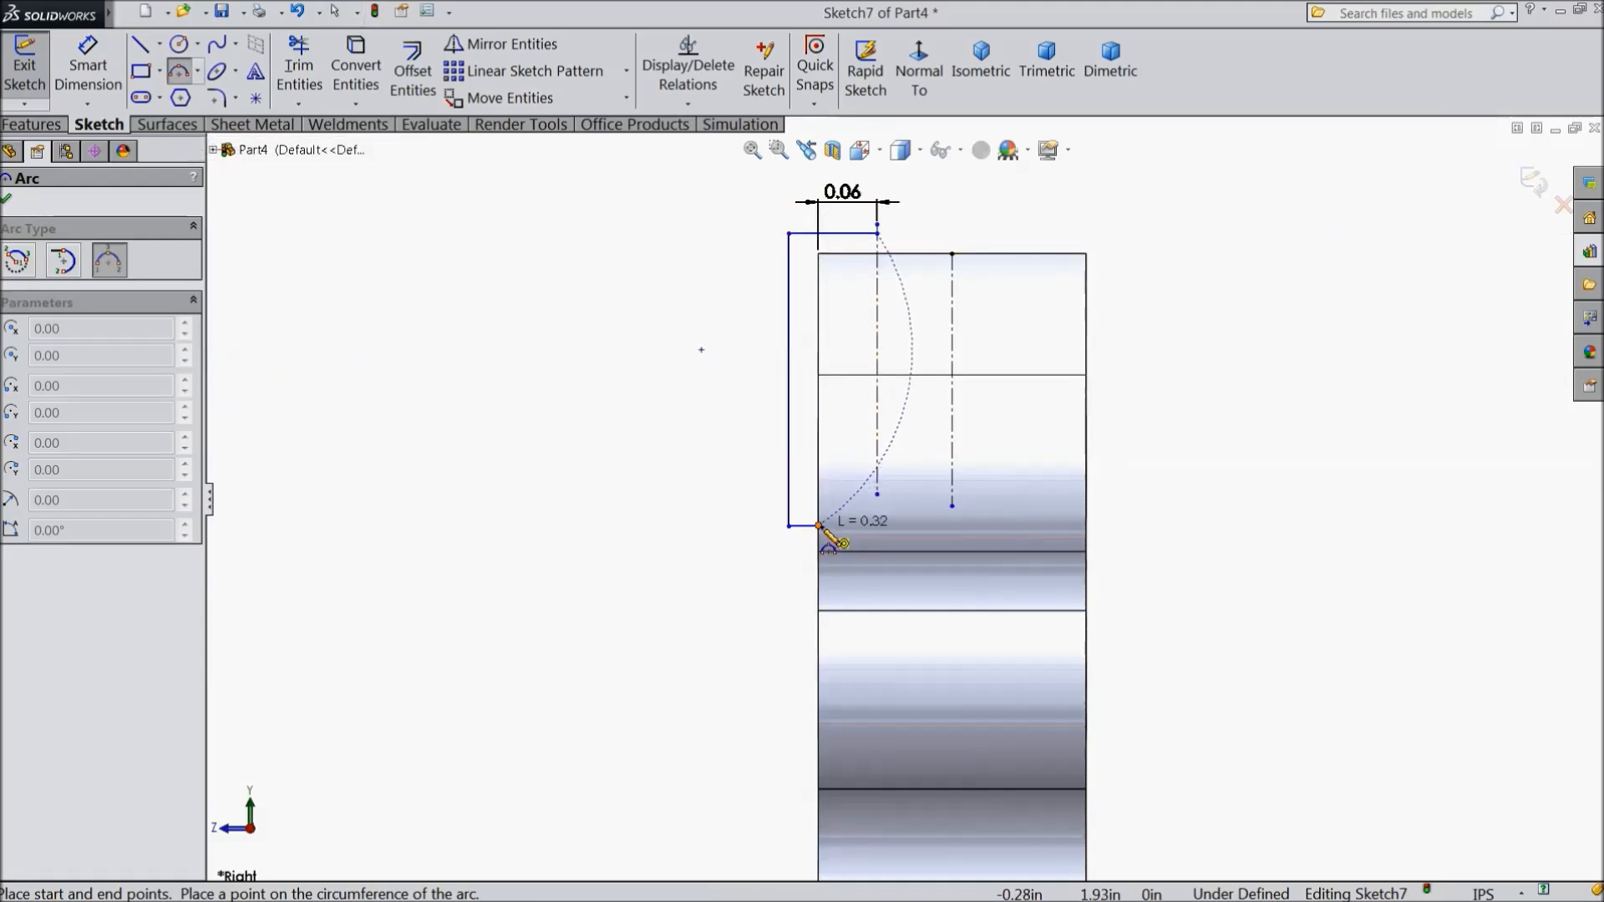
{"action": "left_click", "coordinate": [834, 434]}
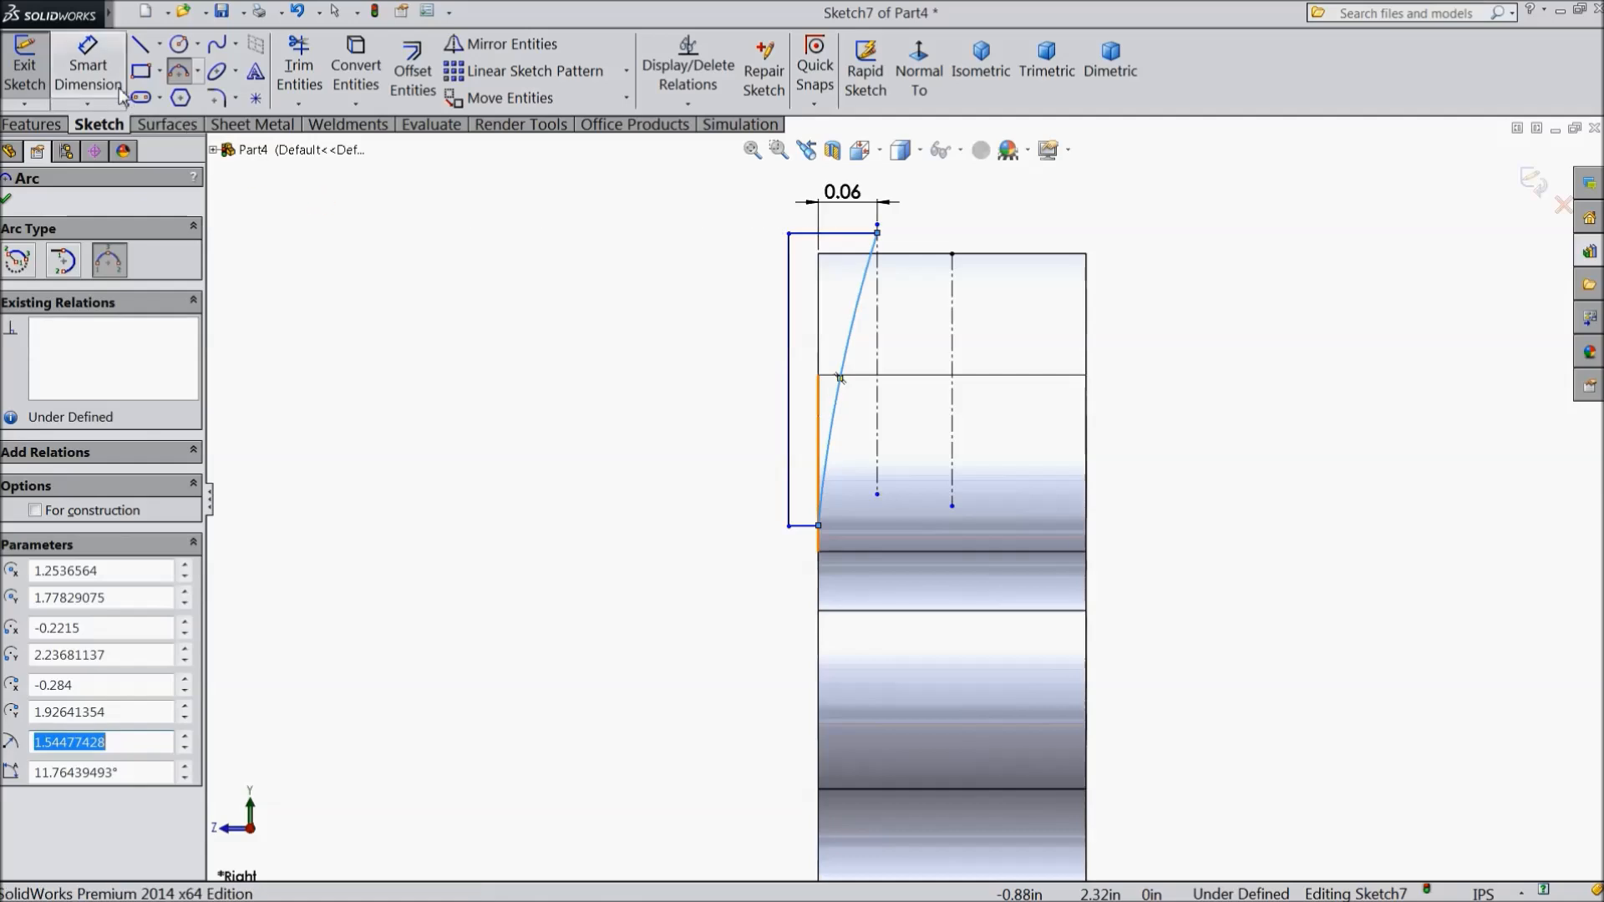
Dimension the arc's radius and set it to 0.5 in
{"action": "left_click", "coordinate": [88, 67]}
{"action": "left_click", "coordinate": [848, 362]}
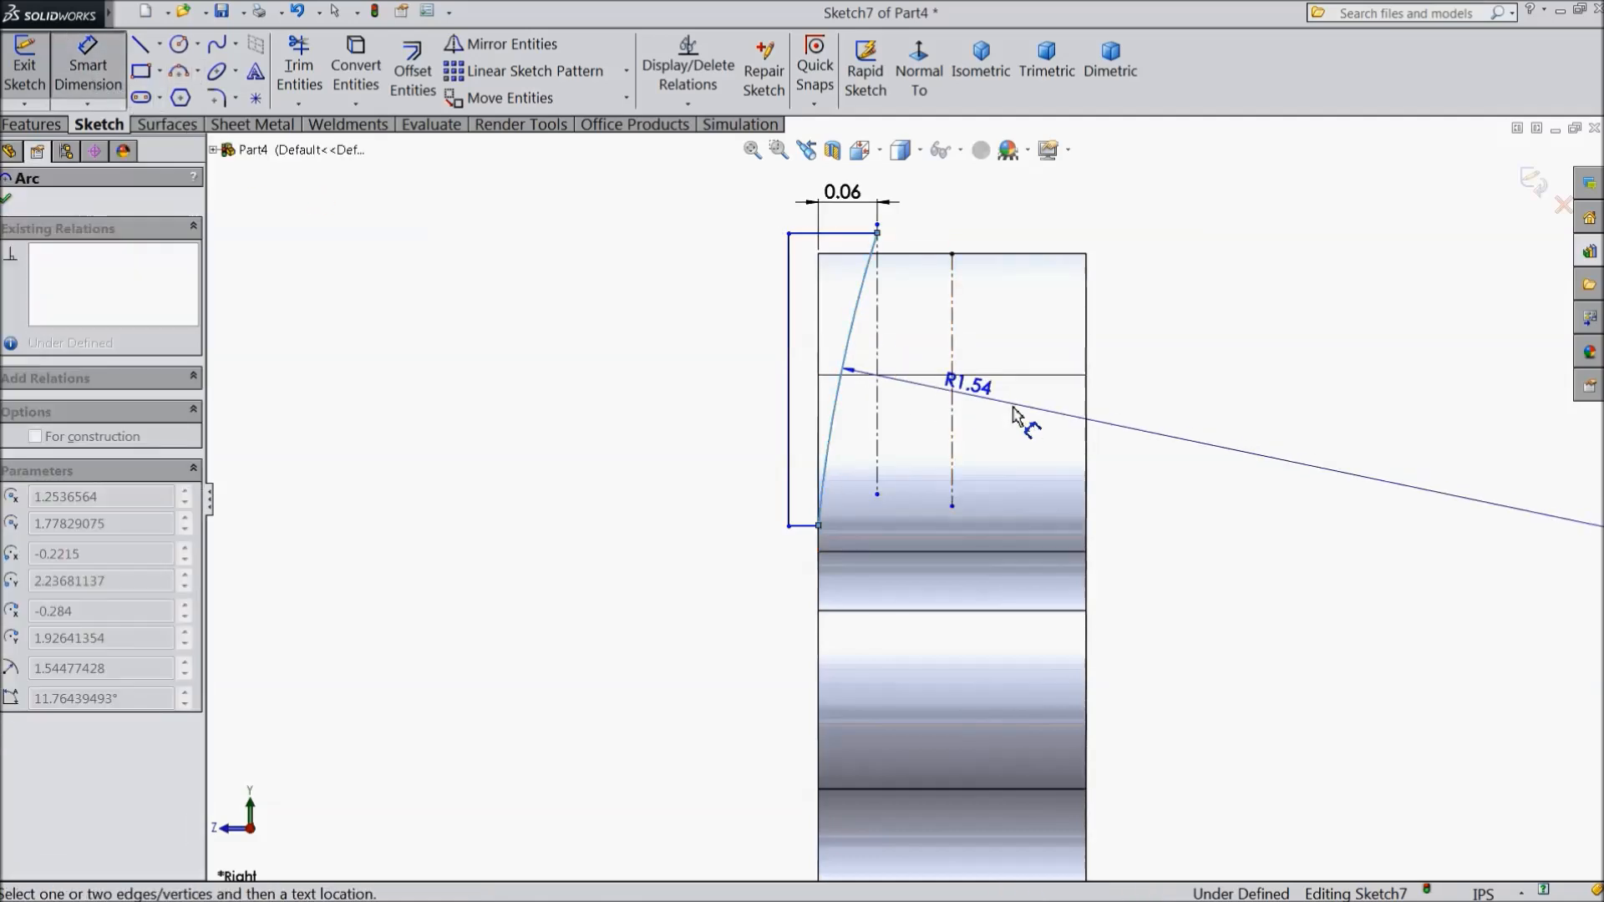
{"action": "left_click", "coordinate": [1137, 435]}
{"action": "type", "text": "0.5"}
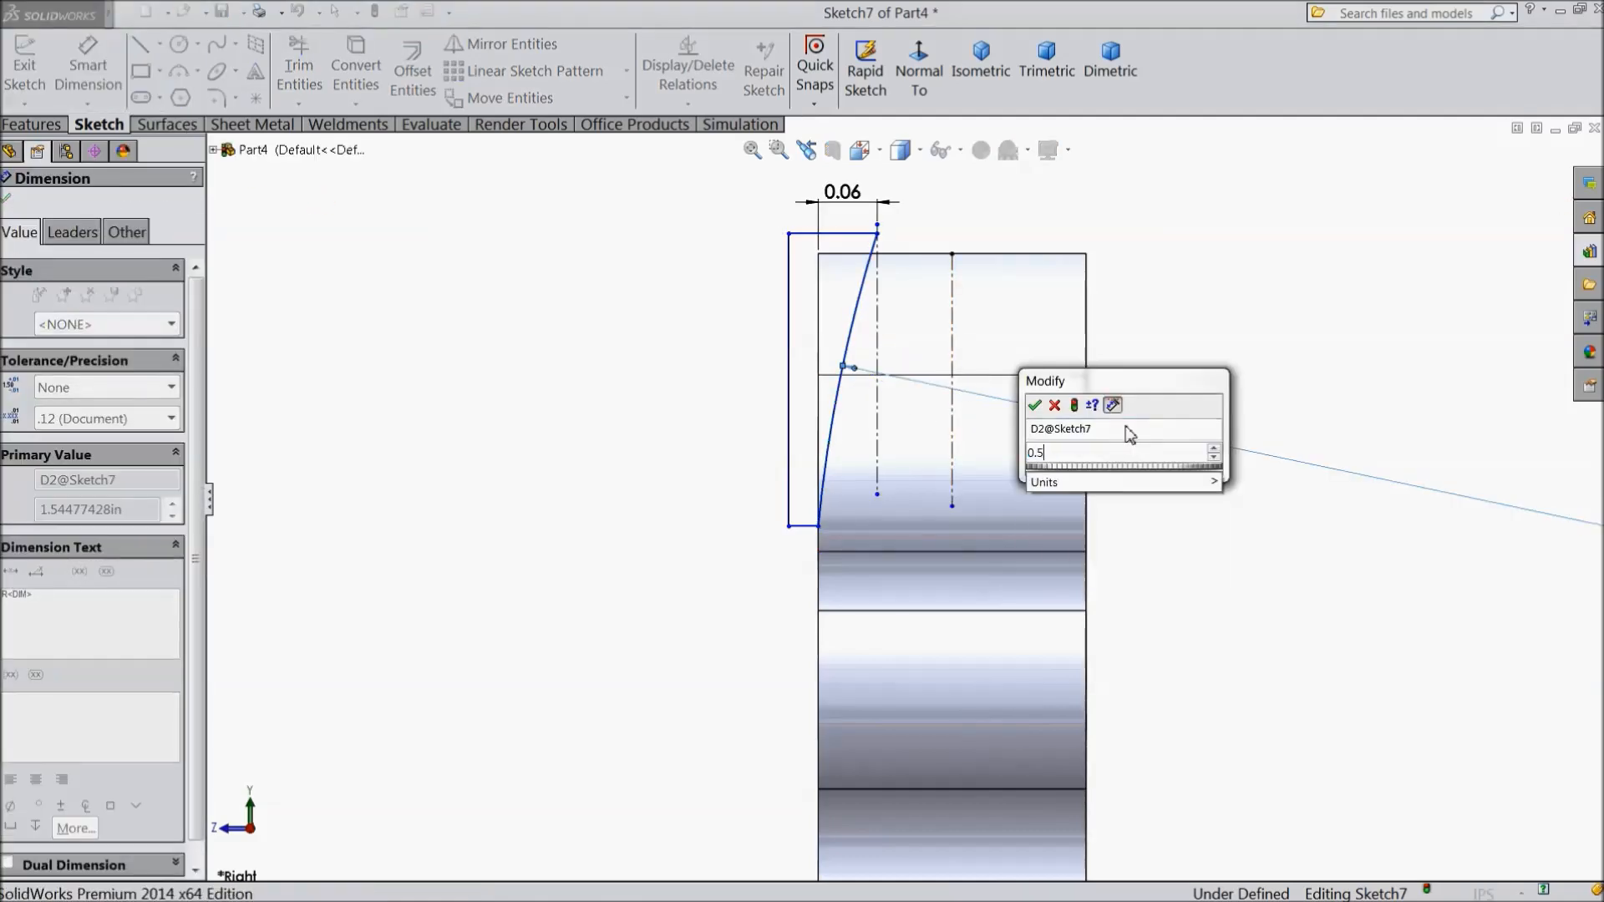
{"action": "left_click", "coordinate": [1035, 406]}
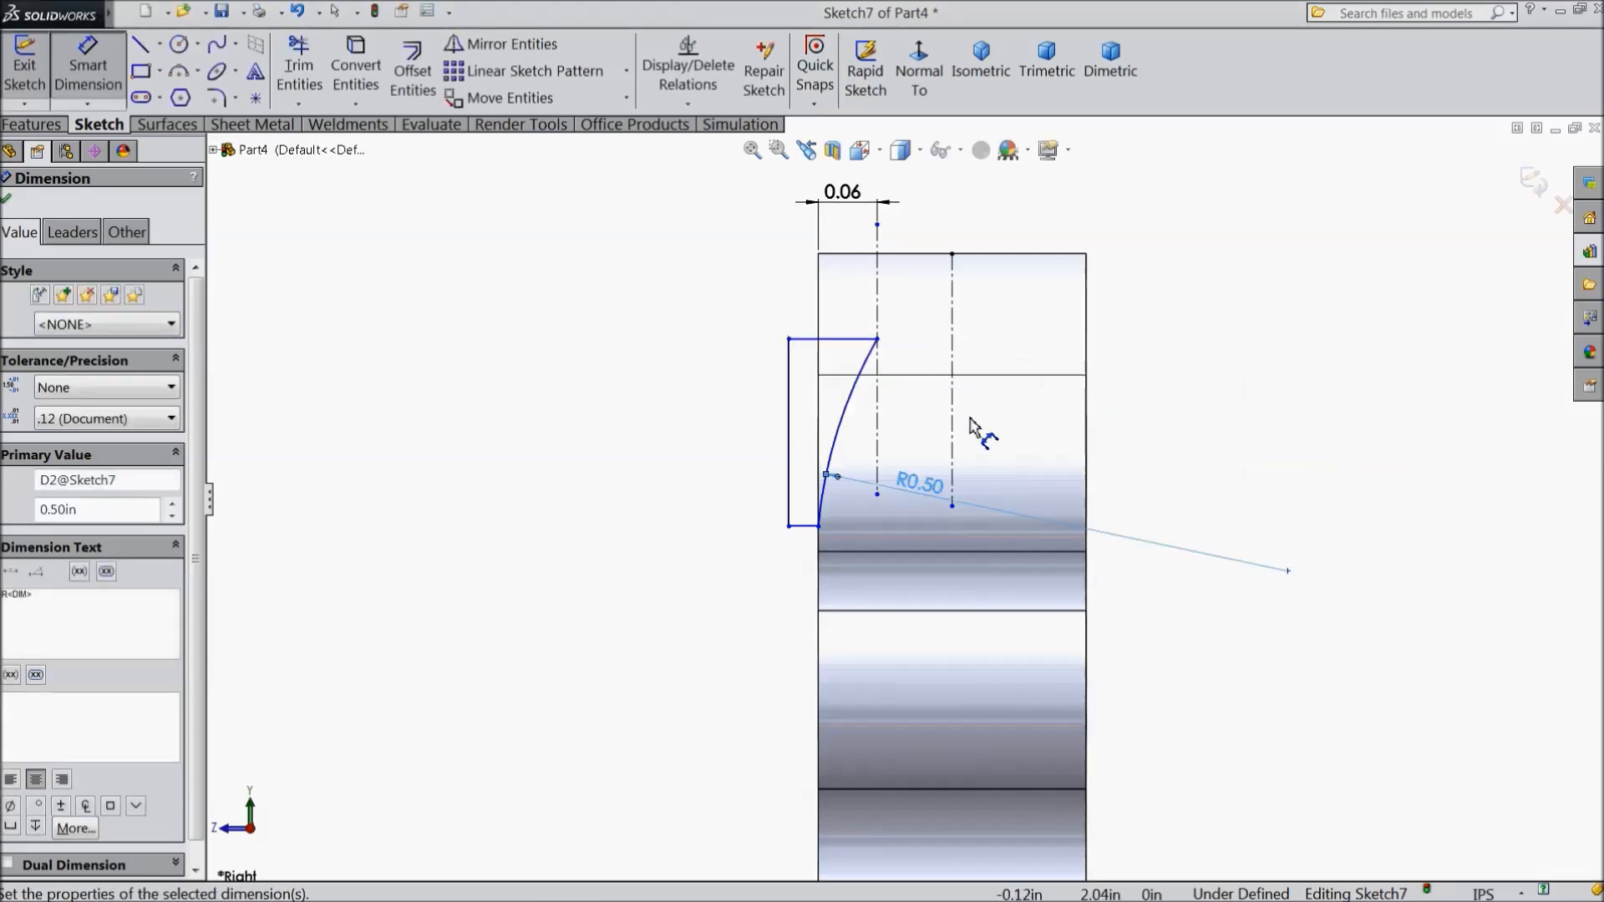
Draw a horizontal centerline from the origin through the hub and out past its end face
{"action": "scroll", "coordinate": [556, 386], "scroll_direction": "up", "scroll_amount": 6}
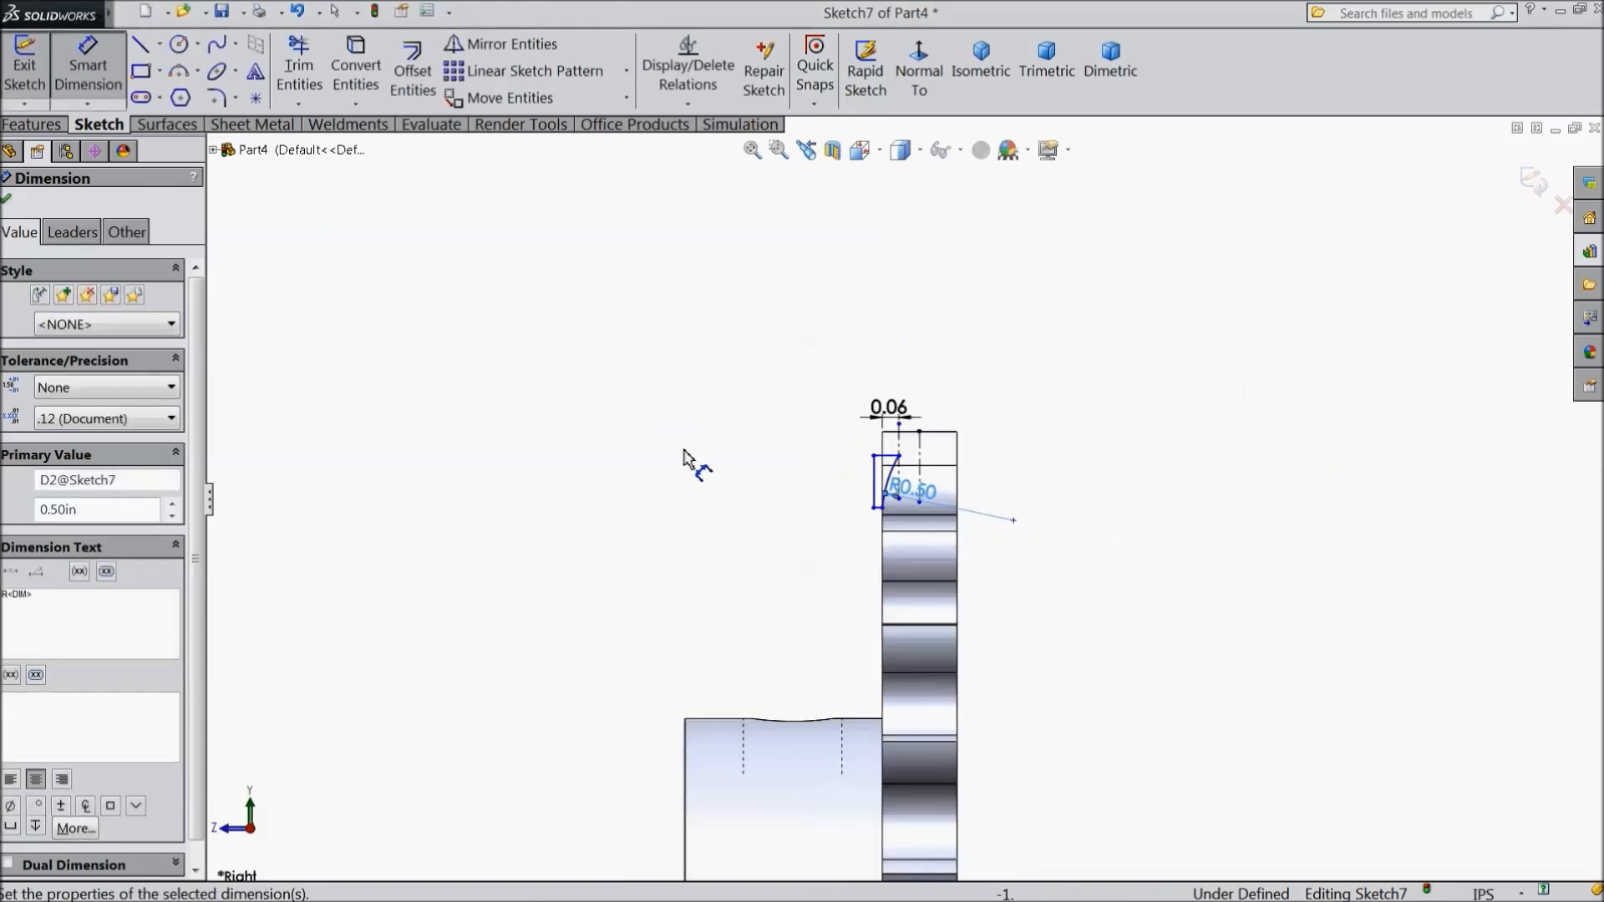
{"action": "left_click", "coordinate": [160, 46]}
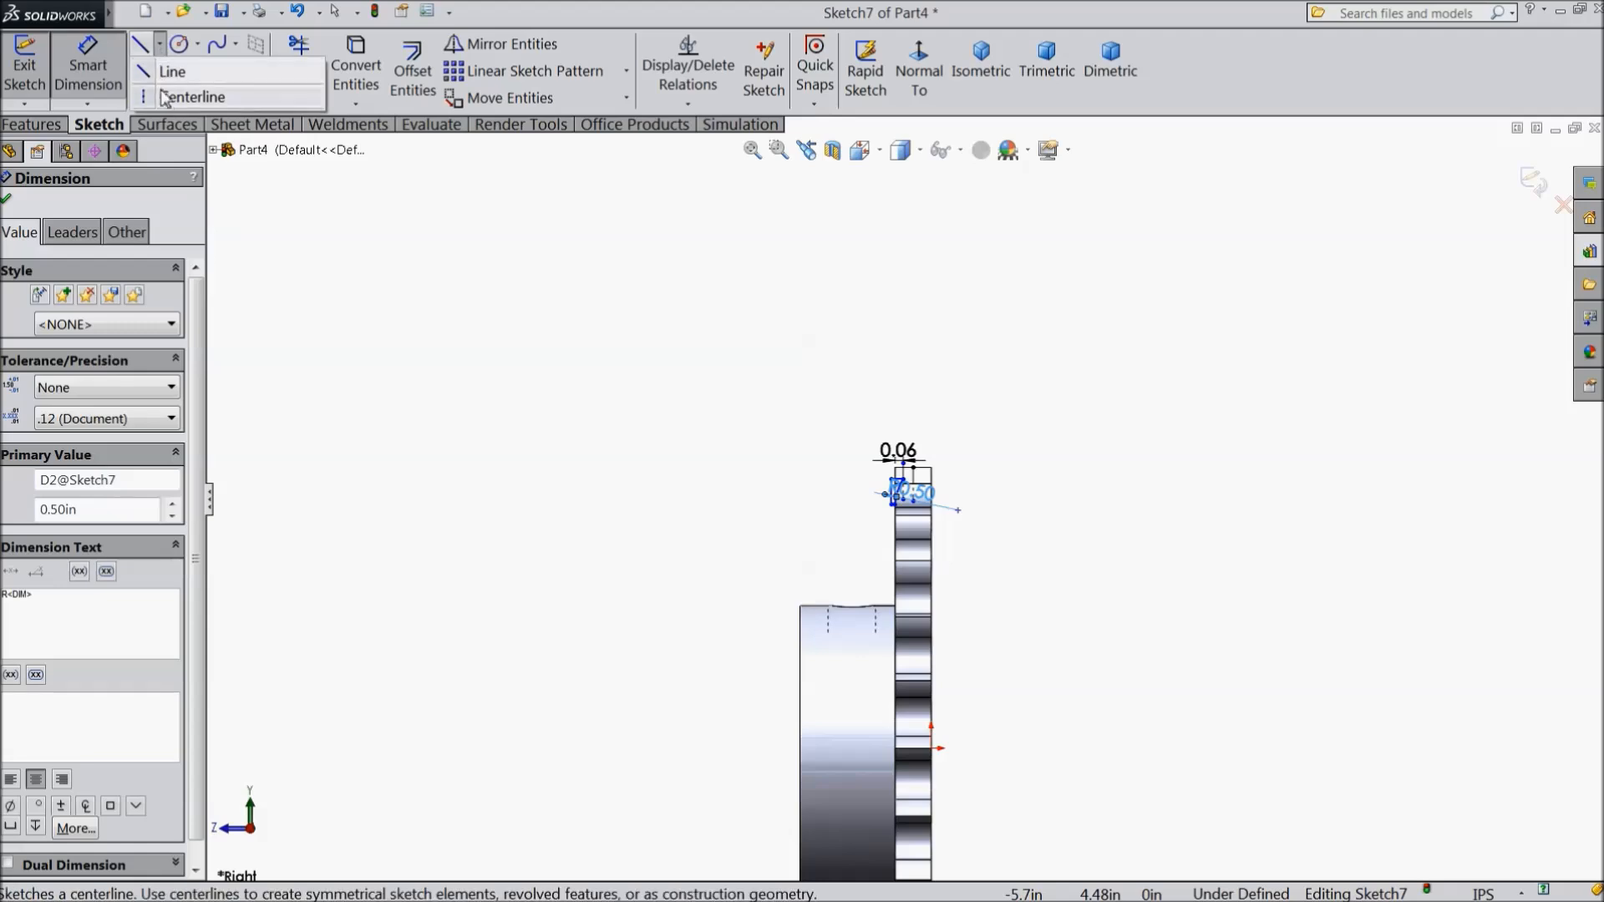
{"action": "left_click", "coordinate": [165, 98]}
{"action": "scroll", "coordinate": [360, 290], "scroll_direction": "up", "scroll_amount": 2}
{"action": "scroll", "coordinate": [770, 576], "scroll_direction": "down", "scroll_amount": 3}
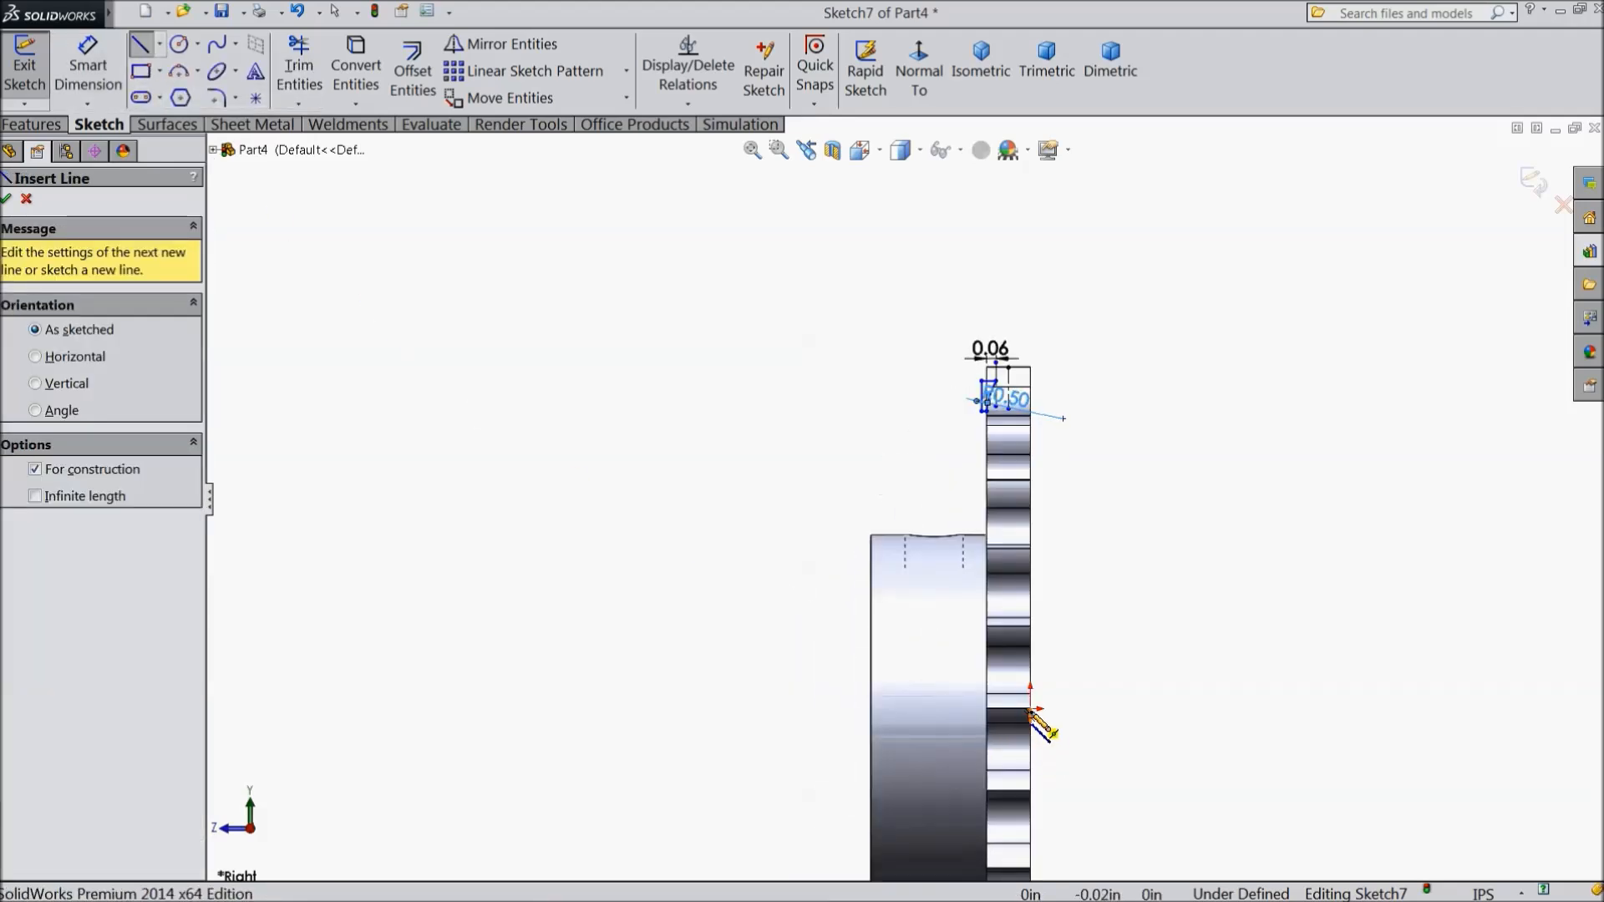
{"action": "left_click", "coordinate": [1032, 709]}
{"action": "left_click", "coordinate": [756, 708]}
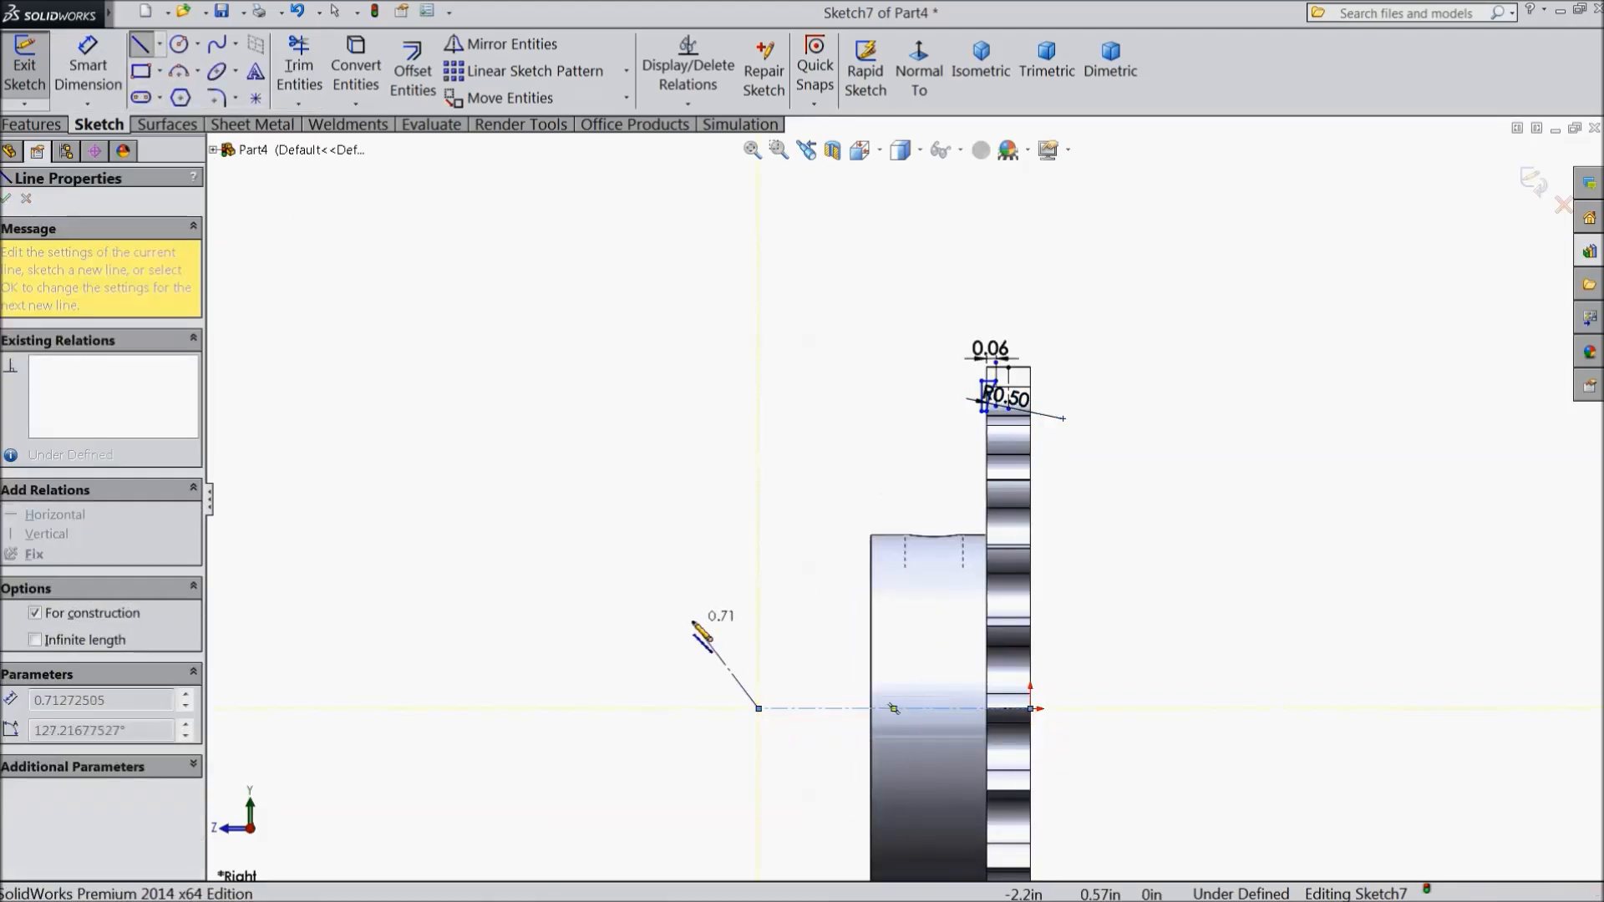
{"action": "right_click", "coordinate": [702, 639]}
{"action": "left_click", "coordinate": [737, 164]}
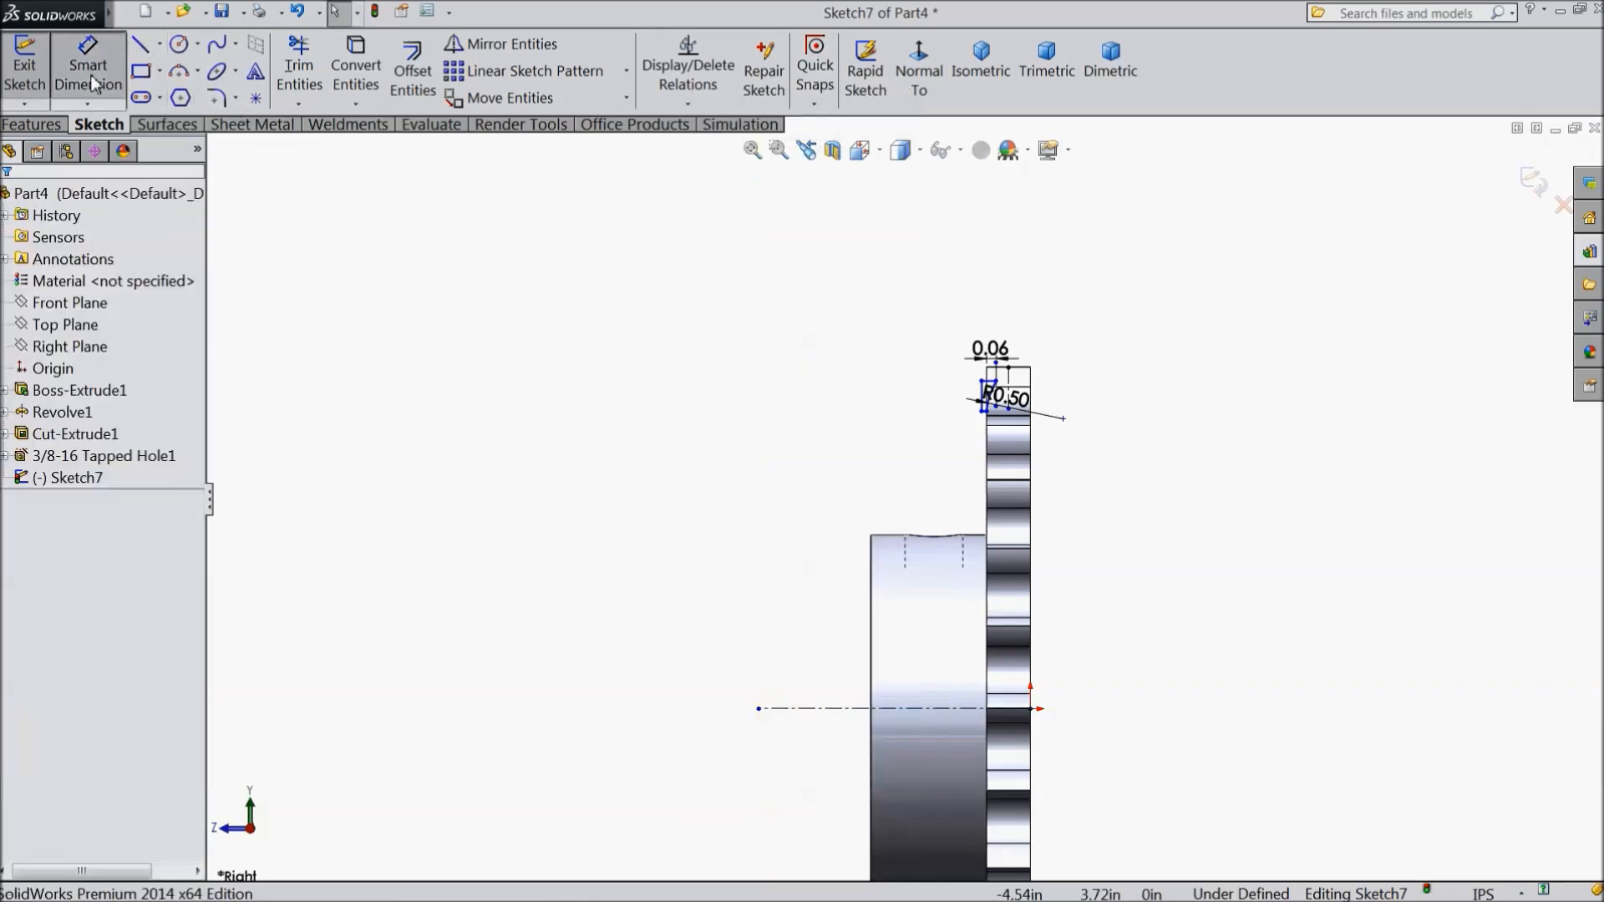
Dimension the profile's lower line from the horizontal centerline and set the distance to 1.985 in
{"action": "scroll", "coordinate": [1001, 409], "scroll_direction": "down", "scroll_amount": 4}
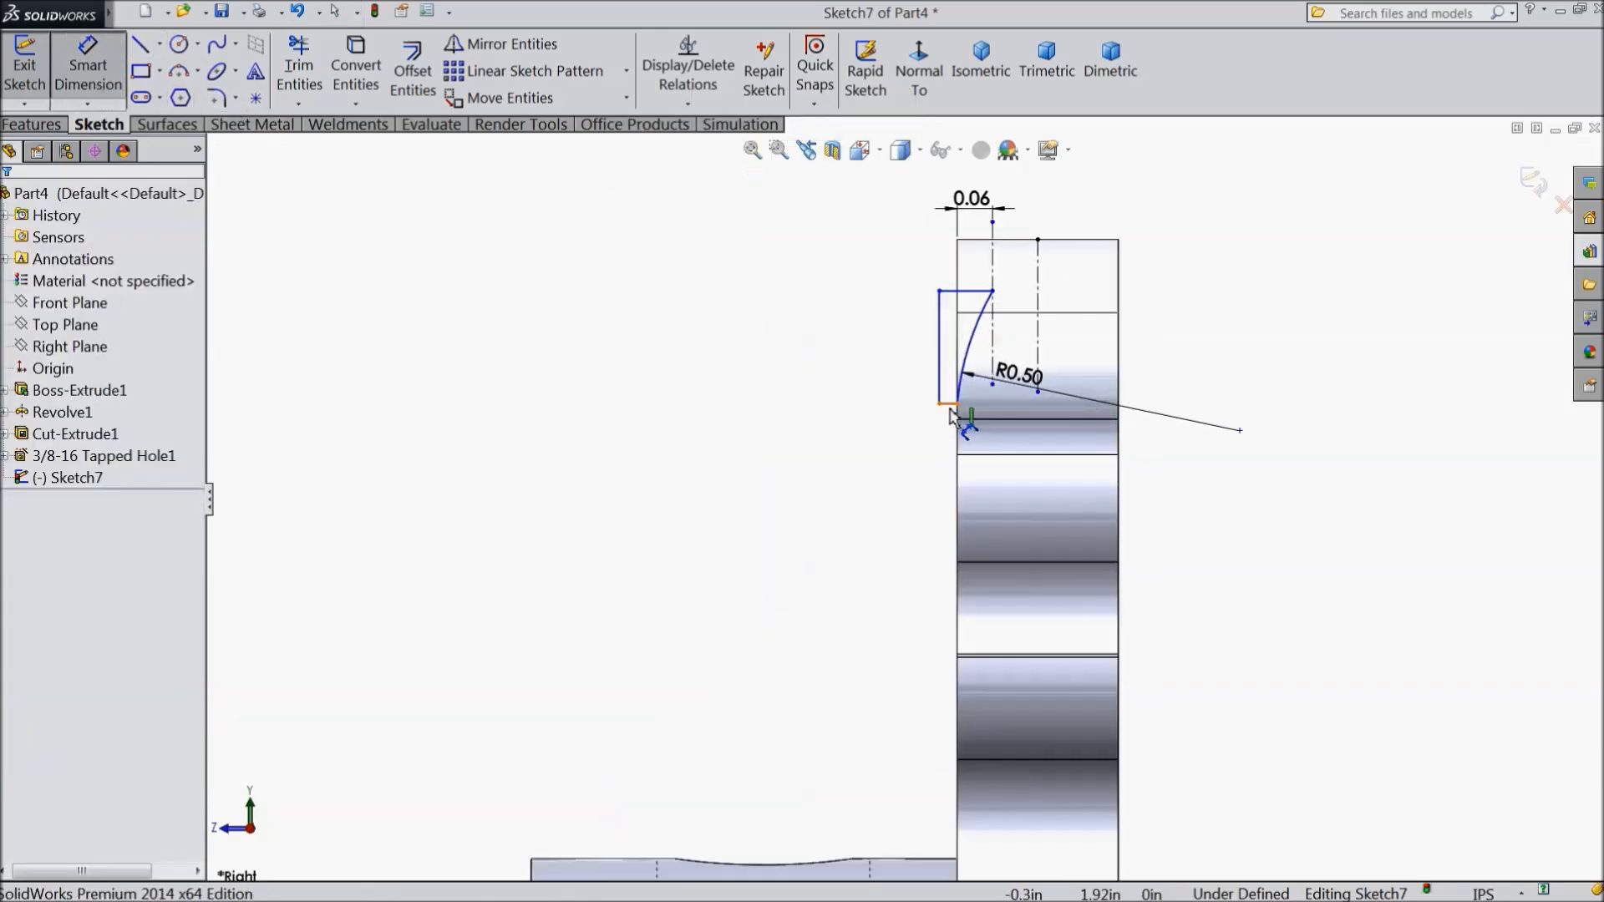
{"action": "left_click", "coordinate": [949, 406]}
{"action": "scroll", "coordinate": [869, 460], "scroll_direction": "up", "scroll_amount": 5}
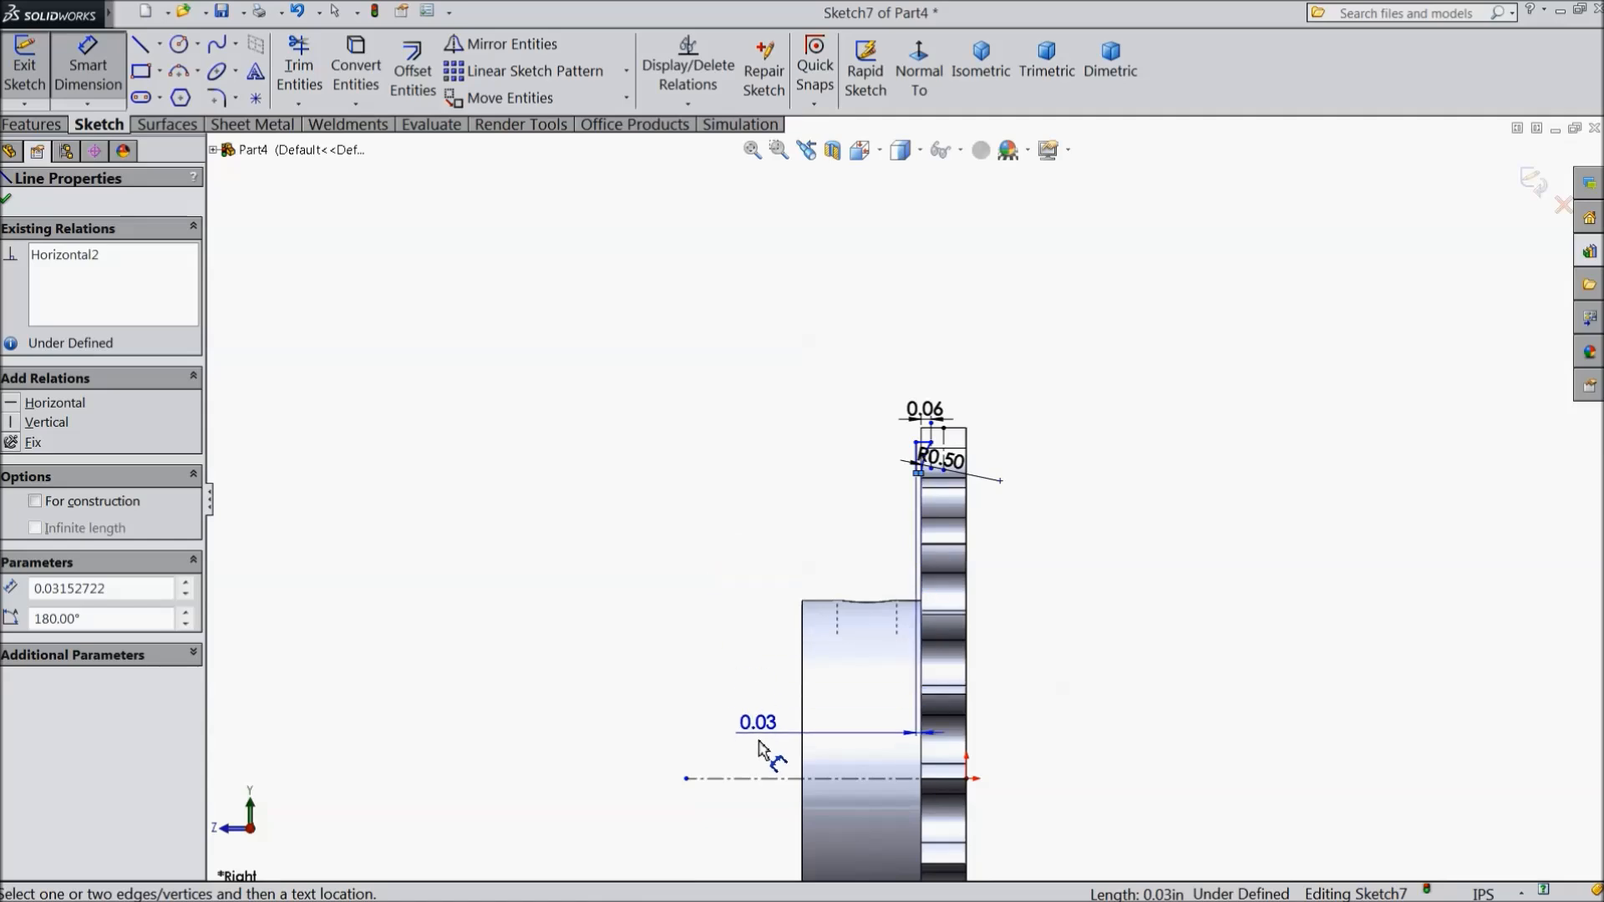
{"action": "left_click", "coordinate": [759, 780]}
{"action": "left_click", "coordinate": [721, 632]}
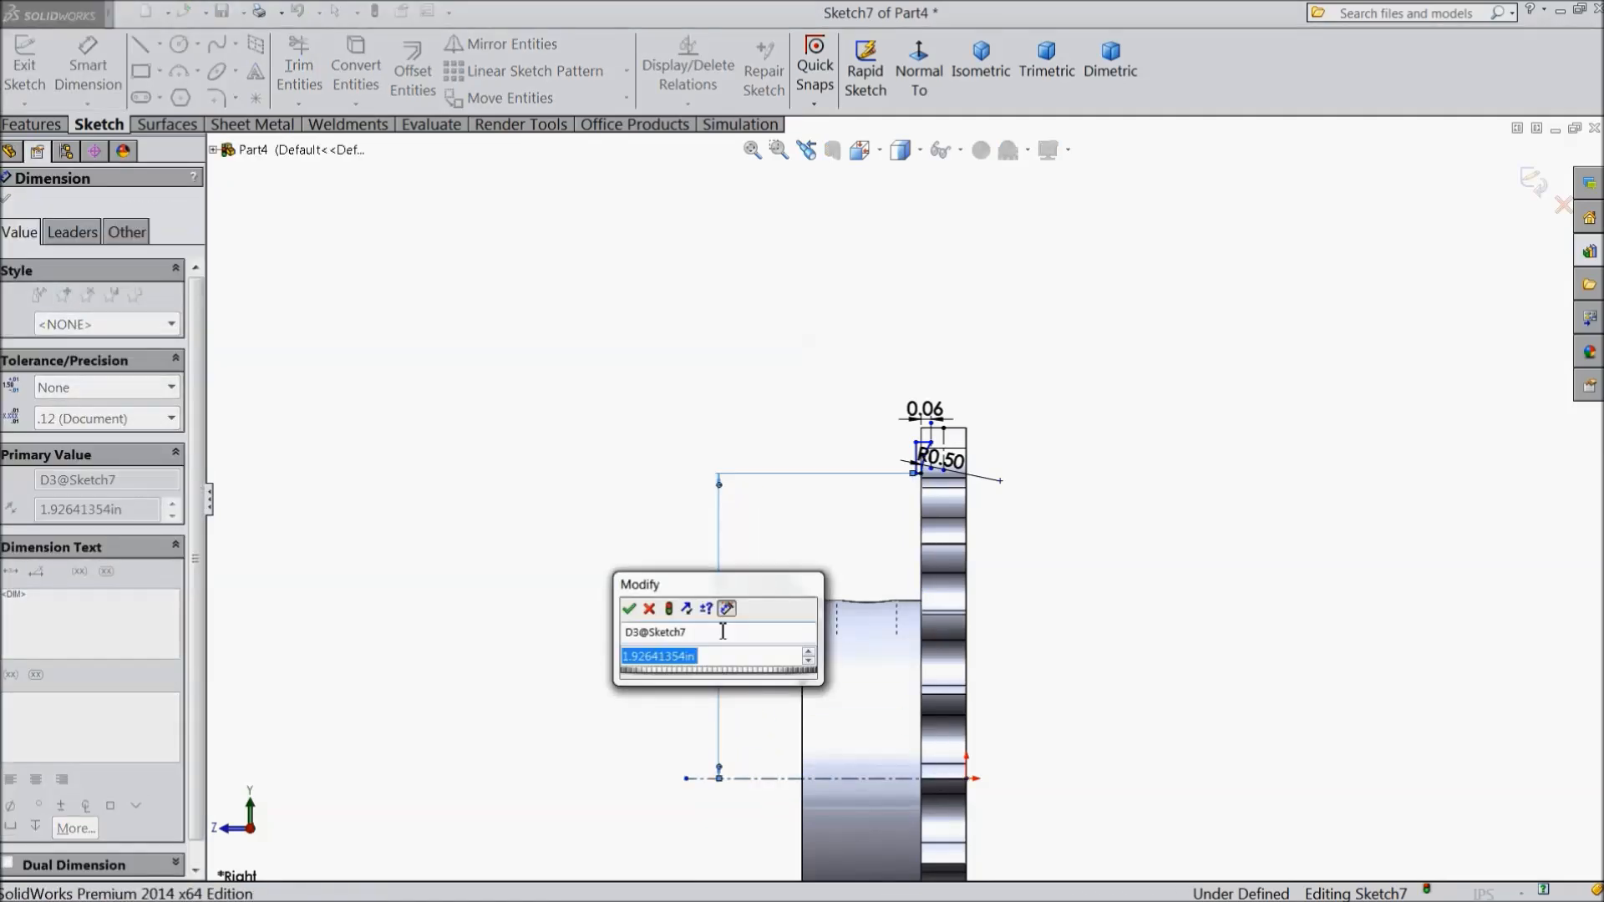
{"action": "type", "text": "1.985"}
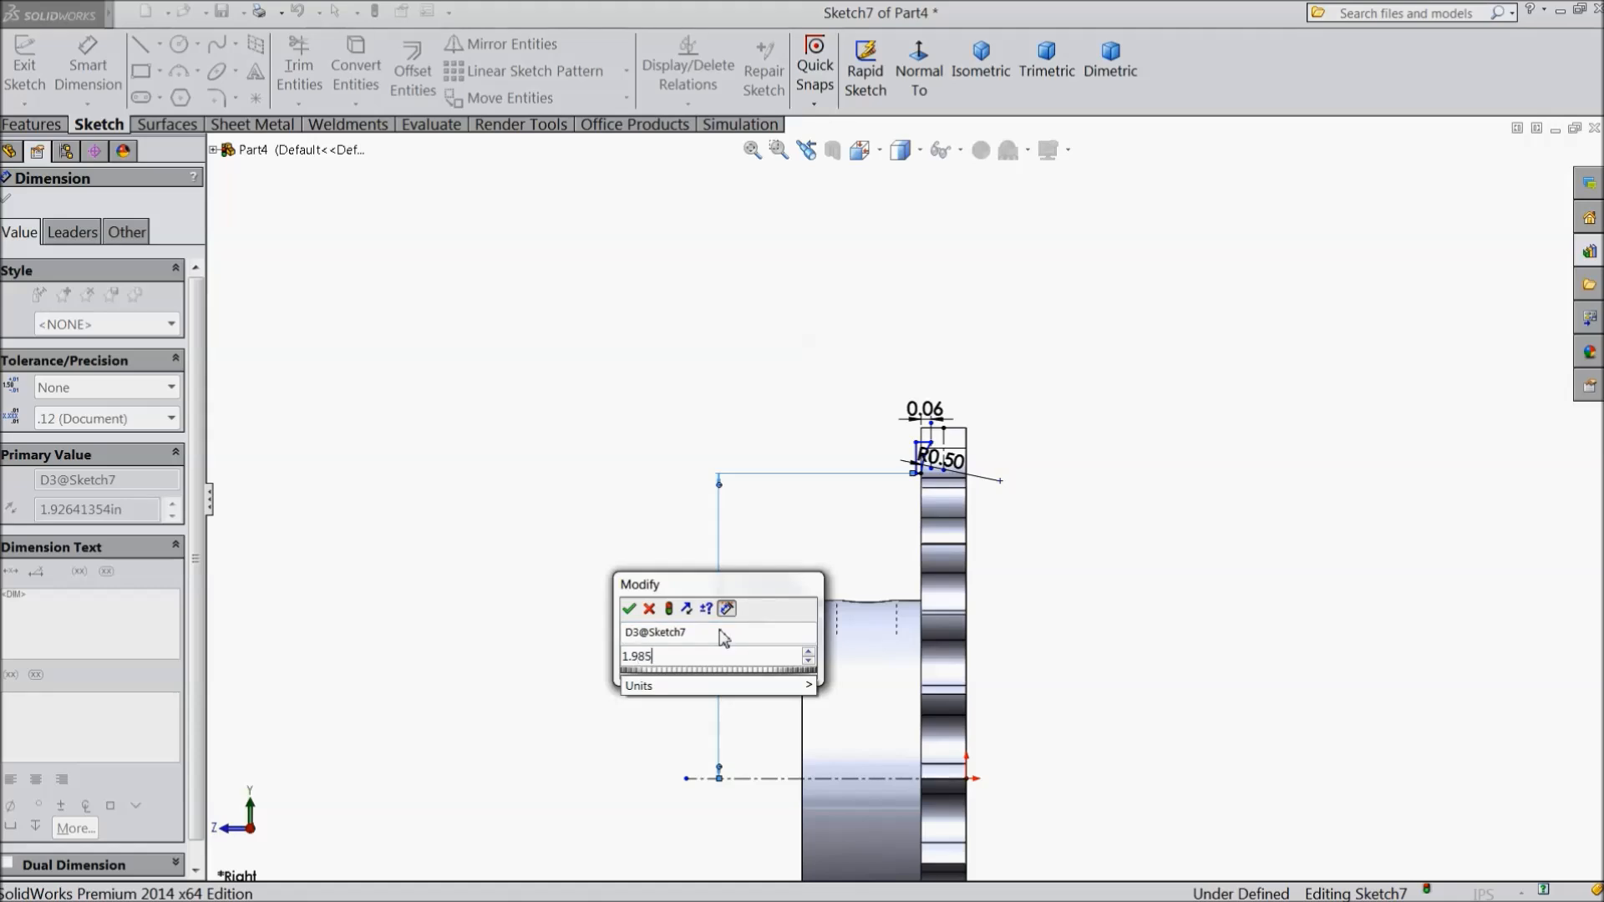
{"action": "left_click", "coordinate": [629, 608]}
Dimension the profile's upper line from the horizontal centerline and set the distance to 2.24 in
{"action": "scroll", "coordinate": [896, 451], "scroll_direction": "down", "scroll_amount": 5}
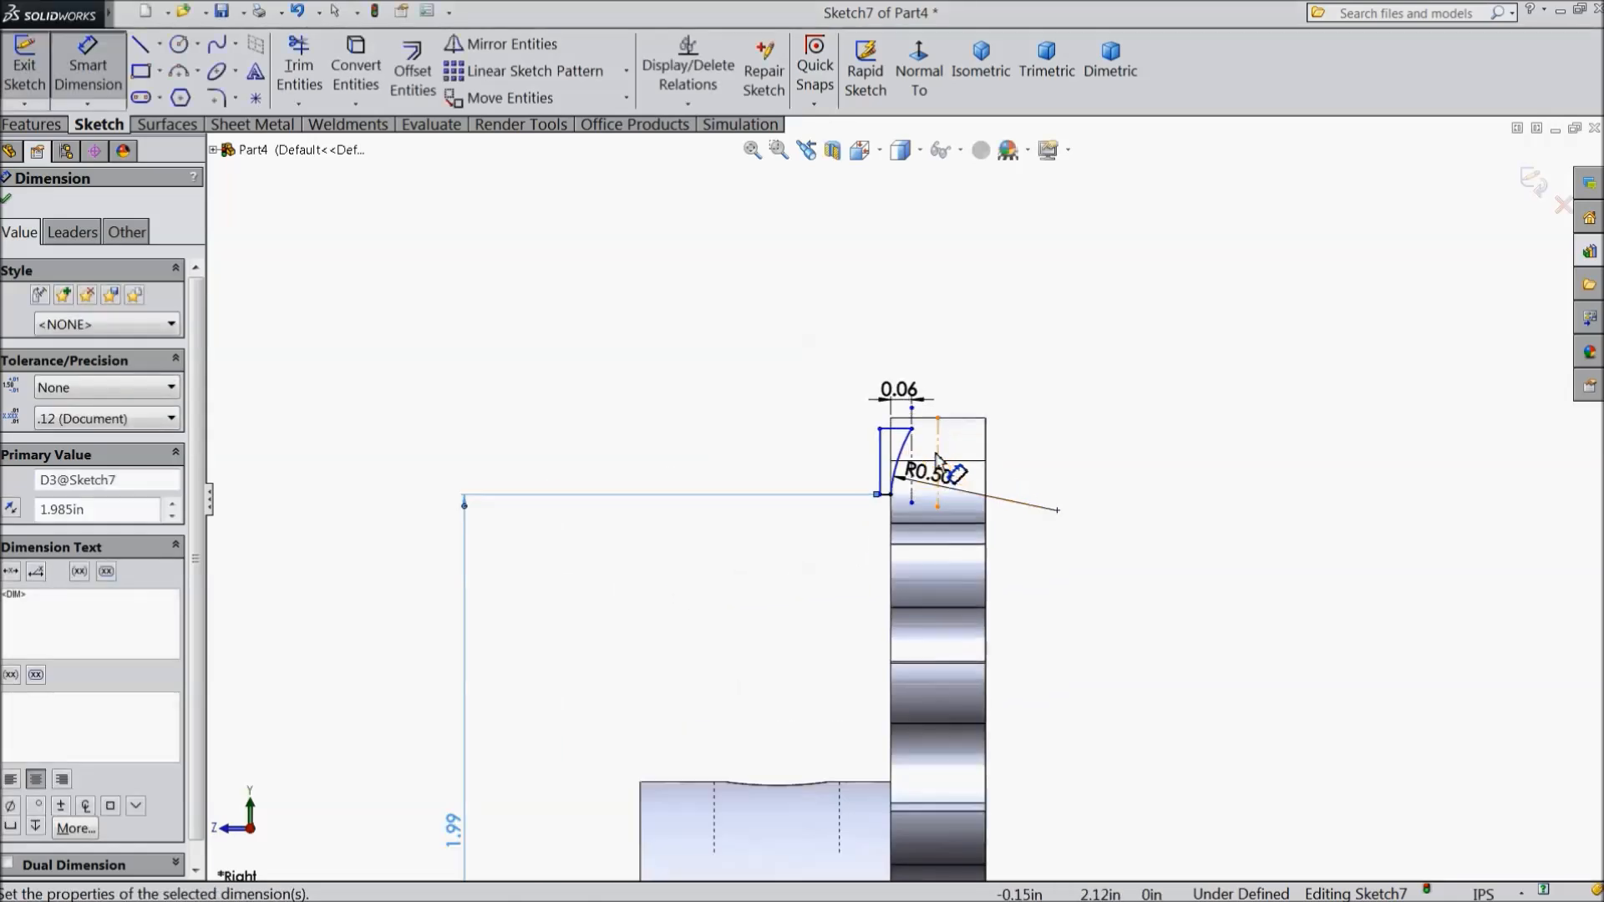
{"action": "left_click", "coordinate": [884, 453]}
{"action": "scroll", "coordinate": [902, 502], "scroll_direction": "up", "scroll_amount": 6}
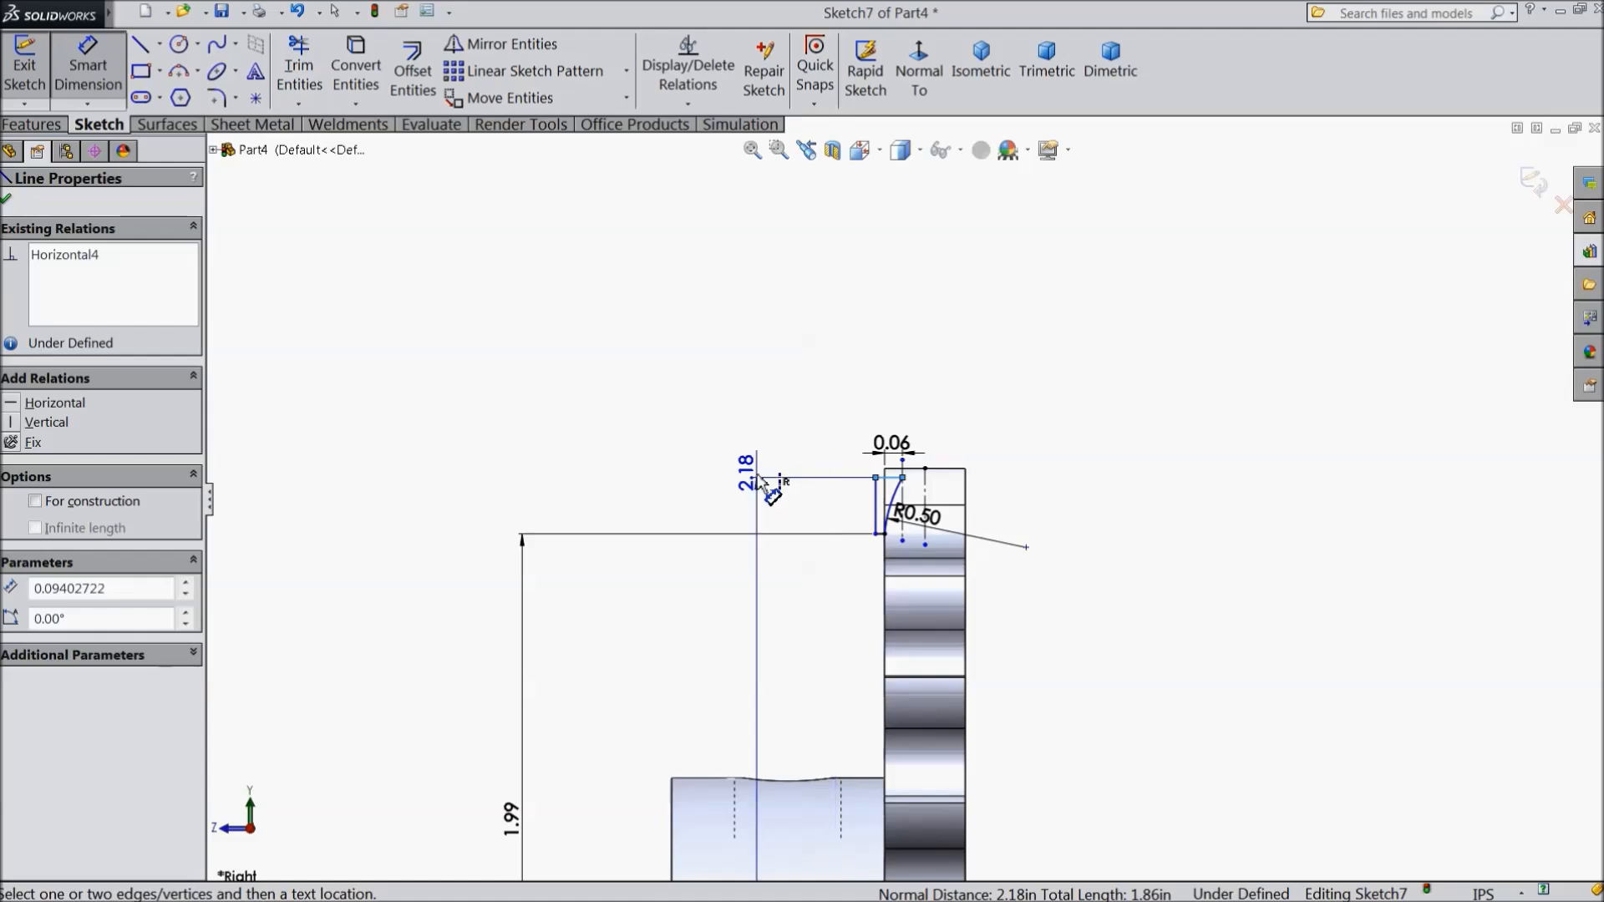
{"action": "left_click", "coordinate": [576, 669]}
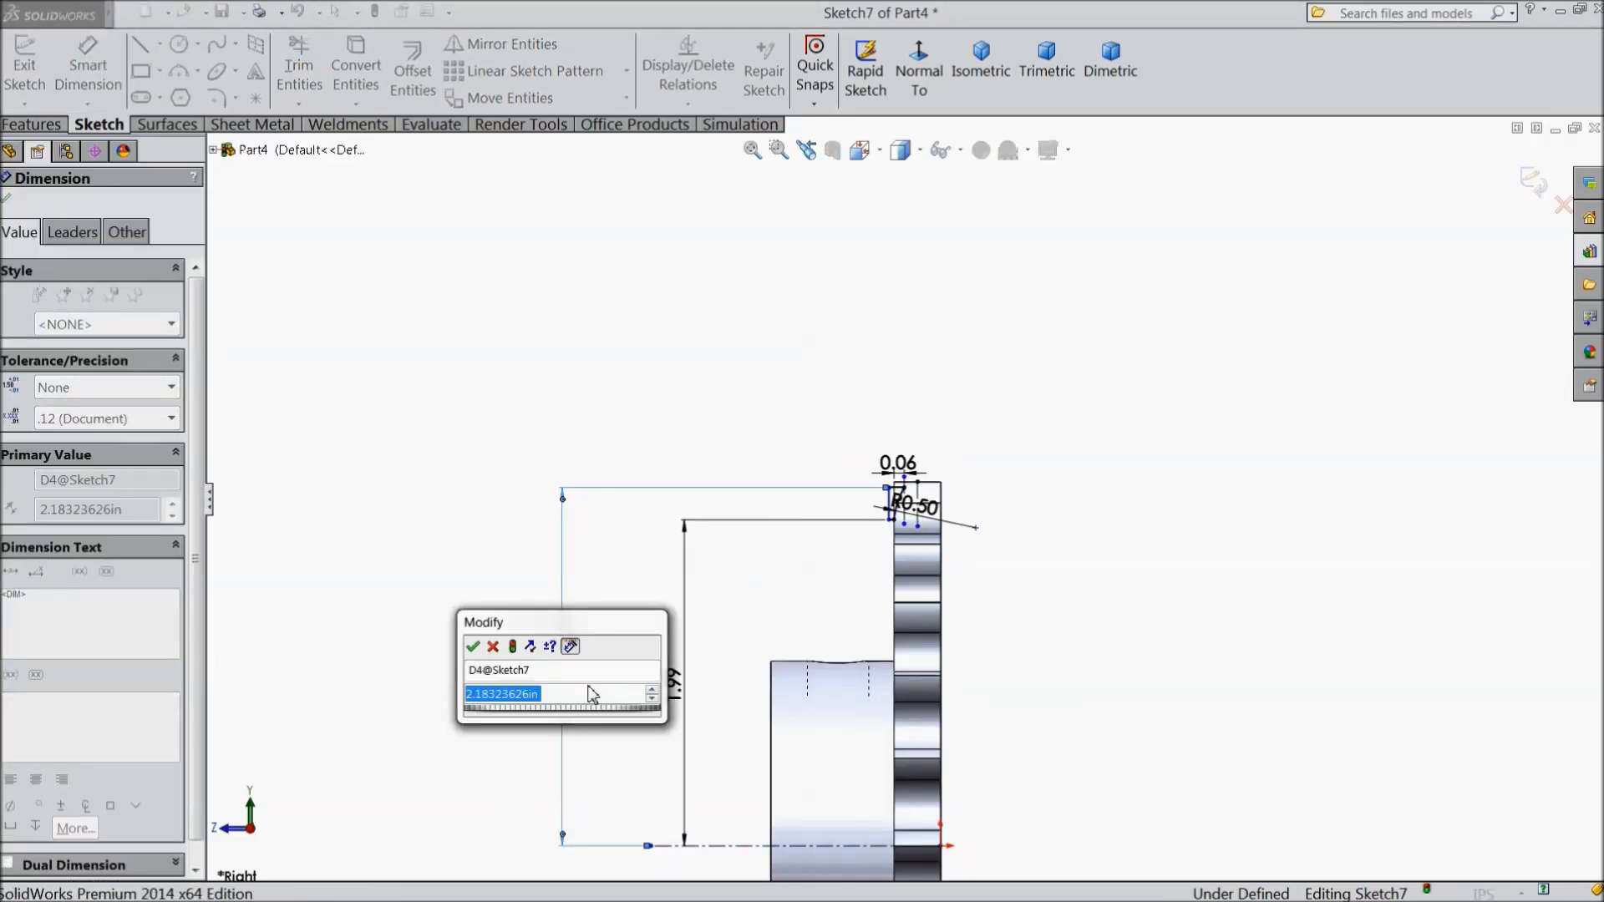
{"action": "type", "text": "2.24"}
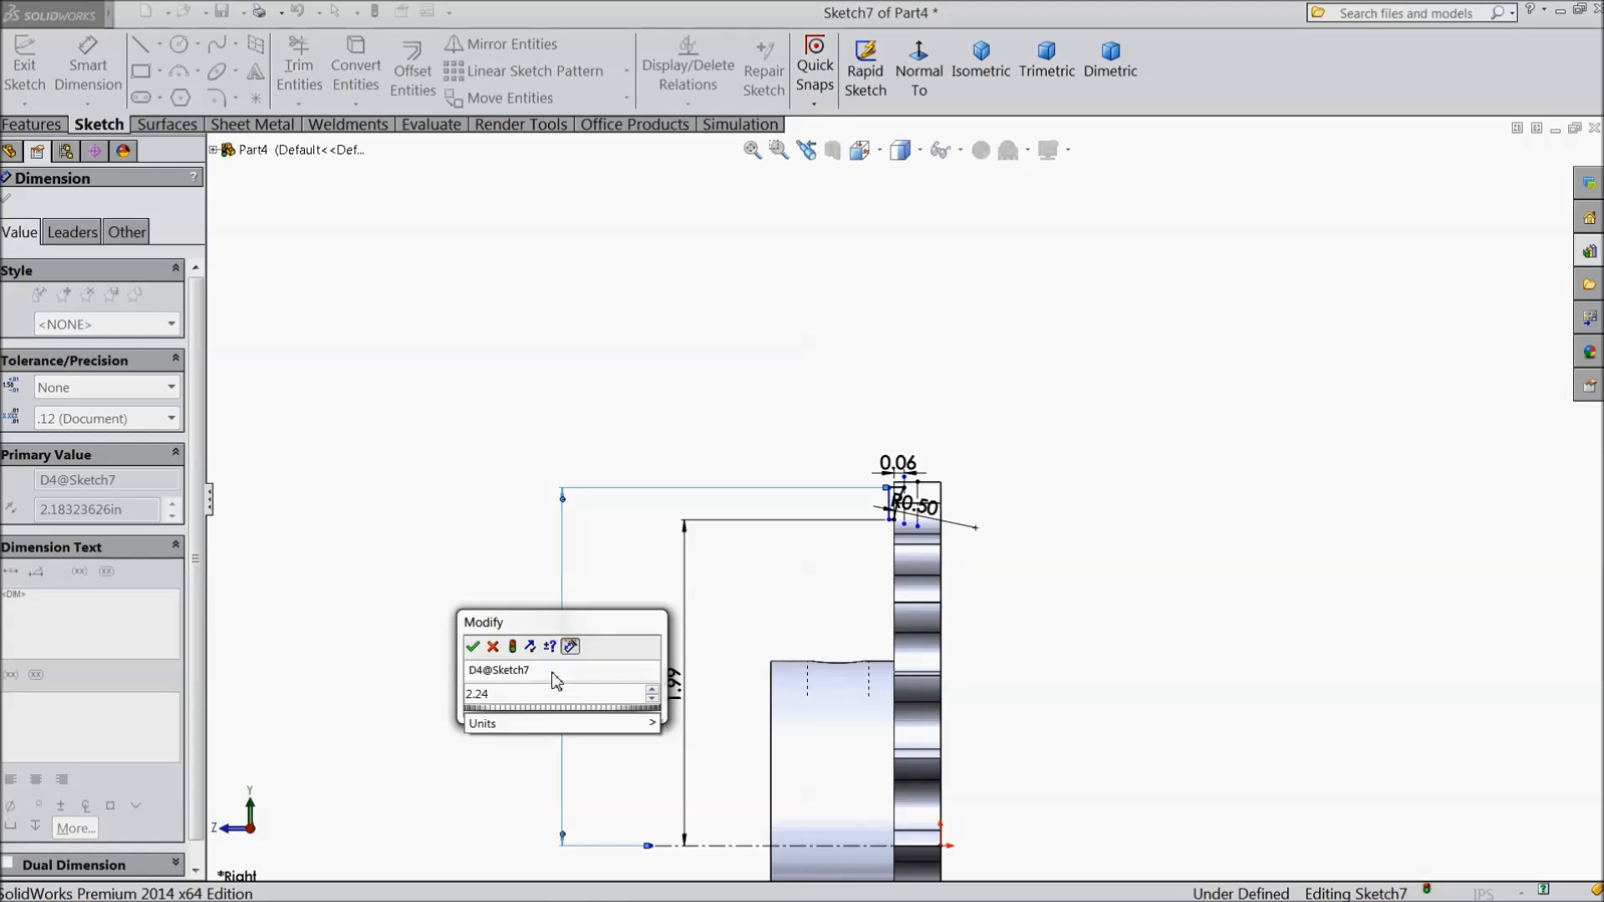
{"action": "left_click", "coordinate": [473, 647]}
{"action": "scroll", "coordinate": [903, 522], "scroll_direction": "down", "scroll_amount": 4}
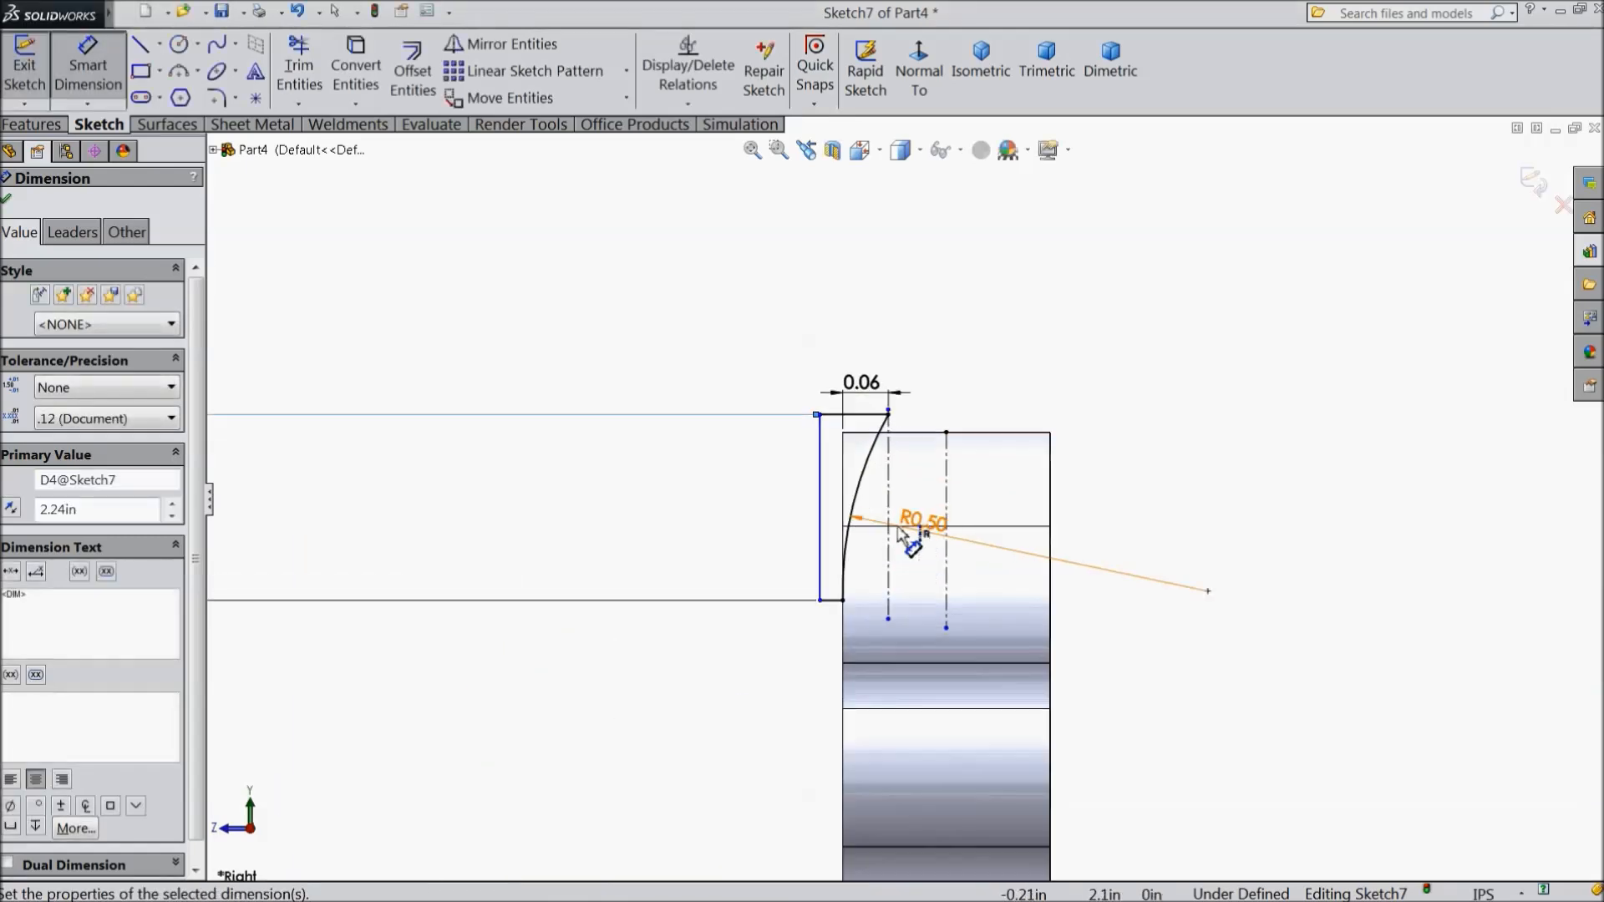
{"action": "left_click", "coordinate": [7, 202]}
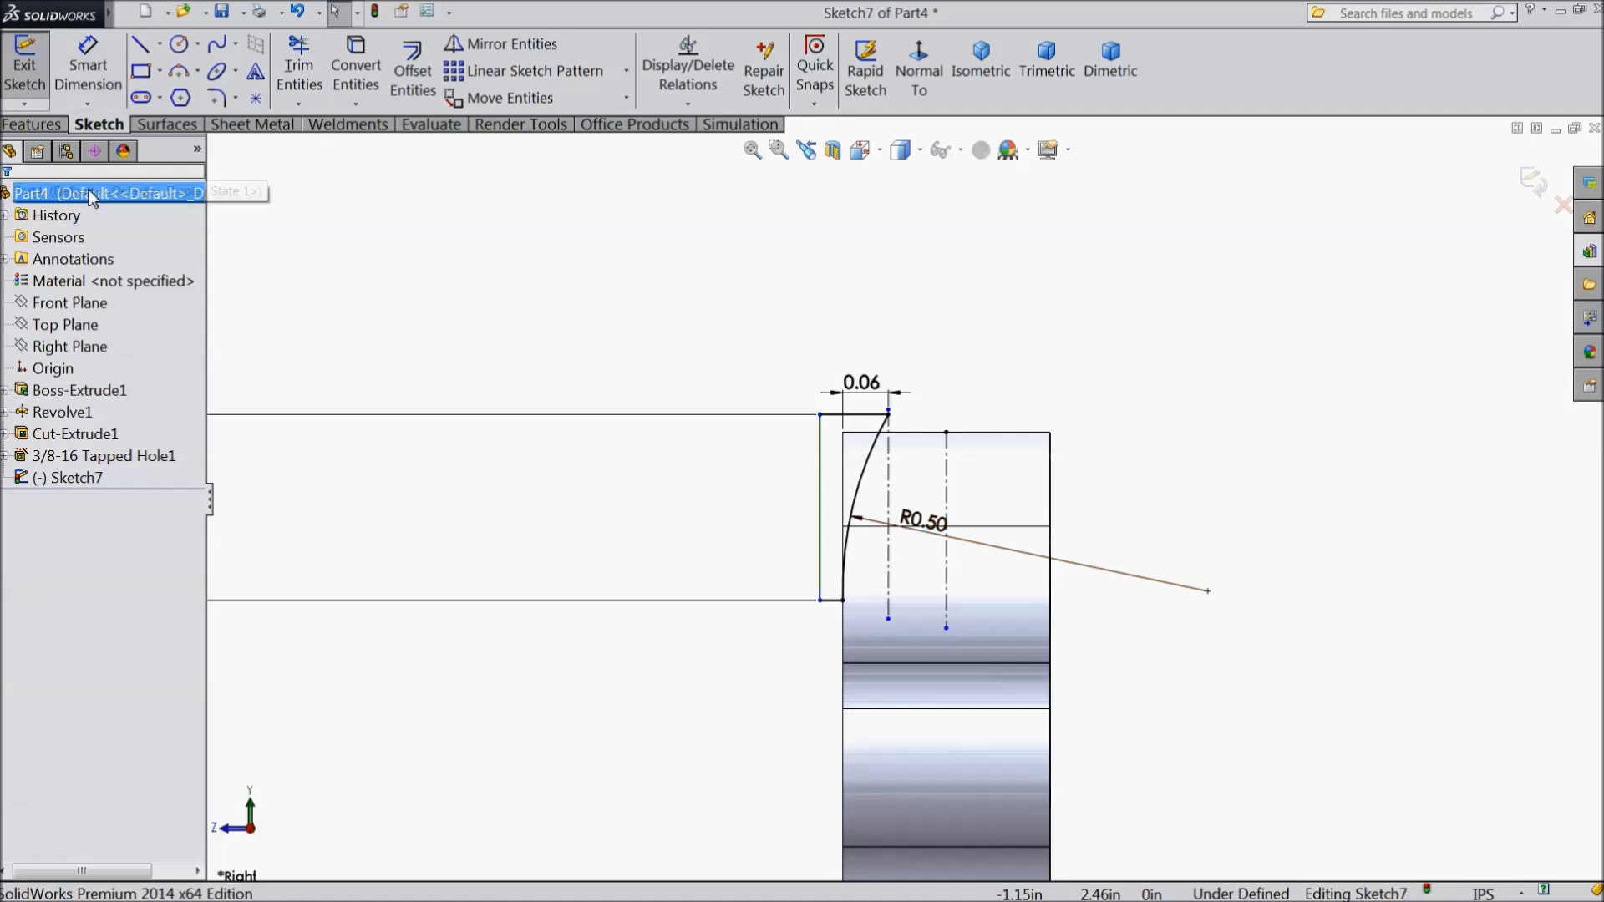
Mirror the profile's arc and three lines about the vertical centerline in the middle of the sprocket's thickness, keeping the originals
{"action": "left_click", "coordinate": [506, 44]}
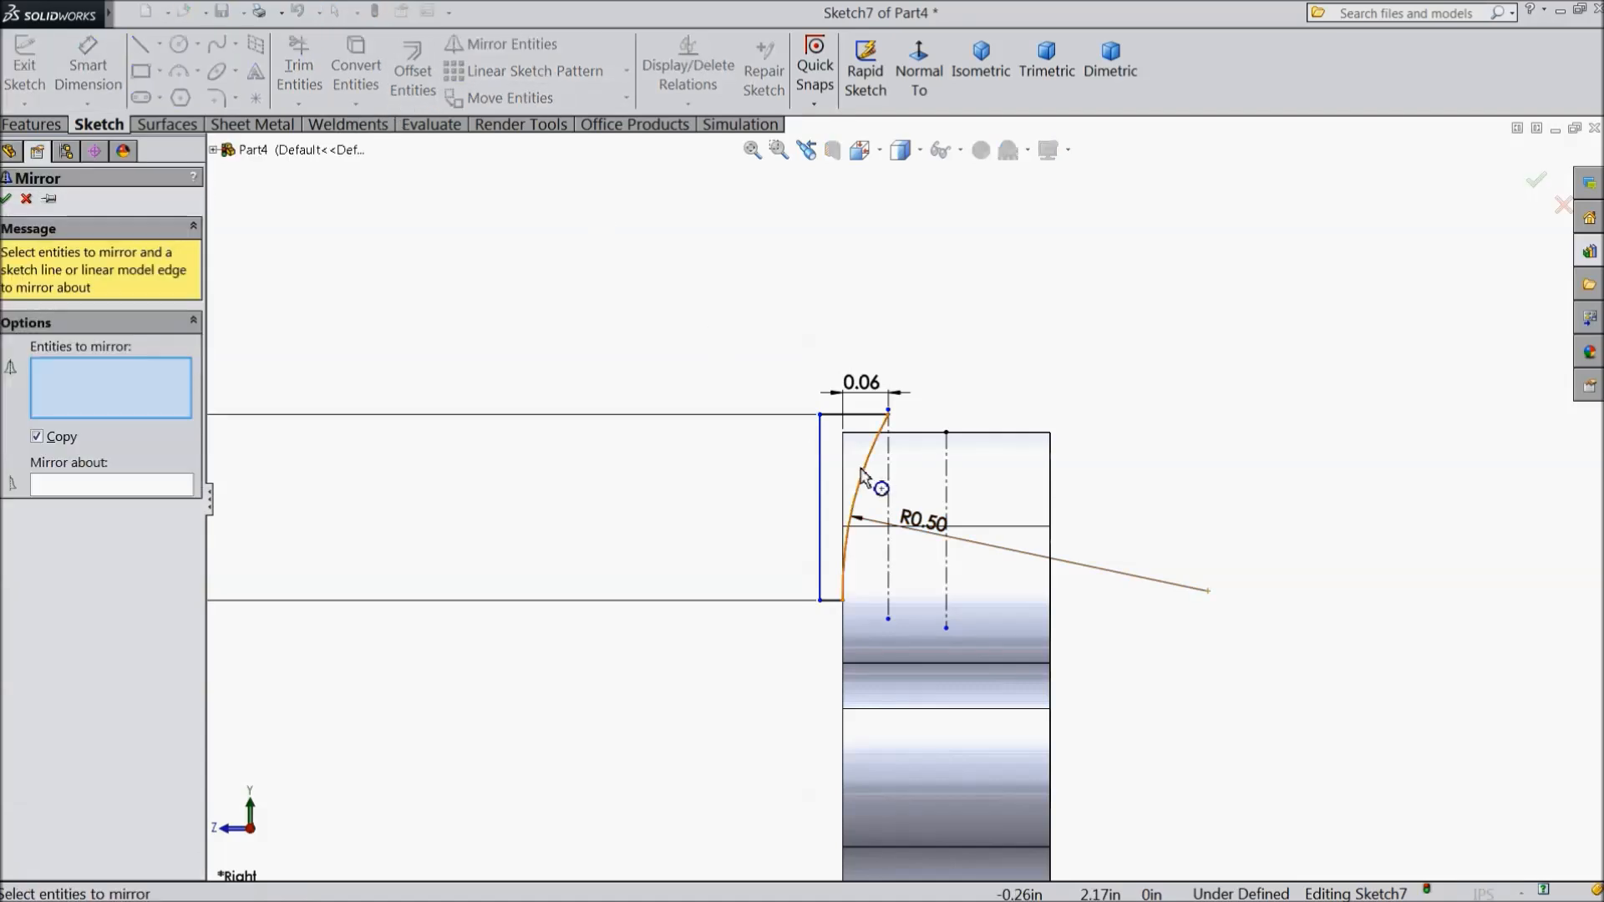
{"action": "left_click", "coordinate": [864, 477]}
{"action": "left_click", "coordinate": [860, 415]}
{"action": "left_click", "coordinate": [820, 456]}
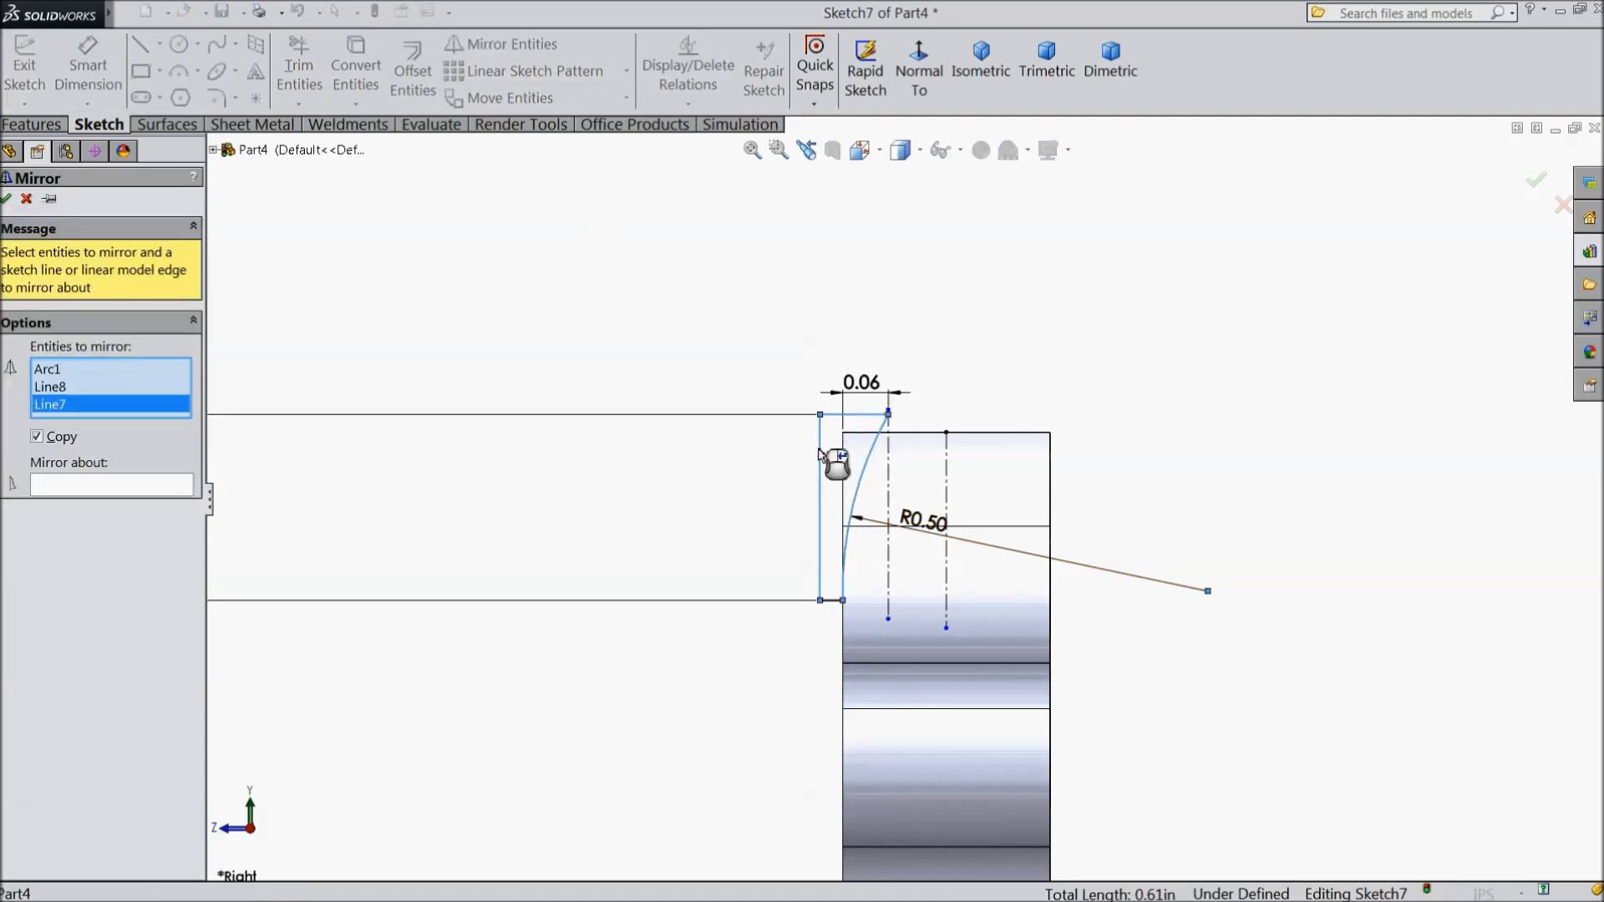
{"action": "left_click", "coordinate": [836, 601]}
{"action": "left_click", "coordinate": [170, 485]}
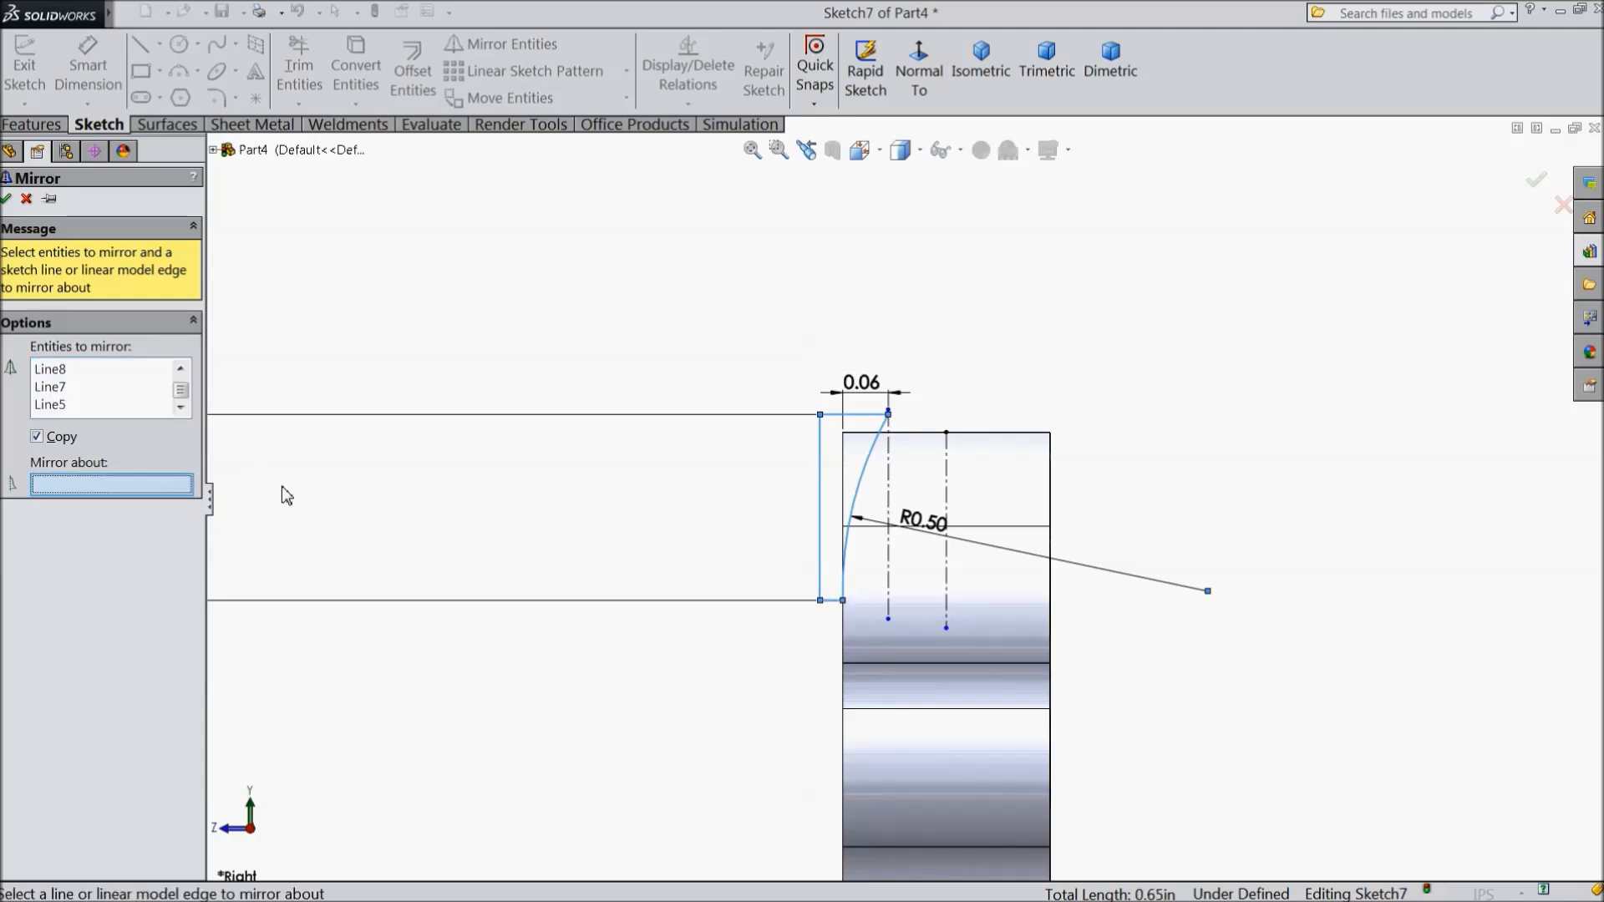
{"action": "left_click", "coordinate": [947, 489]}
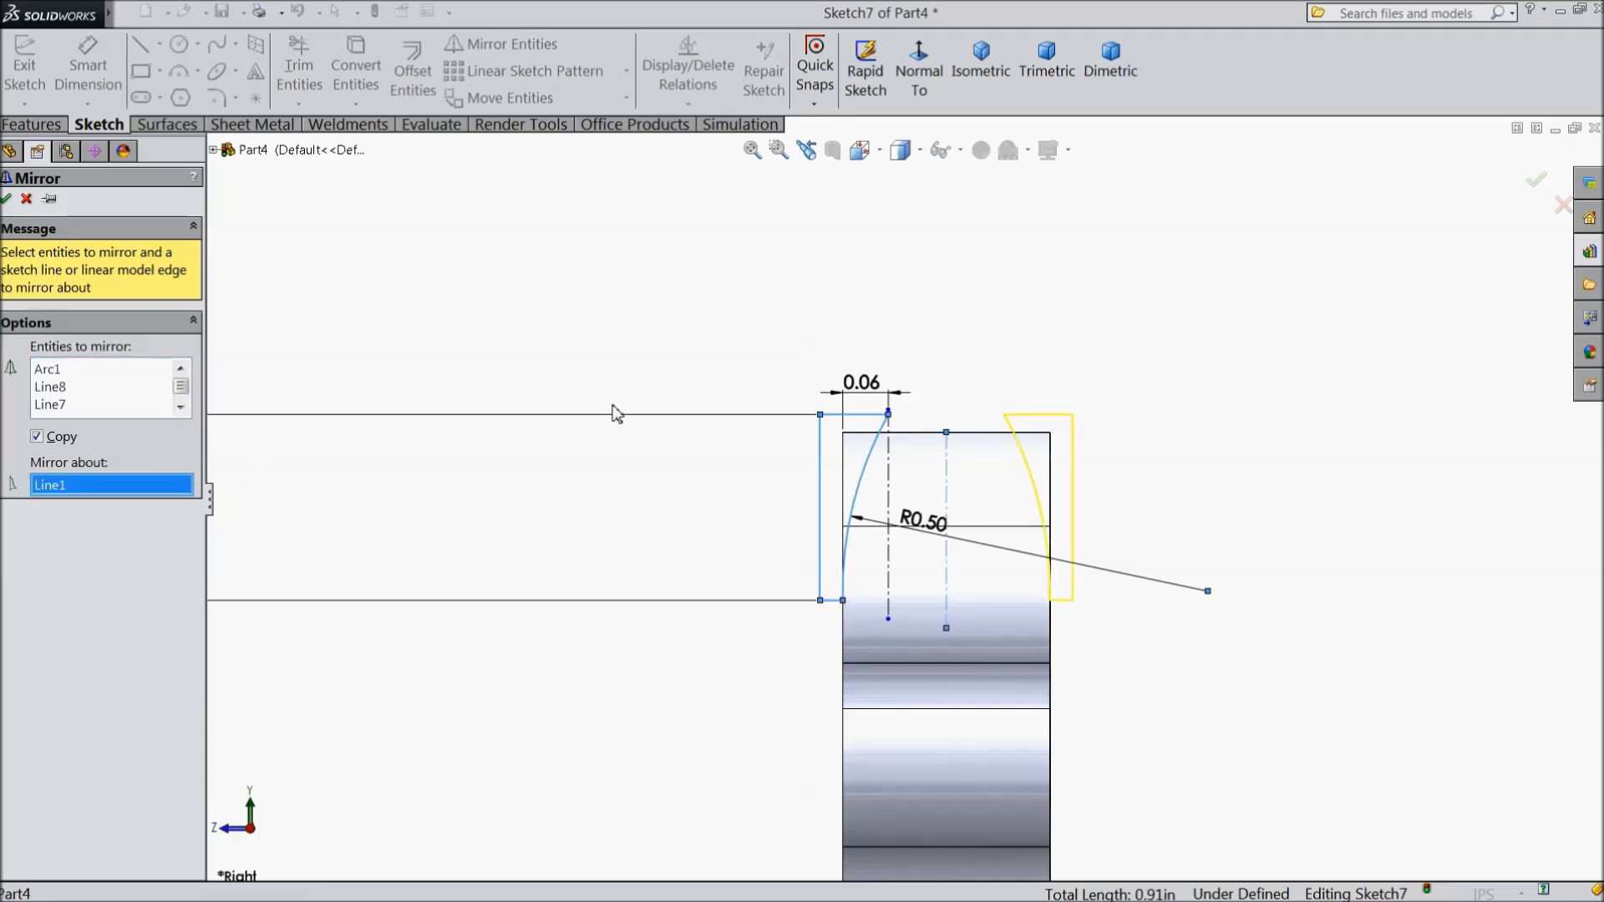
{"action": "left_click", "coordinate": [5, 199]}
Make a 360° revolved cut of both tooth-relief profiles around the horizontal centerline
{"action": "left_click", "coordinate": [32, 123]}
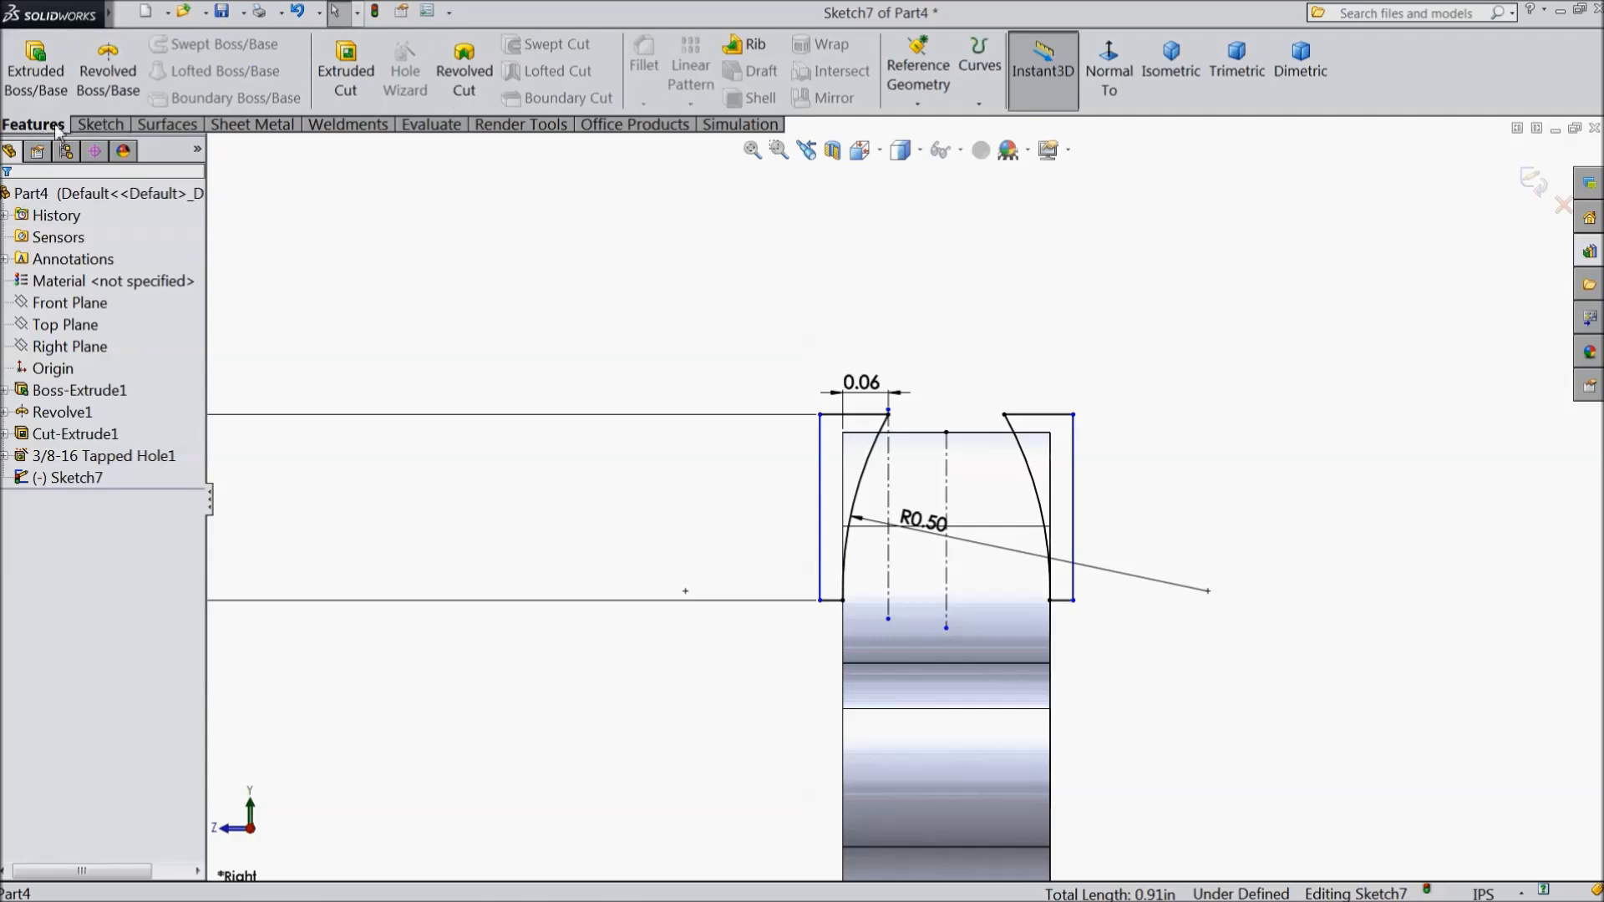
{"action": "left_click", "coordinate": [464, 74]}
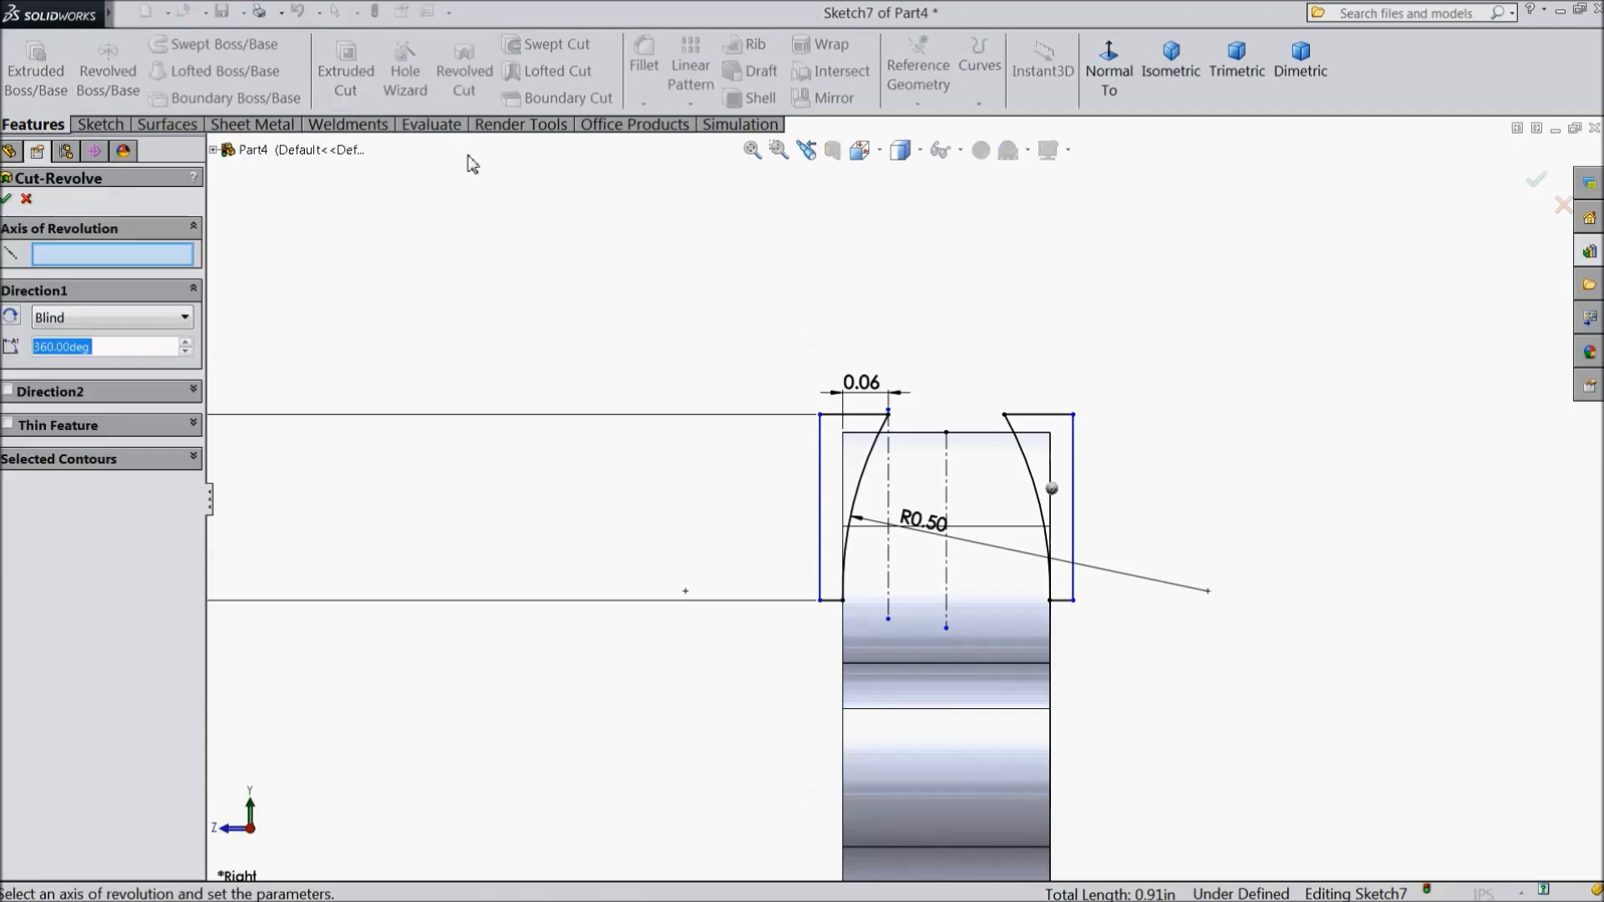
{"action": "scroll", "coordinate": [329, 454], "scroll_direction": "down", "scroll_amount": 6}
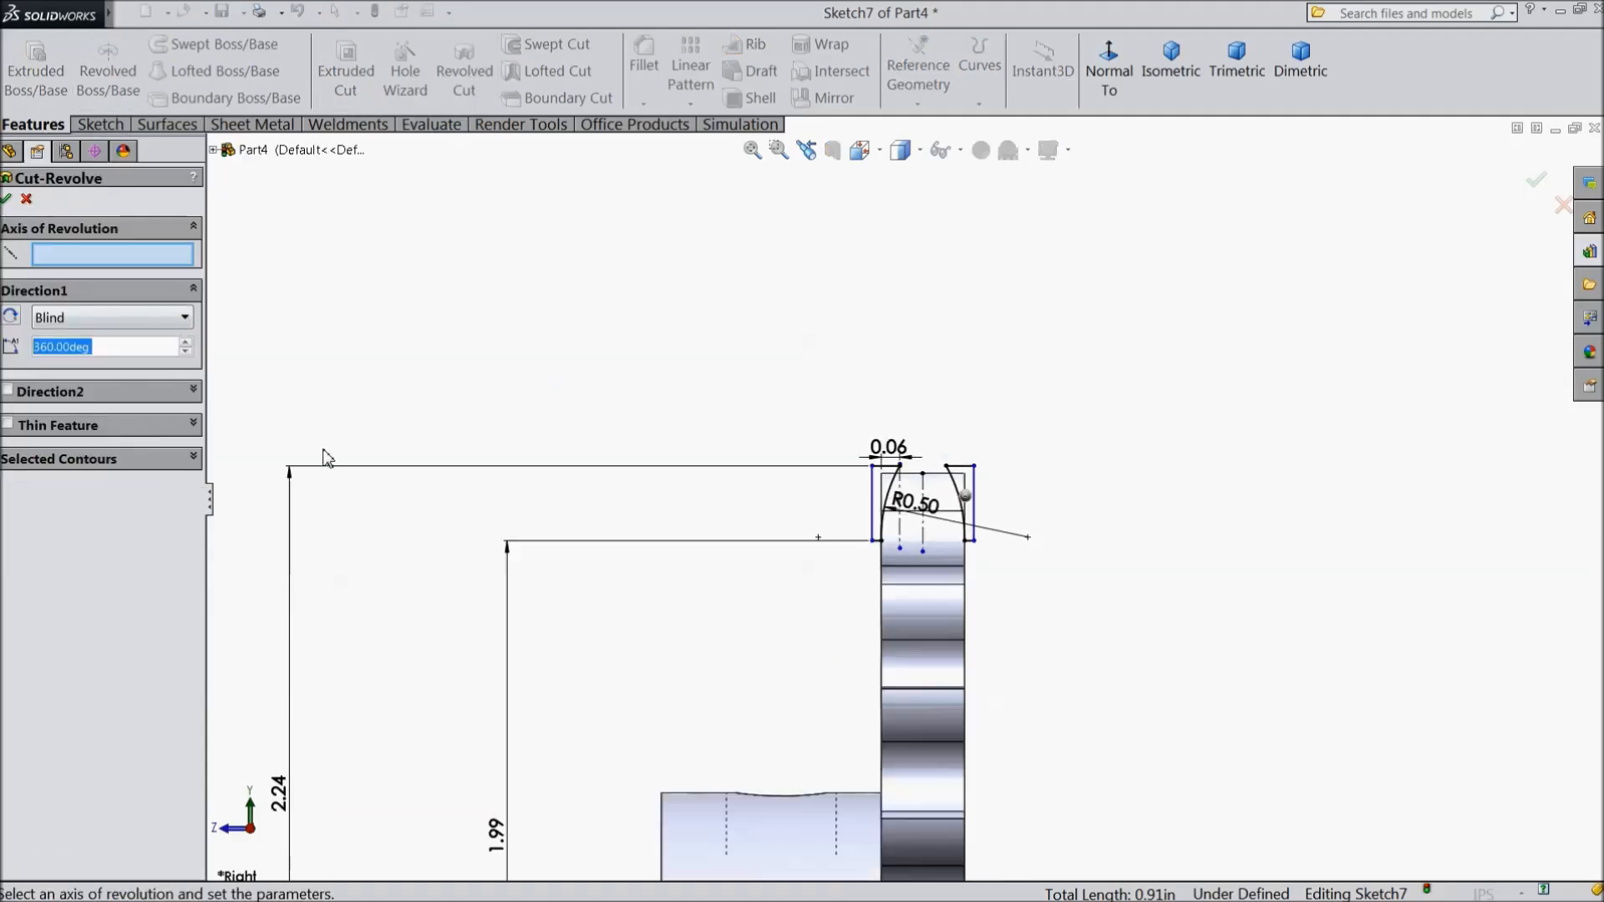
{"action": "scroll", "coordinate": [816, 668], "scroll_direction": "down", "scroll_amount": 2}
{"action": "scroll", "coordinate": [995, 623], "scroll_direction": "up", "scroll_amount": 3}
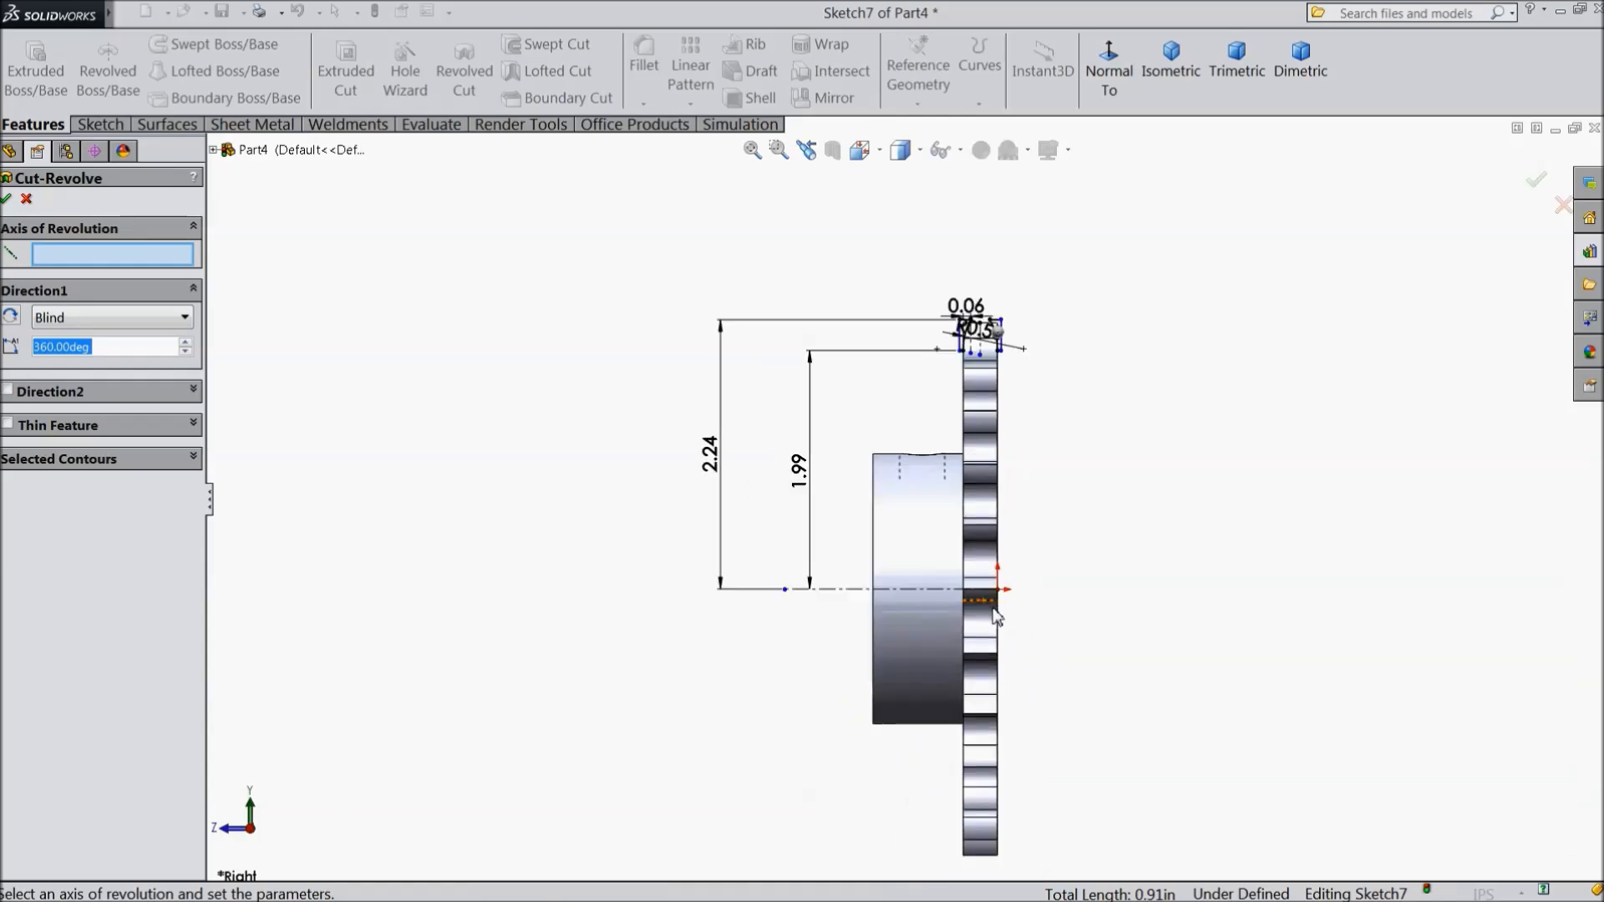
{"action": "left_click", "coordinate": [801, 585]}
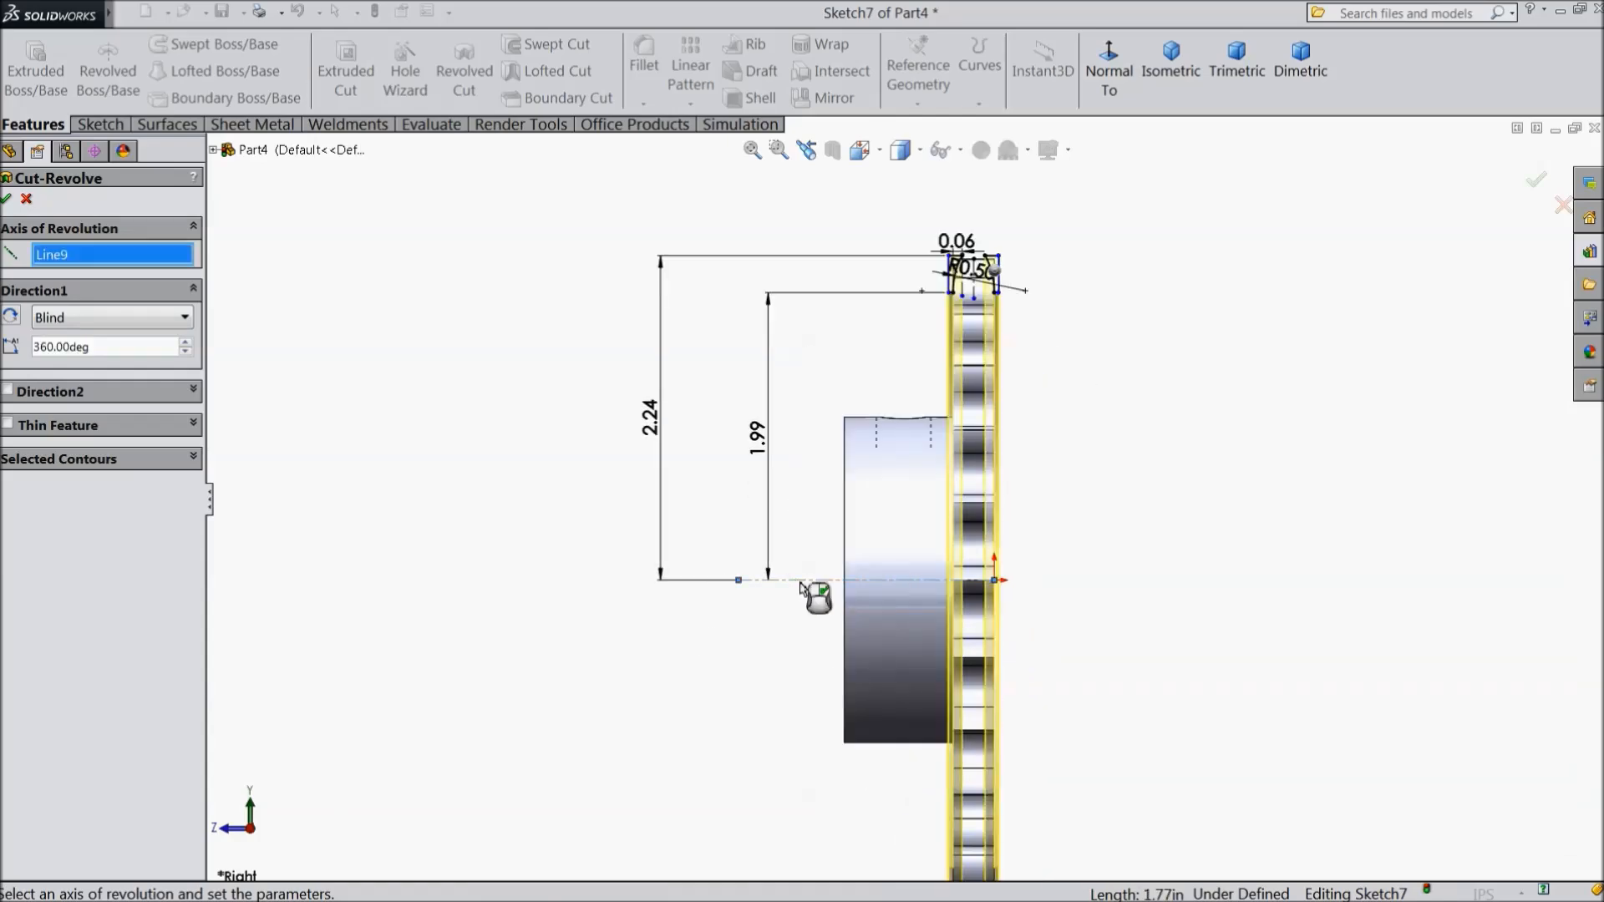
{"action": "middle_click_drag", "start_coordinate": [577, 547], "coordinate": [613, 616]}
{"action": "middle_click_drag", "start_coordinate": [1174, 557], "coordinate": [1125, 547], "text": "ctrl"}
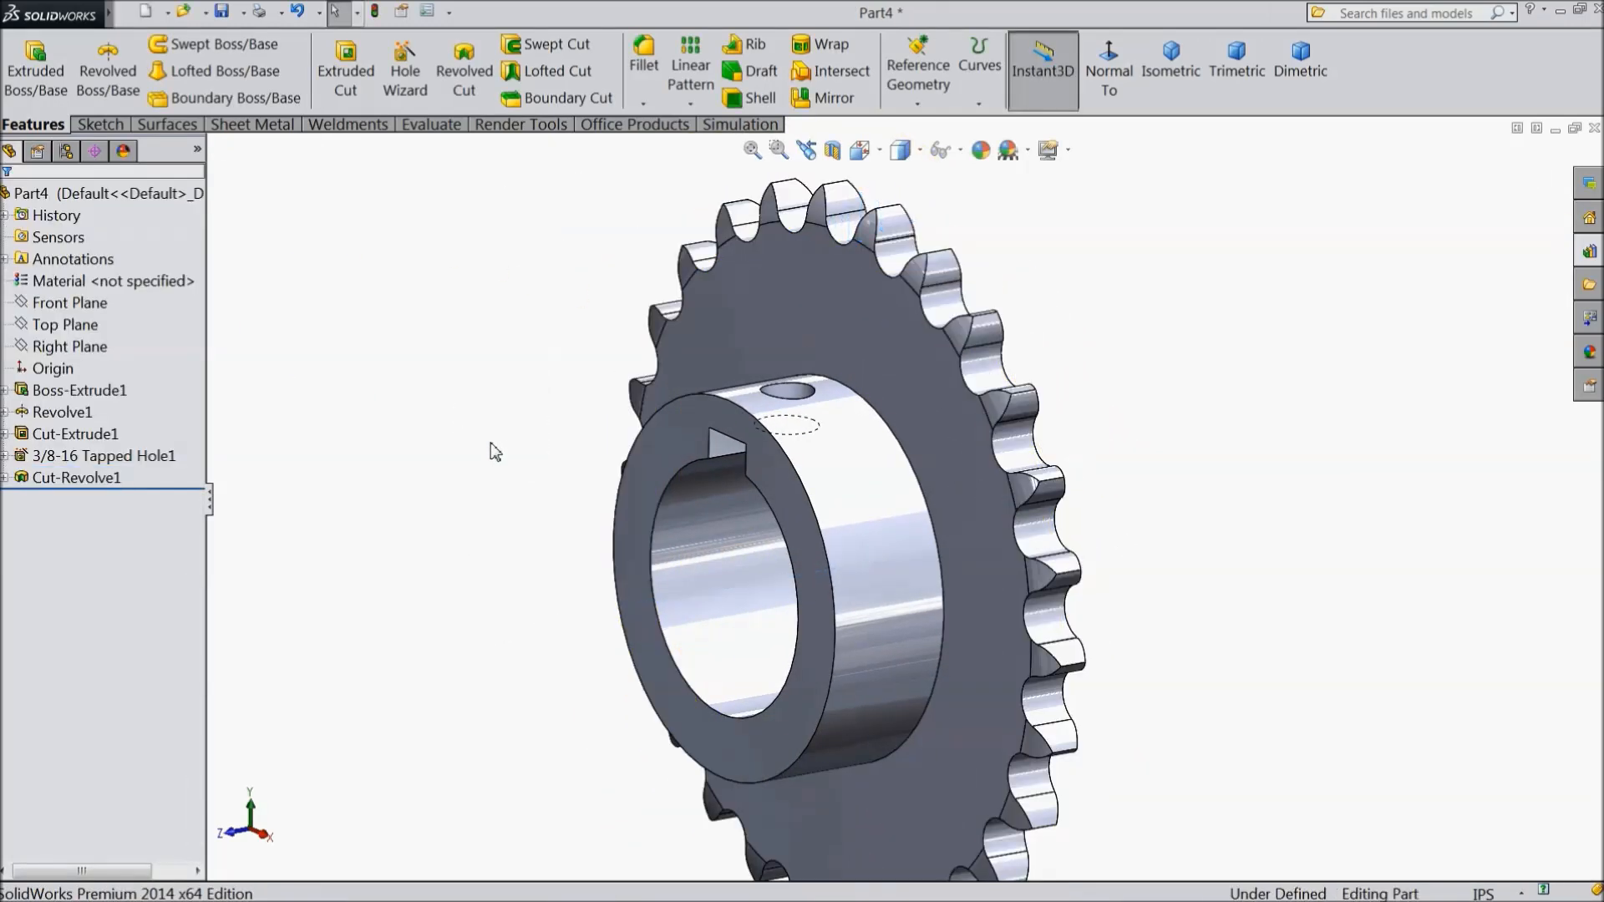
Assign Plain Carbon Steel as the part's material
{"action": "middle_click_drag", "start_coordinate": [494, 424], "coordinate": [507, 388]}
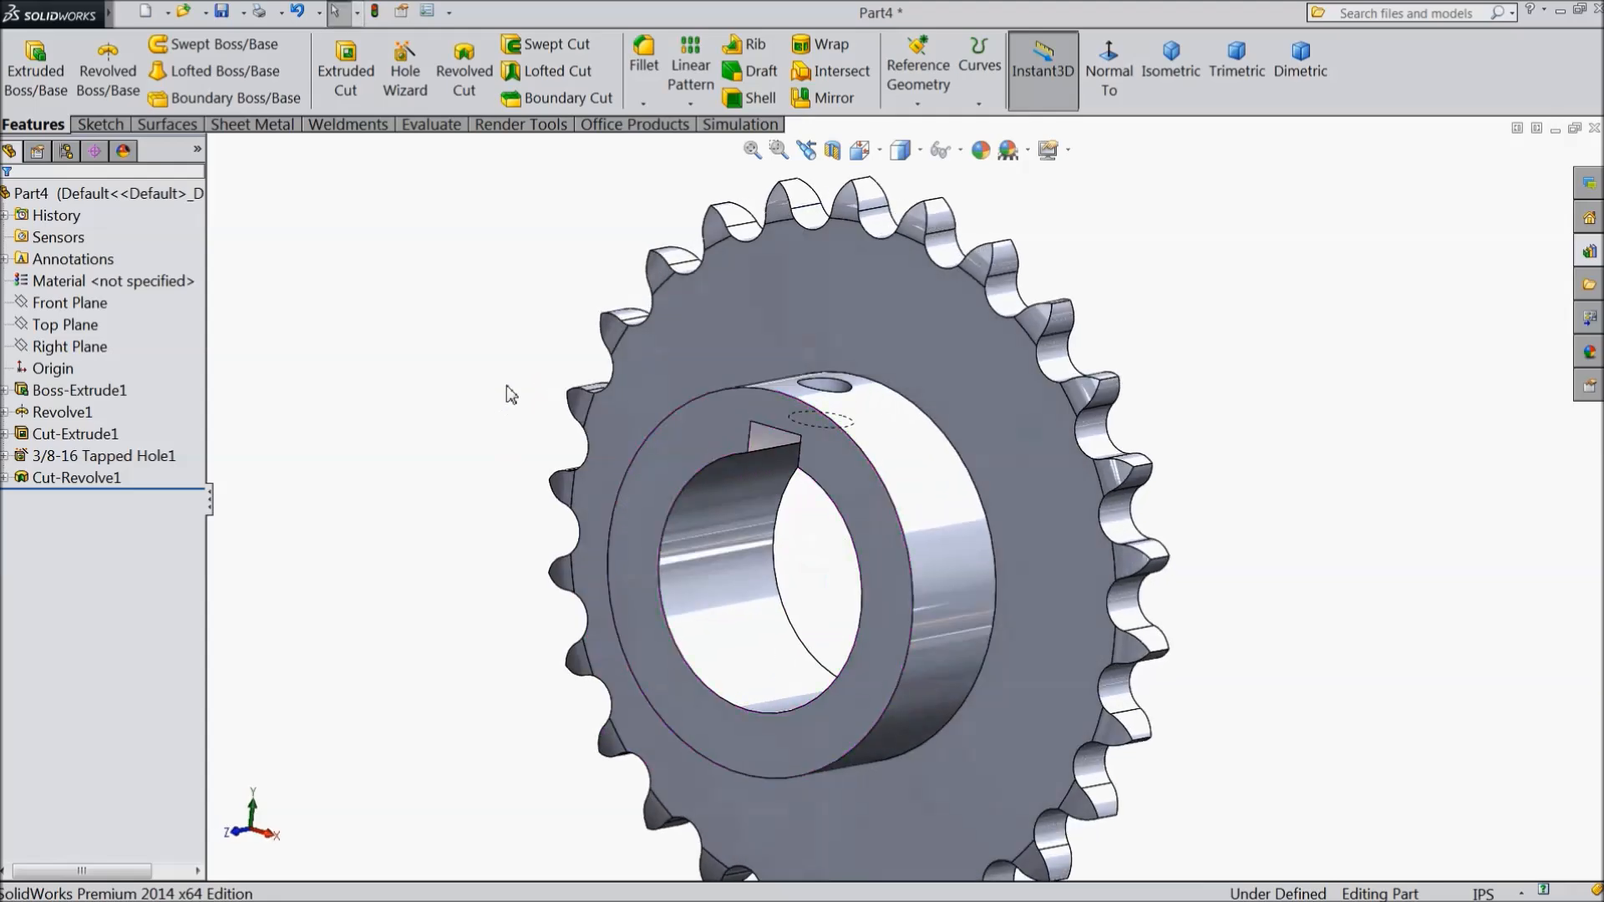
{"action": "right_click", "coordinate": [142, 289]}
{"action": "left_click", "coordinate": [191, 301]}
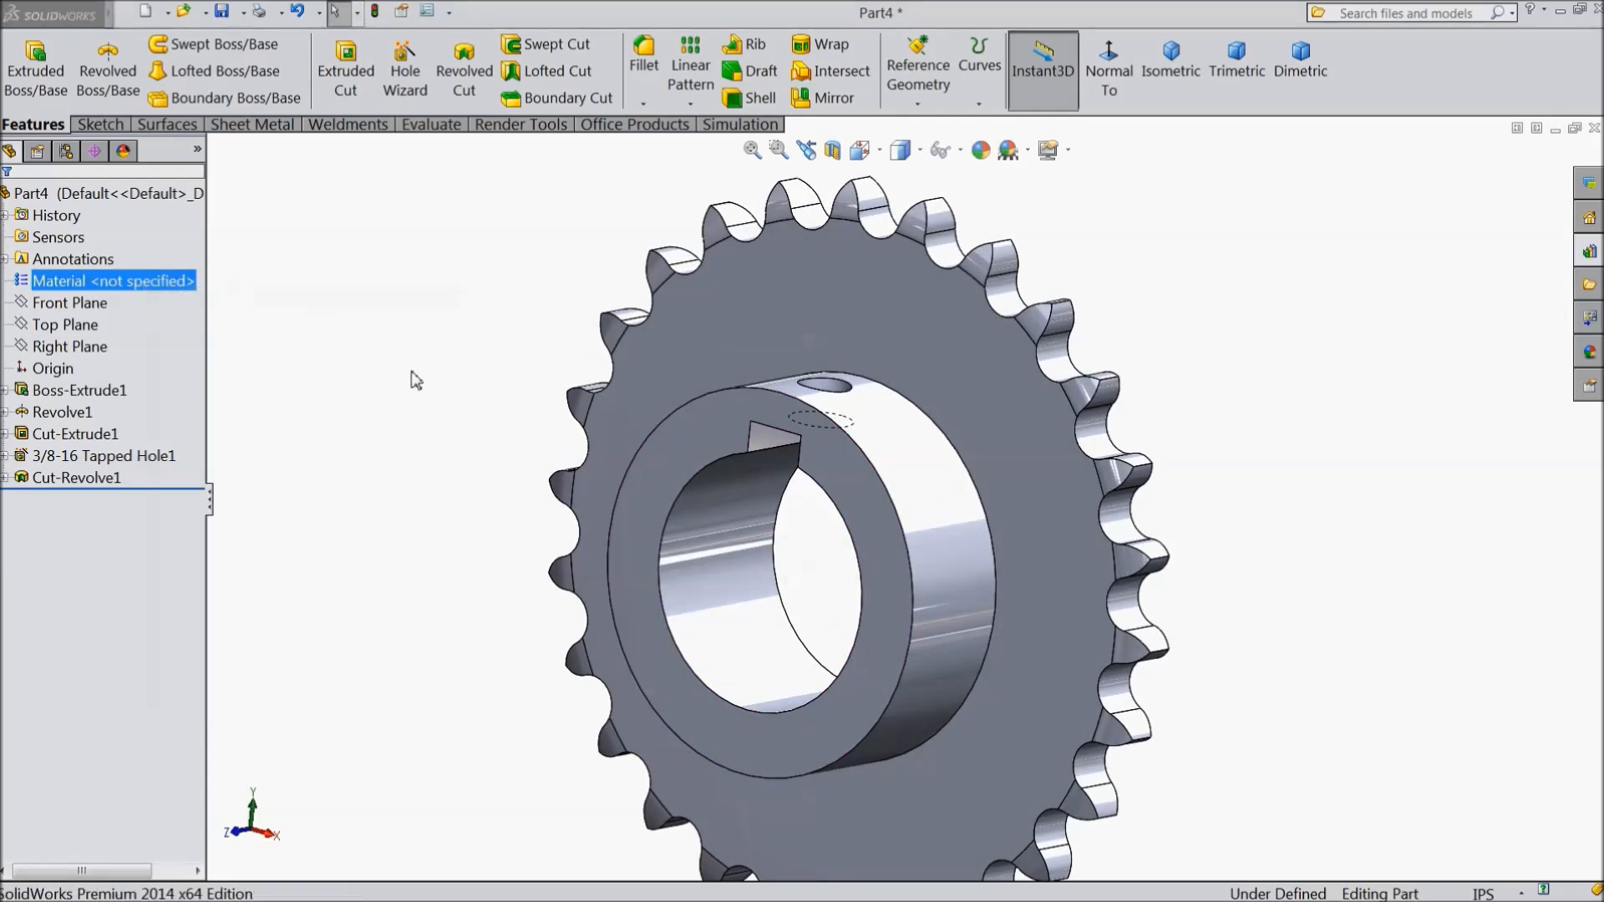
{"action": "left_click", "coordinate": [533, 690]}
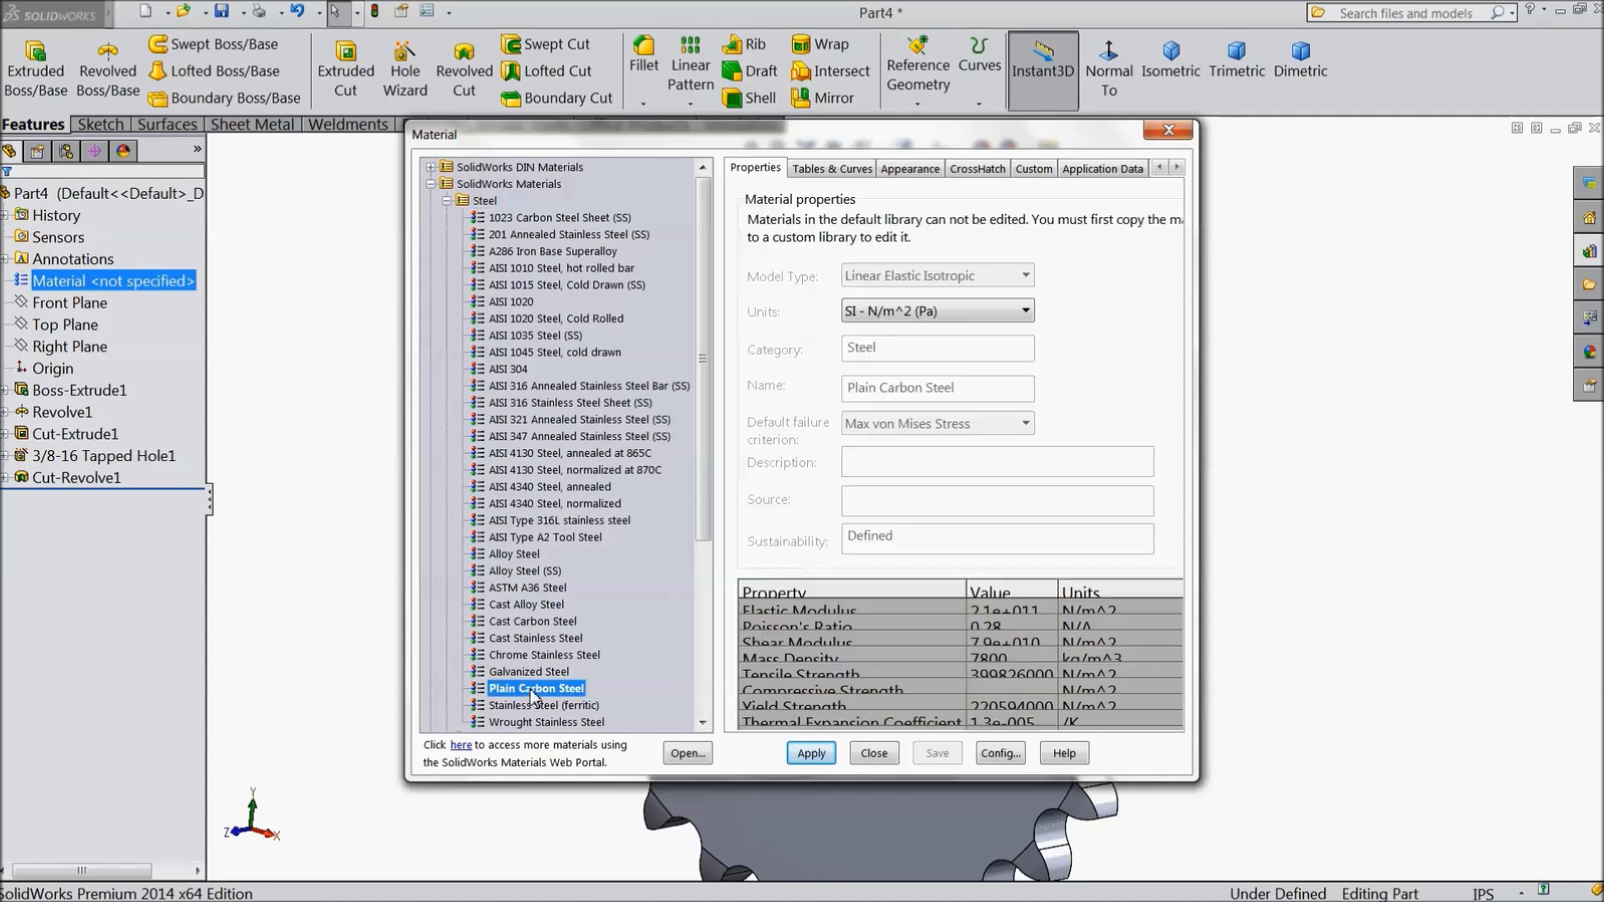
{"action": "left_click", "coordinate": [811, 755]}
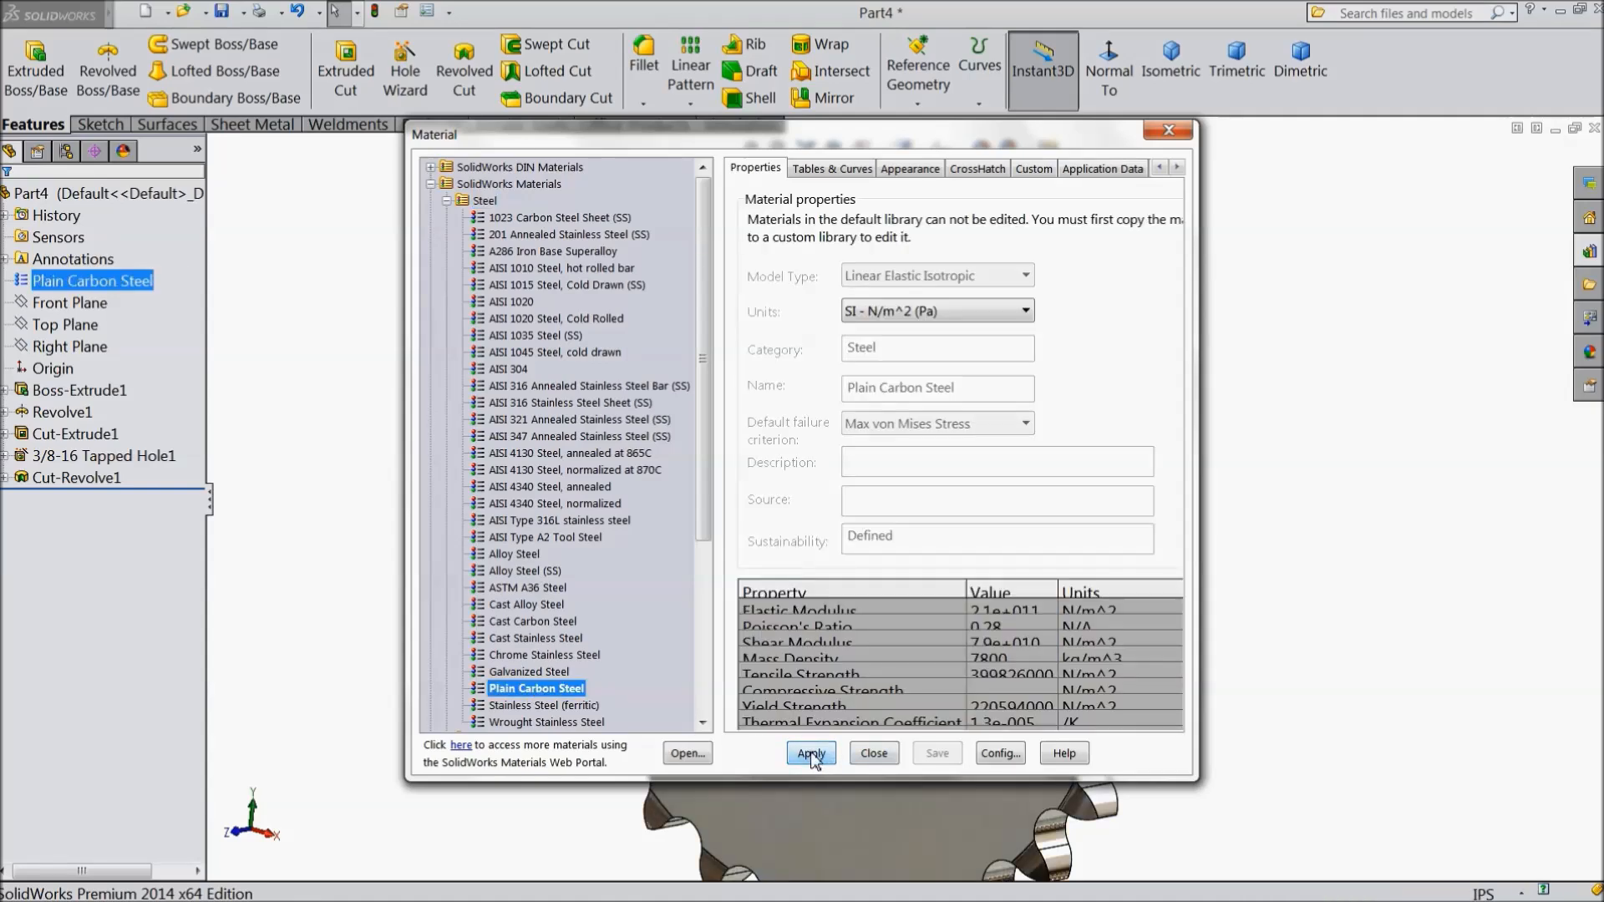
{"action": "left_click", "coordinate": [875, 754]}
Chamfer the outer edge of the hub's end face by 1/16 in at 45°
{"action": "middle_click_drag", "start_coordinate": [476, 443], "coordinate": [1149, 573]}
{"action": "middle_click_drag", "start_coordinate": [1102, 513], "coordinate": [1061, 505]}
{"action": "scroll", "coordinate": [942, 531], "scroll_direction": "down", "scroll_amount": 1}
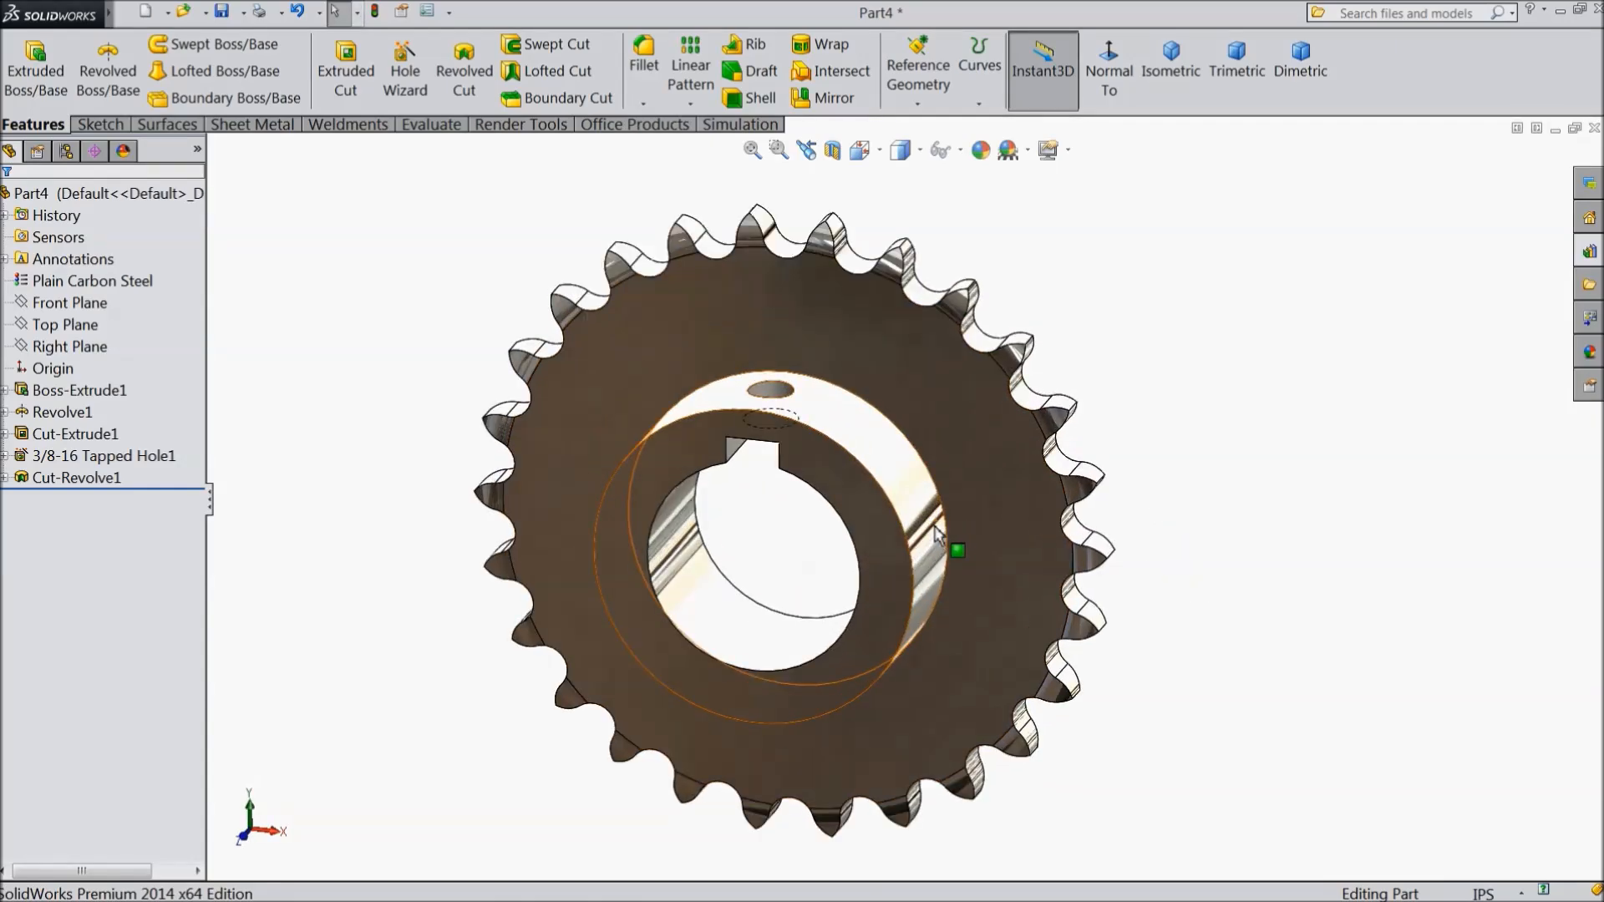
{"action": "left_click", "coordinate": [643, 103]}
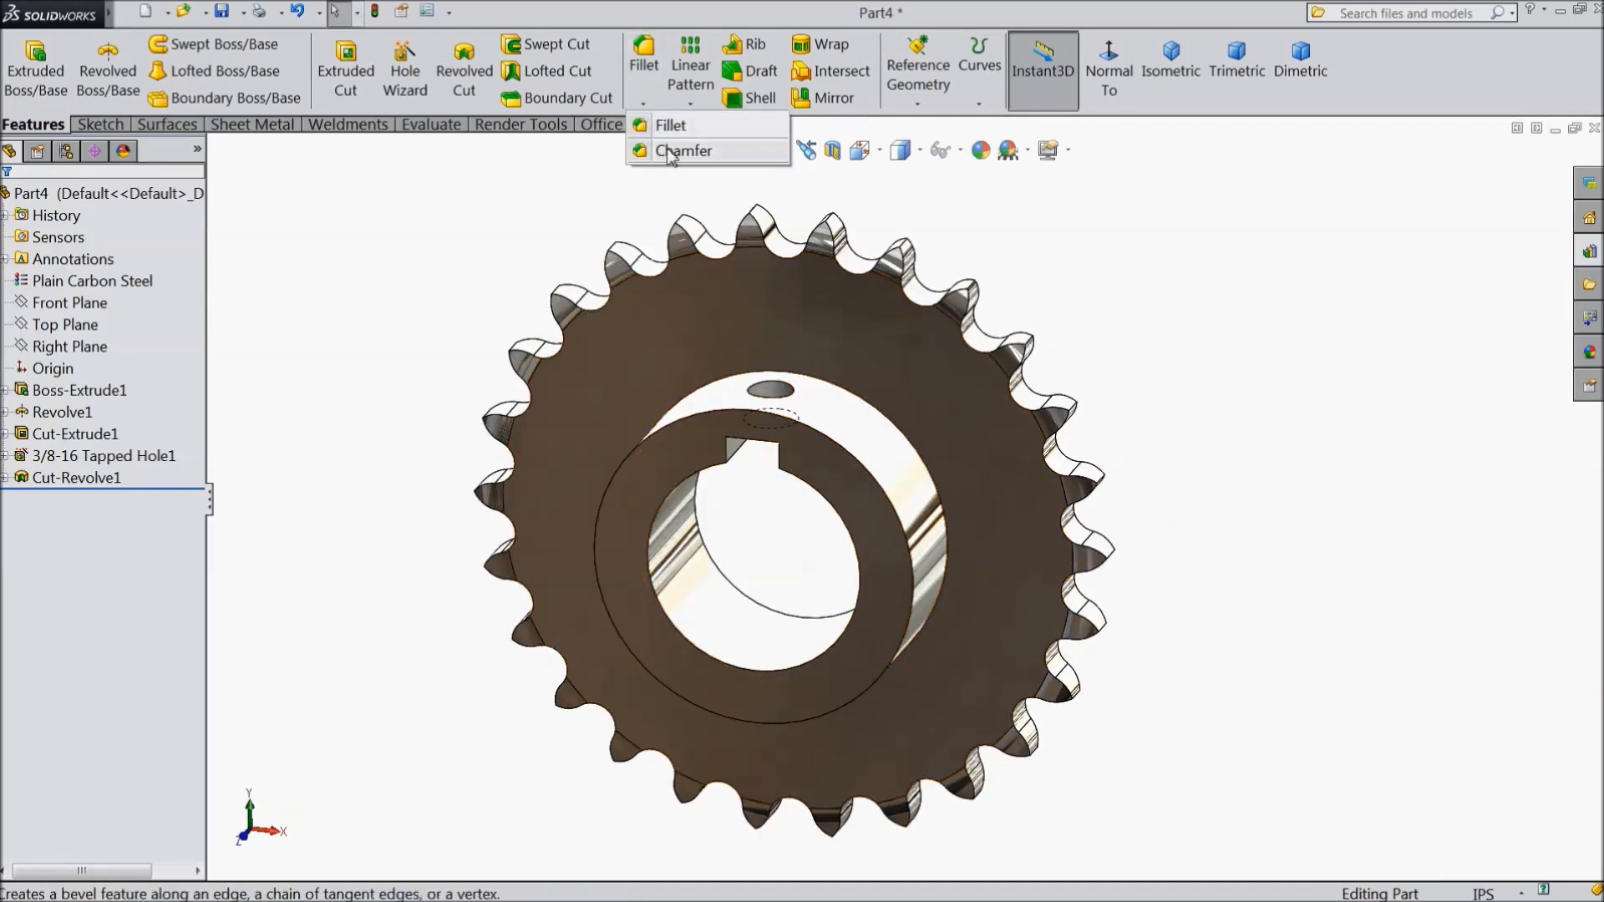
{"action": "left_click", "coordinate": [666, 147]}
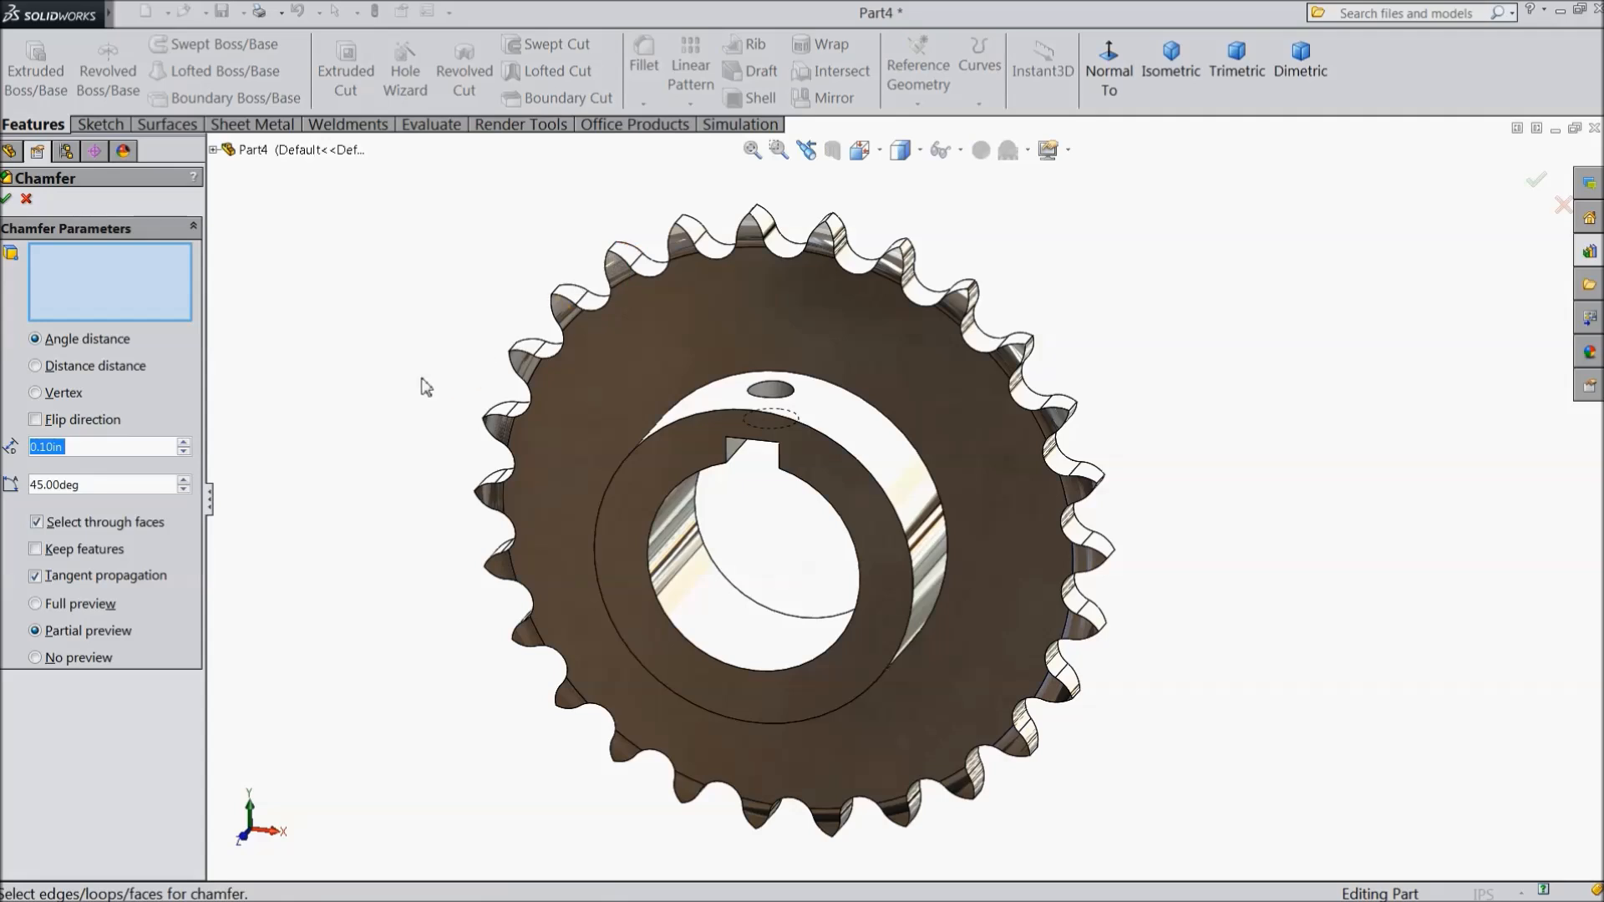
{"action": "type", "text": "1/16"}
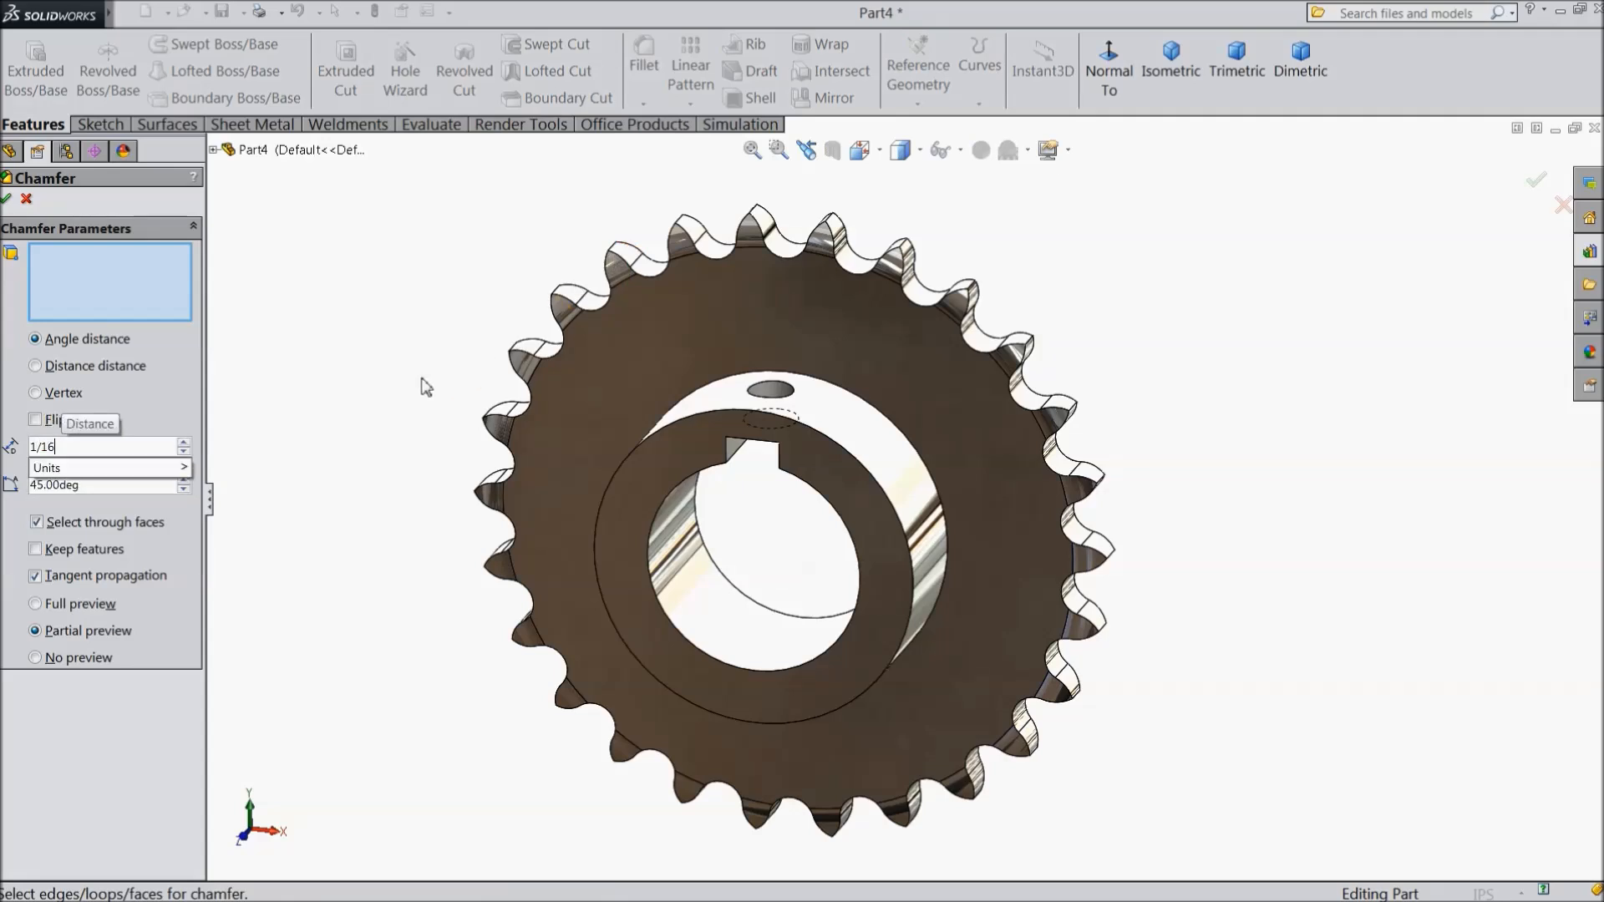
{"action": "left_click", "coordinate": [659, 438]}
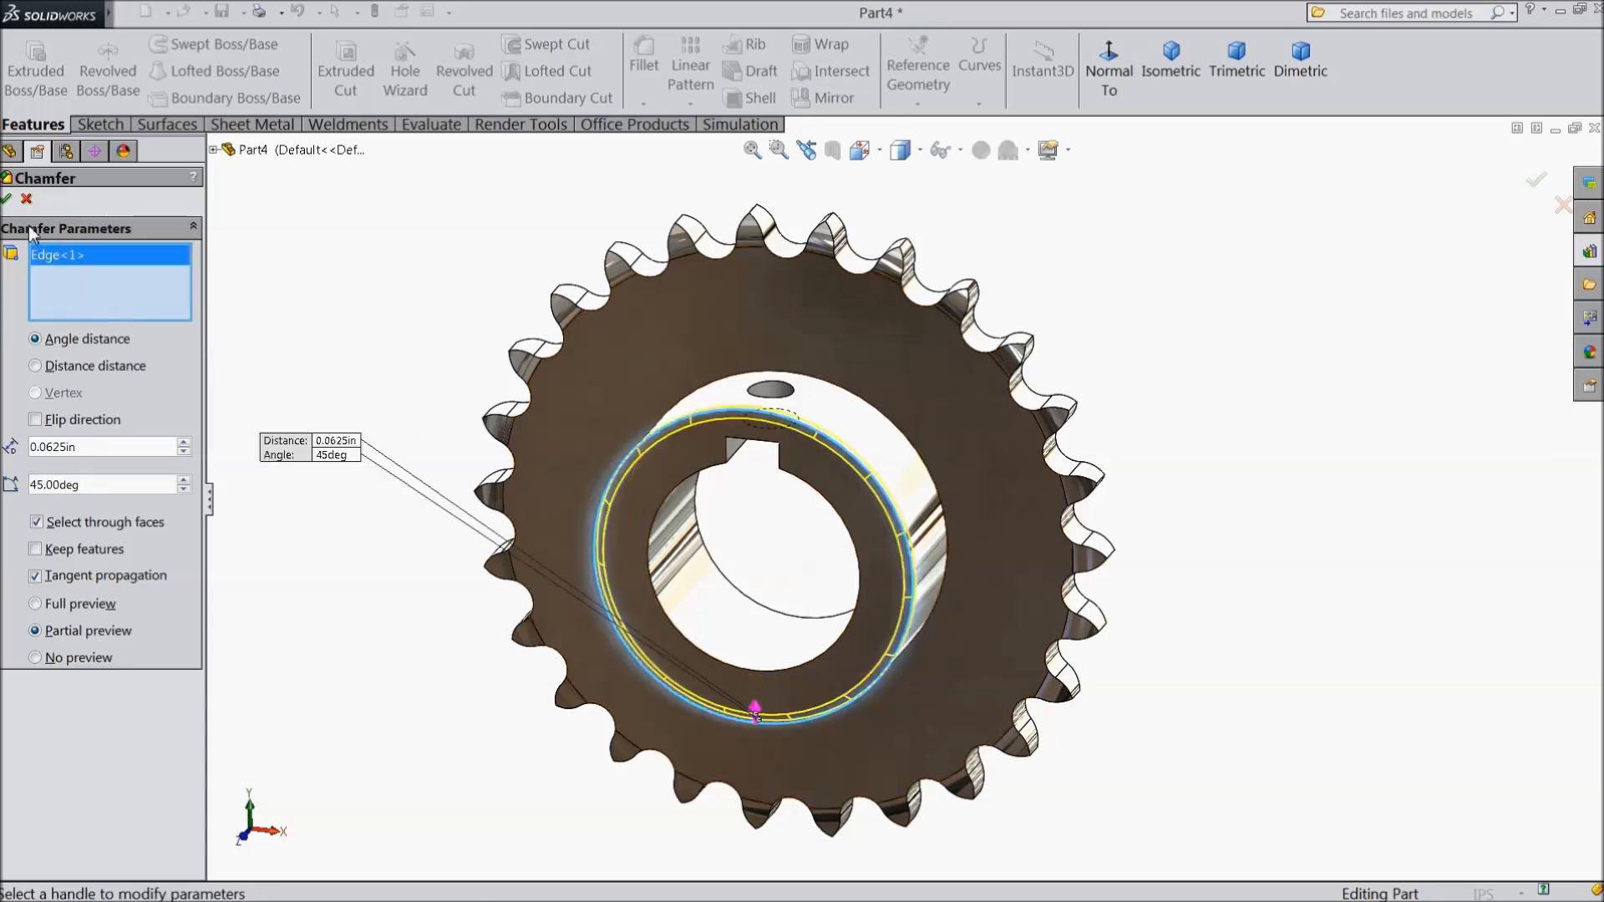
{"action": "left_click", "coordinate": [7, 201]}
Enable shaded cosmetic threads in the document's detailing settings and inspect the tapped hole
{"action": "mouse_move", "coordinate": [483, 326]}
{"action": "middle_mouse_down"}
{"action": "mouse_move", "coordinate": [412, 358]}
{"action": "mouse_move", "coordinate": [423, 293]}
{"action": "mouse_move", "coordinate": [469, 312]}
{"action": "mouse_move", "coordinate": [469, 341]}
{"action": "middle_mouse_up"}
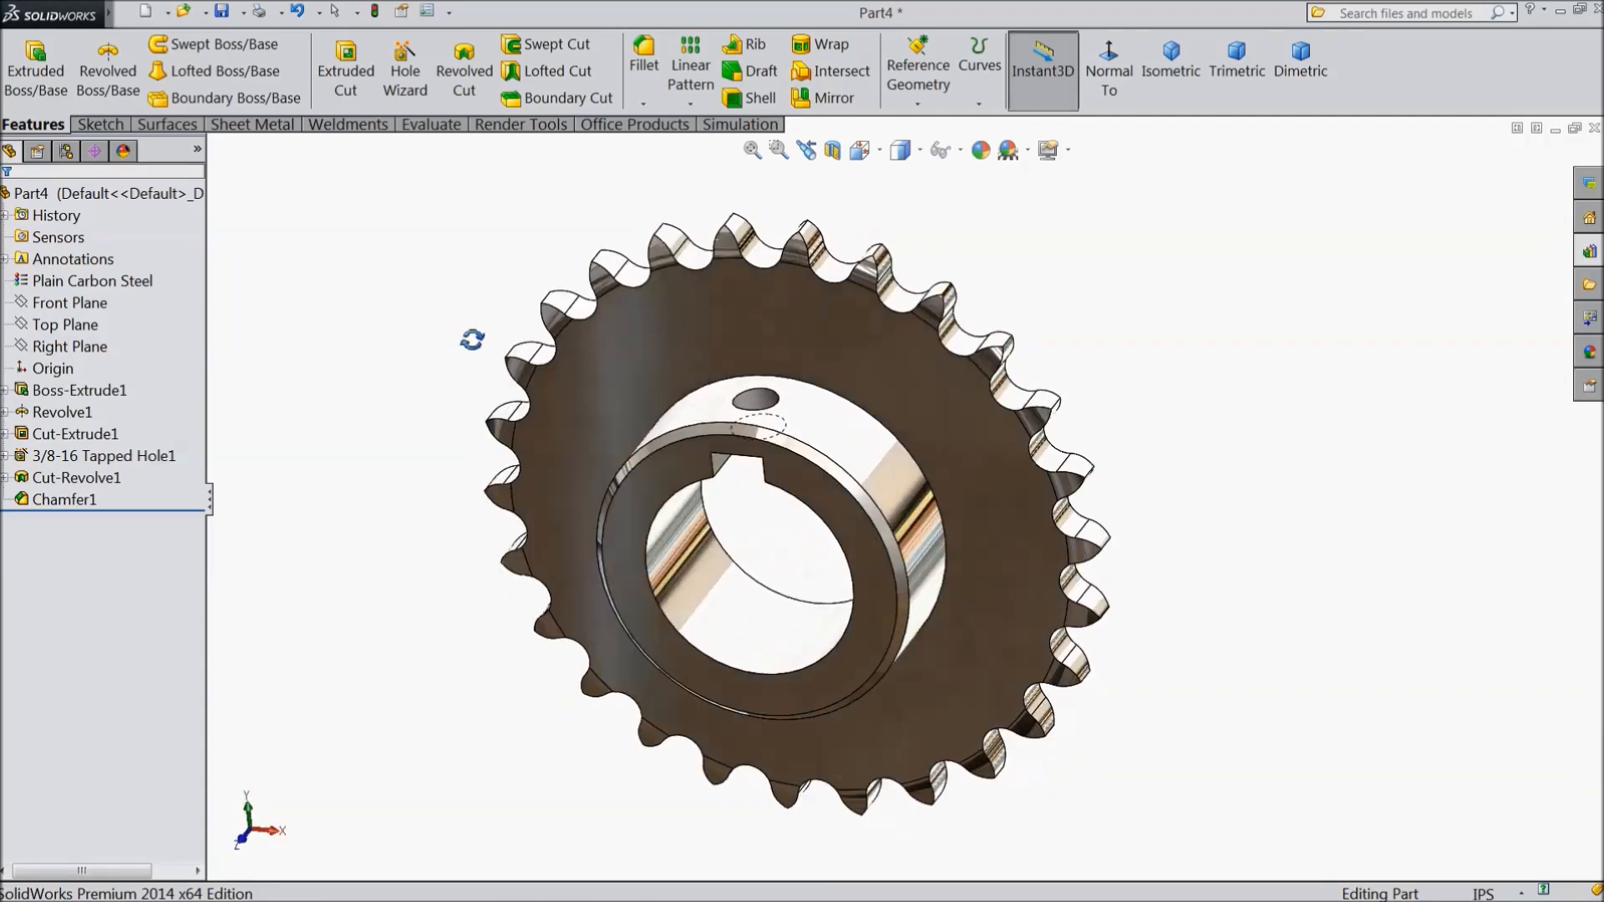
{"action": "left_click", "coordinate": [427, 10]}
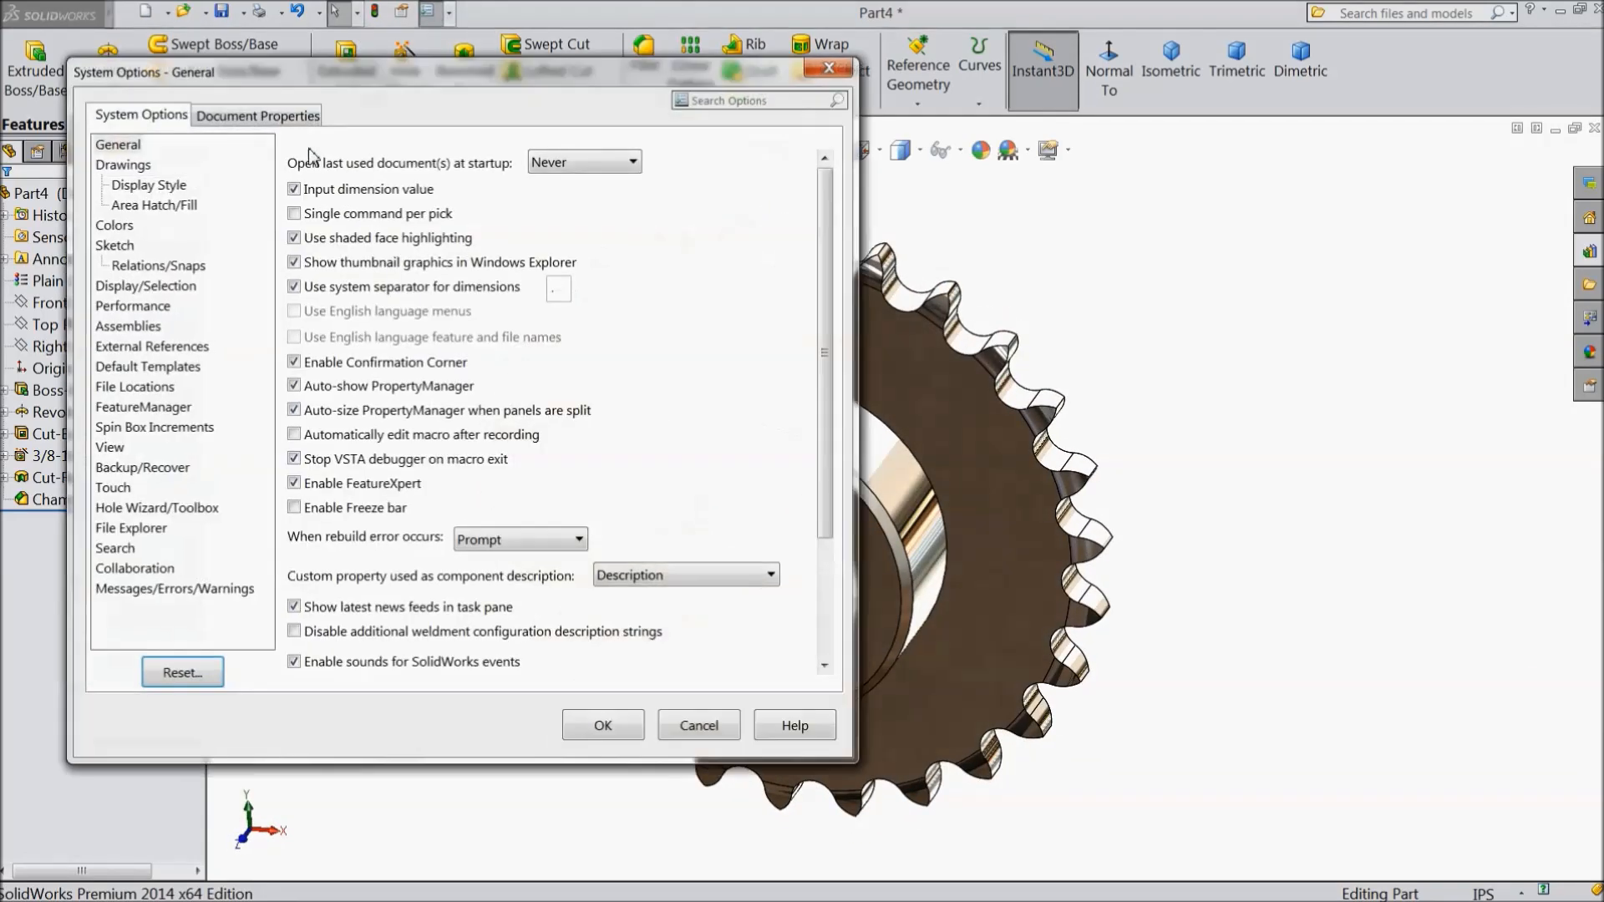
{"action": "left_click", "coordinate": [241, 117]}
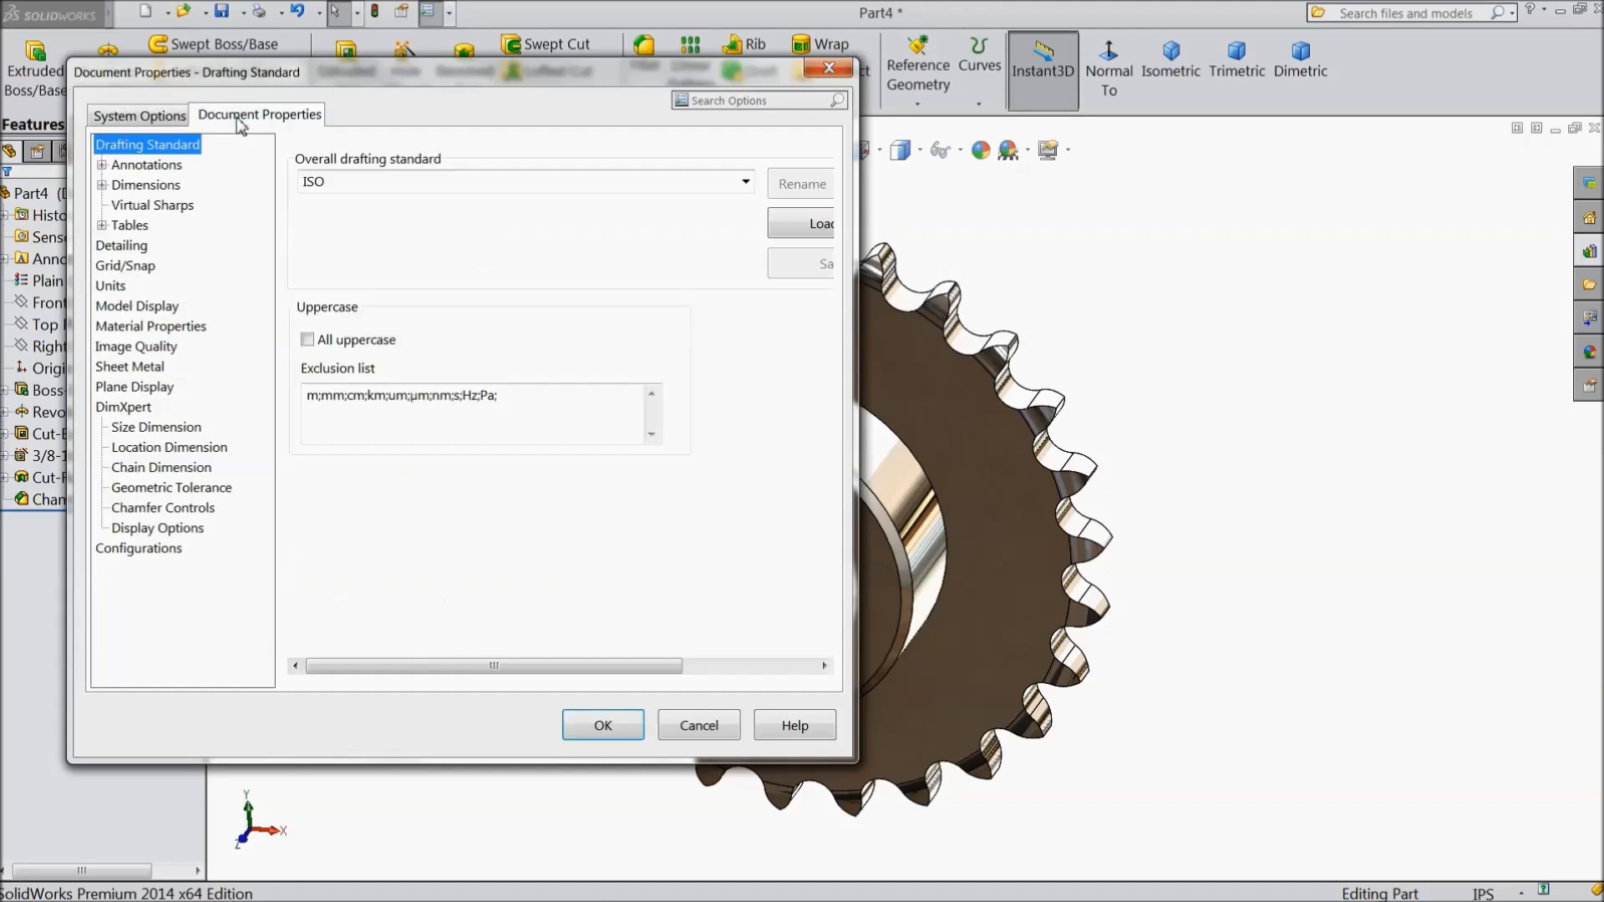
{"action": "left_click", "coordinate": [122, 246]}
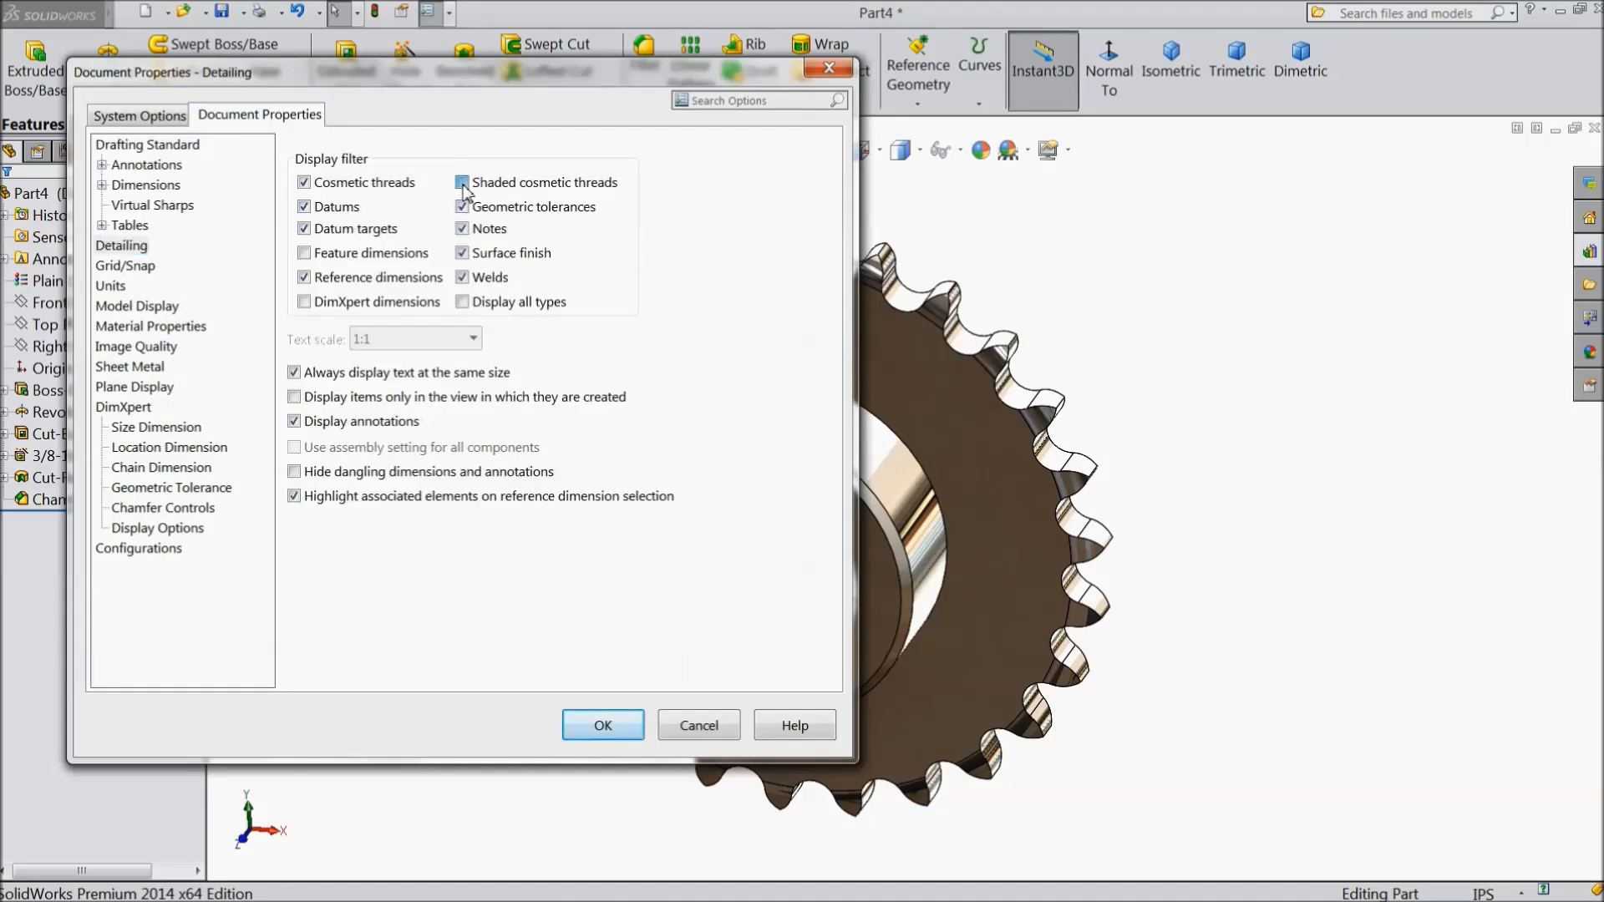
{"action": "left_click", "coordinate": [603, 725]}
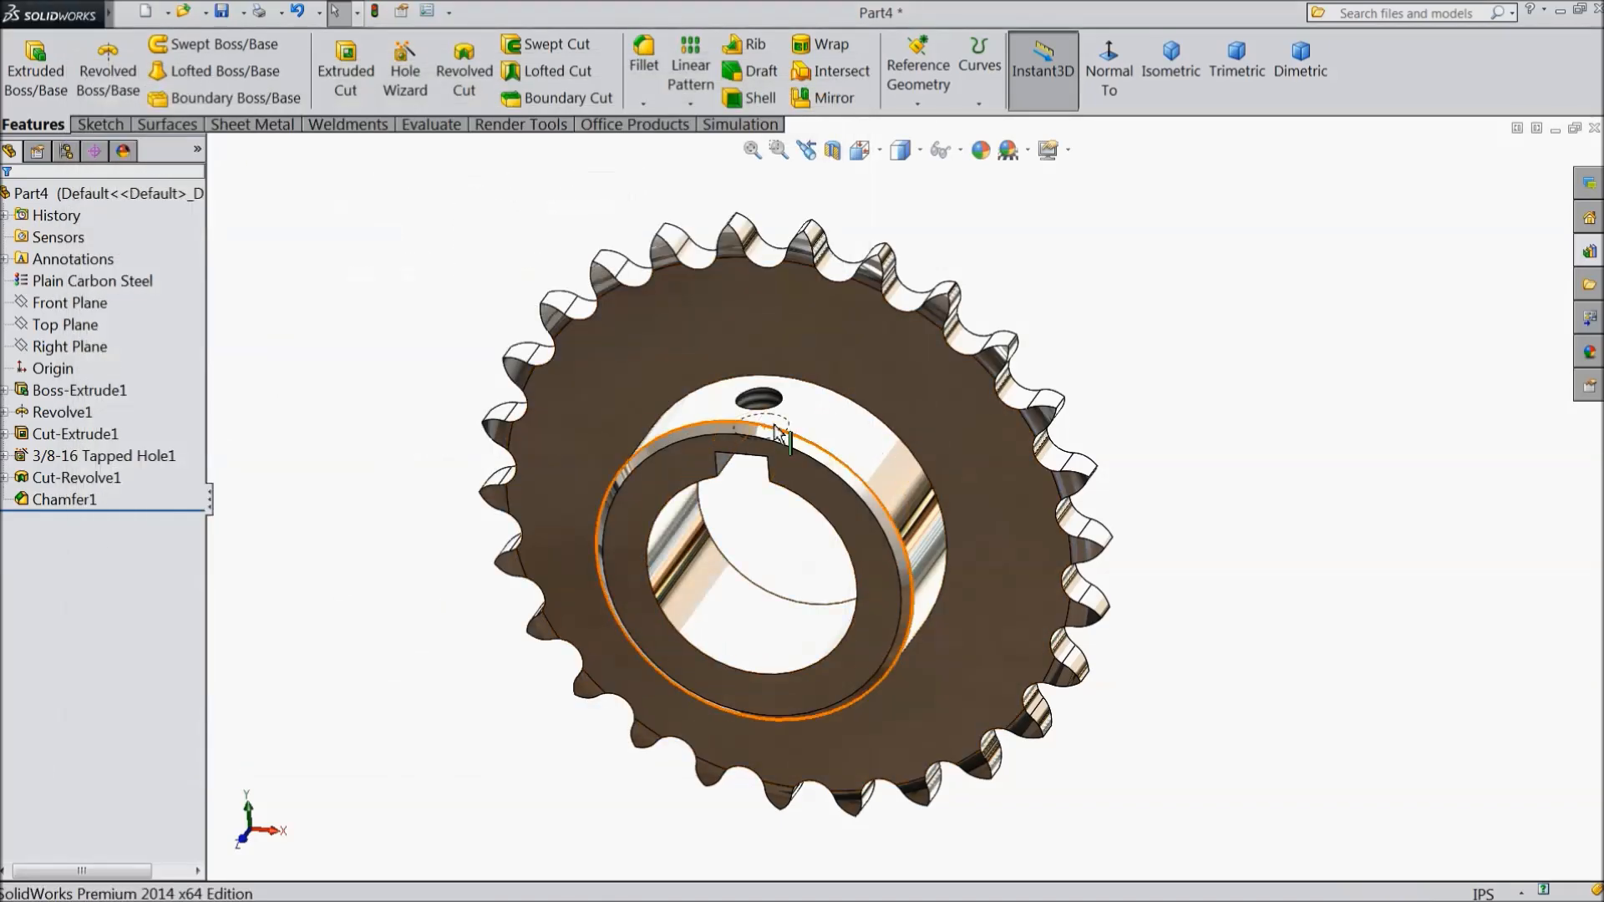
{"action": "middle_click_drag", "start_coordinate": [752, 518], "coordinate": [791, 501]}
{"action": "scroll", "coordinate": [776, 433], "scroll_direction": "down", "scroll_amount": 5}
{"action": "scroll", "coordinate": [775, 429], "scroll_direction": "up", "scroll_amount": 6}
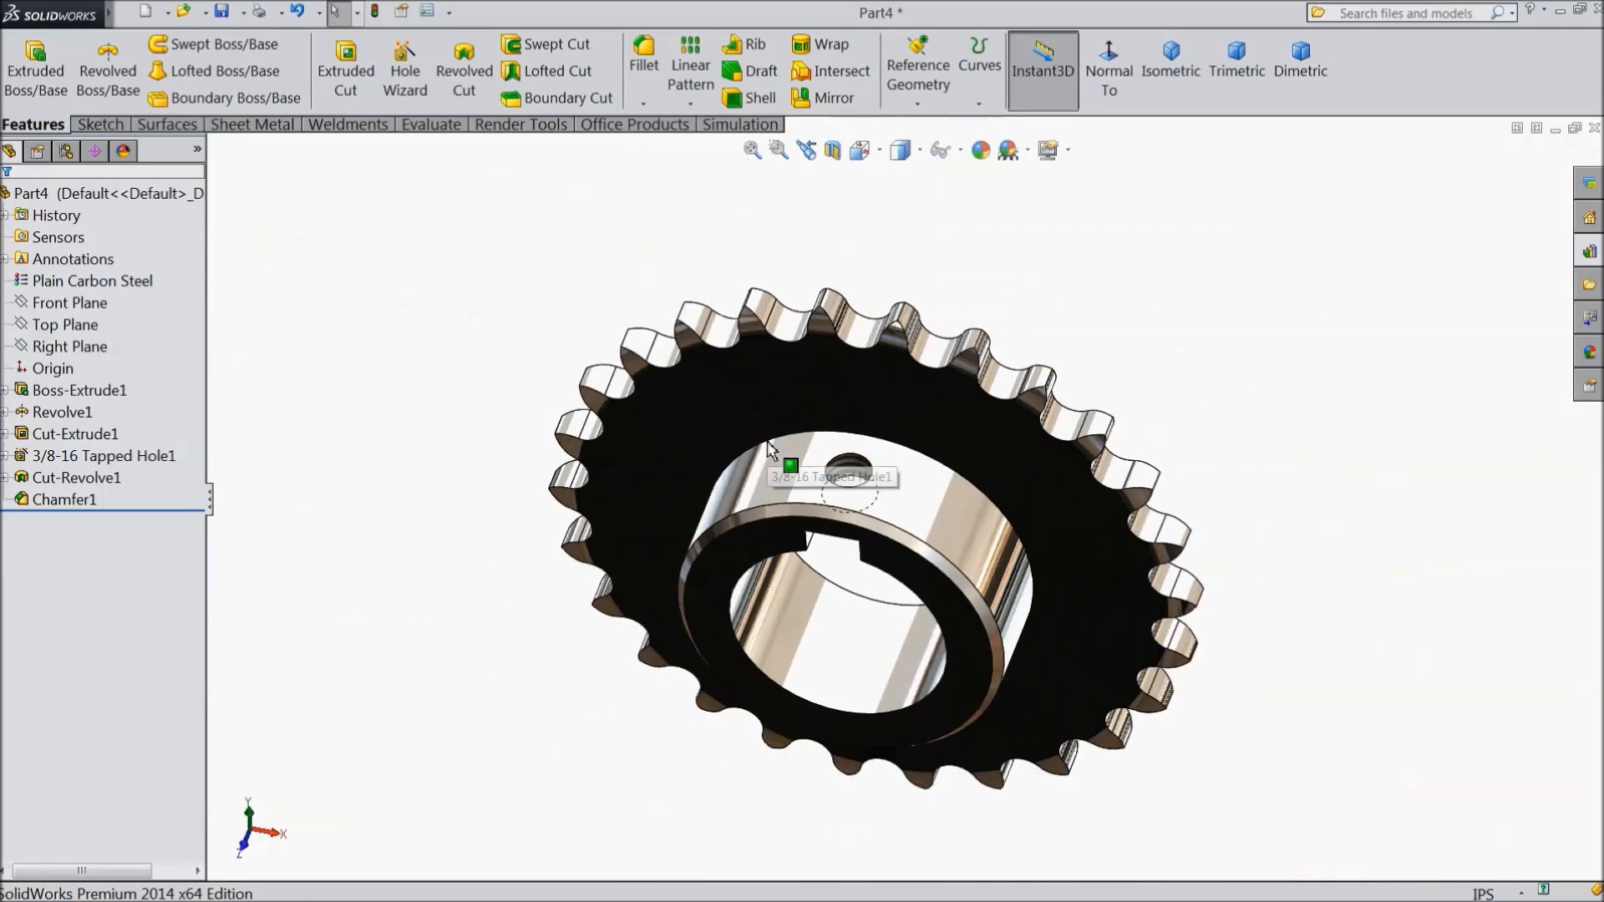
Examine the finished sprocket in a trimetric view and the relieved tooth flanks up close
{"action": "key", "text": "ctrl+1"}
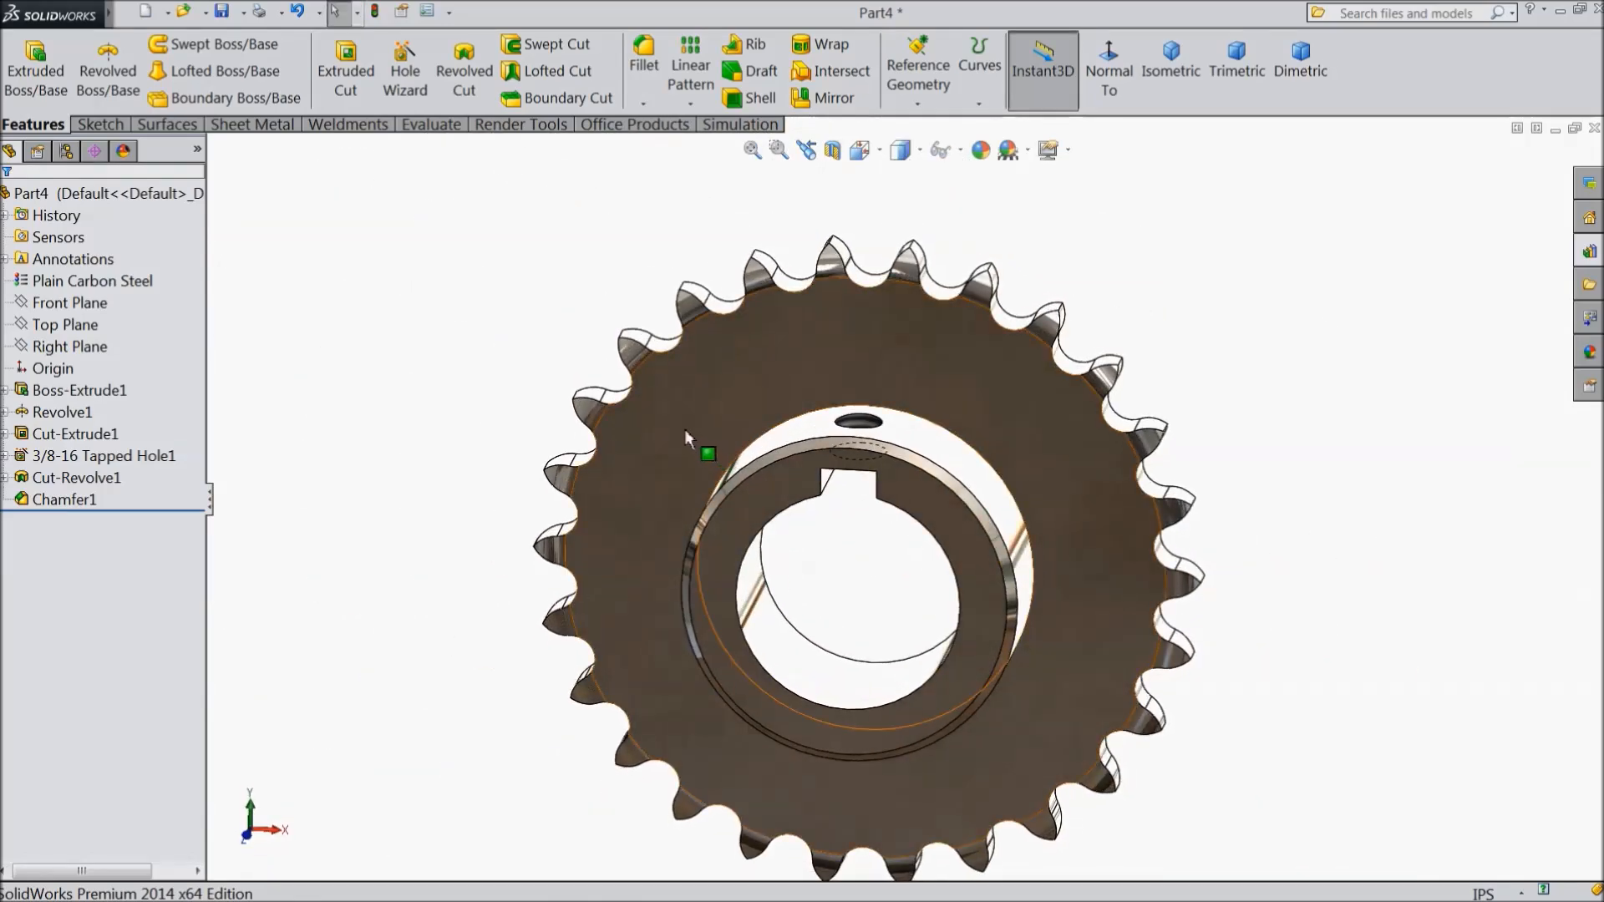
{"action": "left_click", "coordinate": [1235, 73]}
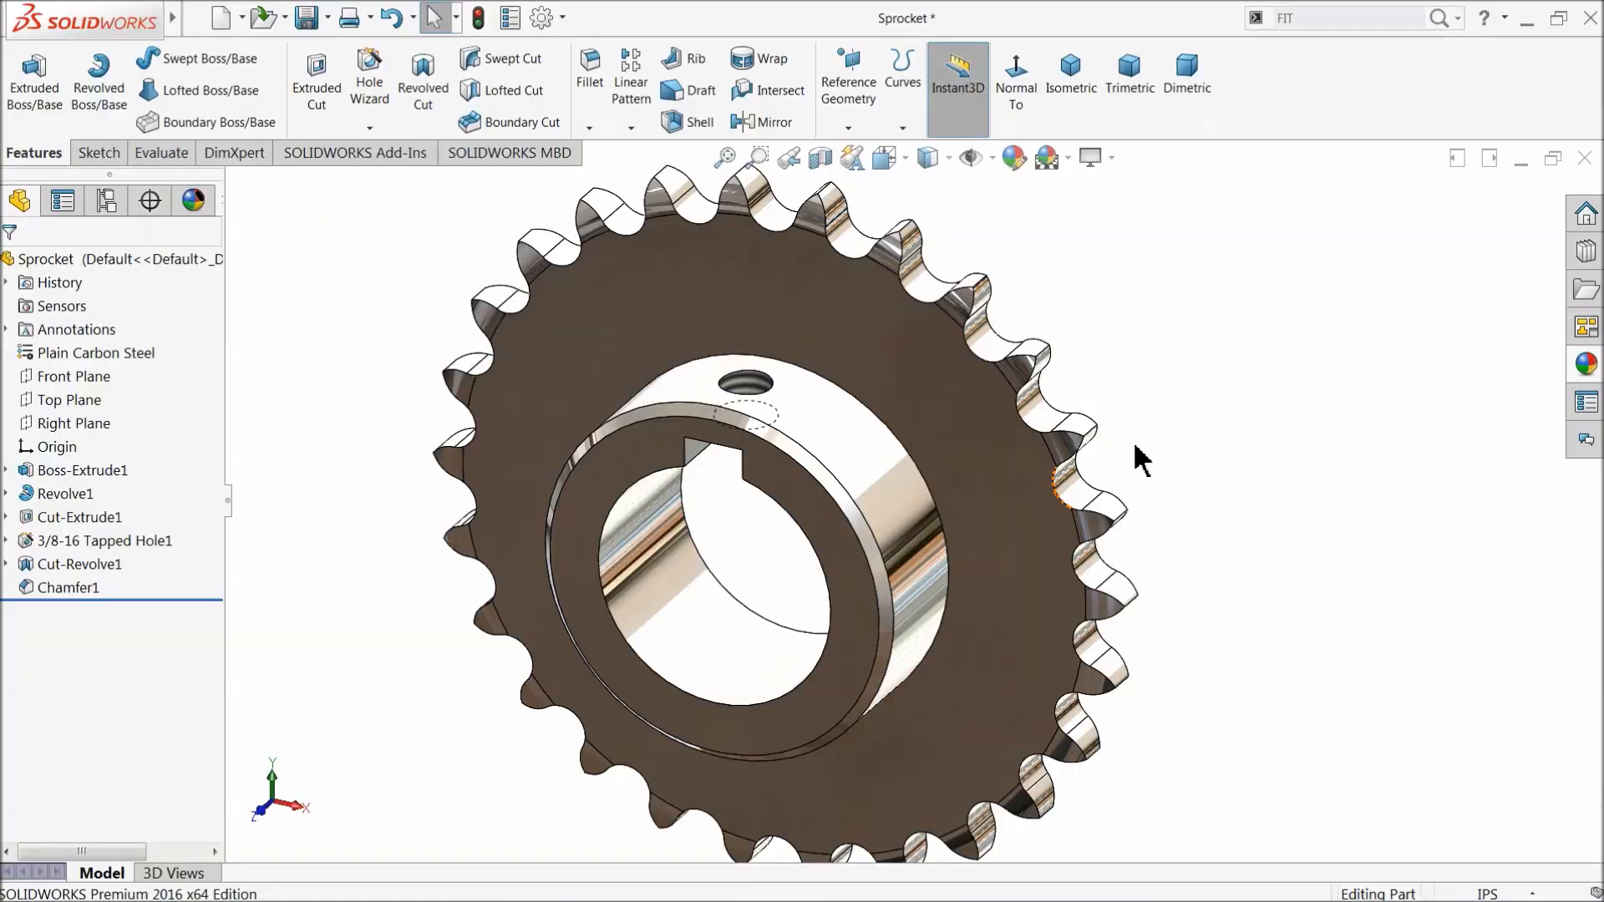
{"action": "middle_click_drag", "start_coordinate": [831, 458], "coordinate": [795, 448]}
{"action": "scroll", "coordinate": [884, 379], "scroll_direction": "up", "scroll_amount": 2}
{"action": "middle_click_drag", "start_coordinate": [885, 380], "coordinate": [959, 397]}
{"action": "scroll", "coordinate": [862, 338], "scroll_direction": "down", "scroll_amount": 4}
{"action": "scroll", "coordinate": [862, 337], "scroll_direction": "down", "scroll_amount": 3}
{"action": "left_click", "coordinate": [632, 489]}
{"action": "left_click", "coordinate": [968, 367]}
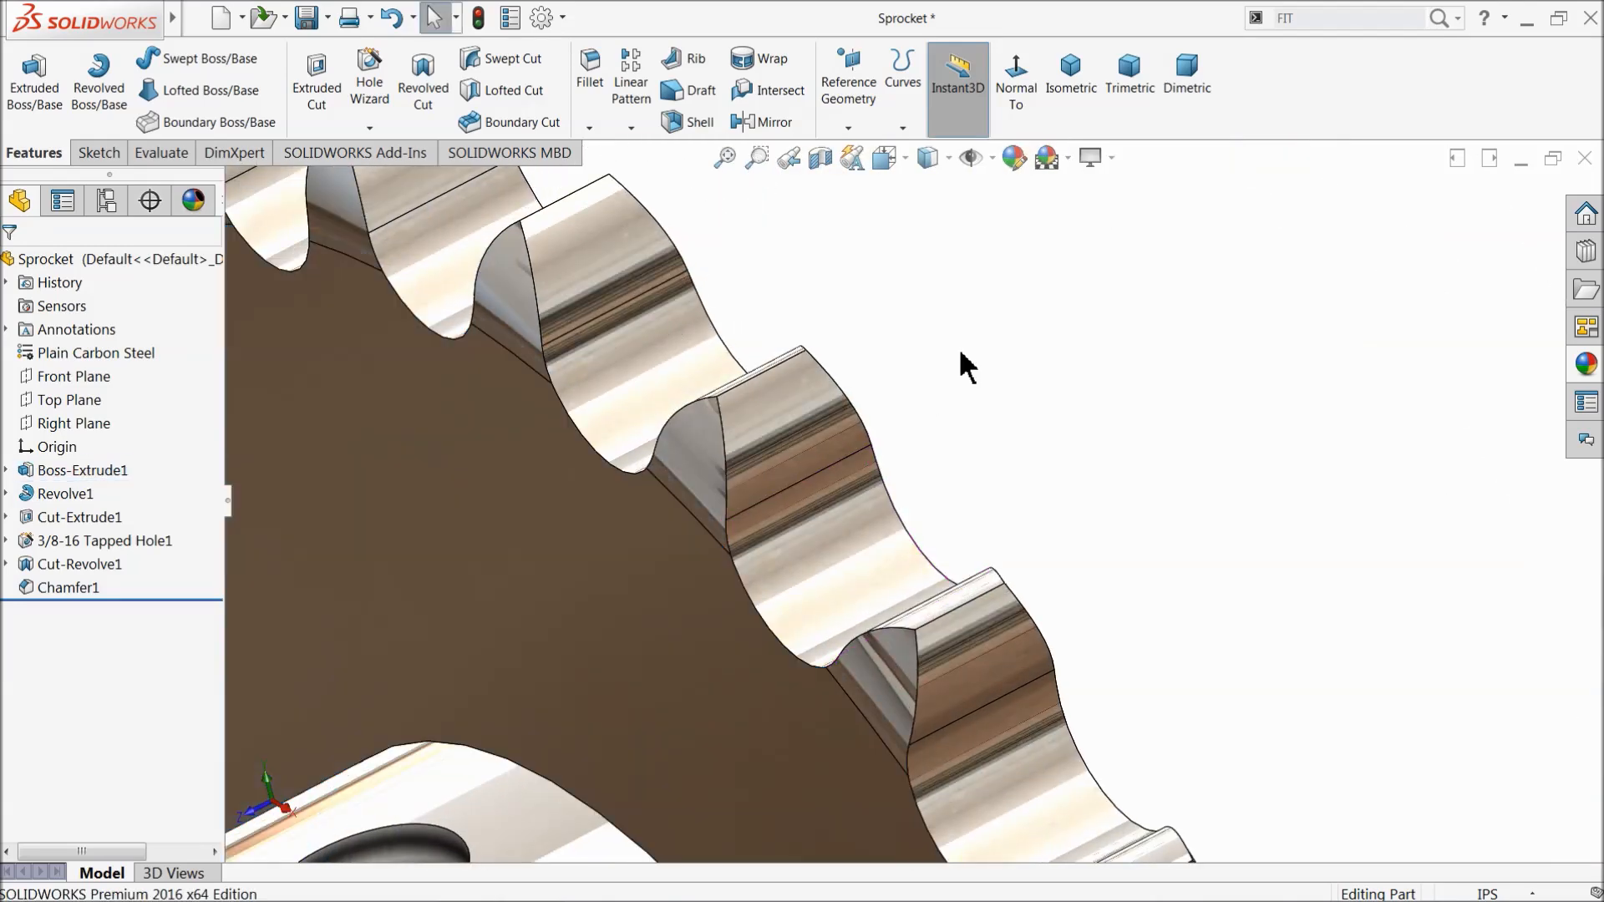
Create a reference plane midway between the two opposite side faces of the sprocket's toothed disc
{"action": "left_click", "coordinate": [848, 127]}
{"action": "left_click", "coordinate": [876, 152]}
{"action": "scroll", "coordinate": [668, 580], "scroll_direction": "up", "scroll_amount": 1}
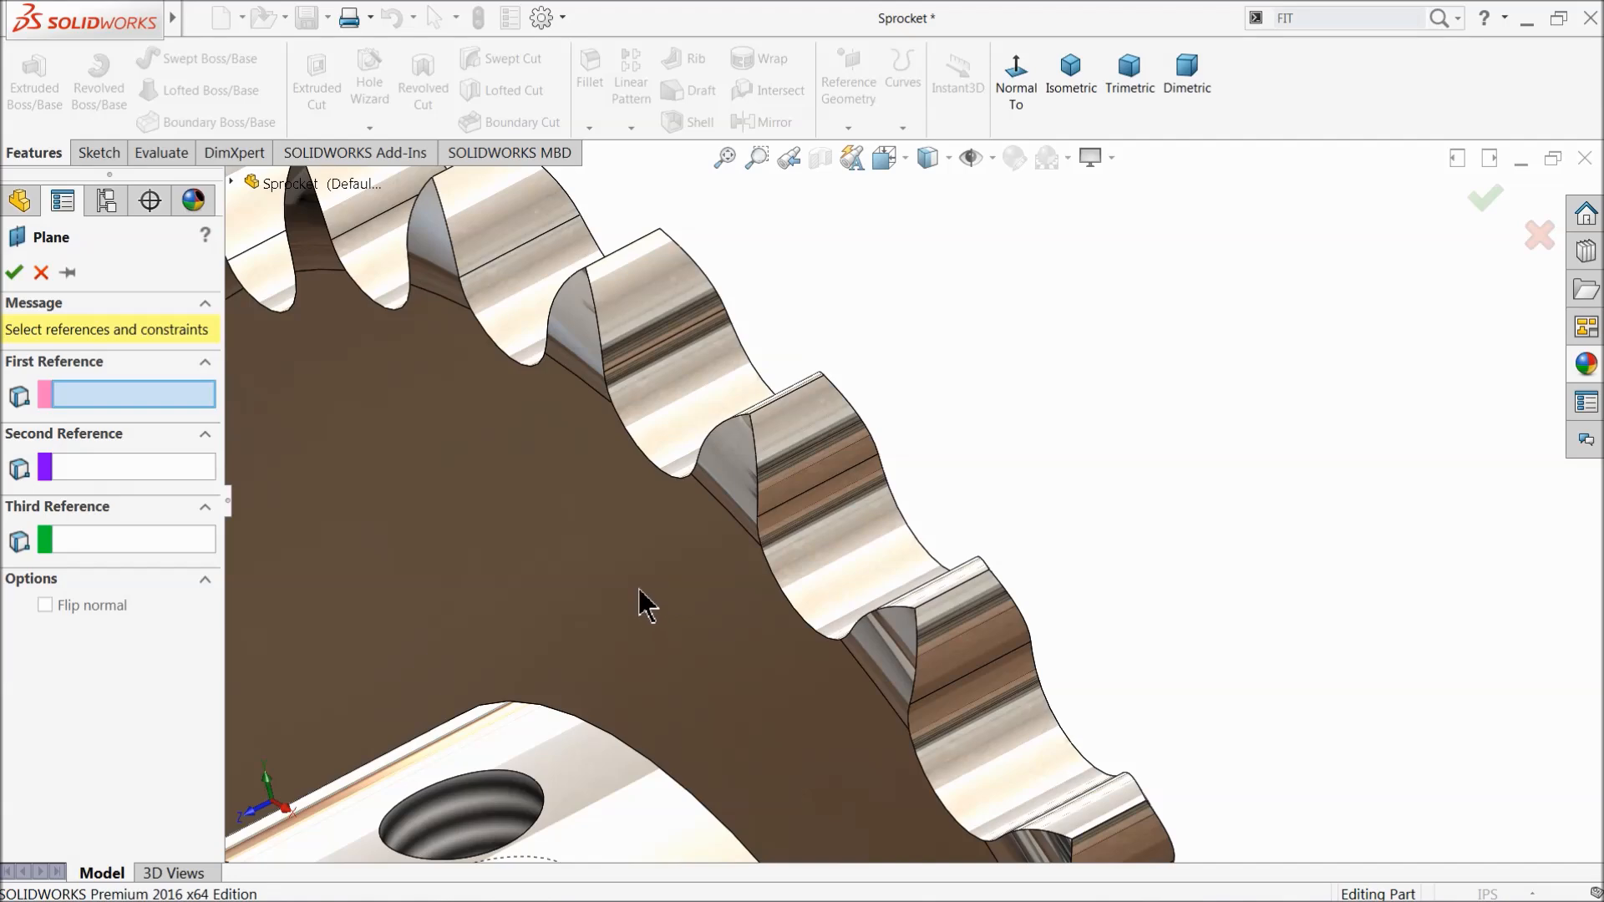
{"action": "left_click", "coordinate": [641, 592]}
{"action": "scroll", "coordinate": [640, 578], "scroll_direction": "up", "scroll_amount": 6}
{"action": "middle_click_drag", "start_coordinate": [651, 585], "coordinate": [914, 552]}
{"action": "left_click", "coordinate": [870, 548]}
{"action": "scroll", "coordinate": [839, 535], "scroll_direction": "down", "scroll_amount": 8}
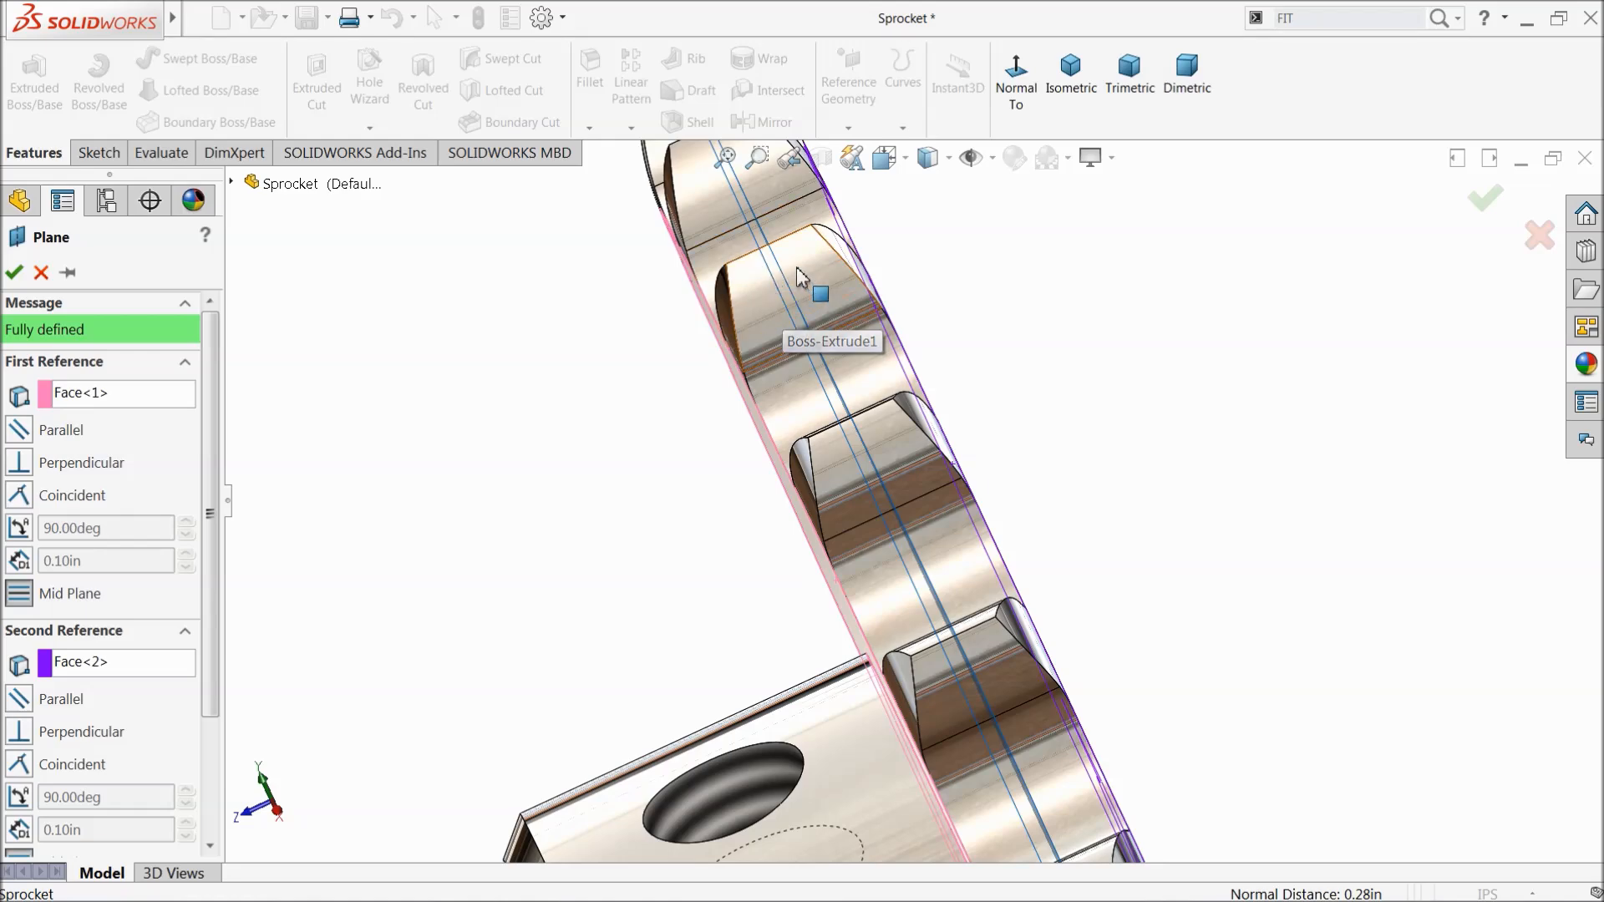
{"action": "left_click", "coordinate": [13, 273]}
Hide the mid-thickness reference plane of the sprocket
{"action": "scroll", "coordinate": [526, 422], "scroll_direction": "up", "scroll_amount": 10}
{"action": "middle_click_drag", "start_coordinate": [577, 459], "coordinate": [792, 493]}
{"action": "scroll", "coordinate": [911, 506], "scroll_direction": "up", "scroll_amount": 3}
{"action": "key", "text": "f"}
{"action": "middle_click_drag", "start_coordinate": [1027, 608], "coordinate": [976, 494]}
{"action": "scroll", "coordinate": [969, 483], "scroll_direction": "up", "scroll_amount": 2}
{"action": "scroll", "coordinate": [947, 454], "scroll_direction": "down", "scroll_amount": 2}
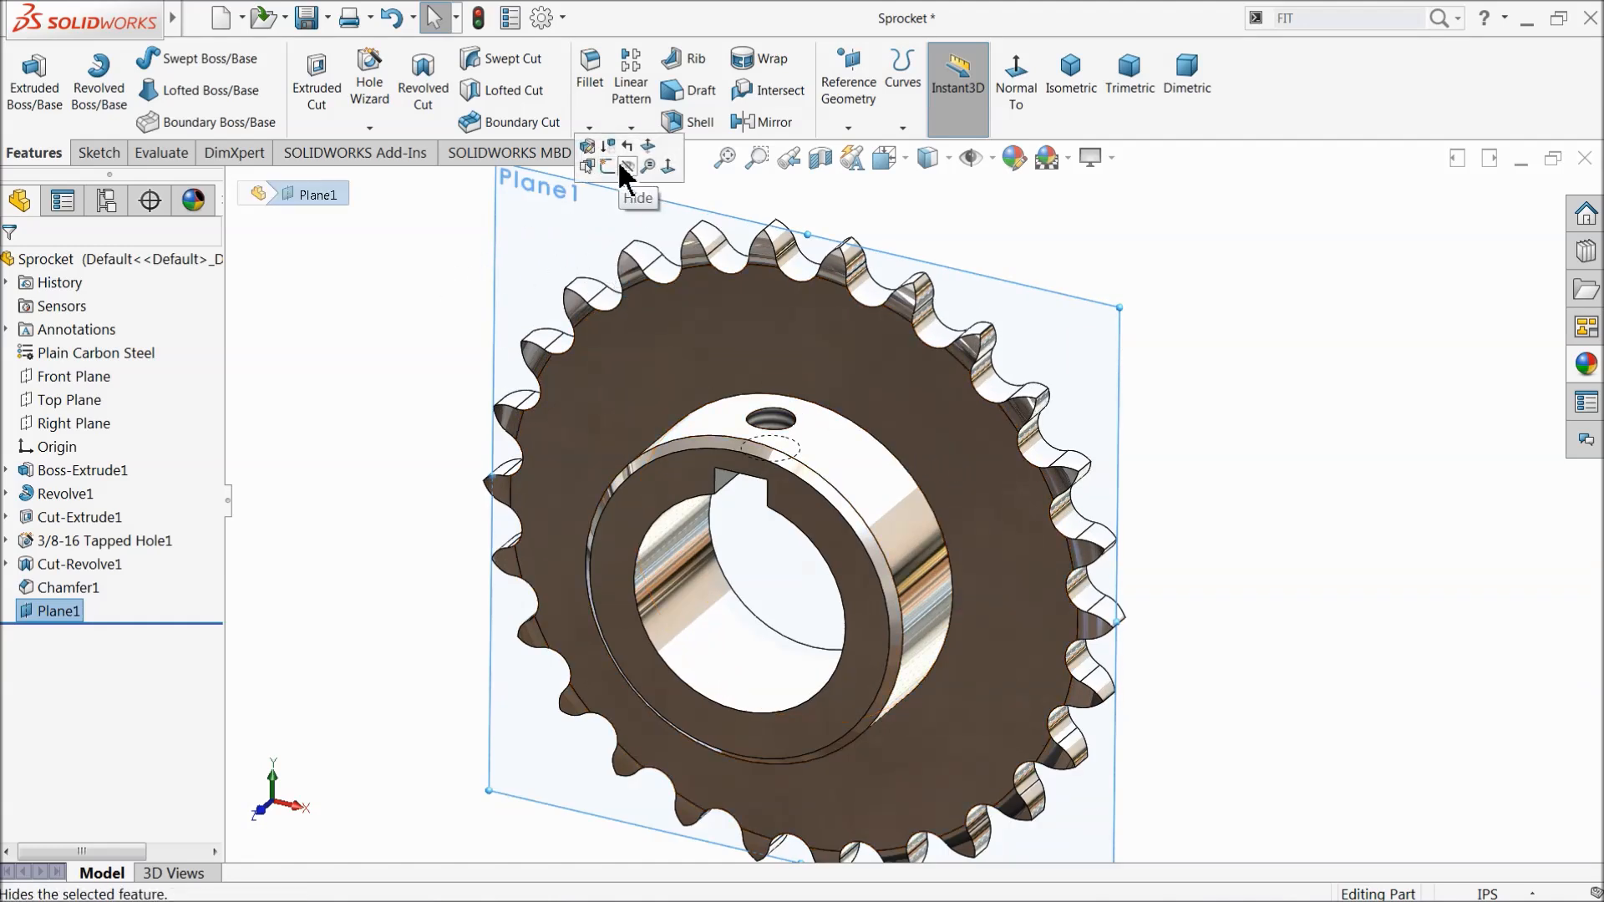
{"action": "left_click", "coordinate": [628, 169]}
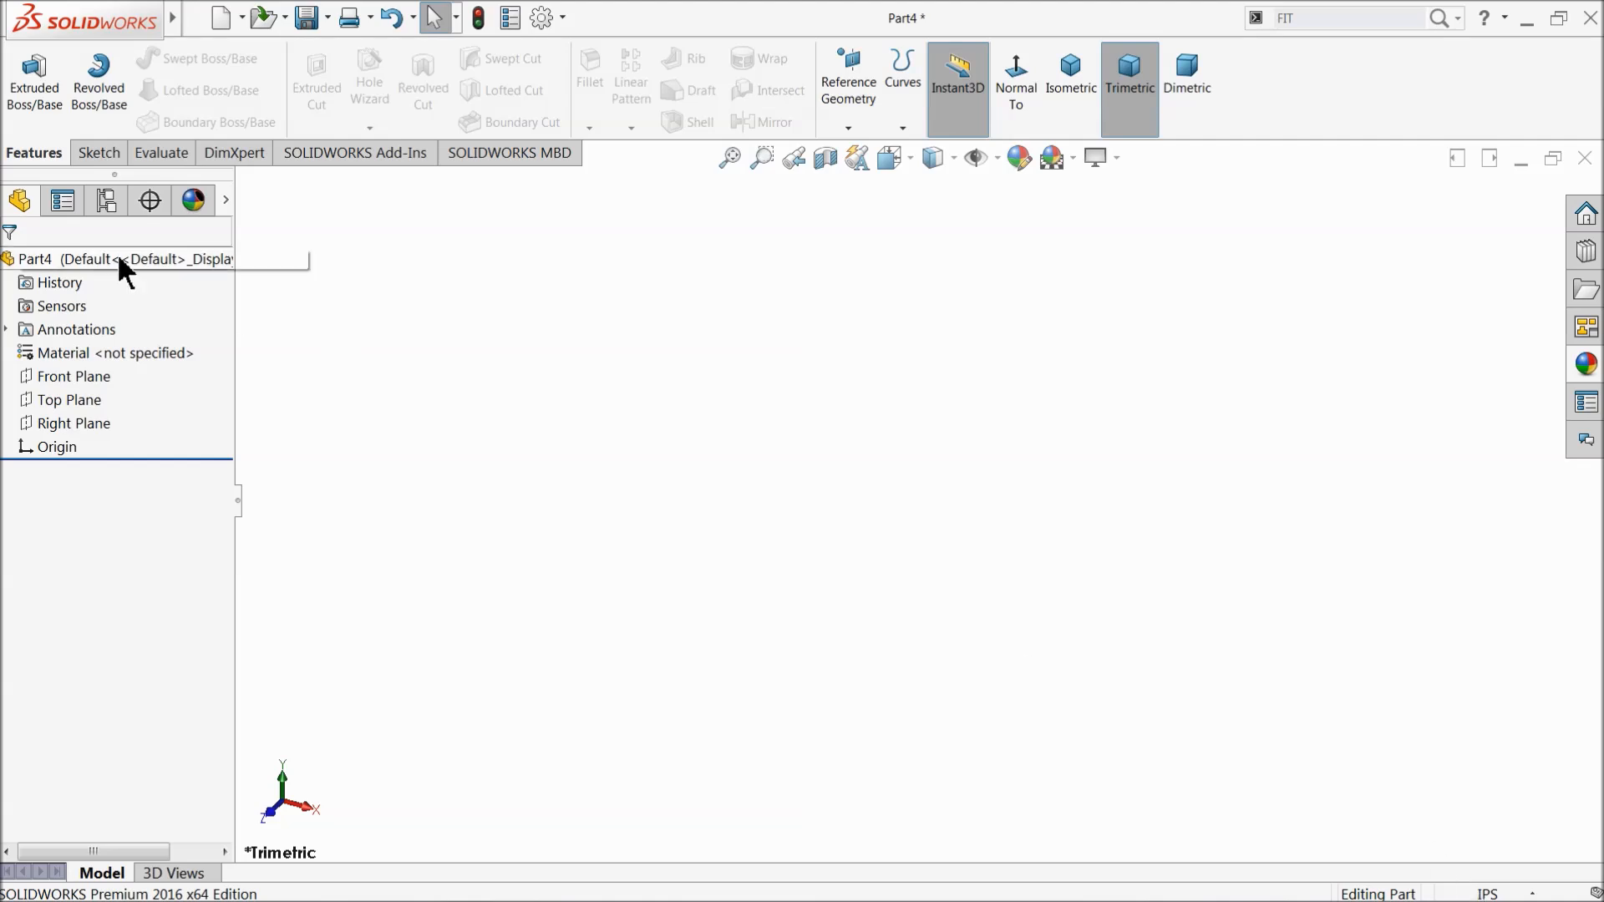
In the new part, start a sketch on the Front Plane and draw a horizontal line about 5.92 in long through the origin
{"action": "left_click", "coordinate": [34, 376]}
{"action": "left_click", "coordinate": [50, 343]}
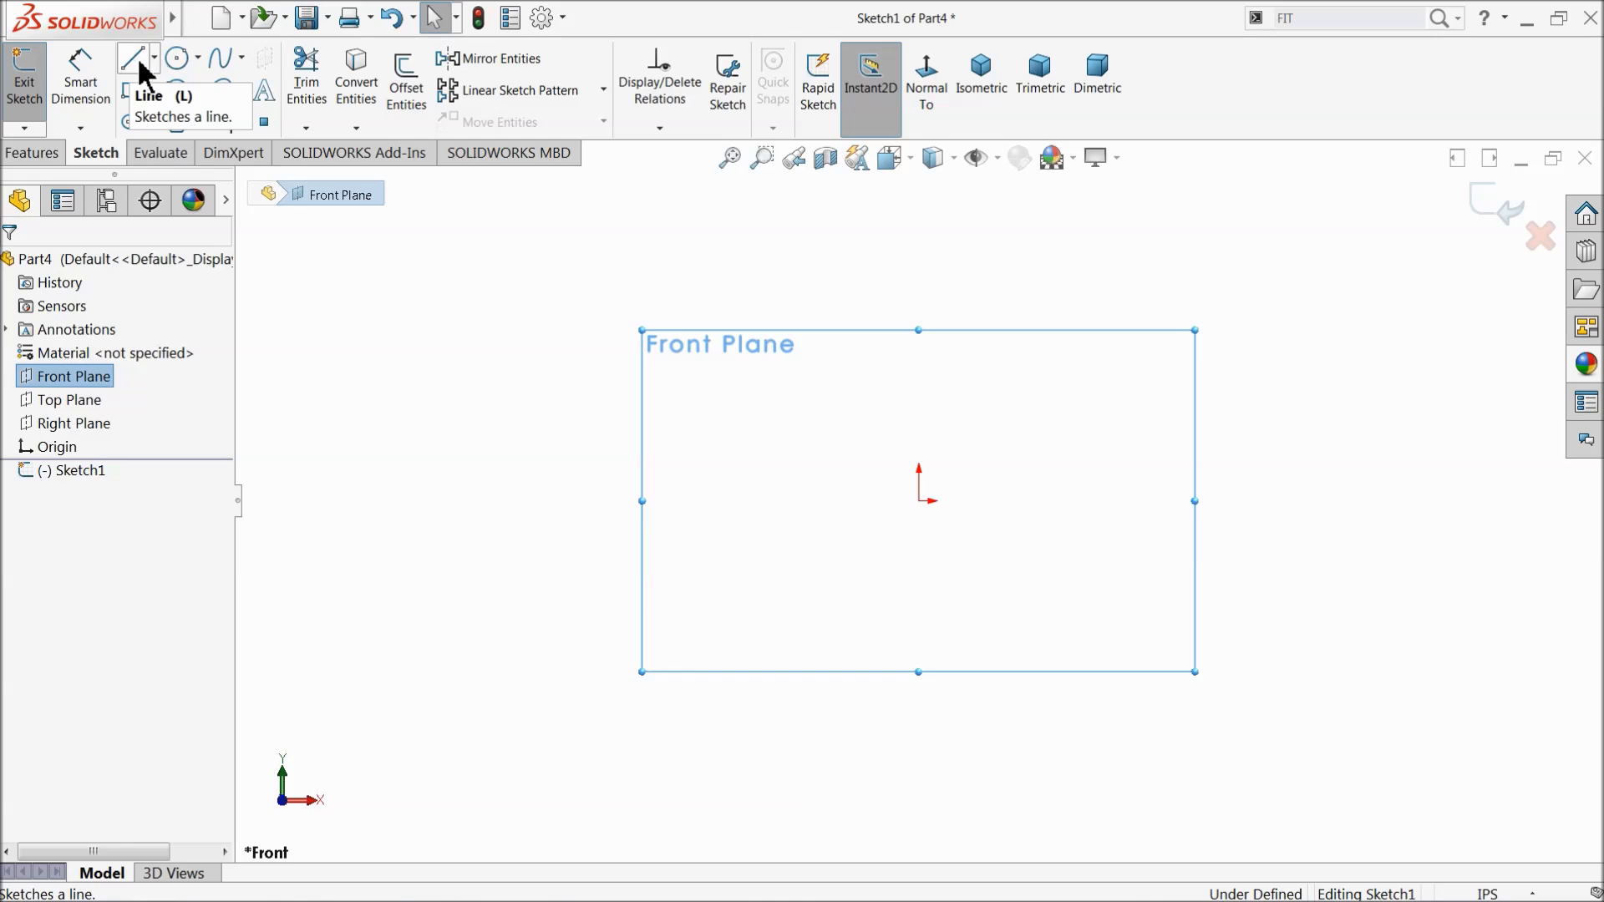
{"action": "left_click", "coordinate": [134, 60]}
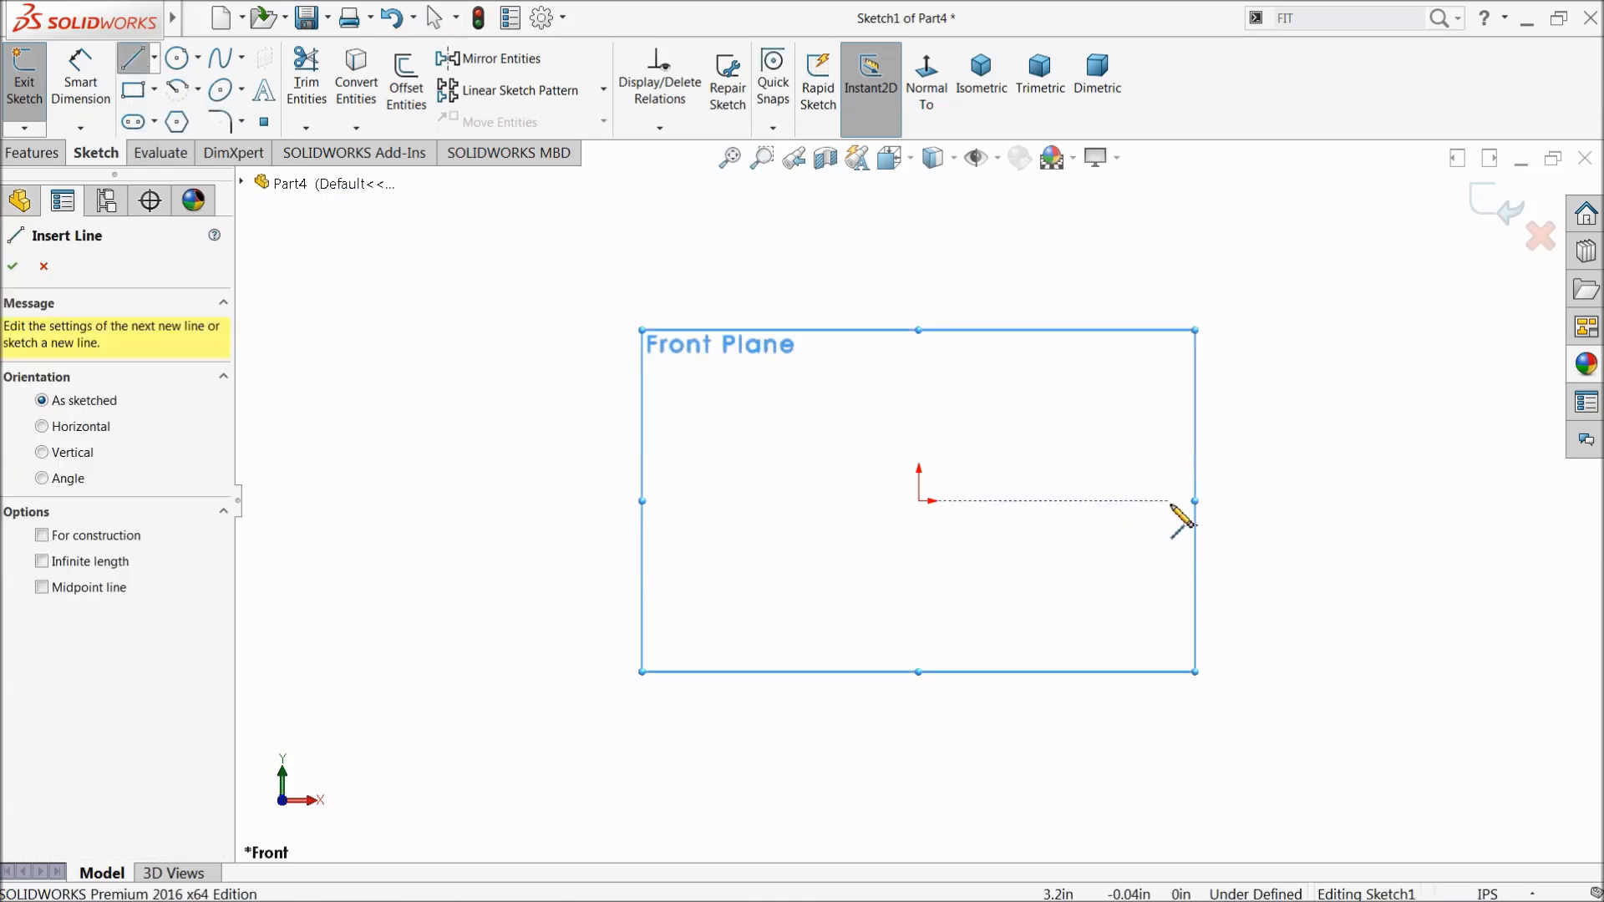
{"action": "left_click", "coordinate": [1221, 501]}
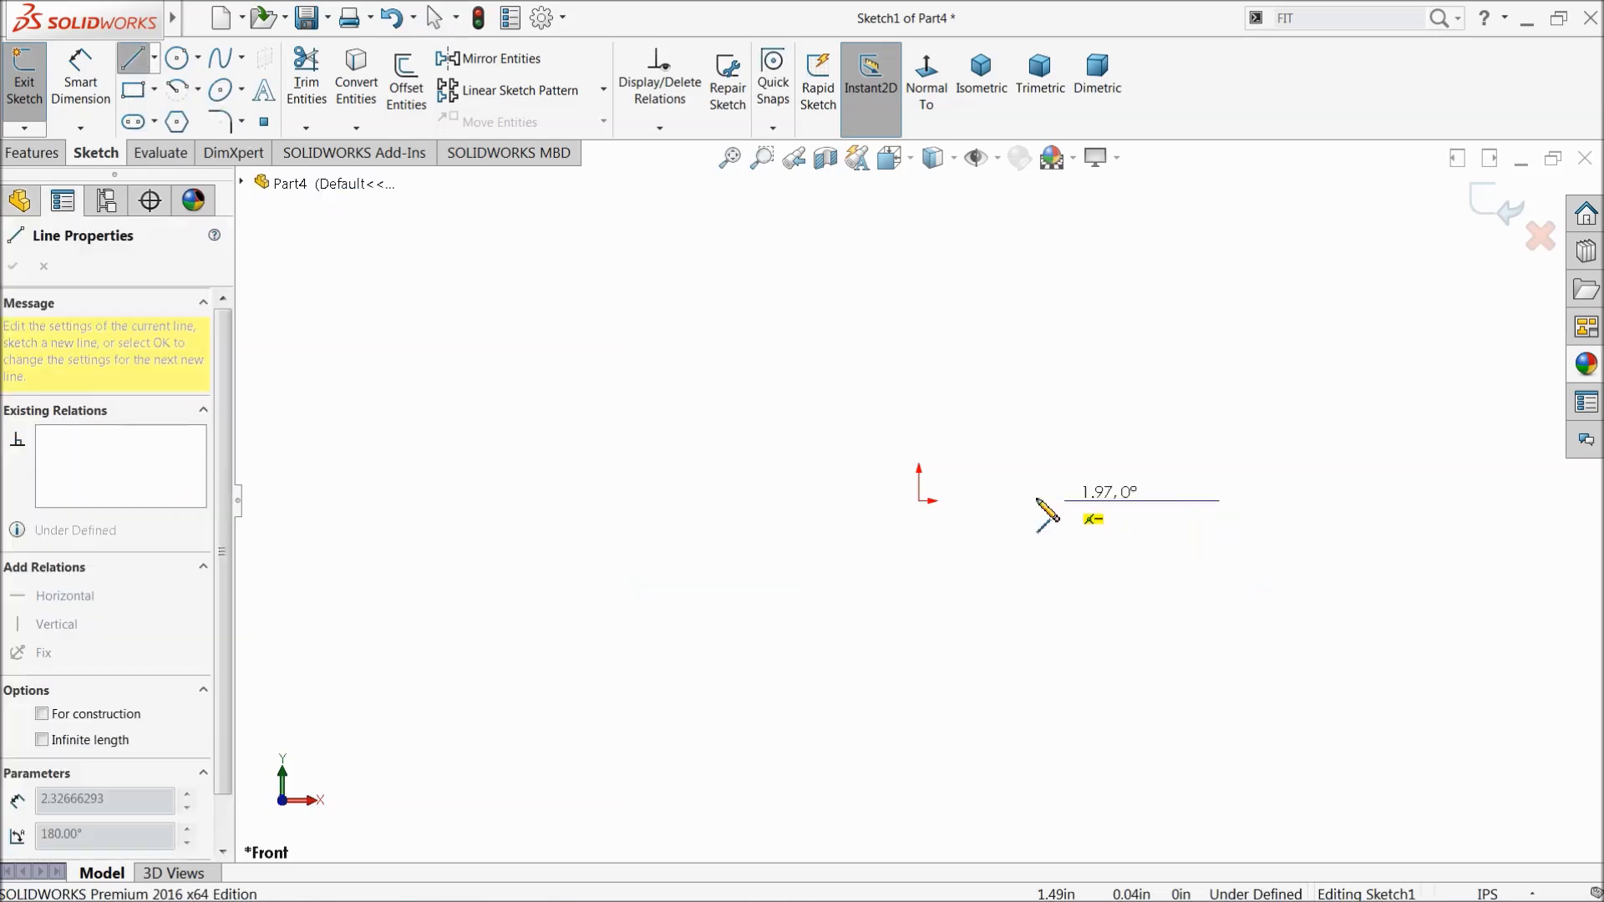
{"action": "left_click", "coordinate": [753, 501]}
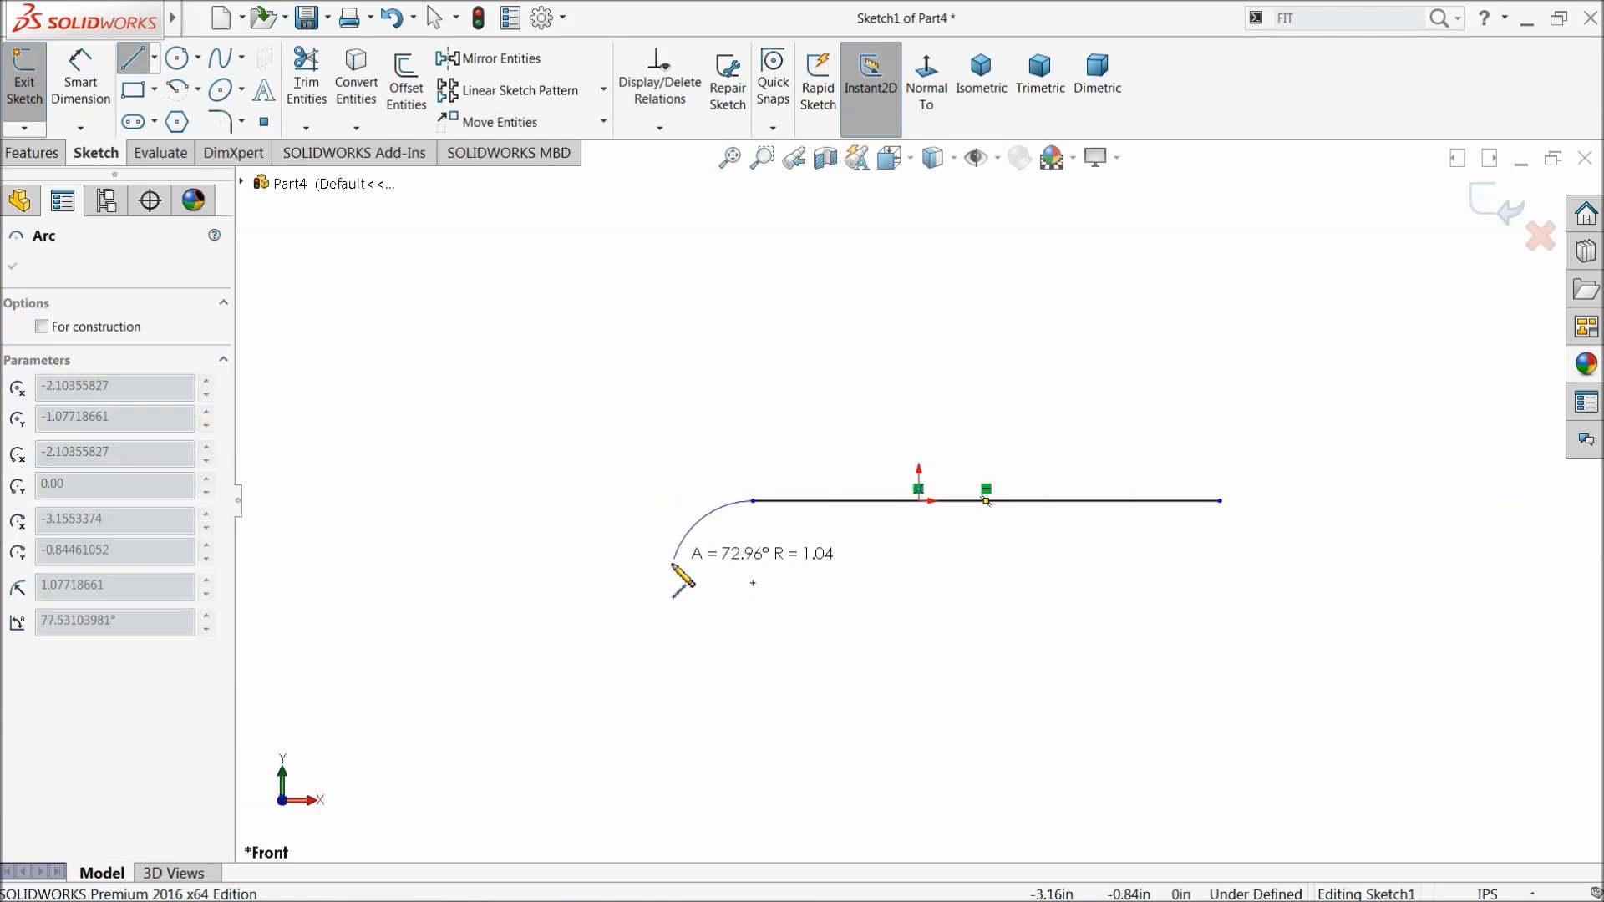
Close the loop below the line with a left end arc of about 1.7 in radius, a shallow sagging arc and a right end arc
{"action": "left_click", "coordinate": [723, 766]}
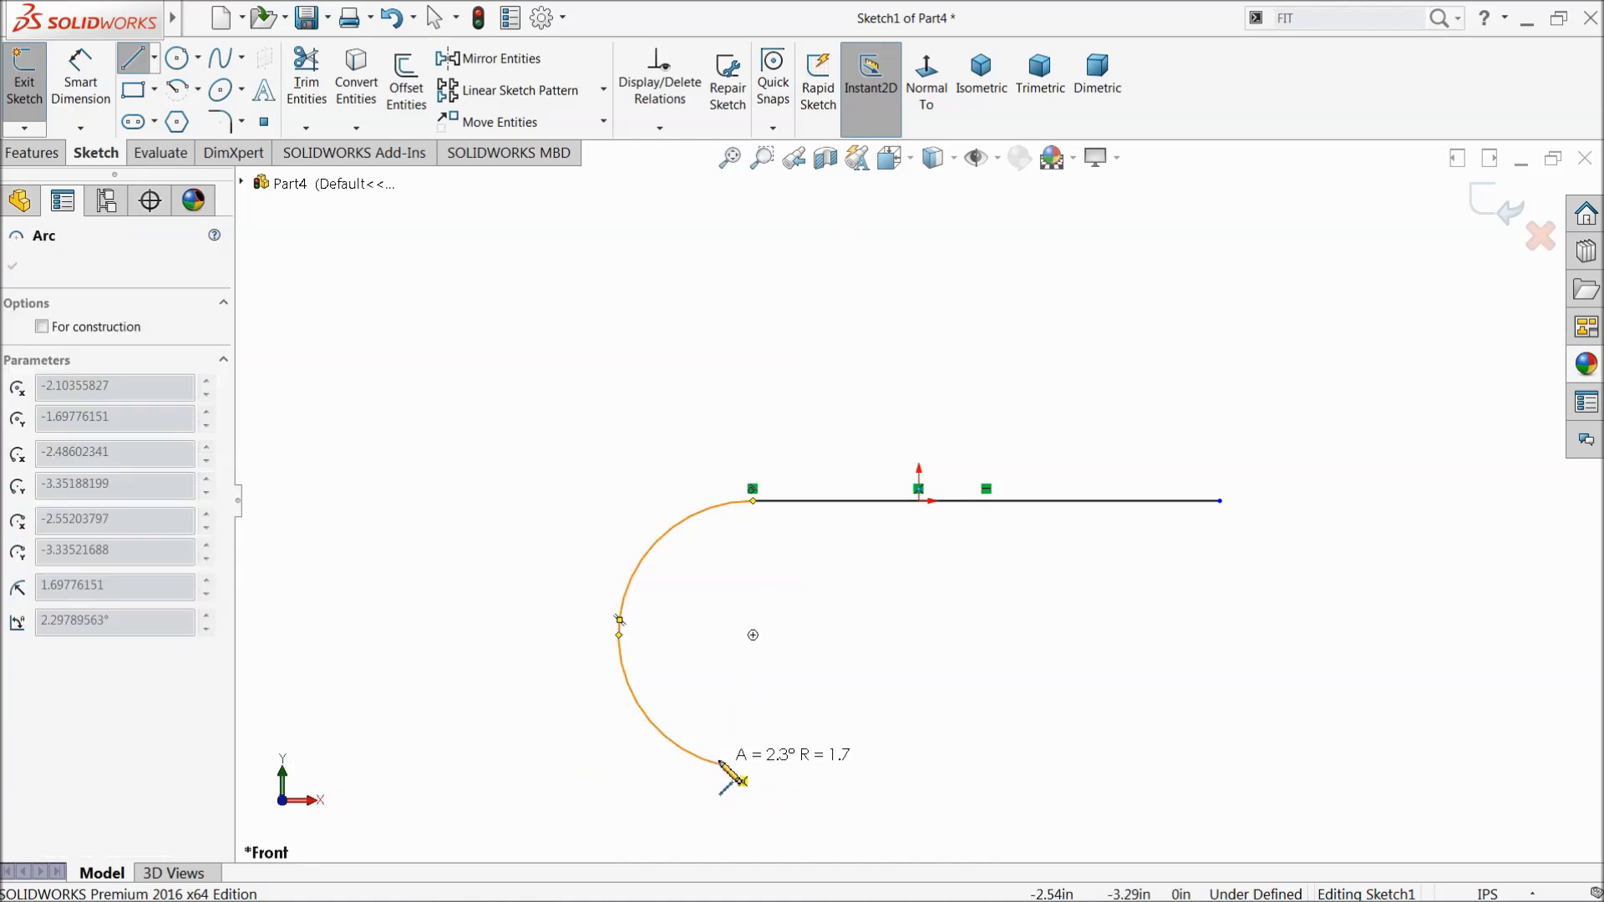
{"action": "left_click", "coordinate": [1289, 754]}
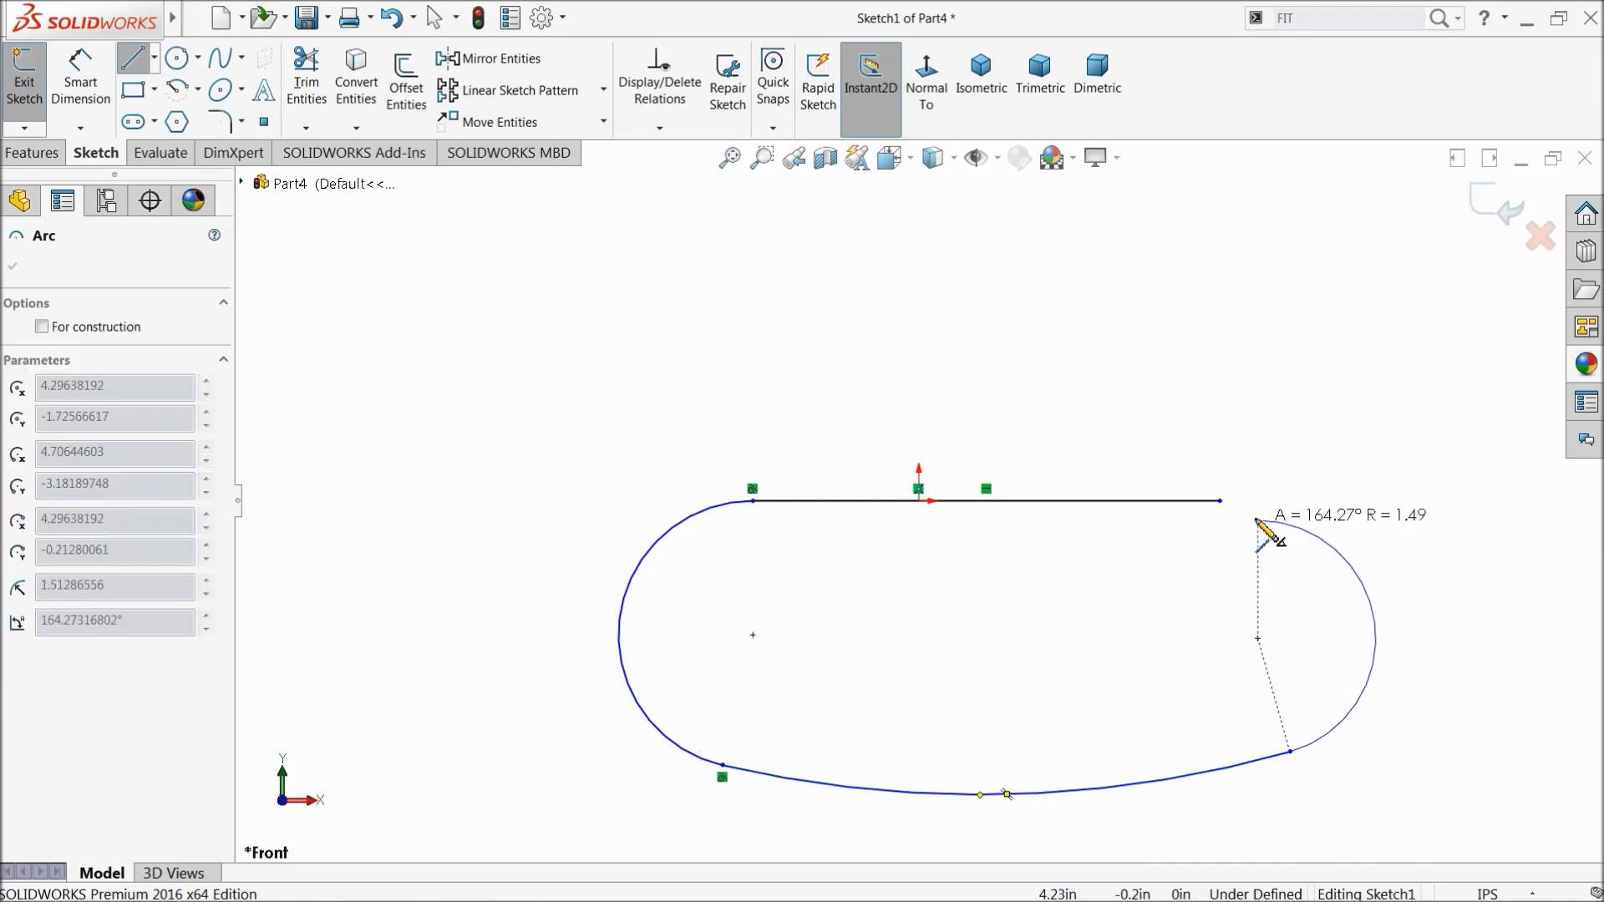
{"action": "left_click", "coordinate": [1221, 504]}
{"action": "right_click", "coordinate": [1084, 398]}
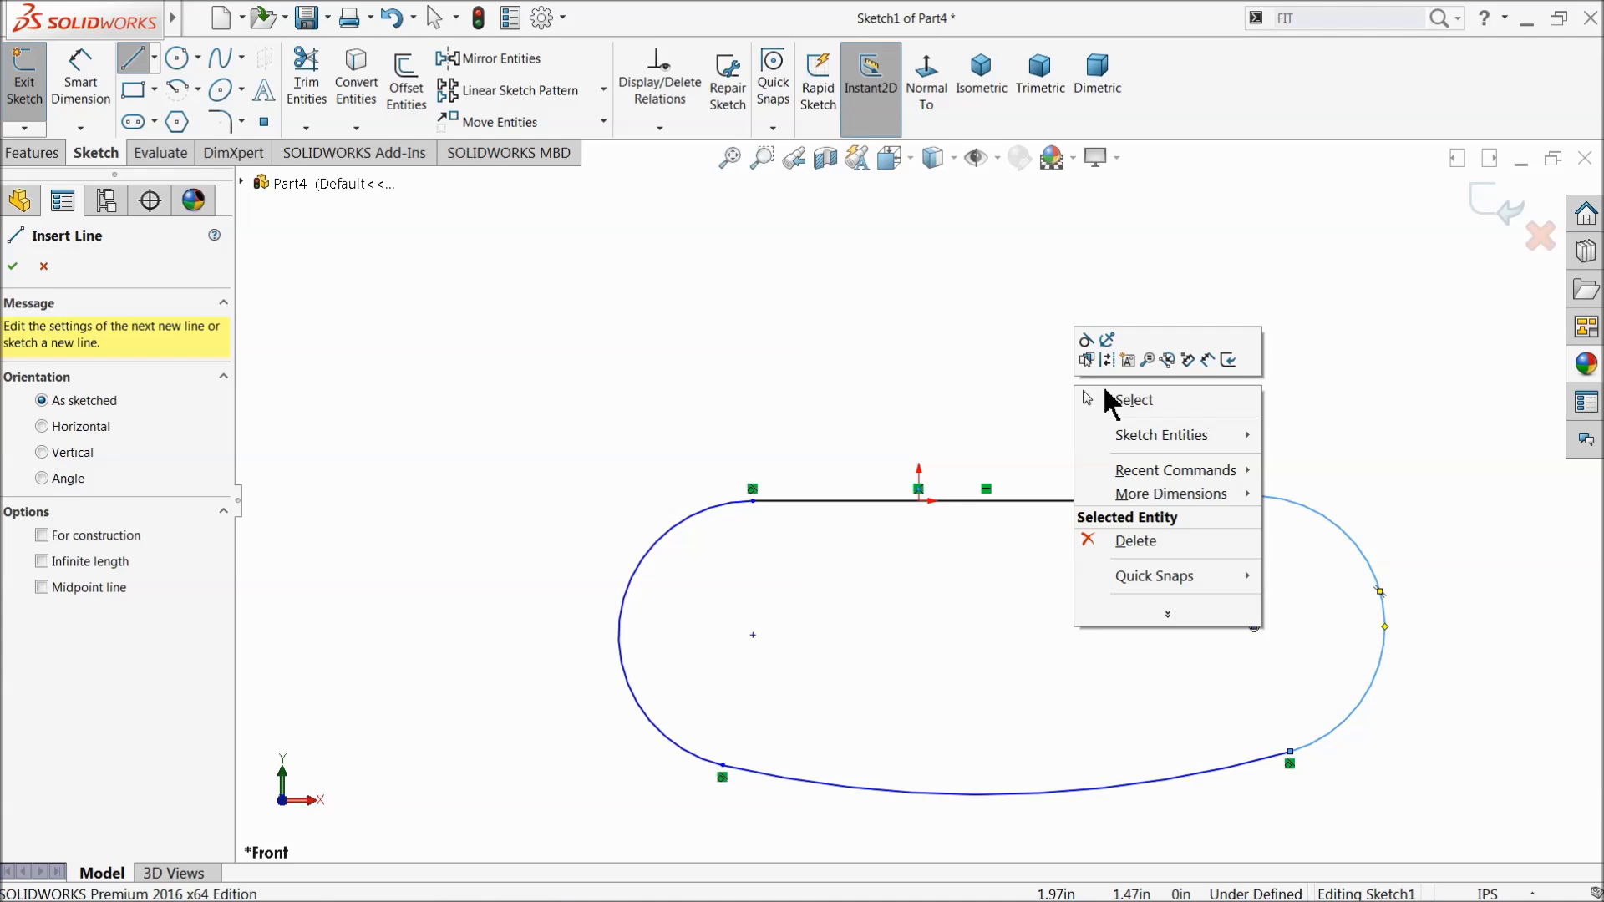
{"action": "left_click", "coordinate": [1102, 401]}
{"action": "scroll", "coordinate": [1053, 602], "scroll_direction": "down", "scroll_amount": 4}
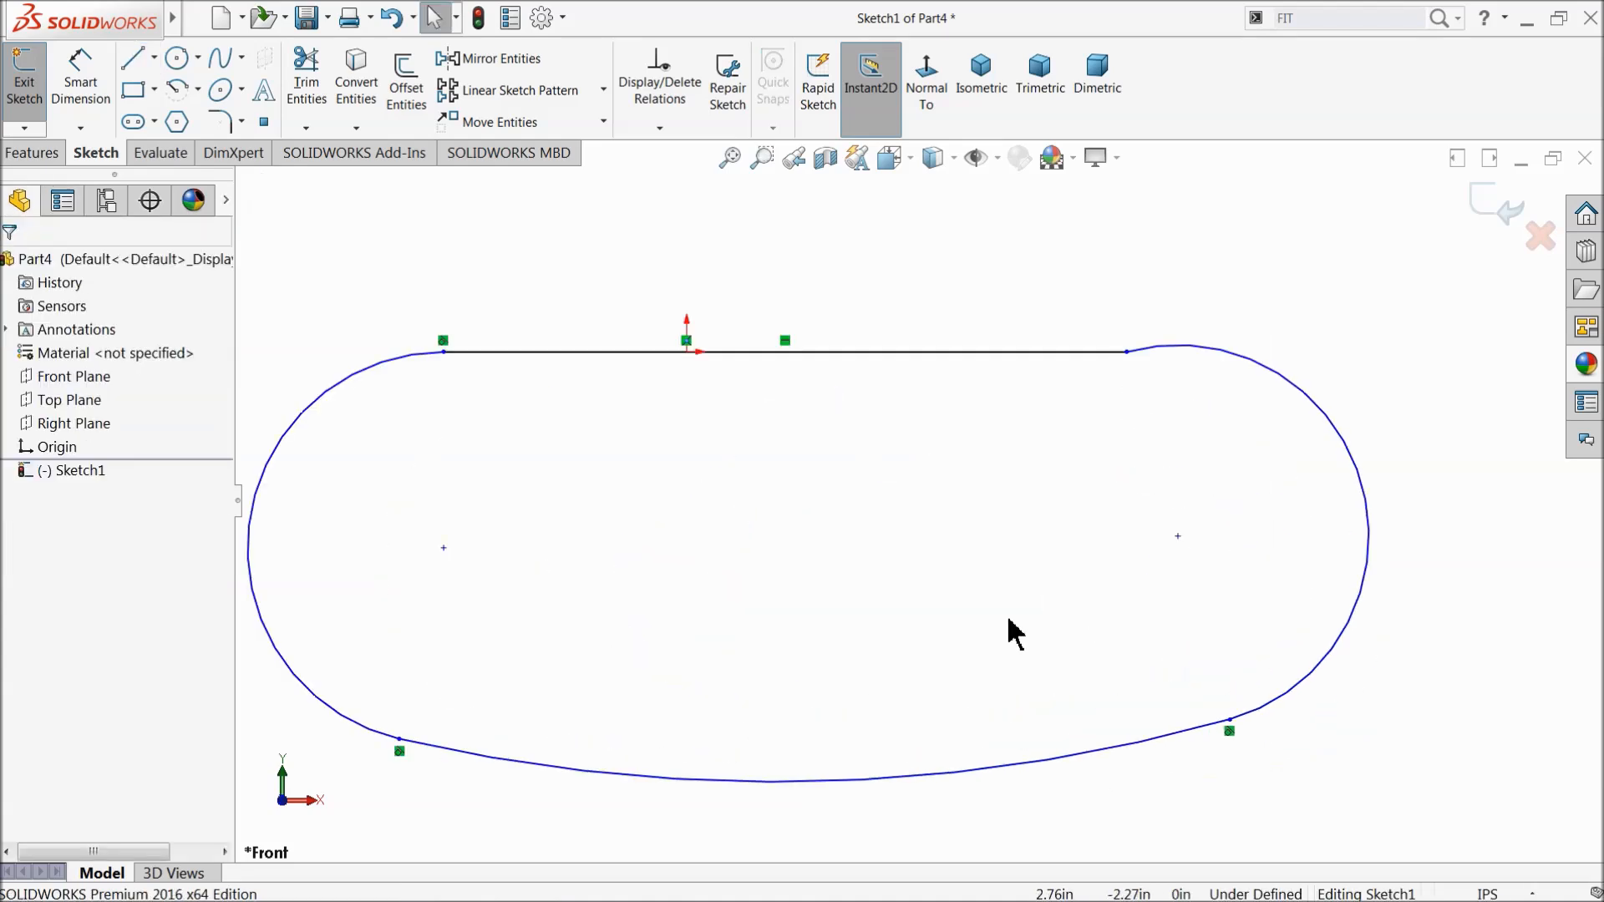
Make the upper horizontal line and the right end arc tangent
{"action": "left_click", "coordinate": [1103, 352]}
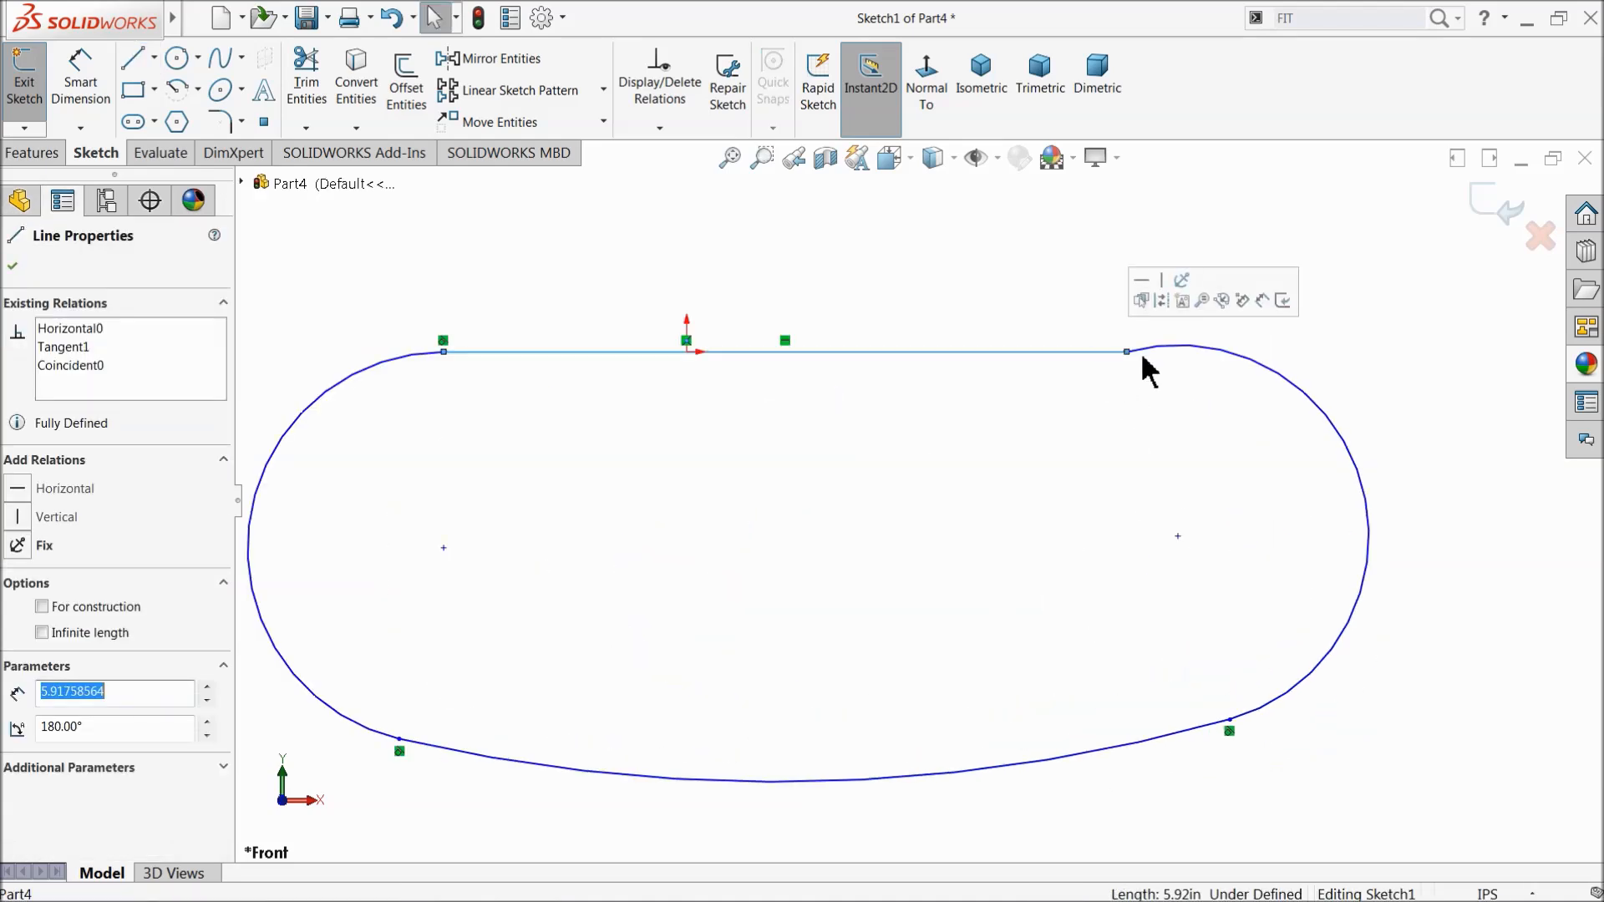
{"action": "left_click", "coordinate": [1163, 348], "text": "ctrl"}
{"action": "left_click", "coordinate": [1201, 280]}
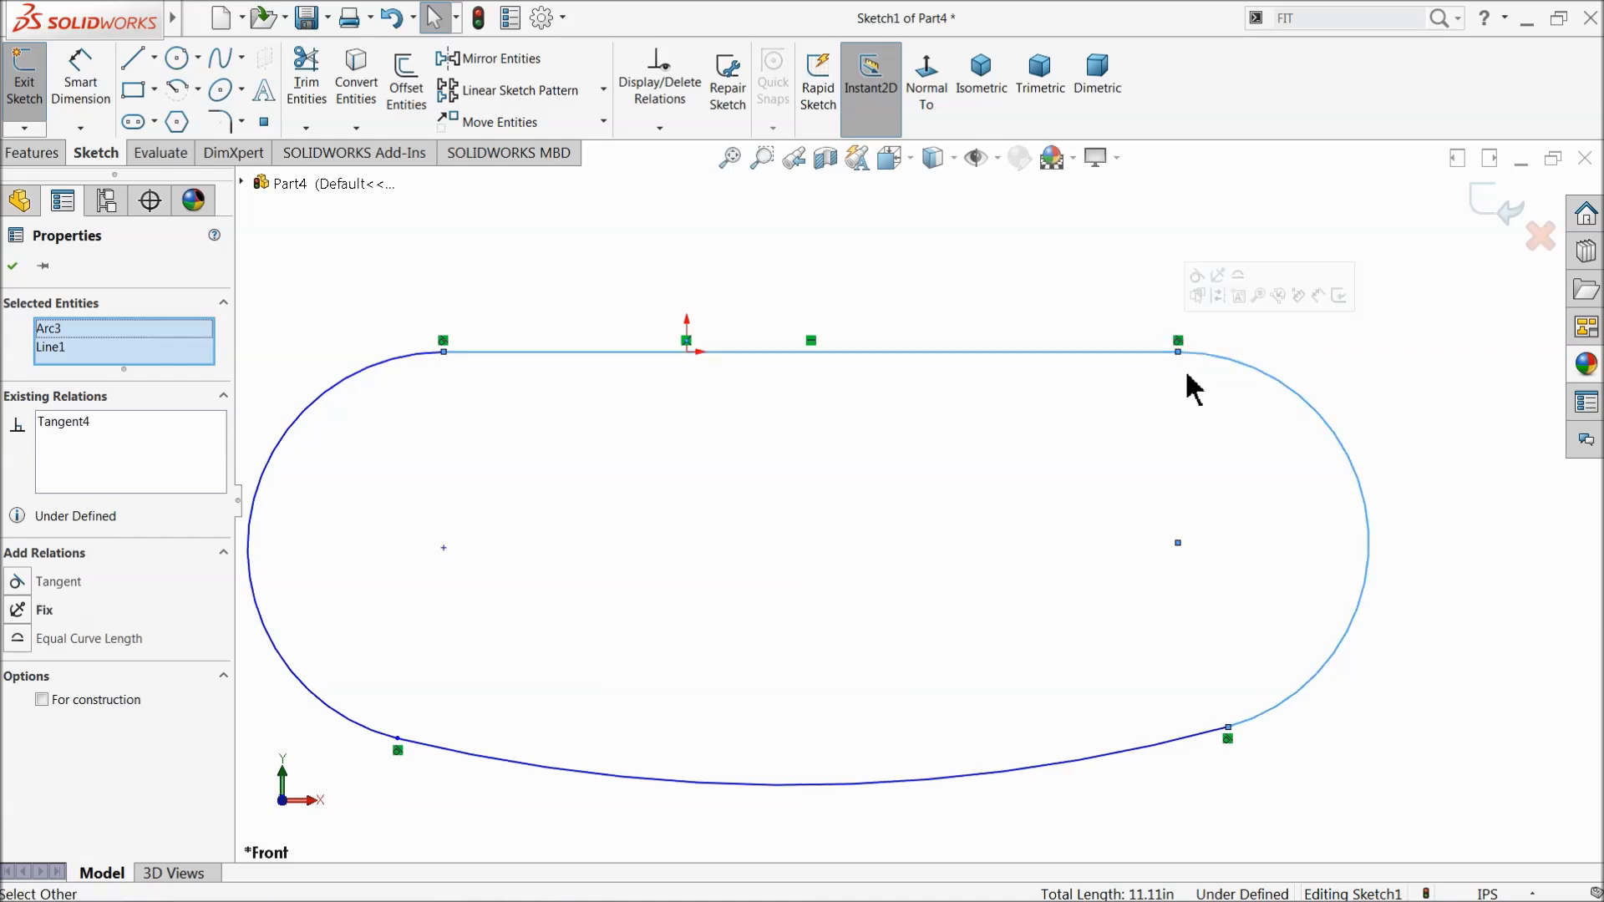
Draw a vertical centerline from the line's left endpoint down through the center of the left arc
{"action": "left_click", "coordinate": [155, 57]}
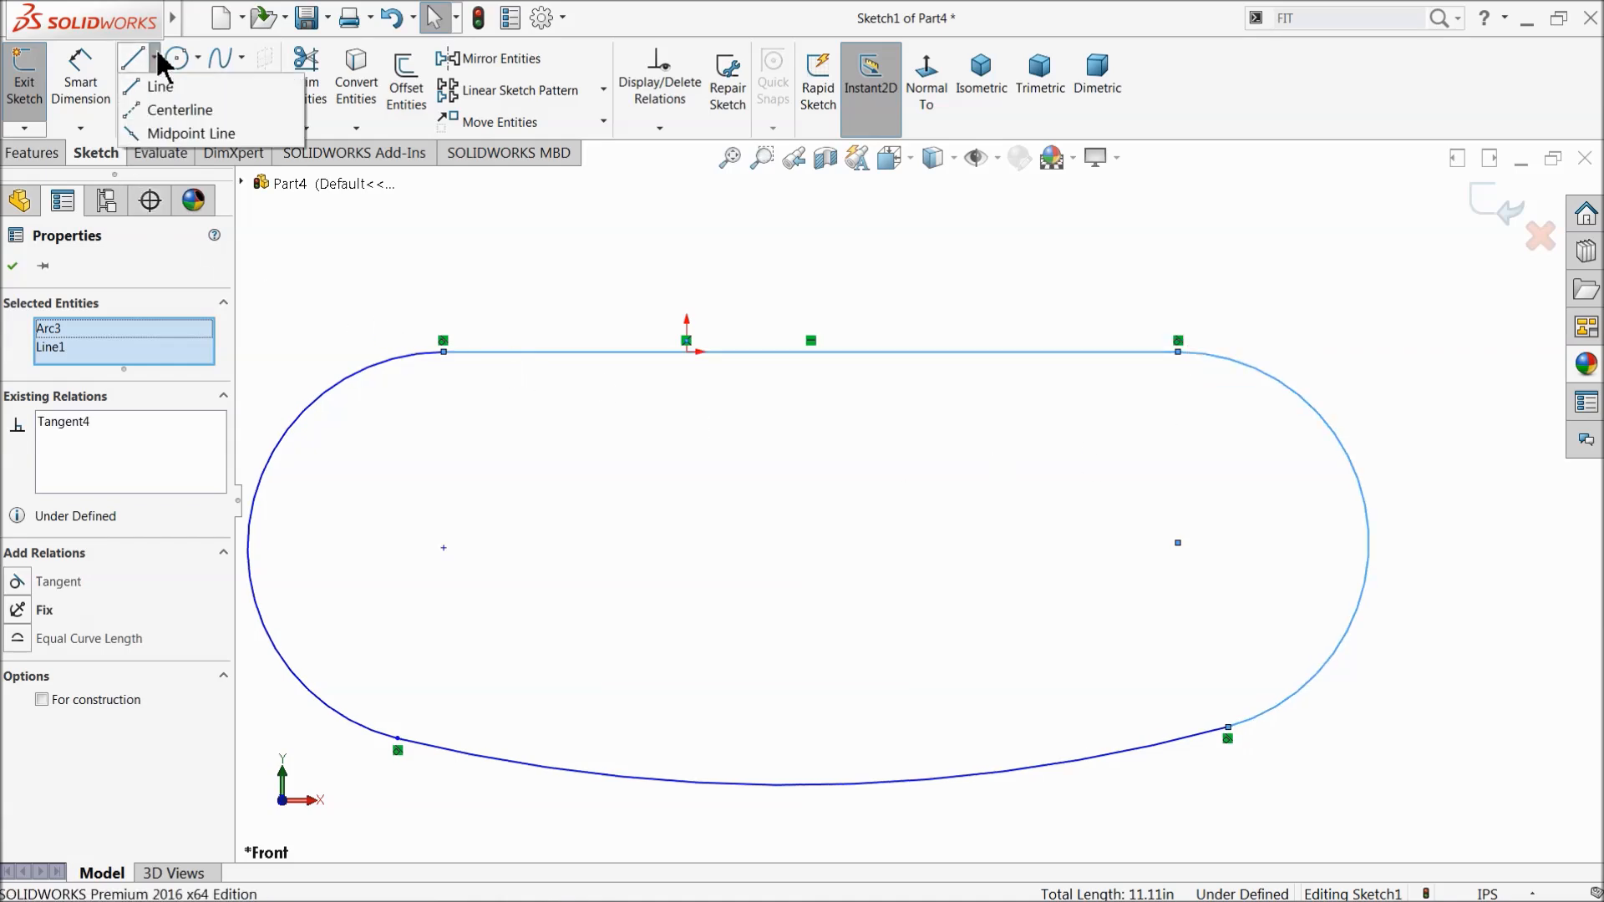
{"action": "left_click", "coordinate": [168, 112]}
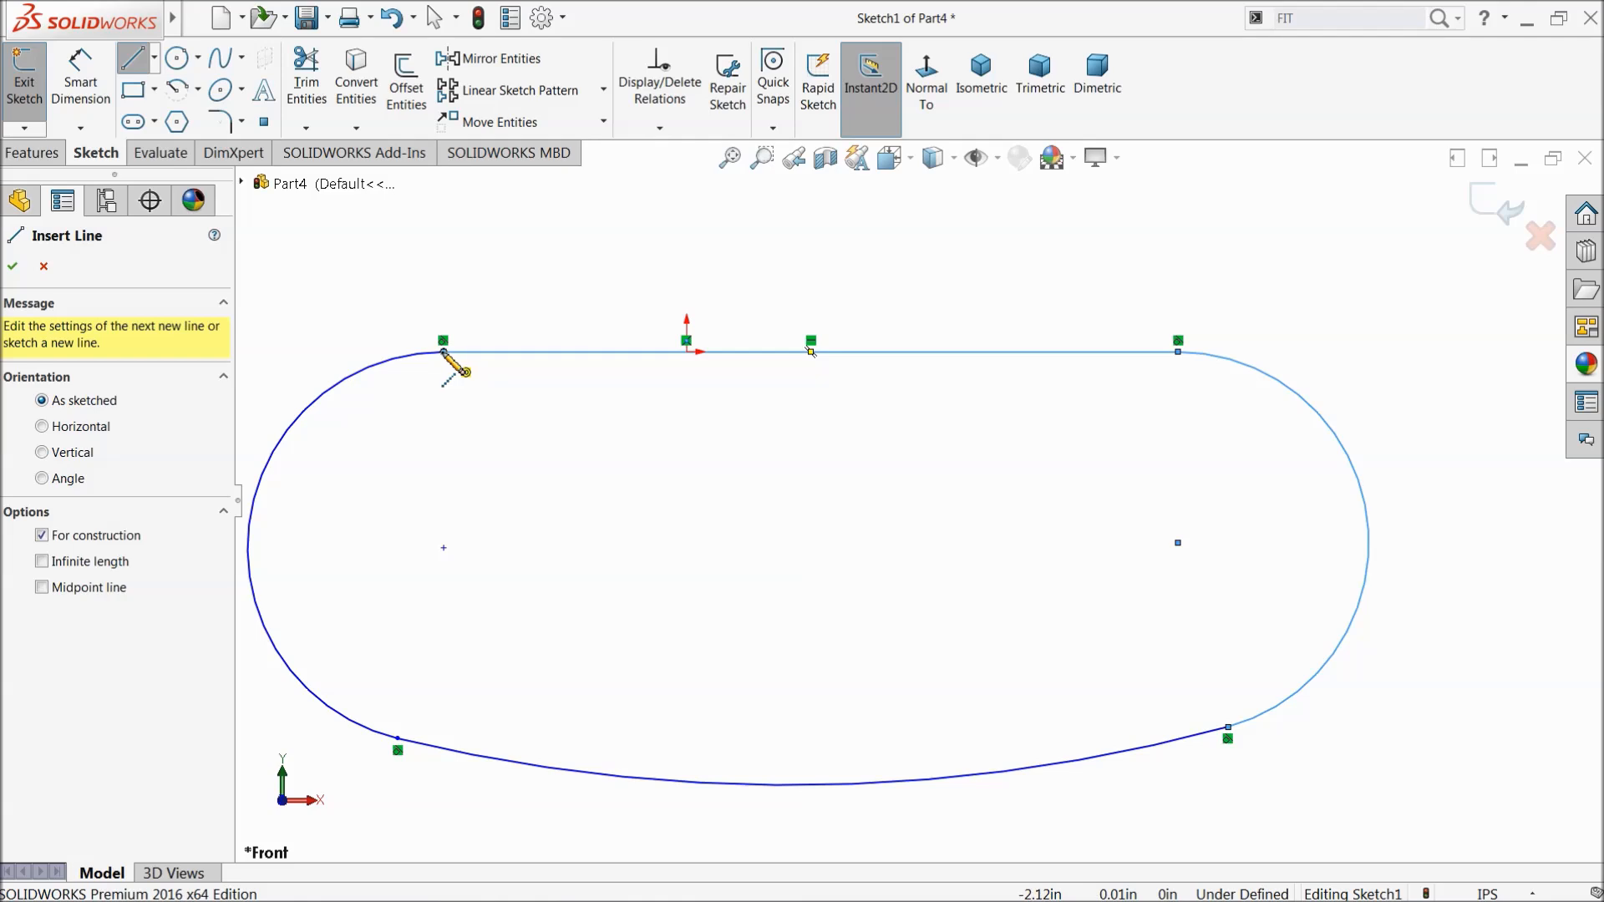
{"action": "left_click", "coordinate": [443, 352]}
{"action": "left_click", "coordinate": [444, 646]}
{"action": "right_click", "coordinate": [549, 590]}
{"action": "left_click", "coordinate": [619, 608]}
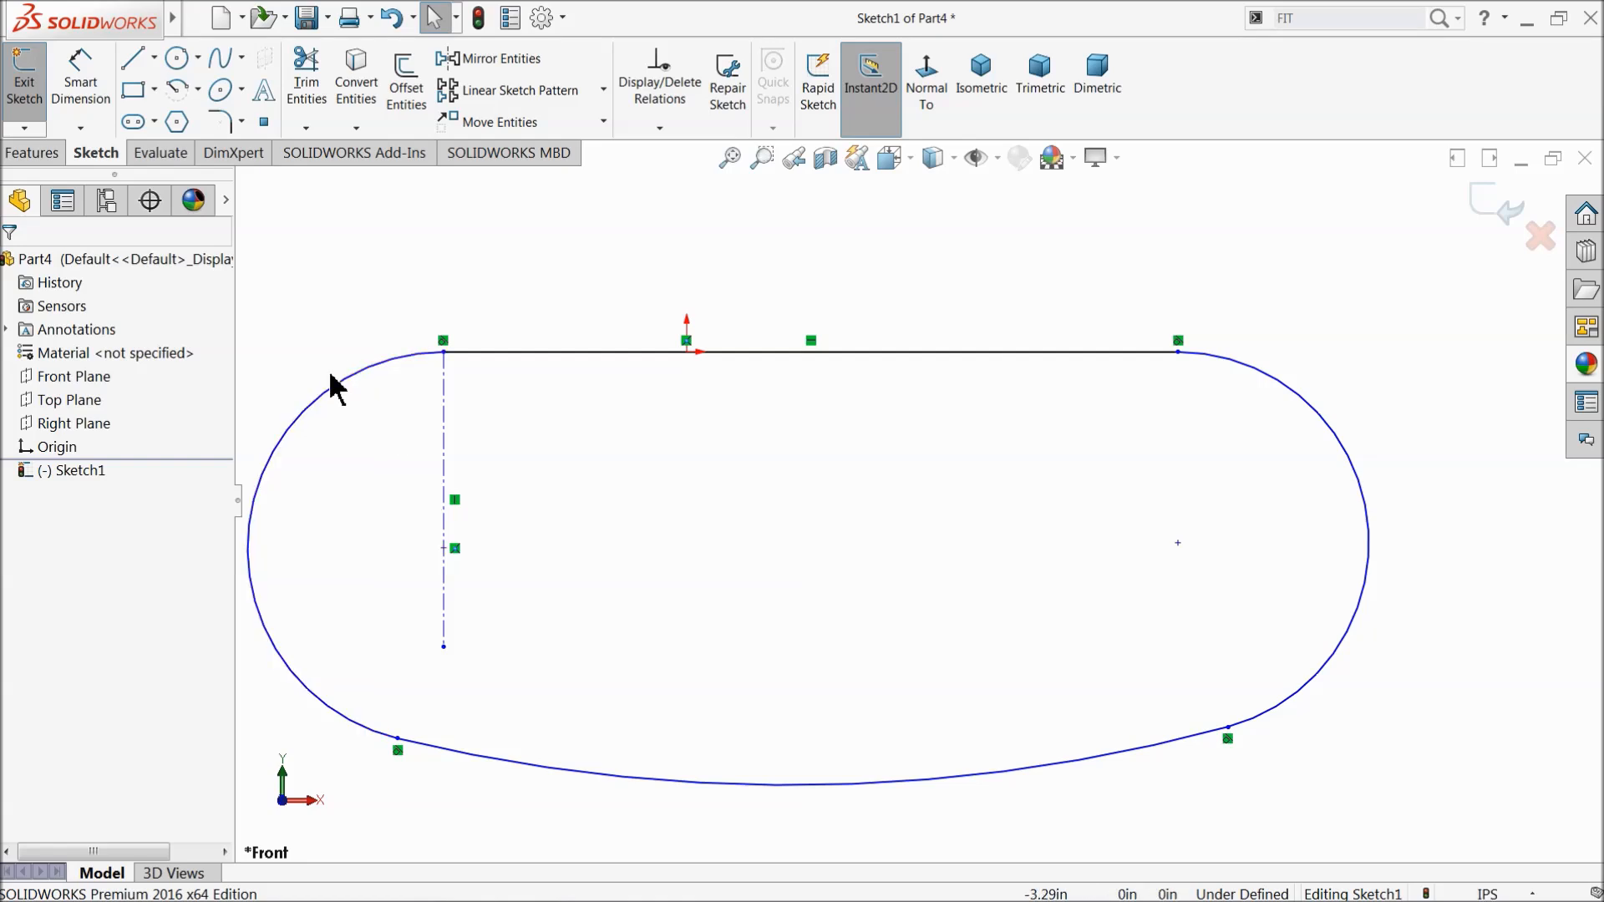
Draw a vertical centerline from the line's right endpoint down through the center of the right arc
{"action": "left_click", "coordinate": [155, 57]}
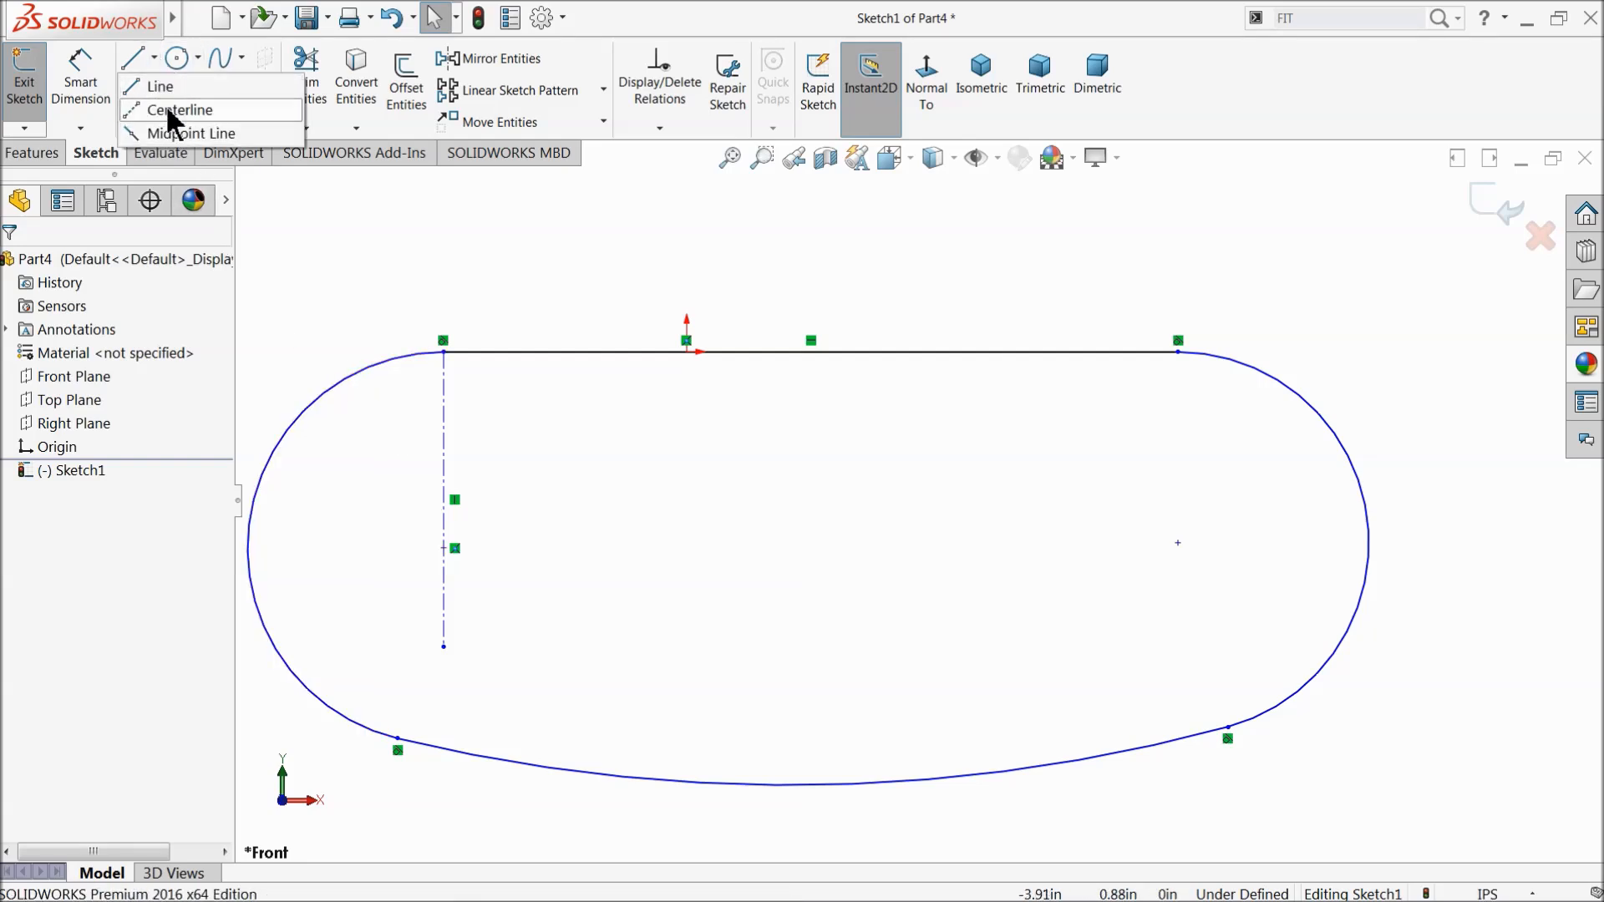
{"action": "left_click", "coordinate": [163, 109]}
{"action": "left_click", "coordinate": [1179, 353]}
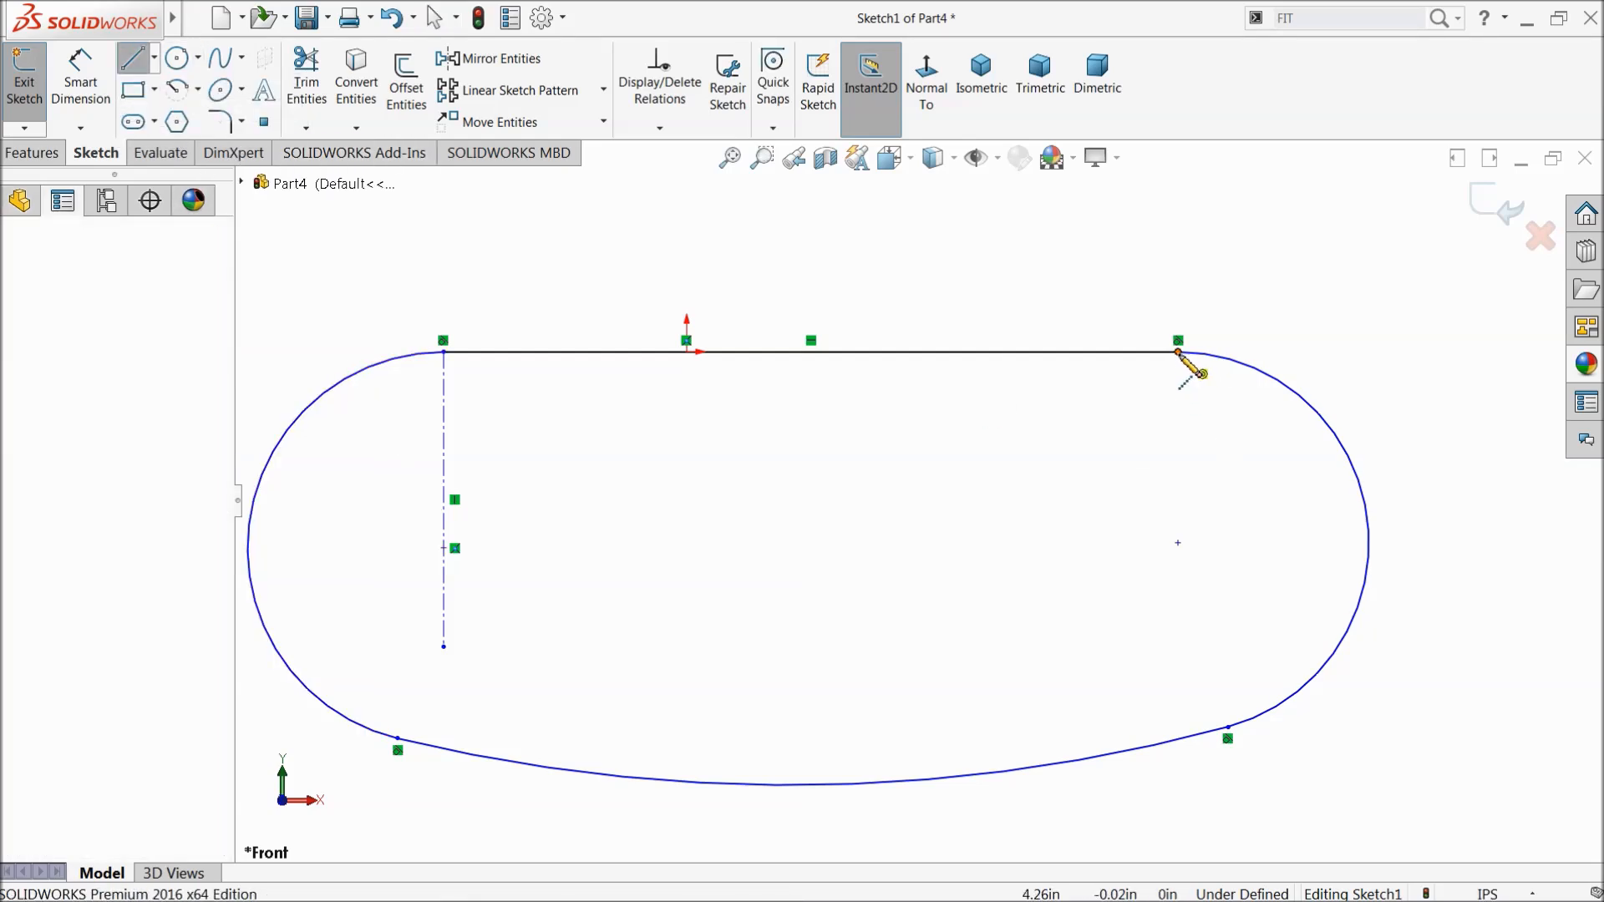
{"action": "left_click", "coordinate": [1179, 636]}
{"action": "right_click", "coordinate": [1220, 600]}
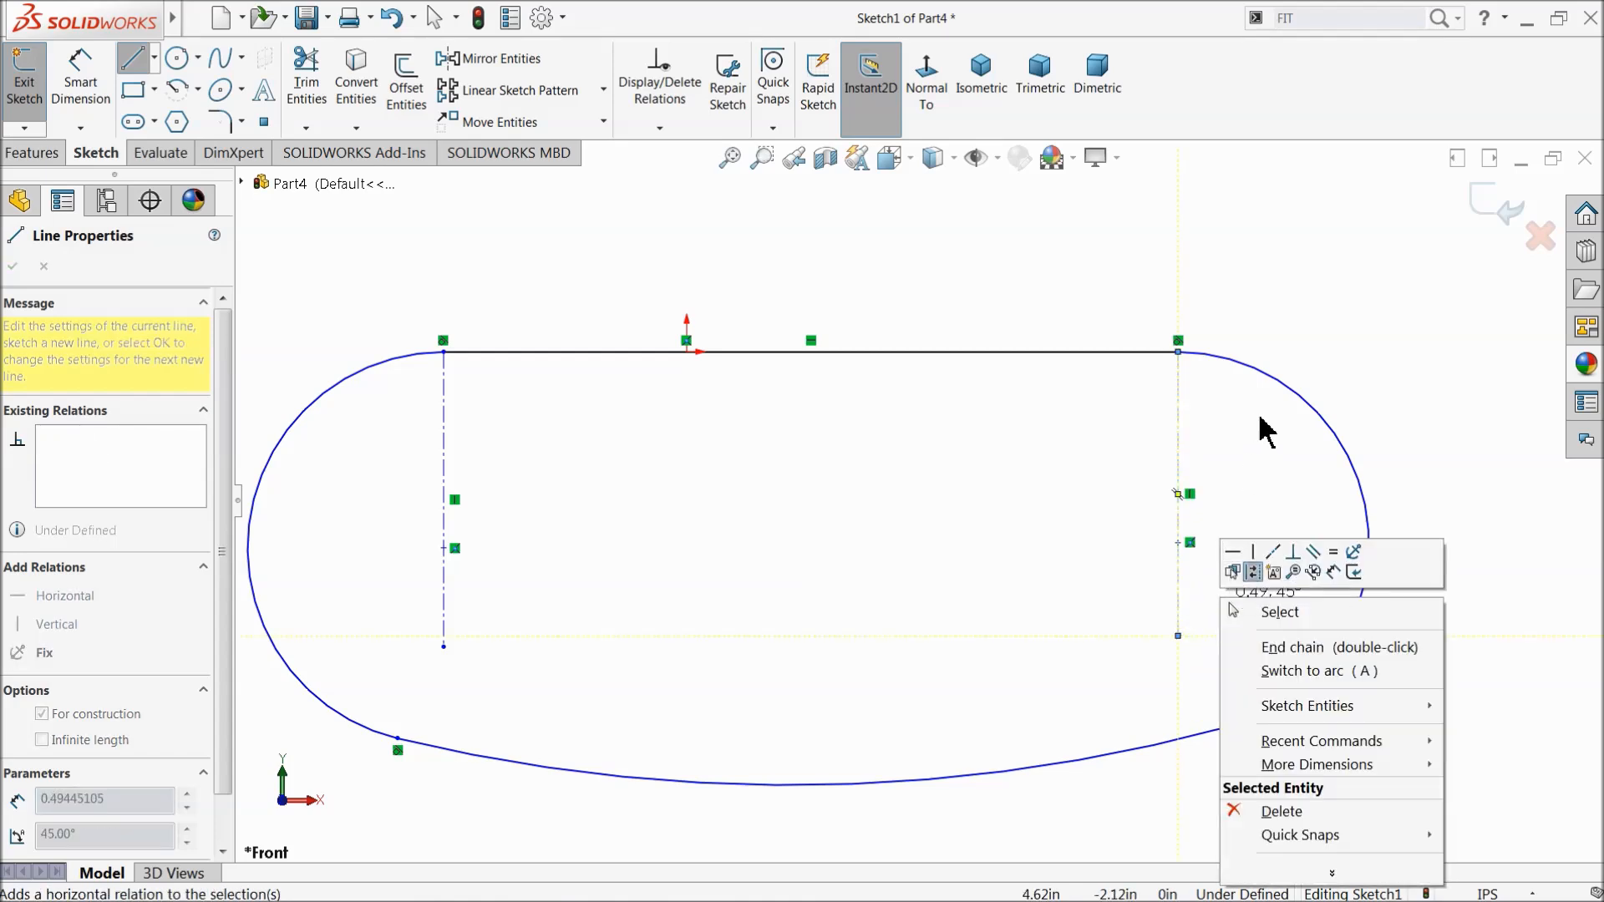
{"action": "left_click", "coordinate": [1293, 610]}
{"action": "key", "text": "z"}
{"action": "scroll", "coordinate": [893, 699], "scroll_direction": "down", "scroll_amount": 2}
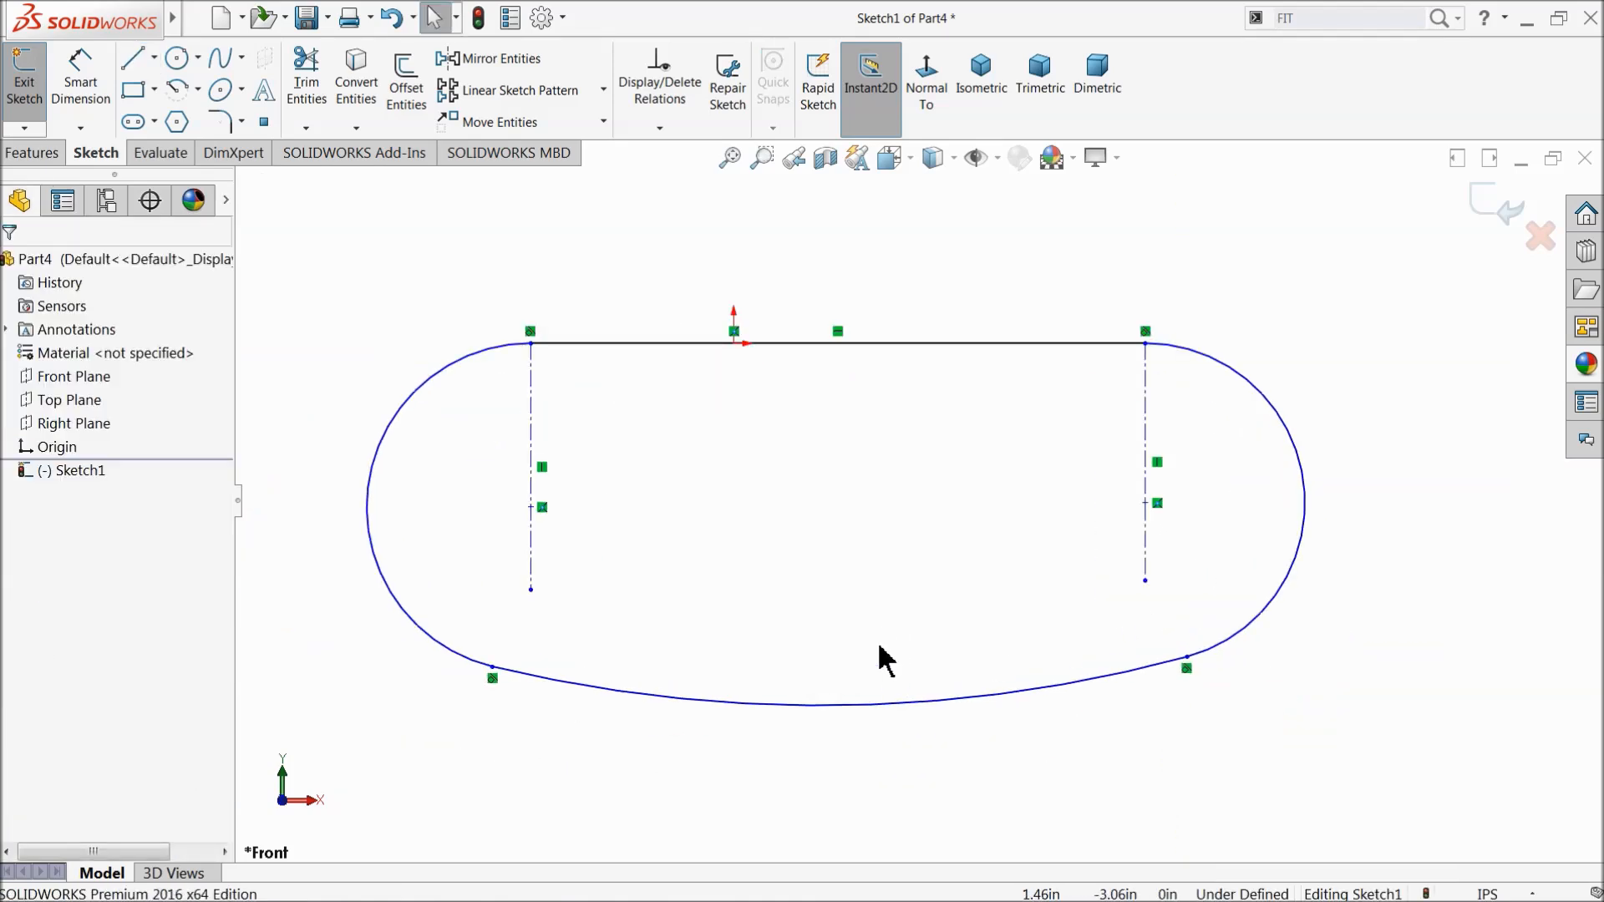
Dimension the upper horizontal line's length as 8.874382 in
{"action": "left_click", "coordinate": [79, 90]}
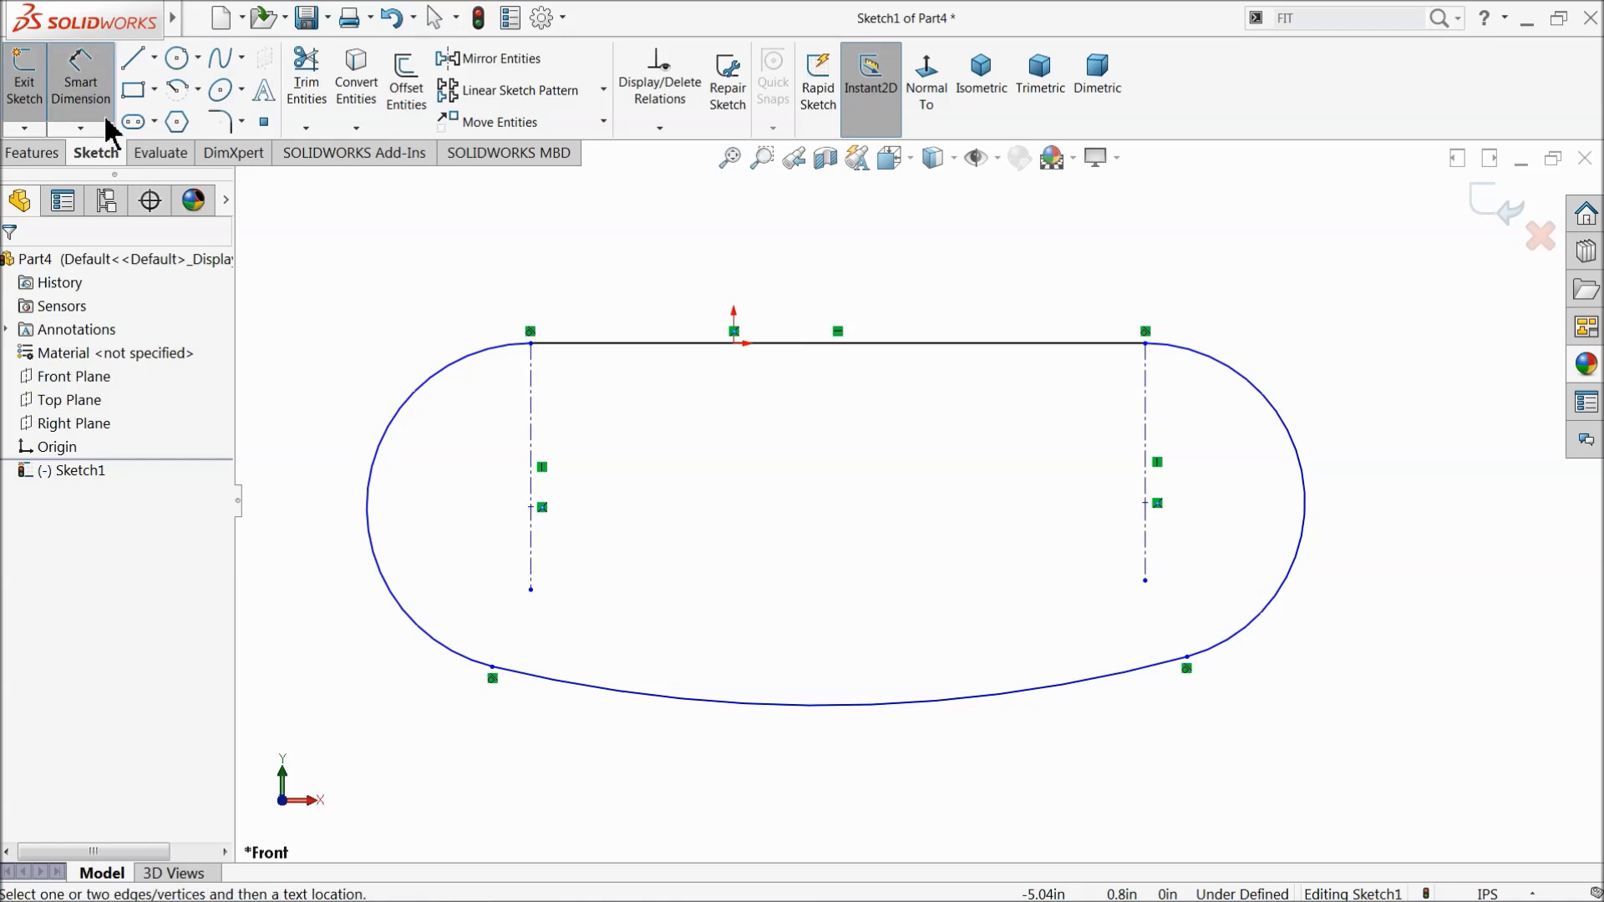
{"action": "left_click", "coordinate": [709, 349]}
{"action": "left_click", "coordinate": [735, 312]}
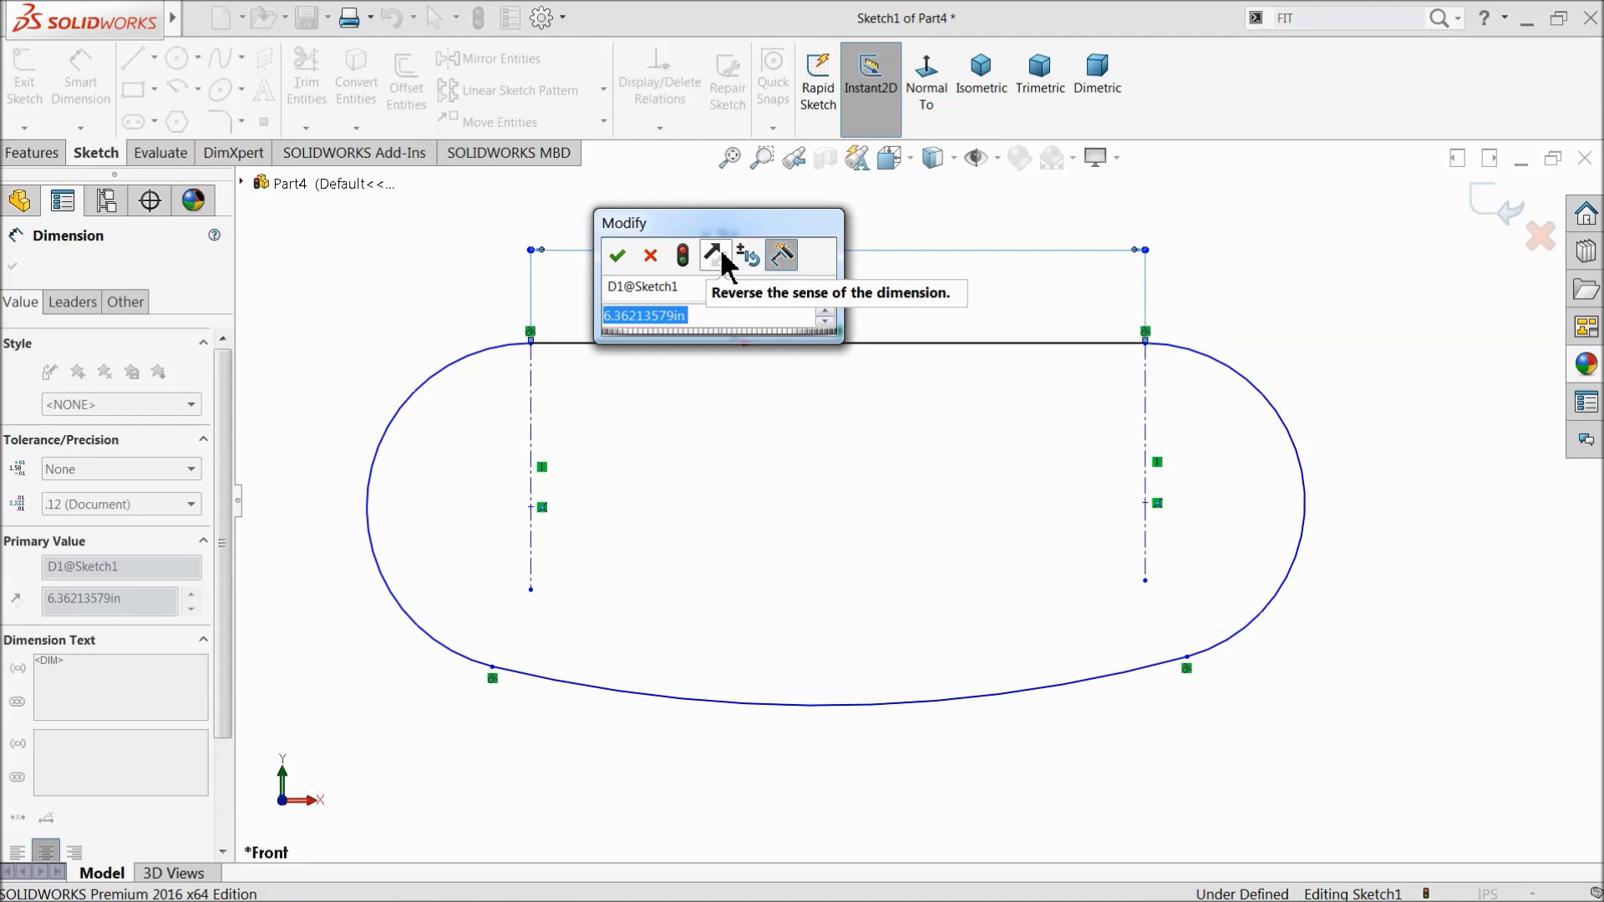
{"action": "type", "text": "8.87"}
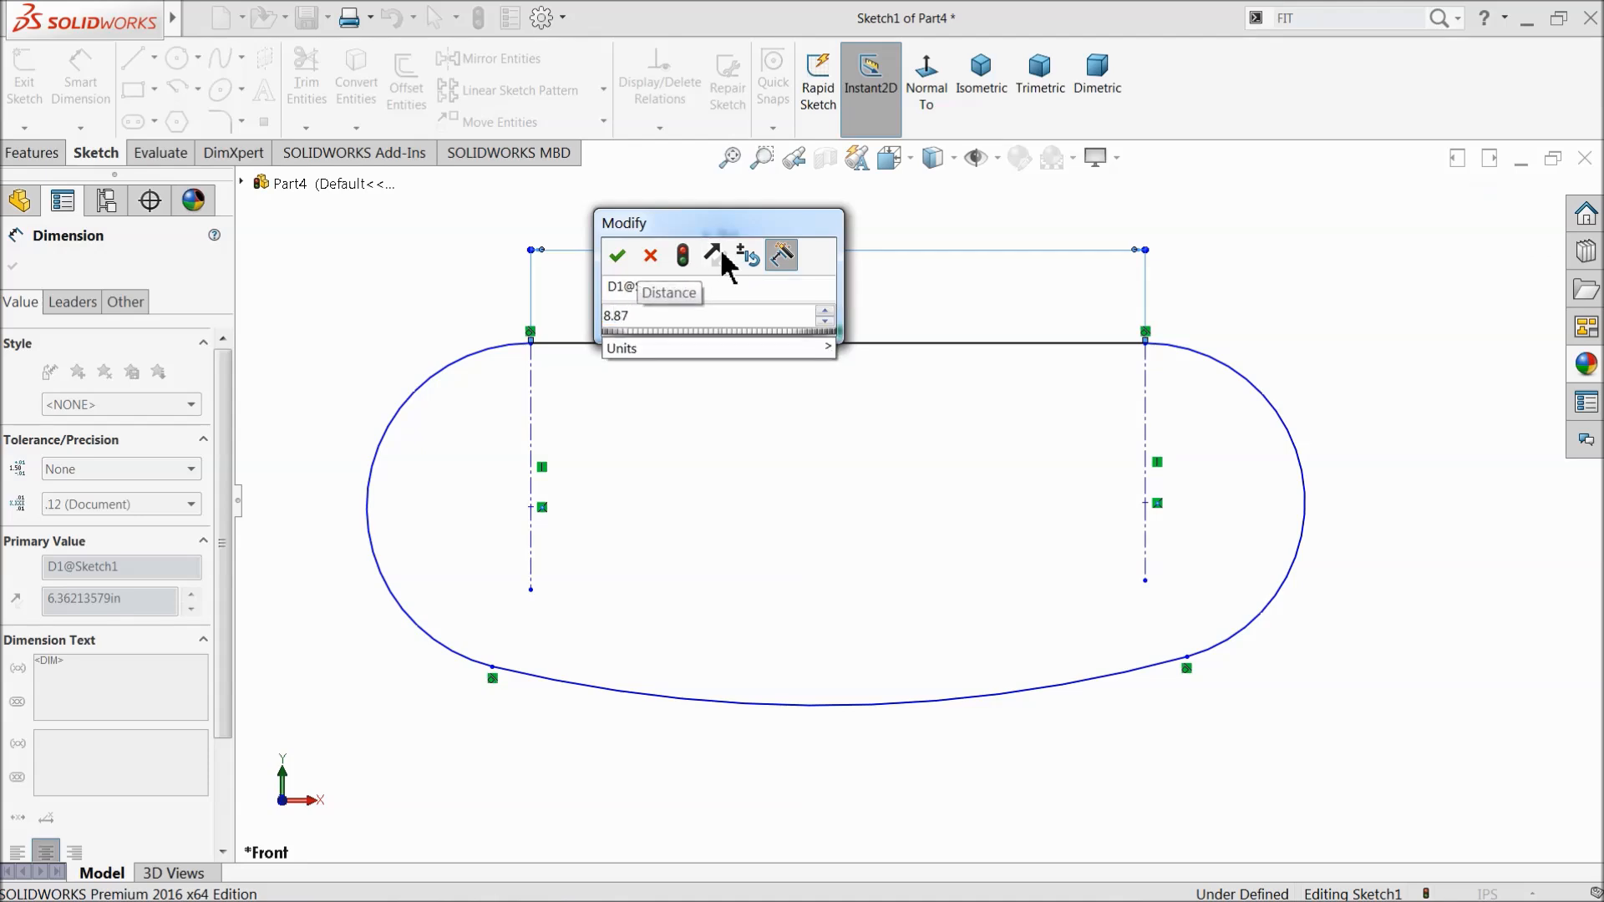
{"action": "type", "text": "43"}
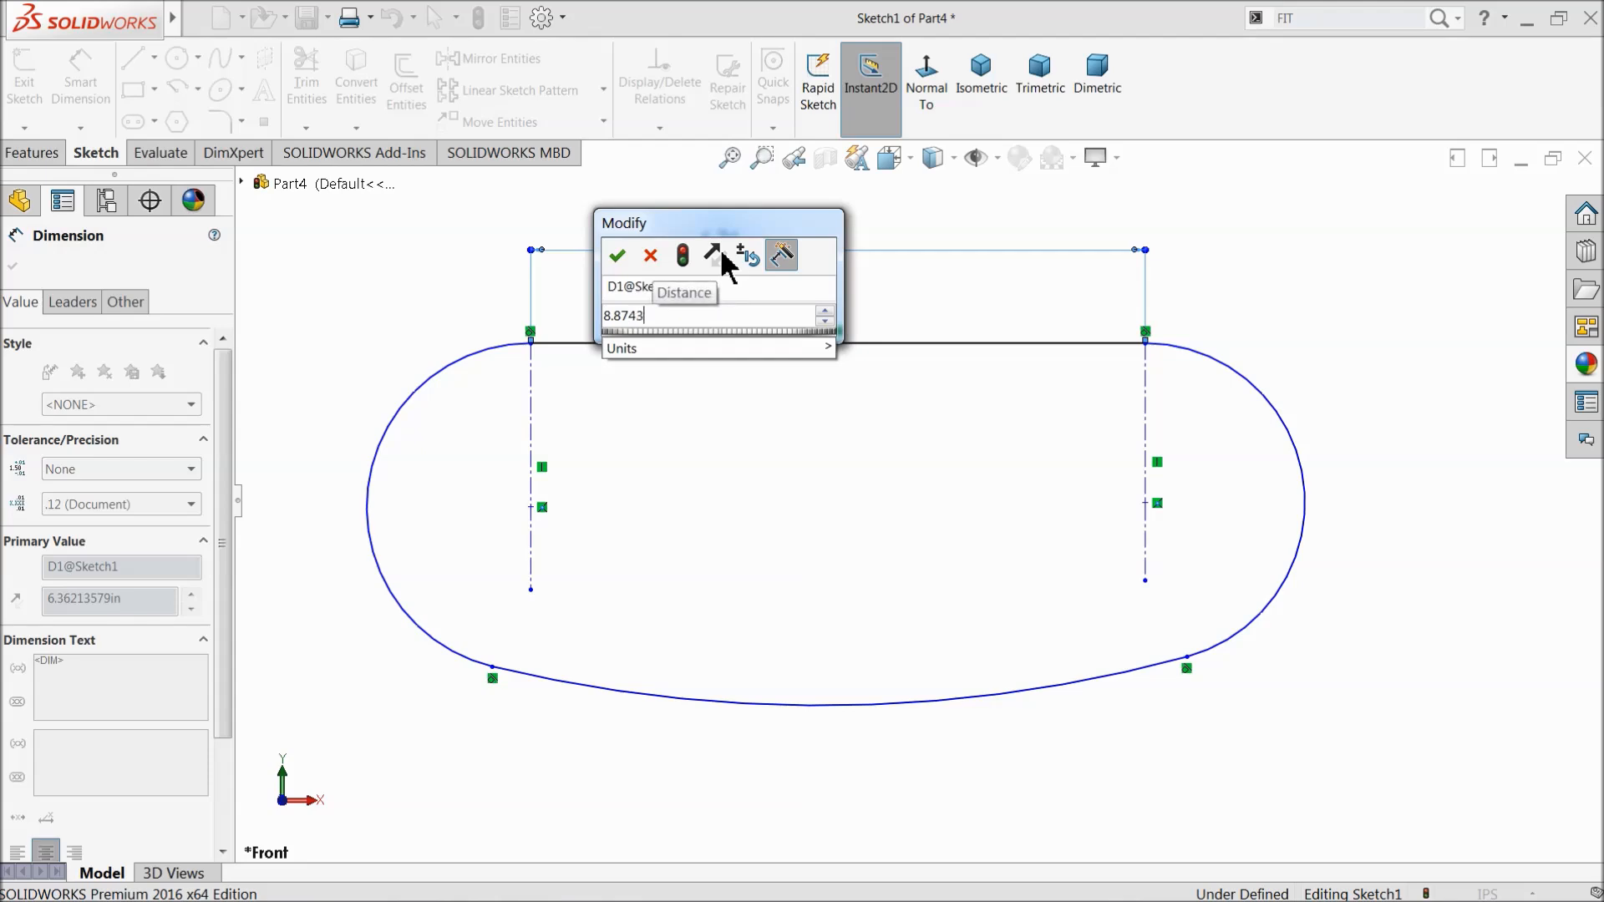
{"action": "type", "text": "82"}
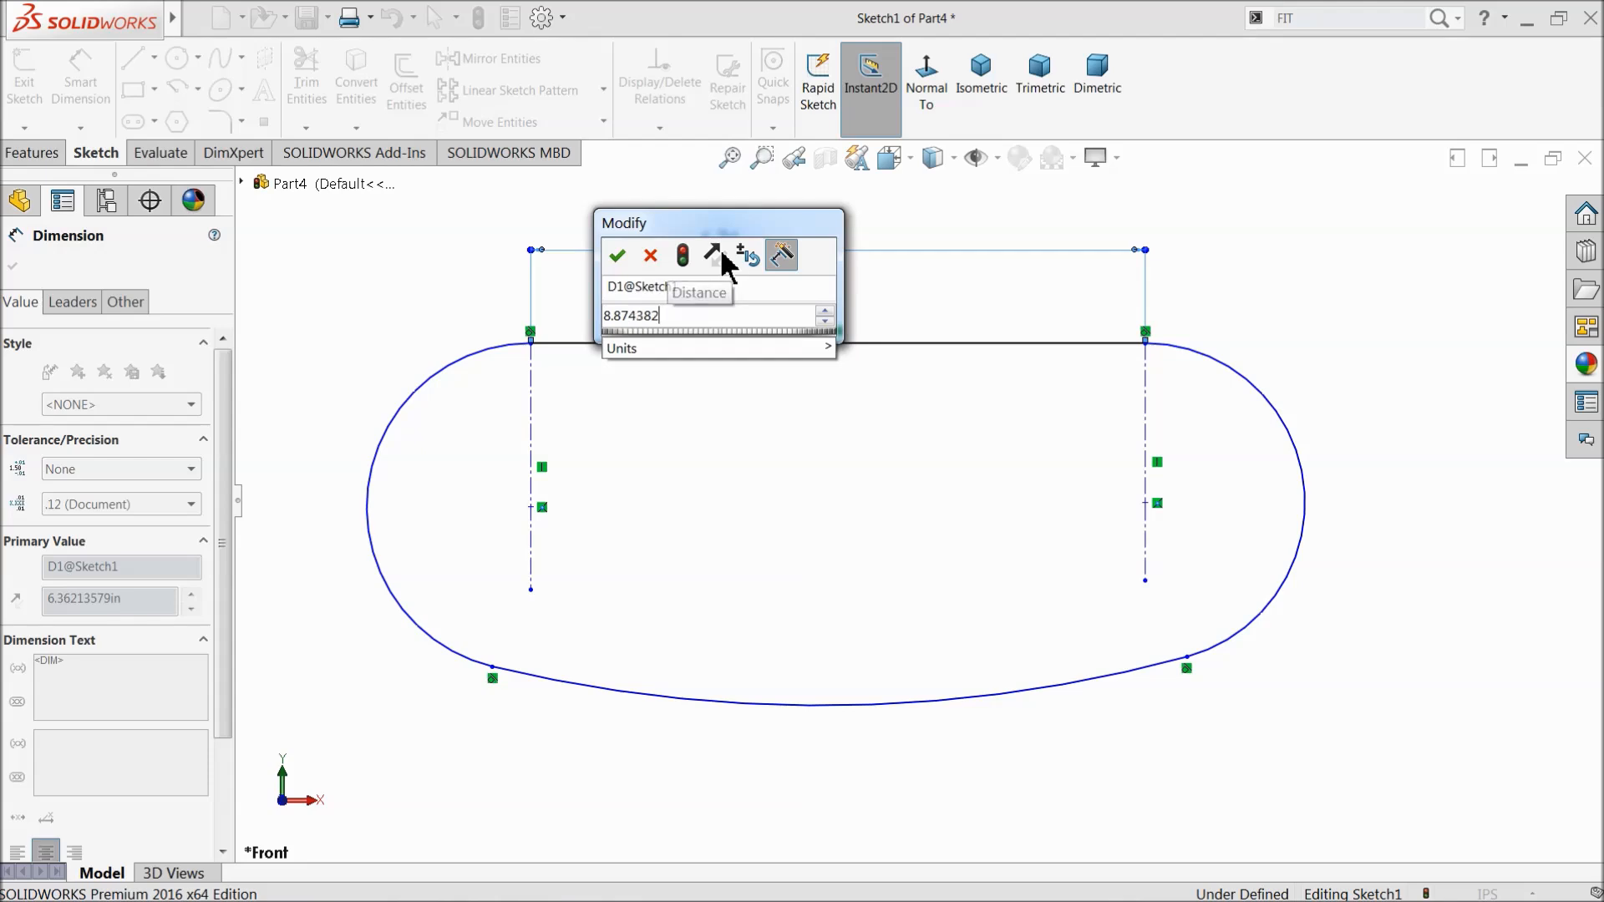
{"action": "left_click", "coordinate": [618, 257]}
Dimension the right end arc with a radius of 2.098 in
{"action": "left_click", "coordinate": [1295, 427]}
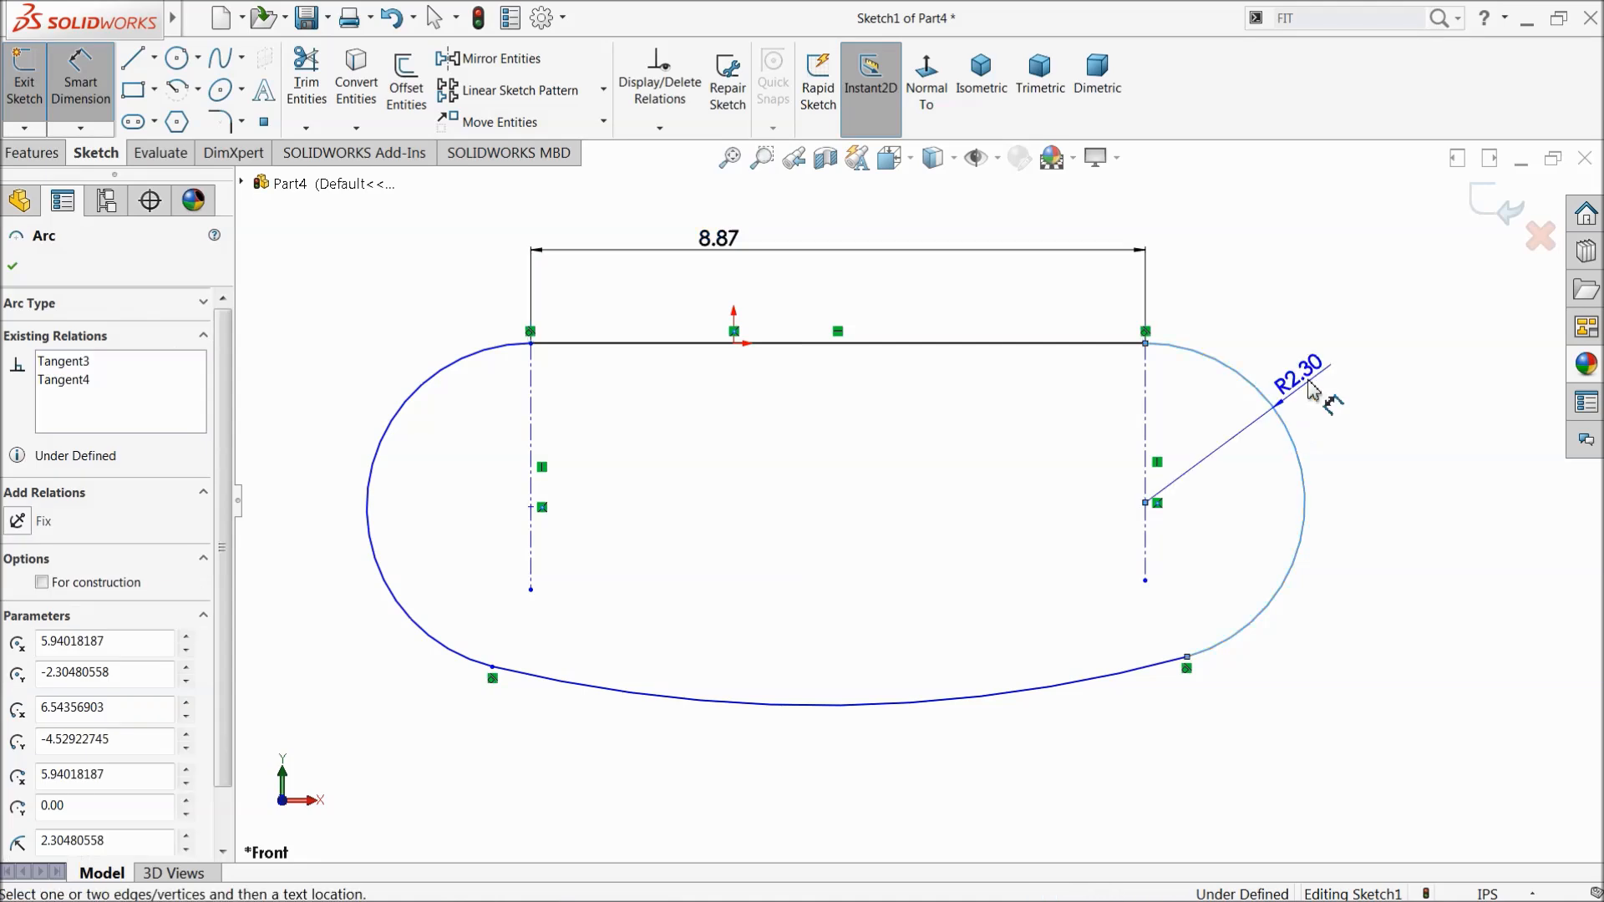
{"action": "left_click", "coordinate": [1331, 352]}
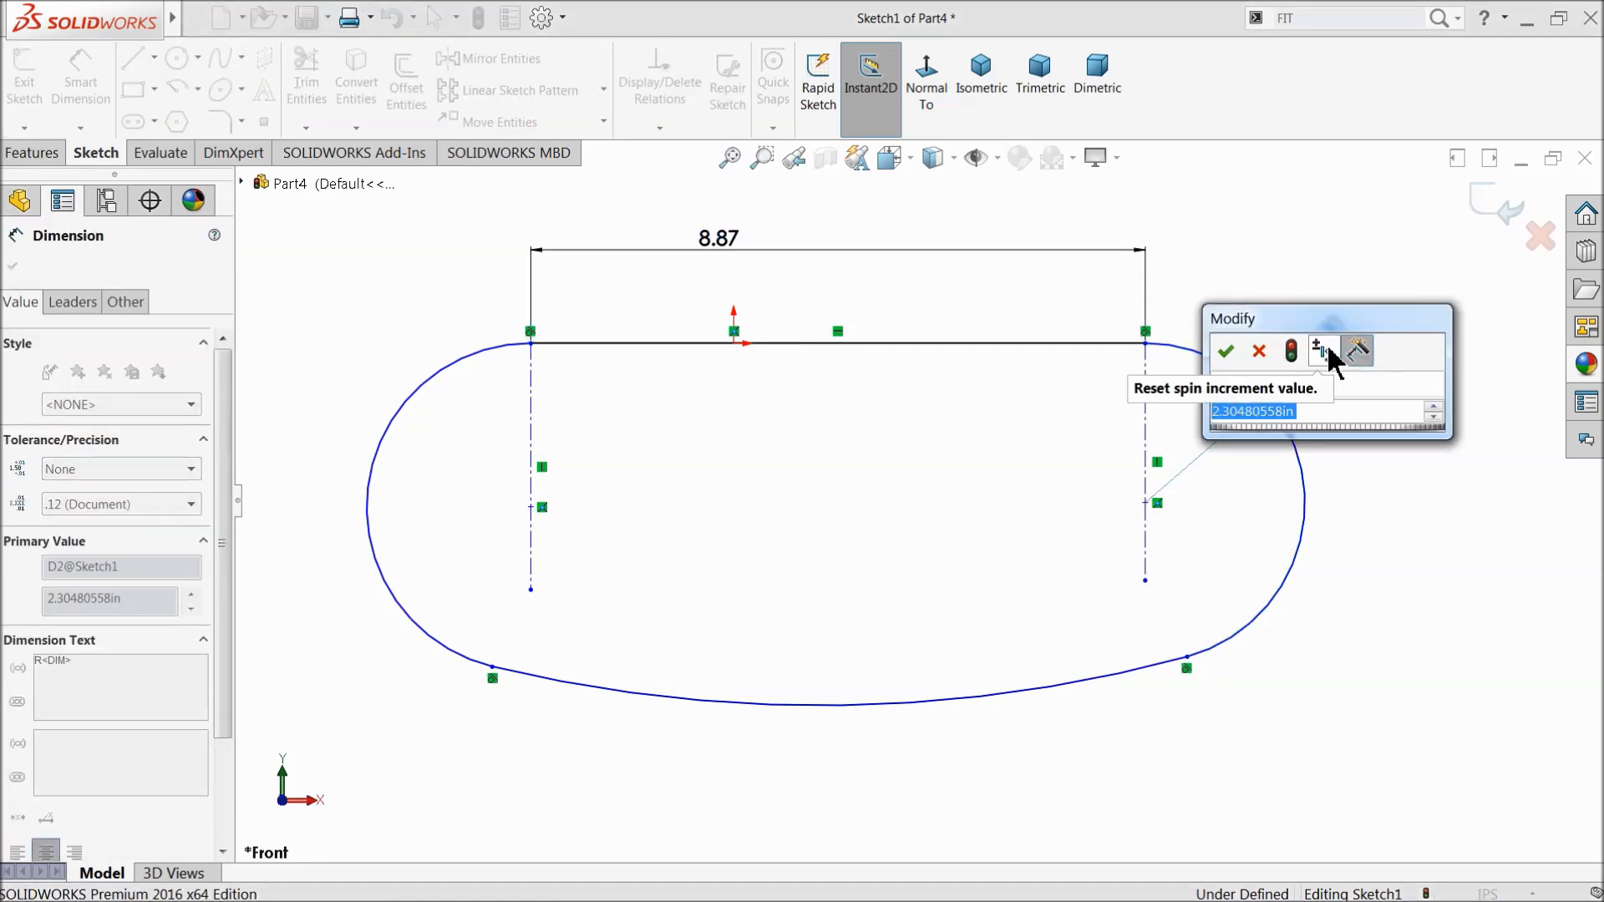
{"action": "type", "text": "2.098"}
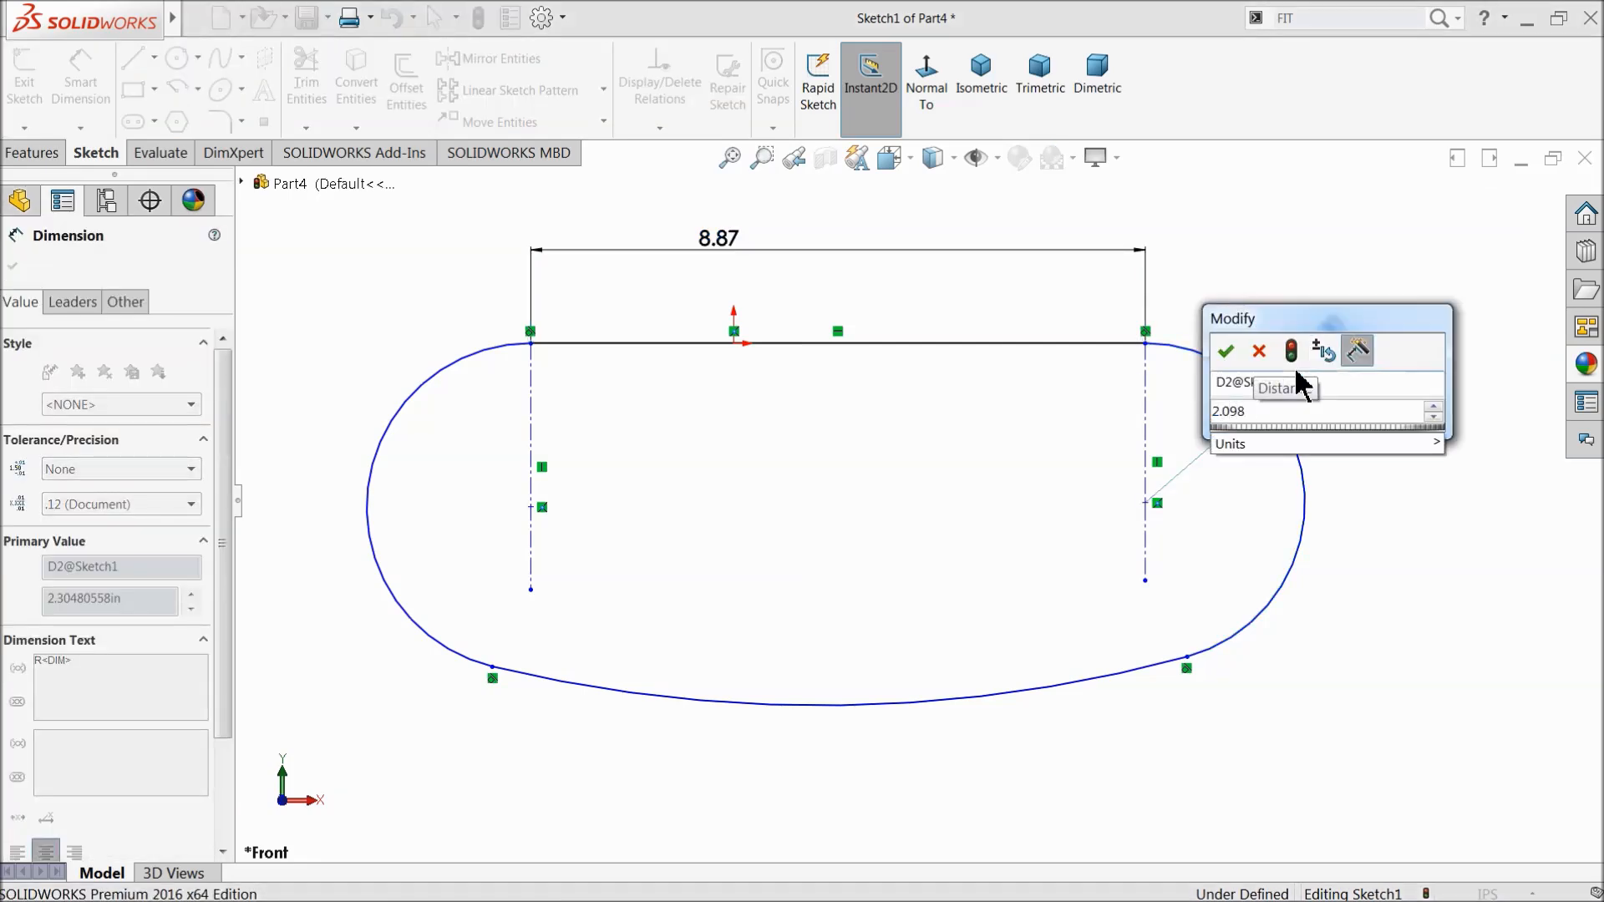
{"action": "left_click", "coordinate": [1225, 351]}
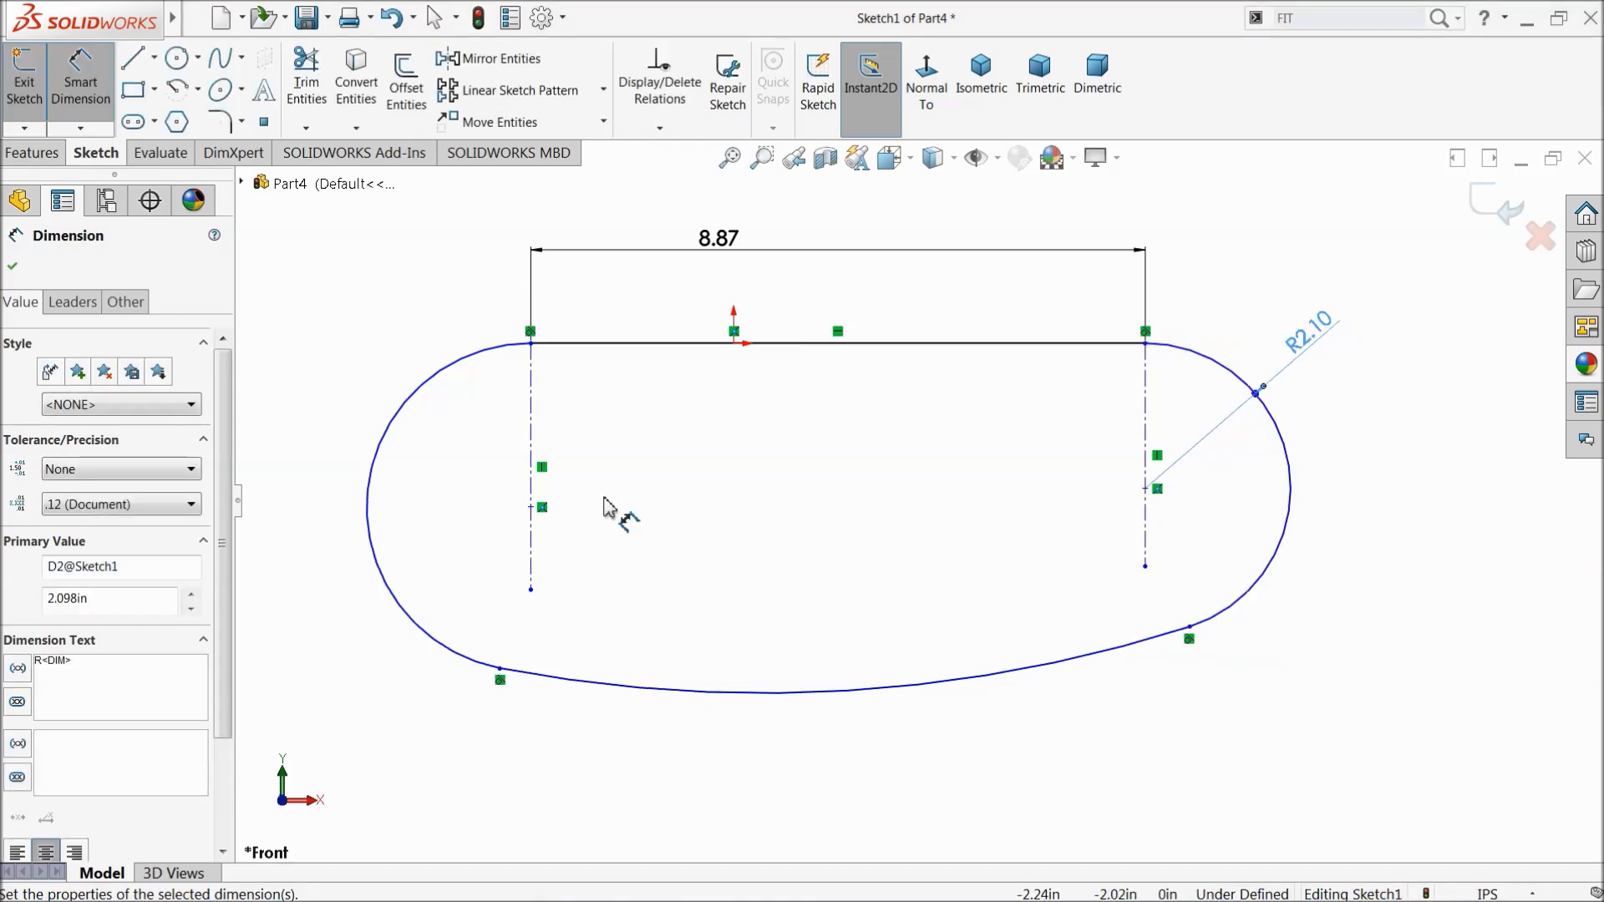
Dimension the left end arc with a radius of 2.098 in
{"action": "left_click", "coordinate": [416, 407]}
{"action": "left_click", "coordinate": [359, 380]}
{"action": "type", "text": "2.0"}
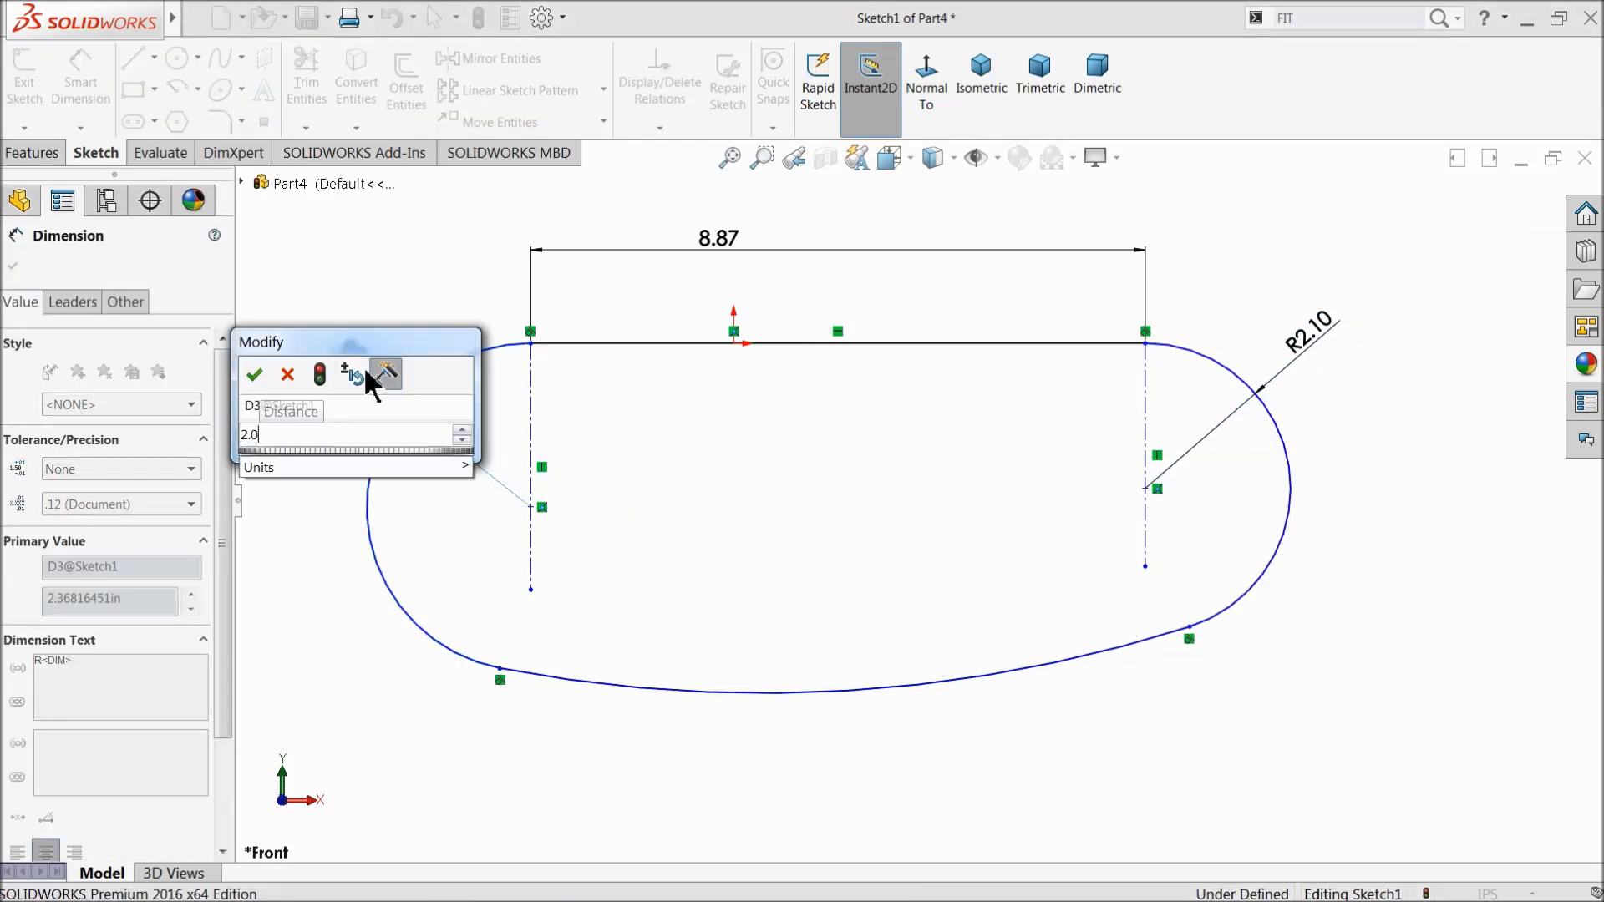
{"action": "type", "text": "98"}
{"action": "left_click", "coordinate": [255, 374]}
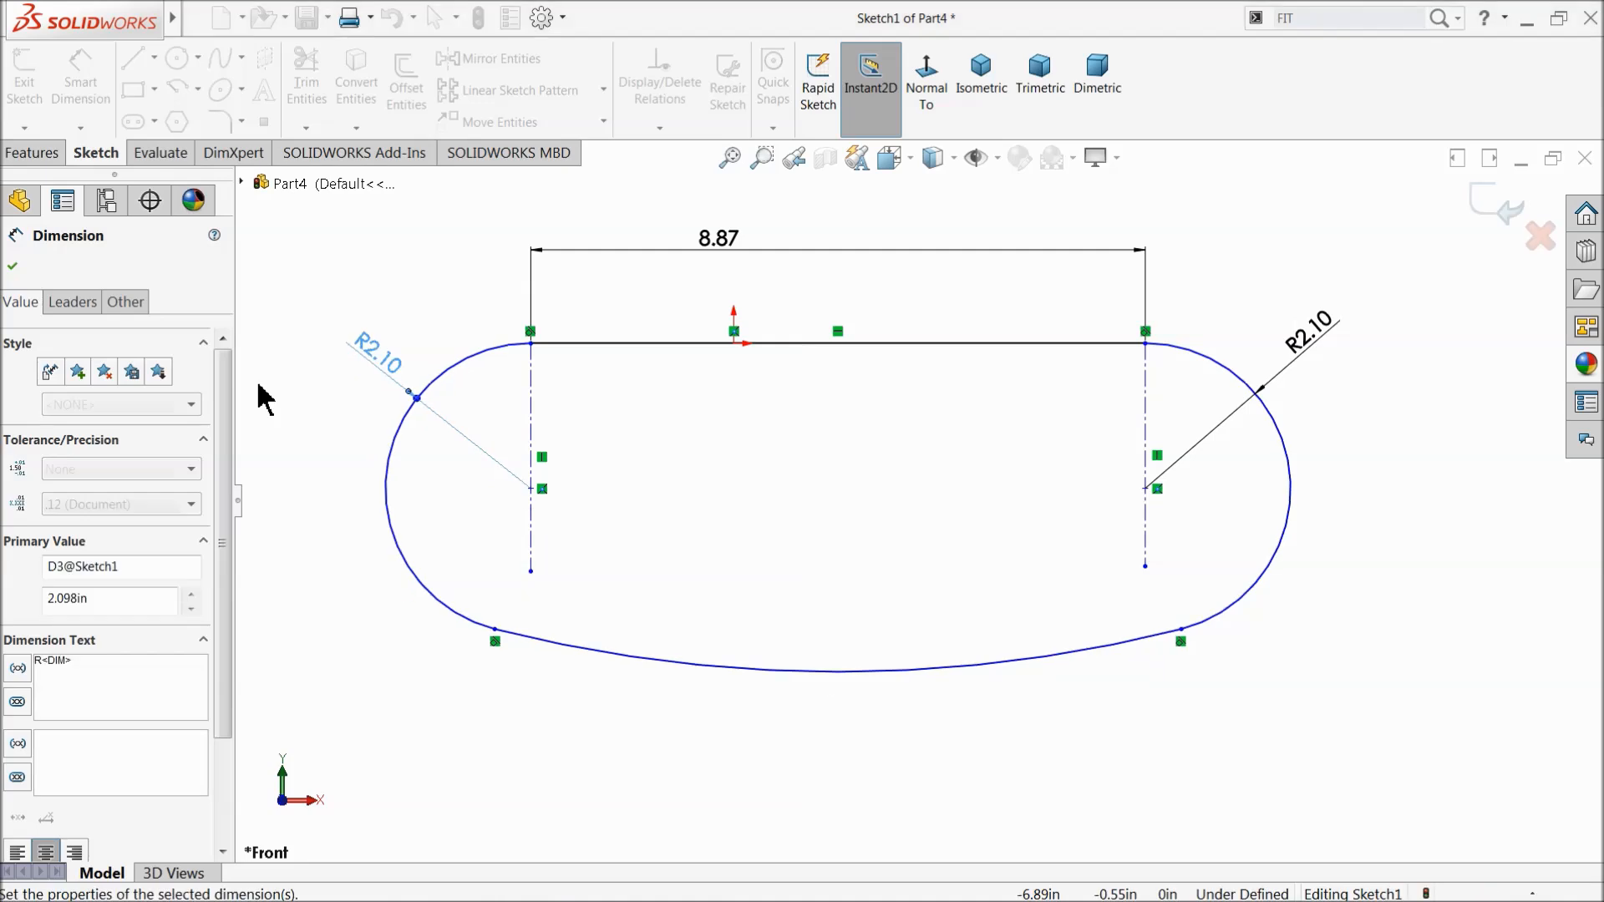
Dimension the horizontal offset between the left centerline's lower endpoint and the left arc's lower endpoint as 0.4373028 in
{"action": "left_click", "coordinate": [531, 572]}
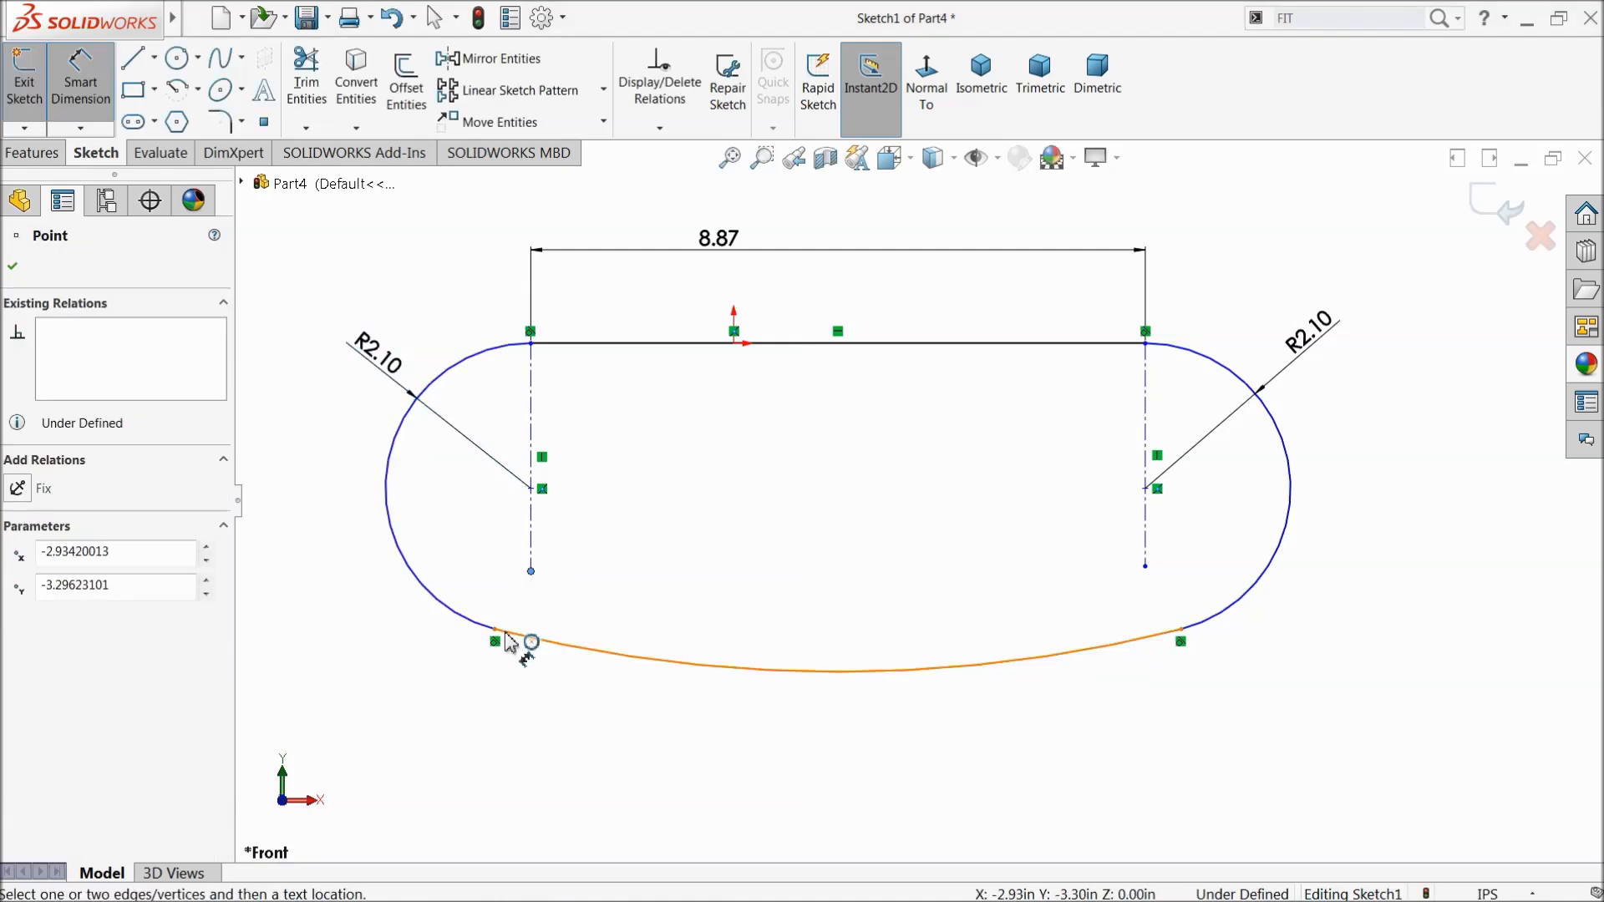
{"action": "left_click", "coordinate": [496, 631]}
{"action": "left_click", "coordinate": [520, 712]}
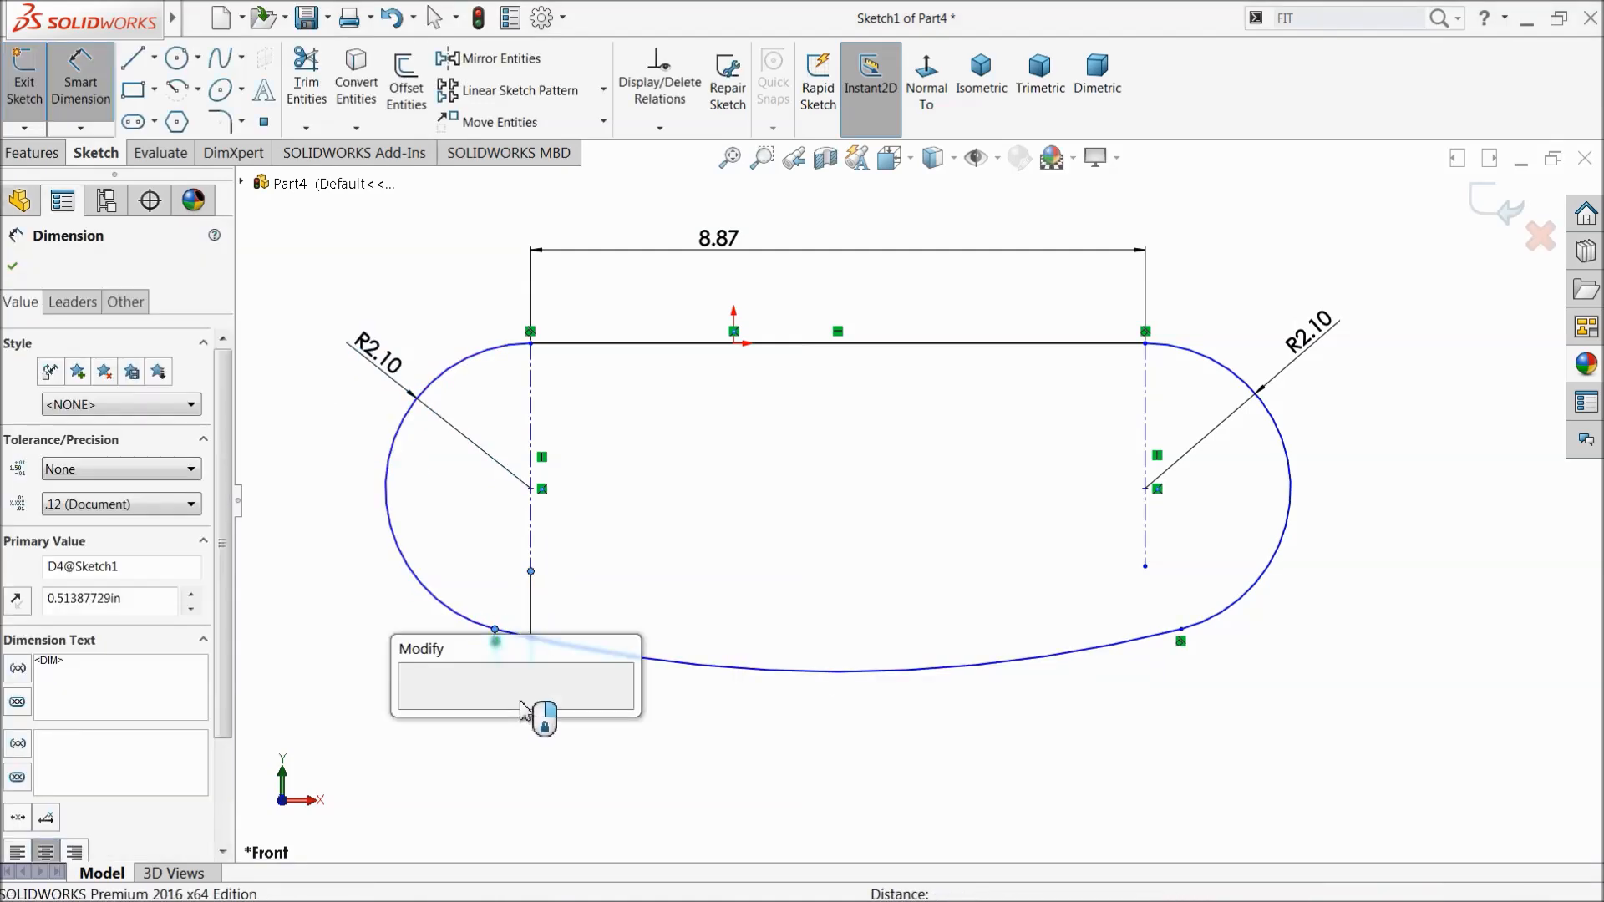
{"action": "type", "text": "0.4373028"}
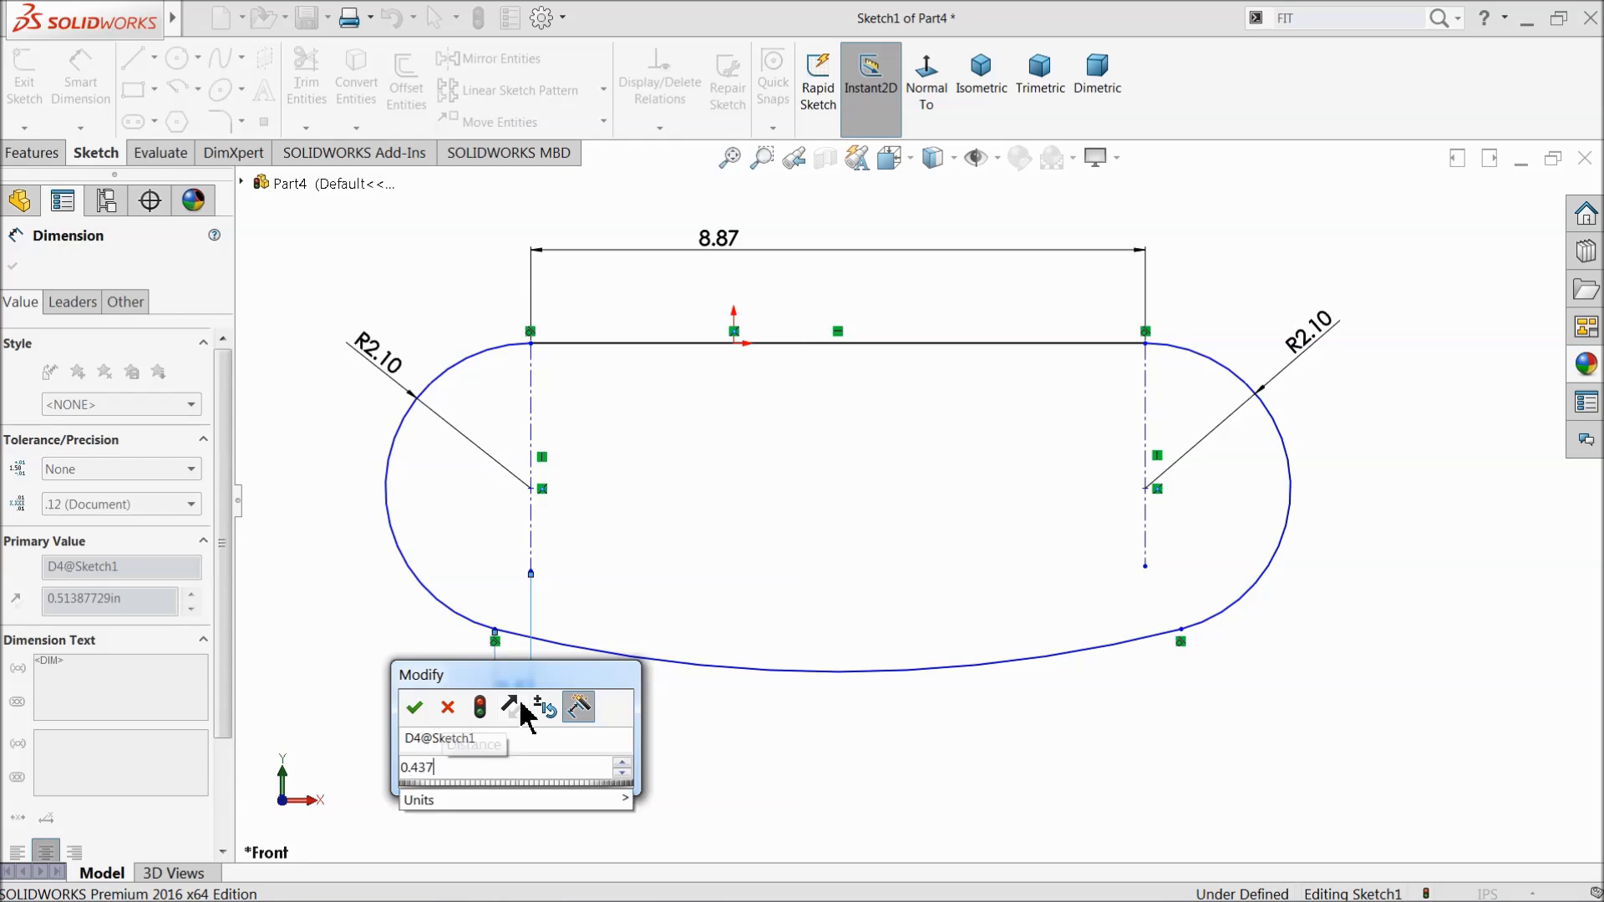
{"action": "left_click", "coordinate": [415, 710]}
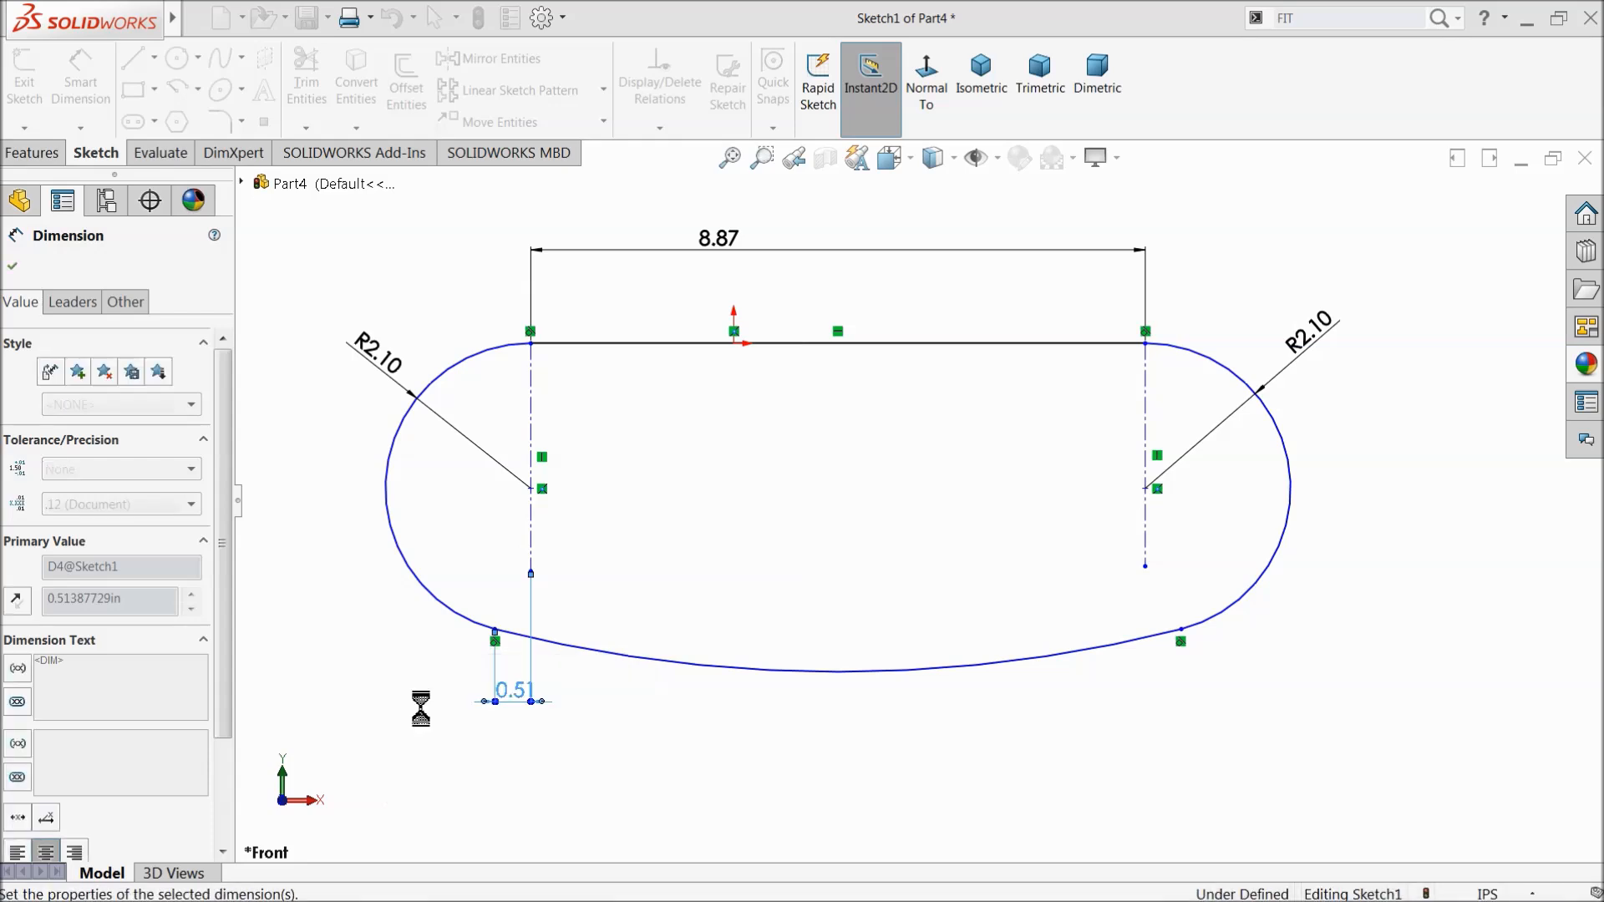
Add a driven horizontal dimension between the right arc's lower endpoint and the right centerline's lower endpoint, and exit the sketch
{"action": "left_click", "coordinate": [1176, 635]}
{"action": "left_click", "coordinate": [1145, 568]}
{"action": "left_click", "coordinate": [1168, 709]}
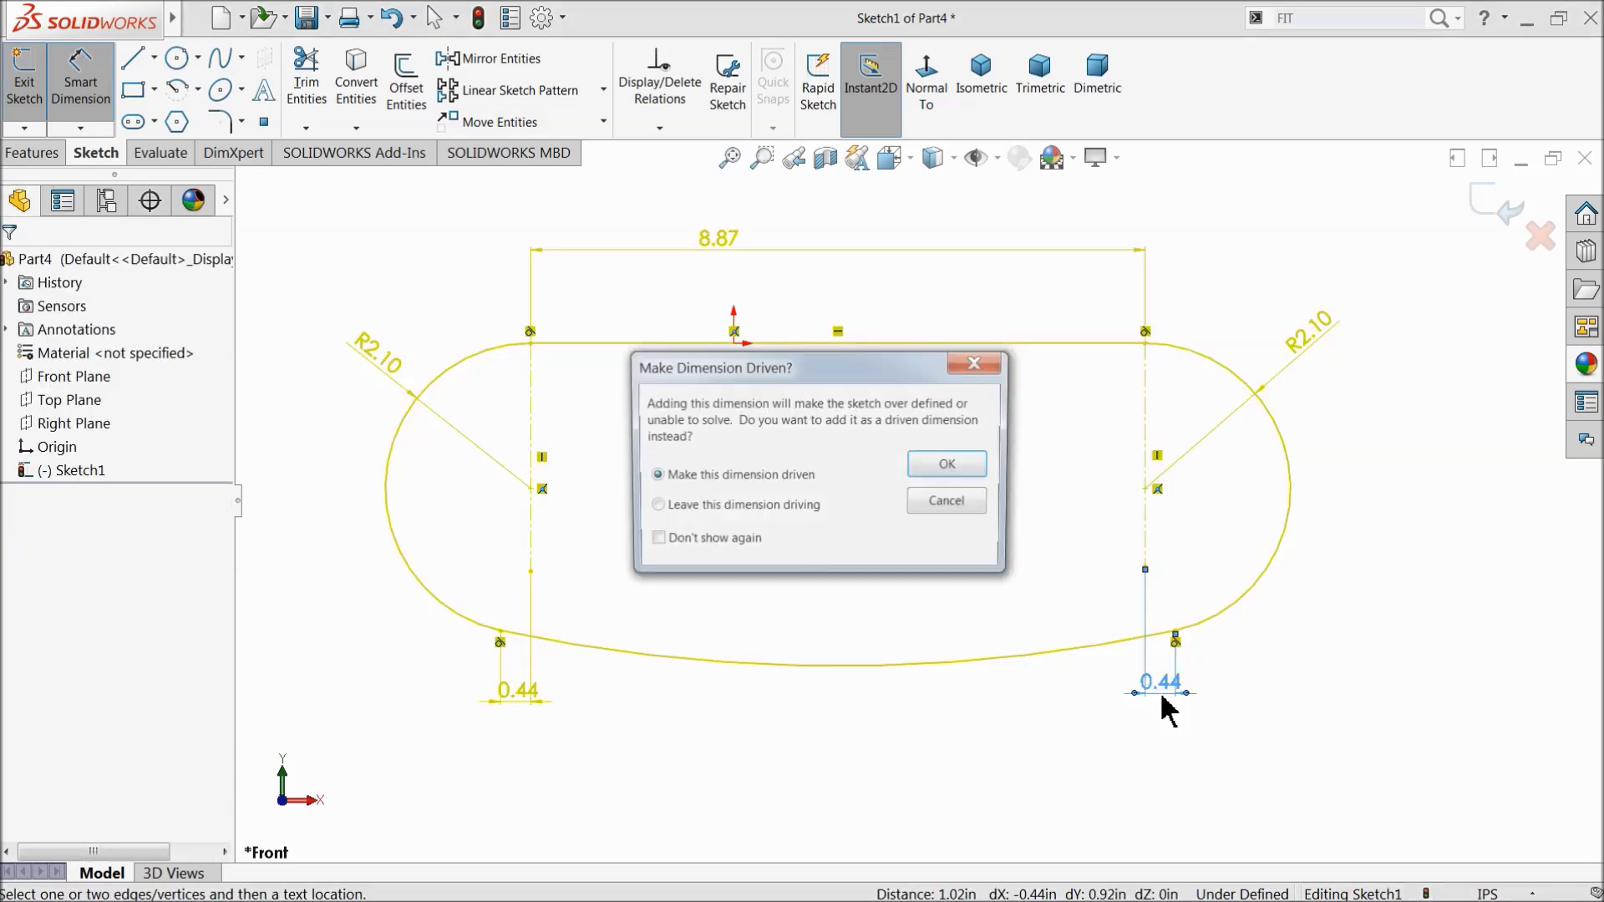
{"action": "left_click", "coordinate": [953, 466]}
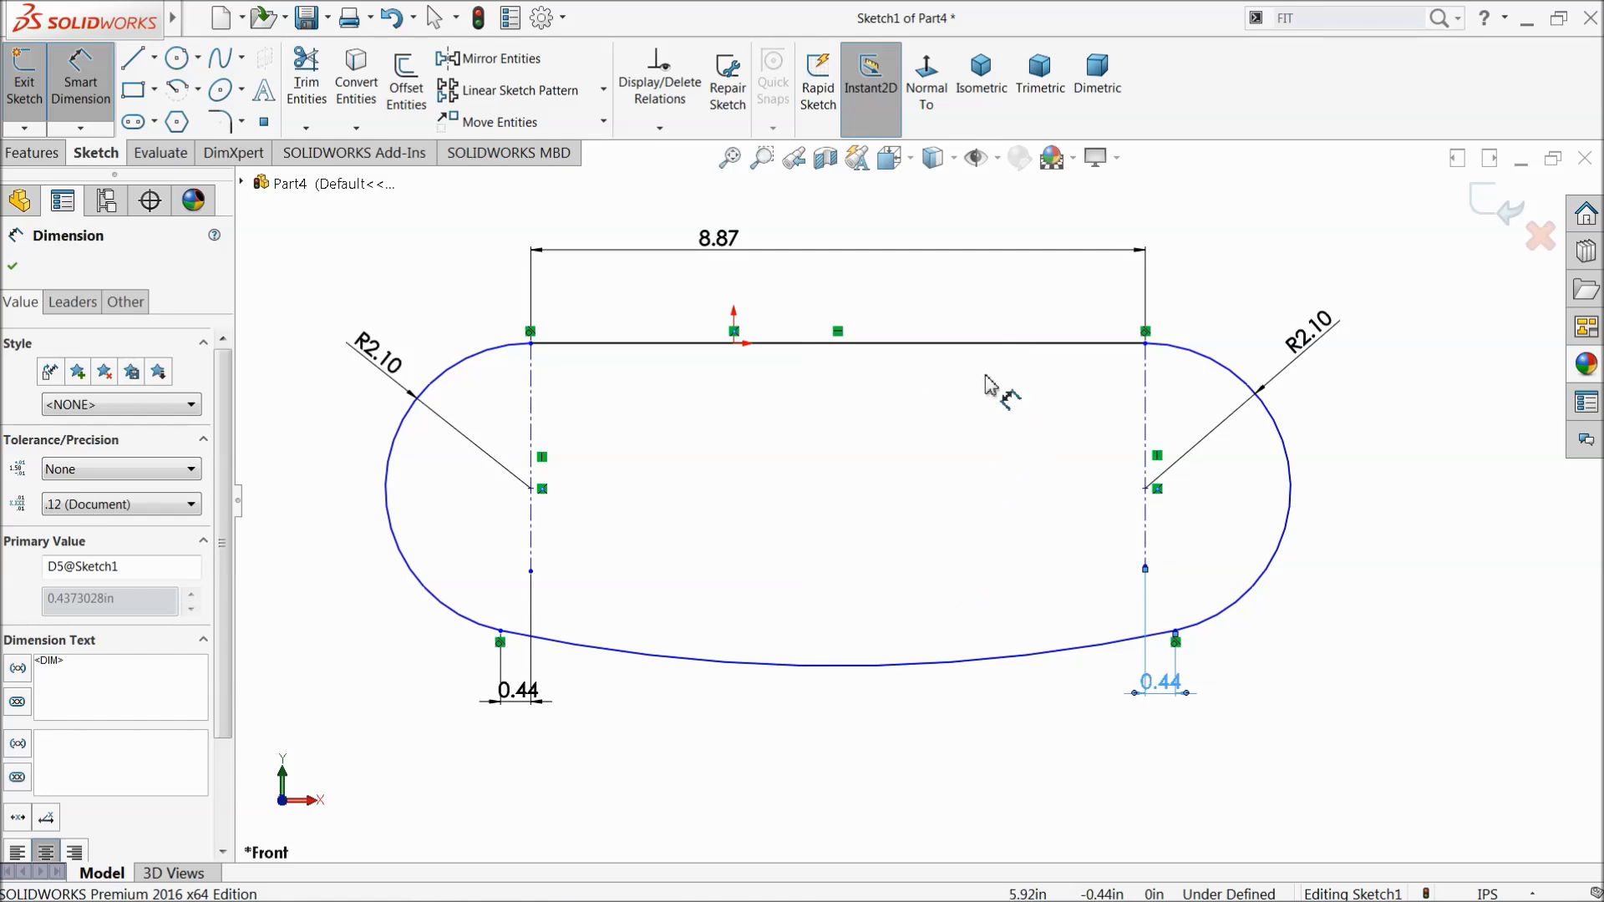
{"action": "left_click", "coordinate": [1509, 205]}
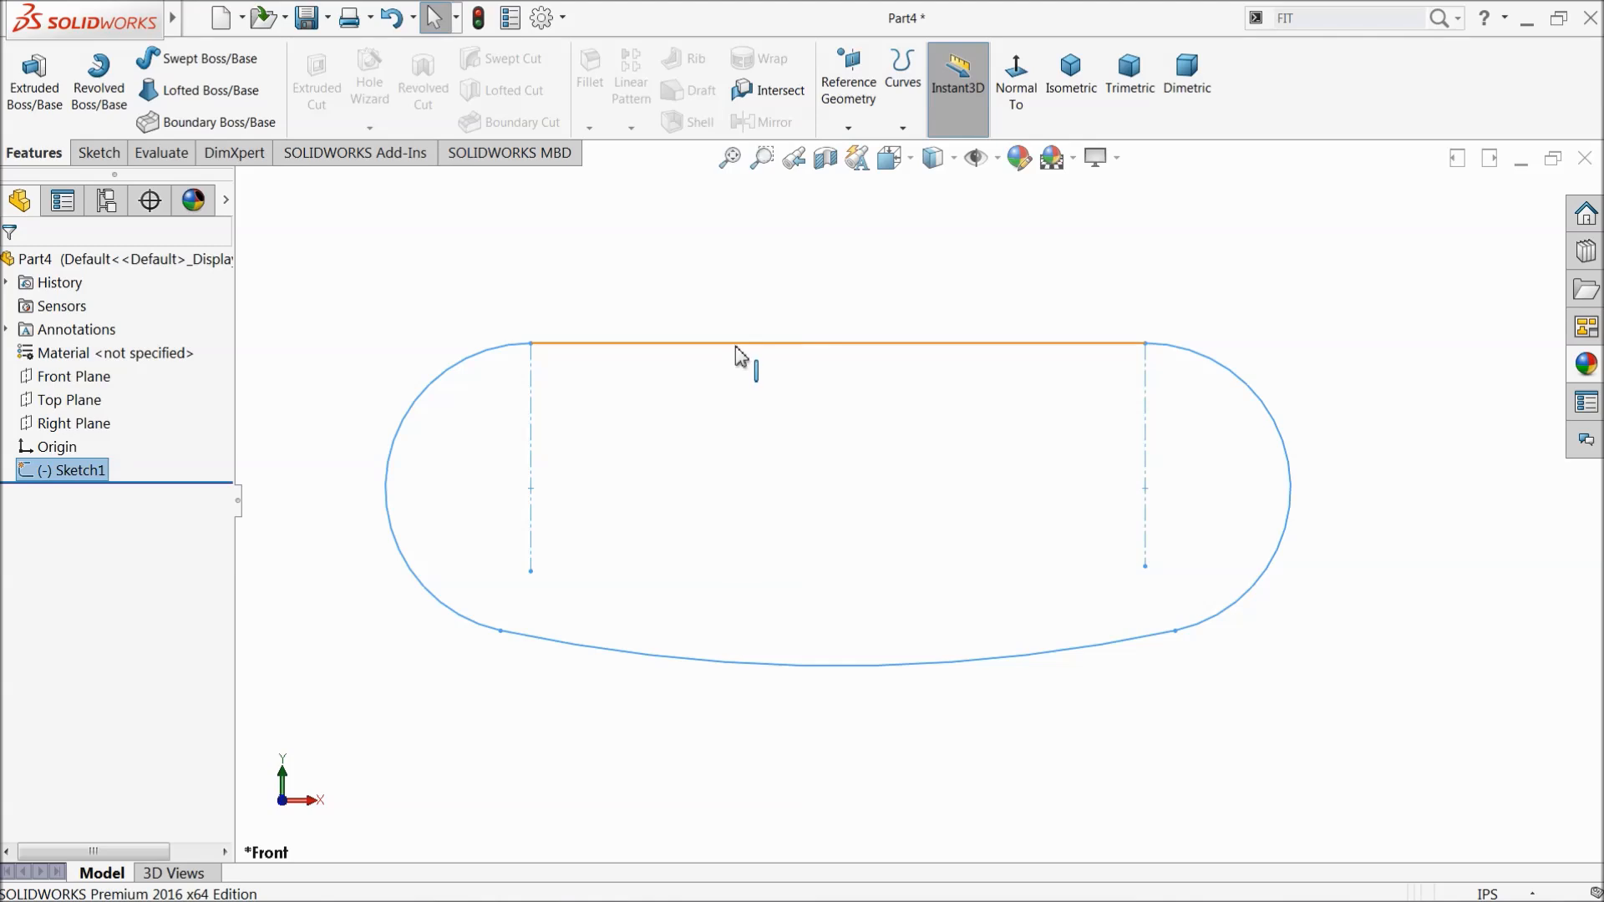
{"action": "left_click", "coordinate": [738, 344]}
{"action": "left_click", "coordinate": [443, 373]}
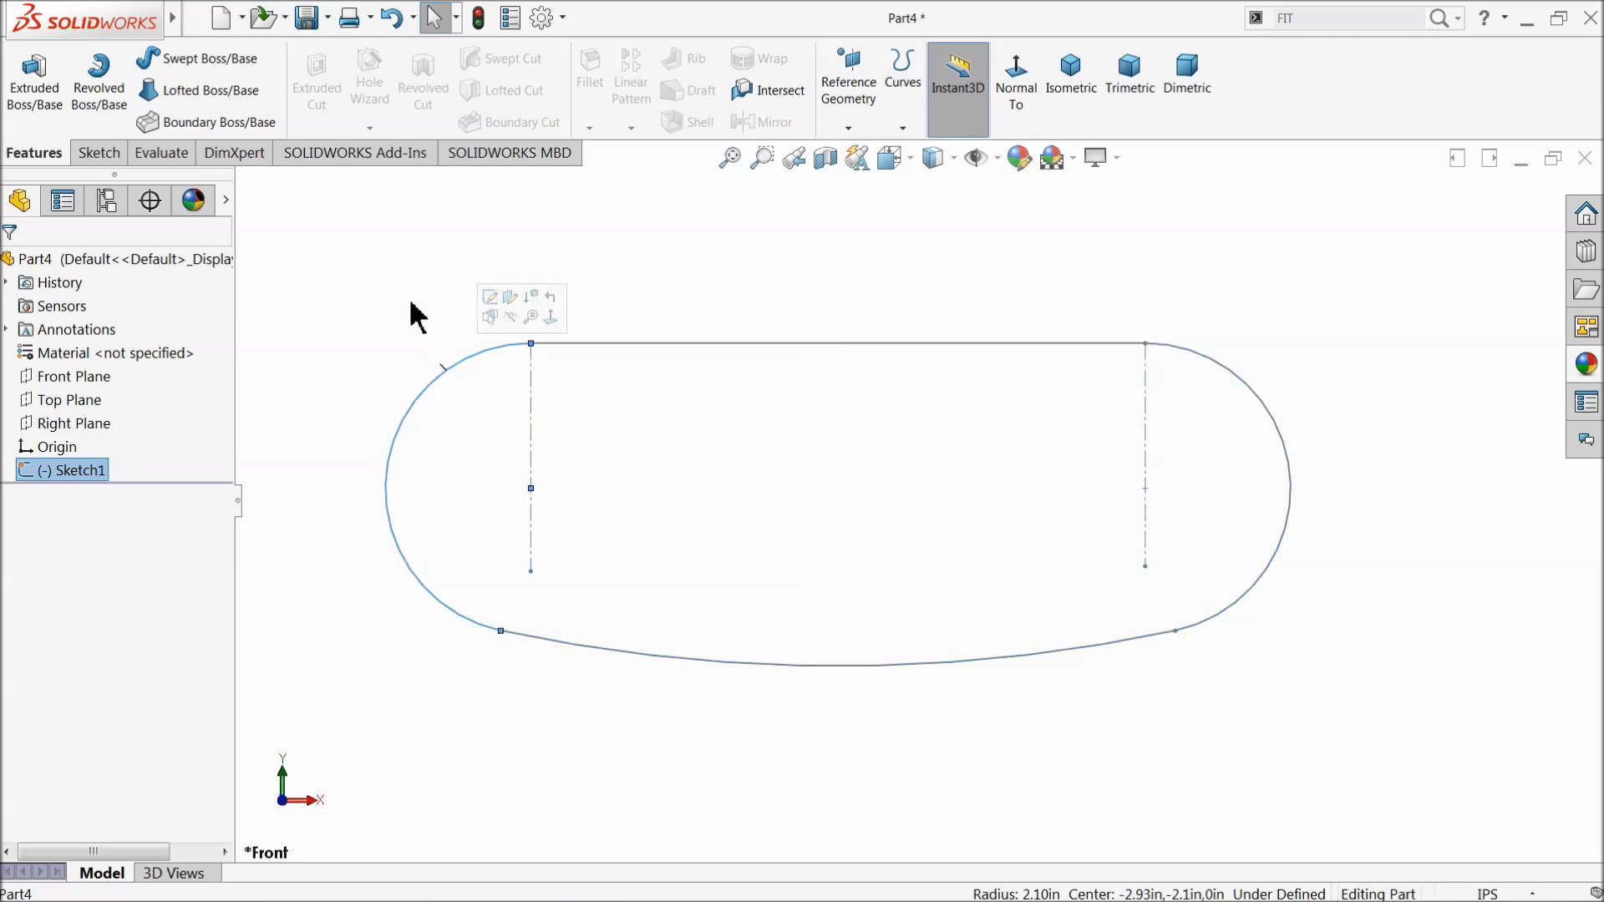
{"action": "left_click", "coordinate": [429, 297]}
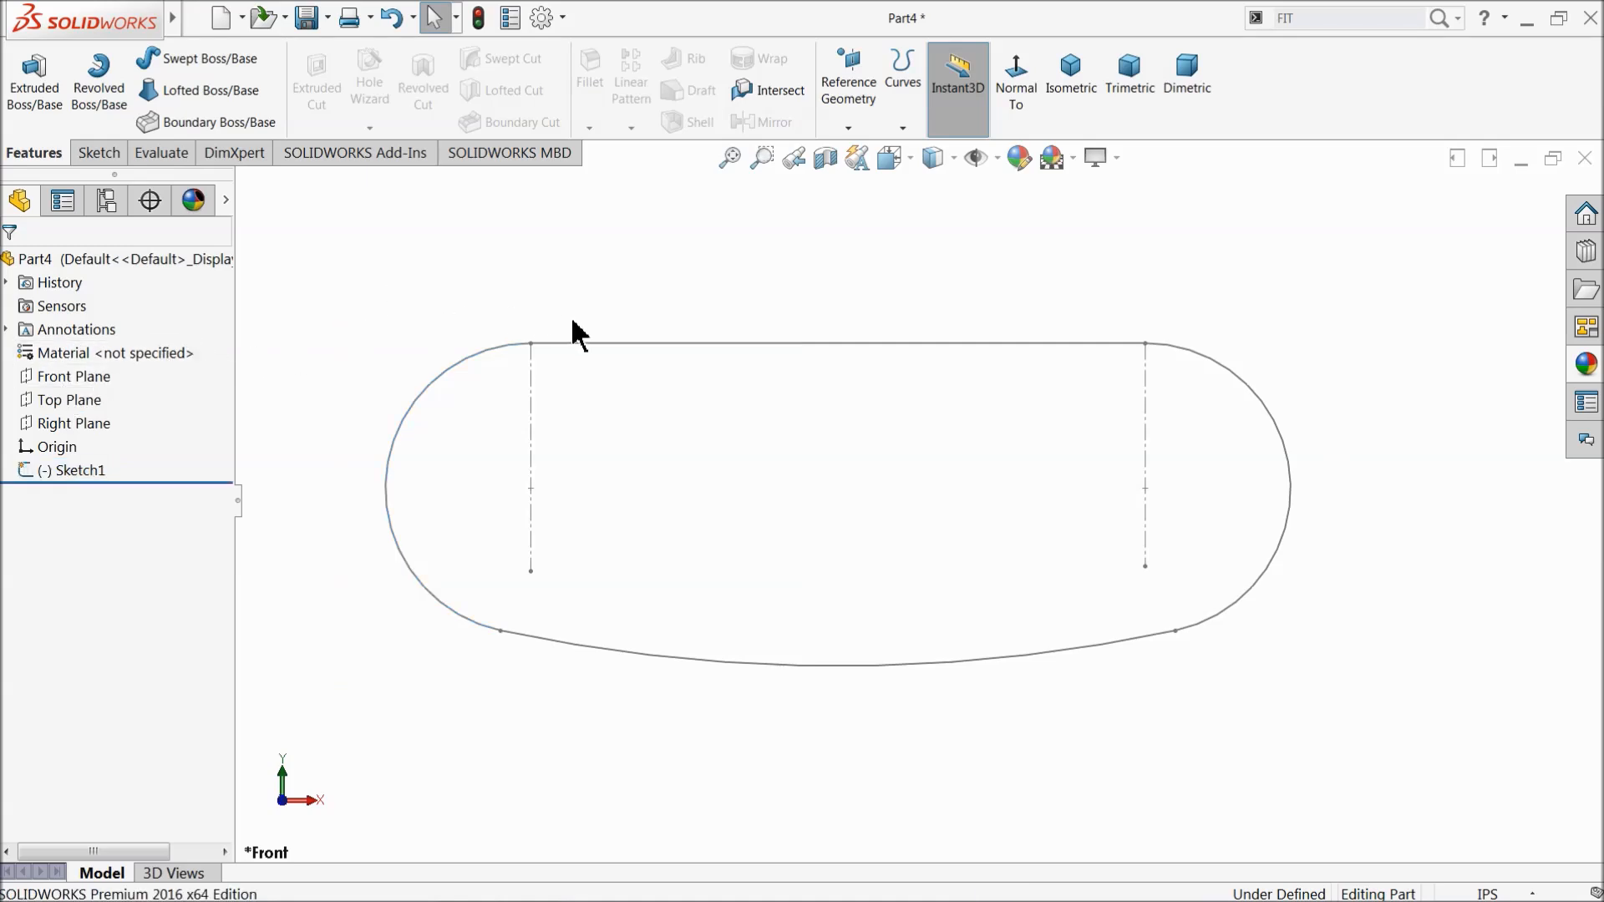
Start a new sketch on the Front Plane
{"action": "left_click", "coordinate": [32, 391]}
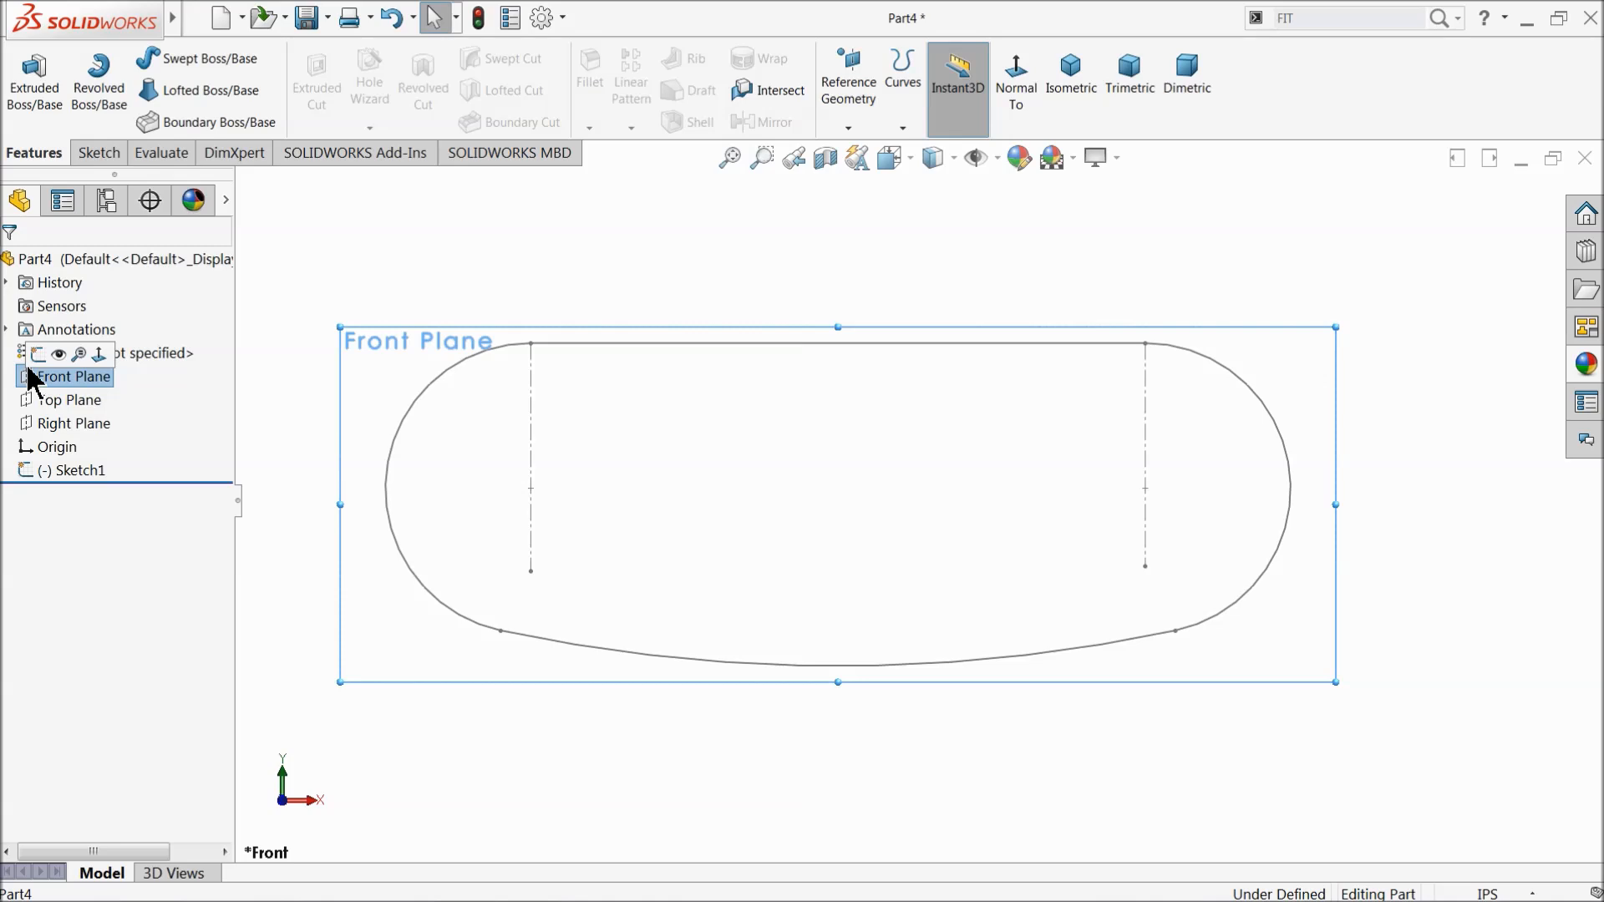
{"action": "left_click", "coordinate": [38, 355]}
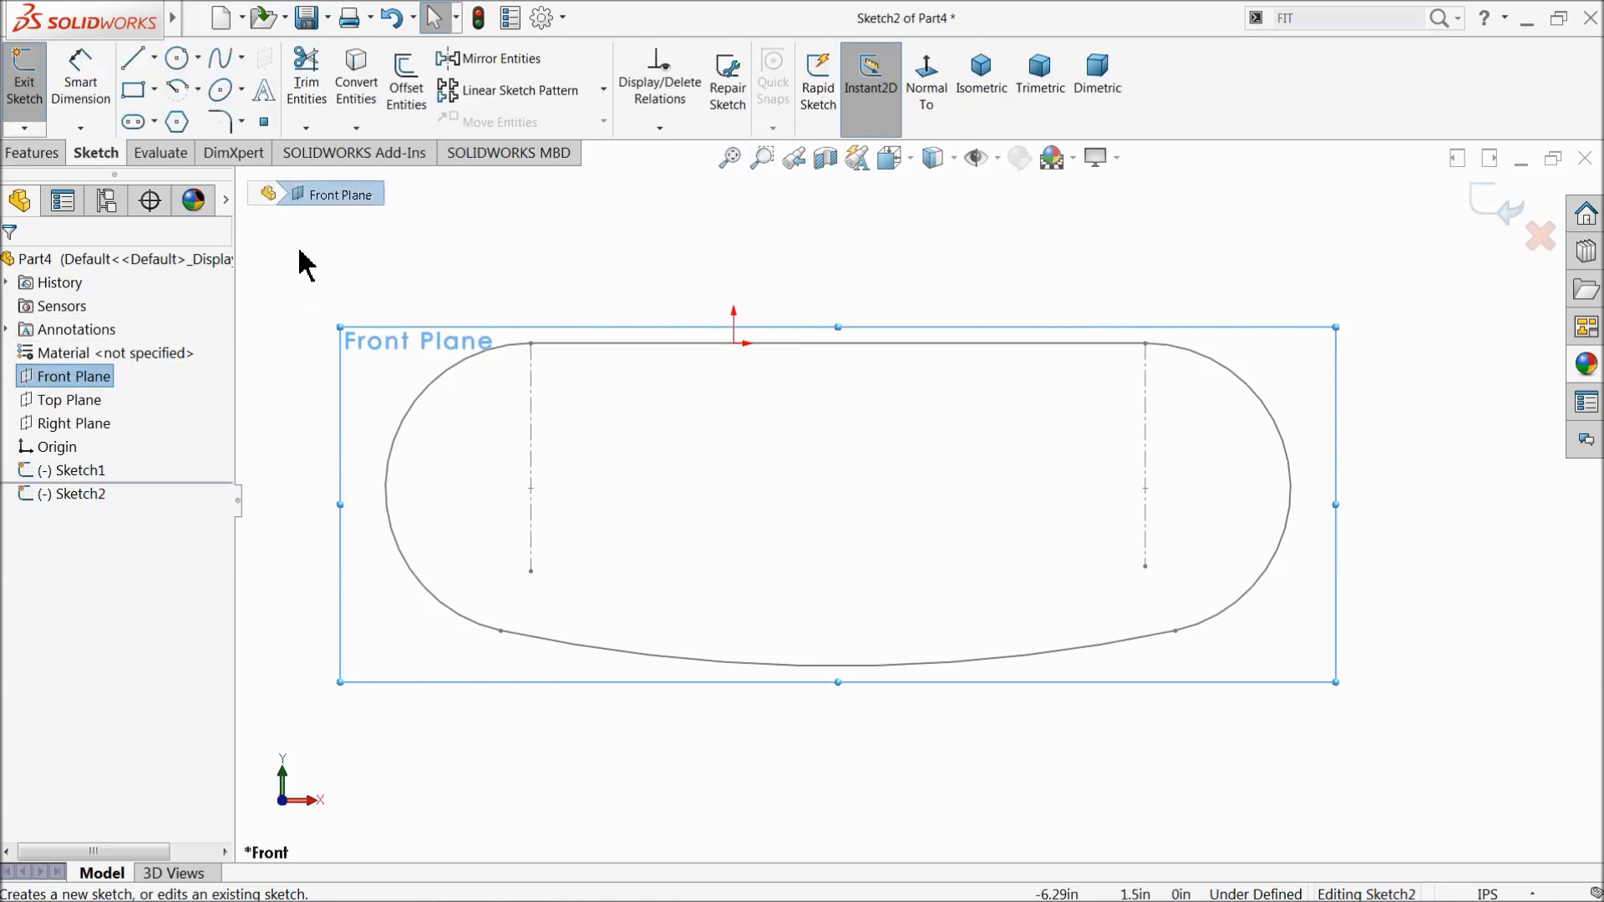
{"action": "left_click", "coordinate": [243, 60]}
{"action": "left_click", "coordinate": [244, 60]}
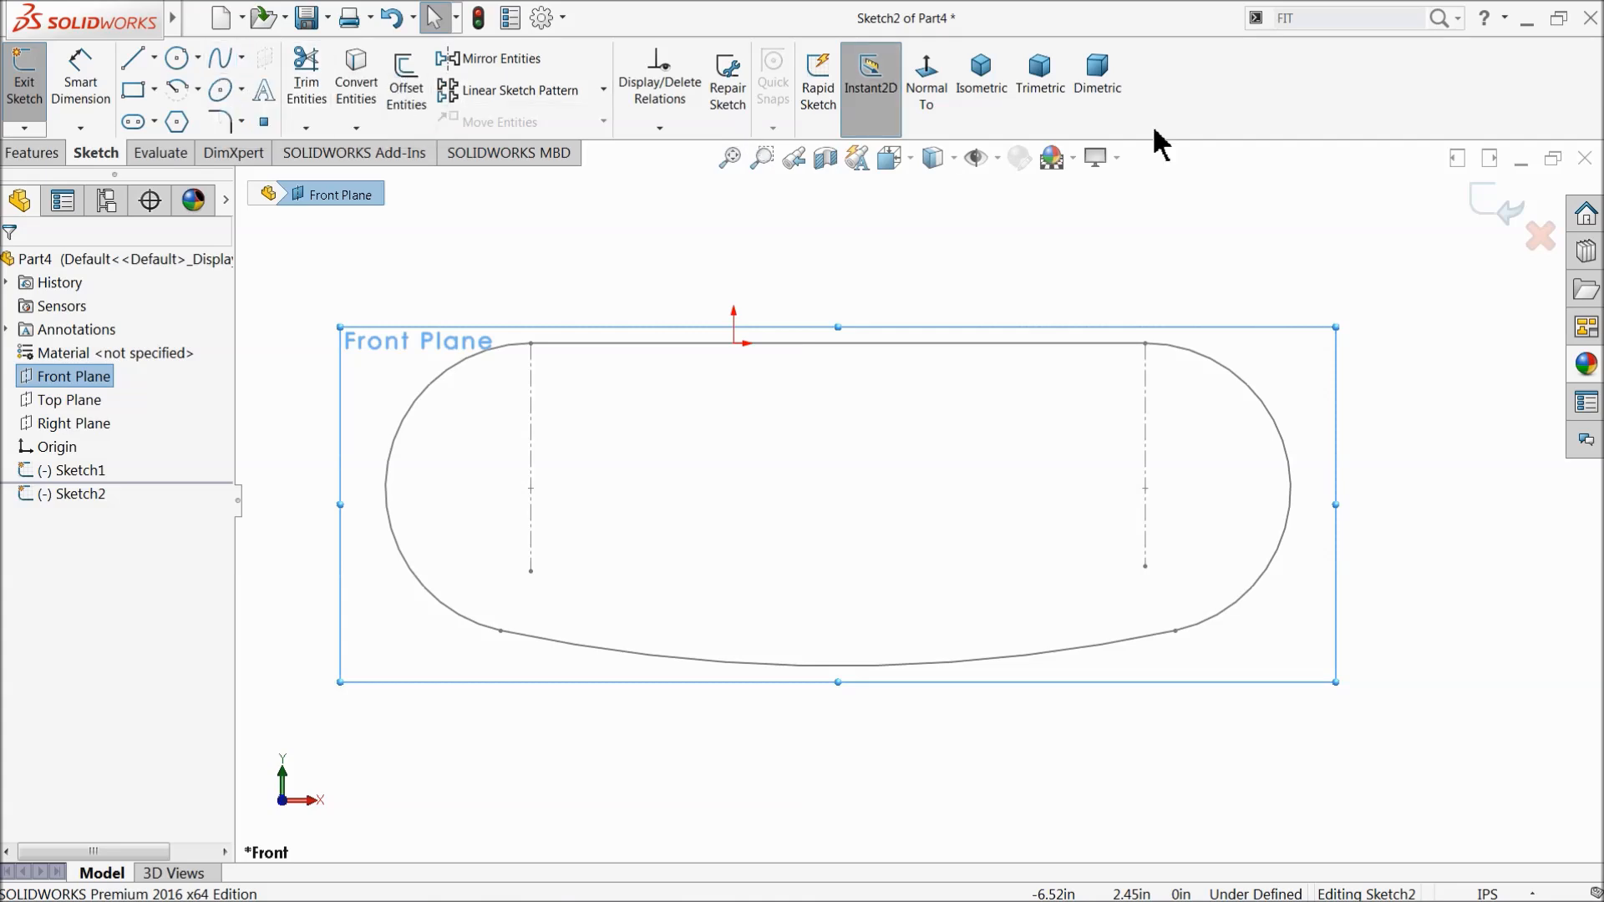
Search the available commands for "FIT"
{"action": "left_click", "coordinate": [1302, 18]}
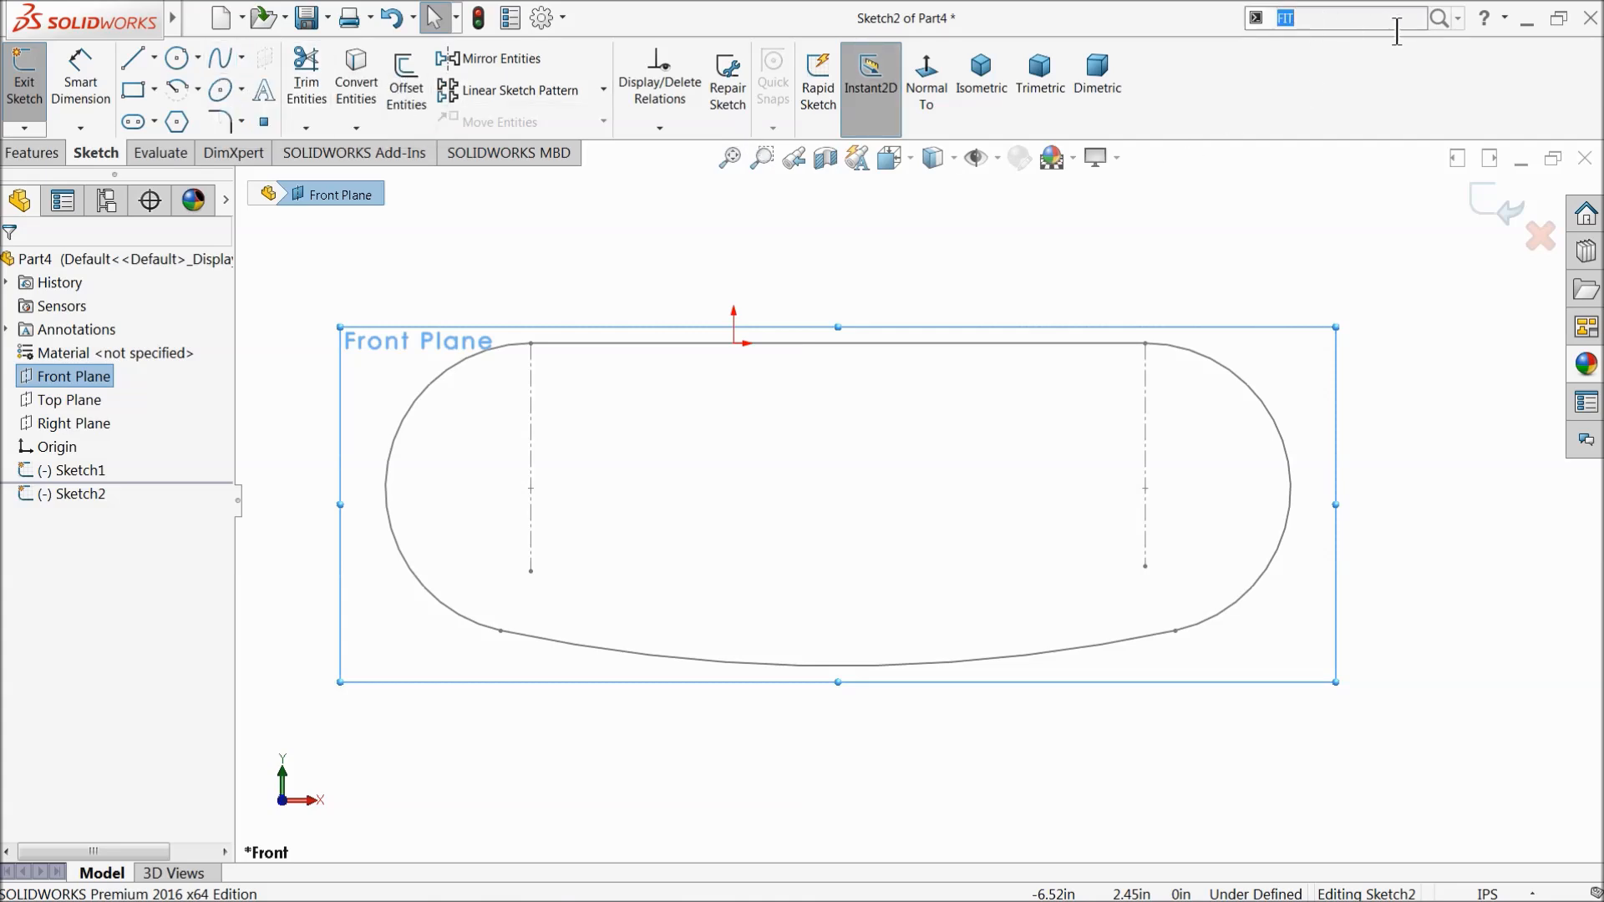
{"action": "left_click", "coordinate": [1457, 18]}
{"action": "left_click", "coordinate": [1295, 60]}
{"action": "left_click", "coordinate": [1330, 24]}
{"action": "type", "text": "FIT"}
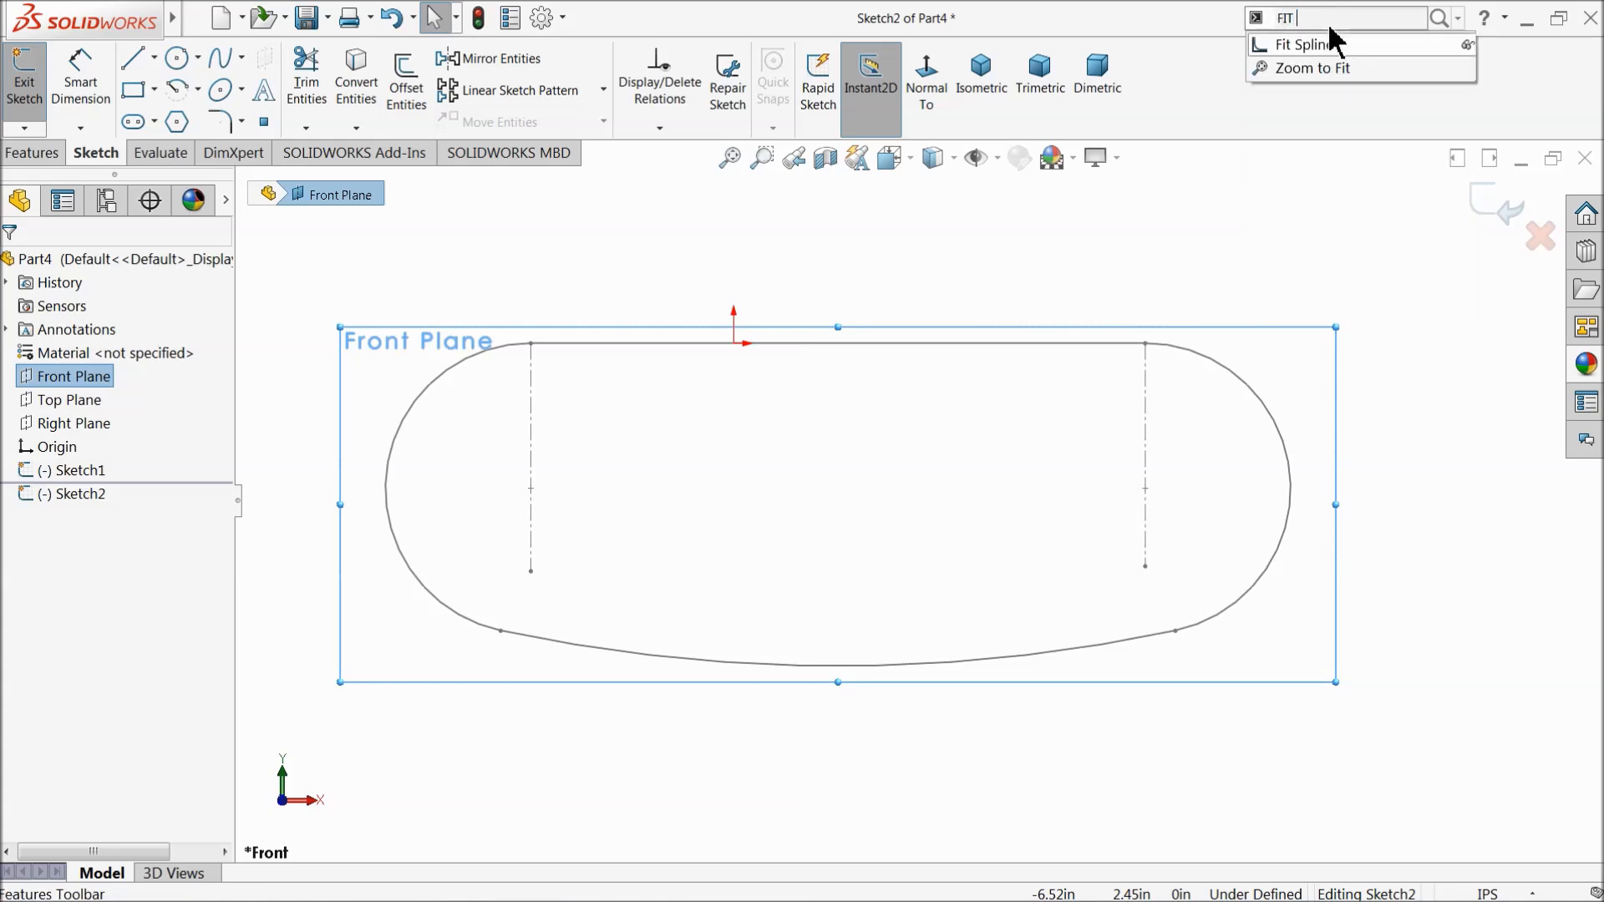
Create a constrained Fit Spline over the upper line, left arc, sagging lower curve and right arc
{"action": "mouse_move", "coordinate": [171, 35]}
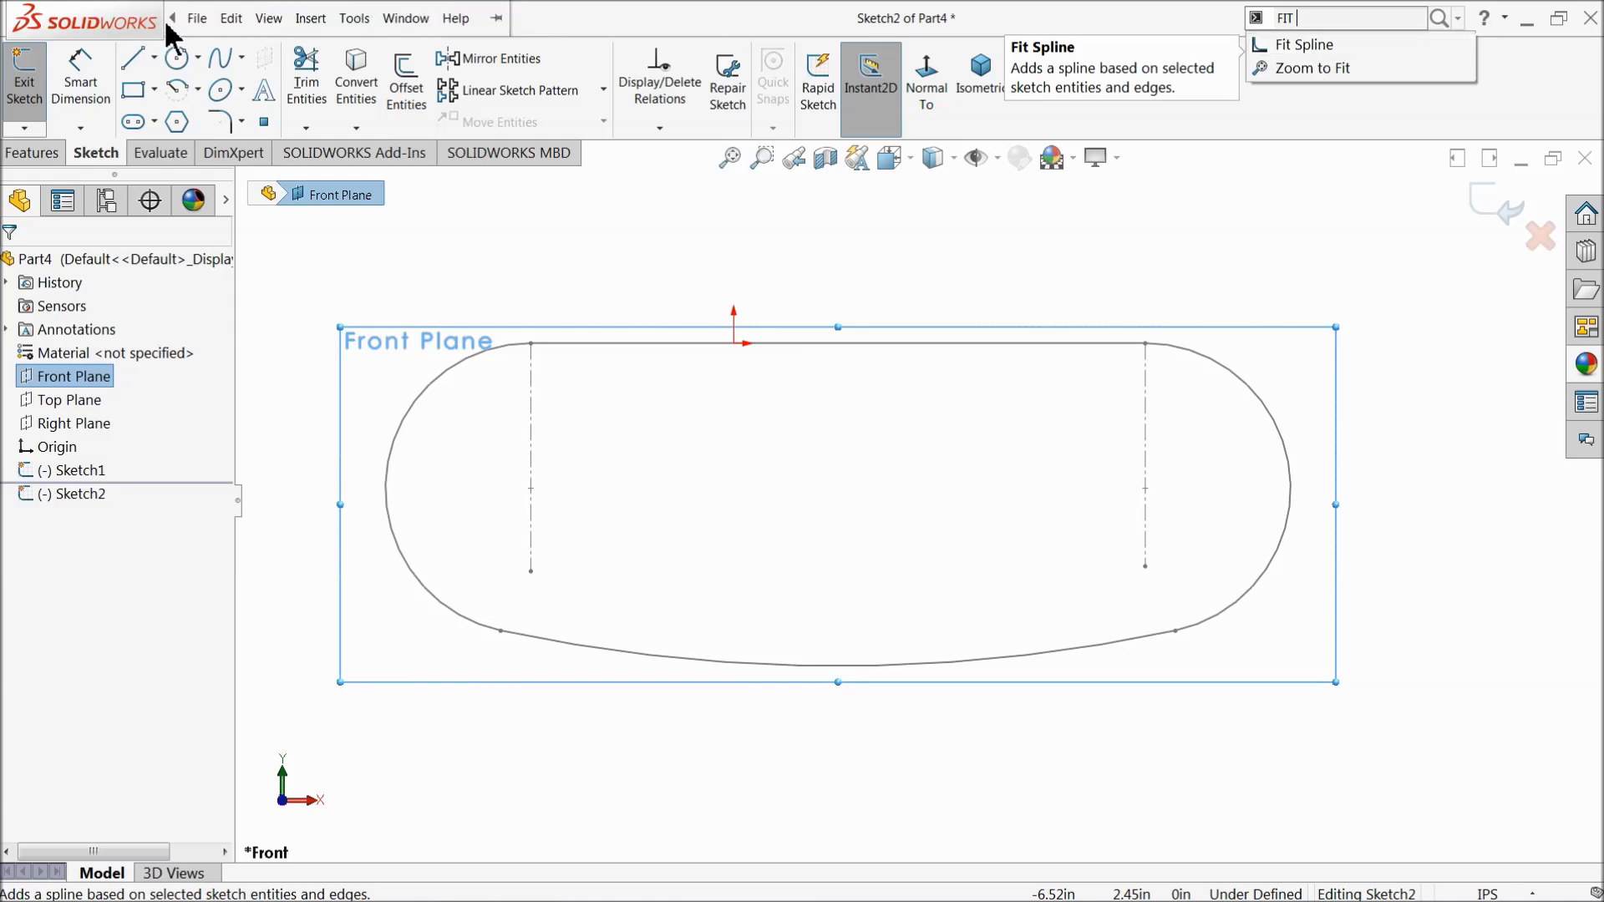
{"action": "left_click", "coordinate": [311, 18]}
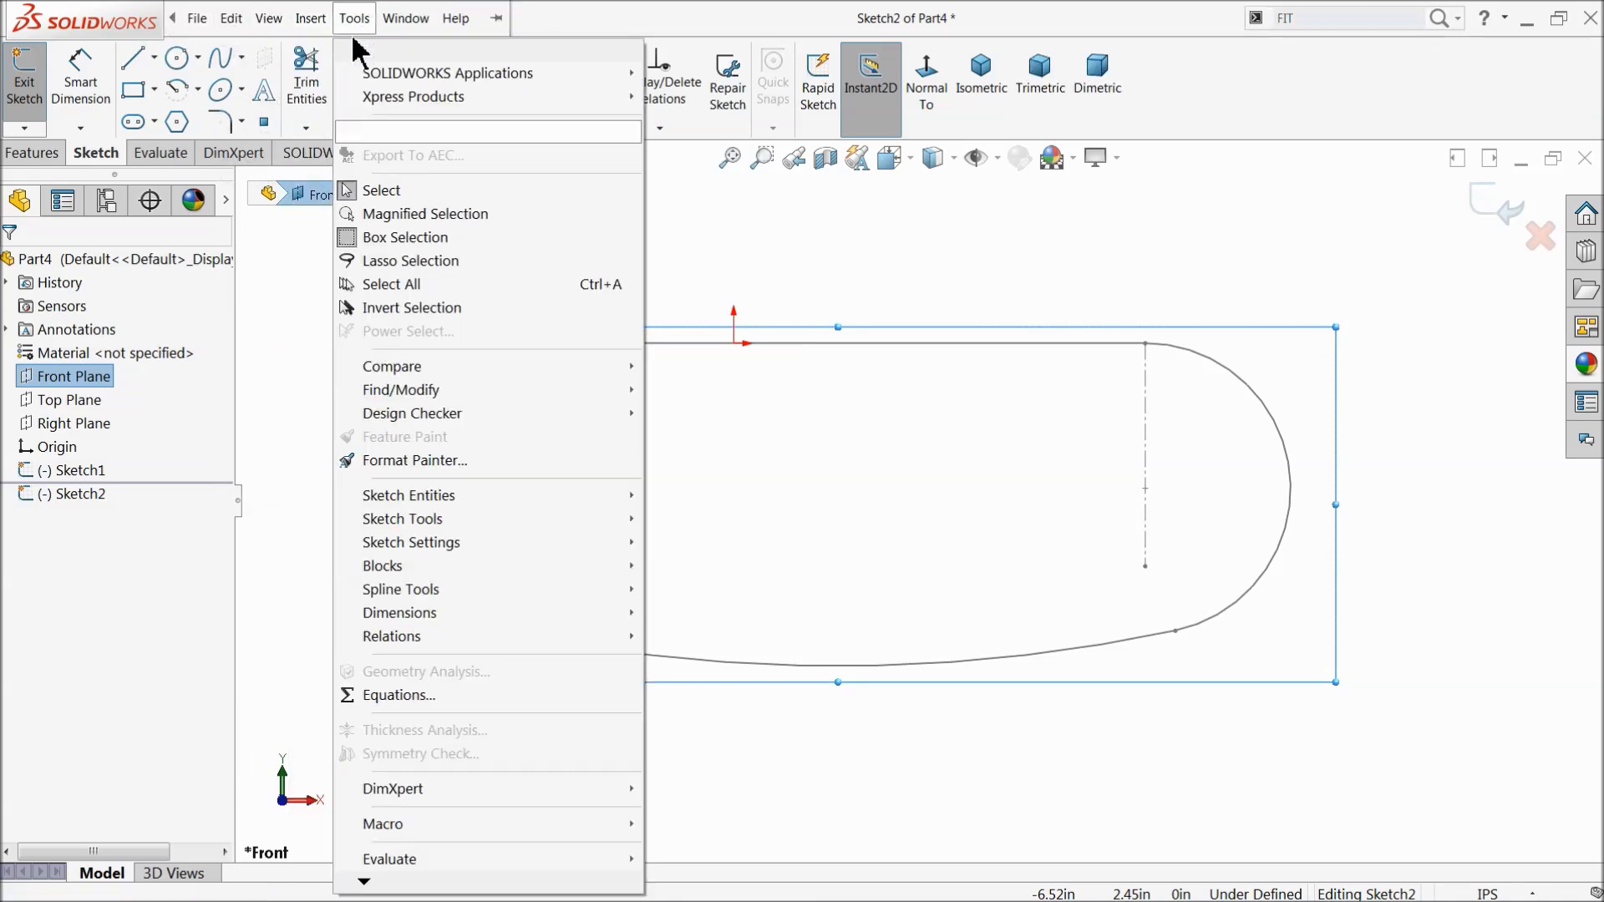
{"action": "mouse_move", "coordinate": [422, 591]}
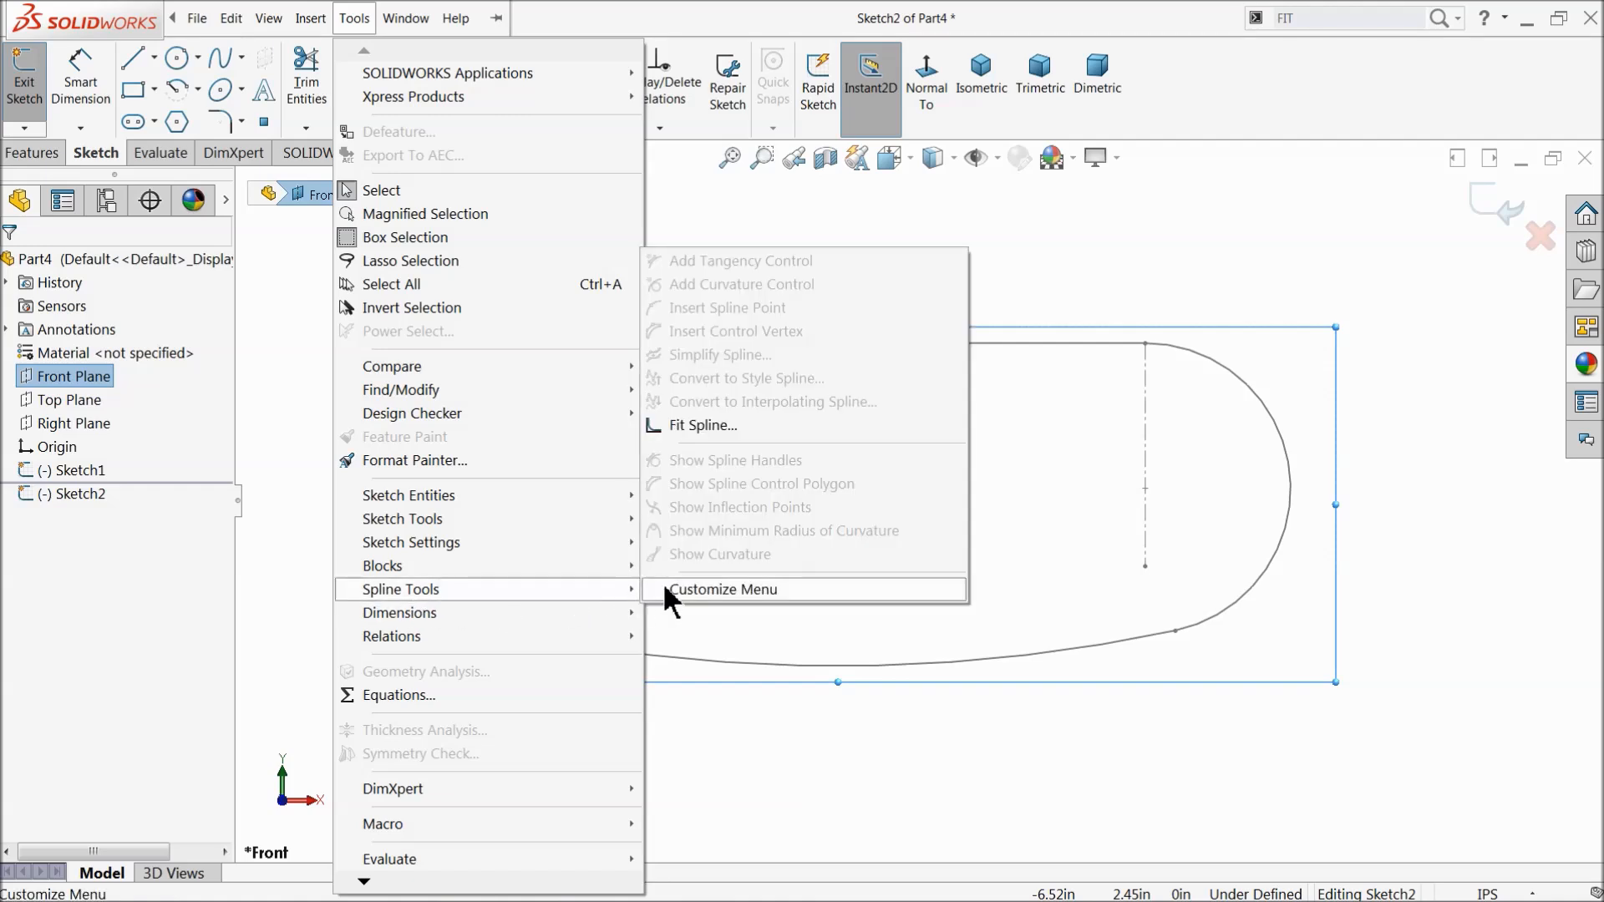
{"action": "left_click", "coordinate": [701, 426]}
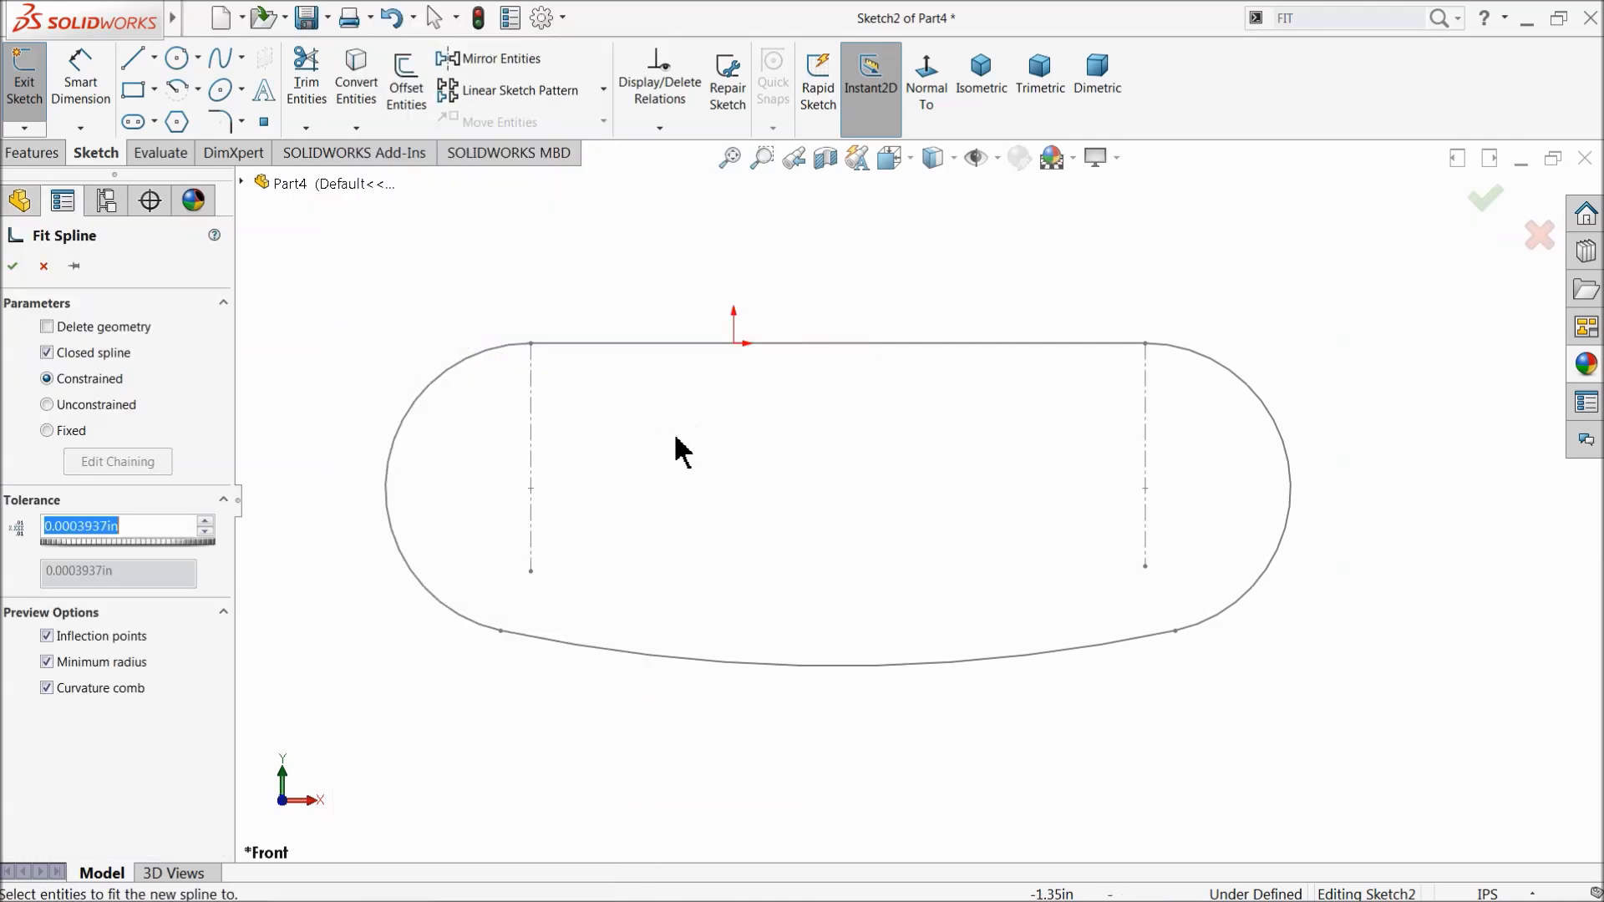
{"action": "left_click", "coordinate": [649, 343]}
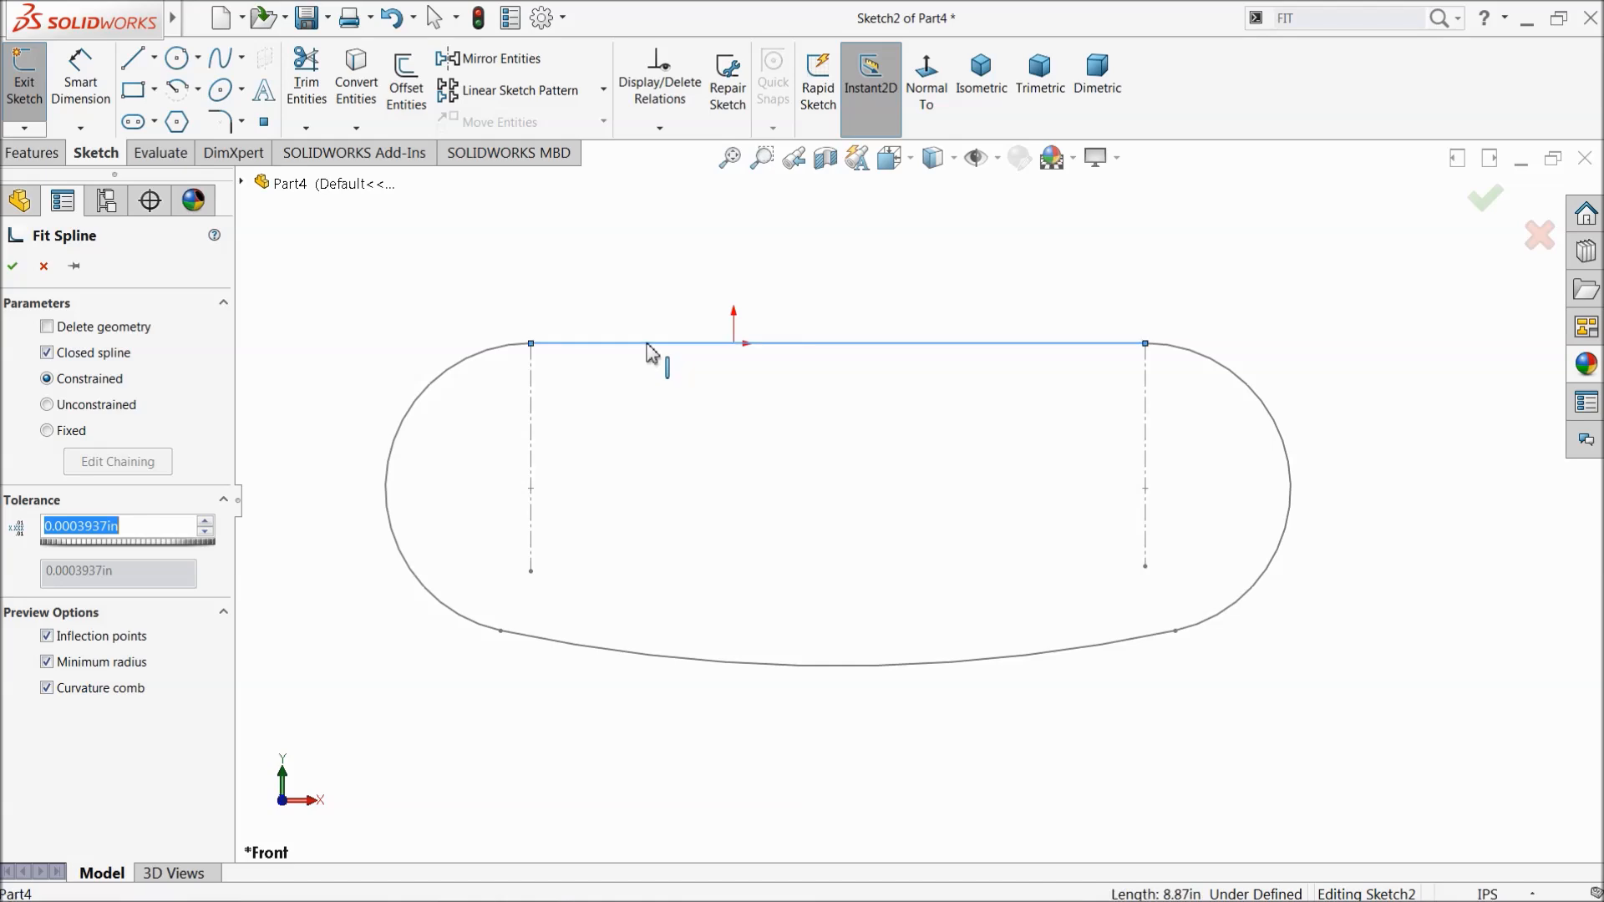
{"action": "left_click", "coordinate": [499, 361]}
{"action": "left_click", "coordinate": [679, 664]}
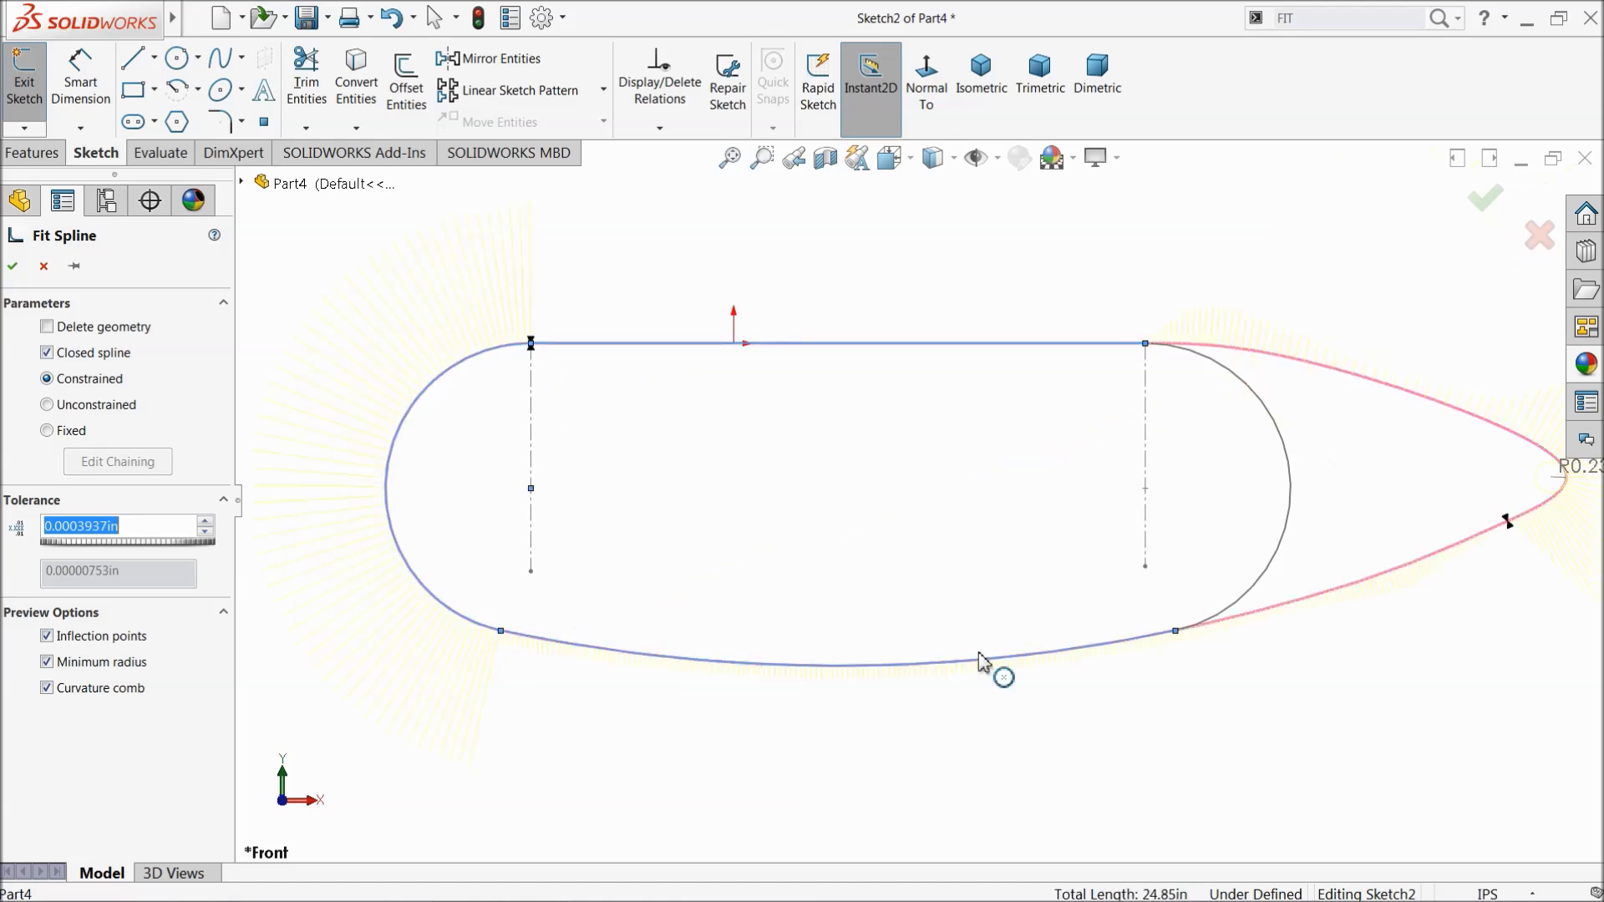
{"action": "left_click", "coordinate": [1285, 552]}
{"action": "scroll", "coordinate": [762, 551], "scroll_direction": "up", "scroll_amount": 2}
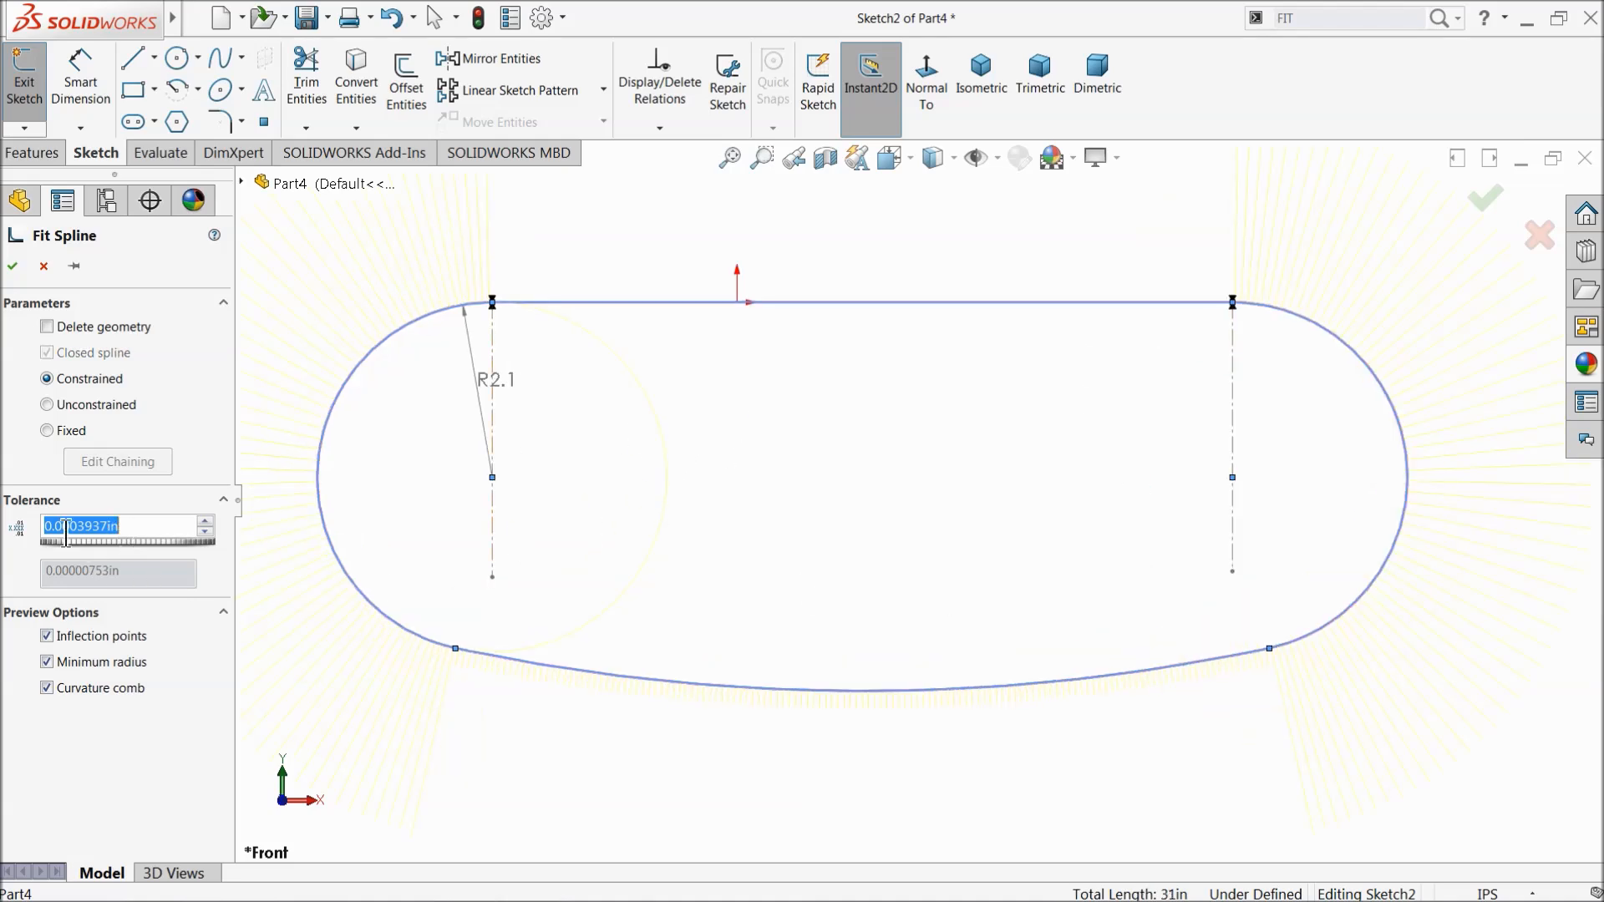
{"action": "left_click", "coordinate": [10, 264]}
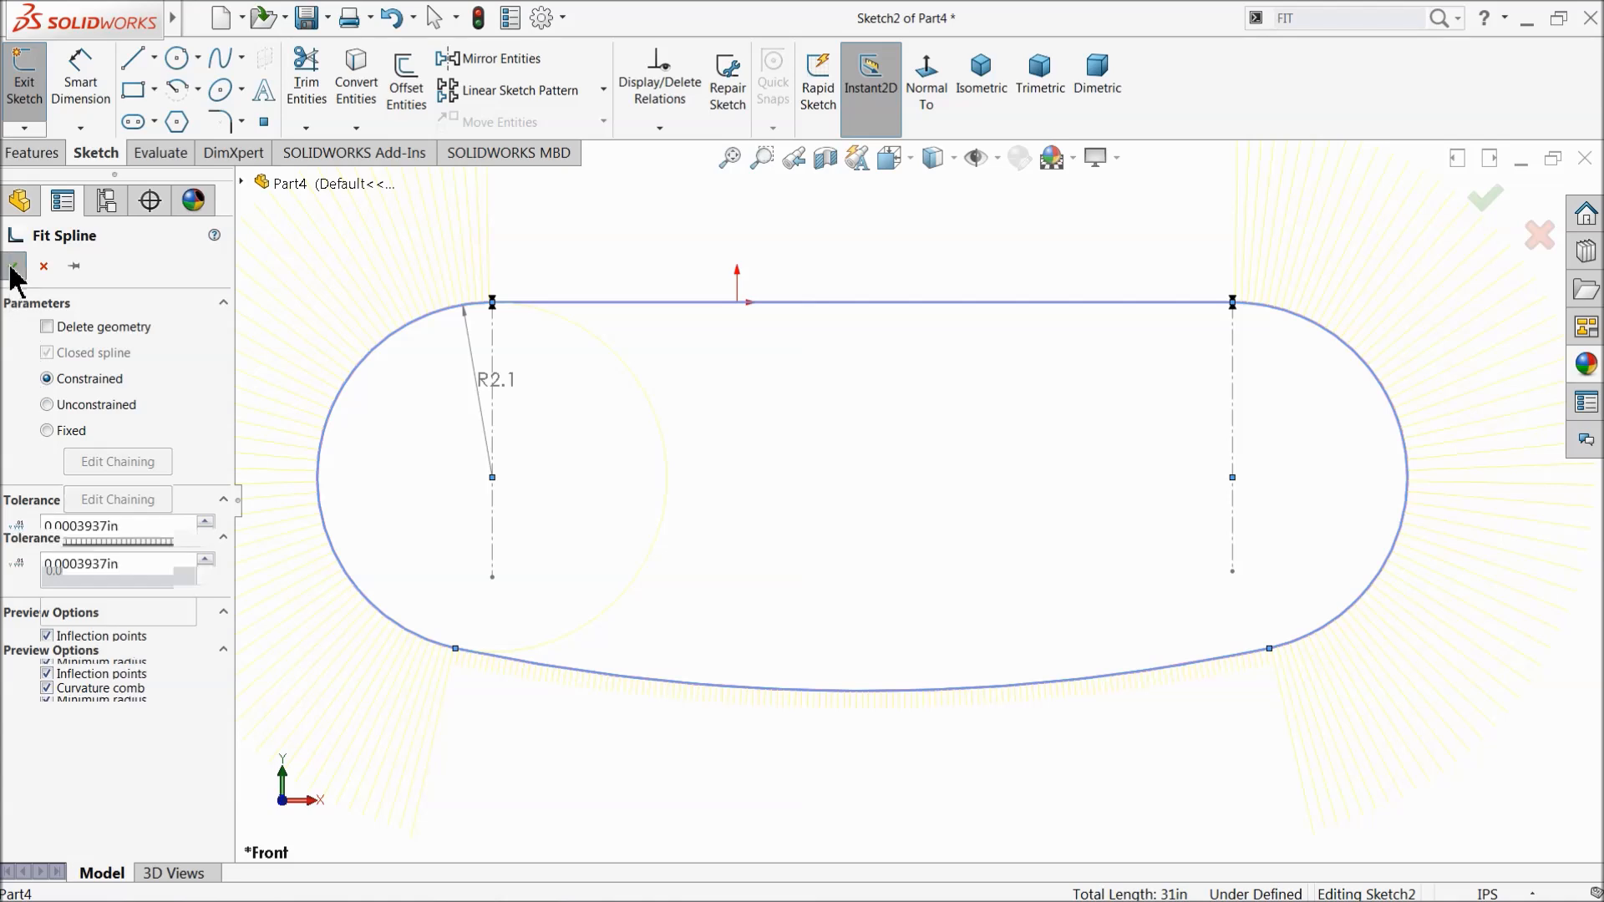
Select the fitted spline to check that it is one continuous entity, and exit the sketch
{"action": "left_click", "coordinate": [639, 307]}
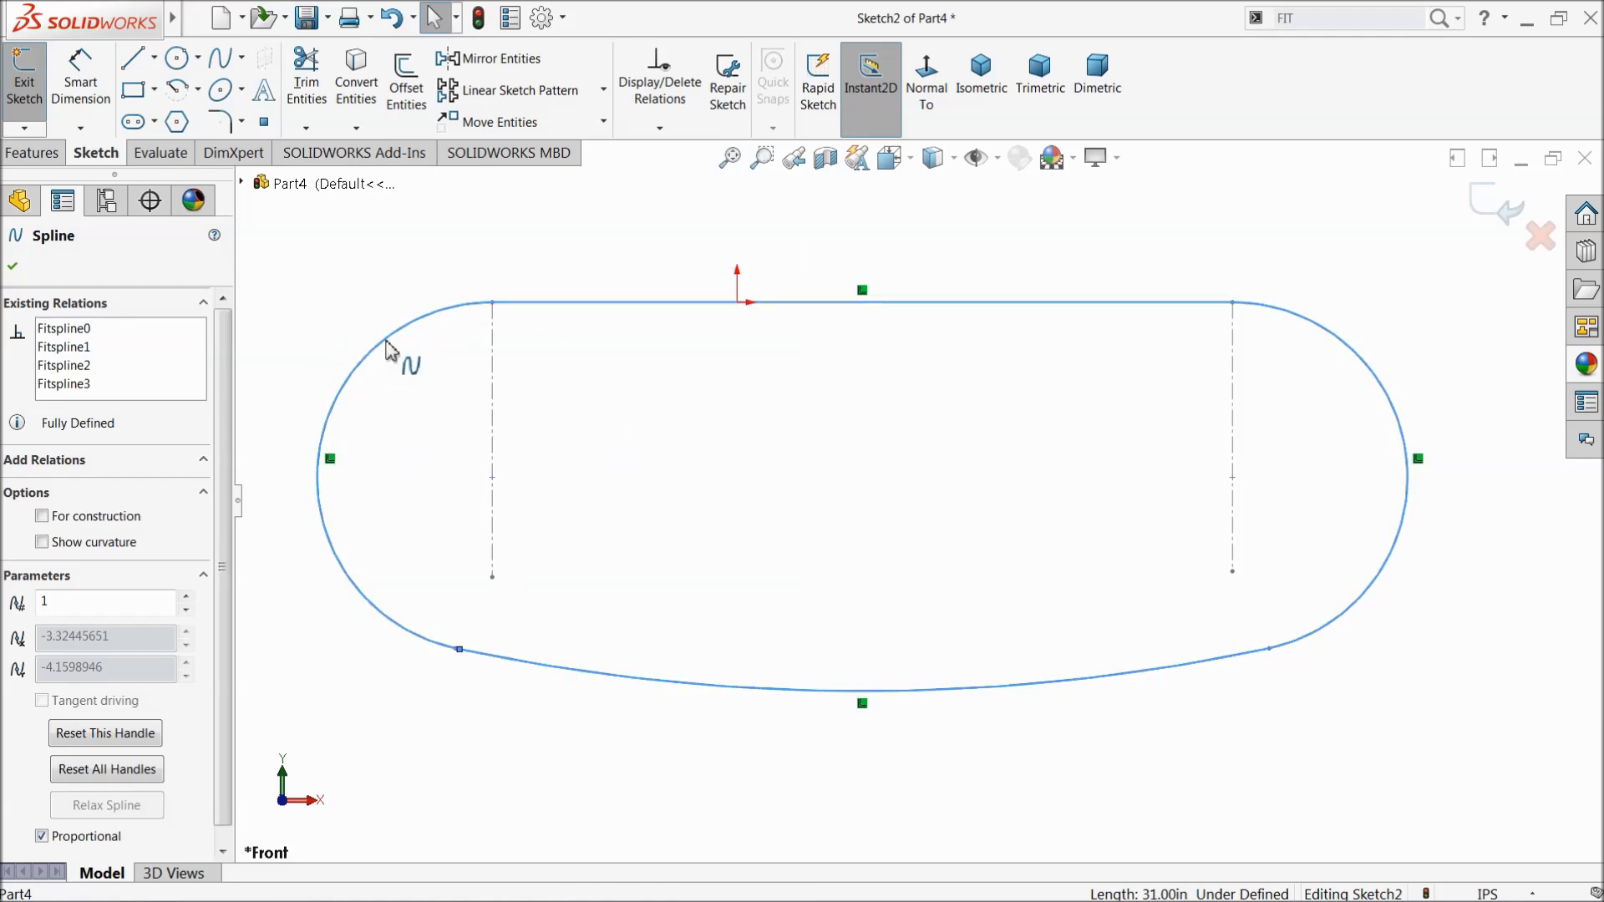
{"action": "left_click", "coordinate": [1496, 205]}
{"action": "left_click", "coordinate": [1496, 205]}
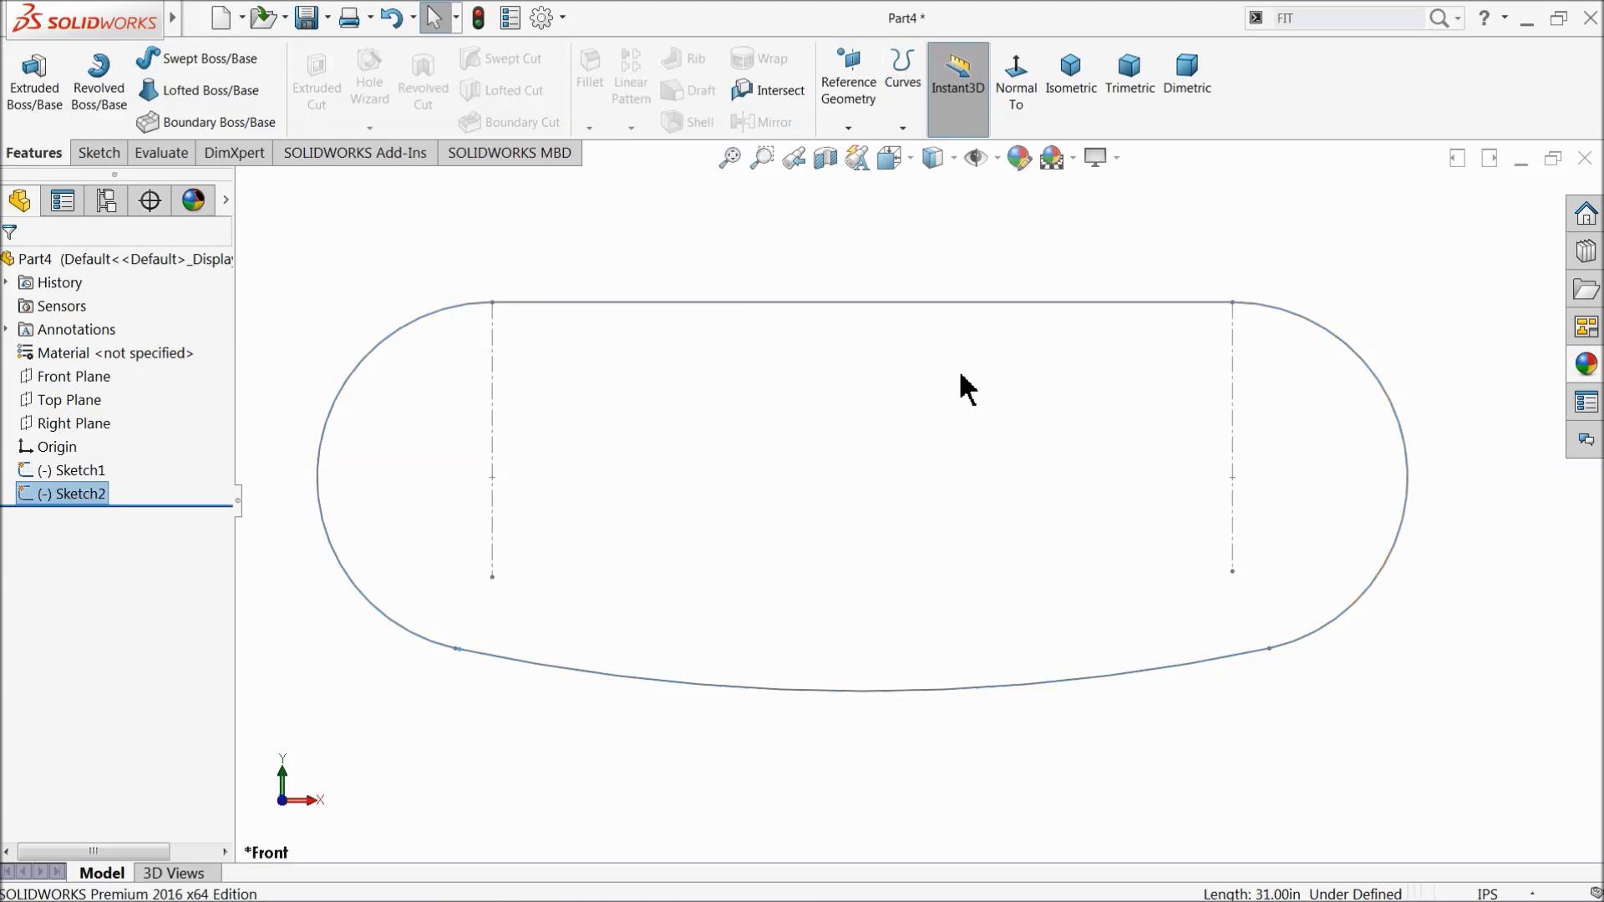
Save the part as path1 in the Chain - Copy (2) folder
{"action": "left_click", "coordinate": [332, 20]}
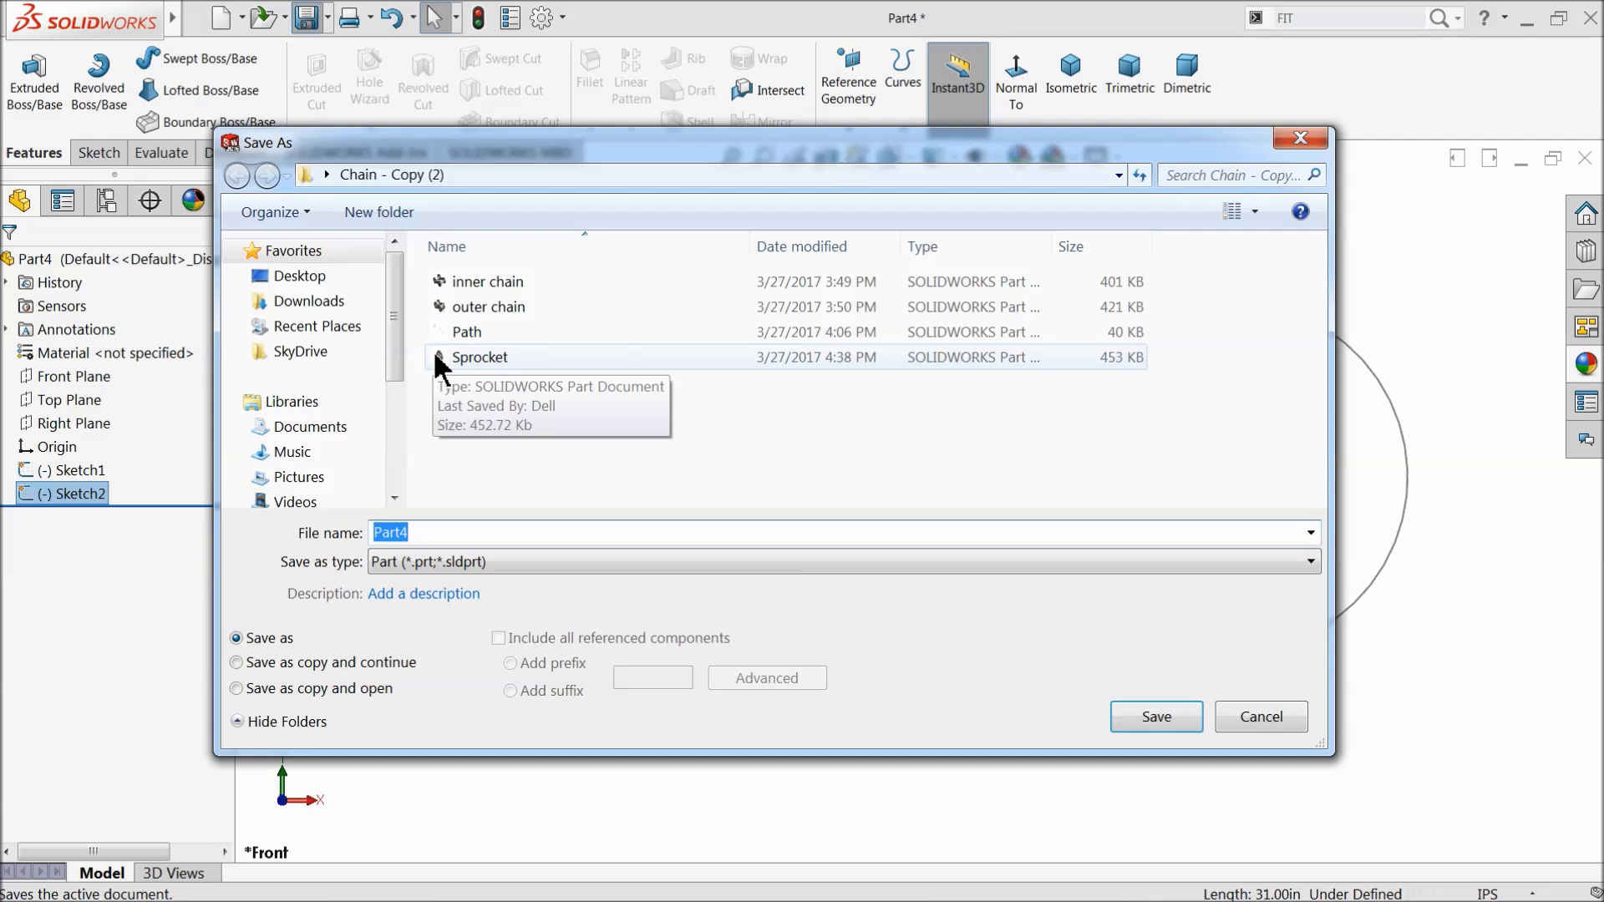
{"action": "type", "text": "path"}
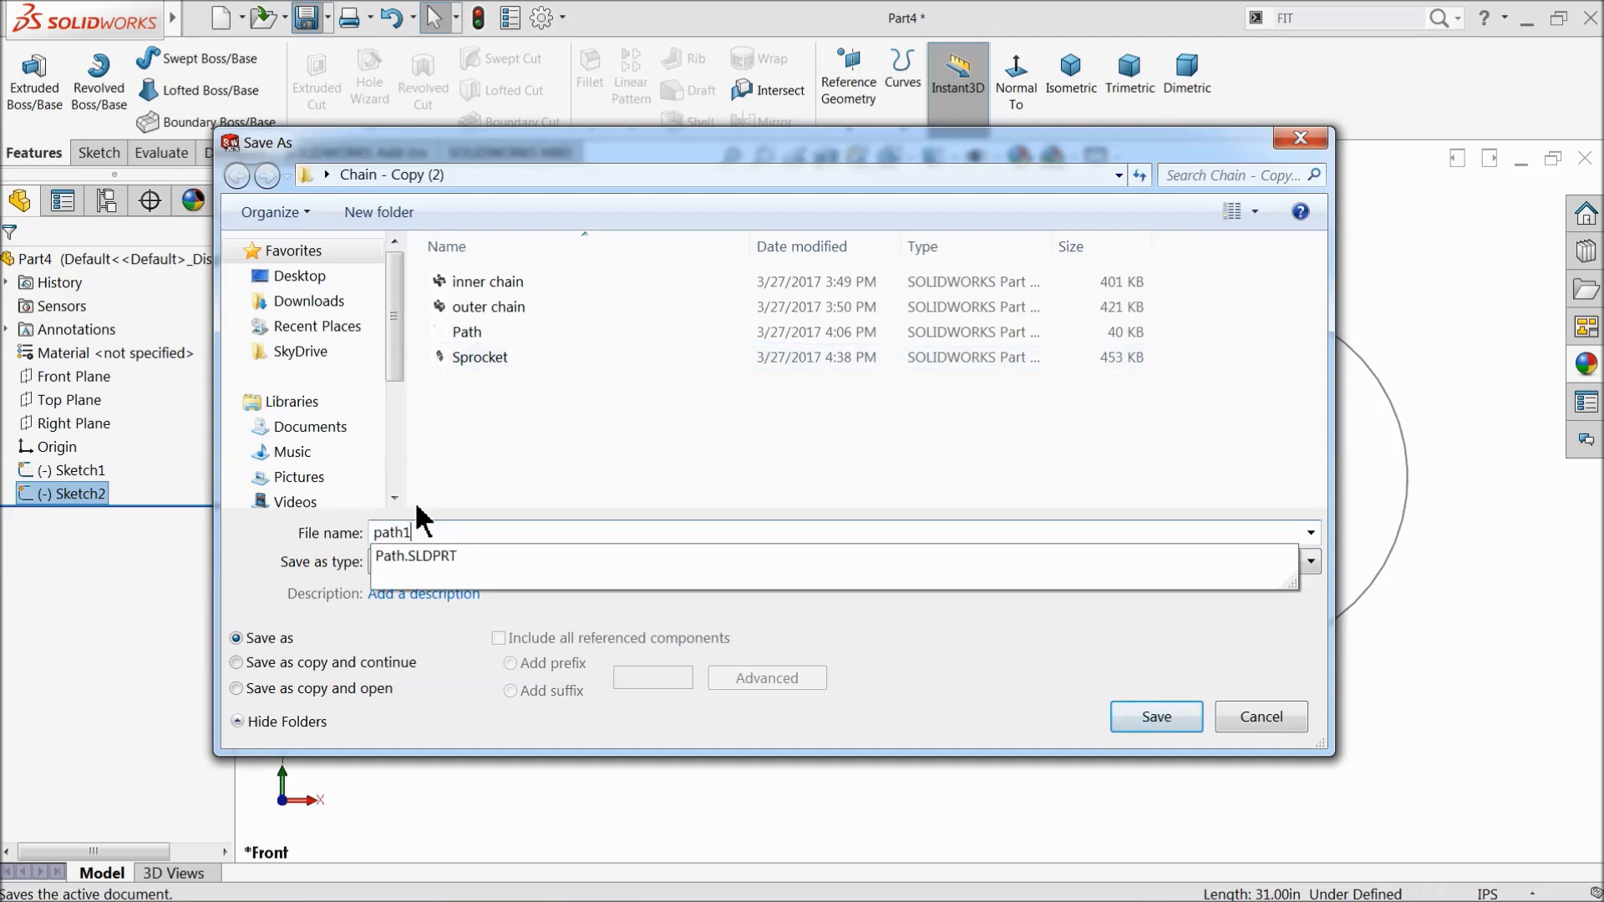
{"action": "type", "text": "1"}
{"action": "left_click", "coordinate": [1157, 718]}
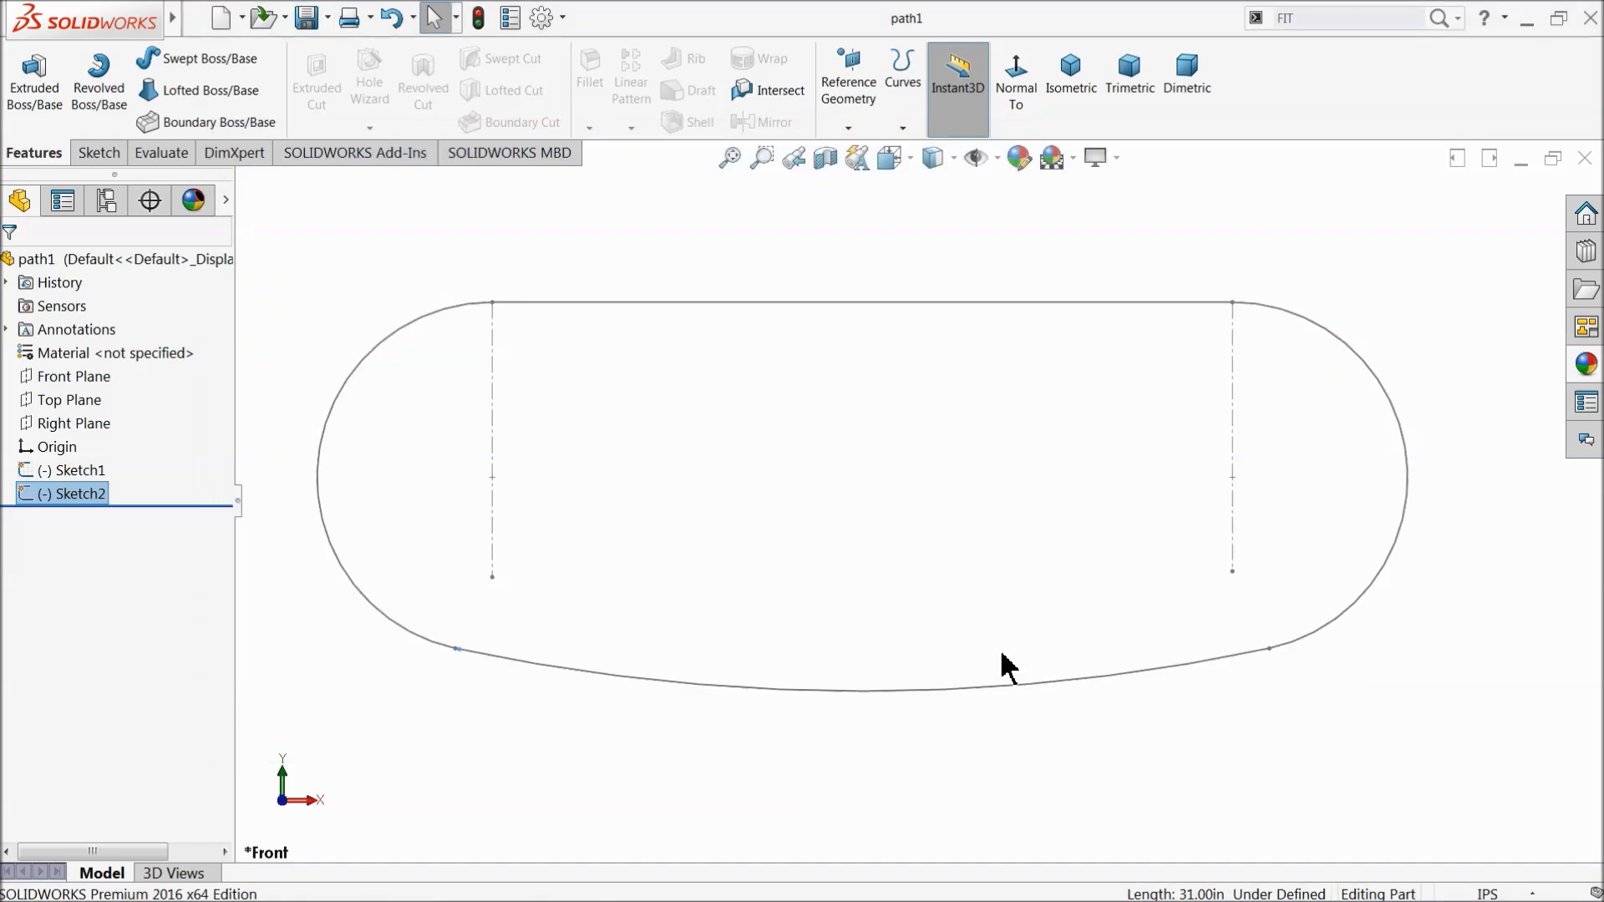
{"action": "mouse_move", "coordinate": [946, 552]}
{"action": "middle_mouse_down"}
{"action": "mouse_move", "coordinate": [895, 588]}
{"action": "mouse_move", "coordinate": [917, 574]}
{"action": "mouse_move", "coordinate": [915, 635]}
{"action": "middle_mouse_up"}
{"action": "scroll", "coordinate": [910, 548], "scroll_direction": "down", "scroll_amount": 2}
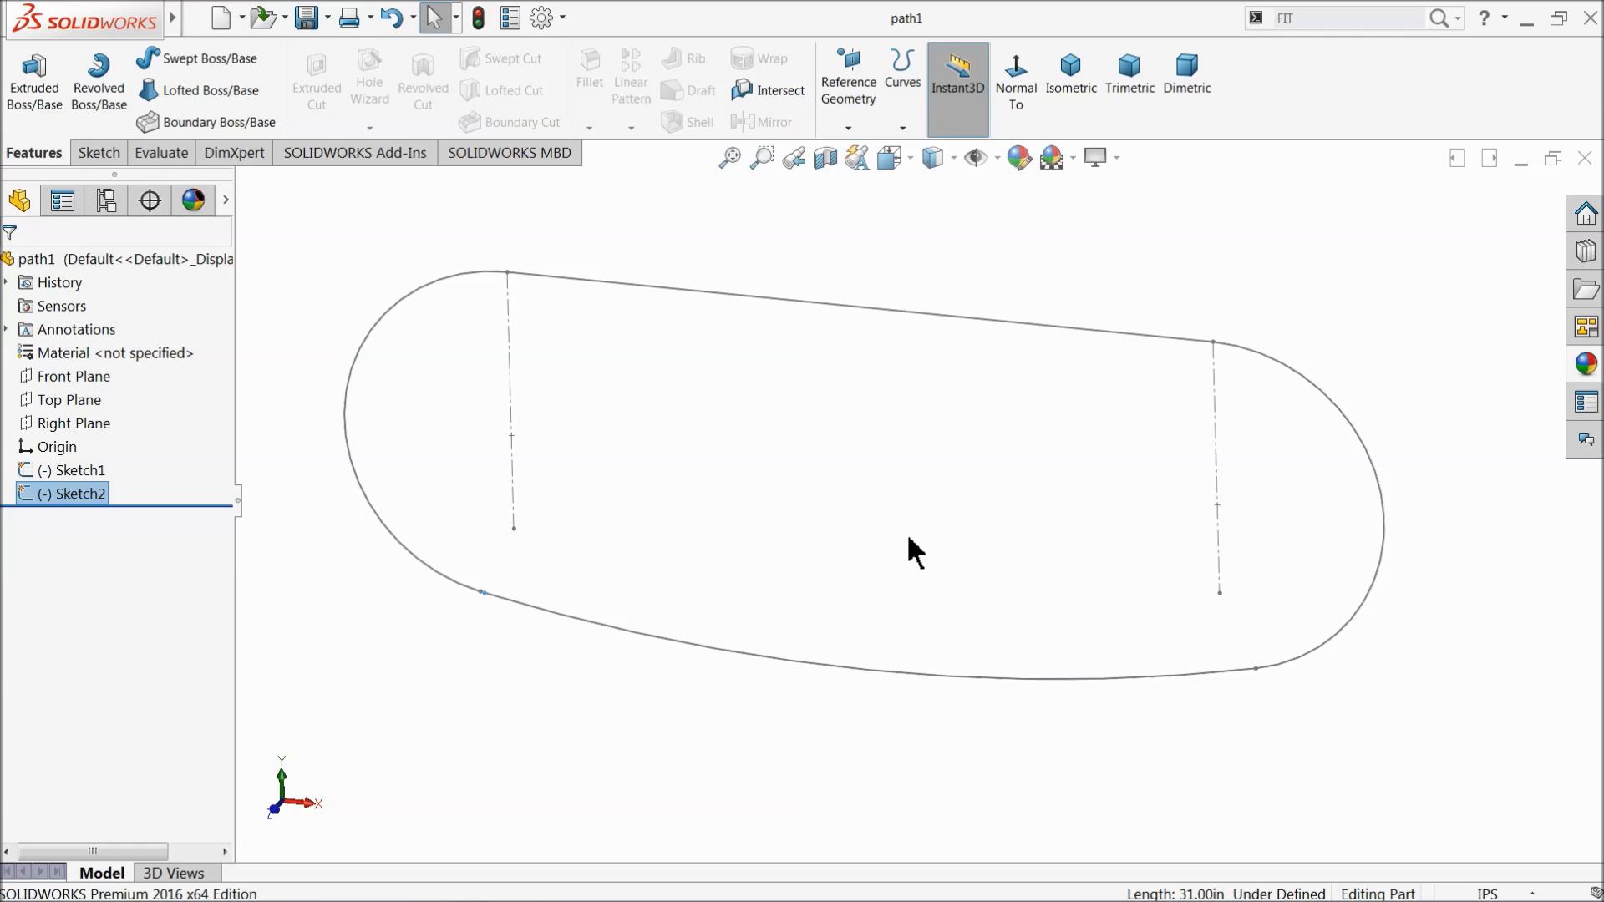
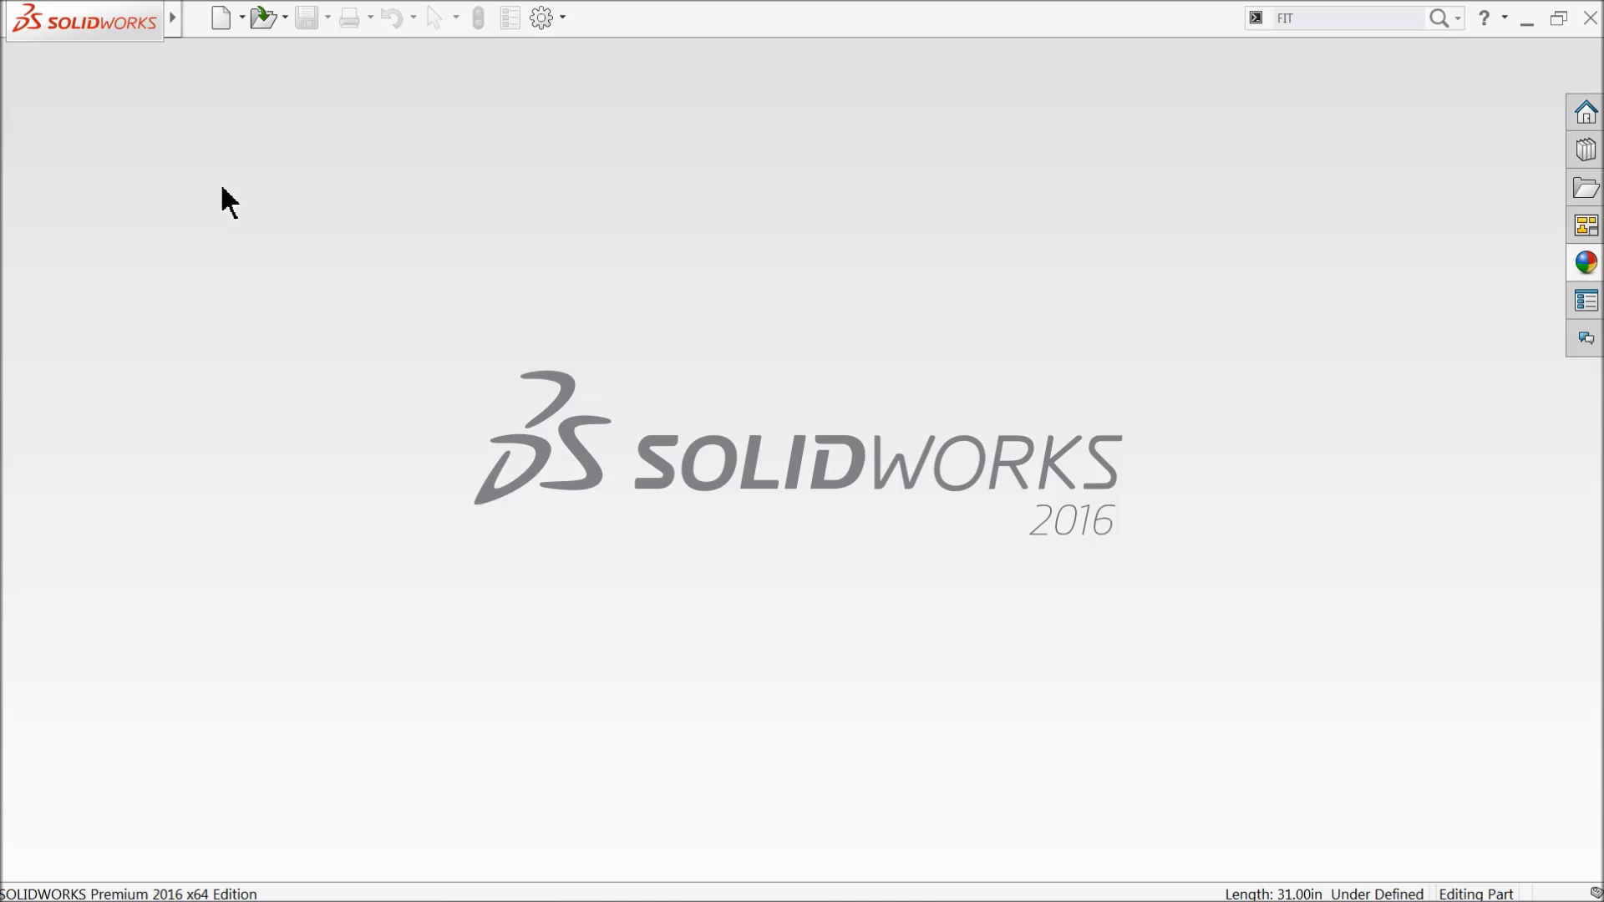
Create a new assembly document
{"action": "left_click", "coordinate": [216, 23]}
{"action": "left_click", "coordinate": [616, 452]}
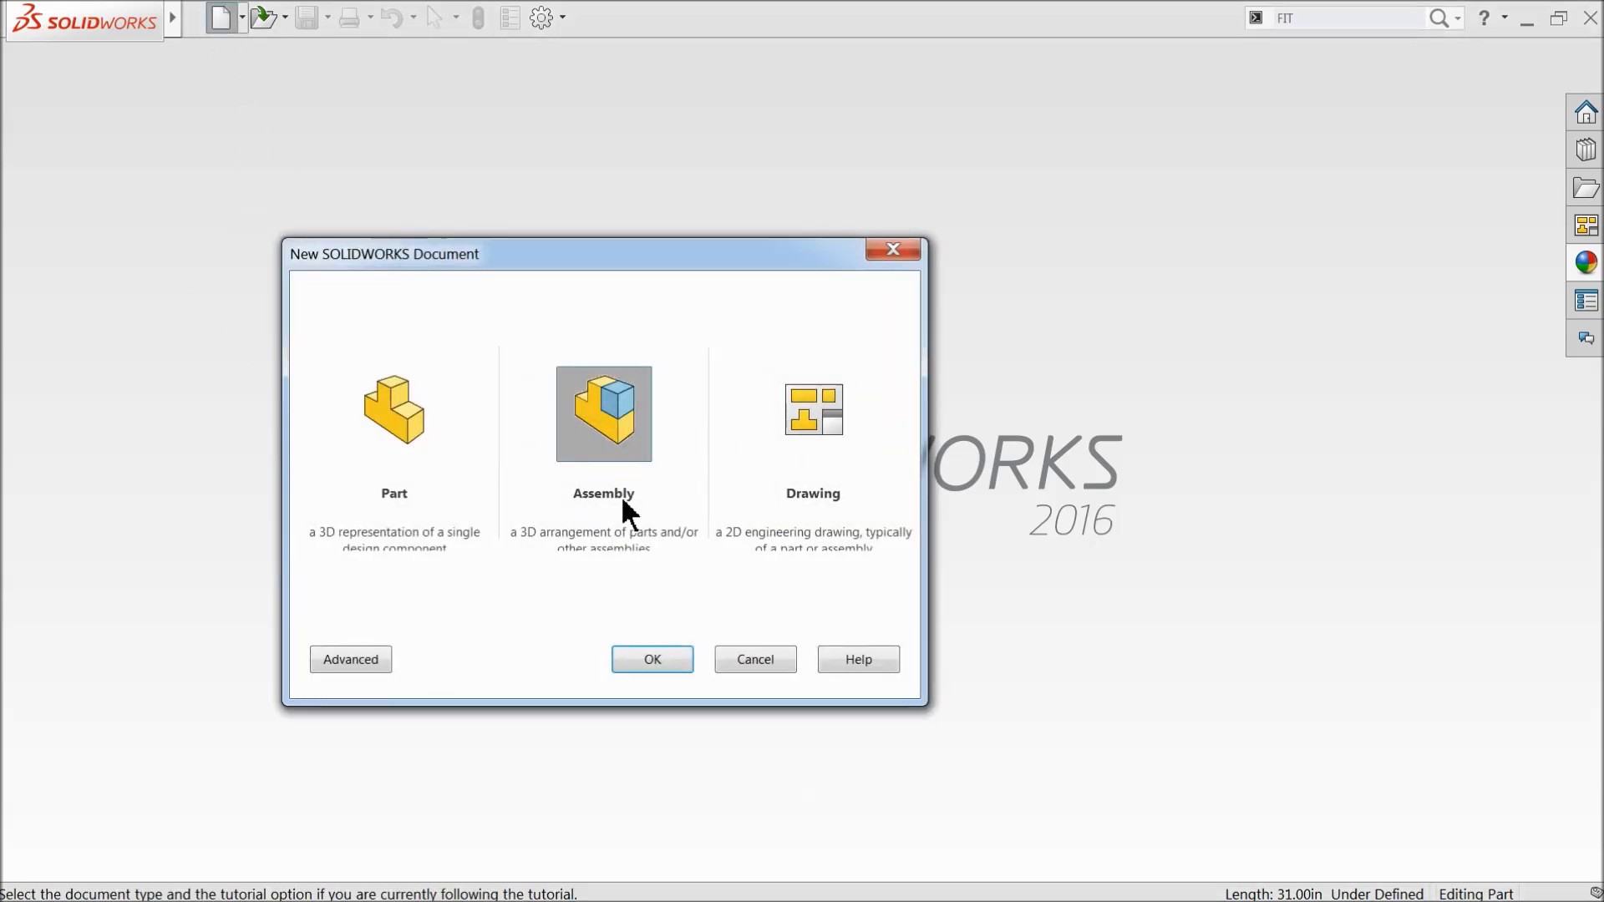
{"action": "left_click", "coordinate": [665, 661]}
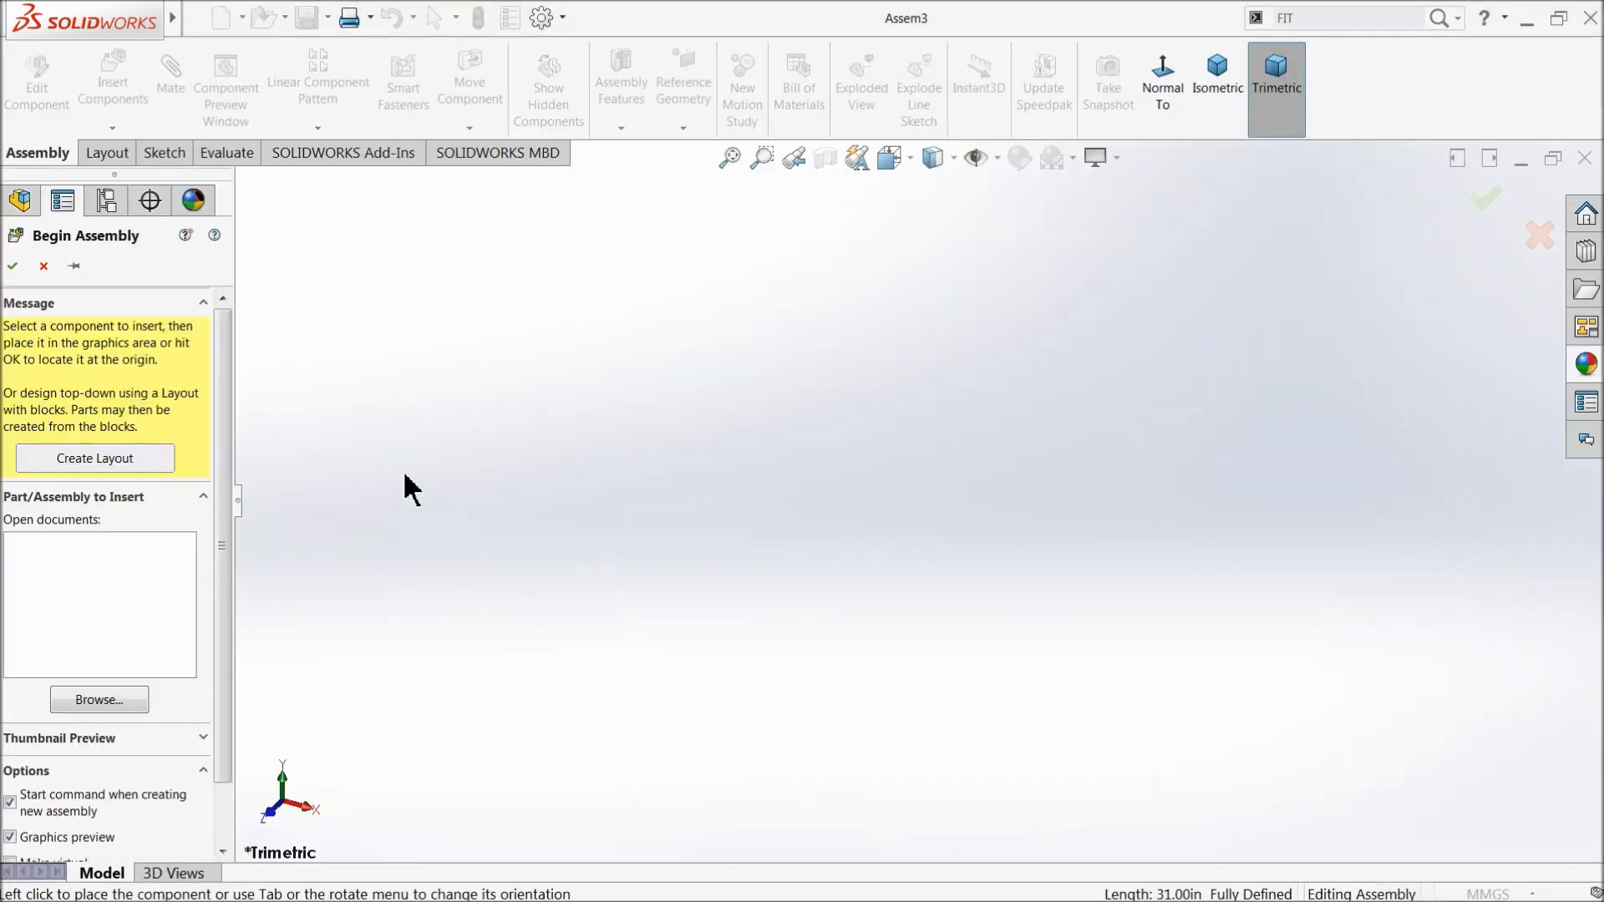
Insert the path1 part from the Chain - Copy (2) folder, with origins shown, and place it at the assembly origin
{"action": "left_click", "coordinate": [86, 712]}
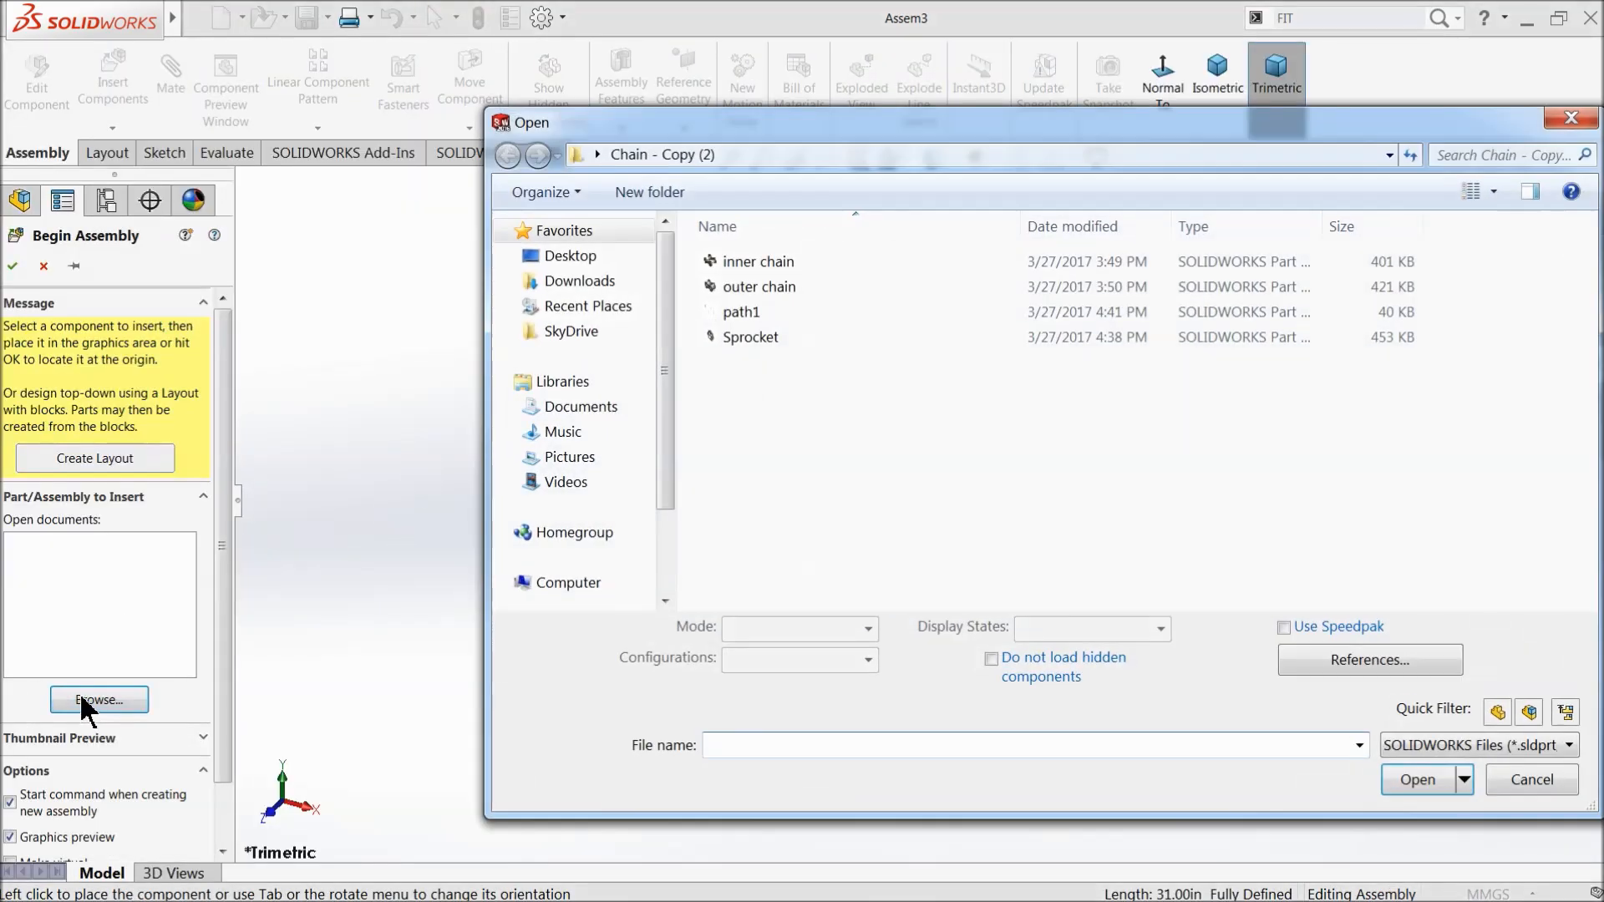
{"action": "left_click", "coordinate": [735, 316]}
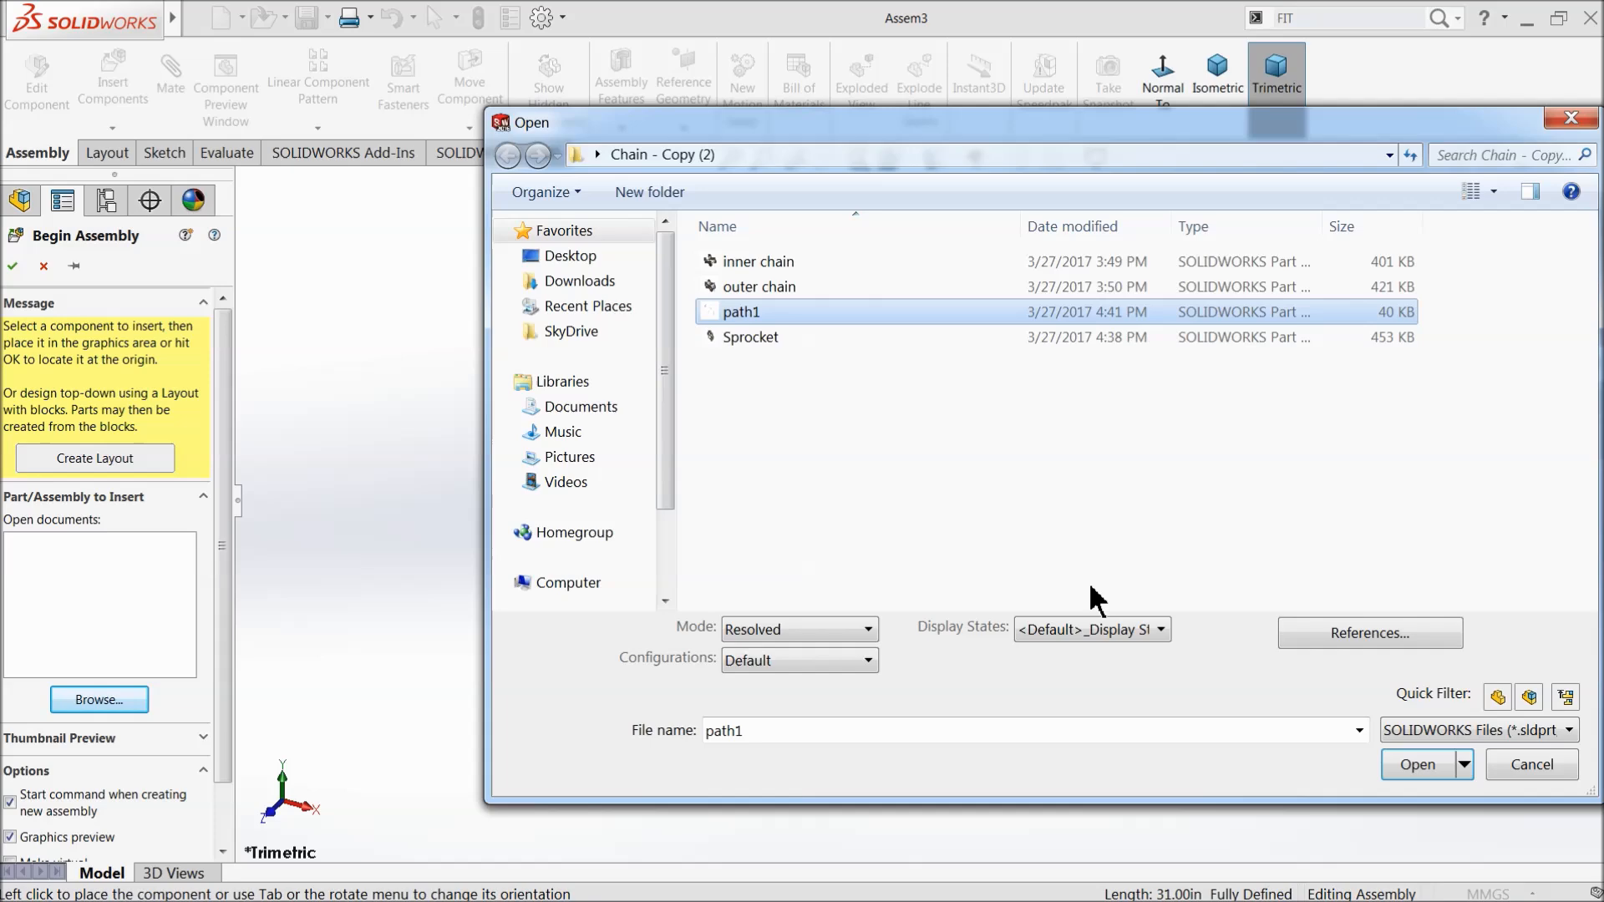
{"action": "left_click", "coordinate": [1417, 767]}
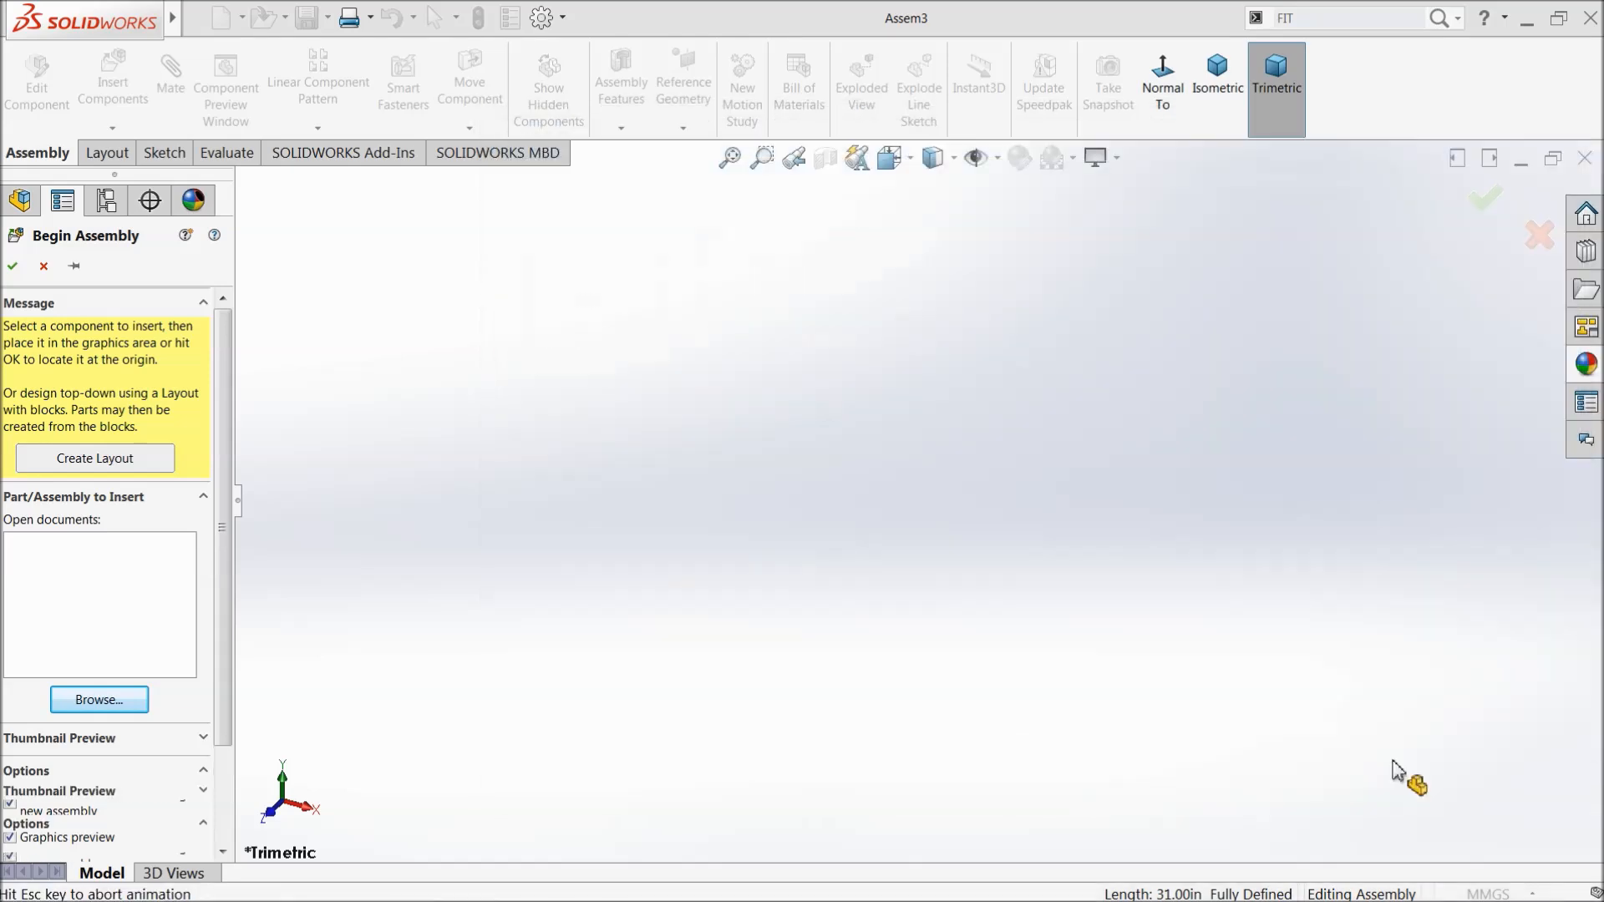
{"action": "left_click", "coordinate": [979, 159]}
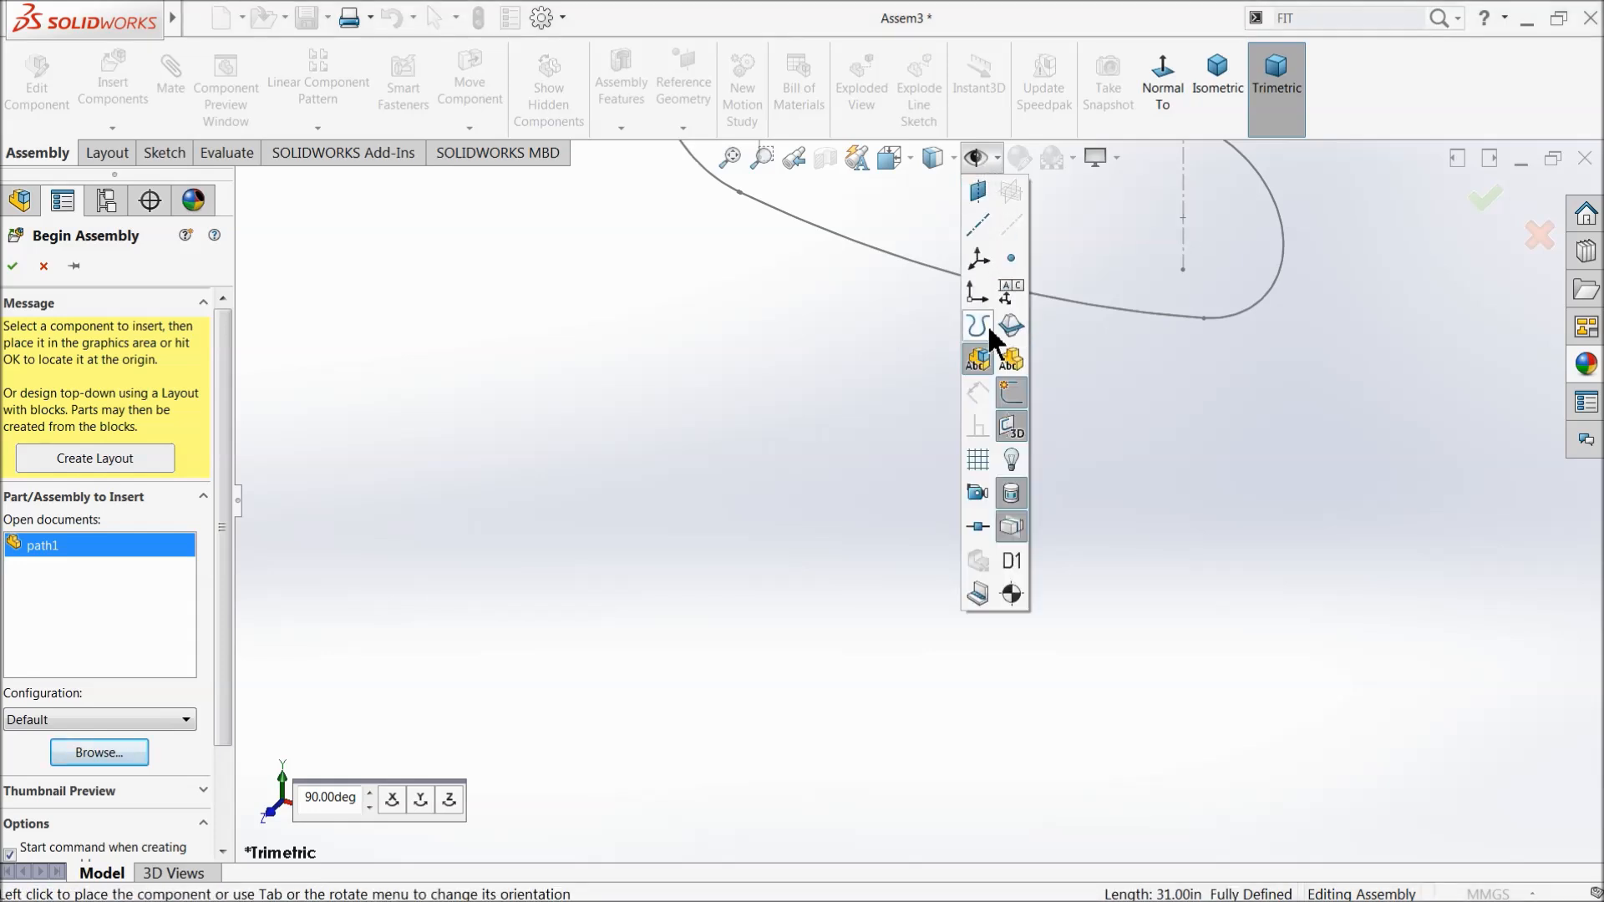
{"action": "left_click", "coordinate": [978, 294]}
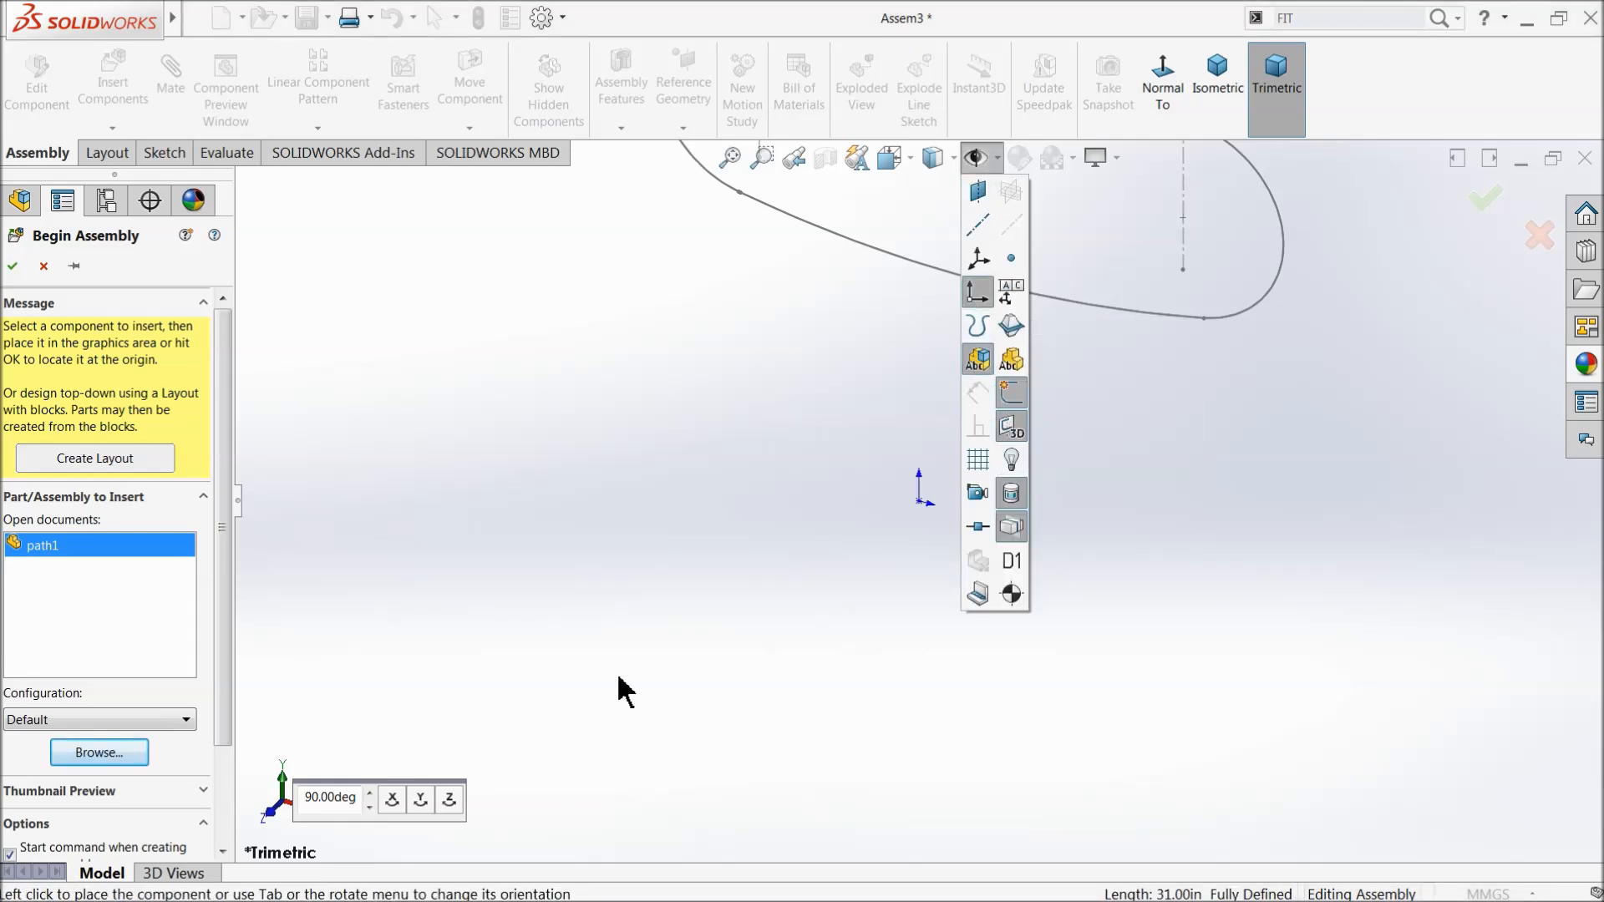
{"action": "left_click", "coordinate": [972, 163]}
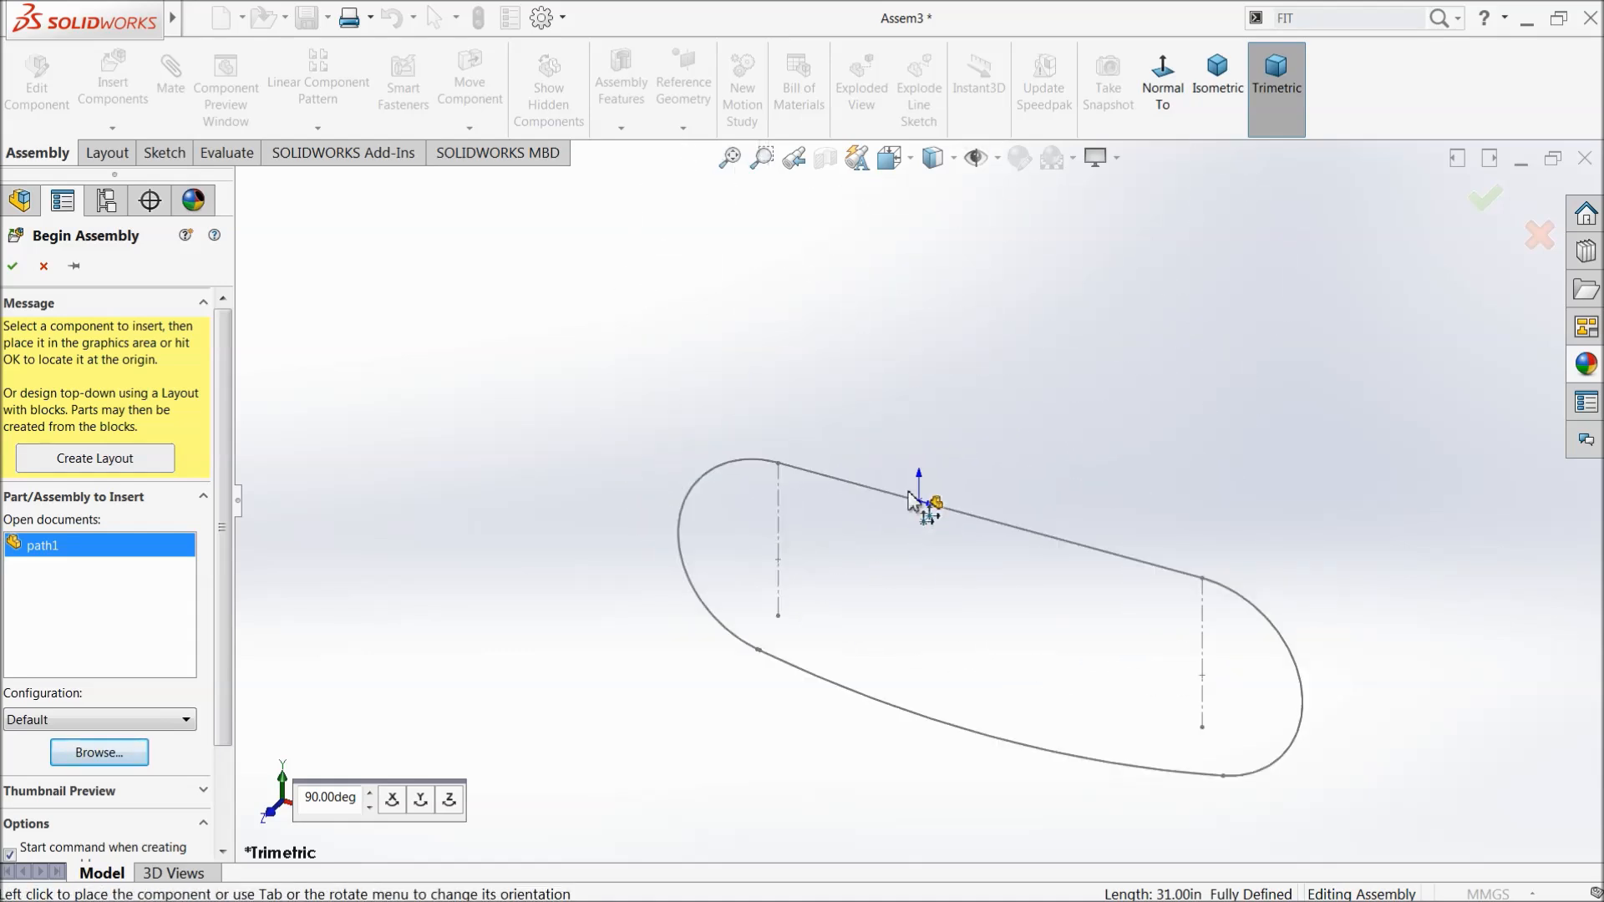
{"action": "left_click", "coordinate": [929, 526]}
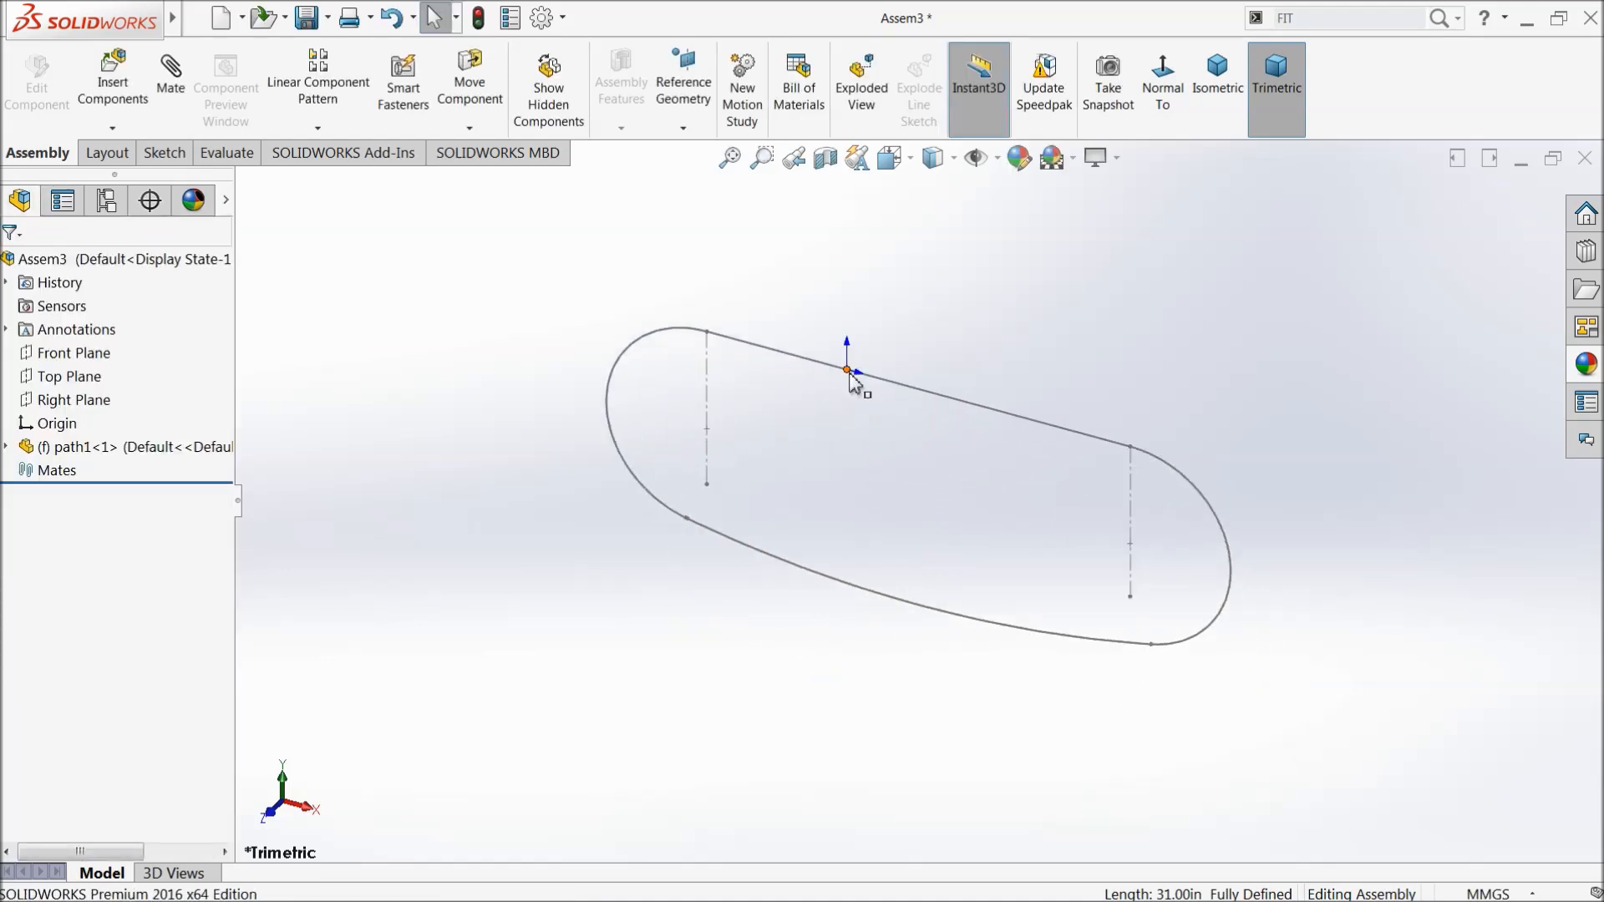
{"action": "left_click", "coordinate": [55, 352]}
{"action": "left_click", "coordinate": [55, 400]}
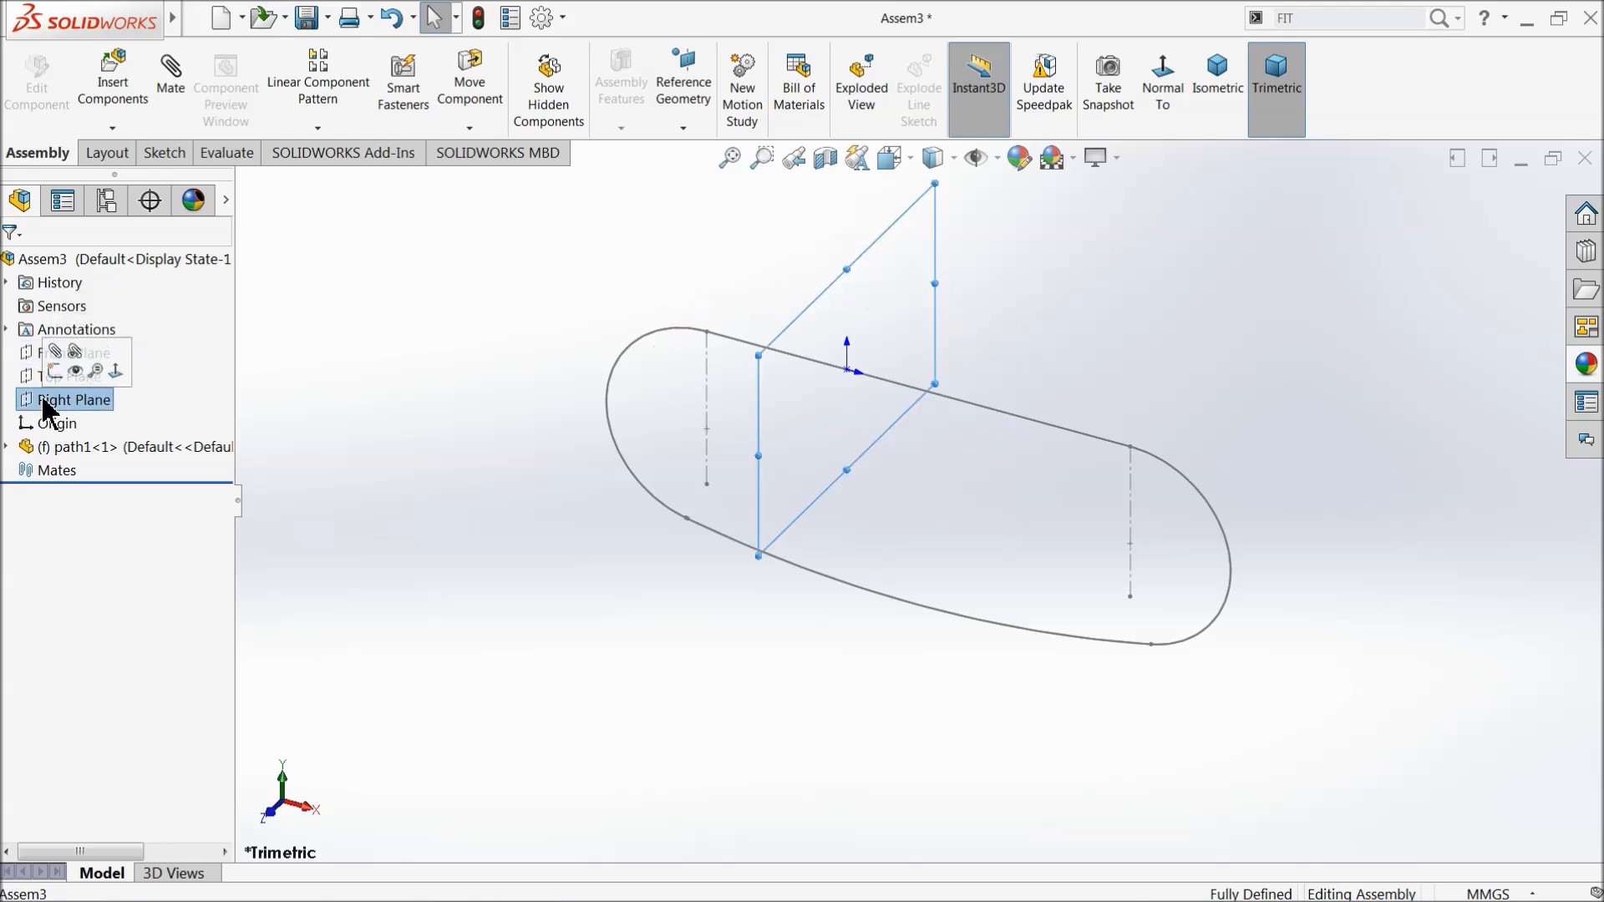
{"action": "left_click", "coordinate": [426, 431]}
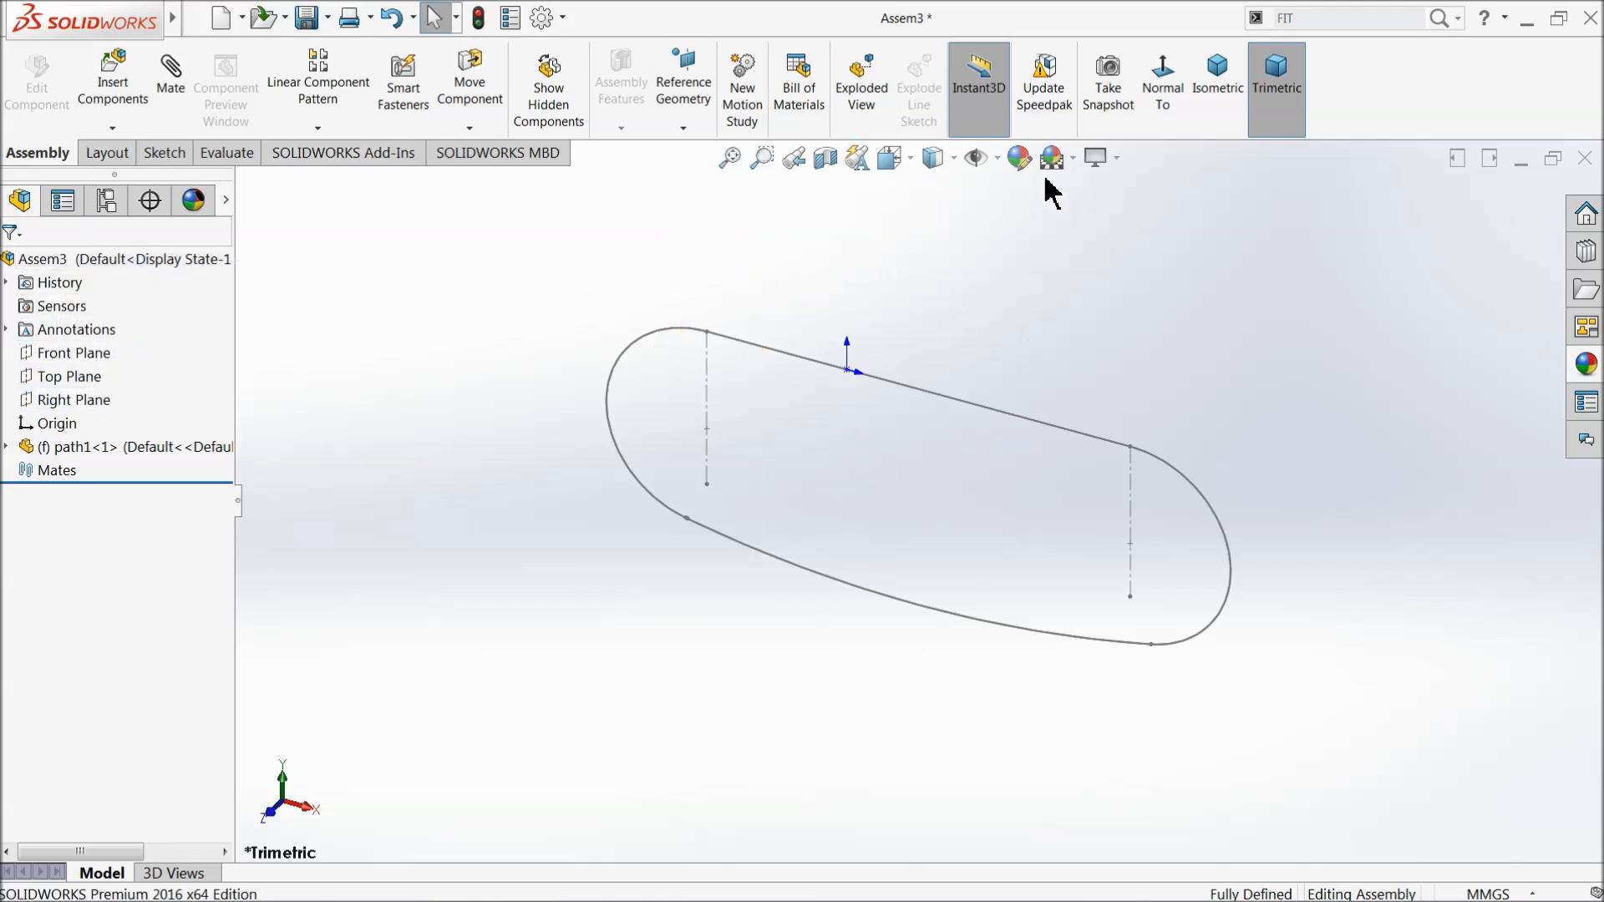
{"action": "left_click", "coordinate": [113, 79]}
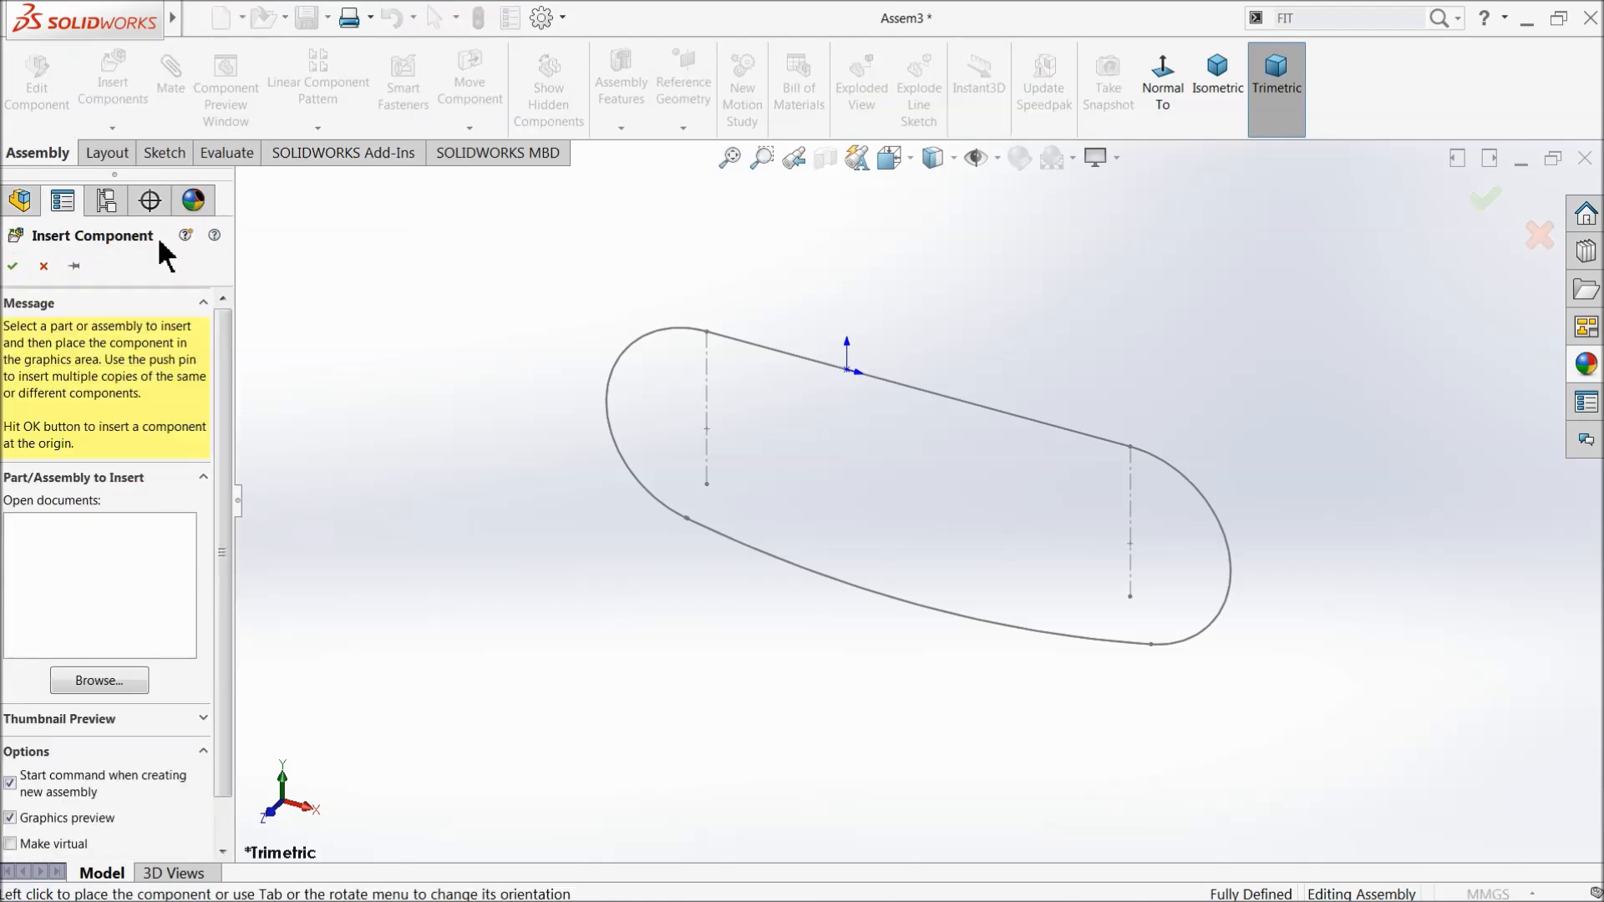
{"action": "left_click", "coordinate": [12, 265]}
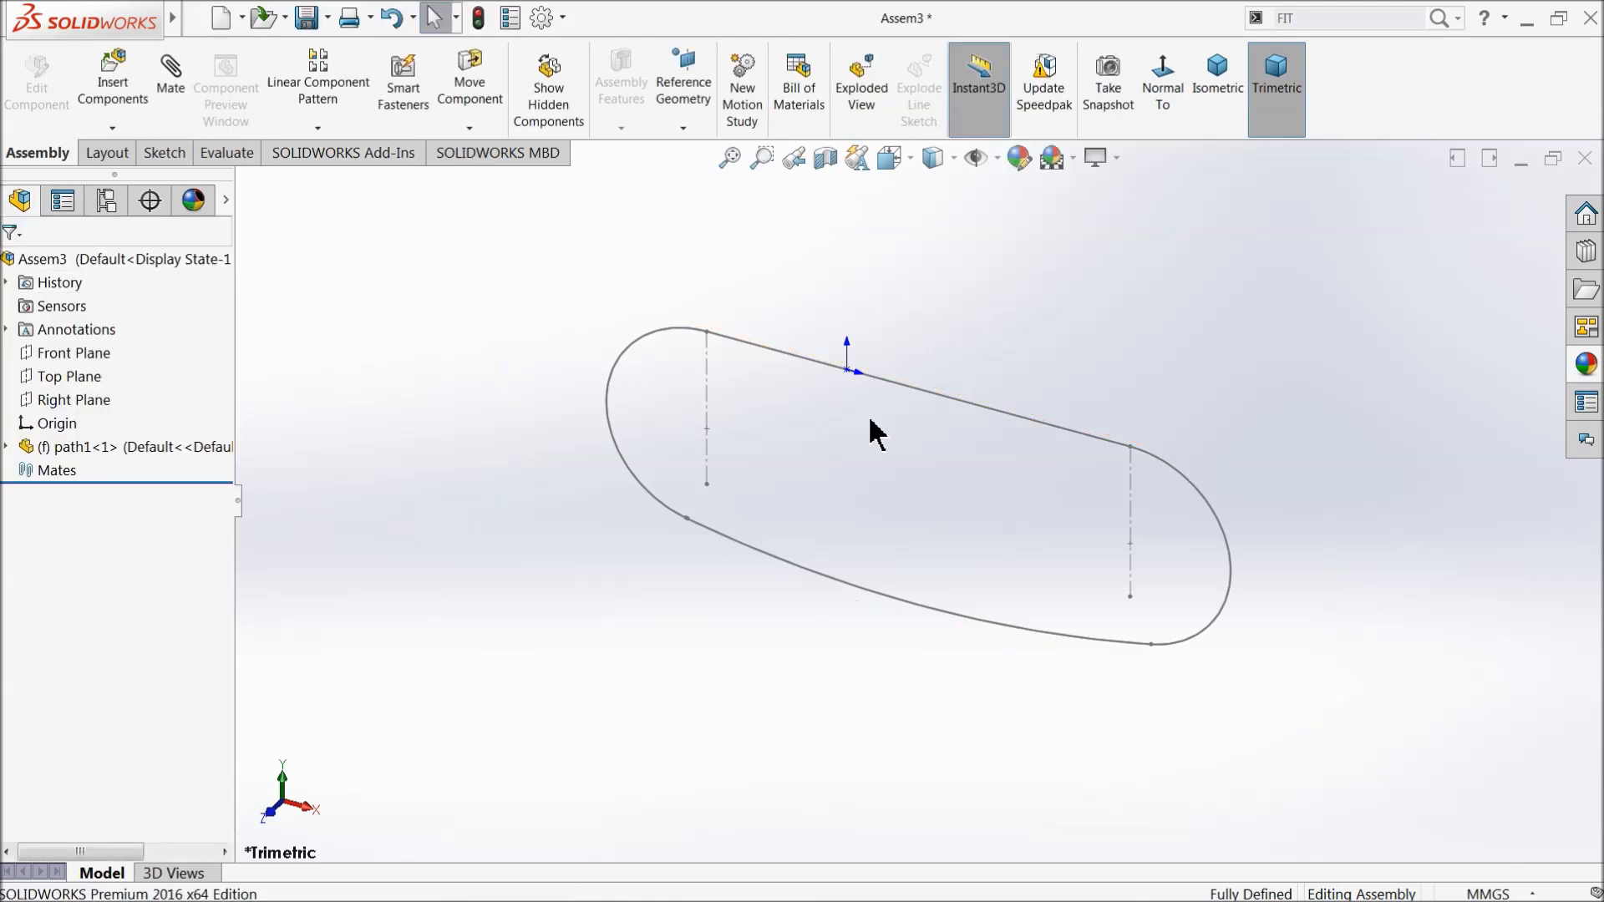
Create a reference axis through the path's left arc centre point, perpendicular to the Front Plane
{"action": "scroll", "coordinate": [889, 476], "scroll_direction": "down", "scroll_amount": 2}
{"action": "scroll", "coordinate": [892, 475], "scroll_direction": "down", "scroll_amount": 1}
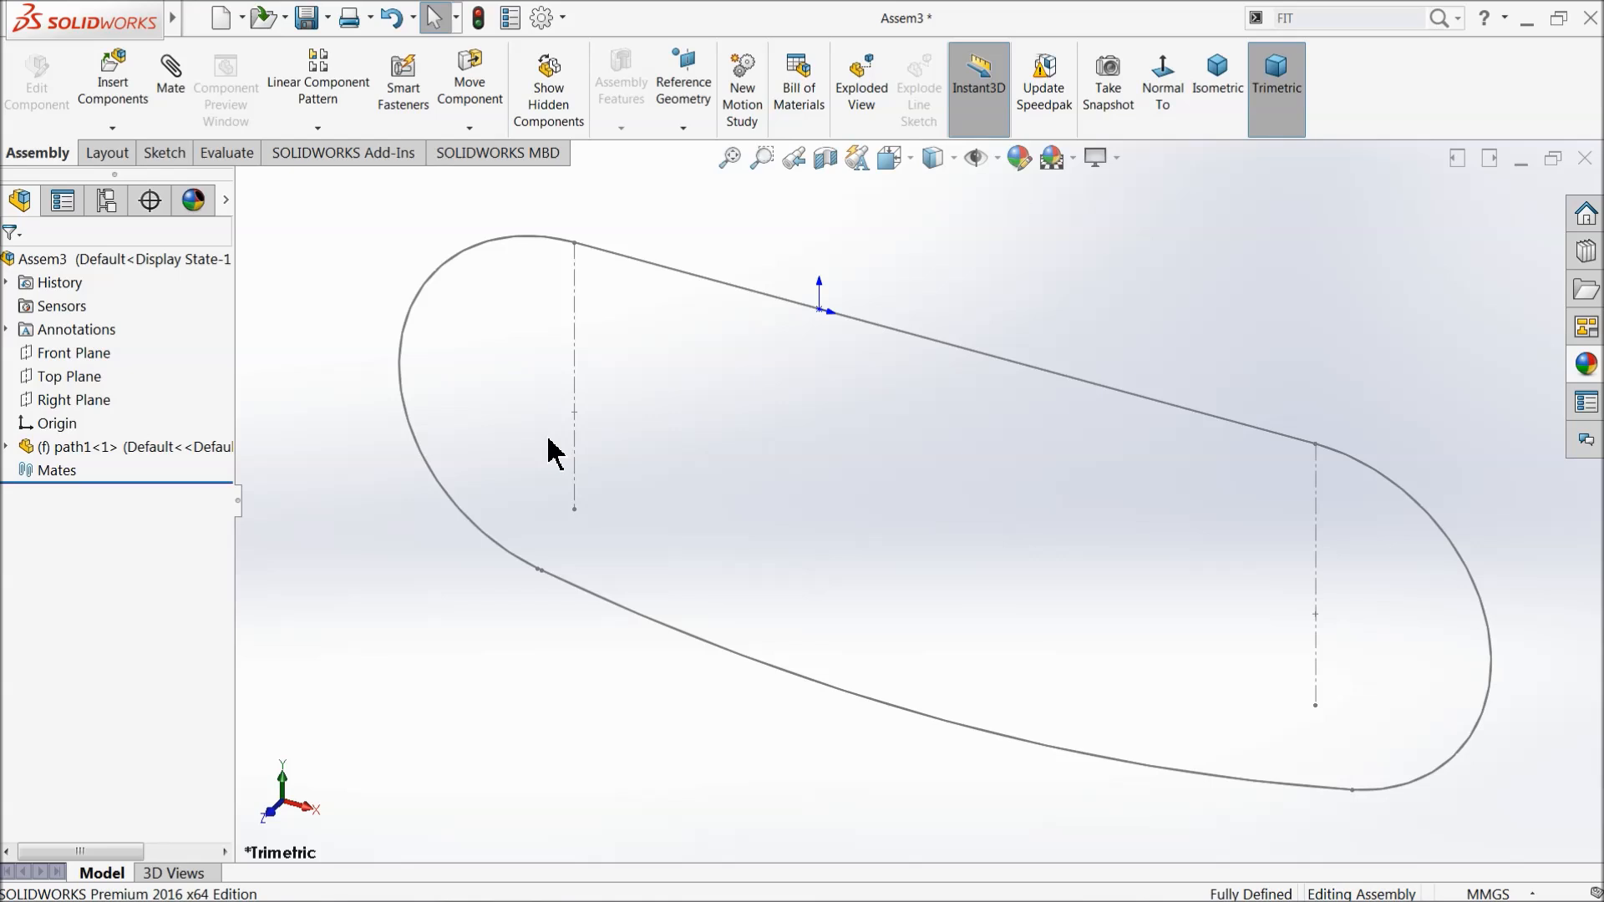
{"action": "left_click", "coordinate": [65, 354]}
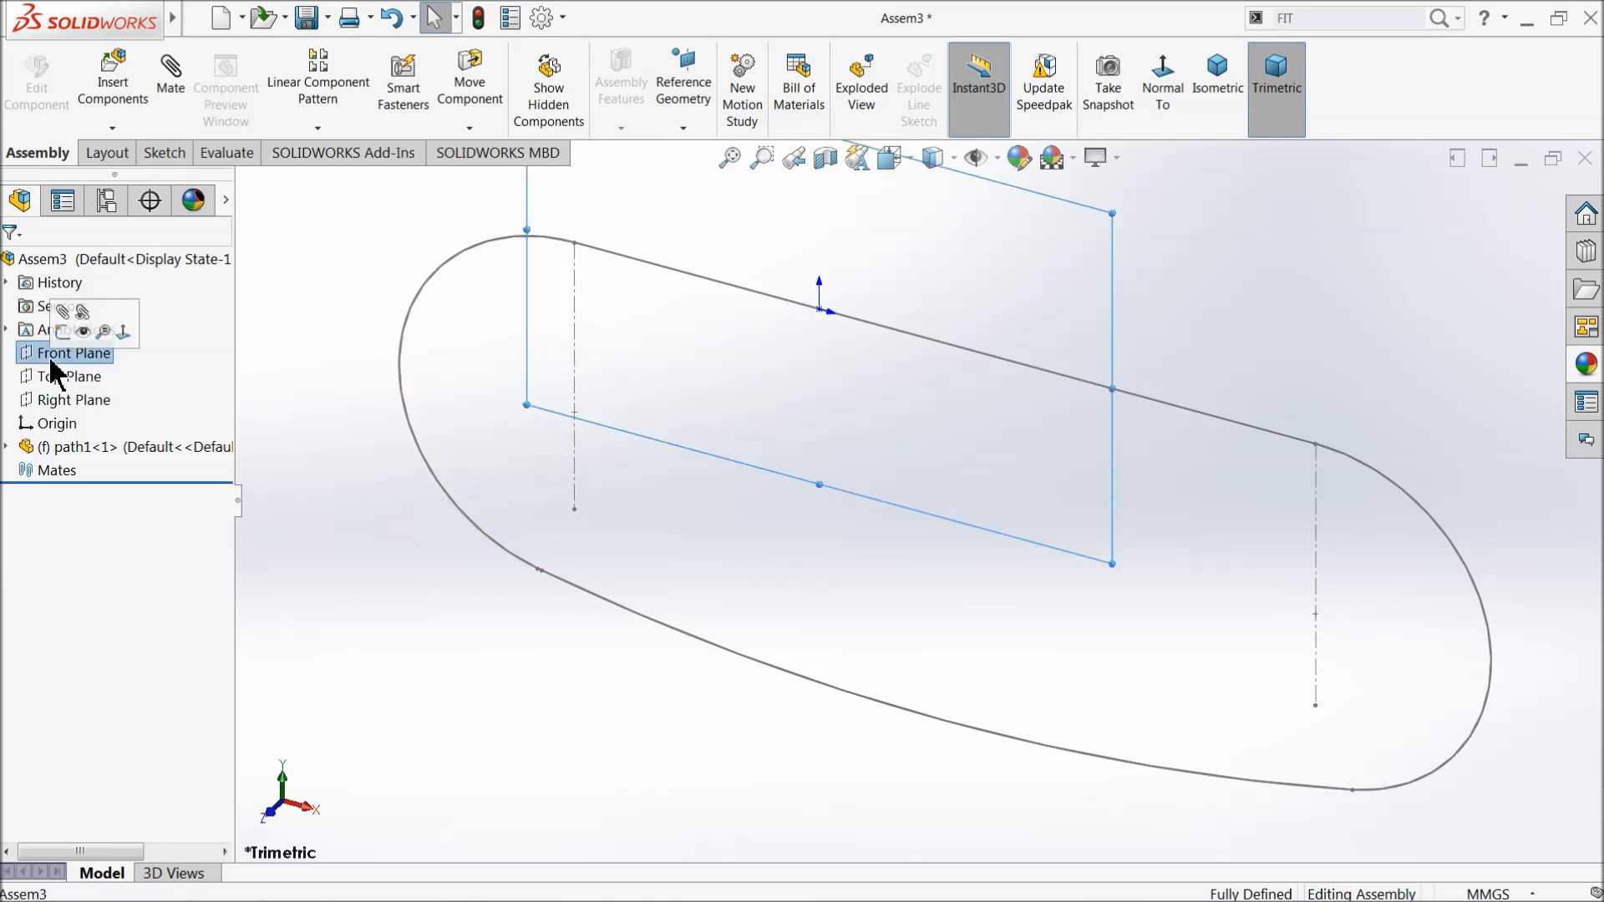
{"action": "left_click", "coordinate": [684, 127]}
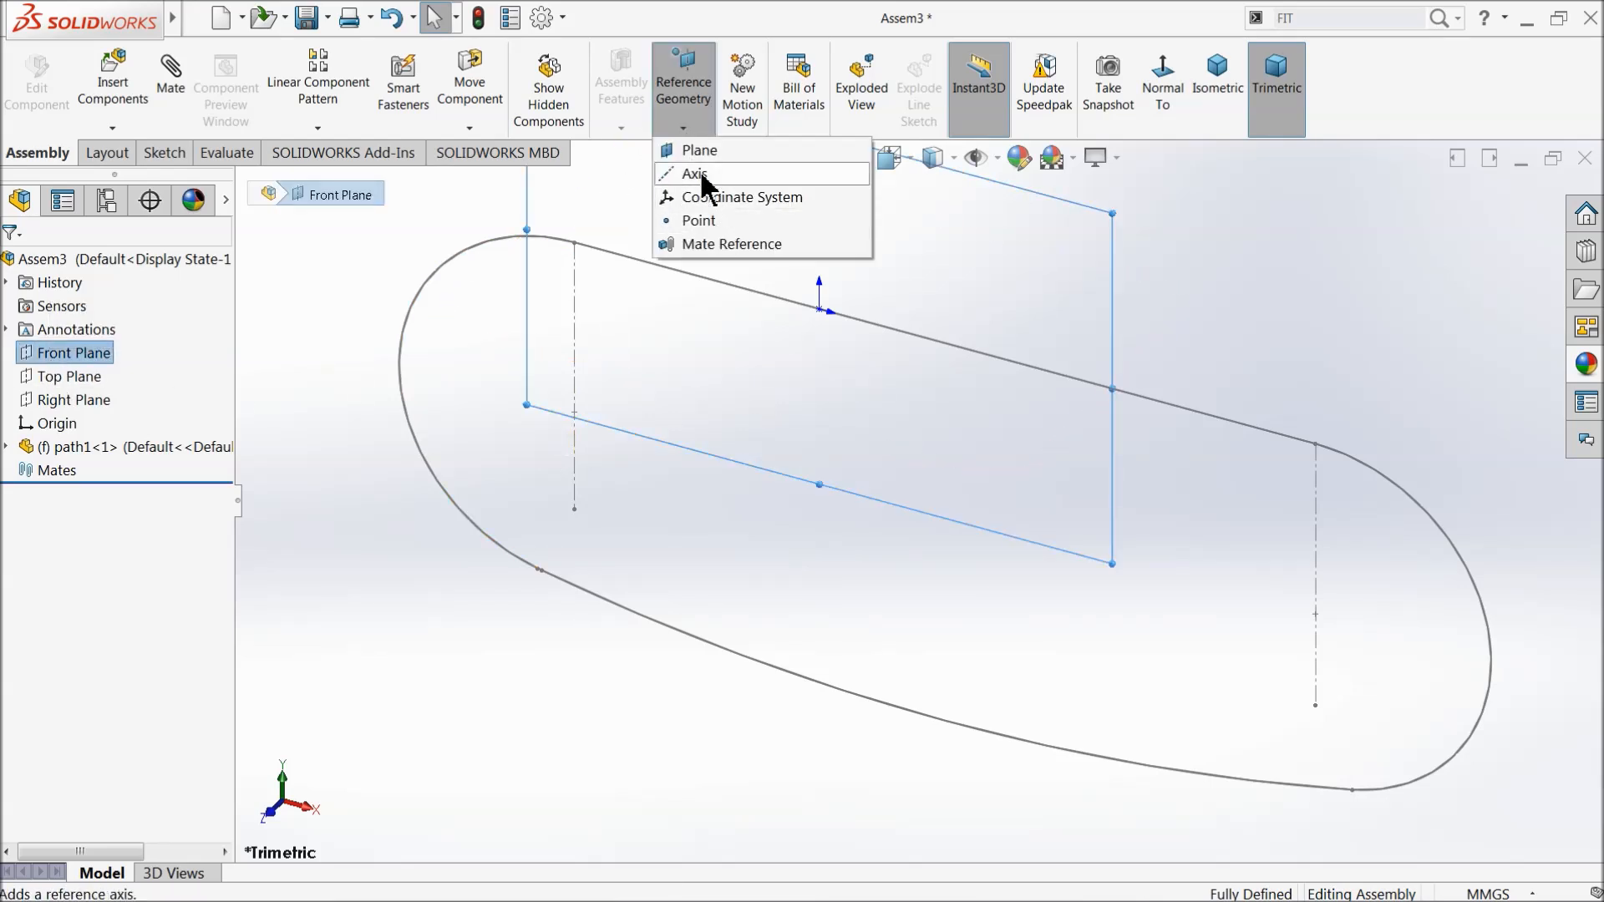
{"action": "left_click", "coordinate": [709, 172]}
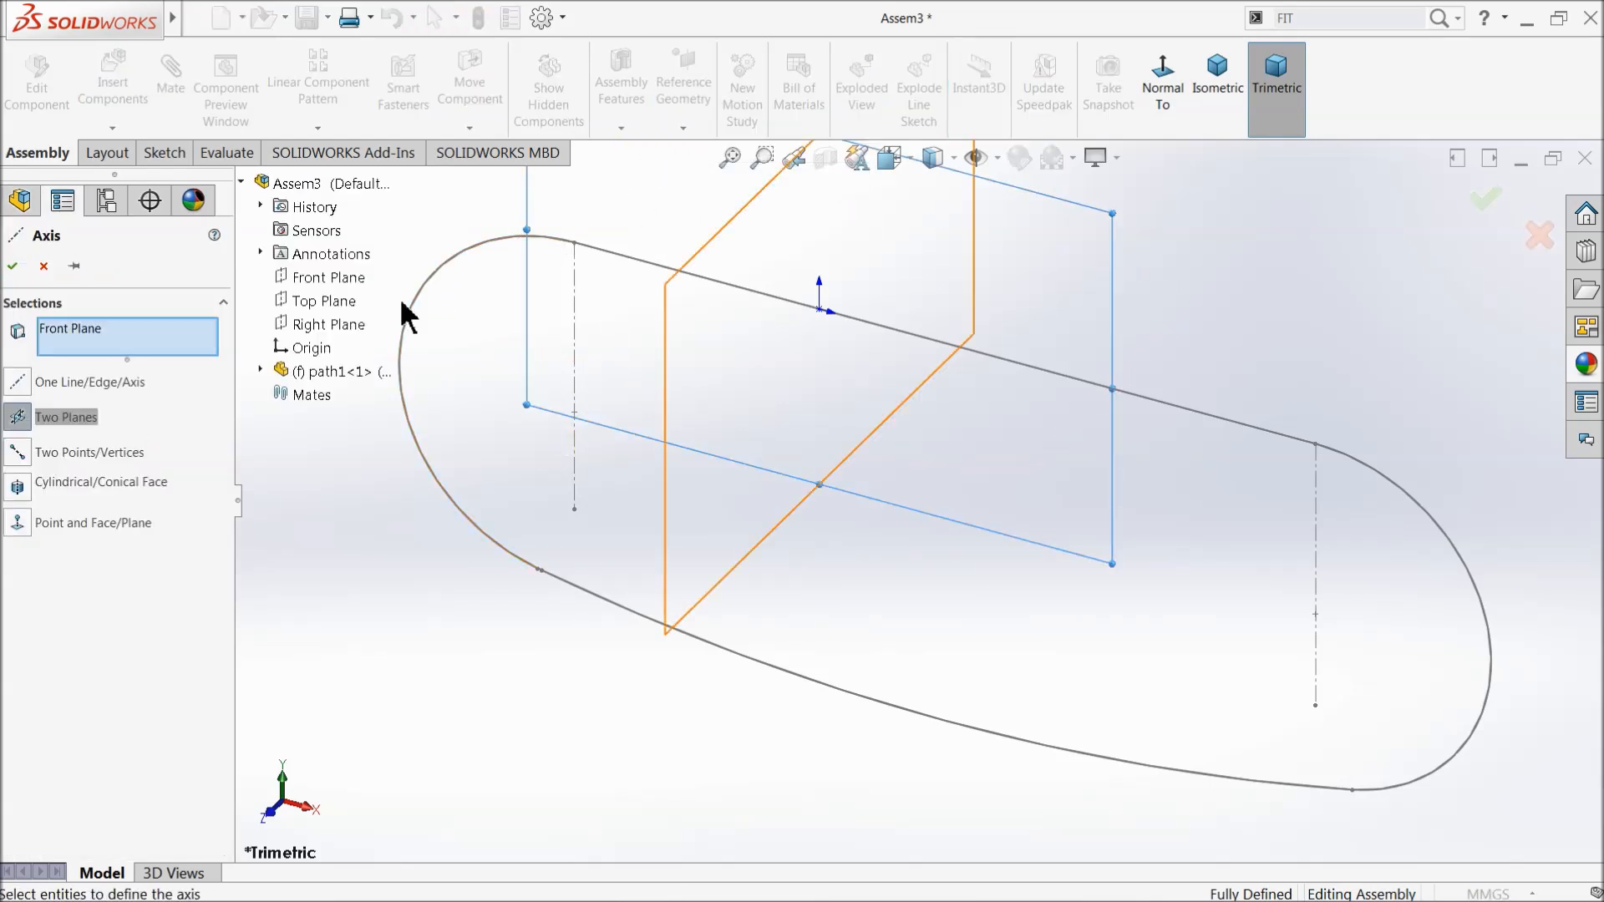
{"action": "left_click", "coordinate": [574, 412]}
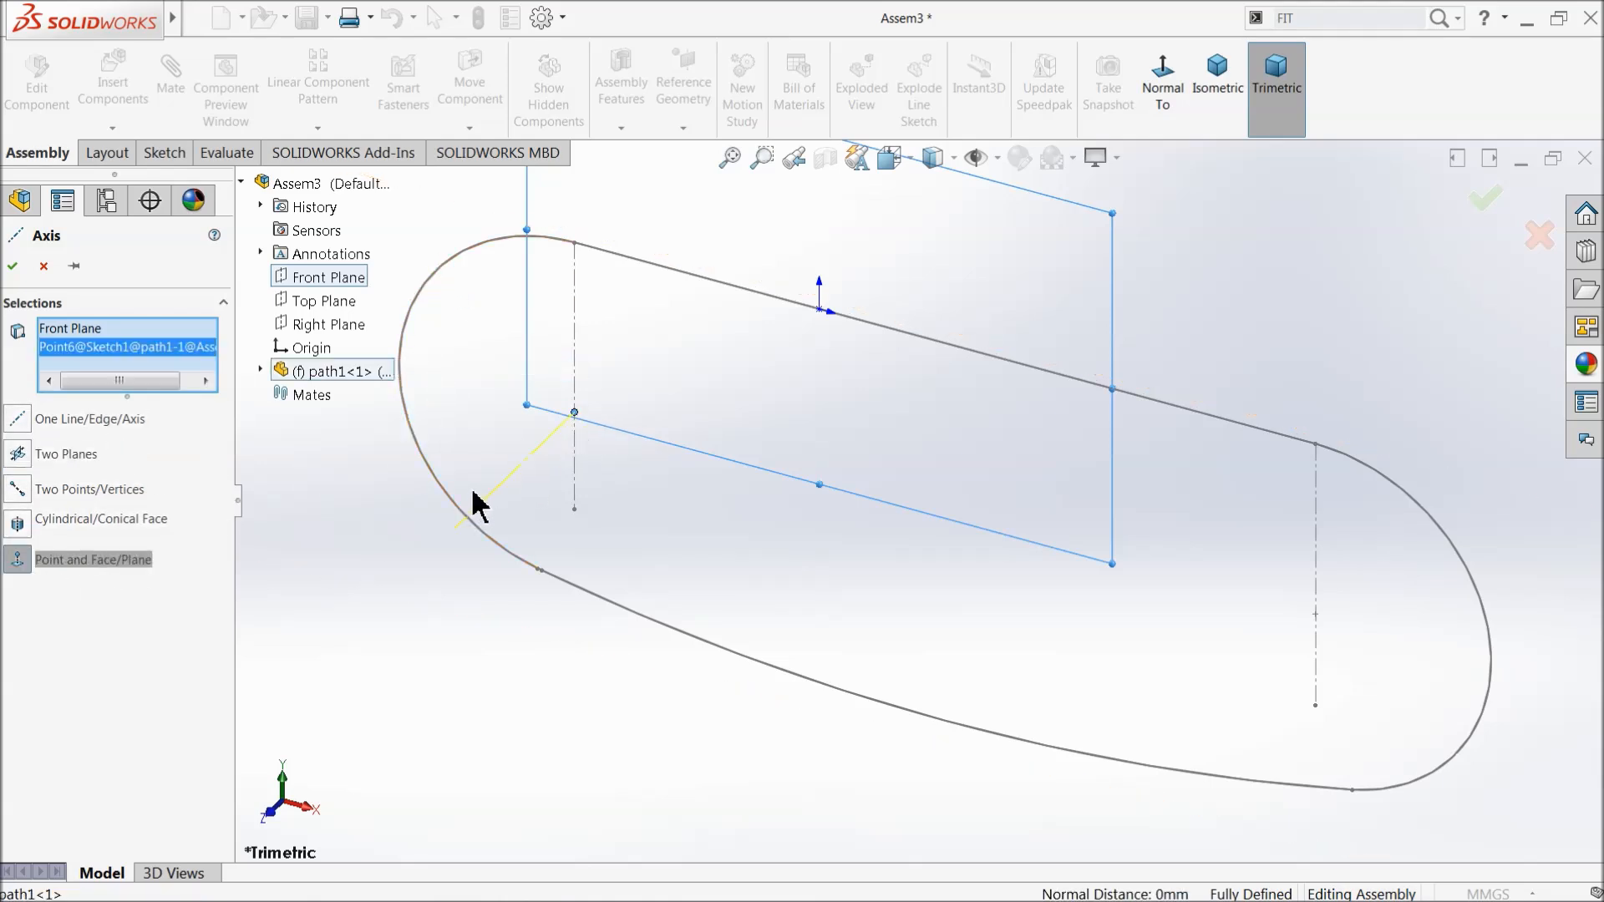
{"action": "left_click", "coordinate": [12, 266]}
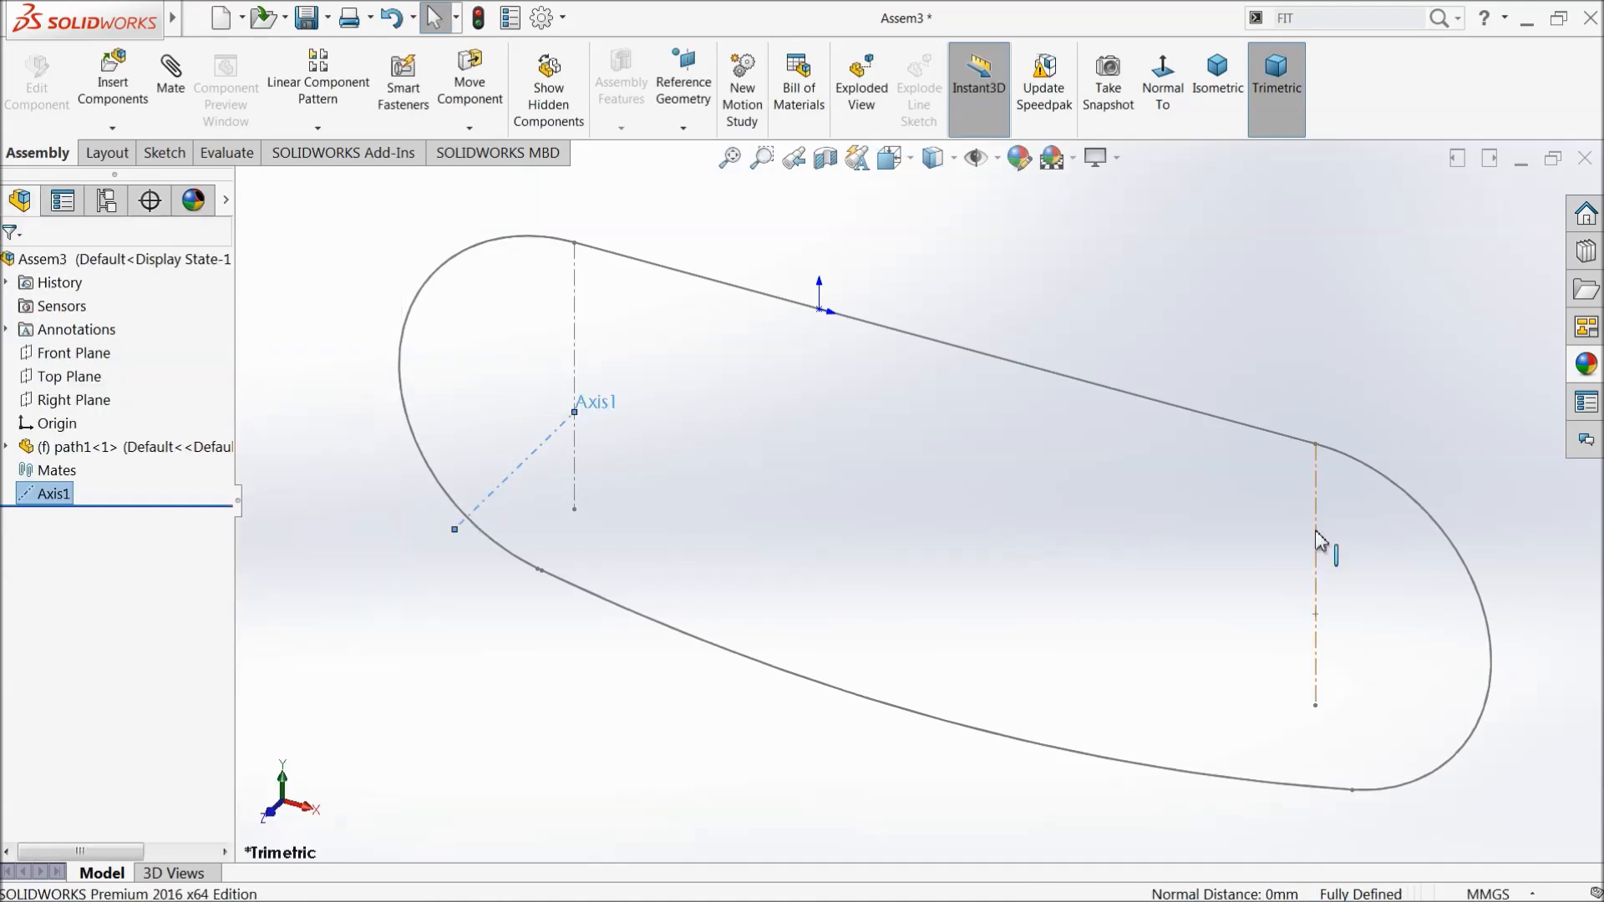
Create a second reference axis through the right arc's centre point, perpendicular to the Front Plane
{"action": "left_click", "coordinate": [1317, 620]}
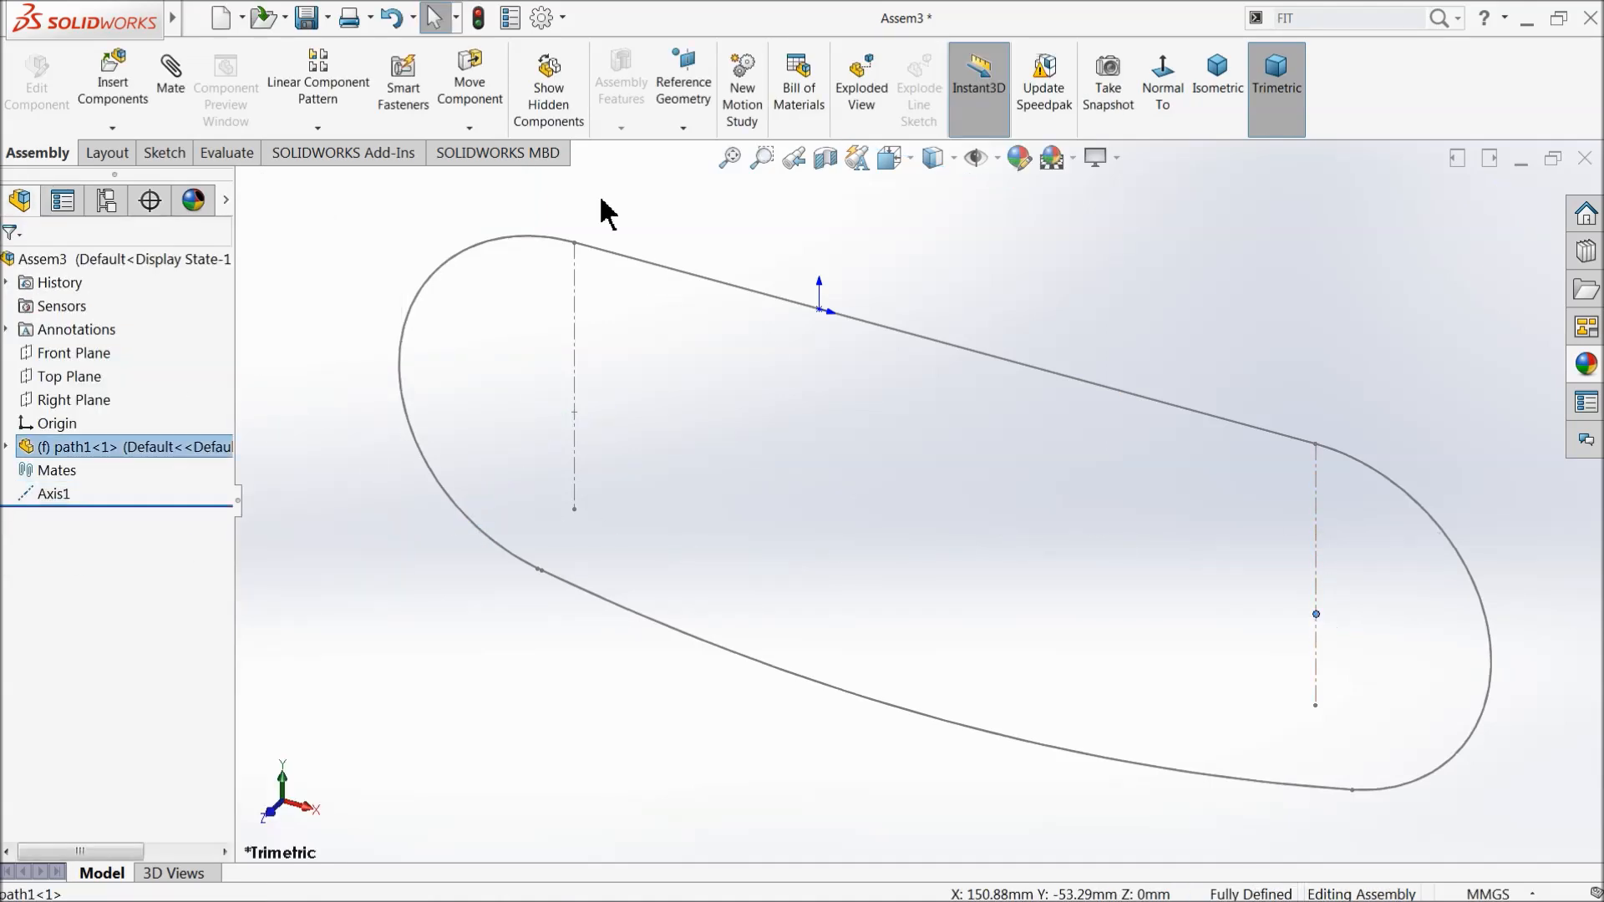
{"action": "left_click", "coordinate": [681, 129]}
{"action": "left_click", "coordinate": [701, 181]}
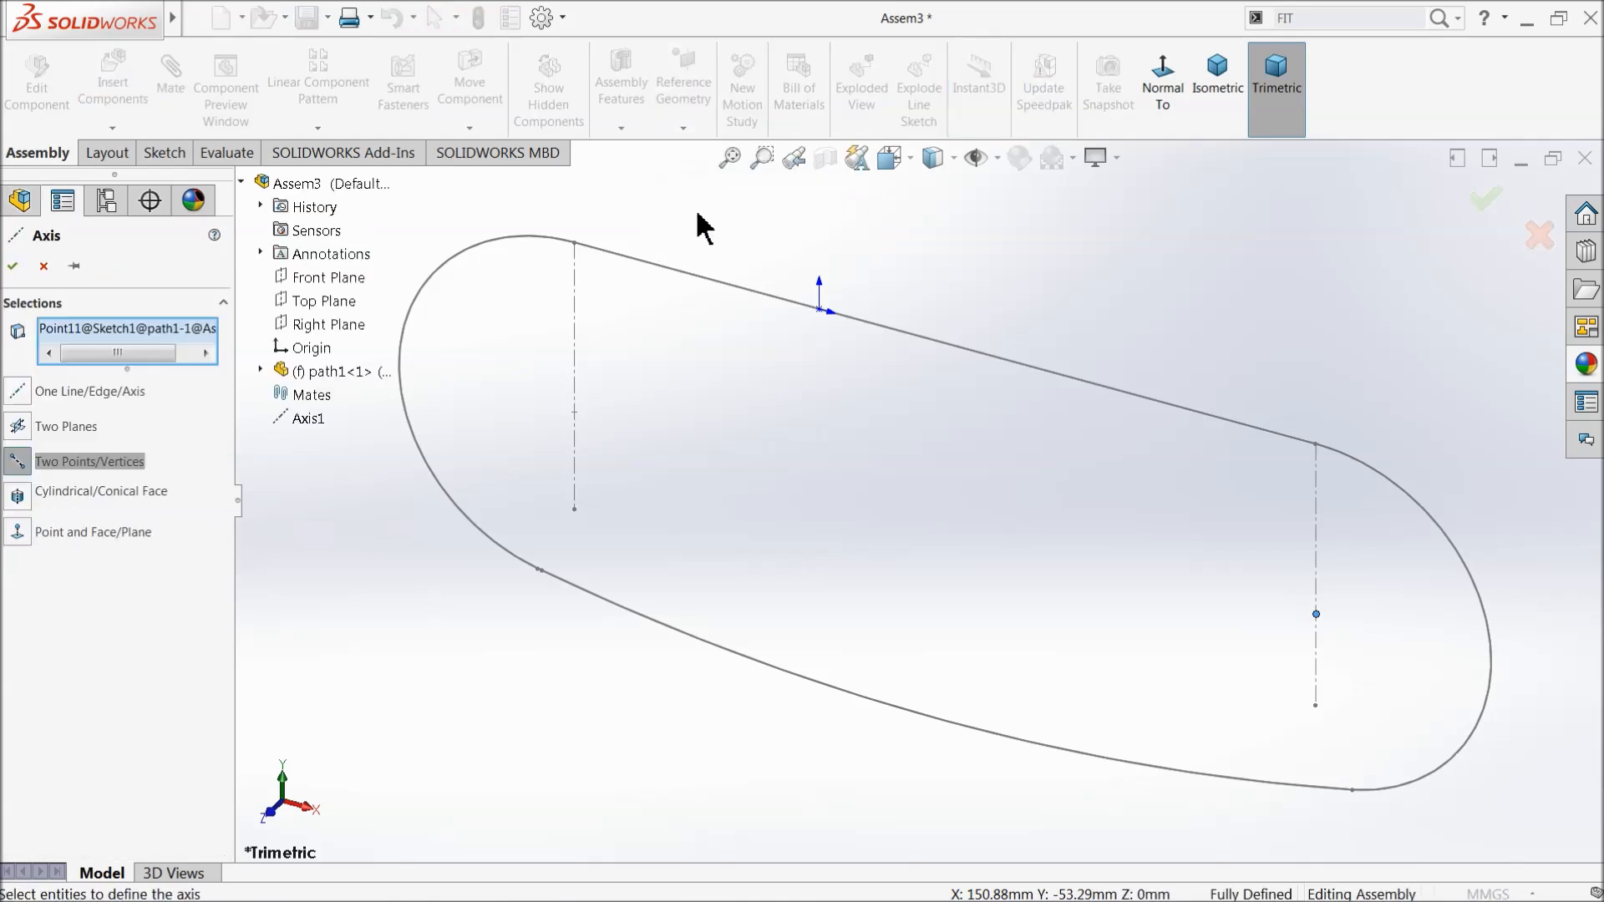
{"action": "left_click", "coordinate": [306, 280]}
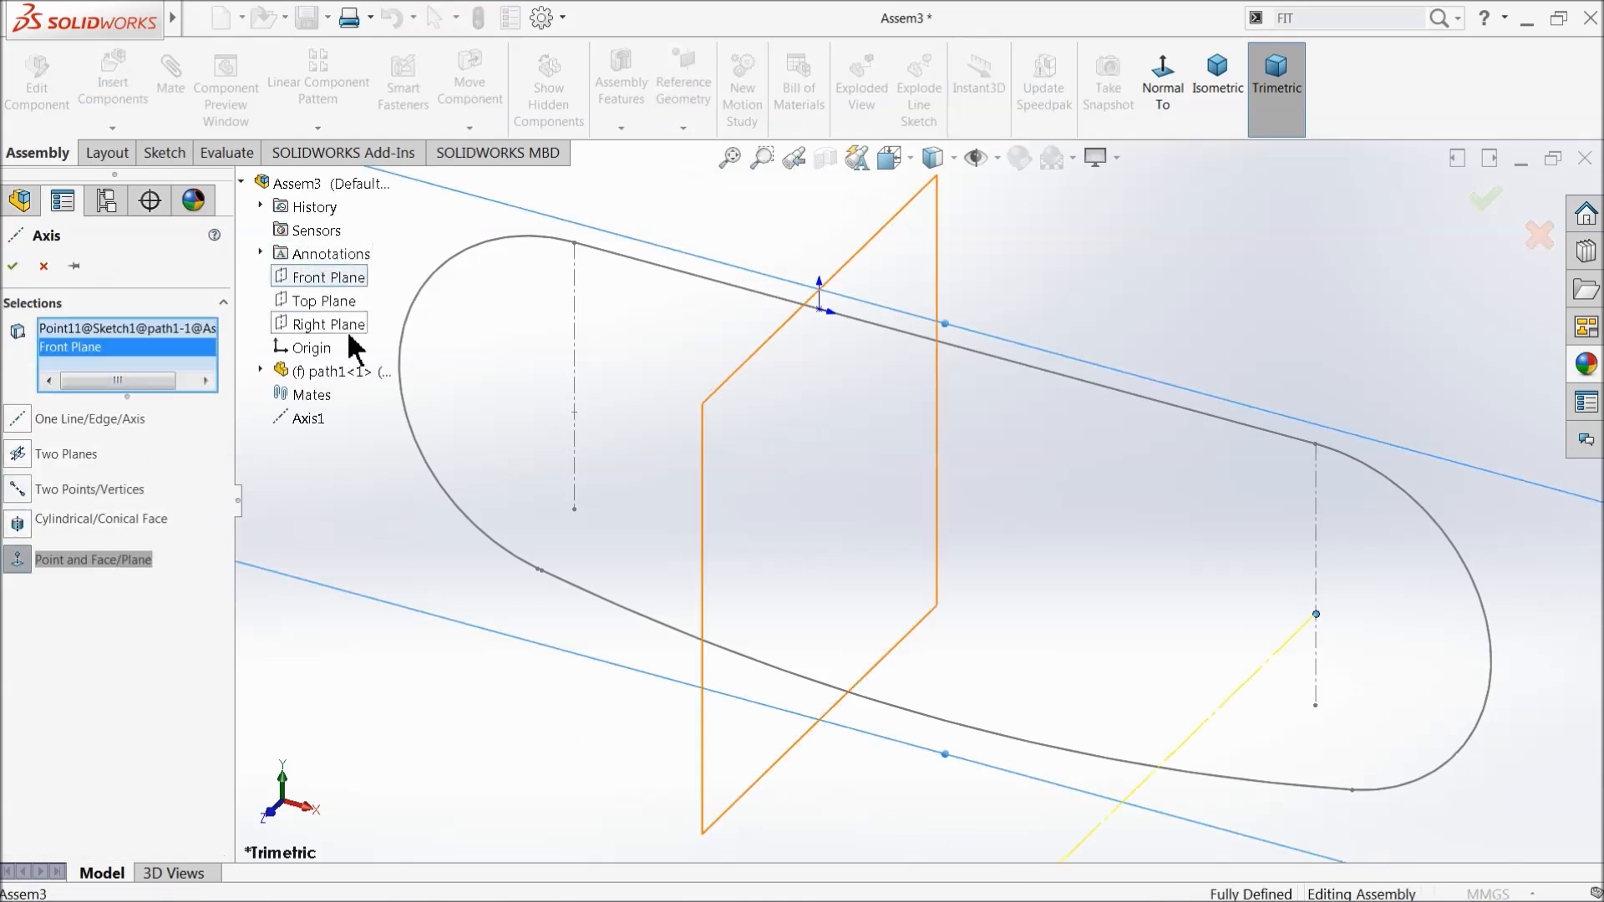
{"action": "scroll", "coordinate": [1164, 663], "scroll_direction": "down", "scroll_amount": 5}
{"action": "scroll", "coordinate": [1101, 681], "scroll_direction": "down", "scroll_amount": 1}
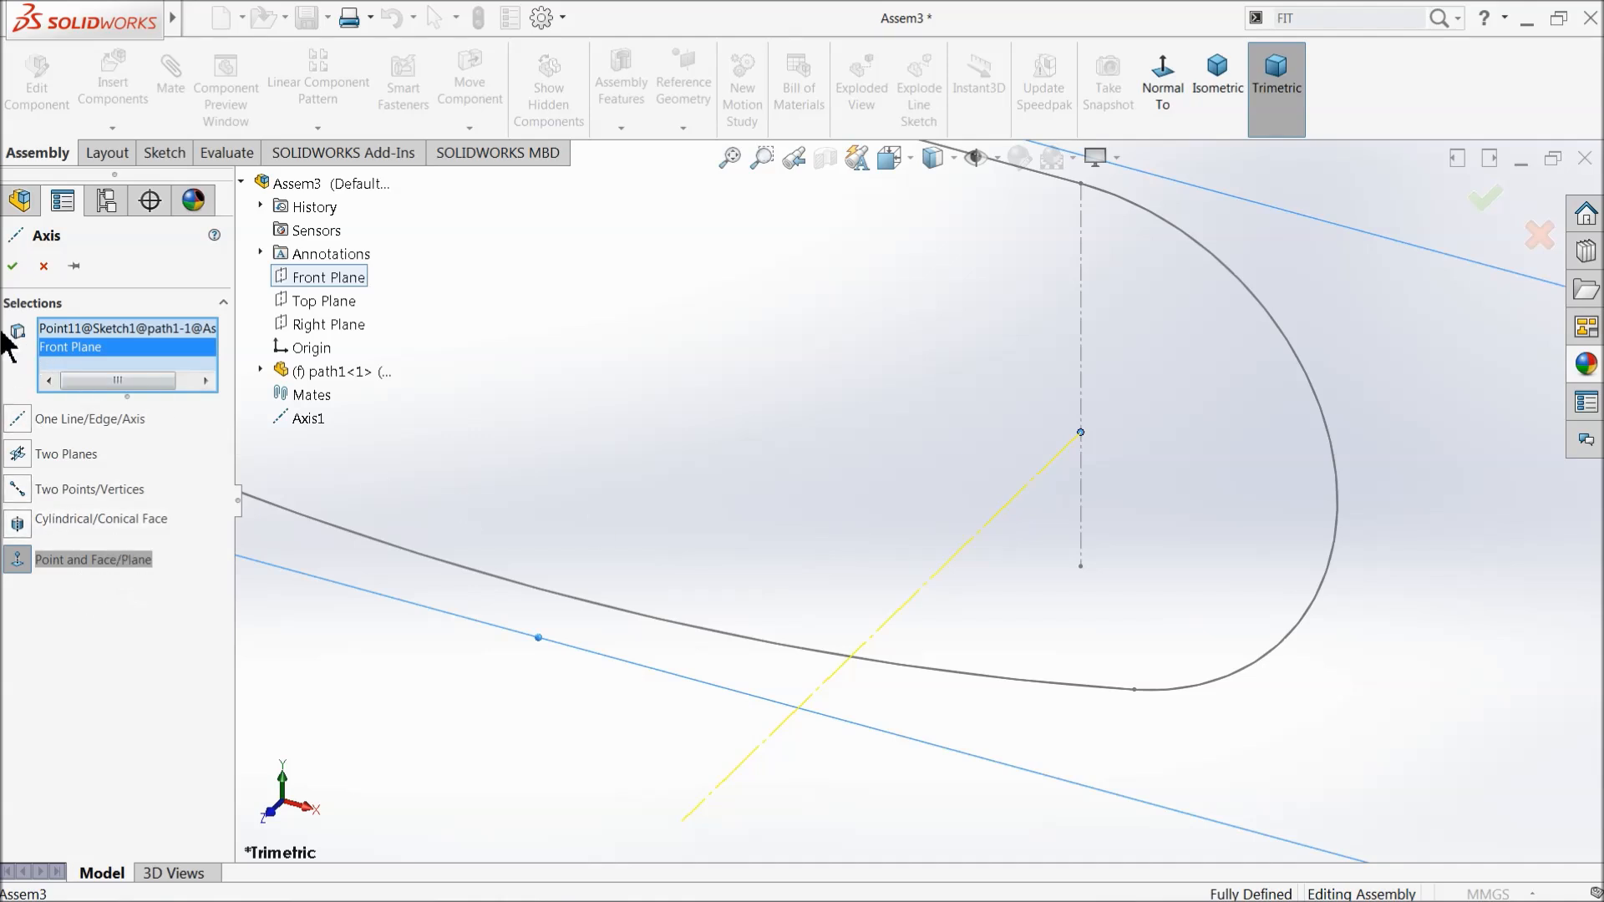
{"action": "left_click", "coordinate": [12, 267]}
{"action": "scroll", "coordinate": [1221, 531], "scroll_direction": "up", "scroll_amount": 4}
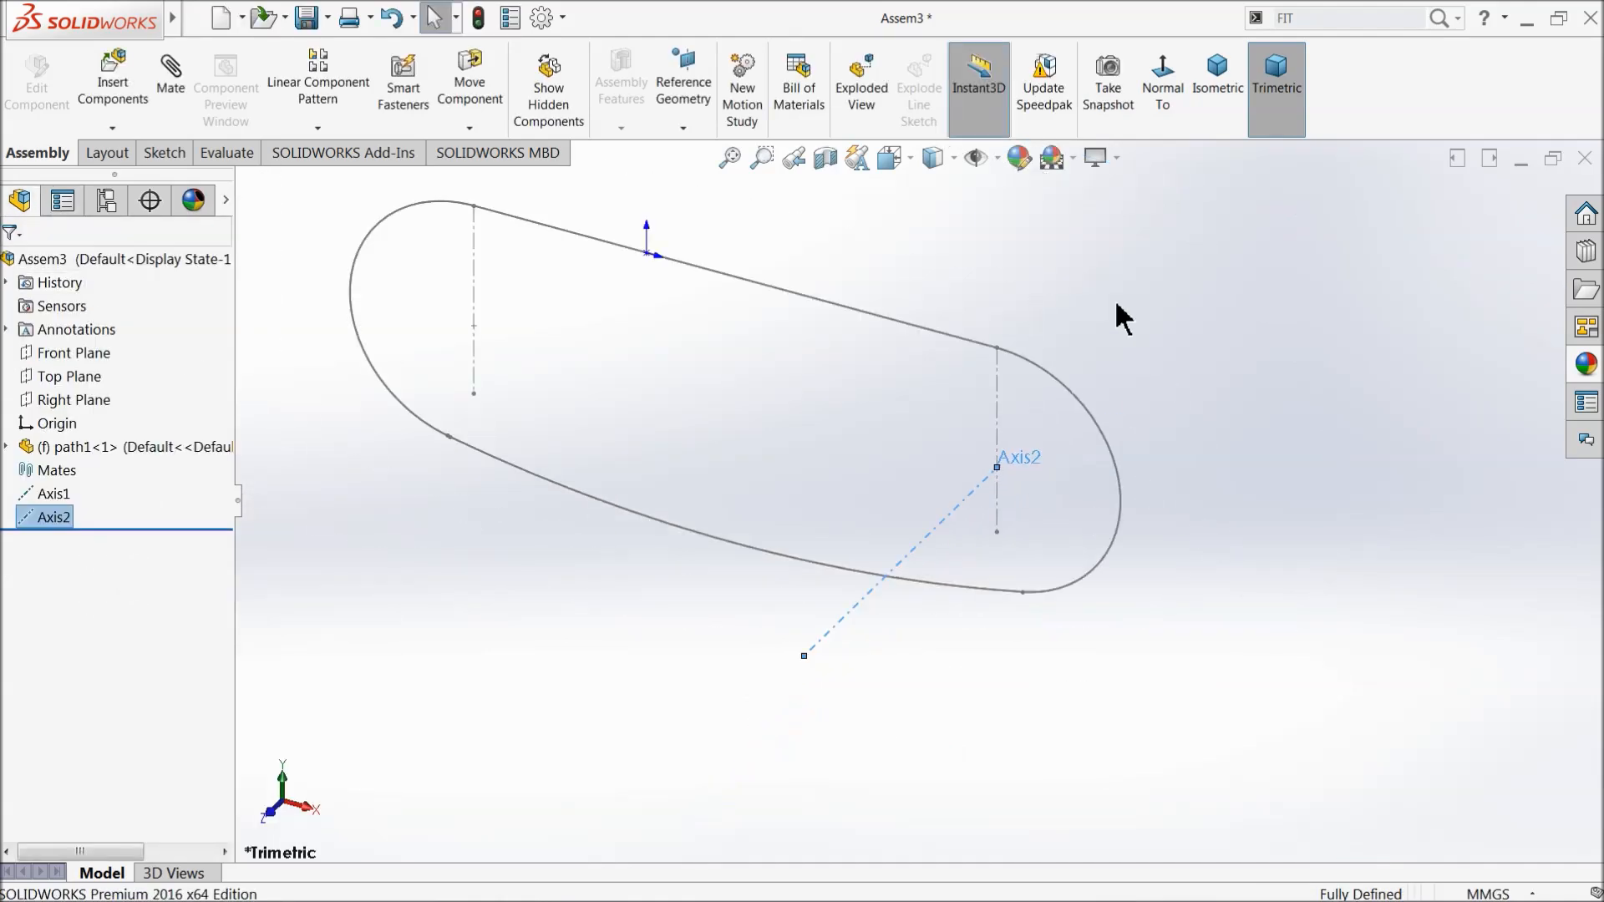
Turn on the display of reference axes in the assembly
{"action": "left_click", "coordinate": [1122, 329]}
{"action": "left_click", "coordinate": [975, 158]}
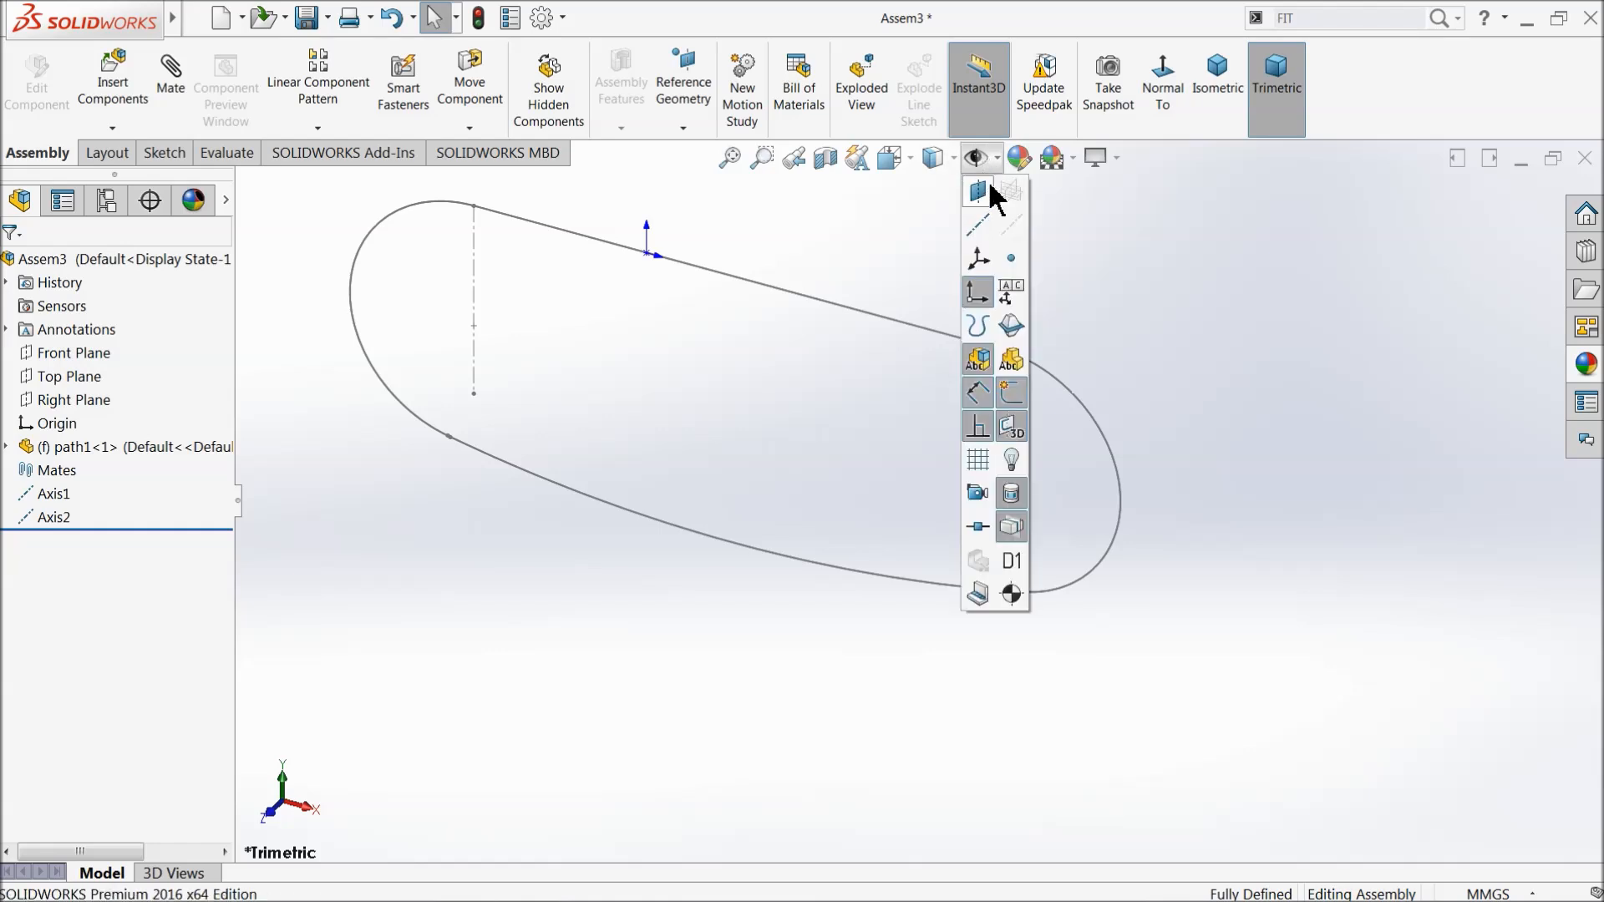
{"action": "left_click", "coordinate": [978, 225]}
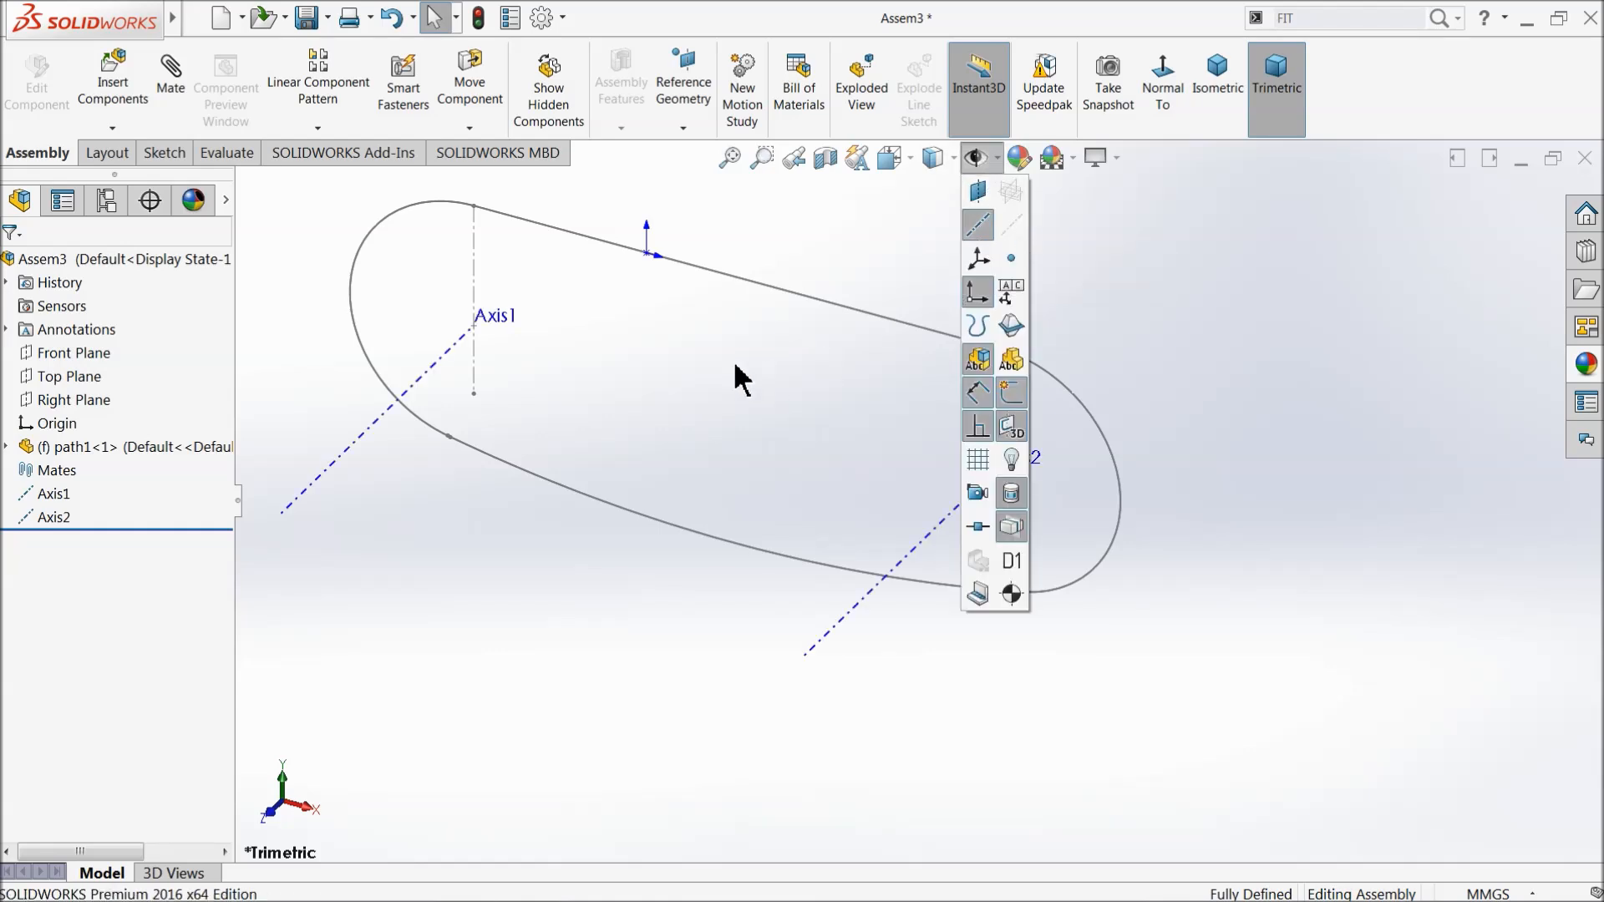
{"action": "scroll", "coordinate": [710, 380], "scroll_direction": "up", "scroll_amount": 2}
{"action": "scroll", "coordinate": [479, 418], "scroll_direction": "down", "scroll_amount": 3}
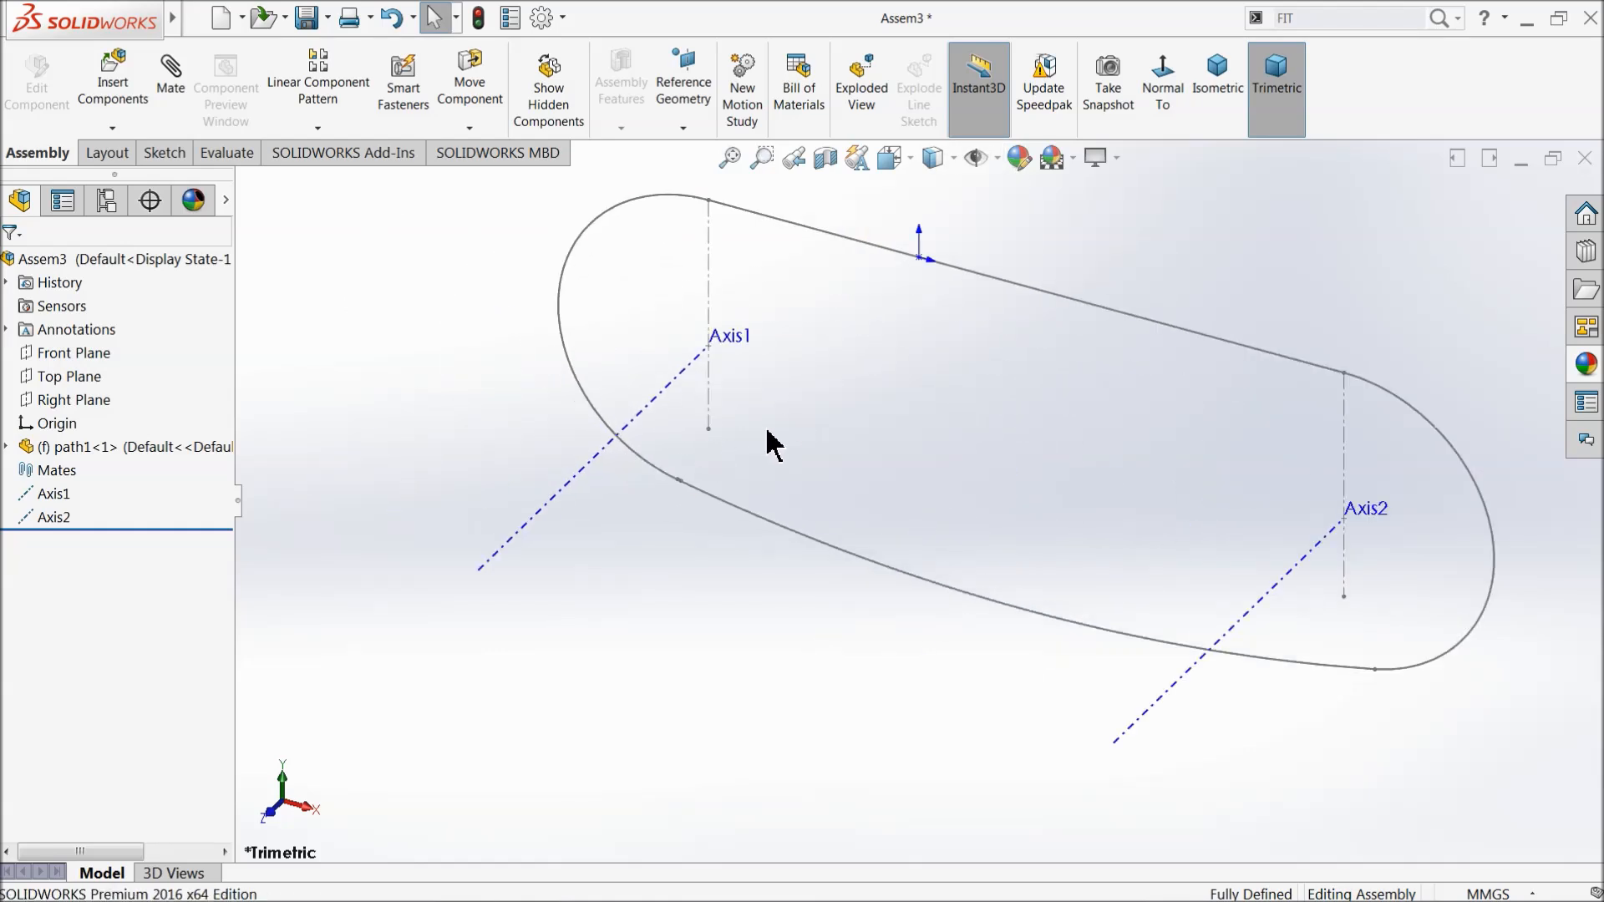
Insert the Sprocket part from the Chain - Copy (2) folder and place it freely beside the path's left arc
{"action": "left_click", "coordinate": [113, 77]}
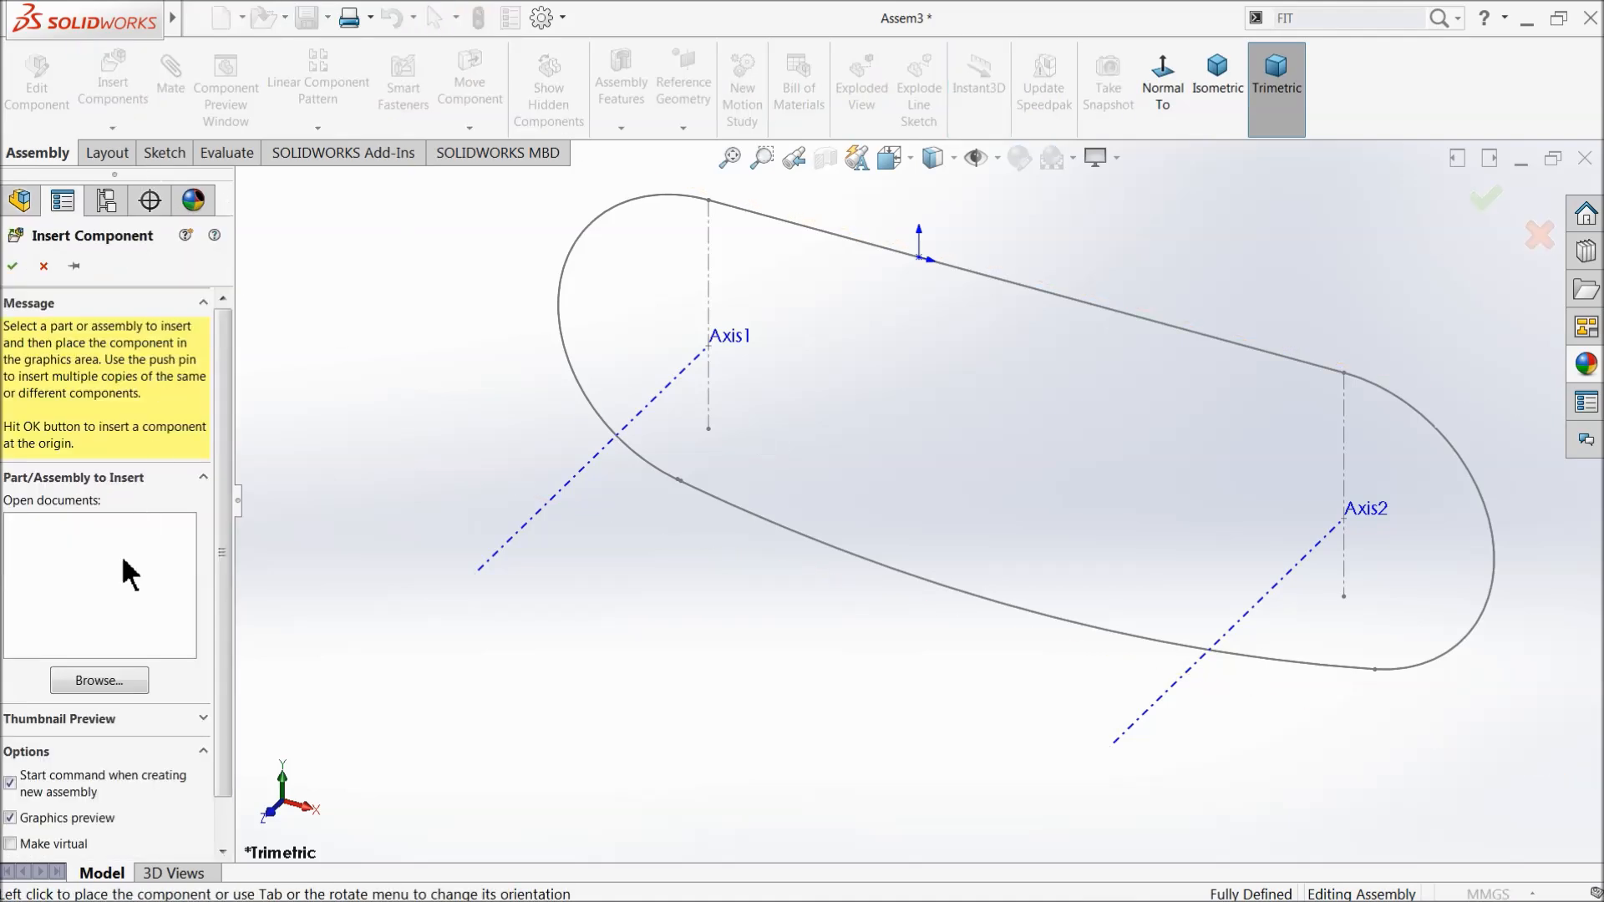
{"action": "left_click", "coordinate": [99, 680]}
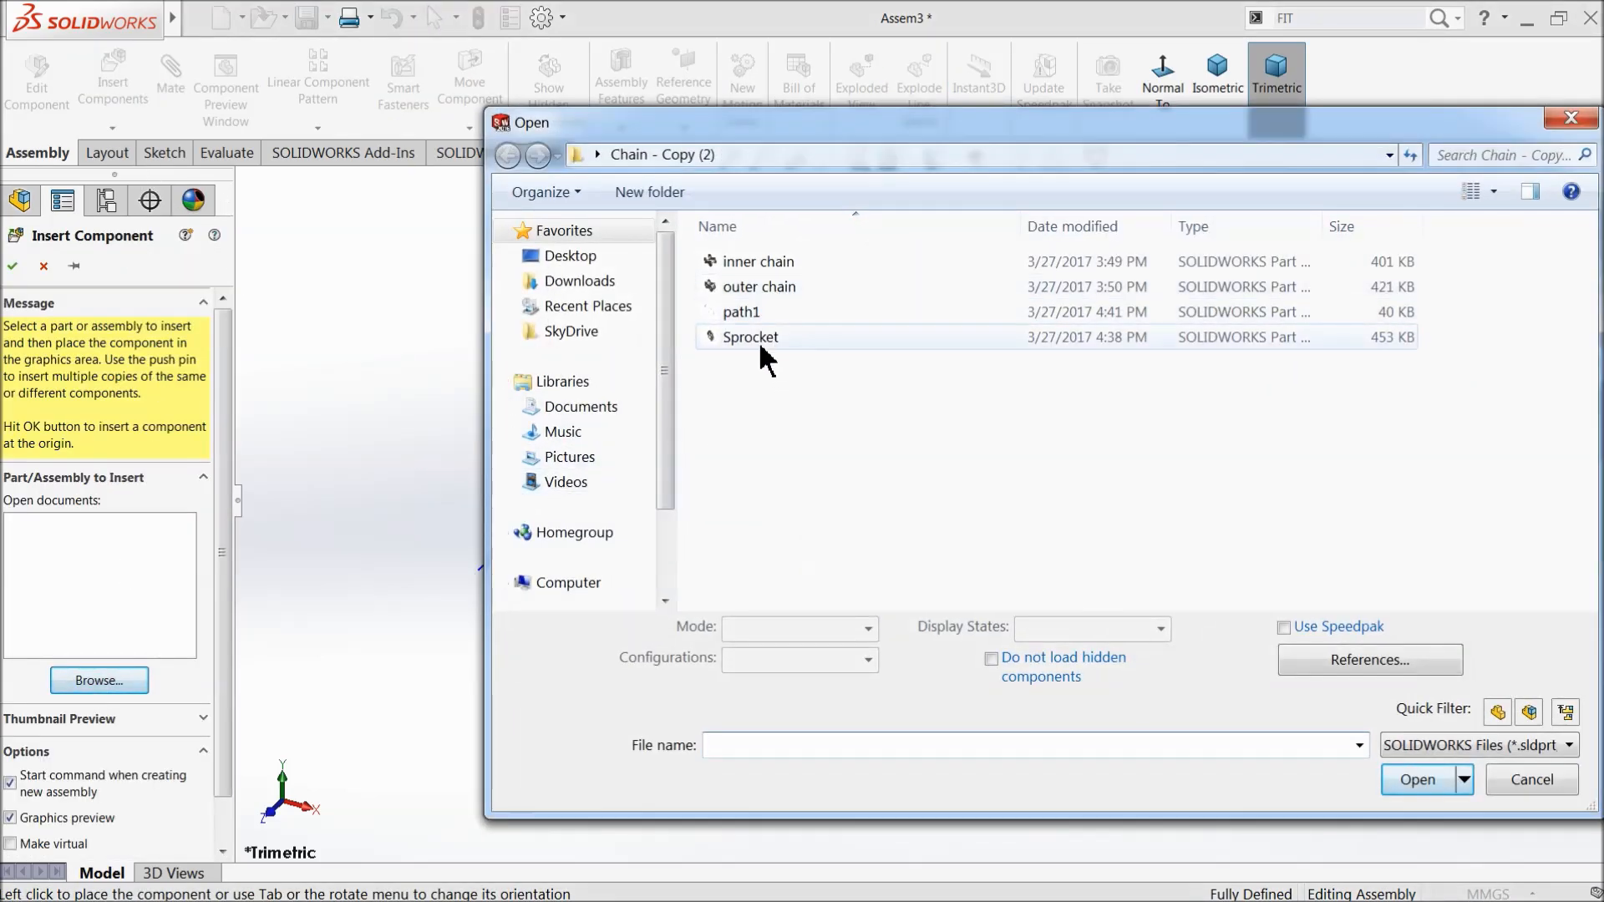
{"action": "left_click", "coordinate": [756, 336]}
{"action": "left_click", "coordinate": [1418, 765]}
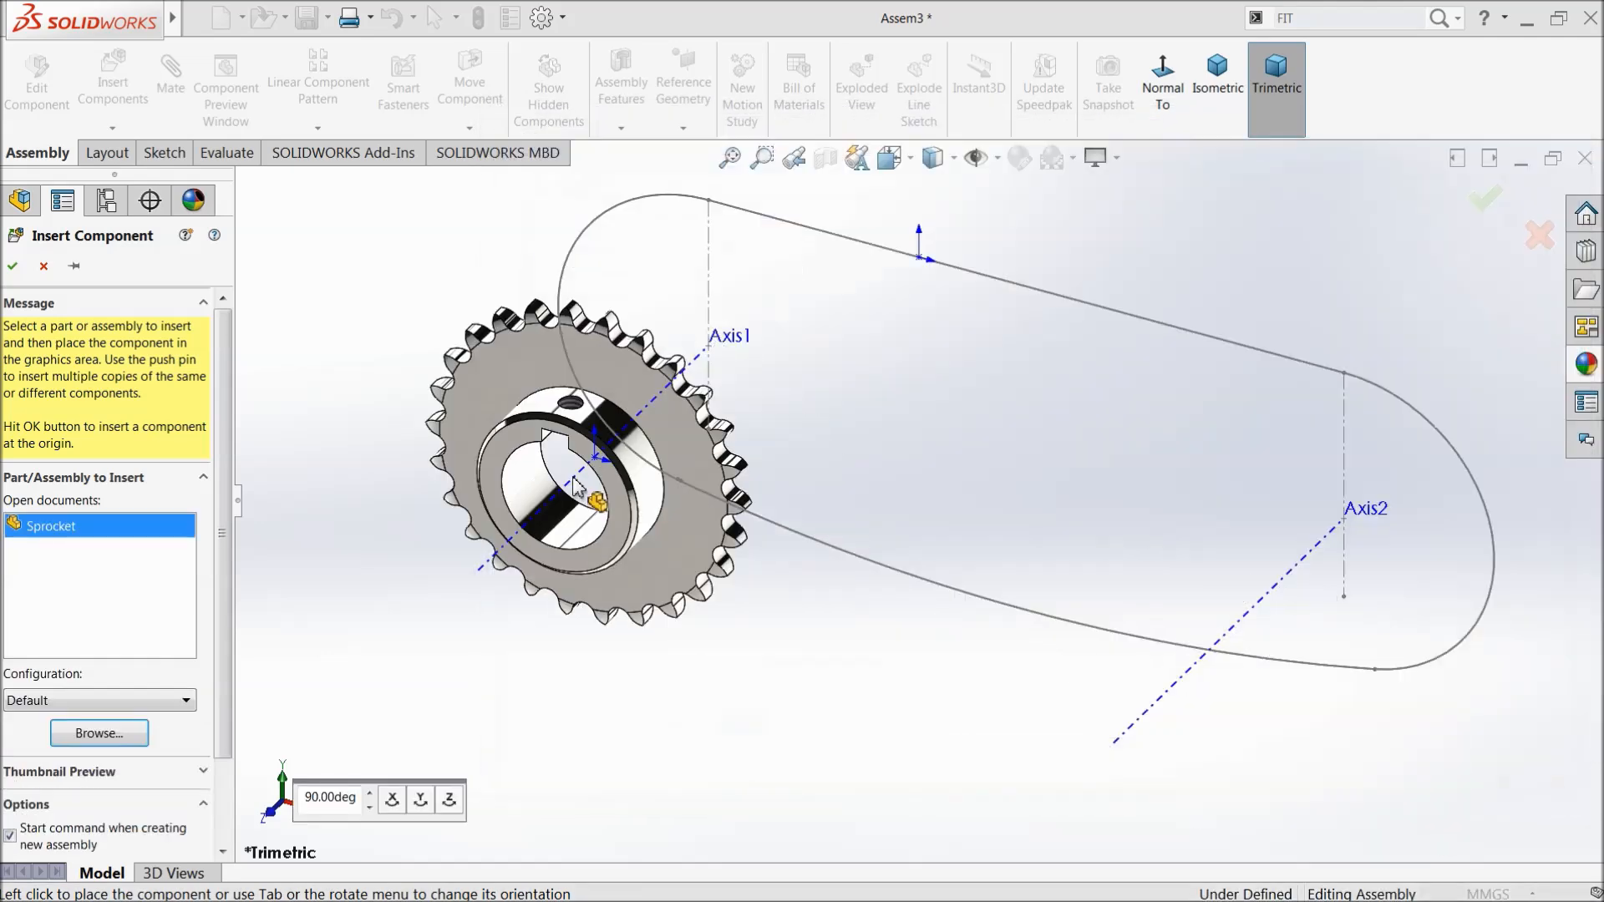
{"action": "left_click", "coordinate": [439, 445]}
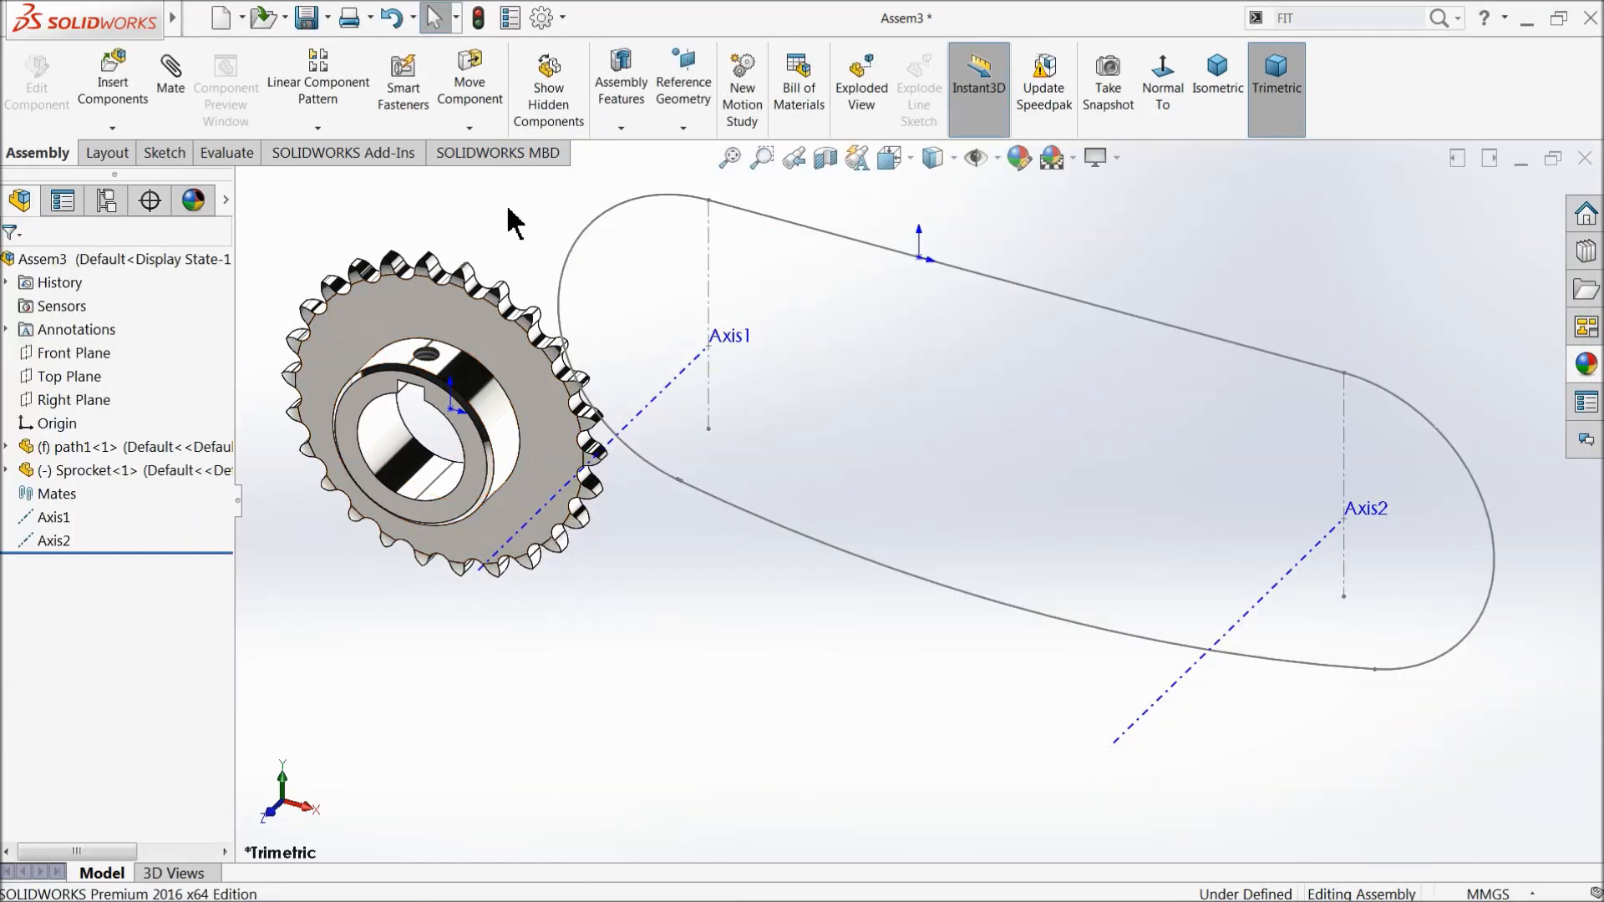
Hide the origins and show the temporary axes of the components
{"action": "left_click", "coordinate": [996, 159]}
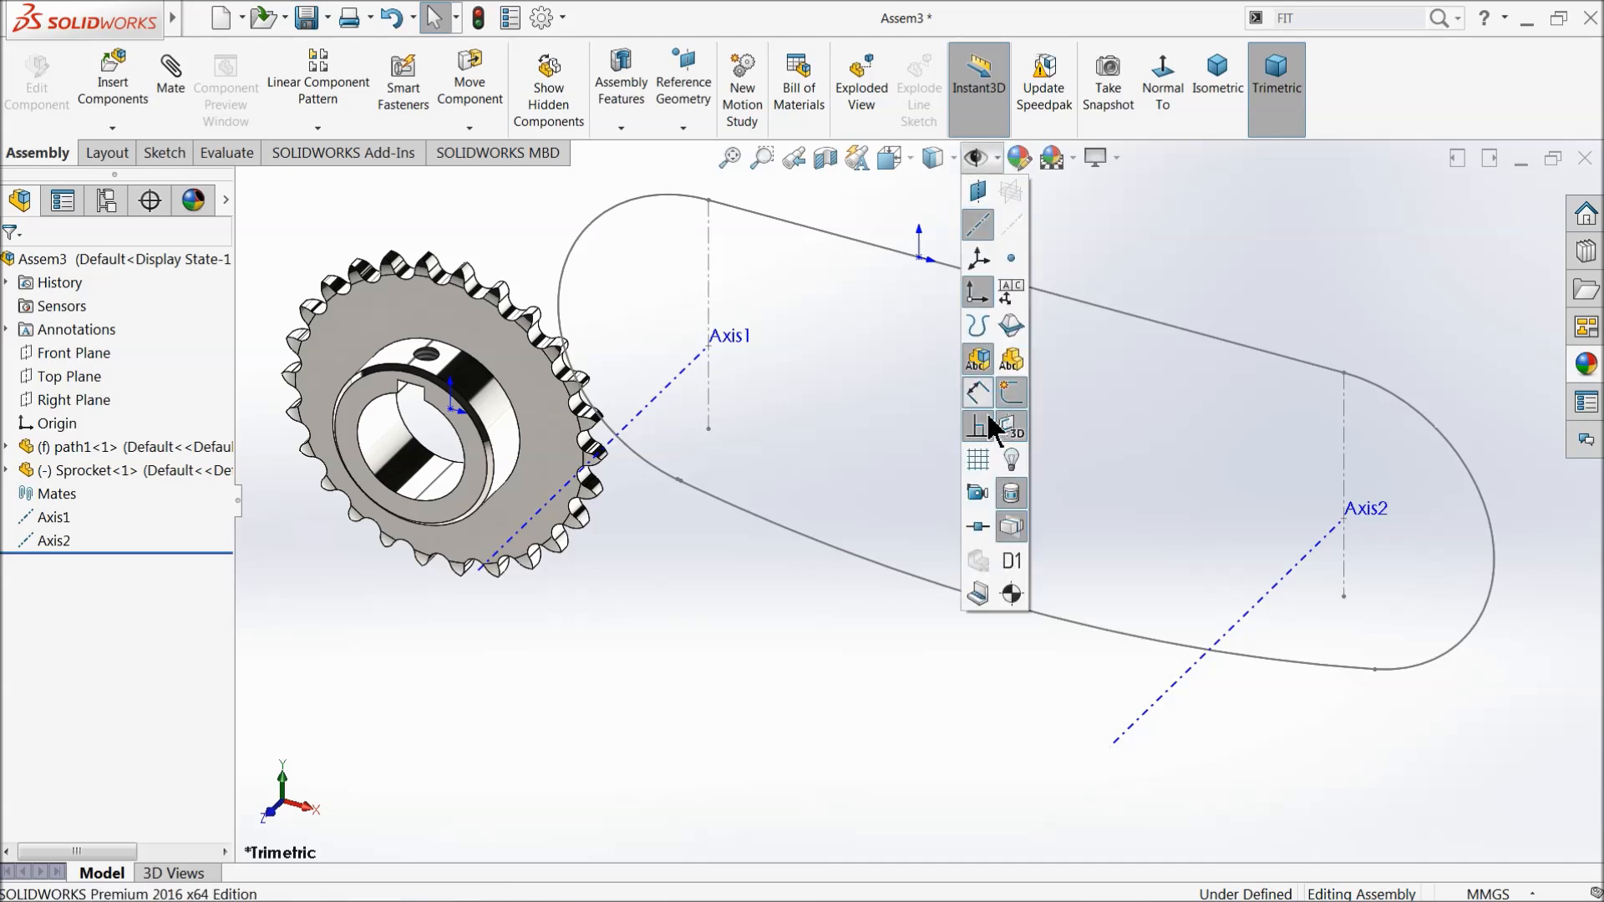
{"action": "left_click", "coordinate": [978, 297]}
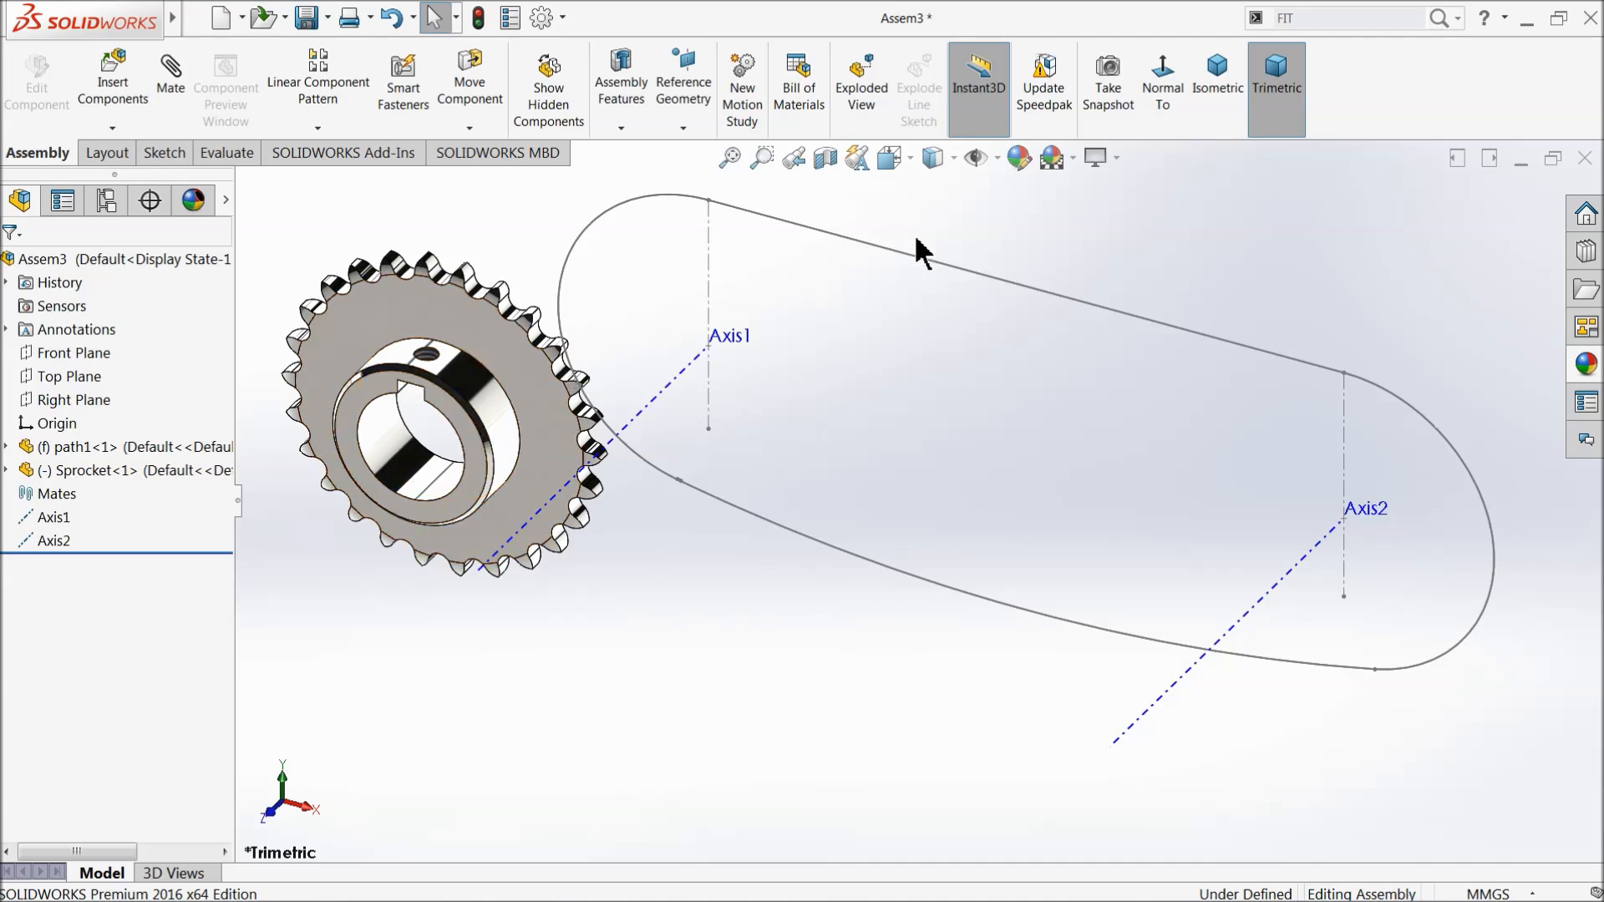
{"action": "left_click", "coordinate": [997, 159]}
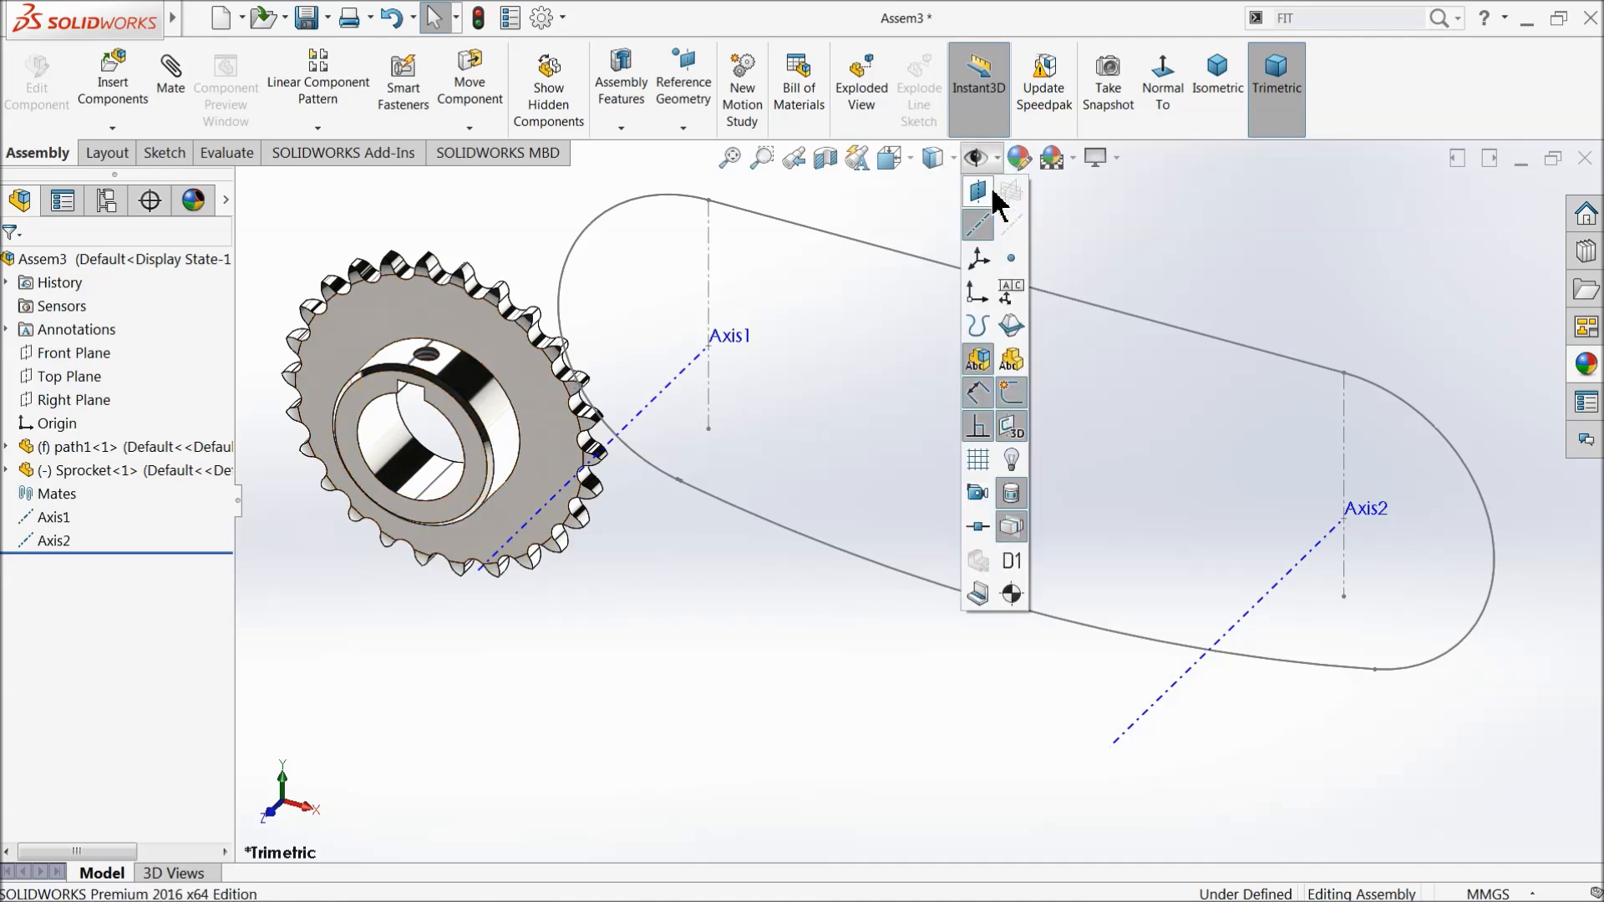
{"action": "left_click", "coordinate": [1011, 230]}
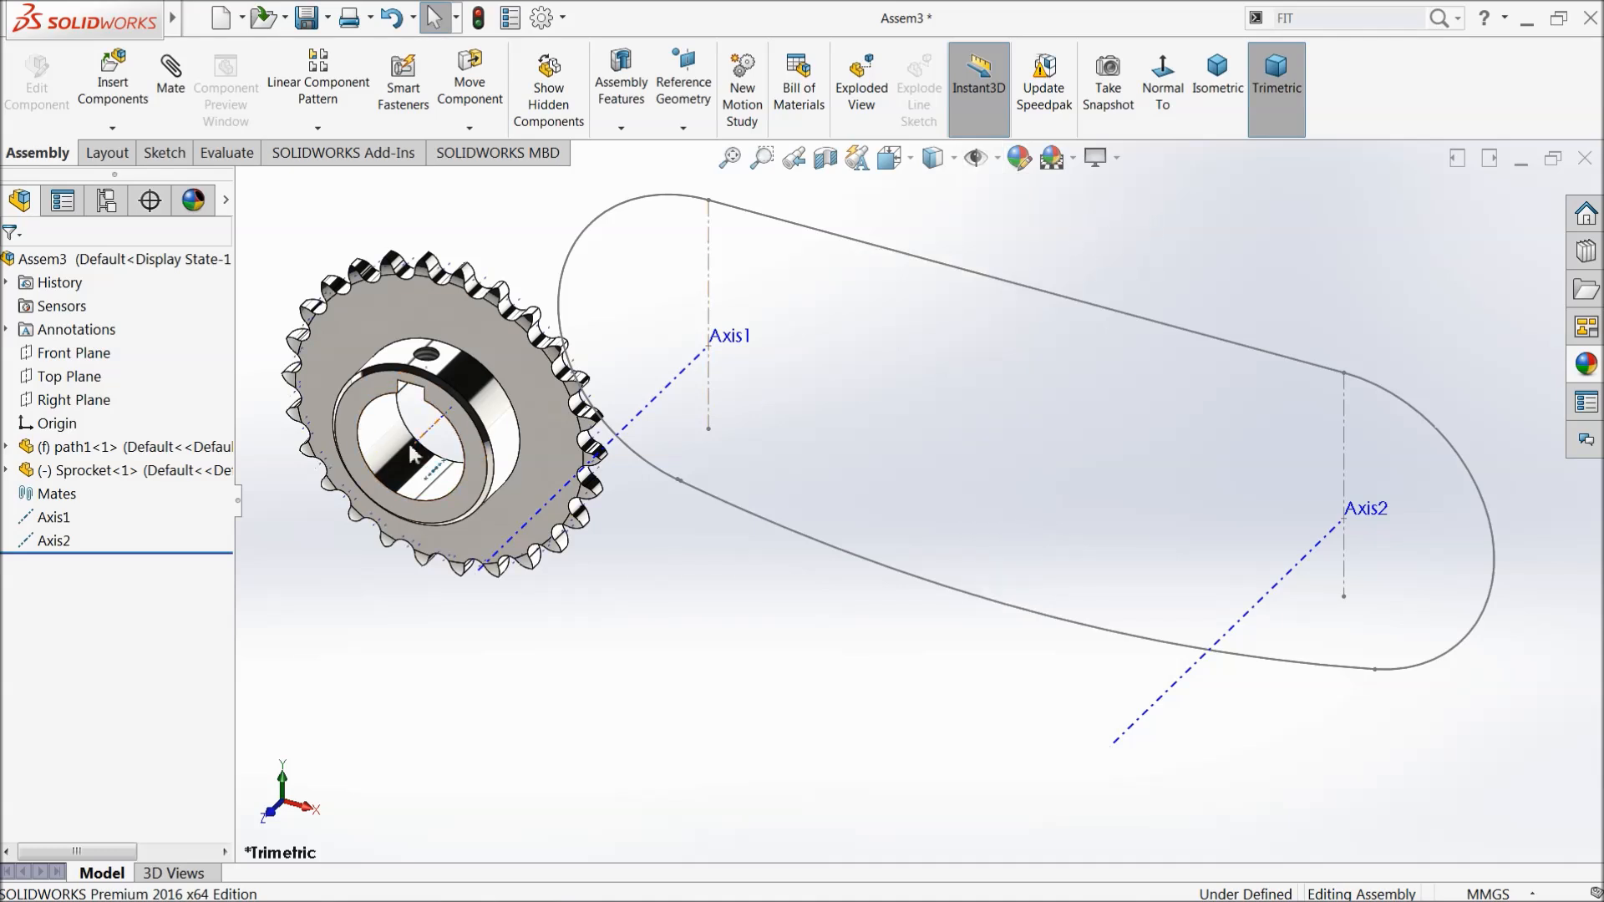
Mate the sprocket's central temporary axis coincident with Axis1 and slide the sprocket along that axis toward the path
{"action": "middle_click_drag", "start_coordinate": [413, 590], "coordinate": [411, 579]}
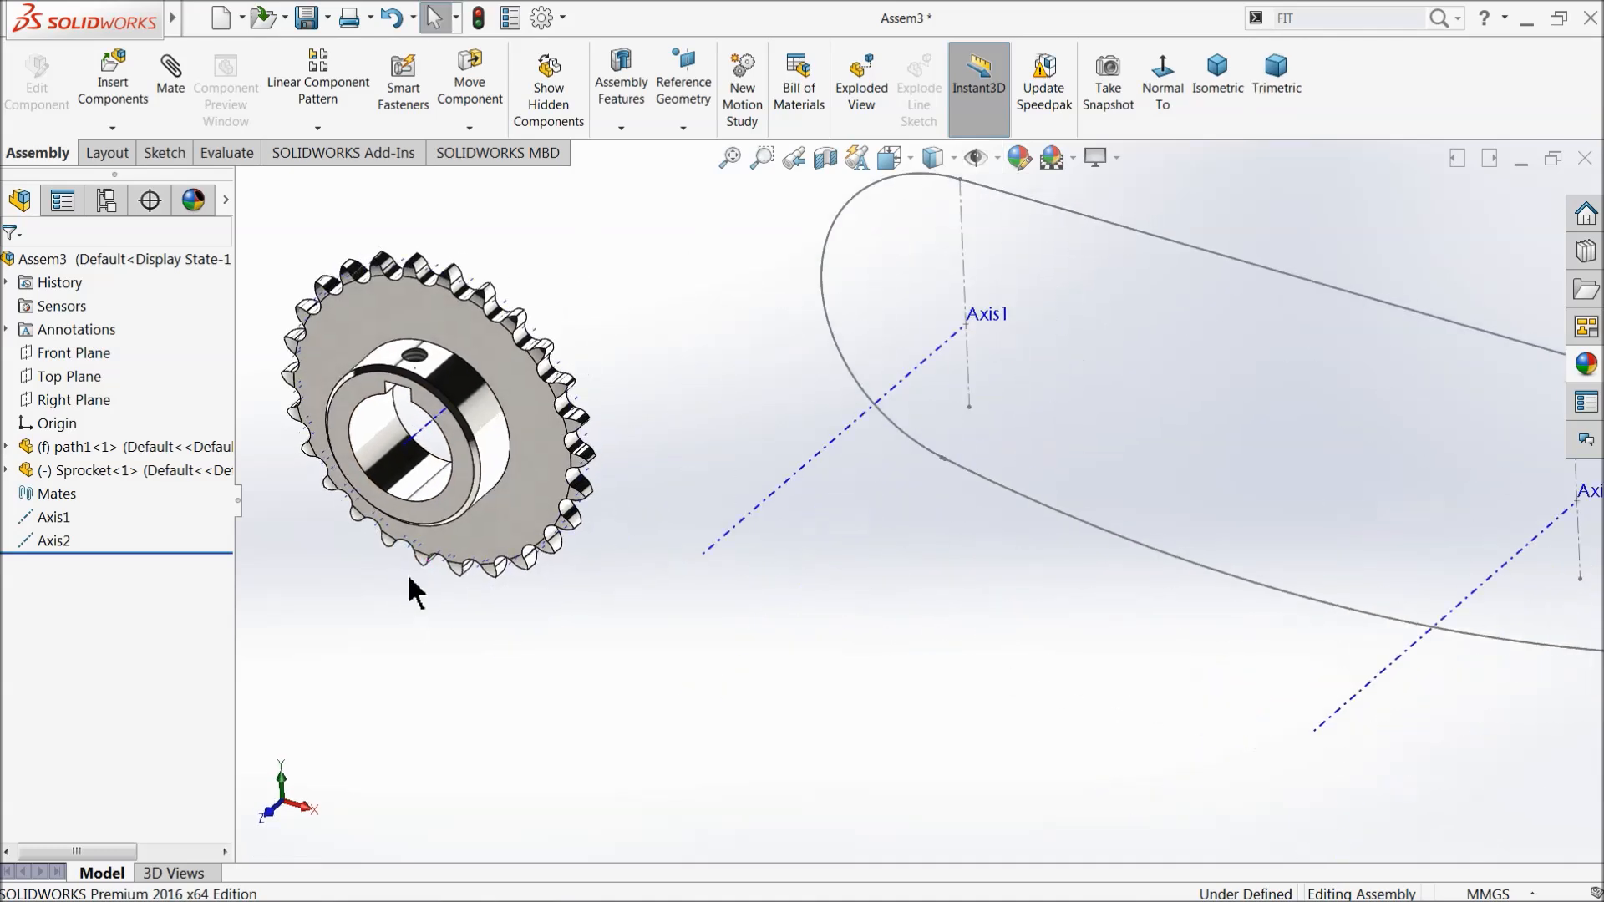
{"action": "left_click", "coordinate": [165, 85]}
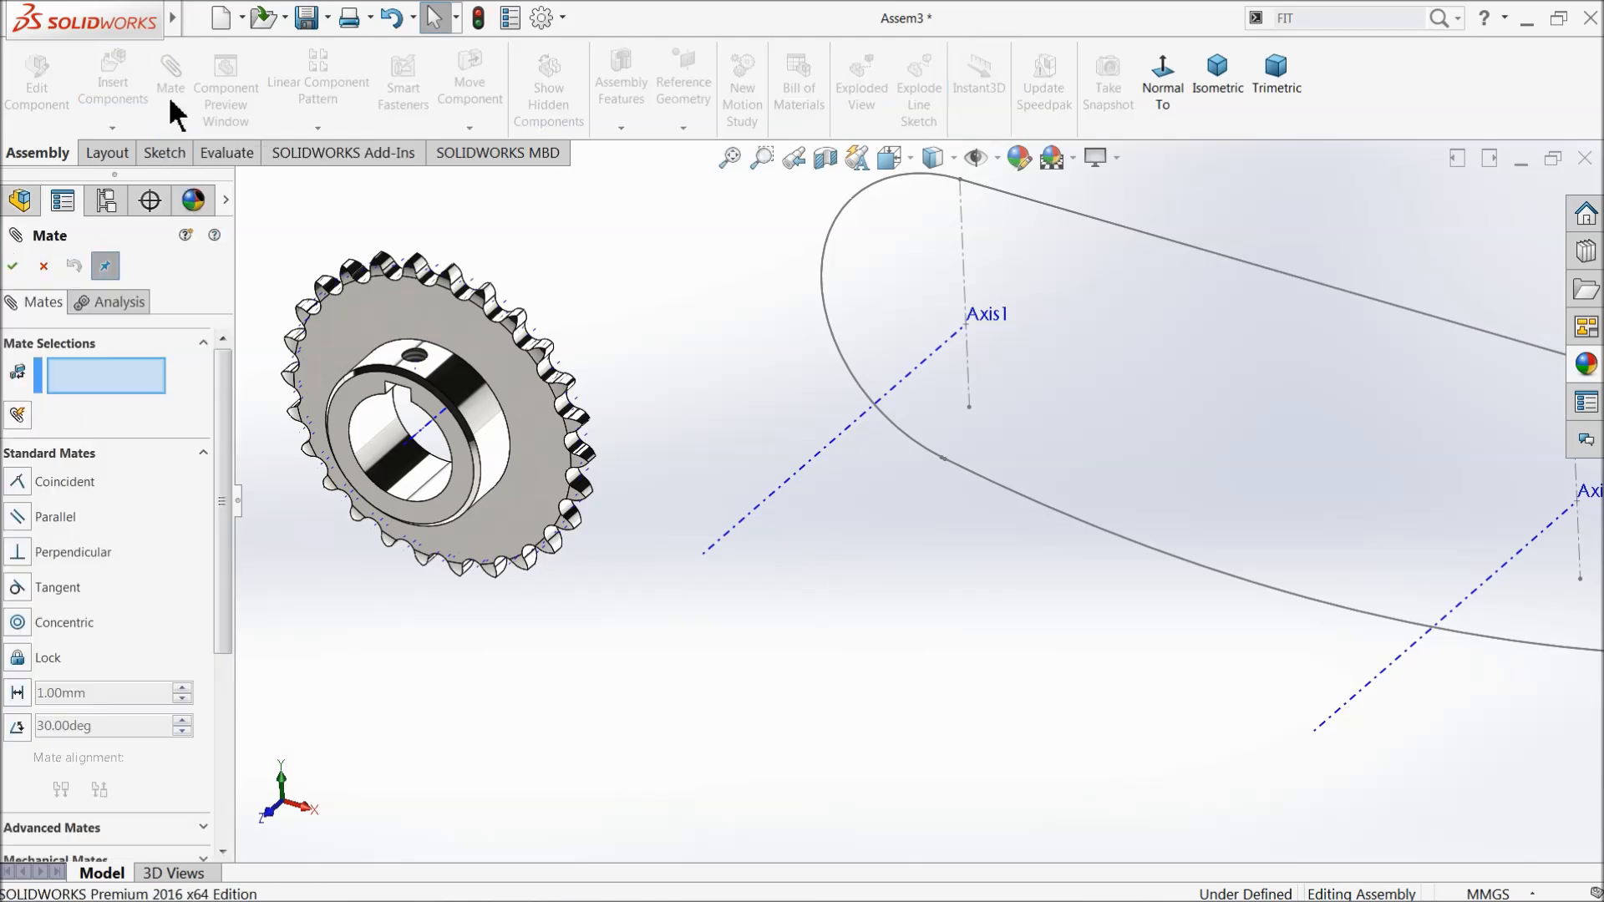
{"action": "left_click", "coordinate": [422, 428]}
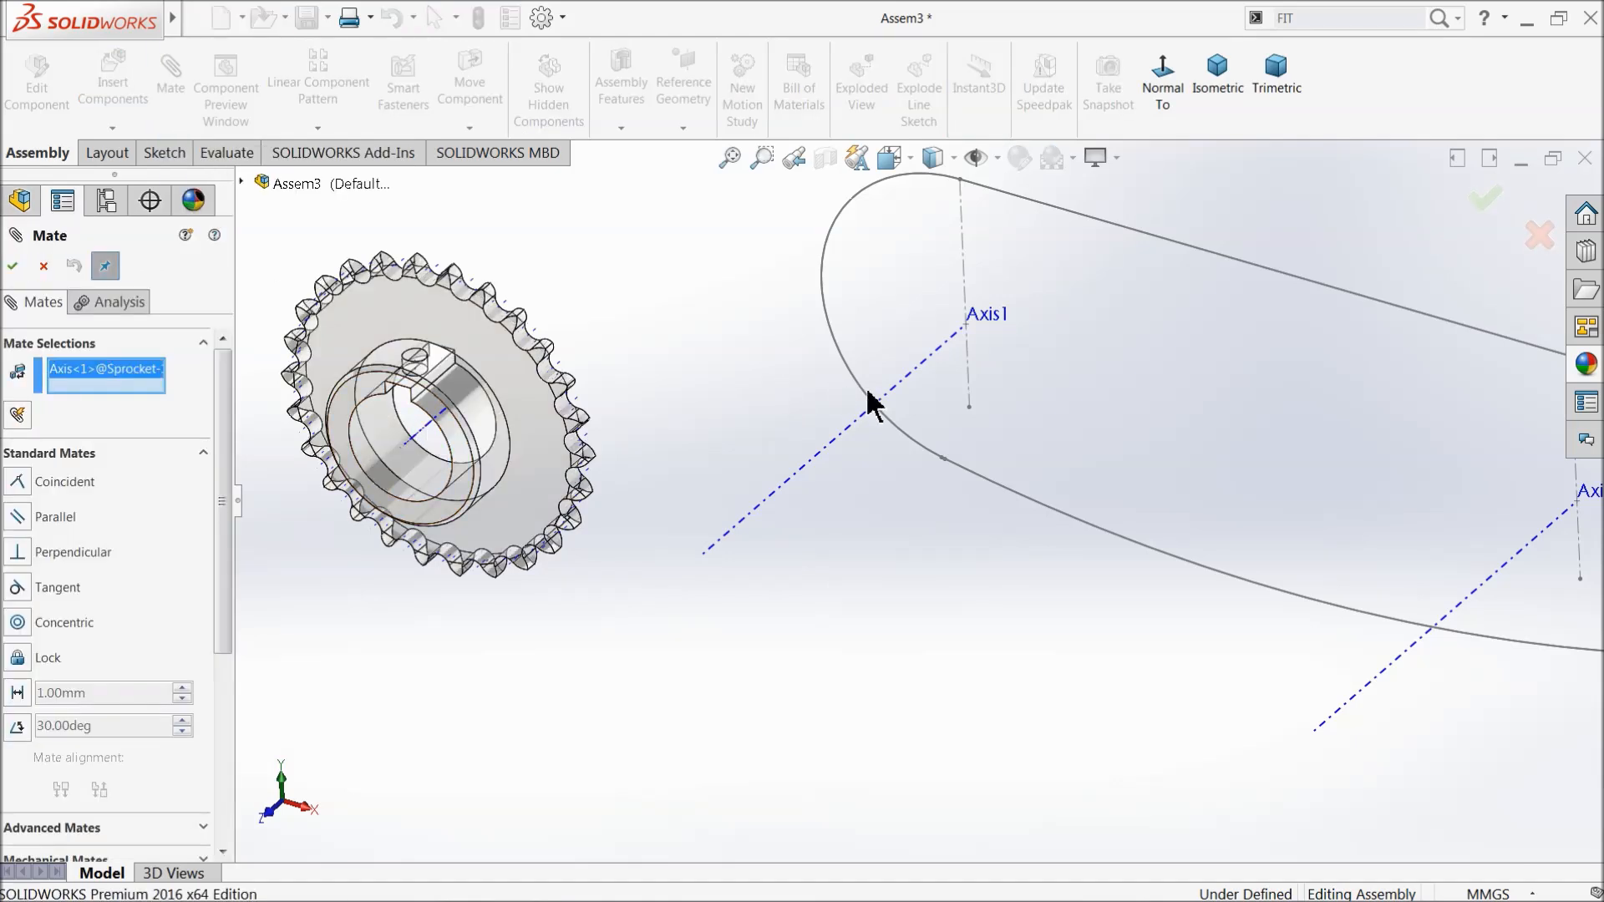
{"action": "left_click", "coordinate": [866, 428]}
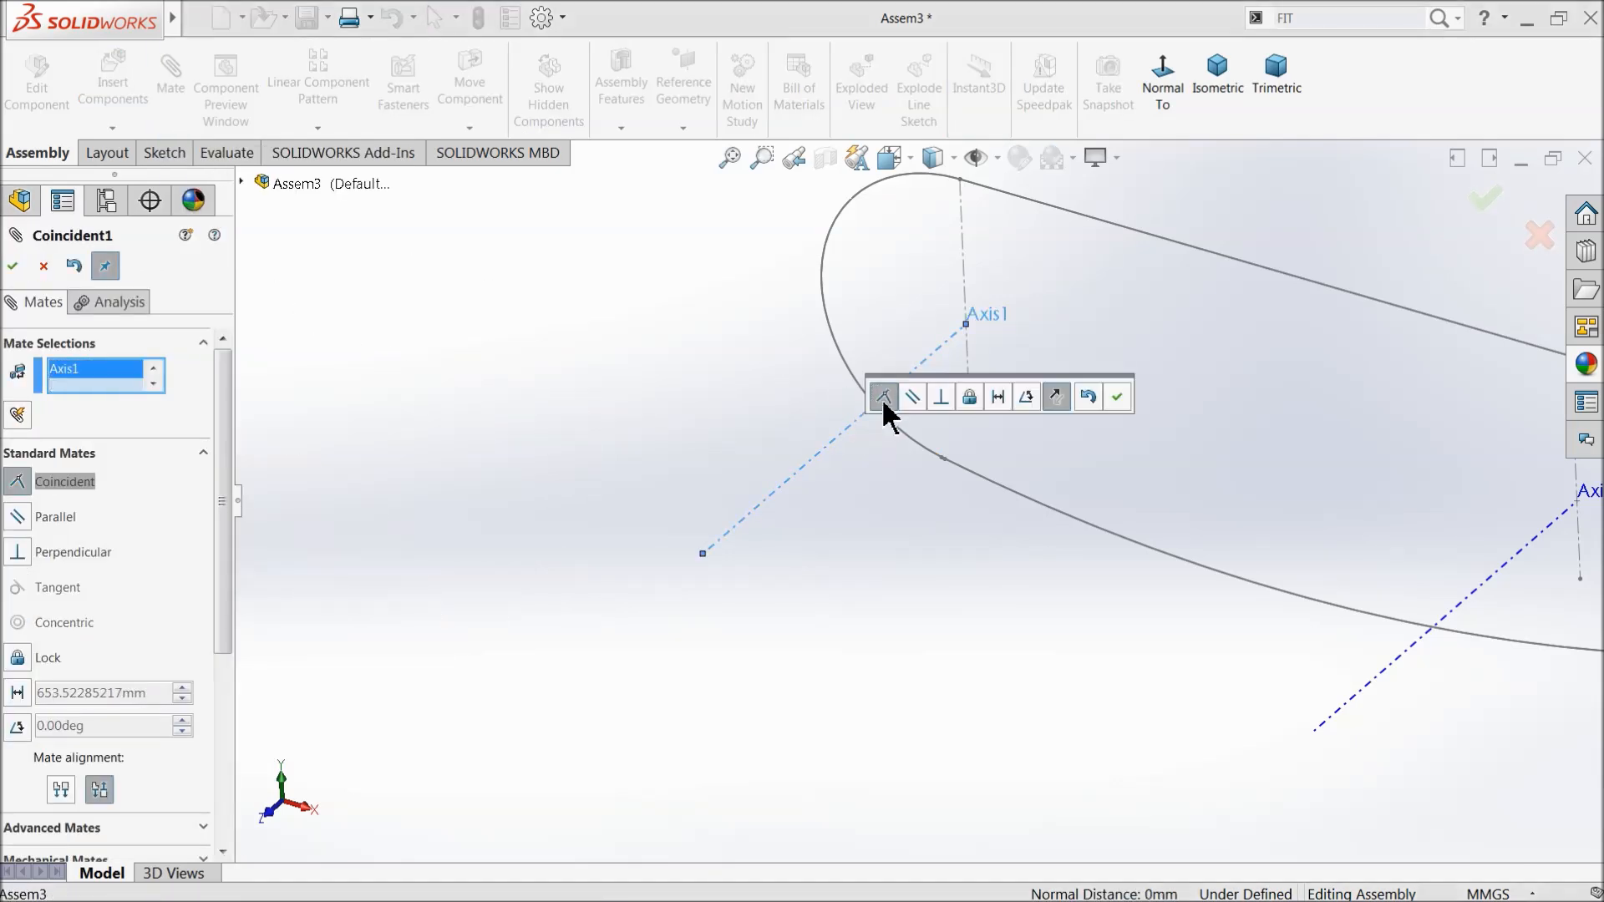
{"action": "left_click", "coordinate": [1117, 399]}
{"action": "key", "text": "f"}
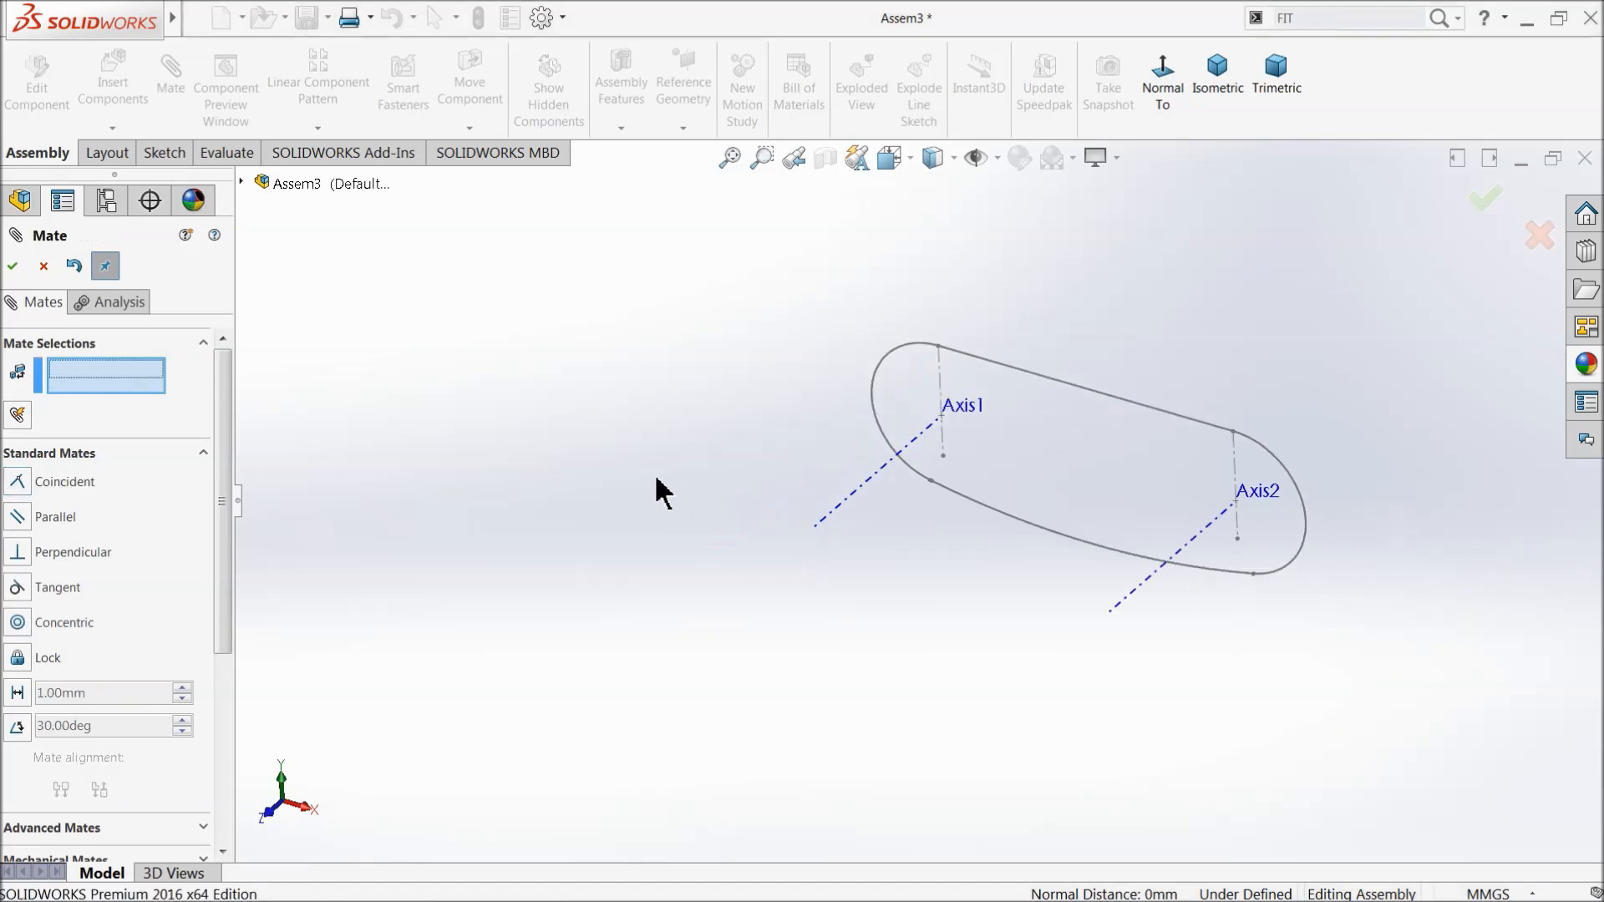
{"action": "scroll", "coordinate": [672, 759], "scroll_direction": "down", "scroll_amount": 3}
{"action": "left_click_drag", "start_coordinate": [717, 664], "coordinate": [1182, 315]}
{"action": "scroll", "coordinate": [1199, 369], "scroll_direction": "down", "scroll_amount": 5}
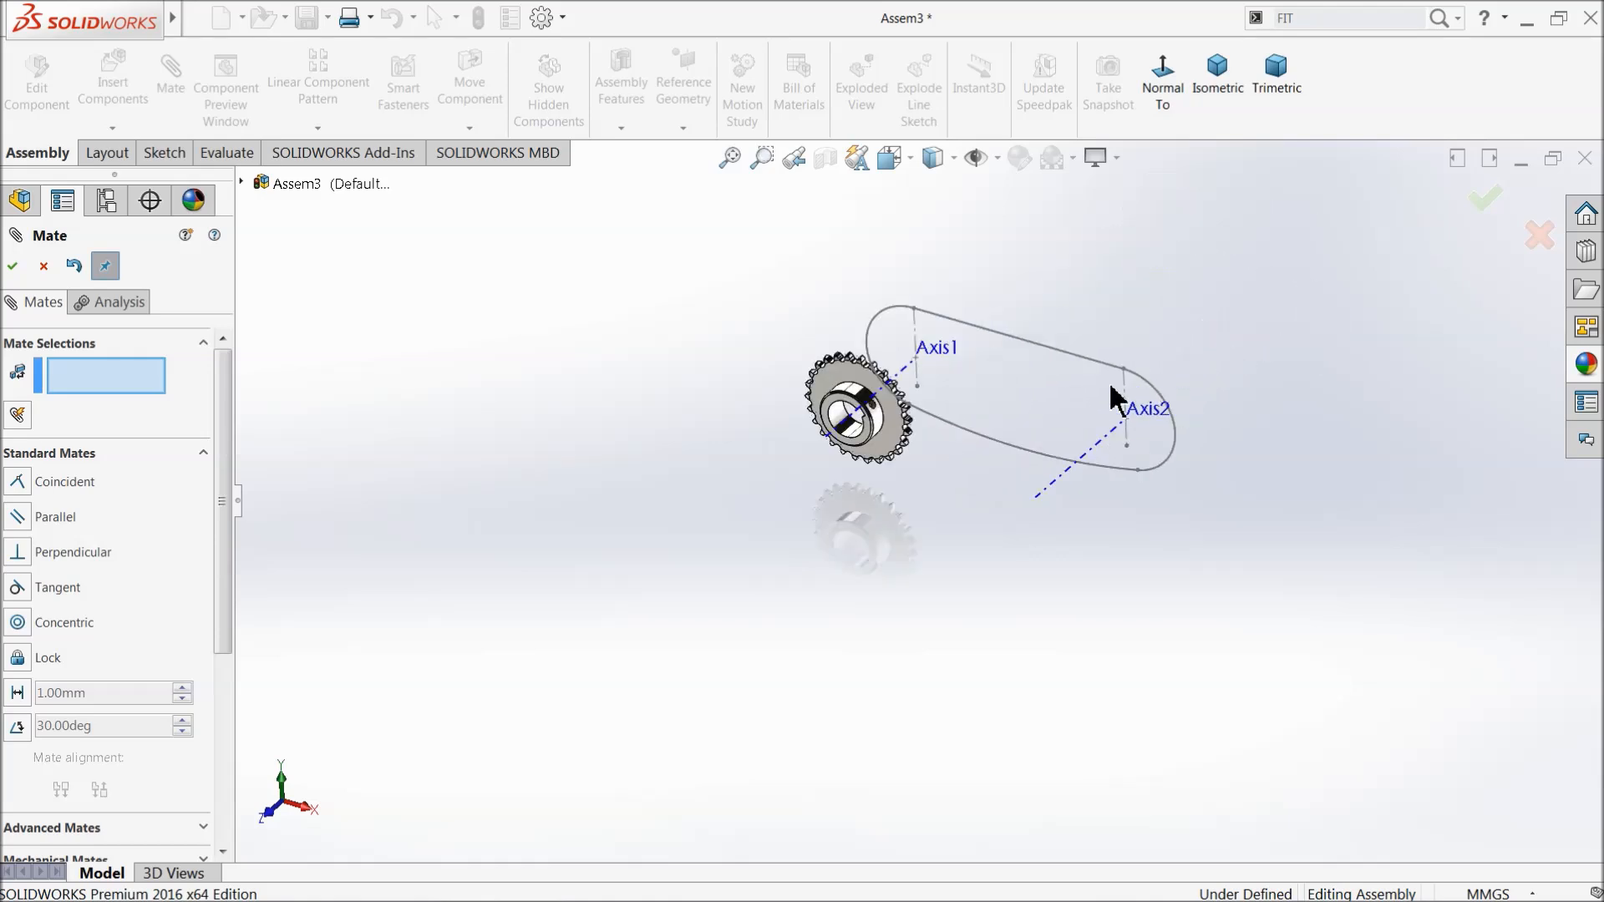
{"action": "scroll", "coordinate": [836, 415], "scroll_direction": "down", "scroll_amount": 3}
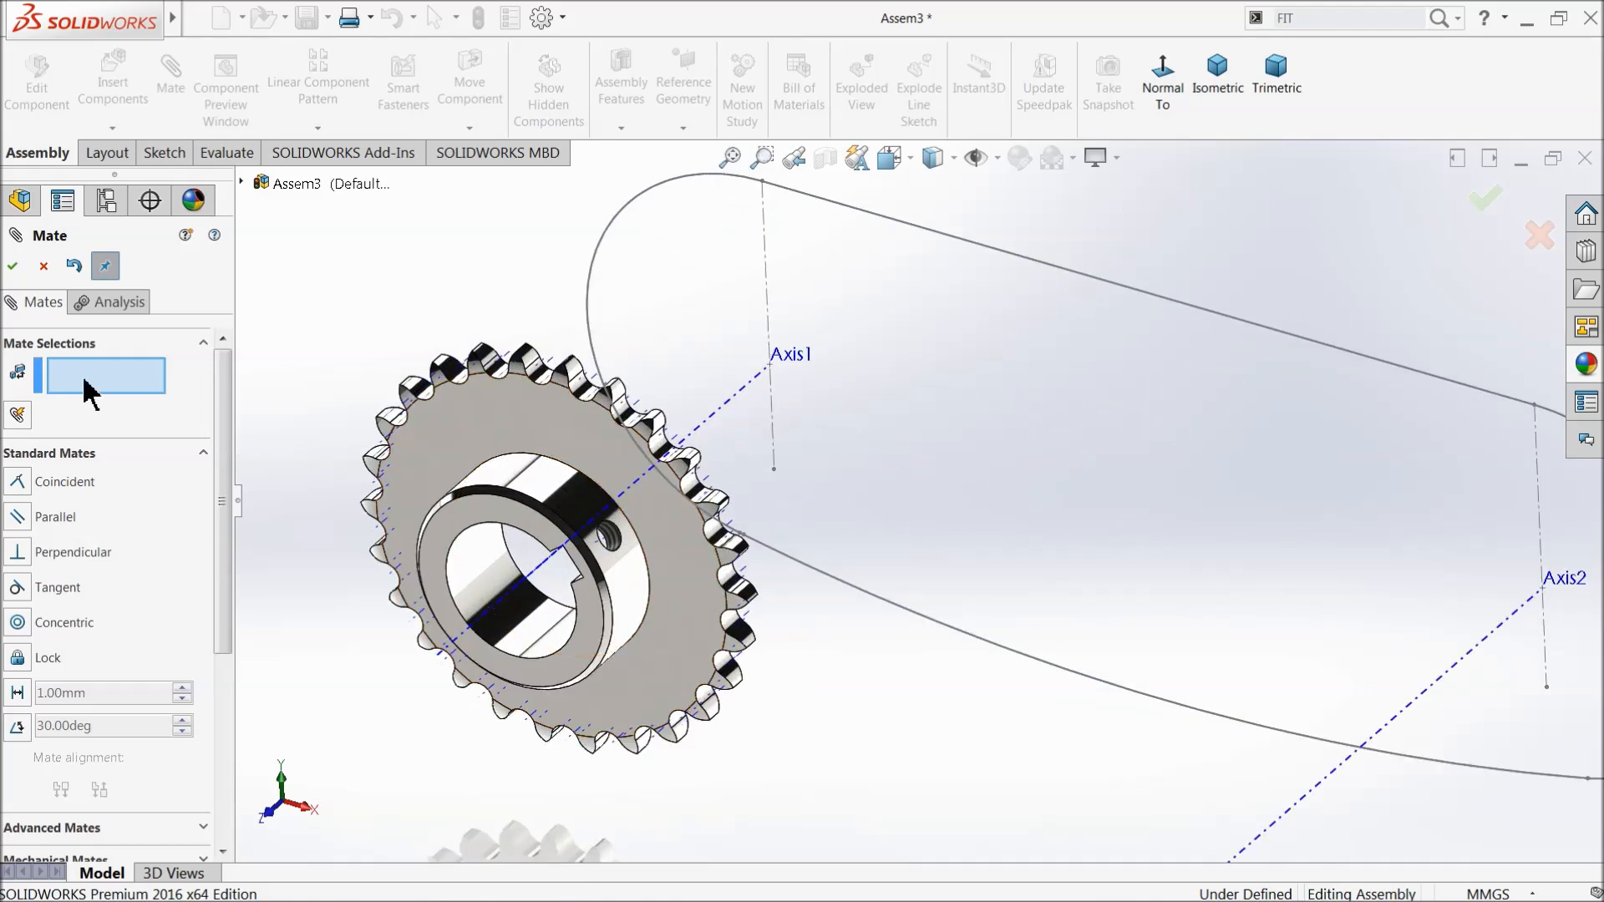
Mate the sprocket's Plane1 coincident with the assembly's Front Plane and finish mating
{"action": "left_click", "coordinate": [242, 182]}
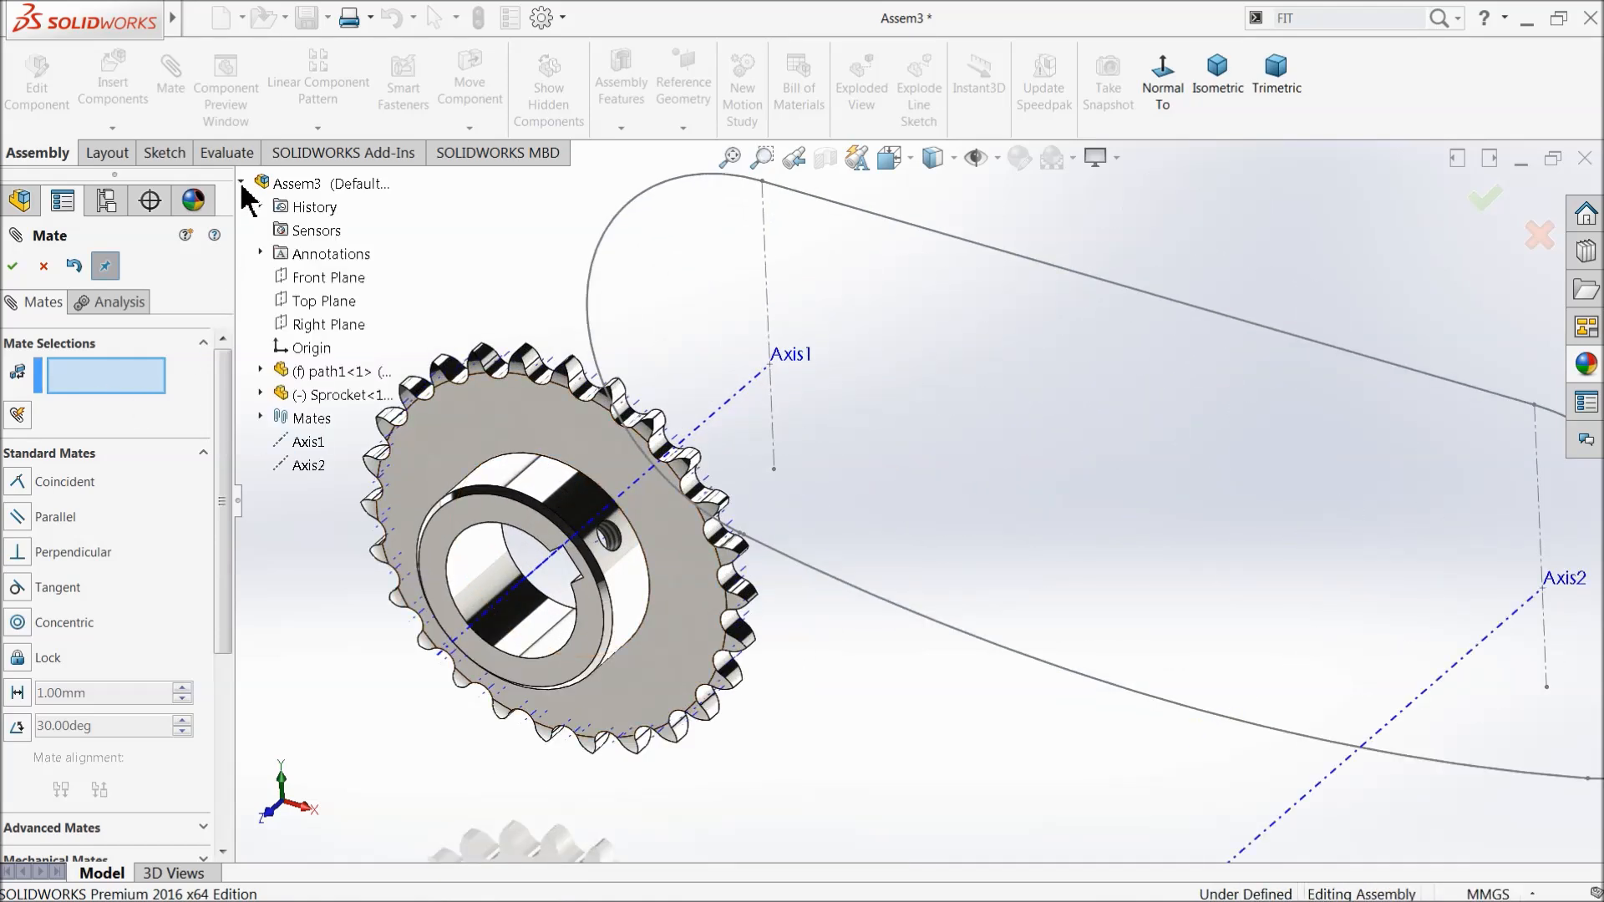
{"action": "left_click", "coordinate": [304, 279]}
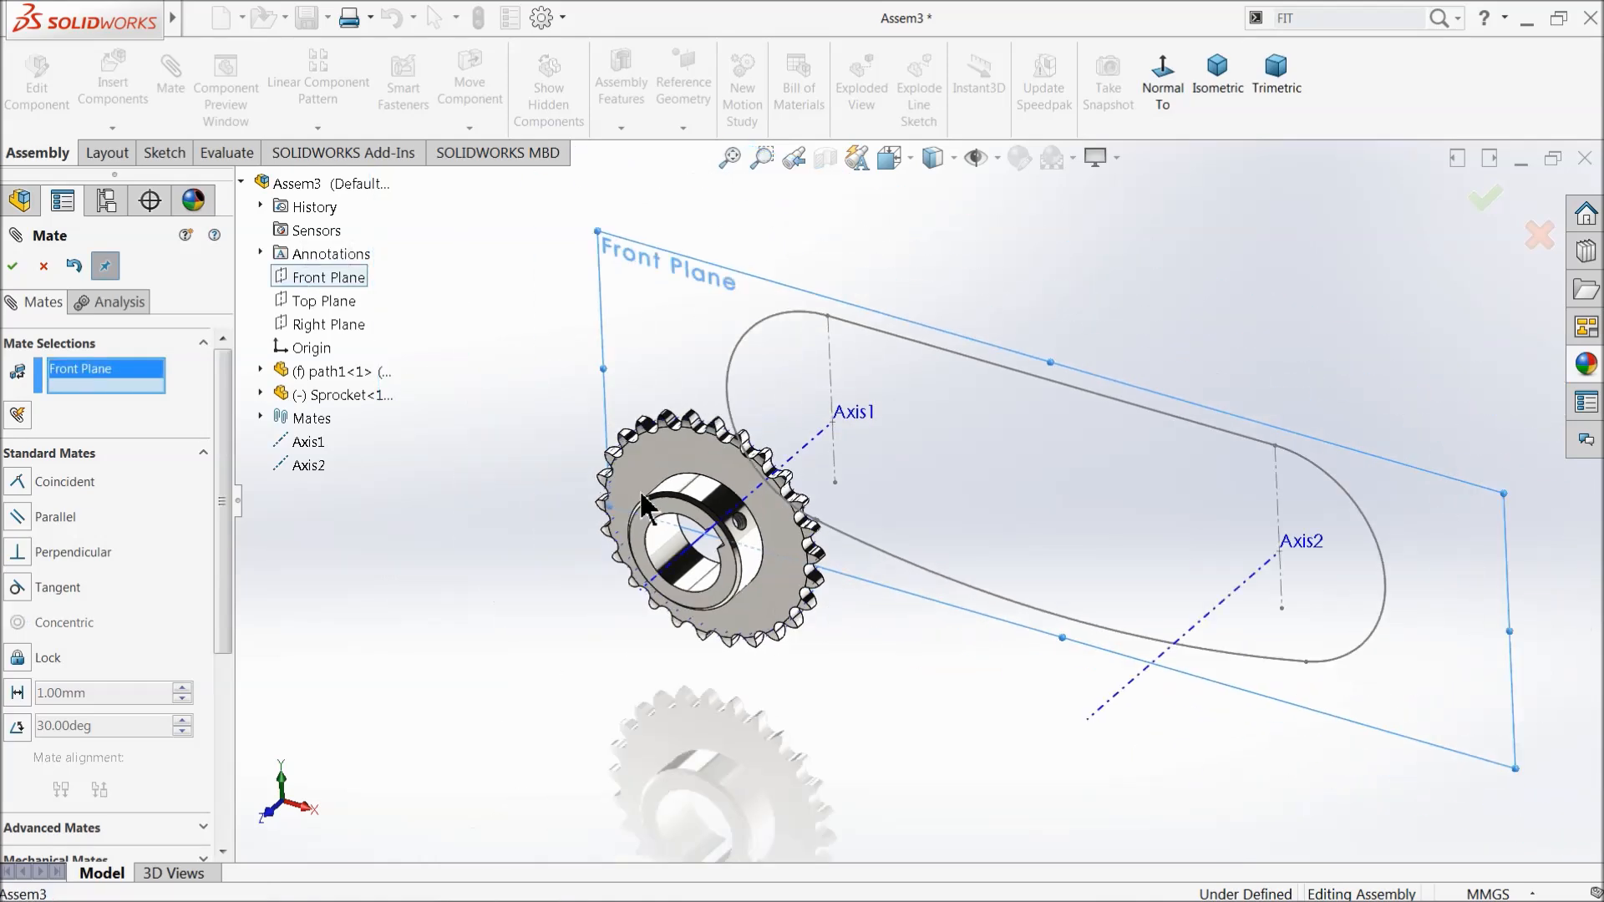
{"action": "left_click", "coordinate": [262, 395]}
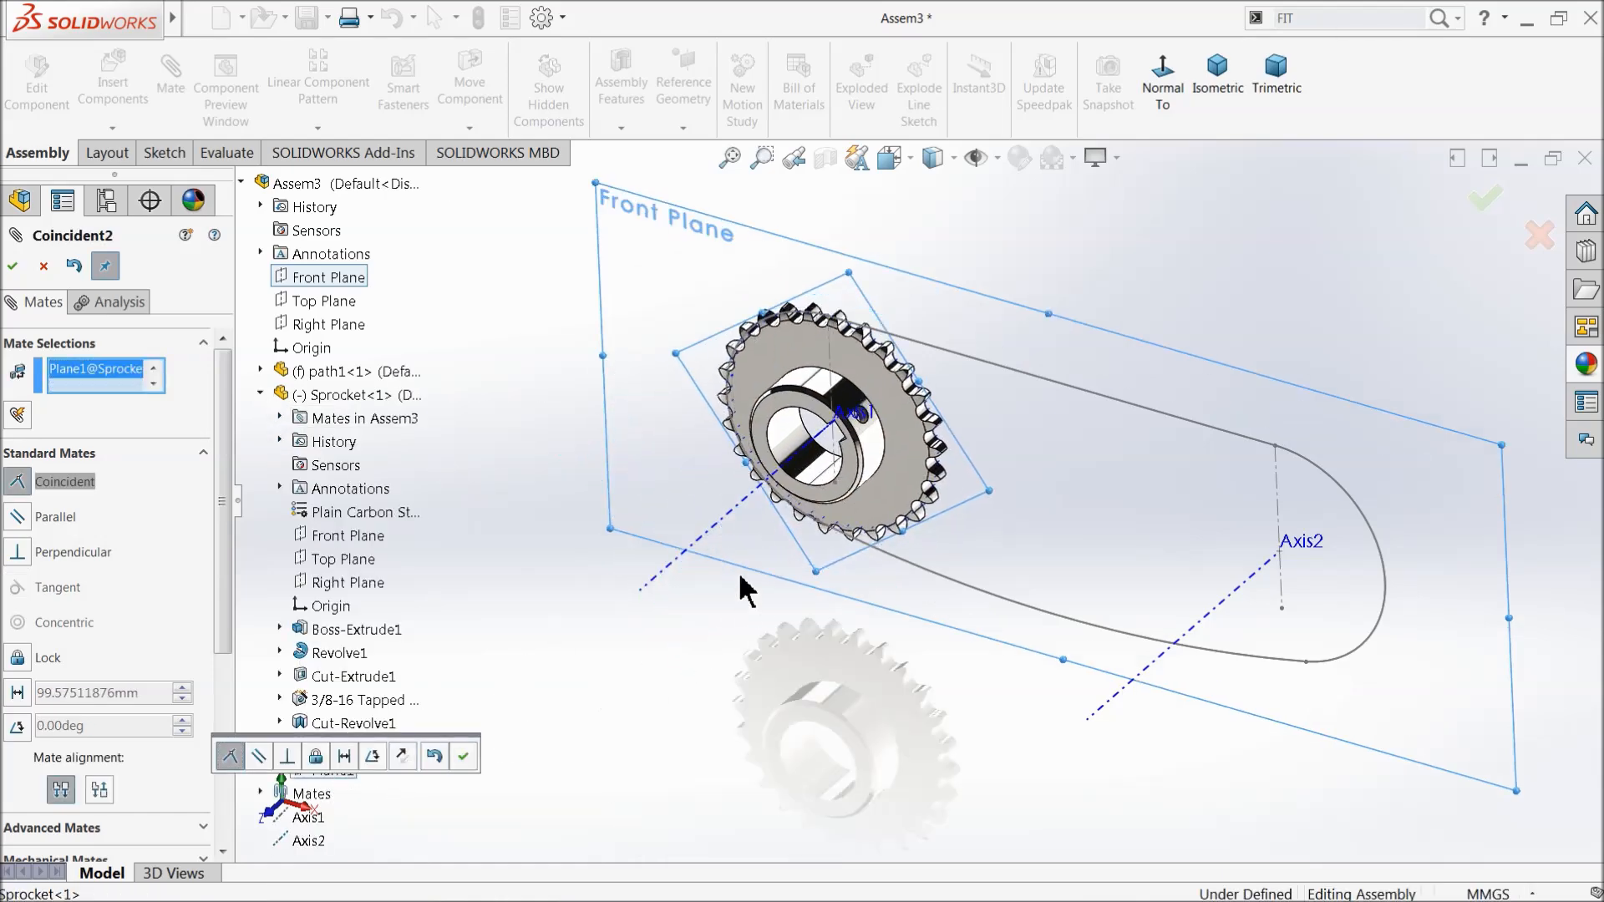
{"action": "scroll", "coordinate": [1013, 393], "scroll_direction": "down", "scroll_amount": 2}
{"action": "mouse_move", "coordinate": [1013, 394]}
{"action": "middle_mouse_down"}
{"action": "mouse_move", "coordinate": [920, 430]}
{"action": "mouse_move", "coordinate": [1034, 415]}
{"action": "mouse_move", "coordinate": [1021, 423]}
{"action": "middle_mouse_up"}
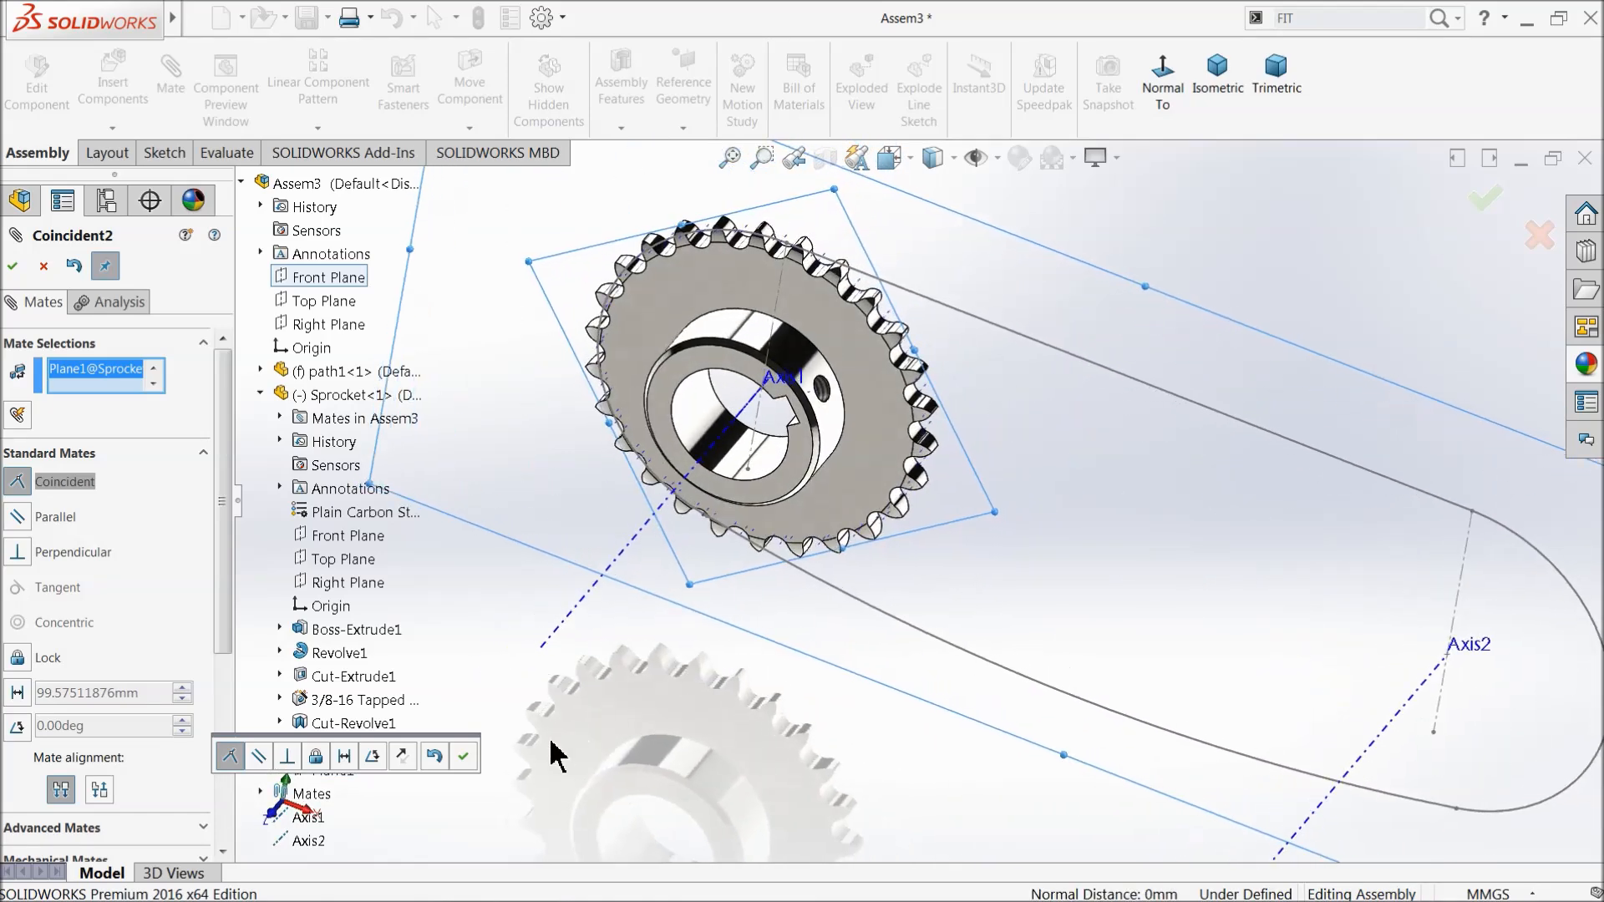
{"action": "left_click", "coordinate": [466, 755]}
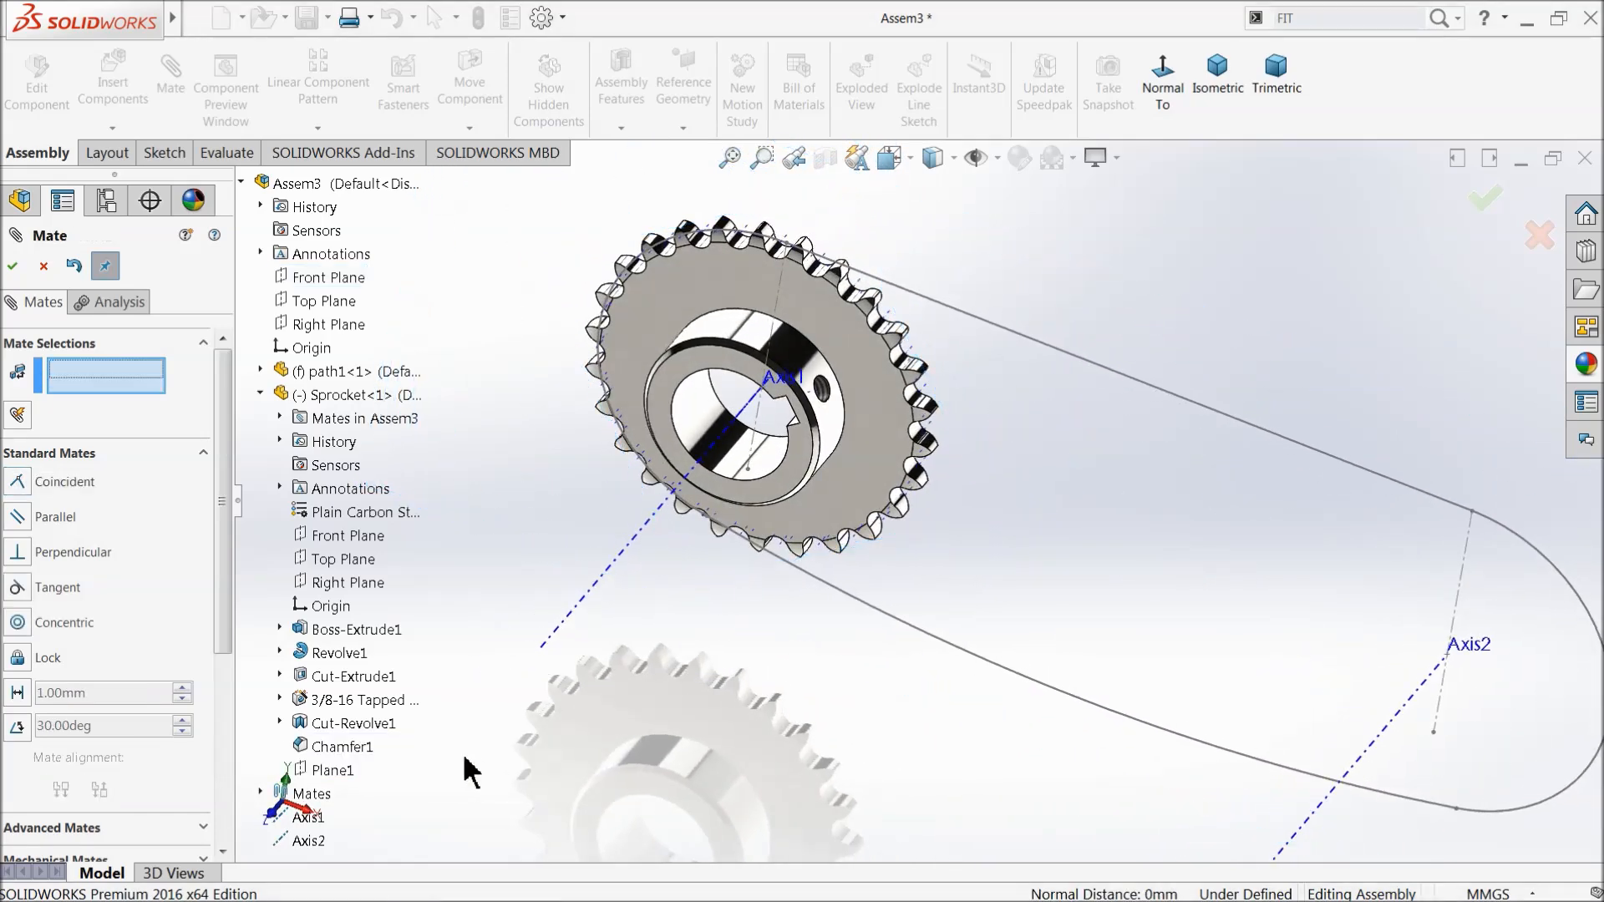
{"action": "left_click", "coordinate": [43, 268]}
Try to place a copy of the mated sprocket in the free area between the two axes
{"action": "scroll", "coordinate": [598, 534], "scroll_direction": "up", "scroll_amount": 3}
{"action": "mouse_move", "coordinate": [763, 537]}
{"action": "middle_mouse_down"}
{"action": "mouse_move", "coordinate": [763, 501]}
{"action": "mouse_move", "coordinate": [763, 530]}
{"action": "middle_mouse_up"}
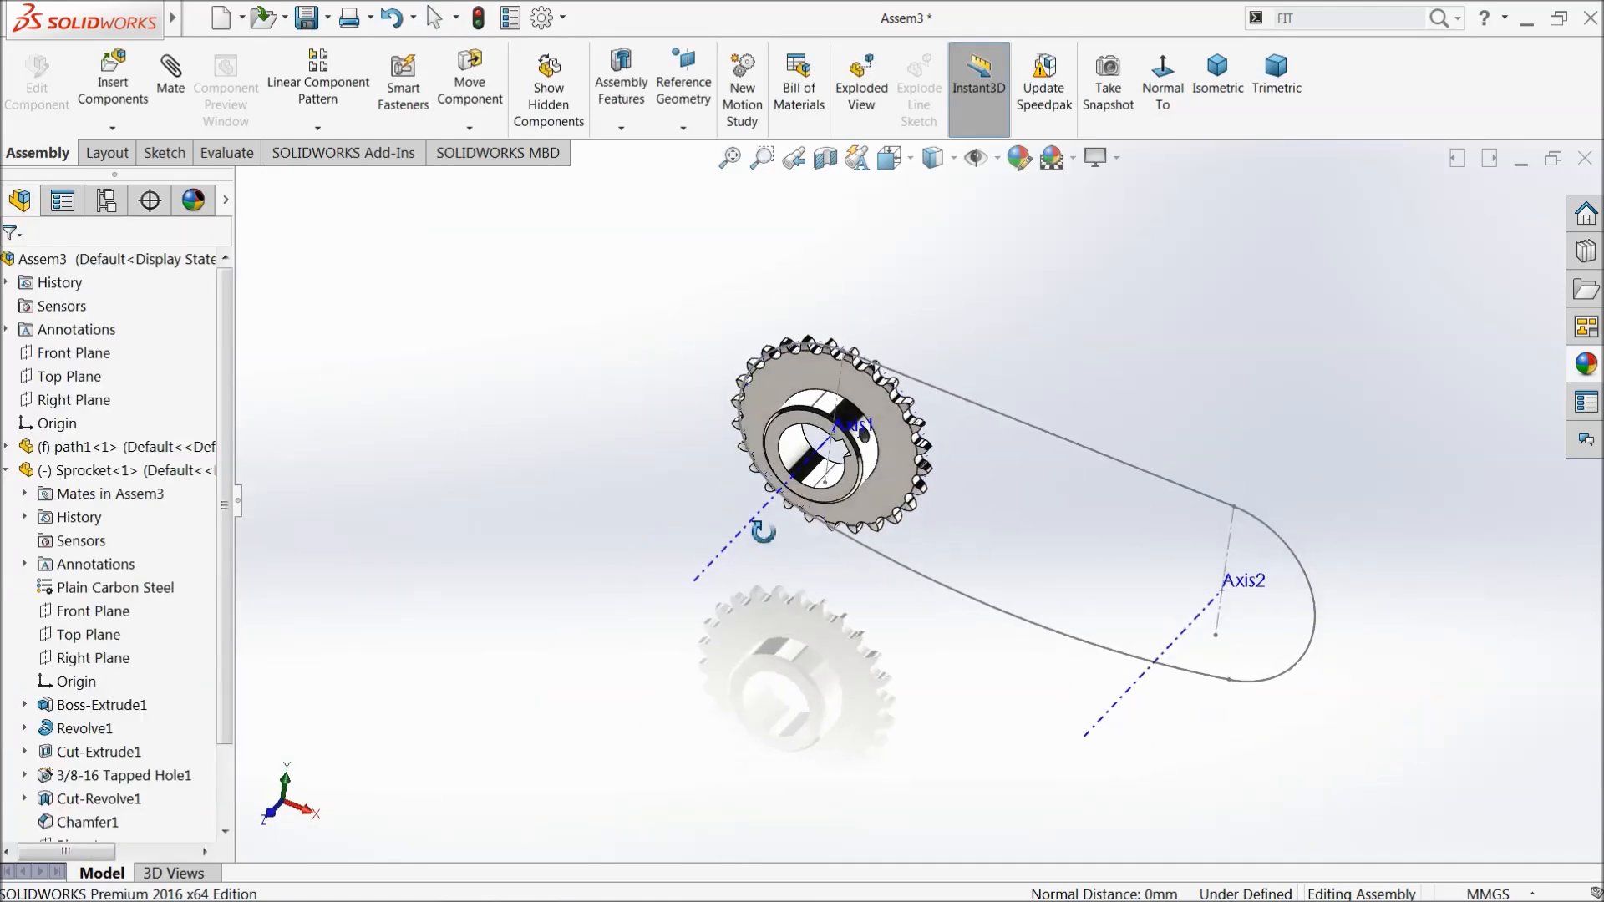
{"action": "scroll", "coordinate": [1129, 558], "scroll_direction": "down", "scroll_amount": 1}
{"action": "middle_click_drag", "start_coordinate": [939, 396], "coordinate": [1005, 491]}
{"action": "scroll", "coordinate": [1152, 485], "scroll_direction": "down", "scroll_amount": 3}
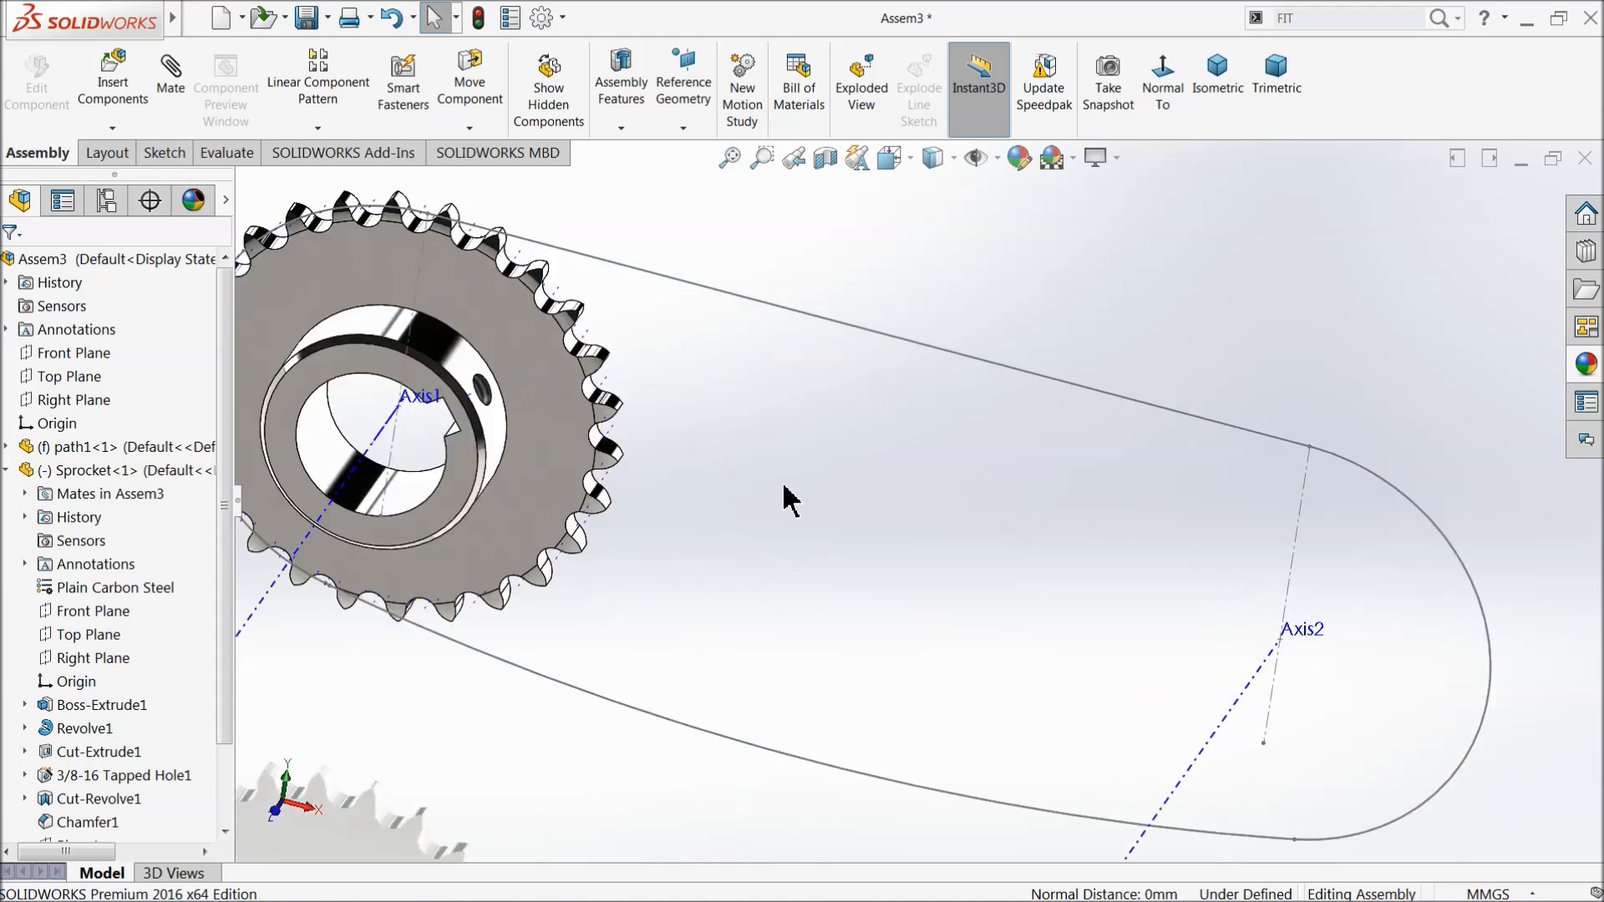
{"action": "scroll", "coordinate": [787, 488], "scroll_direction": "up", "scroll_amount": 1}
{"action": "middle_click_drag", "start_coordinate": [794, 488], "coordinate": [778, 474]}
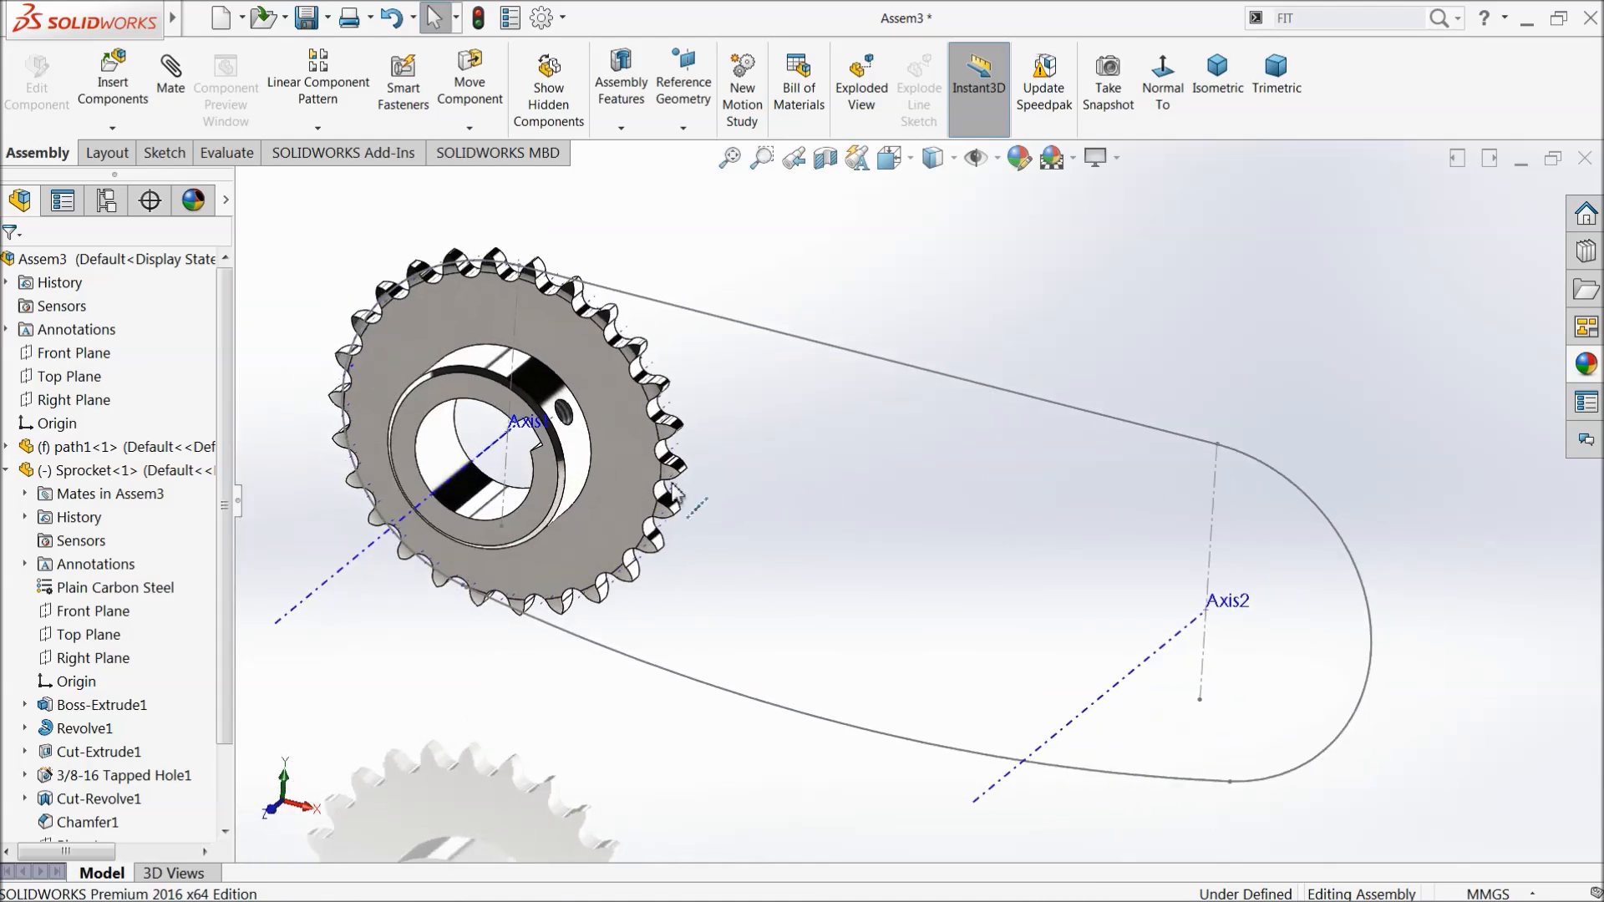
{"action": "left_click_drag", "start_coordinate": [627, 443], "coordinate": [834, 493], "text": "ctrl"}
{"action": "left_click", "coordinate": [930, 485]}
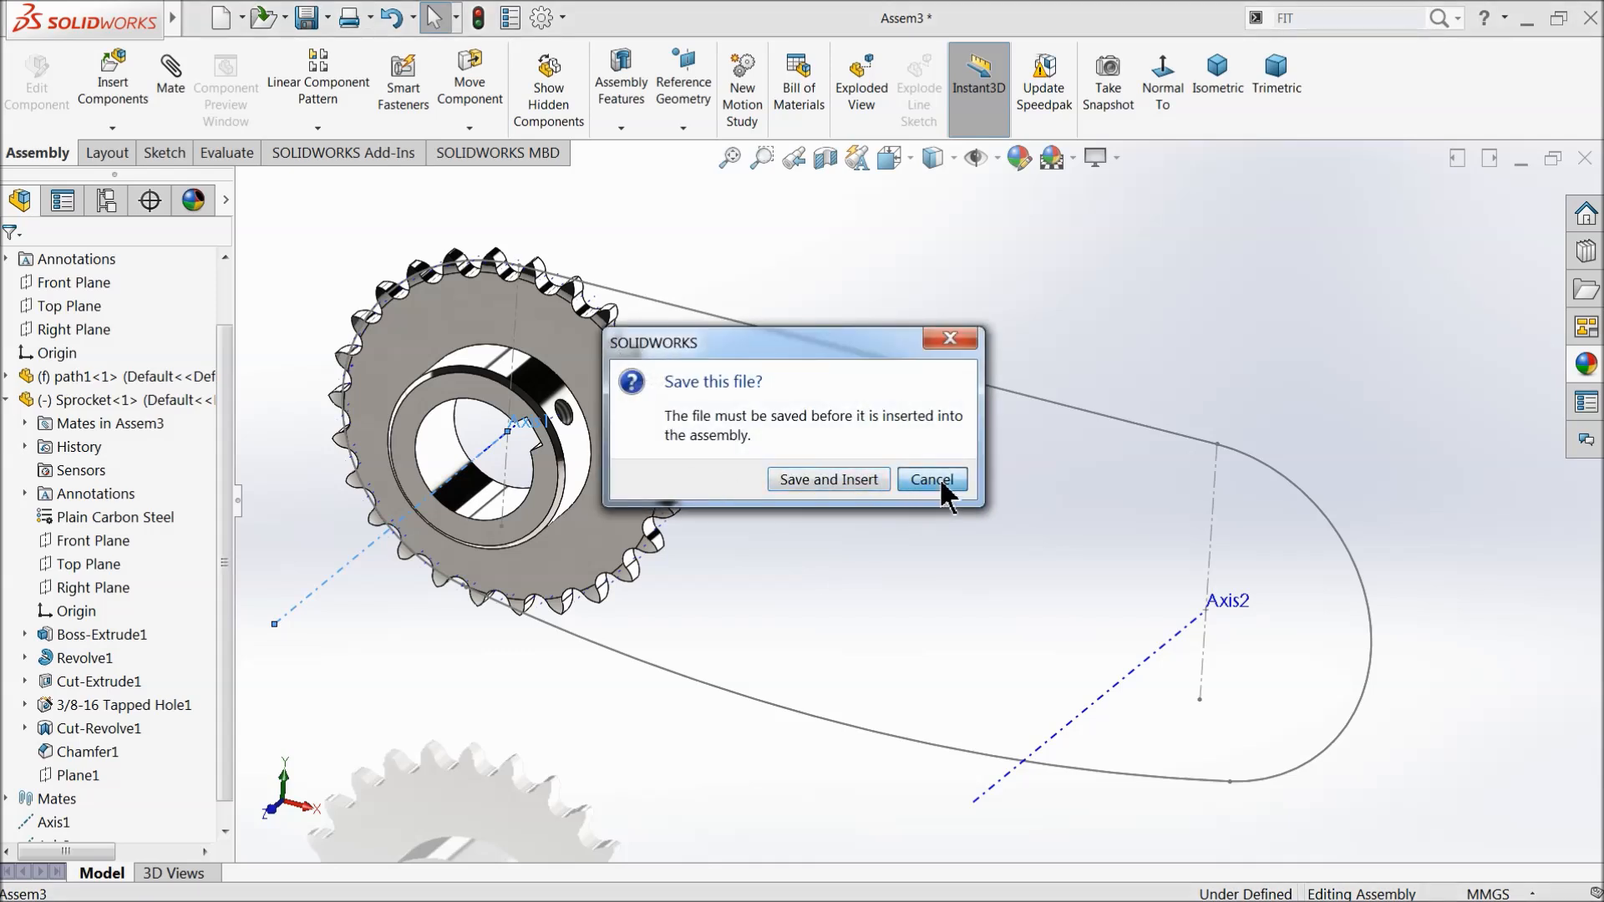
{"action": "left_click", "coordinate": [933, 460]}
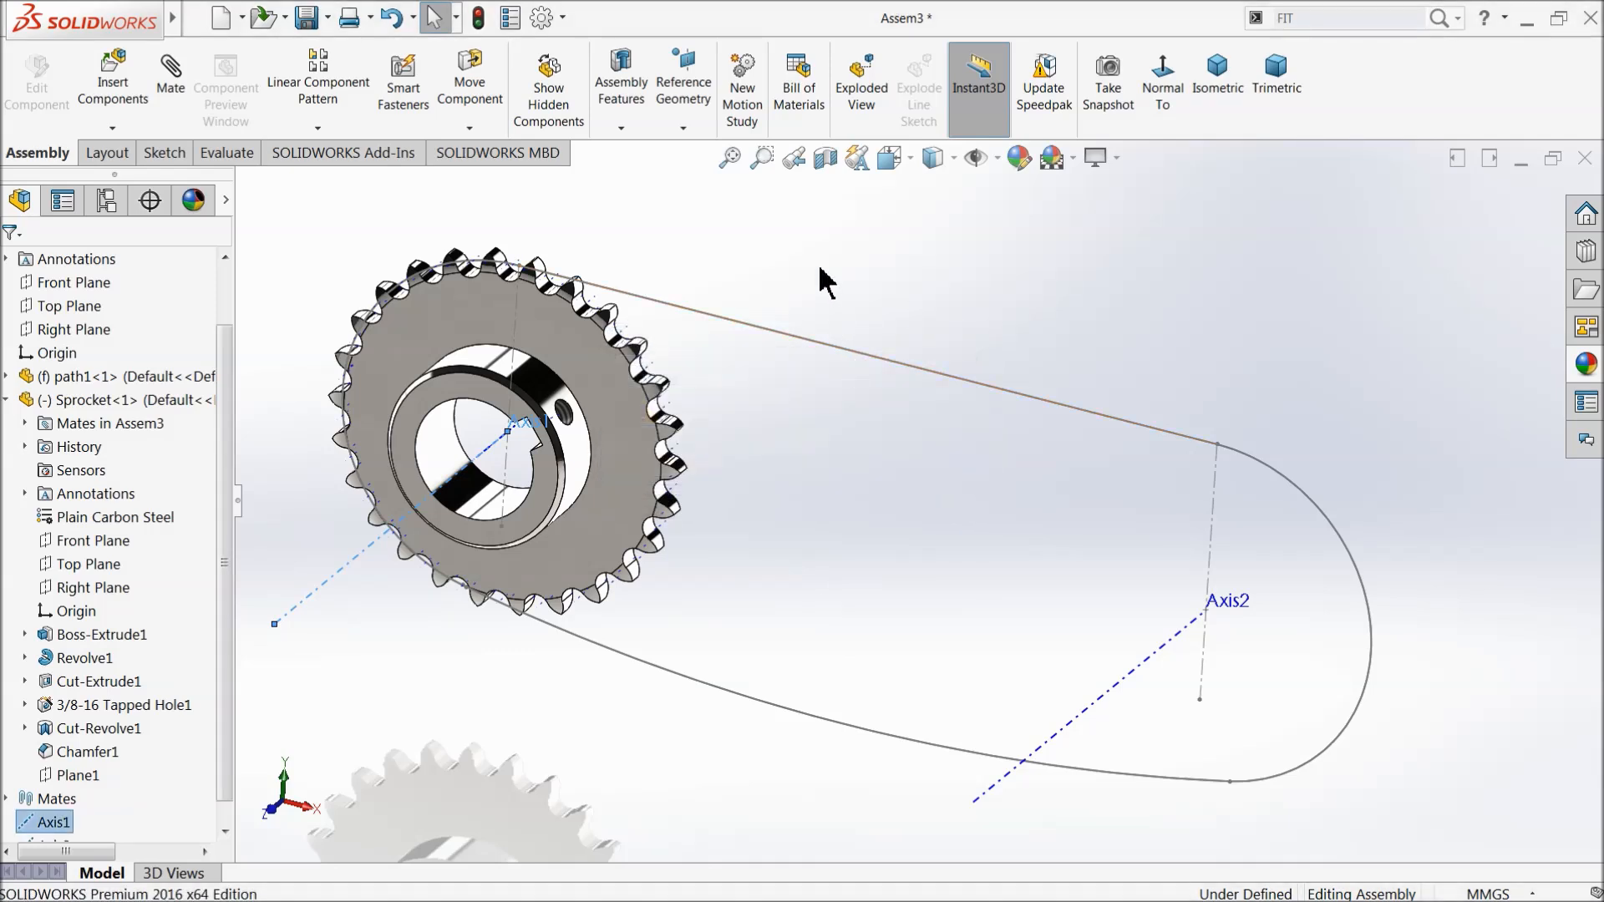
Save the assembly as "chain sprocket assembly" in the Chain - Copy (2) folder
{"action": "left_click", "coordinate": [6, 400]}
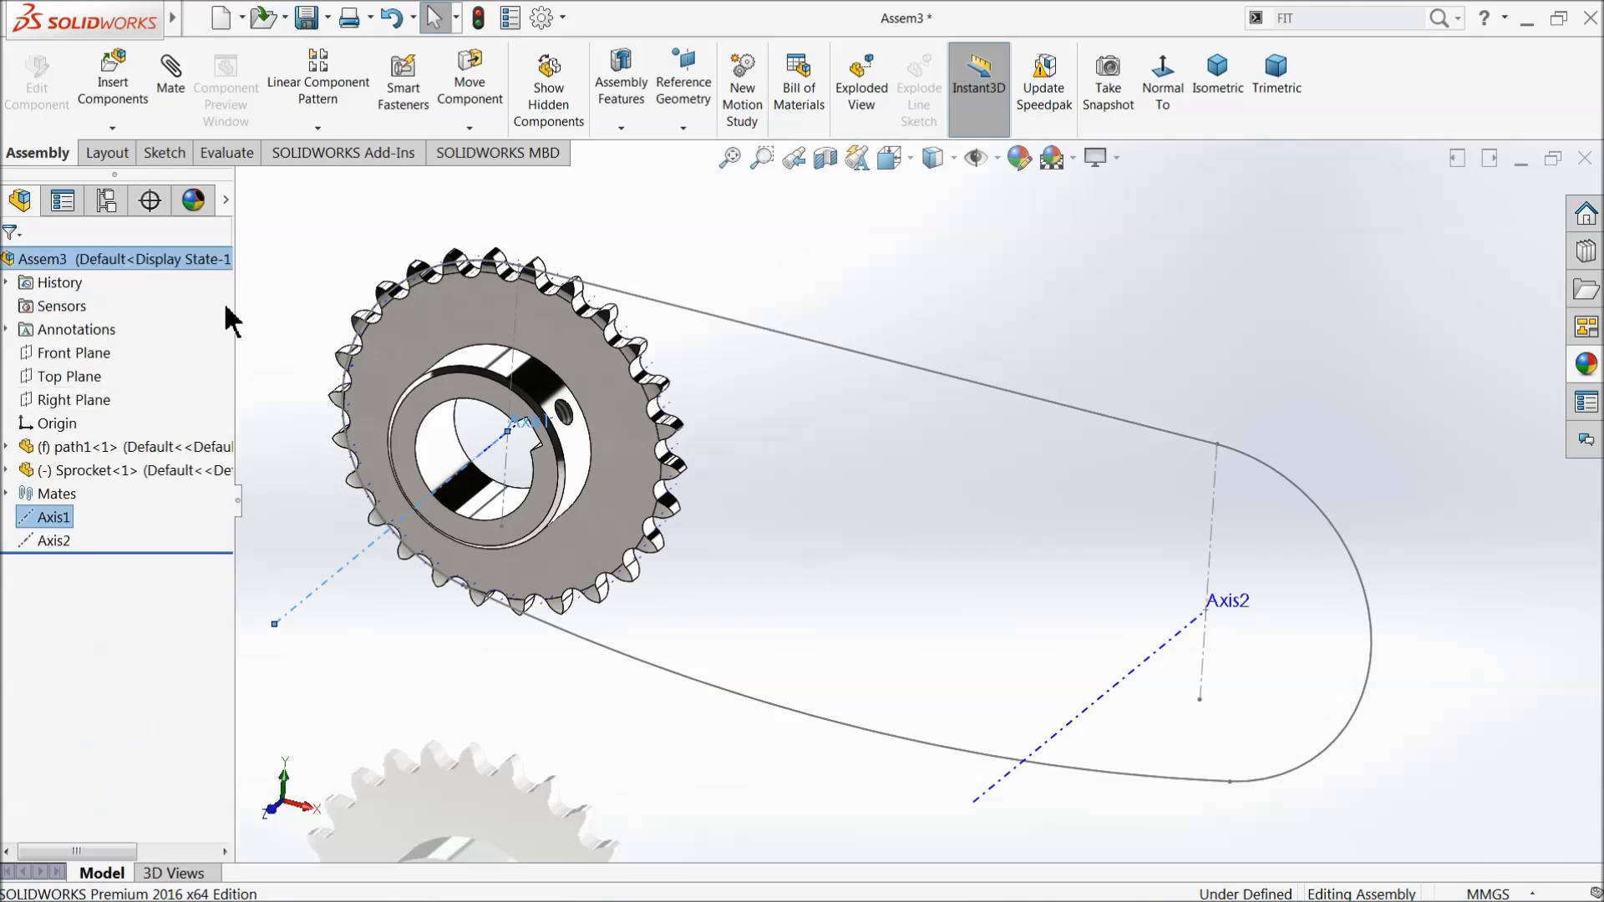
{"action": "left_click", "coordinate": [307, 16]}
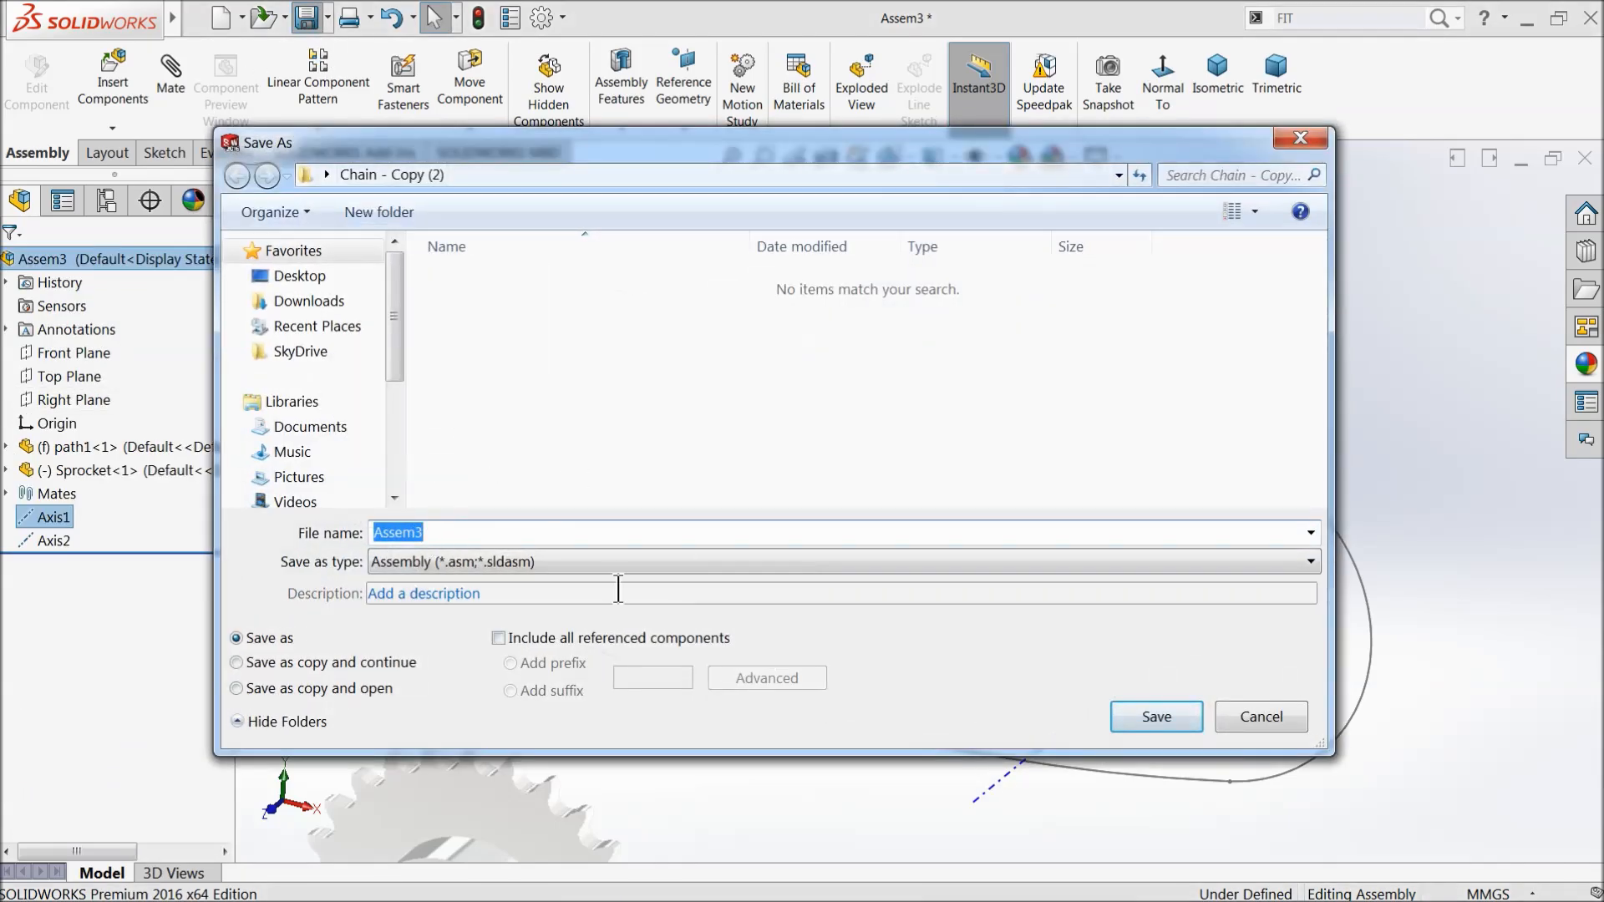
{"action": "type", "text": "chain sprocket a"}
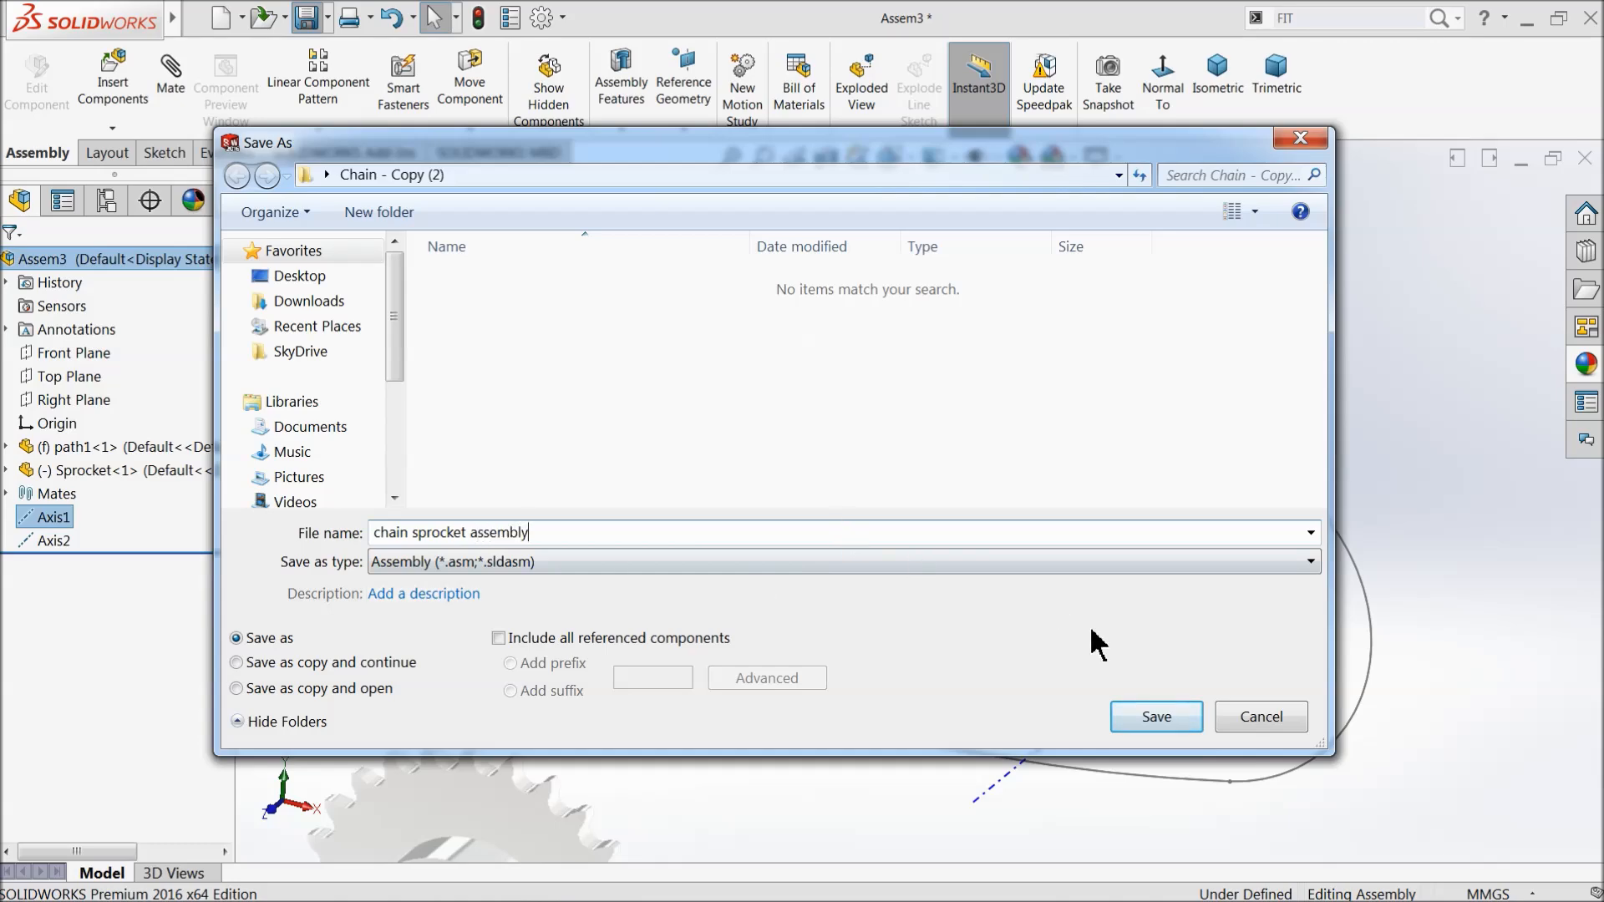
{"action": "left_click", "coordinate": [1157, 716]}
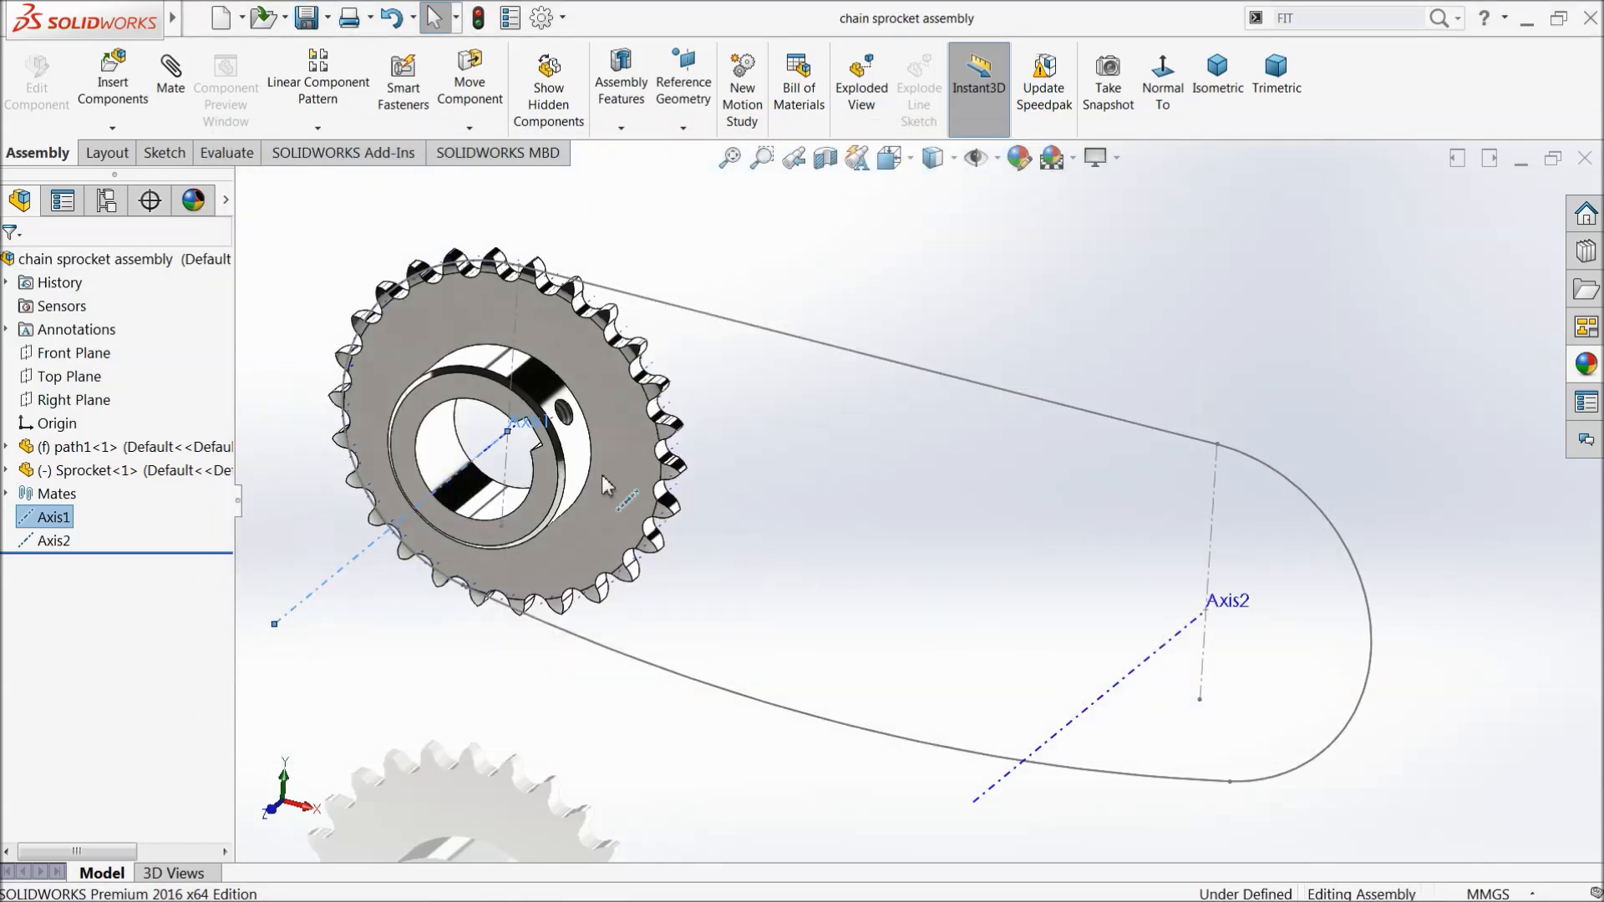
Place a second instance of the sprocket freely between the first sprocket and Axis2 by copying the first
{"action": "left_click_drag", "start_coordinate": [599, 377], "coordinate": [996, 391], "text": "ctrl"}
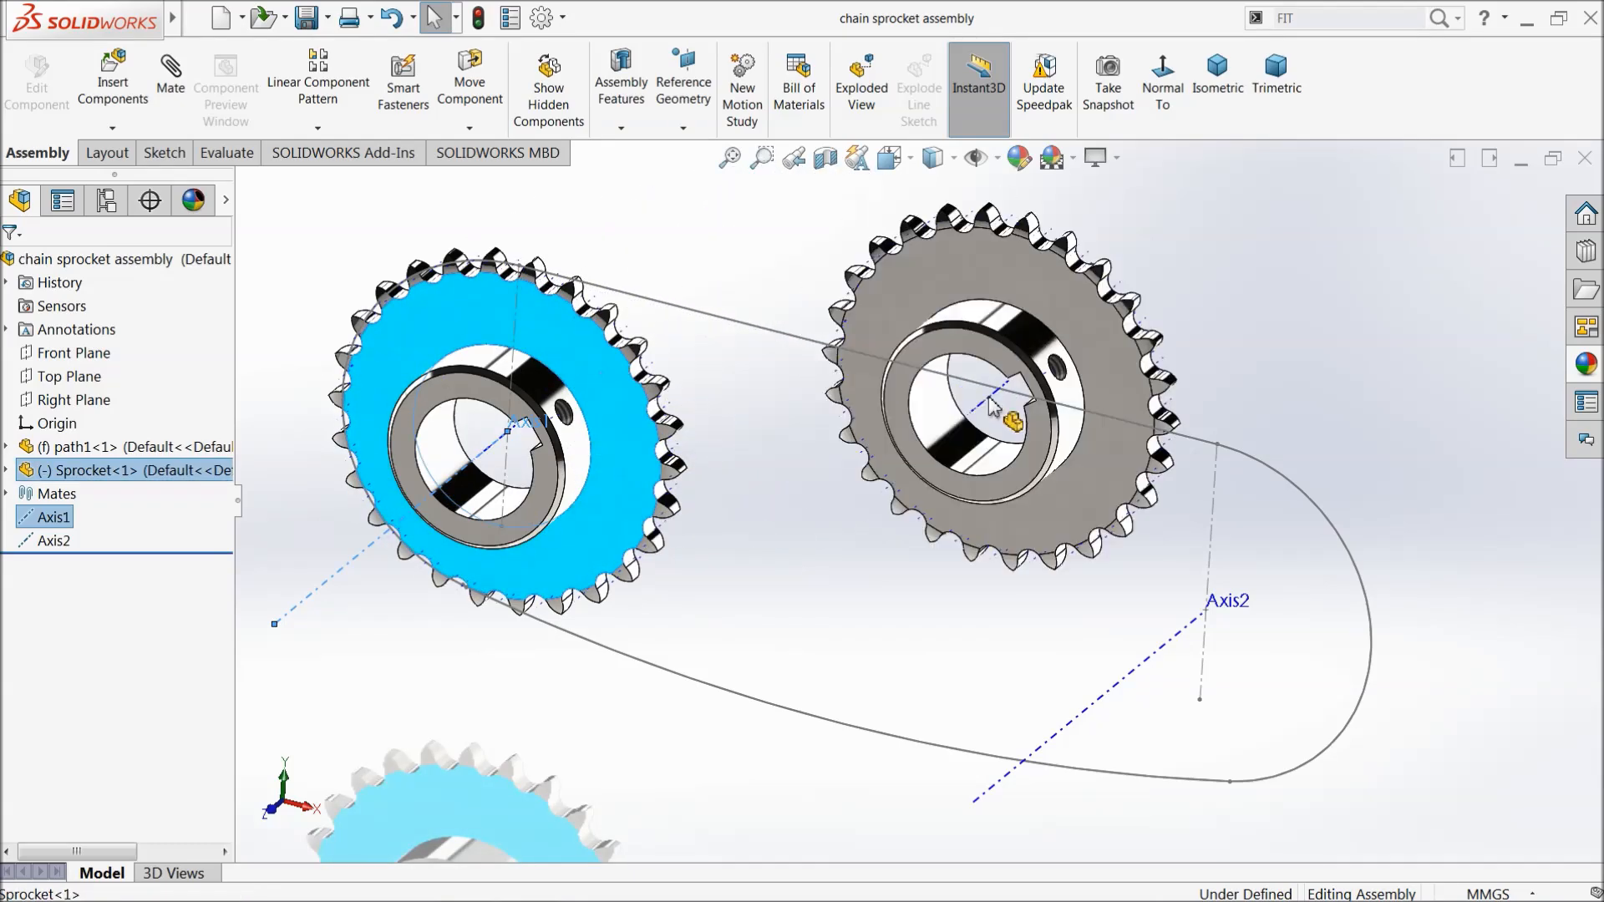
{"action": "left_click", "coordinate": [1204, 368]}
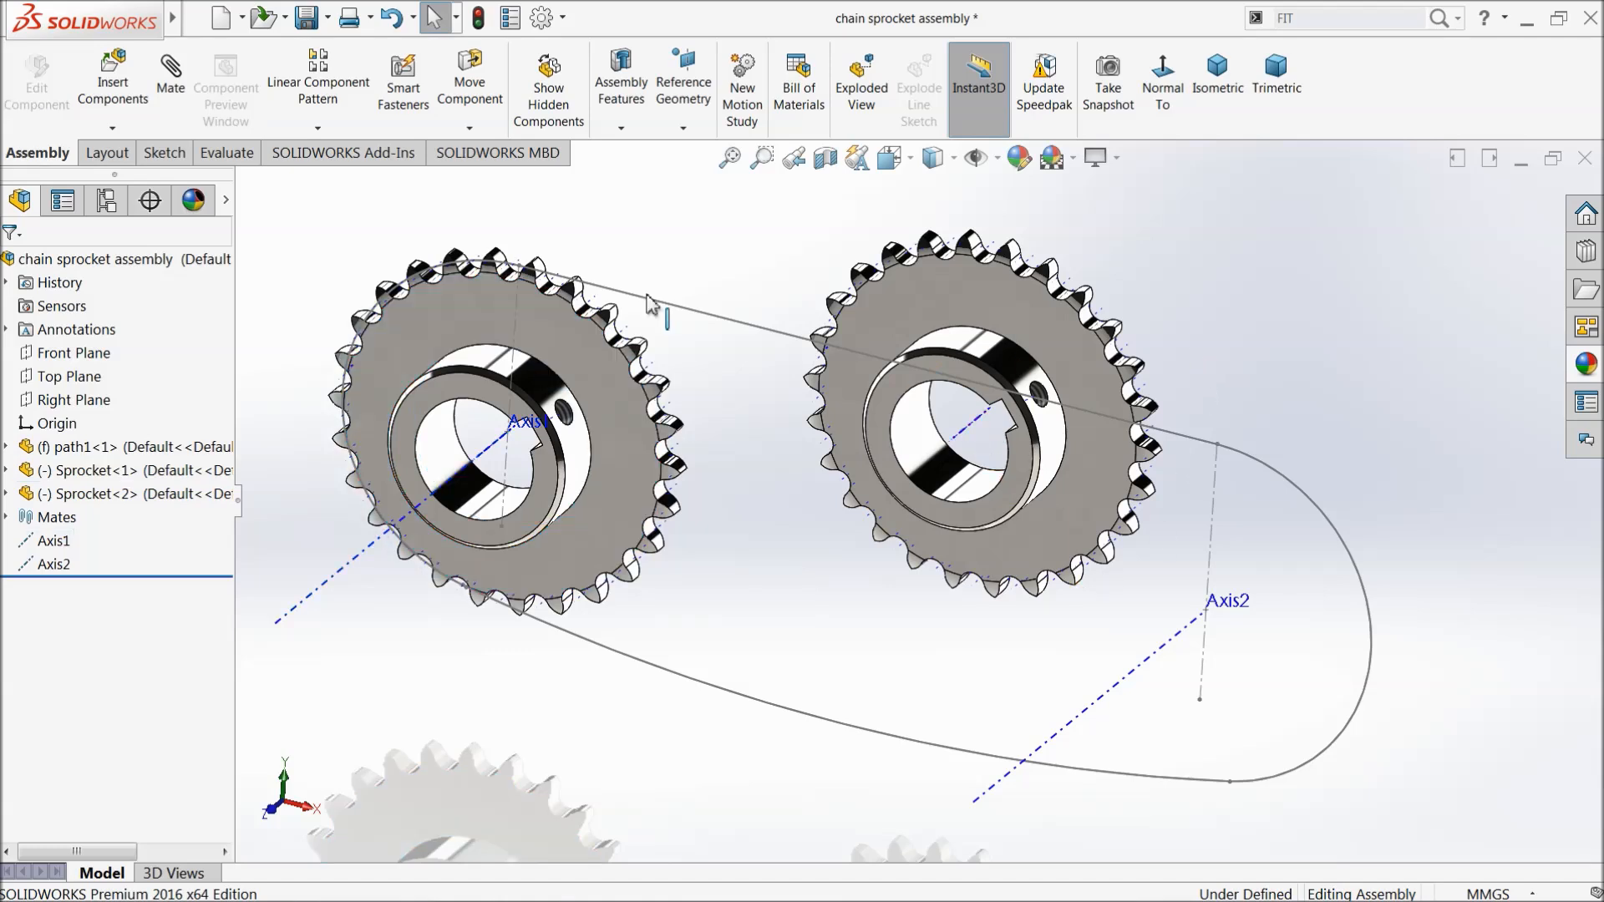
{"action": "left_click", "coordinate": [668, 125]}
{"action": "left_click", "coordinate": [625, 132]}
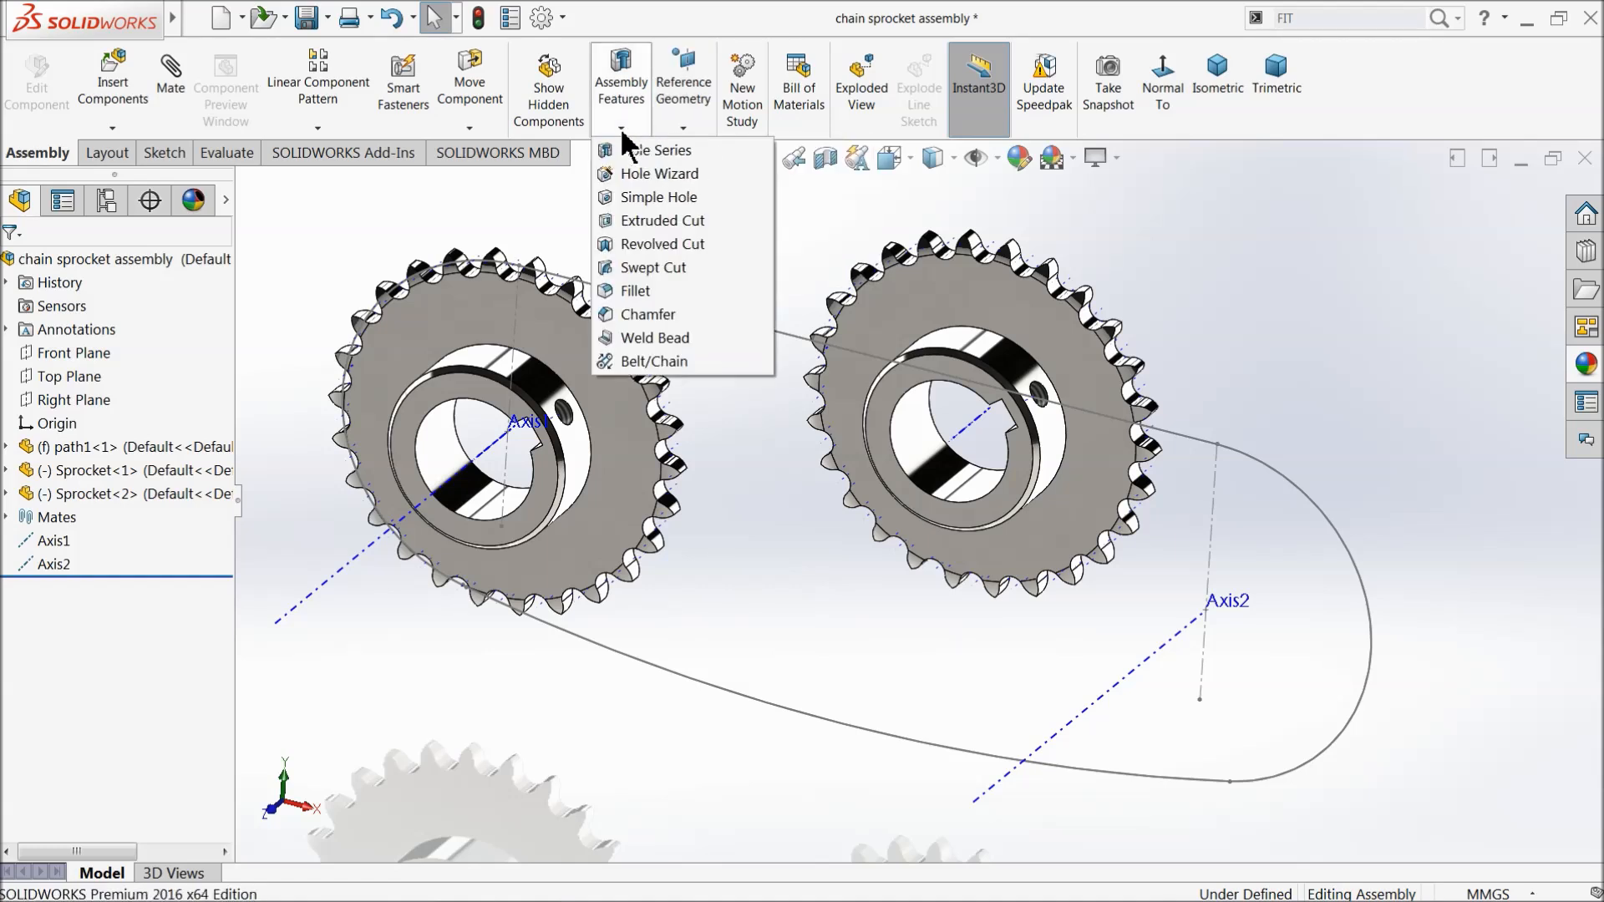
Mate the second sprocket's central temporary axis coincident with Axis2
{"action": "left_click", "coordinate": [172, 100]}
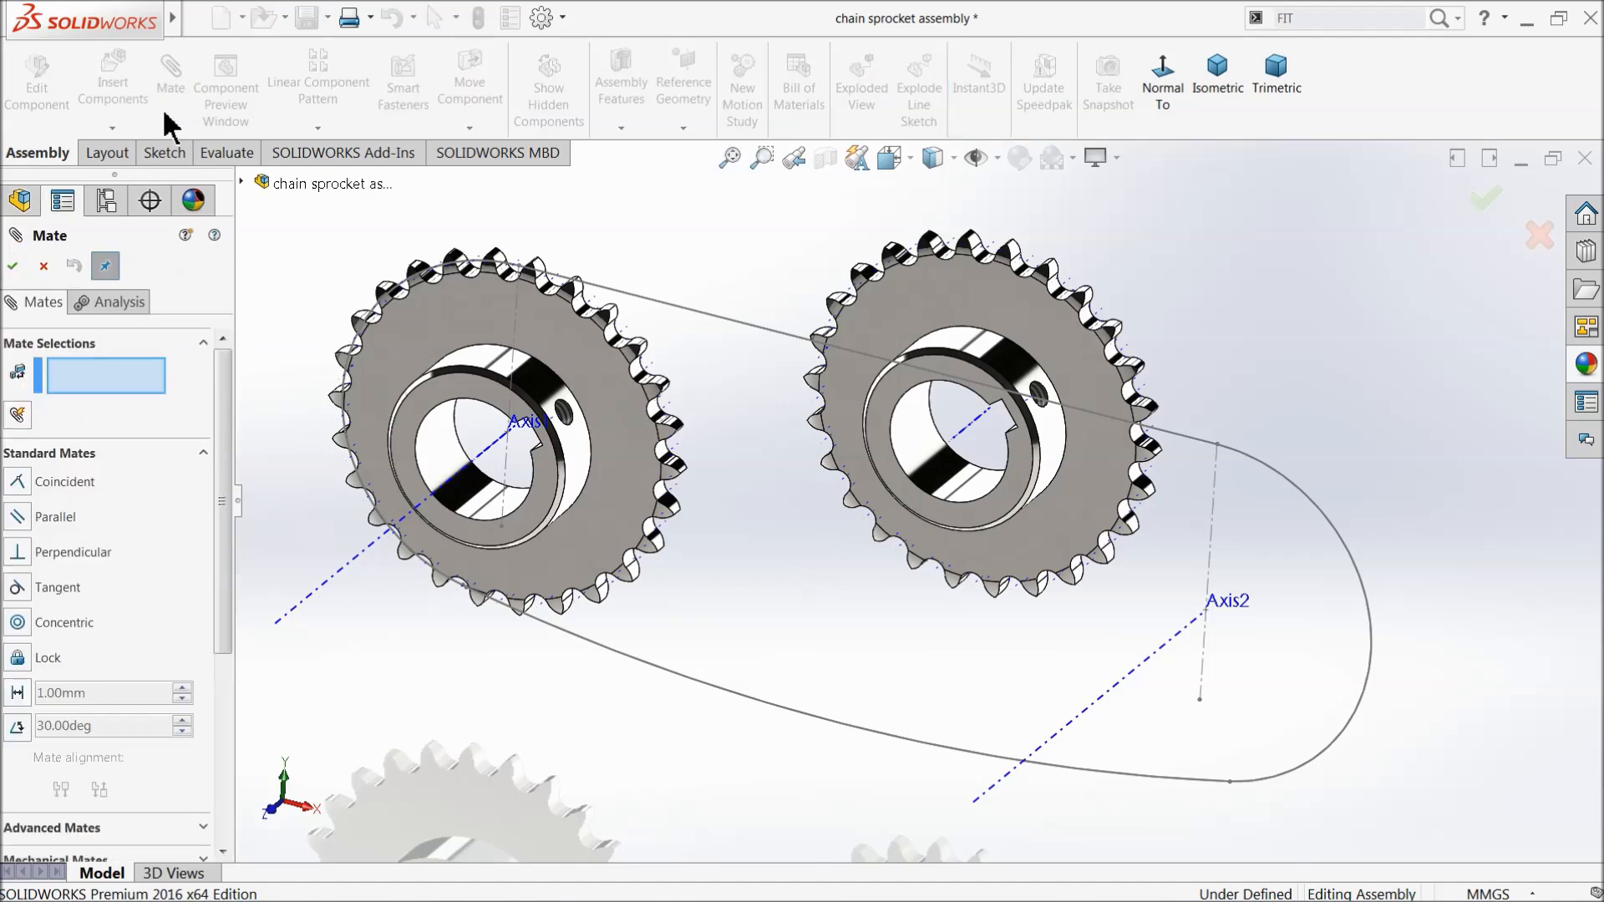
{"action": "left_click", "coordinate": [980, 427]}
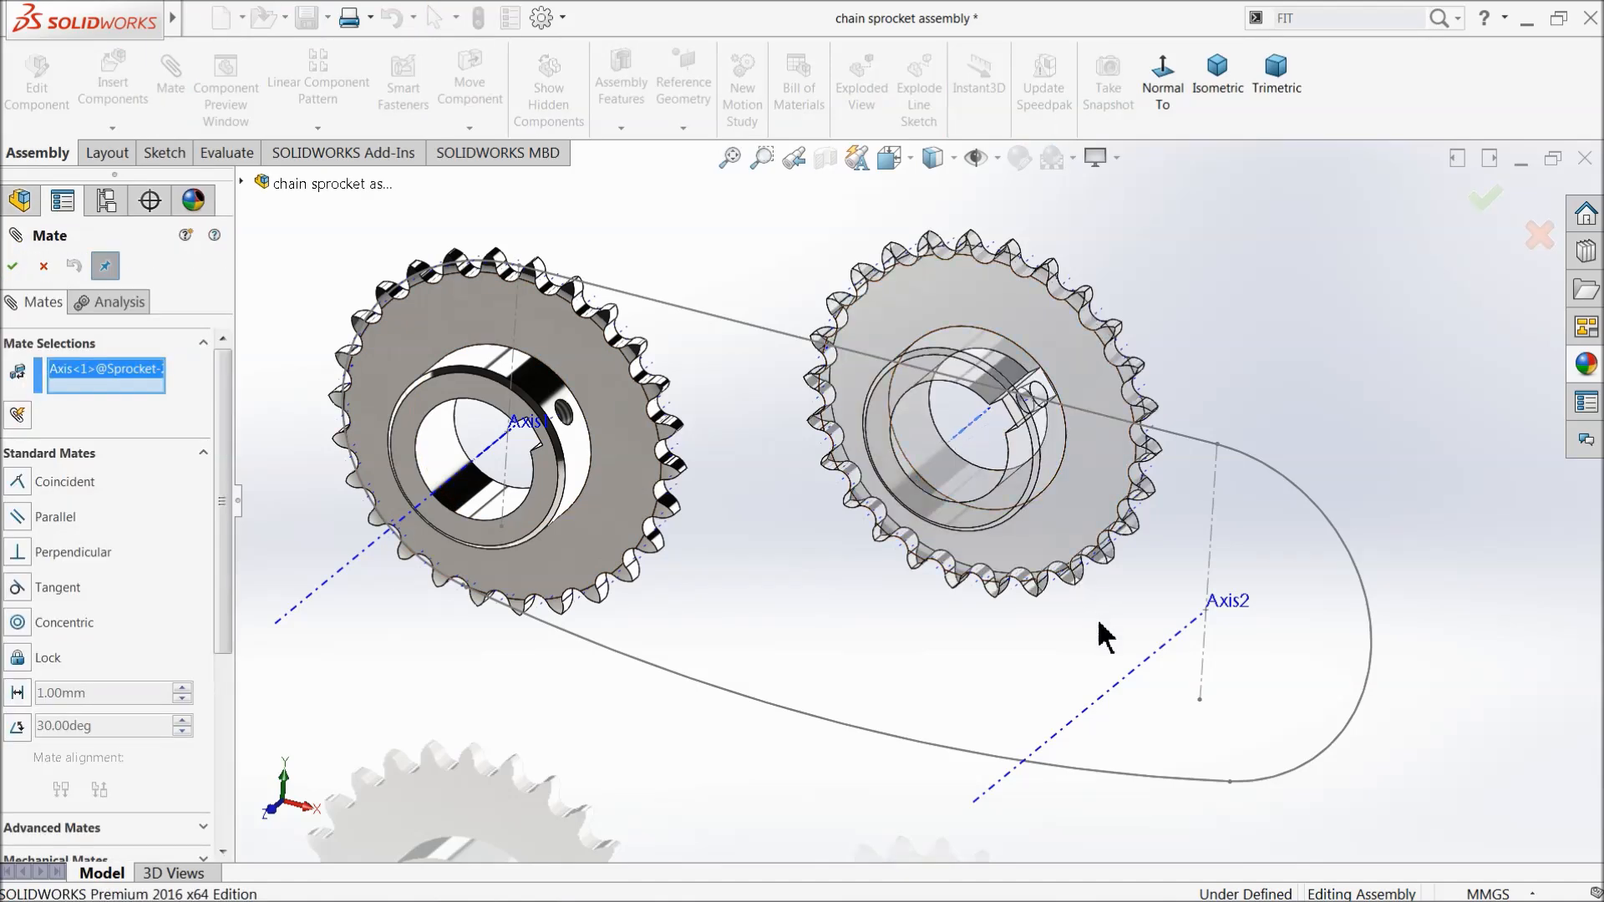
{"action": "left_click", "coordinate": [1128, 676]}
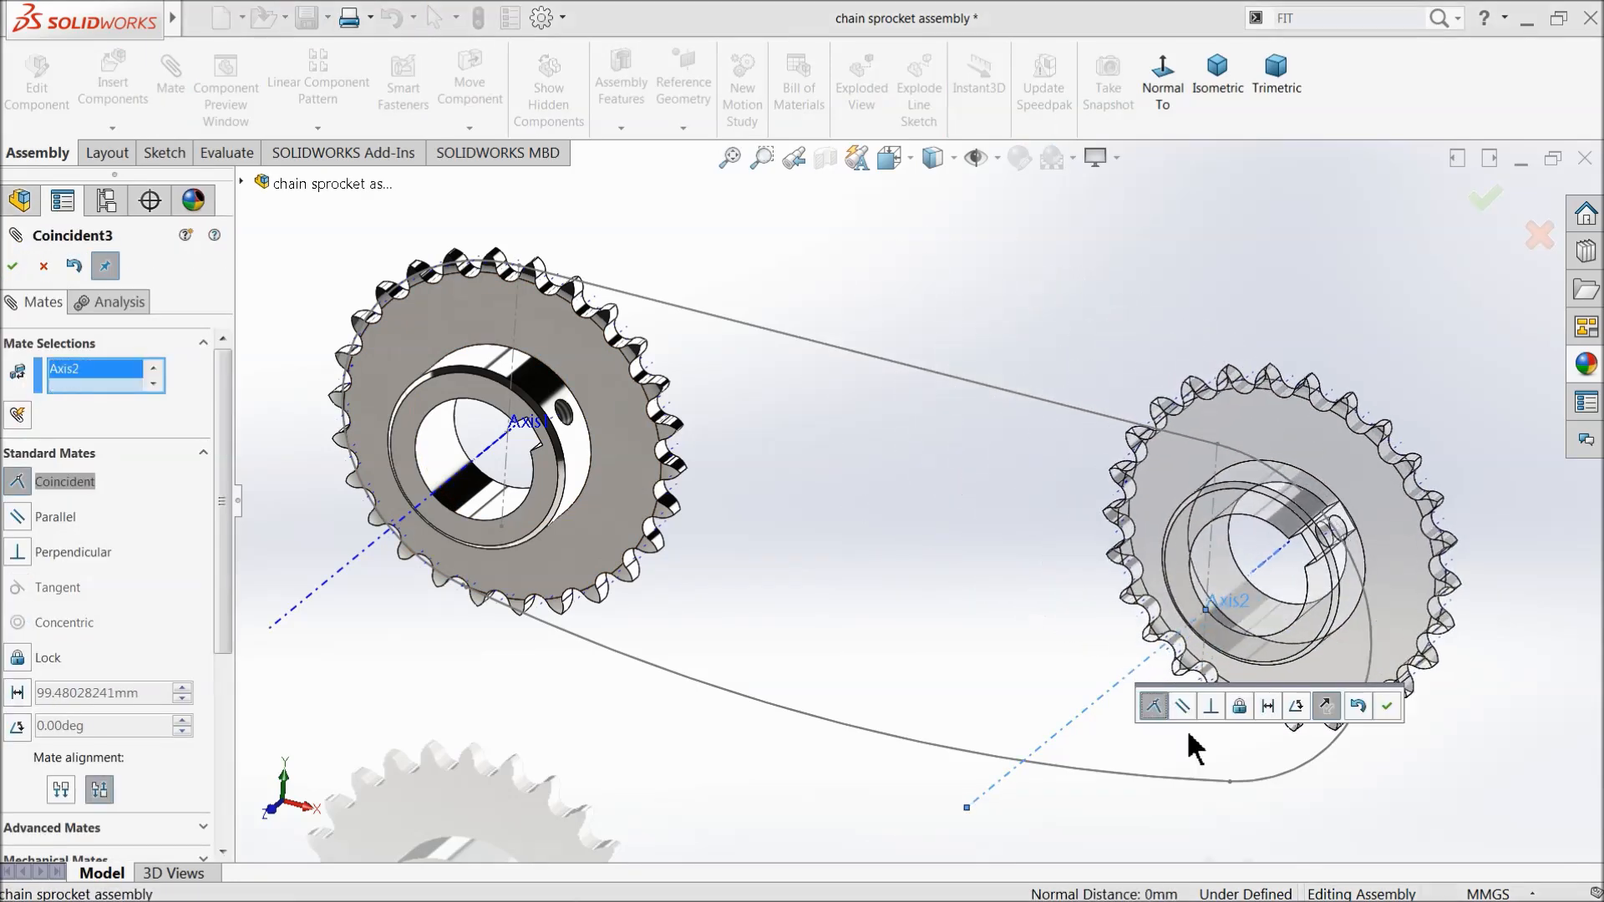
{"action": "left_click", "coordinate": [1388, 706]}
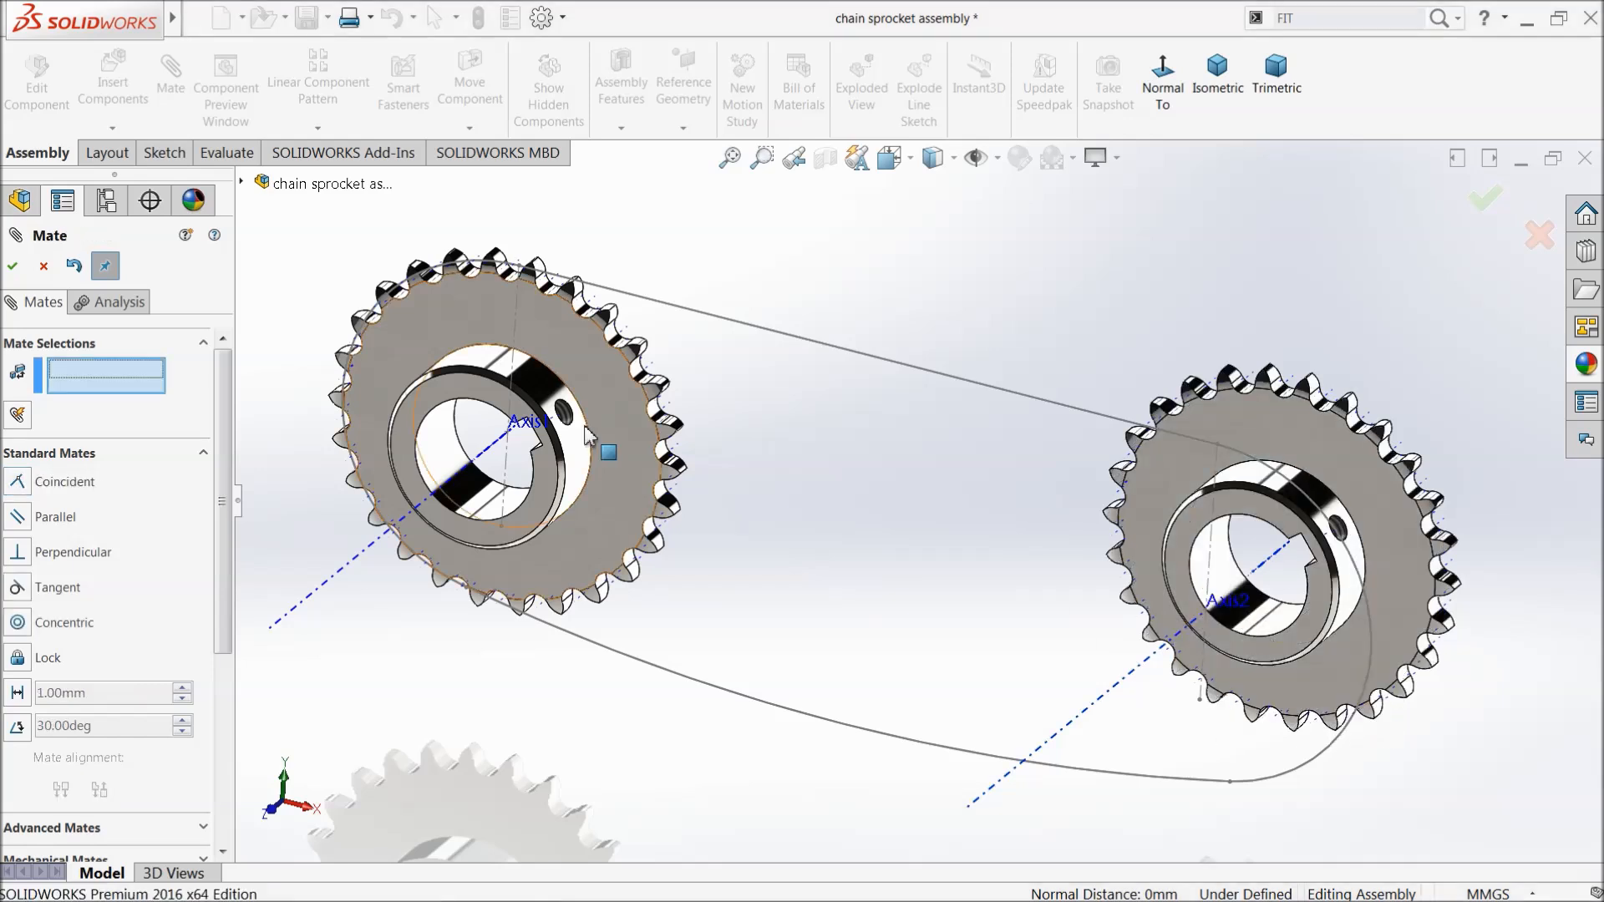
Mate the second sprocket's Plane1 coincident with the assembly's Front Plane and finish mating
{"action": "left_click", "coordinate": [260, 183]}
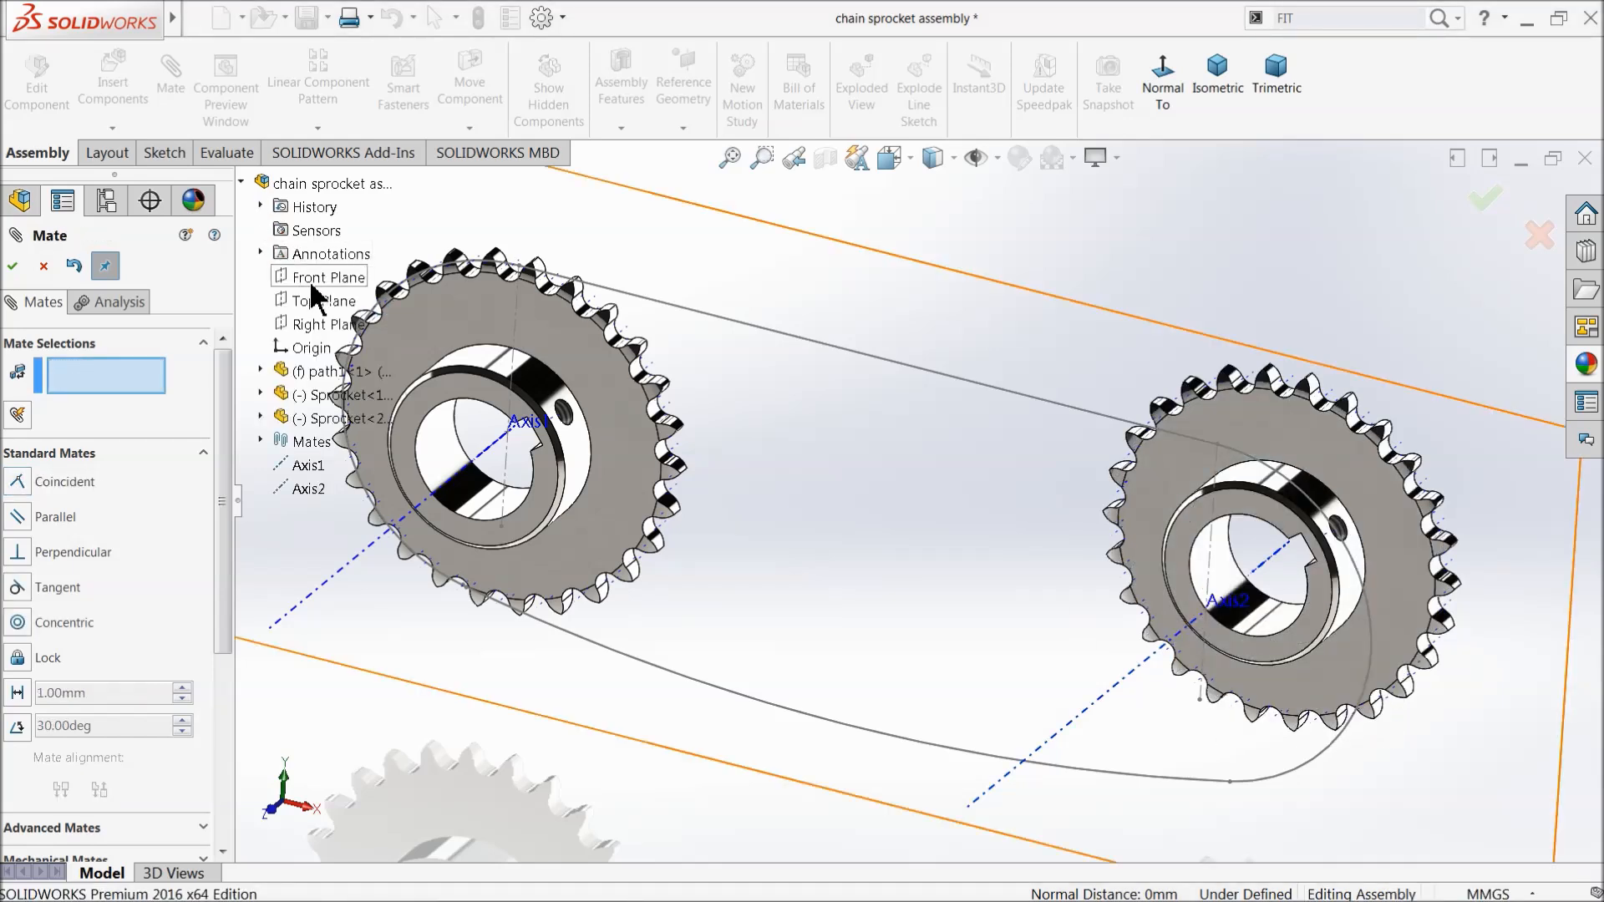
{"action": "left_click", "coordinate": [306, 279]}
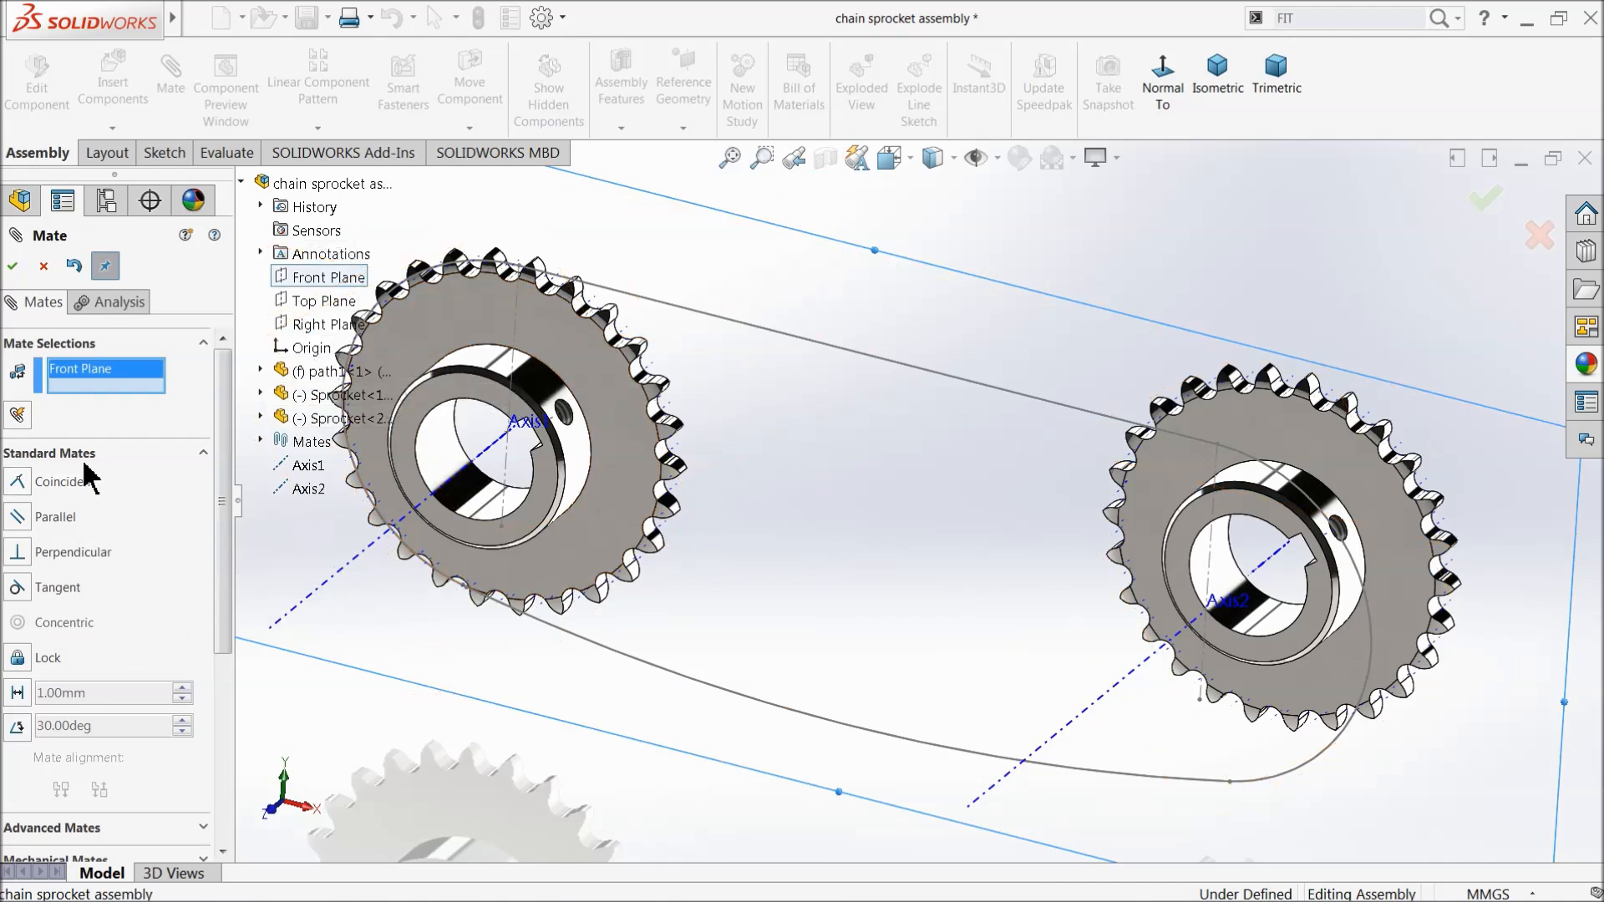
{"action": "left_click", "coordinate": [262, 417]}
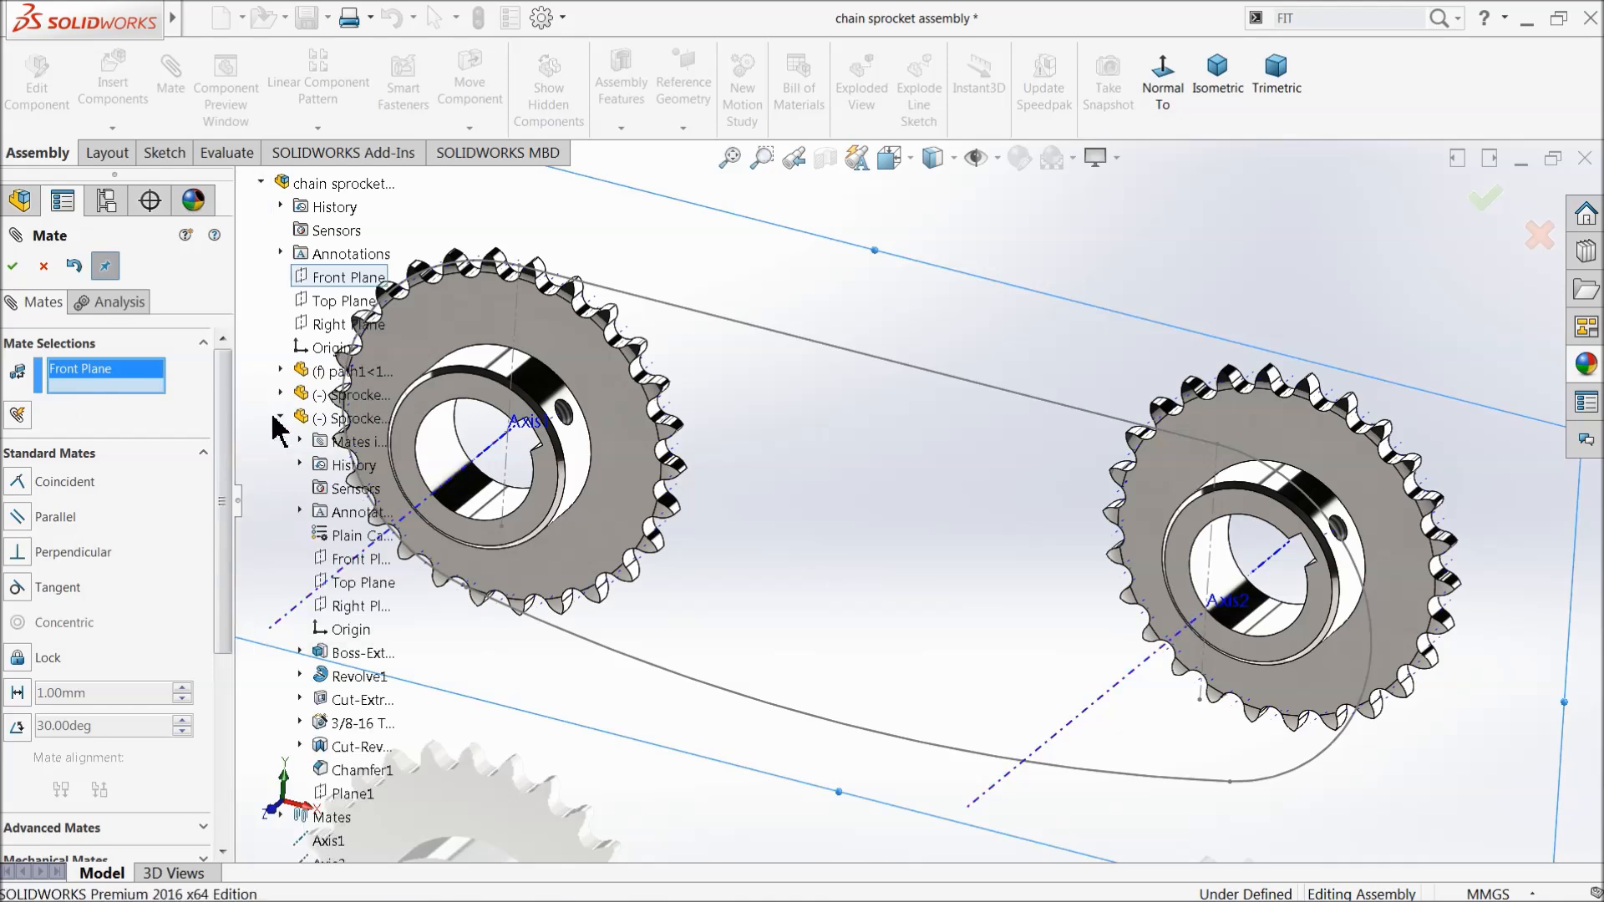
{"action": "left_click", "coordinate": [354, 795]}
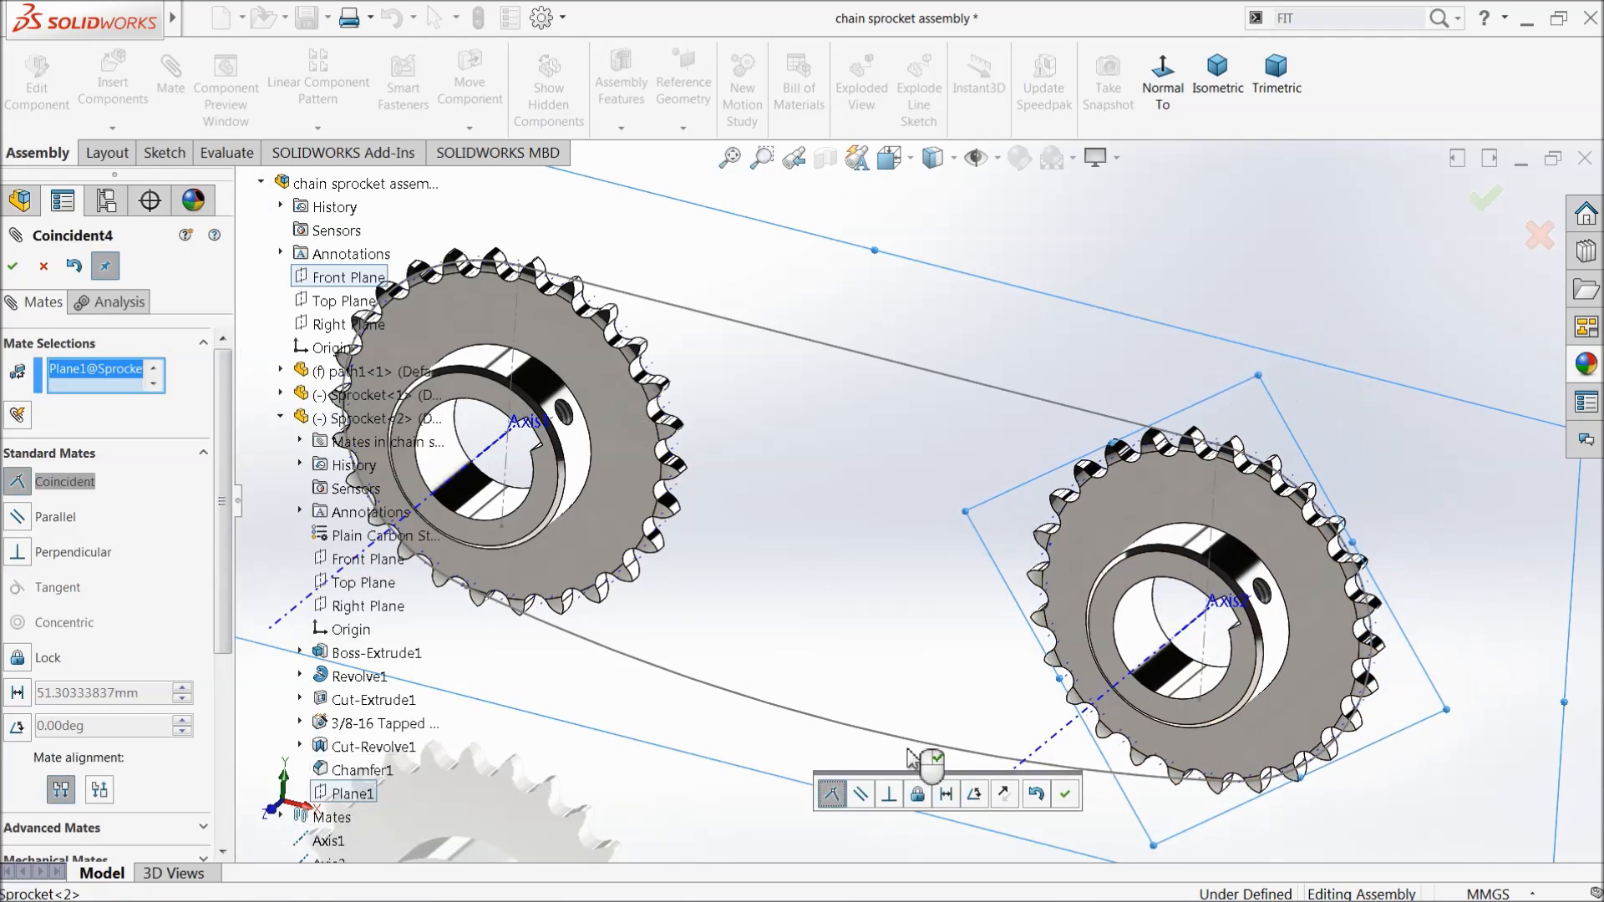
{"action": "left_click", "coordinate": [1066, 795]}
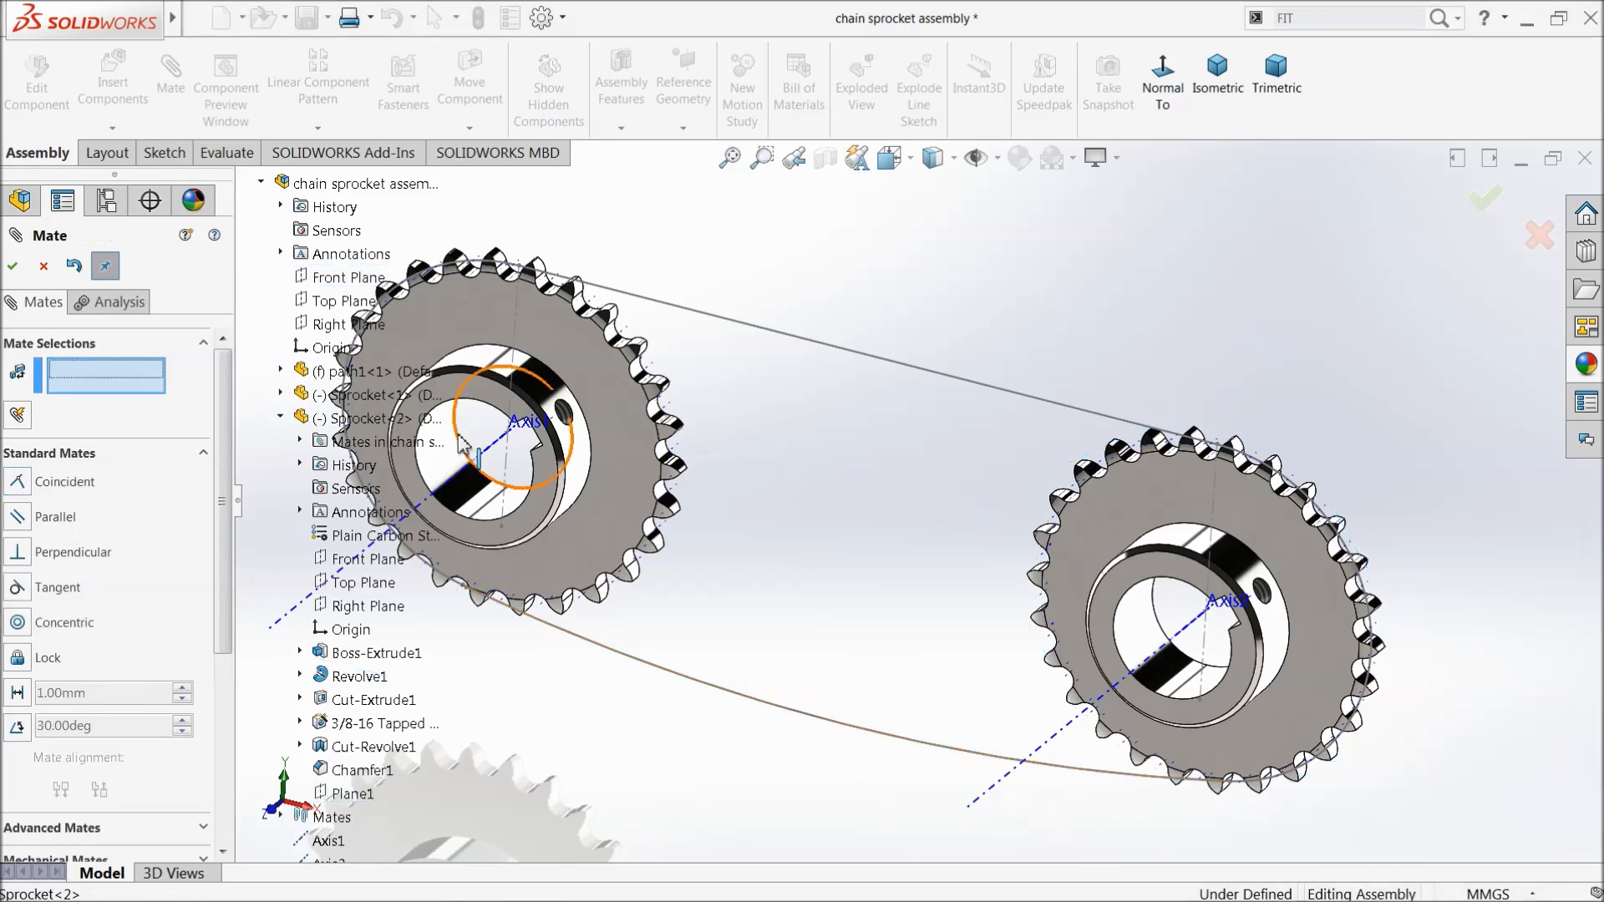
{"action": "left_click", "coordinate": [13, 268]}
{"action": "scroll", "coordinate": [434, 448], "scroll_direction": "up", "scroll_amount": 2}
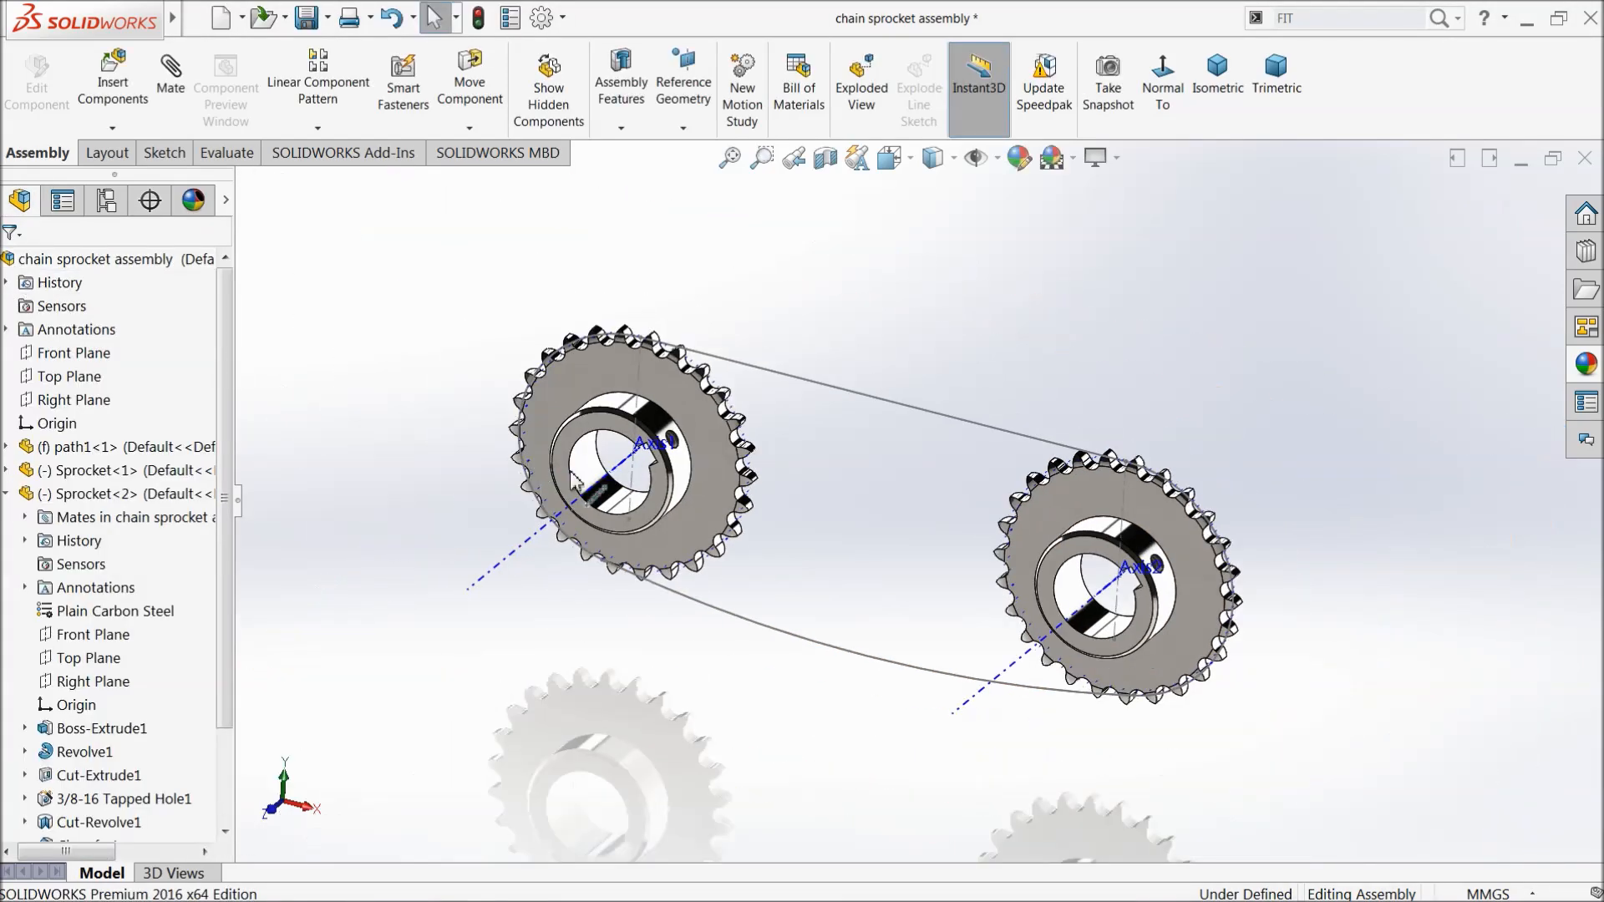
{"action": "middle_click_drag", "start_coordinate": [604, 464], "coordinate": [558, 472]}
{"action": "scroll", "coordinate": [1057, 602], "scroll_direction": "down", "scroll_amount": 3}
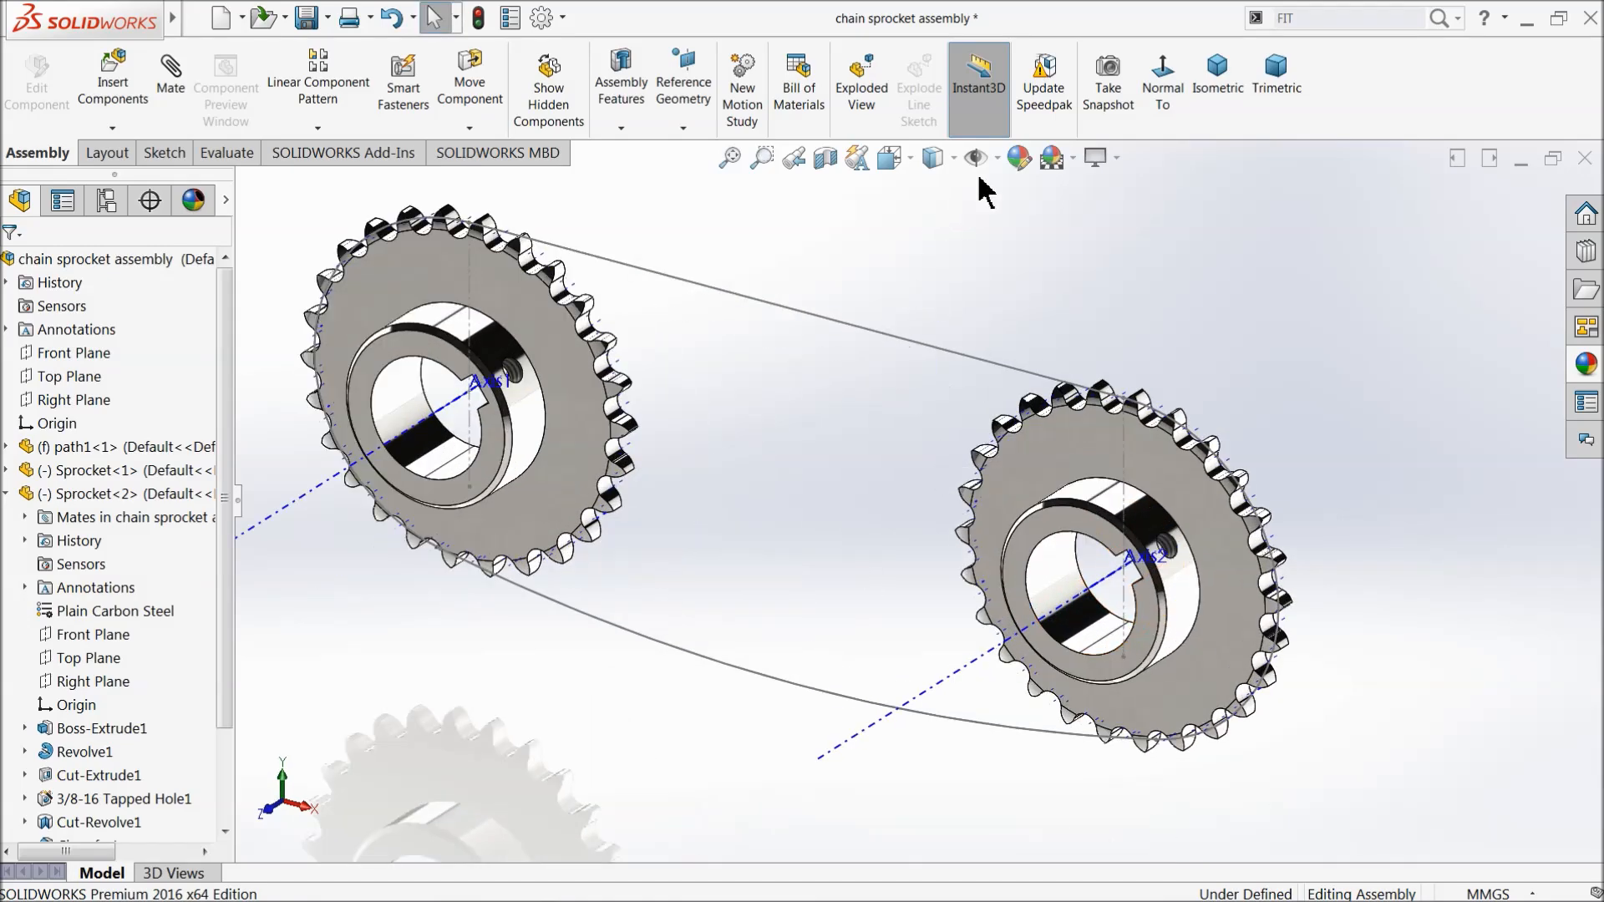
Hide the reference and temporary axes, and hide the path1 chain path sketch running around the sprockets
{"action": "left_click", "coordinate": [998, 159]}
{"action": "left_click", "coordinate": [1013, 227]}
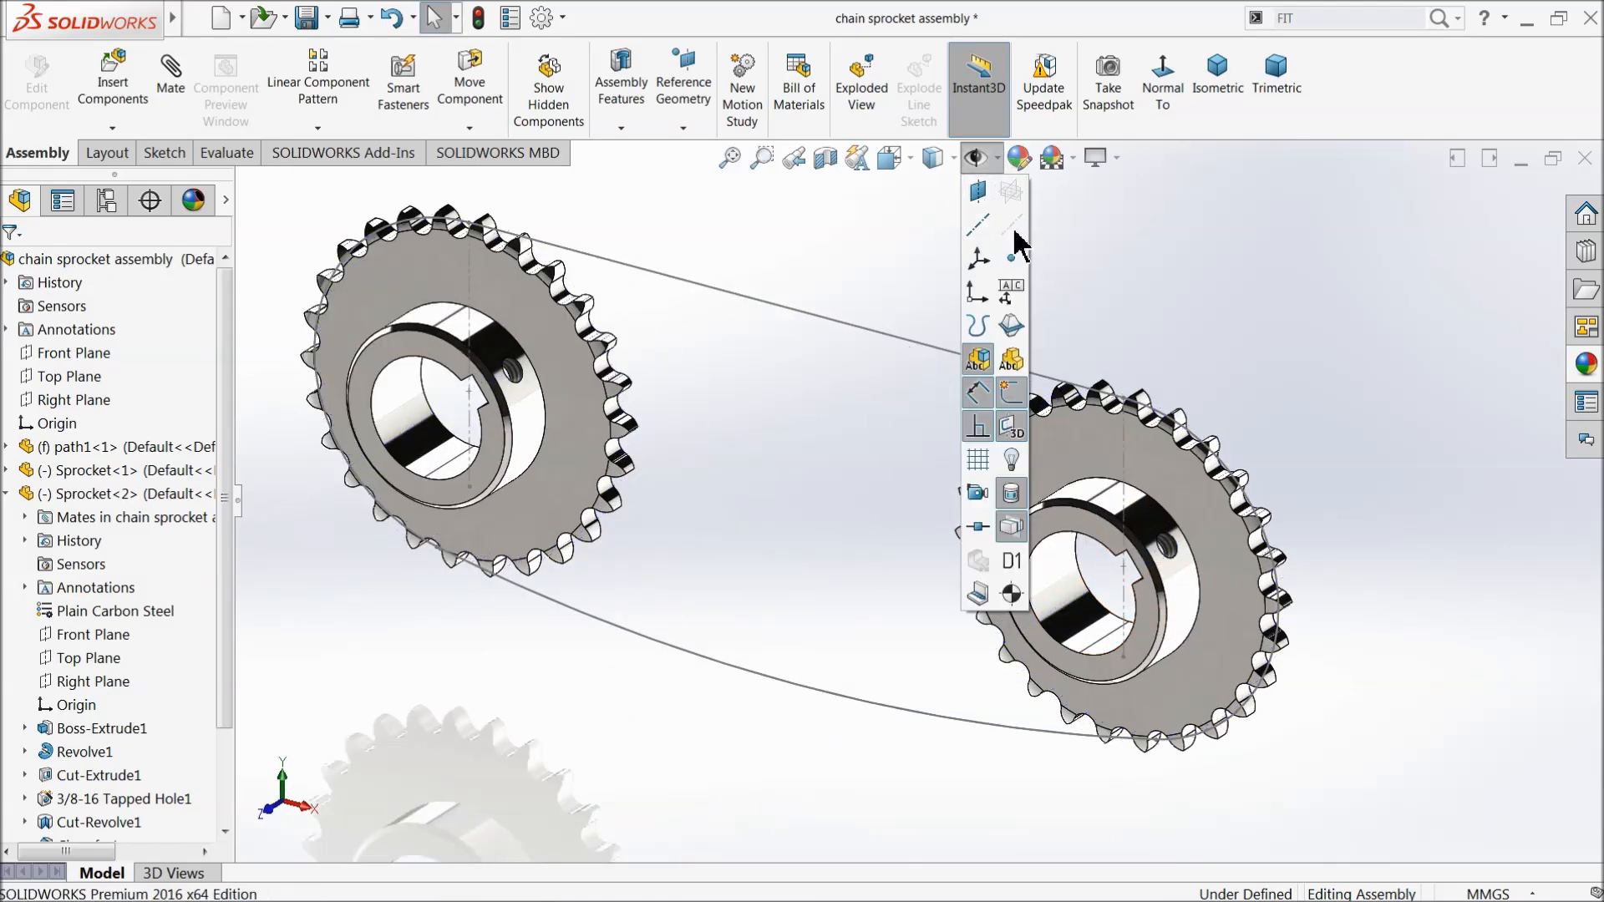
{"action": "middle_click_drag", "start_coordinate": [800, 463], "coordinate": [808, 454]}
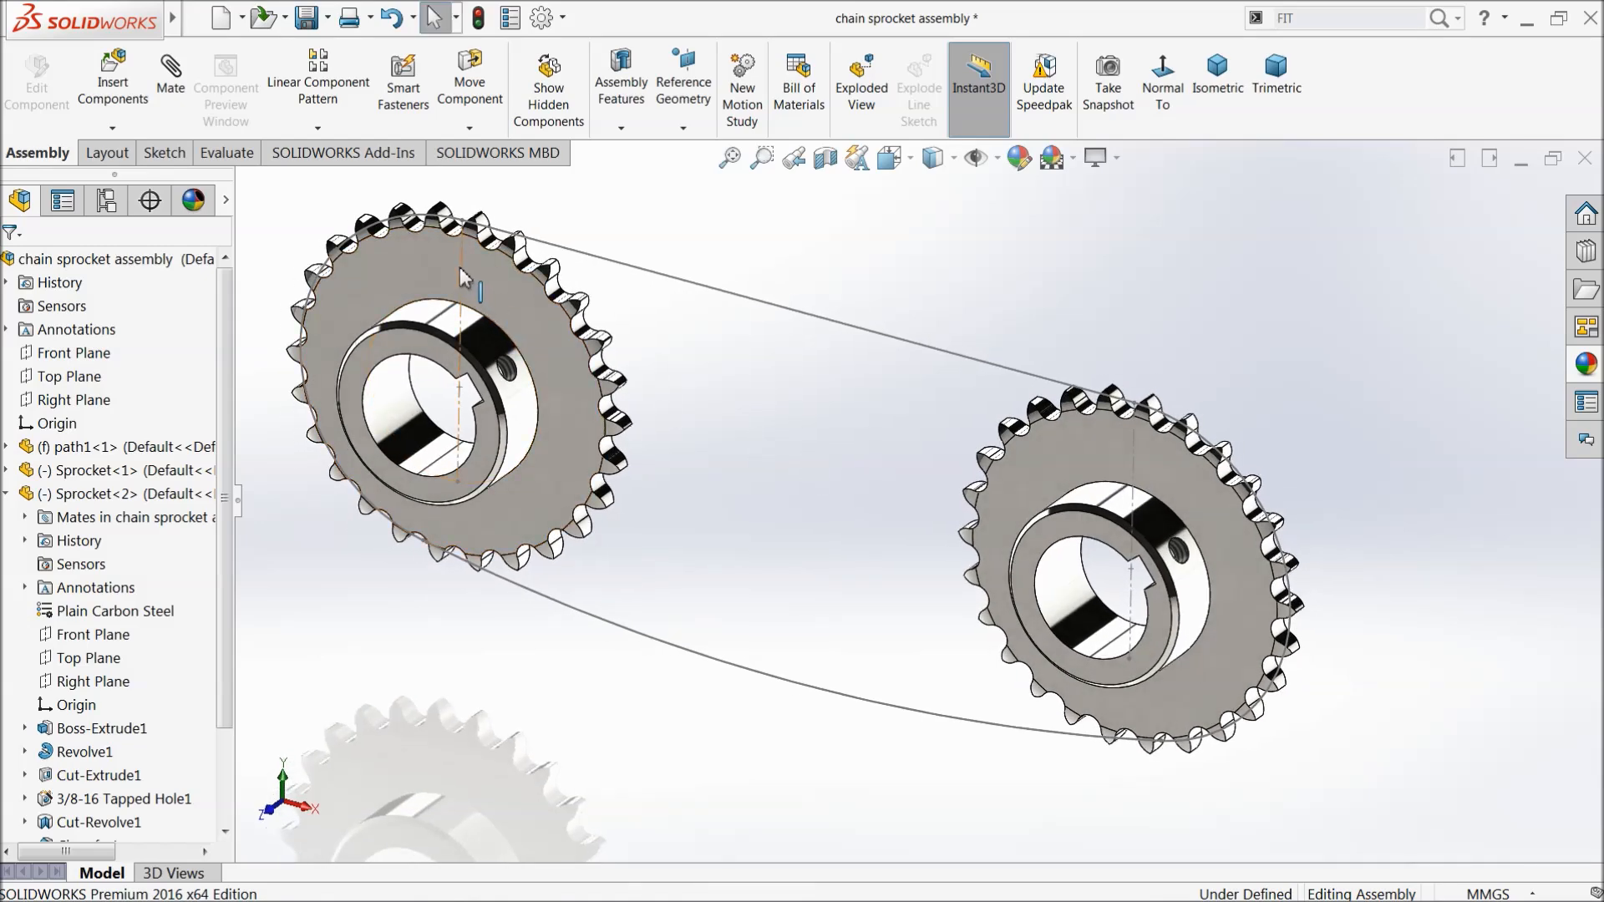
{"action": "left_click", "coordinate": [525, 236]}
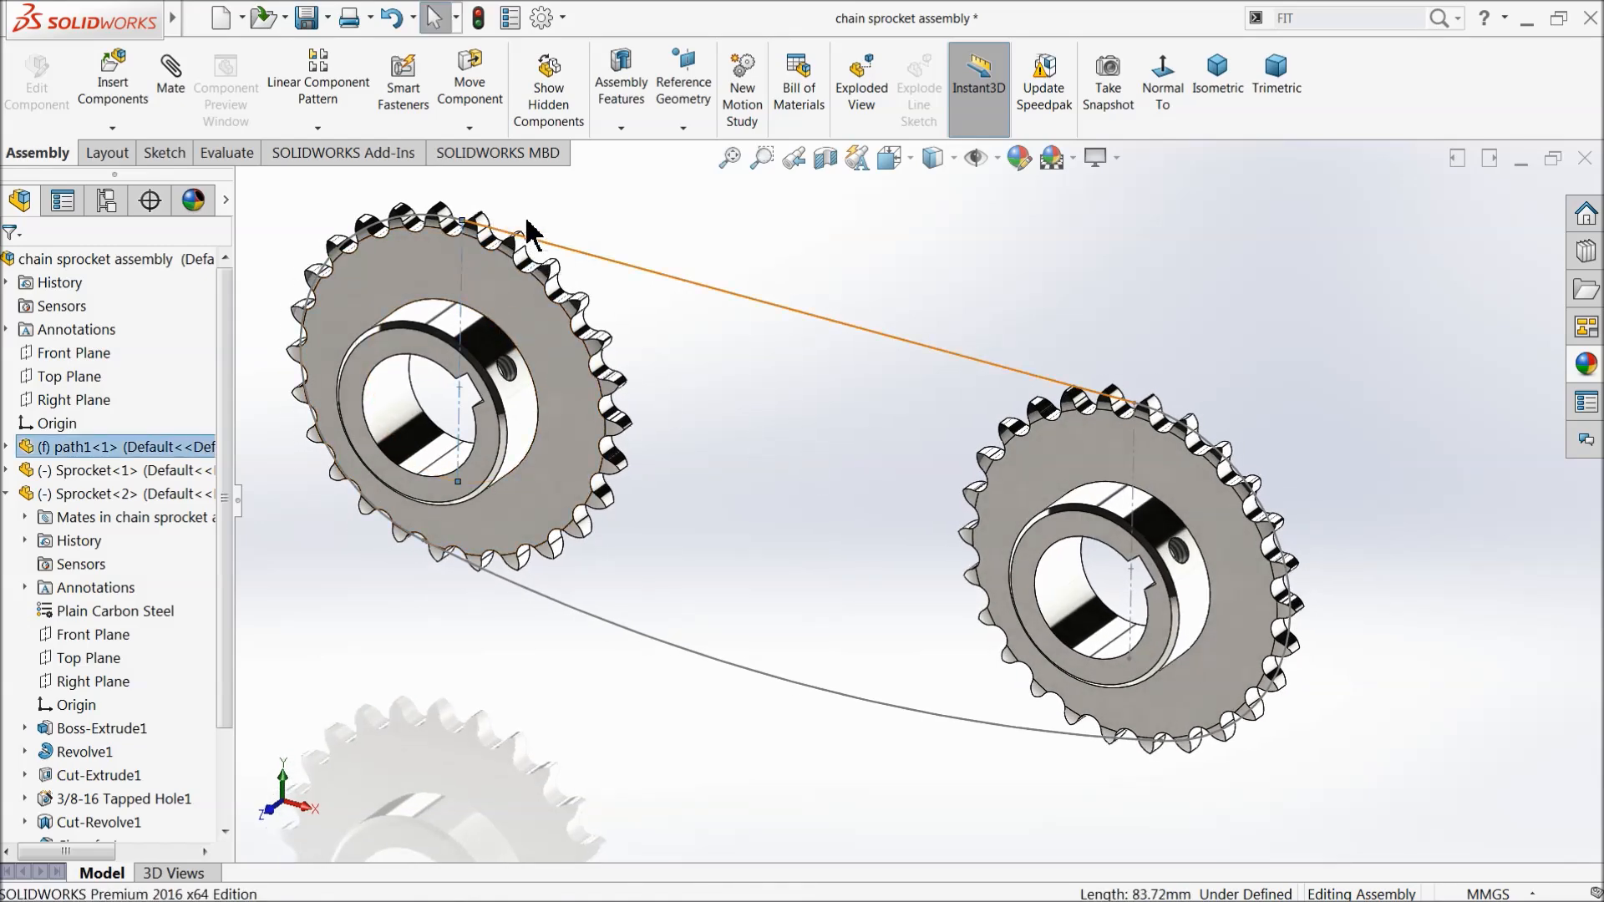
{"action": "left_click", "coordinate": [652, 227]}
{"action": "left_click", "coordinate": [677, 278]}
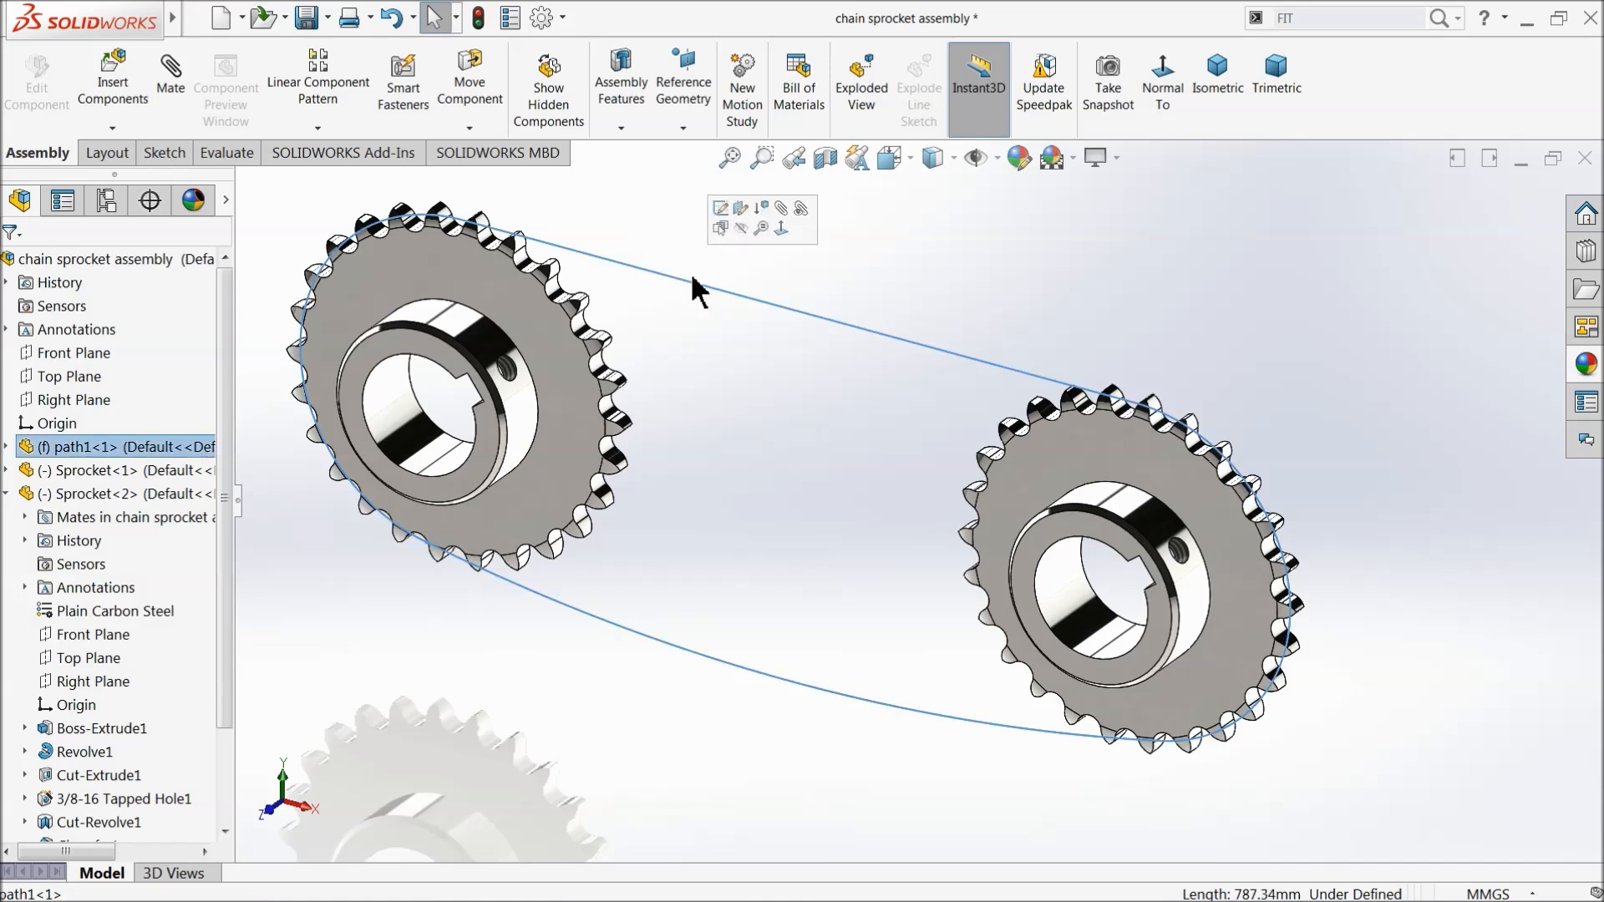
{"action": "left_click", "coordinate": [742, 228]}
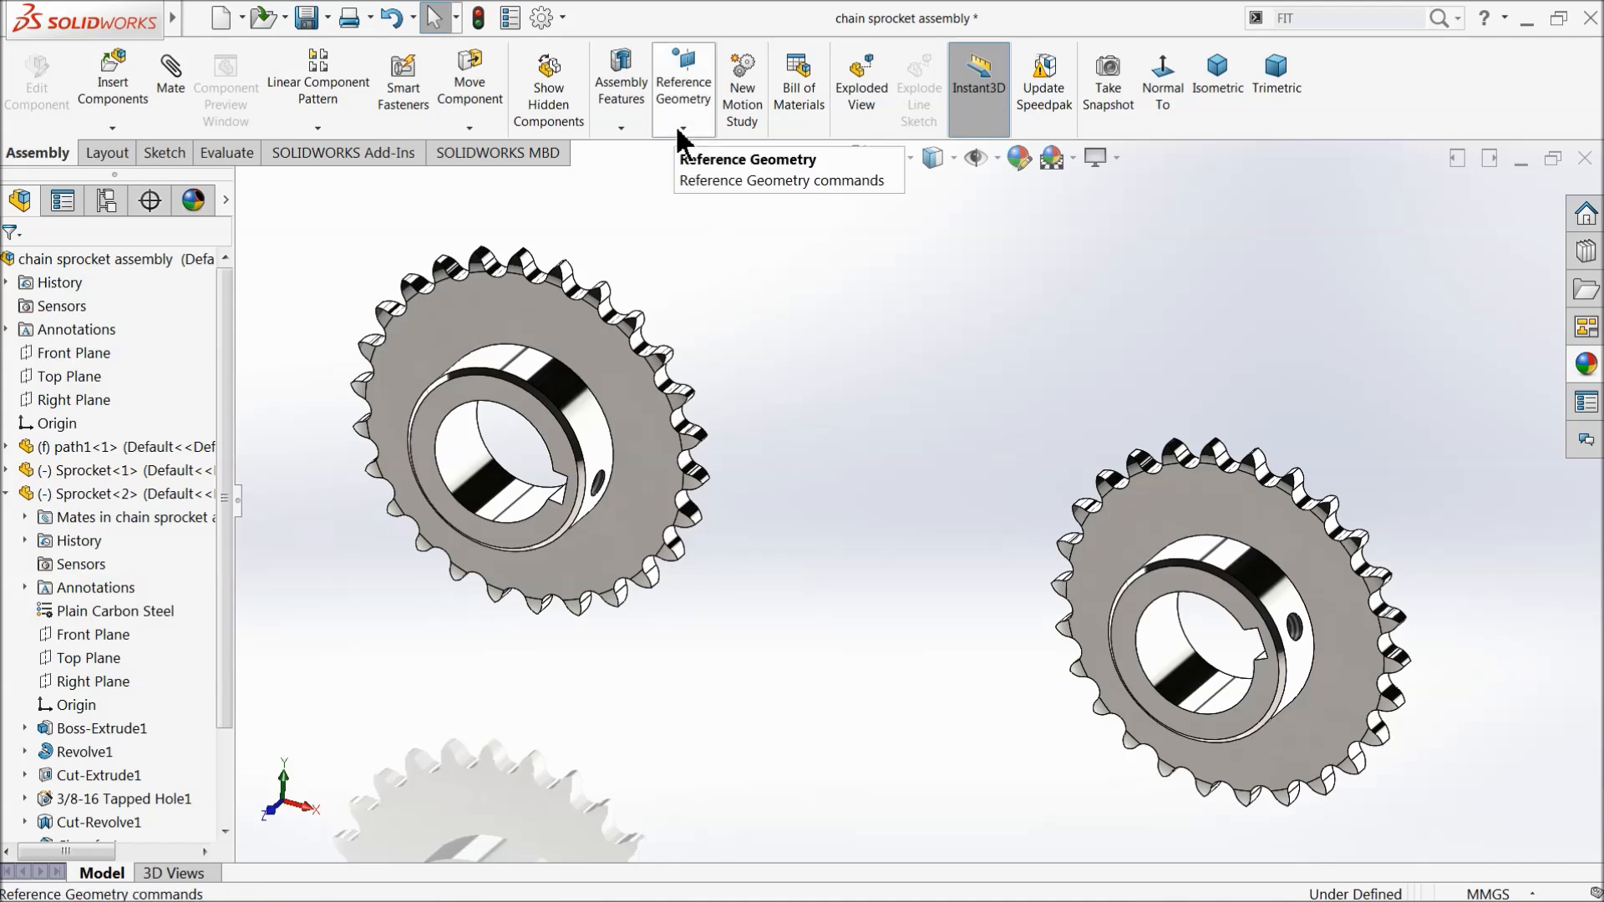
Create a Belt/Chain assembly feature using the circular front-face edges of both sprockets as belt members
{"action": "left_click", "coordinate": [622, 129]}
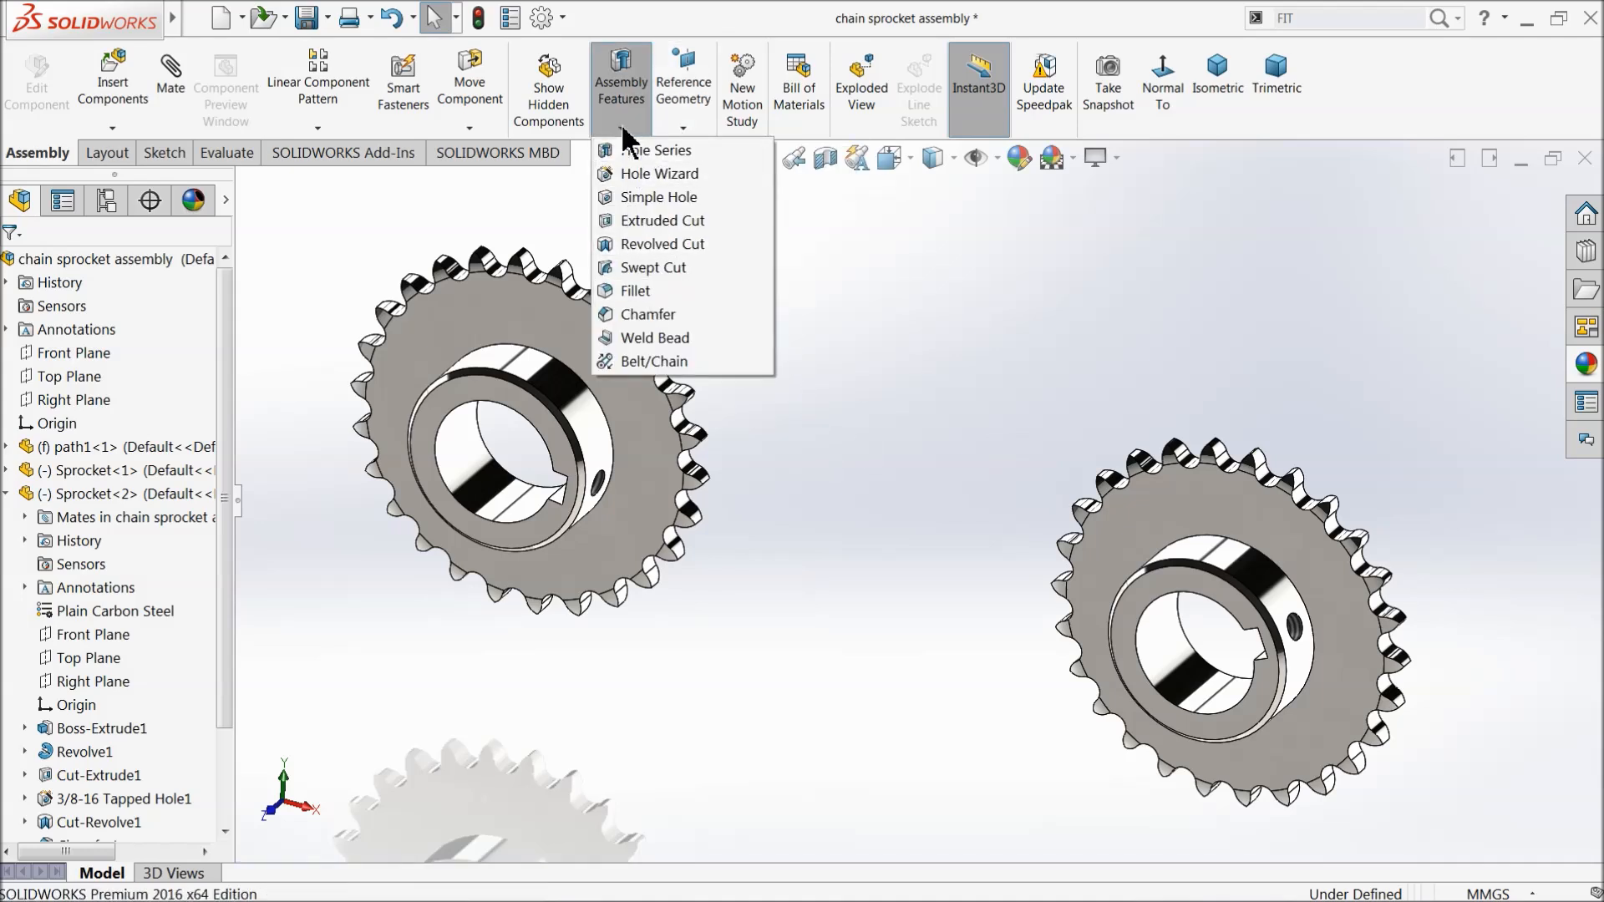
{"action": "left_click", "coordinate": [639, 361]}
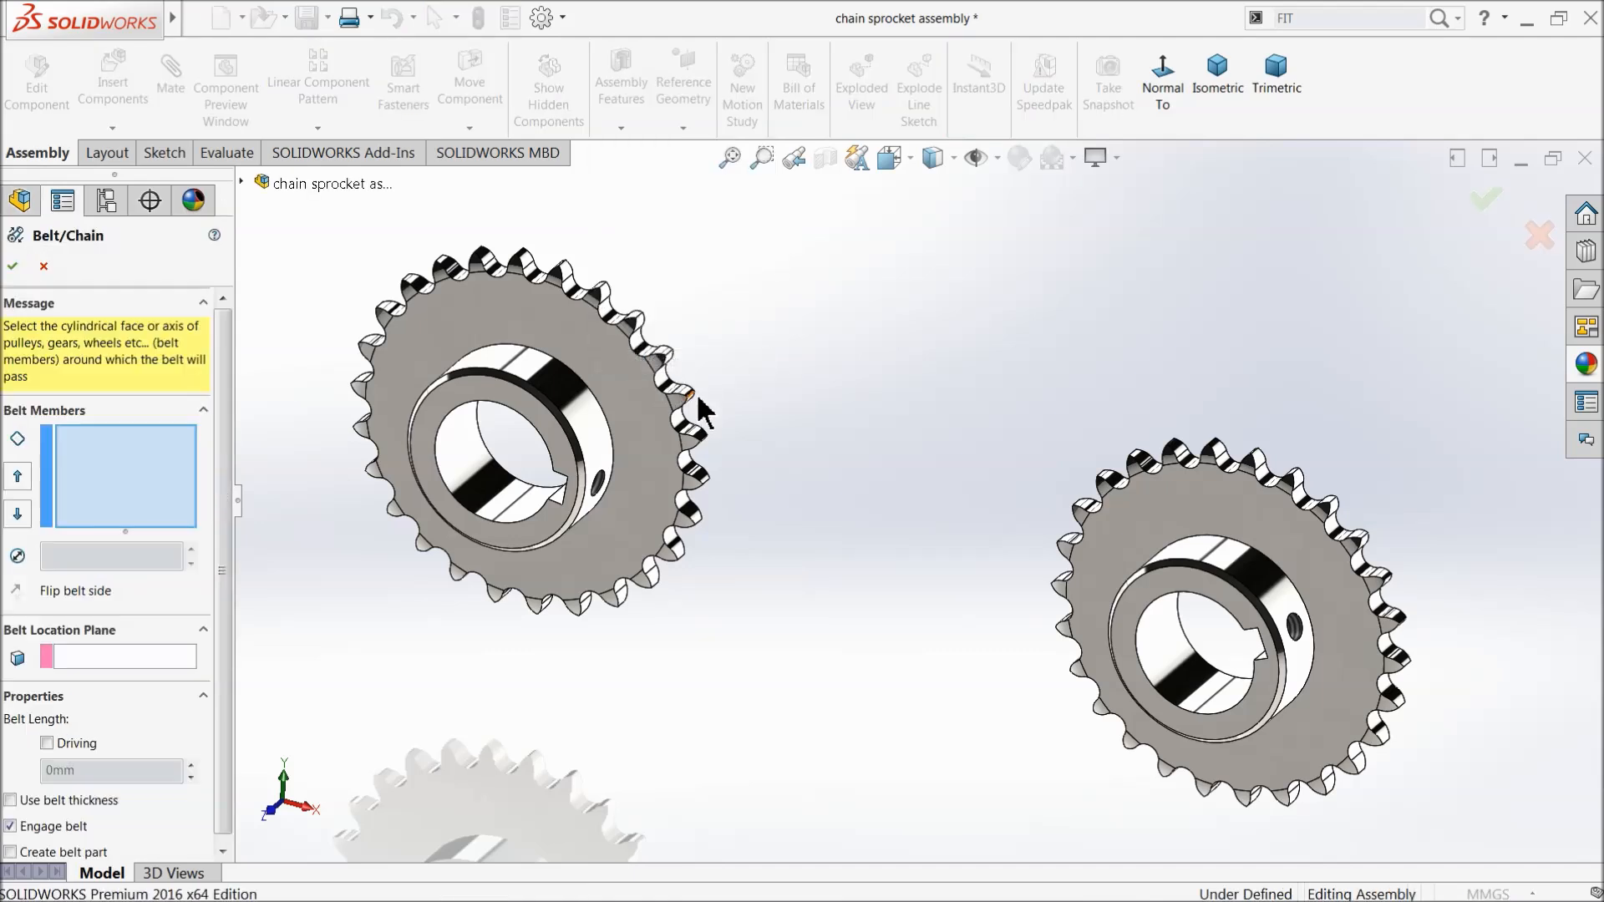
{"action": "left_click", "coordinate": [683, 441]}
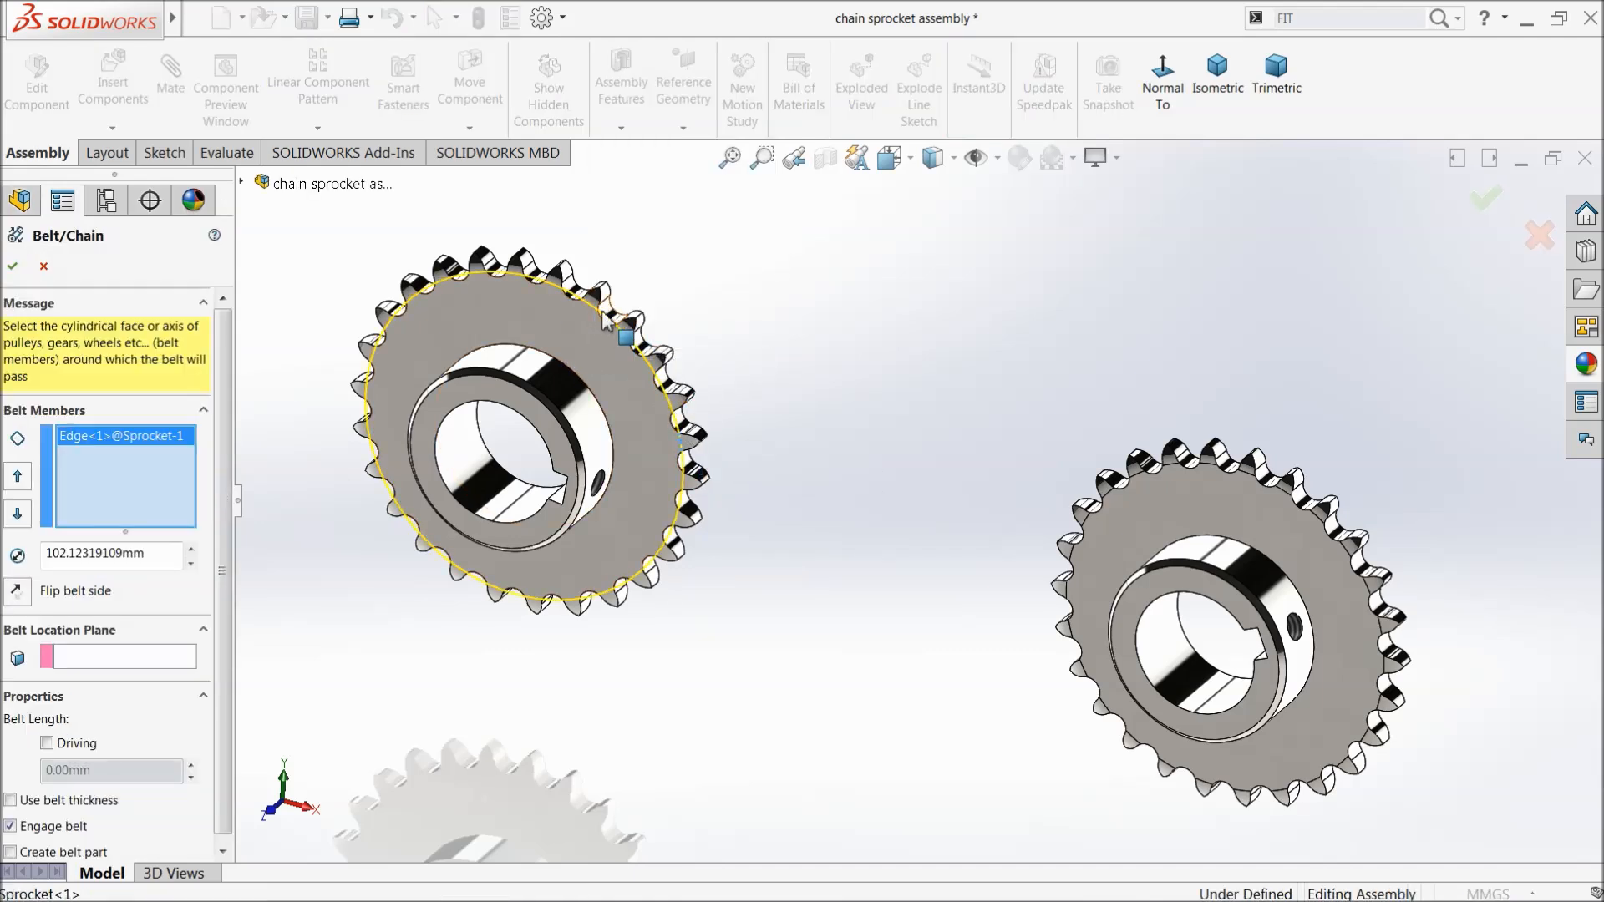
{"action": "left_click", "coordinate": [1087, 517]}
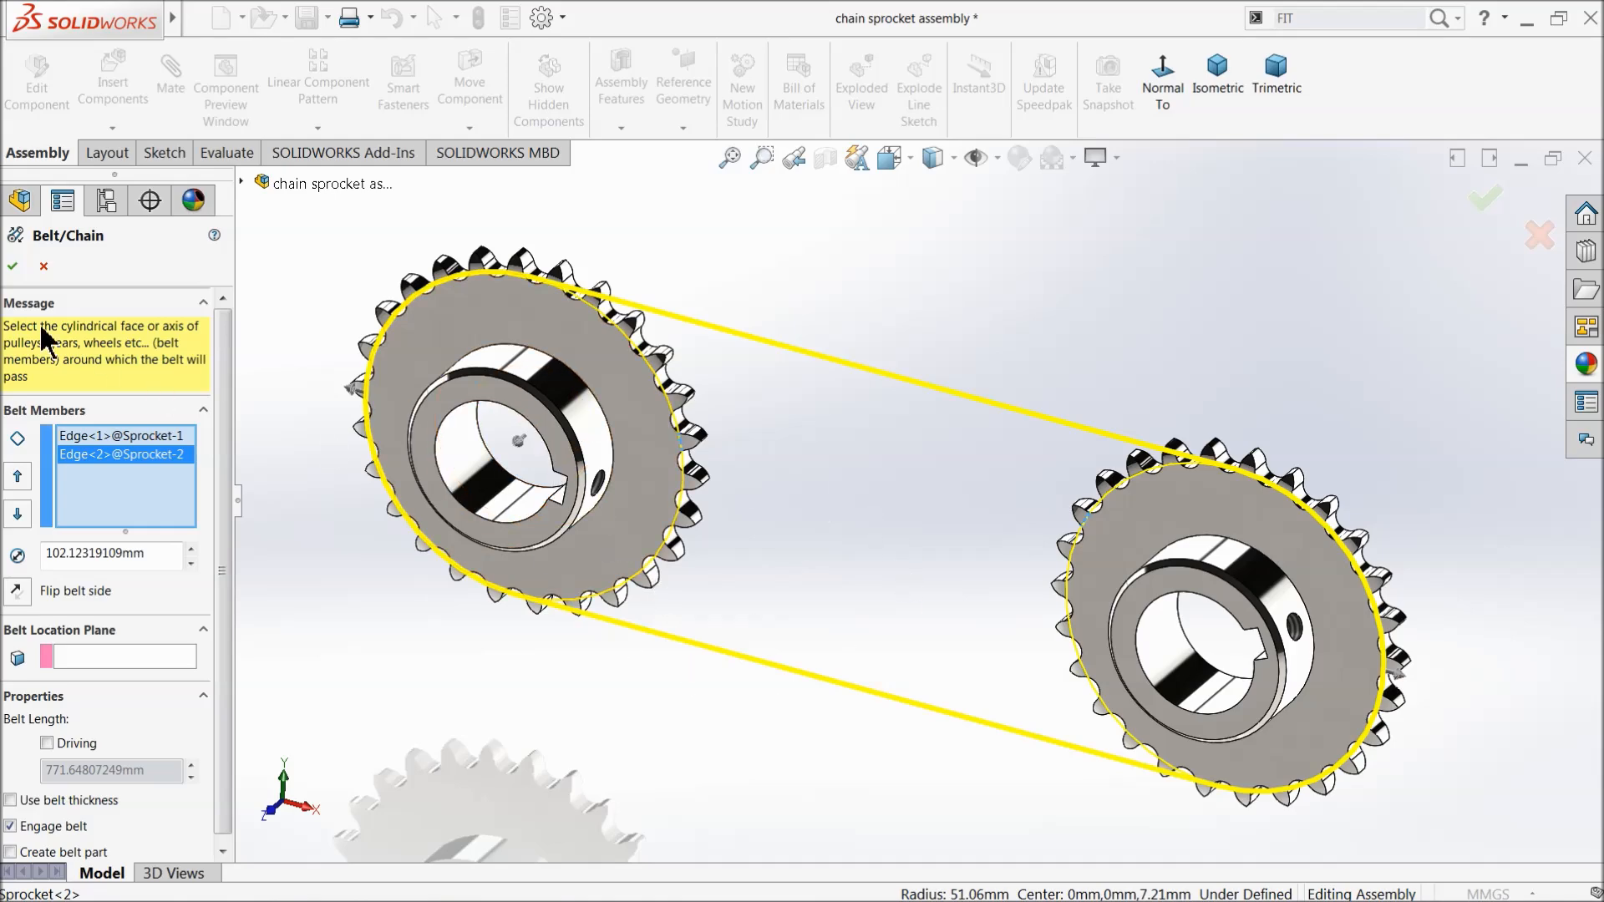
{"action": "left_click", "coordinate": [12, 266]}
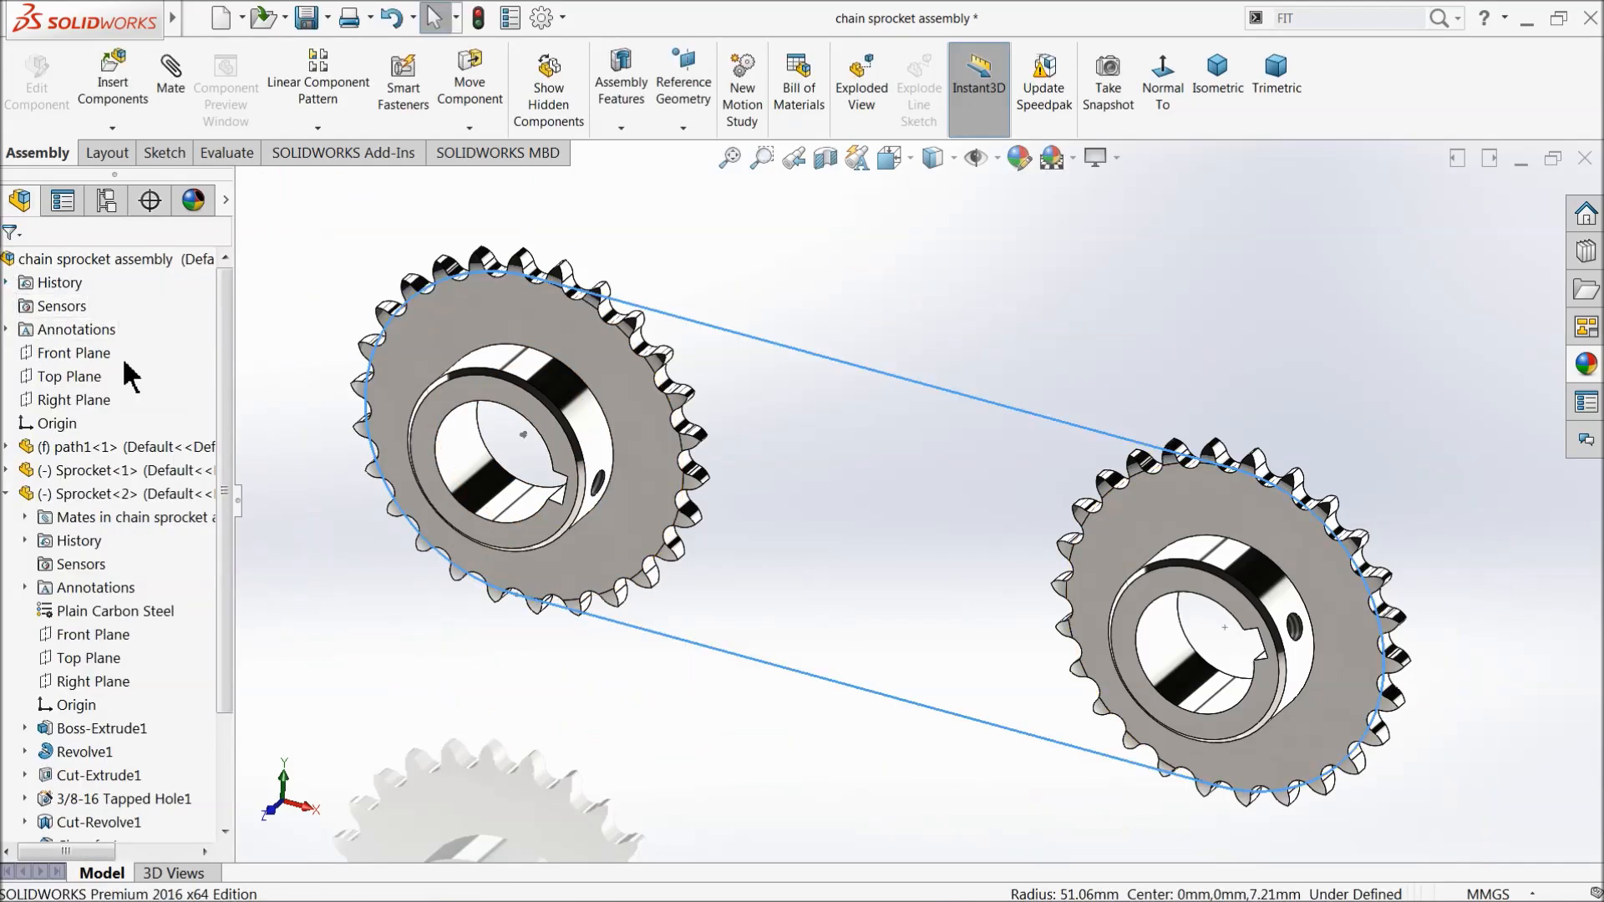
Rotate the first sprocket manually to check that the belt drives both sprockets together
{"action": "left_click", "coordinate": [608, 358]}
{"action": "left_click_drag", "start_coordinate": [608, 358], "coordinate": [498, 331]}
{"action": "left_click", "coordinate": [352, 233]}
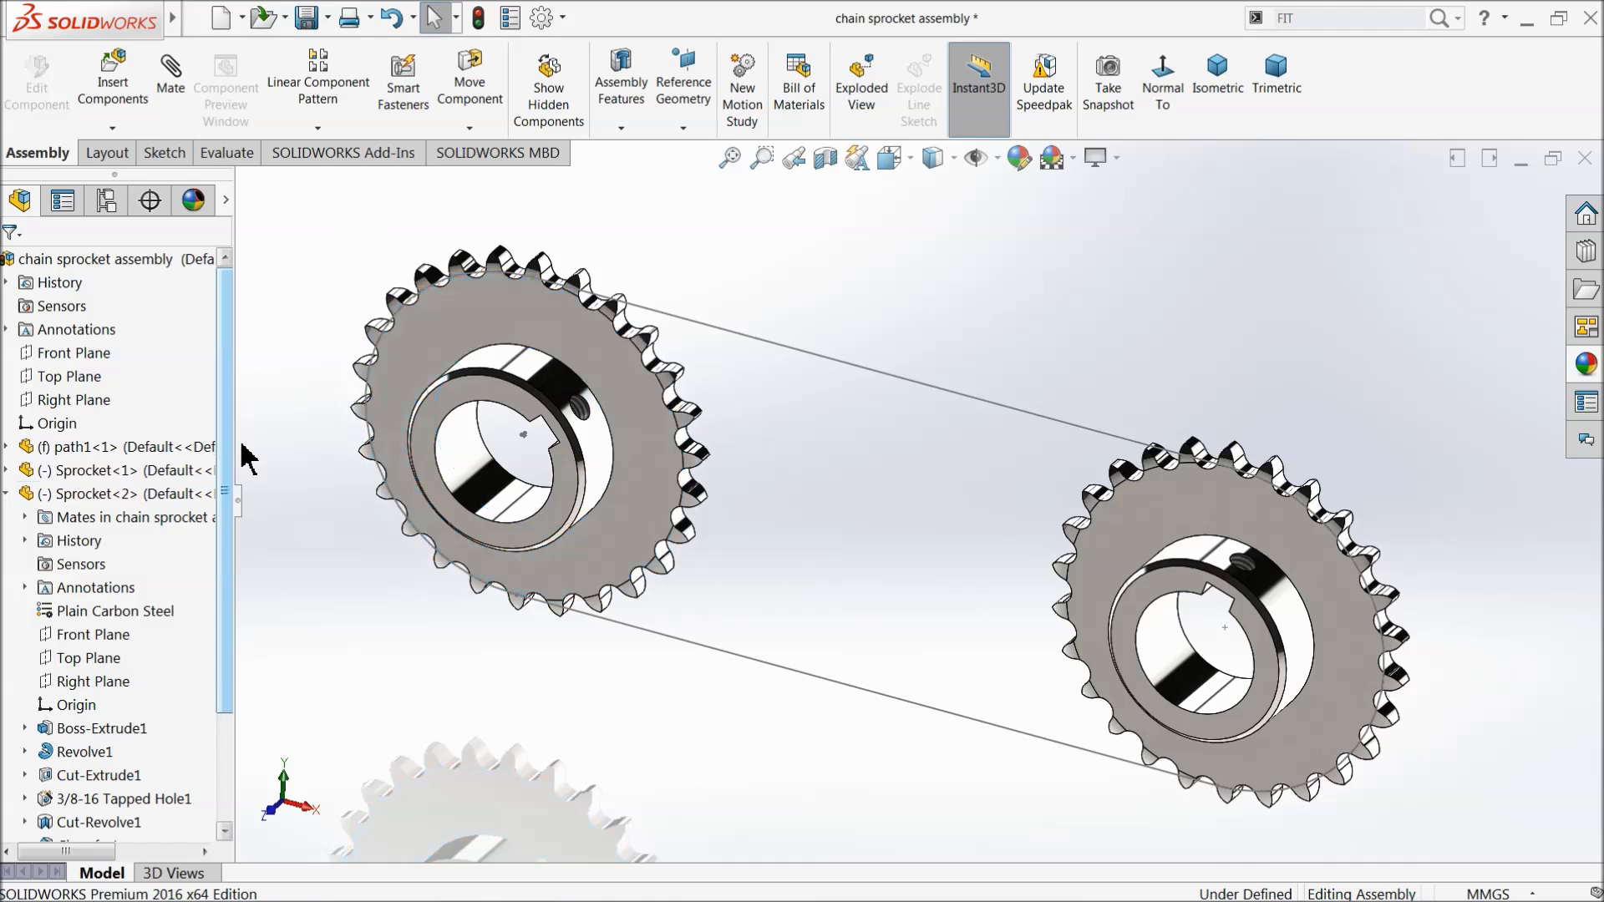
Show path1's Sketch2, the sagging chain path around the sprockets
{"action": "left_click", "coordinate": [6, 447]}
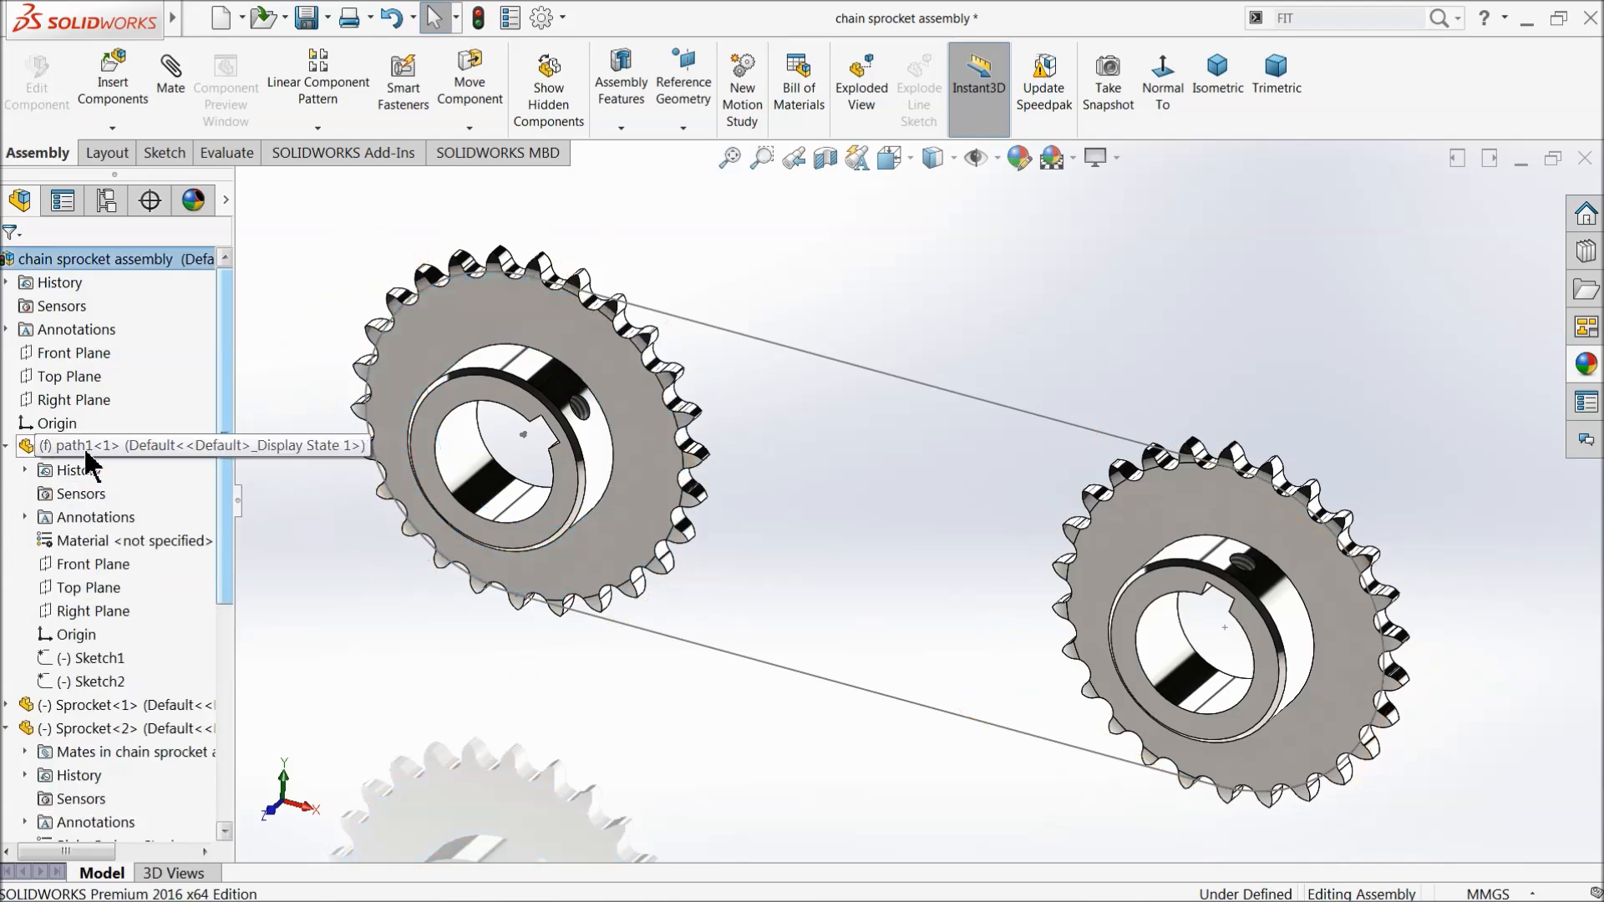
{"action": "left_click", "coordinate": [67, 681]}
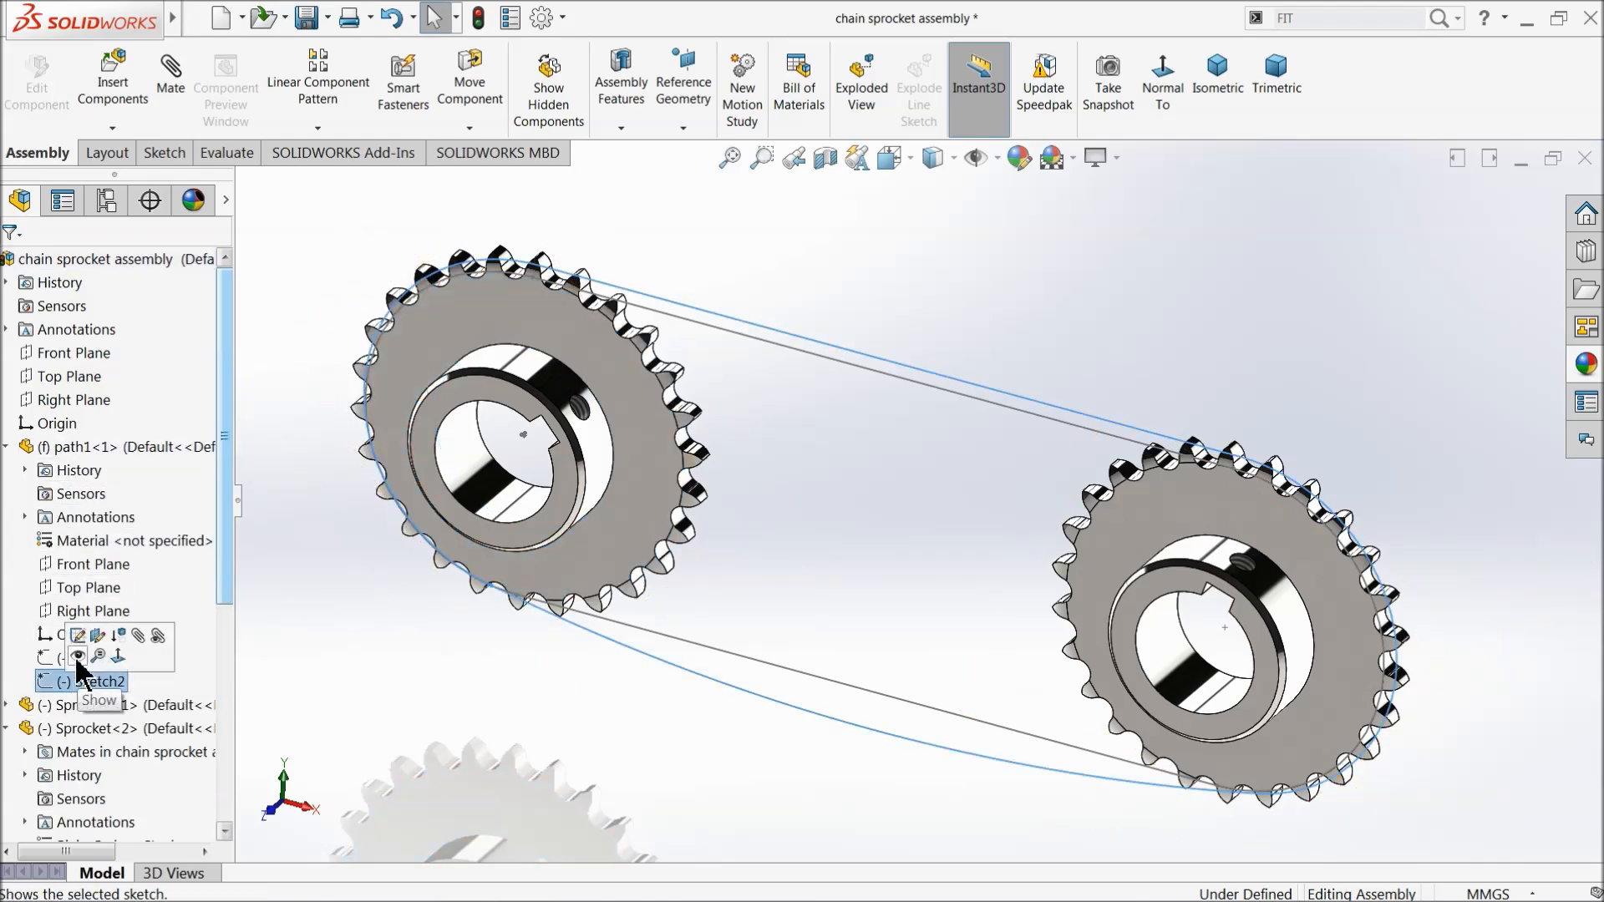
{"action": "left_click", "coordinate": [88, 654]}
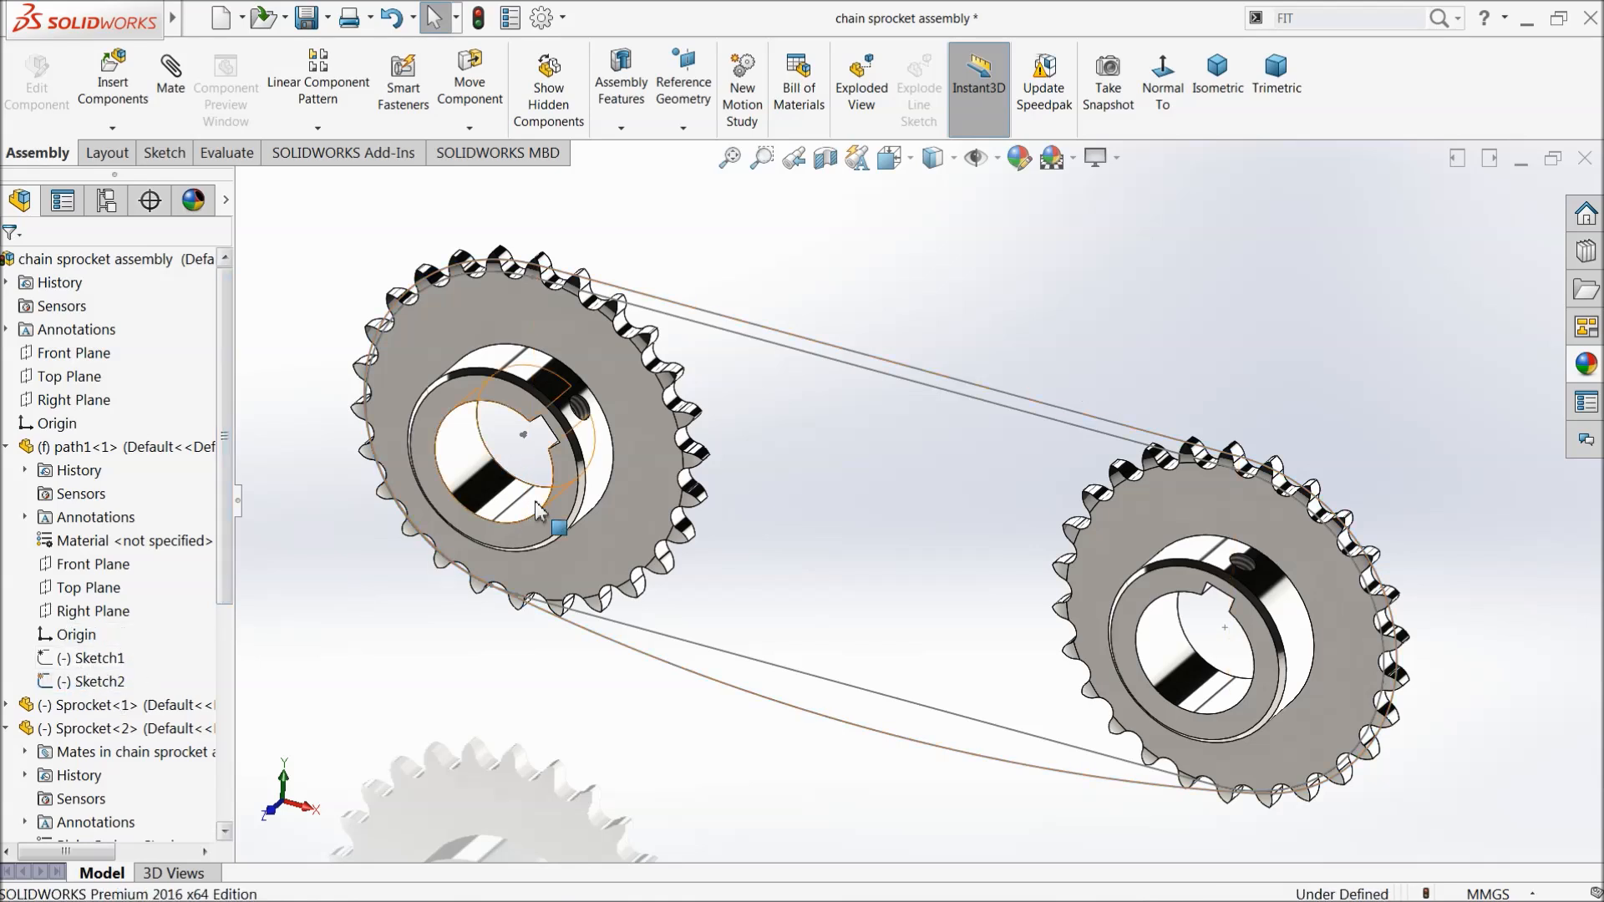
Hide the belt feature's straight-sided sketch so only the path1 curve remains shown, and collapse the expanded components
{"action": "left_click", "coordinate": [754, 350]}
{"action": "left_click", "coordinate": [816, 295]}
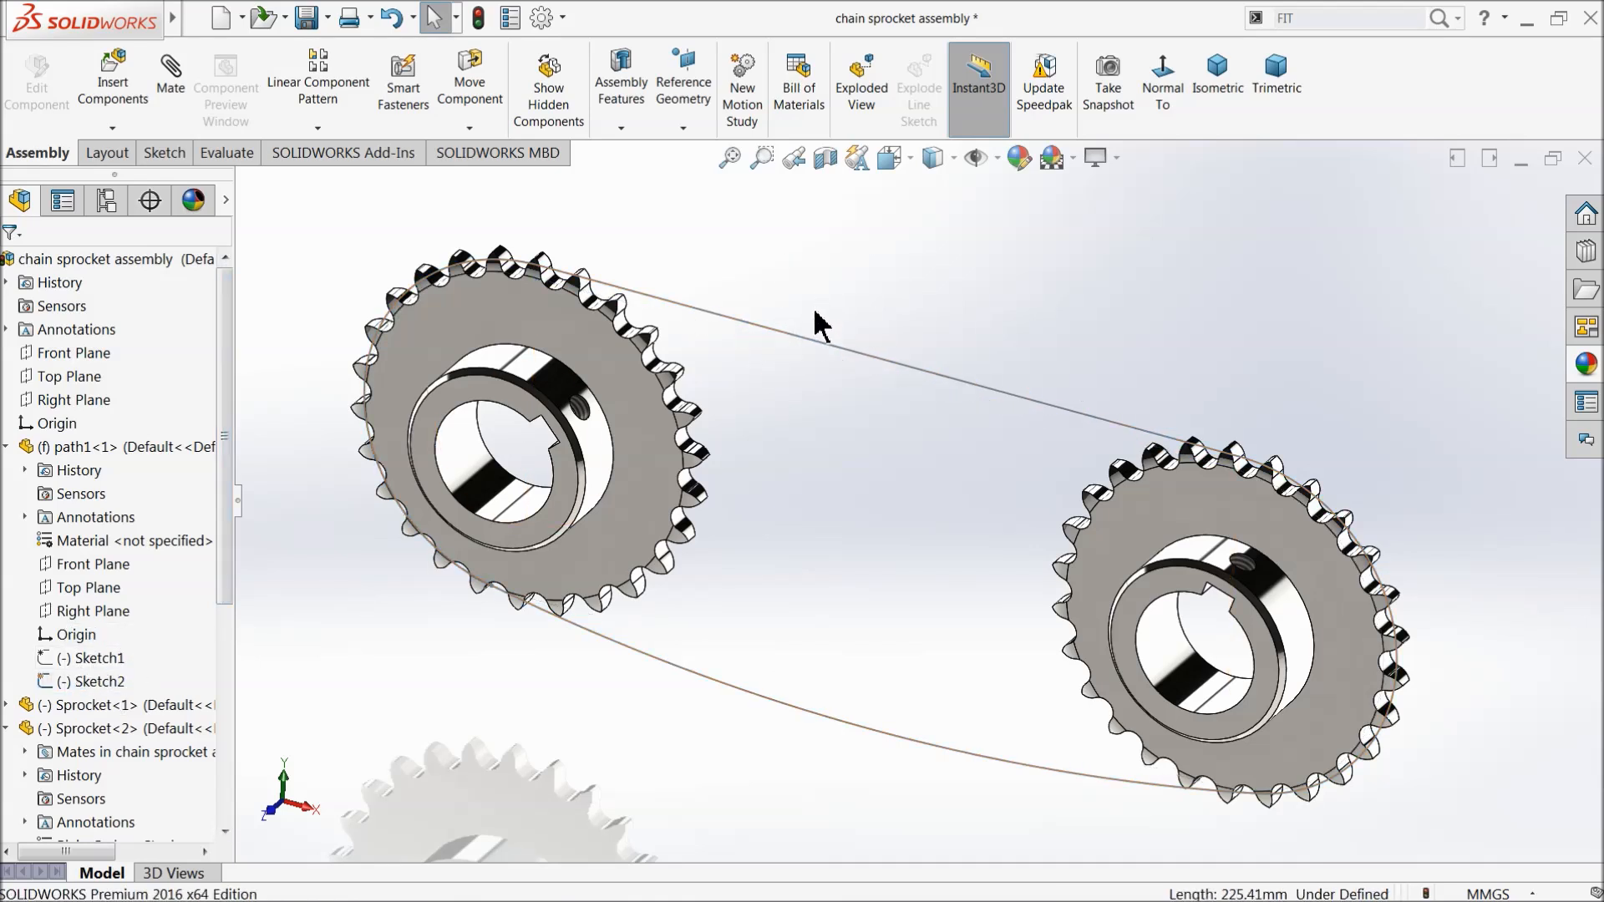
{"action": "left_click", "coordinate": [806, 342]}
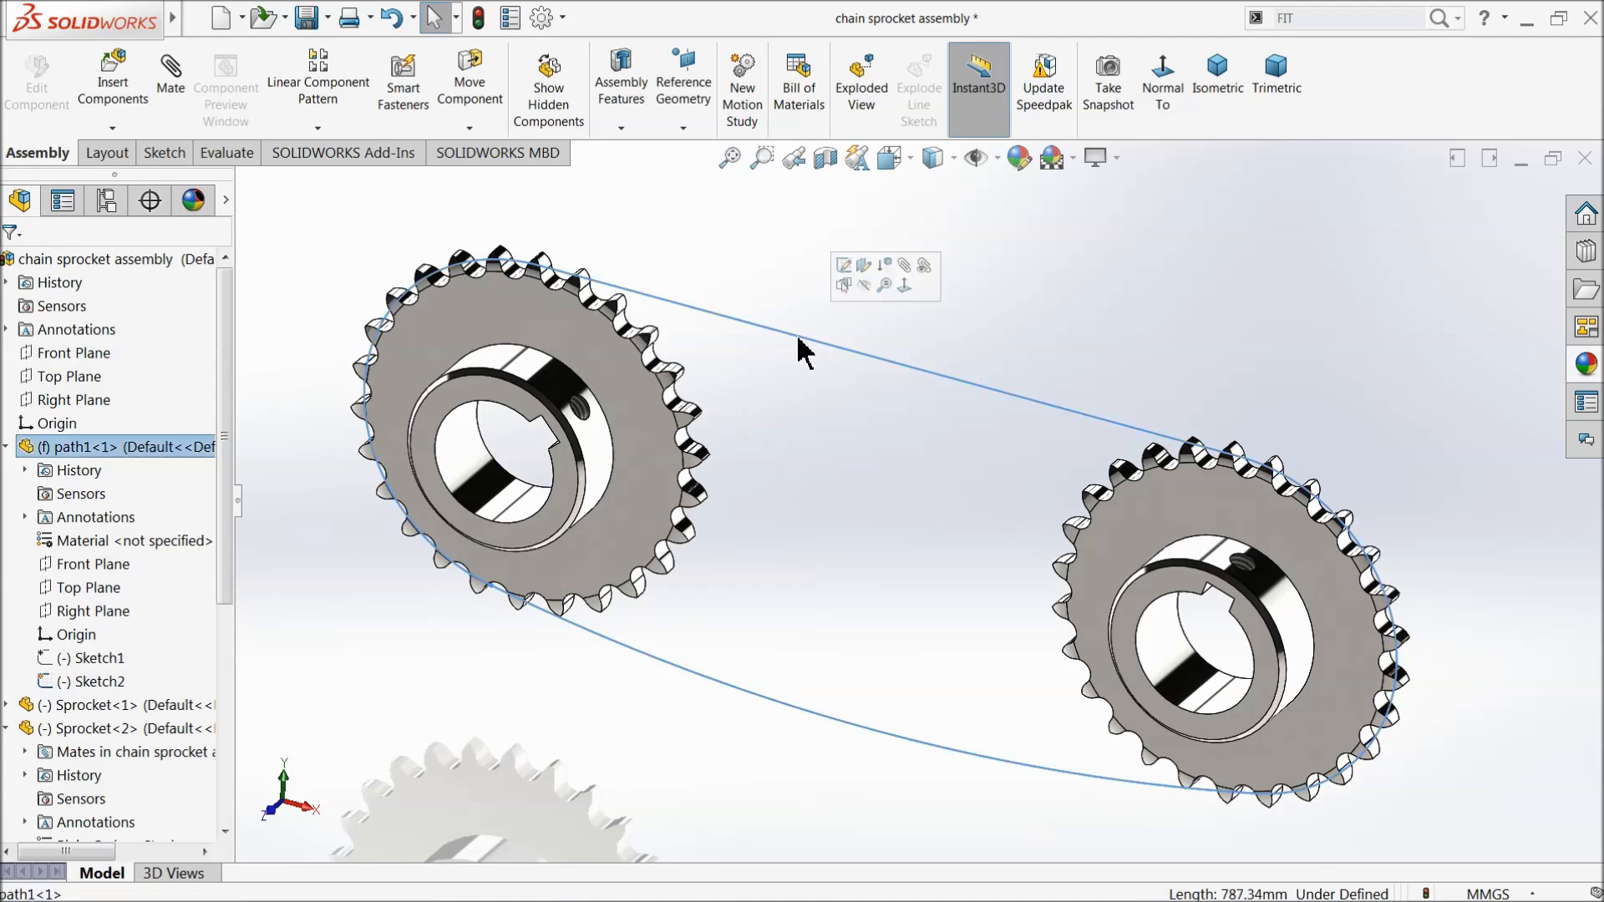
{"action": "left_click", "coordinate": [725, 266]}
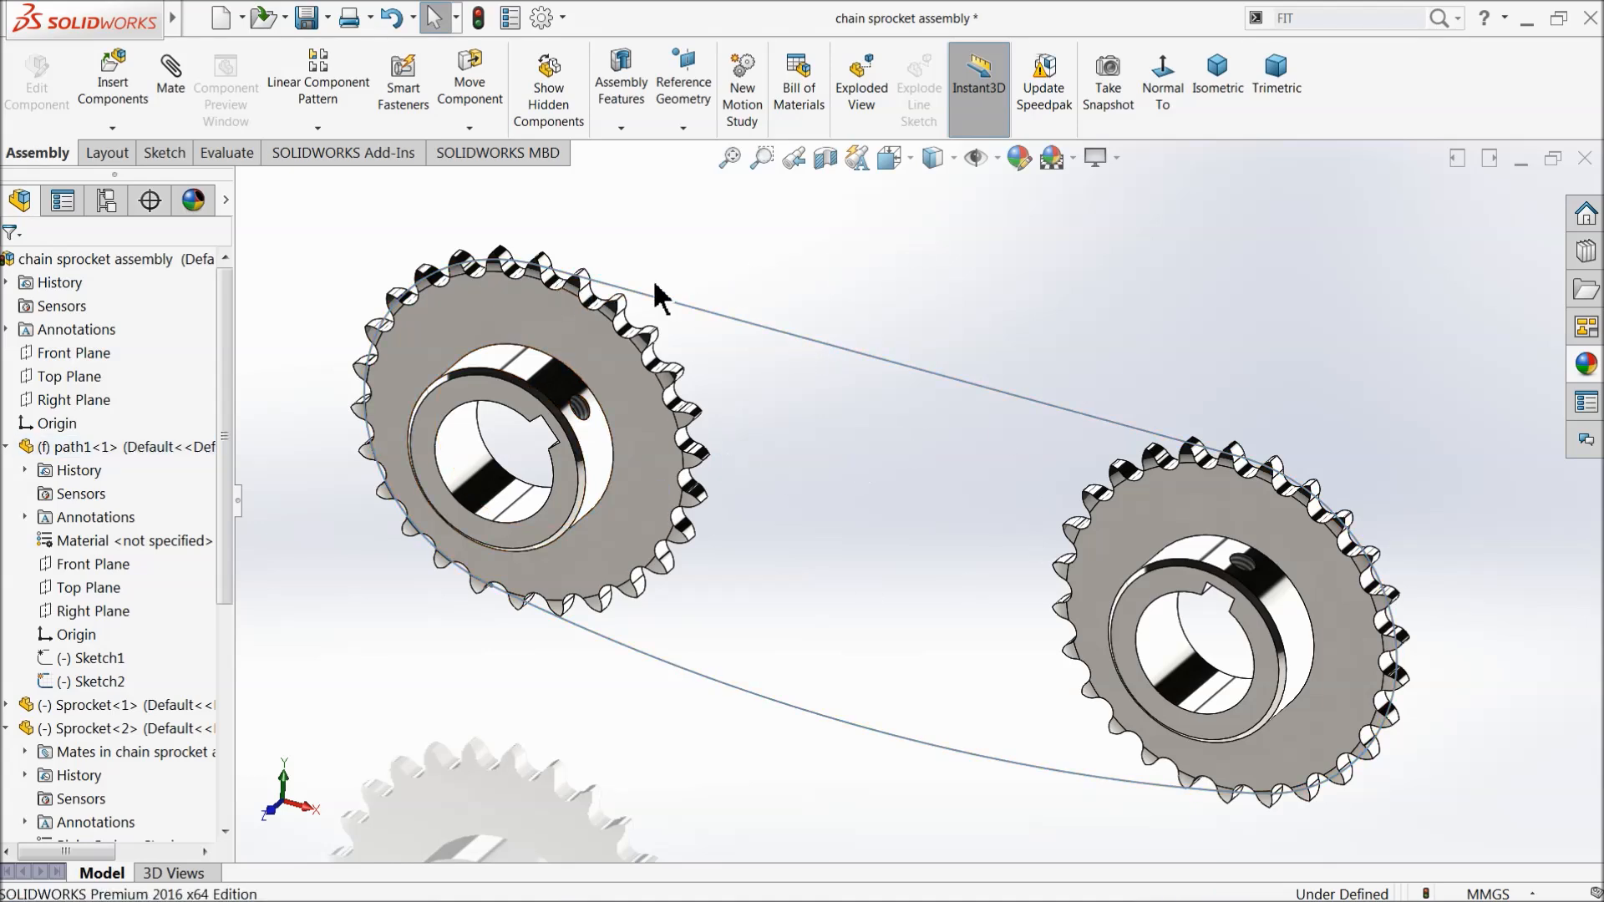
{"action": "left_click", "coordinate": [6, 447]}
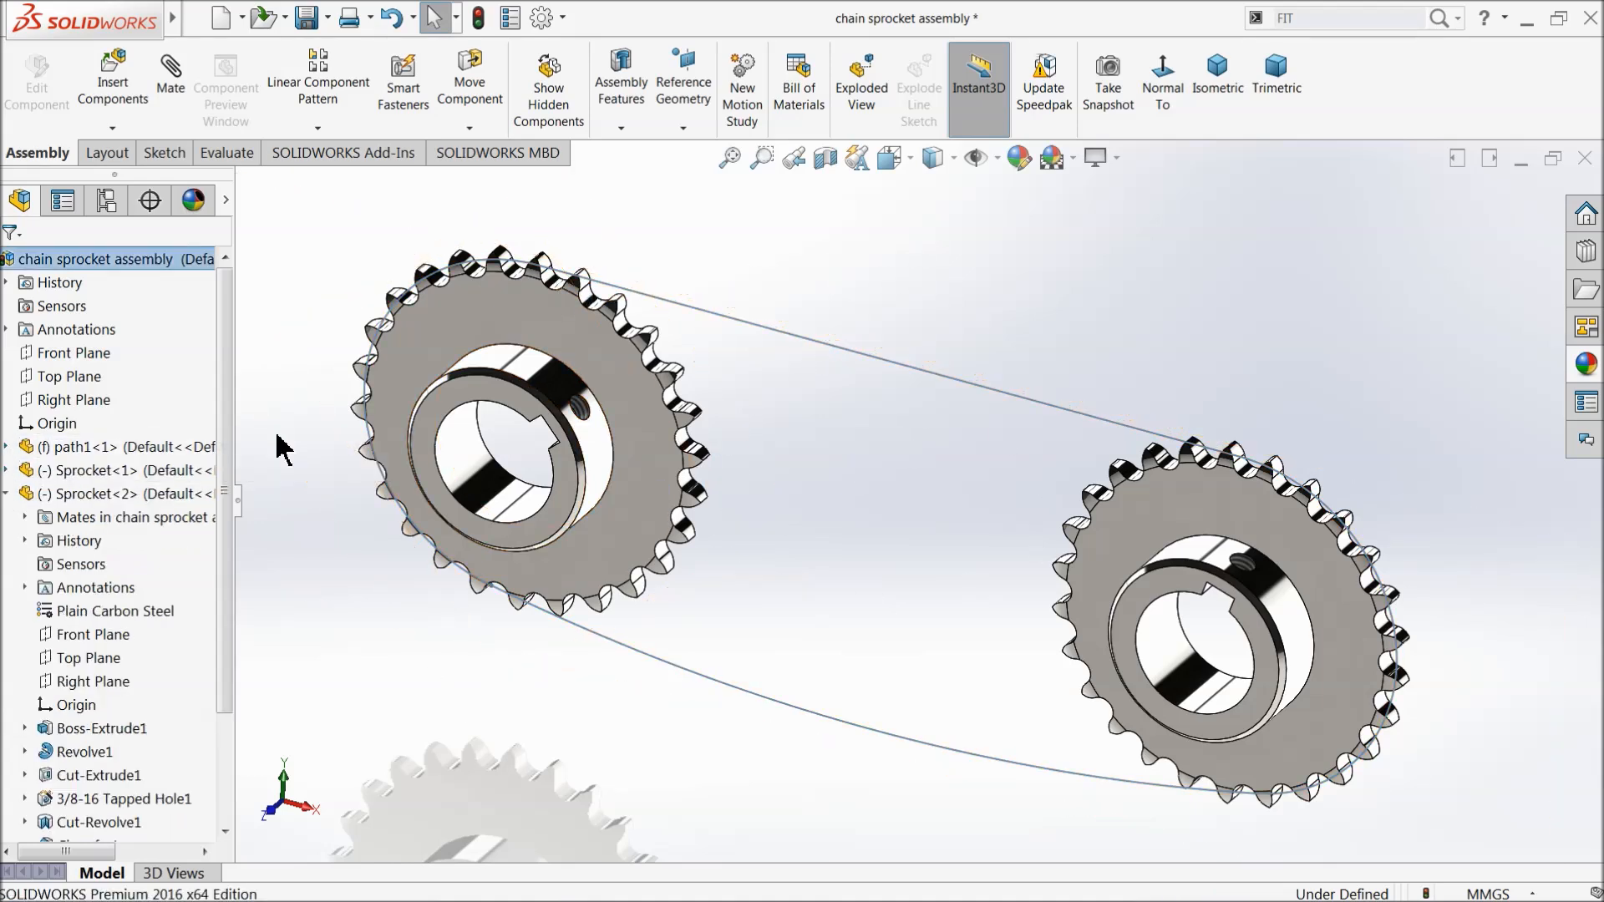
{"action": "left_click", "coordinate": [6, 494]}
Insert the inner chain and outer chain parts, placing them freely side by side above the path's upper run
{"action": "left_click", "coordinate": [112, 78]}
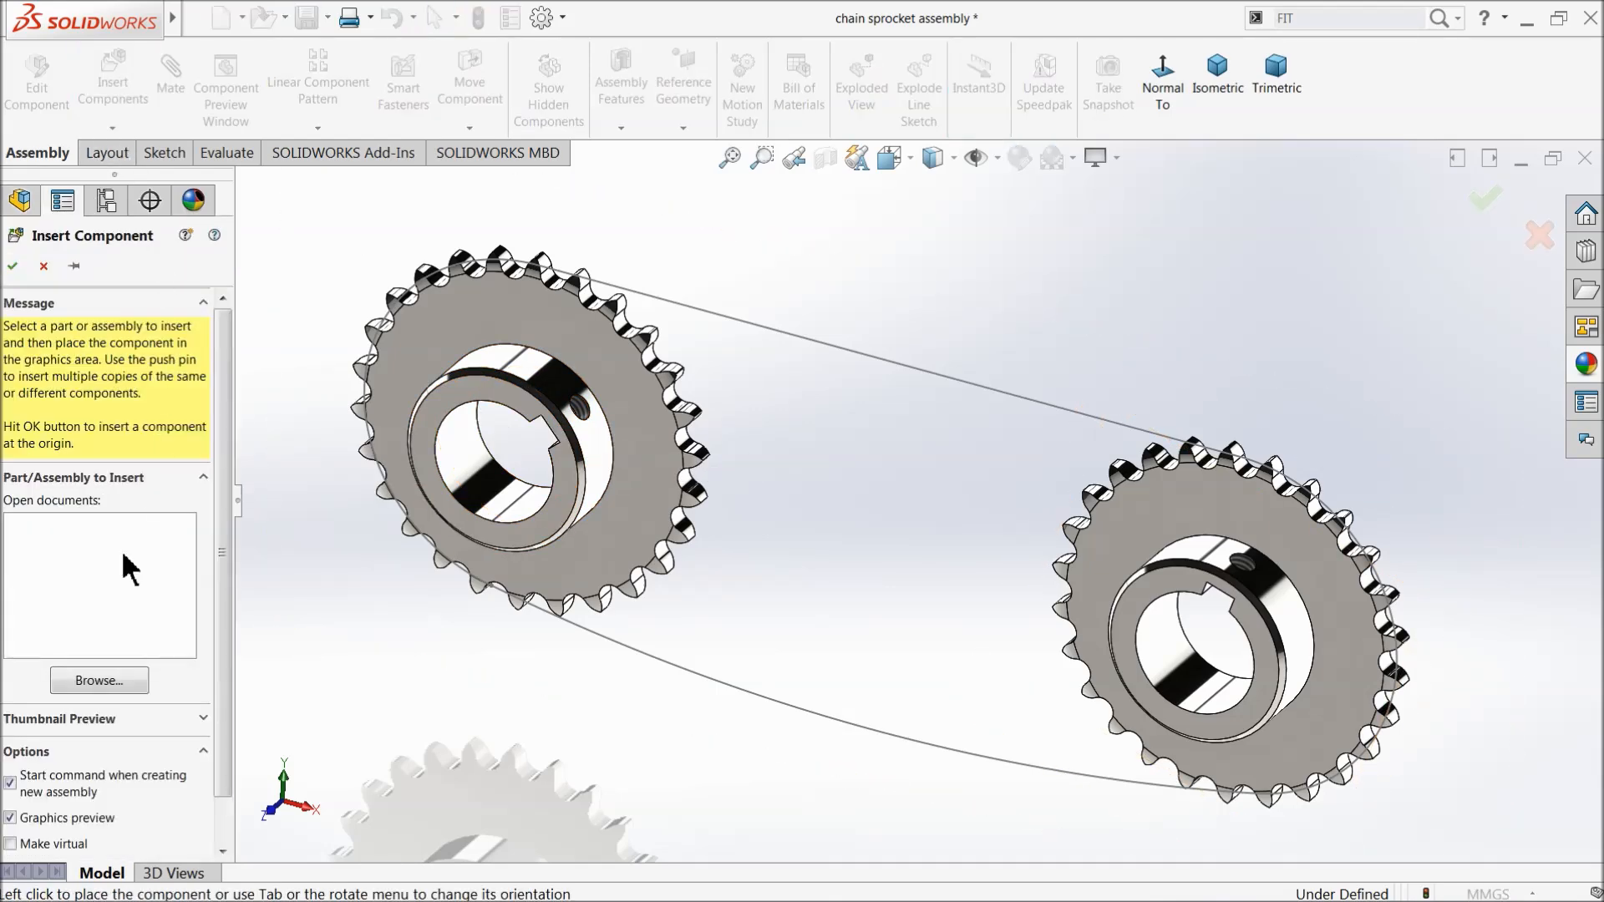
{"action": "left_click", "coordinate": [86, 681]}
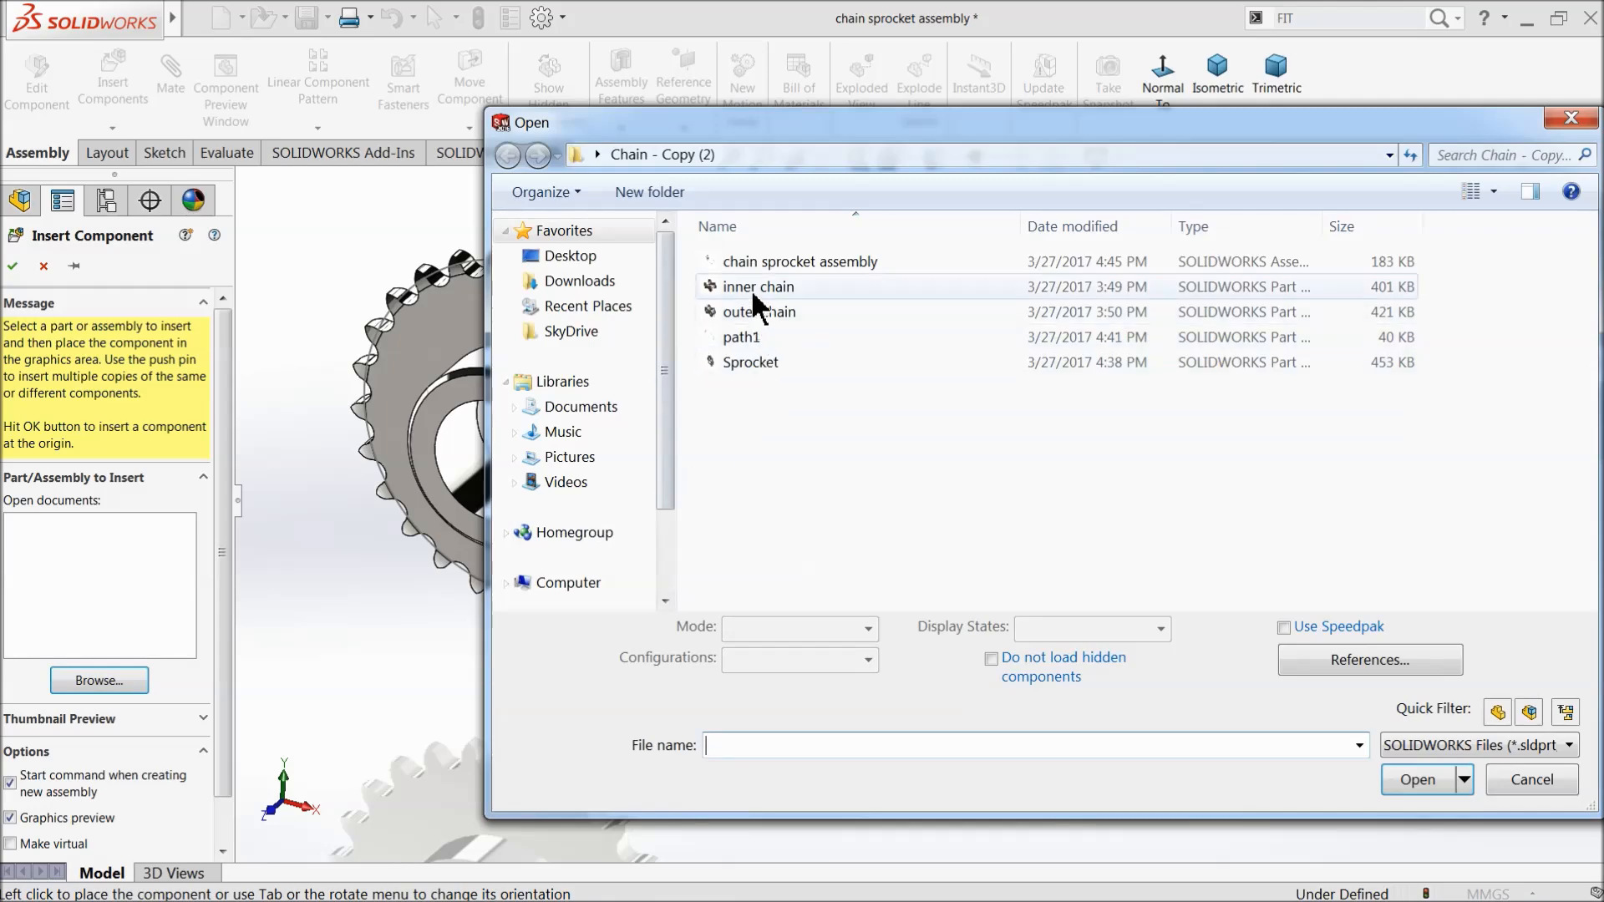
{"action": "left_click", "coordinate": [751, 286]}
{"action": "left_click", "coordinate": [756, 312], "text": "ctrl"}
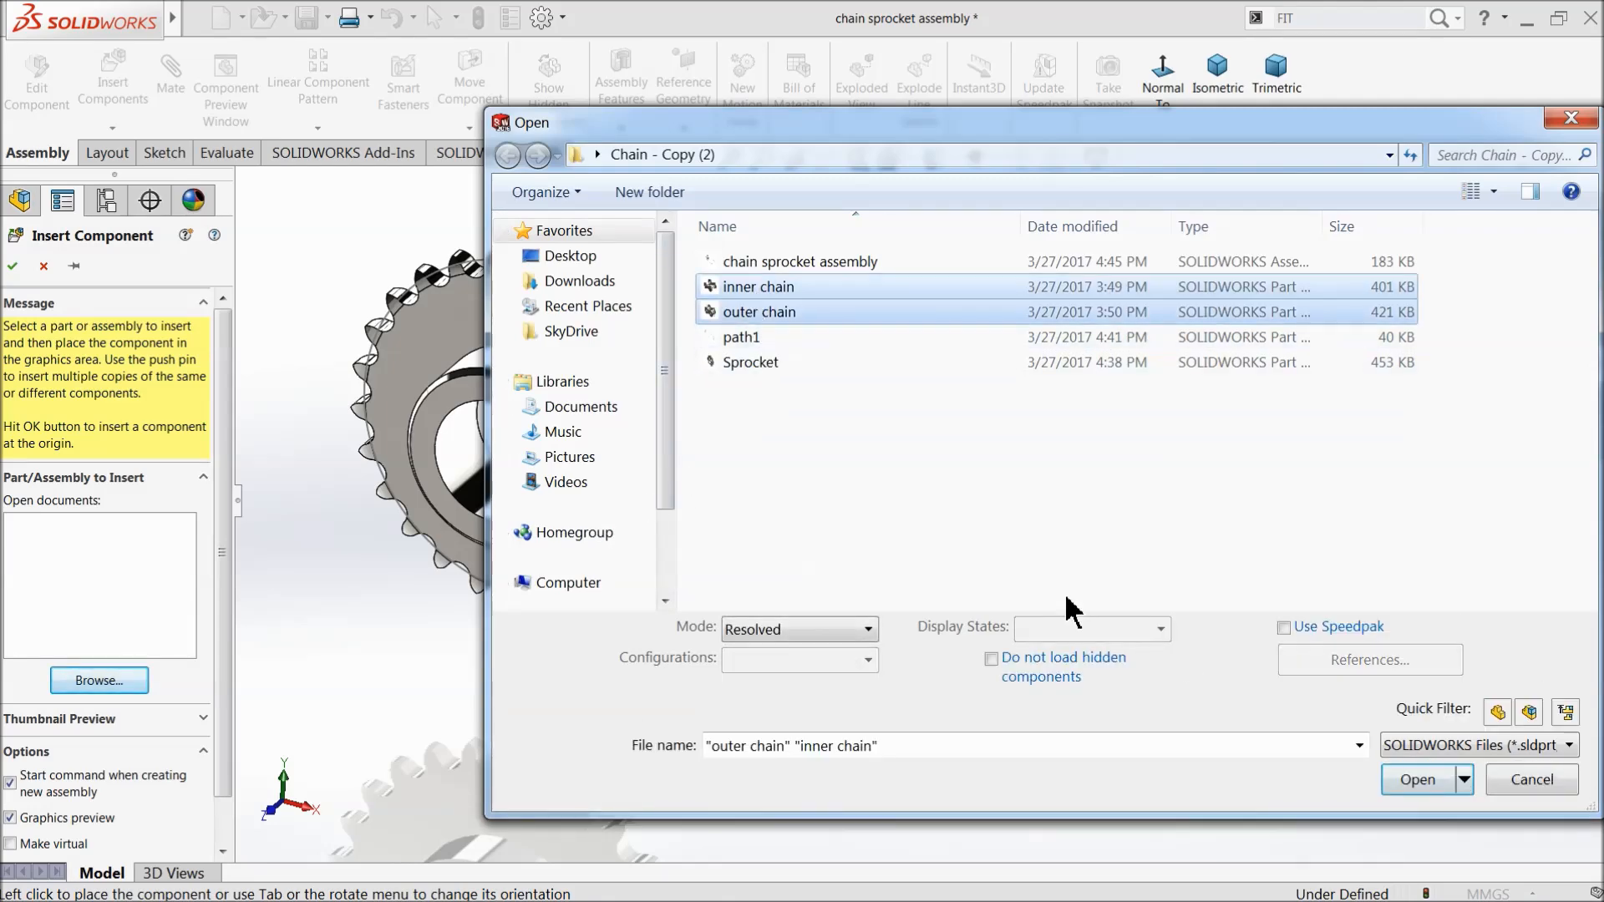
{"action": "left_click", "coordinate": [1399, 775]}
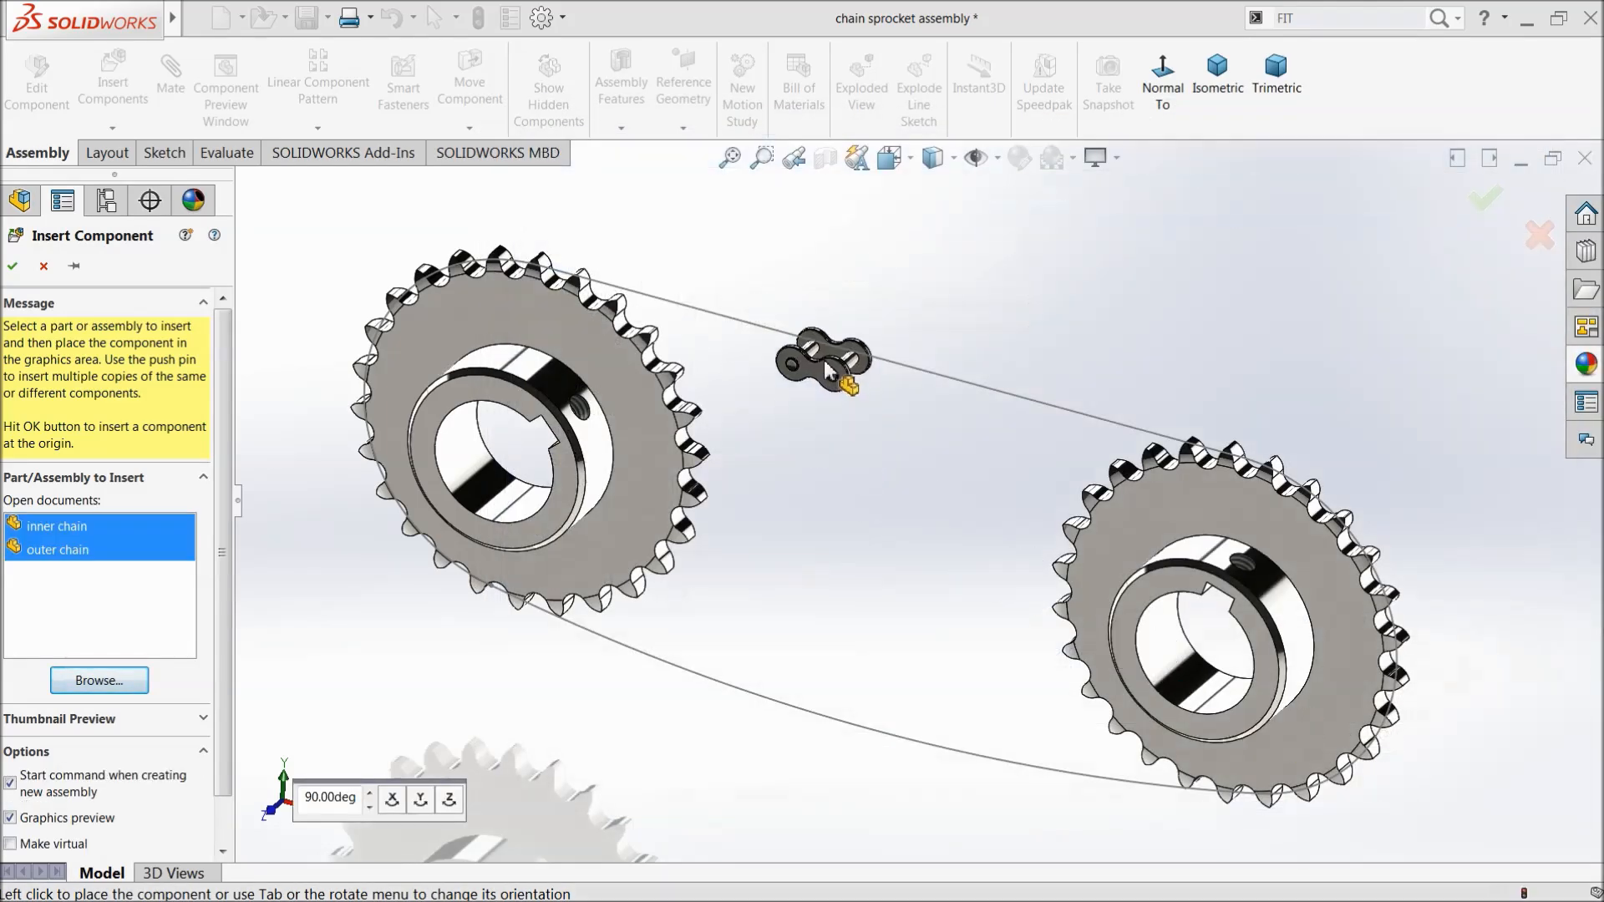
{"action": "left_click", "coordinate": [877, 329]}
{"action": "left_click", "coordinate": [980, 350]}
{"action": "scroll", "coordinate": [994, 373], "scroll_direction": "down", "scroll_amount": 3}
{"action": "scroll", "coordinate": [886, 360], "scroll_direction": "down", "scroll_amount": 3}
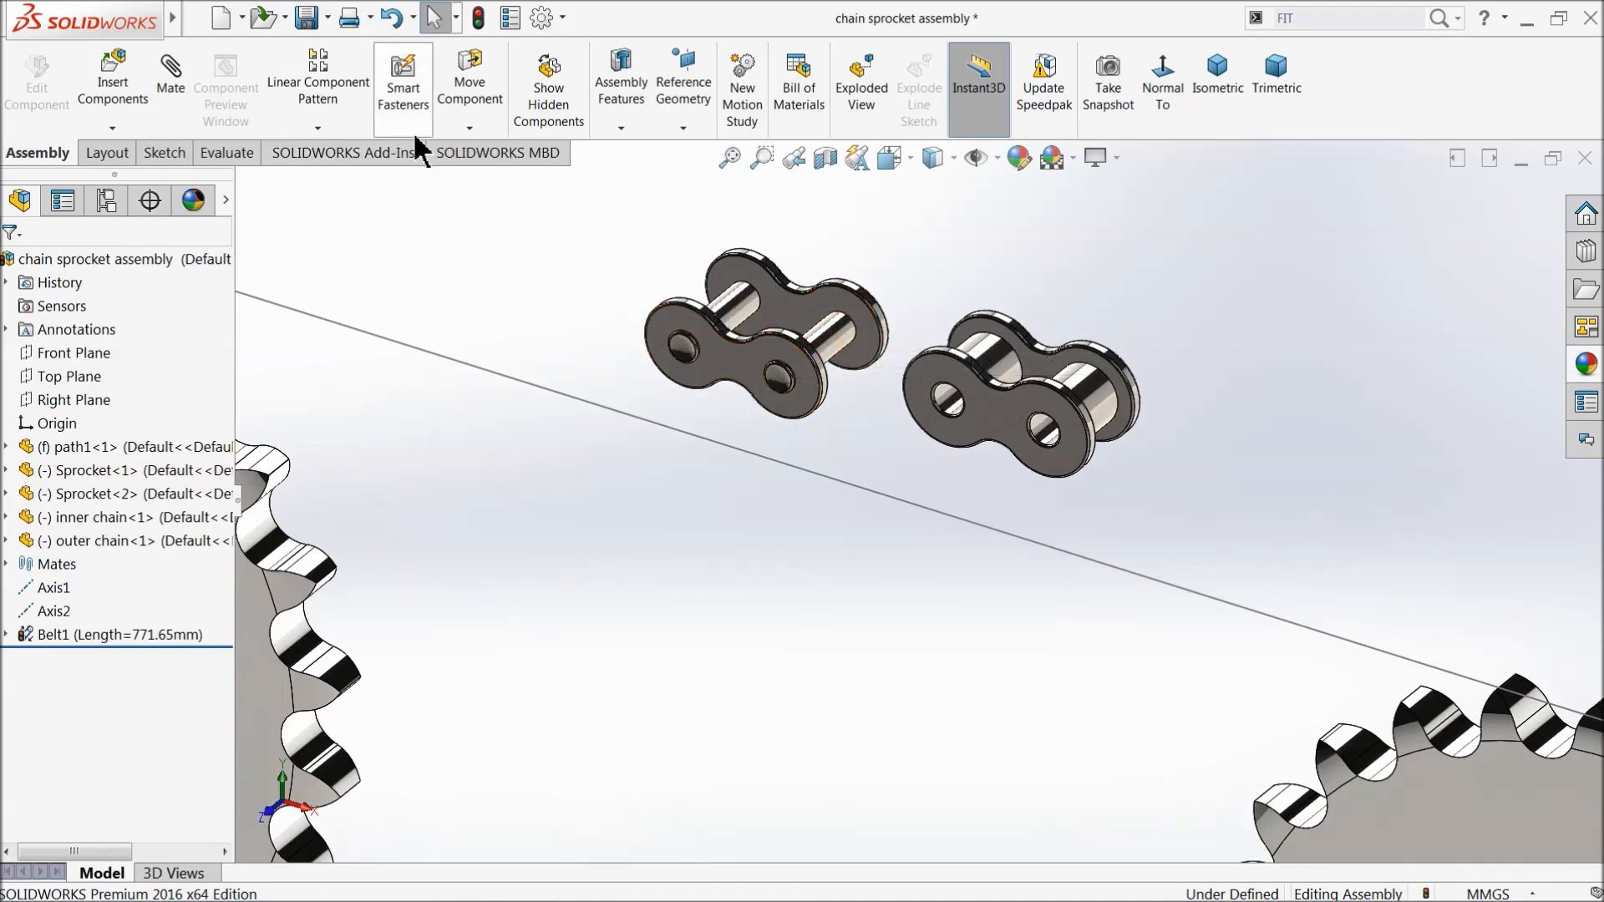
Start a Chain Component Pattern and use Sketch2 of path1 as the chain path
{"action": "left_click", "coordinate": [330, 130]}
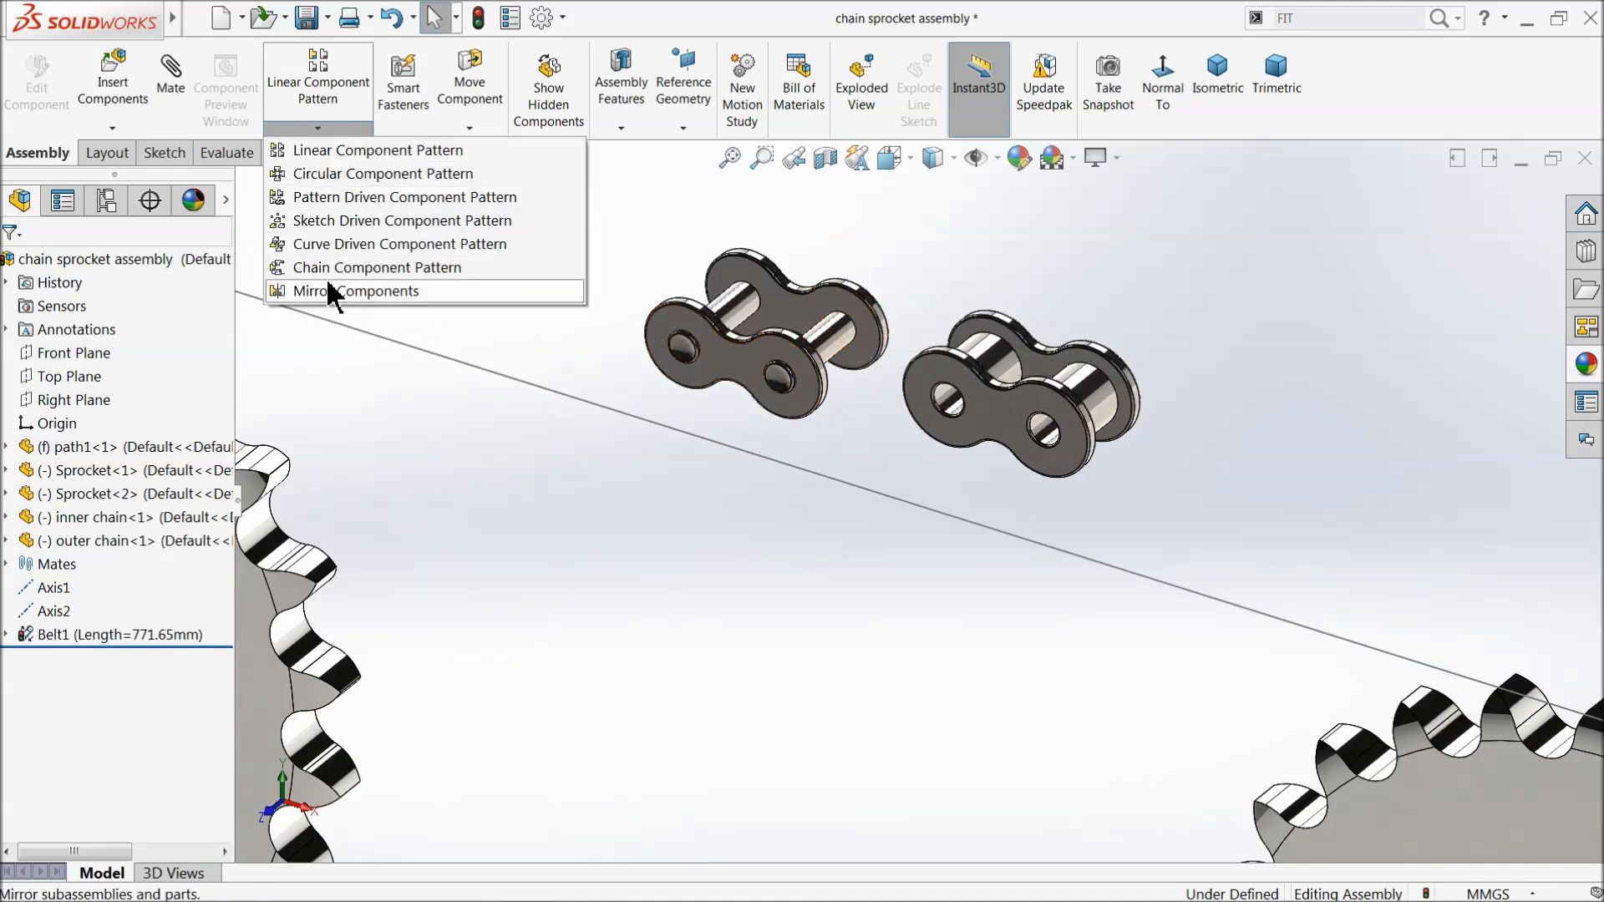
{"action": "left_click", "coordinate": [410, 267]}
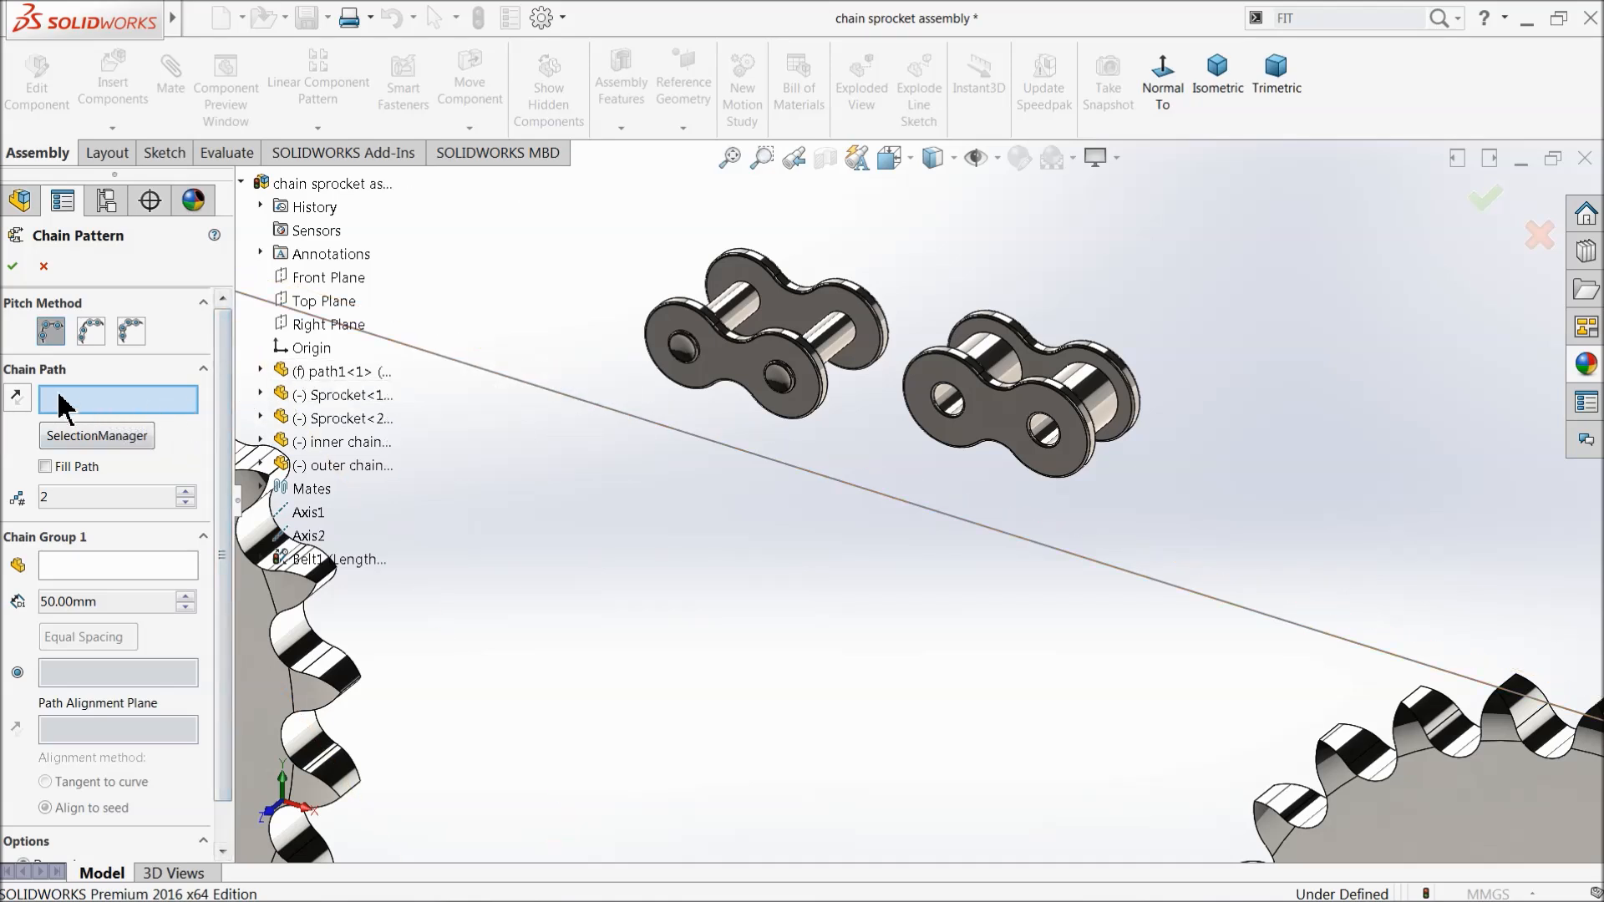
{"action": "left_click", "coordinate": [261, 370]}
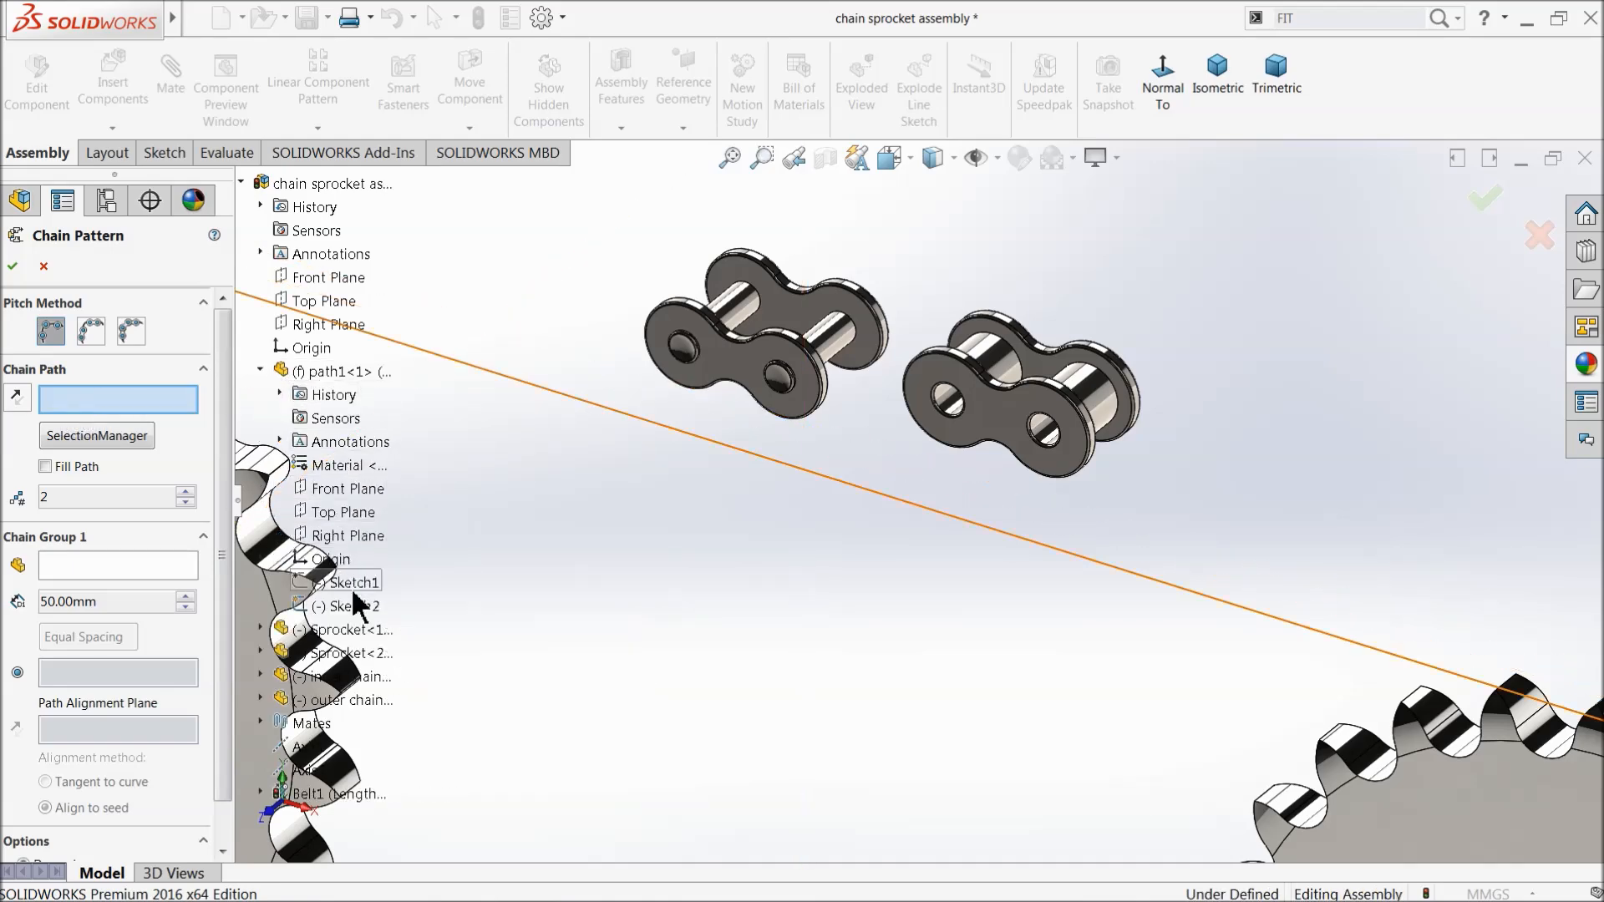
{"action": "key", "text": "f"}
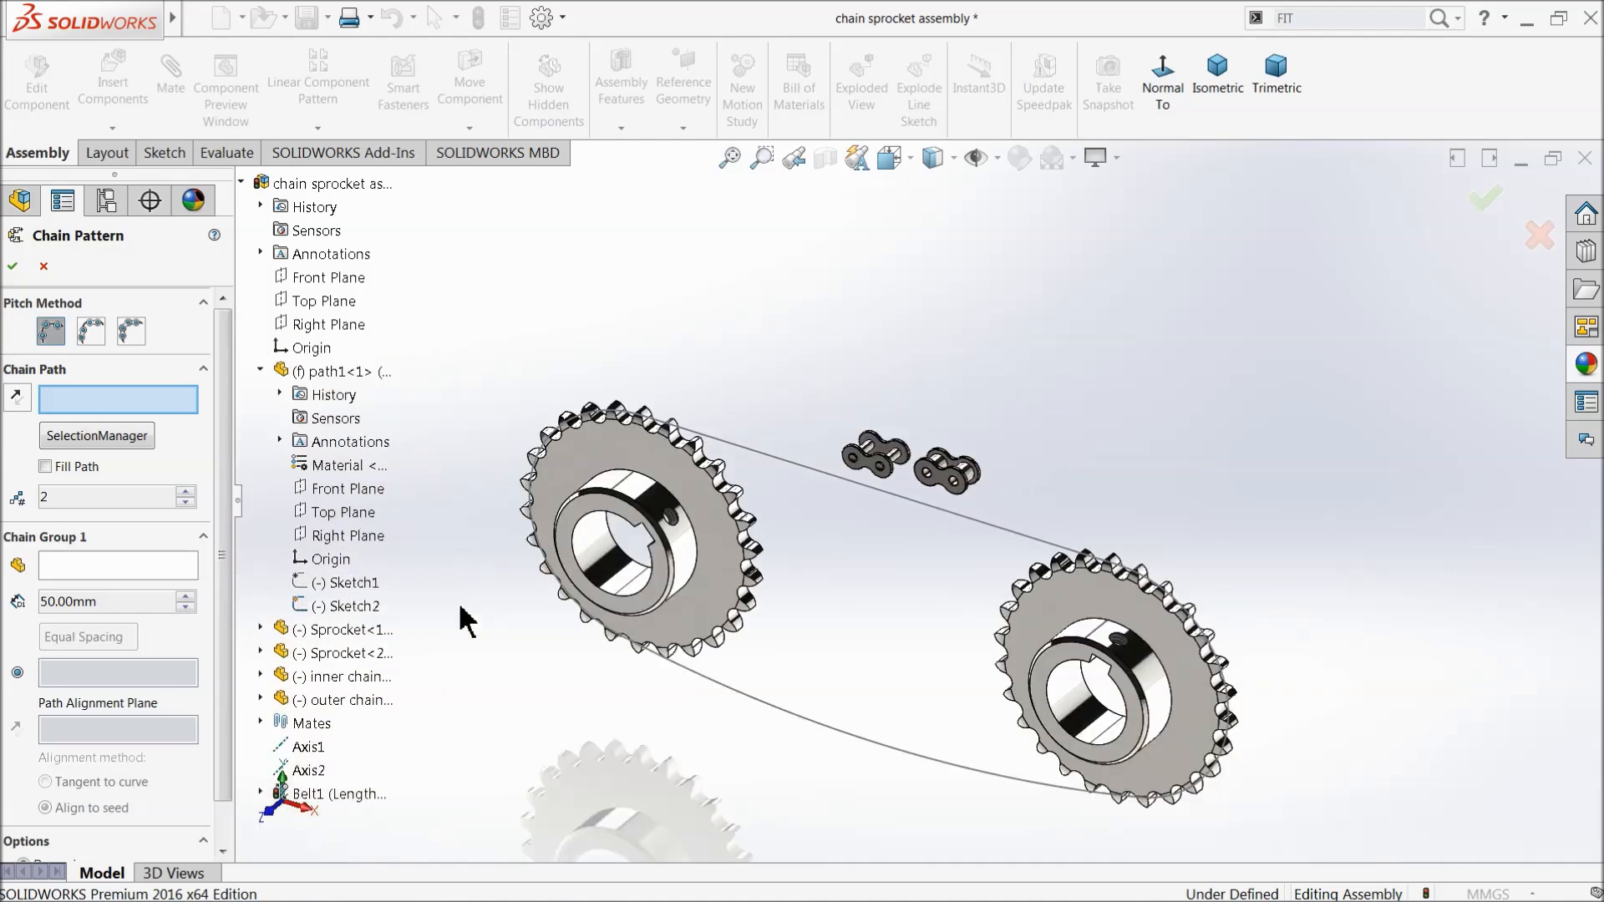
{"action": "left_click", "coordinate": [335, 605]}
{"action": "scroll", "coordinate": [795, 638], "scroll_direction": "down", "scroll_amount": 5}
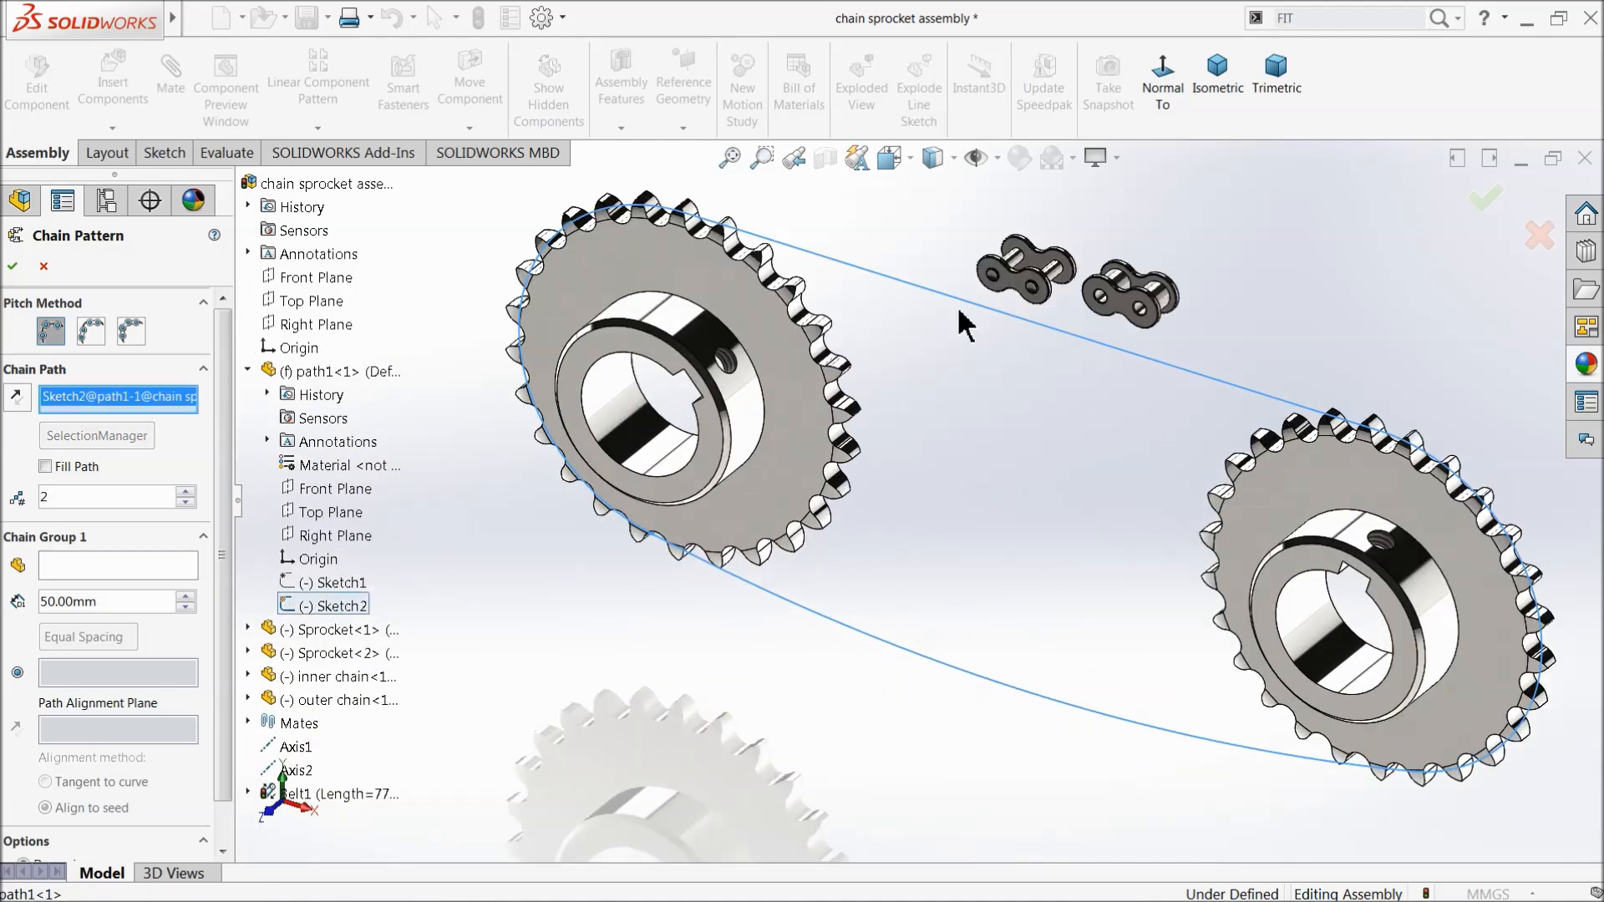
{"action": "scroll", "coordinate": [1087, 610], "scroll_direction": "up", "scroll_amount": 5}
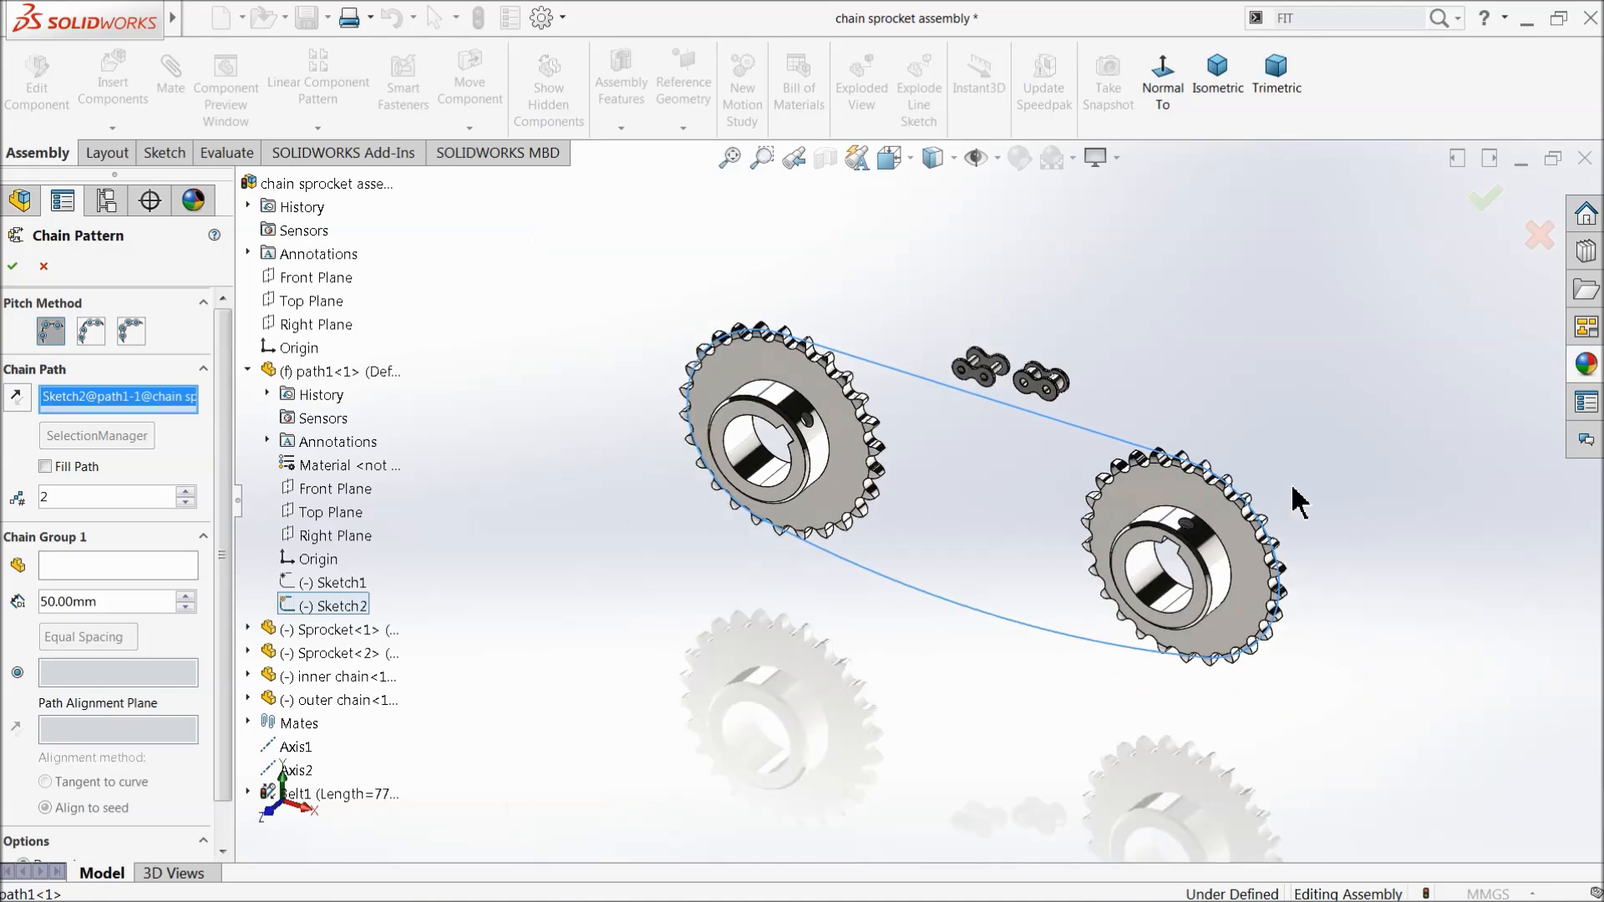
{"action": "scroll", "coordinate": [1296, 501], "scroll_direction": "down", "scroll_amount": 3}
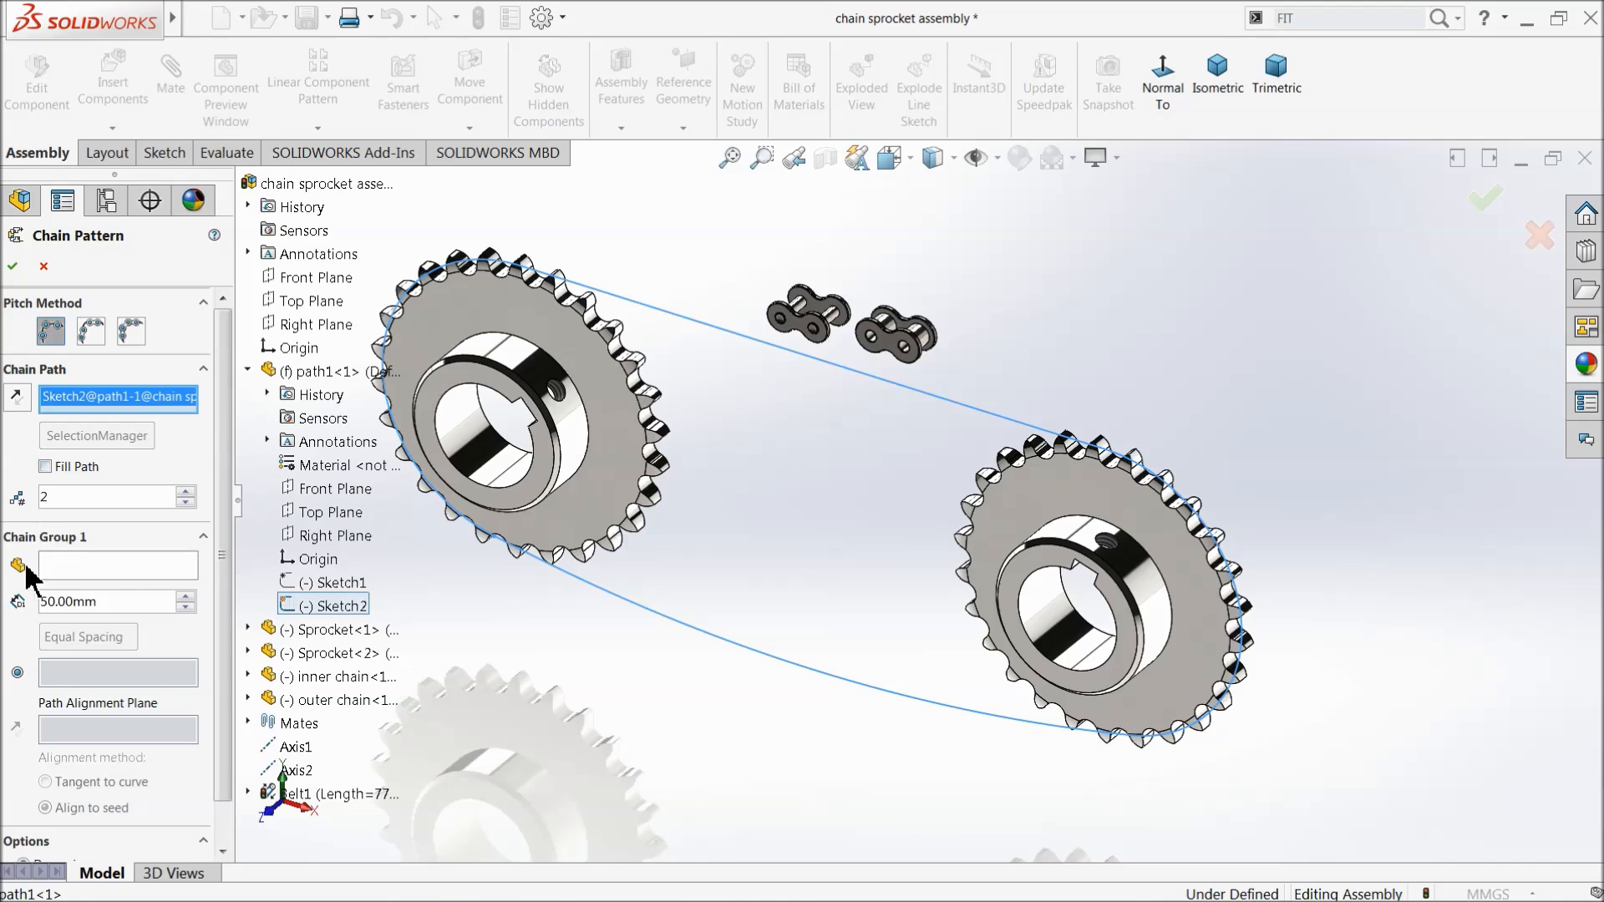
Select the inner chain component as the component to pattern in Chain Group 1
{"action": "left_click", "coordinate": [66, 563]}
{"action": "scroll", "coordinate": [886, 383], "scroll_direction": "down", "scroll_amount": 5}
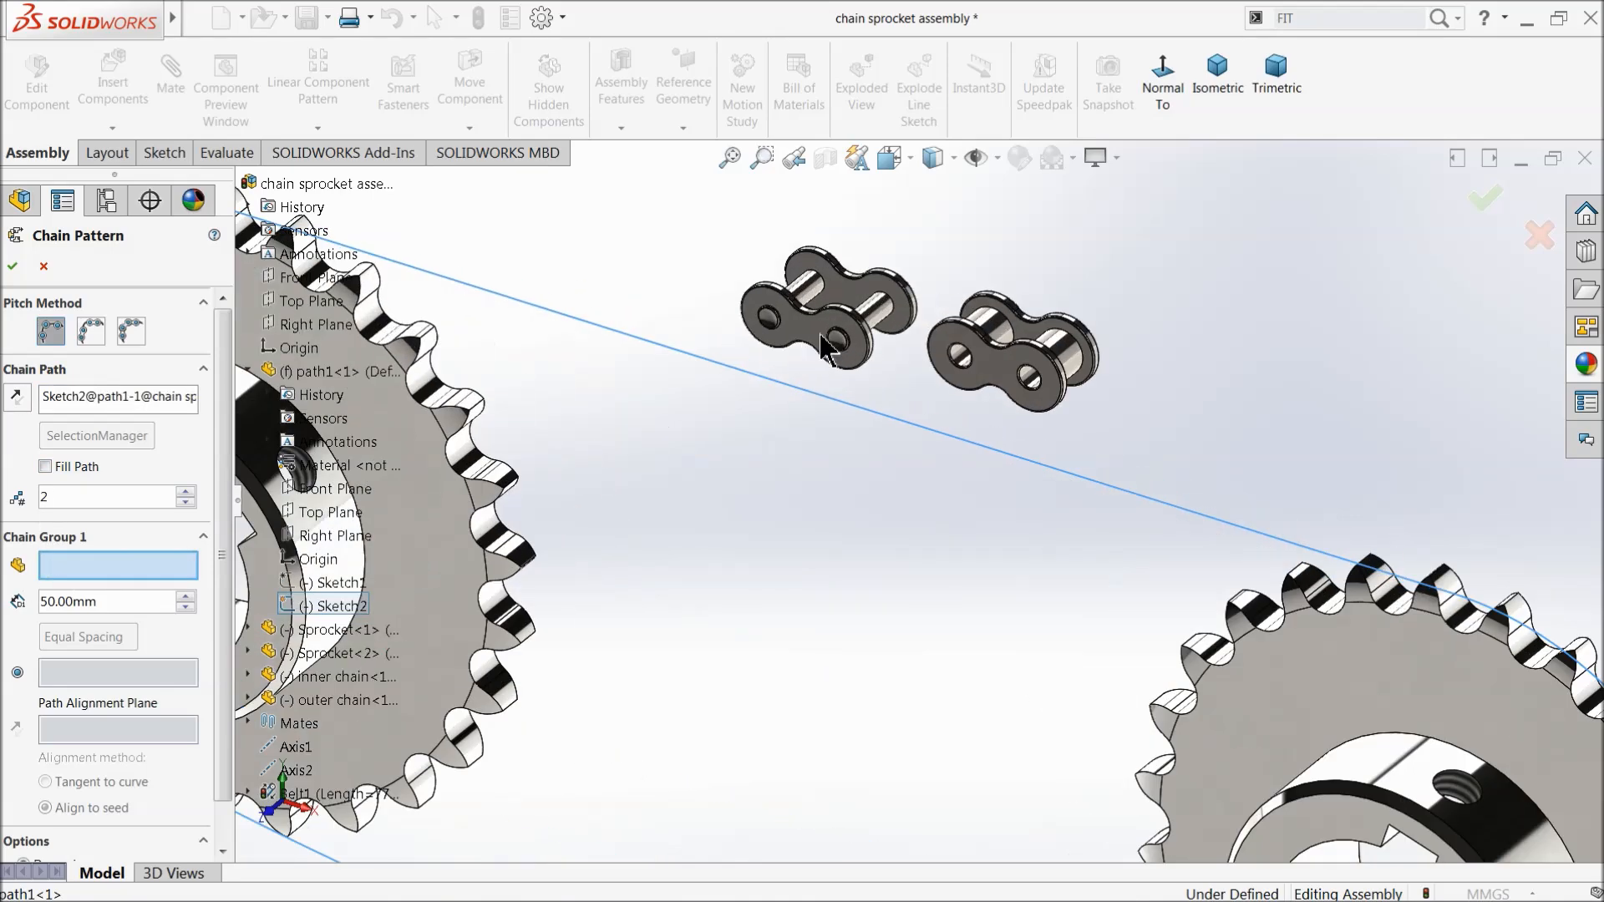
{"action": "left_click", "coordinate": [818, 350]}
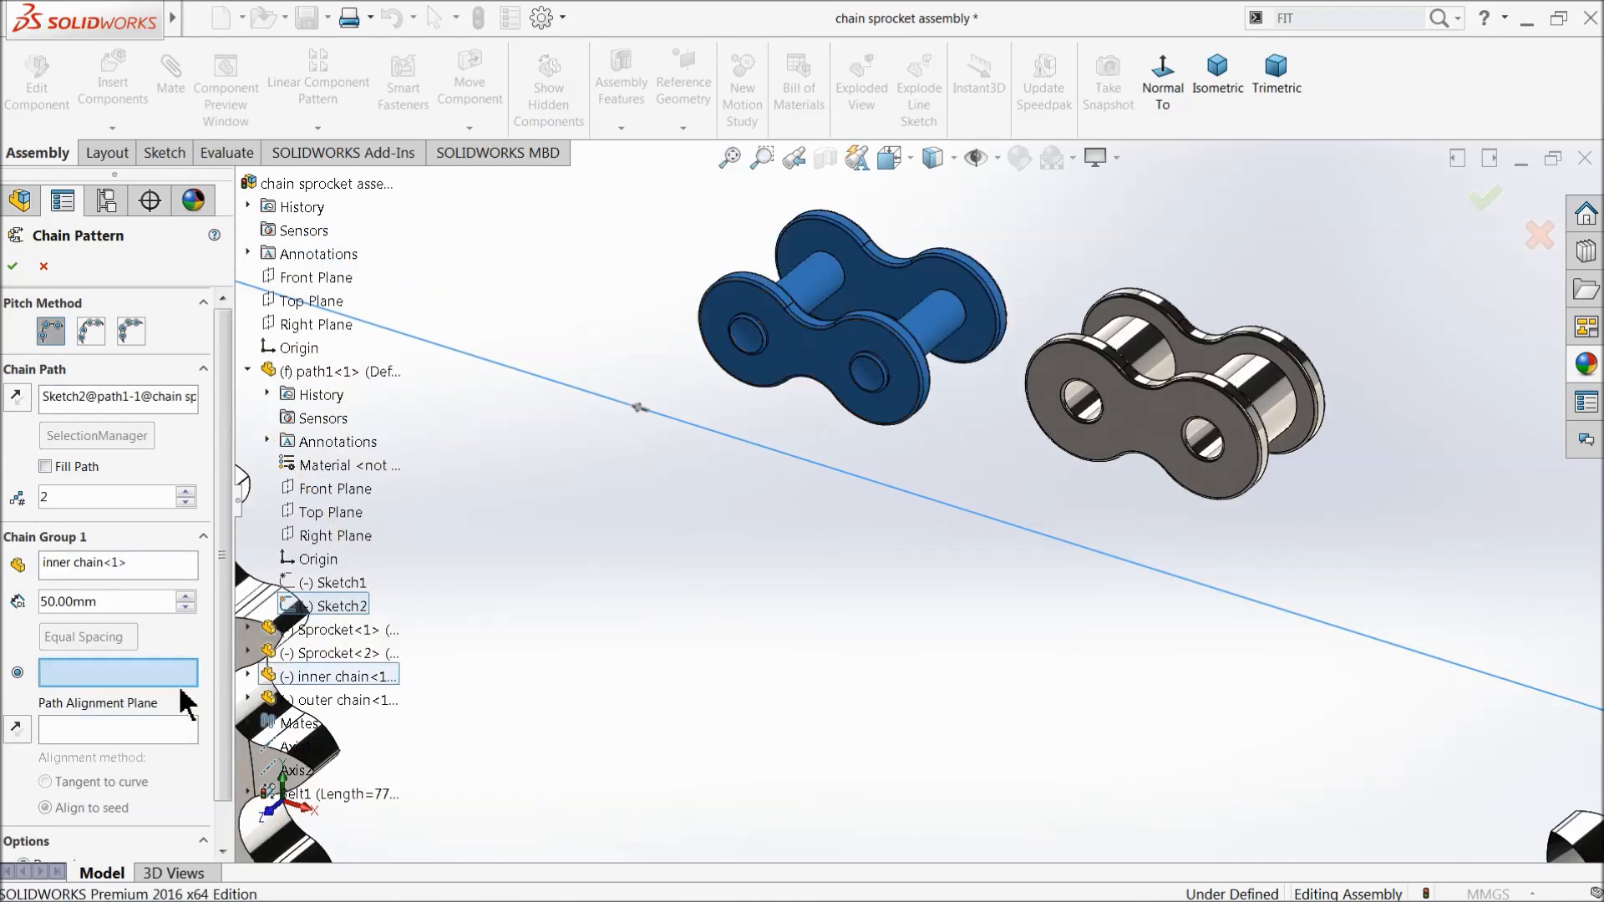
Switch the chain pattern to the connected-linkage pitch method and use the inner chain's two cylindrical pin faces as Chain Group 1 path links
{"action": "left_click", "coordinate": [130, 333]}
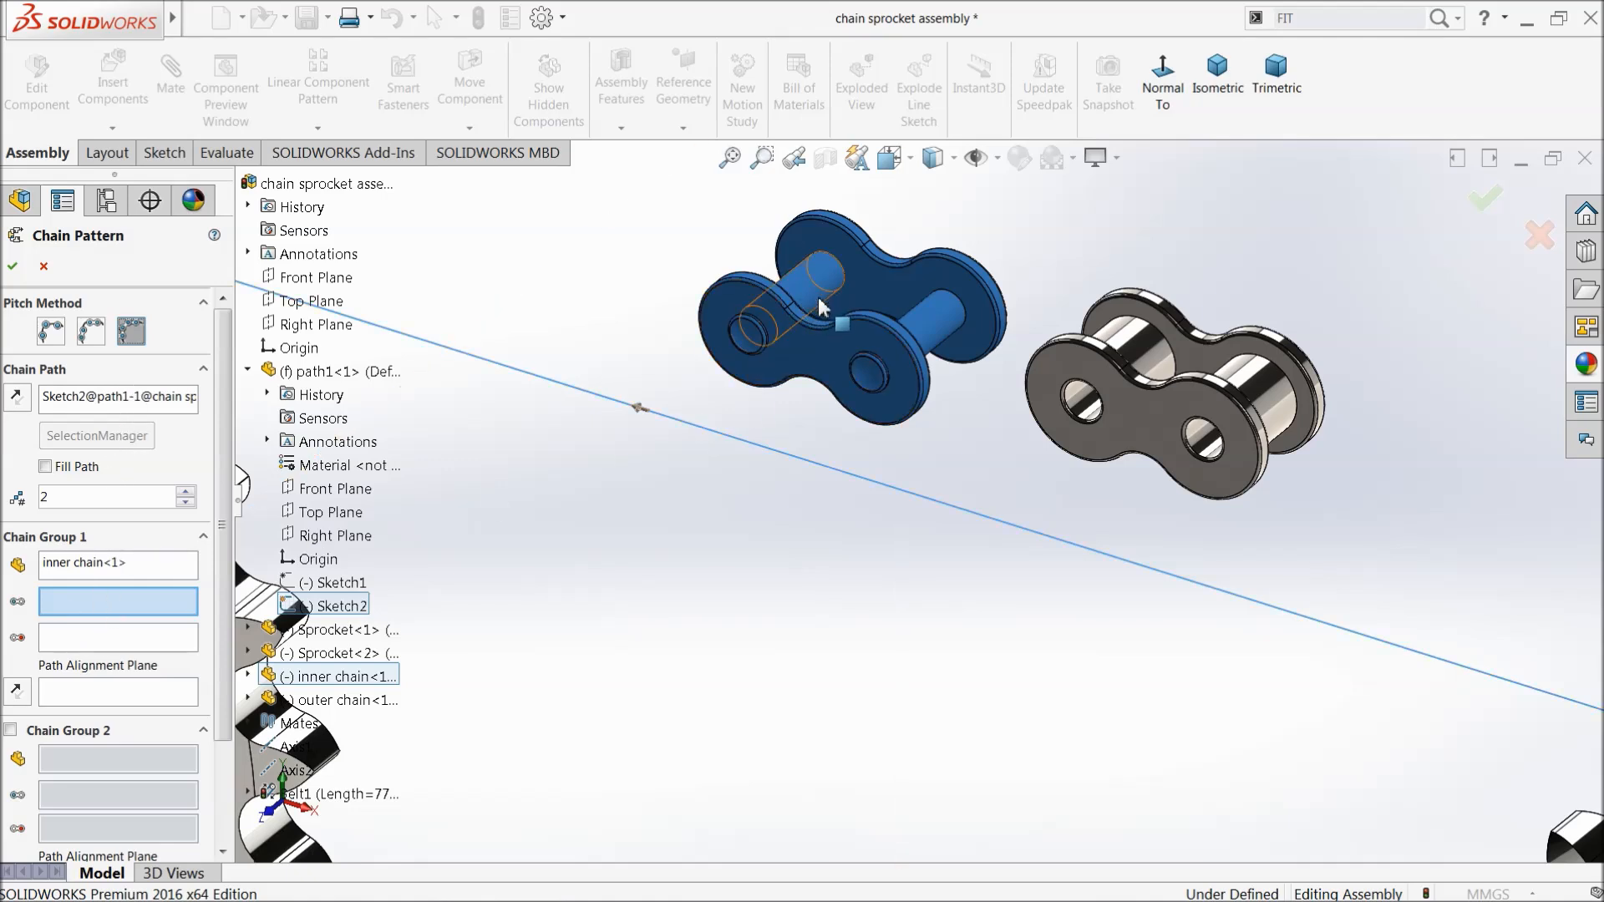
{"action": "left_click", "coordinate": [92, 566]}
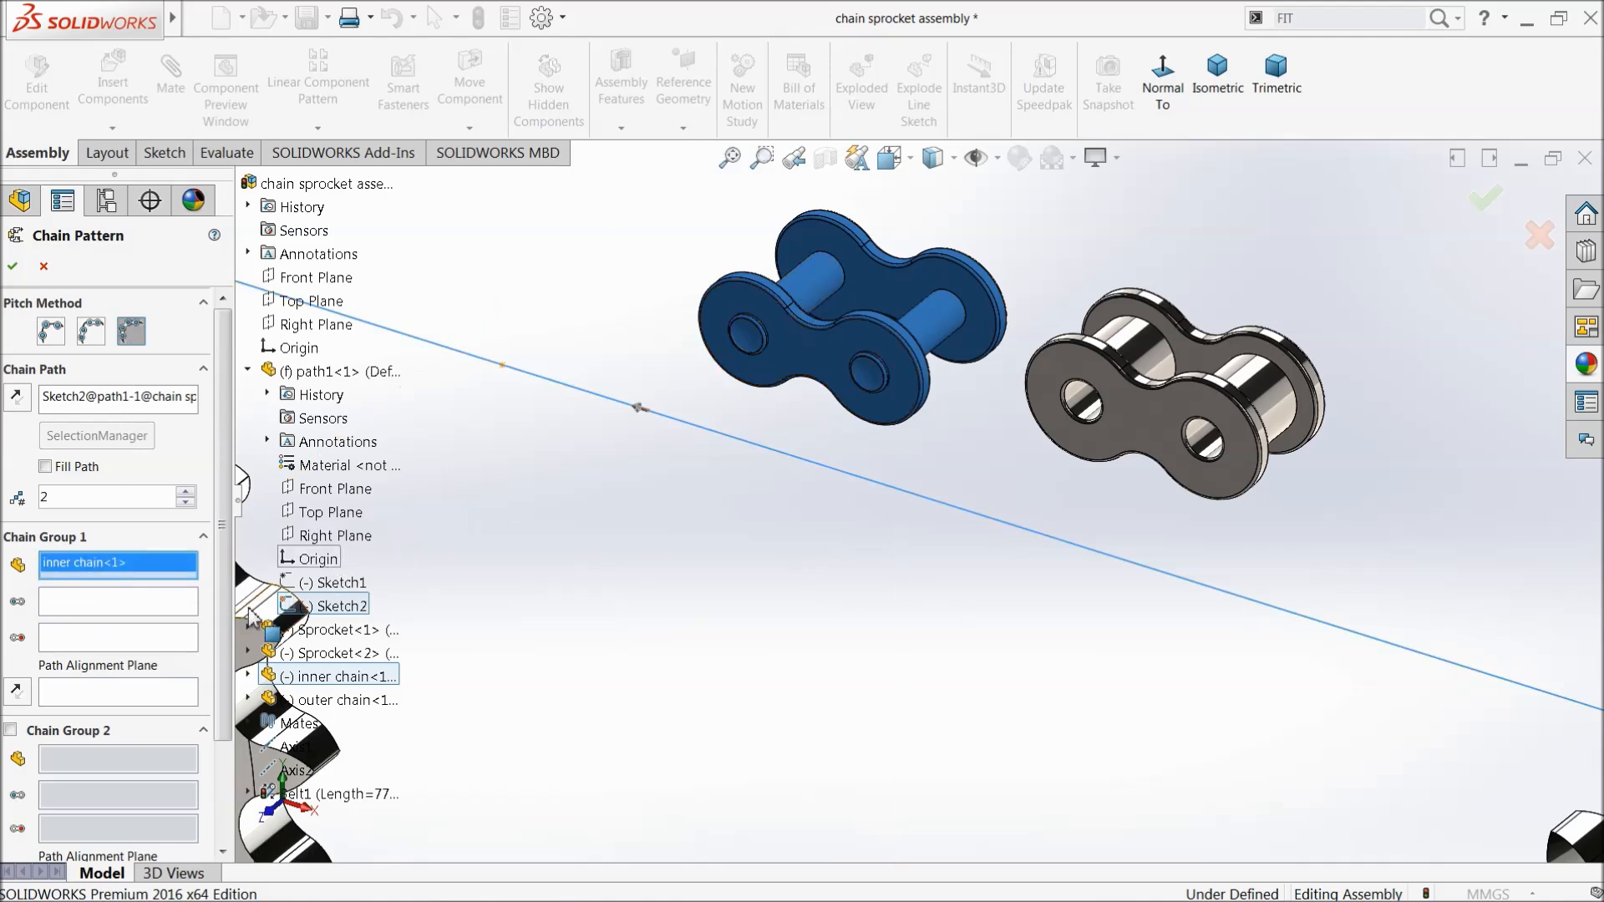
{"action": "left_click", "coordinate": [94, 600]}
{"action": "left_click", "coordinate": [817, 306]}
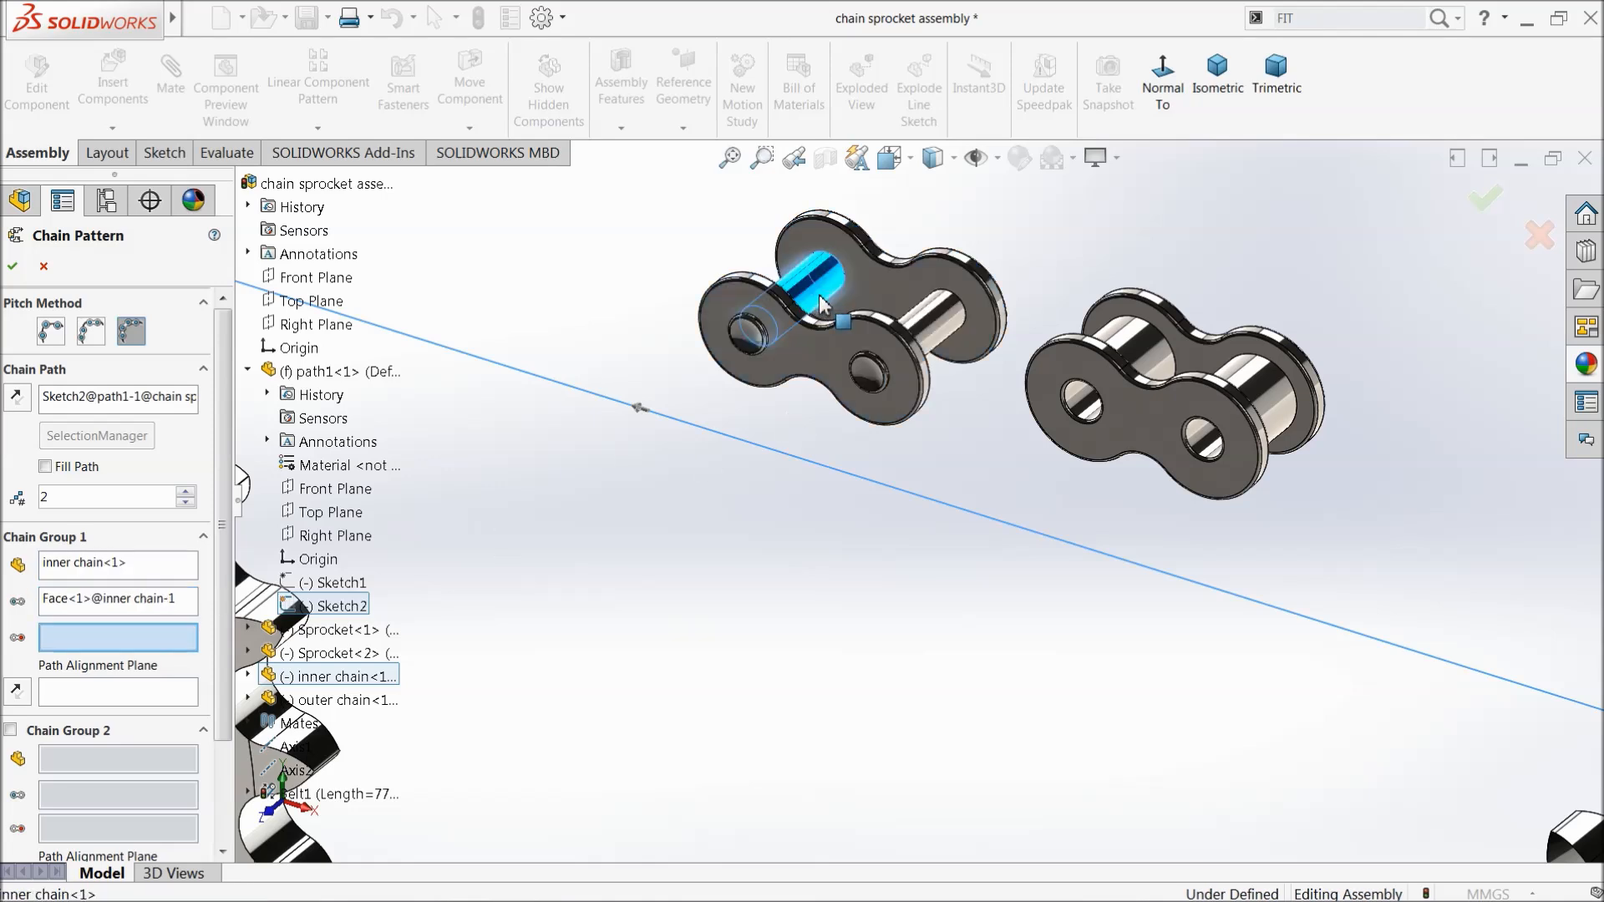
{"action": "left_click", "coordinate": [935, 334]}
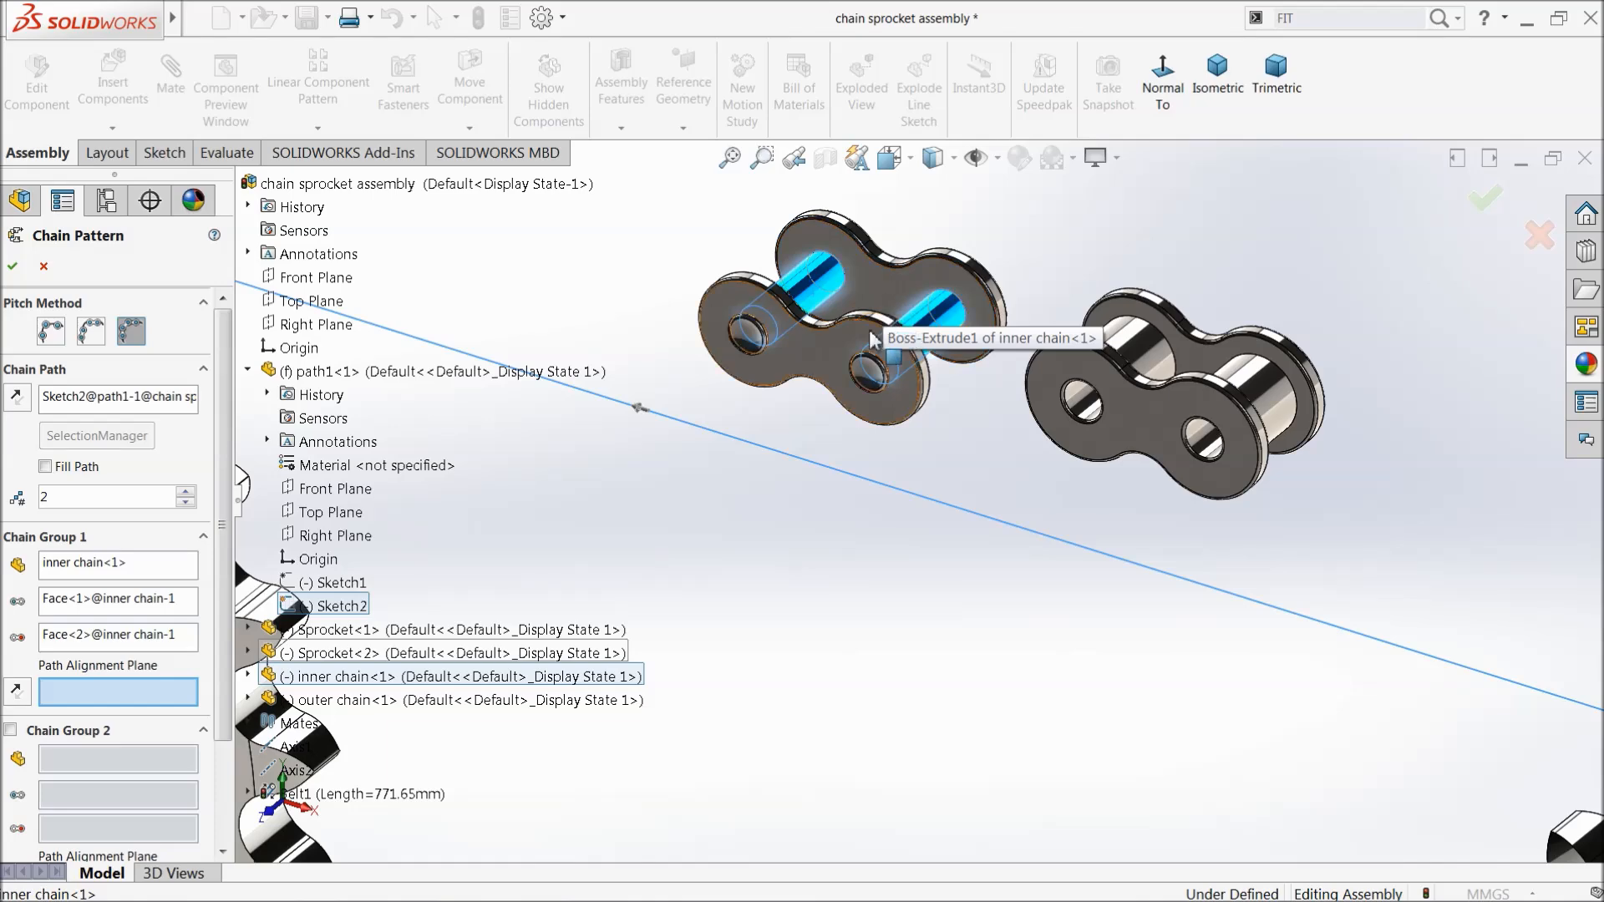
Set Plane1 of the inner chain component as the path alignment plane for Chain Group 1
{"action": "scroll", "coordinate": [686, 560], "scroll_direction": "up", "scroll_amount": 3}
{"action": "scroll", "coordinate": [676, 585], "scroll_direction": "up", "scroll_amount": 3}
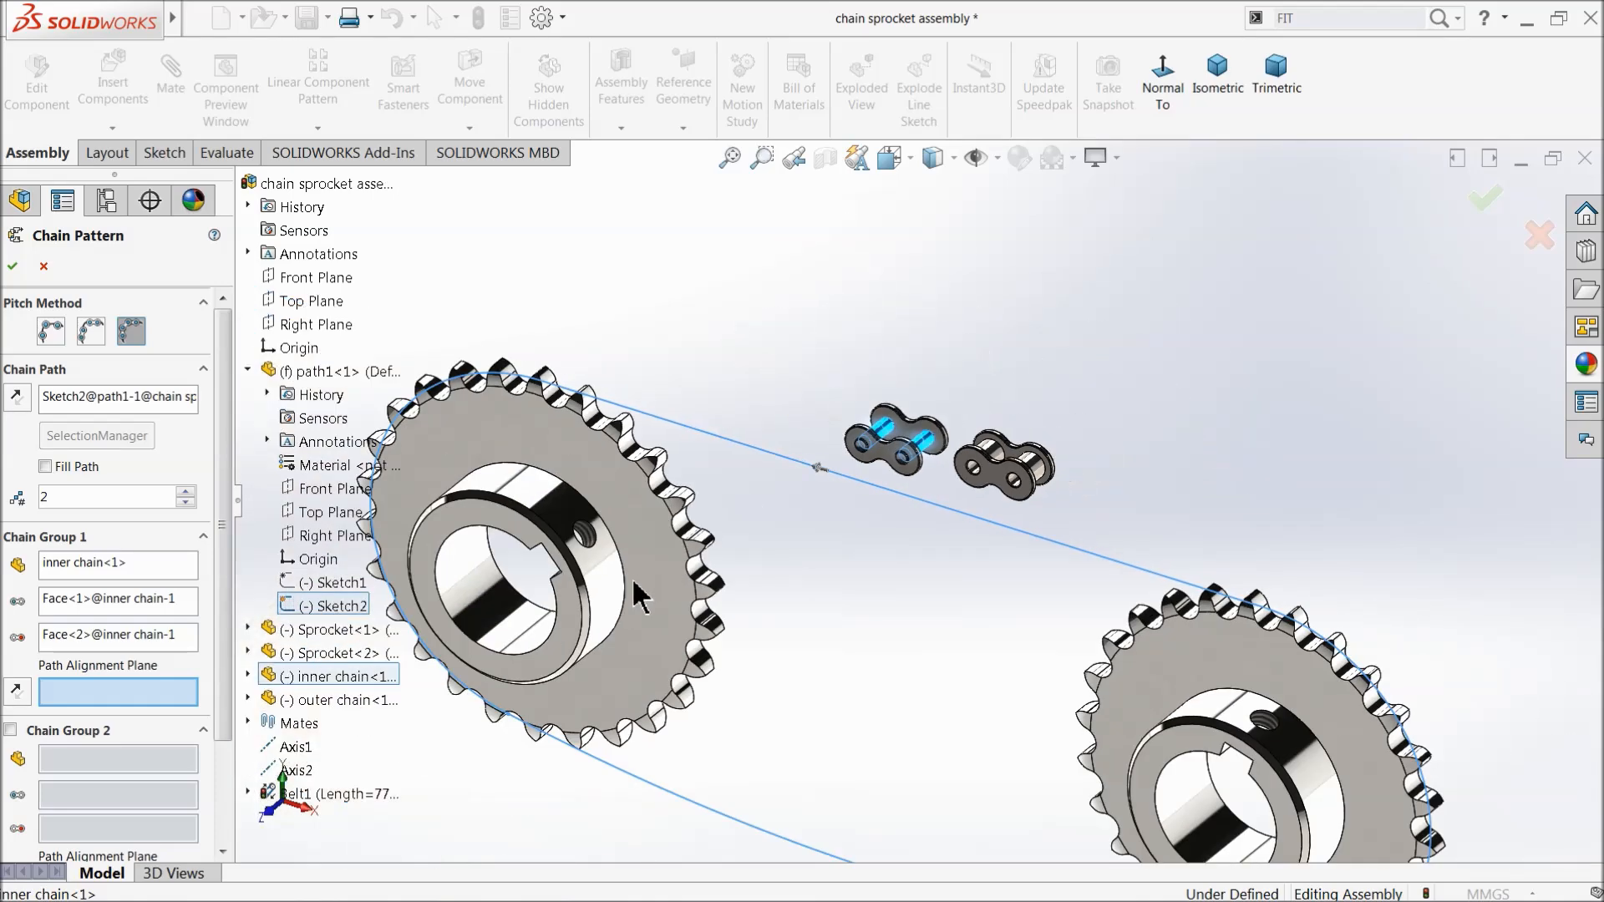
{"action": "left_click", "coordinate": [248, 675]}
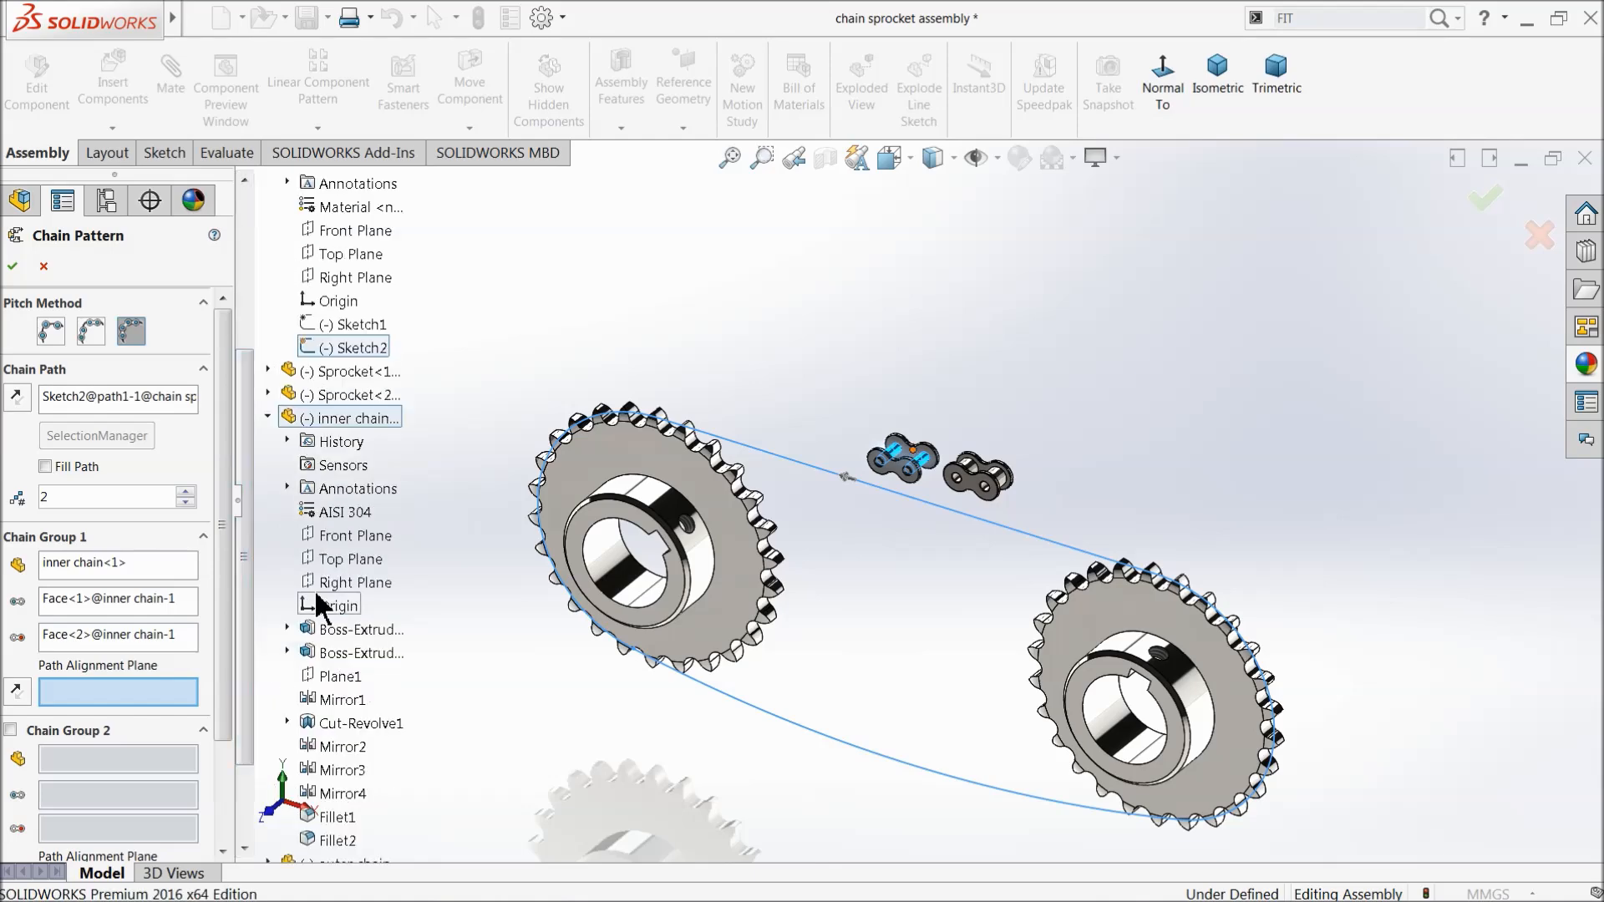
{"action": "left_click", "coordinate": [340, 676]}
{"action": "scroll", "coordinate": [926, 451], "scroll_direction": "down", "scroll_amount": 5}
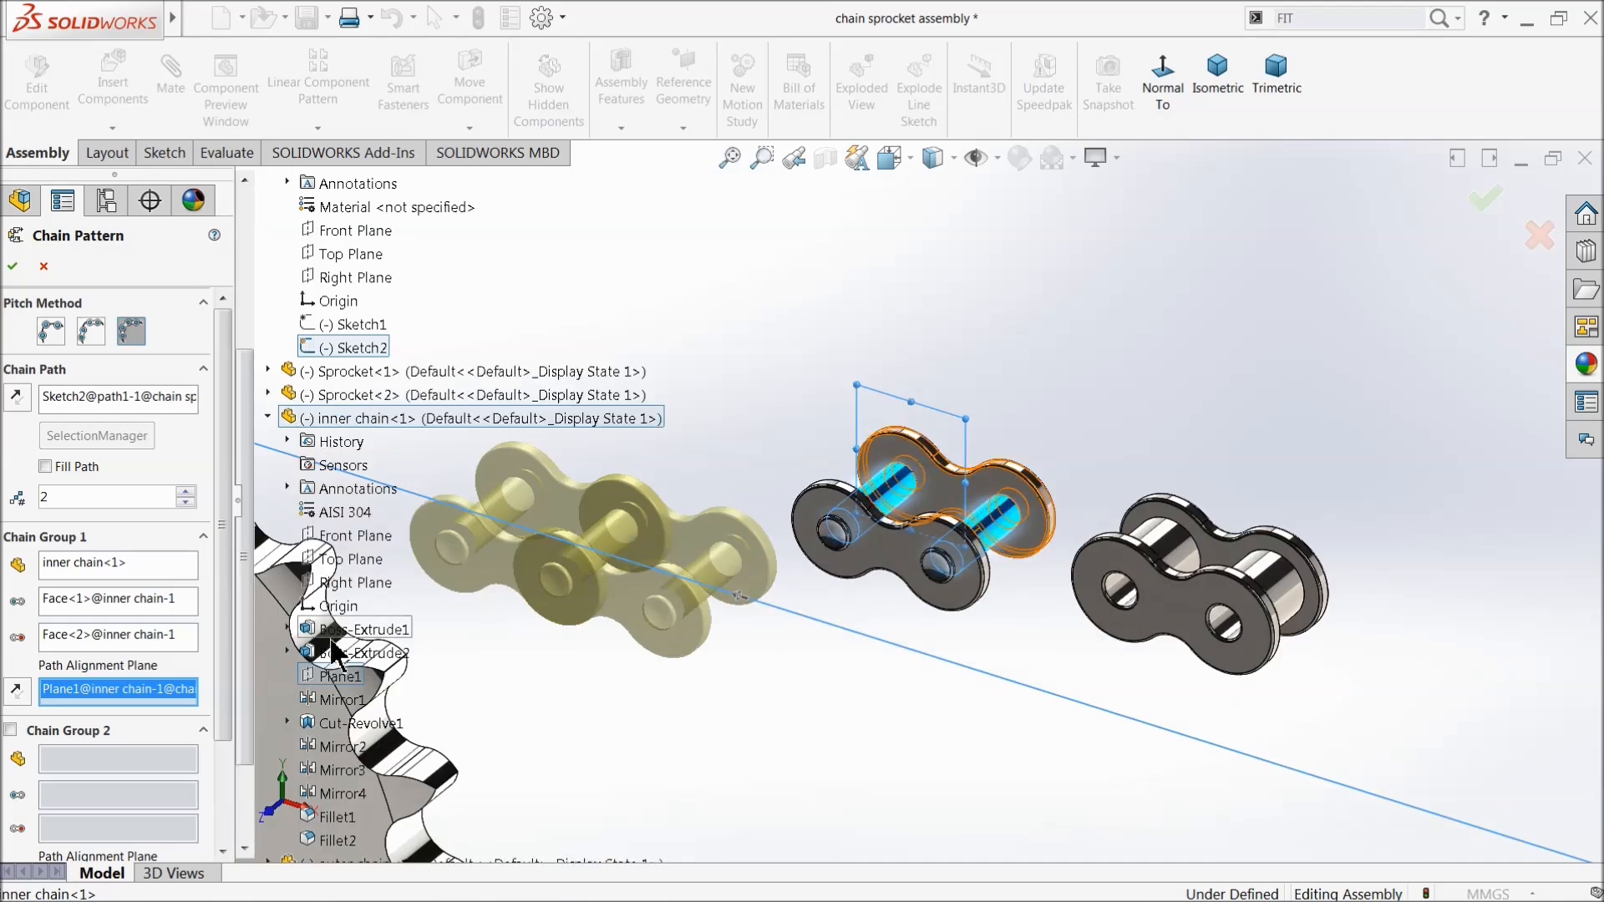
Enable Chain Group 2 with the outer chain component and use its two cylindrical roller faces as the path links
{"action": "scroll", "coordinate": [215, 704], "scroll_direction": "down", "scroll_amount": 3}
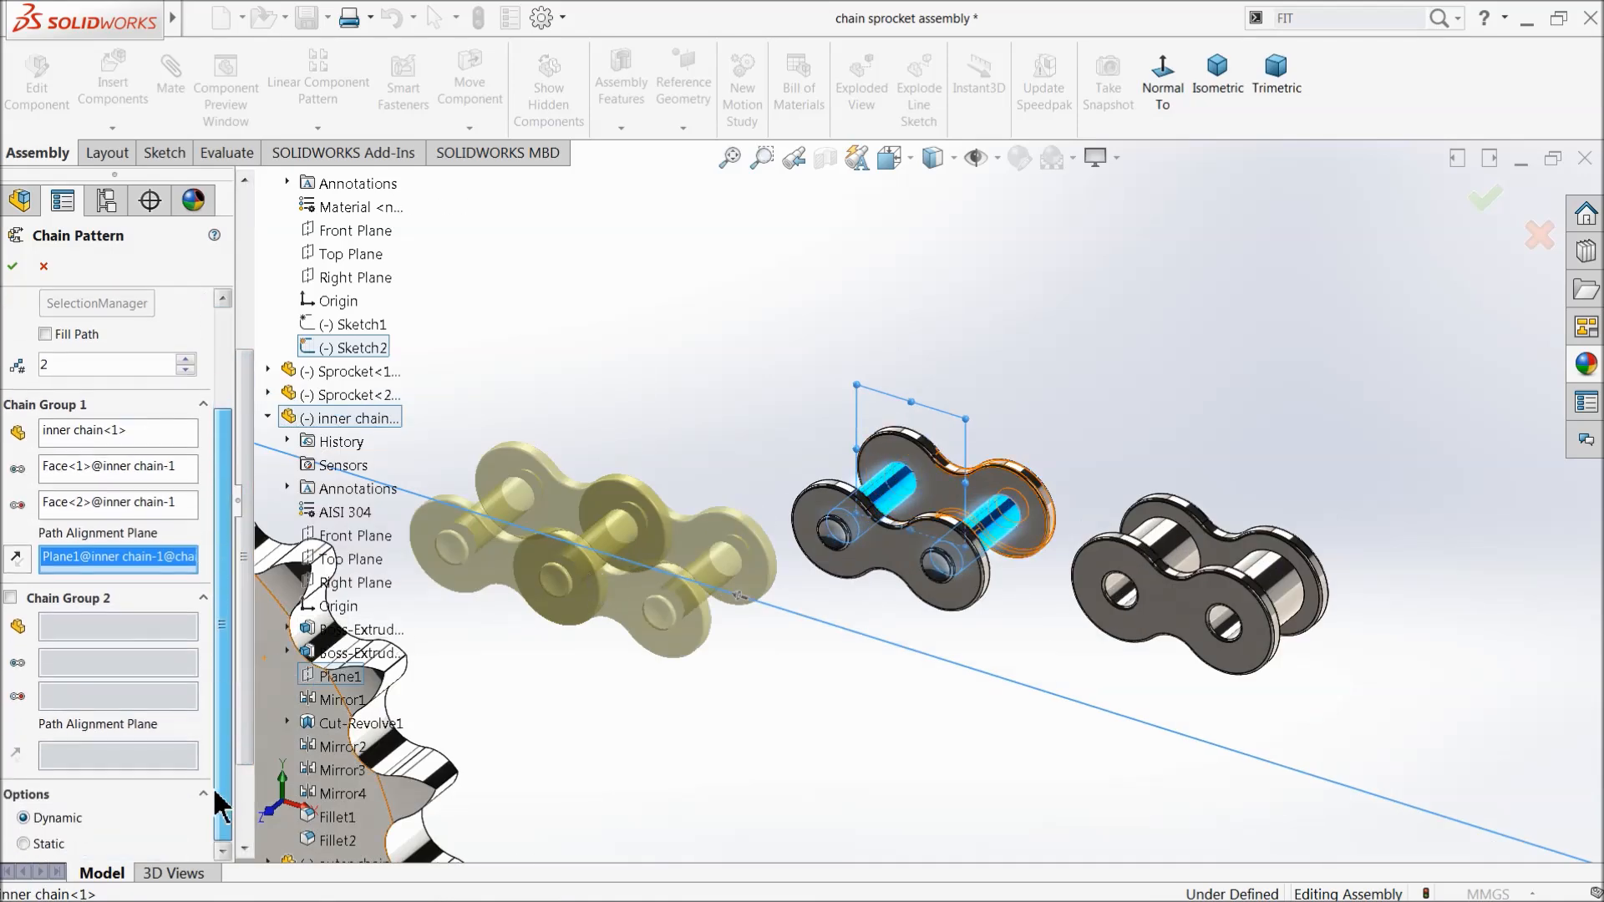
{"action": "left_click", "coordinate": [10, 598]}
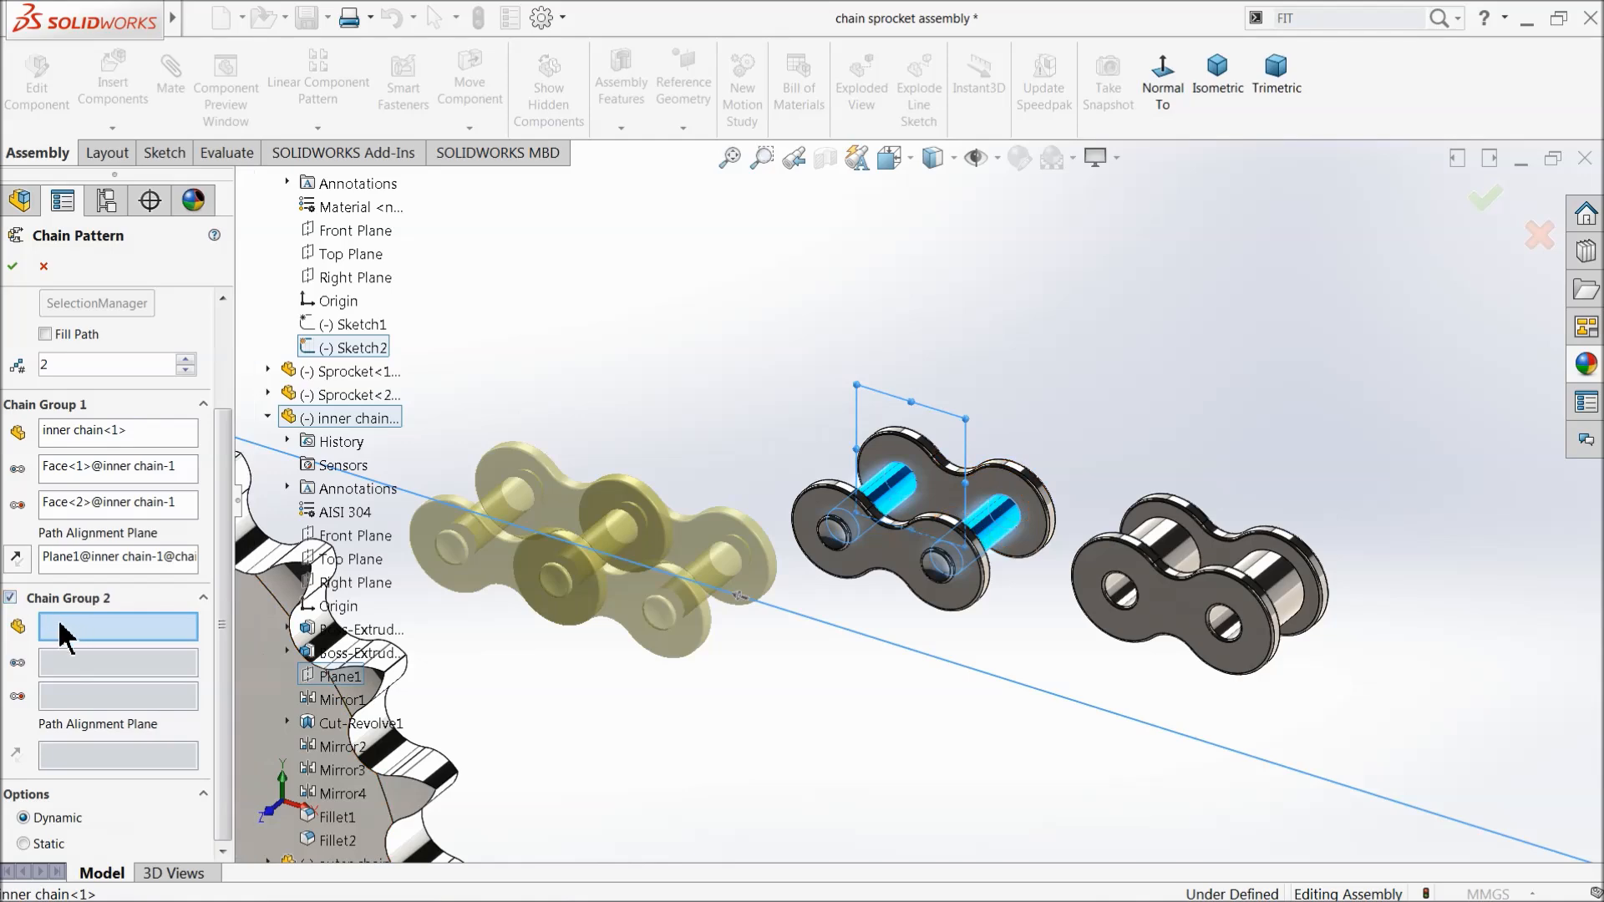
{"action": "left_click", "coordinate": [1127, 574]}
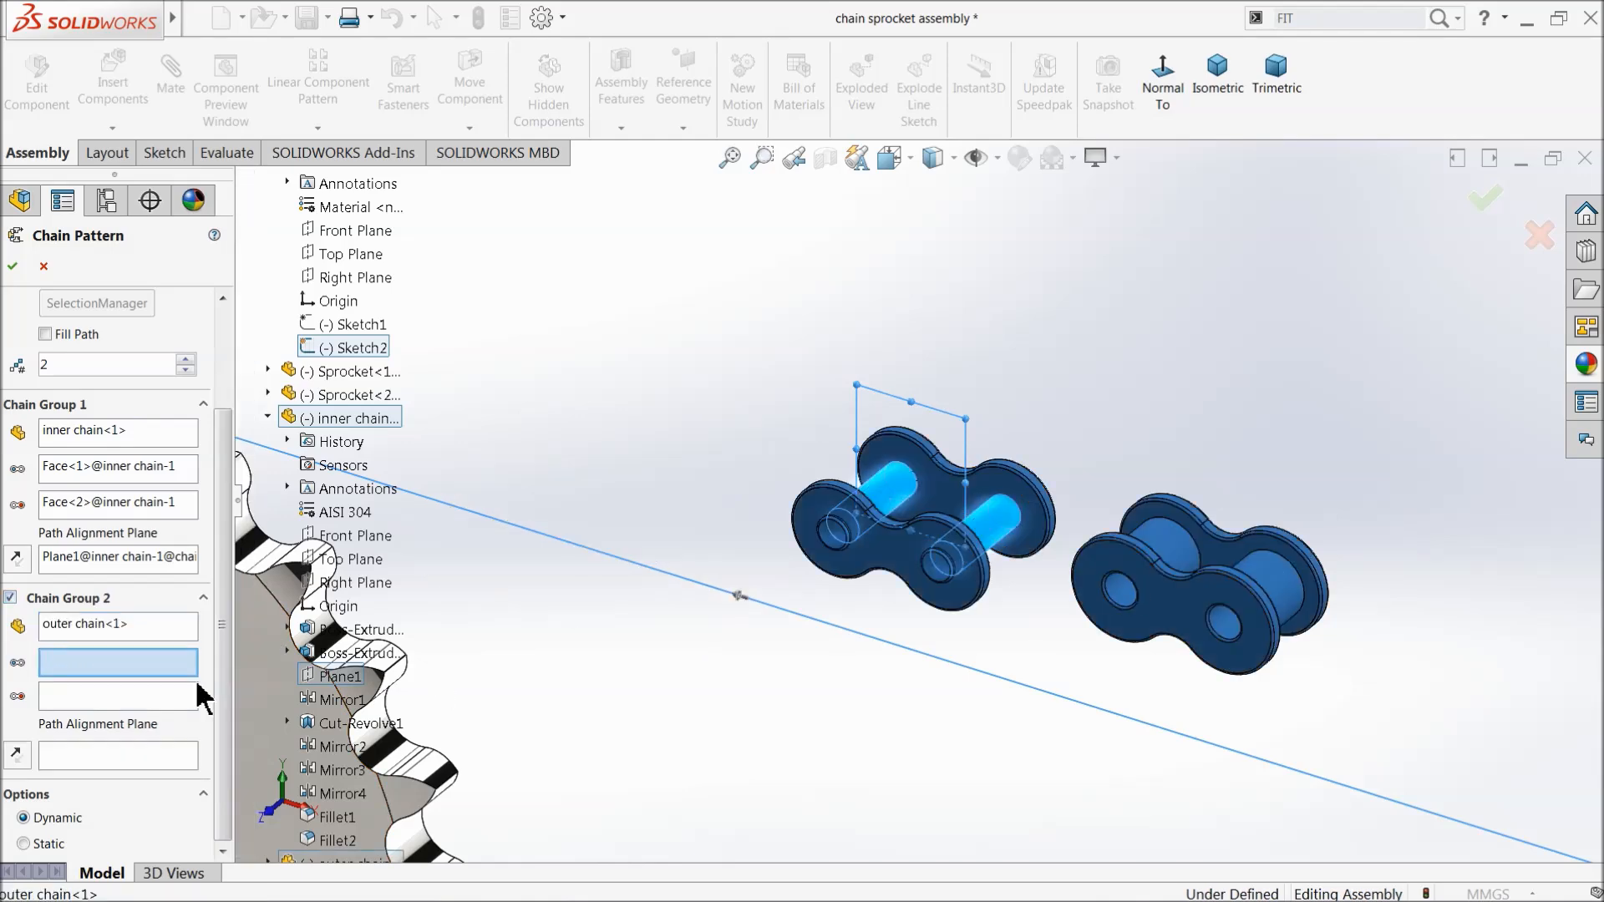
{"action": "scroll", "coordinate": [1241, 590], "scroll_direction": "down", "scroll_amount": 4}
{"action": "left_click", "coordinate": [1333, 574]}
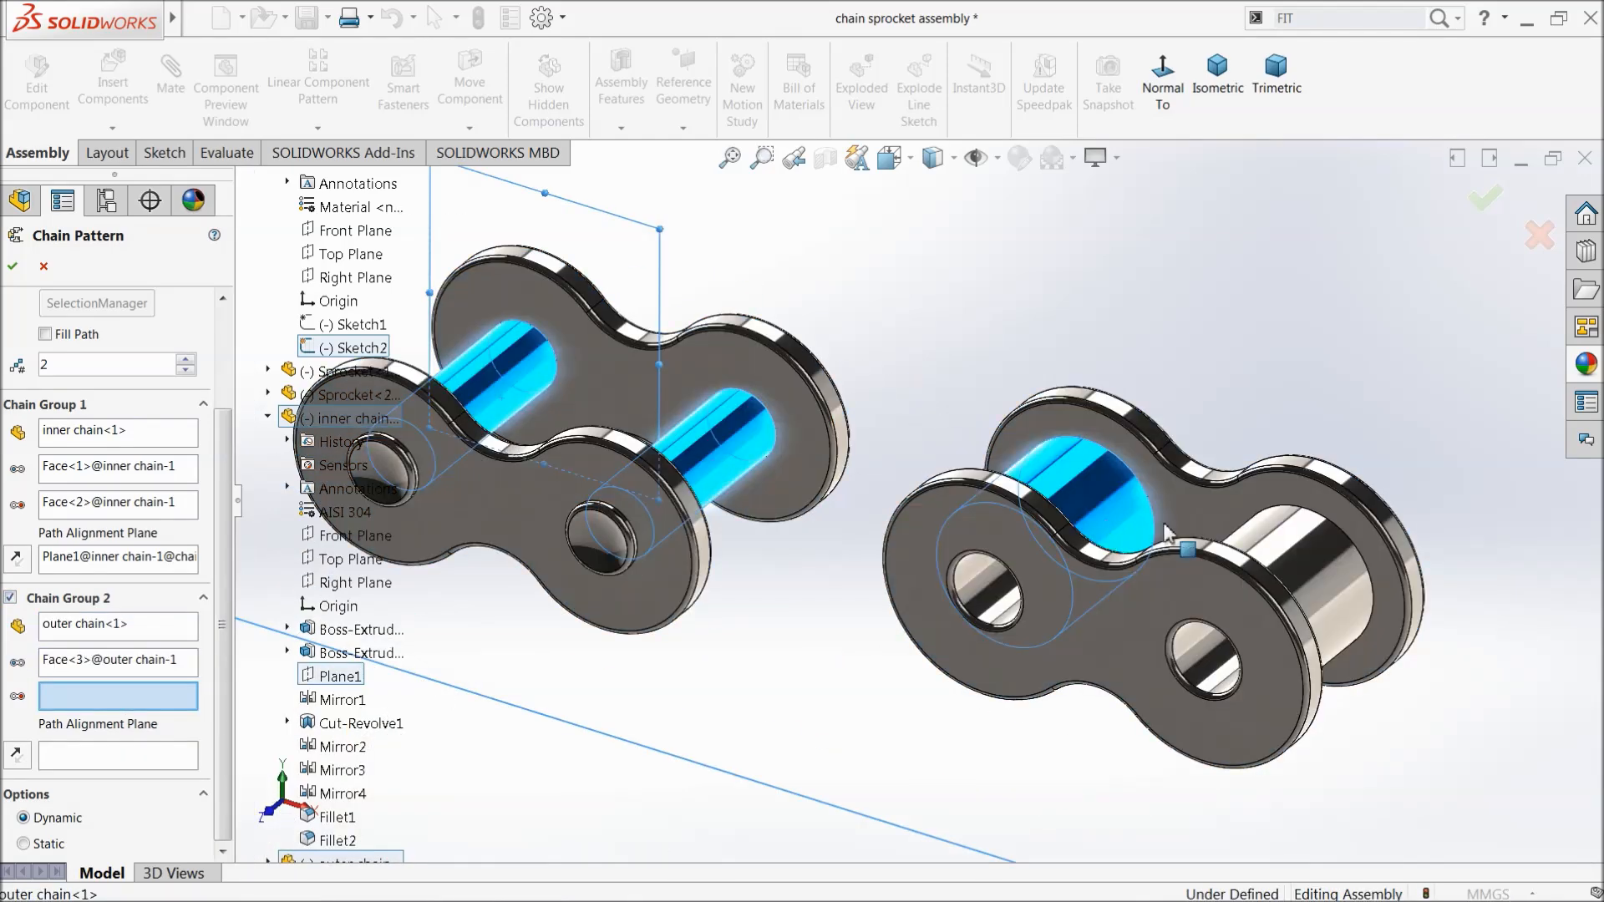
{"action": "left_click", "coordinate": [1330, 565]}
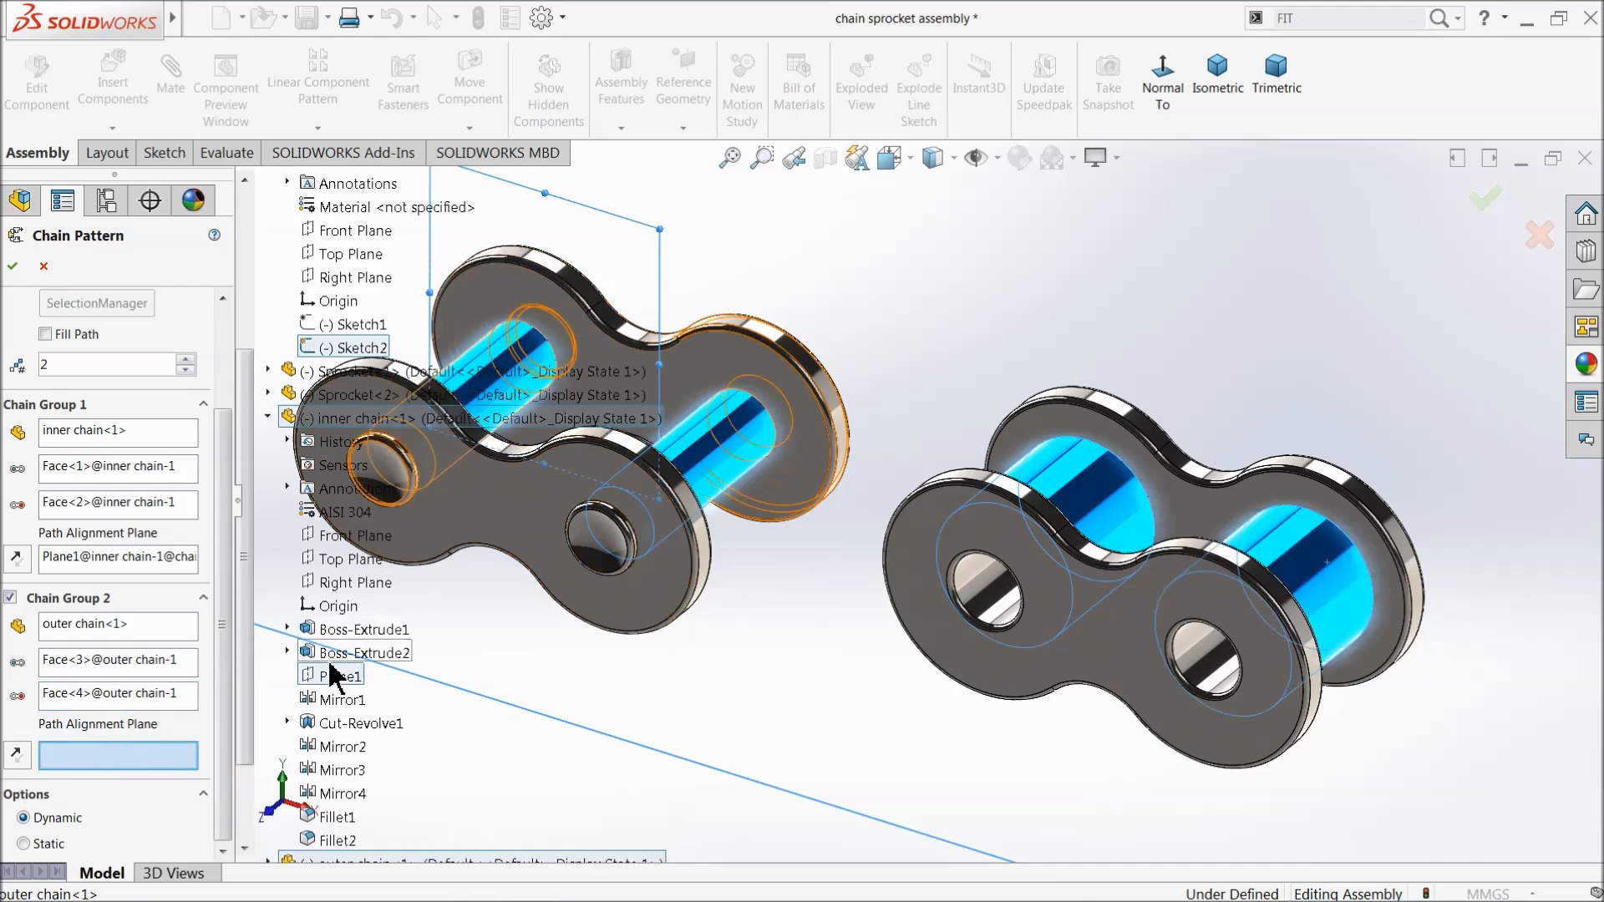
Set Plane1 of the outer chain component as the path alignment plane for Chain Group 2
{"action": "scroll", "coordinate": [831, 626], "scroll_direction": "up", "scroll_amount": 2}
{"action": "scroll", "coordinate": [827, 615], "scroll_direction": "up", "scroll_amount": 1}
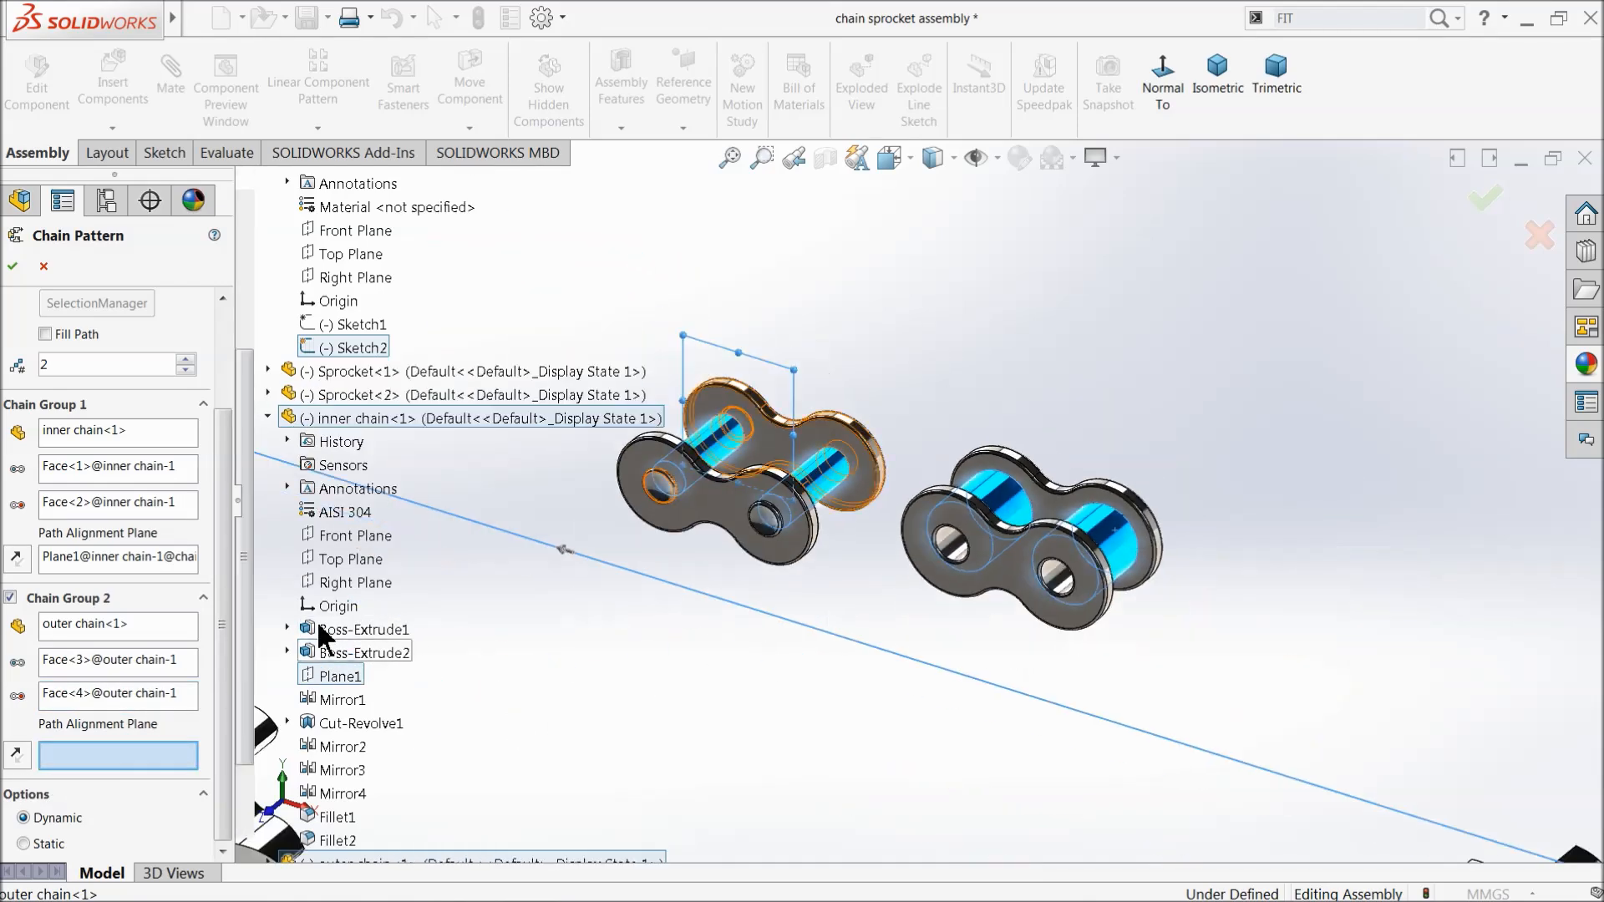
{"action": "left_click", "coordinate": [269, 416]}
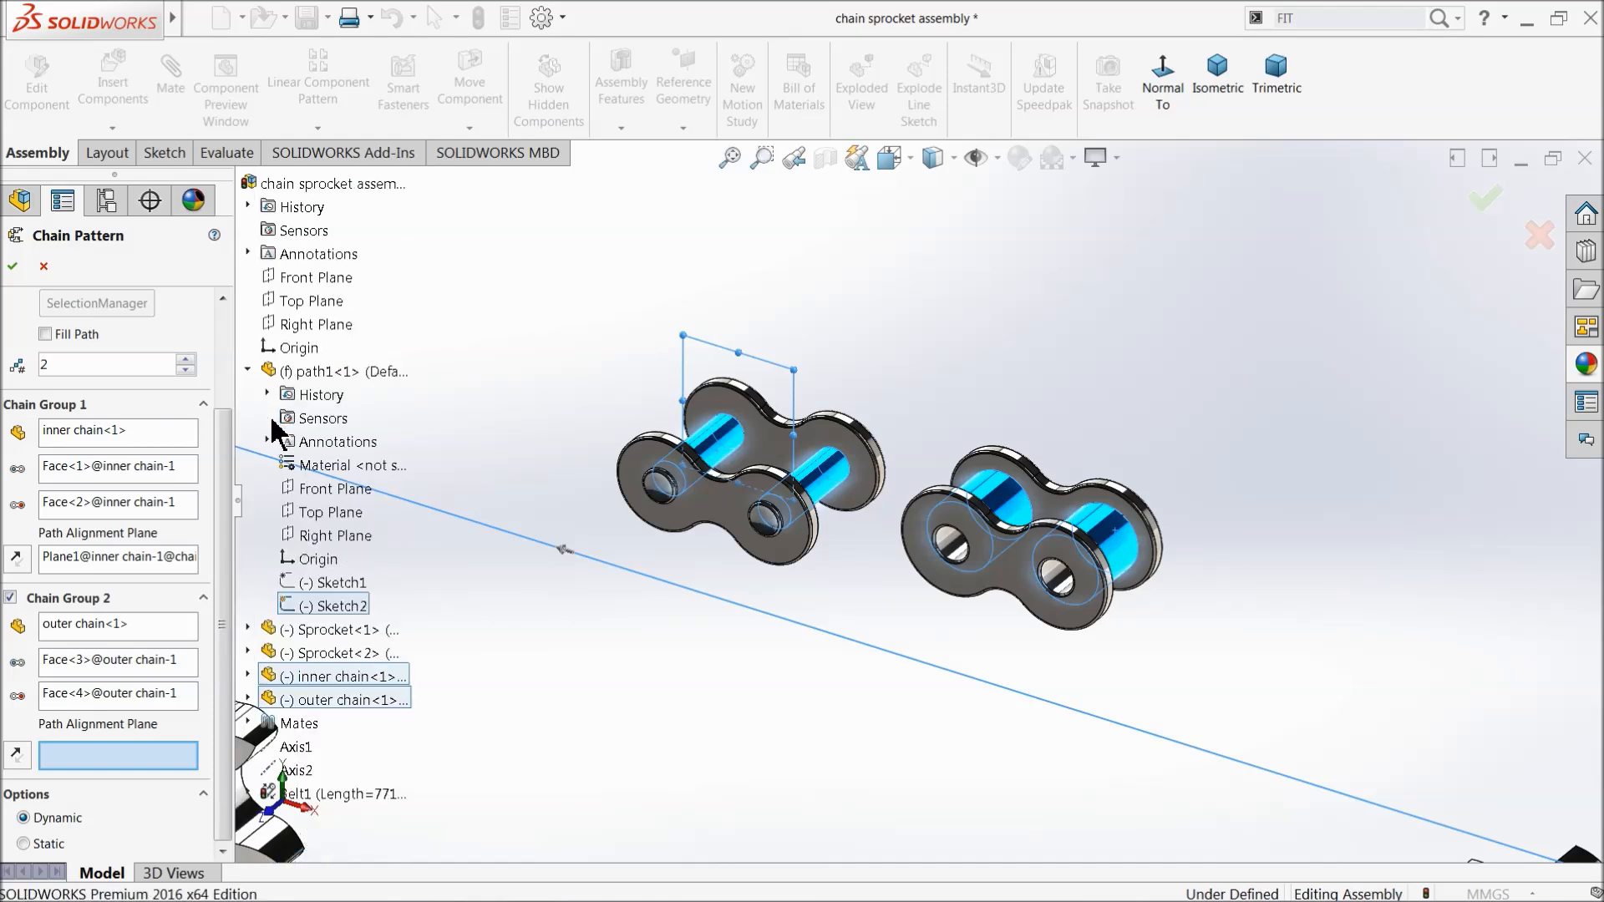
{"action": "left_click", "coordinate": [248, 700]}
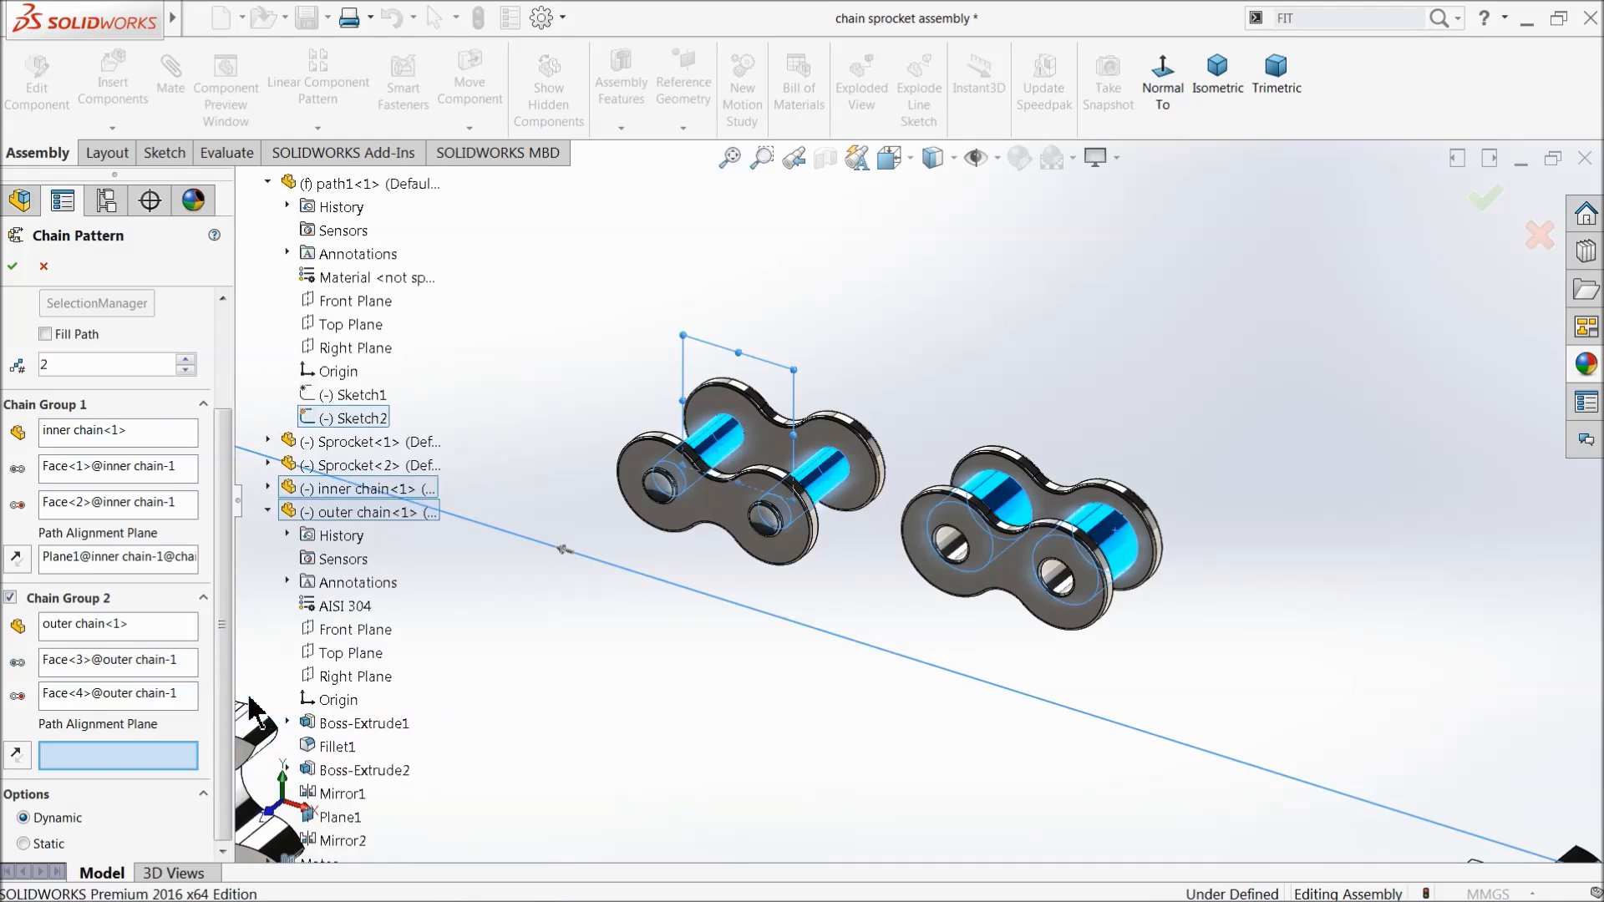
{"action": "left_click", "coordinate": [346, 814]}
{"action": "scroll", "coordinate": [844, 603], "scroll_direction": "up", "scroll_amount": 3}
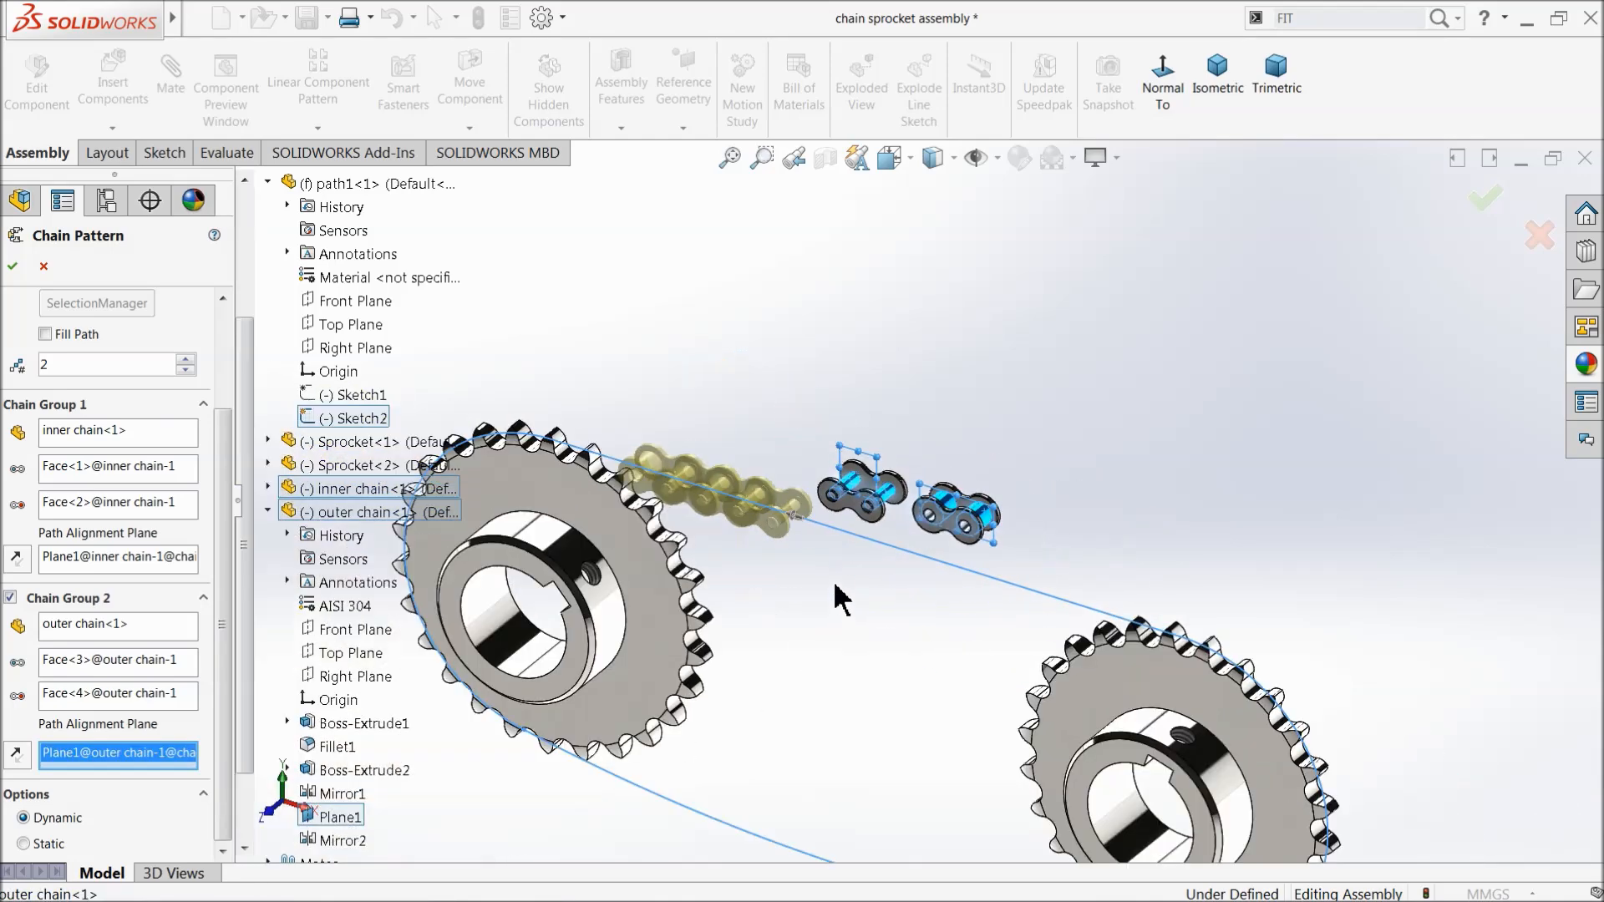
{"action": "scroll", "coordinate": [838, 519], "scroll_direction": "down", "scroll_amount": 2}
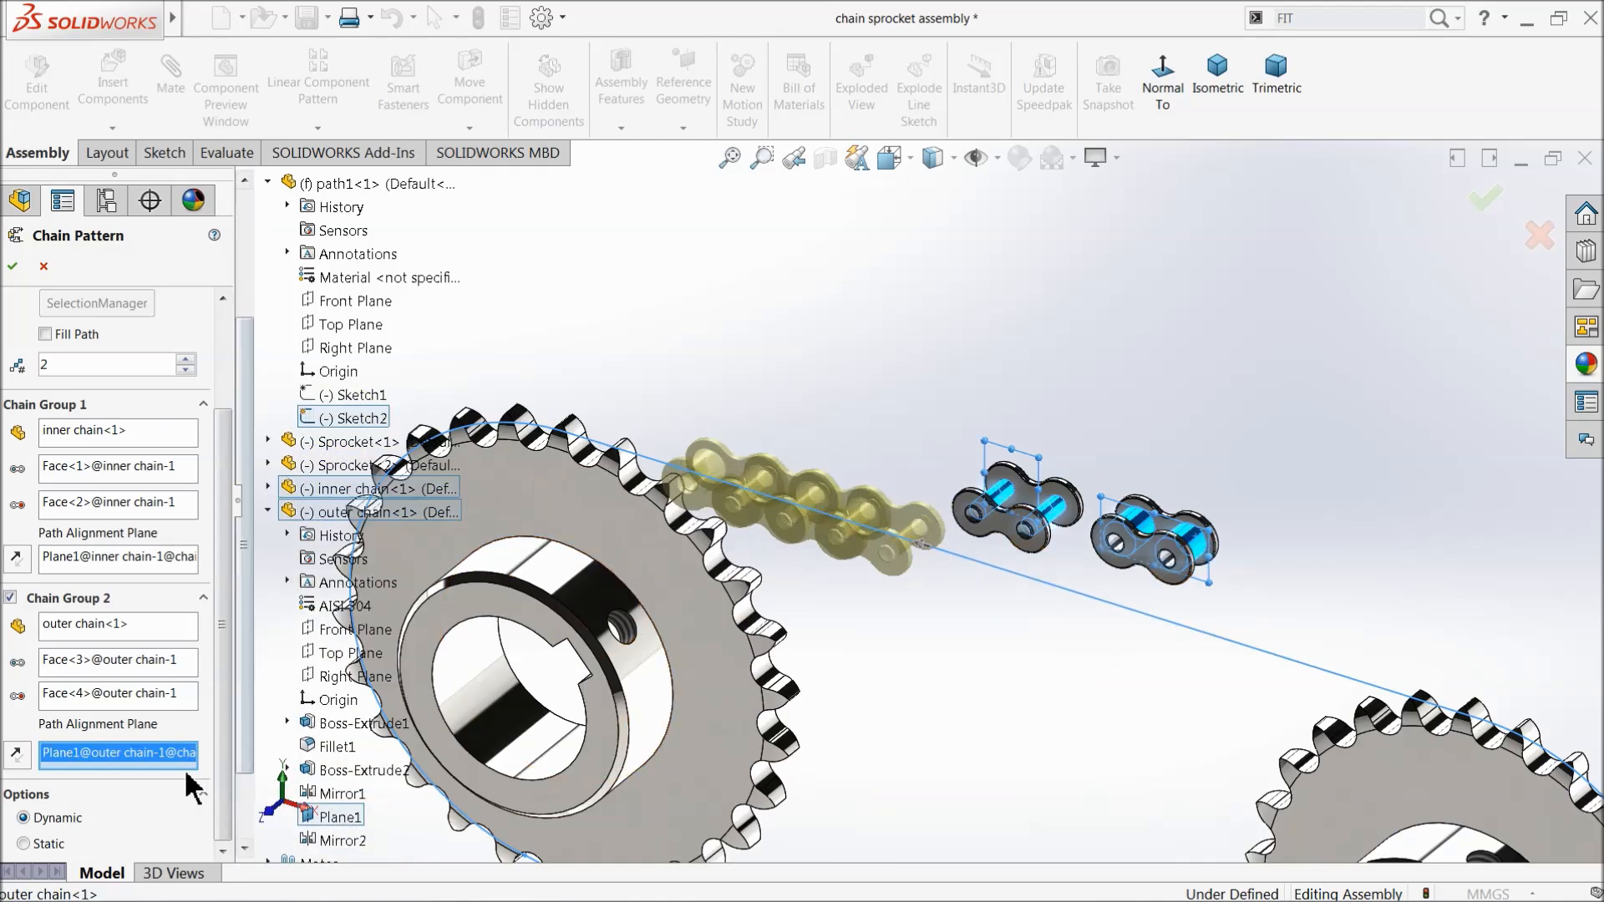
Fill the path with links, switch Fill Path off again to set the number of instances to 31, and accept the chain pattern
{"action": "left_click_drag", "start_coordinate": [220, 448], "coordinate": [232, 329]}
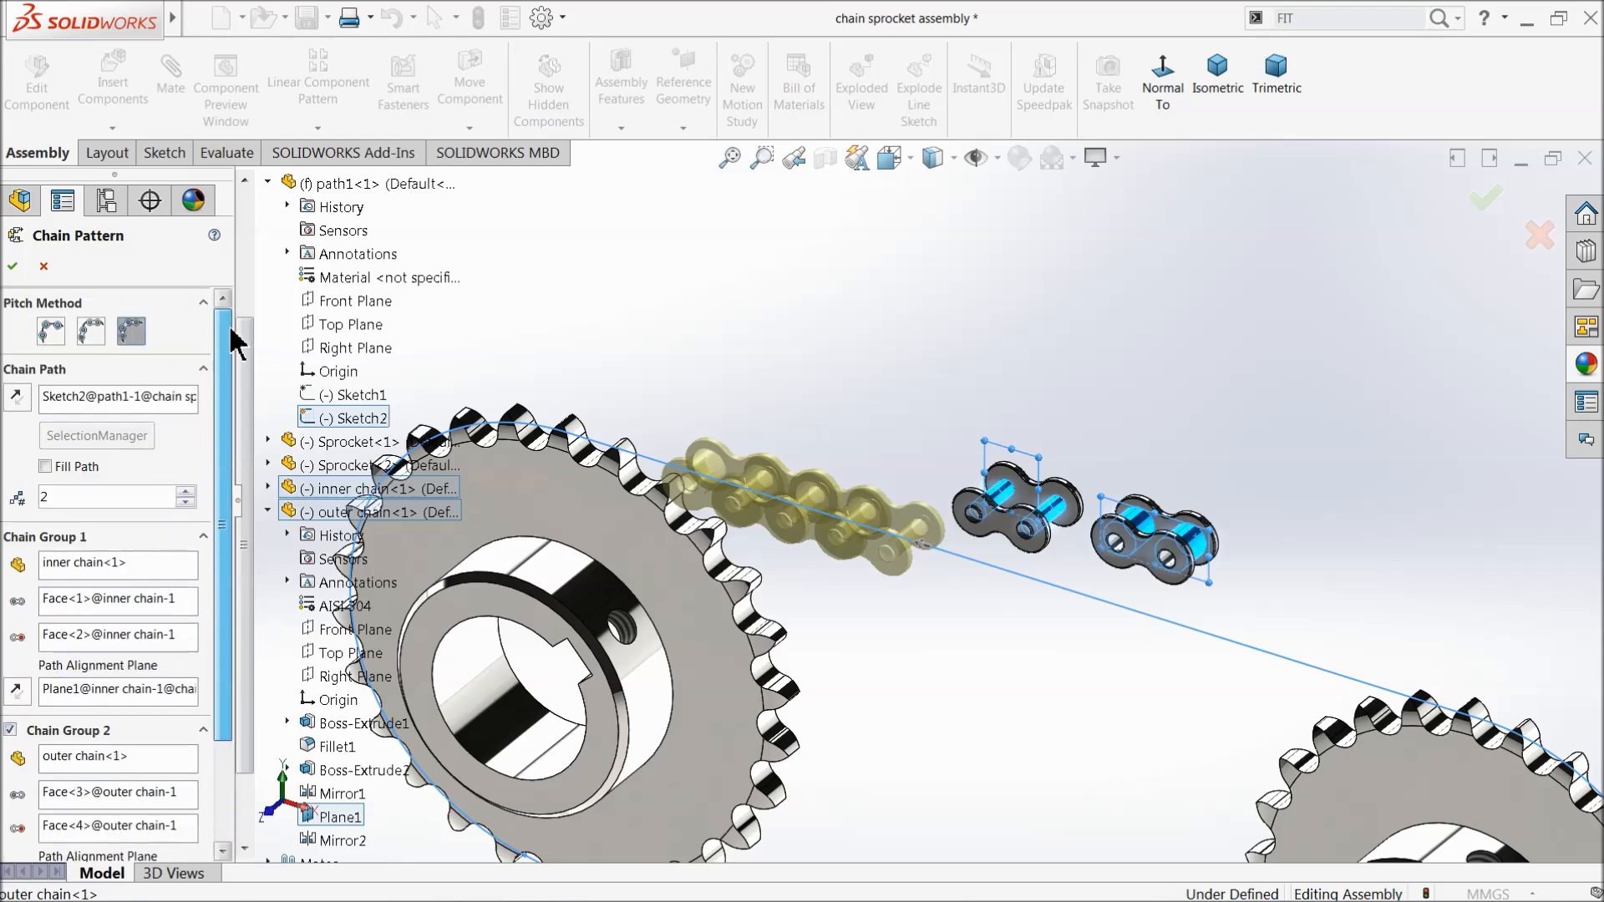
{"action": "left_click", "coordinate": [45, 467]}
{"action": "scroll", "coordinate": [967, 609], "scroll_direction": "up", "scroll_amount": 5}
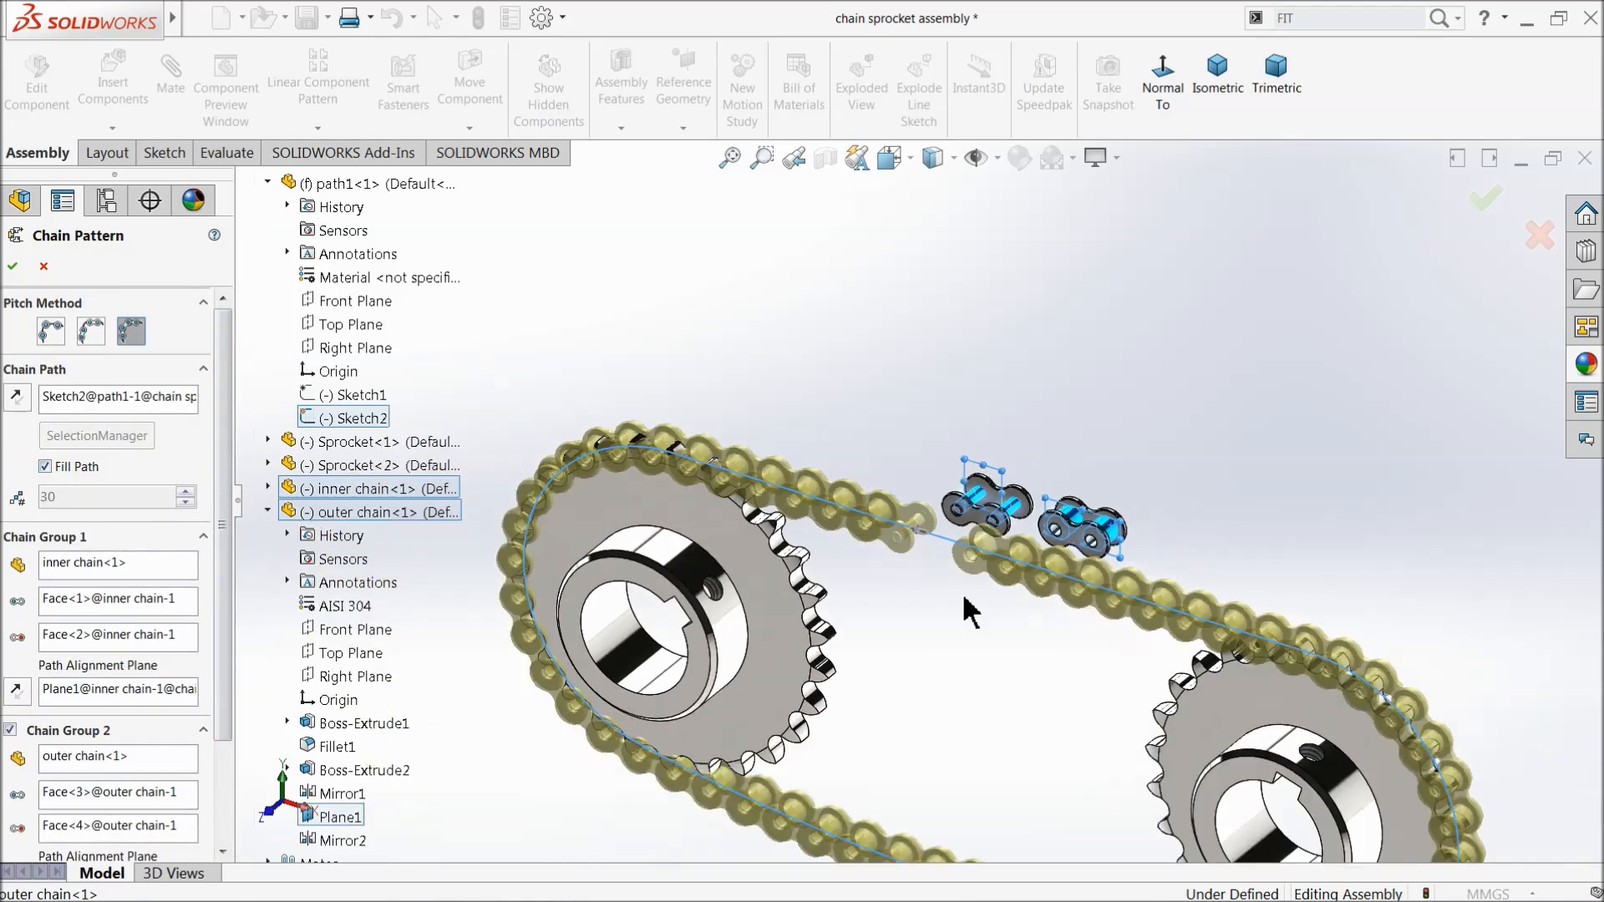
{"action": "scroll", "coordinate": [1002, 656], "scroll_direction": "down", "scroll_amount": 6}
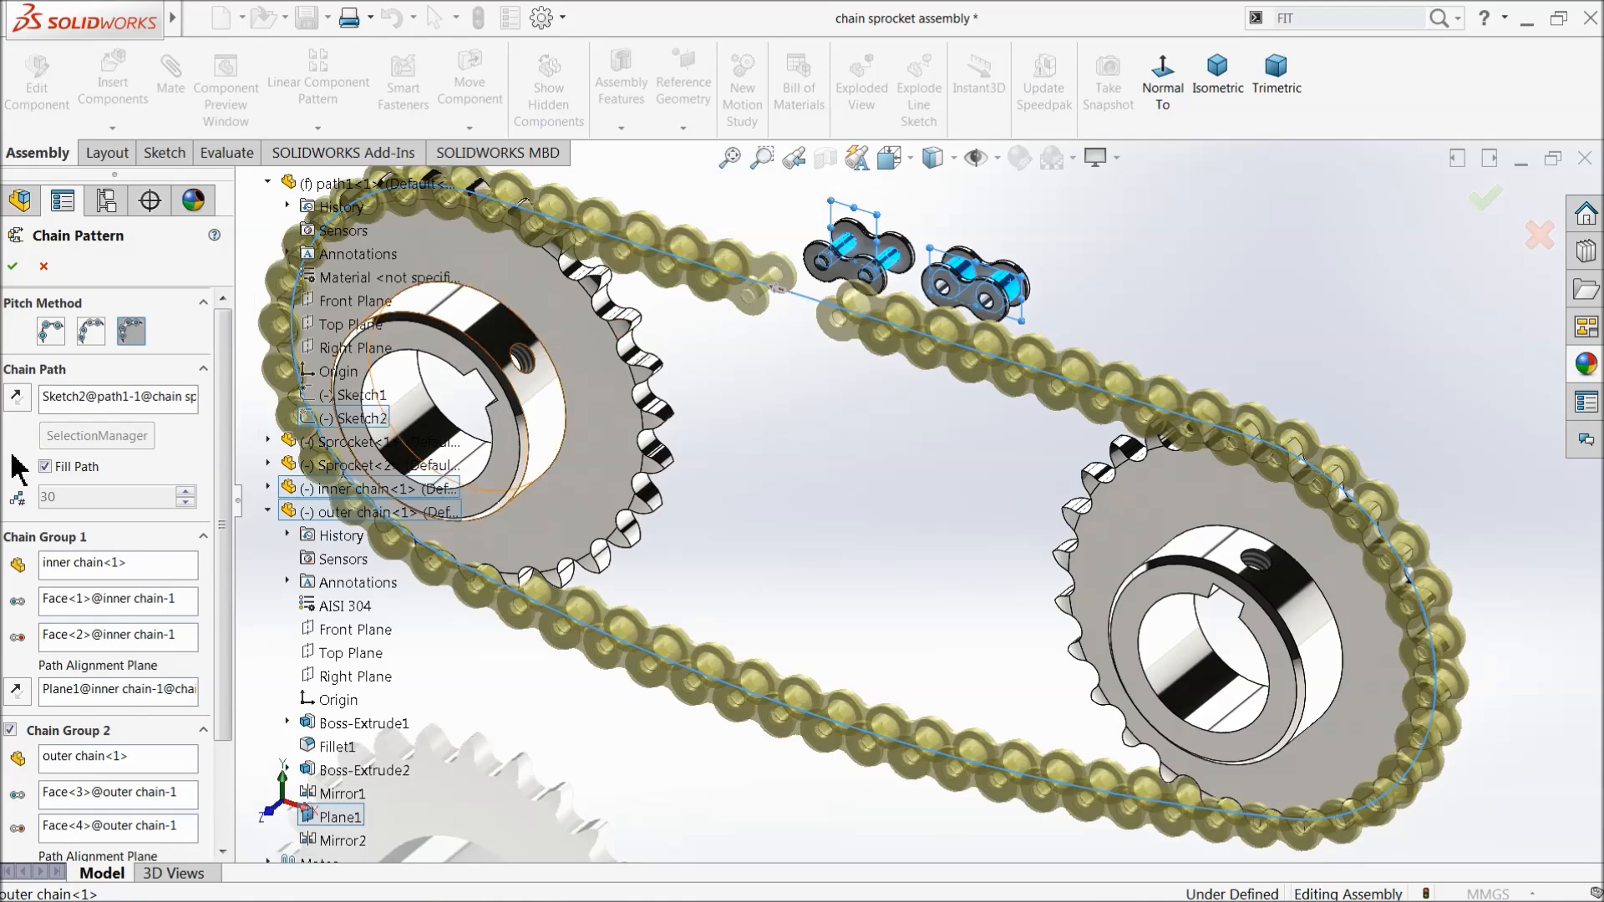
{"action": "left_click", "coordinate": [47, 467]}
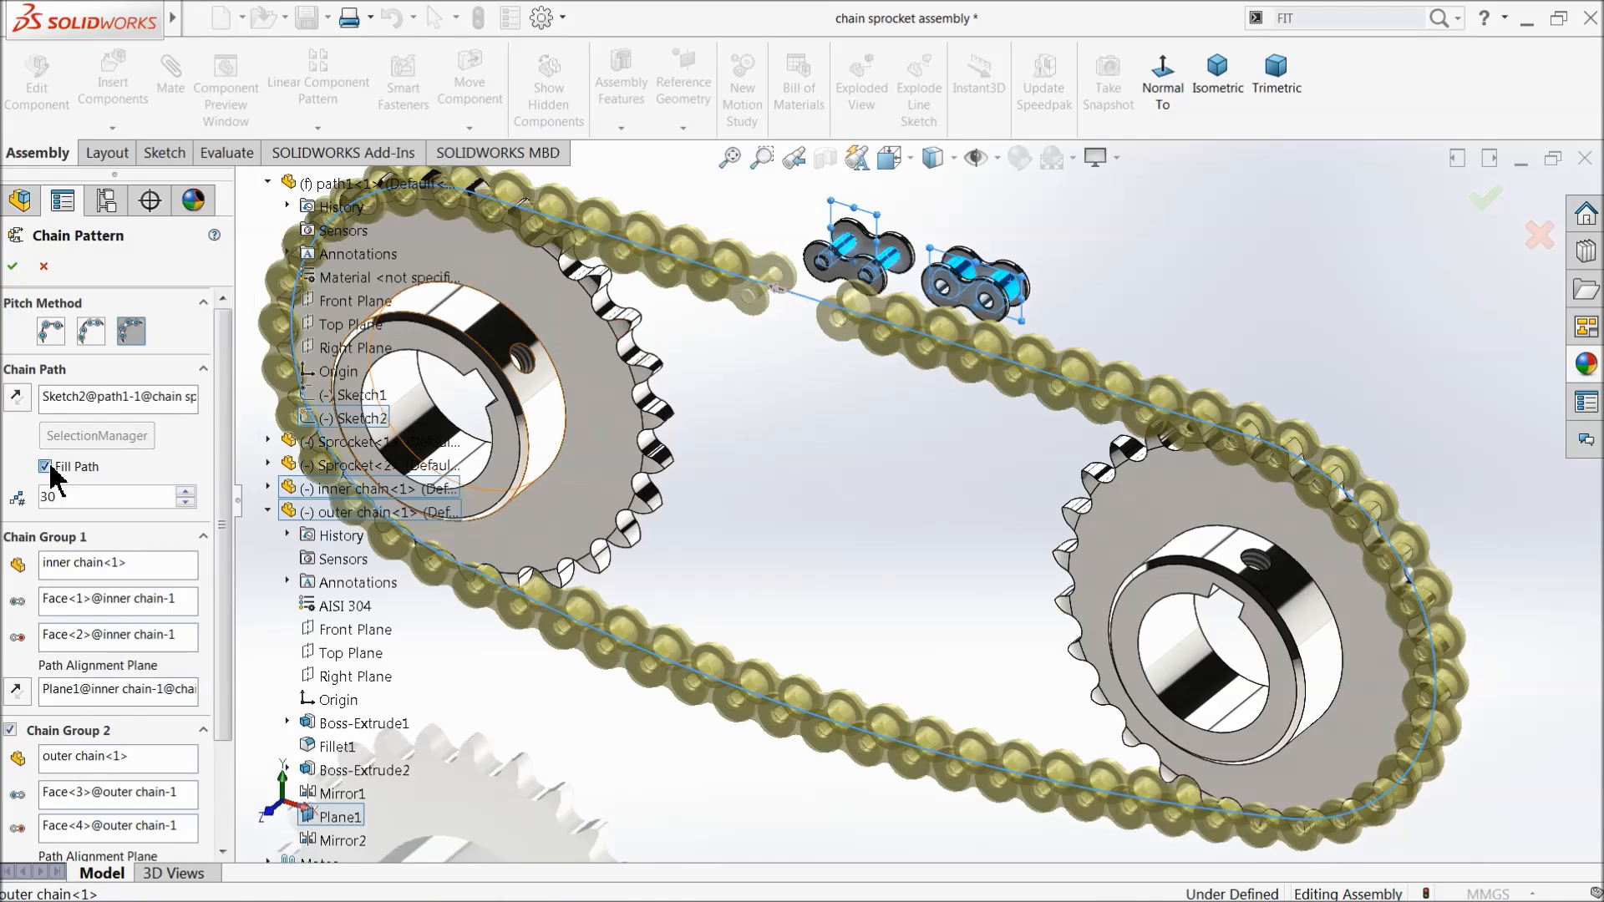
{"action": "left_click", "coordinate": [187, 493]}
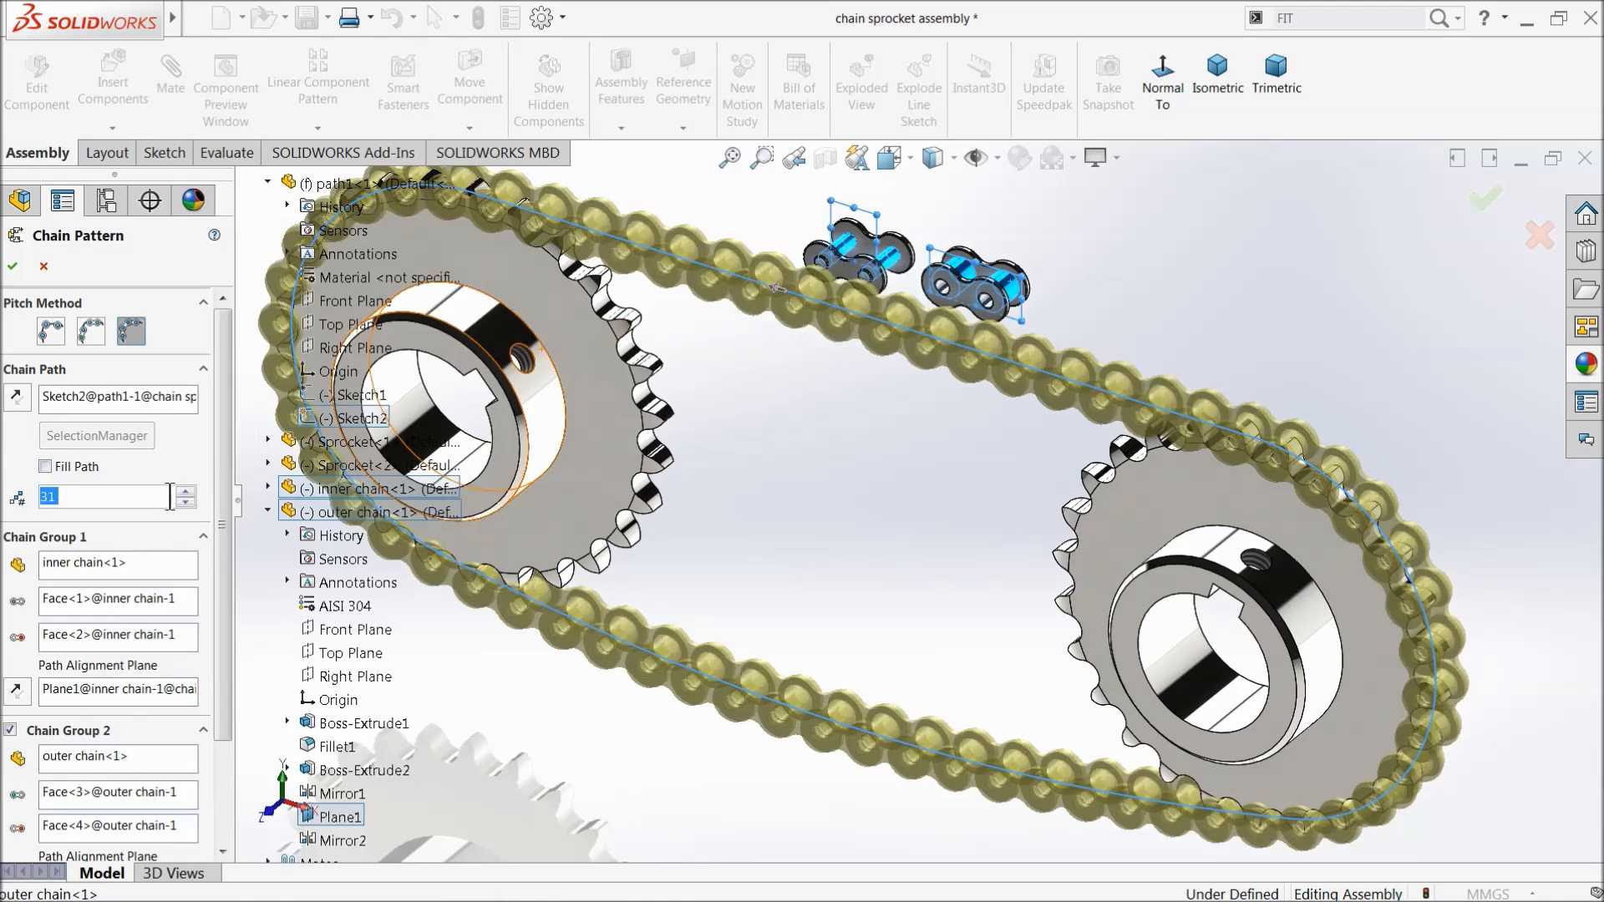
{"action": "left_click", "coordinate": [12, 266]}
{"action": "scroll", "coordinate": [897, 483], "scroll_direction": "up", "scroll_amount": 3}
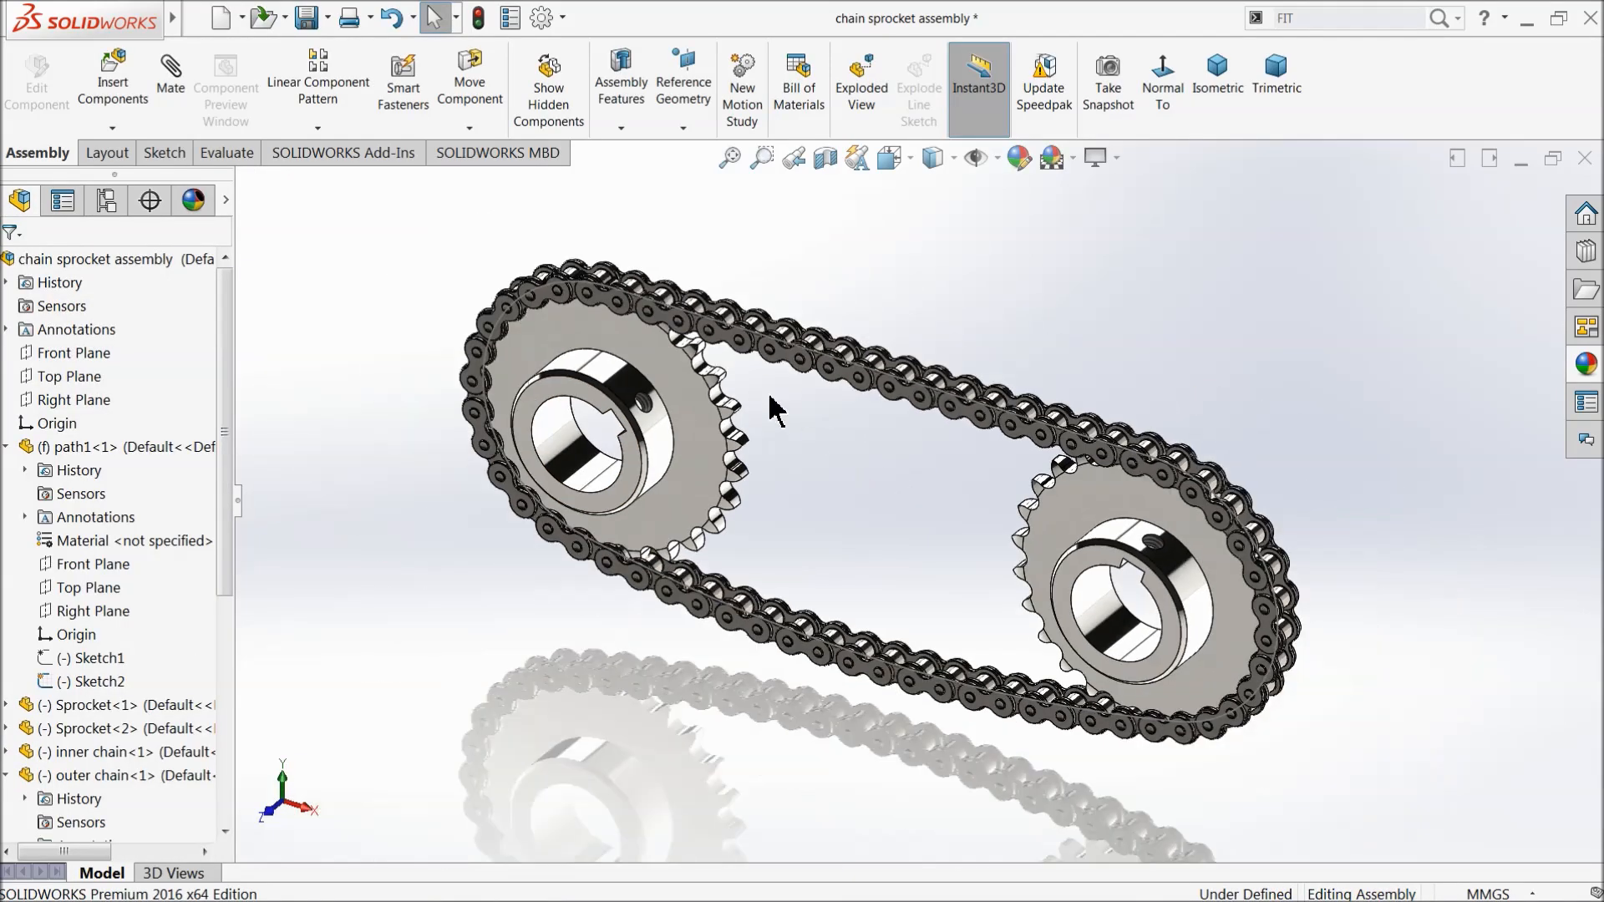
Hide the path1 sketch curve that runs through the chain
{"action": "scroll", "coordinate": [830, 437], "scroll_direction": "down", "scroll_amount": 4}
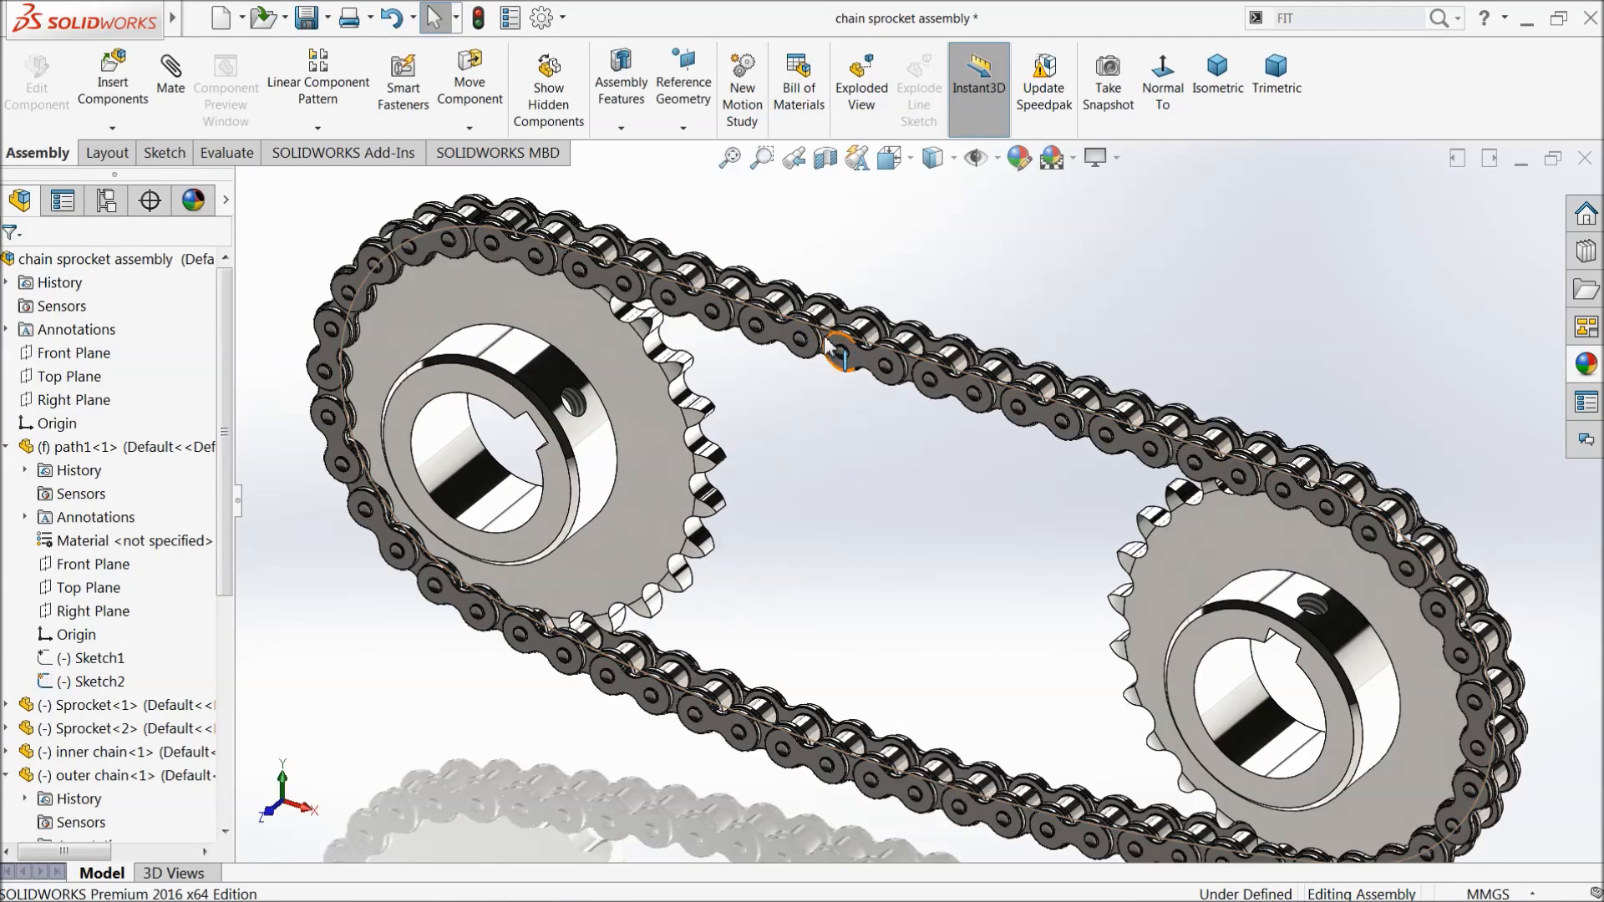
{"action": "left_click", "coordinate": [841, 352]}
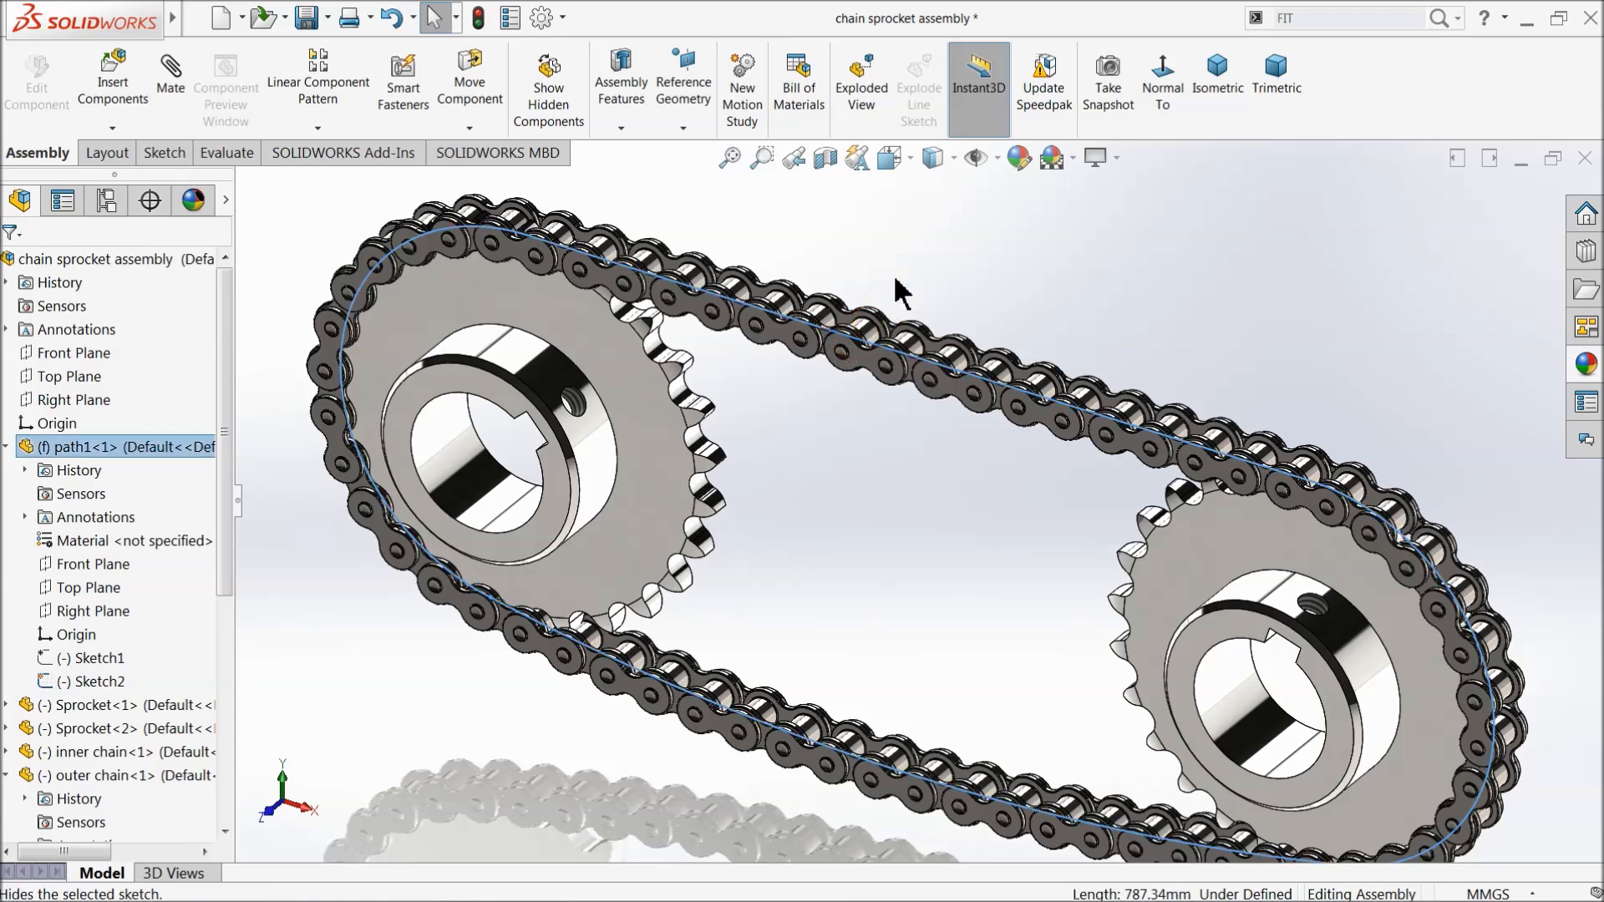
{"action": "left_click", "coordinate": [895, 280]}
Move an inner chain link along the path to test the chain's motion, and collapse the path1 and outer chain components
{"action": "mouse_move", "coordinate": [762, 322]}
{"action": "left_mouse_down"}
{"action": "mouse_move", "coordinate": [576, 266]}
{"action": "mouse_move", "coordinate": [479, 277]}
{"action": "mouse_move", "coordinate": [952, 394]}
{"action": "mouse_move", "coordinate": [861, 382]}
{"action": "left_mouse_up"}
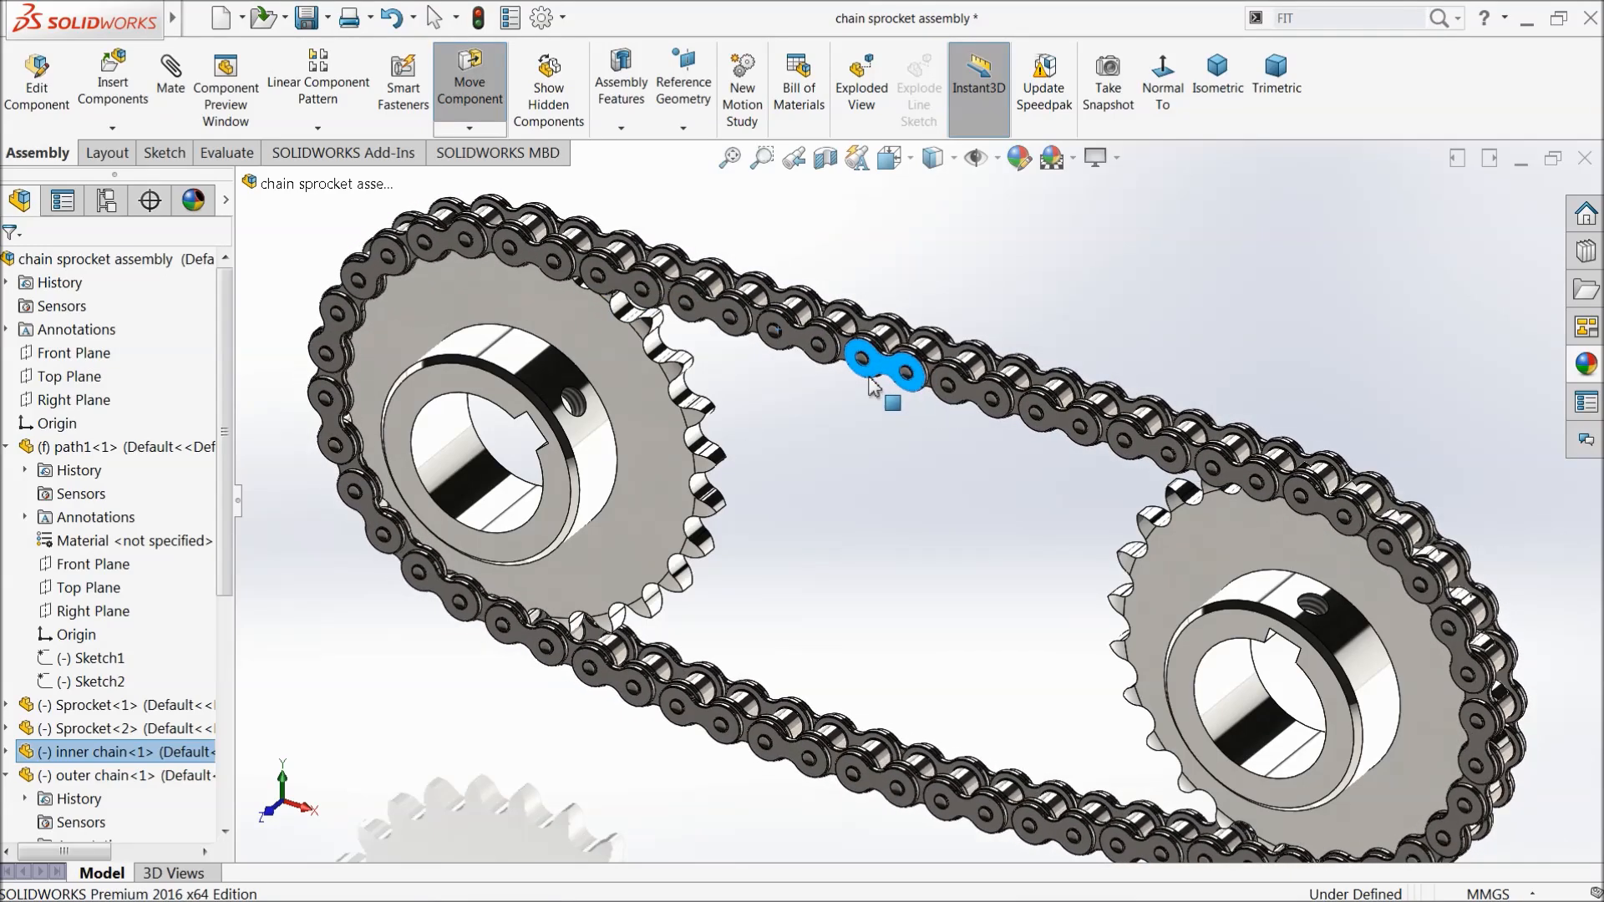
{"action": "left_click", "coordinate": [6, 448]}
{"action": "left_click", "coordinate": [6, 541]}
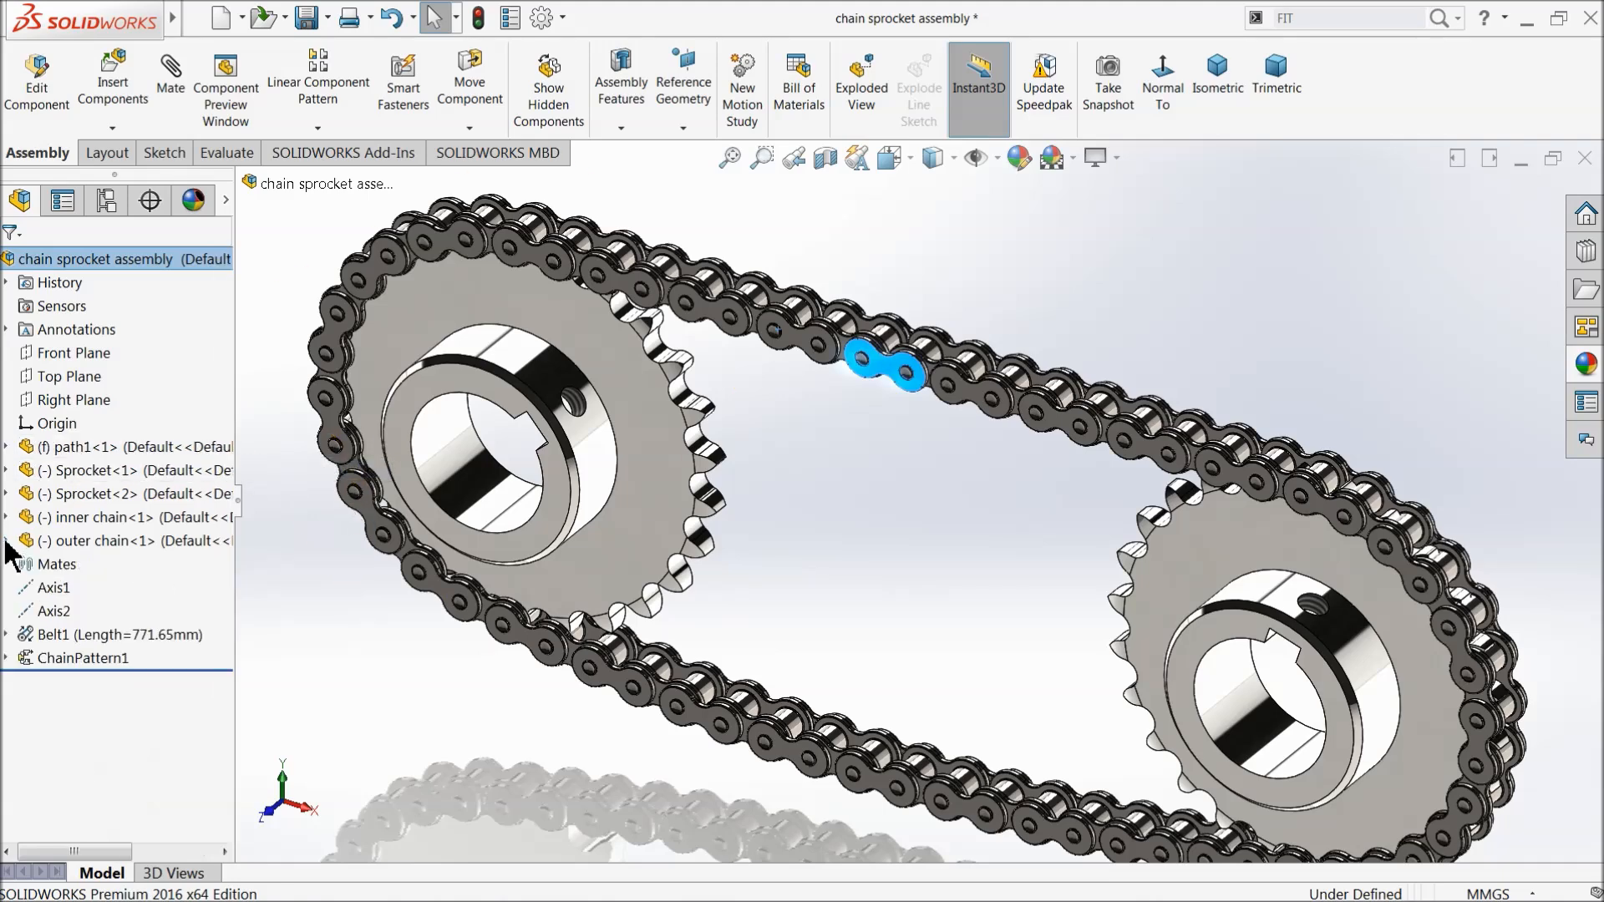
{"action": "left_click", "coordinate": [308, 585]}
Turn the Sprocket<1> component slightly to test whether it moves together with the chain
{"action": "middle_click_drag", "start_coordinate": [375, 520], "coordinate": [301, 573]}
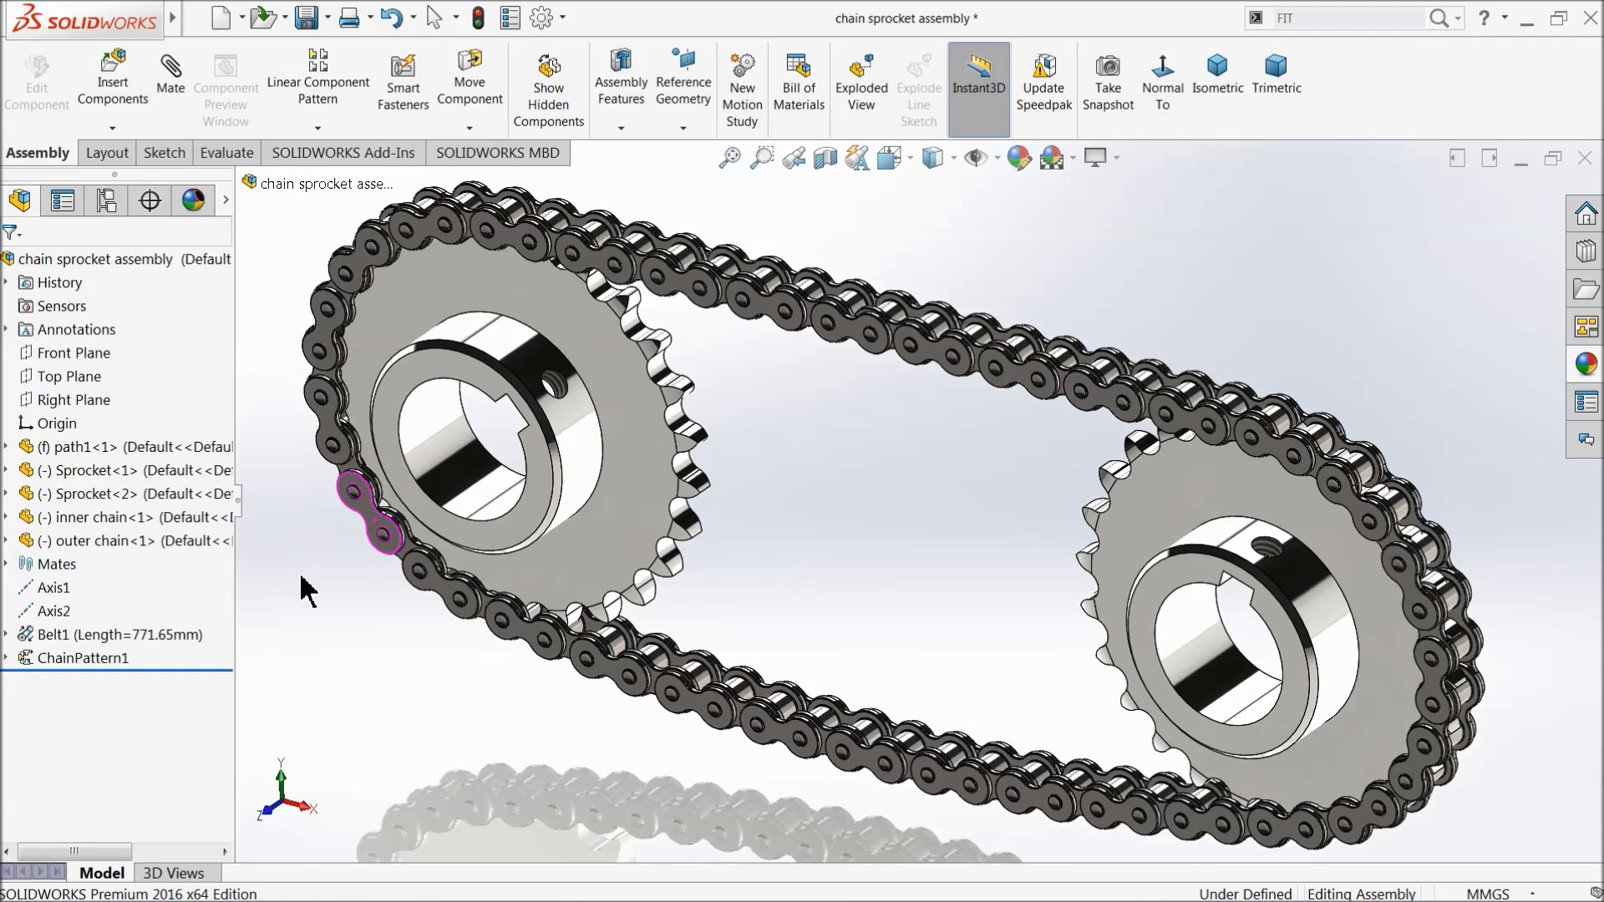
{"action": "key", "text": "f"}
{"action": "scroll", "coordinate": [1053, 528], "scroll_direction": "down", "scroll_amount": 2}
{"action": "scroll", "coordinate": [913, 503], "scroll_direction": "up", "scroll_amount": 3}
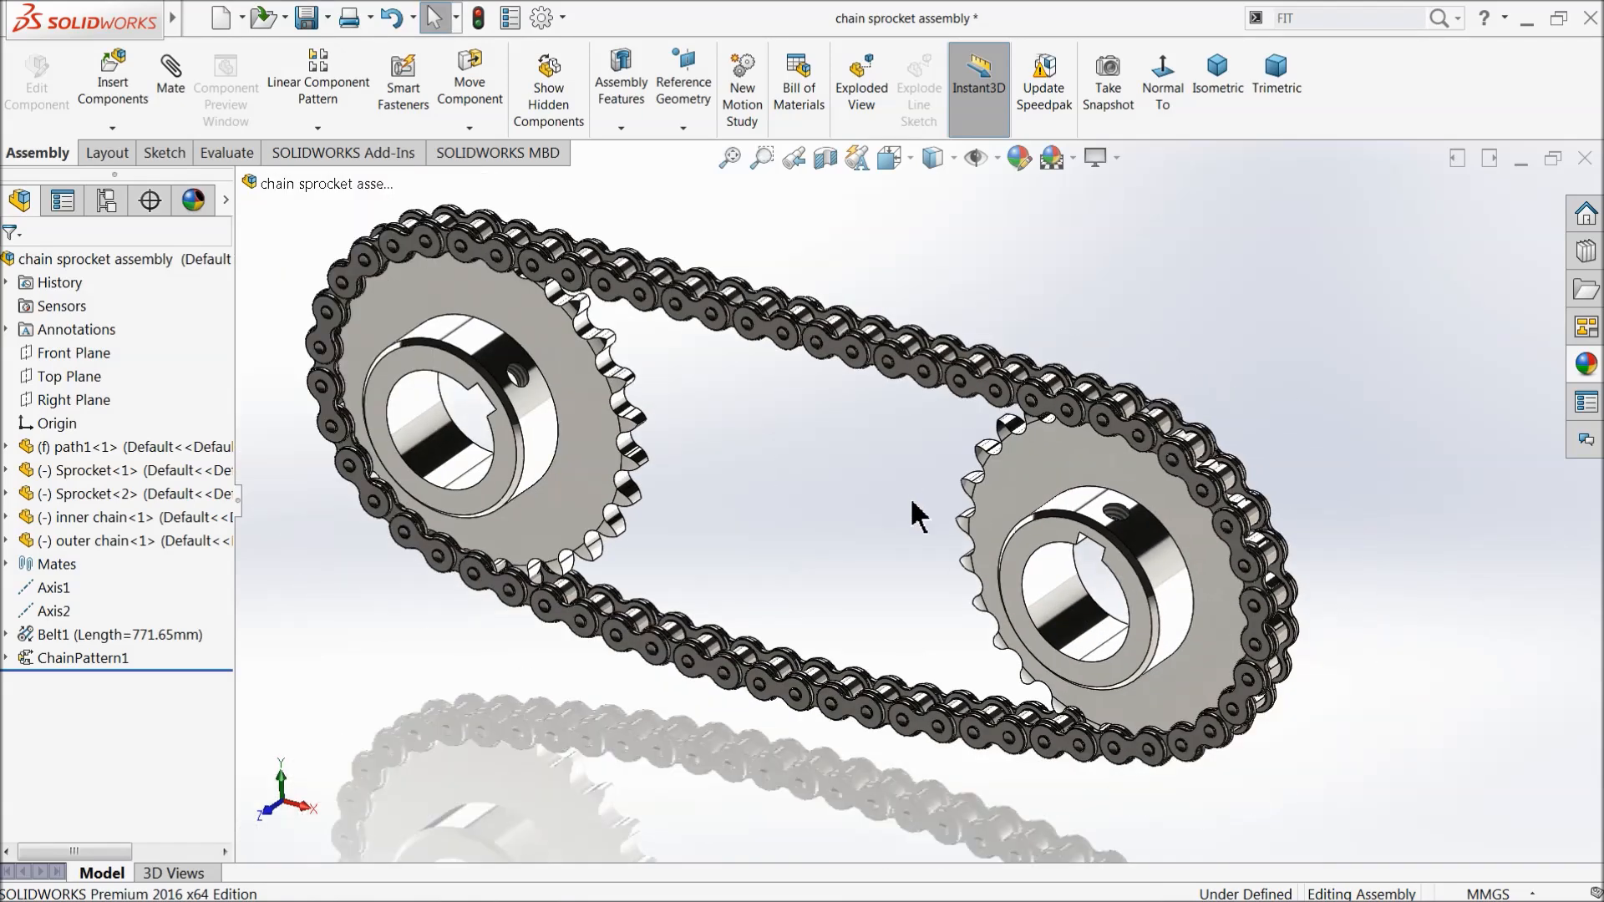
{"action": "scroll", "coordinate": [719, 418], "scroll_direction": "down", "scroll_amount": 3}
{"action": "mouse_move", "coordinate": [630, 404]}
{"action": "left_mouse_down"}
{"action": "mouse_move", "coordinate": [644, 430]}
{"action": "mouse_move", "coordinate": [614, 430]}
{"action": "left_mouse_up"}
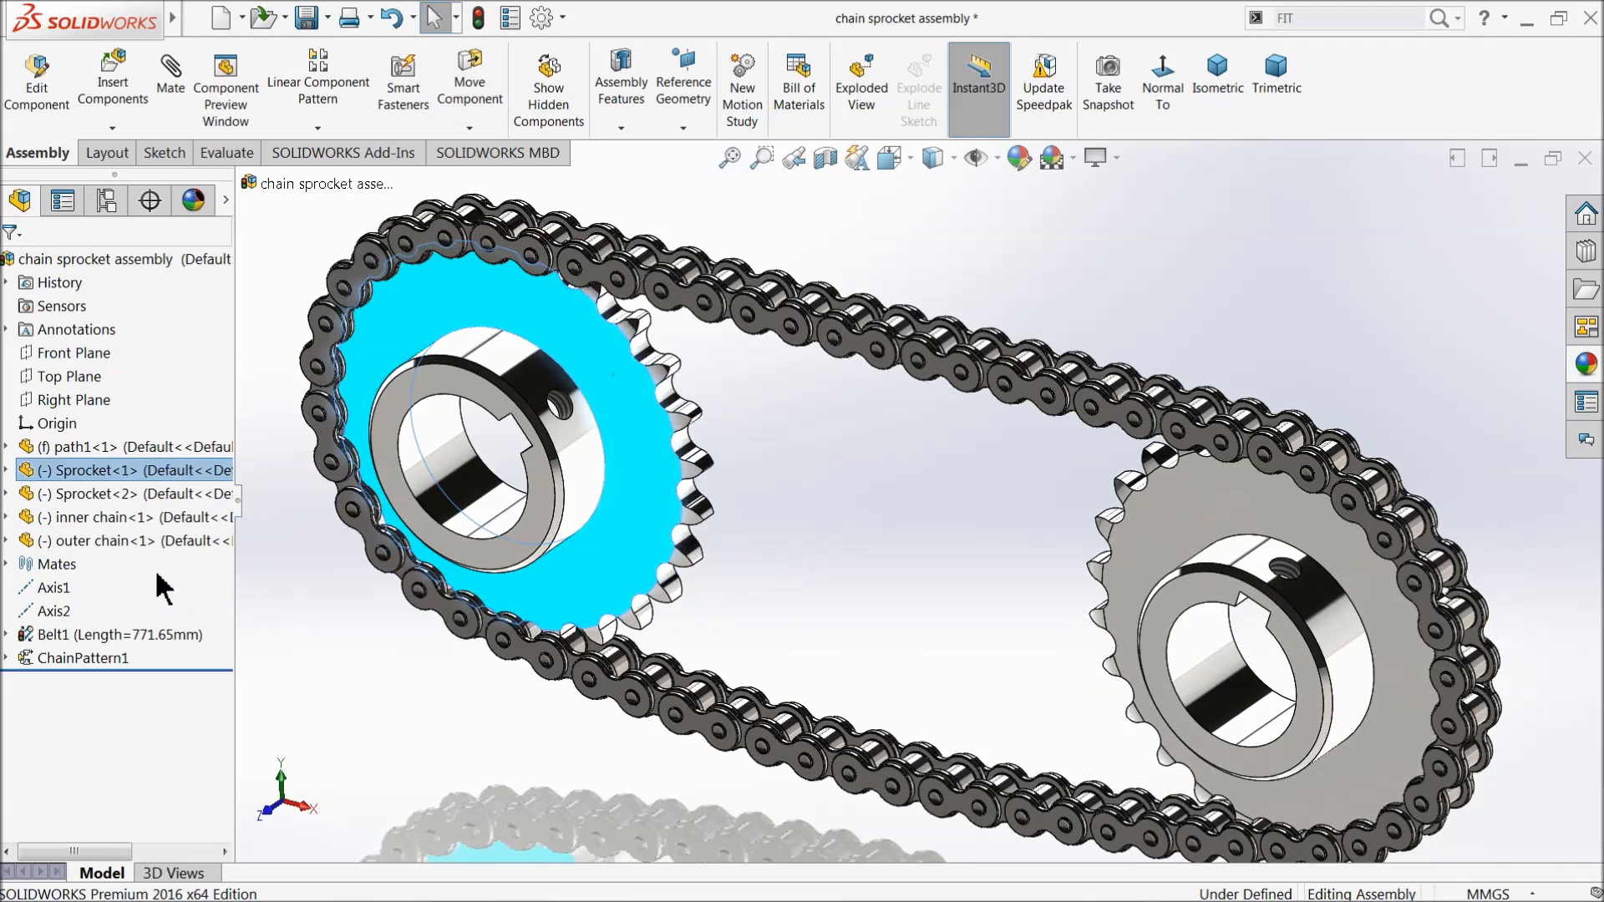
Add a Gear mate between the outer chain link's cylindrical face and the circular hub edge of Sprocket<1>
{"action": "left_click", "coordinate": [57, 543]}
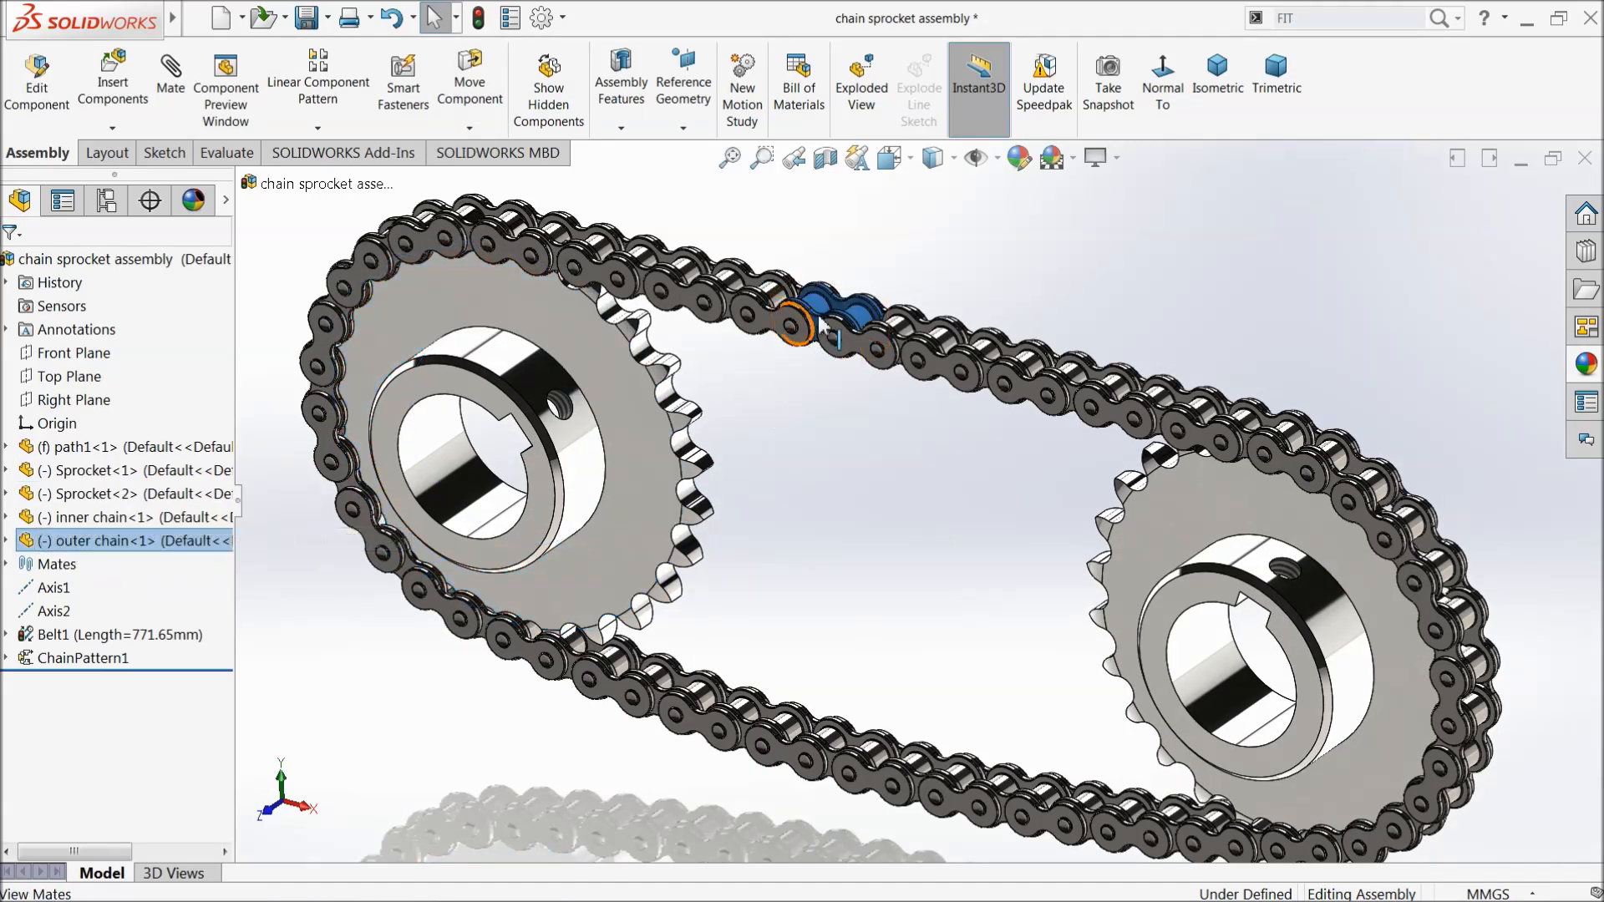
{"action": "scroll", "coordinate": [827, 334], "scroll_direction": "down", "scroll_amount": 5}
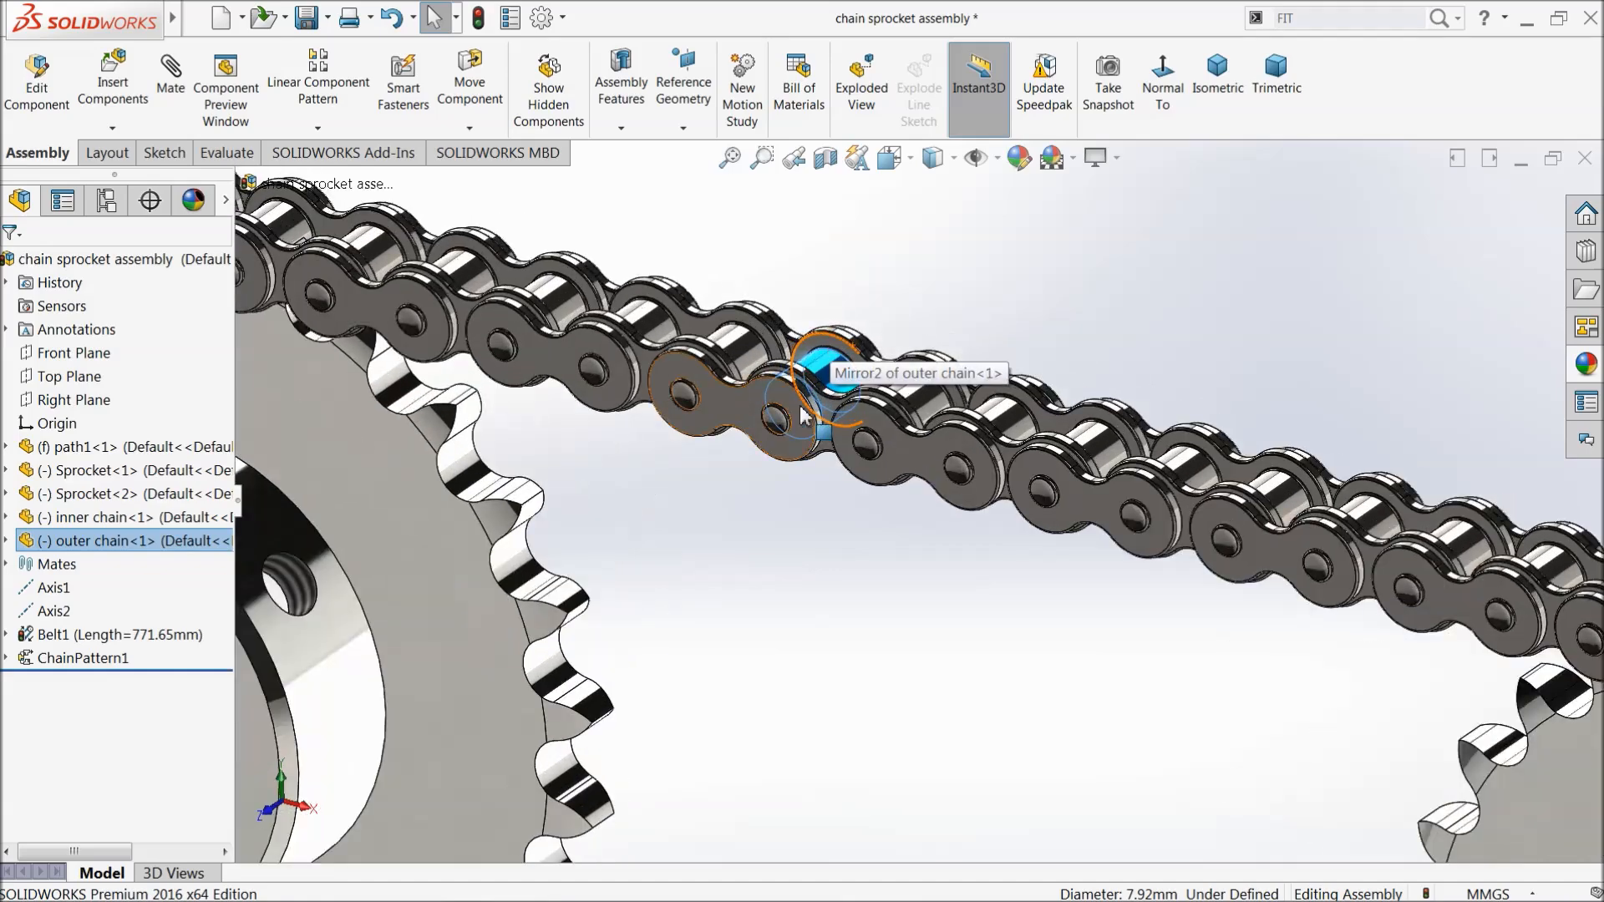
{"action": "scroll", "coordinate": [819, 484], "scroll_direction": "up", "scroll_amount": 5}
{"action": "scroll", "coordinate": [1000, 616], "scroll_direction": "down", "scroll_amount": 5}
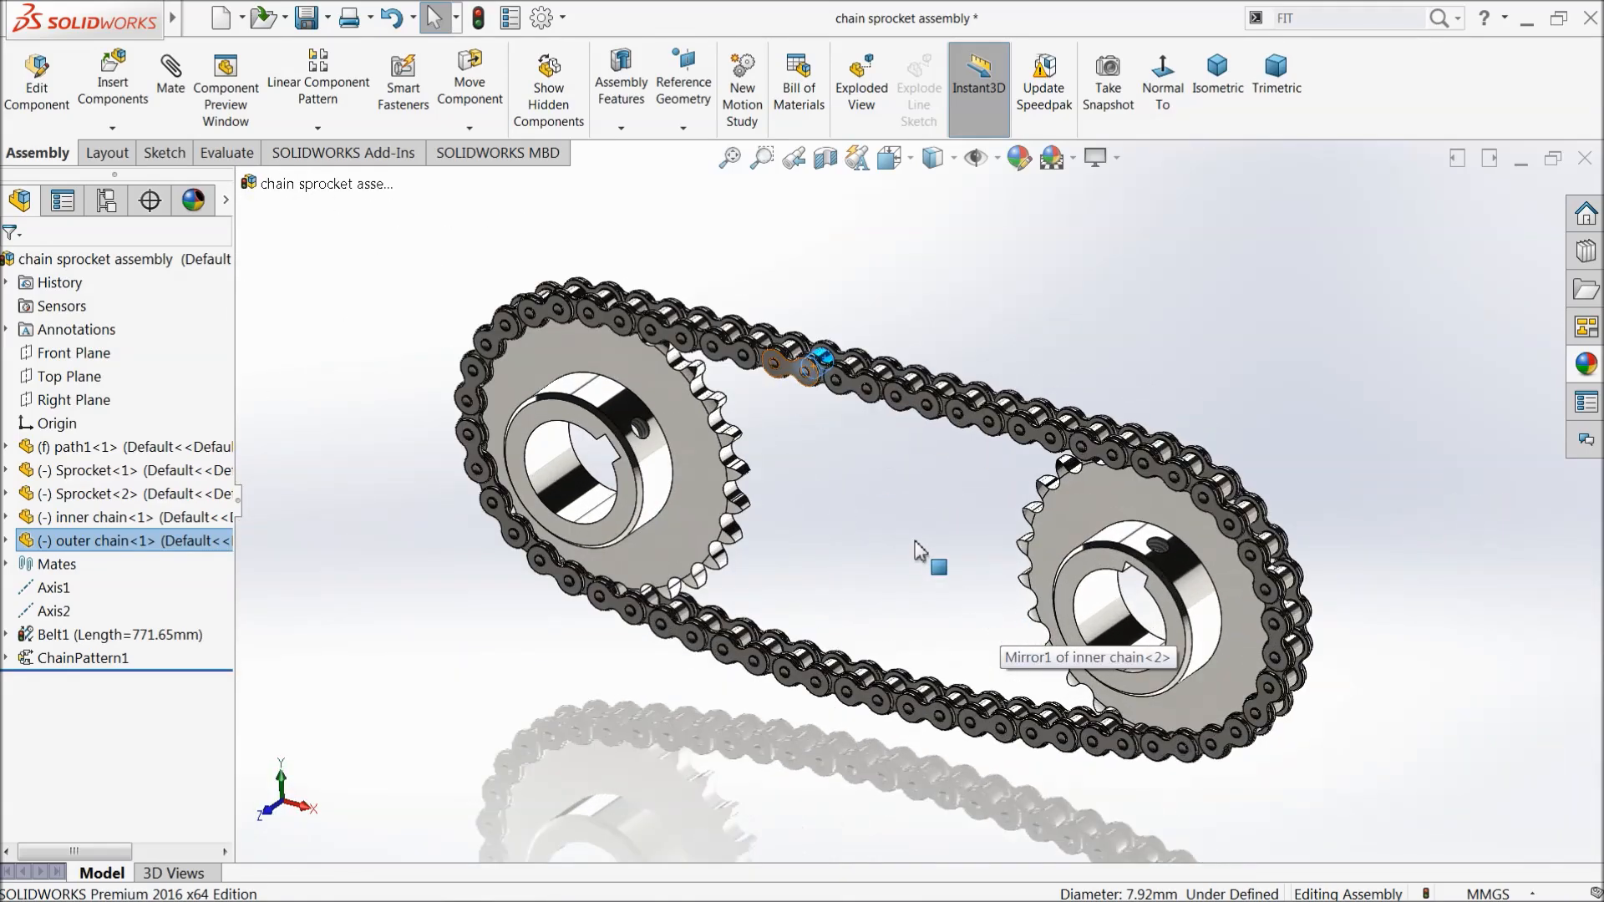
{"action": "left_click", "coordinate": [172, 76]}
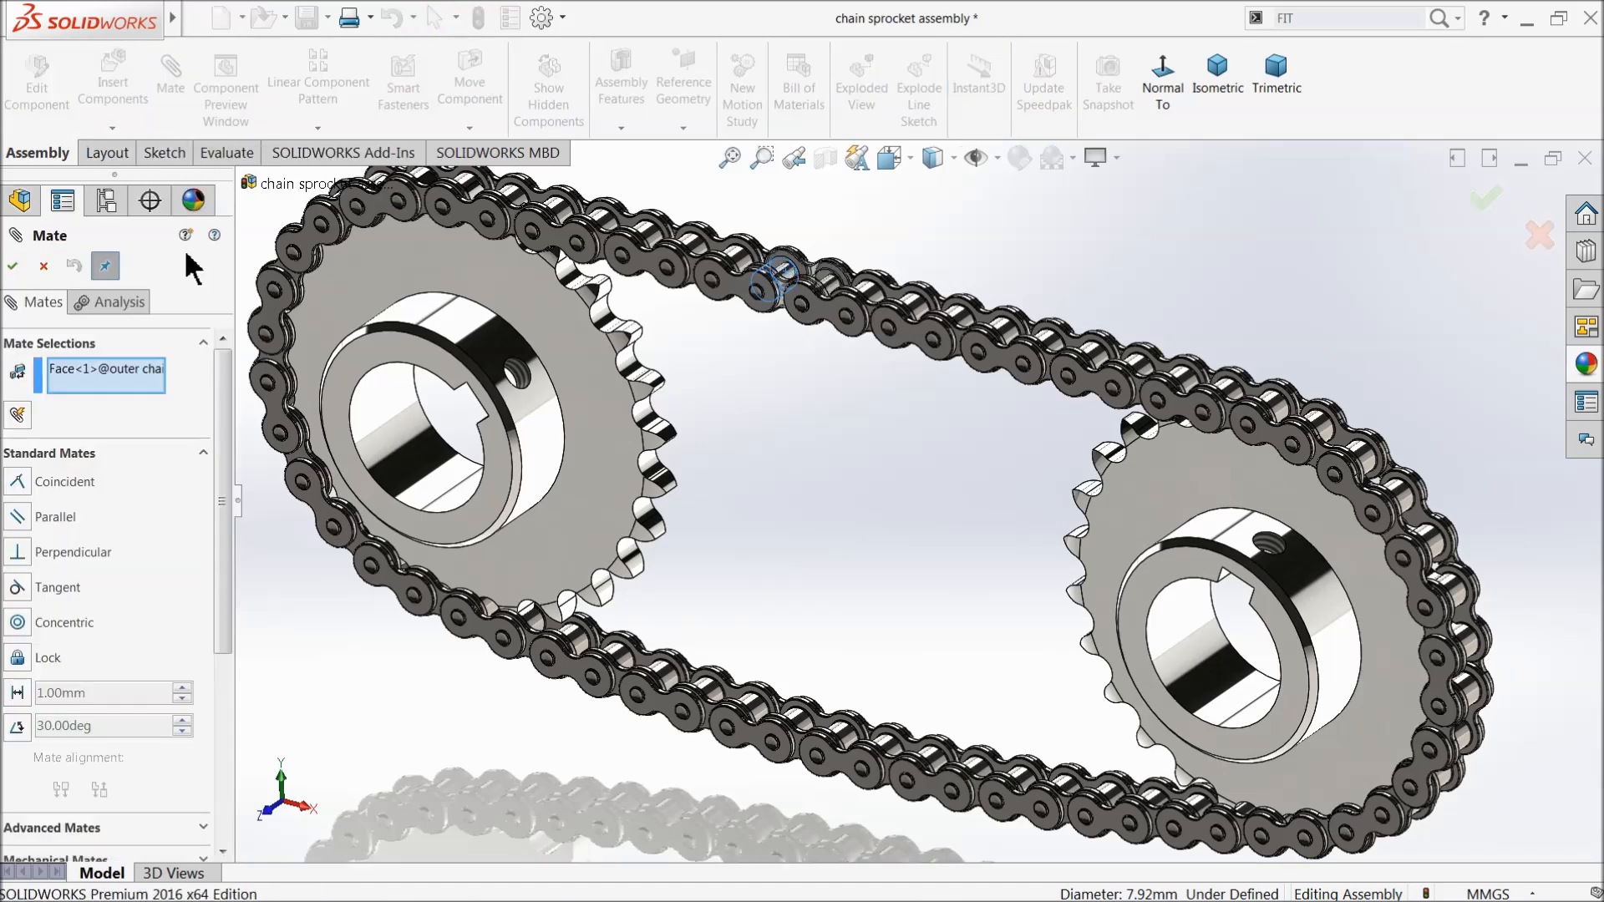
{"action": "left_click", "coordinate": [202, 452]}
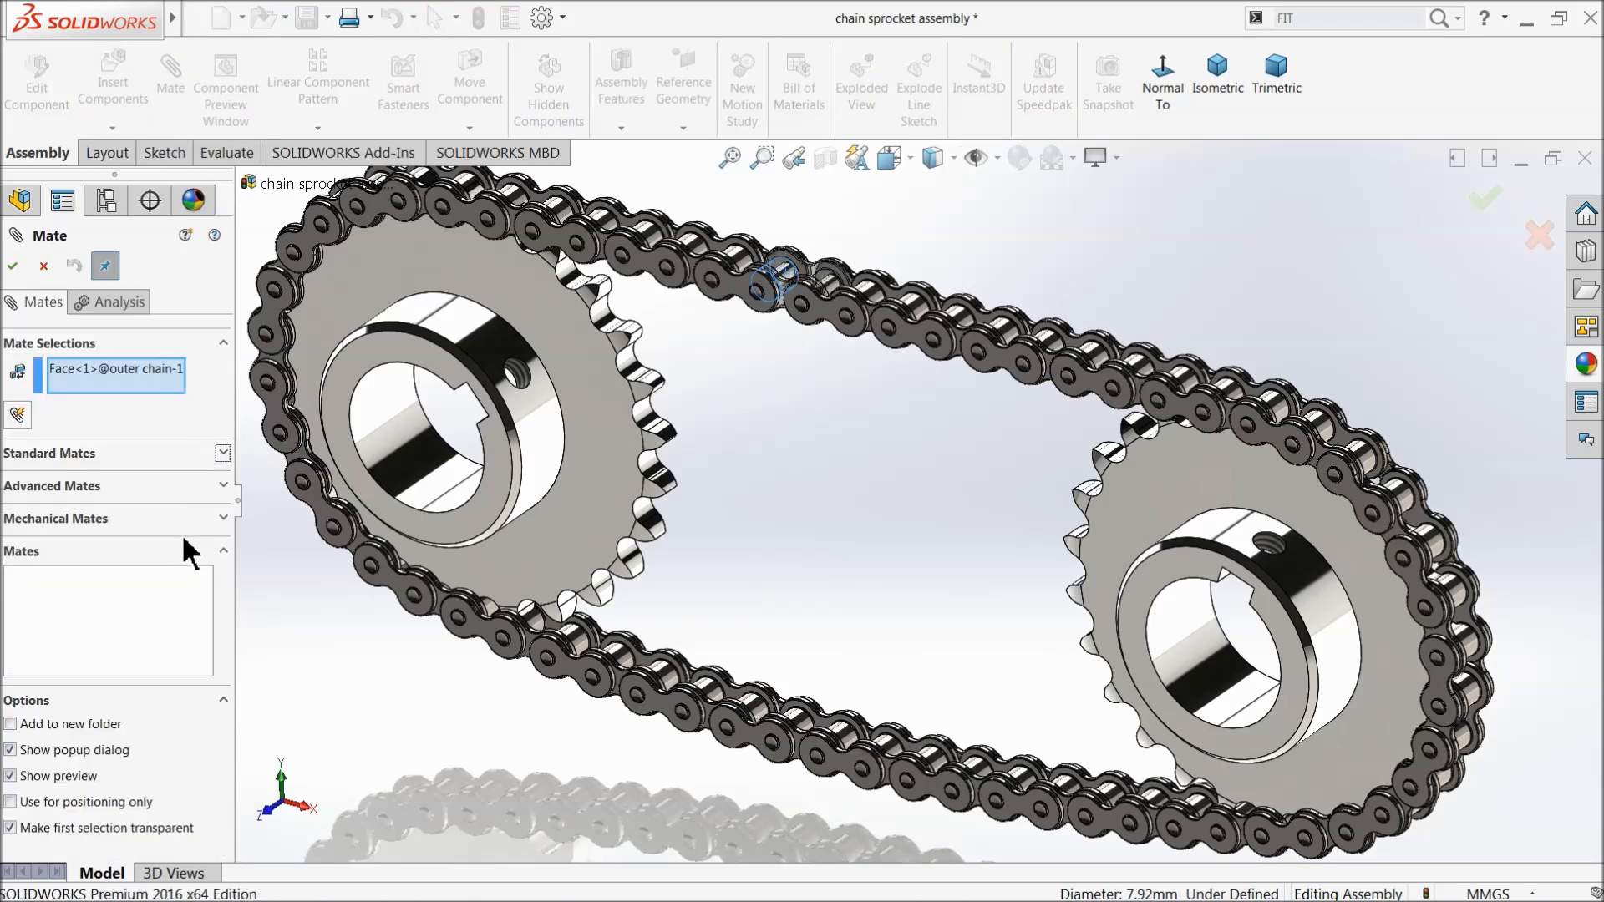
{"action": "left_click", "coordinate": [107, 514]}
{"action": "left_click", "coordinate": [19, 653]}
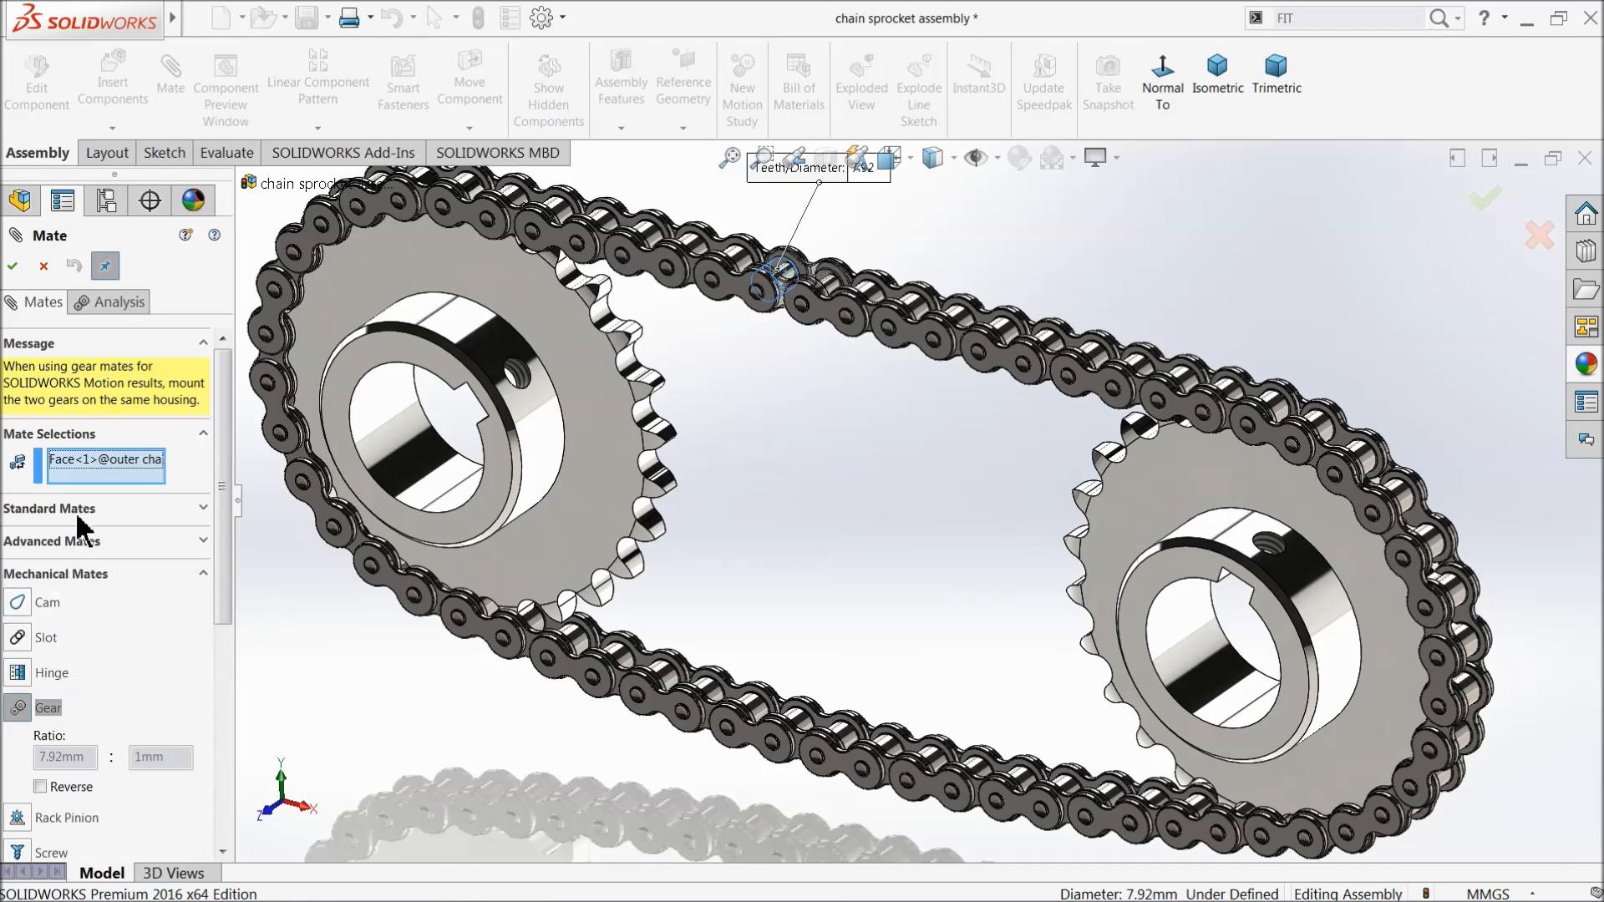
{"action": "left_click", "coordinate": [569, 422]}
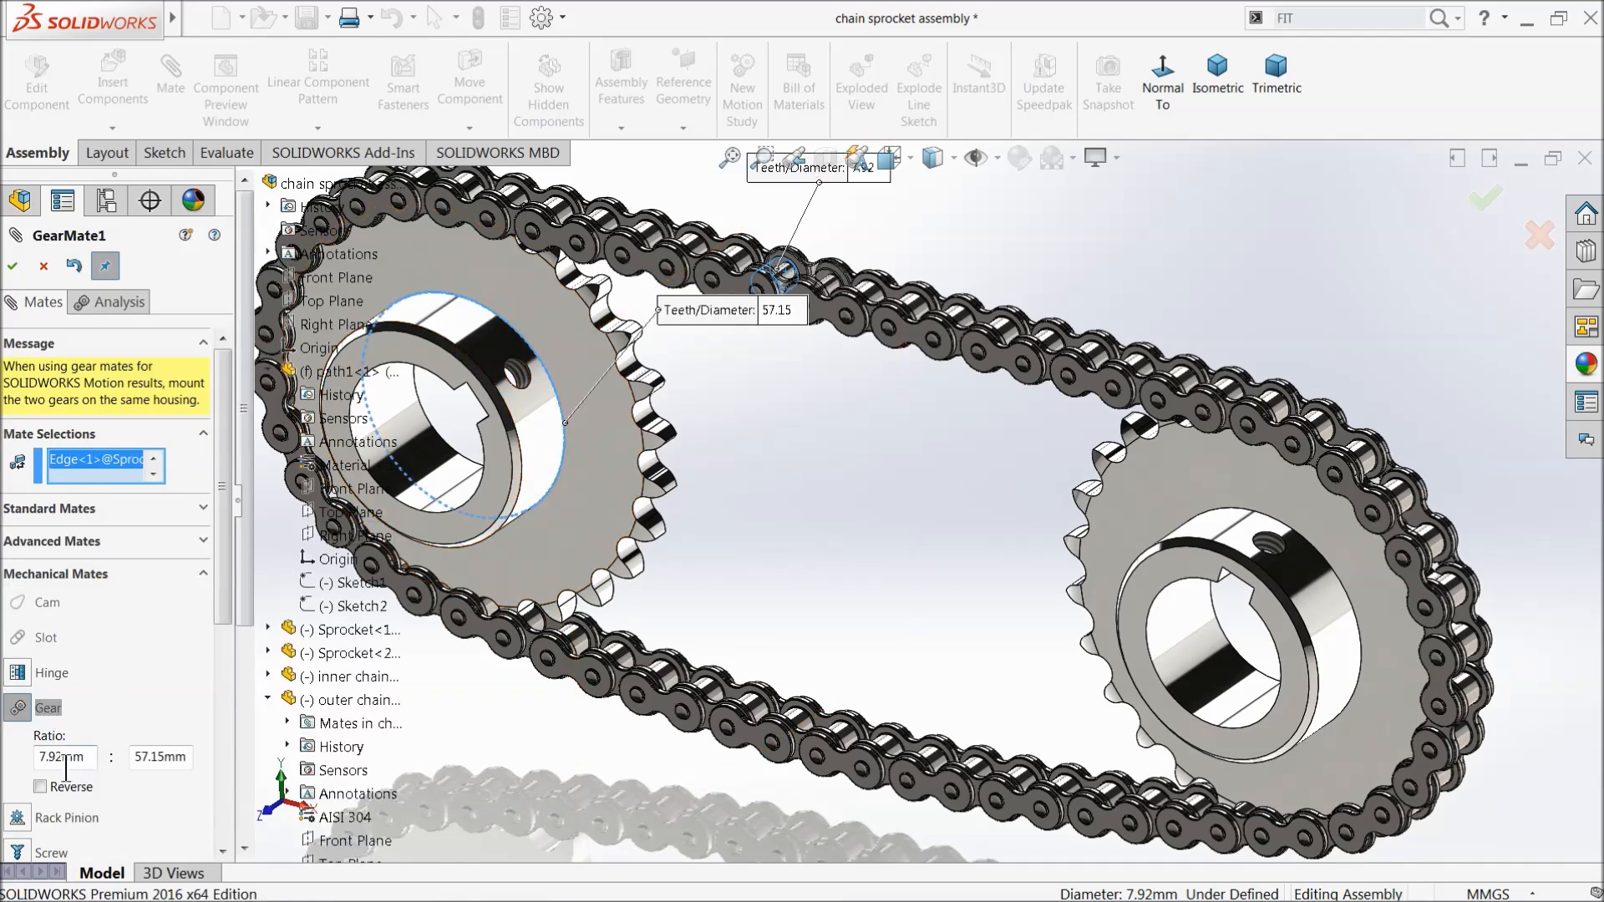
Reverse the gear mate's direction, accept it, and finish mating
{"action": "left_click_drag", "start_coordinate": [222, 602], "coordinate": [219, 673]}
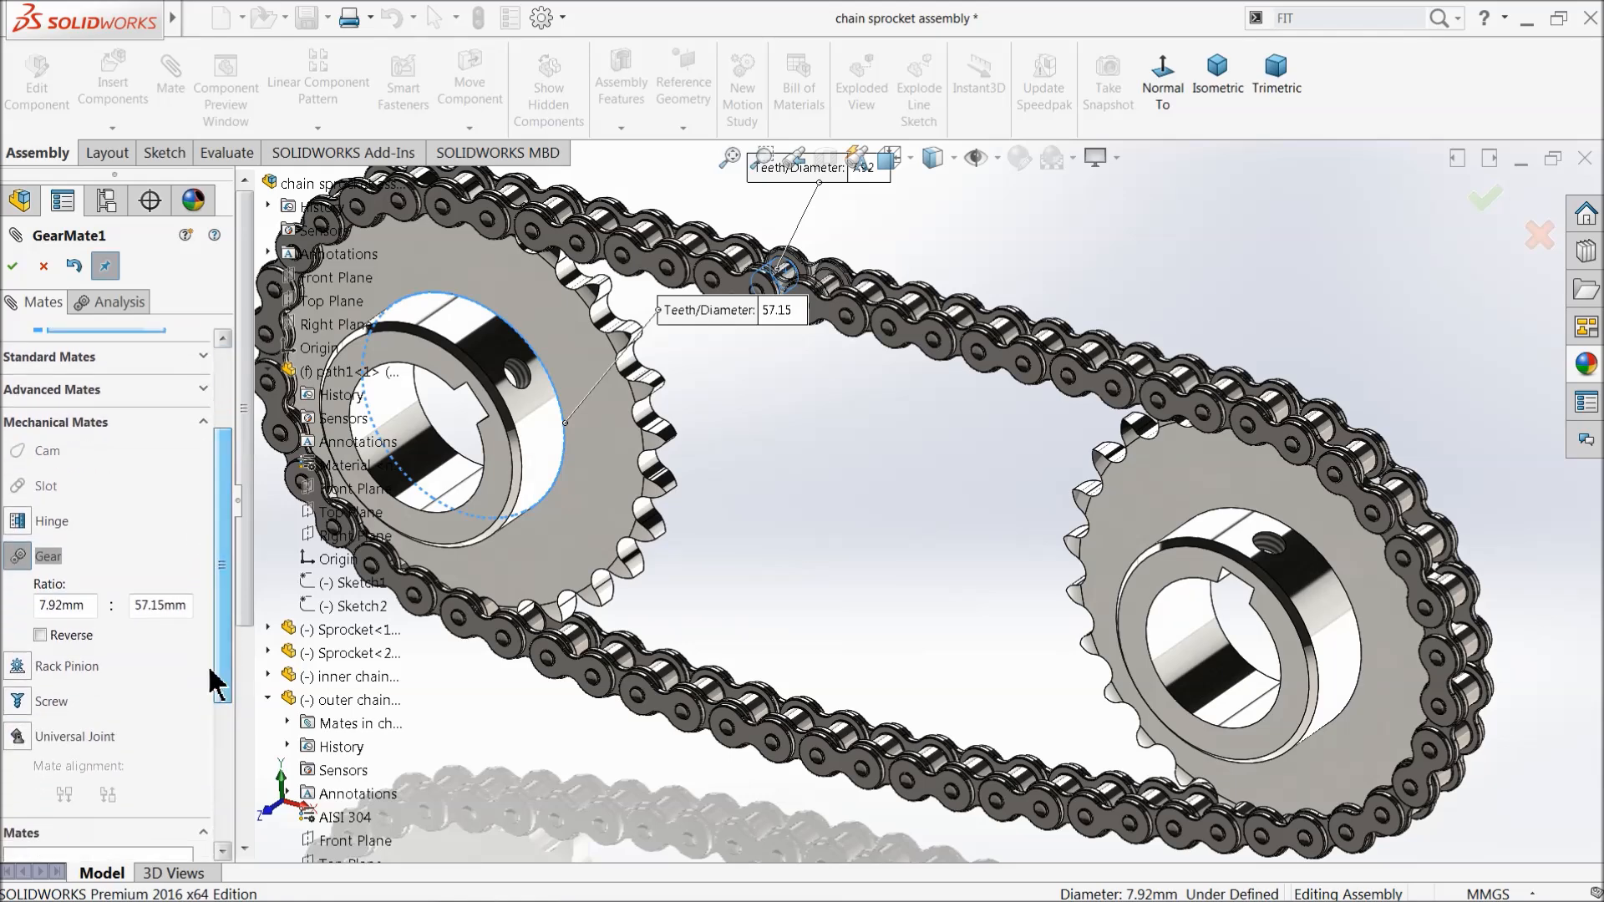
{"action": "left_click", "coordinate": [40, 636]}
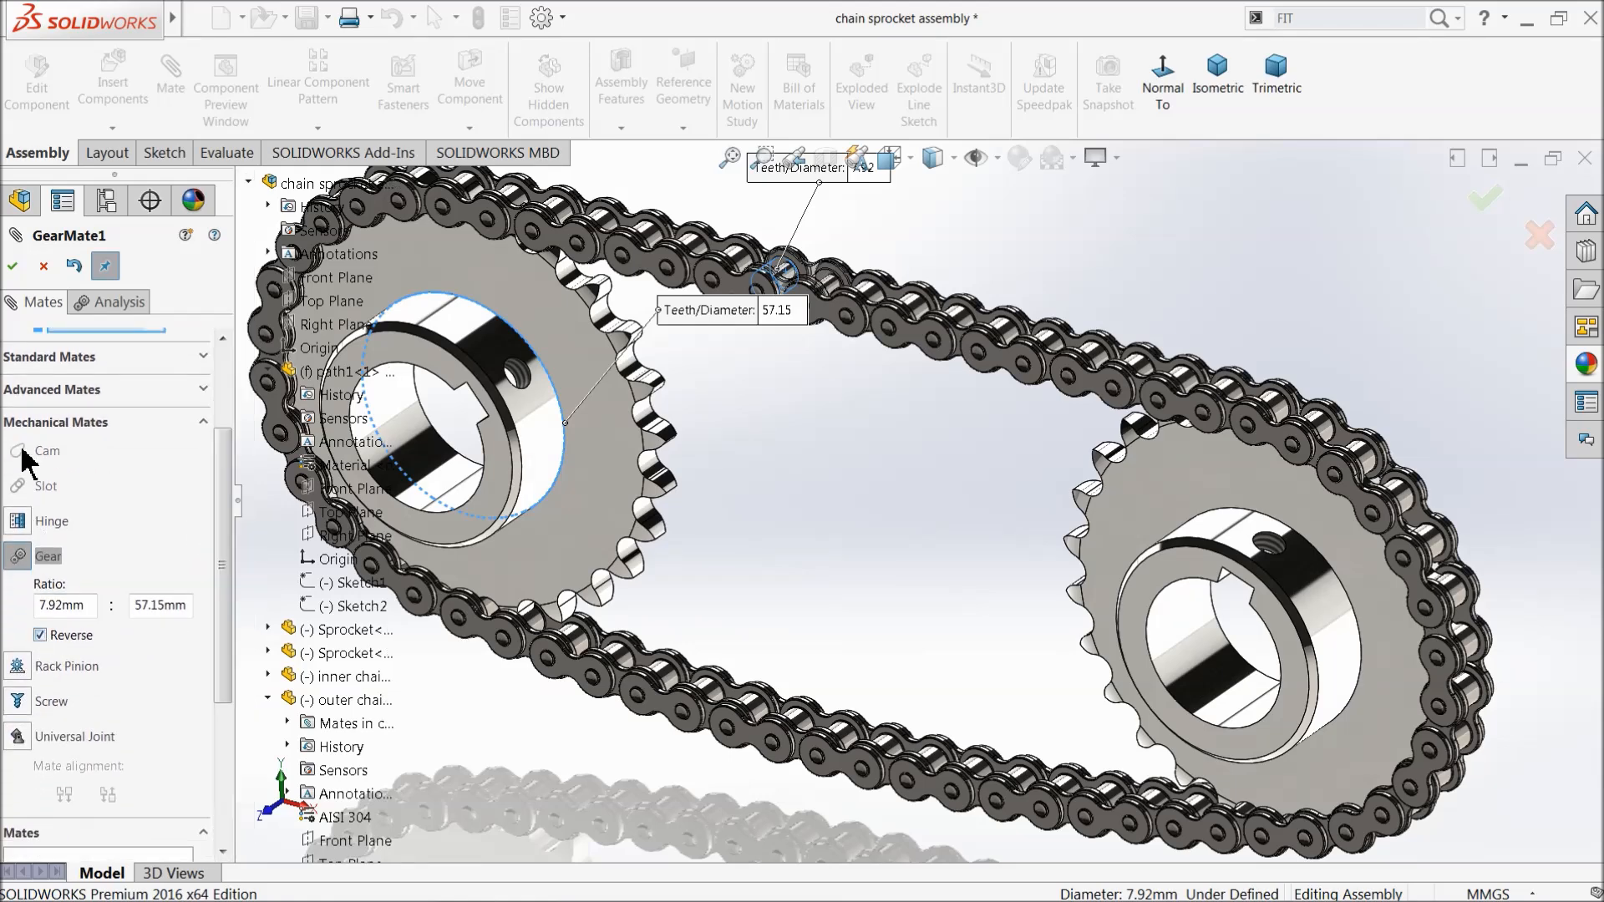
{"action": "left_click", "coordinate": [13, 268]}
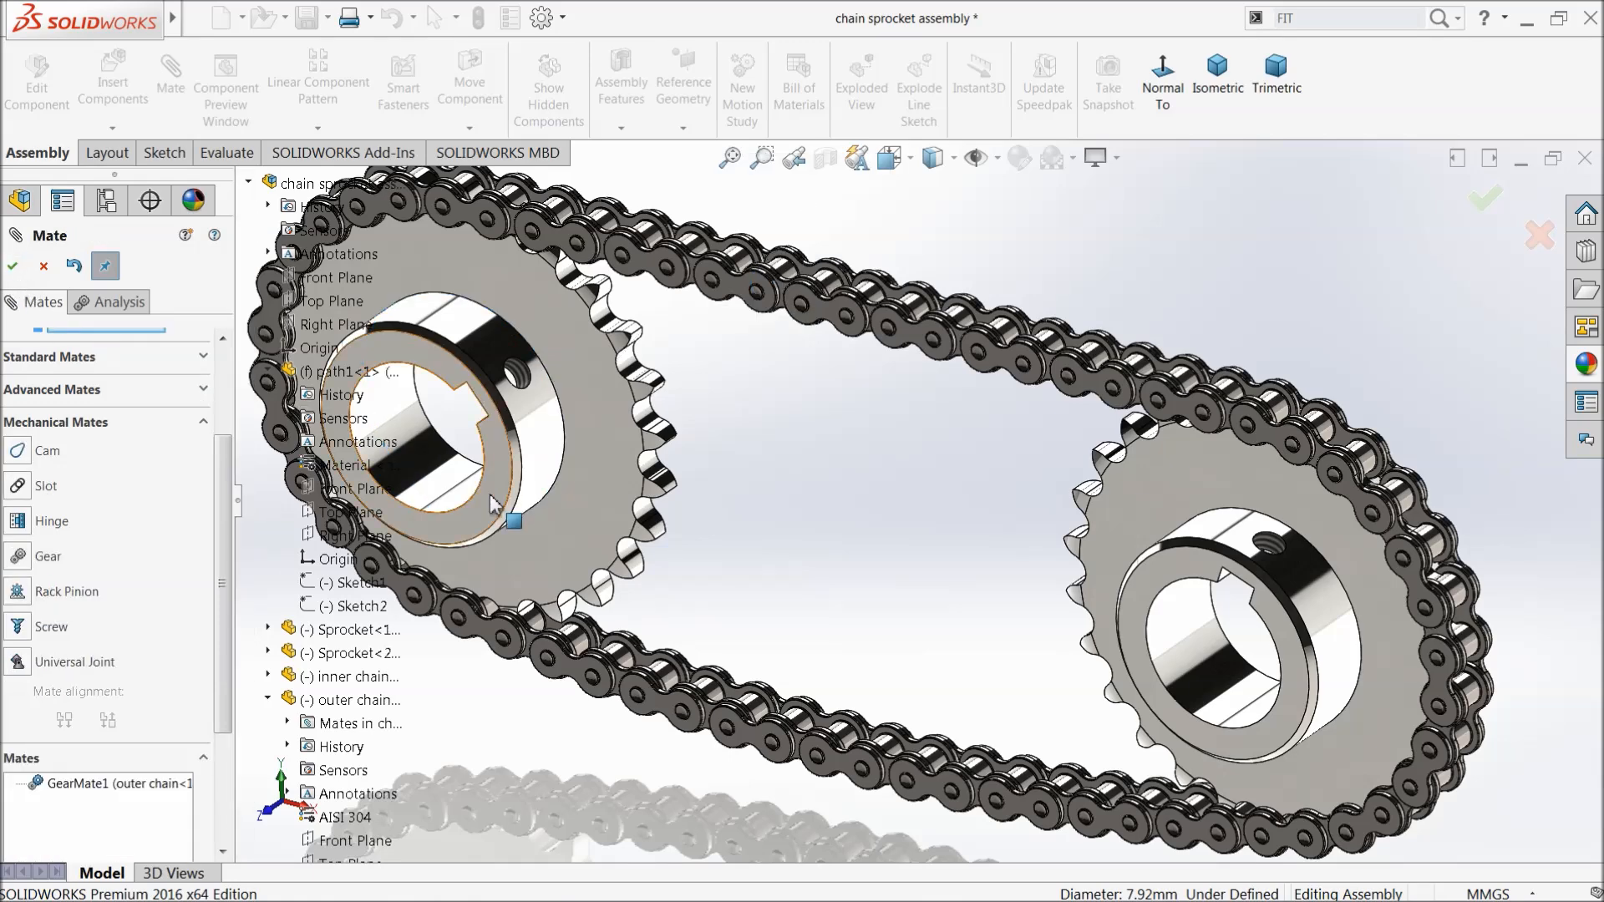
{"action": "left_click", "coordinate": [12, 266]}
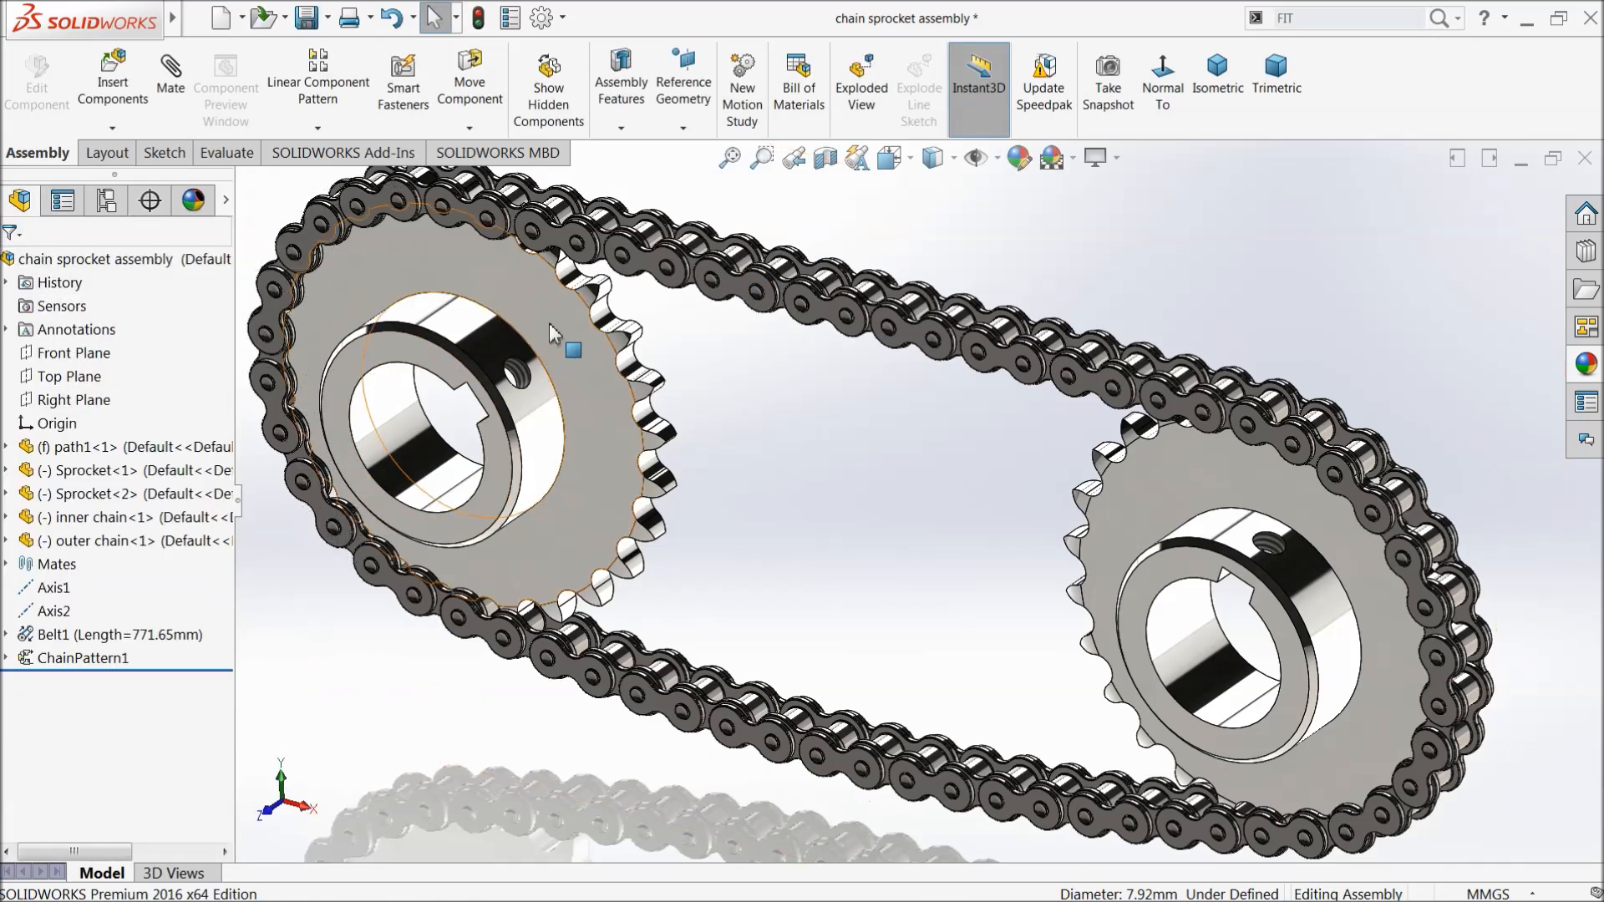
Turn Sprocket<1> to test whether the chain and the second sprocket follow it, and inspect the whole chain drive
{"action": "left_click_drag", "start_coordinate": [554, 321], "coordinate": [514, 347]}
{"action": "left_click", "coordinate": [769, 435]}
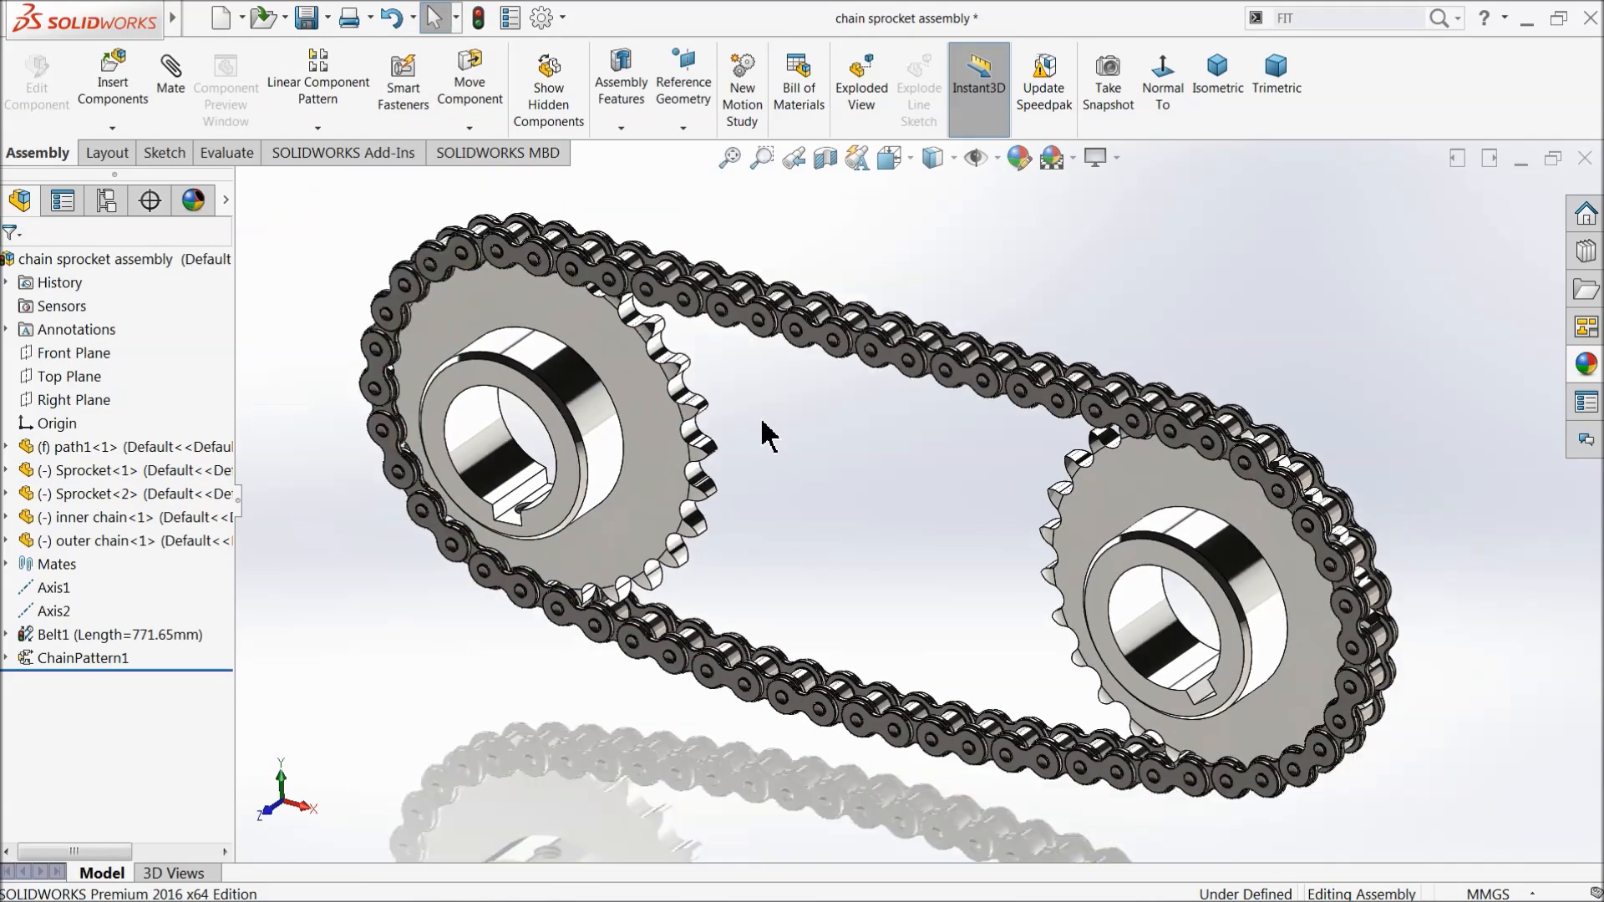
{"action": "mouse_move", "coordinate": [764, 426]}
{"action": "middle_mouse_down"}
{"action": "mouse_move", "coordinate": [785, 412]}
{"action": "mouse_move", "coordinate": [760, 404]}
{"action": "mouse_move", "coordinate": [776, 420]}
{"action": "middle_mouse_up"}
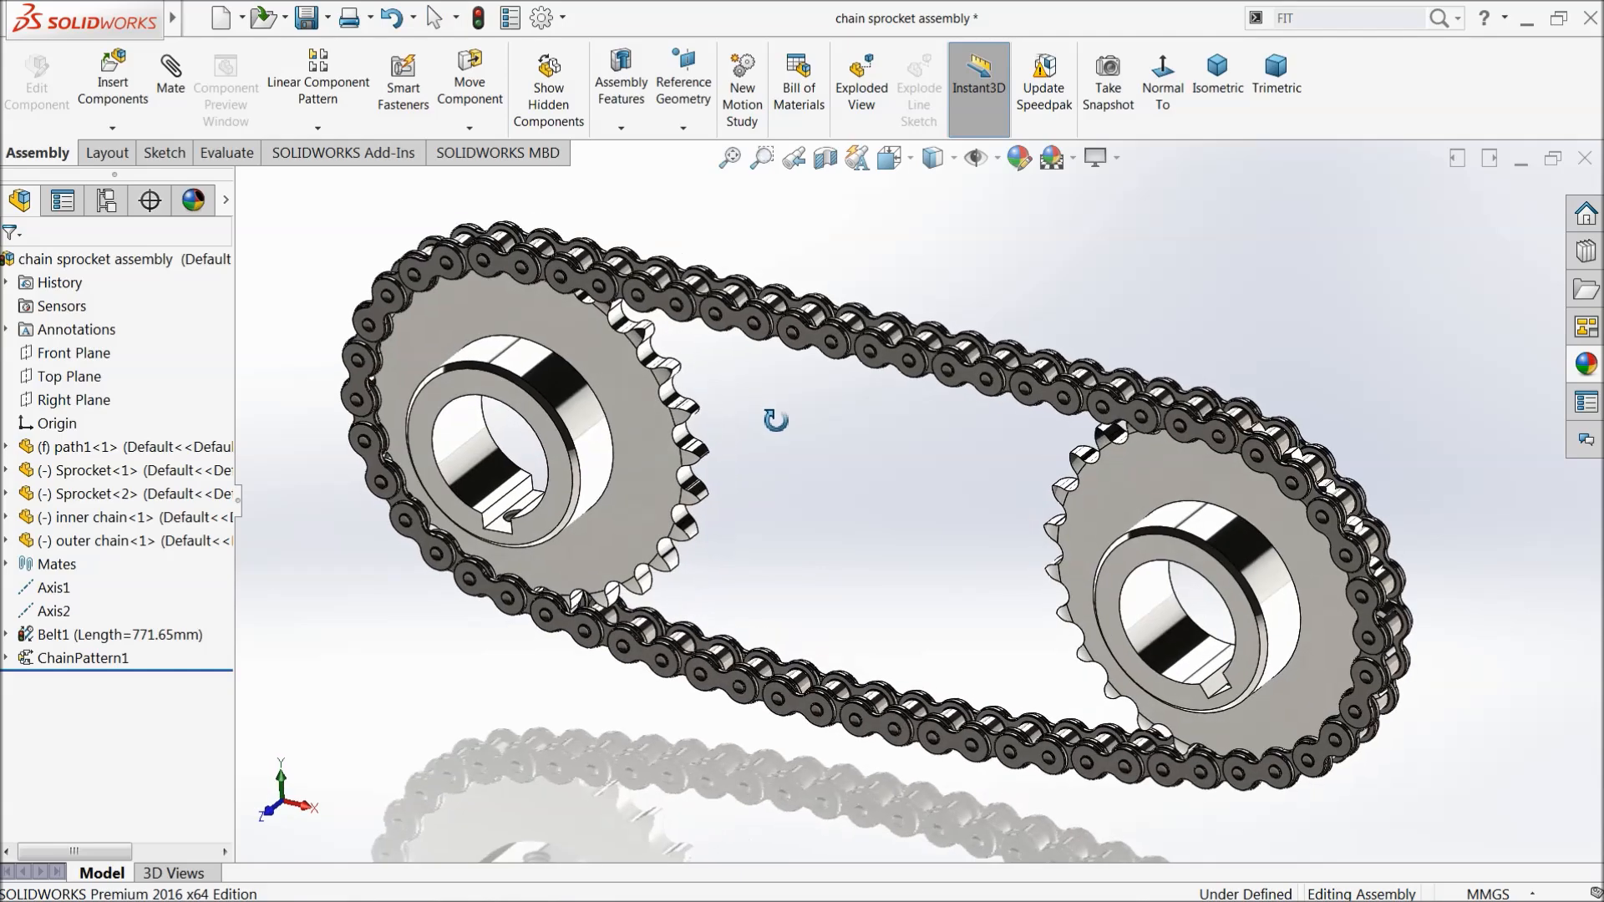
{"action": "scroll", "coordinate": [850, 455], "scroll_direction": "down", "scroll_amount": 2}
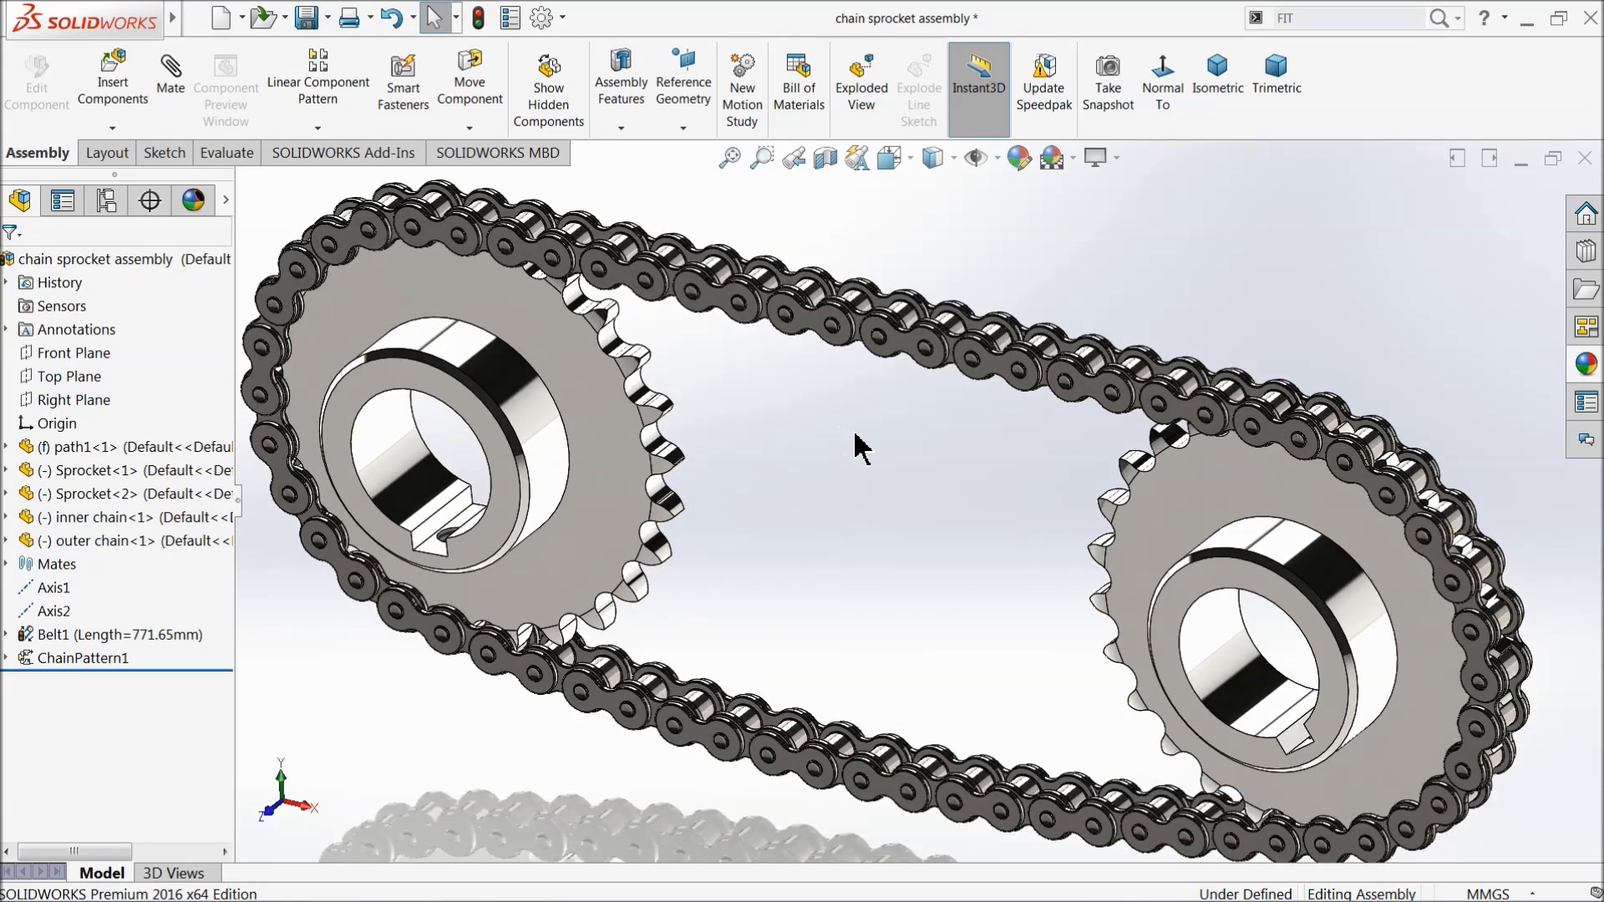
{"action": "middle_click_drag", "start_coordinate": [850, 443], "coordinate": [850, 486]}
{"action": "scroll", "coordinate": [850, 486], "scroll_direction": "up", "scroll_amount": 1}
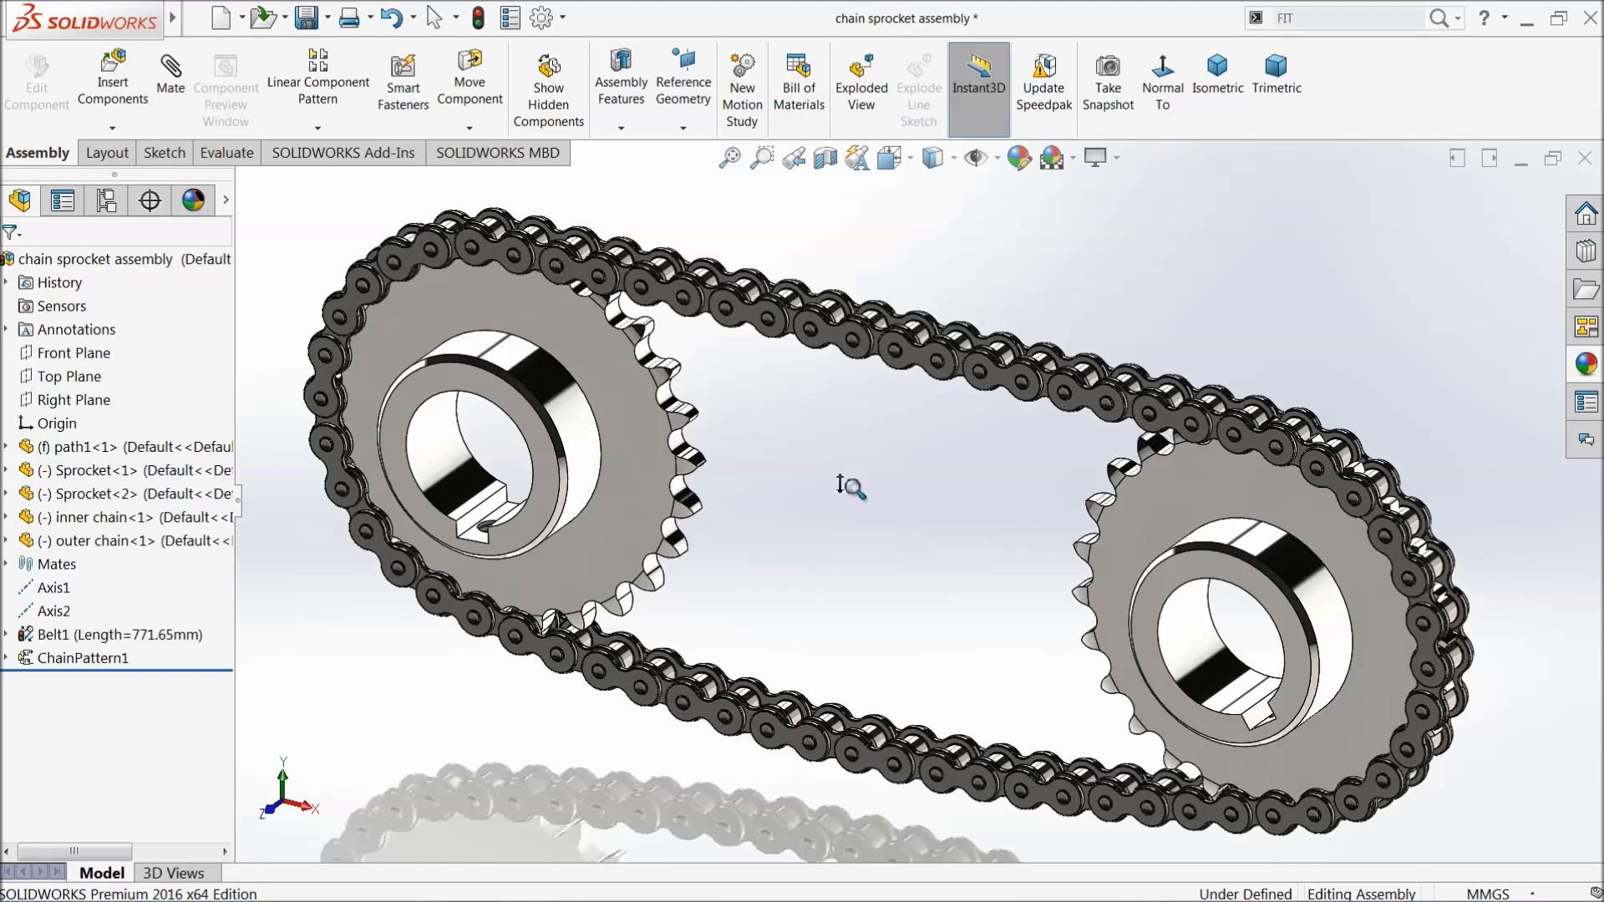
{"action": "scroll", "coordinate": [850, 486], "scroll_direction": "down", "scroll_amount": 1}
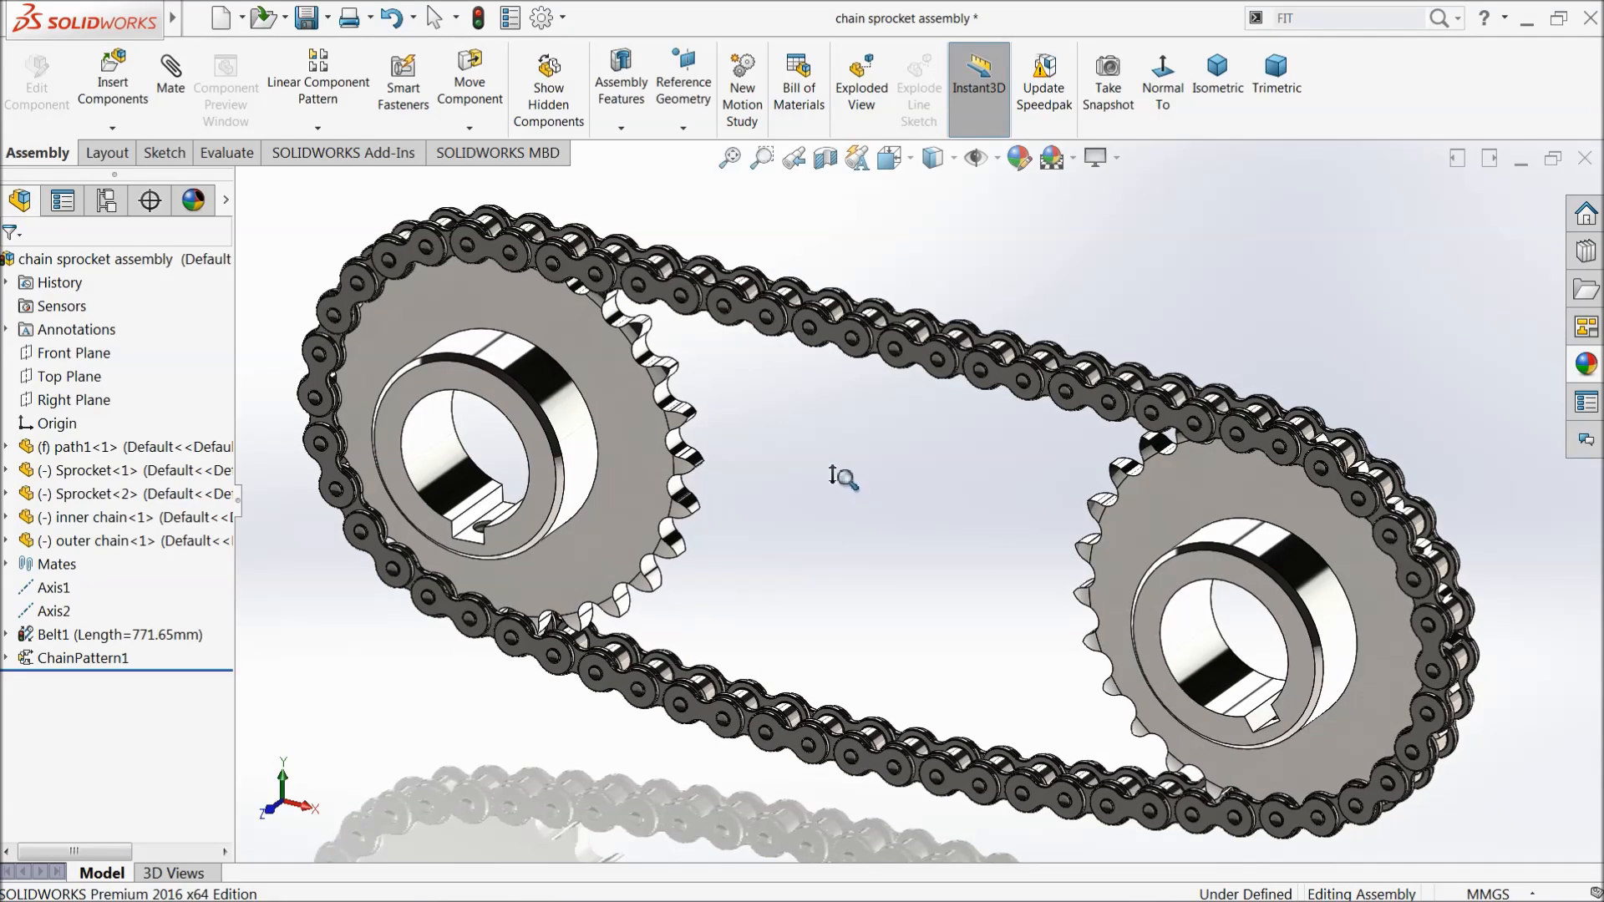
{"action": "right_click", "coordinate": [825, 470]}
{"action": "left_click", "coordinate": [870, 614]}
{"action": "left_click_drag", "start_coordinate": [838, 606], "coordinate": [859, 572]}
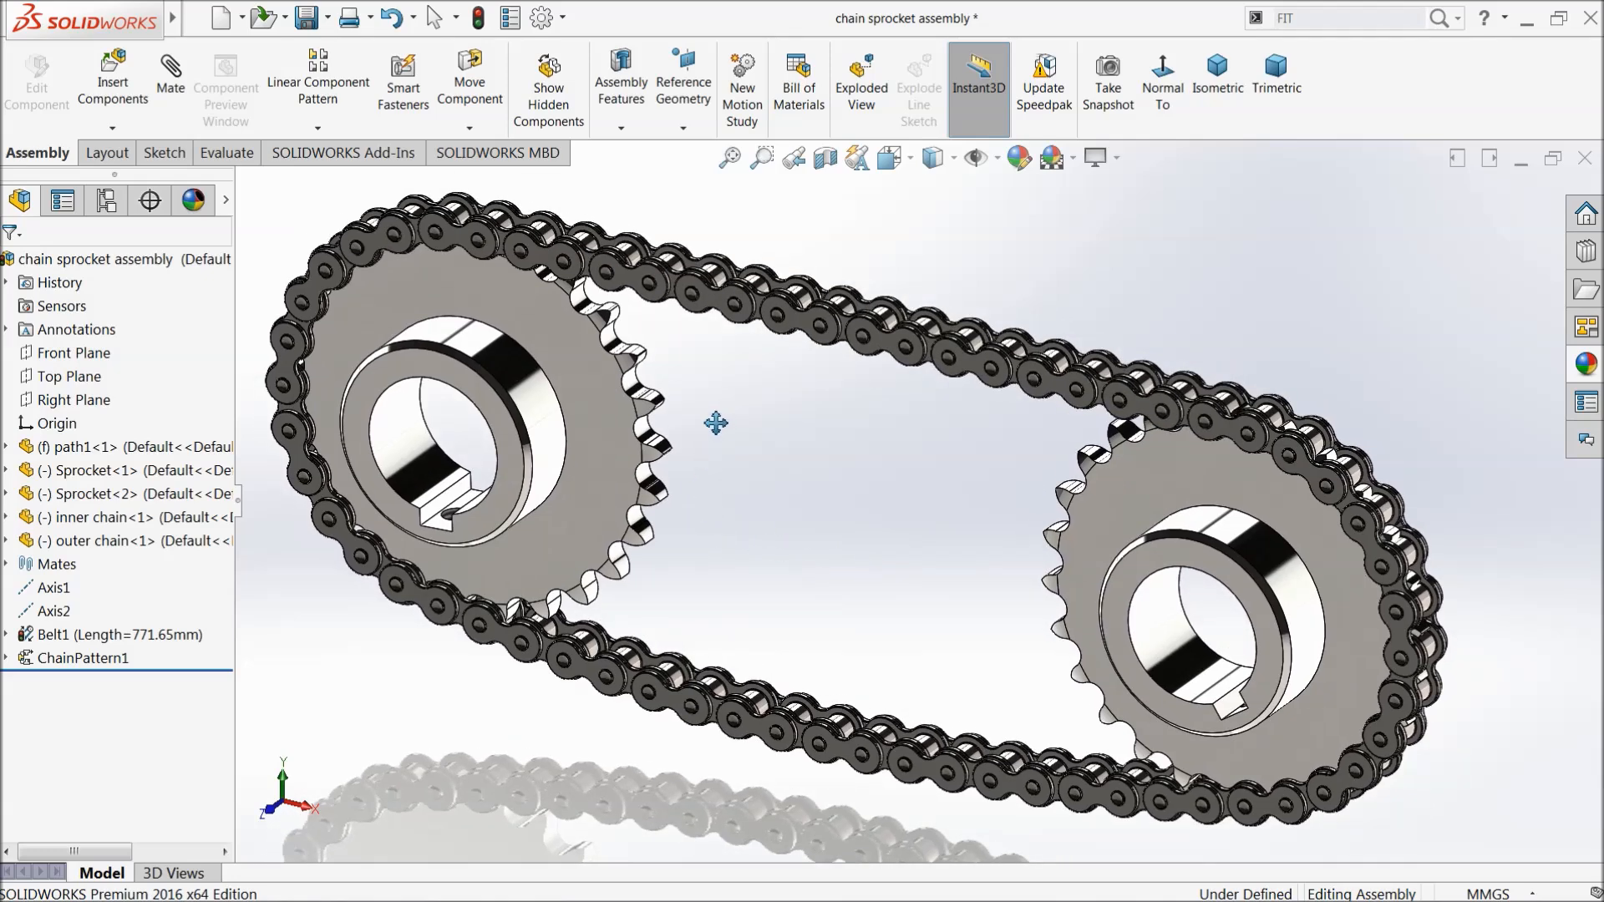
{"action": "right_click", "coordinate": [693, 394]}
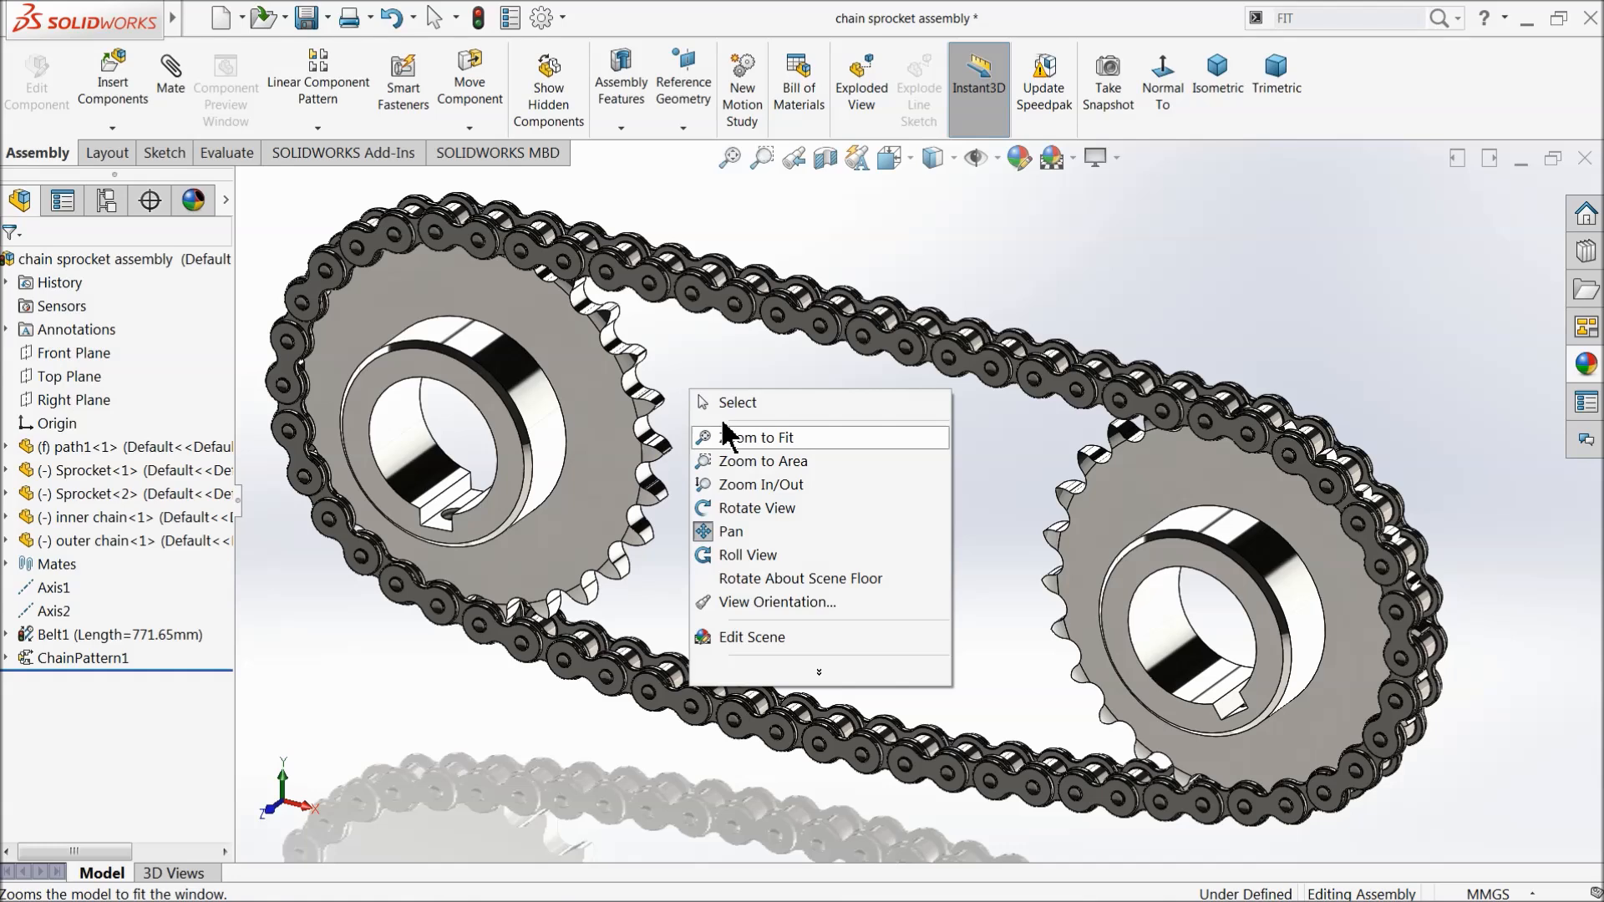
{"action": "left_click", "coordinate": [728, 490]}
{"action": "left_click_drag", "start_coordinate": [734, 490], "coordinate": [732, 485]}
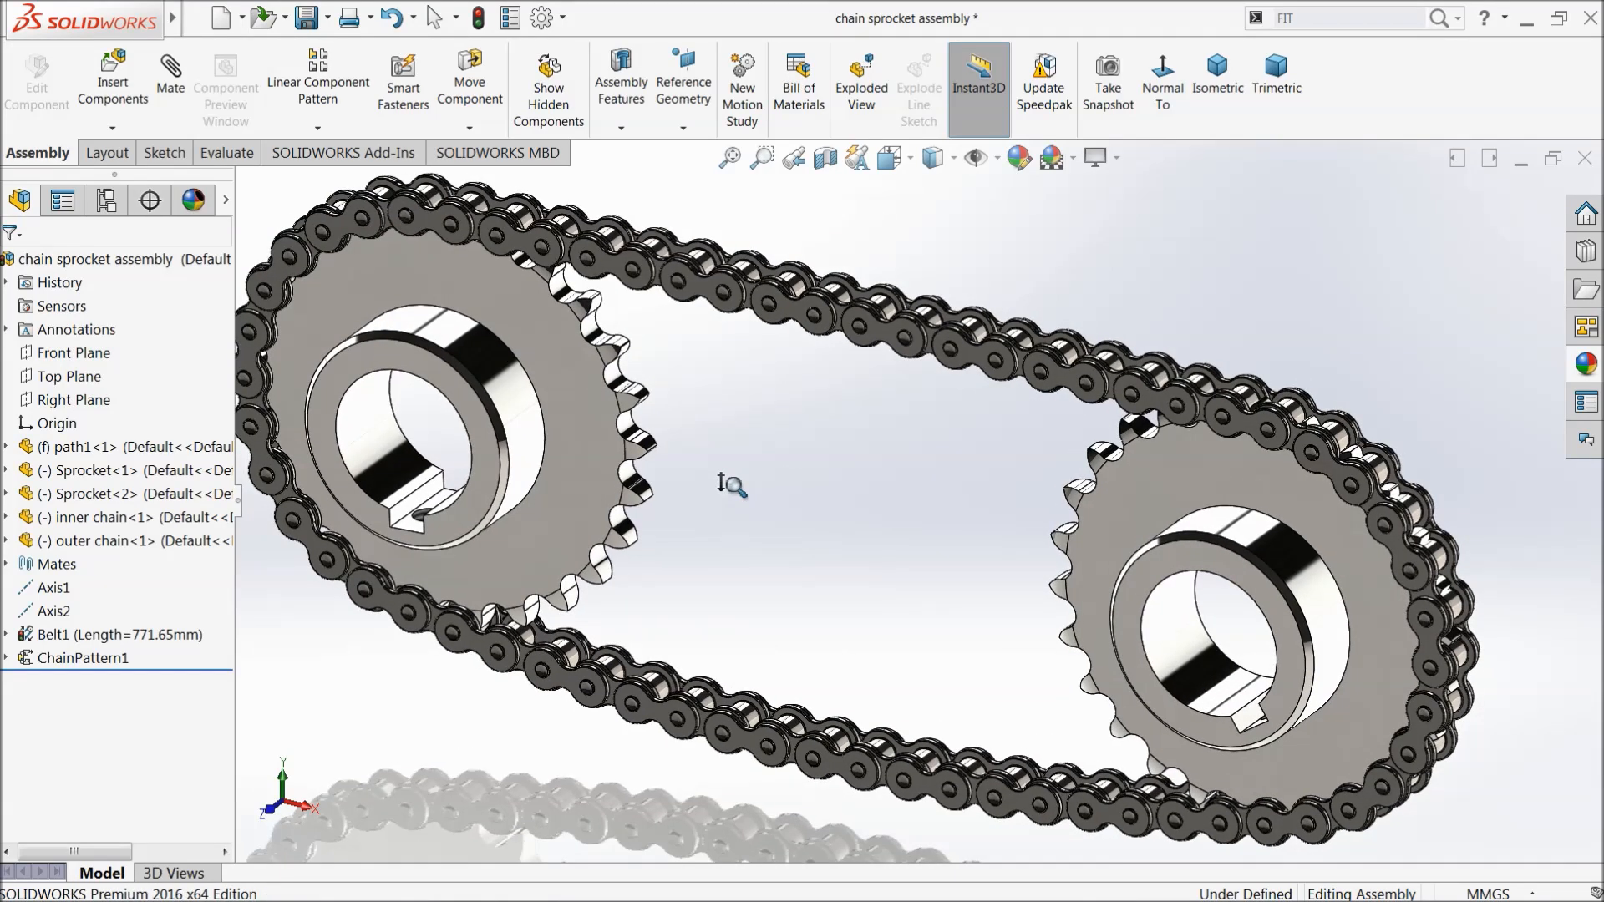
{"action": "right_click", "coordinate": [731, 485]}
{"action": "left_click", "coordinate": [778, 625]}
{"action": "left_click_drag", "start_coordinate": [823, 584], "coordinate": [850, 586]}
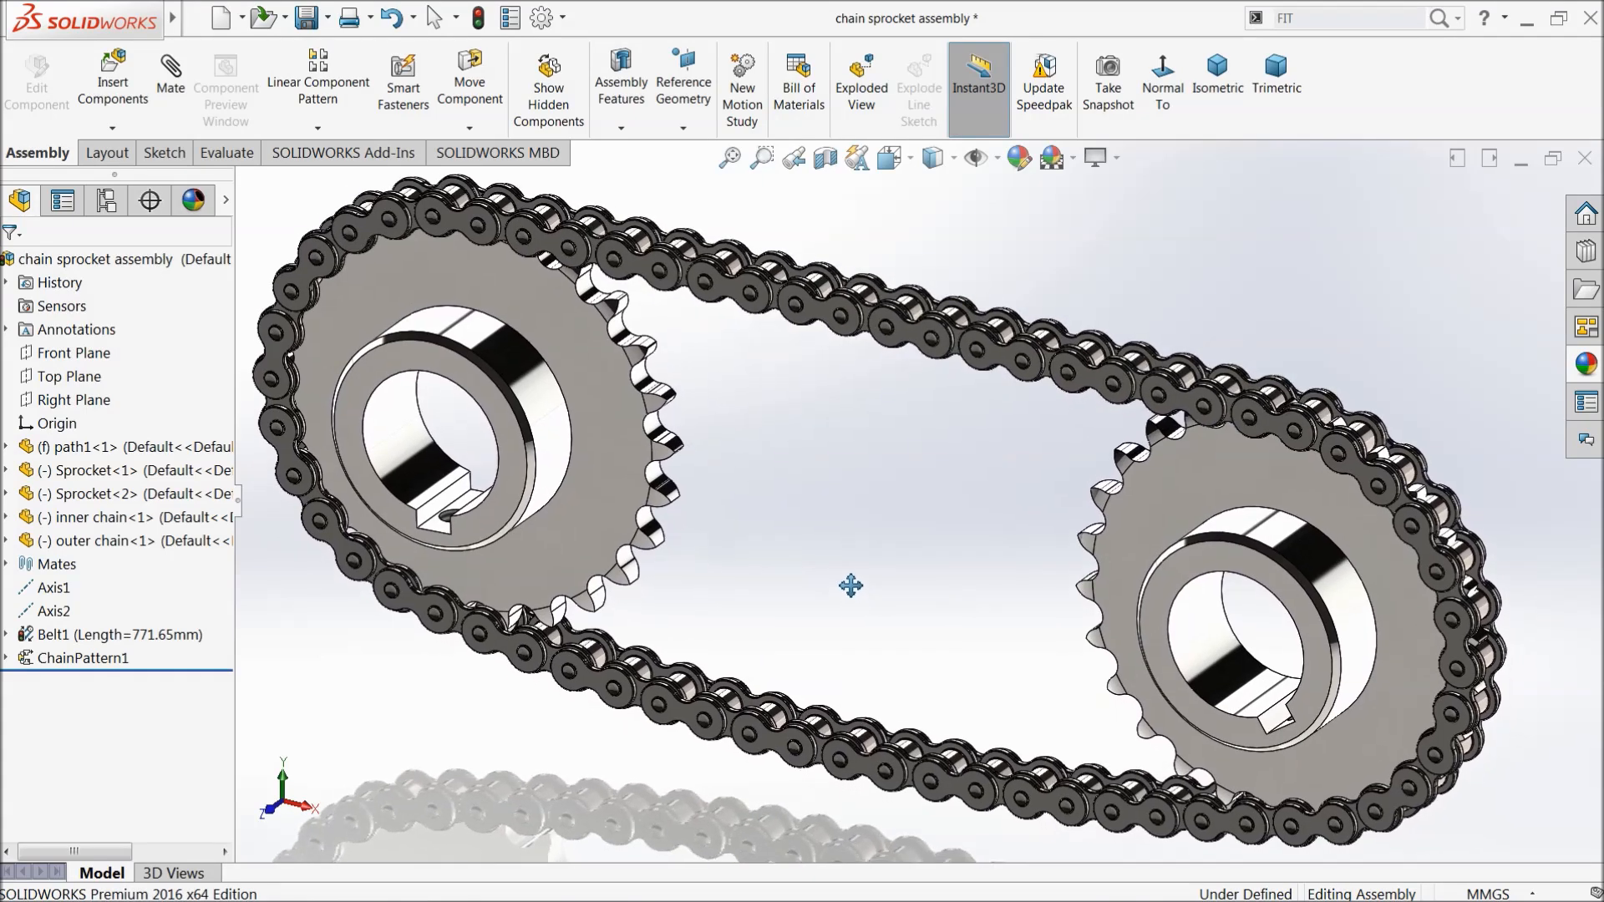
Save the chain sprocket assembly together with the modified path1 part
{"action": "left_click", "coordinate": [306, 17]}
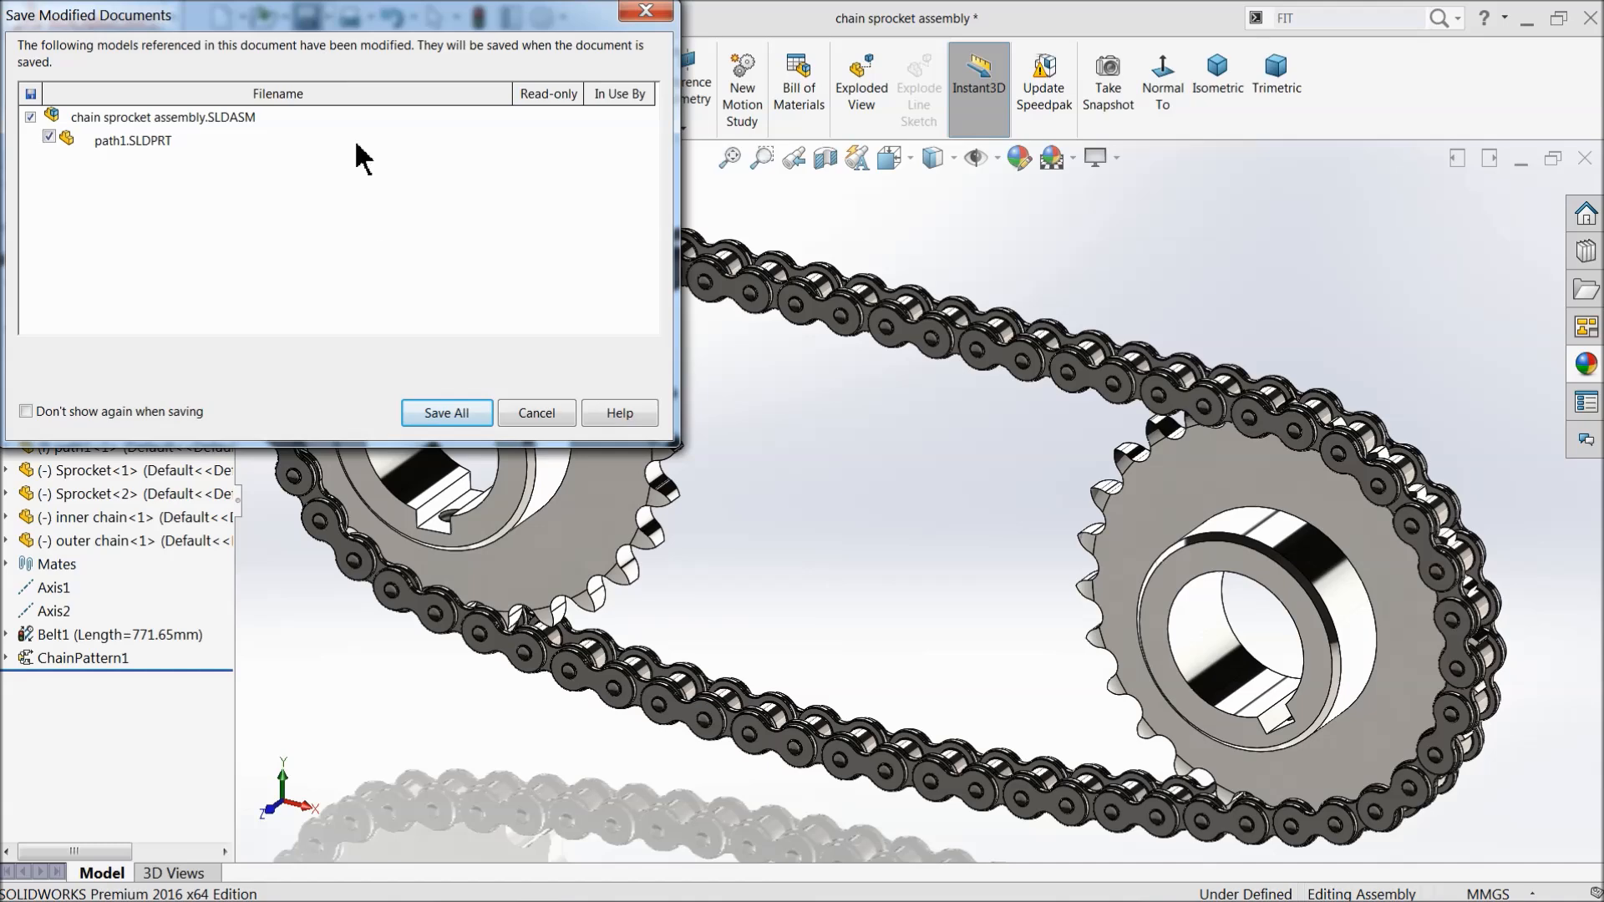
{"action": "left_click", "coordinate": [452, 412]}
{"action": "left_click", "coordinate": [716, 374]}
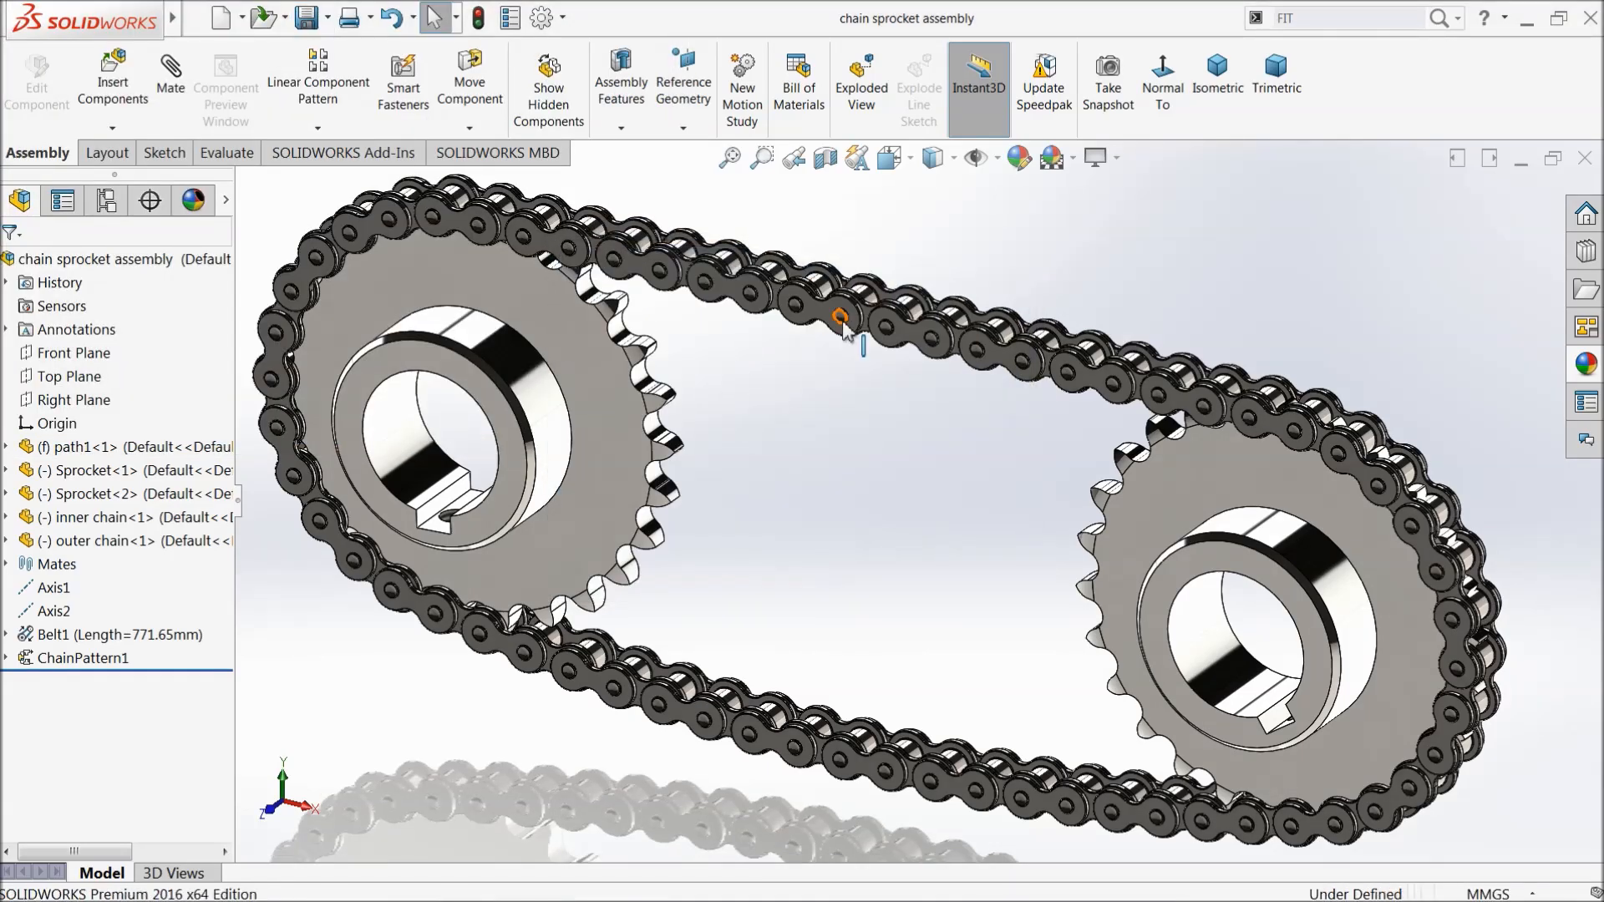
Show the MotionManager, open Motion Study 1 with its timeline expanded, and set the study type to Basic Motion
{"action": "right_click", "coordinate": [1337, 98]}
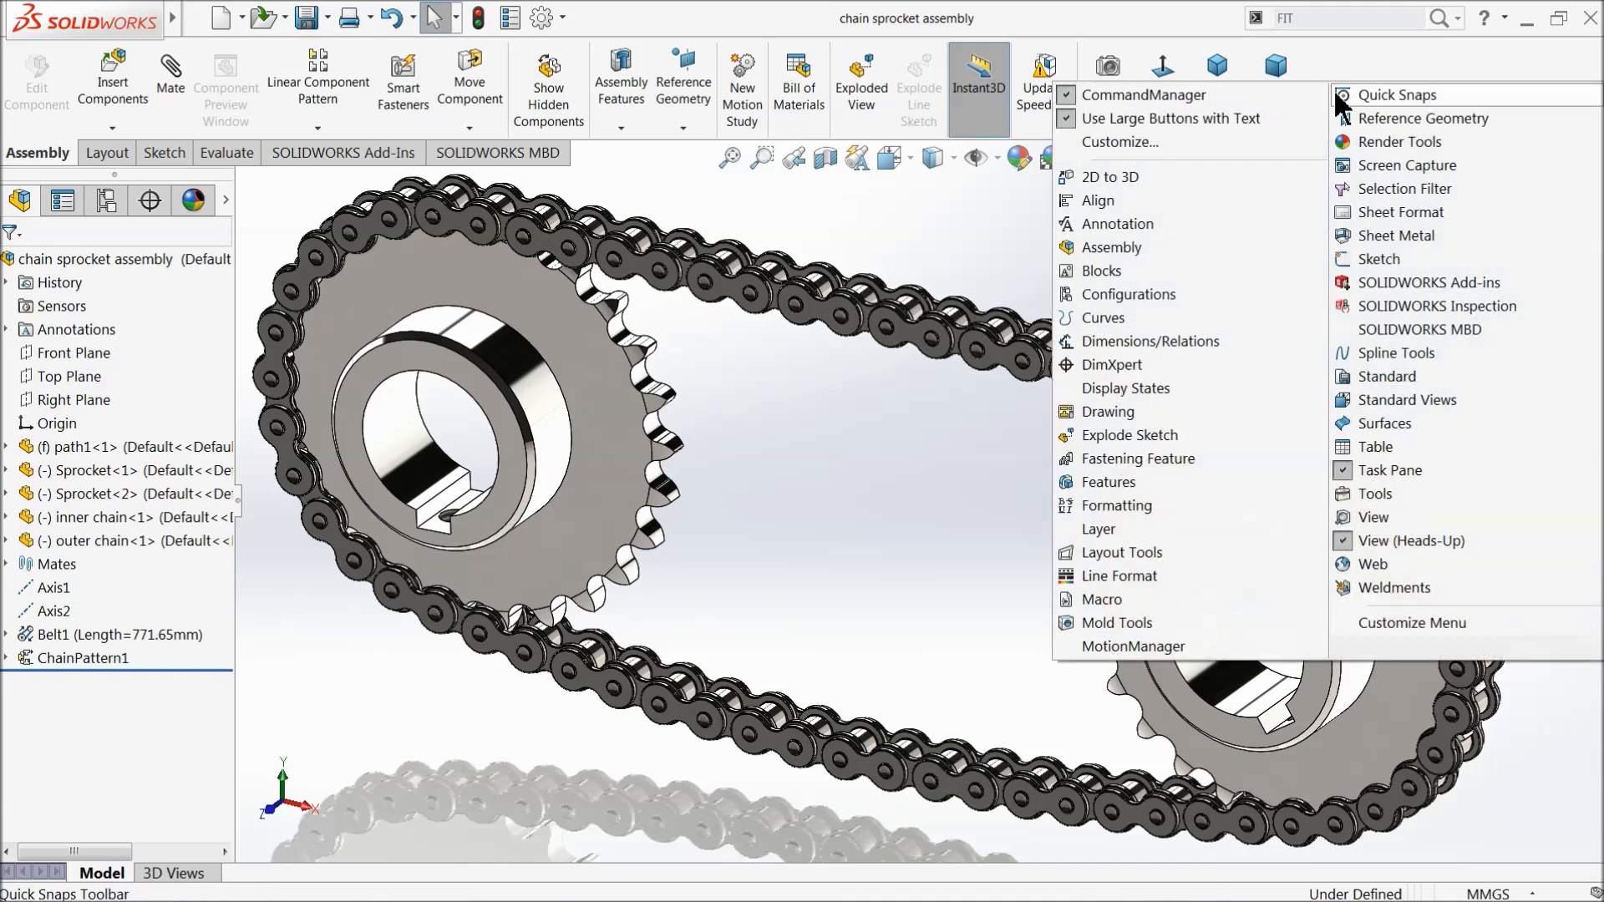
{"action": "left_click", "coordinate": [1101, 646]}
{"action": "left_click", "coordinate": [255, 874]}
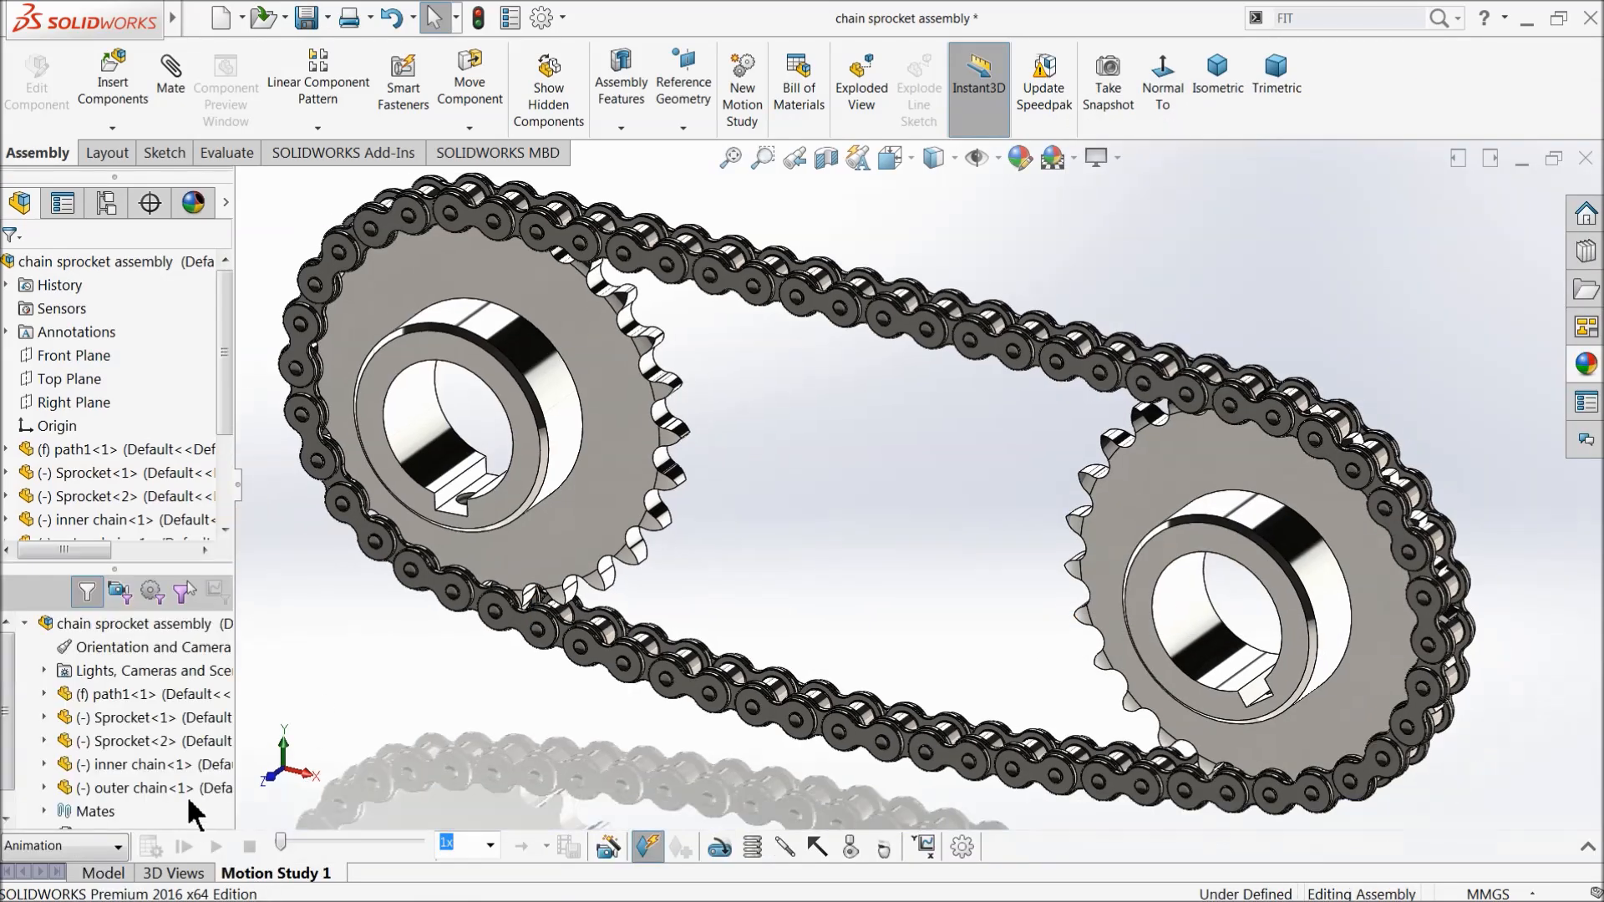
{"action": "left_click", "coordinate": [1587, 849]}
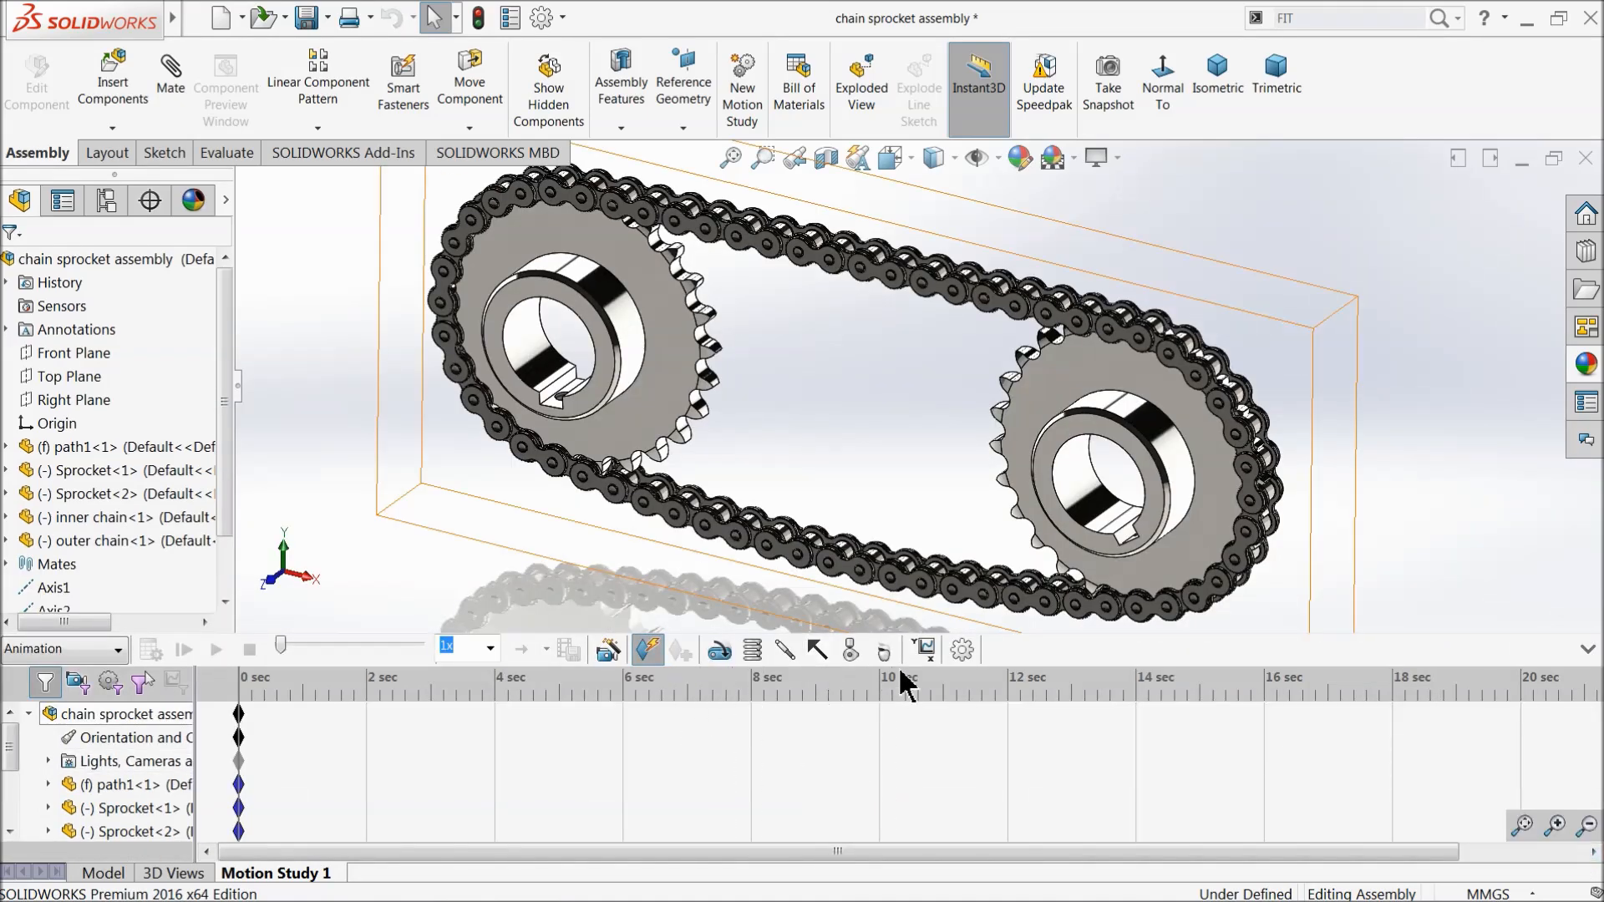
{"action": "left_click", "coordinate": [67, 650]}
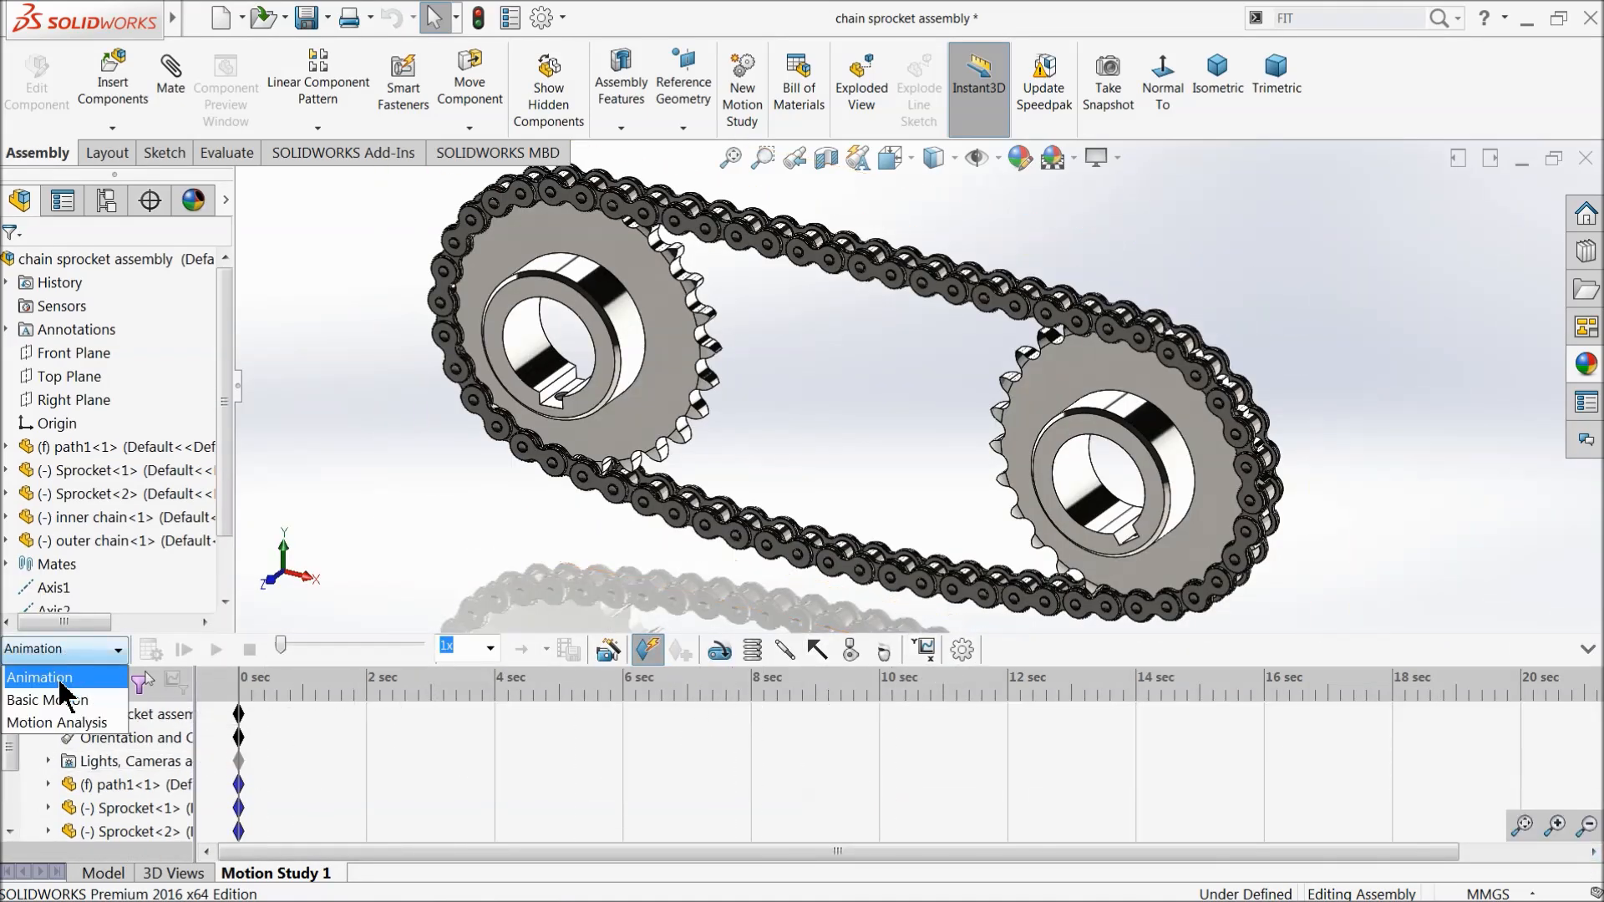
{"action": "left_click", "coordinate": [58, 696]}
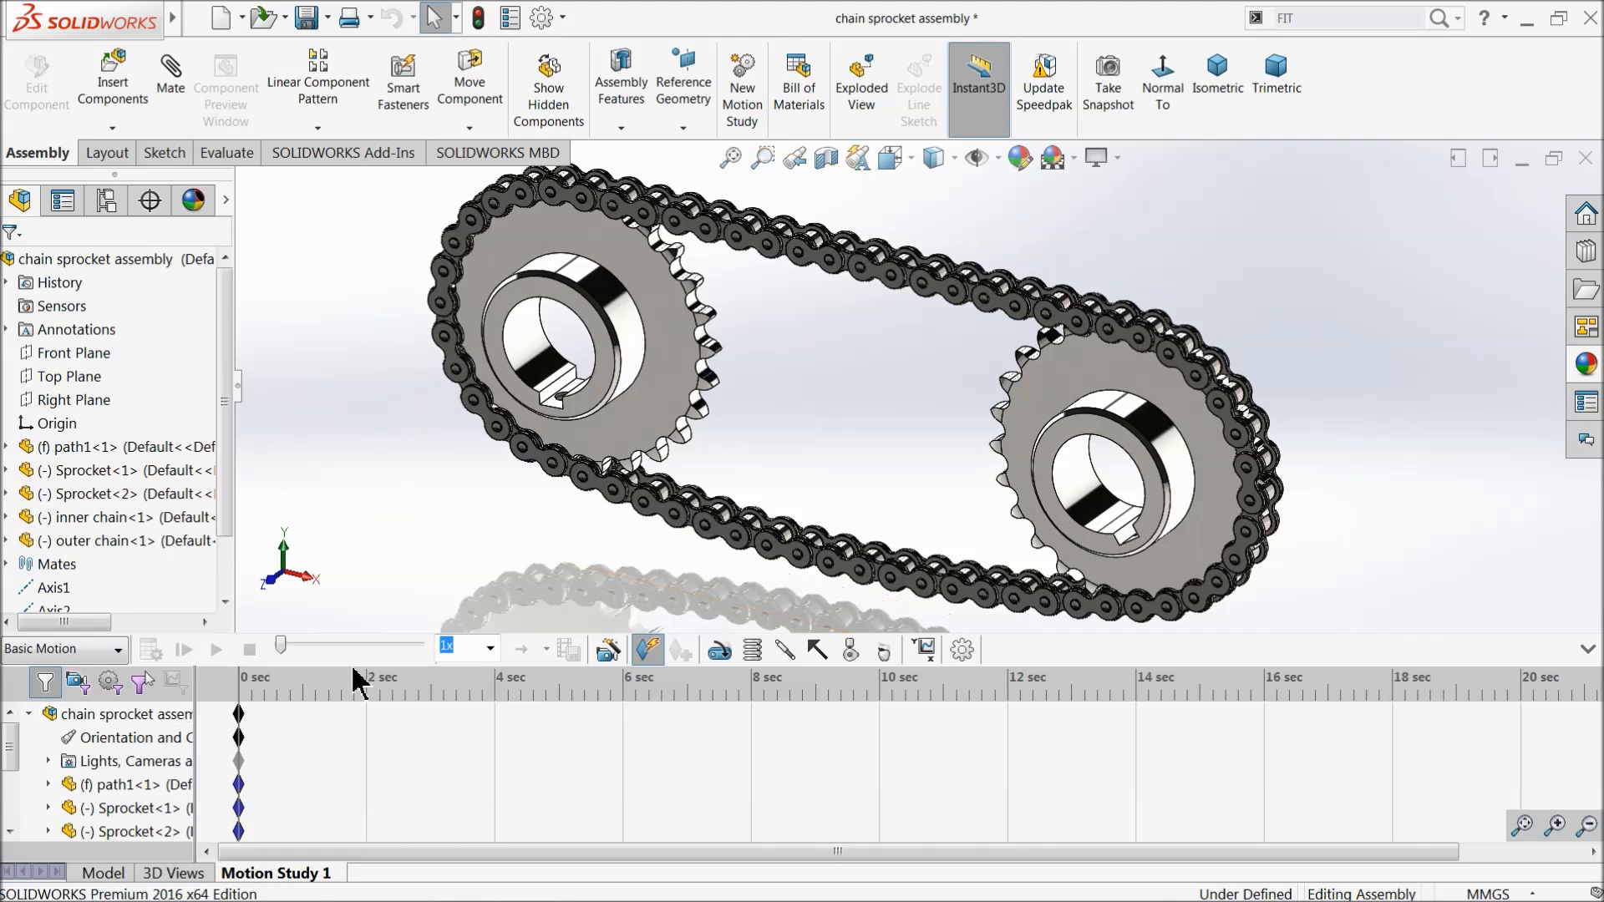
Set the Basic Motion study to 50 frames per second and extend its duration to 12 seconds
{"action": "left_click", "coordinate": [963, 650]}
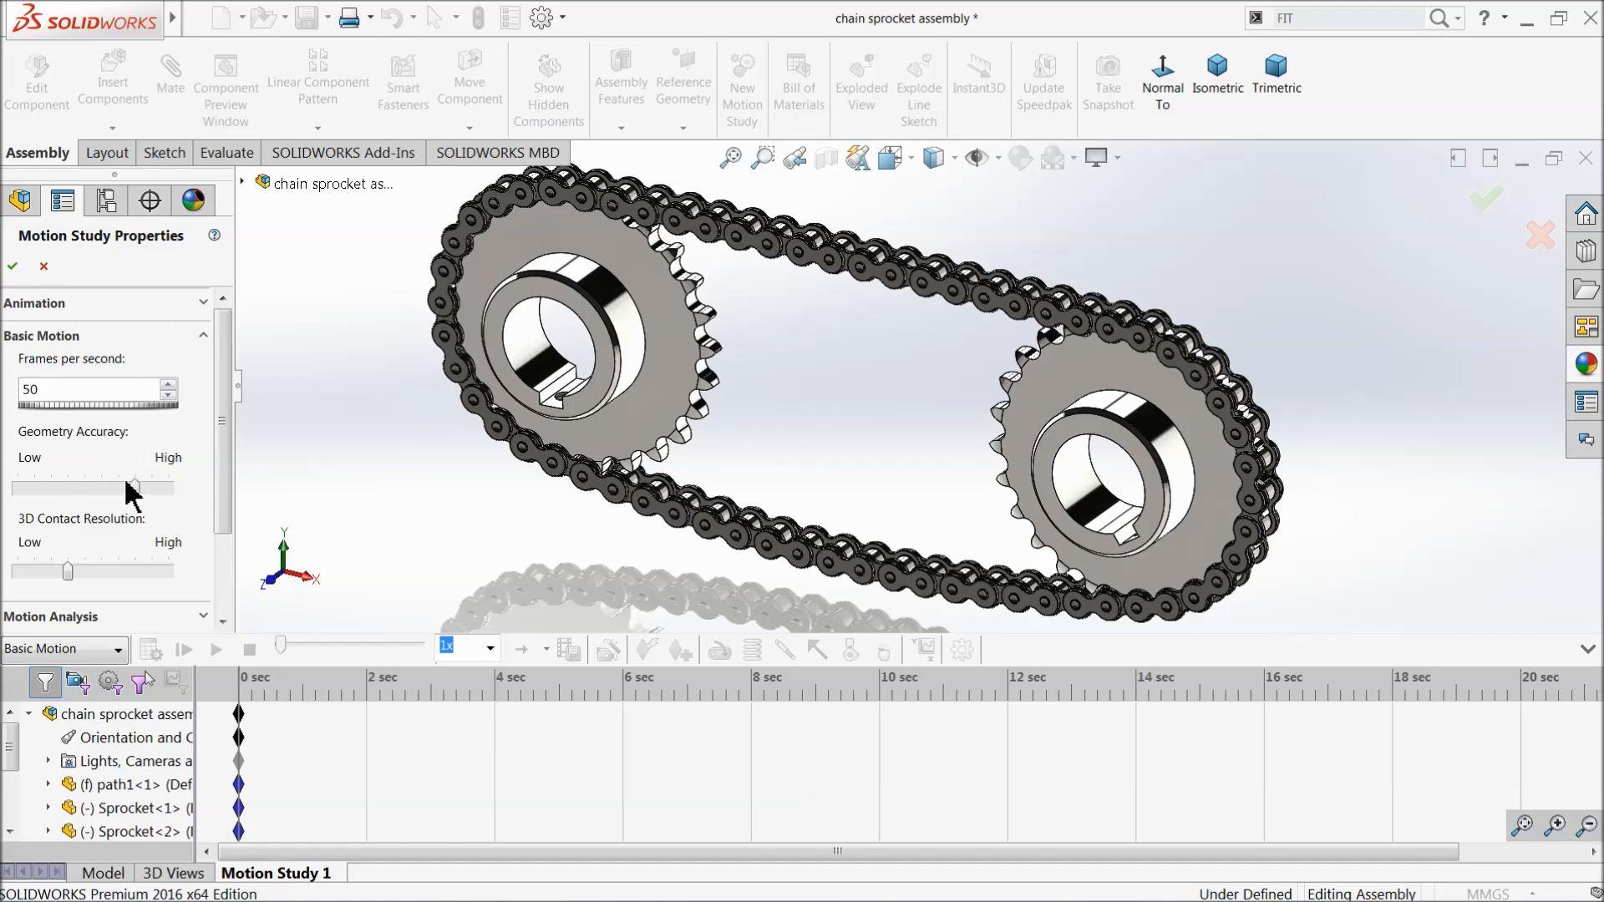
{"action": "left_click", "coordinate": [12, 268]}
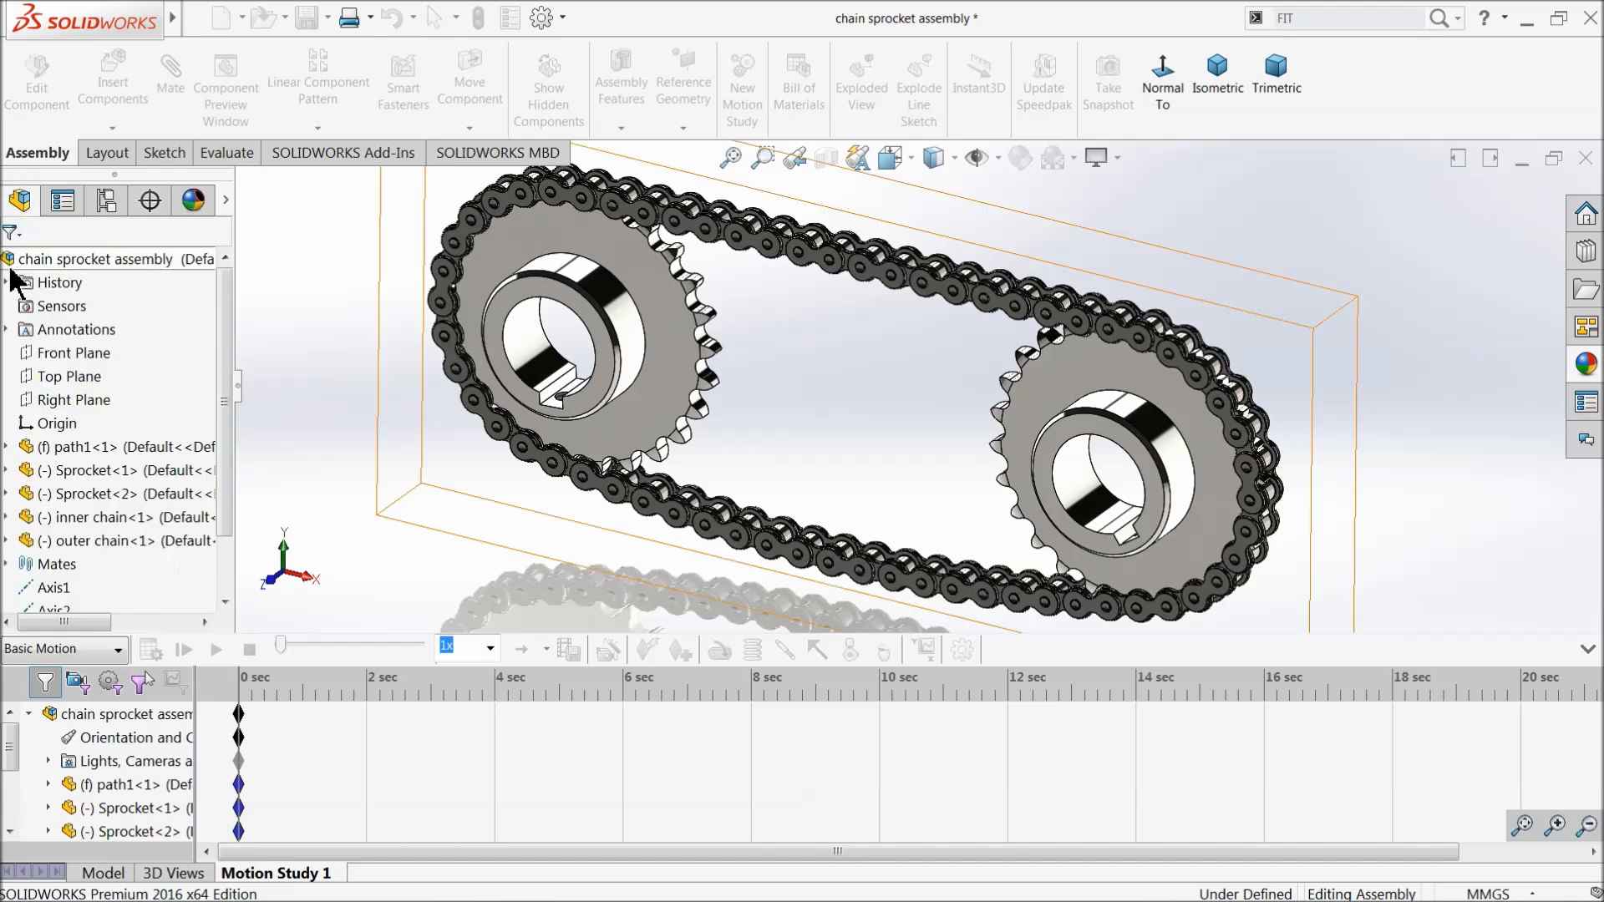
{"action": "left_click_drag", "start_coordinate": [241, 721], "coordinate": [673, 733]}
{"action": "left_click_drag", "start_coordinate": [1013, 740], "coordinate": [1012, 736]}
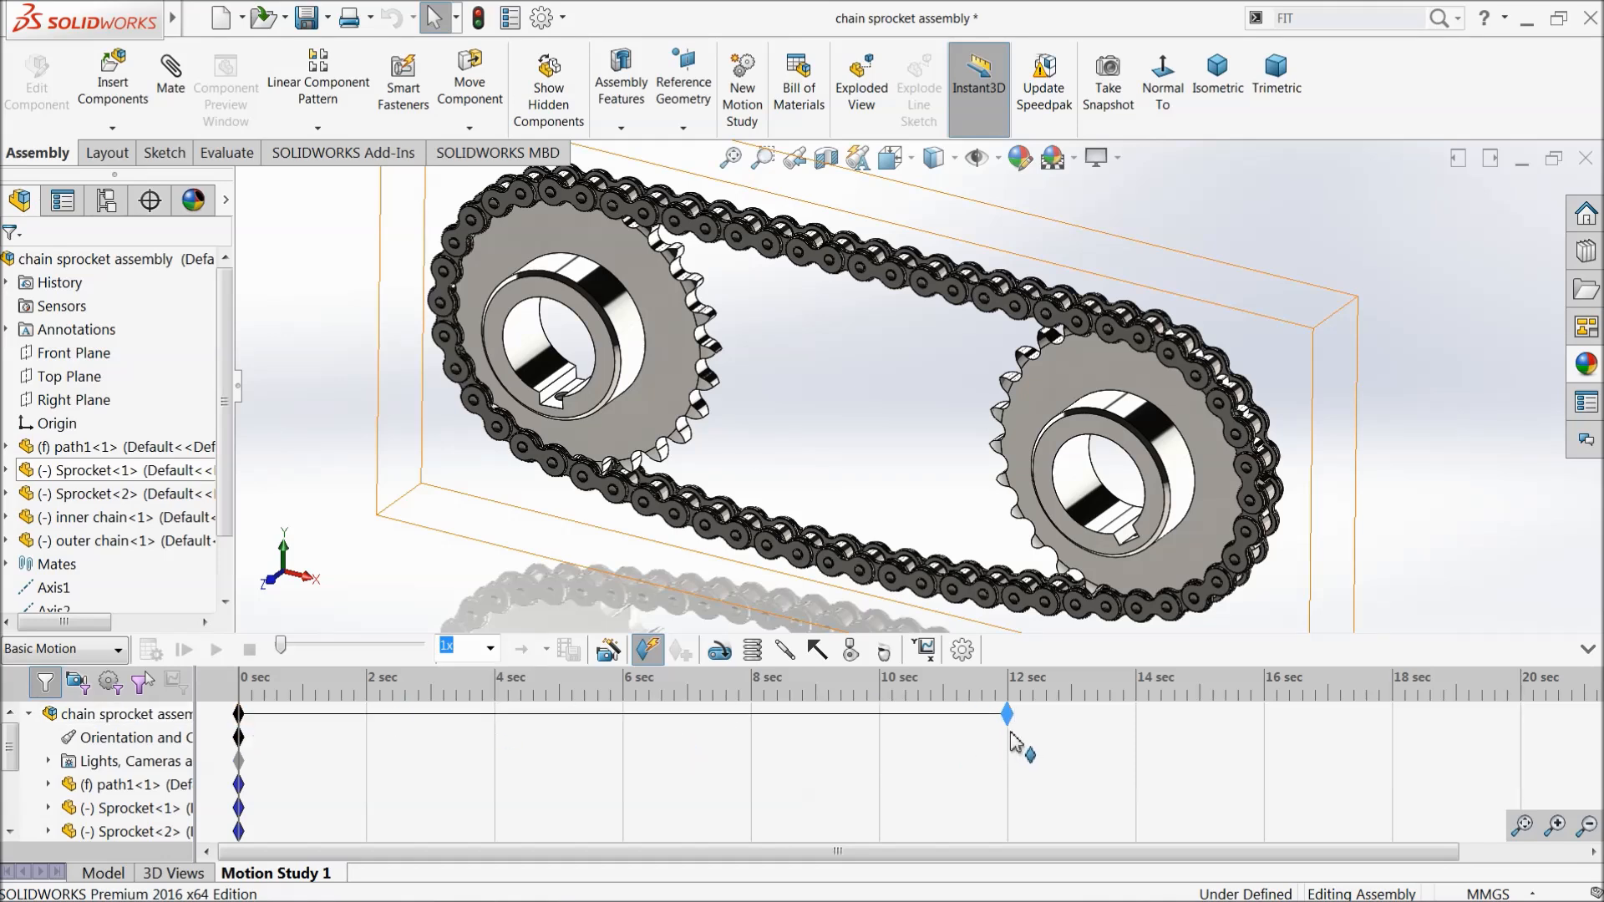
Add a constant-speed rotary motor of 10 RPM to the cylindrical hub face of Sprocket<1> and calculate the motion study
{"action": "left_click", "coordinate": [726, 652]}
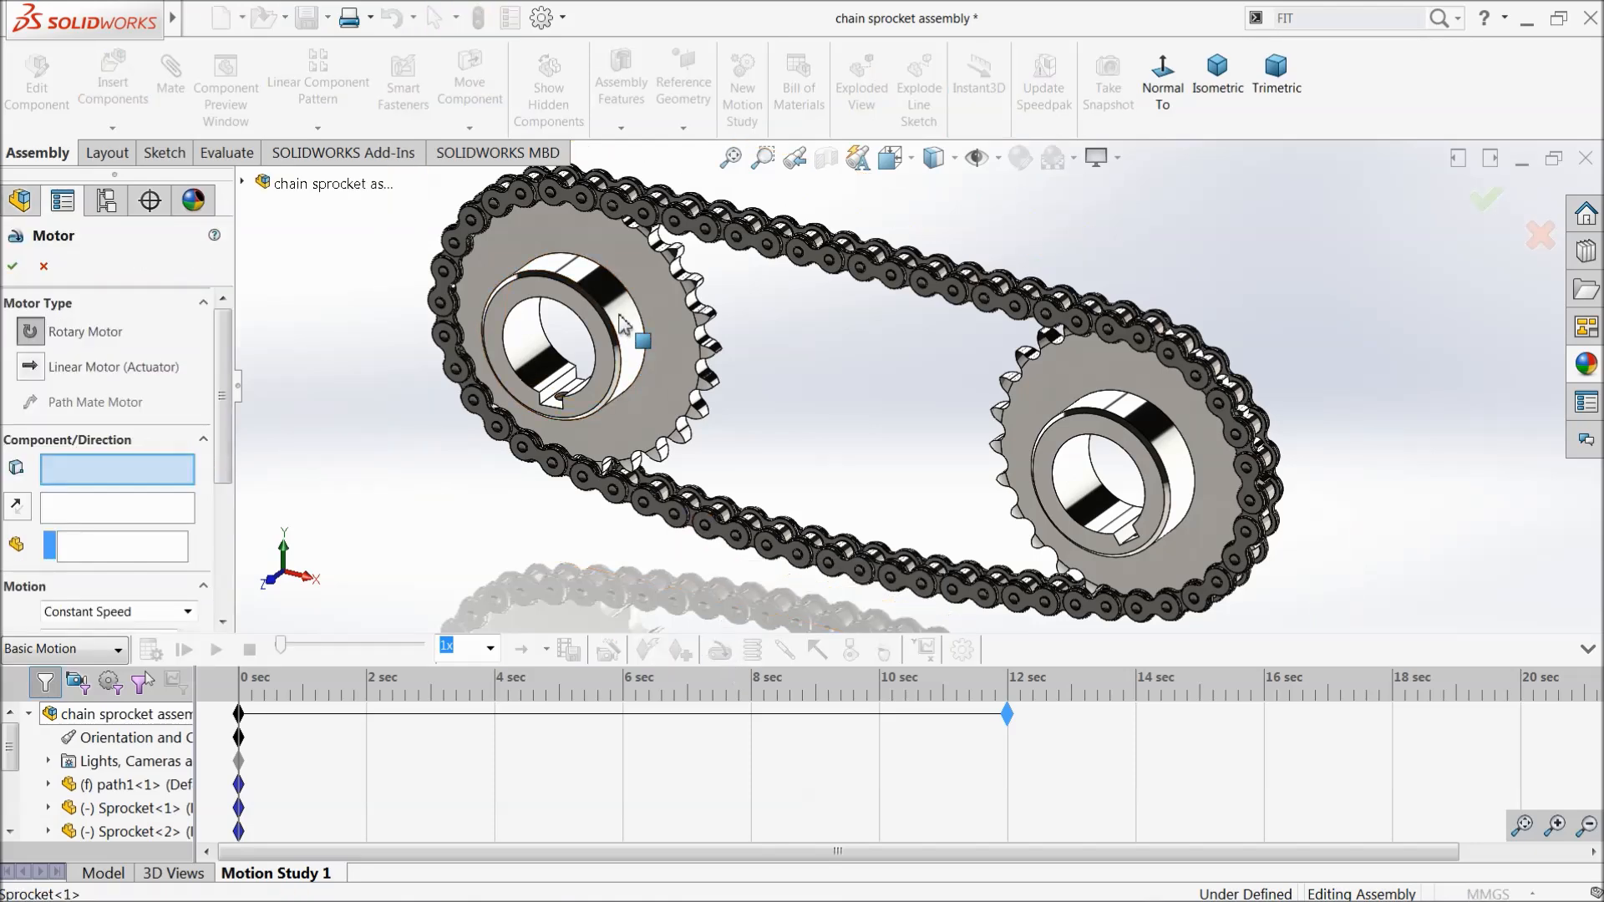
{"action": "left_click", "coordinate": [593, 355]}
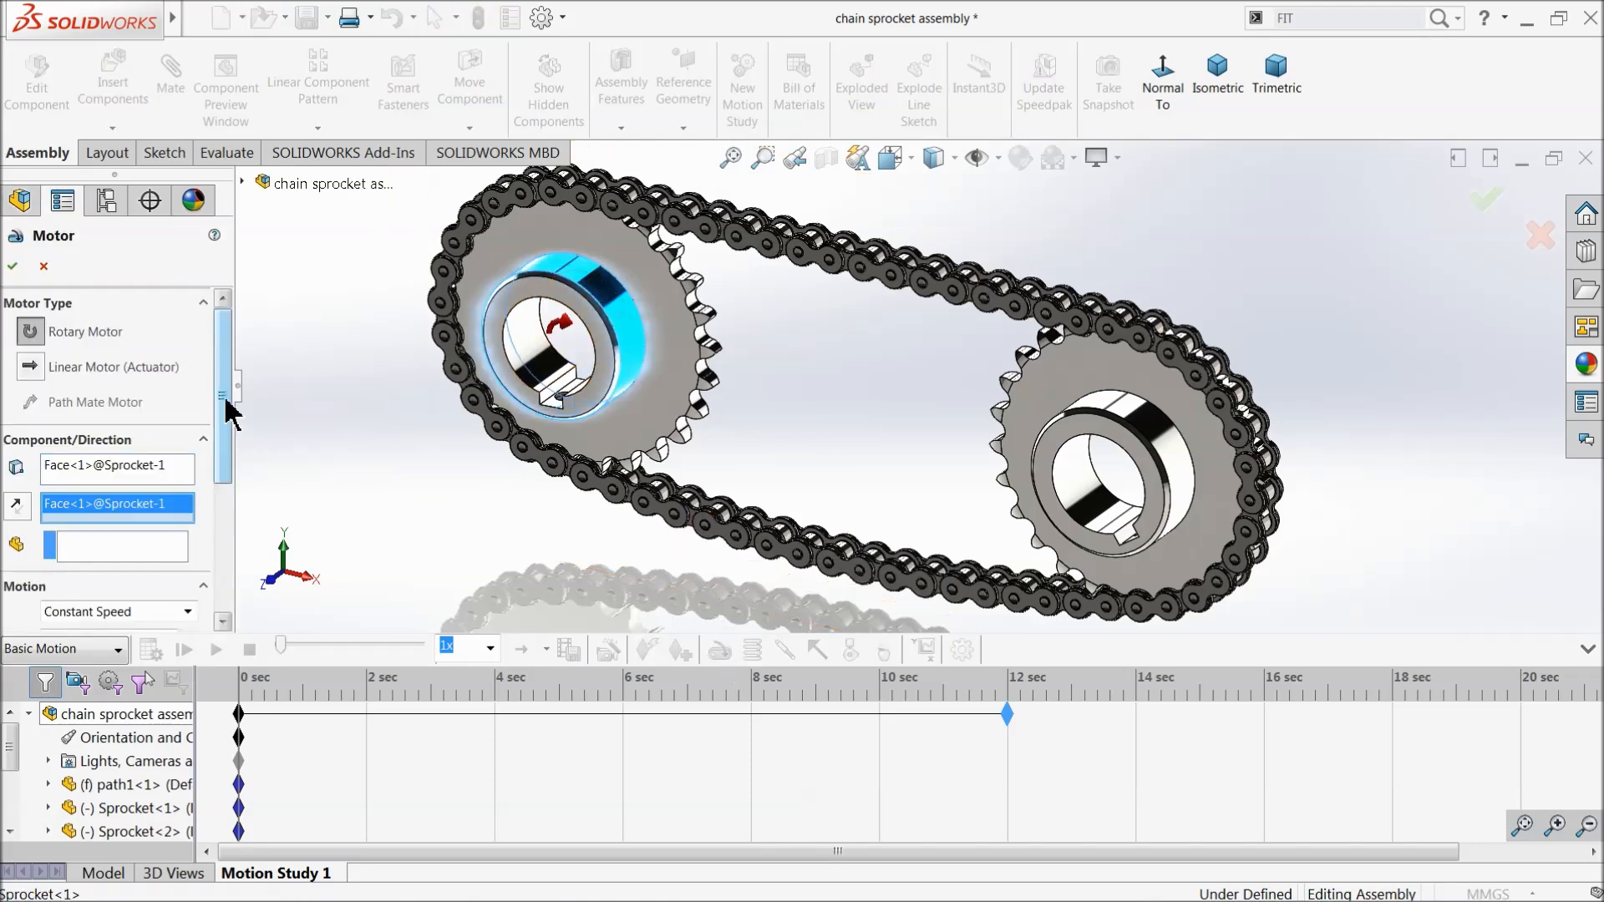
{"action": "left_click_drag", "start_coordinate": [225, 410], "coordinate": [219, 530]}
{"action": "left_click_drag", "start_coordinate": [70, 413], "coordinate": [37, 412]}
{"action": "type", "text": "10 RPM"}
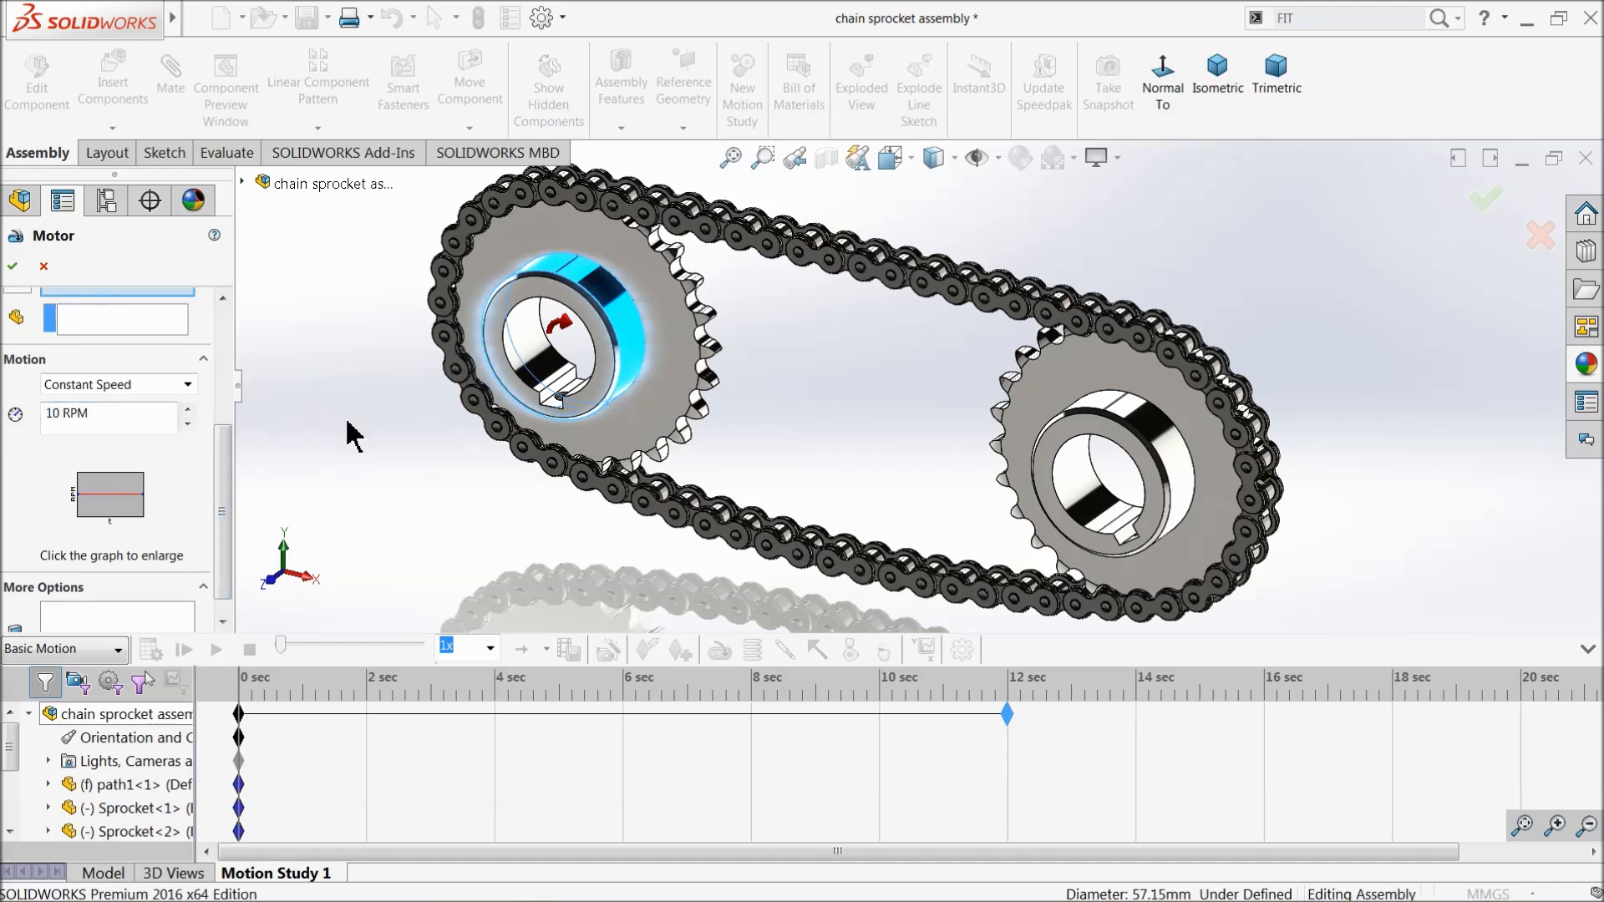
{"action": "left_click", "coordinate": [13, 265]}
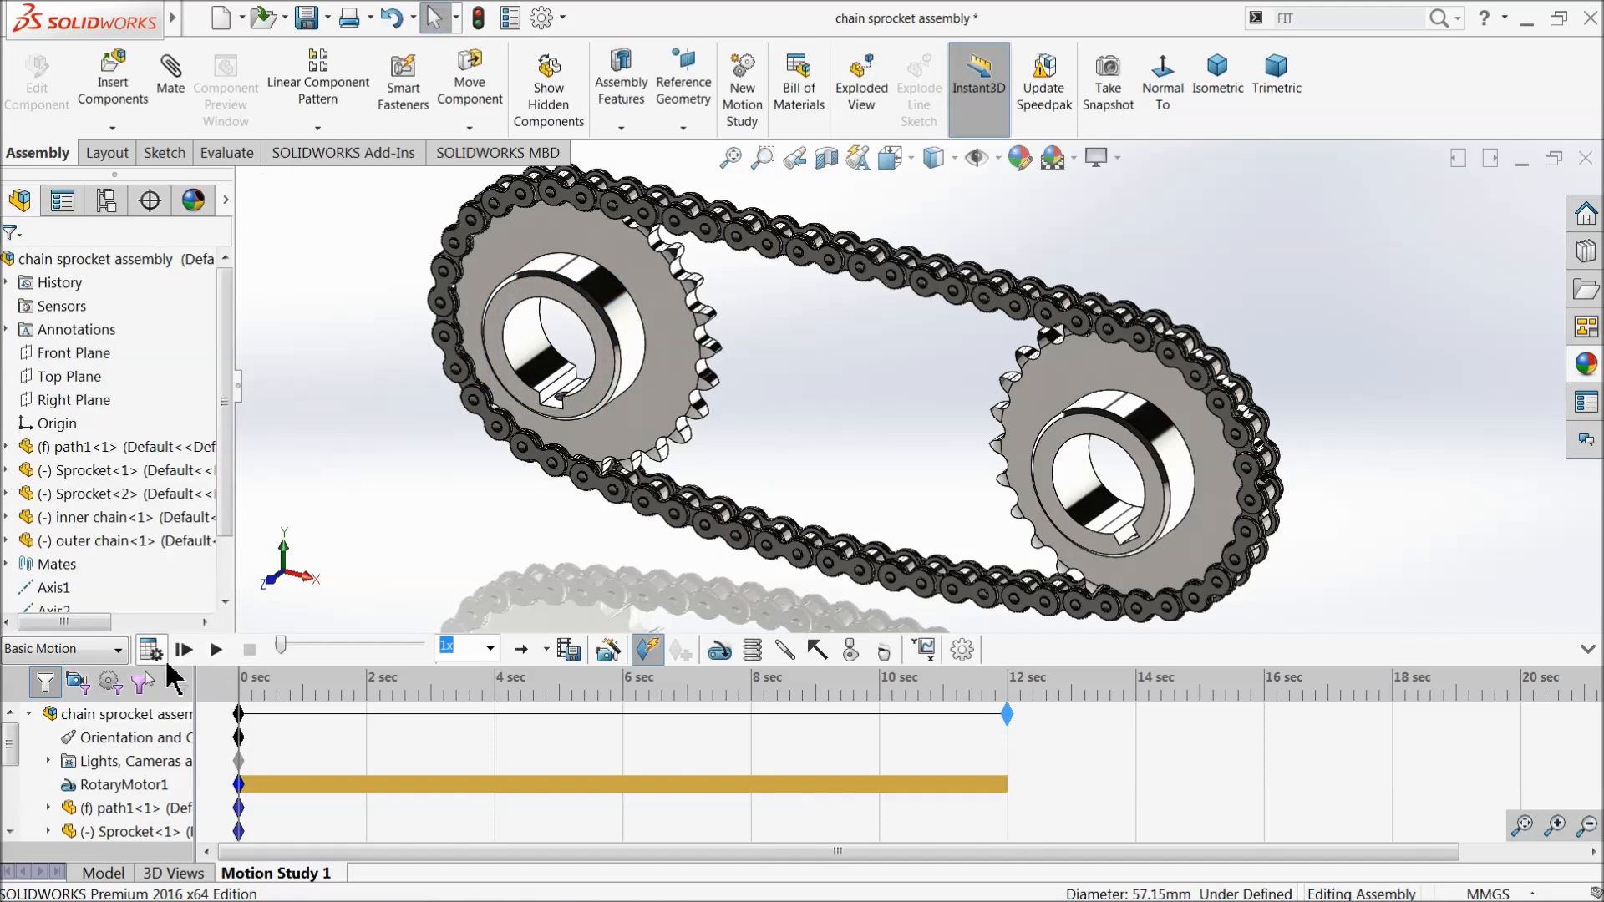
{"action": "left_click", "coordinate": [152, 652]}
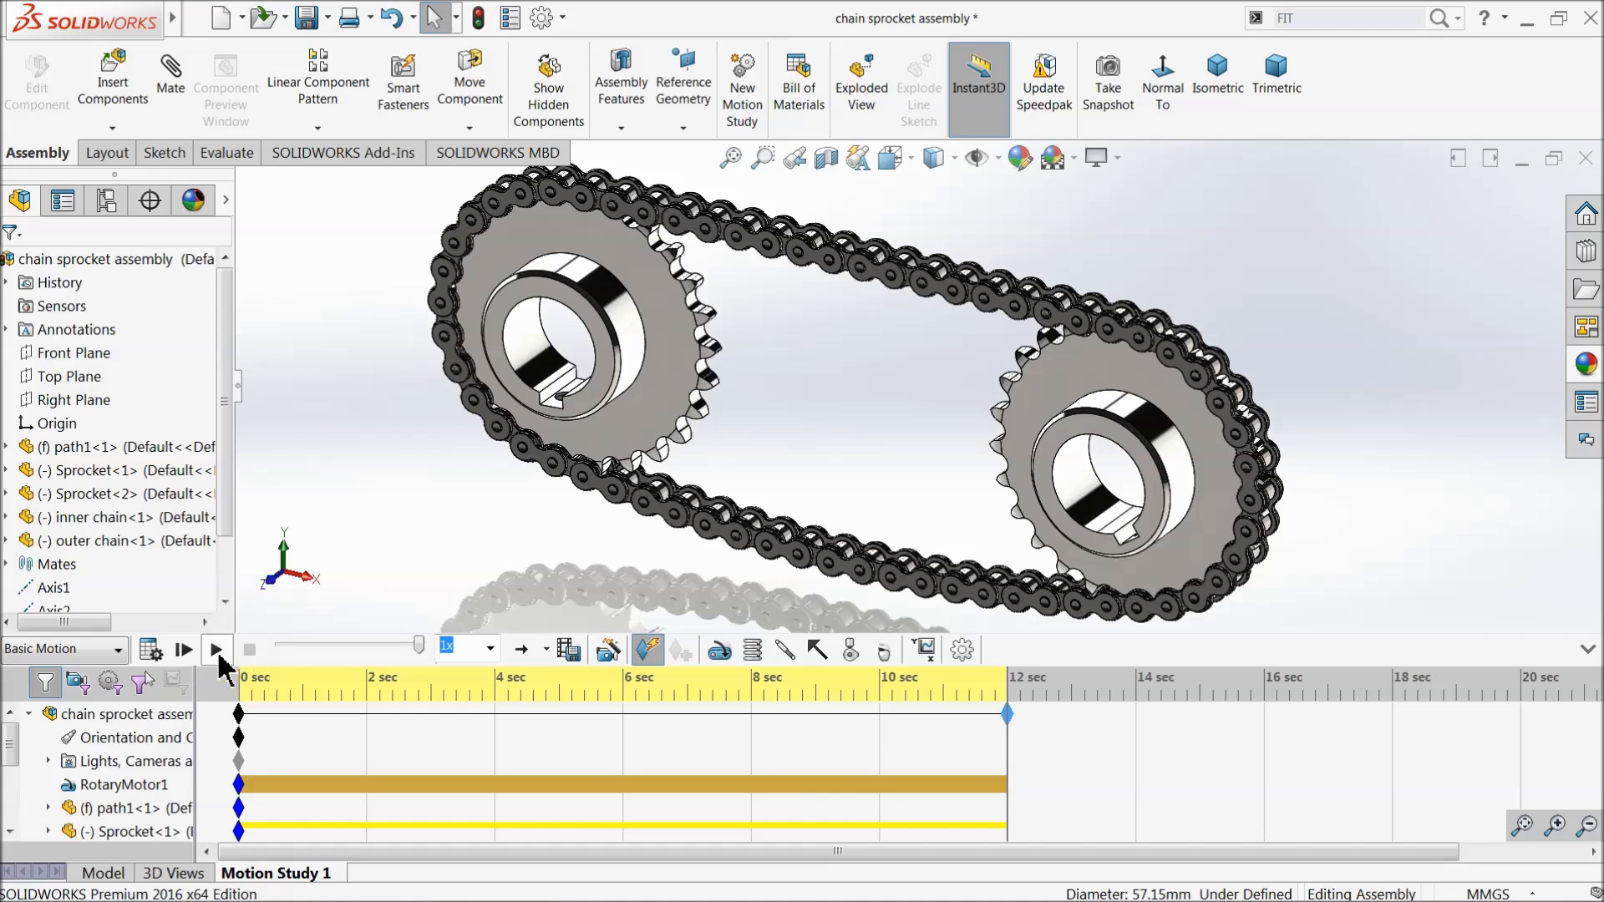
Play the calculated motion study, collapse the MotionManager timeline, and replay the animation in the enlarged graphics area
{"action": "left_click", "coordinate": [217, 650]}
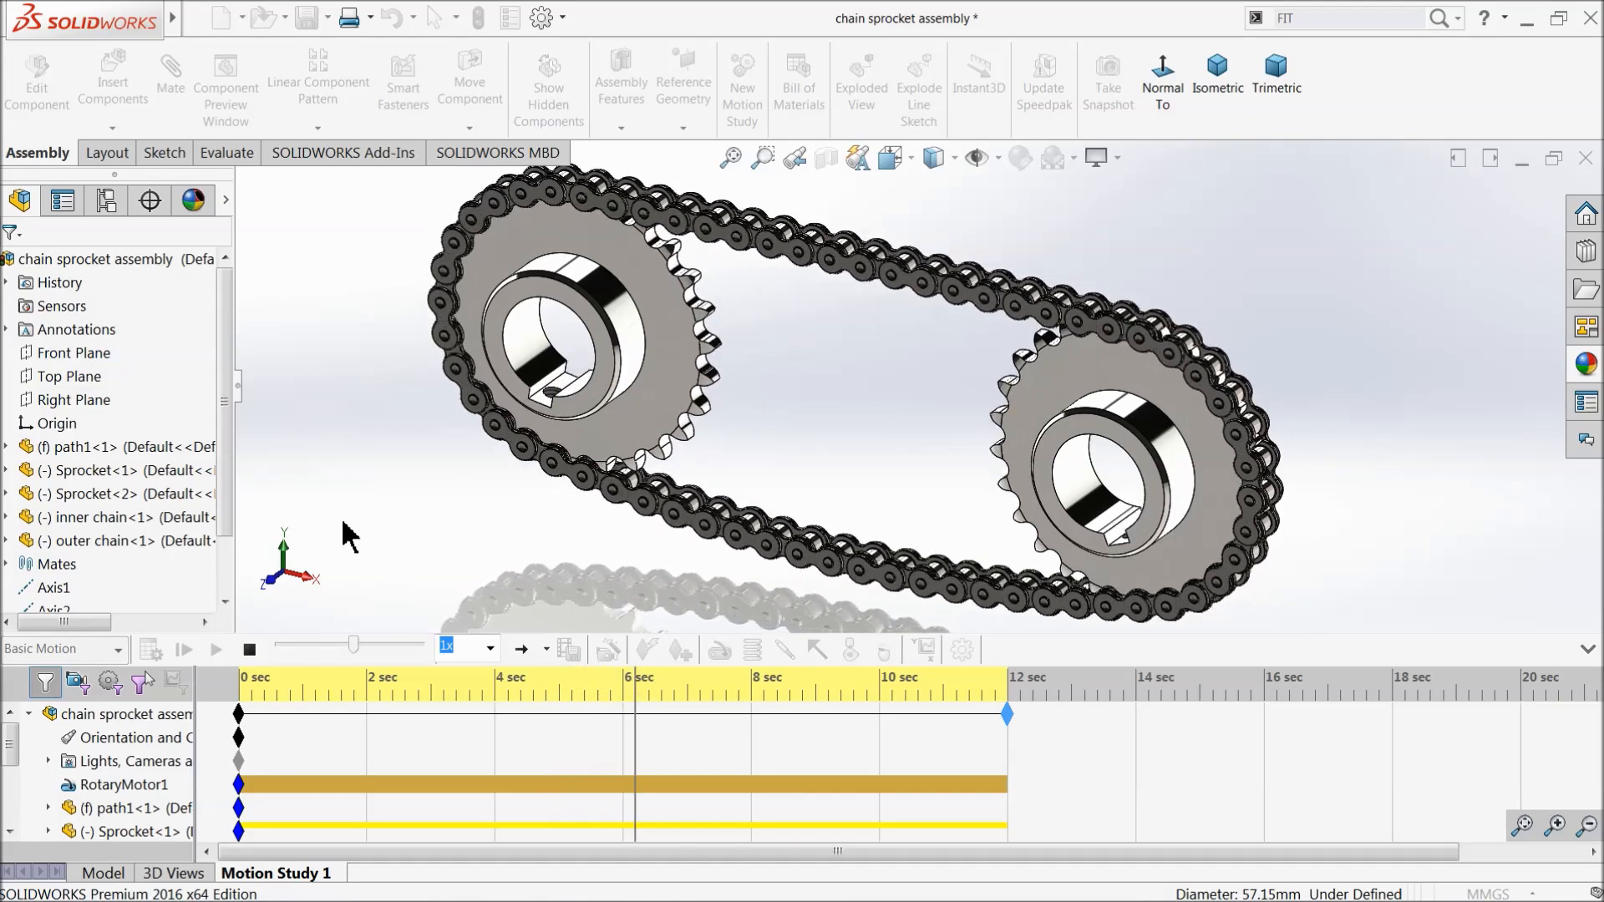
{"action": "left_click", "coordinate": [1588, 648]}
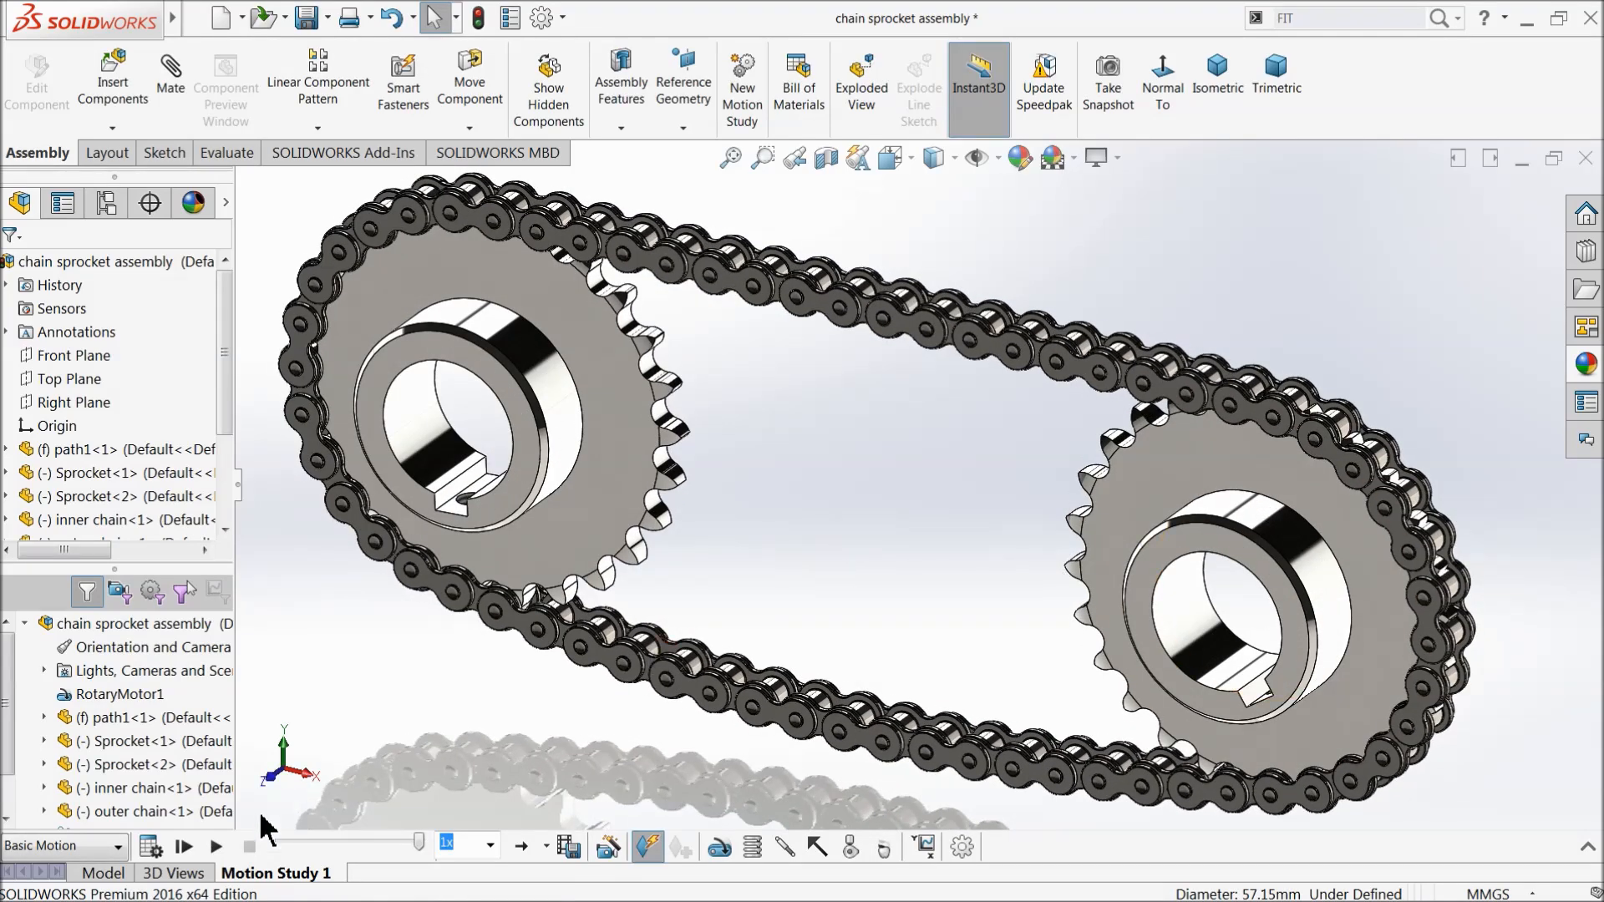
{"action": "left_click", "coordinate": [216, 847]}
Start saving the animation to the Desktop as a Microsoft AVI file with a fixed 16:9 aspect ratio at 1920 x 1080
{"action": "left_click", "coordinate": [568, 847]}
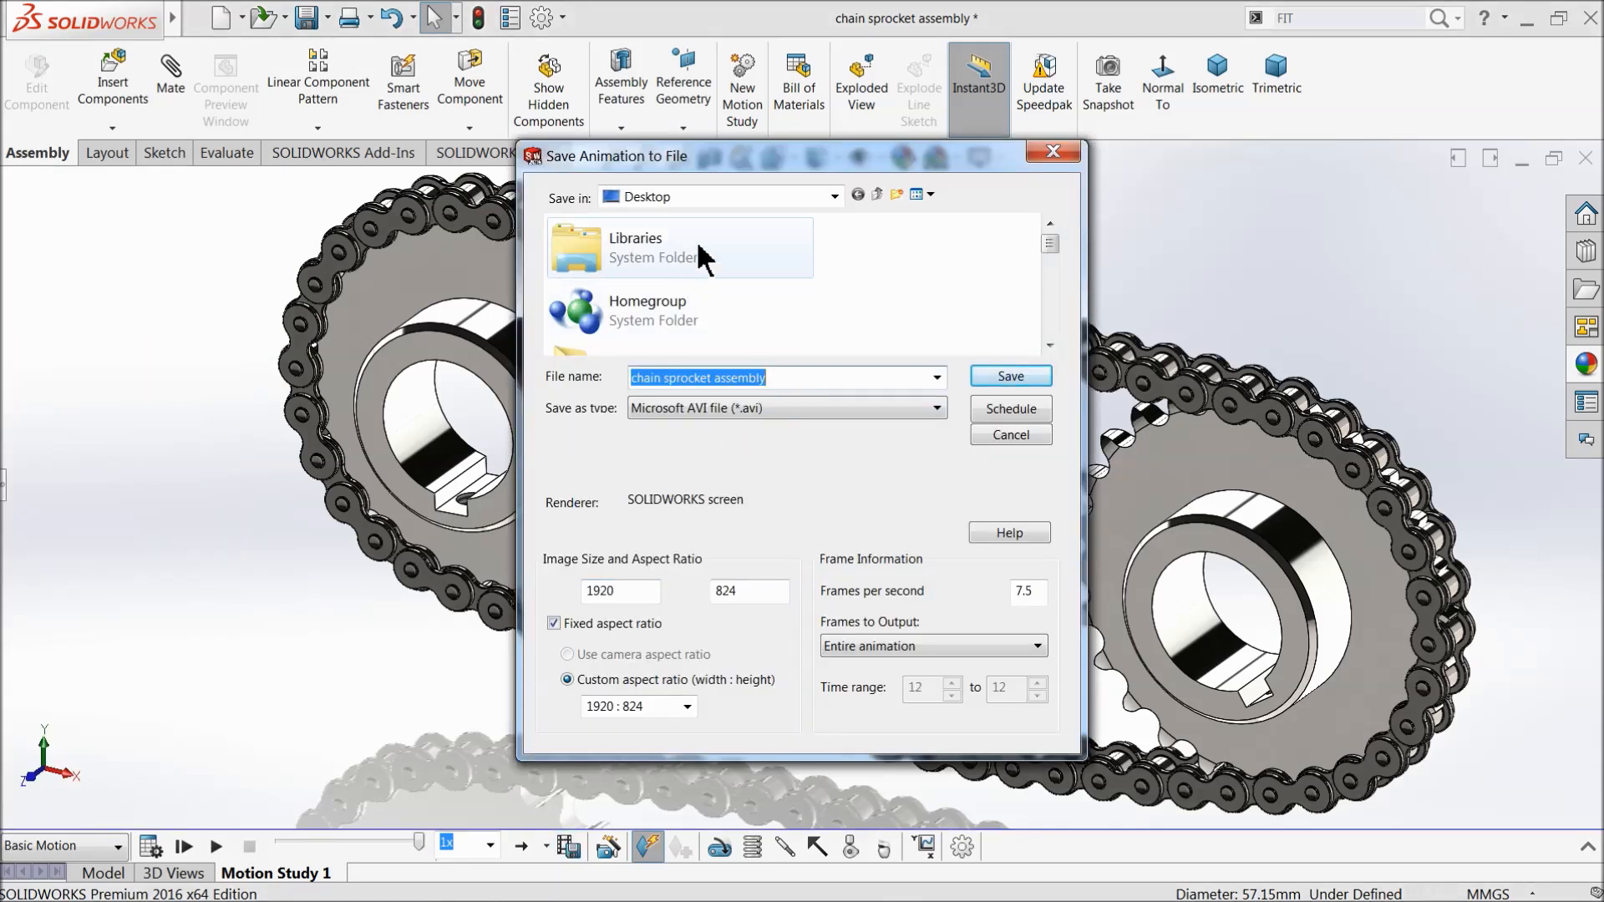
{"action": "left_click", "coordinate": [834, 198]}
{"action": "left_click", "coordinate": [834, 201]}
{"action": "left_click", "coordinate": [770, 410]}
{"action": "left_click", "coordinate": [766, 422]}
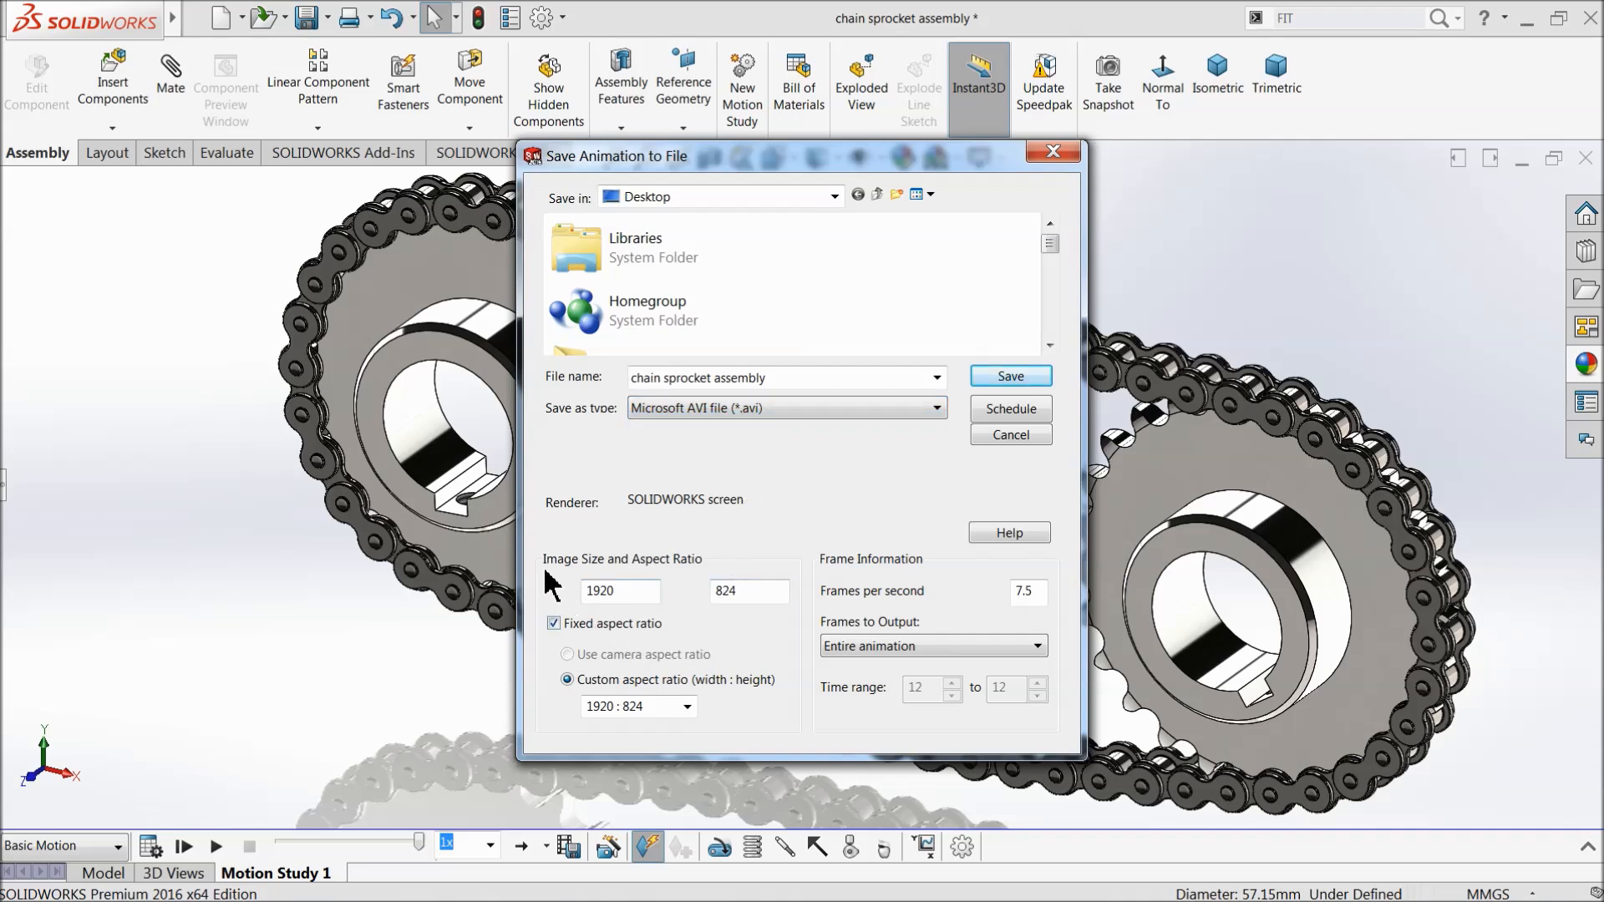
{"action": "left_click", "coordinate": [687, 706]}
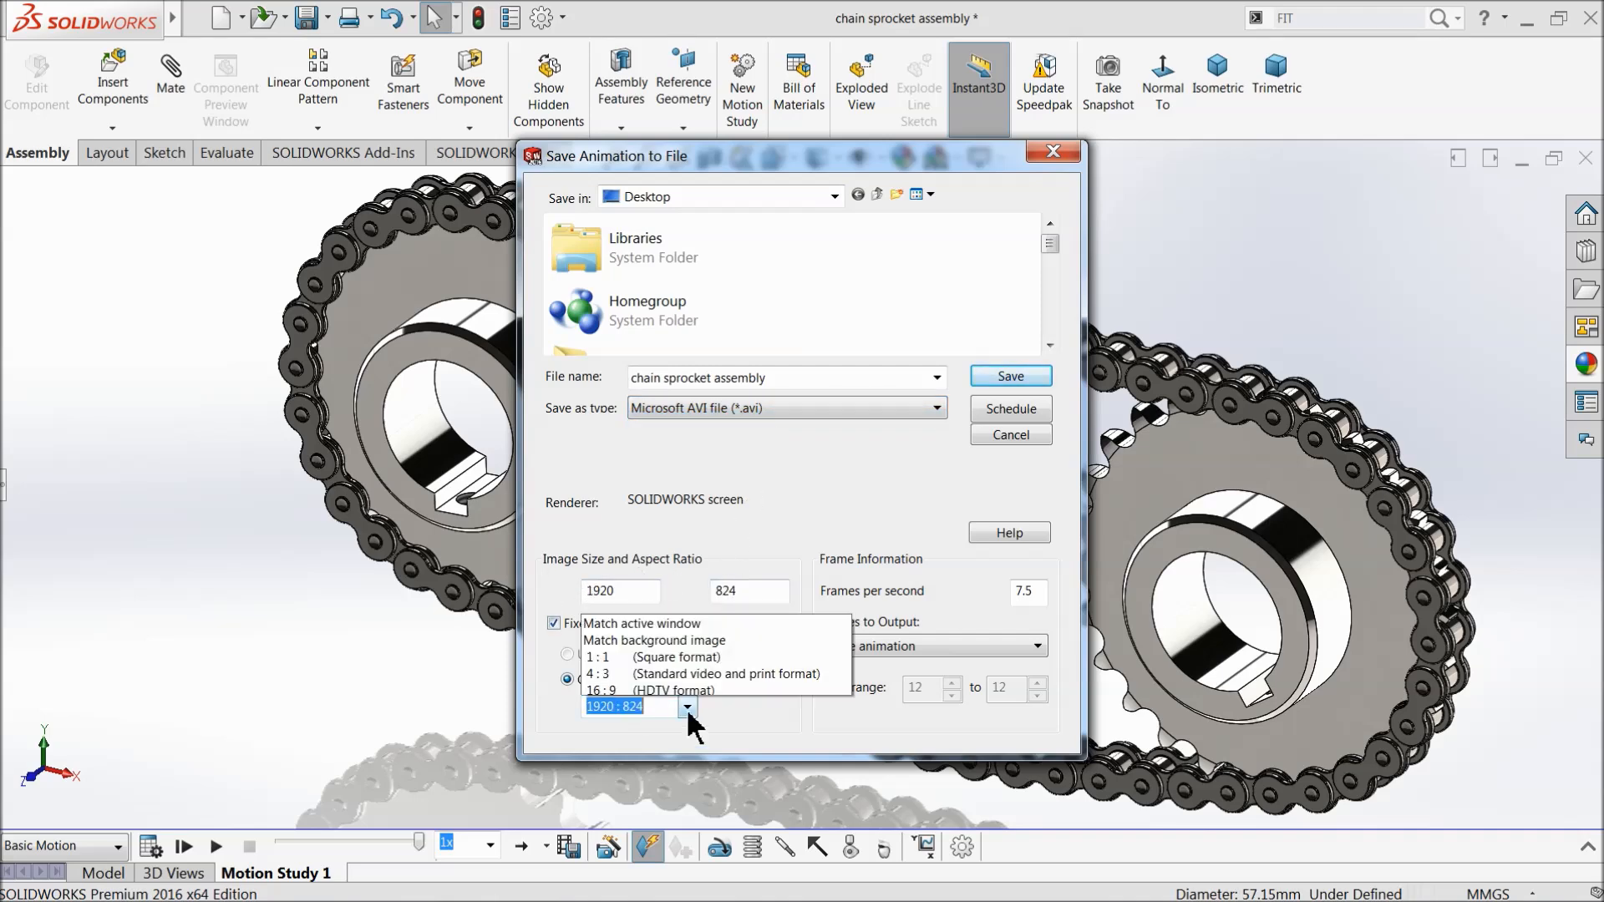
{"action": "left_click", "coordinate": [614, 488]}
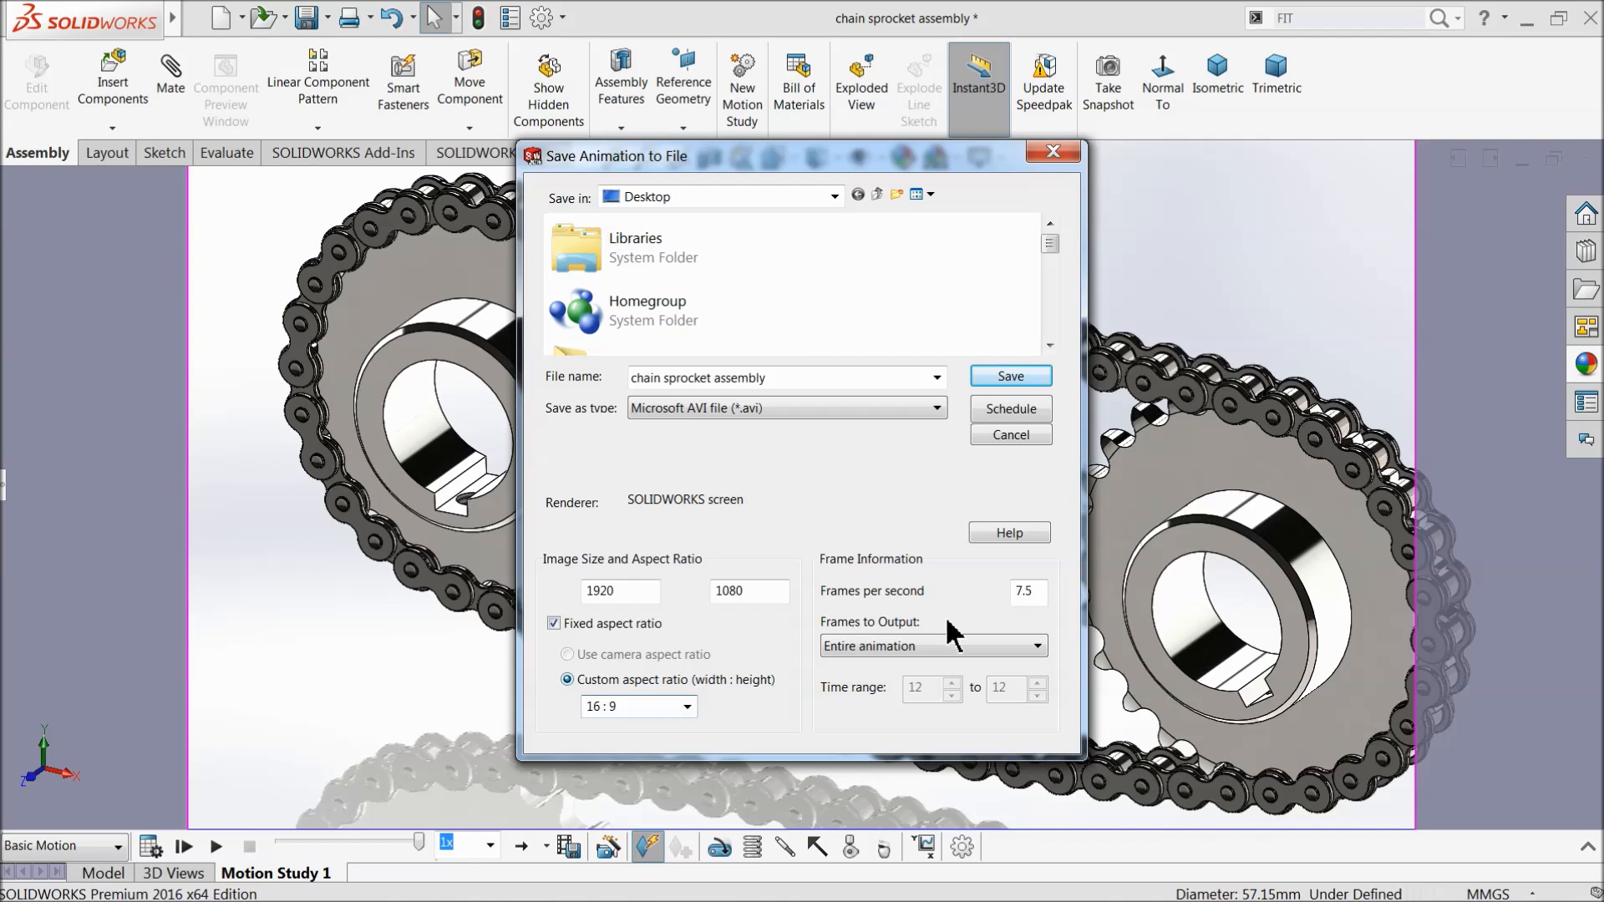
Edit the frames per second and save the entire animation using Microsoft Video 1 compression at quality 85
{"action": "left_click_drag", "start_coordinate": [1037, 599], "coordinate": [1017, 593]}
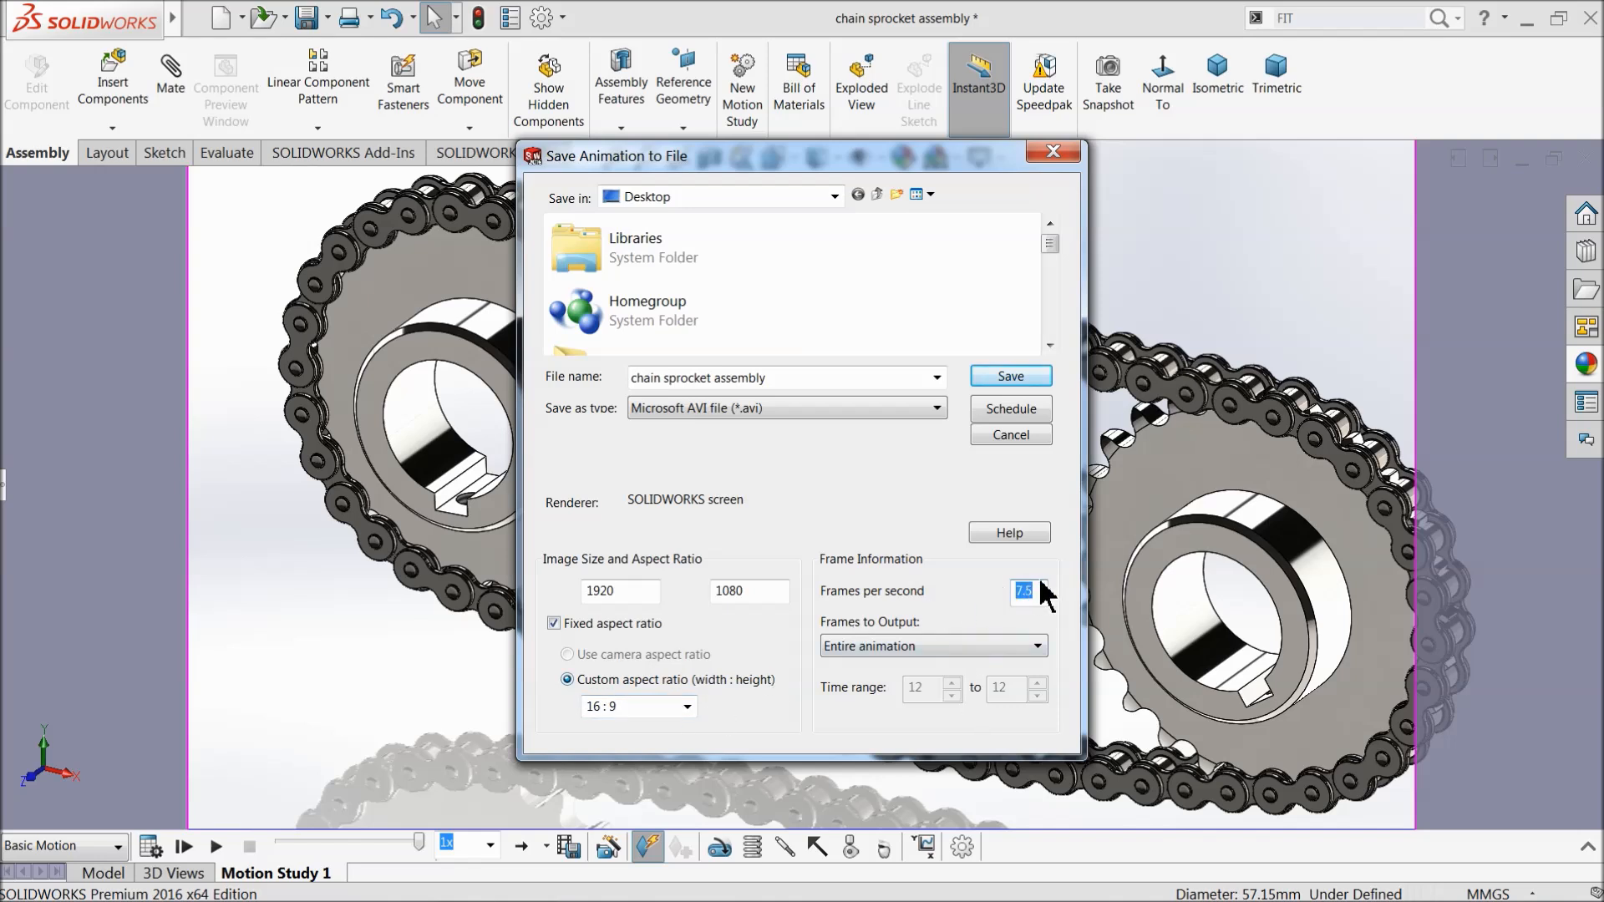
{"action": "left_click", "coordinate": [996, 377]}
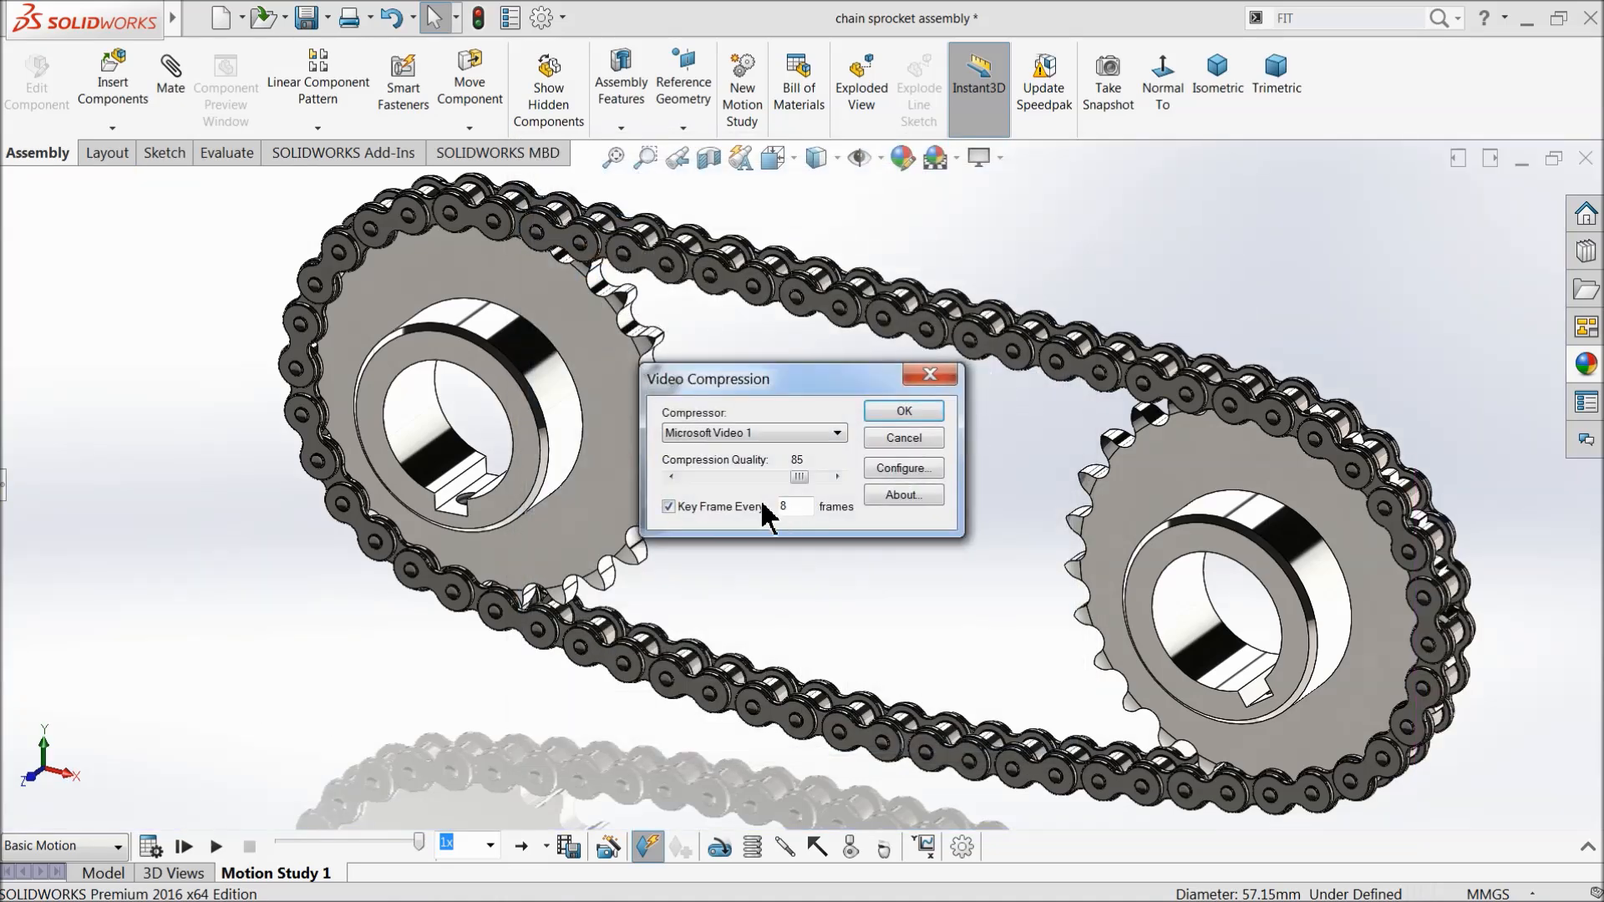
{"action": "left_click", "coordinate": [910, 414]}
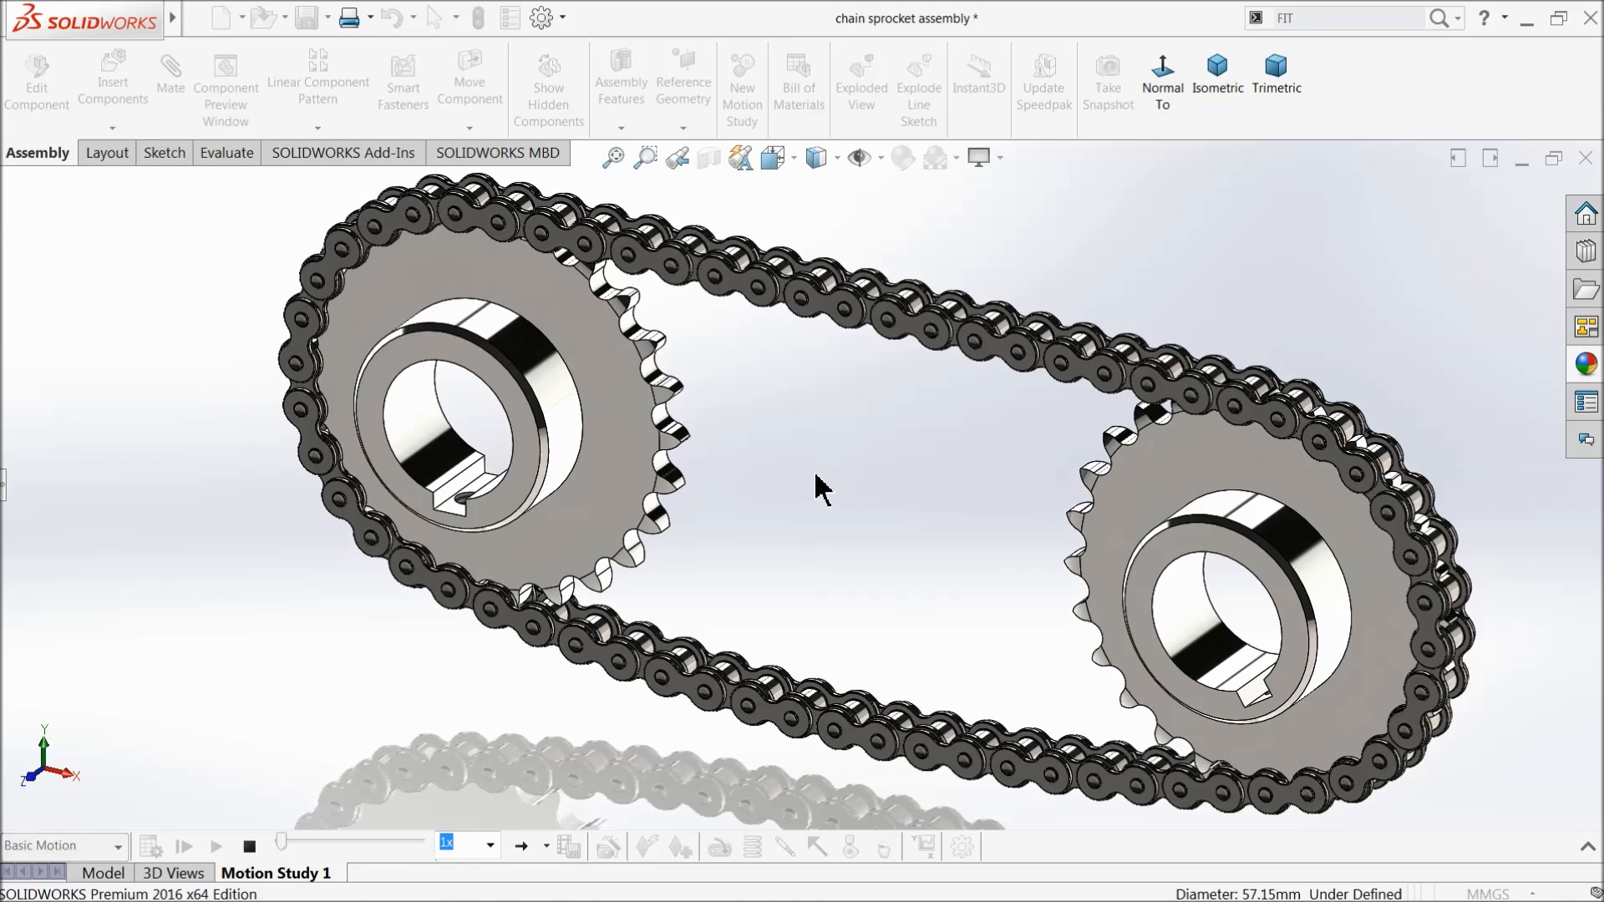